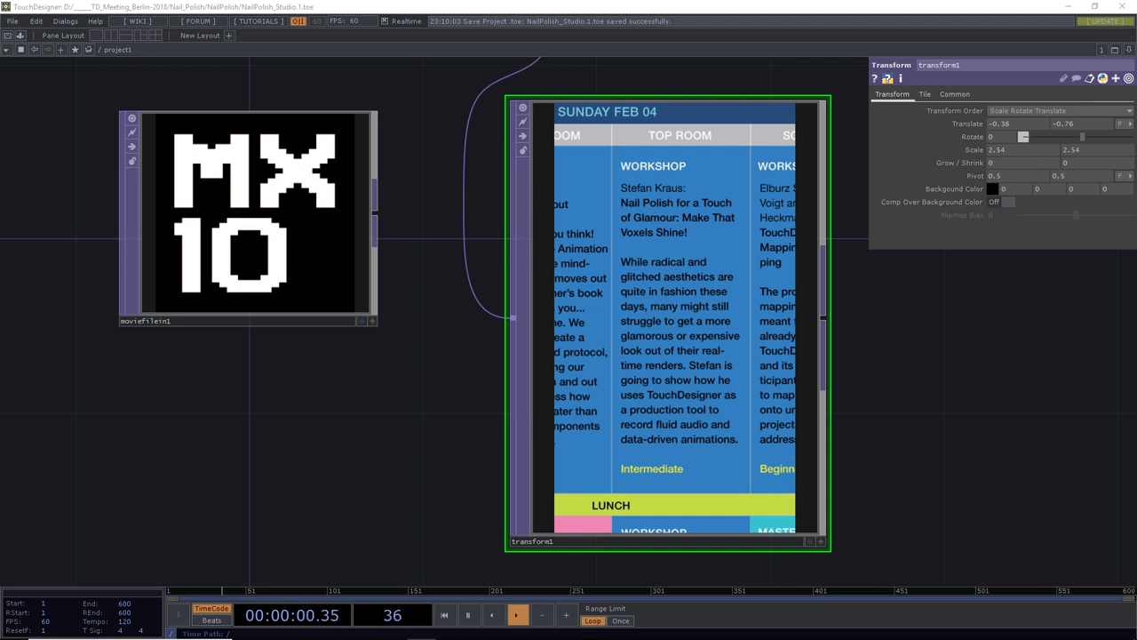
Switch from TouchDesigner to the Chrome window showing the MXZEHN Apolda award page
{"action": "key", "text": "alt+Tab"}
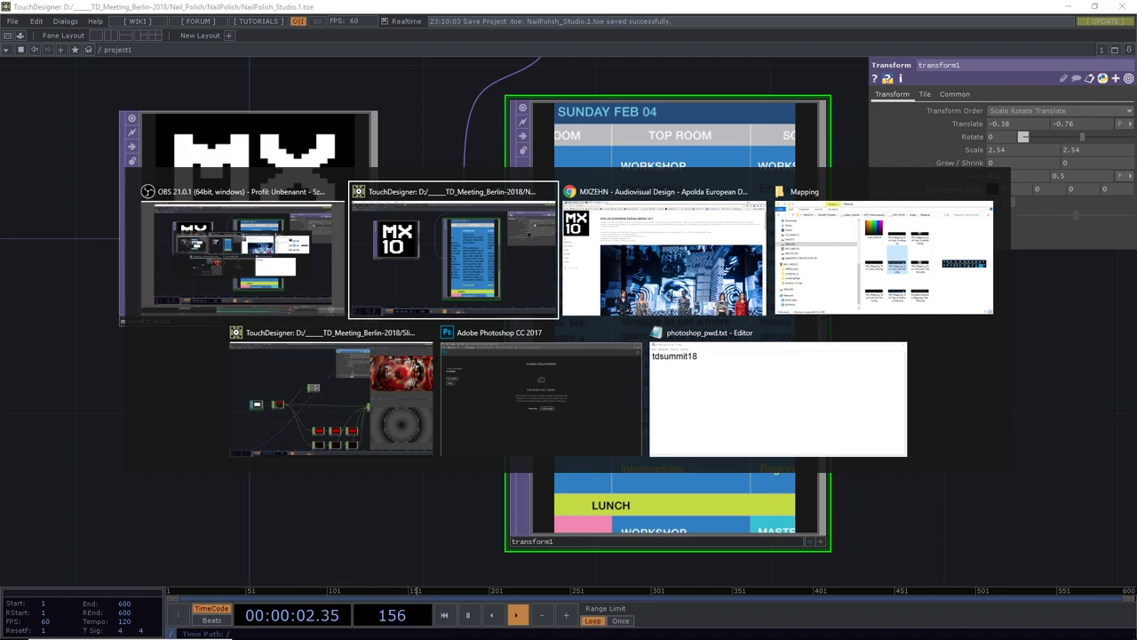
{"action": "key", "text": "alt+Tab"}
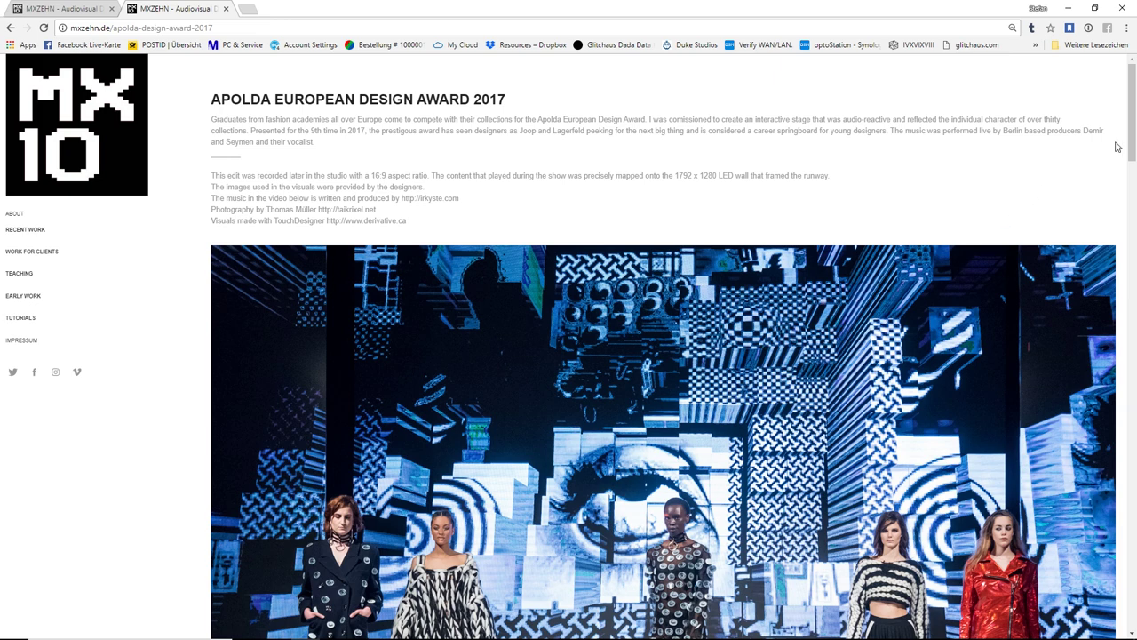
Scroll down the Apolda European Design Award 2017 page and play its red voxel Vimeo video
{"action": "scroll", "coordinate": [1135, 145], "scroll_direction": "down", "scroll_amount": 2}
{"action": "left_click_drag", "start_coordinate": [1135, 145], "coordinate": [1135, 158]}
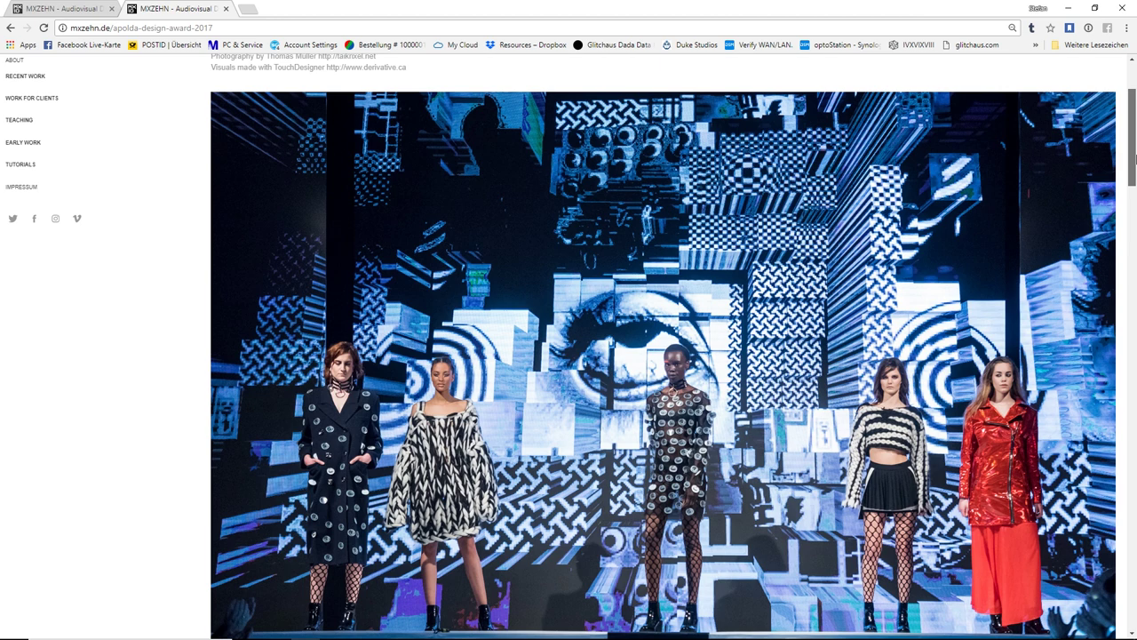
{"action": "left_click_drag", "start_coordinate": [1135, 157], "coordinate": [1134, 264]}
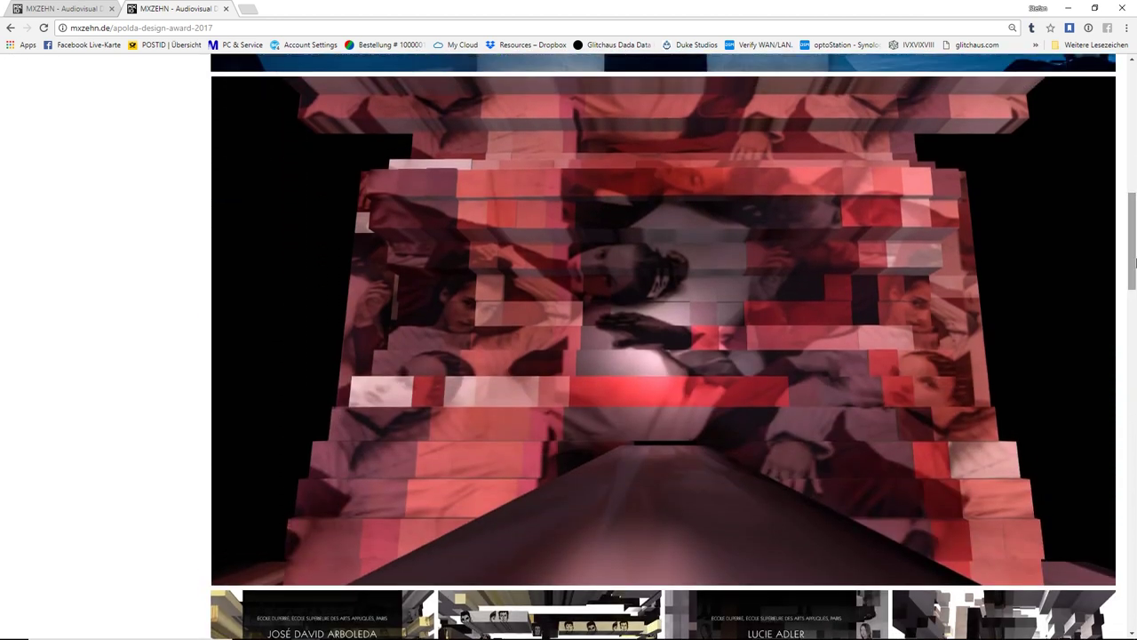
{"action": "left_click", "coordinate": [231, 571]}
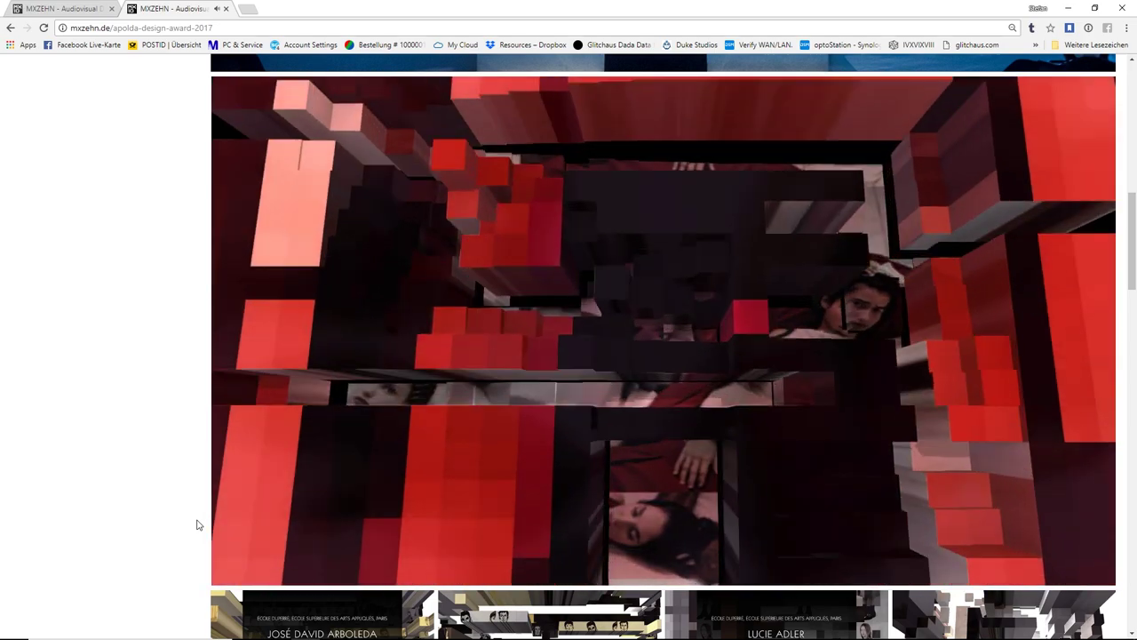
{"action": "mouse_move", "coordinate": [229, 569]}
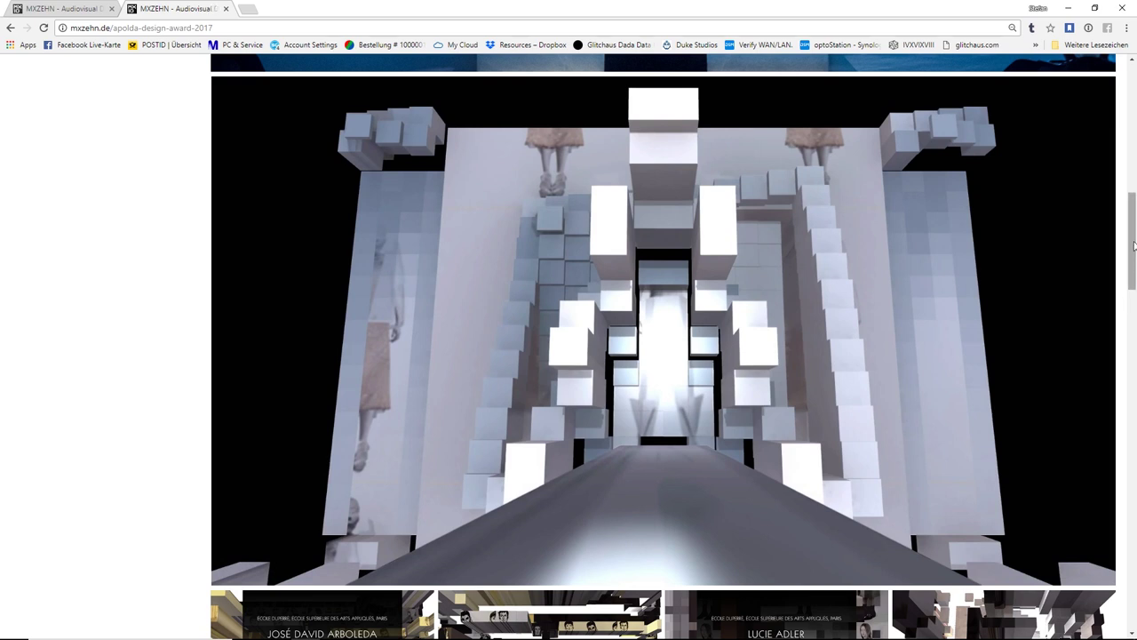
Scroll further down the Apolda page, then switch to the LEW Projection Mapping 2017 tab
{"action": "left_click_drag", "start_coordinate": [1134, 246], "coordinate": [1134, 302]}
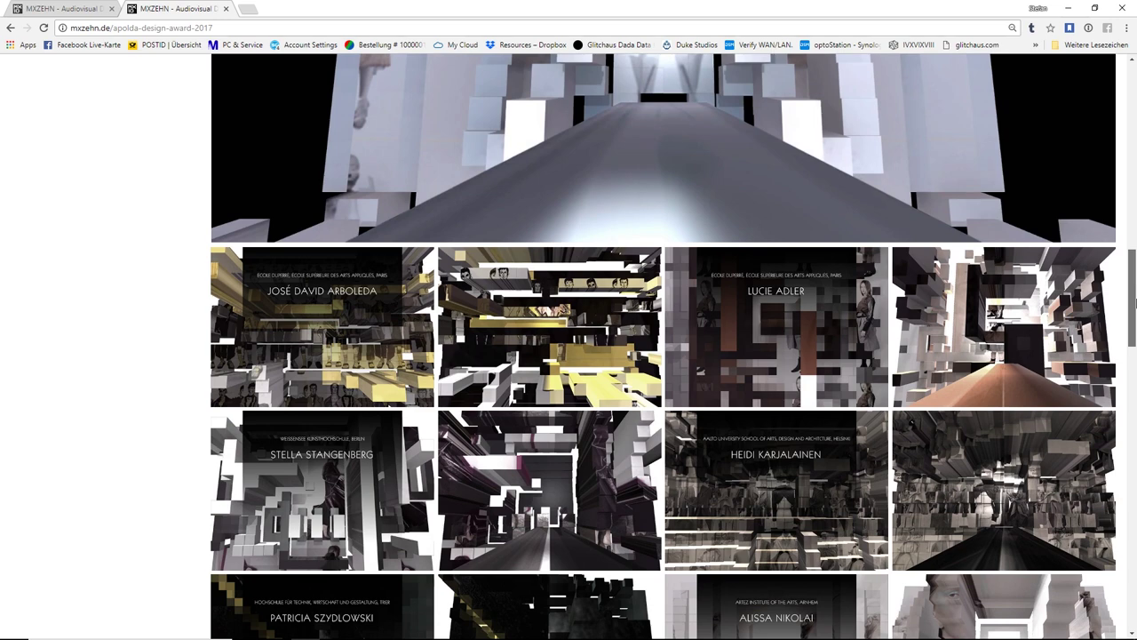
{"action": "left_click_drag", "start_coordinate": [1135, 302], "coordinate": [1135, 447]}
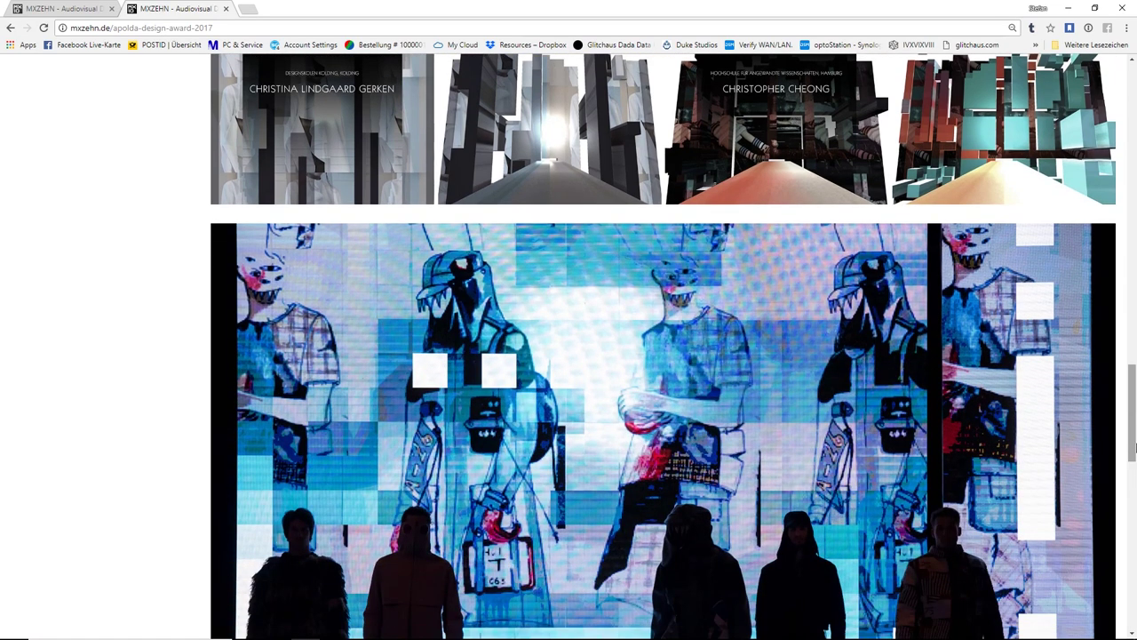
{"action": "left_click", "coordinate": [59, 10]}
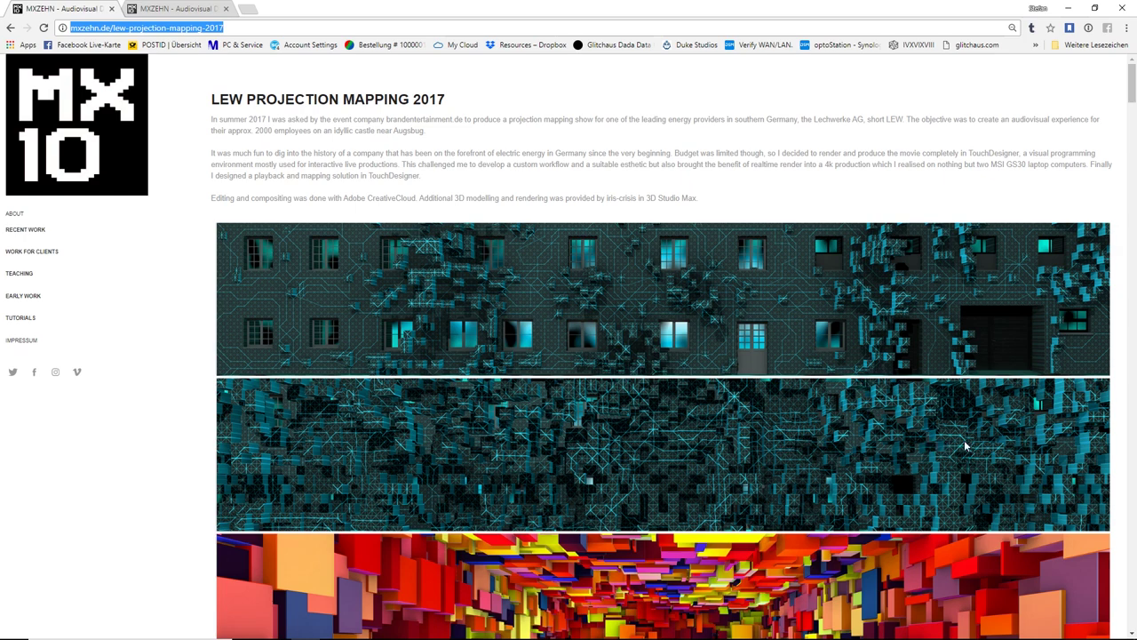
Scroll through the LEW Projection Mapping 2017 facade images, then minimize Chrome to reveal TouchDesigner
{"action": "left_click_drag", "start_coordinate": [1133, 93], "coordinate": [1133, 111]}
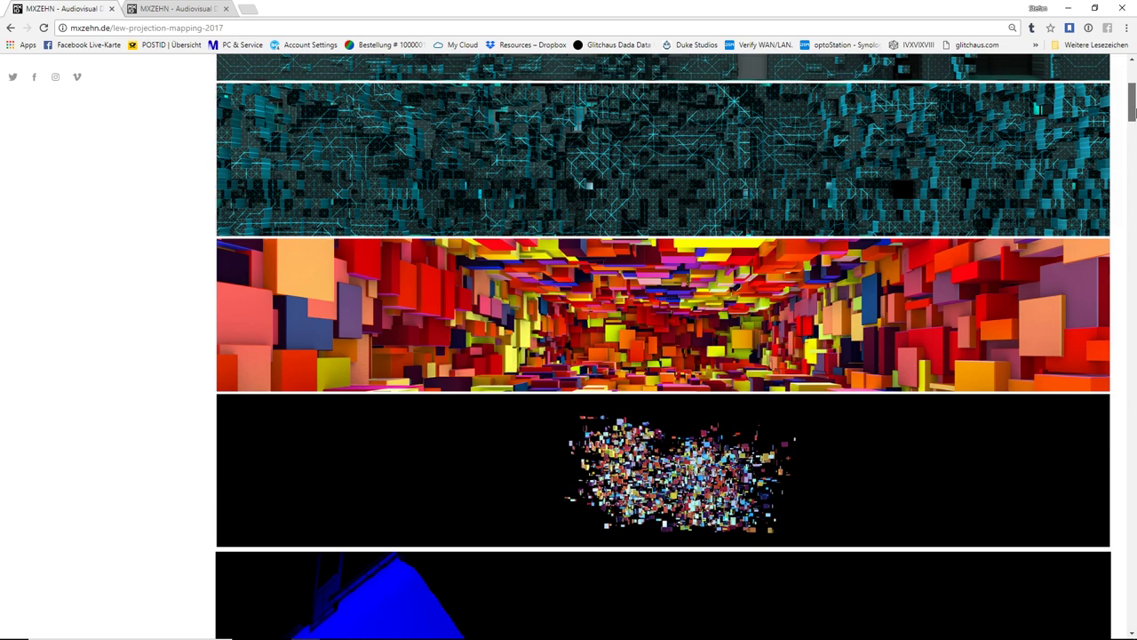
{"action": "left_click_drag", "start_coordinate": [1133, 110], "coordinate": [1133, 439]}
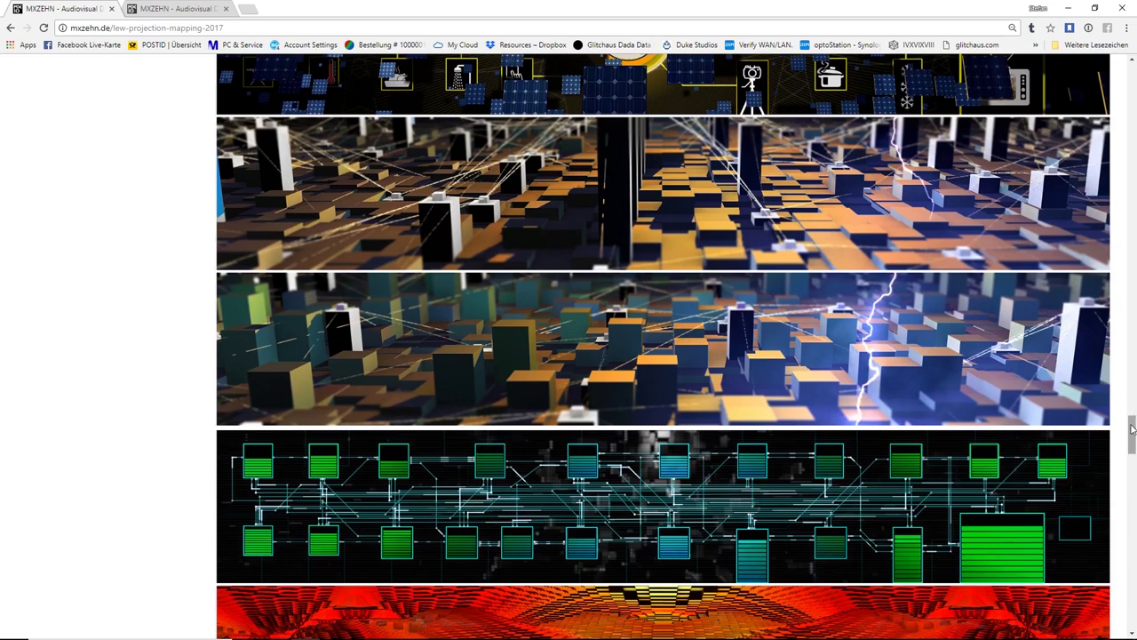
{"action": "left_click_drag", "start_coordinate": [1133, 431], "coordinate": [1132, 464]}
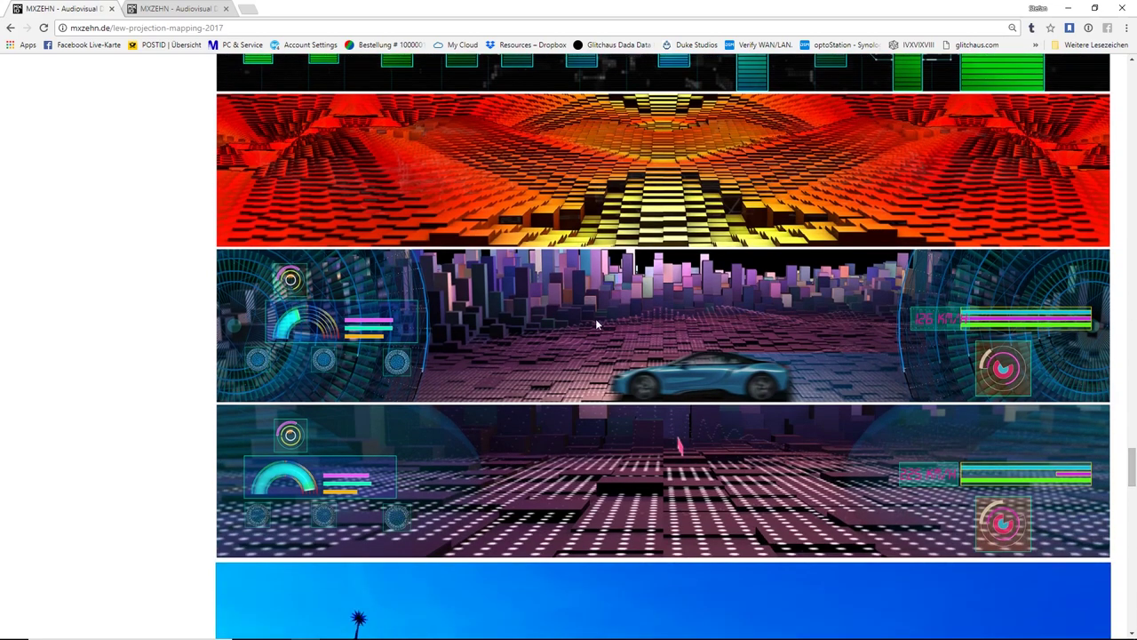
{"action": "left_click", "coordinate": [1068, 8]}
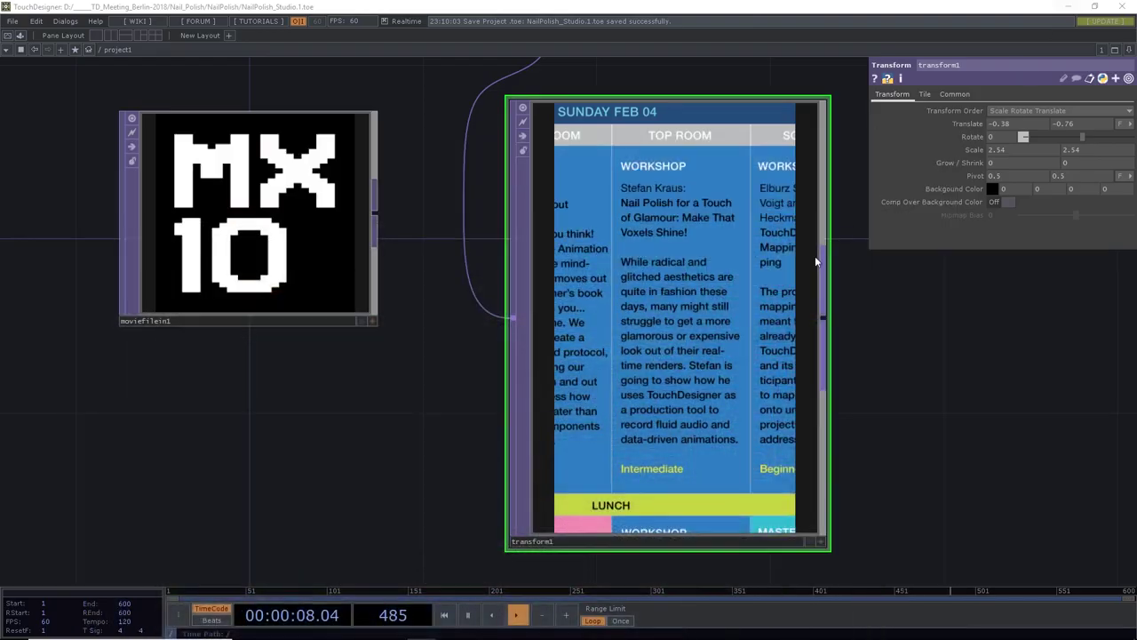
Delete all three operators from the existing network
{"action": "scroll", "coordinate": [887, 311], "scroll_direction": "down", "scroll_amount": 4}
{"action": "left_click_drag", "start_coordinate": [965, 320], "coordinate": [772, 360]}
{"action": "left_click_drag", "start_coordinate": [303, 139], "coordinate": [718, 462]}
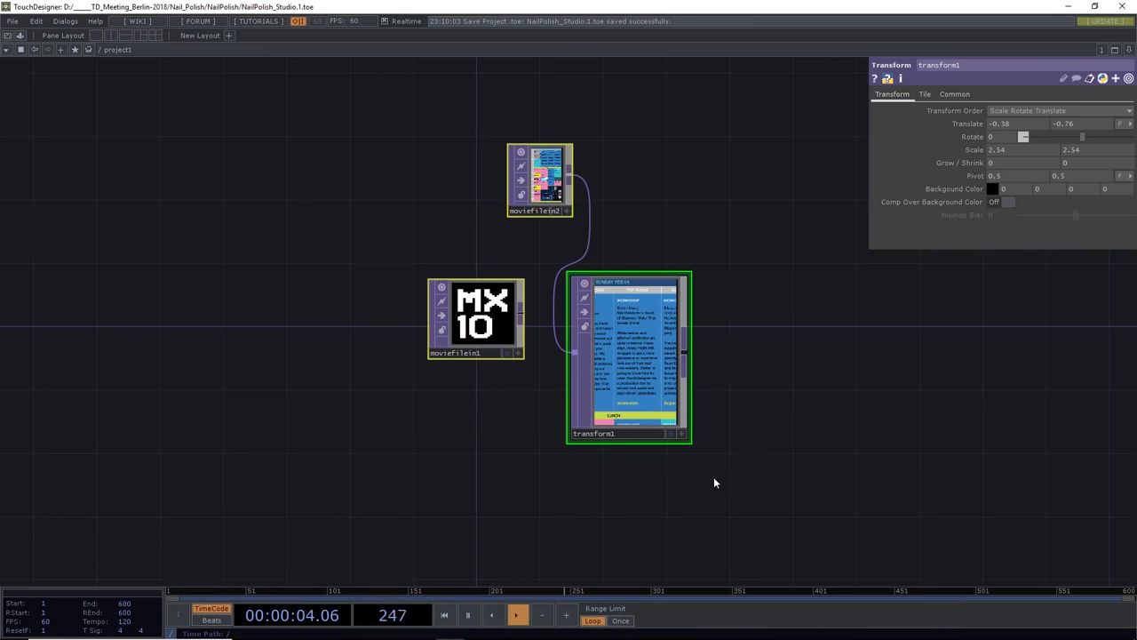
{"action": "key", "text": "Delete"}
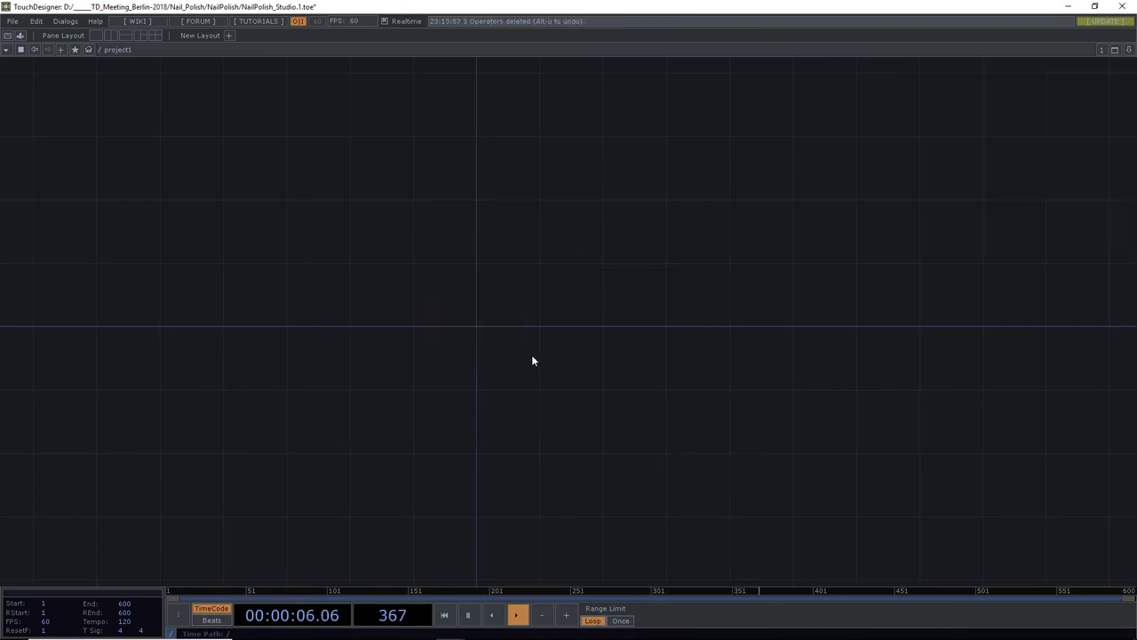
Add a Container COMP, rename it volxels, and go inside it
{"action": "left_click_drag", "start_coordinate": [531, 355], "coordinate": [563, 341]}
{"action": "key", "text": "Tab"}
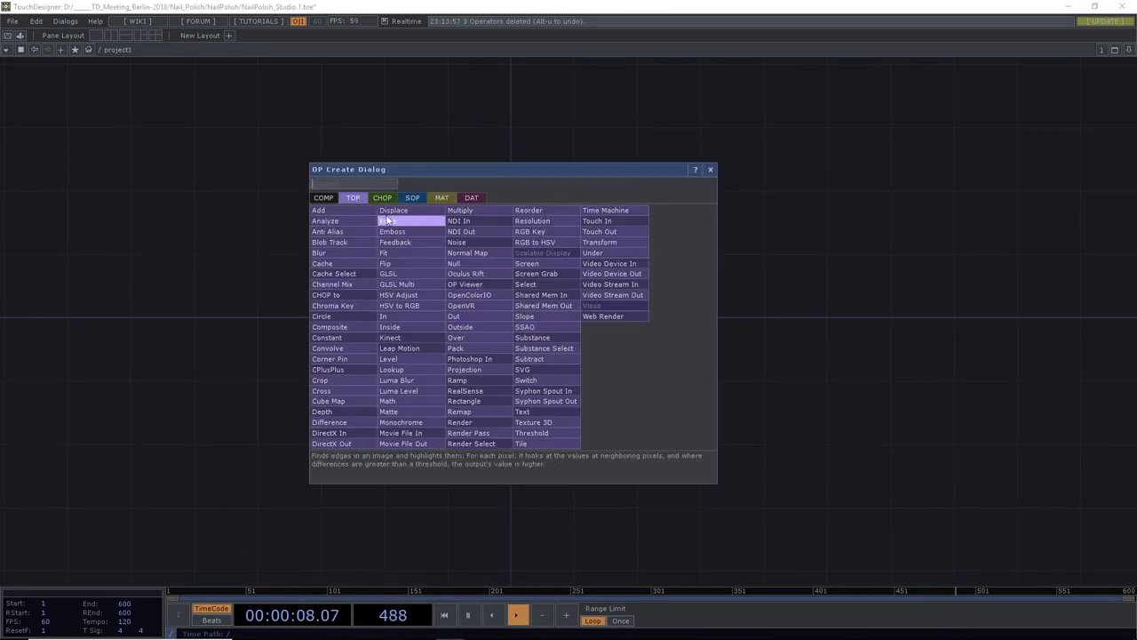
{"action": "left_click", "coordinate": [323, 197]}
{"action": "left_click", "coordinate": [403, 231]}
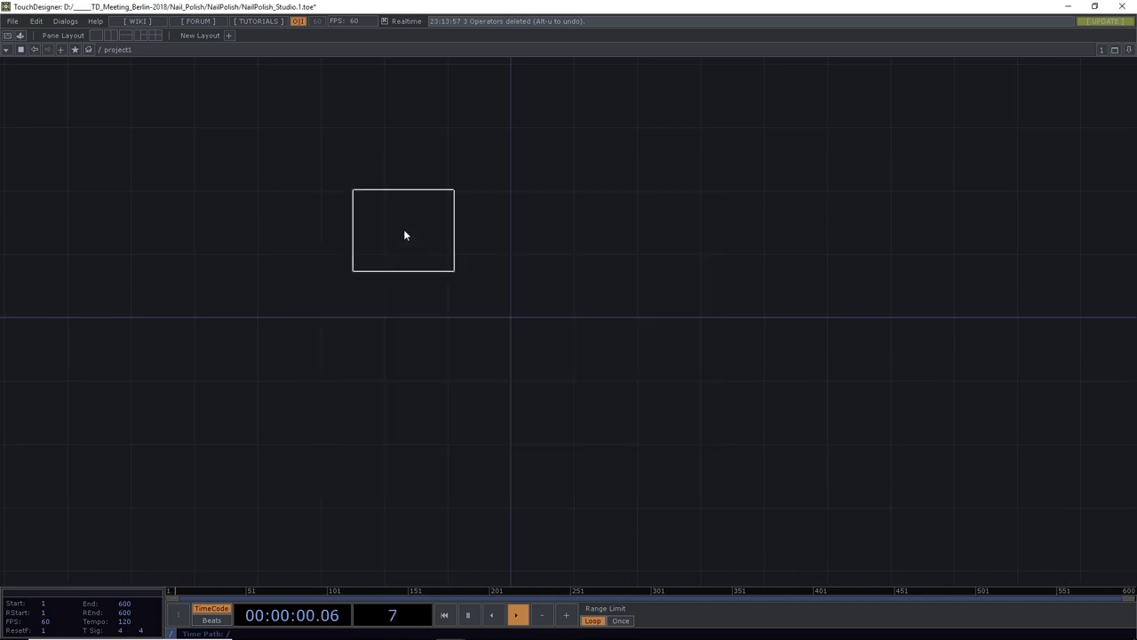
{"action": "left_click", "coordinate": [513, 313]}
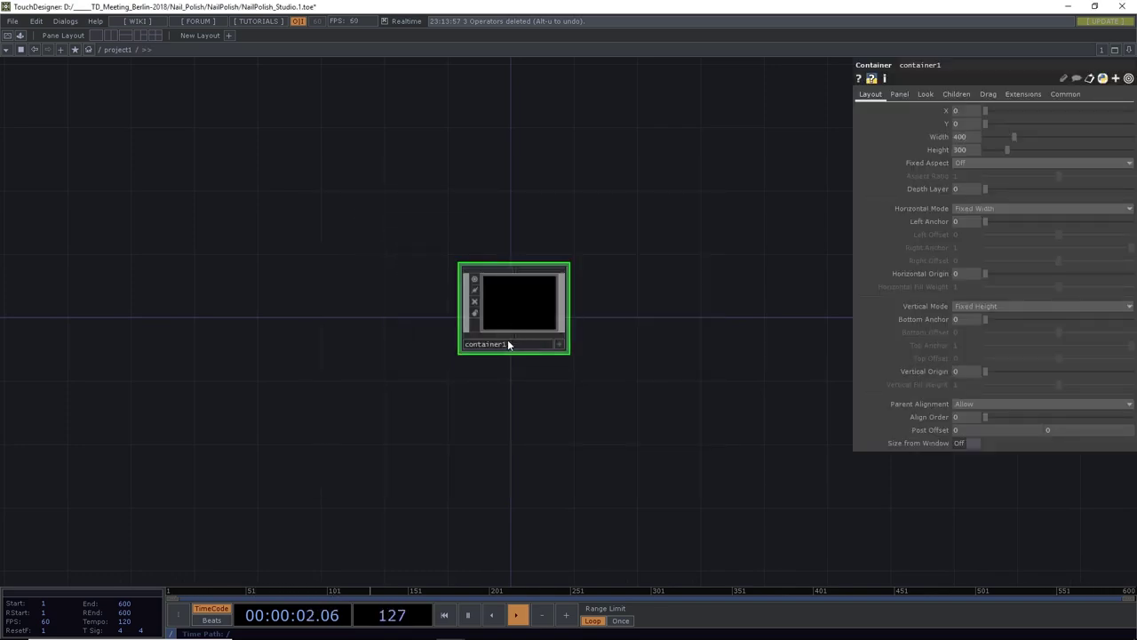
{"action": "scroll", "coordinate": [508, 339], "scroll_direction": "up", "scroll_amount": 3}
{"action": "left_click", "coordinate": [505, 345]}
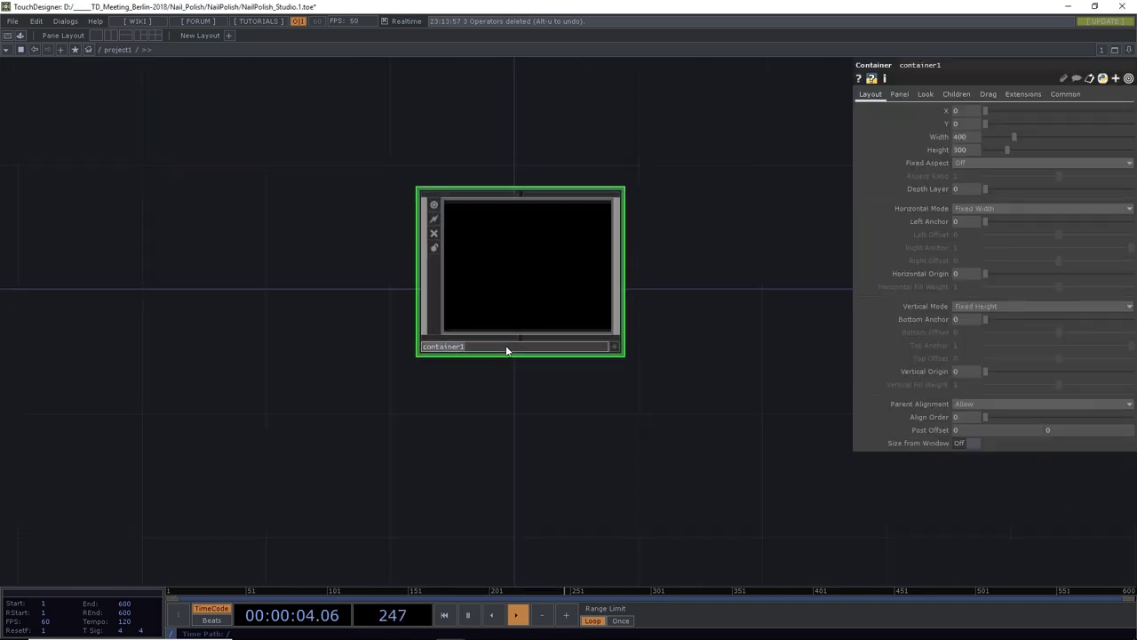
{"action": "type", "text": "volxels"}
{"action": "key", "text": "Return"}
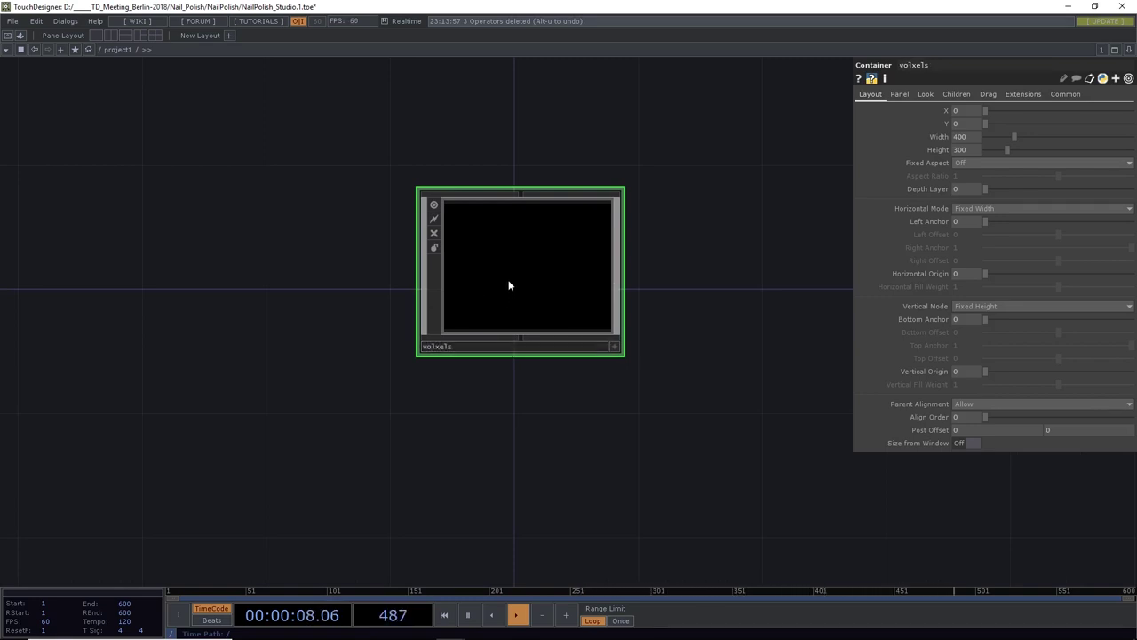
{"action": "key", "text": "i"}
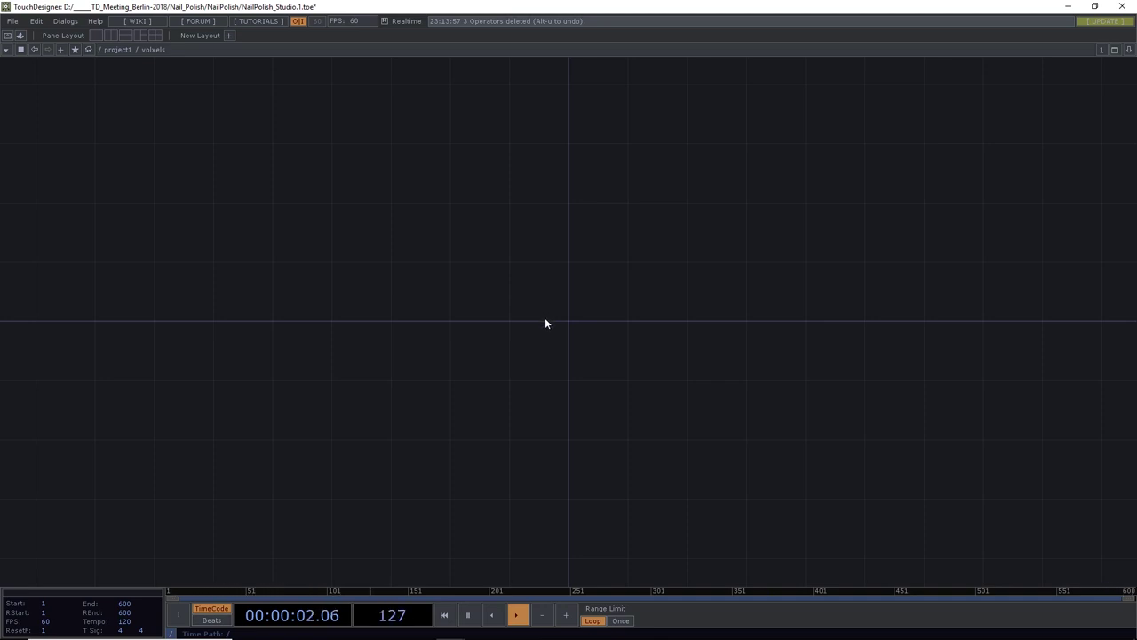
Add an Out TOP, out1, inside the volxels container
{"action": "key", "text": "Tab"}
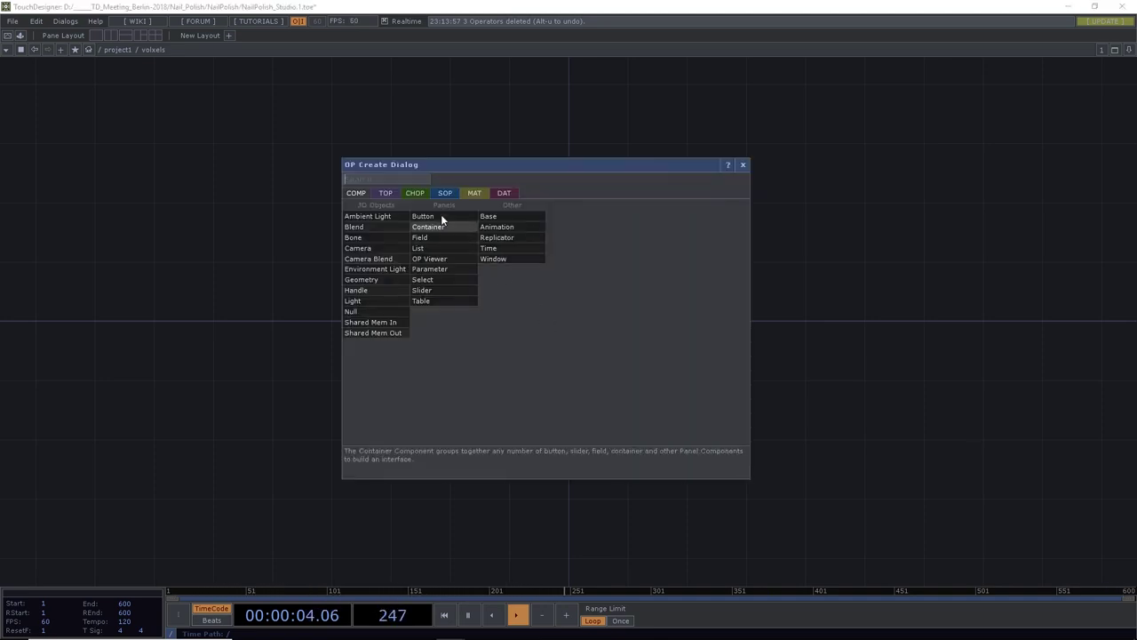
{"action": "left_click", "coordinate": [377, 194]}
{"action": "type", "text": "out"}
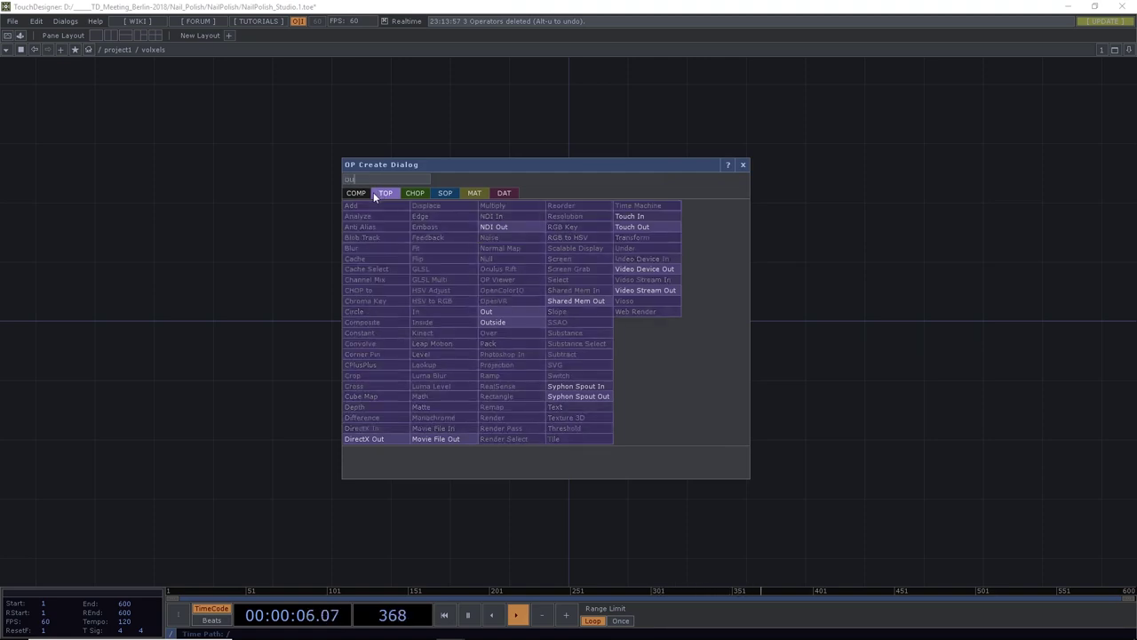
{"action": "left_click", "coordinate": [487, 312]}
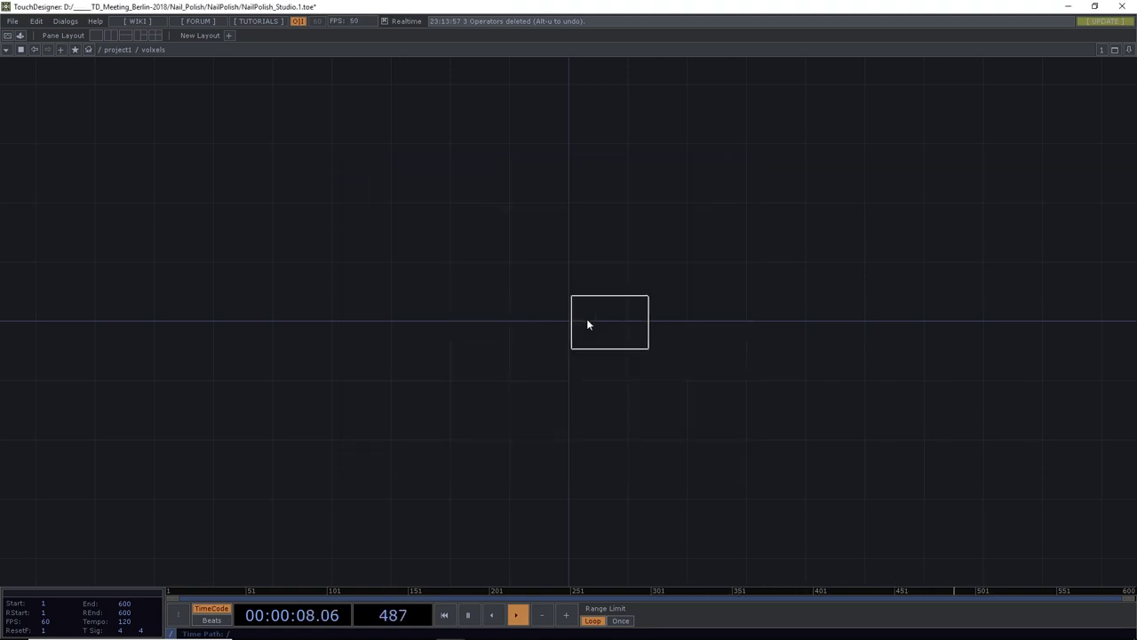
{"action": "left_click", "coordinate": [562, 323]}
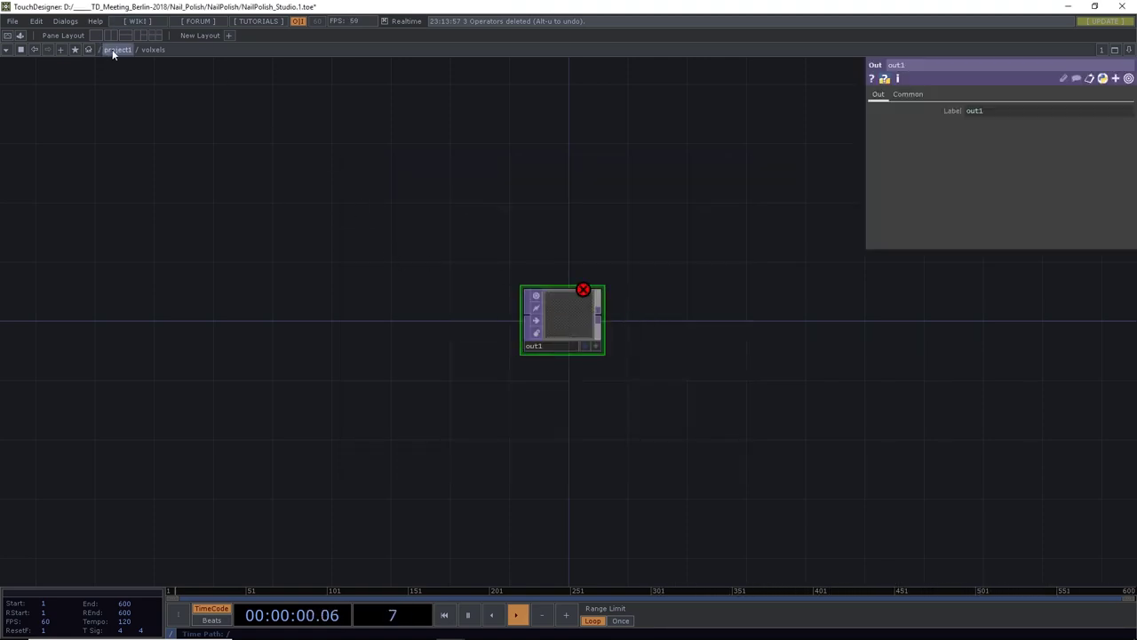
Back in project1, add a Null TOP, null1, wired to the volxels output
{"action": "left_click", "coordinate": [117, 49]}
{"action": "left_click_drag", "start_coordinate": [699, 358], "coordinate": [550, 389]}
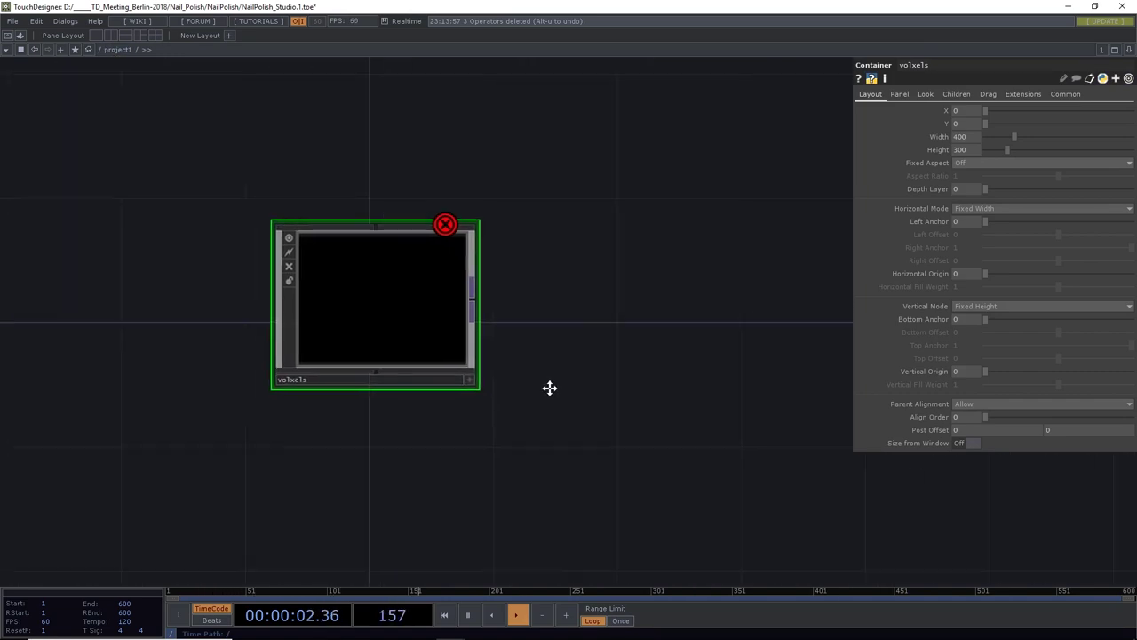
{"action": "left_click", "coordinate": [466, 299]}
{"action": "left_click", "coordinate": [556, 301]}
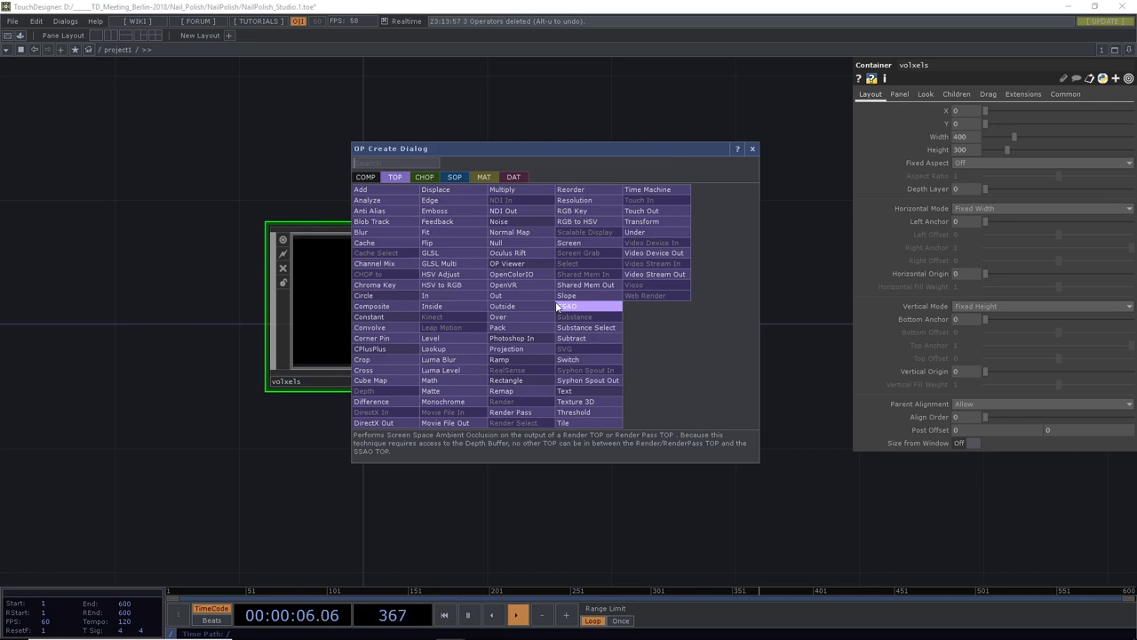
{"action": "type", "text": "nu"}
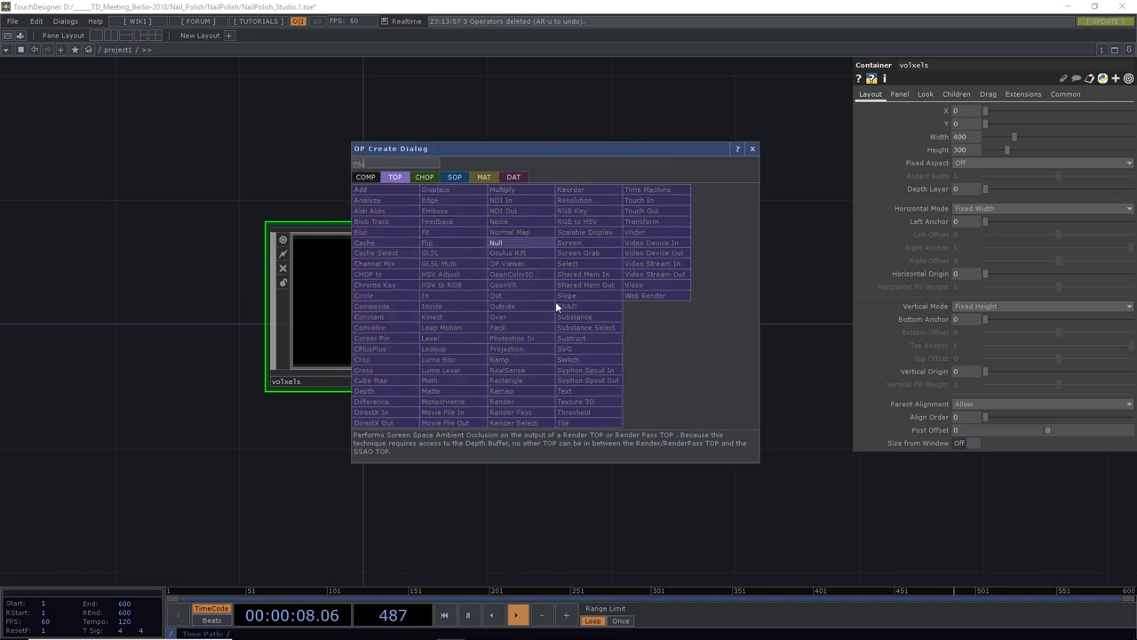
{"action": "type", "text": "ll"}
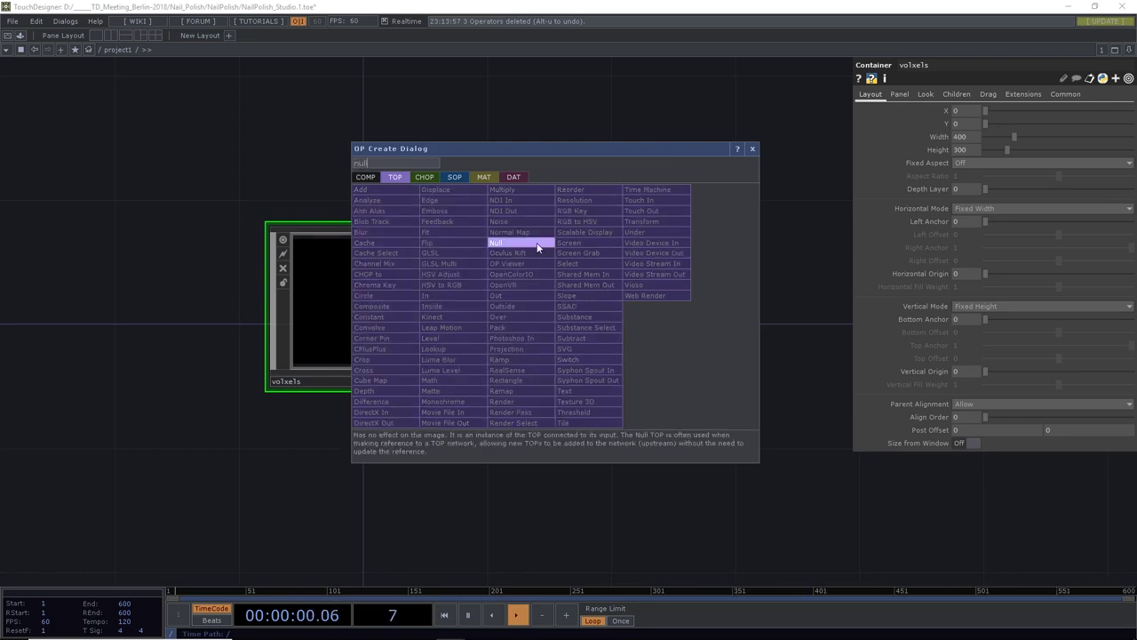
{"action": "left_click", "coordinate": [495, 243]}
{"action": "left_click", "coordinate": [638, 304]}
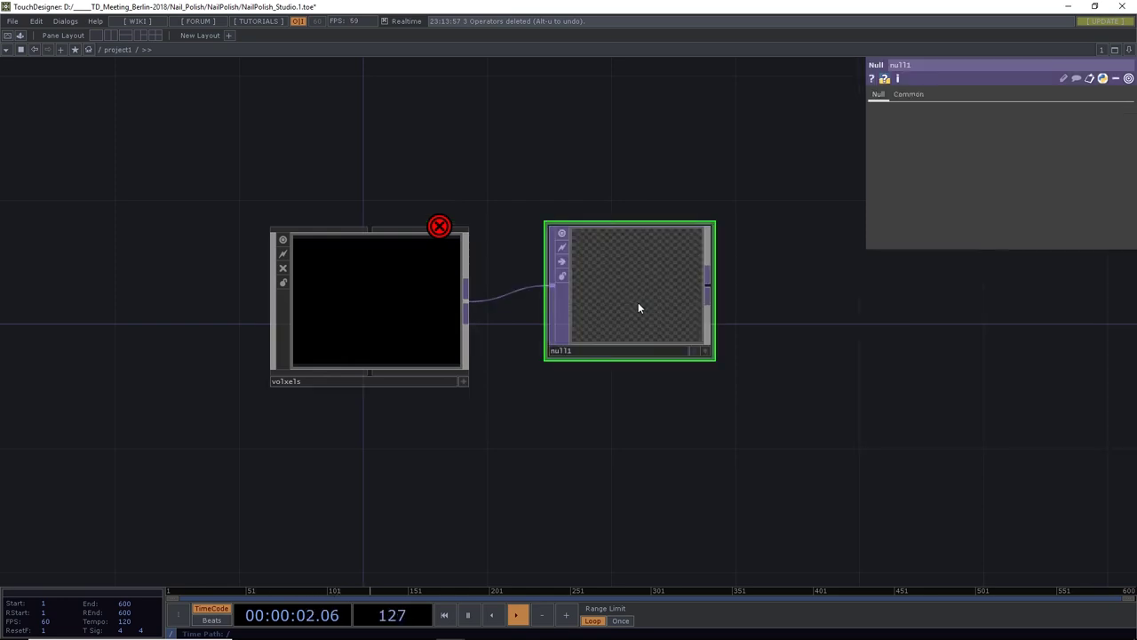
{"action": "left_click_drag", "start_coordinate": [800, 399], "coordinate": [731, 418]}
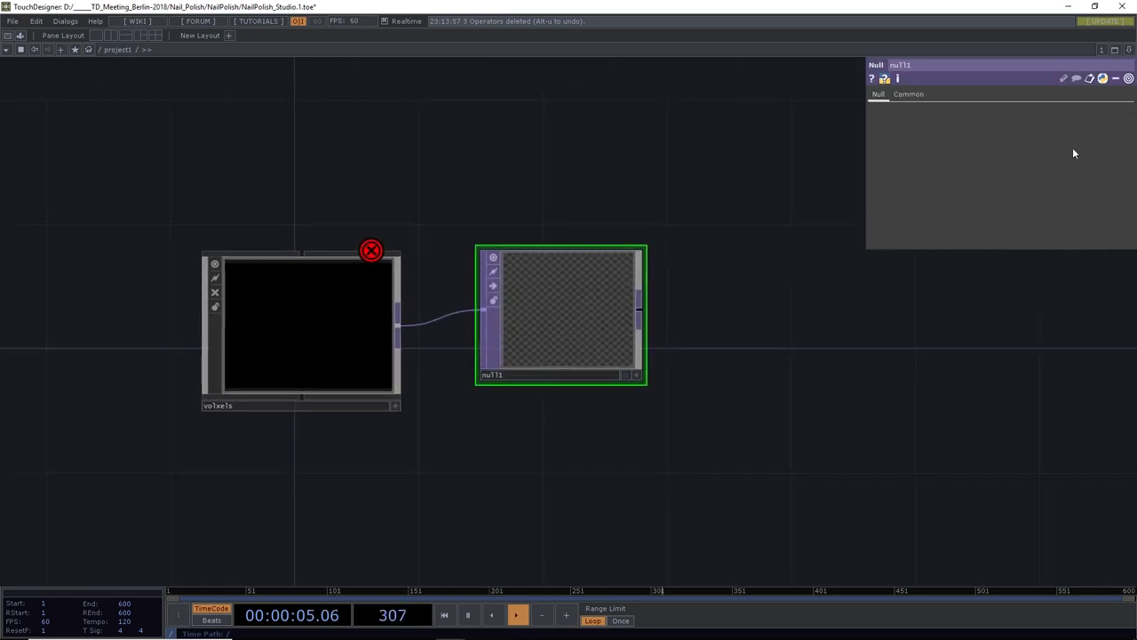
Split the workspace left/right, with the right pane a TOP Viewer showing null1
{"action": "left_click", "coordinate": [1130, 50]}
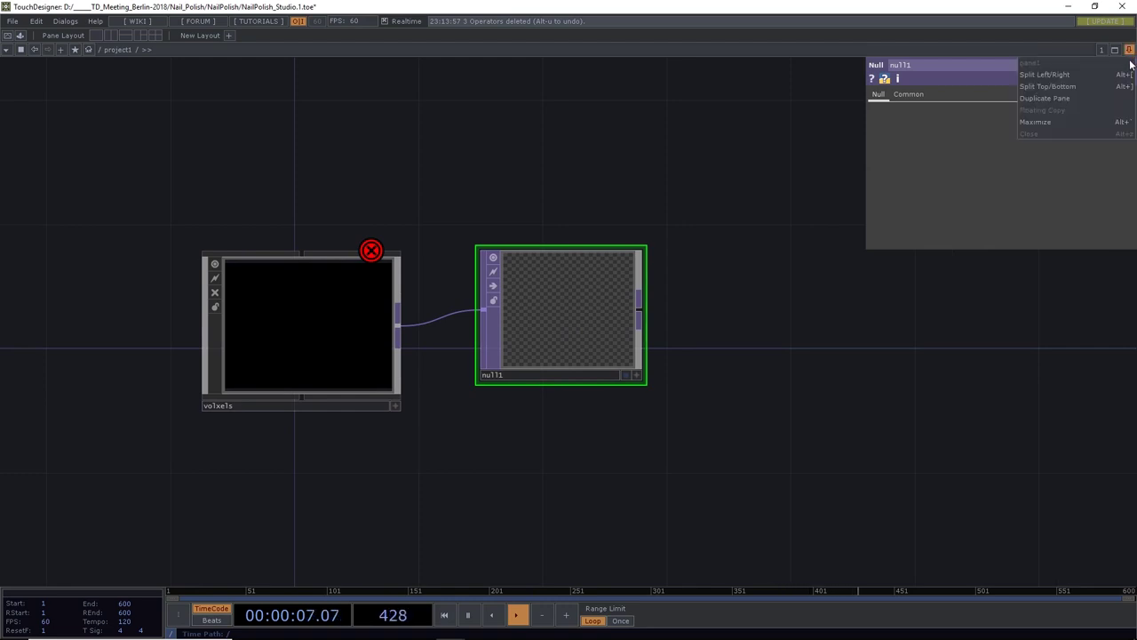
{"action": "left_click", "coordinate": [1089, 78]}
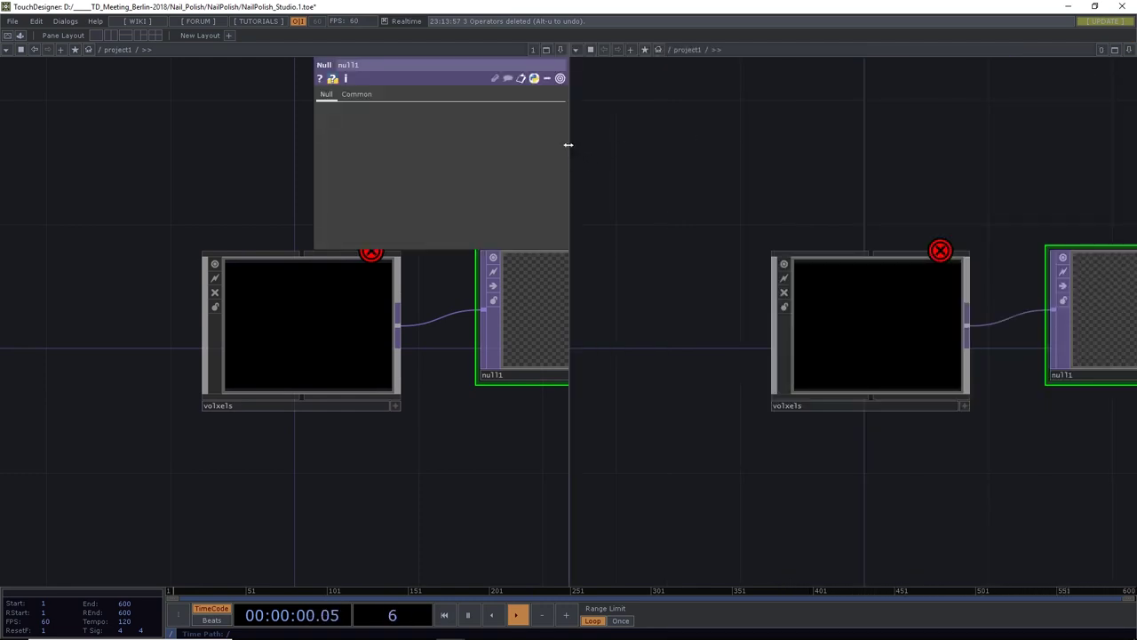
{"action": "left_click_drag", "start_coordinate": [568, 145], "coordinate": [831, 168]}
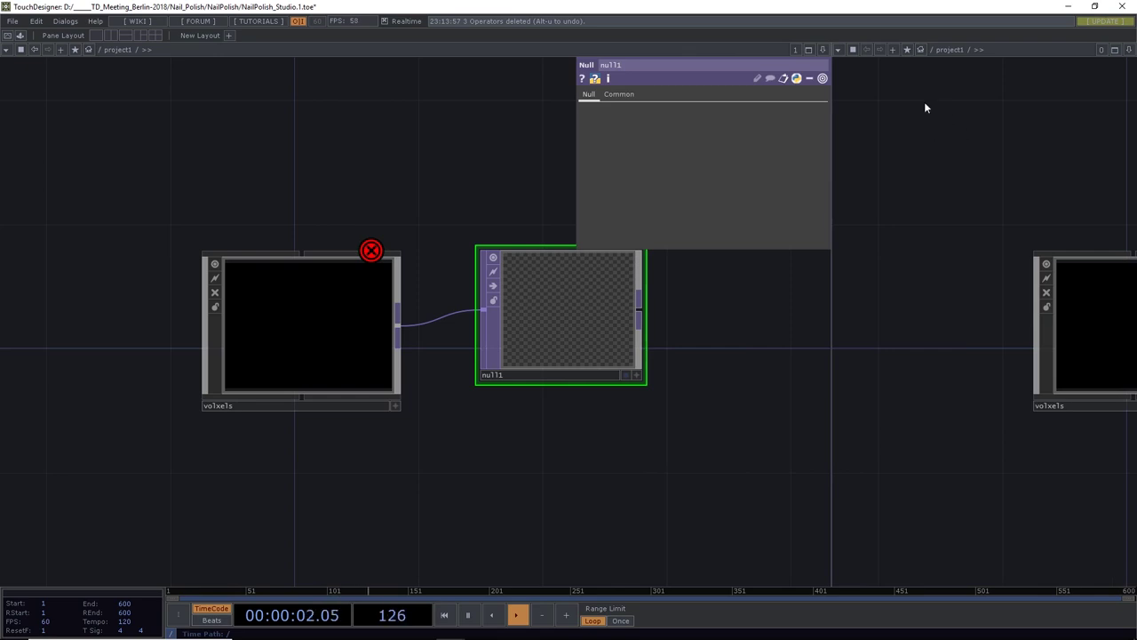
{"action": "left_click", "coordinate": [837, 50]}
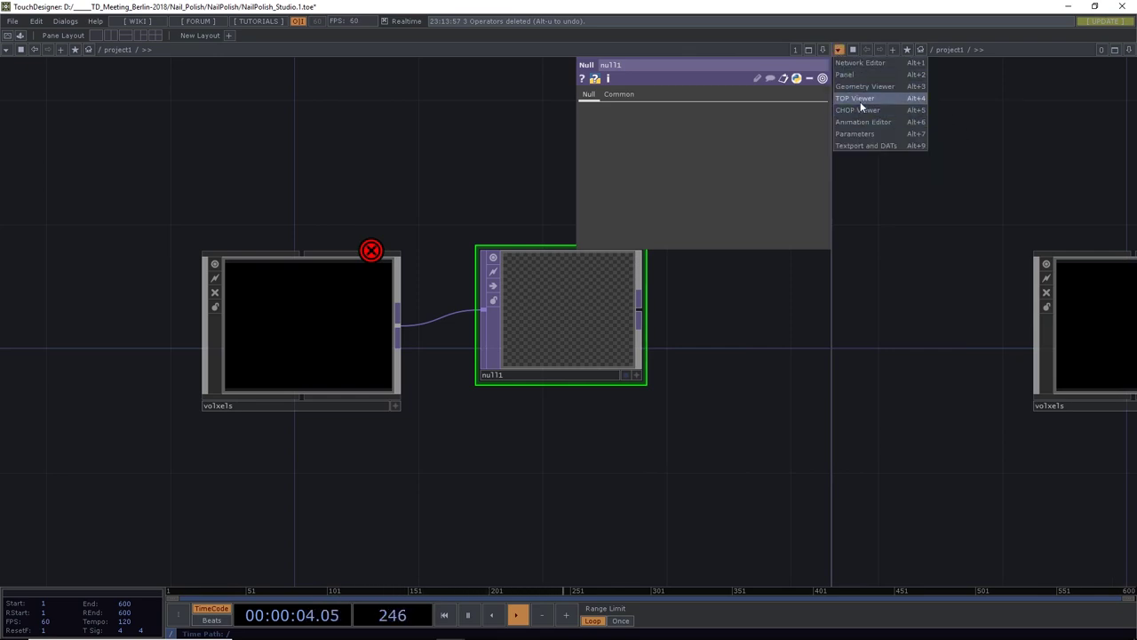
{"action": "left_click", "coordinate": [860, 104]}
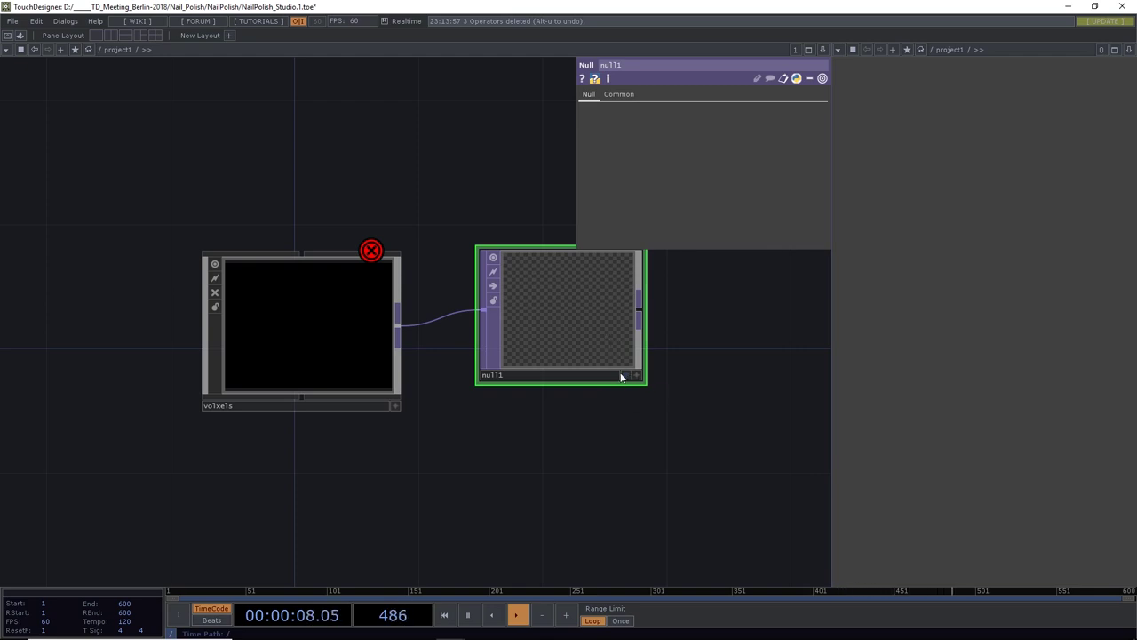
{"action": "left_click", "coordinate": [625, 376]}
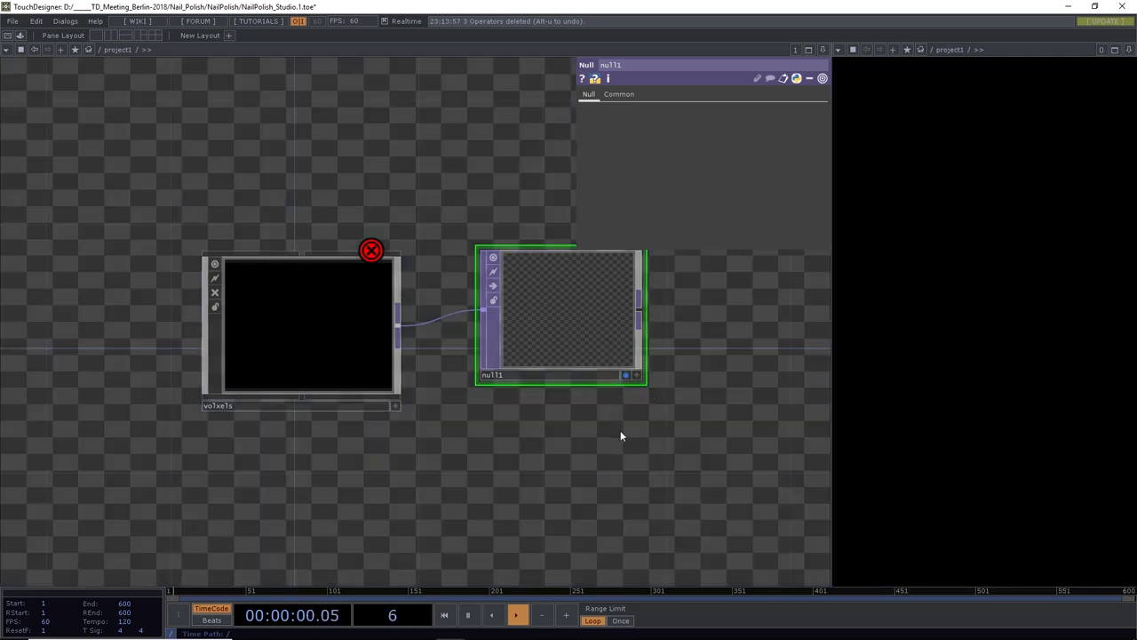
Turn off Backdrop TOPs in the network editor's Display options
{"action": "left_click_drag", "start_coordinate": [619, 444], "coordinate": [574, 453]}
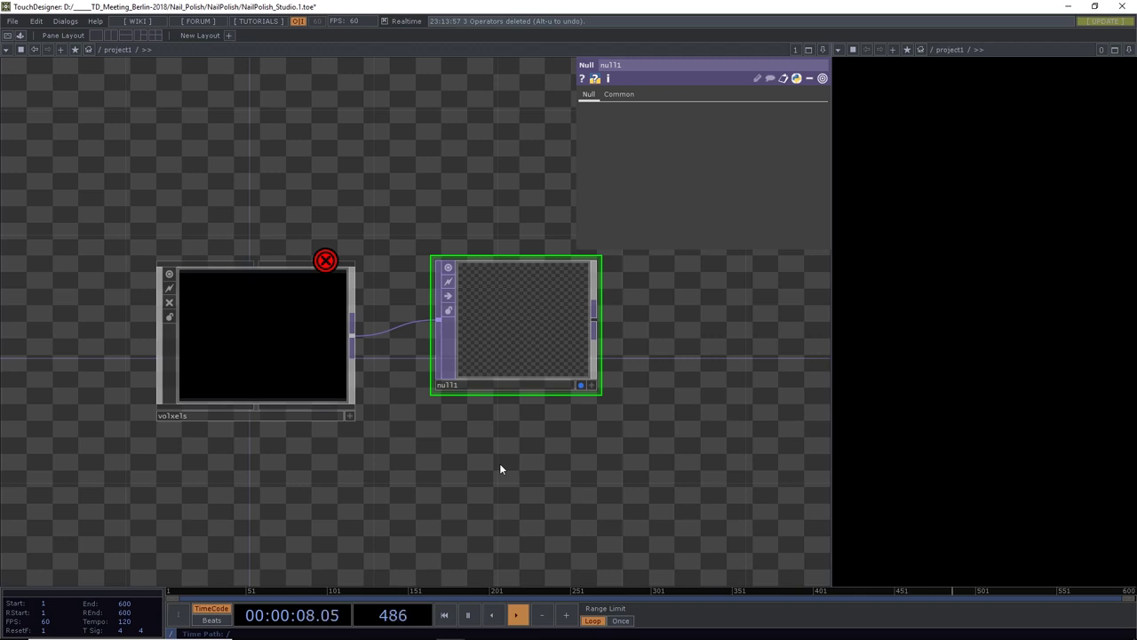
{"action": "left_click_drag", "start_coordinate": [499, 469], "coordinate": [490, 441]}
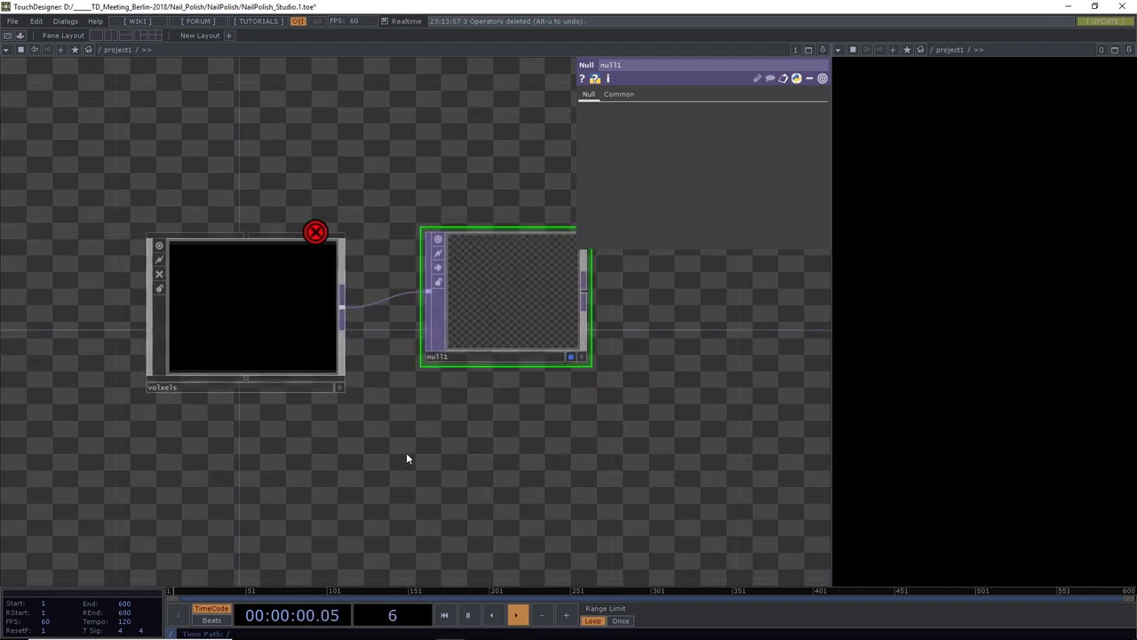
{"action": "right_click", "coordinate": [508, 438]}
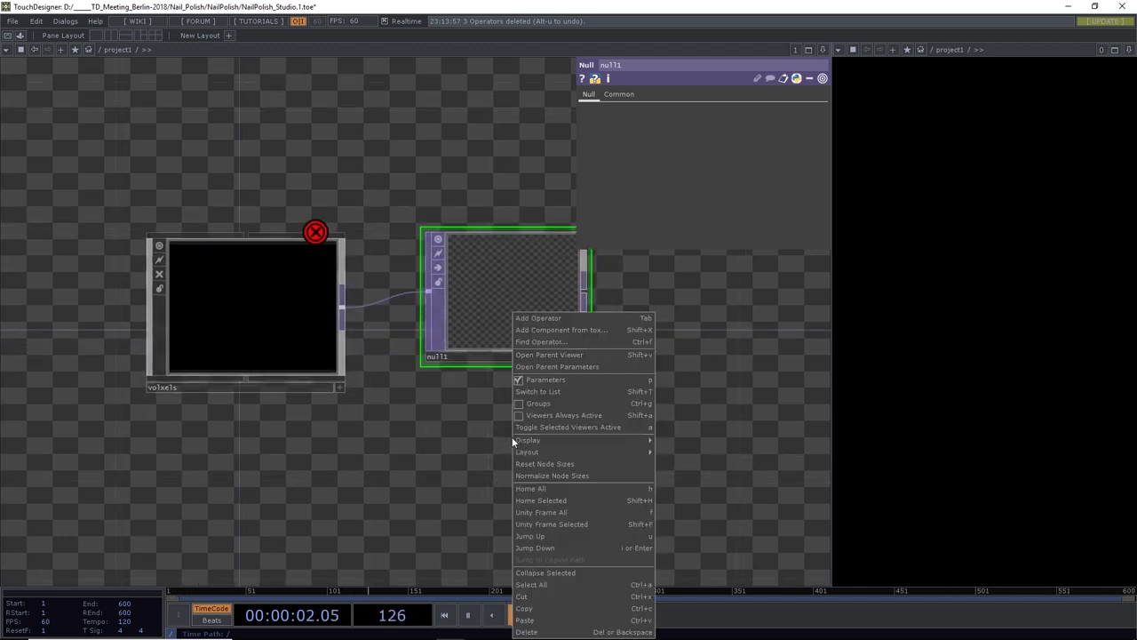
{"action": "mouse_move", "coordinate": [558, 441]}
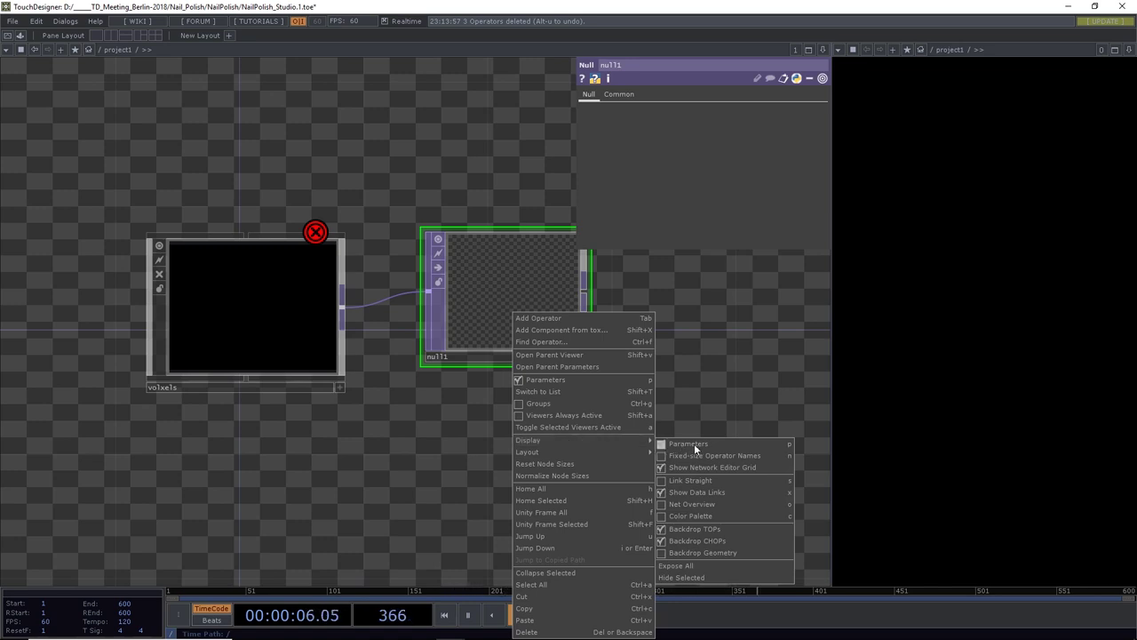
{"action": "left_click", "coordinate": [701, 529]}
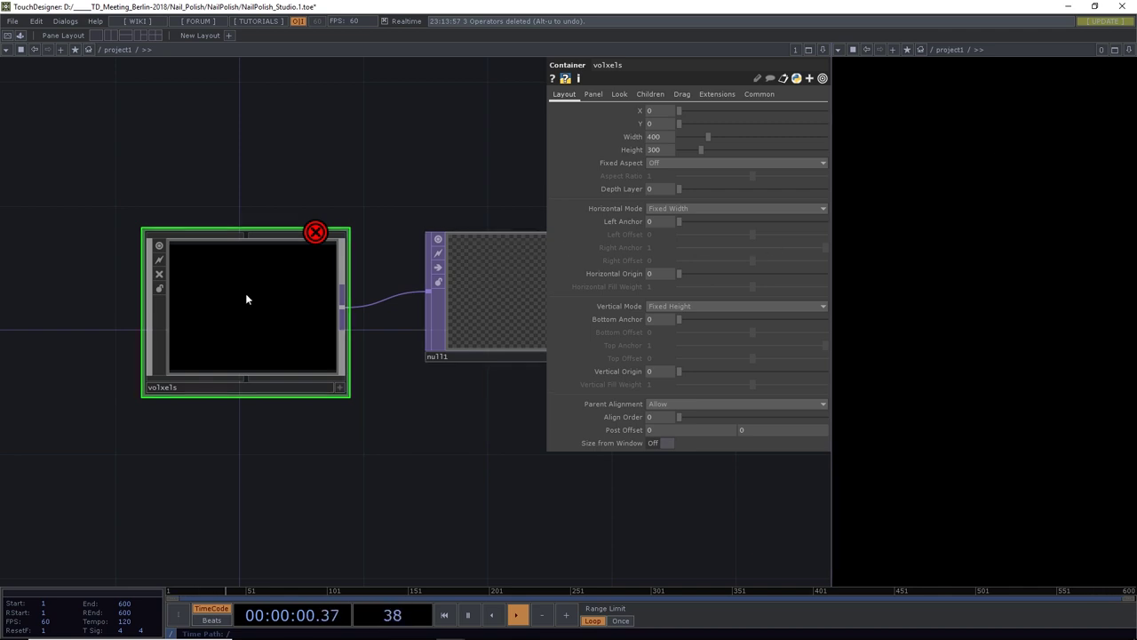
Dive into the volxels container and centre the view on out1
{"action": "key", "text": "i"}
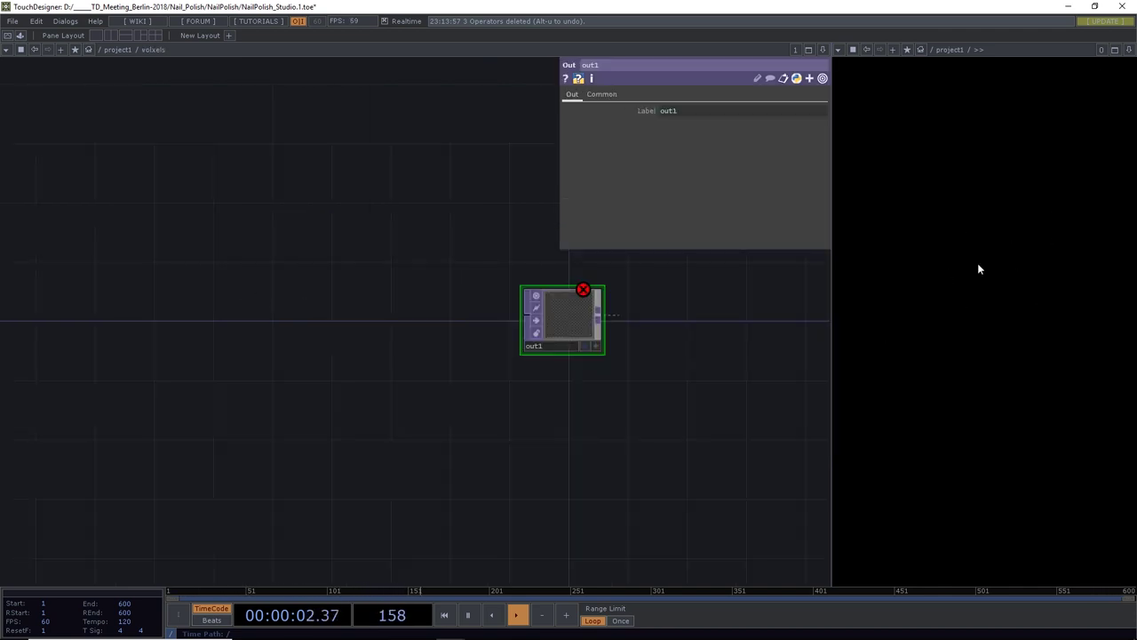
{"action": "left_click_drag", "start_coordinate": [648, 391], "coordinate": [342, 292]}
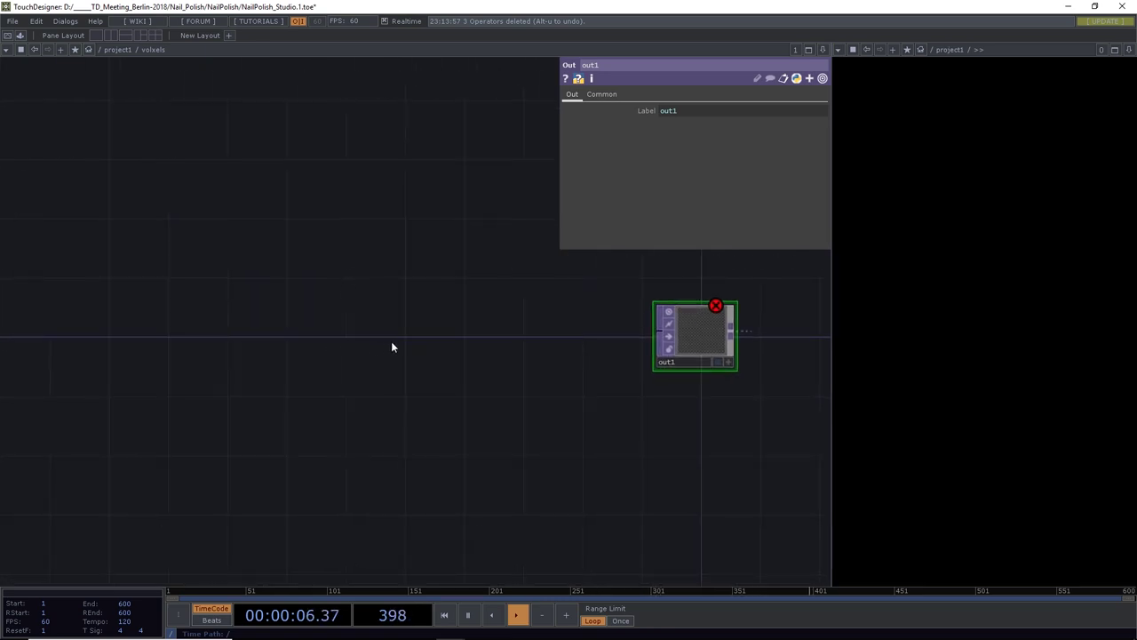
{"action": "left_click_drag", "start_coordinate": [383, 338], "coordinate": [383, 332]}
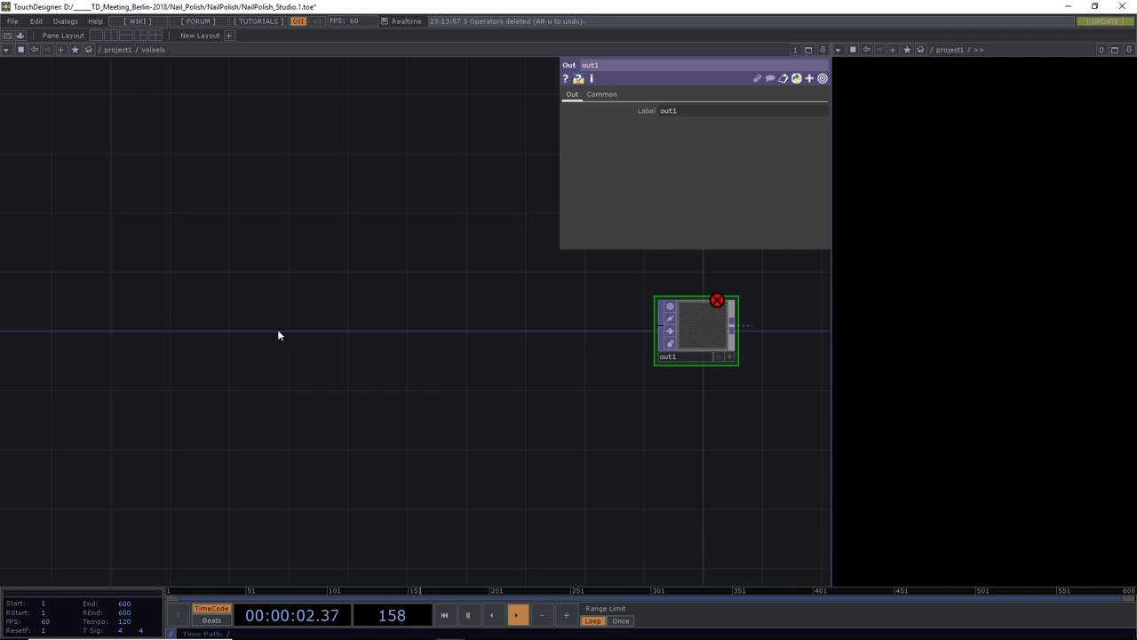
Add Camera, Geometry and Light COMPs plus a Render TOP to the container
{"action": "key", "text": "Tab"}
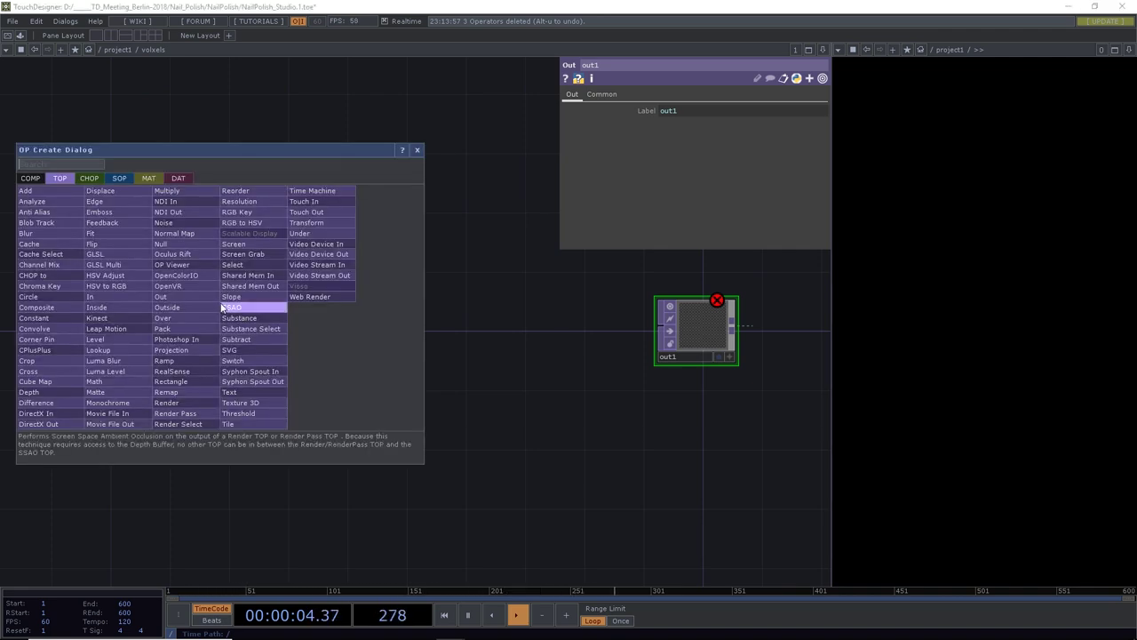
{"action": "left_click", "coordinate": [29, 178]}
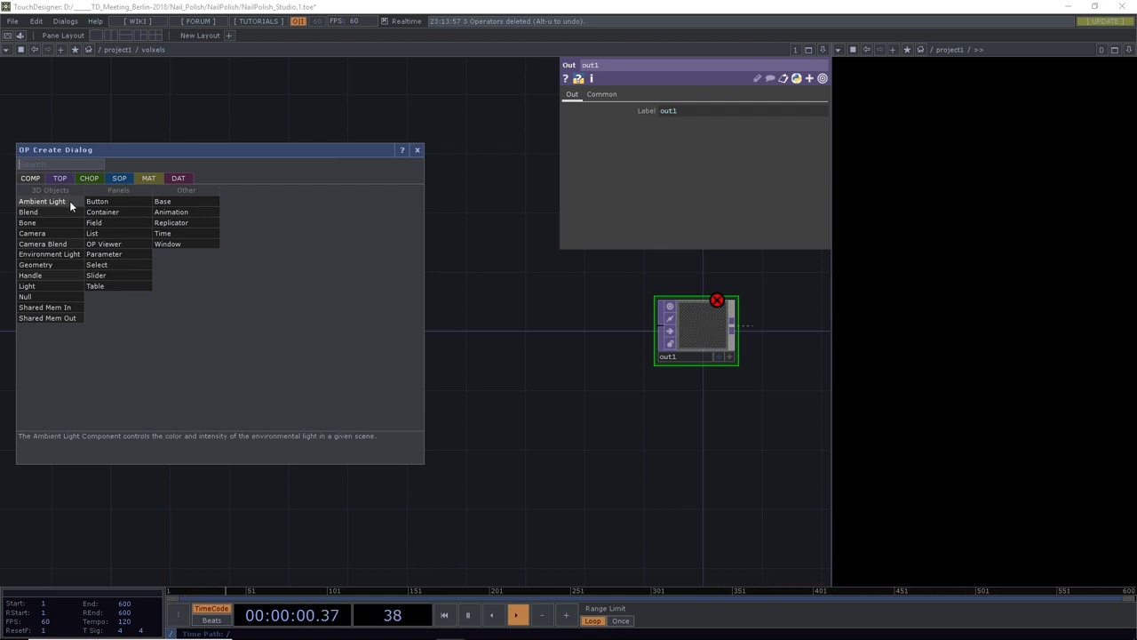
{"action": "left_click", "coordinate": [51, 232]}
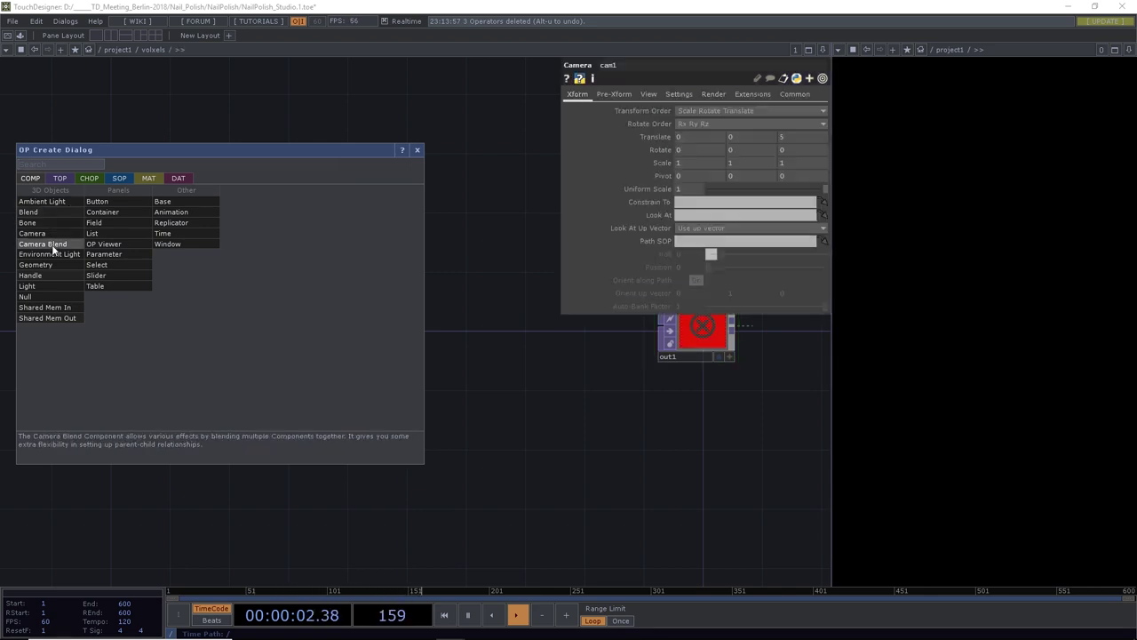
{"action": "left_click", "coordinate": [49, 263]}
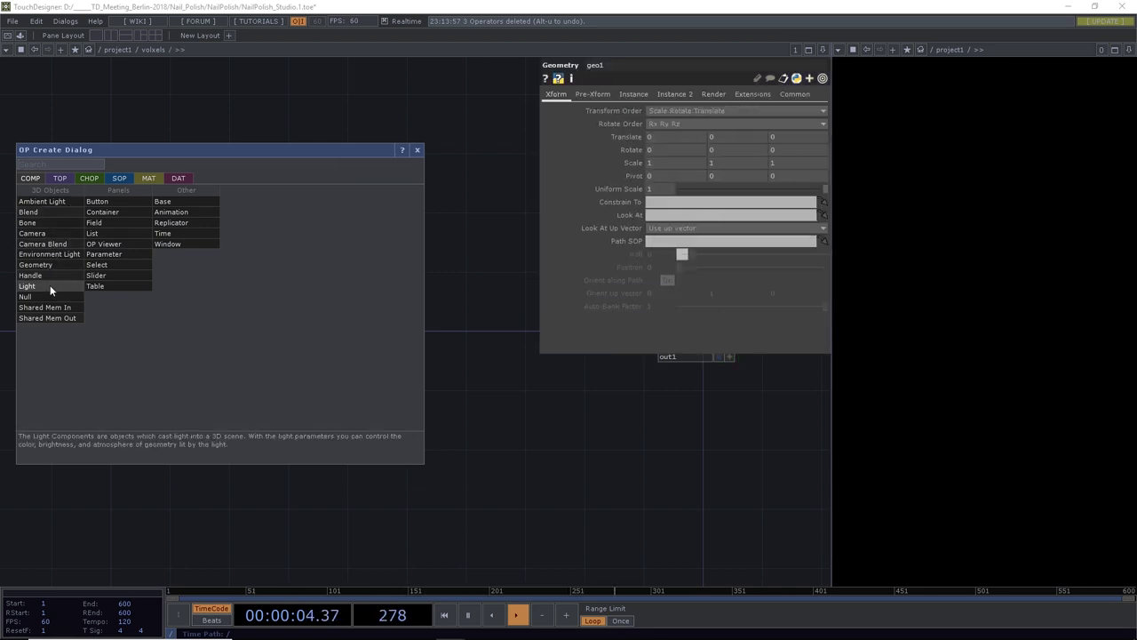
{"action": "left_click", "coordinate": [50, 285]}
{"action": "left_click", "coordinate": [60, 177]}
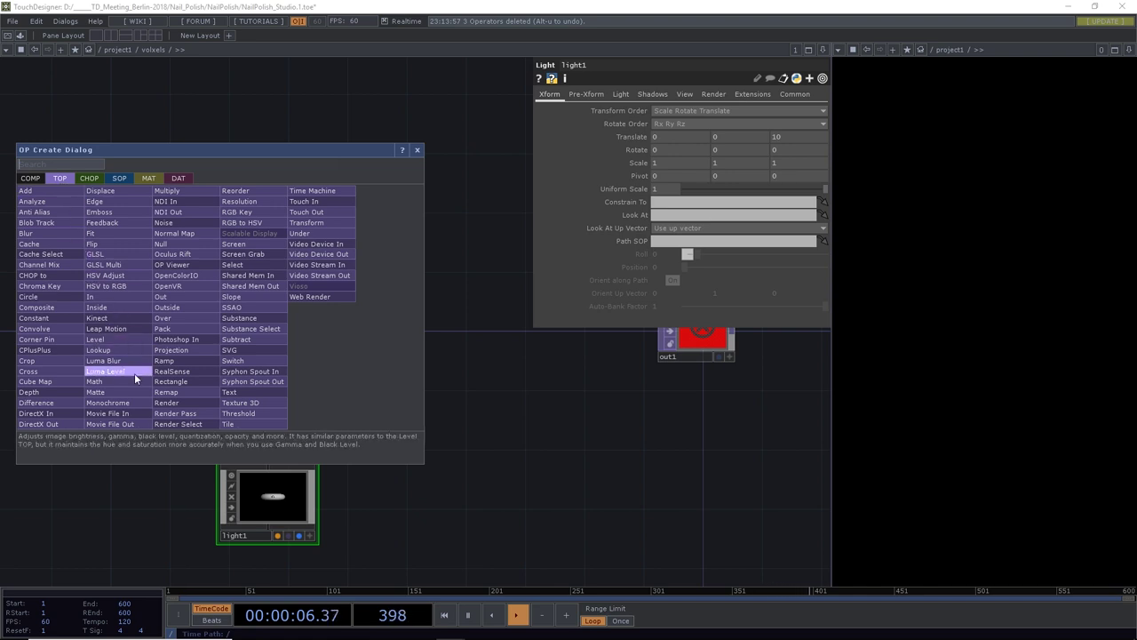
{"action": "left_click", "coordinate": [166, 405]}
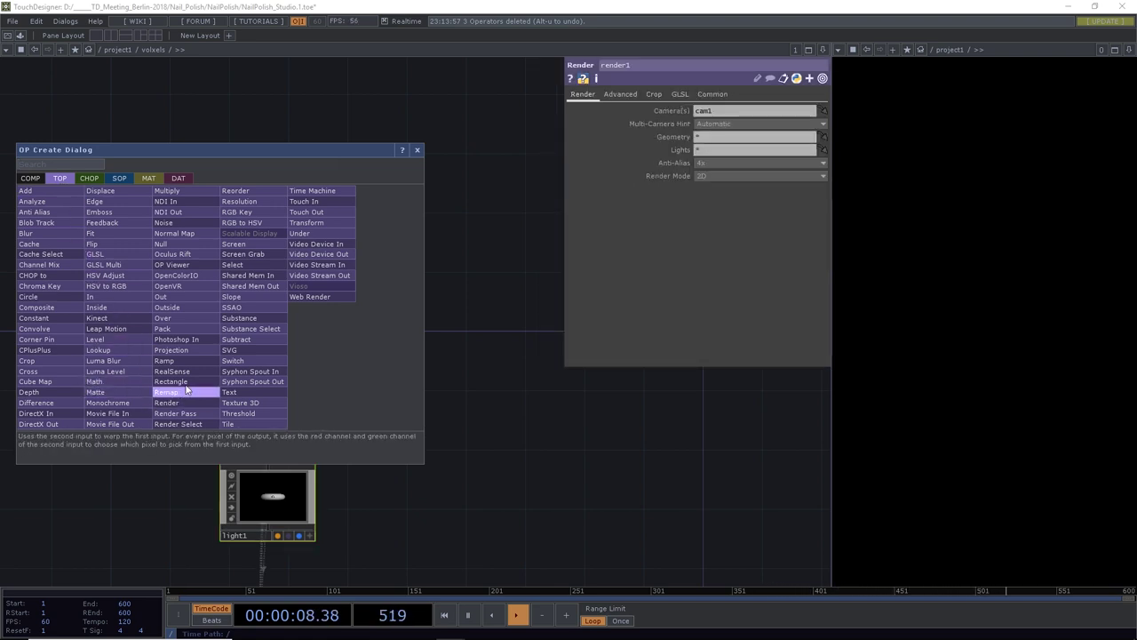
{"action": "left_click", "coordinate": [417, 151]}
Move render1 next to out1 so the render feeds the container output
{"action": "left_click_drag", "start_coordinate": [462, 442], "coordinate": [333, 404]}
{"action": "scroll", "coordinate": [344, 400], "scroll_direction": "down", "scroll_amount": 2}
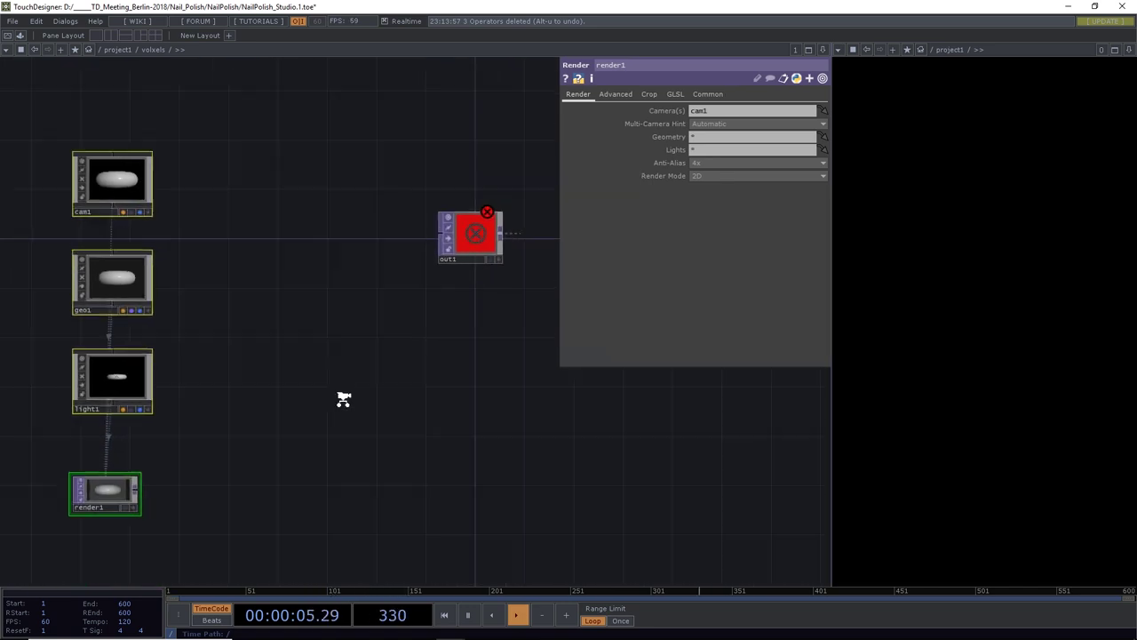
{"action": "scroll", "coordinate": [344, 400], "scroll_direction": "down", "scroll_amount": 1}
{"action": "left_click_drag", "start_coordinate": [140, 469], "coordinate": [425, 263]}
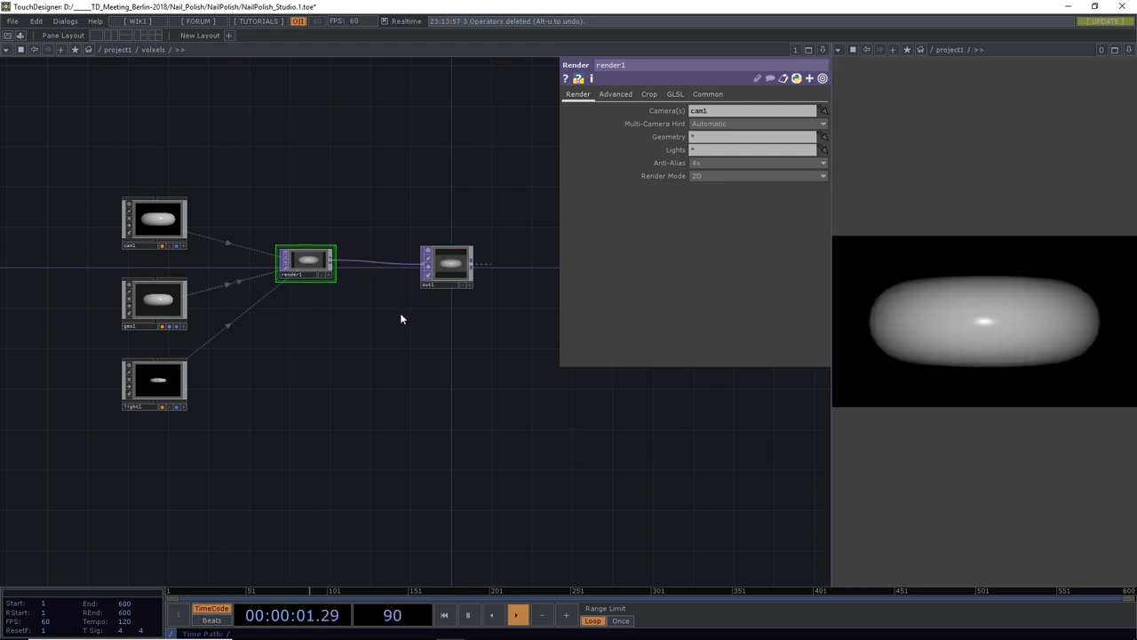
{"action": "left_click_drag", "start_coordinate": [316, 265], "coordinate": [343, 277]}
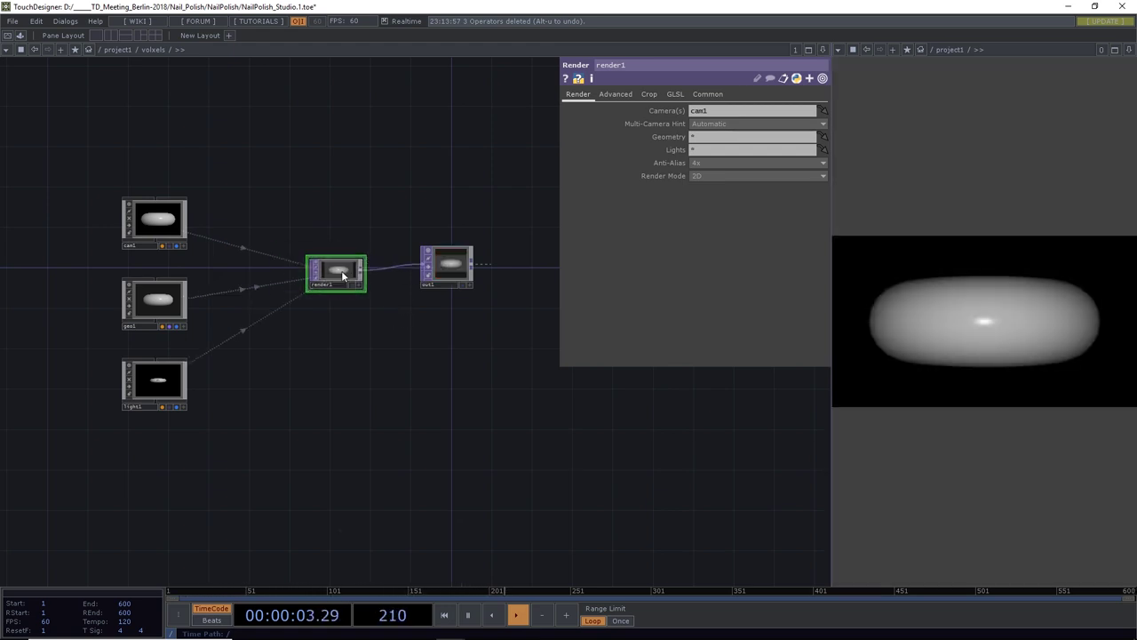
{"action": "left_click_drag", "start_coordinate": [310, 409], "coordinate": [416, 403]}
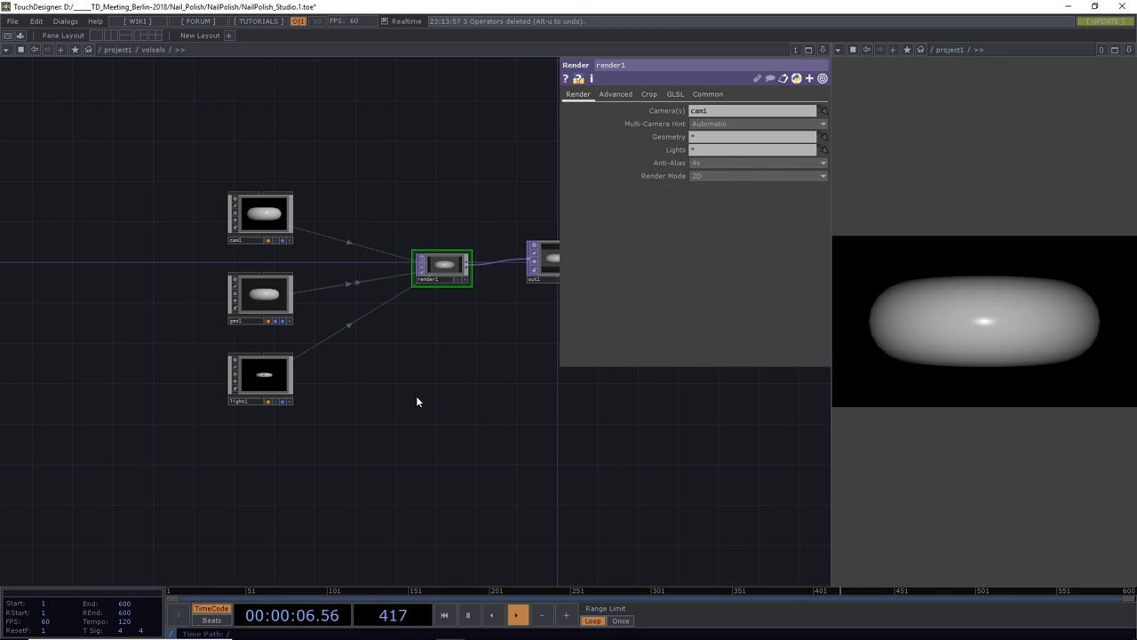
Inside geo1, replace torus1 with a Box SOP, box1
{"action": "double_click", "coordinate": [260, 299]}
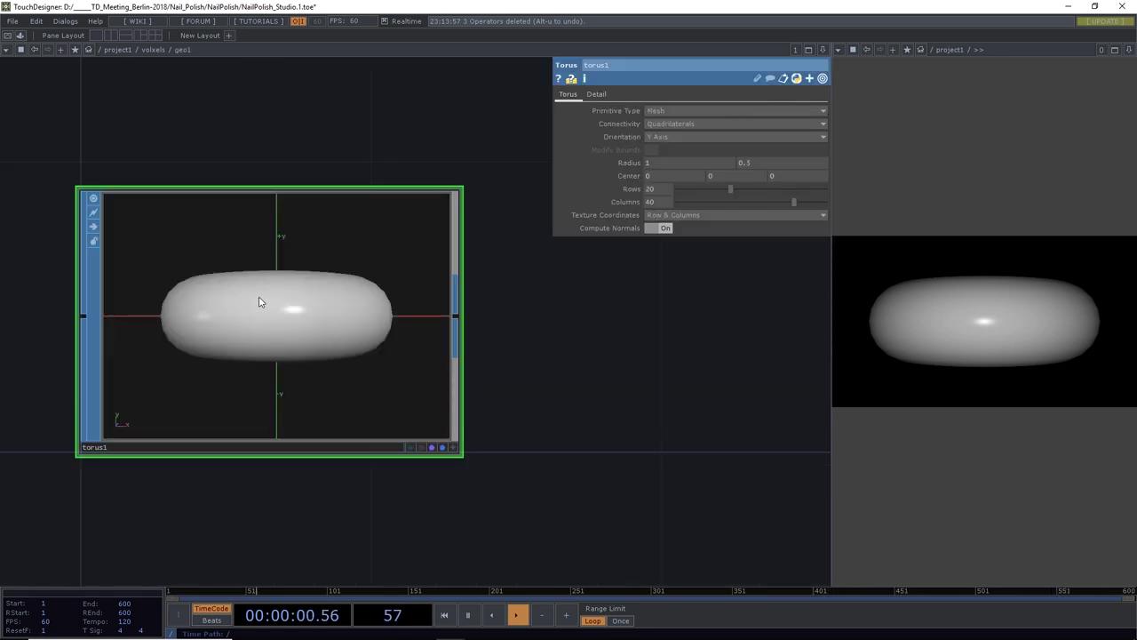
{"action": "scroll", "coordinate": [260, 302], "scroll_direction": "down", "scroll_amount": 3}
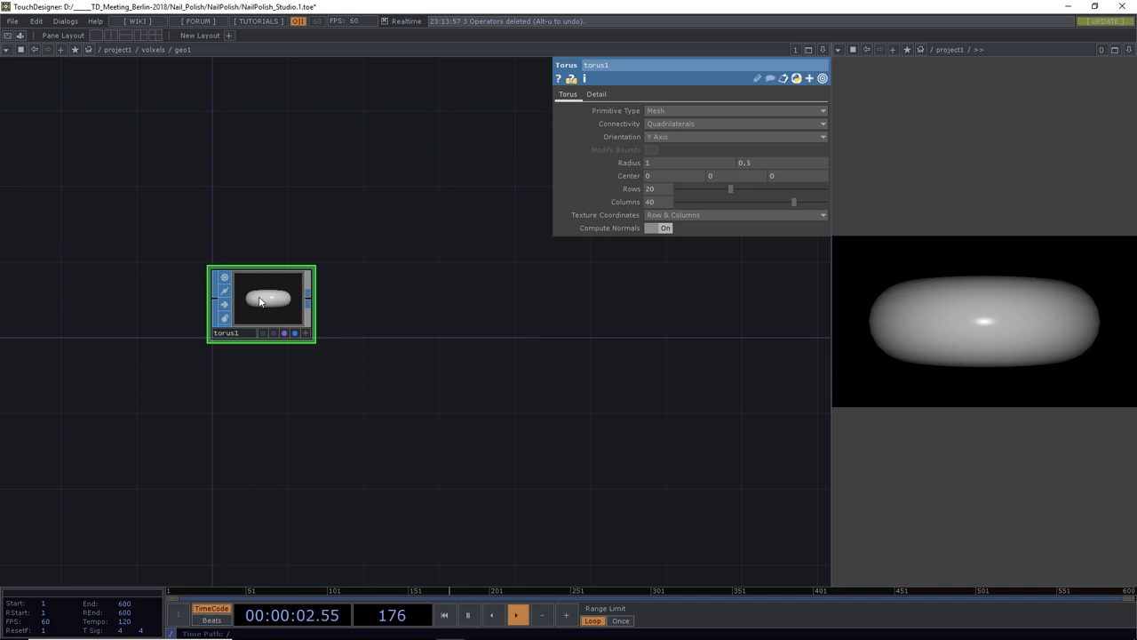
{"action": "key", "text": "Delete"}
{"action": "key", "text": "Tab"}
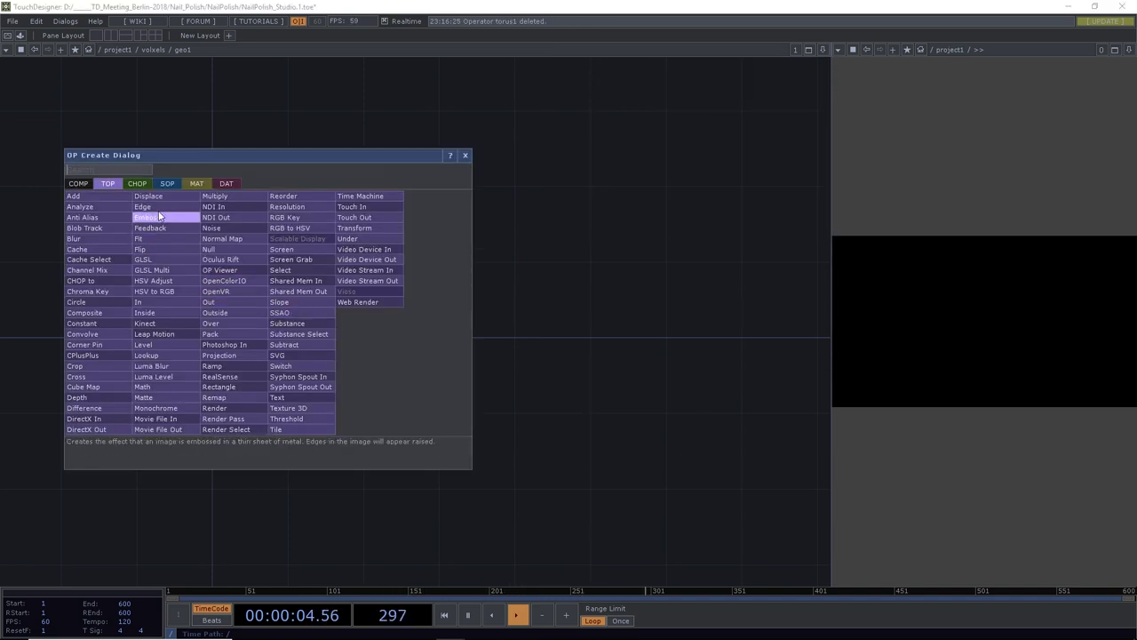
{"action": "left_click", "coordinate": [165, 183]}
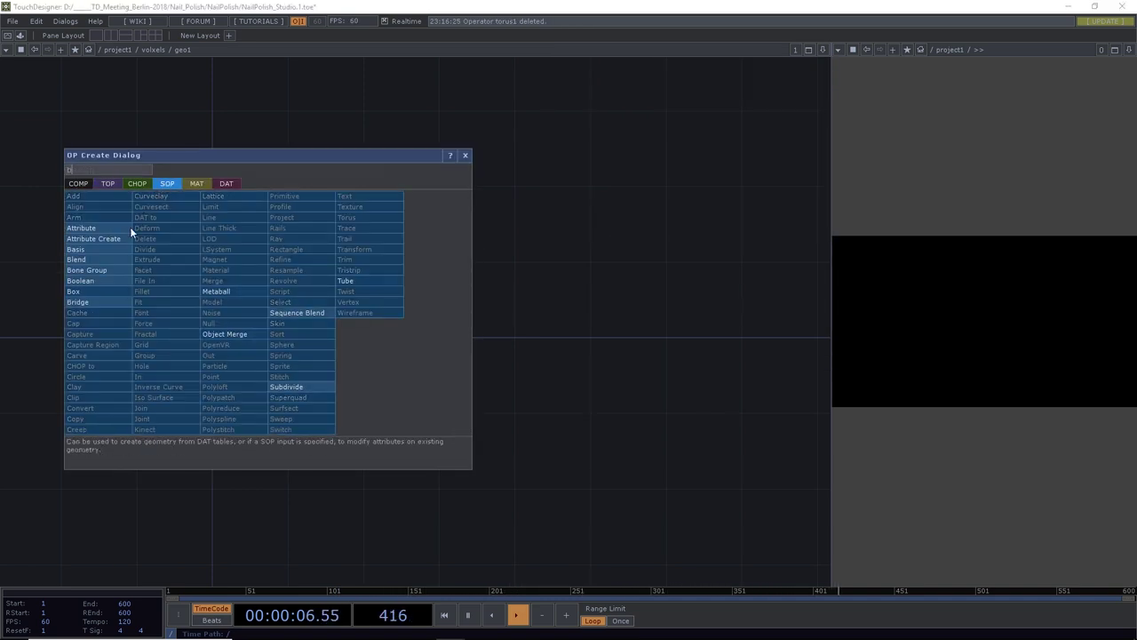
{"action": "left_click", "coordinate": [74, 291]}
{"action": "left_click", "coordinate": [212, 340]}
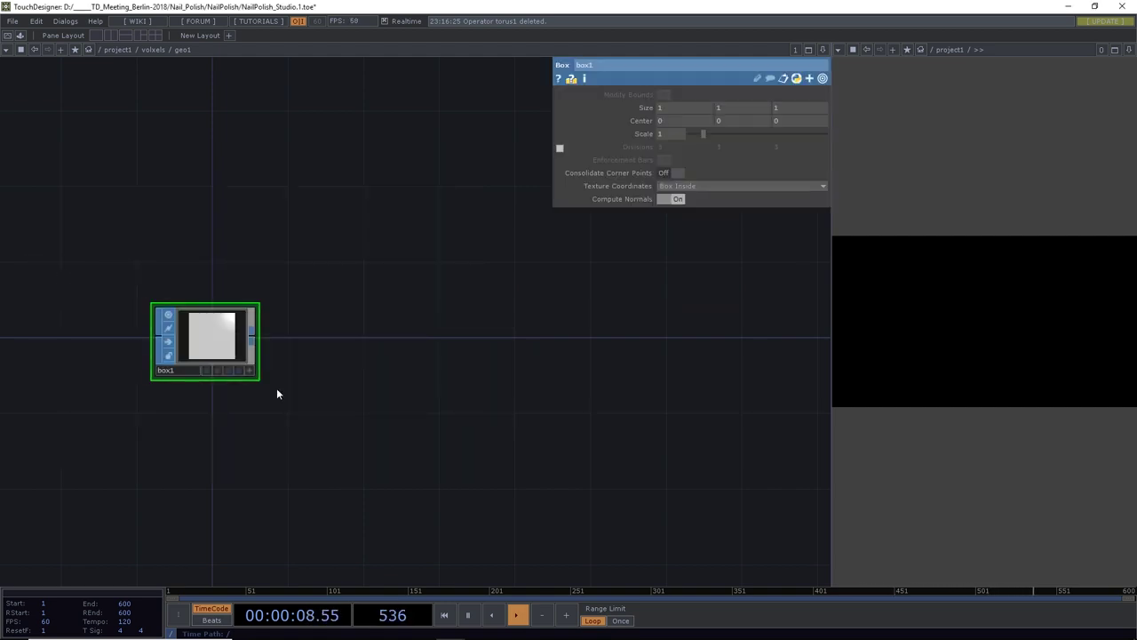
Wire a Texture SOP after box1, make texture1 the displayed output, and select box1
{"action": "left_click", "coordinate": [305, 336]}
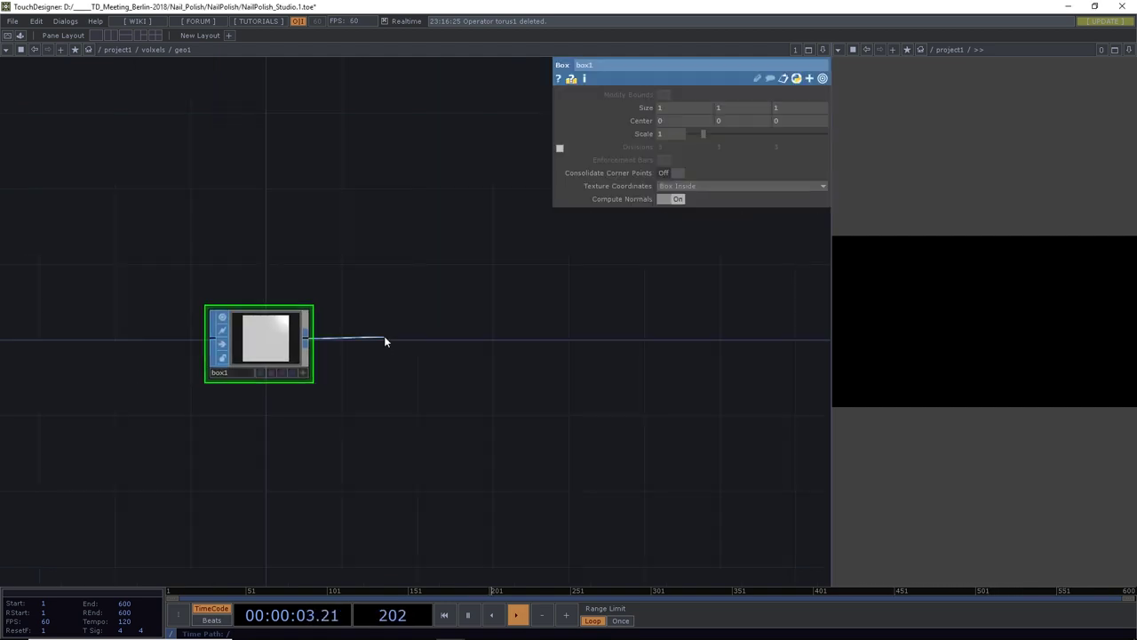
{"action": "left_click", "coordinate": [385, 341]}
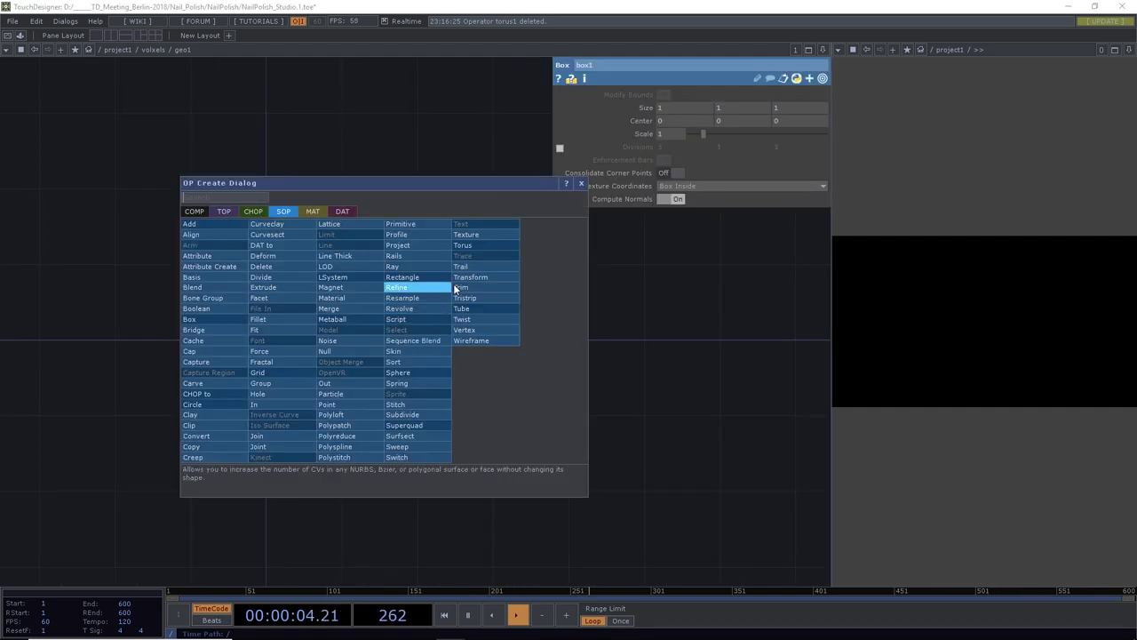
{"action": "left_click", "coordinate": [480, 233]}
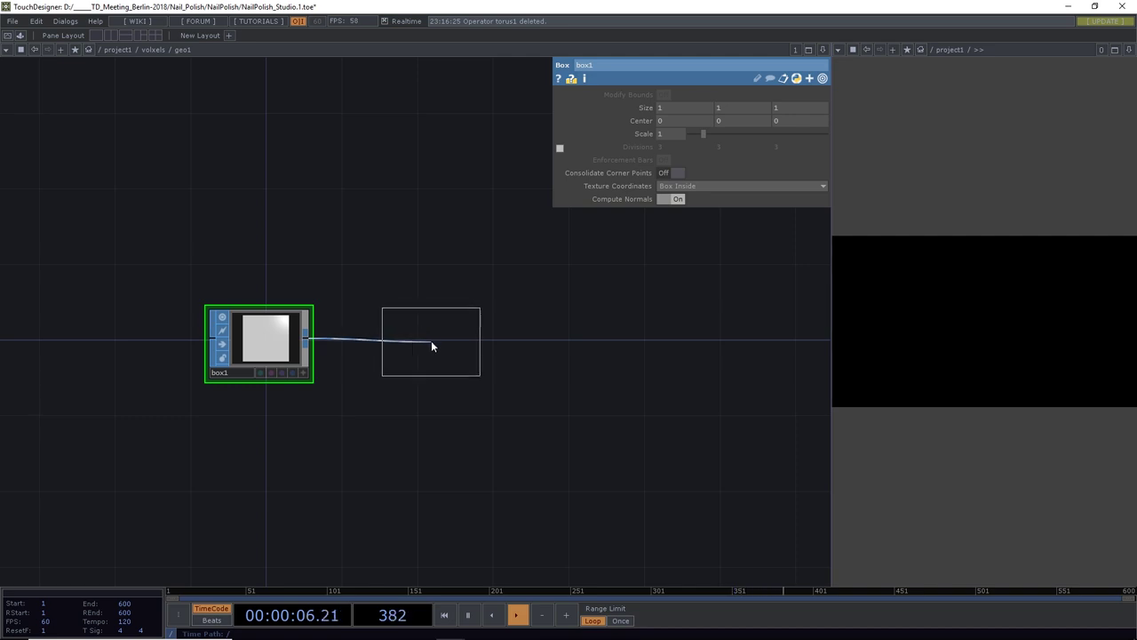
{"action": "left_click", "coordinate": [431, 340]}
{"action": "left_click", "coordinate": [451, 372]}
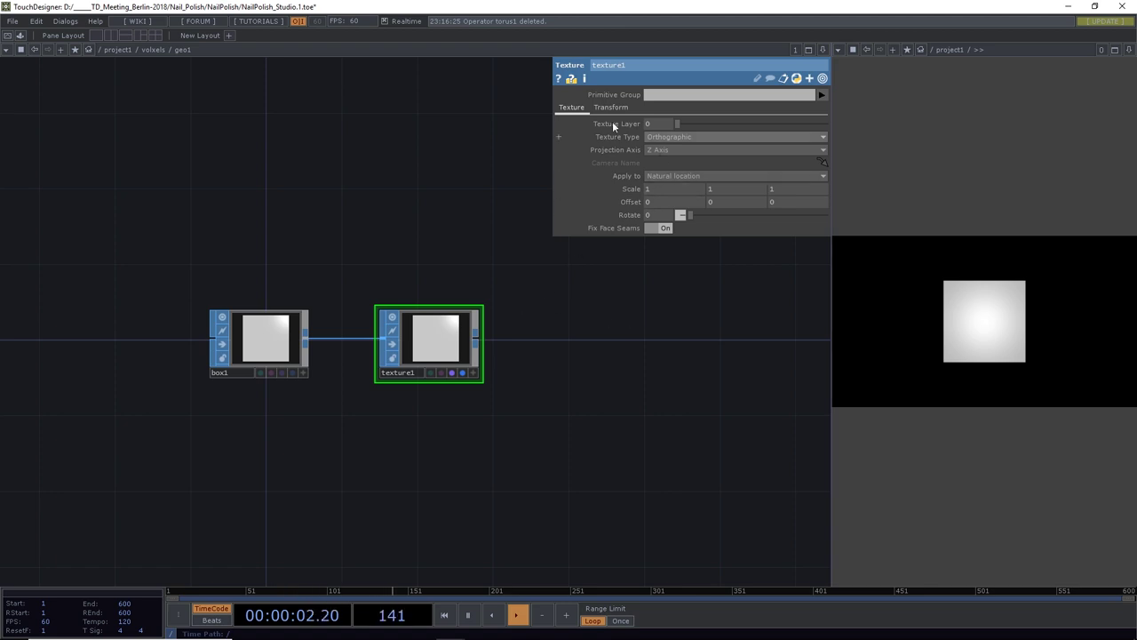
{"action": "left_click", "coordinate": [279, 333]}
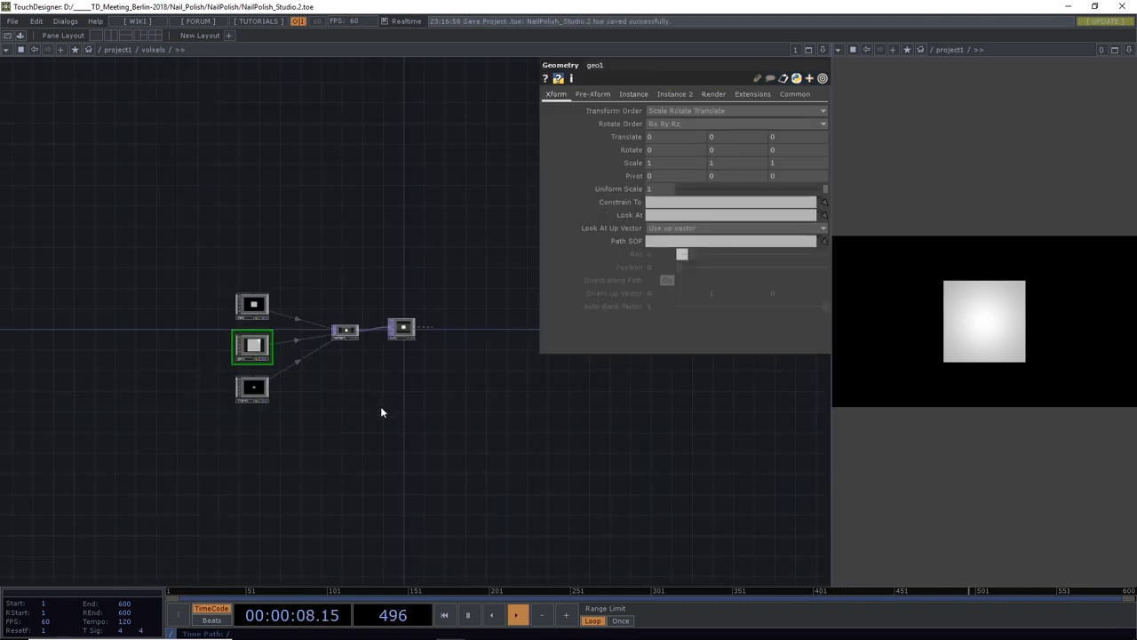
{"action": "left_click_drag", "start_coordinate": [380, 406], "coordinate": [447, 396]}
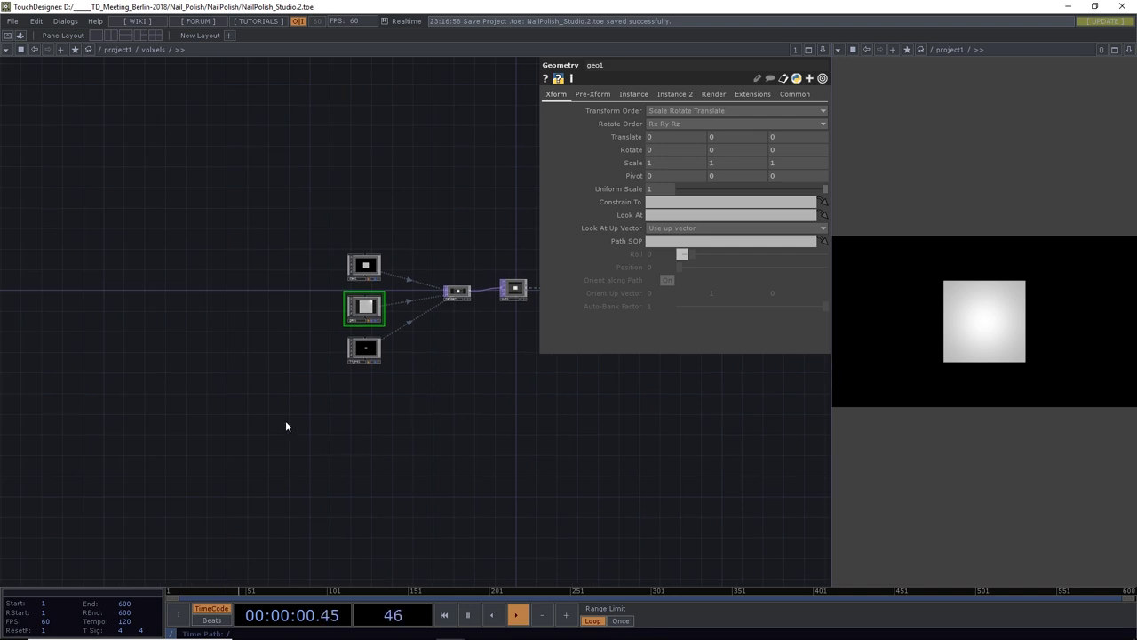
Add a Grid SOP, grid1, to the volxels network
{"action": "left_click_drag", "start_coordinate": [287, 427], "coordinate": [375, 410]}
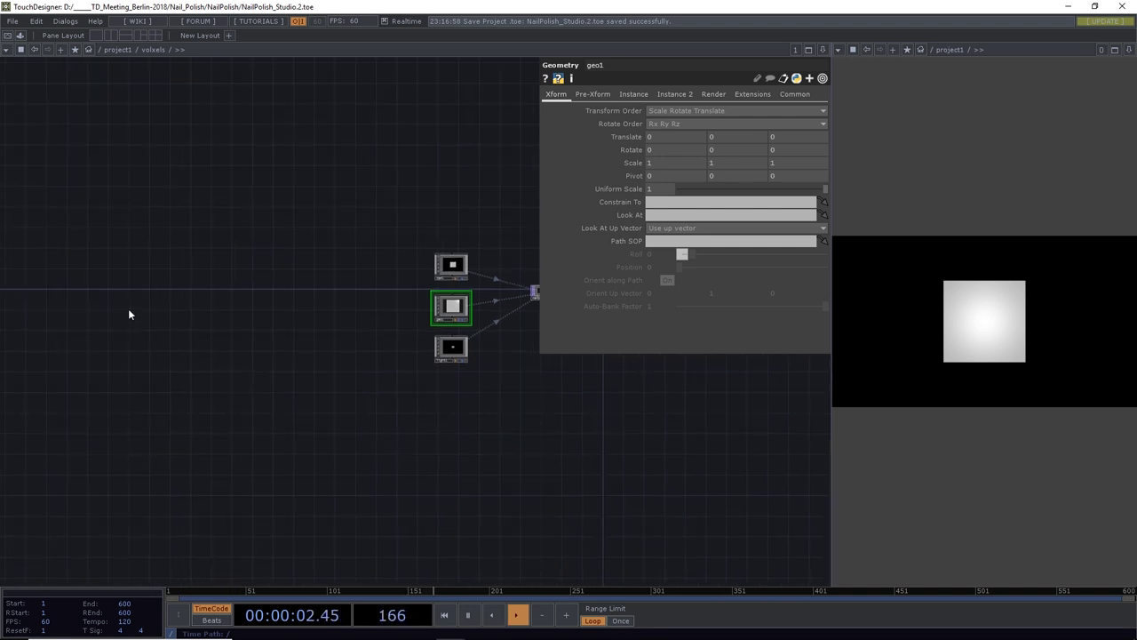
{"action": "key", "text": "Tab"}
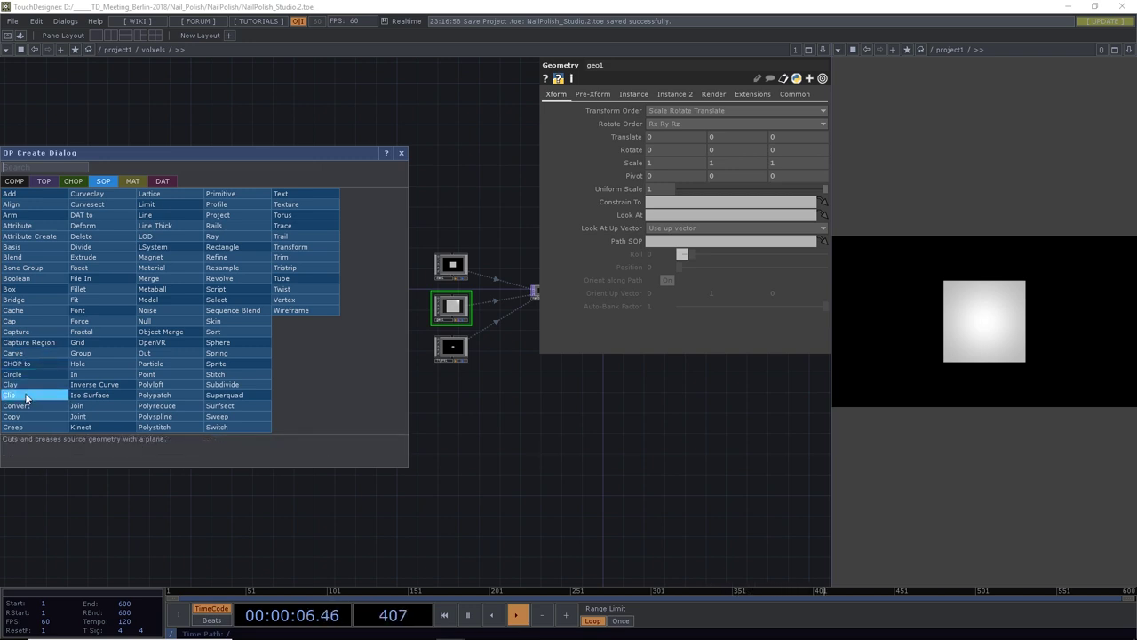
{"action": "left_click", "coordinate": [79, 342]}
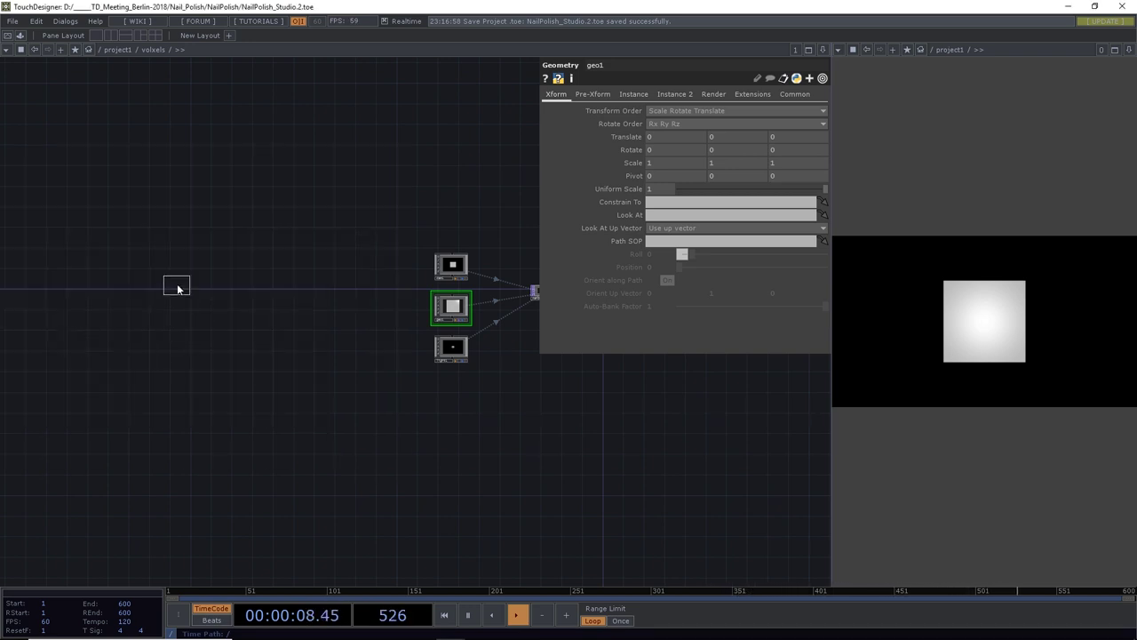
{"action": "left_click", "coordinate": [209, 311]}
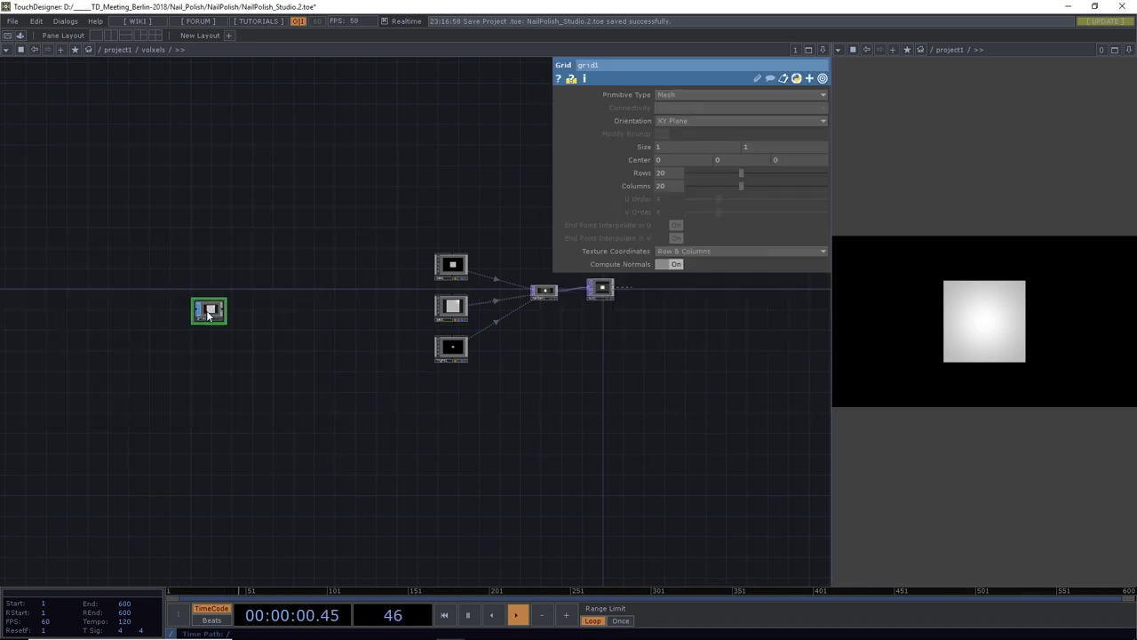
Show grid1 as a wireframe in an active viewer and set its size to 32 by 18
{"action": "scroll", "coordinate": [206, 316], "scroll_direction": "up", "scroll_amount": 5}
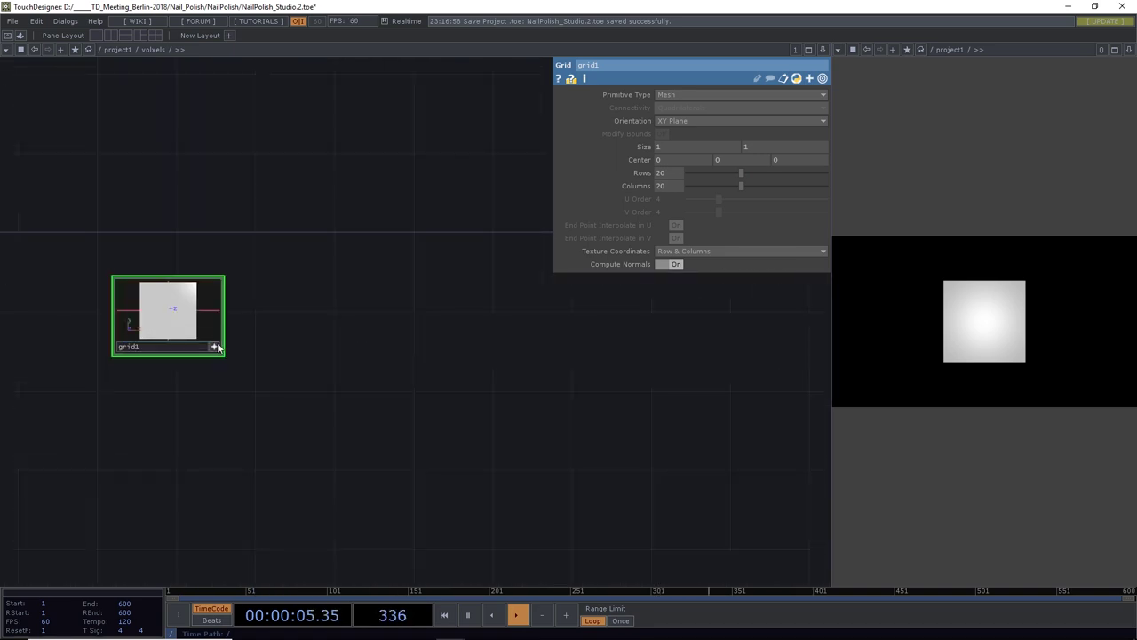
{"action": "key", "text": "w"}
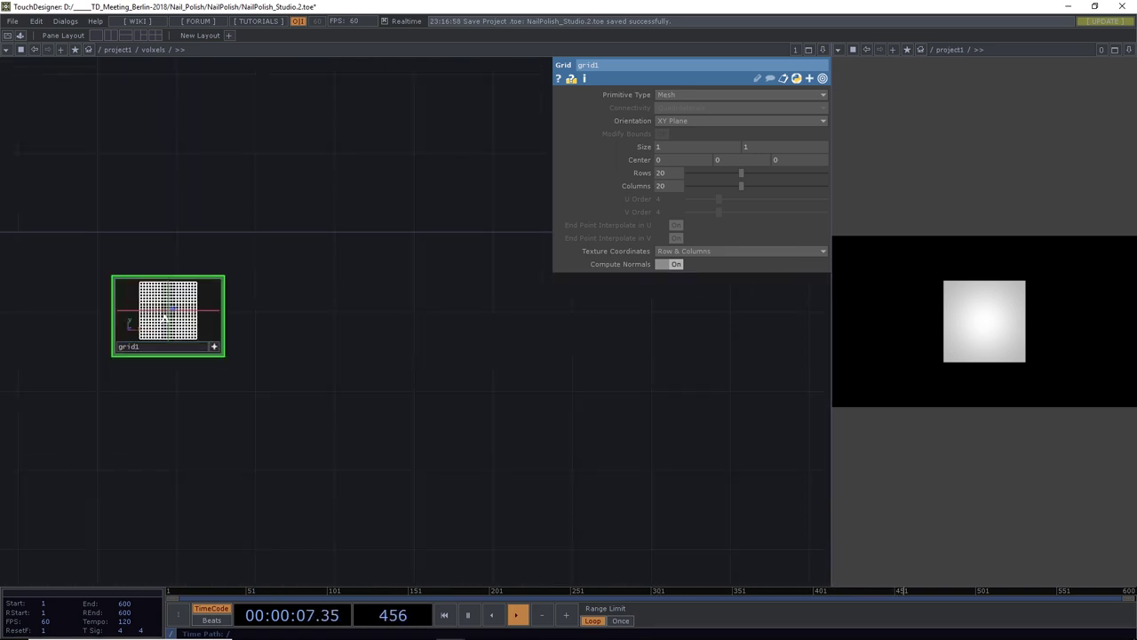
{"action": "left_click", "coordinate": [216, 347]}
{"action": "scroll", "coordinate": [173, 330], "scroll_direction": "up", "scroll_amount": 2}
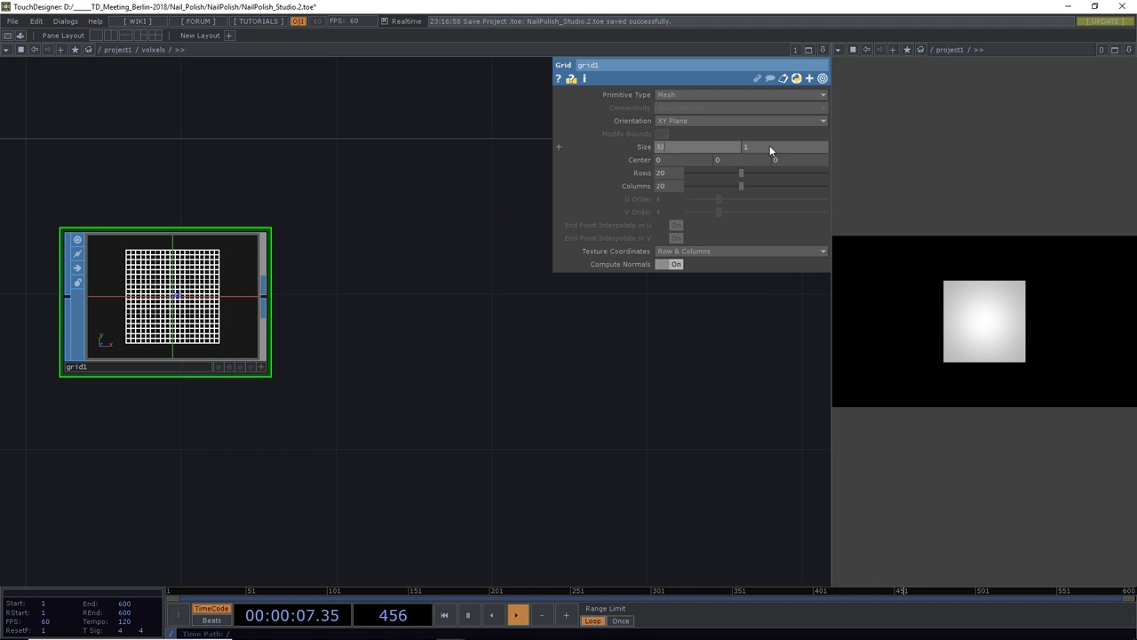
{"action": "left_click_drag", "start_coordinate": [769, 145], "coordinate": [724, 146]}
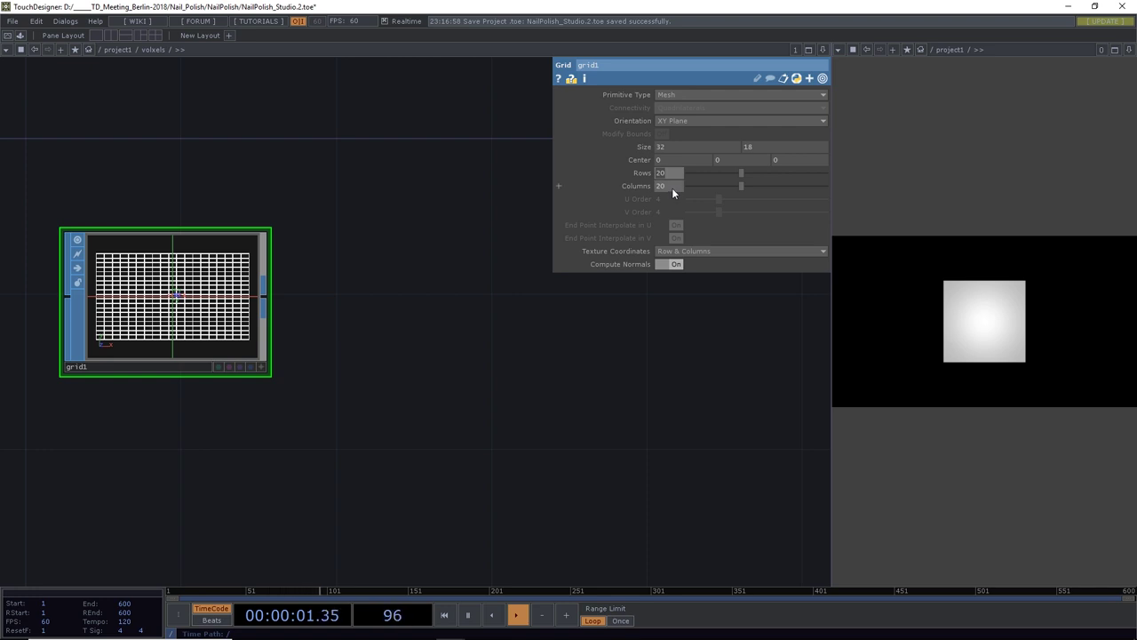
Paste 32 into grid1's Columns and 18 into its Rows
{"action": "type", "text": "32"}
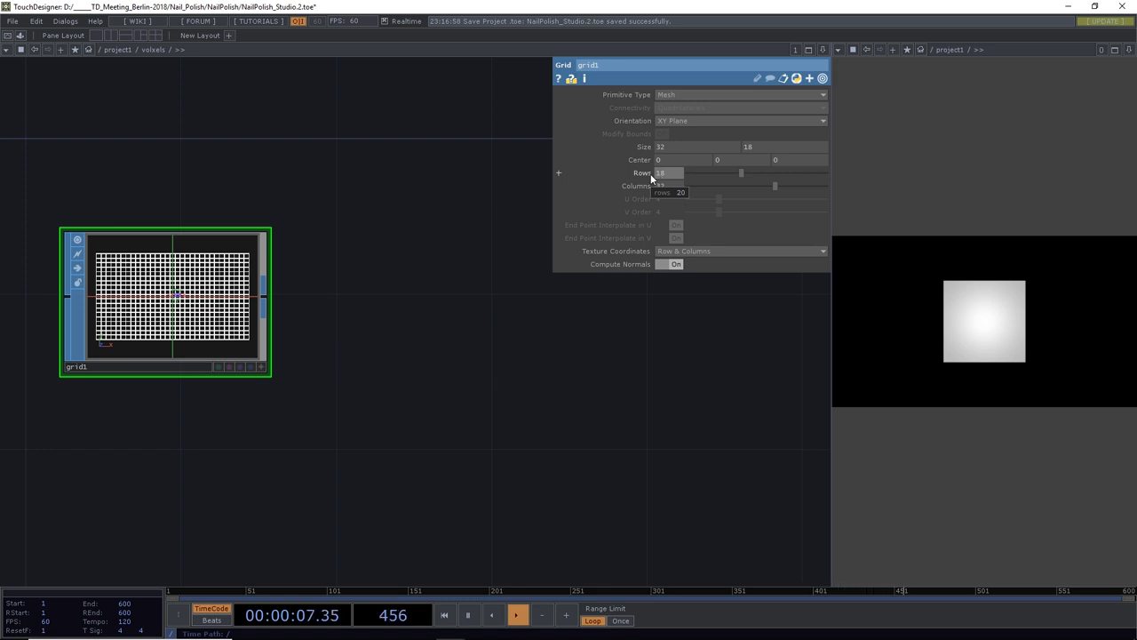
{"action": "type", "text": "18"}
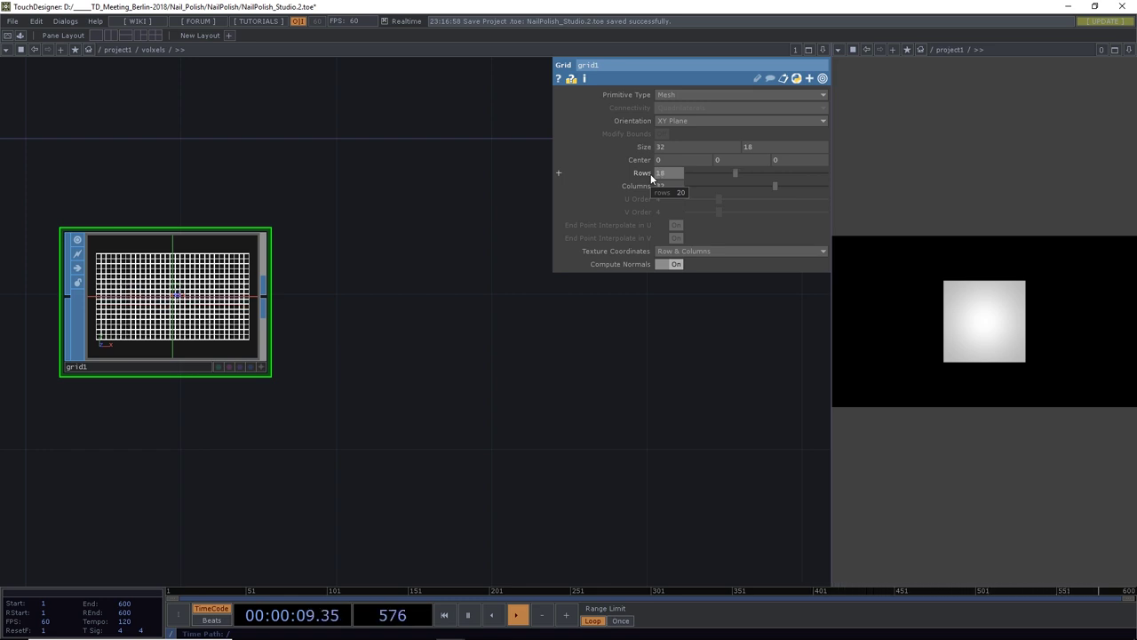
{"action": "scroll", "coordinate": [216, 277], "scroll_direction": "up", "scroll_amount": 5}
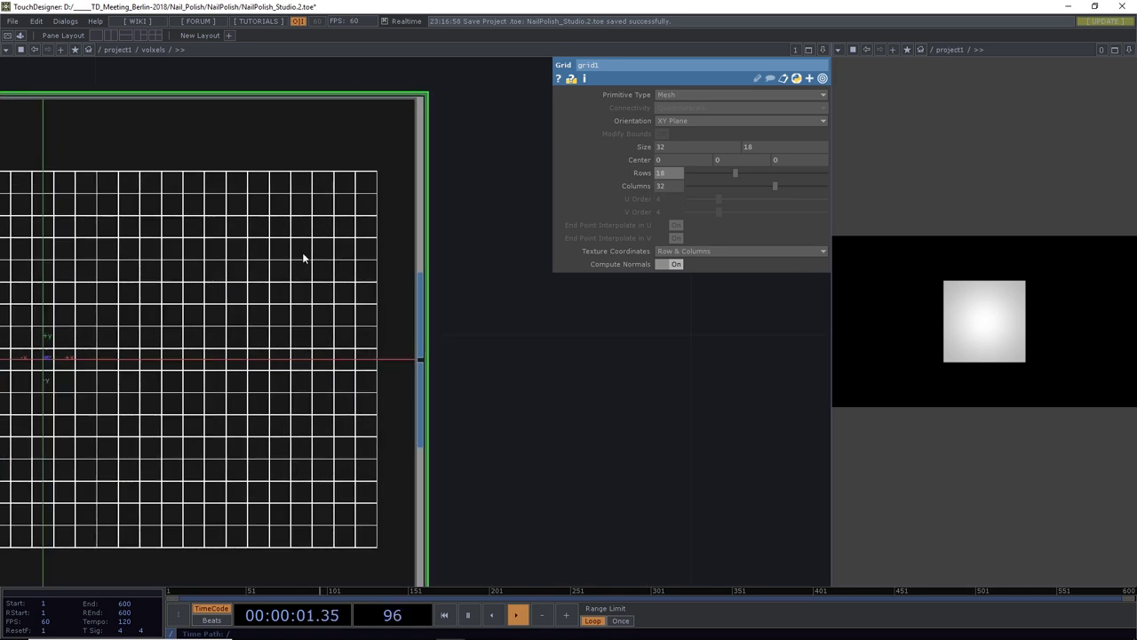
{"action": "scroll", "coordinate": [330, 363], "scroll_direction": "down", "scroll_amount": 5}
{"action": "left_click_drag", "start_coordinate": [462, 386], "coordinate": [471, 387]}
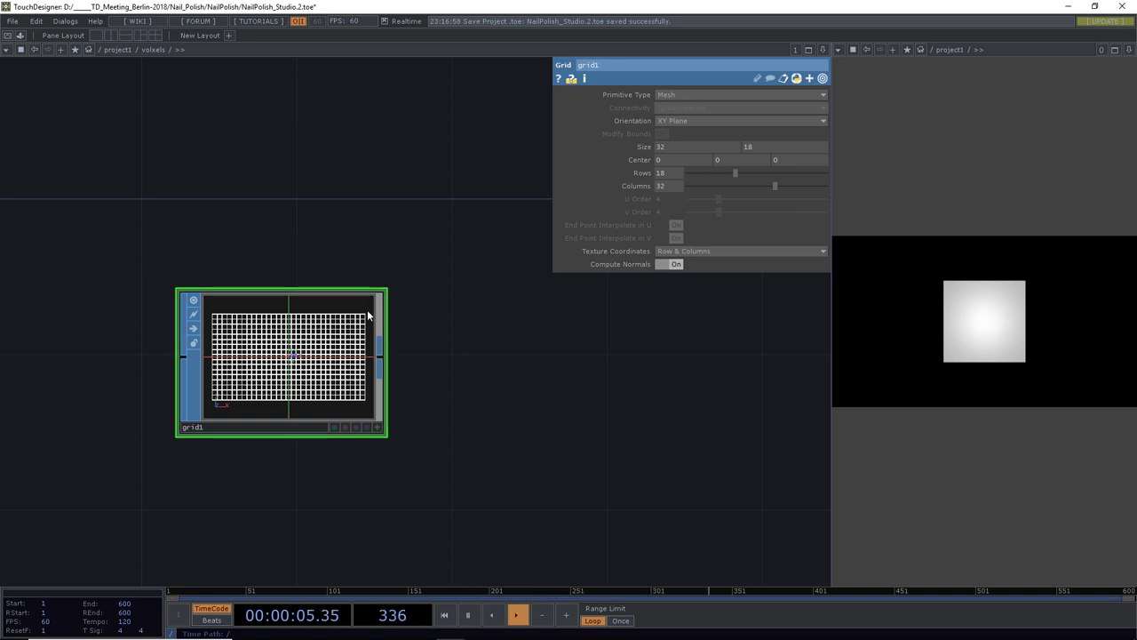
Trim grid1's size to 31 by 17
{"action": "scroll", "coordinate": [367, 318], "scroll_direction": "up", "scroll_amount": 5}
{"action": "scroll", "coordinate": [367, 317], "scroll_direction": "up", "scroll_amount": 2}
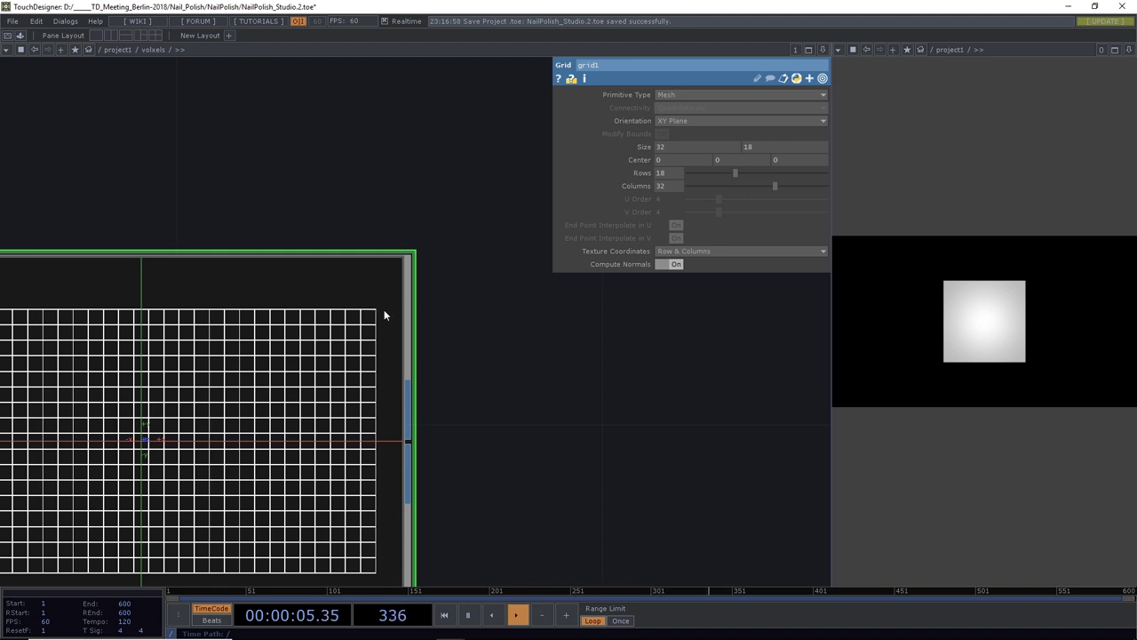
{"action": "scroll", "coordinate": [384, 314], "scroll_direction": "down", "scroll_amount": 3}
{"action": "scroll", "coordinate": [498, 300], "scroll_direction": "up", "scroll_amount": 2}
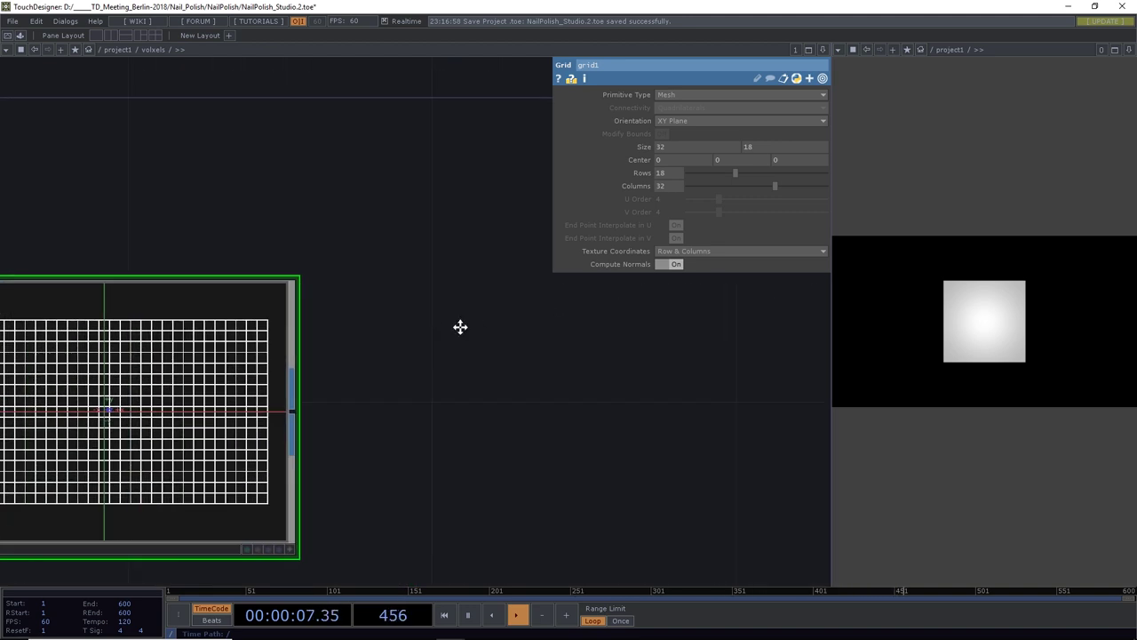
{"action": "left_click_drag", "start_coordinate": [460, 327], "coordinate": [608, 289]}
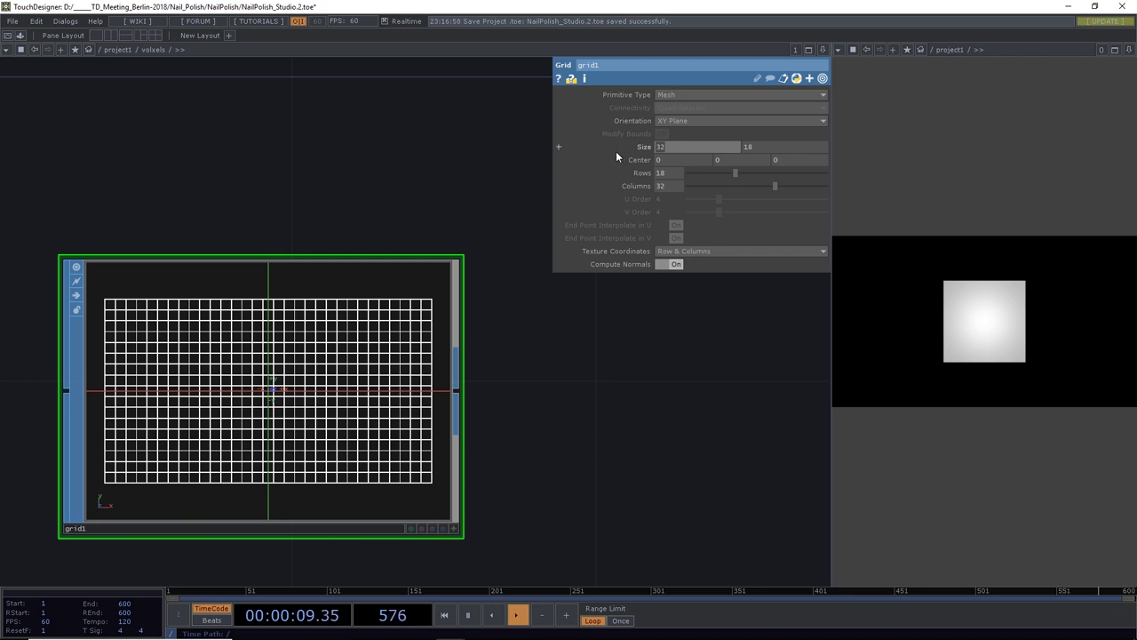
{"action": "scroll", "coordinate": [617, 156], "scroll_direction": "down", "scroll_amount": 1}
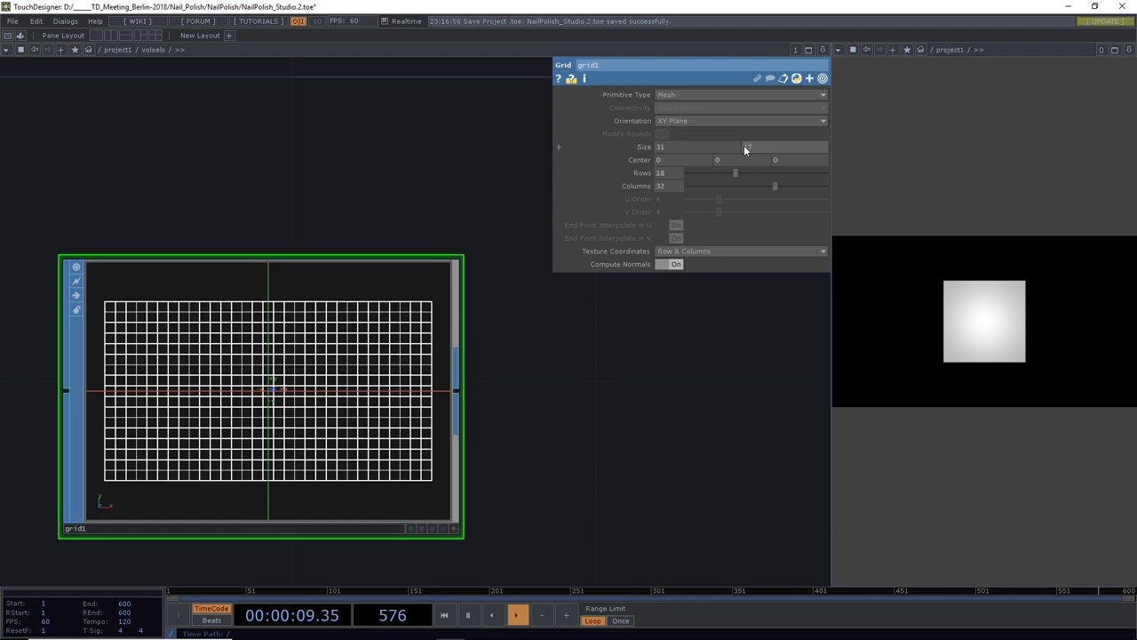
{"action": "scroll", "coordinate": [471, 404], "scroll_direction": "down", "scroll_amount": 5}
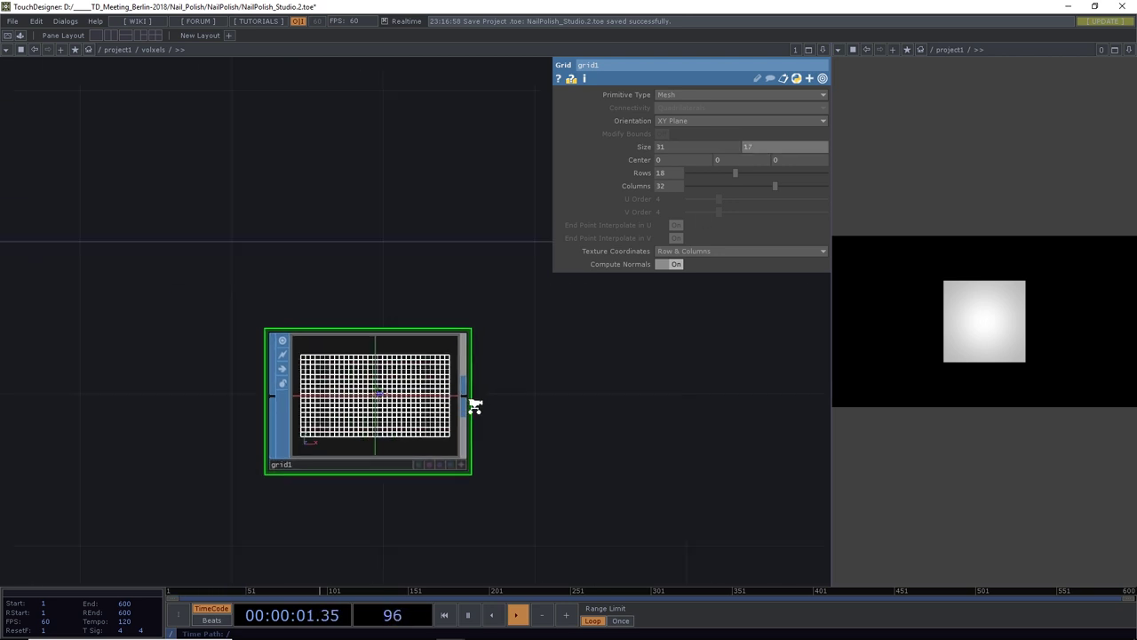
{"action": "left_click_drag", "start_coordinate": [555, 419], "coordinate": [353, 393]}
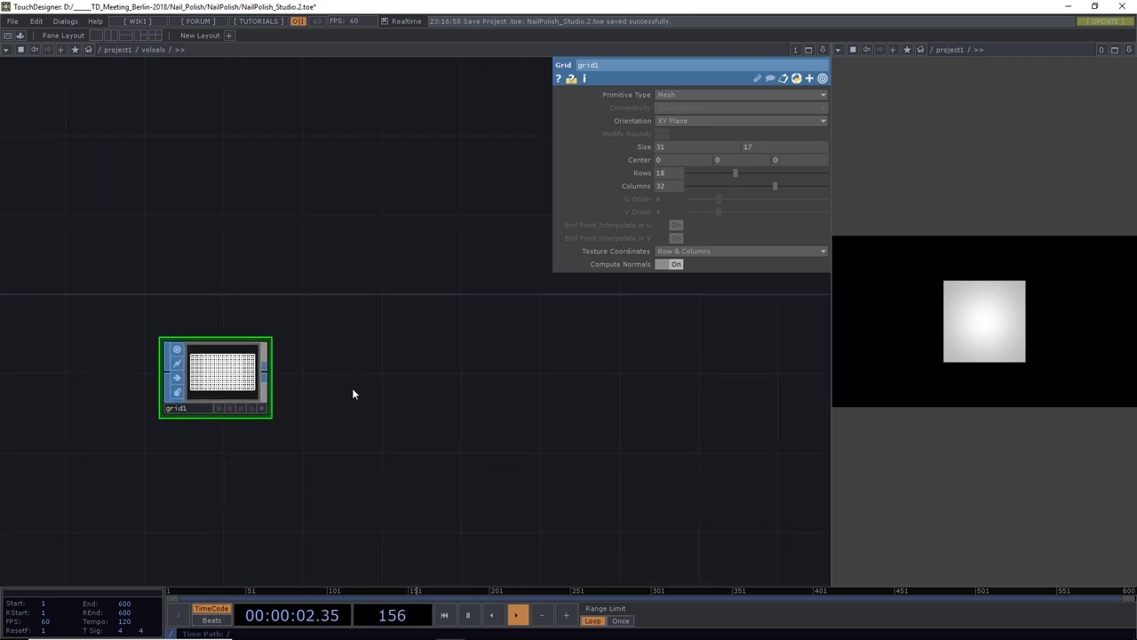
Add a SOP To CHOP, sopto1, wired from grid1's output
{"action": "left_click", "coordinate": [263, 378]}
{"action": "left_click", "coordinate": [397, 377]}
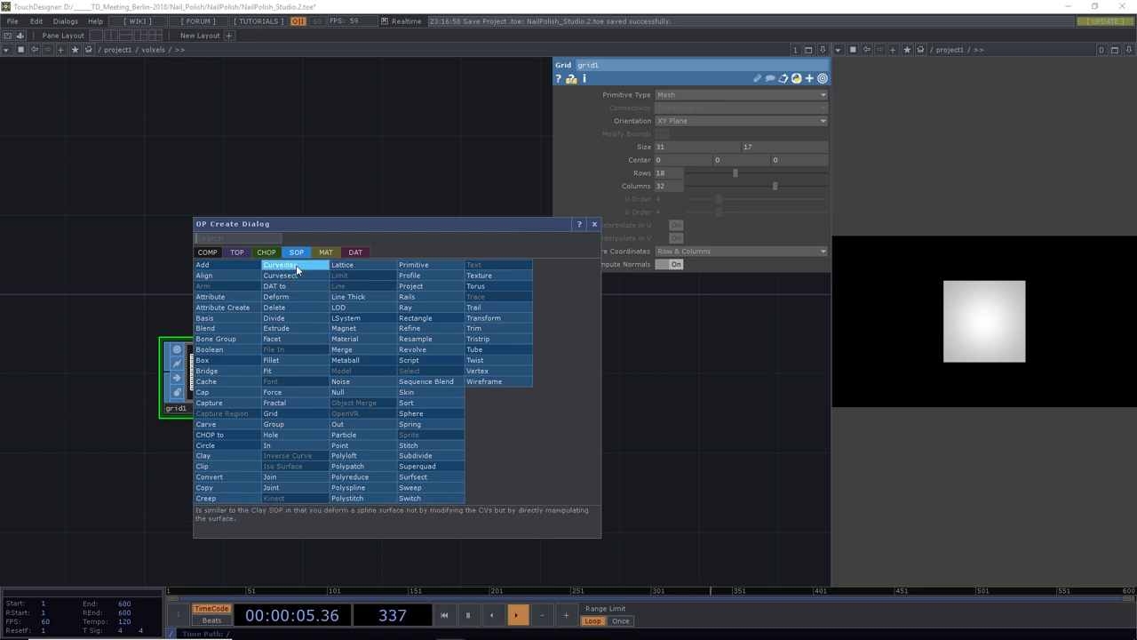
{"action": "left_click", "coordinate": [265, 252]}
{"action": "left_click", "coordinate": [247, 275]}
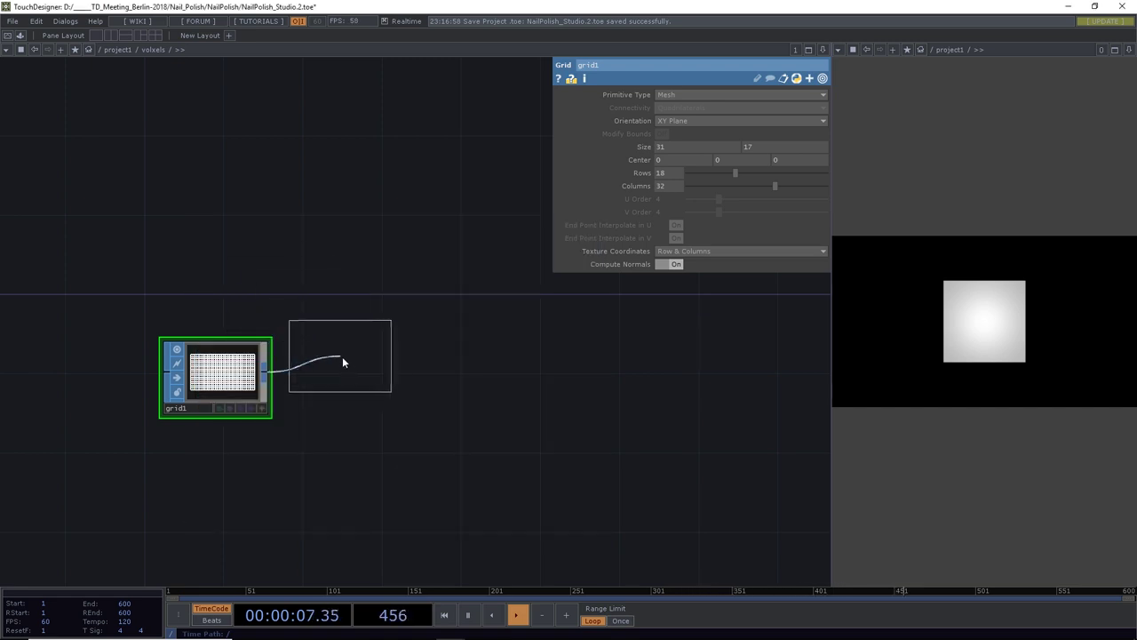
{"action": "left_click", "coordinate": [358, 377]}
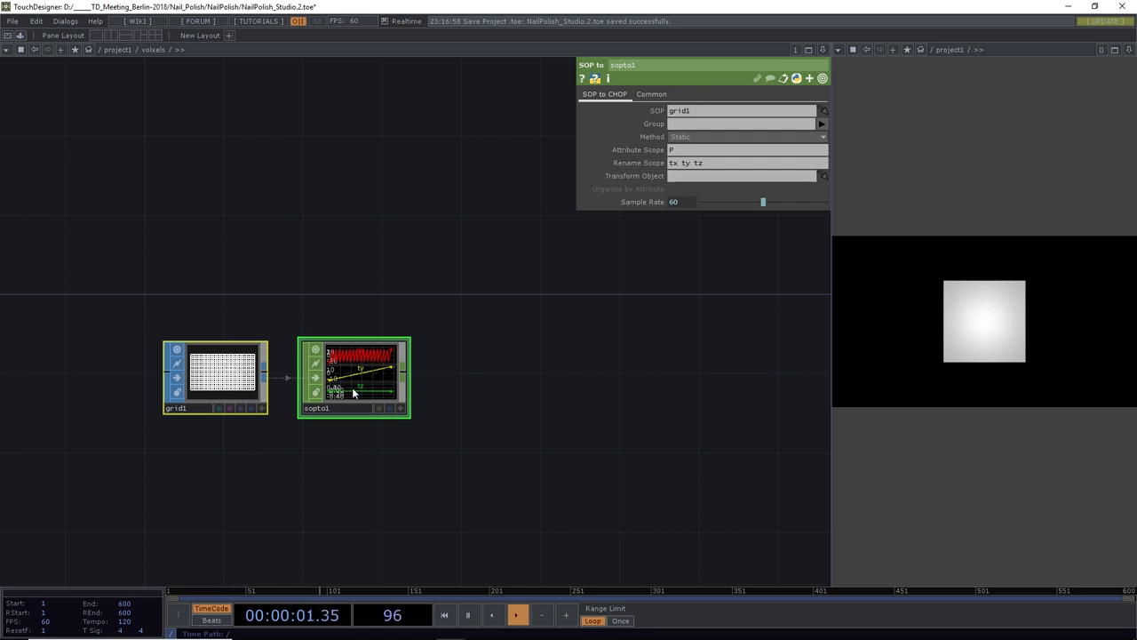
{"action": "scroll", "coordinate": [351, 388], "scroll_direction": "up", "scroll_amount": 3}
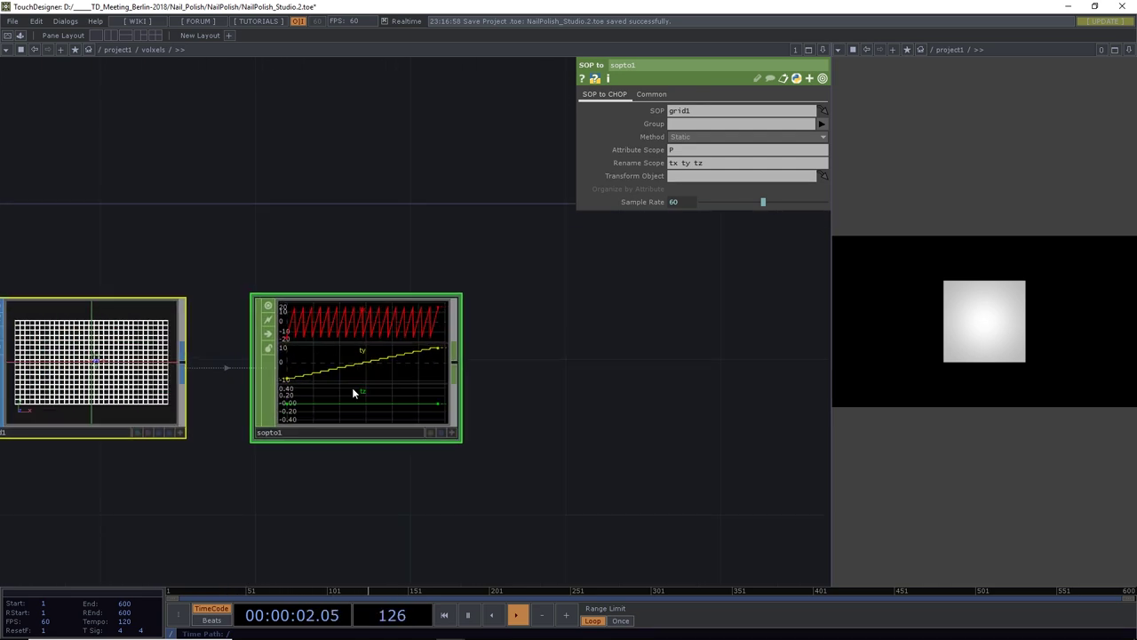
Add an Info CHOP, info1, wired after sopto1
{"action": "left_click", "coordinate": [454, 364]}
{"action": "left_click", "coordinate": [562, 321]}
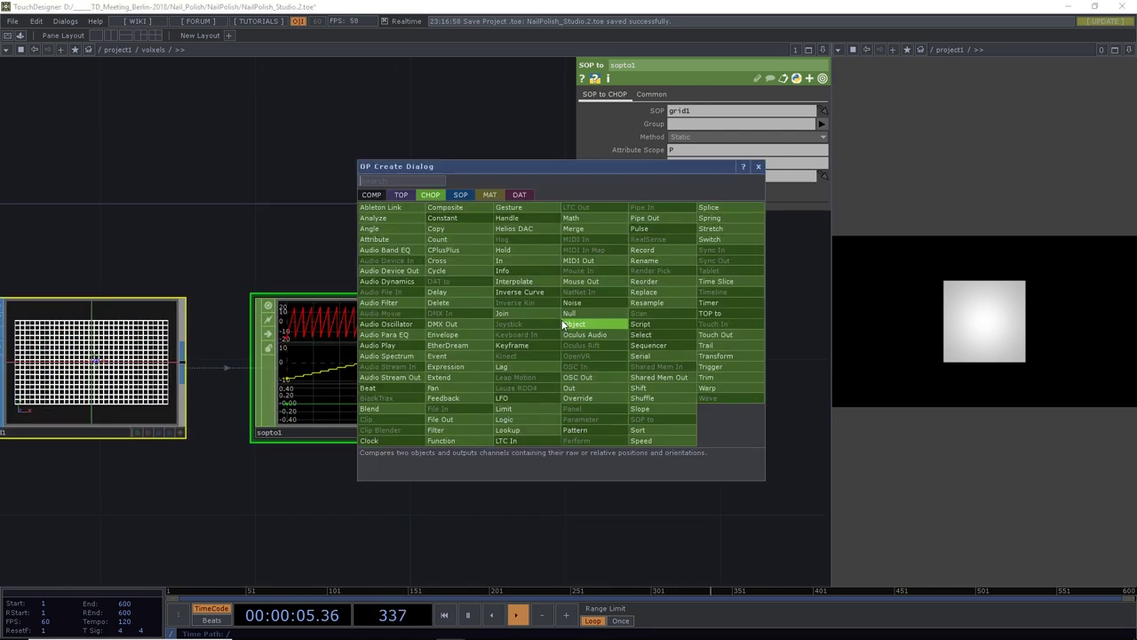
{"action": "type", "text": "Info"}
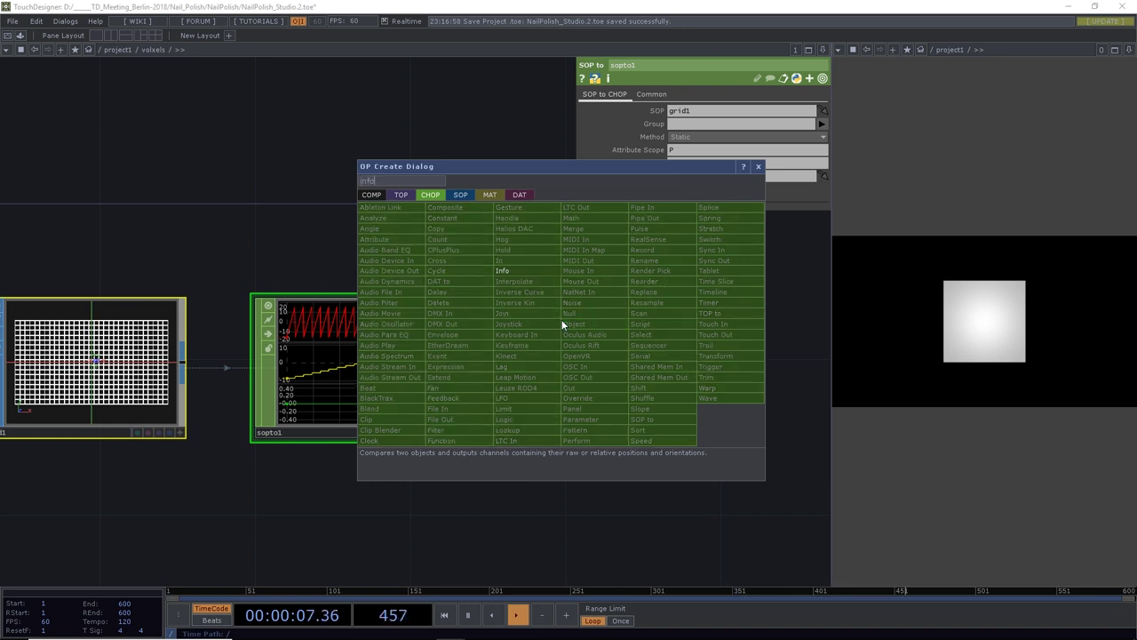
{"action": "left_click", "coordinate": [526, 272]}
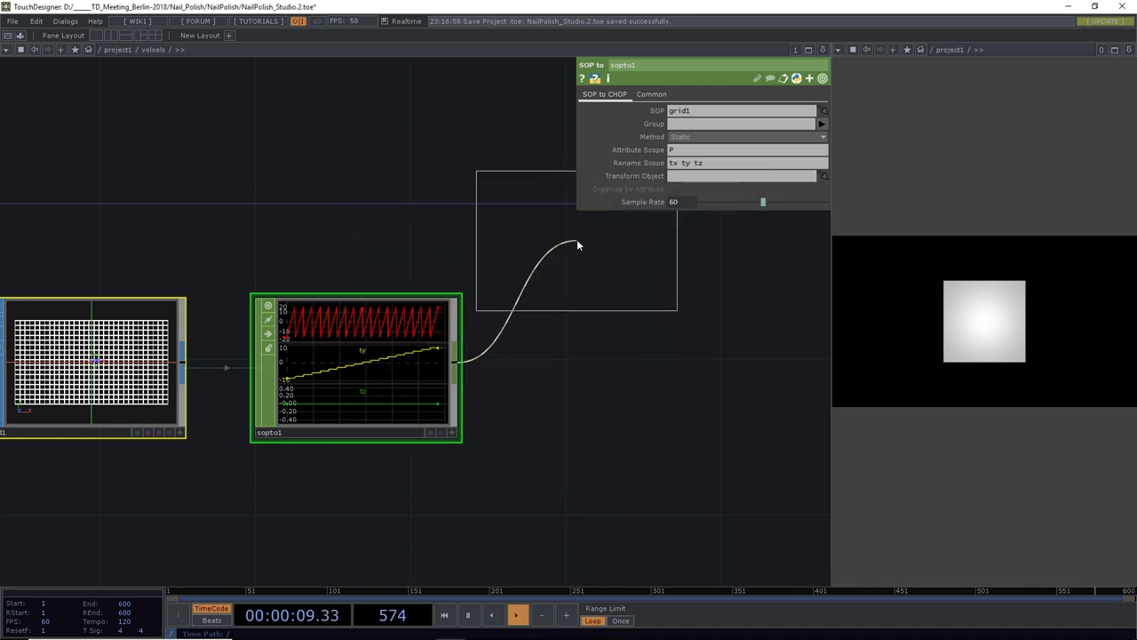
{"action": "left_click", "coordinate": [577, 239]}
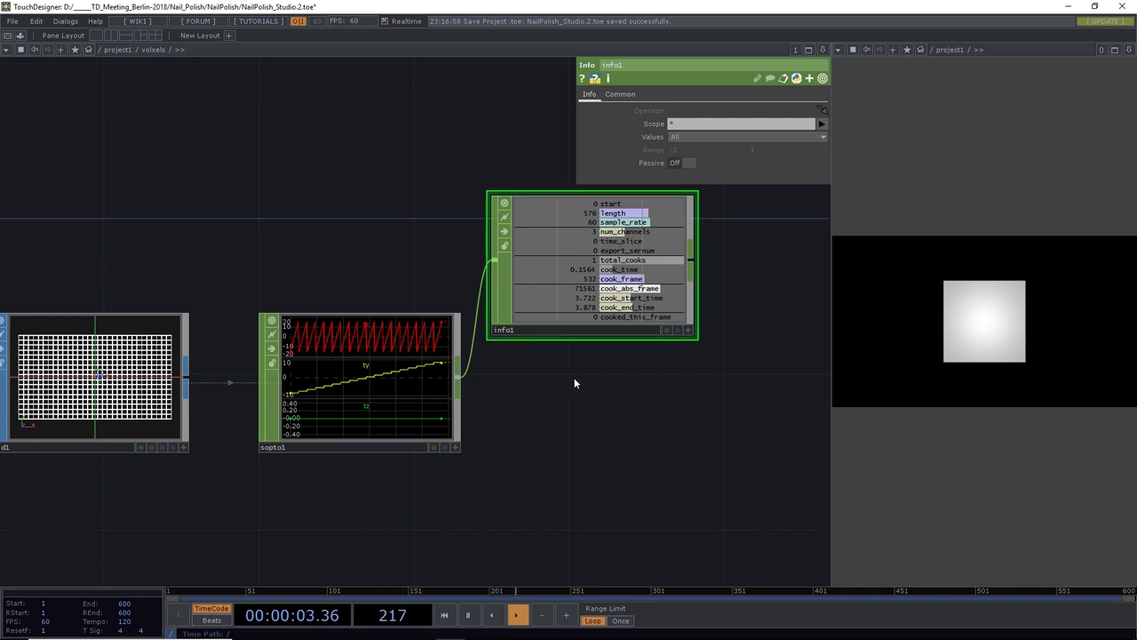
Move info1 up above sopto1 and start a new wire from sopto1's output
{"action": "scroll", "coordinate": [301, 405], "scroll_direction": "up", "scroll_amount": 2}
{"action": "left_click_drag", "start_coordinate": [155, 236], "coordinate": [287, 233]}
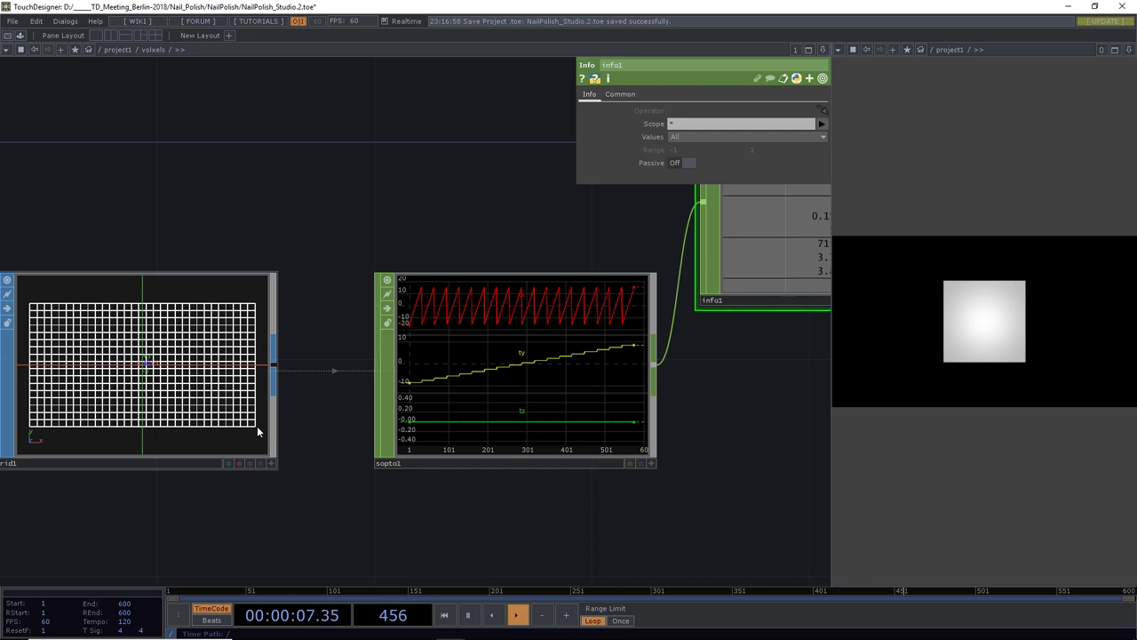
{"action": "left_click_drag", "start_coordinate": [610, 382], "coordinate": [522, 382]}
{"action": "scroll", "coordinate": [516, 382], "scroll_direction": "down", "scroll_amount": 3}
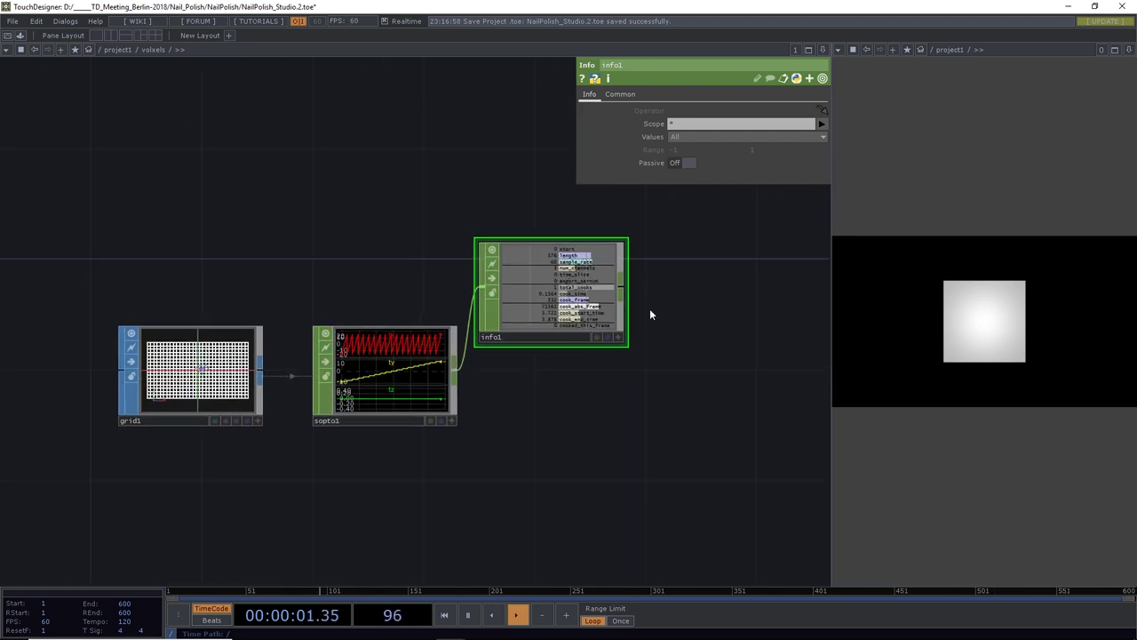
{"action": "left_click_drag", "start_coordinate": [565, 371], "coordinate": [385, 352]}
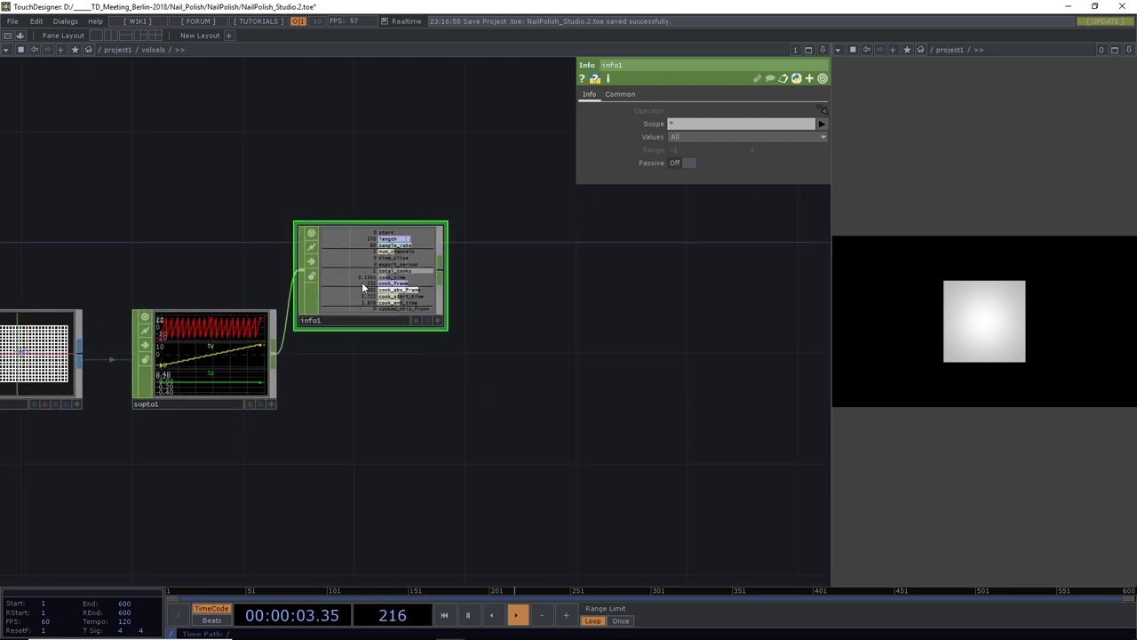
{"action": "left_click_drag", "start_coordinate": [362, 281], "coordinate": [339, 184]}
{"action": "left_click_drag", "start_coordinate": [409, 359], "coordinate": [346, 356]}
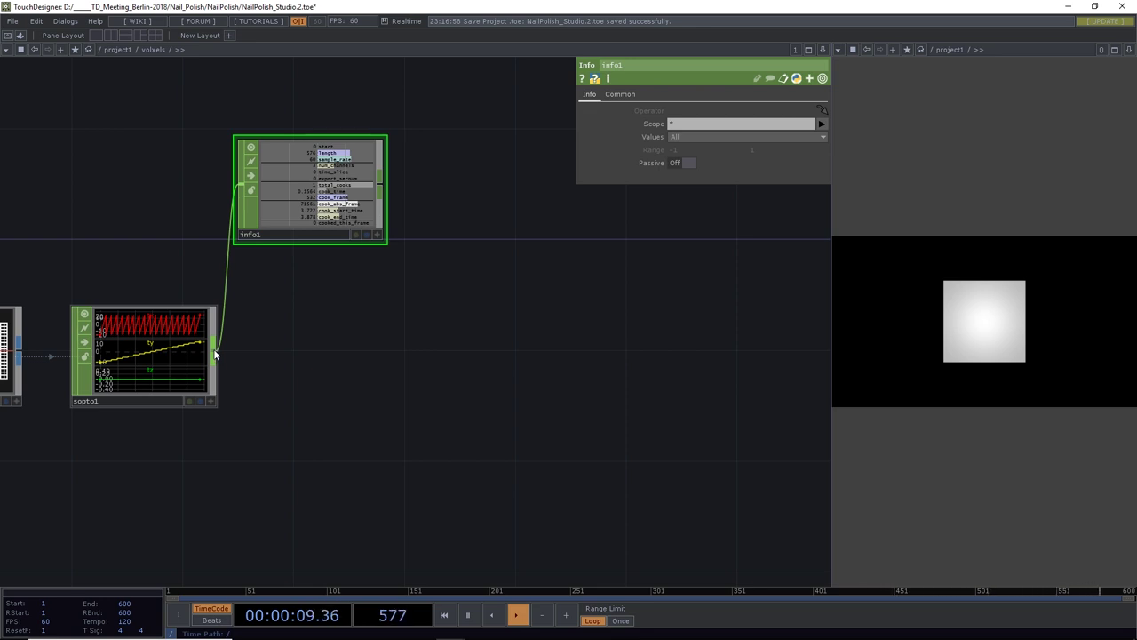
{"action": "left_click_drag", "start_coordinate": [214, 354], "coordinate": [499, 355]}
Add a Merge CHOP, merge1, on the wire from sopto1
{"action": "type", "text": "merge"}
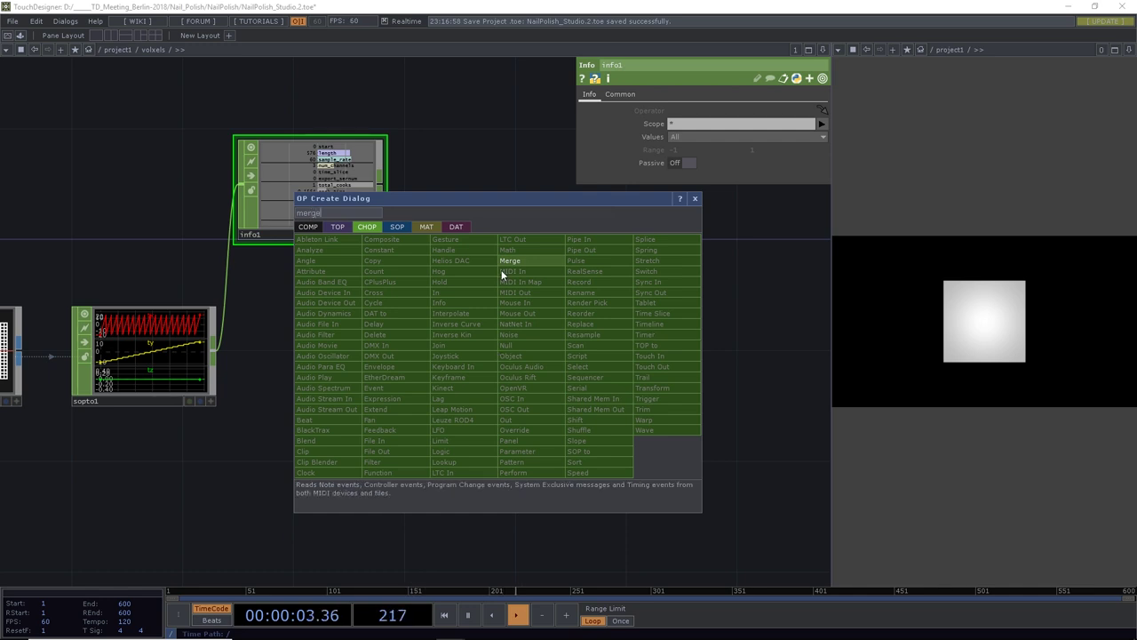
{"action": "left_click", "coordinate": [511, 260]}
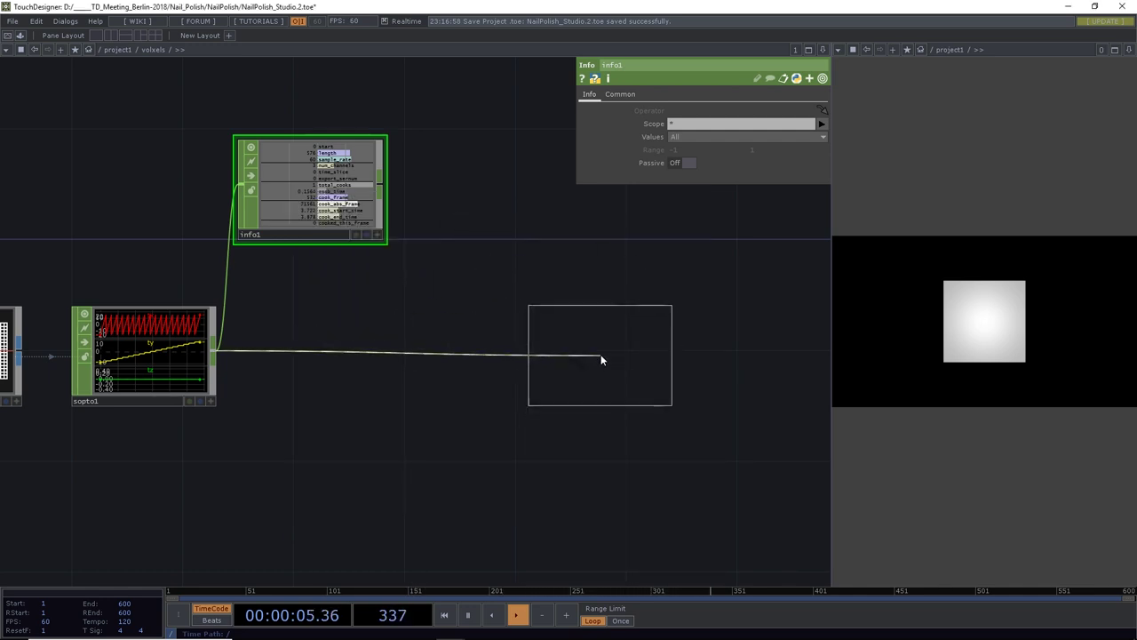
{"action": "left_click", "coordinate": [601, 357]}
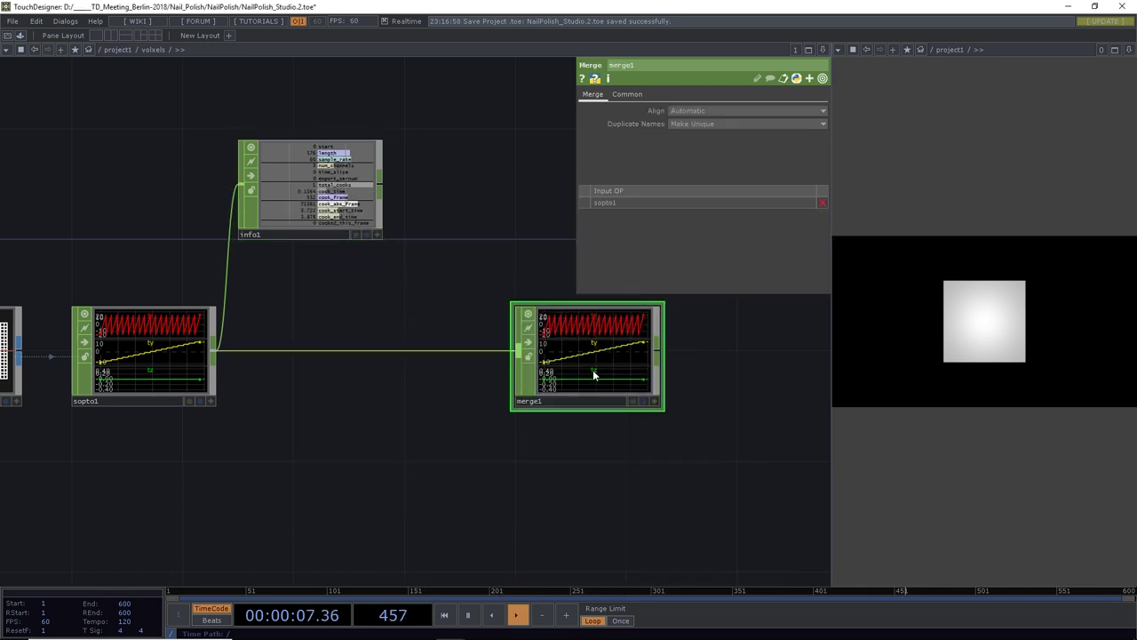
{"action": "scroll", "coordinate": [336, 397], "scroll_direction": "down", "scroll_amount": 3}
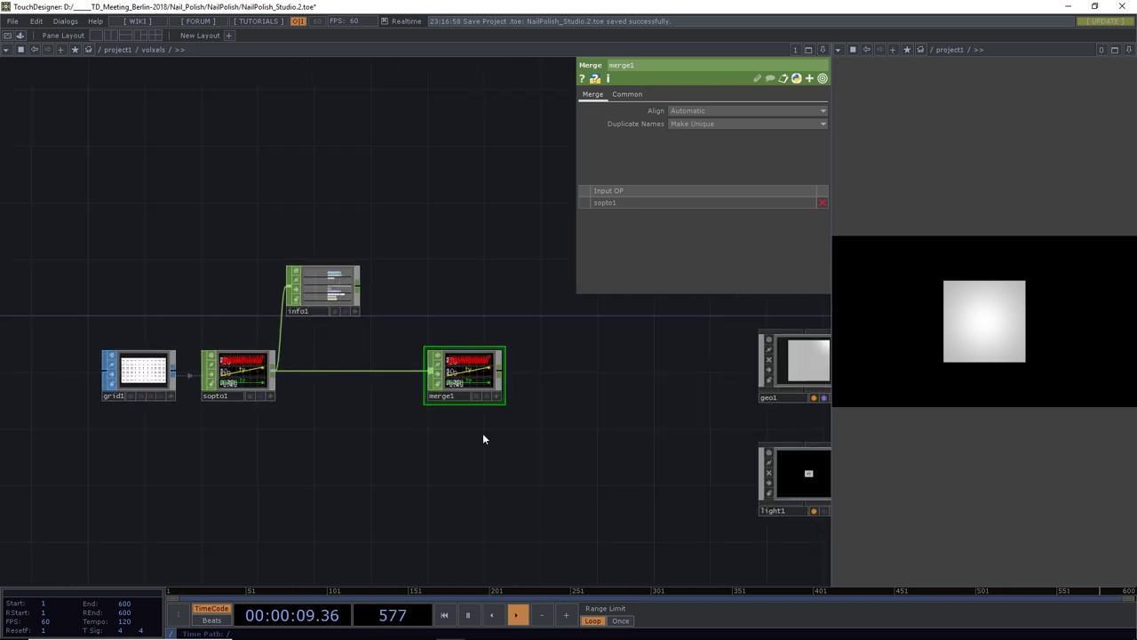
{"action": "left_click_drag", "start_coordinate": [482, 436], "coordinate": [343, 389]}
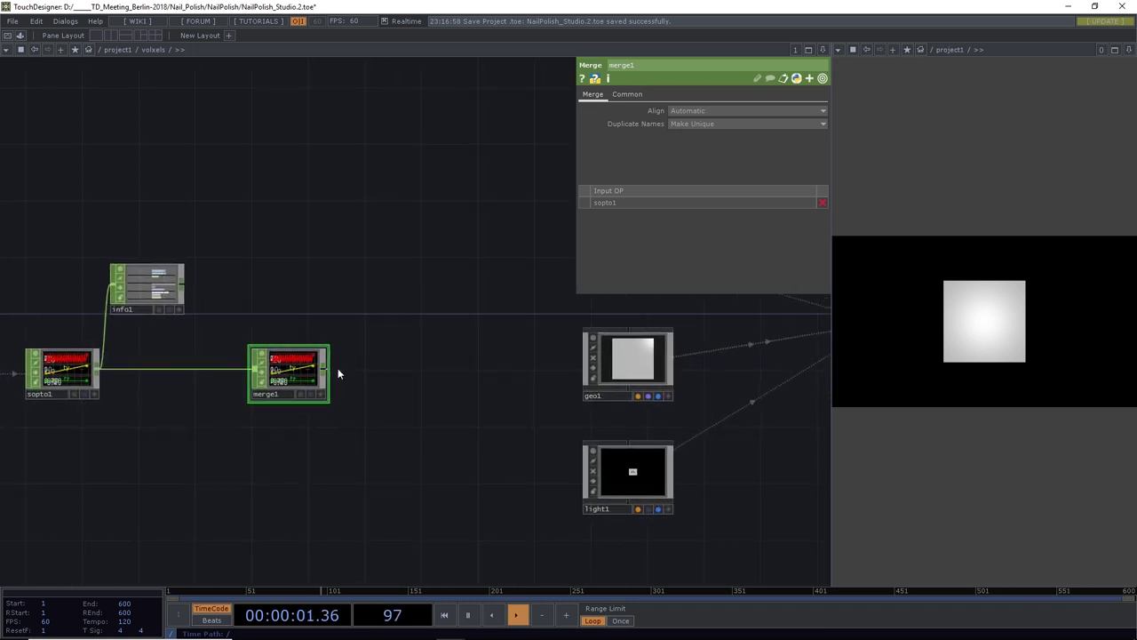
Chain a Null CHOP, null1, after merge1, then select geo1
{"action": "left_click", "coordinate": [337, 374]}
{"action": "left_click", "coordinate": [413, 368]}
{"action": "type", "text": "nu"}
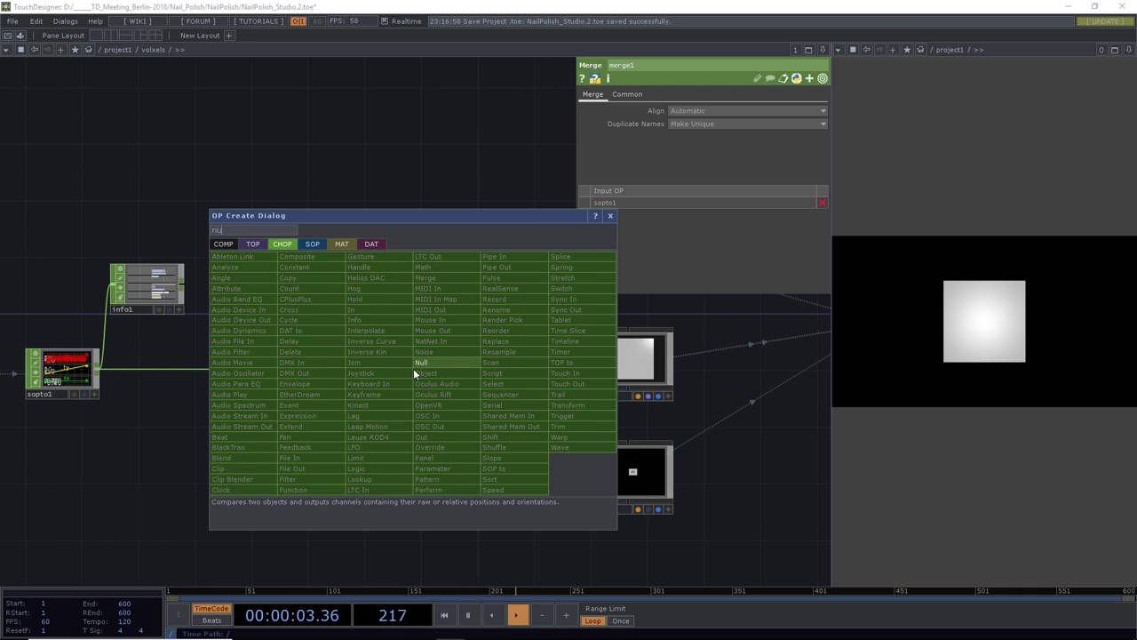
{"action": "type", "text": "ll"}
{"action": "left_click", "coordinate": [422, 366]}
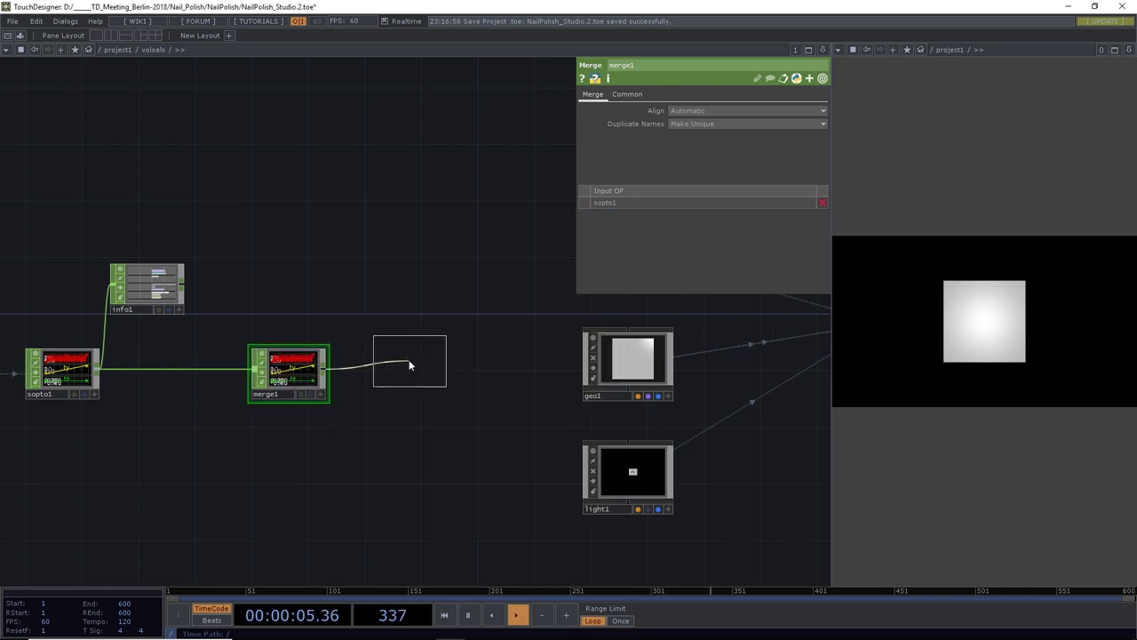
{"action": "left_click", "coordinate": [446, 376]}
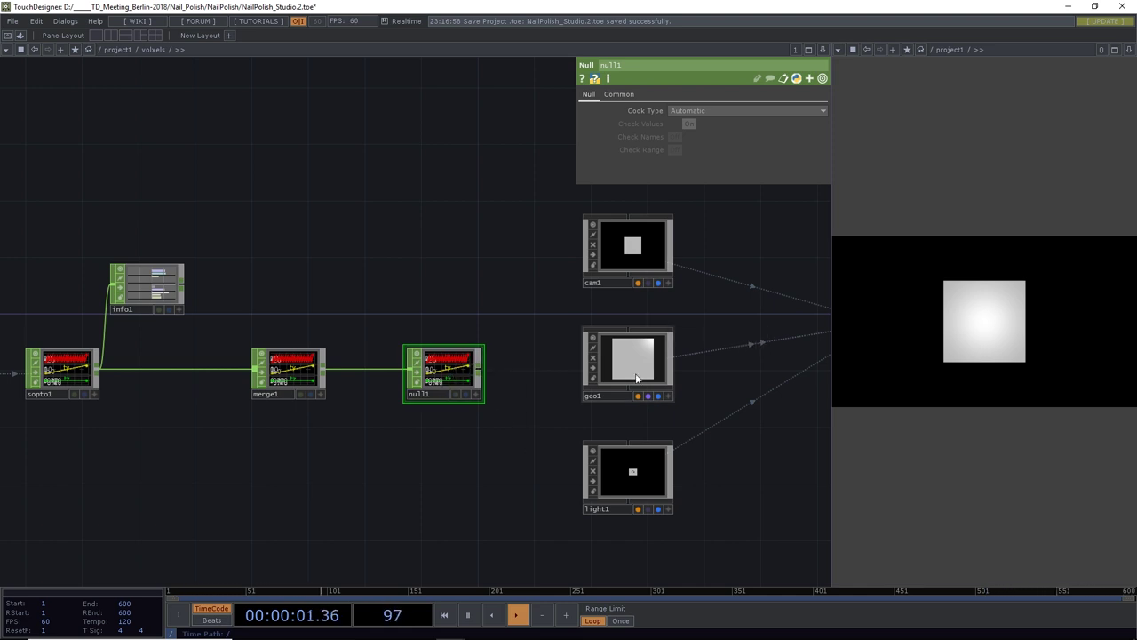
{"action": "left_click", "coordinate": [661, 399]}
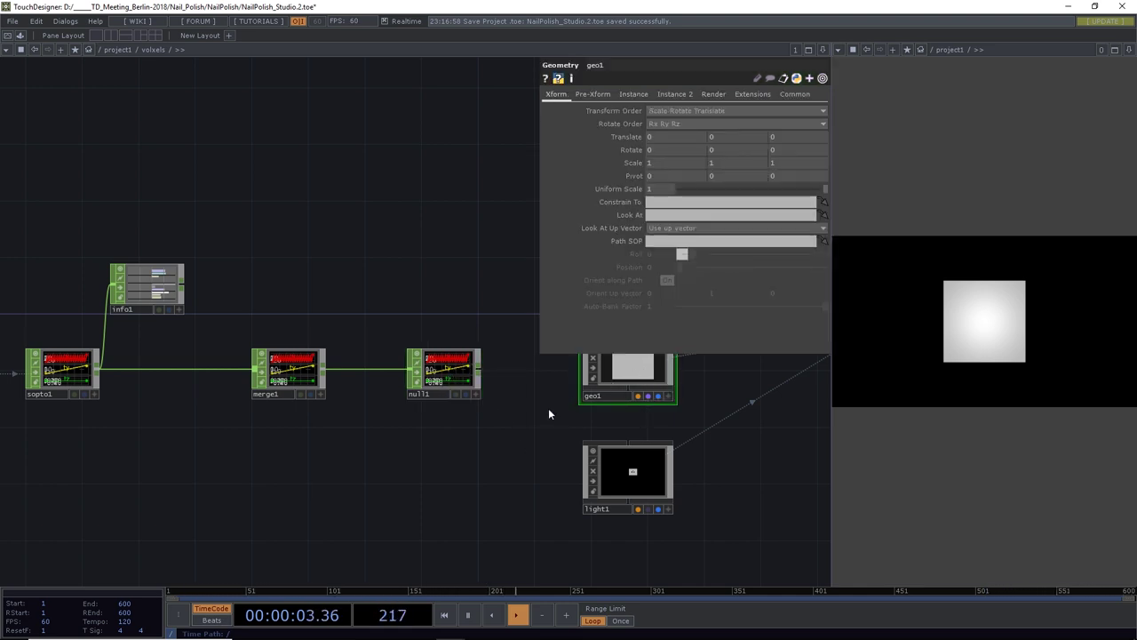
Turn on geo1's instancing with null1 as the Instance CHOP
{"action": "left_click_drag", "start_coordinate": [549, 408], "coordinate": [455, 358]}
{"action": "left_click_drag", "start_coordinate": [617, 517], "coordinate": [259, 358]}
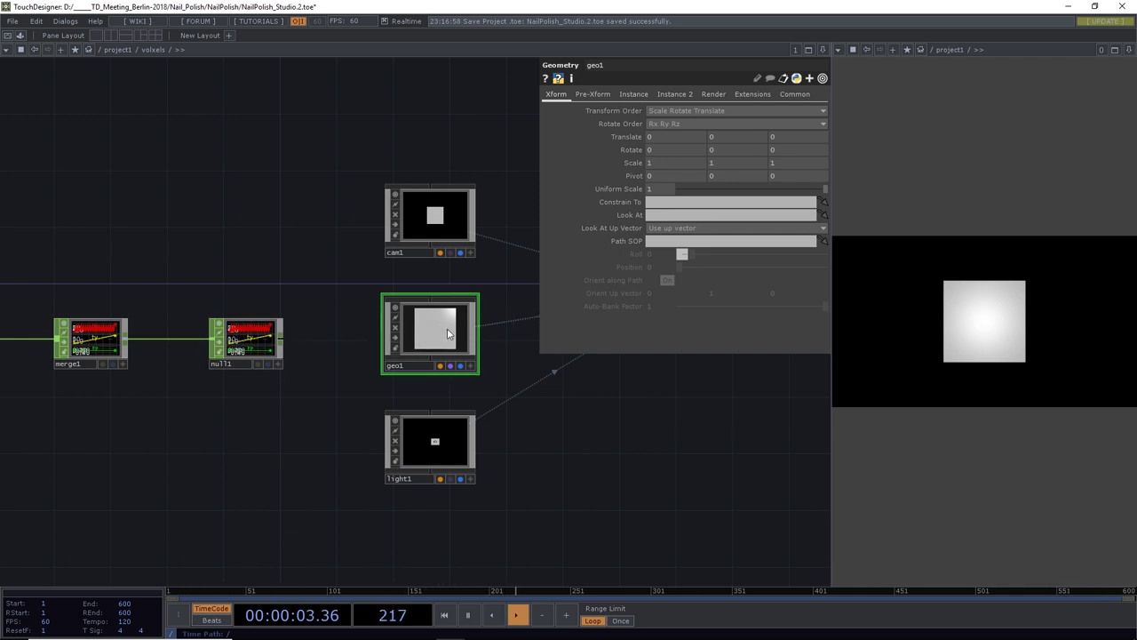
{"action": "left_click", "coordinate": [631, 93]}
{"action": "left_click", "coordinate": [659, 110]}
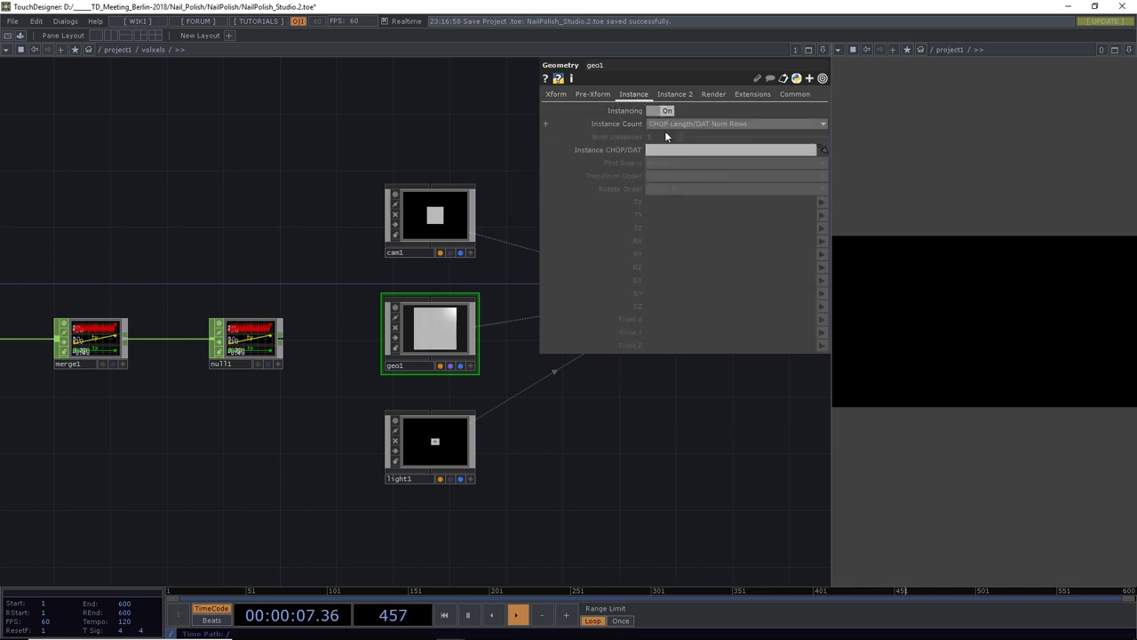
{"action": "left_click_drag", "start_coordinate": [250, 356], "coordinate": [685, 155]}
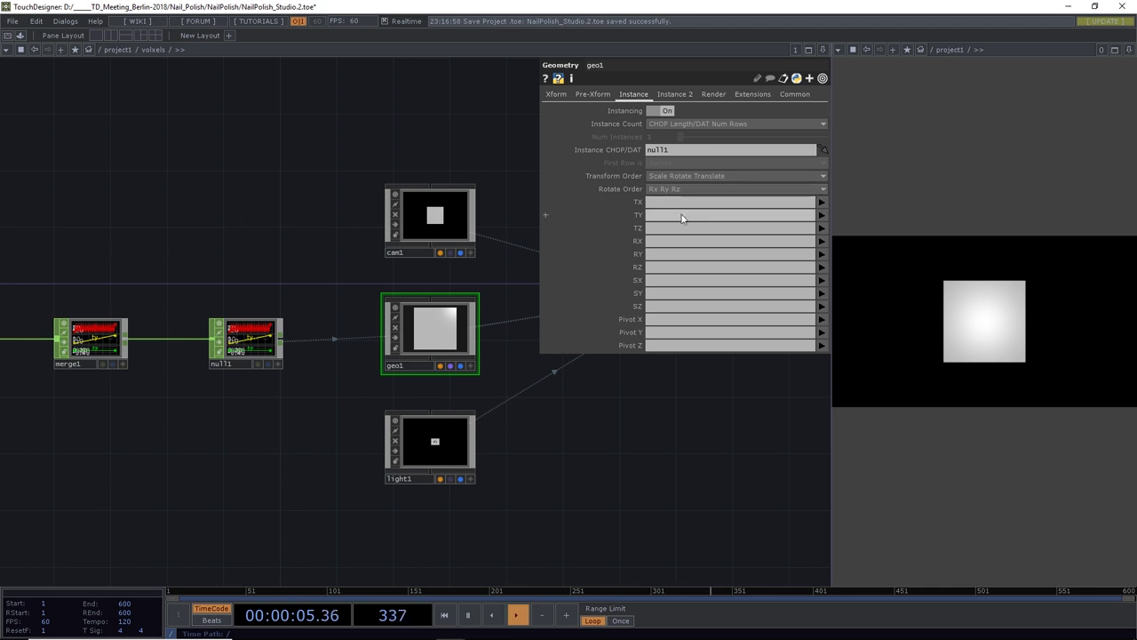
Map instance TX, TY and TZ to null1's tx, ty and tz channels
{"action": "left_click", "coordinate": [820, 201]}
{"action": "left_click", "coordinate": [821, 207]}
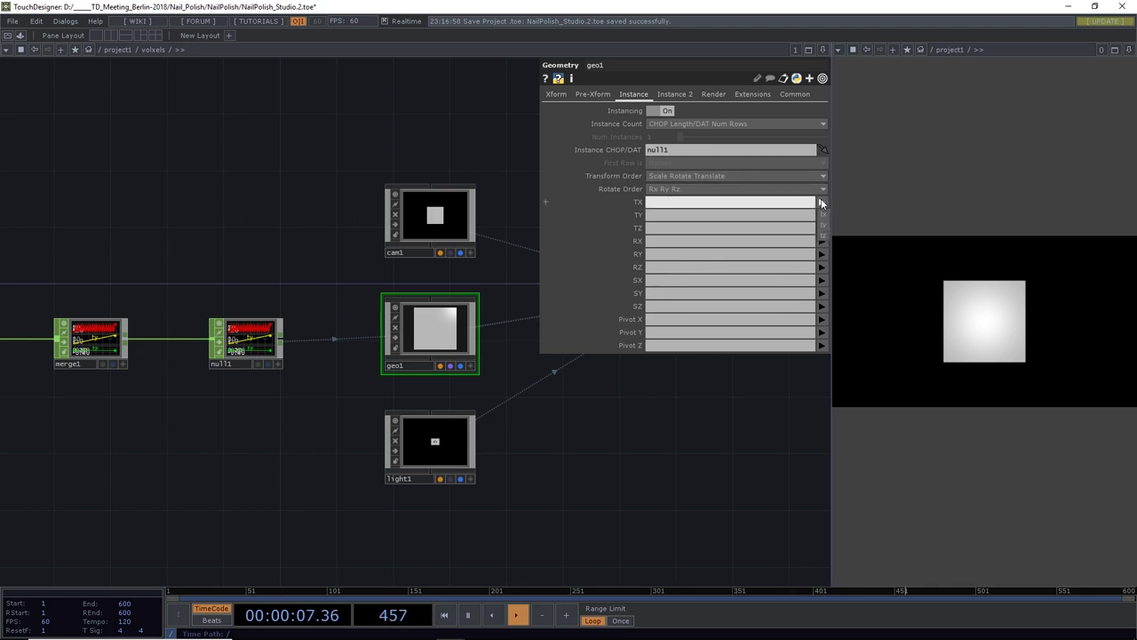
{"action": "left_click", "coordinate": [822, 215]}
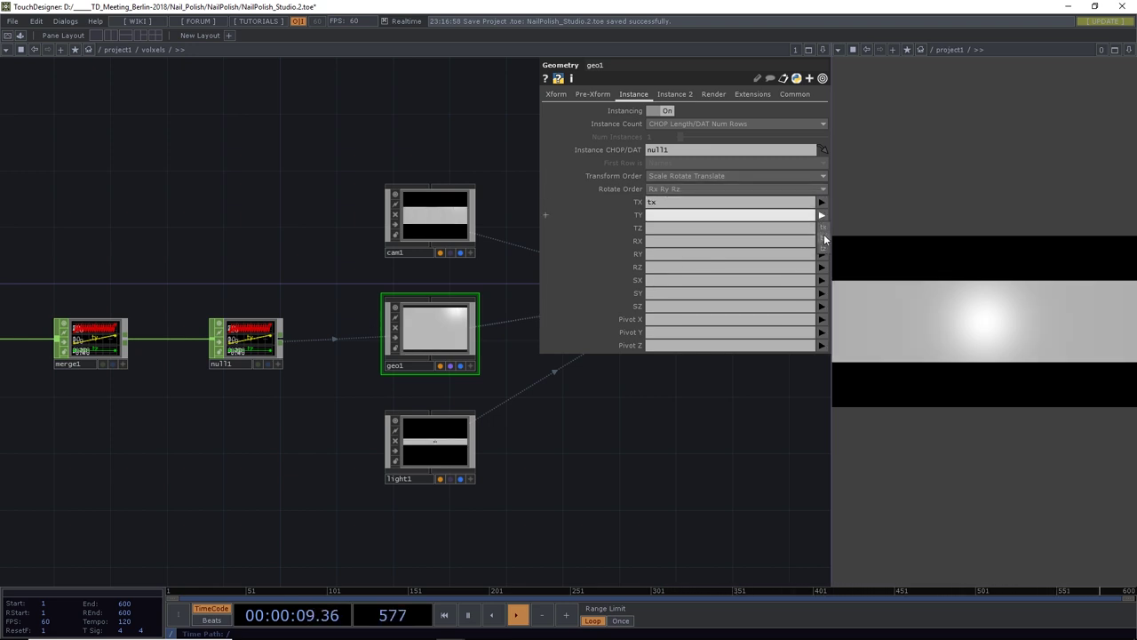
{"action": "left_click", "coordinate": [823, 224]}
{"action": "left_click", "coordinate": [822, 228]}
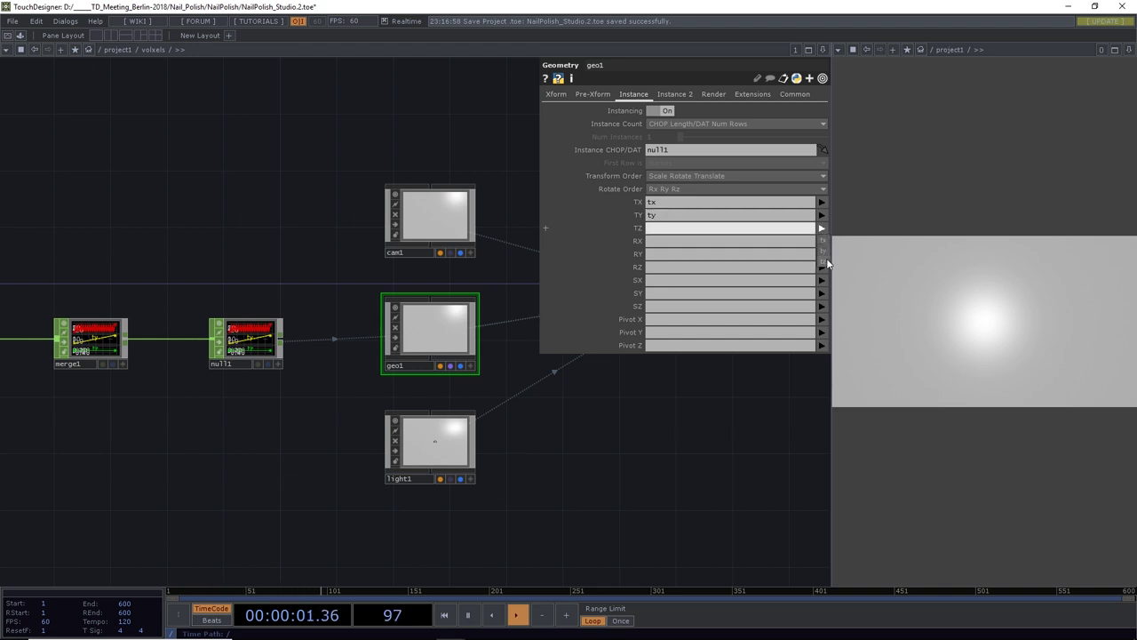
{"action": "left_click", "coordinate": [826, 262]}
{"action": "left_click_drag", "start_coordinate": [666, 424], "coordinate": [1024, 233]}
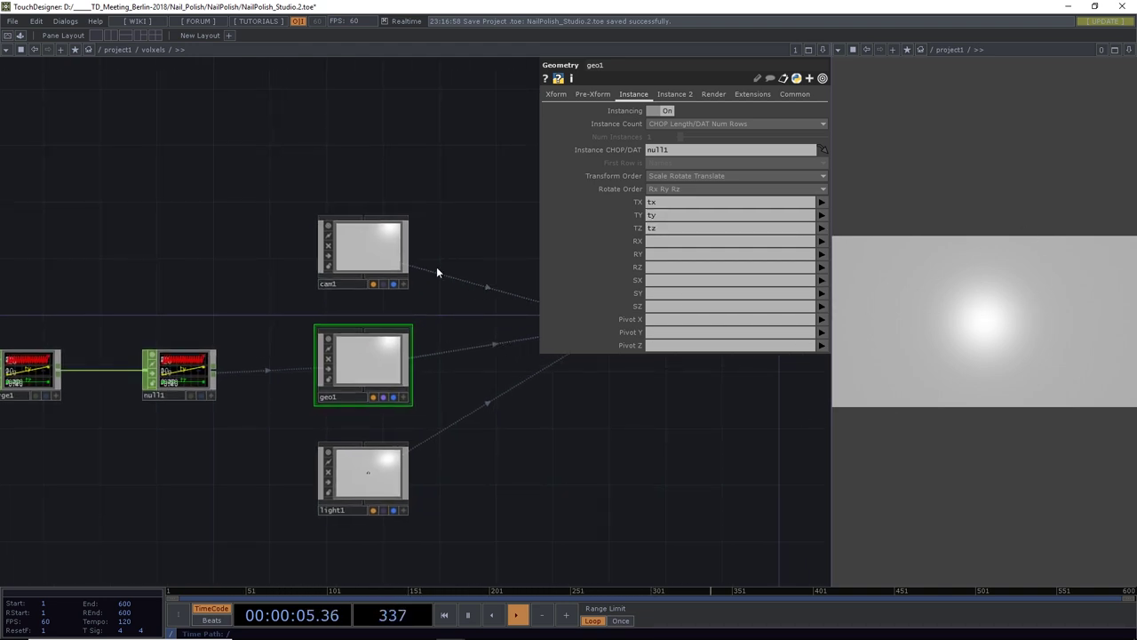
{"action": "left_click", "coordinate": [373, 252]}
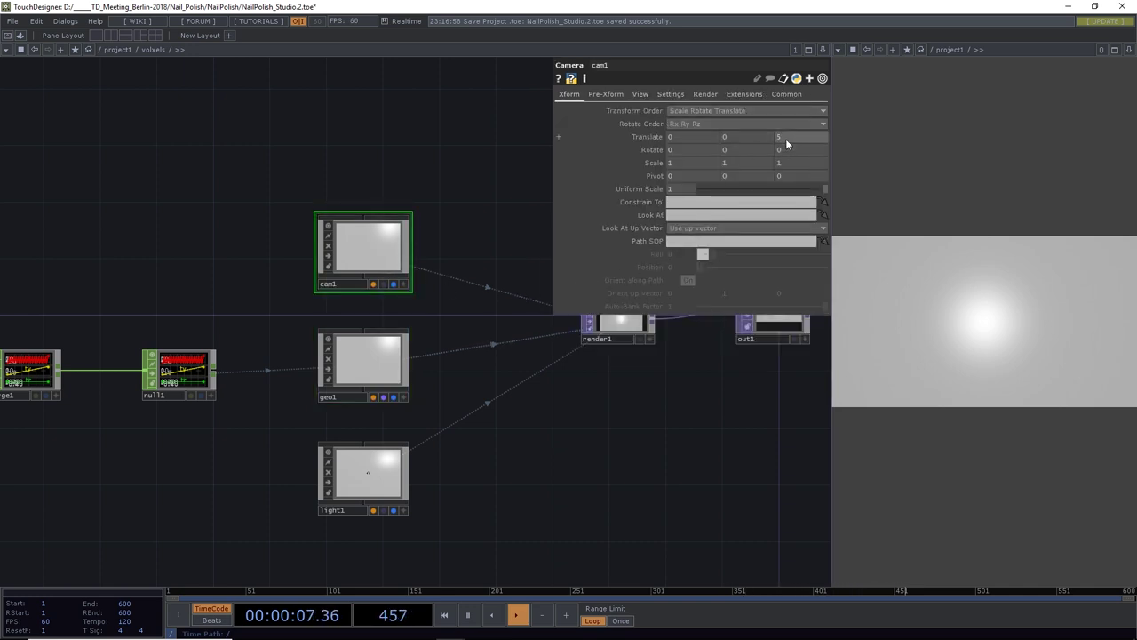
Set cam1's Translate Z to 39, then dive inside geo1 to box1 and texture1
{"action": "mouse_move", "coordinate": [786, 138]}
{"action": "middle_mouse_down"}
{"action": "mouse_move", "coordinate": [786, 119]}
{"action": "mouse_move", "coordinate": [785, 138]}
{"action": "middle_mouse_up"}
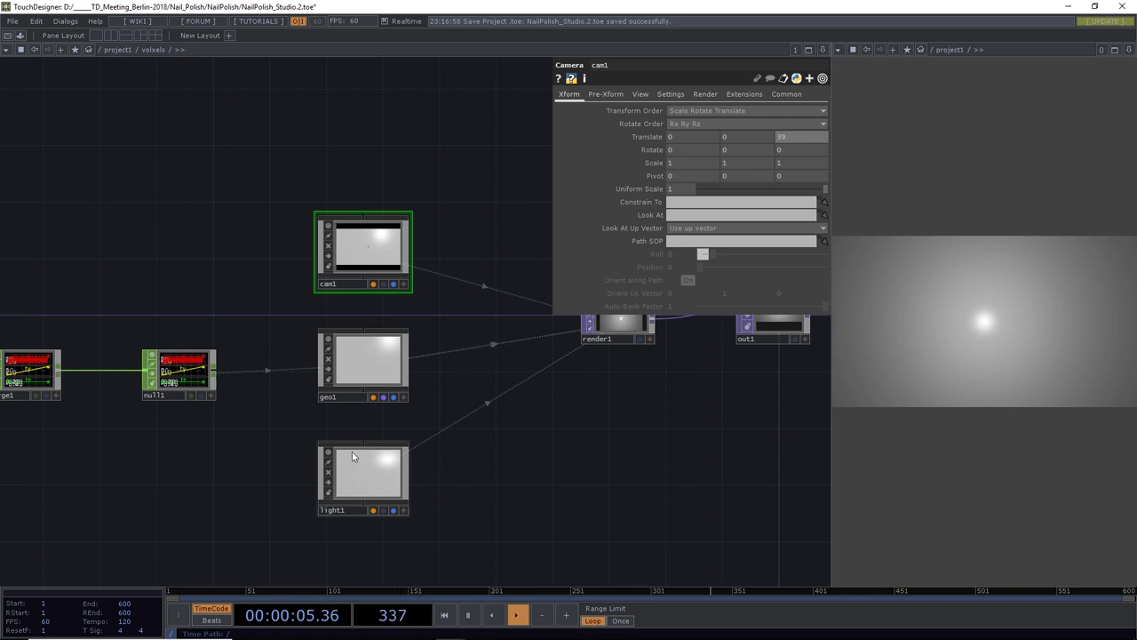
{"action": "double_click", "coordinate": [353, 359]}
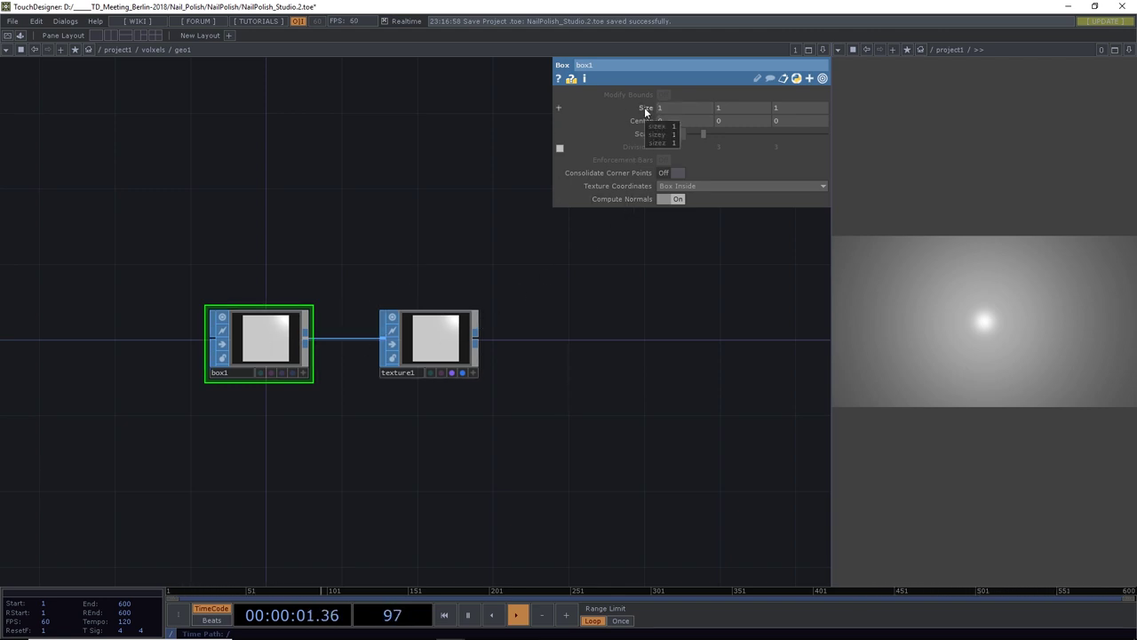
{"action": "mouse_move", "coordinate": [645, 107]}
{"action": "middle_mouse_down"}
{"action": "mouse_move", "coordinate": [647, 135]}
{"action": "mouse_move", "coordinate": [643, 90]}
{"action": "mouse_move", "coordinate": [645, 110]}
{"action": "middle_mouse_up"}
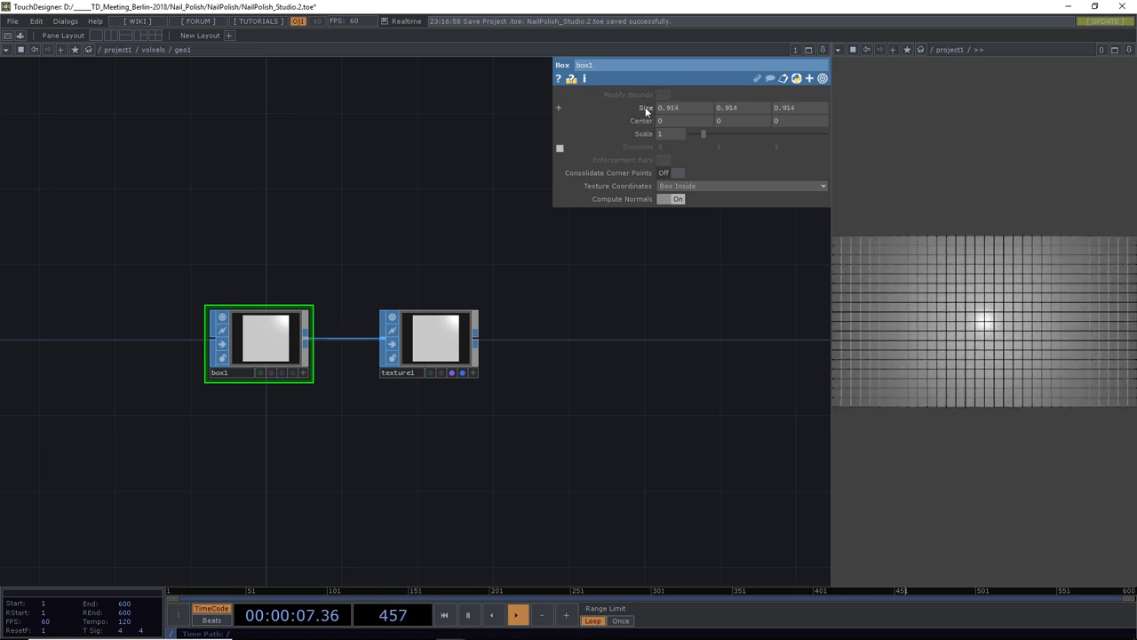
{"action": "scroll", "coordinate": [698, 109], "scroll_direction": "up", "scroll_amount": 5}
{"action": "left_click", "coordinate": [637, 107]}
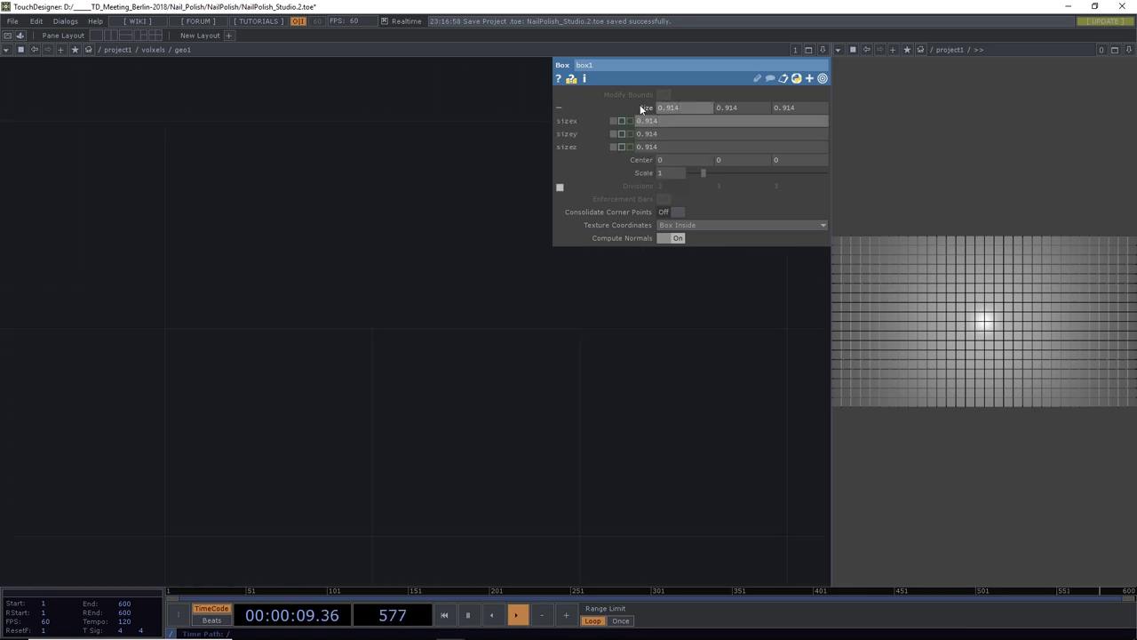
{"action": "left_click", "coordinate": [668, 121]}
{"action": "type", "text": "1"}
{"action": "key", "text": "Tab"}
{"action": "type", "text": "1"}
{"action": "key", "text": "Return"}
{"action": "left_click", "coordinate": [657, 147]}
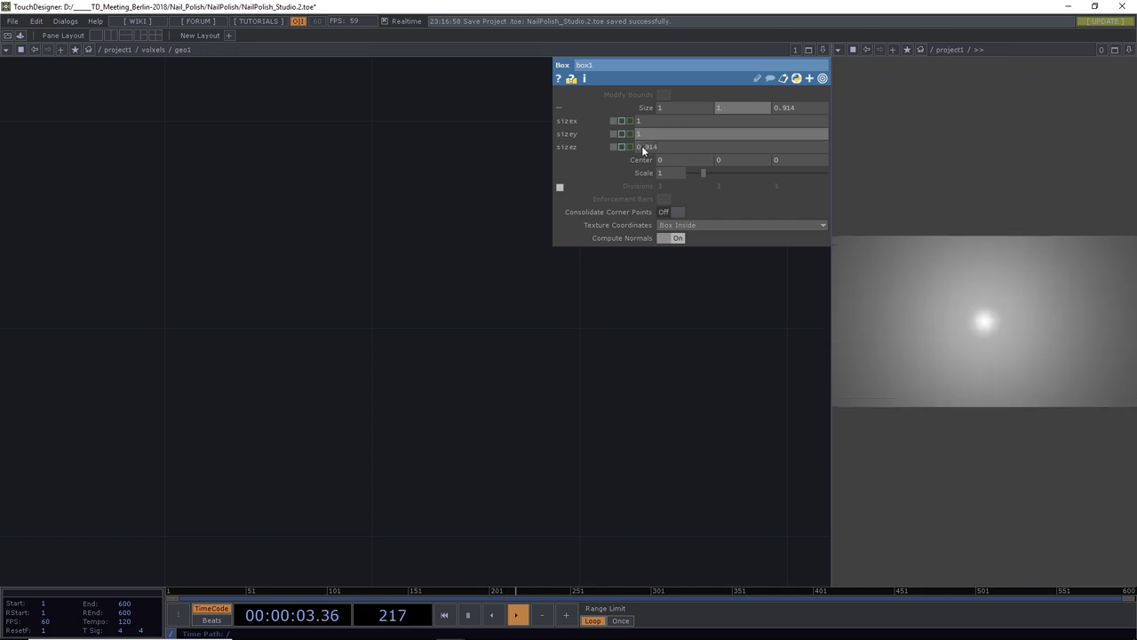
{"action": "type", "text": "1"}
{"action": "key", "text": "Return"}
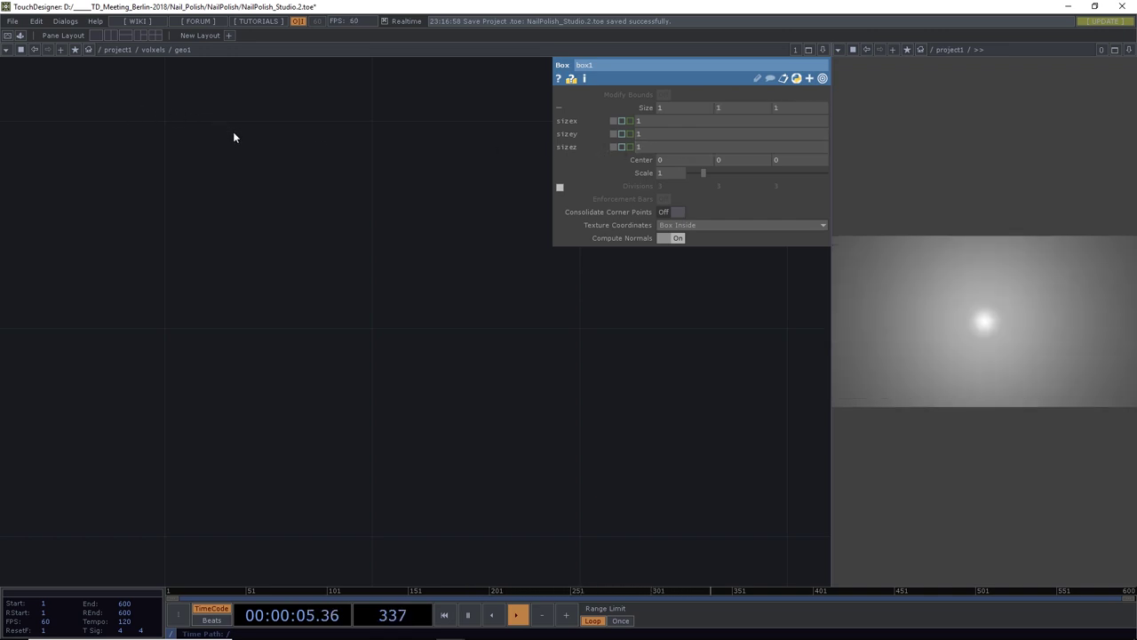
{"action": "key", "text": "h"}
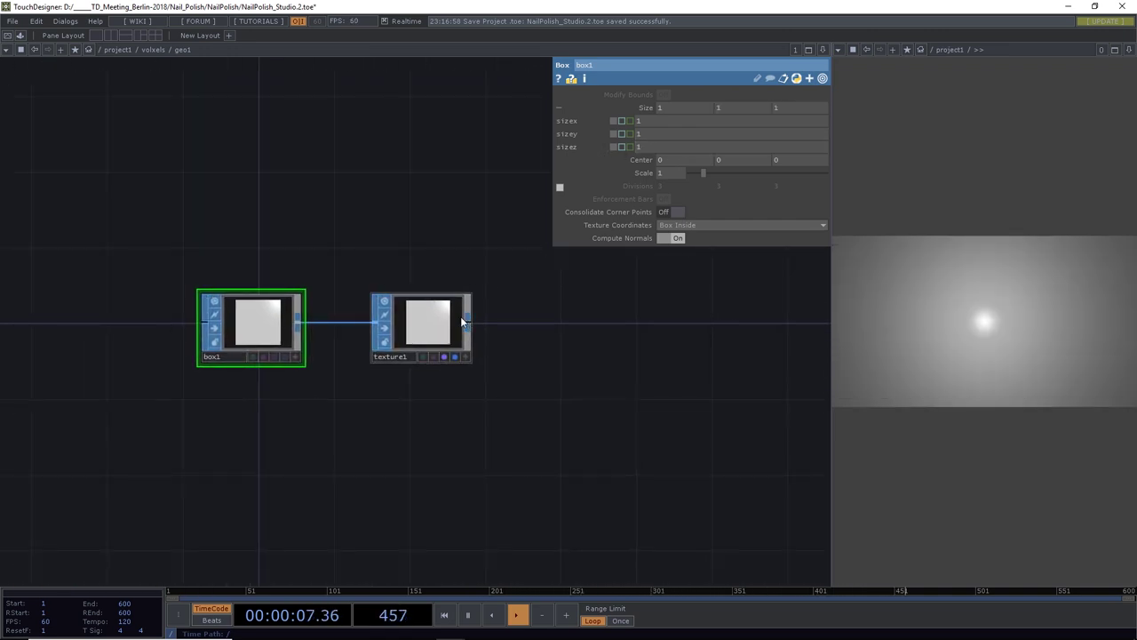
{"action": "left_click", "coordinate": [461, 318]}
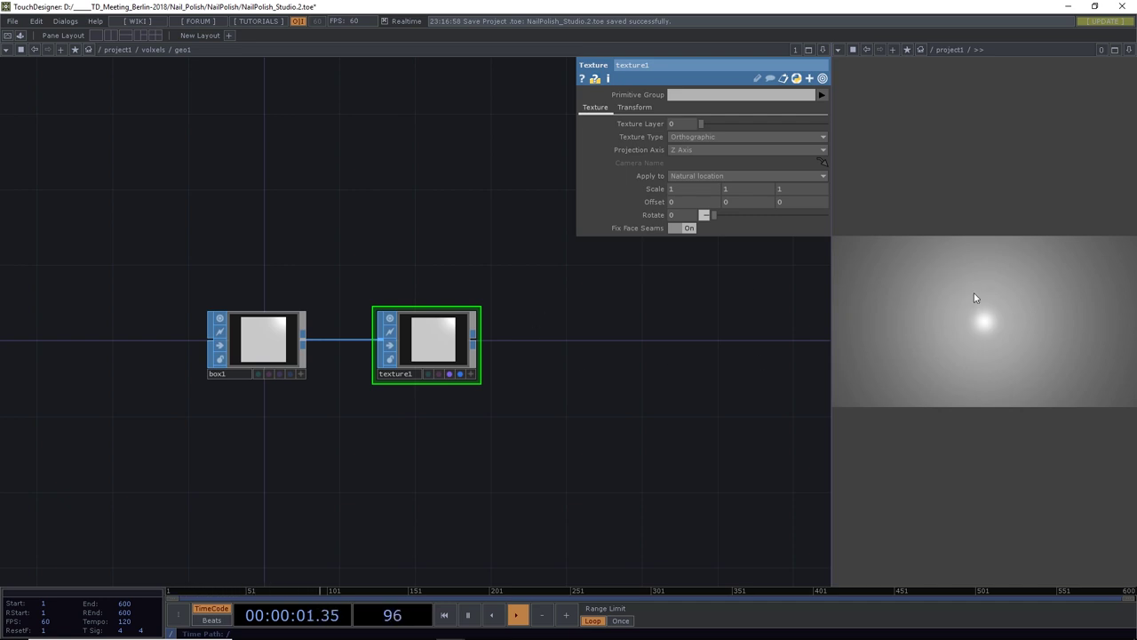
Create a Phong material, phong1, in the voxels network and apply it as geo1's Material
{"action": "left_click", "coordinate": [154, 49]}
{"action": "scroll", "coordinate": [233, 213], "scroll_direction": "down", "scroll_amount": 2}
{"action": "left_click_drag", "start_coordinate": [236, 191], "coordinate": [238, 281]}
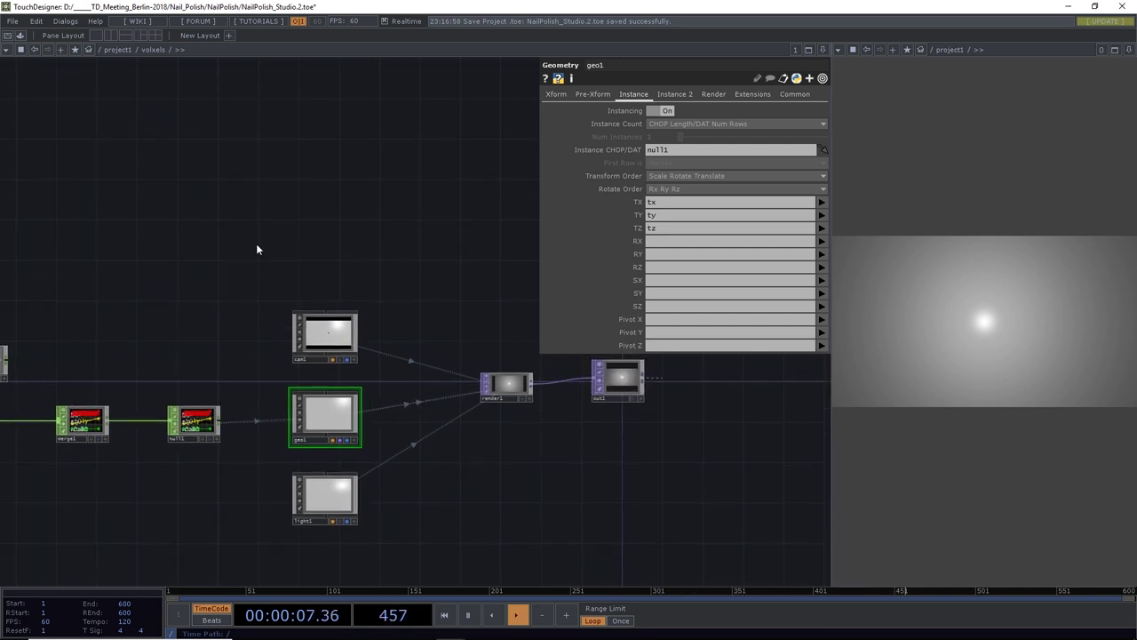
{"action": "key", "text": "Tab"}
{"action": "left_click", "coordinate": [183, 120]}
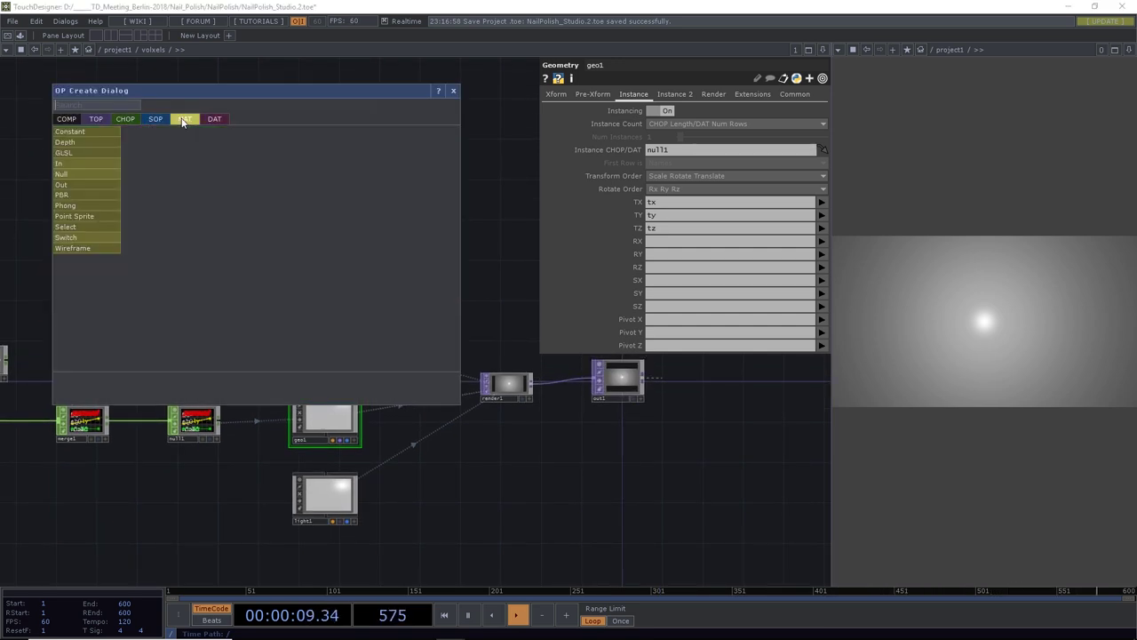
{"action": "left_click", "coordinate": [100, 205]}
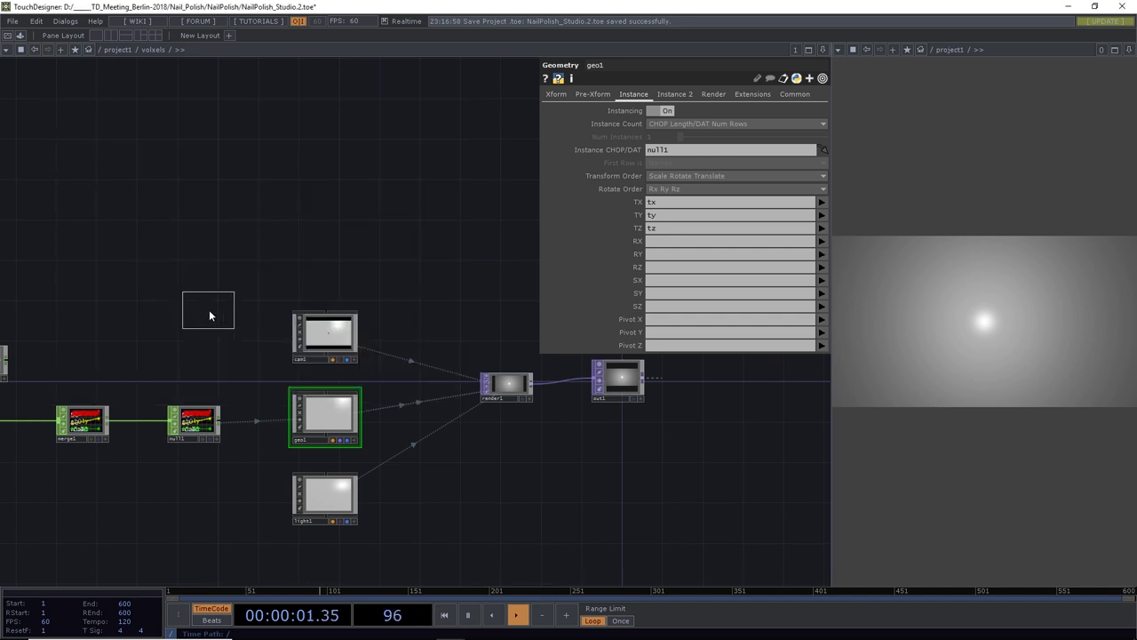
{"action": "left_click", "coordinate": [225, 337]}
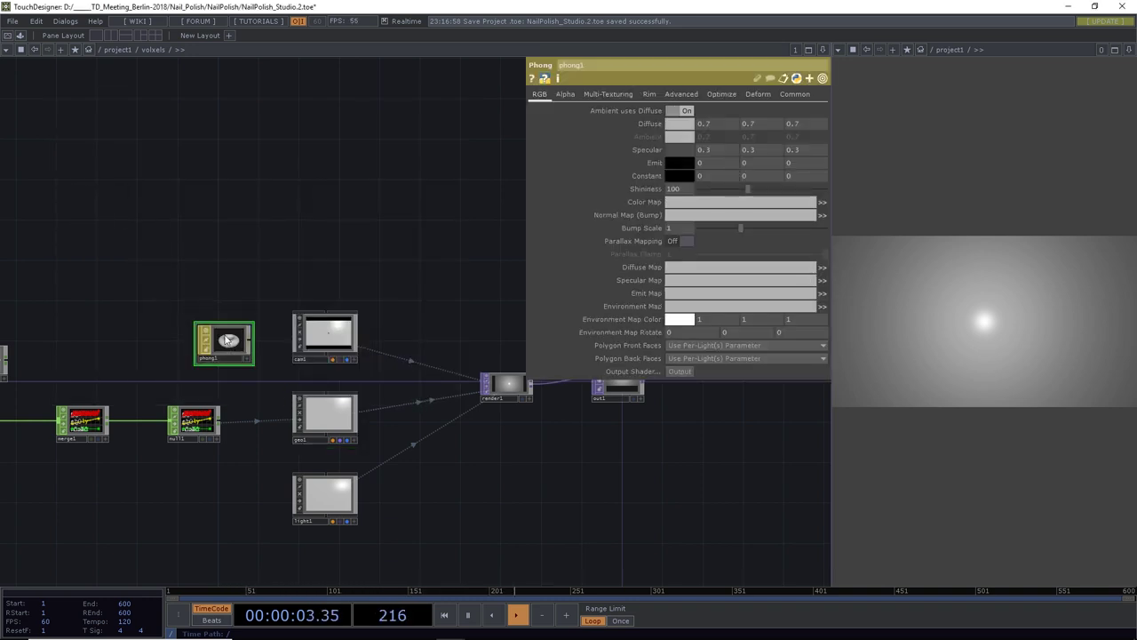
{"action": "left_click_drag", "start_coordinate": [227, 341], "coordinate": [324, 410]}
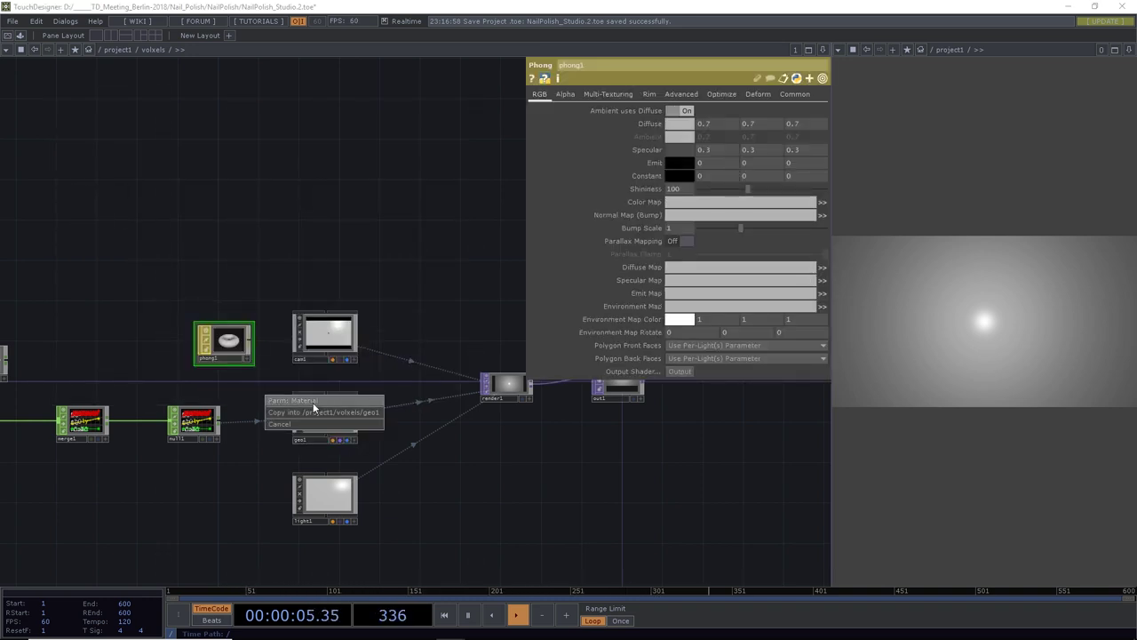
{"action": "left_click", "coordinate": [312, 400]}
{"action": "left_click_drag", "start_coordinate": [229, 341], "coordinate": [229, 330]}
Add a Movie File In TOP, moviefilein1, showing a banana image
{"action": "key", "text": "Tab"}
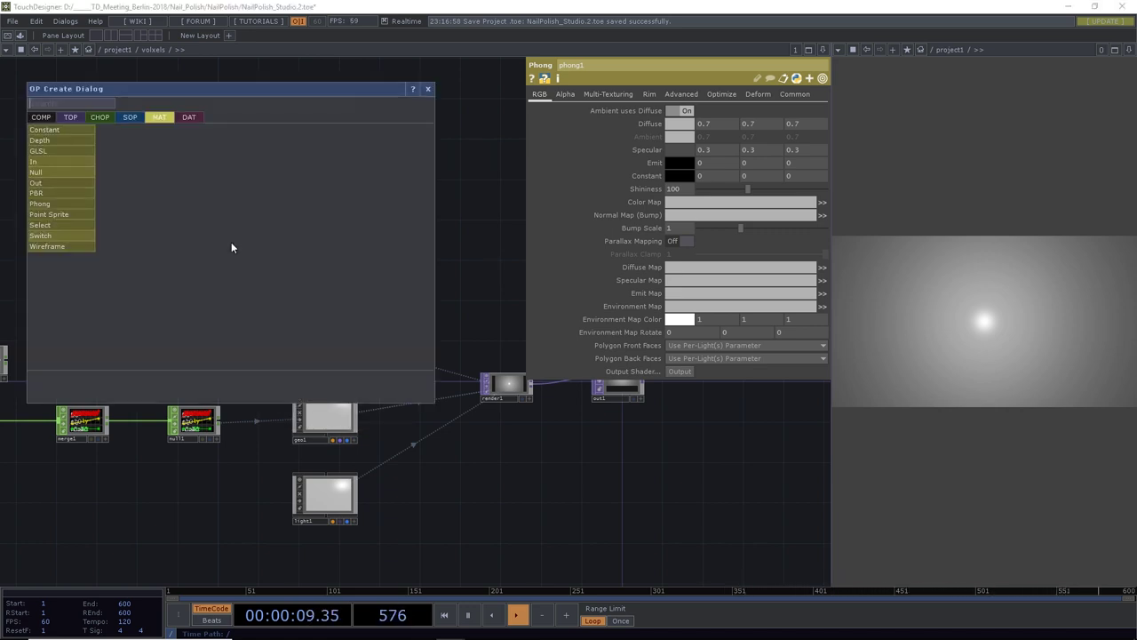
{"action": "left_click", "coordinate": [72, 123]}
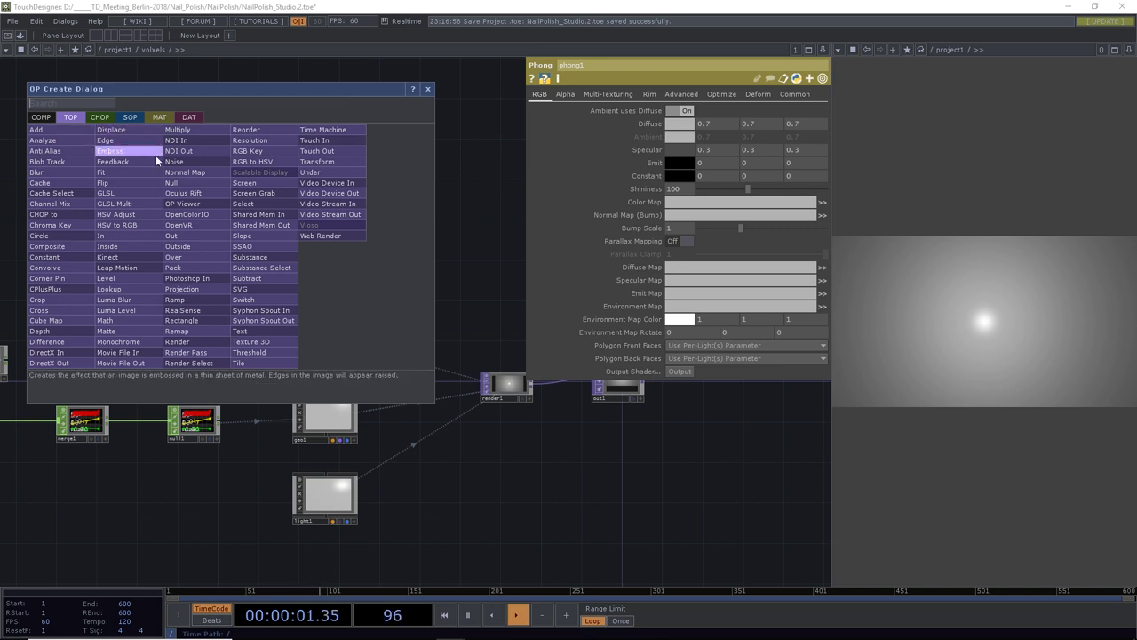
{"action": "left_click", "coordinate": [125, 352]}
{"action": "left_click", "coordinate": [223, 259]}
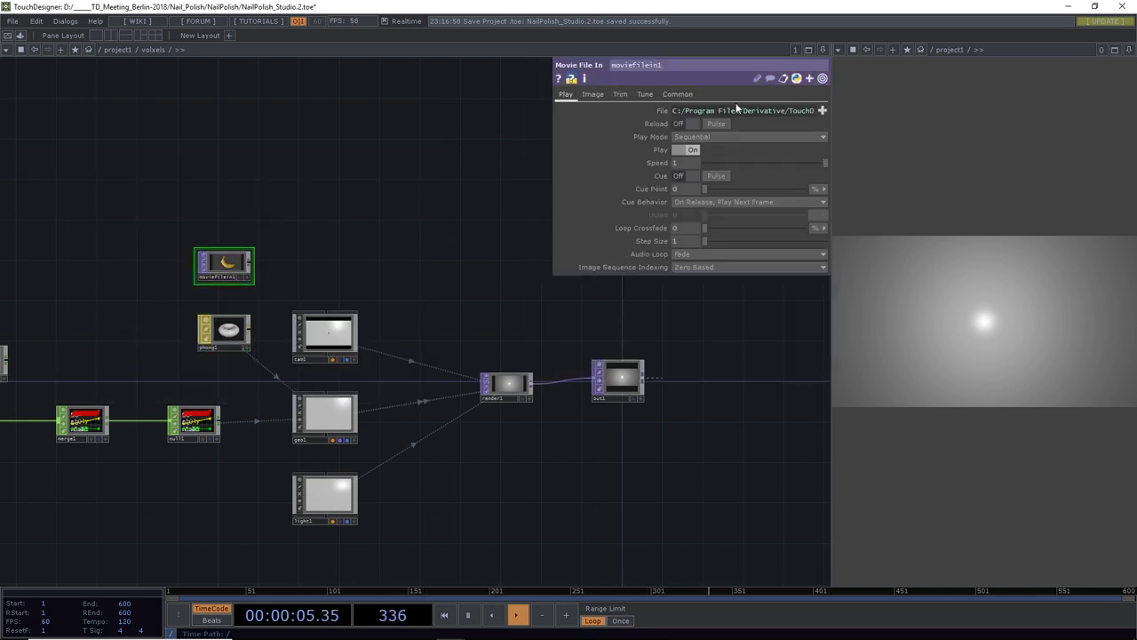
{"action": "scroll", "coordinate": [237, 262], "scroll_direction": "up", "scroll_amount": 4}
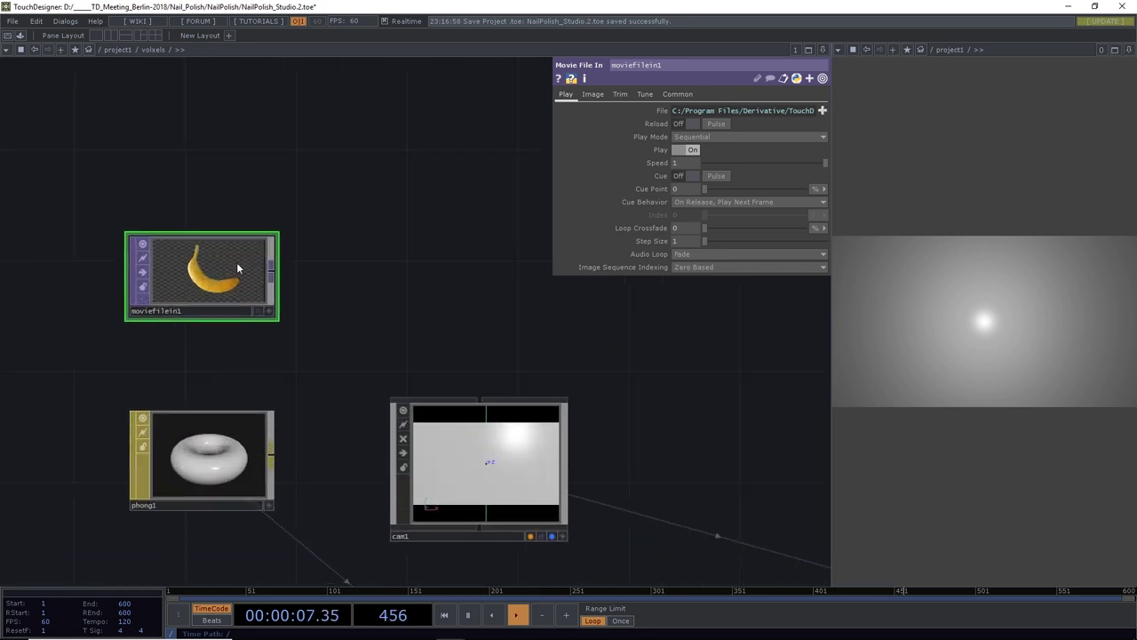
Set moviefilein1 as phong1's Diffuse Map, then go inside geo1
{"action": "left_click", "coordinate": [204, 425]}
{"action": "left_click_drag", "start_coordinate": [182, 248], "coordinate": [693, 268]}
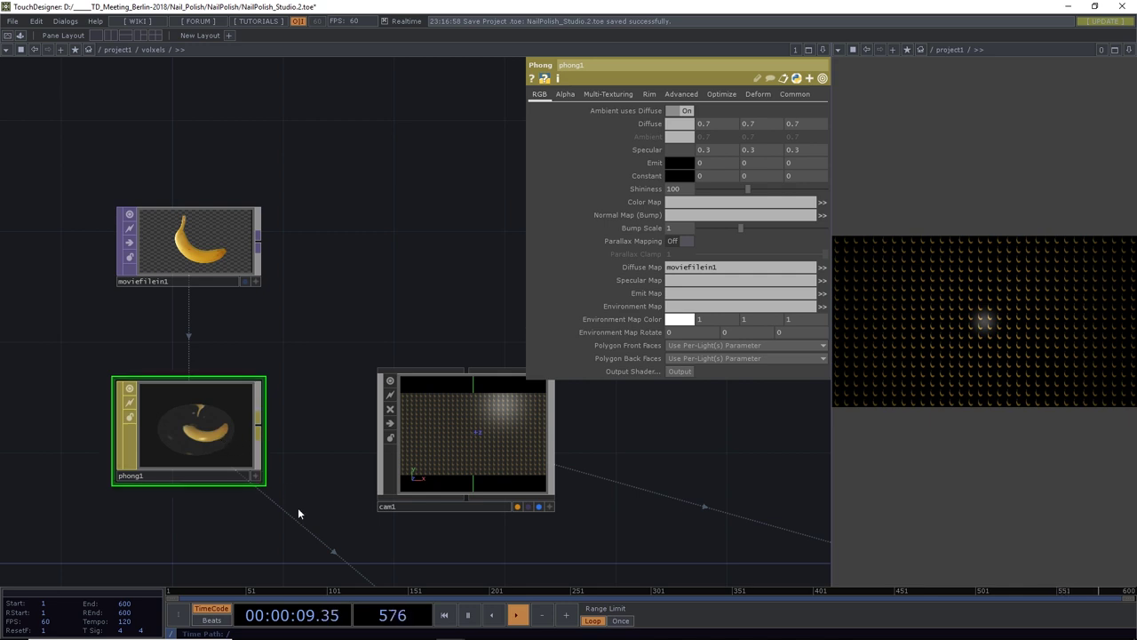
{"action": "left_click_drag", "start_coordinate": [298, 512], "coordinate": [249, 421]}
{"action": "scroll", "coordinate": [217, 327], "scroll_direction": "down", "scroll_amount": 2}
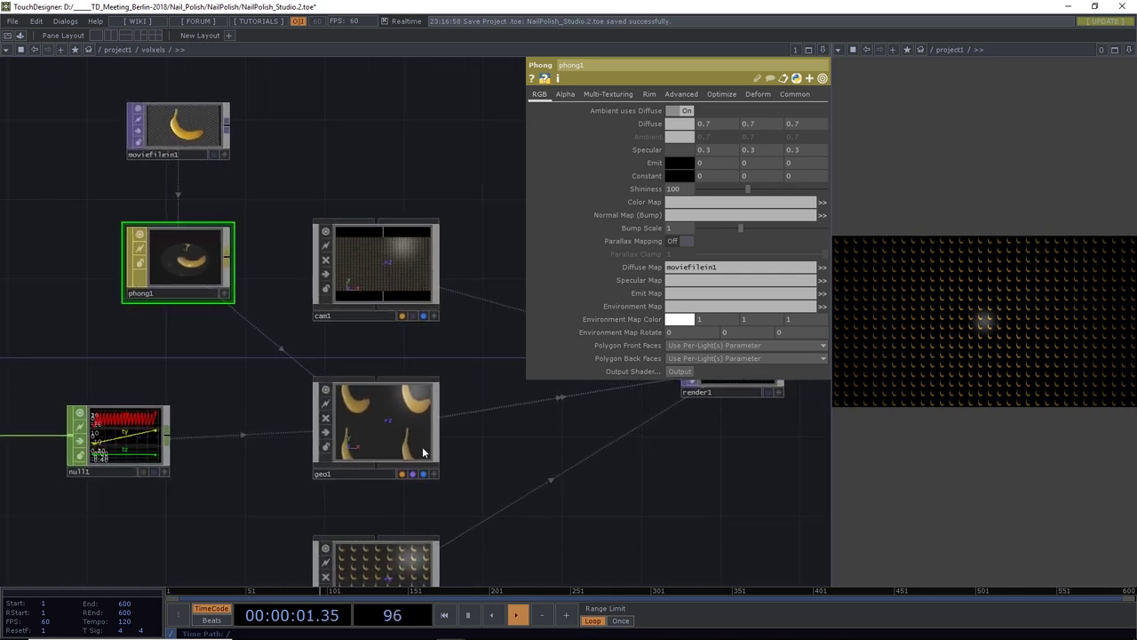
{"action": "left_click", "coordinate": [388, 436]}
{"action": "key", "text": "i"}
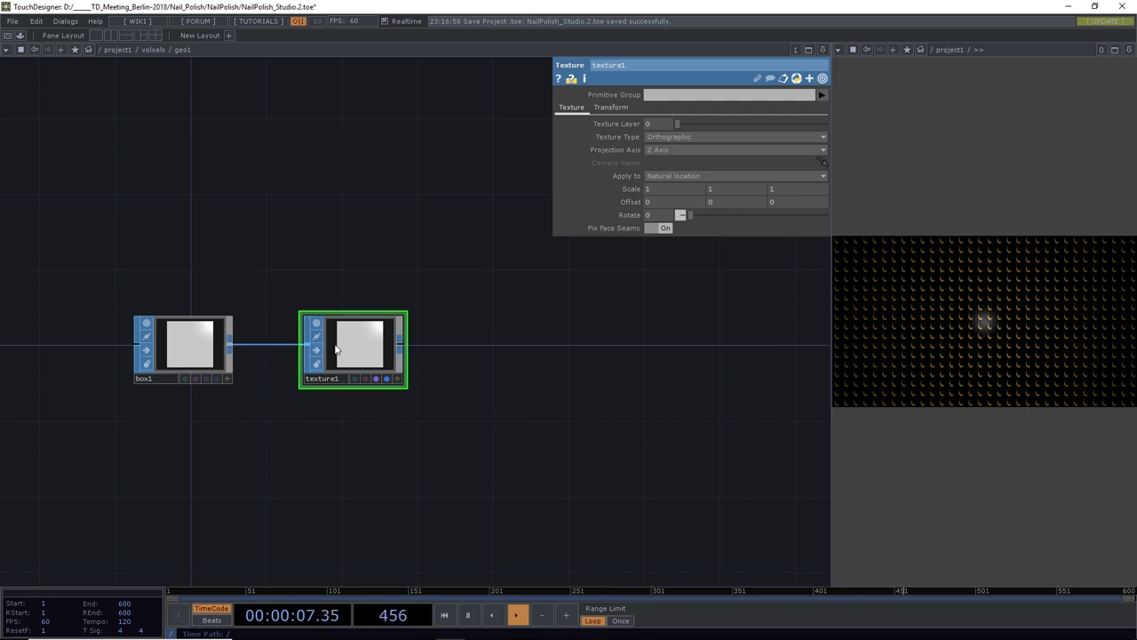
Expand texture1's Scale and show grid1's parameters alongside it in a split network pane
{"action": "left_click", "coordinate": [628, 189]}
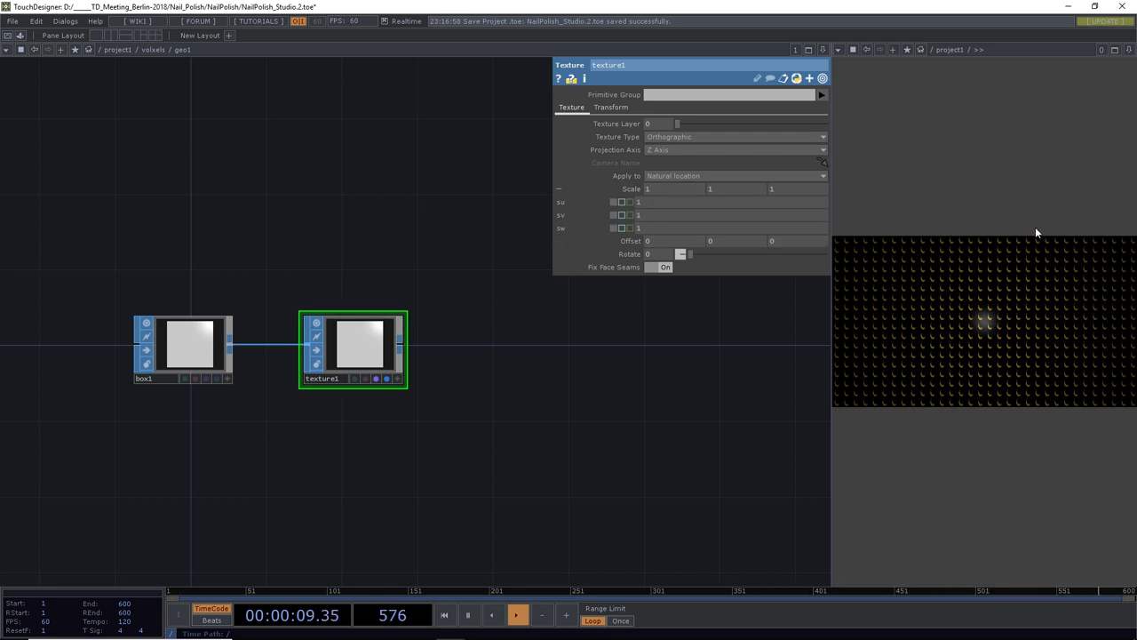
{"action": "left_click", "coordinate": [823, 50]}
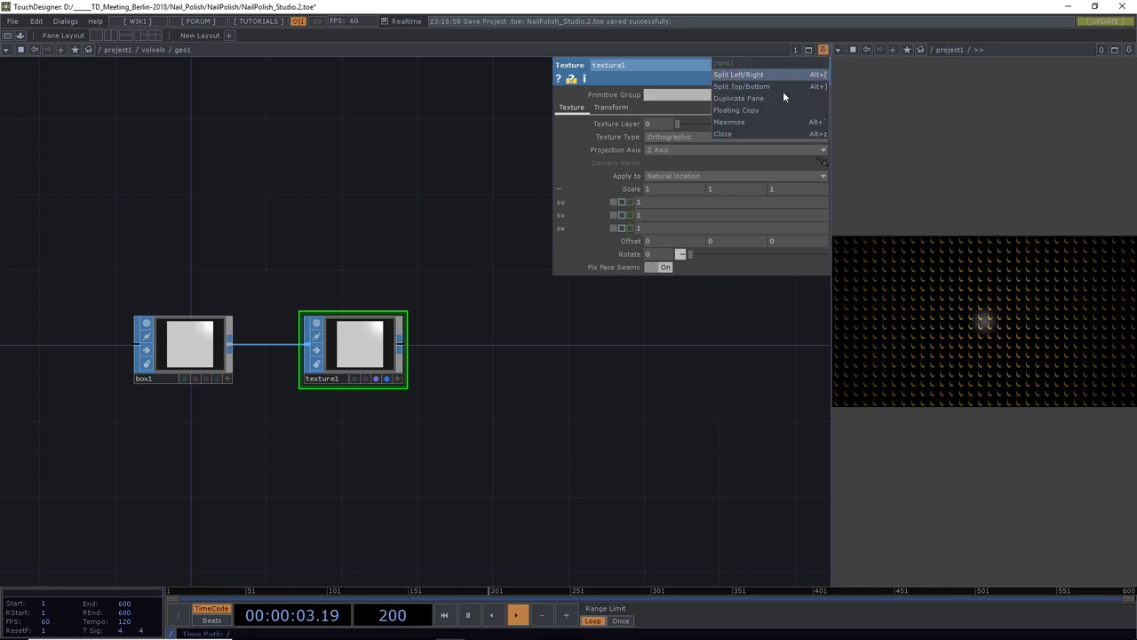
{"action": "left_click", "coordinate": [764, 74]}
{"action": "left_click", "coordinate": [569, 50]}
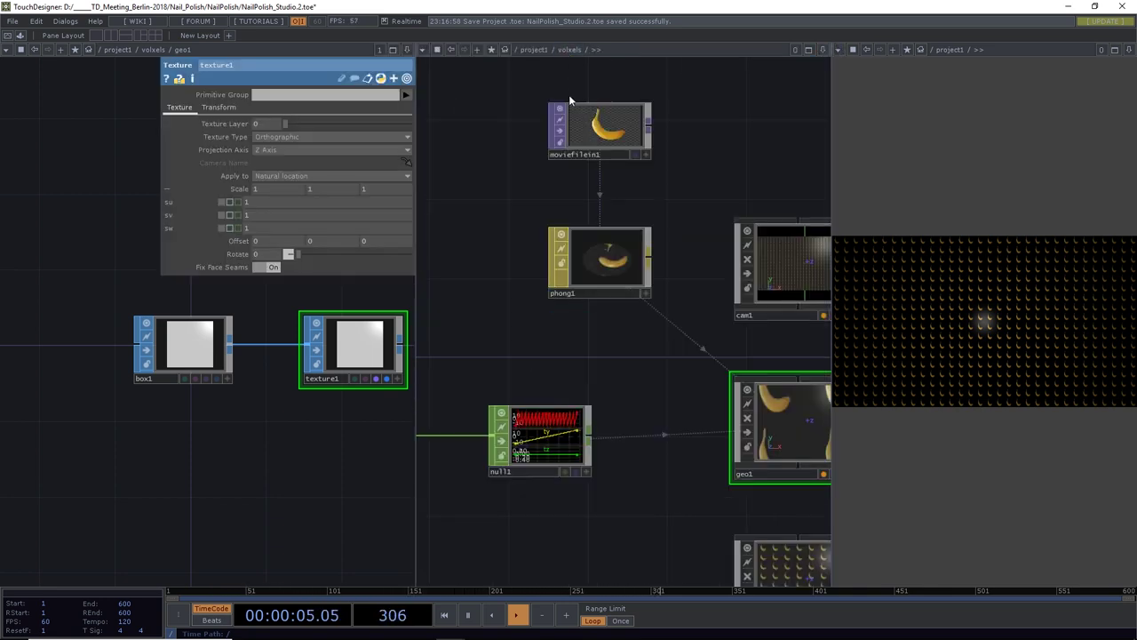
{"action": "scroll", "coordinate": [619, 346], "scroll_direction": "down", "scroll_amount": 3}
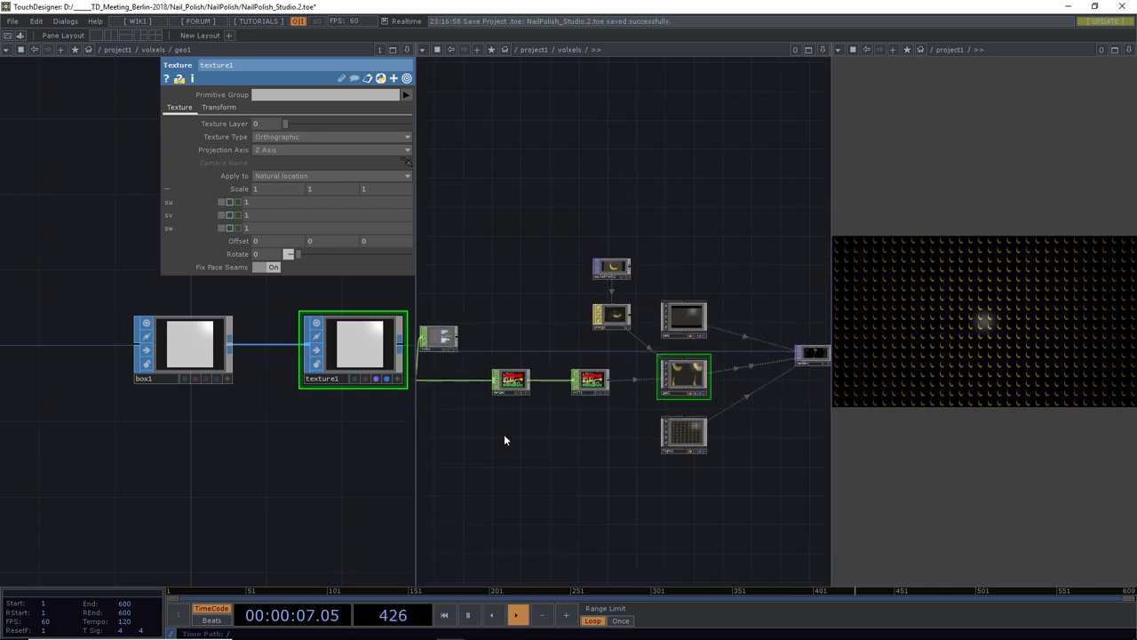
{"action": "left_click_drag", "start_coordinate": [506, 436], "coordinate": [632, 436]}
{"action": "scroll", "coordinate": [548, 382], "scroll_direction": "up", "scroll_amount": 2}
{"action": "left_click", "coordinate": [546, 380]}
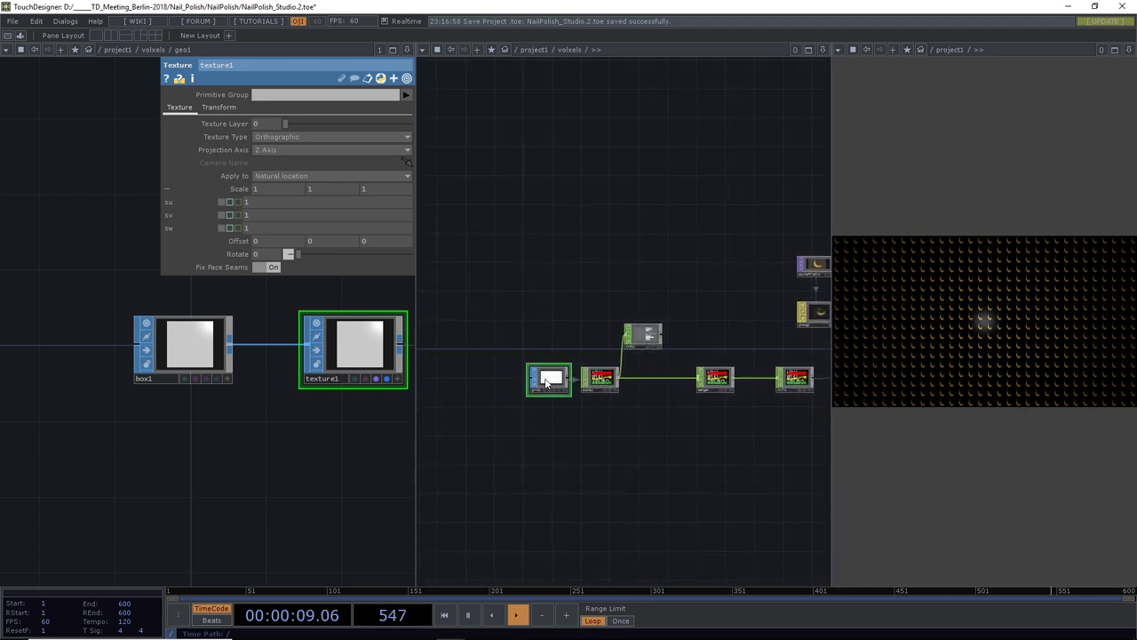
{"action": "key", "text": "p"}
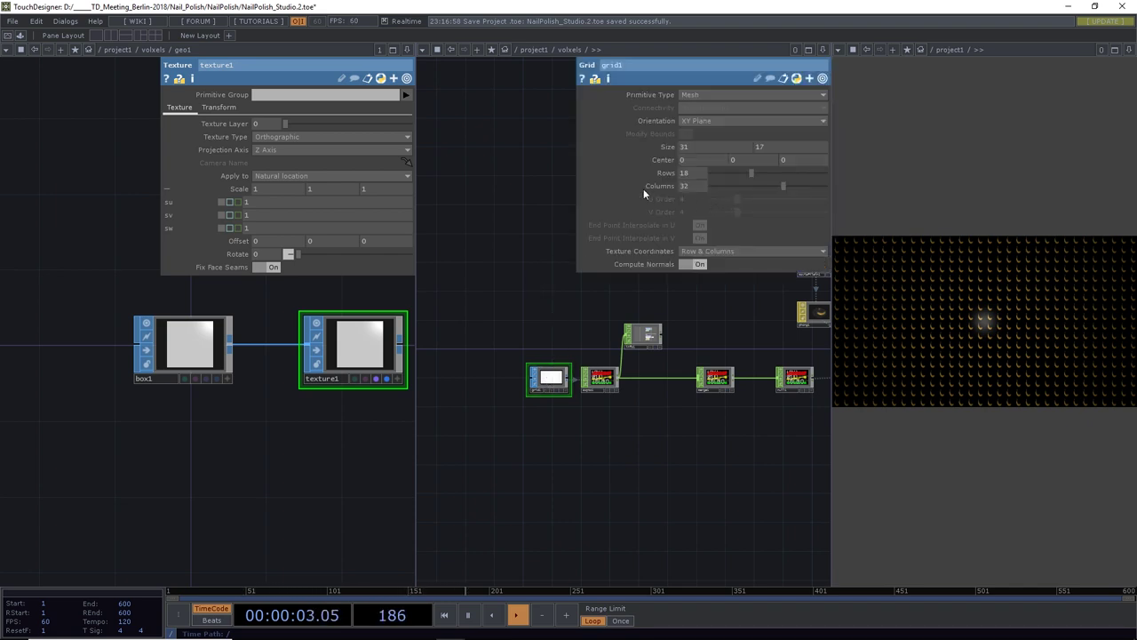
{"action": "left_click_drag", "start_coordinate": [348, 421], "coordinate": [253, 436]}
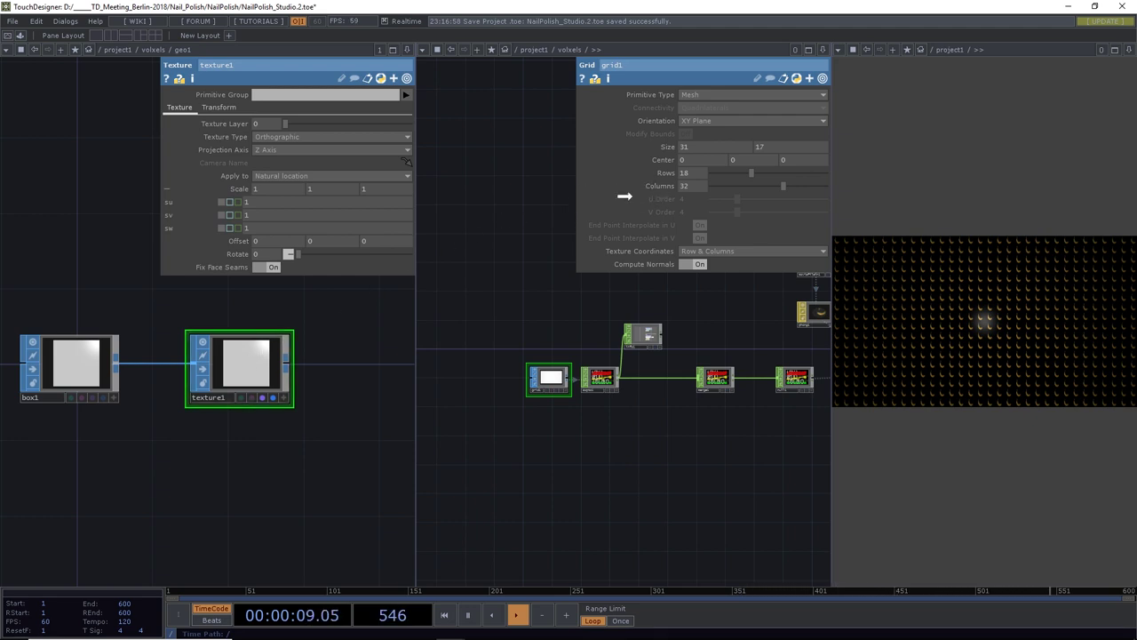
Set texture1's su to 1/grid1 Columns and sv to 1/grid1 Rows
{"action": "left_click_drag", "start_coordinate": [269, 202], "coordinate": [277, 200]}
{"action": "left_click", "coordinate": [275, 195]}
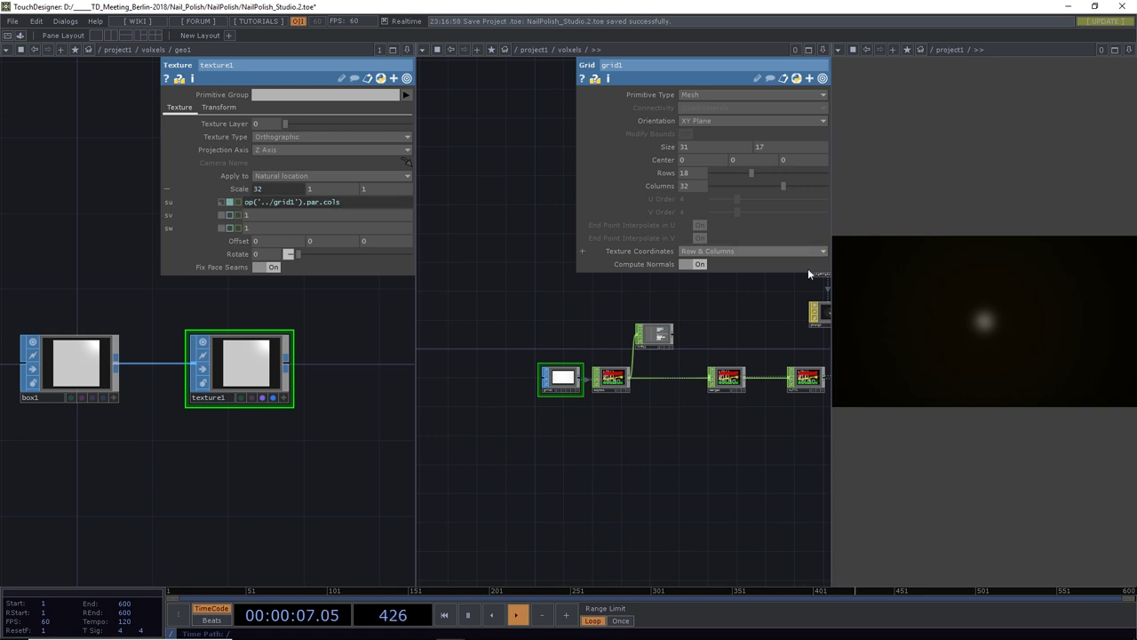
{"action": "left_click", "coordinate": [245, 208]}
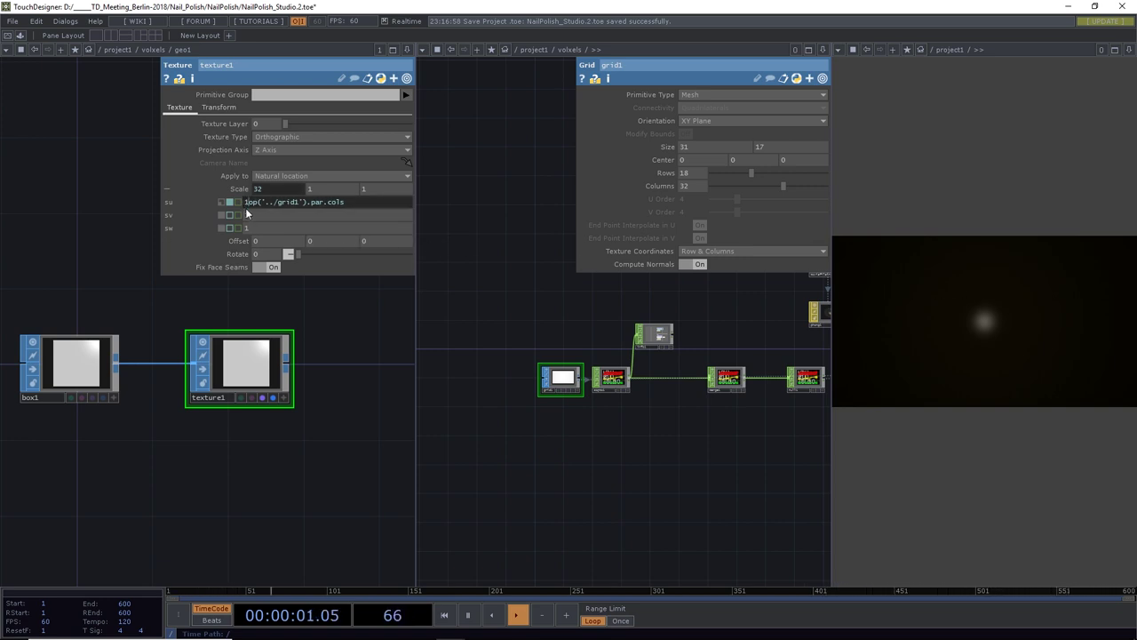
{"action": "type", "text": "1/"}
{"action": "key", "text": "Return"}
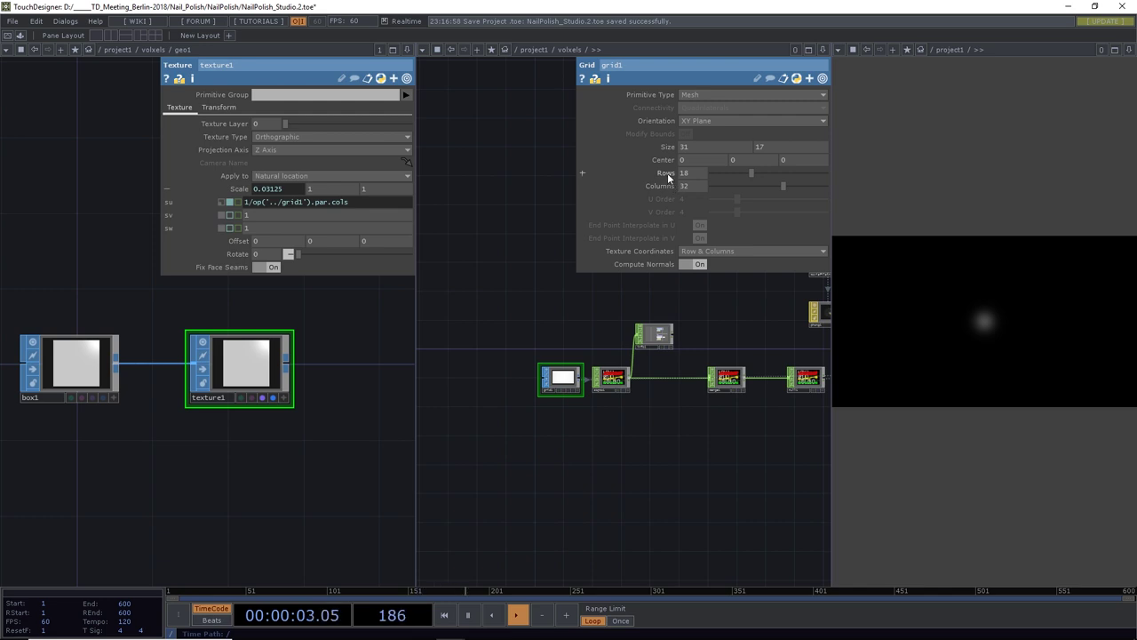
{"action": "left_click_drag", "start_coordinate": [292, 217], "coordinate": [298, 215]}
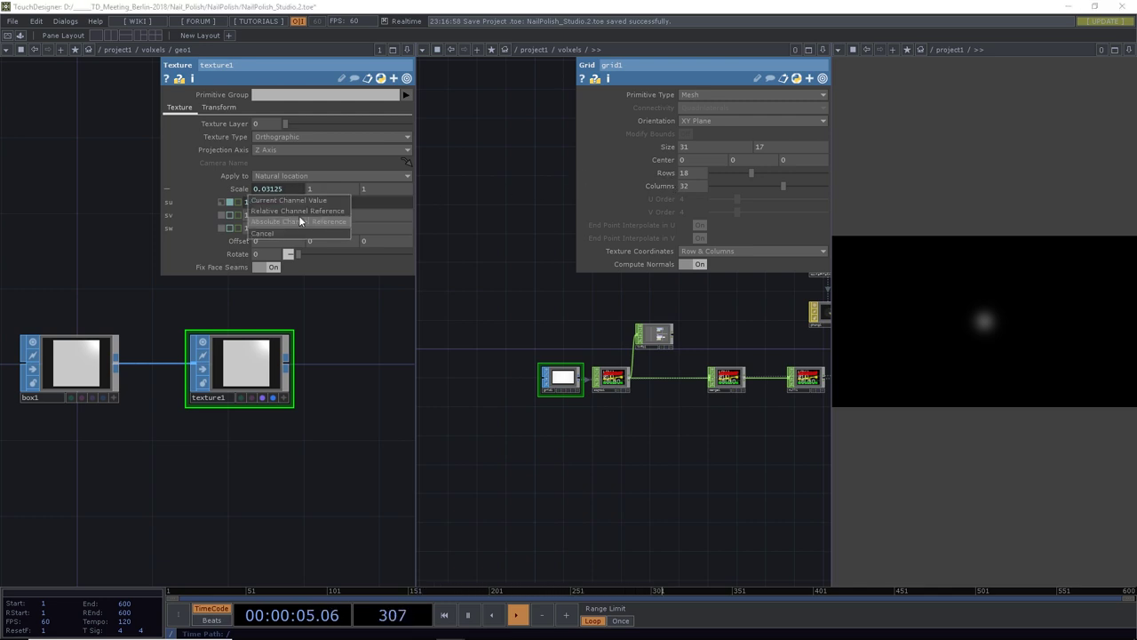
{"action": "left_click", "coordinate": [299, 209]}
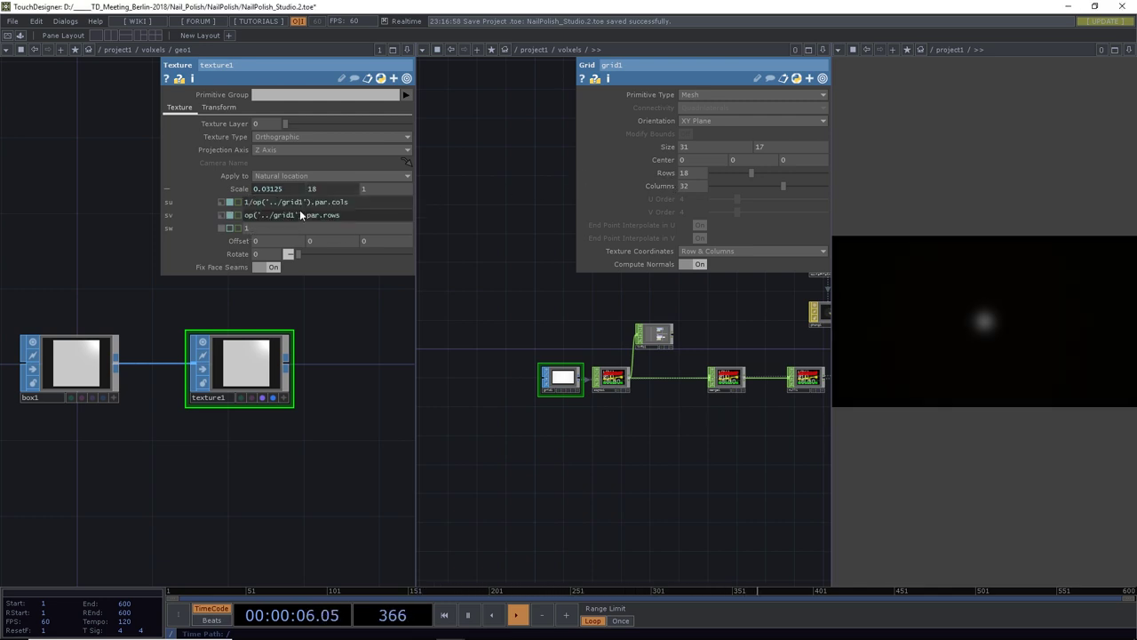
{"action": "left_click", "coordinate": [245, 215]}
{"action": "type", "text": "1/"}
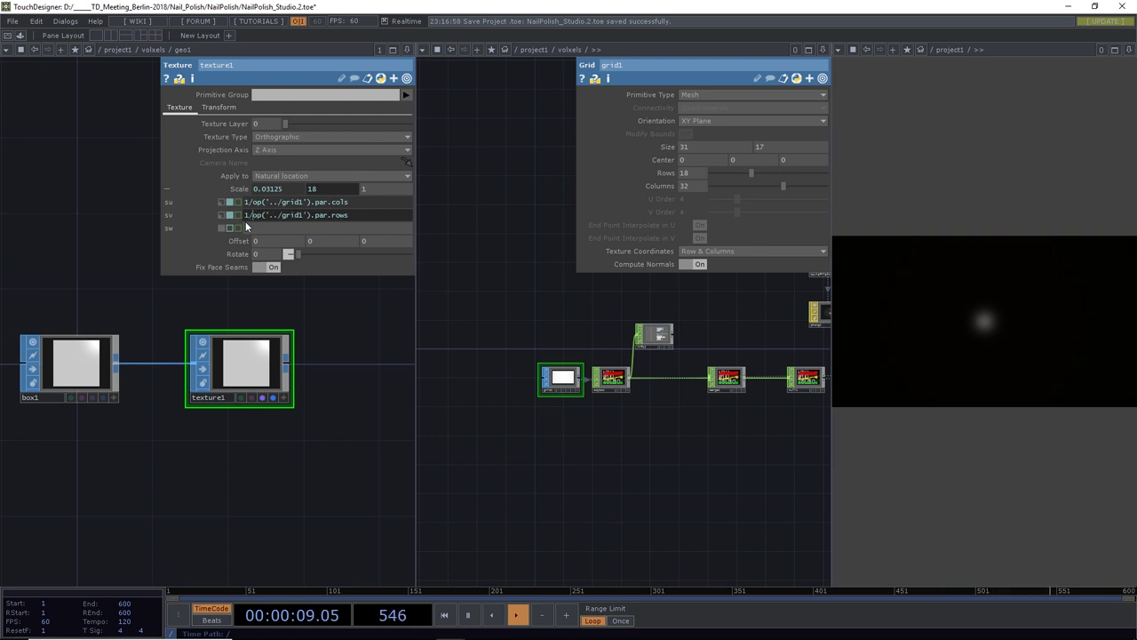
{"action": "key", "text": "Return"}
Check merge1 and geo1 in the right pane, then close that second network pane
{"action": "scroll", "coordinate": [618, 388], "scroll_direction": "up", "scroll_amount": 5}
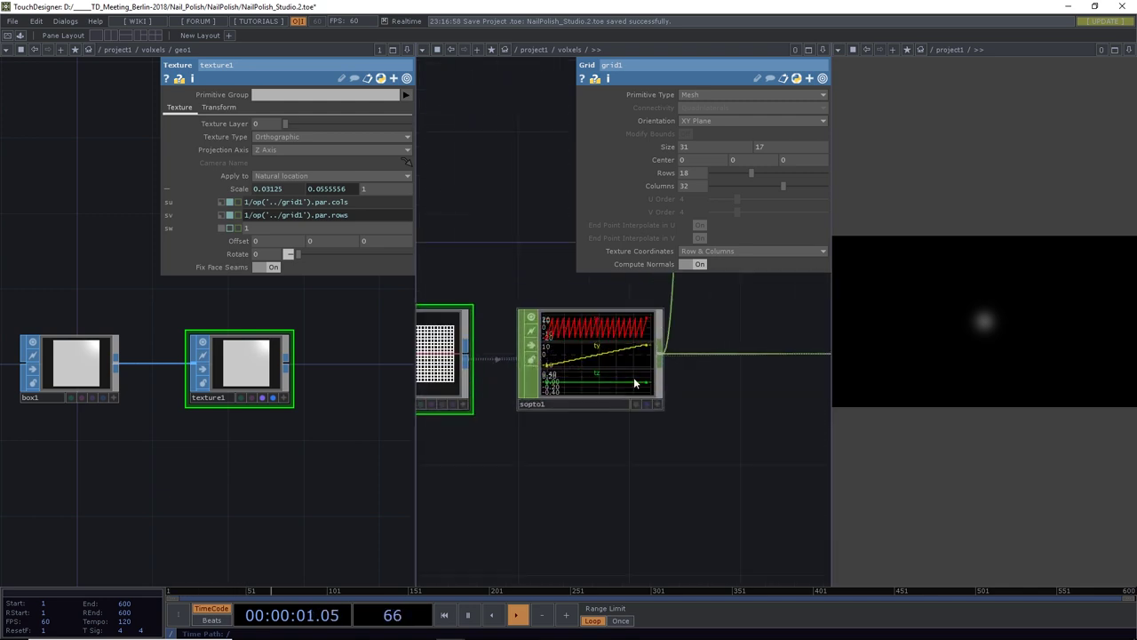
{"action": "scroll", "coordinate": [622, 391], "scroll_direction": "down", "scroll_amount": 5}
{"action": "left_click_drag", "start_coordinate": [616, 414], "coordinate": [581, 430]}
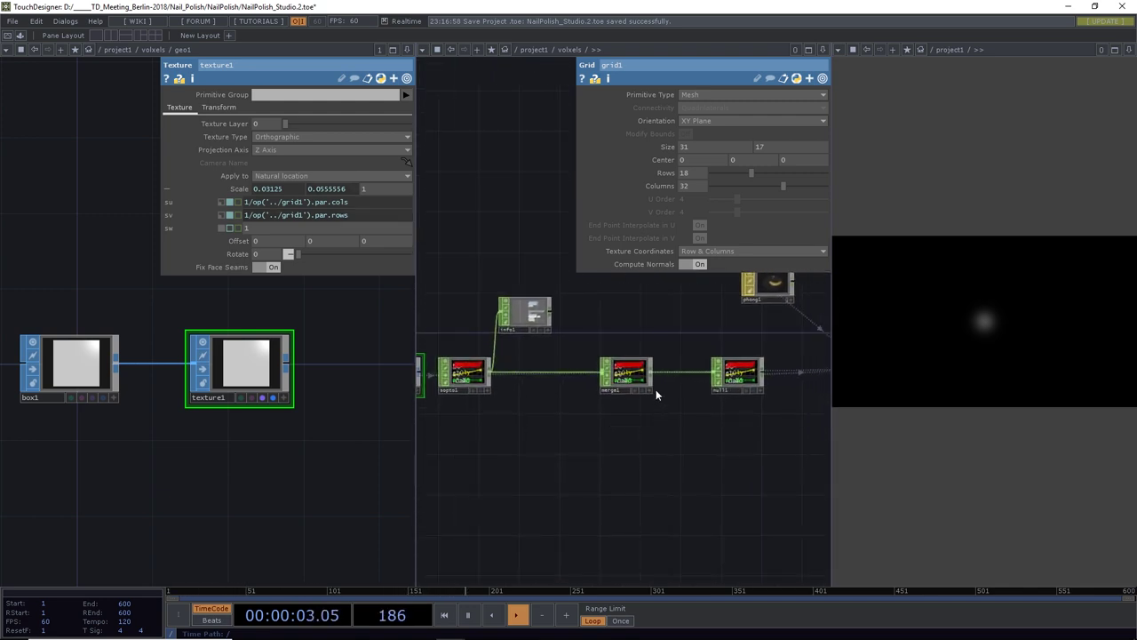
{"action": "left_click", "coordinate": [633, 377]}
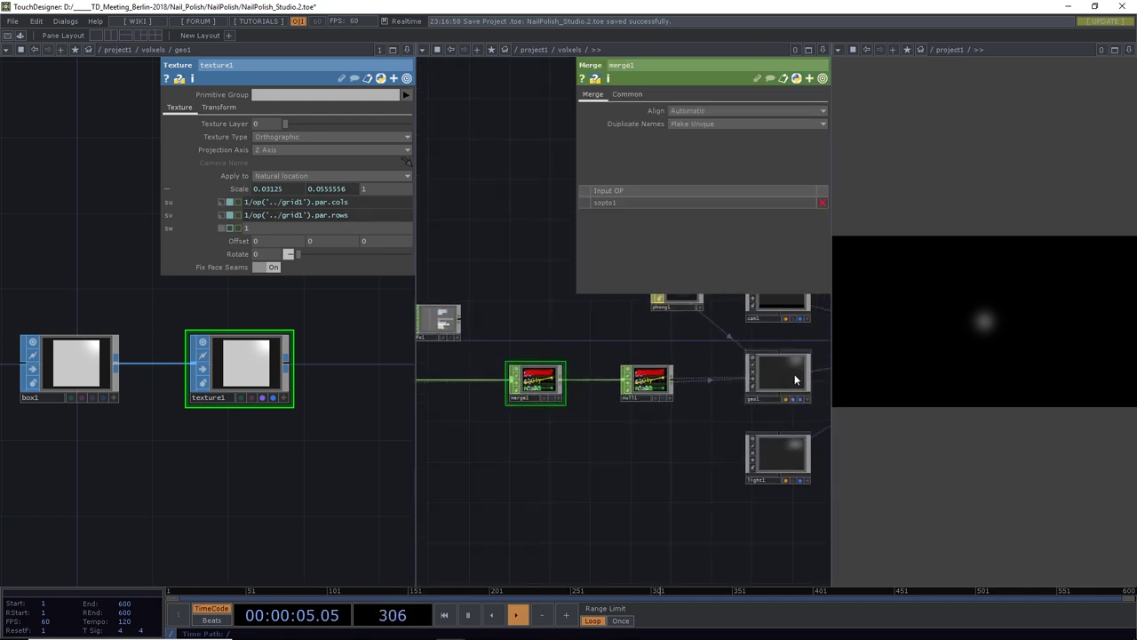
{"action": "left_click", "coordinate": [794, 374]}
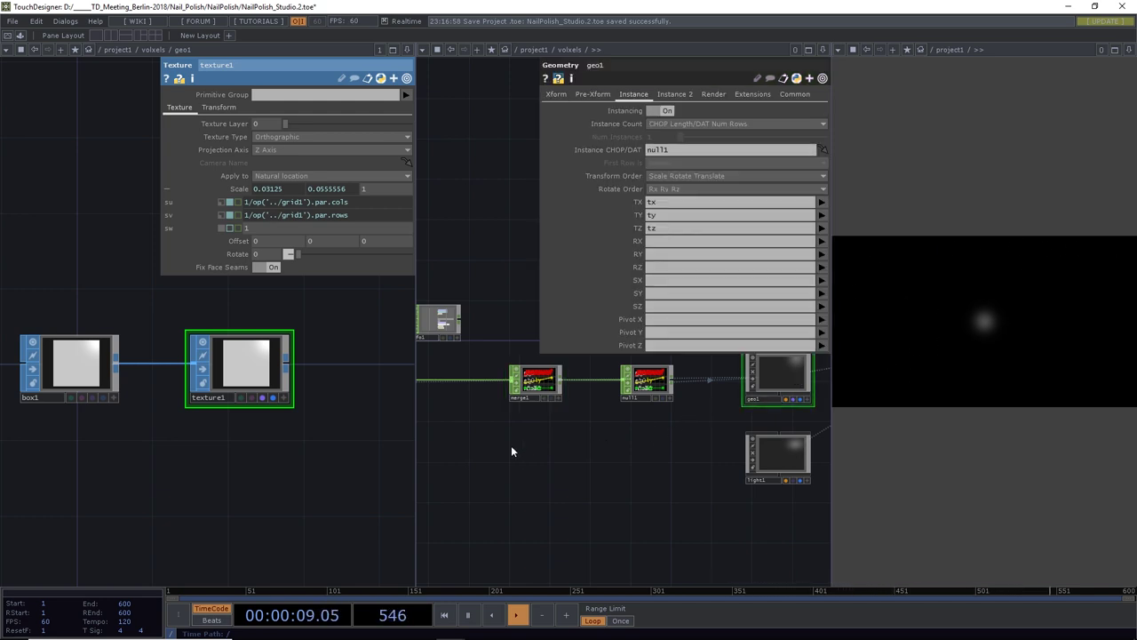
{"action": "left_click_drag", "start_coordinate": [511, 445], "coordinate": [533, 455]}
{"action": "left_click", "coordinate": [821, 49]}
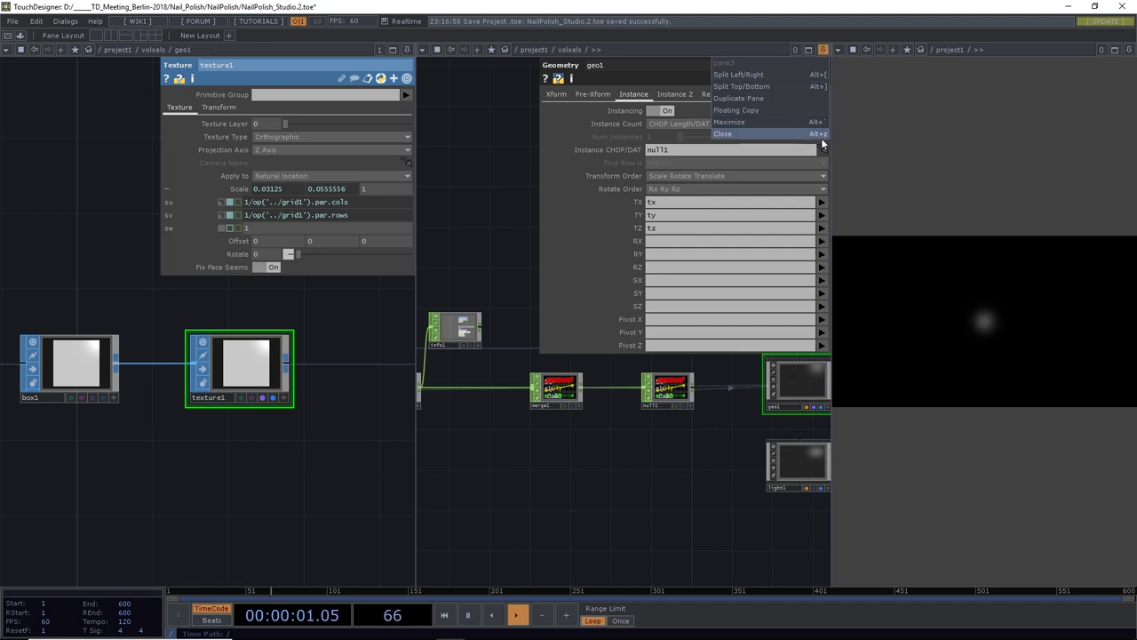
{"action": "left_click", "coordinate": [810, 129]}
{"action": "left_click_drag", "start_coordinate": [399, 365], "coordinate": [593, 343]}
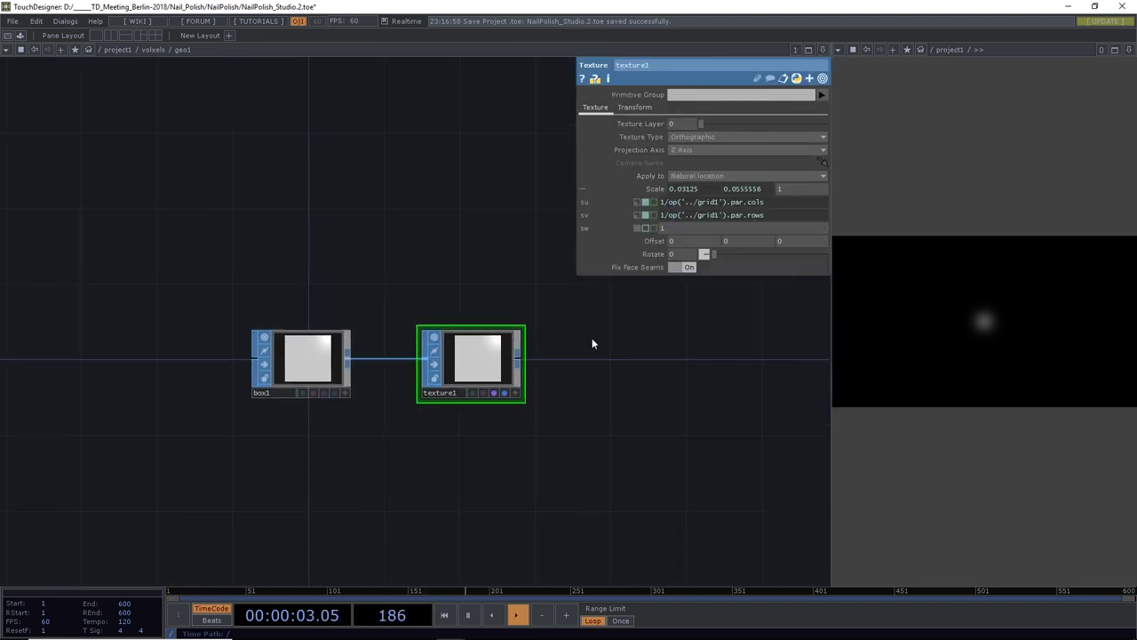
Back in voxels, move info1 above sopto1 and add a Select CHOP, select1, off sopto1
{"action": "left_click", "coordinate": [150, 49]}
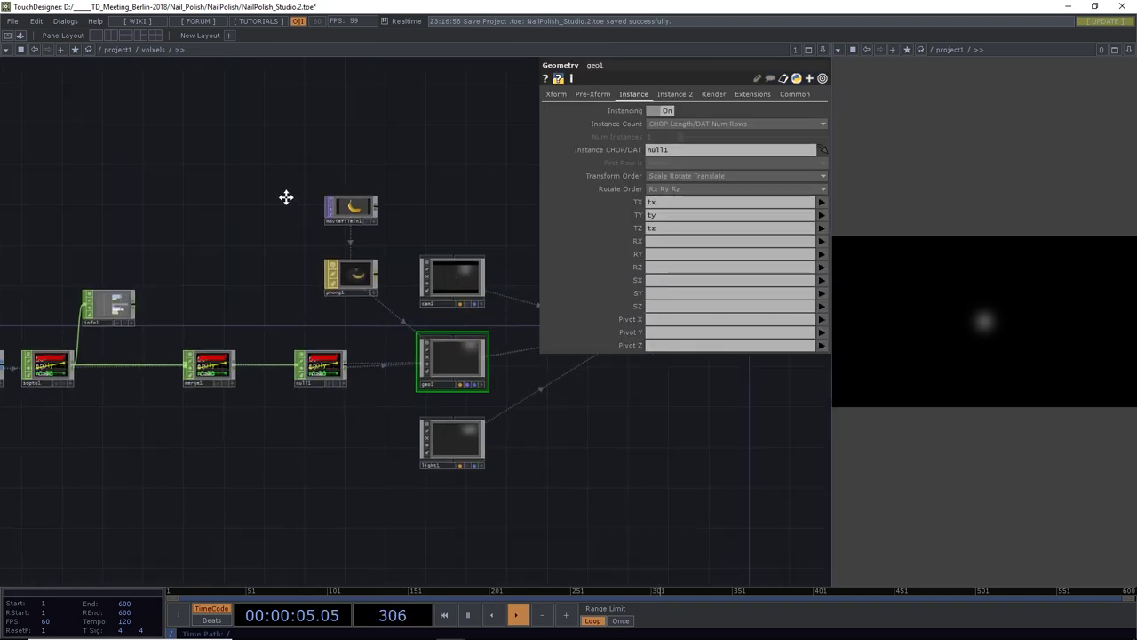
{"action": "scroll", "coordinate": [173, 281], "scroll_direction": "up", "scroll_amount": 5}
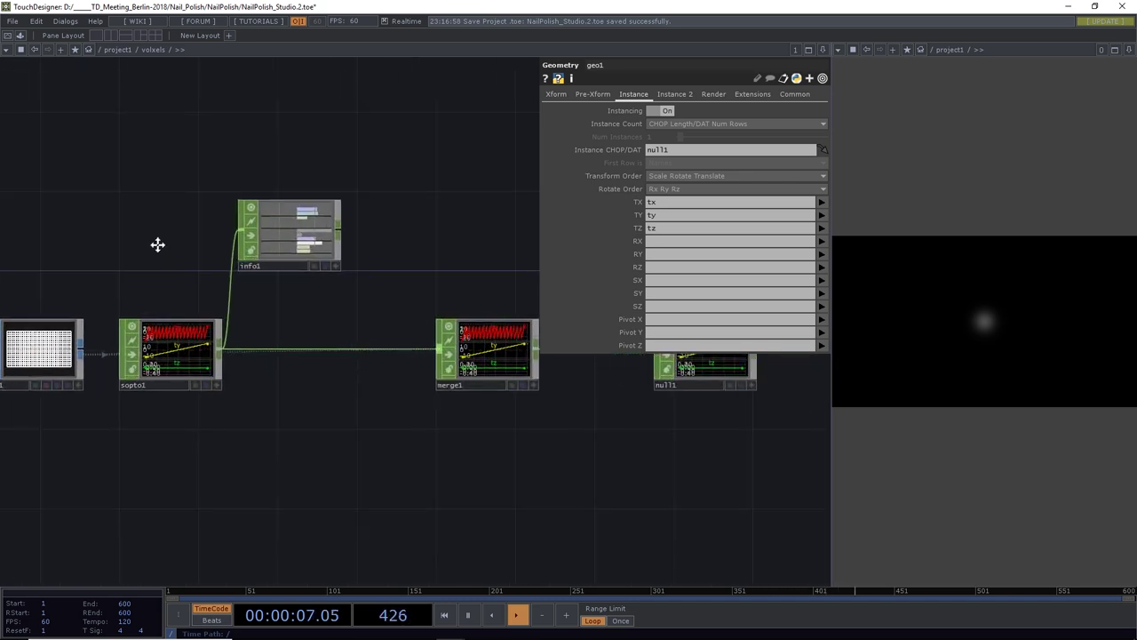
{"action": "left_click_drag", "start_coordinate": [284, 271], "coordinate": [304, 311]}
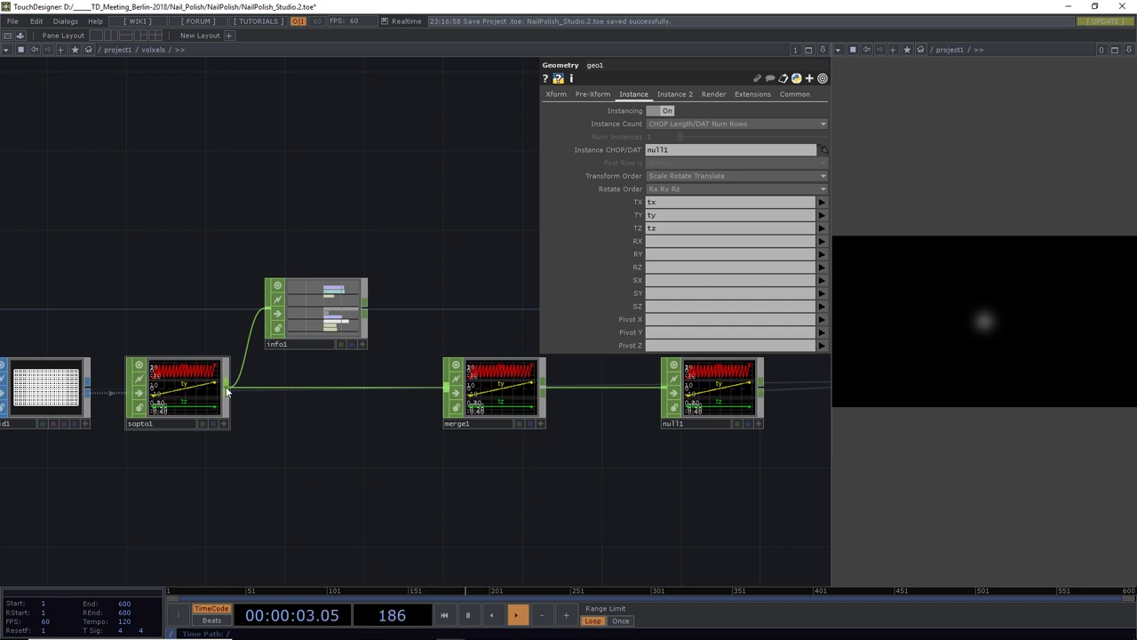
{"action": "left_click", "coordinate": [227, 391]}
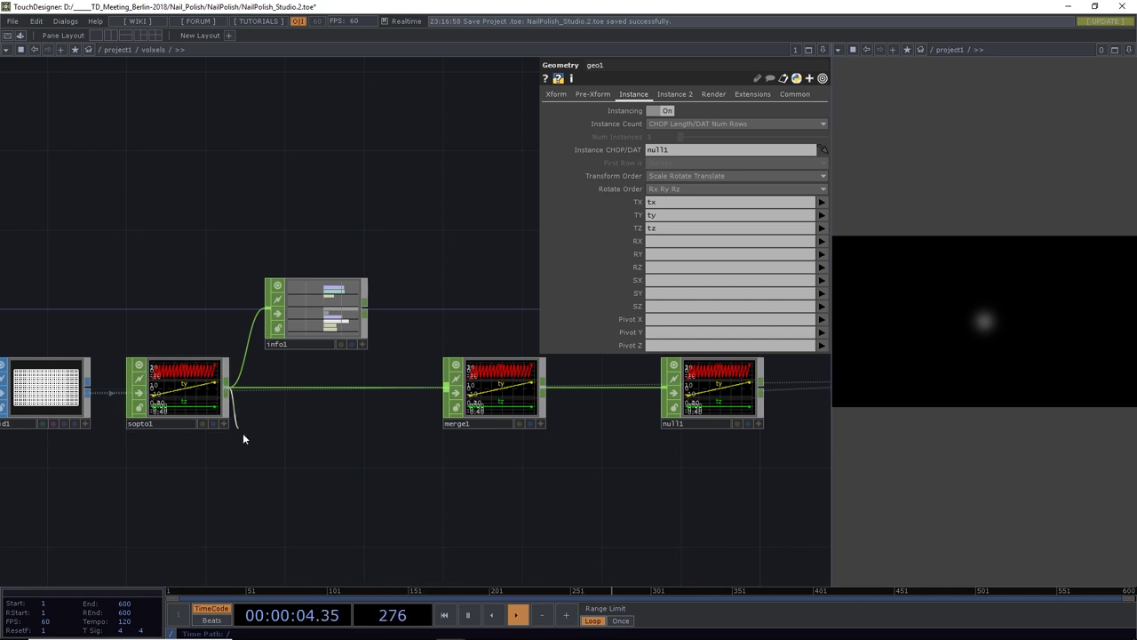
{"action": "left_click", "coordinate": [269, 521]}
{"action": "type", "text": "se"}
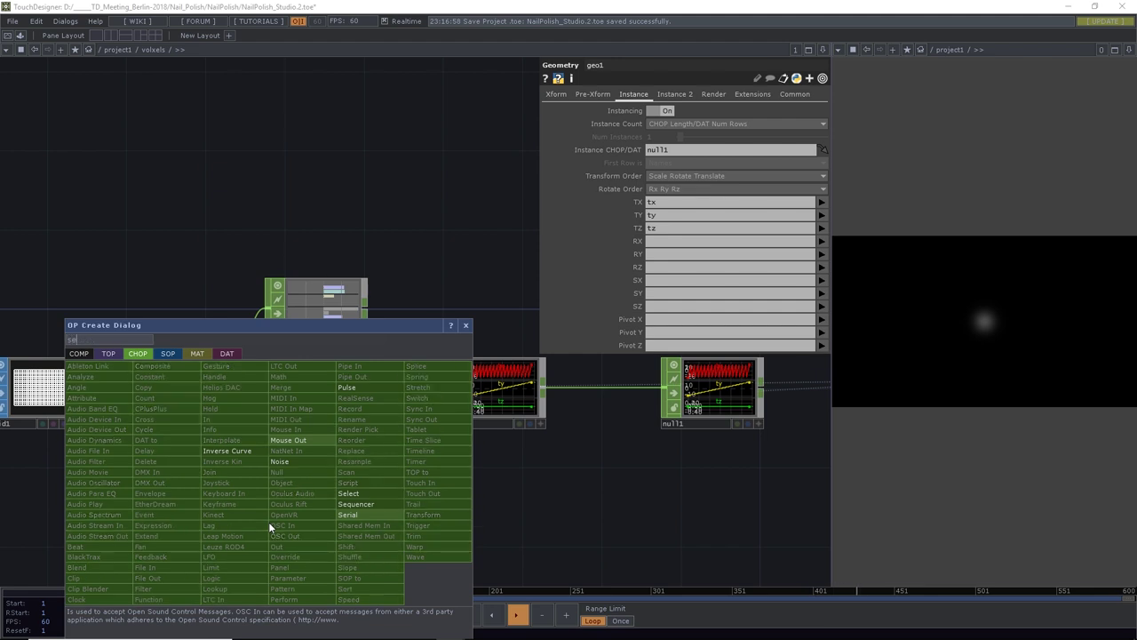
{"action": "left_click", "coordinate": [352, 495]}
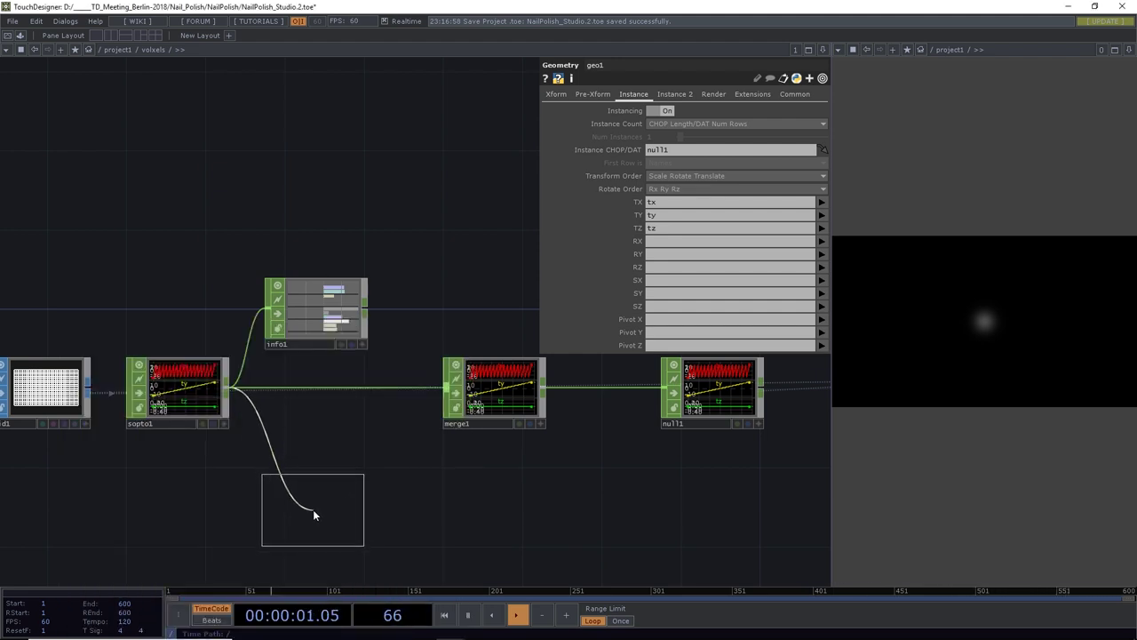
{"action": "left_click", "coordinate": [314, 518]}
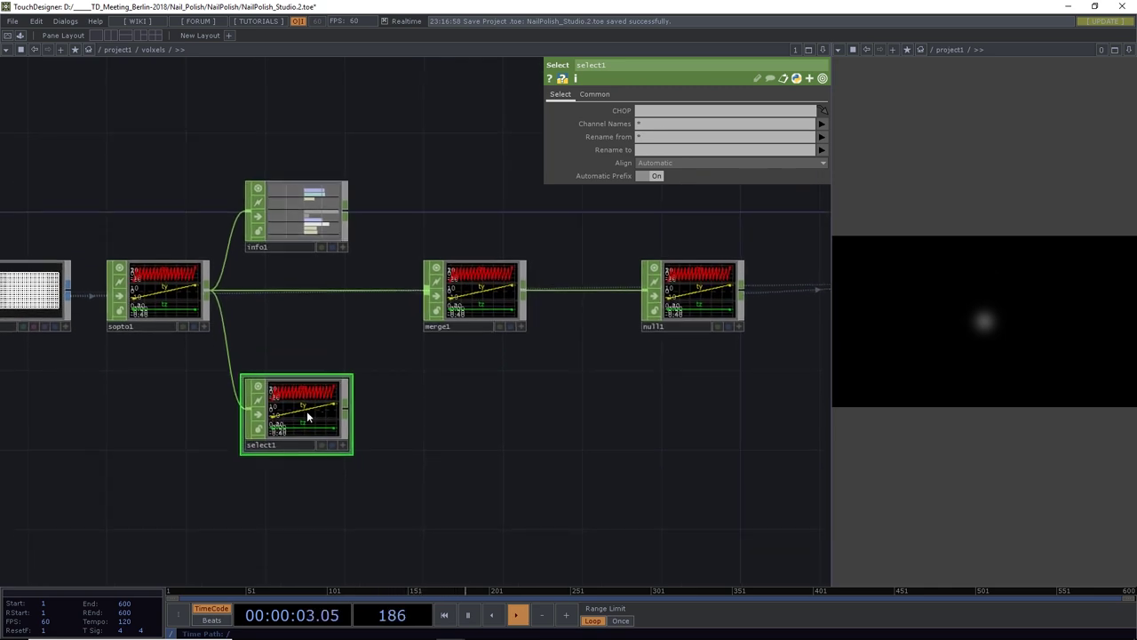
Set select1 to keep only the tx channel and rename it u
{"action": "left_click", "coordinate": [822, 127]}
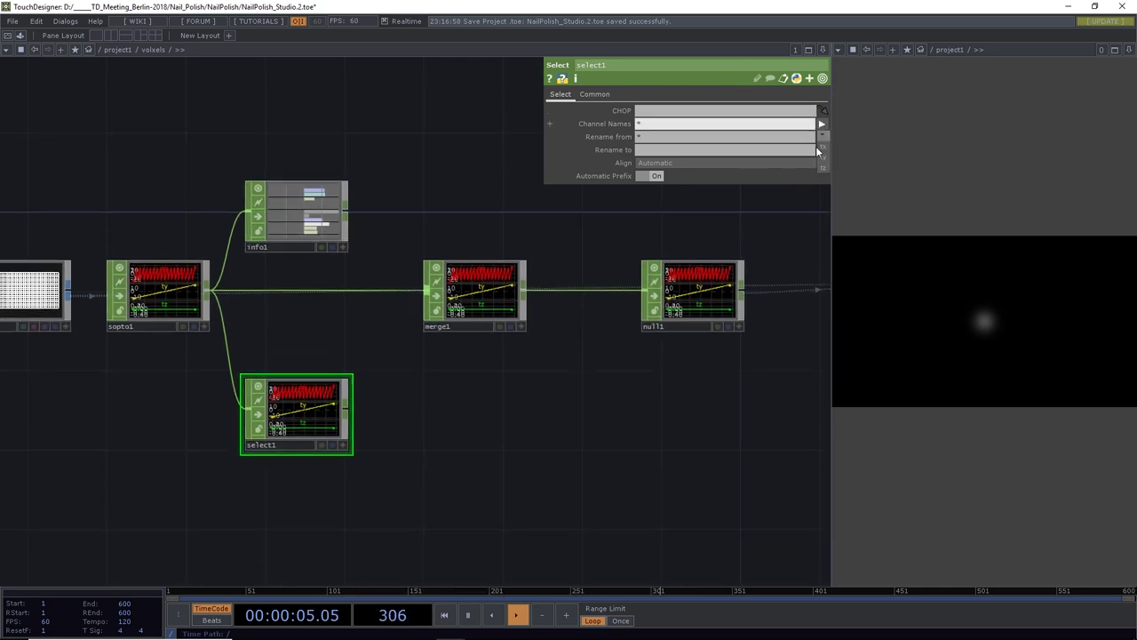
{"action": "left_click", "coordinate": [823, 146]}
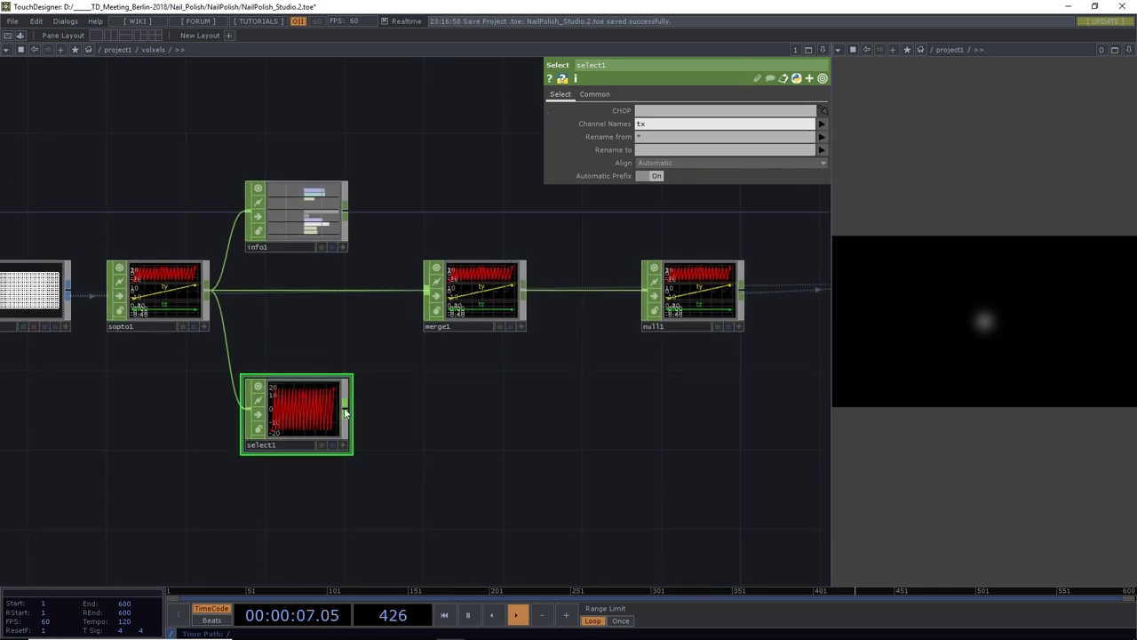
{"action": "left_click", "coordinate": [644, 150]}
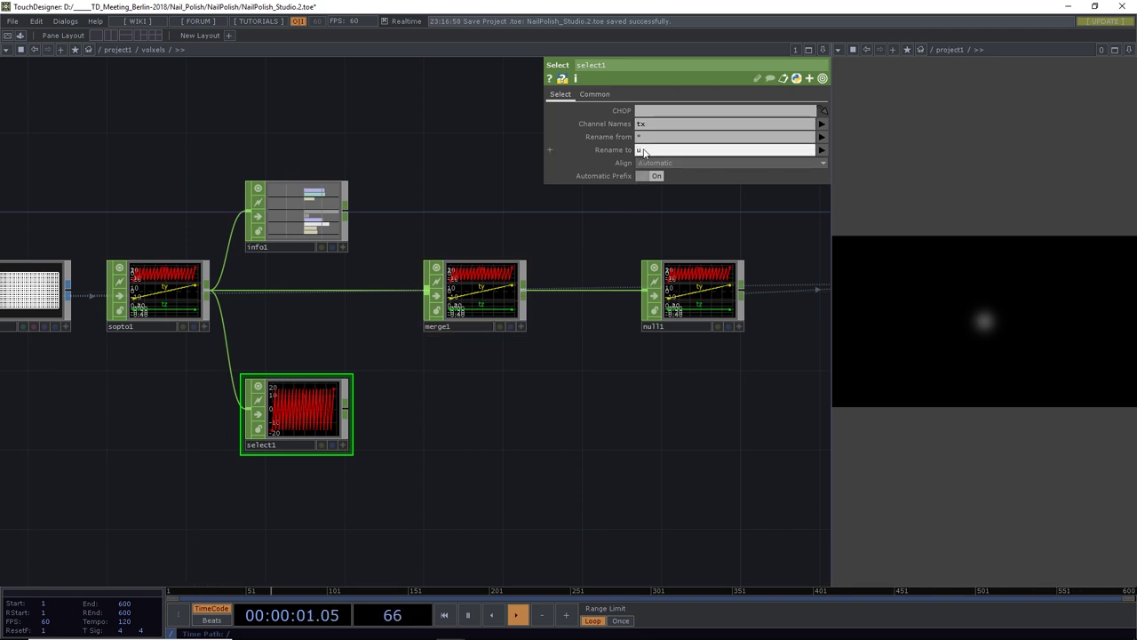
{"action": "scroll", "coordinate": [310, 401], "scroll_direction": "up", "scroll_amount": 6}
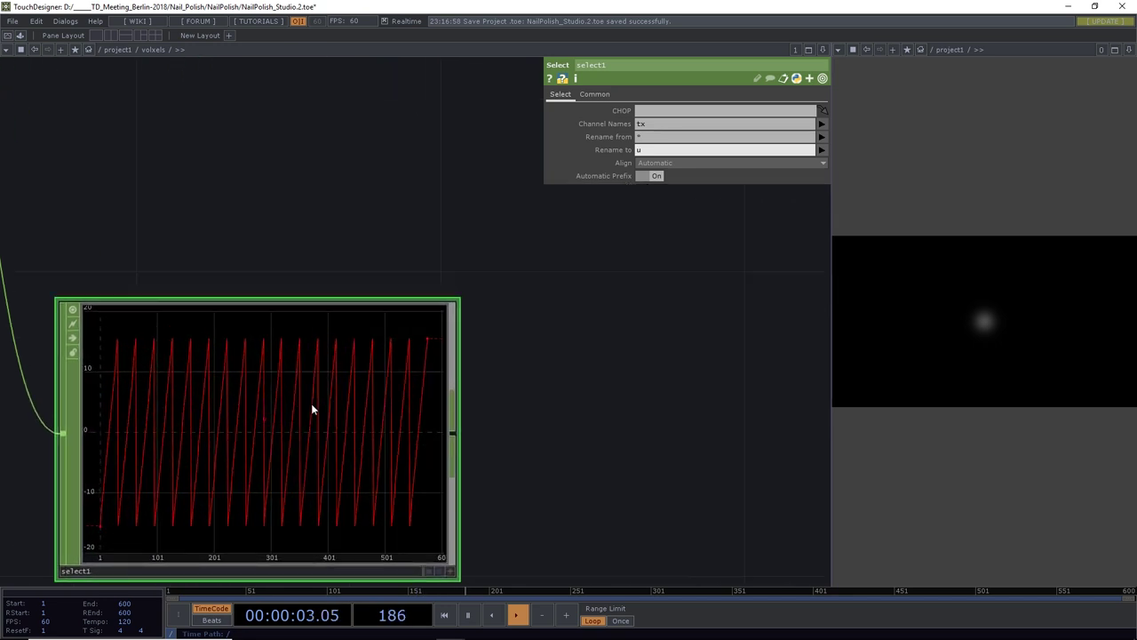
{"action": "left_click_drag", "start_coordinate": [579, 427], "coordinate": [640, 399]}
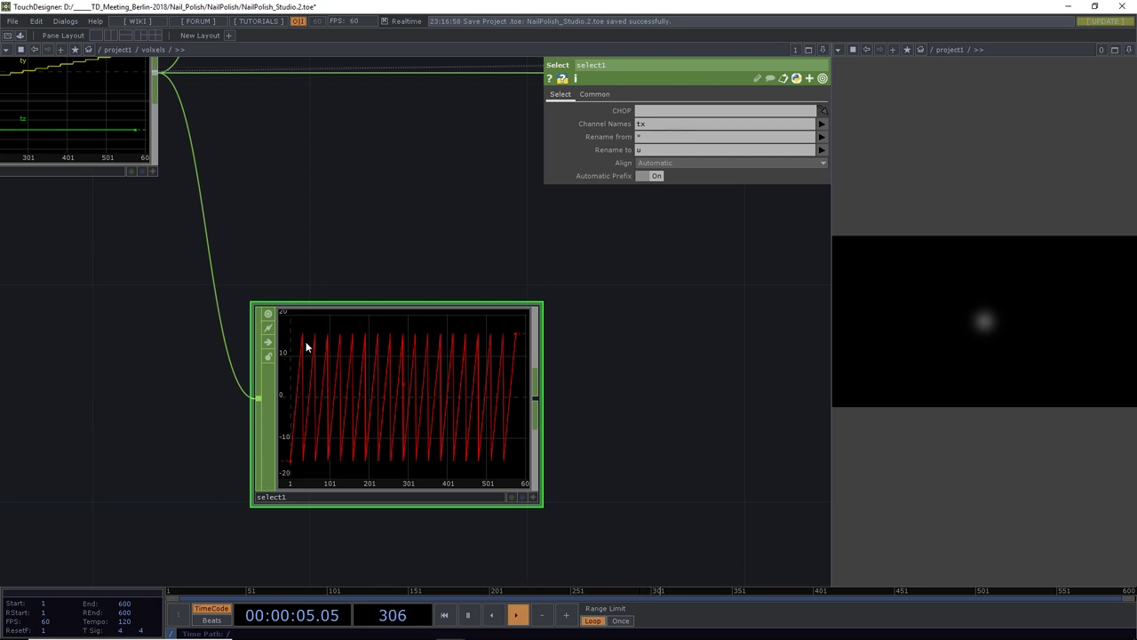
{"action": "scroll", "coordinate": [306, 343], "scroll_direction": "down", "scroll_amount": 3}
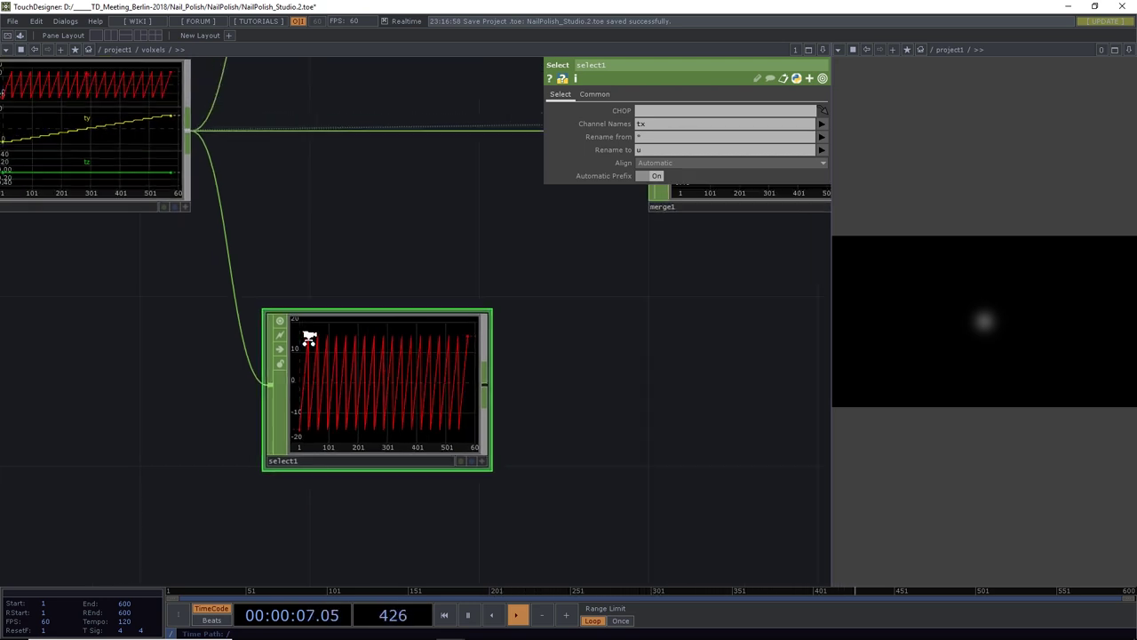
{"action": "left_click_drag", "start_coordinate": [335, 290], "coordinate": [592, 368]}
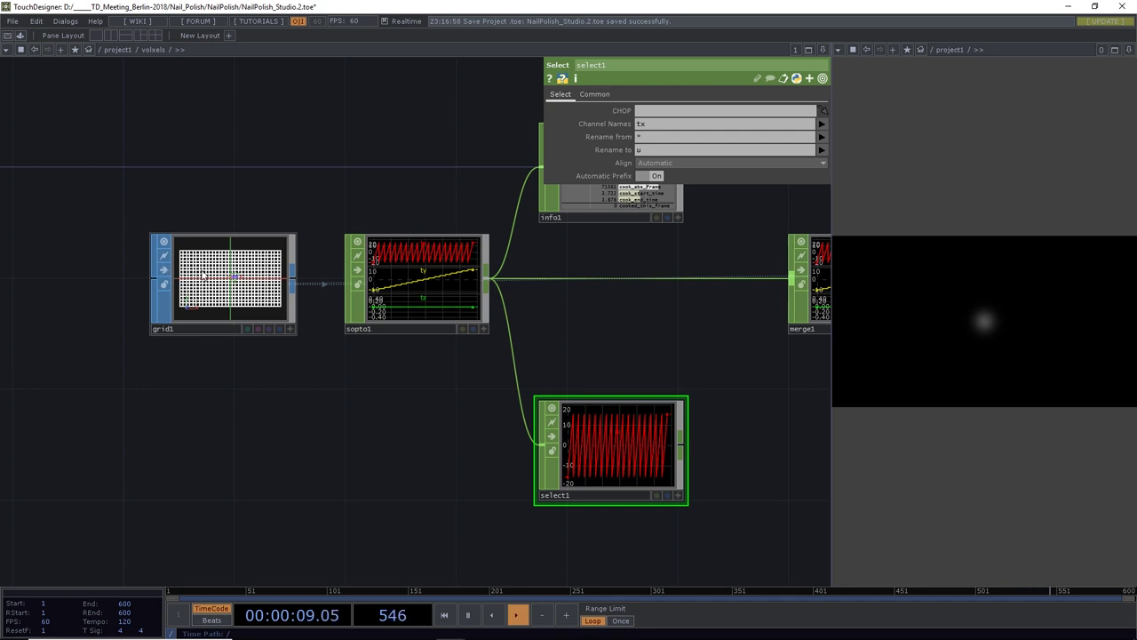
Show grid1's parameters, then pull a new wire from select1's output
{"action": "left_click", "coordinate": [247, 293]}
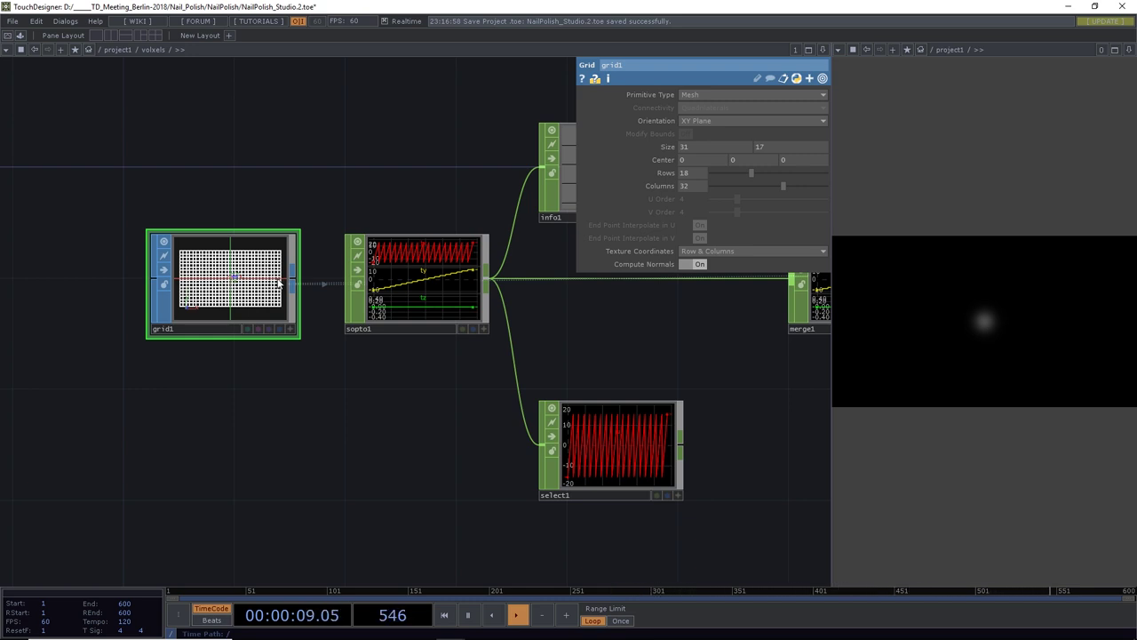
{"action": "left_click_drag", "start_coordinate": [537, 354], "coordinate": [312, 331]}
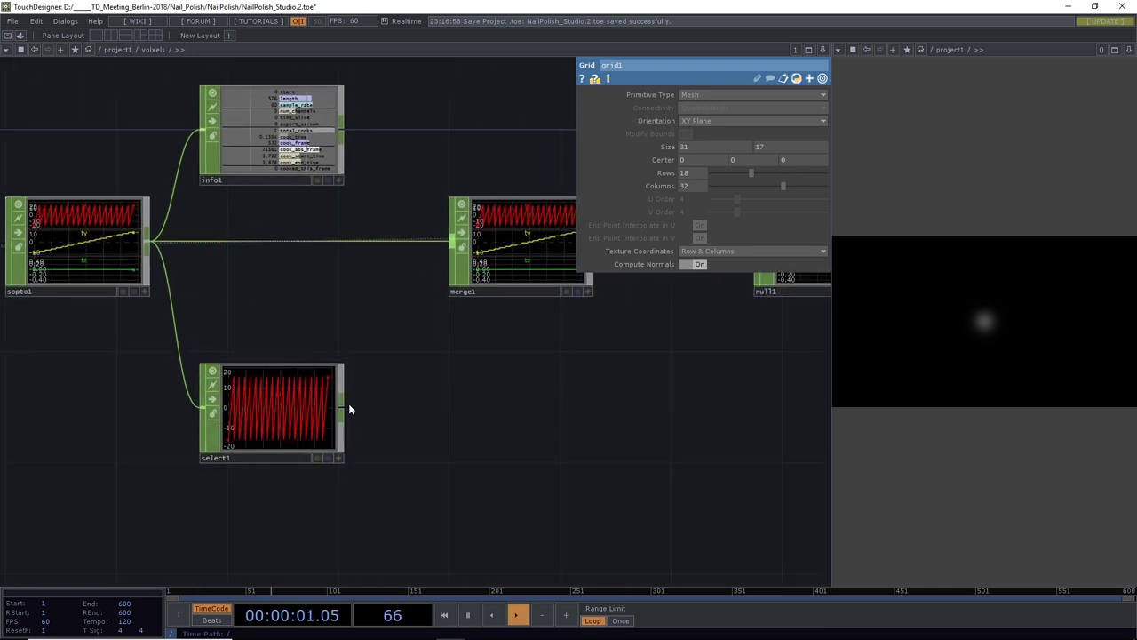
{"action": "left_click_drag", "start_coordinate": [343, 408], "coordinate": [446, 411]}
Add math1 after select1, remapping its From Range -15.5–15.5 to a 0–1 To Range
{"action": "type", "text": "math"}
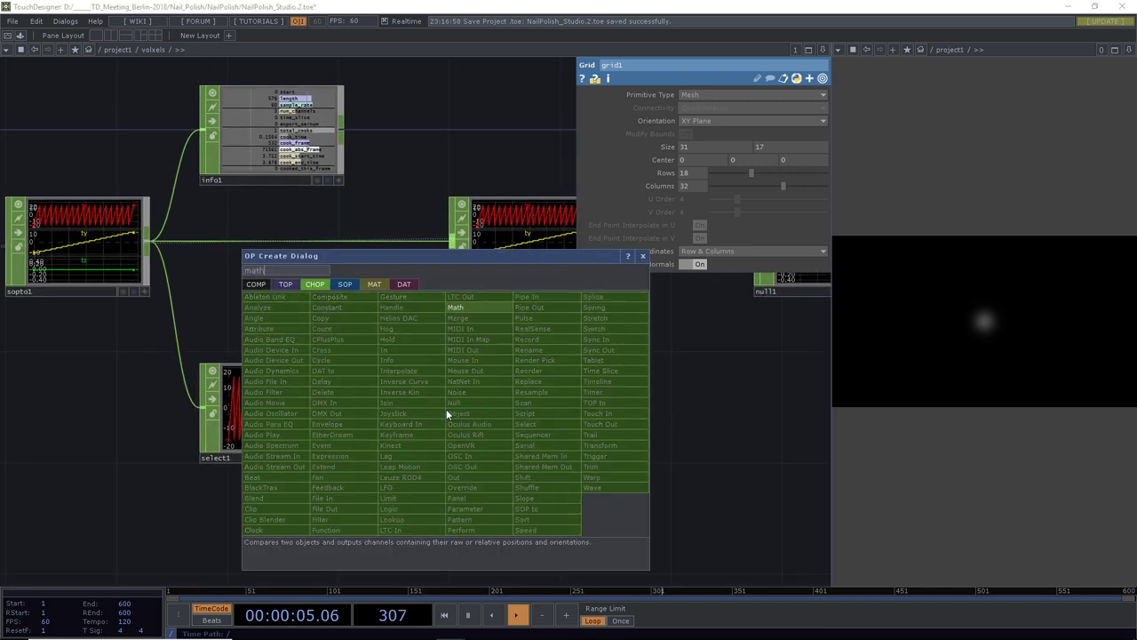
{"action": "left_click", "coordinate": [468, 309]}
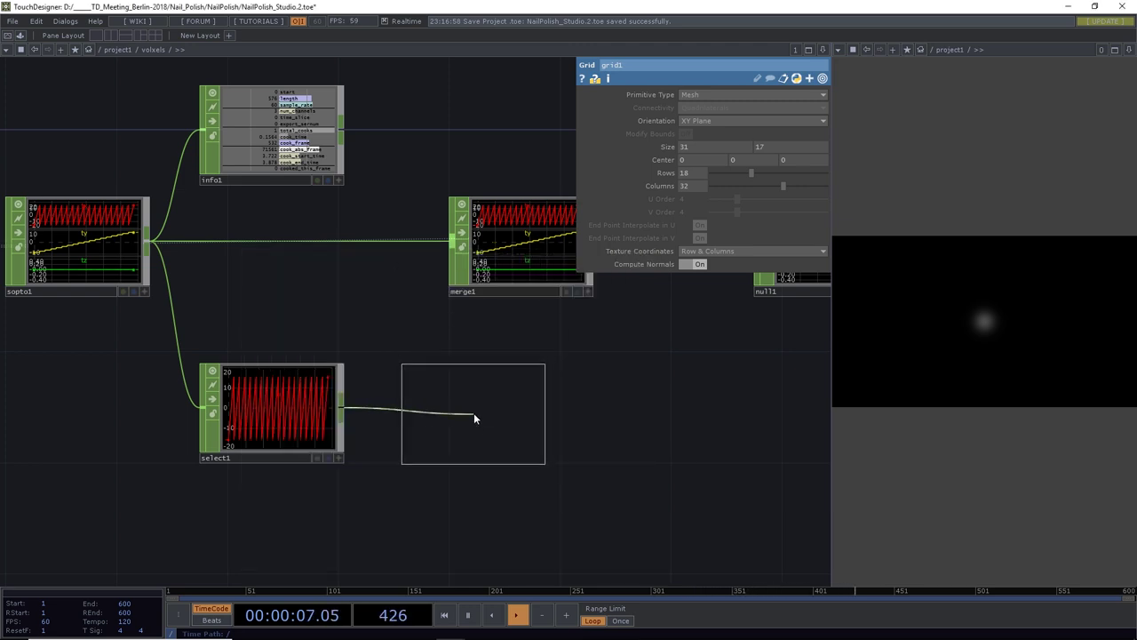
{"action": "left_click", "coordinate": [474, 413]}
{"action": "left_click", "coordinate": [650, 94]}
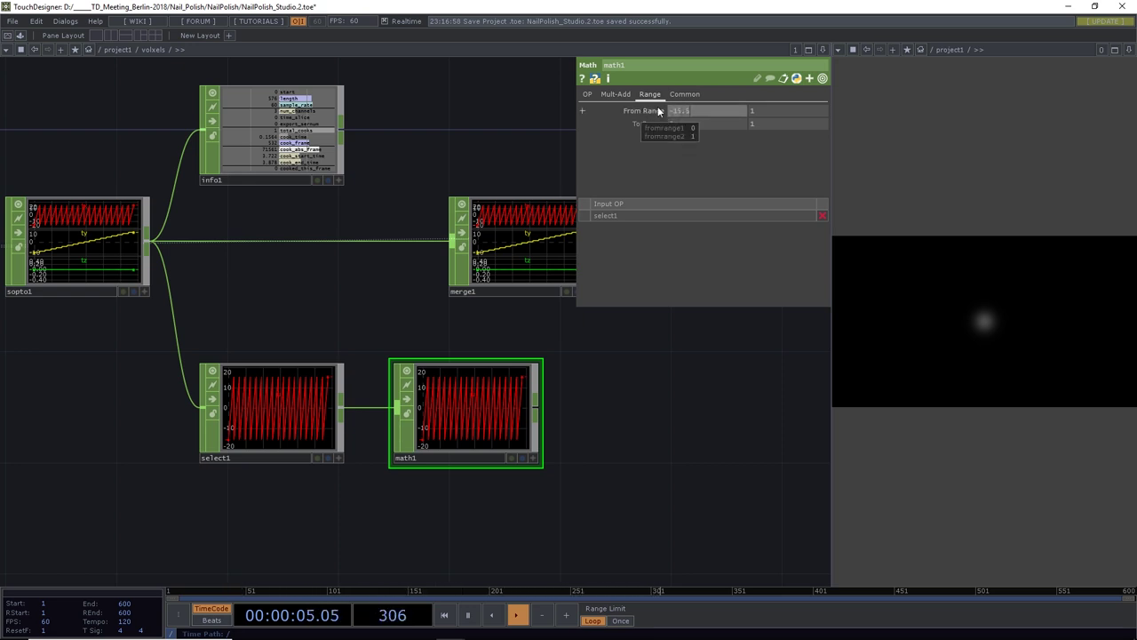
{"action": "left_click", "coordinate": [766, 112]}
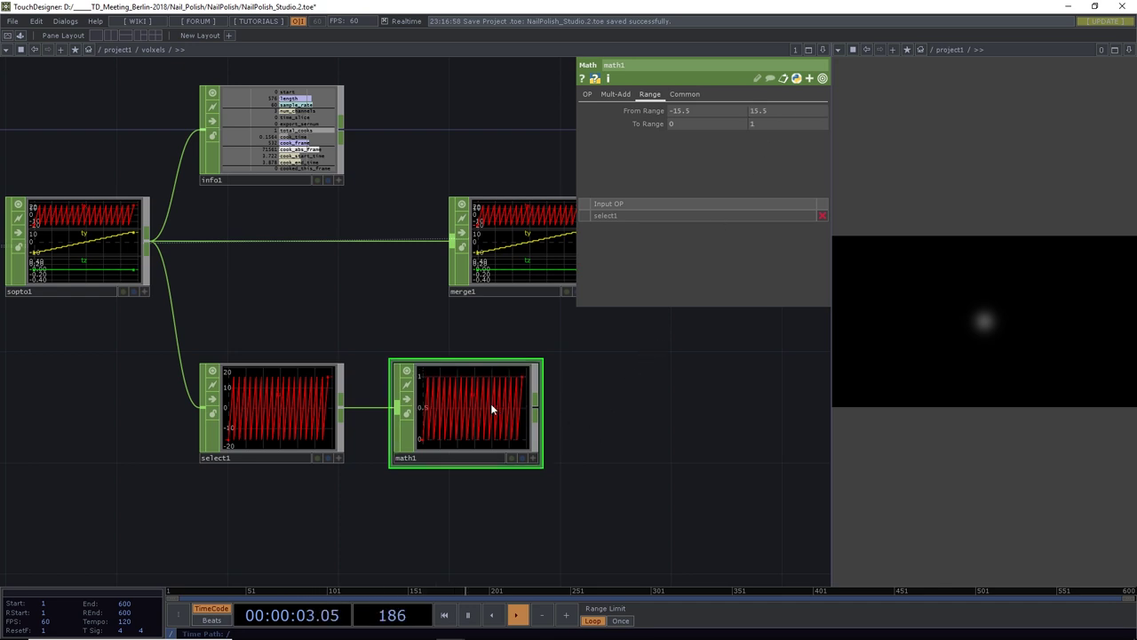
{"action": "left_click_drag", "start_coordinate": [652, 449], "coordinate": [503, 468]}
{"action": "scroll", "coordinate": [387, 441], "scroll_direction": "down", "scroll_amount": 1}
{"action": "scroll", "coordinate": [388, 442], "scroll_direction": "down", "scroll_amount": 2}
{"action": "scroll", "coordinate": [357, 447], "scroll_direction": "down", "scroll_amount": 2}
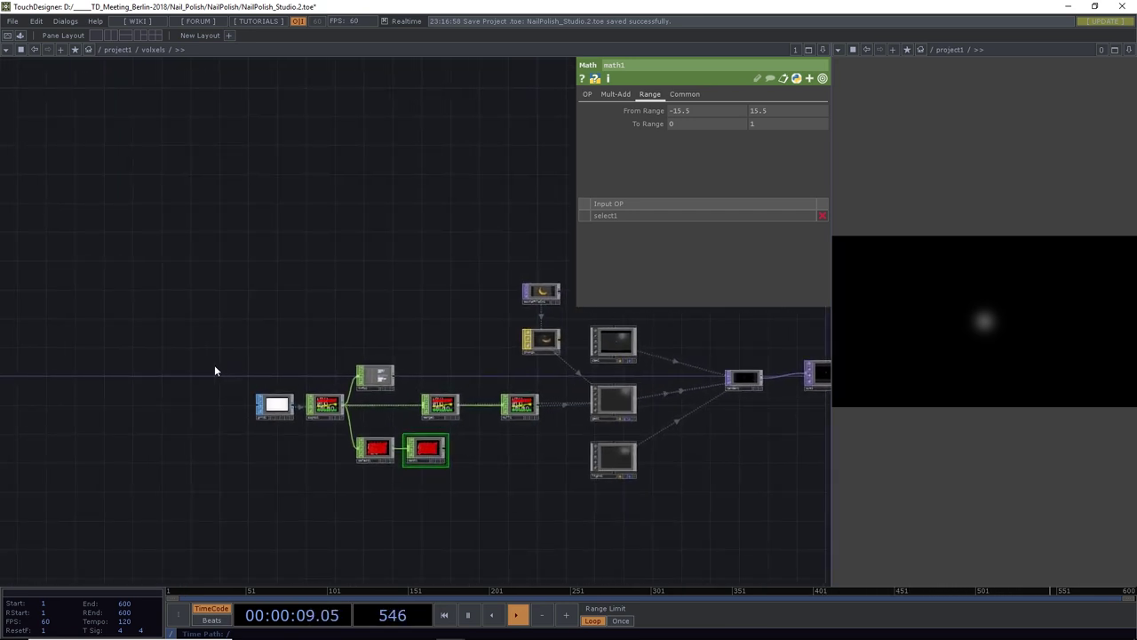
Move the left-hand nodes, including grid1, sopto1 and info1, further left to spread the layout
{"action": "right_click_drag", "start_coordinate": [218, 361], "coordinate": [406, 470]}
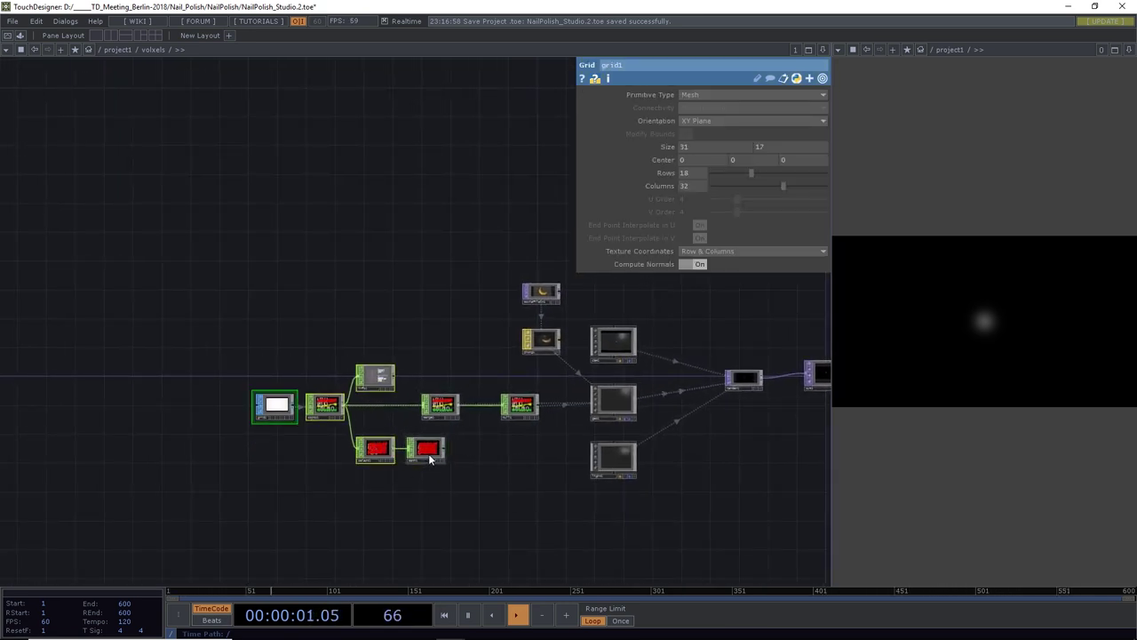
{"action": "mouse_move", "coordinate": [432, 453]}
{"action": "left_mouse_down"}
{"action": "mouse_move", "coordinate": [320, 452]}
{"action": "mouse_move", "coordinate": [414, 413]}
{"action": "left_mouse_up"}
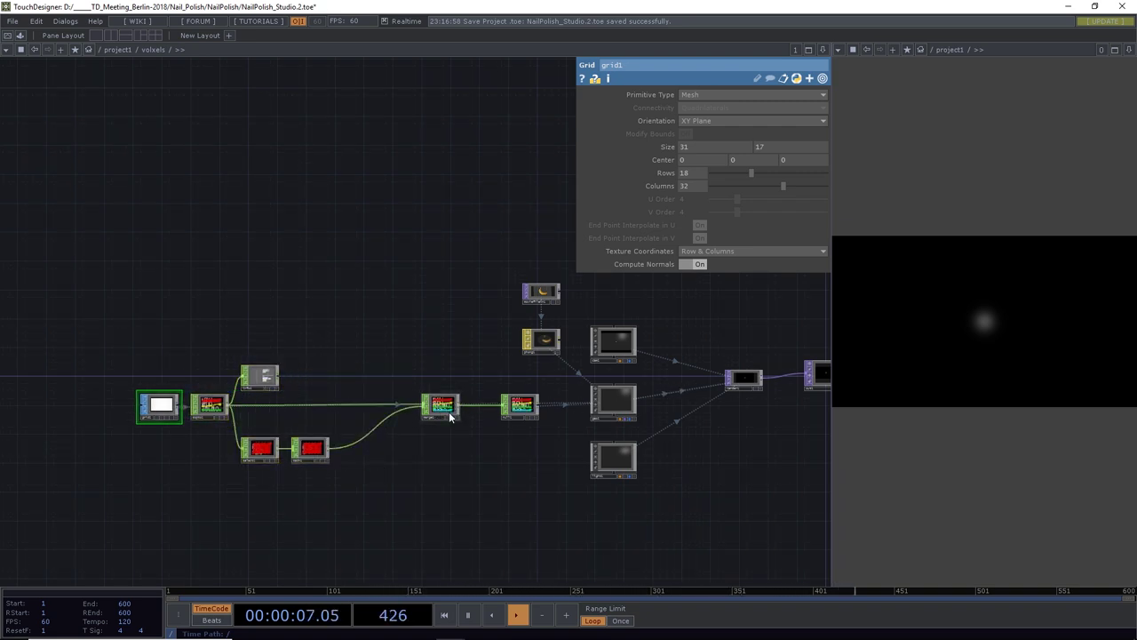
{"action": "left_click_drag", "start_coordinate": [401, 467], "coordinate": [498, 409]}
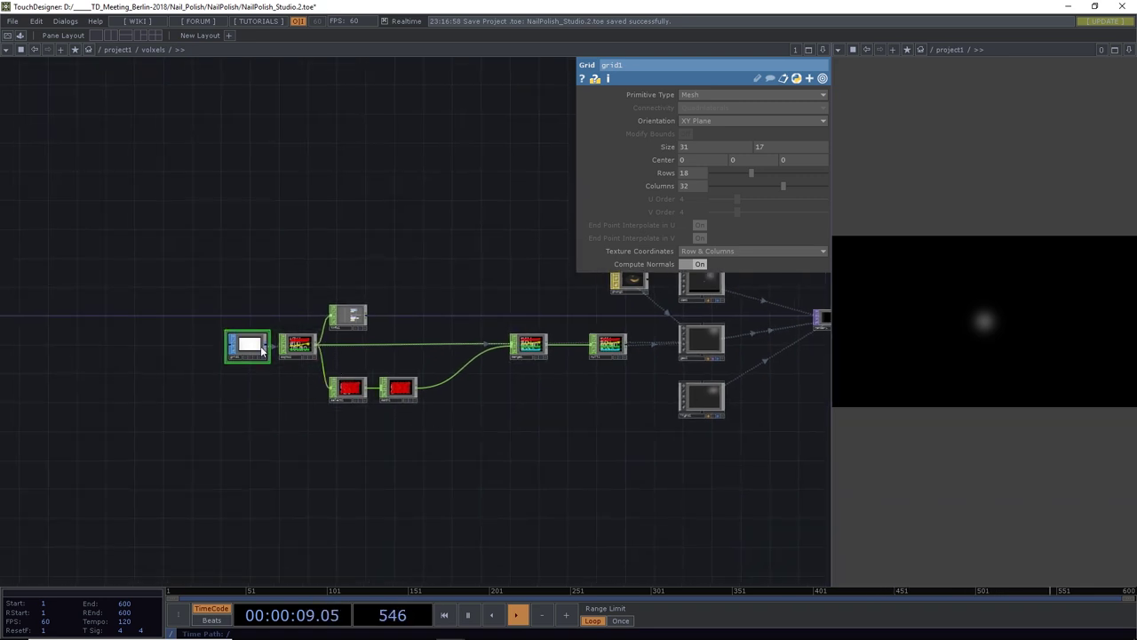
{"action": "right_click_drag", "start_coordinate": [192, 308], "coordinate": [341, 356]}
{"action": "left_click_drag", "start_coordinate": [299, 347], "coordinate": [255, 347]}
Select both select1 and math1 together
{"action": "scroll", "coordinate": [367, 411], "scroll_direction": "up", "scroll_amount": 3}
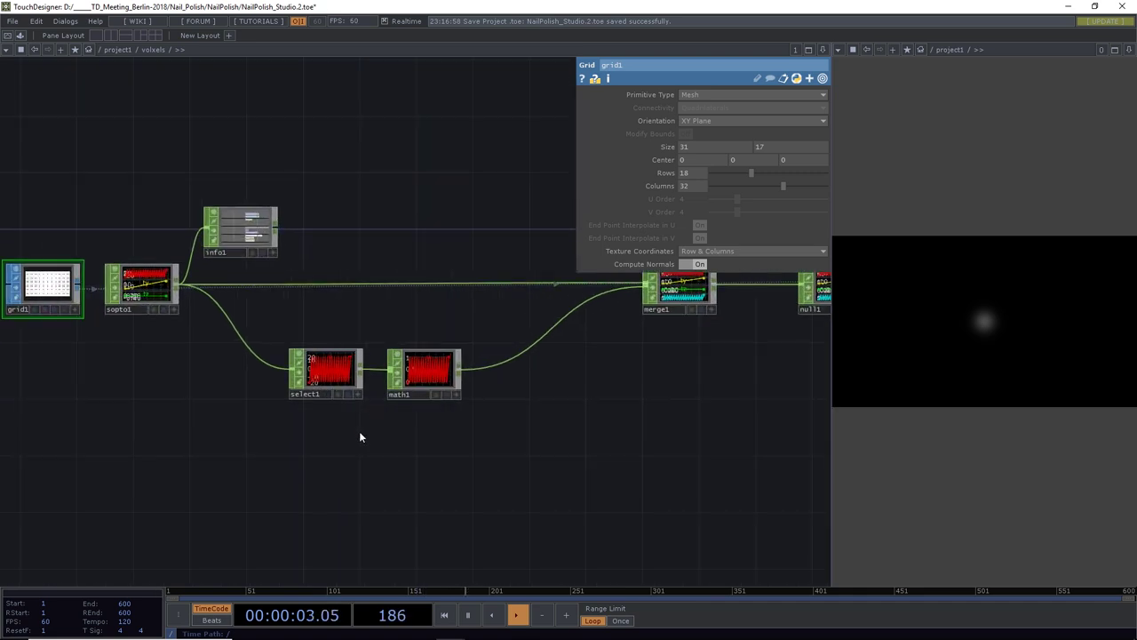
{"action": "left_click_drag", "start_coordinate": [358, 436], "coordinate": [360, 410]}
{"action": "right_click_drag", "start_coordinate": [360, 409], "coordinate": [520, 332]}
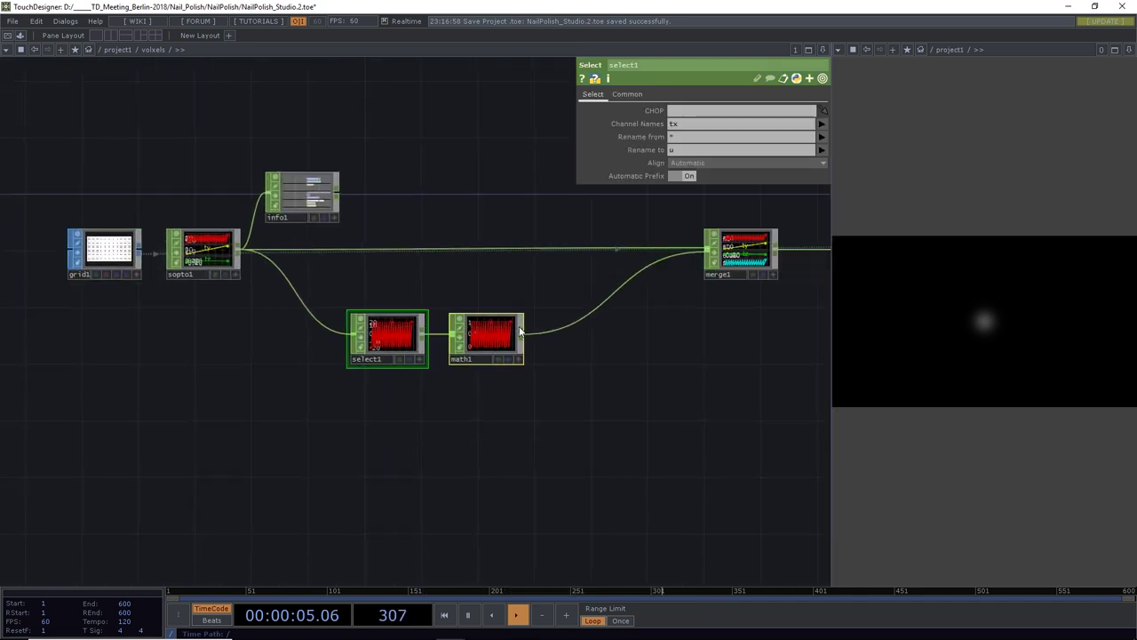
Duplicate select1 and math1, making select2 keep only the ty channel, renamed v
{"action": "key", "text": "ctrl+c"}
{"action": "key", "text": "ctrl+v"}
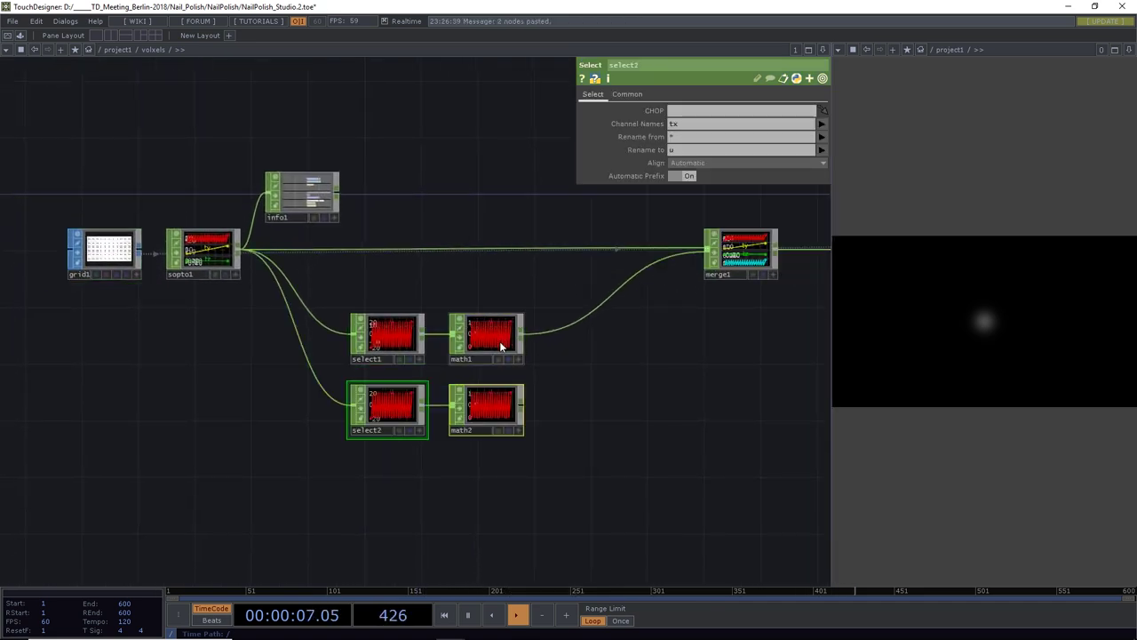
{"action": "left_click", "coordinate": [394, 430]}
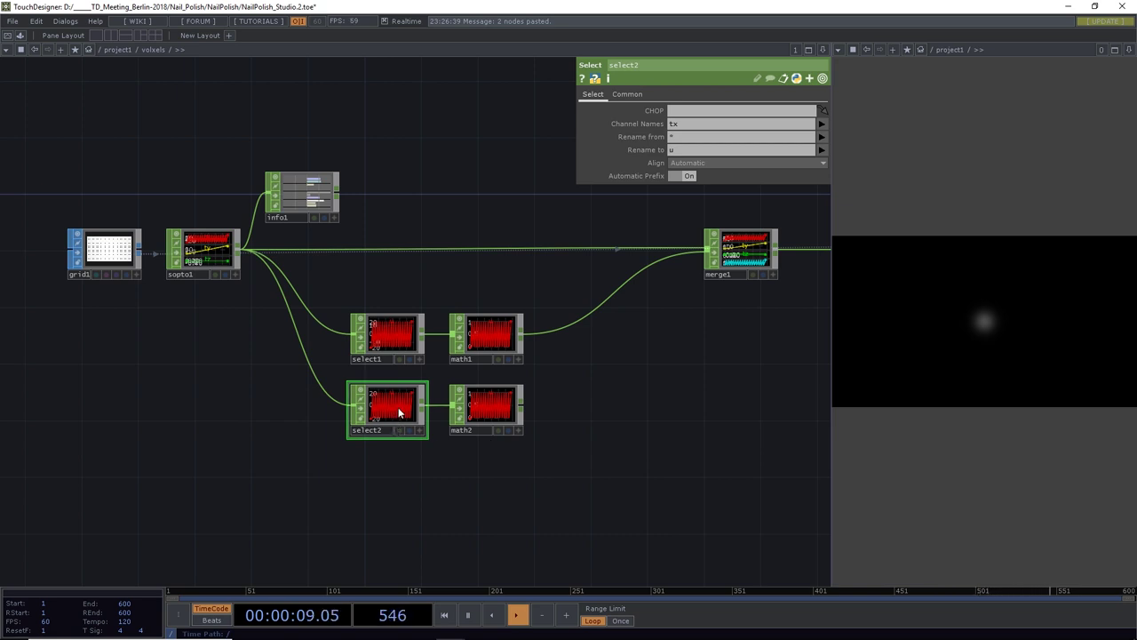
{"action": "left_click", "coordinate": [822, 124]}
{"action": "left_click", "coordinate": [822, 161]}
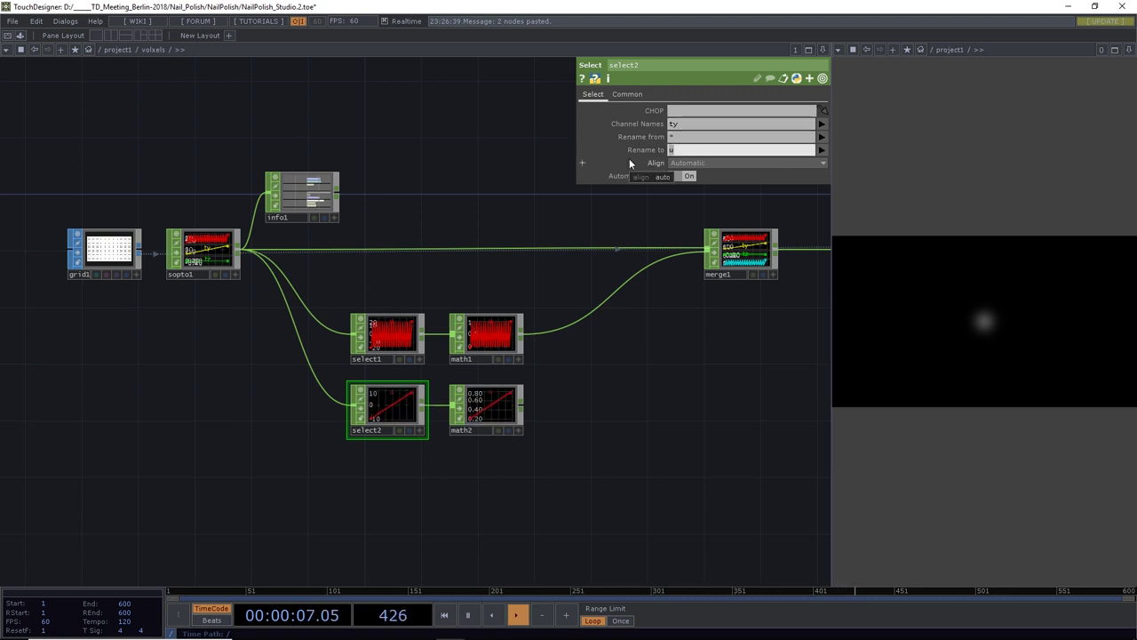
{"action": "type", "text": "v"}
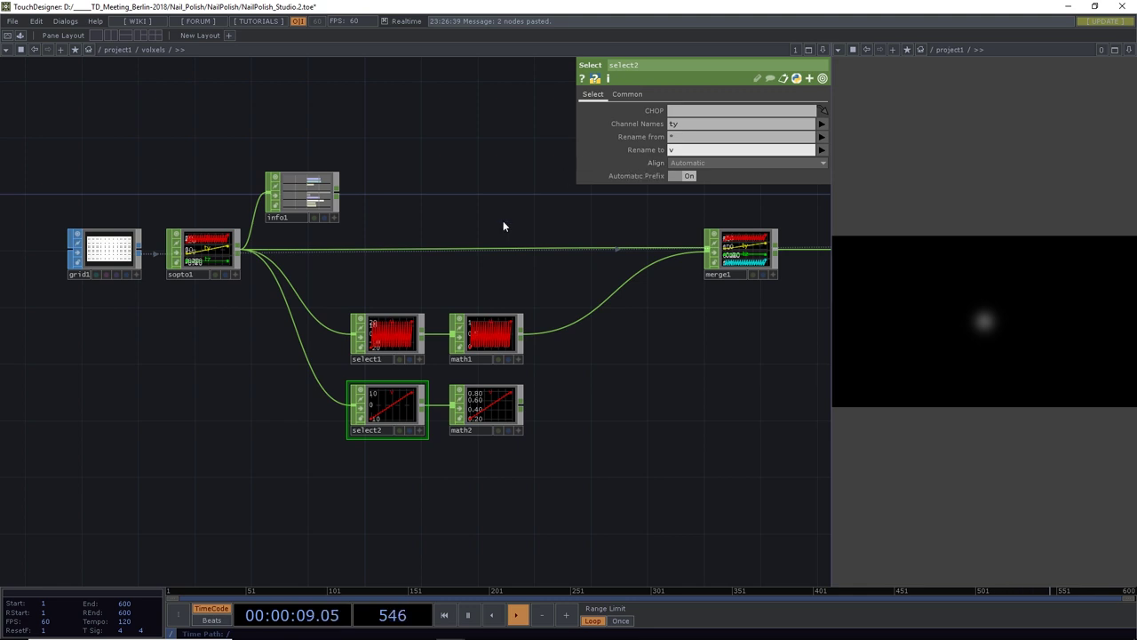
Review grid1's parameters, then return to the select and math branches
{"action": "scroll", "coordinate": [404, 396], "scroll_direction": "up", "scroll_amount": 5}
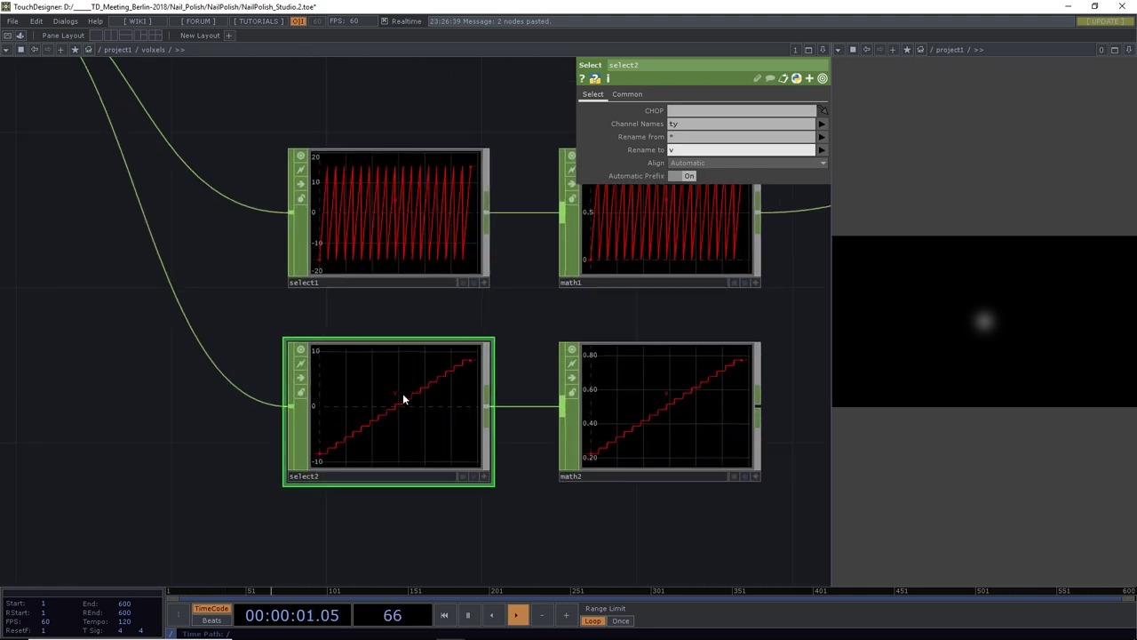
{"action": "scroll", "coordinate": [402, 397], "scroll_direction": "down", "scroll_amount": 3}
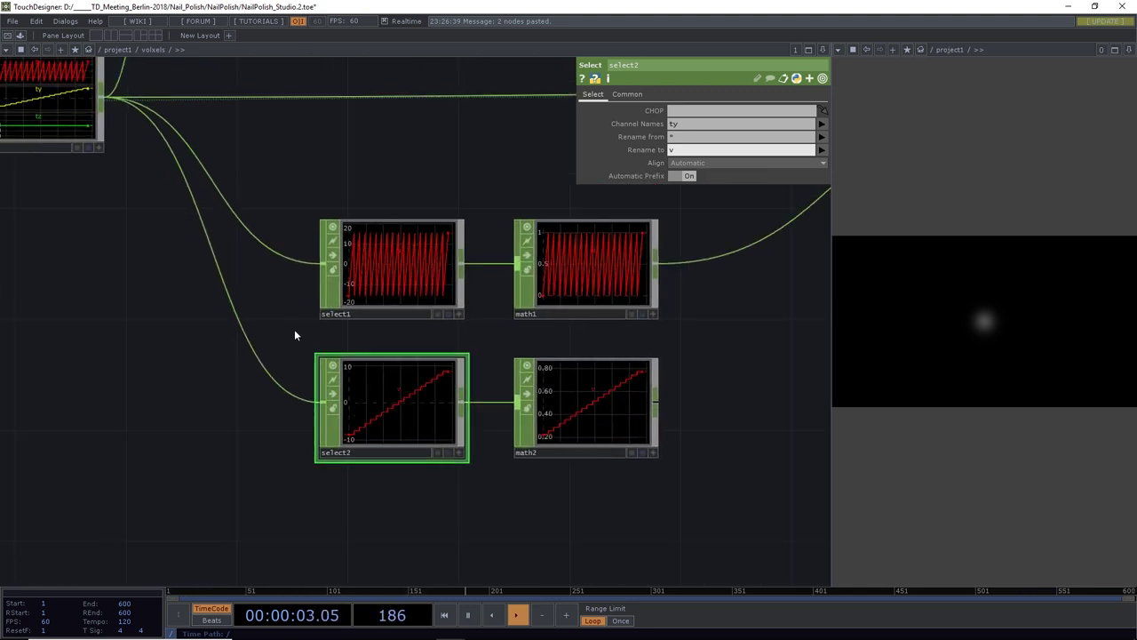
{"action": "left_click_drag", "start_coordinate": [109, 263], "coordinate": [302, 326]}
{"action": "left_click", "coordinate": [103, 166]}
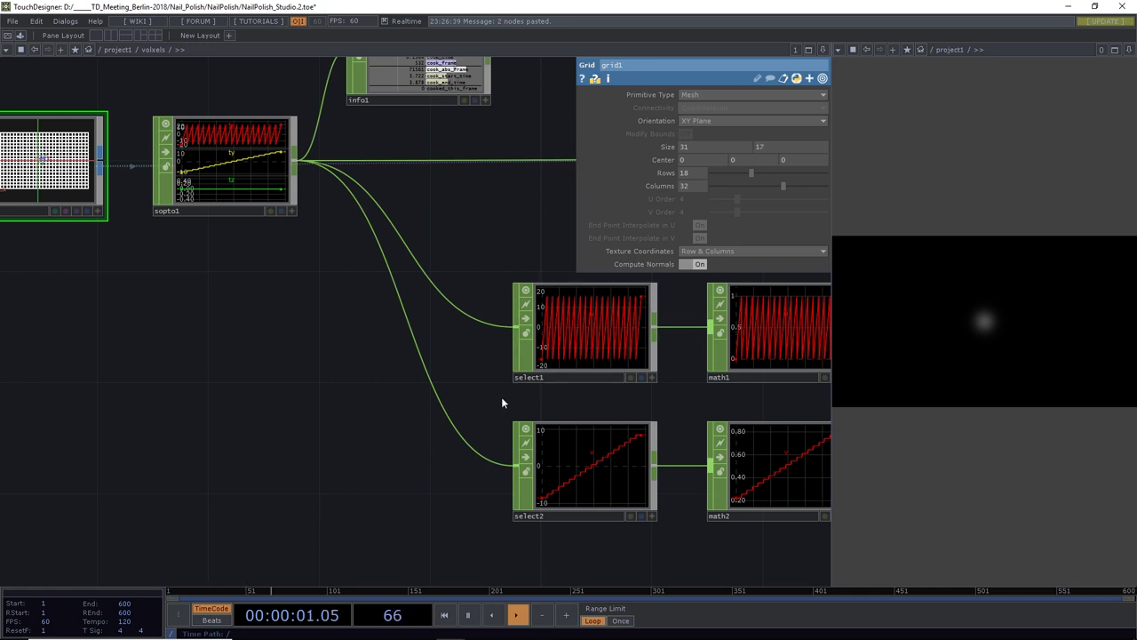
{"action": "left_click_drag", "start_coordinate": [356, 383], "coordinate": [98, 356]}
Set math2's From Range to -8.5 and 8.5, remapping into 0–1
{"action": "left_click", "coordinate": [521, 450]}
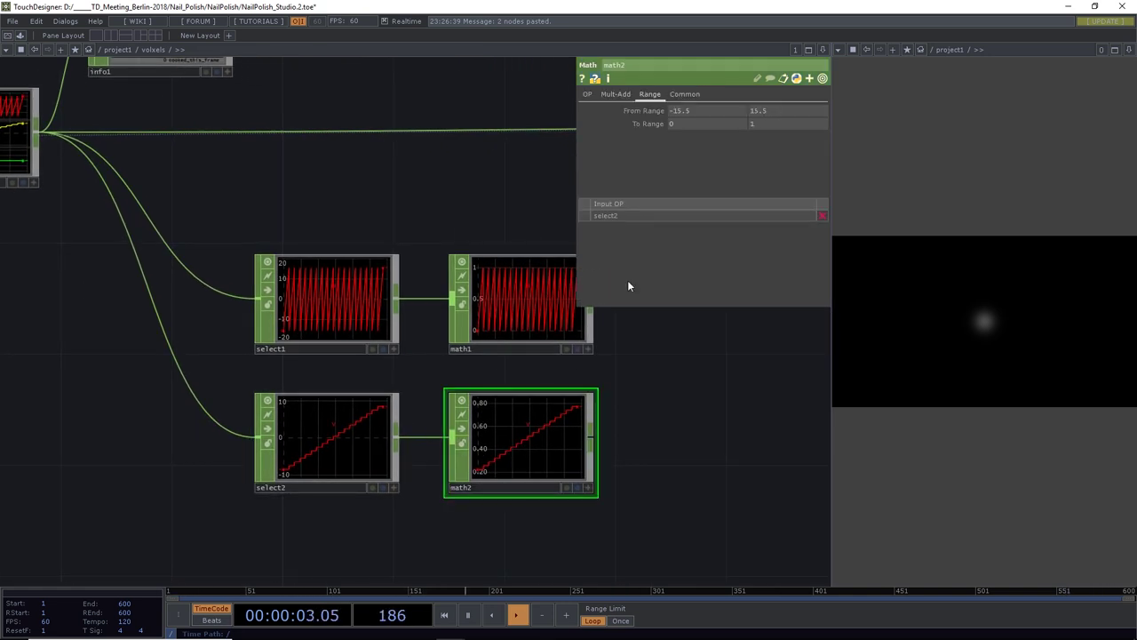
{"action": "left_click", "coordinate": [673, 111]}
{"action": "type", "text": "-8.5"}
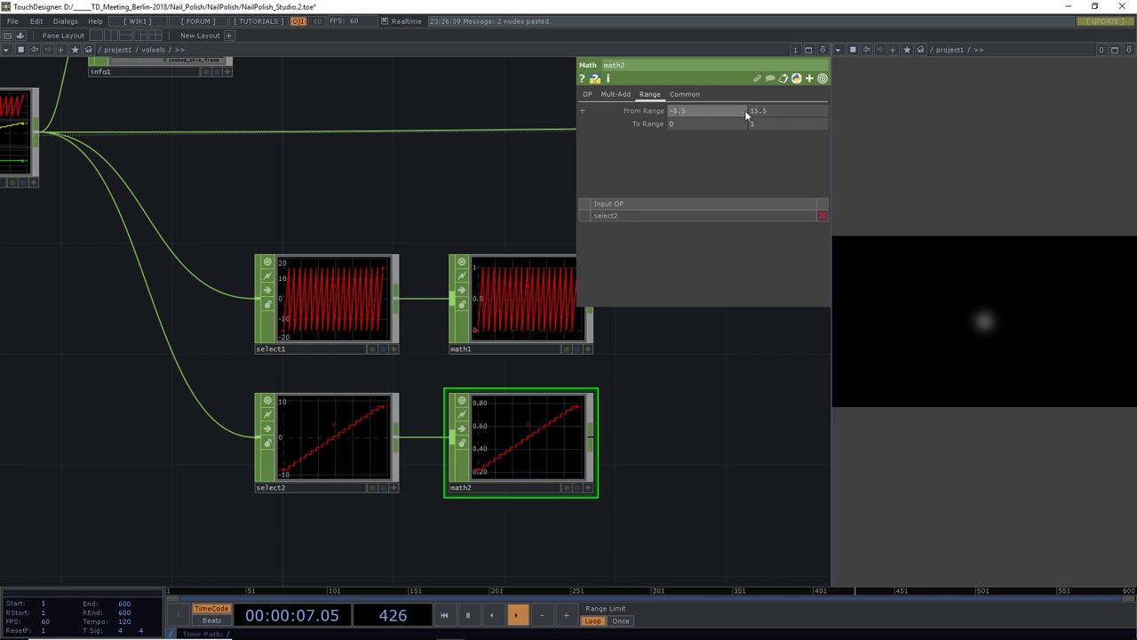
{"action": "key", "text": "Return"}
{"action": "type", "text": "8.5"}
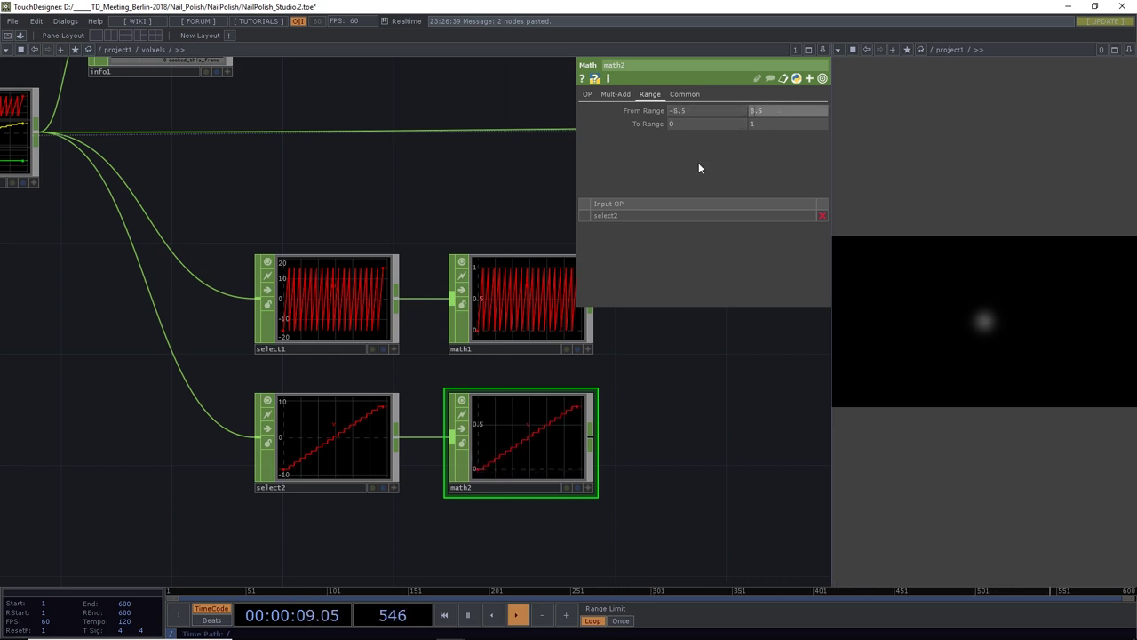
{"action": "key", "text": "Return"}
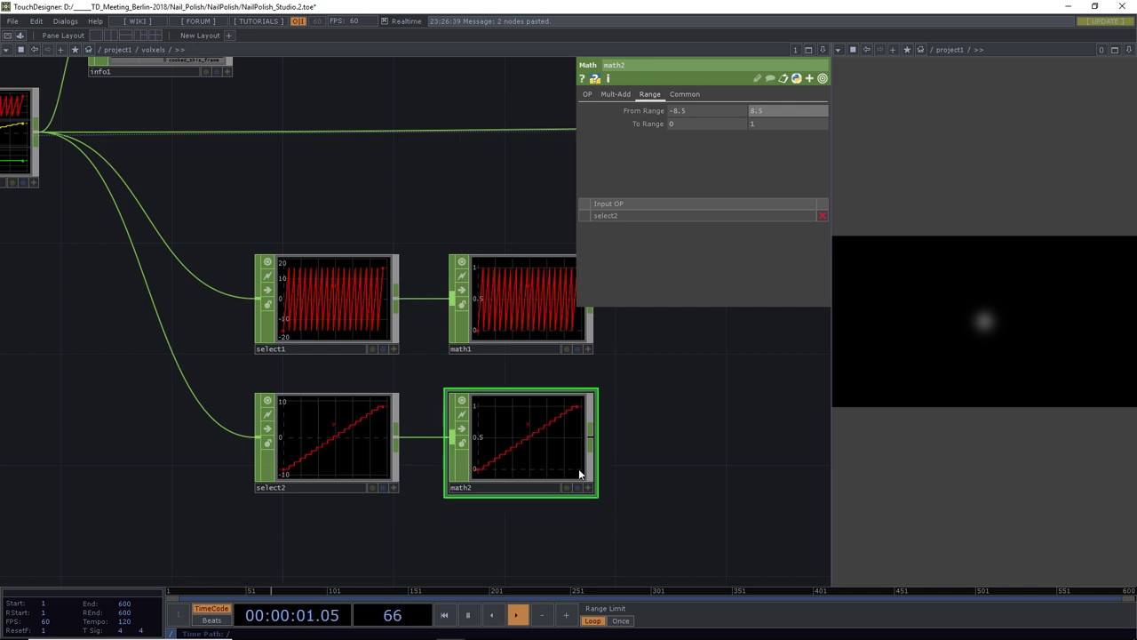
{"action": "scroll", "coordinate": [388, 439], "scroll_direction": "down", "scroll_amount": 5}
{"action": "left_click_drag", "start_coordinate": [424, 438], "coordinate": [337, 332]}
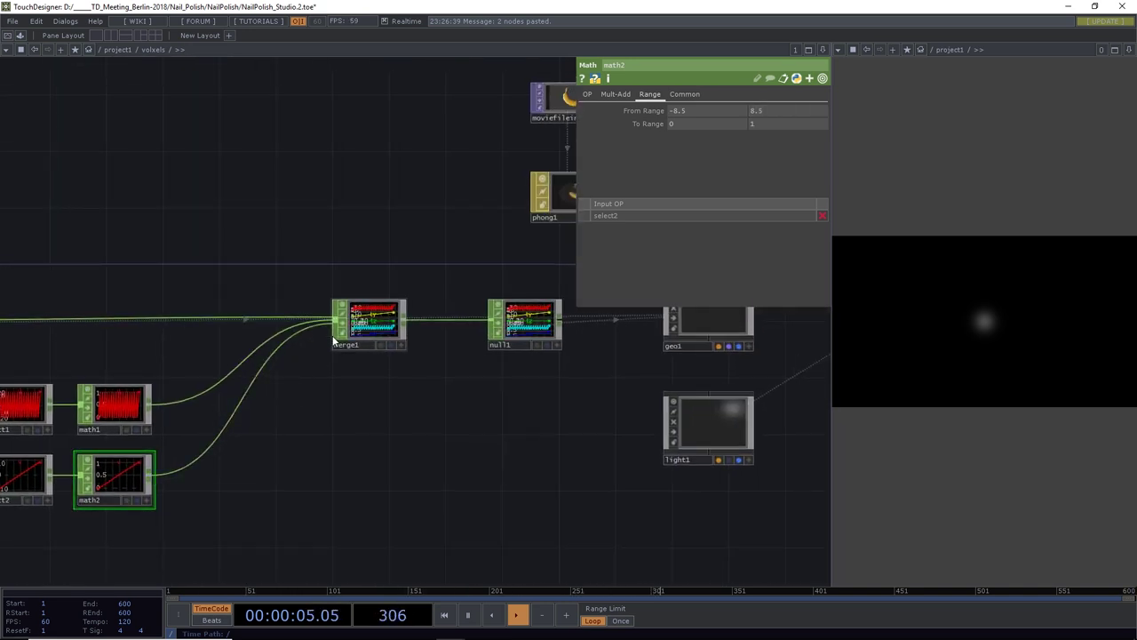
On geo1's Instance 2 page, map Texture U to u, V to v, with Texture Mode Offset
{"action": "left_click_drag", "start_coordinate": [497, 340], "coordinate": [379, 388]}
{"action": "scroll", "coordinate": [378, 388], "scroll_direction": "up", "scroll_amount": 3}
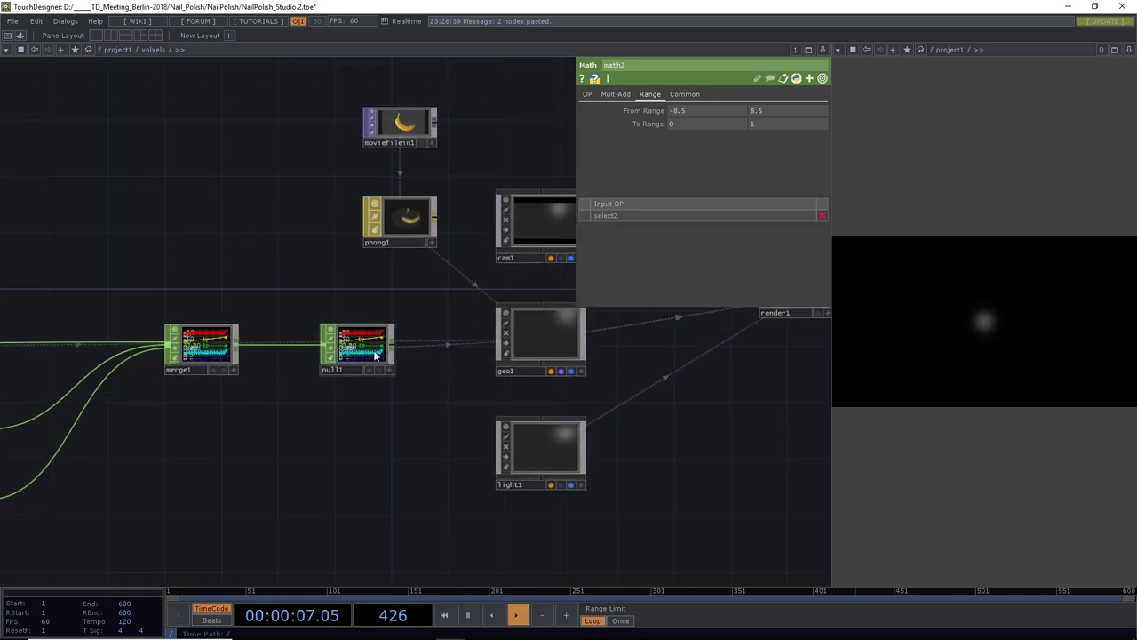
{"action": "left_click_drag", "start_coordinate": [670, 386], "coordinate": [300, 355]}
{"action": "left_click", "coordinate": [300, 349]}
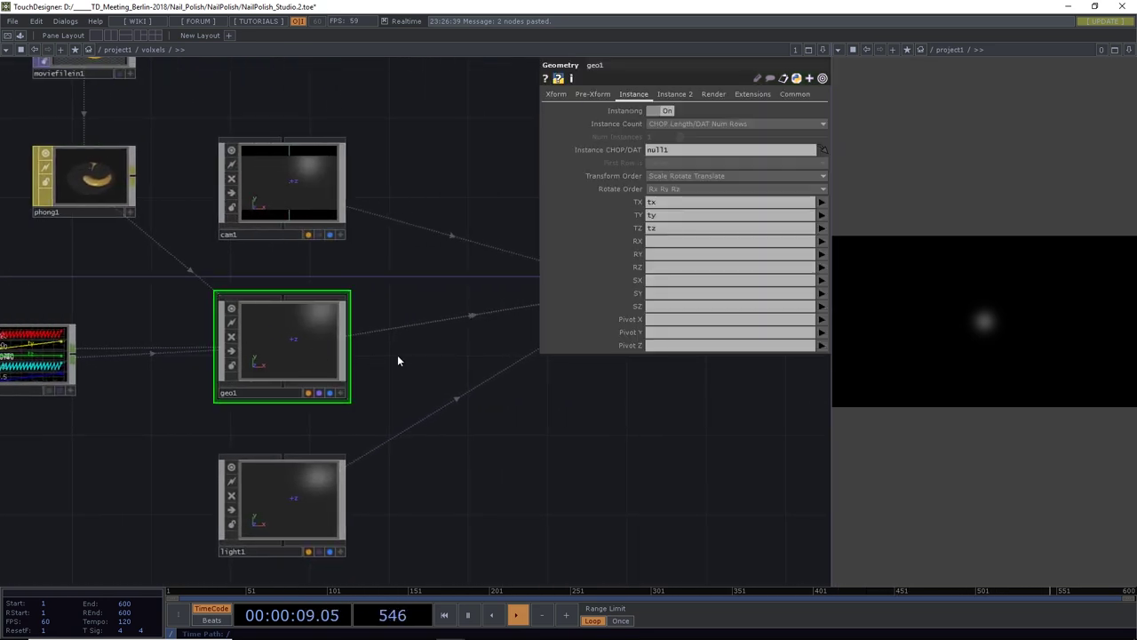
{"action": "left_click", "coordinate": [681, 96]}
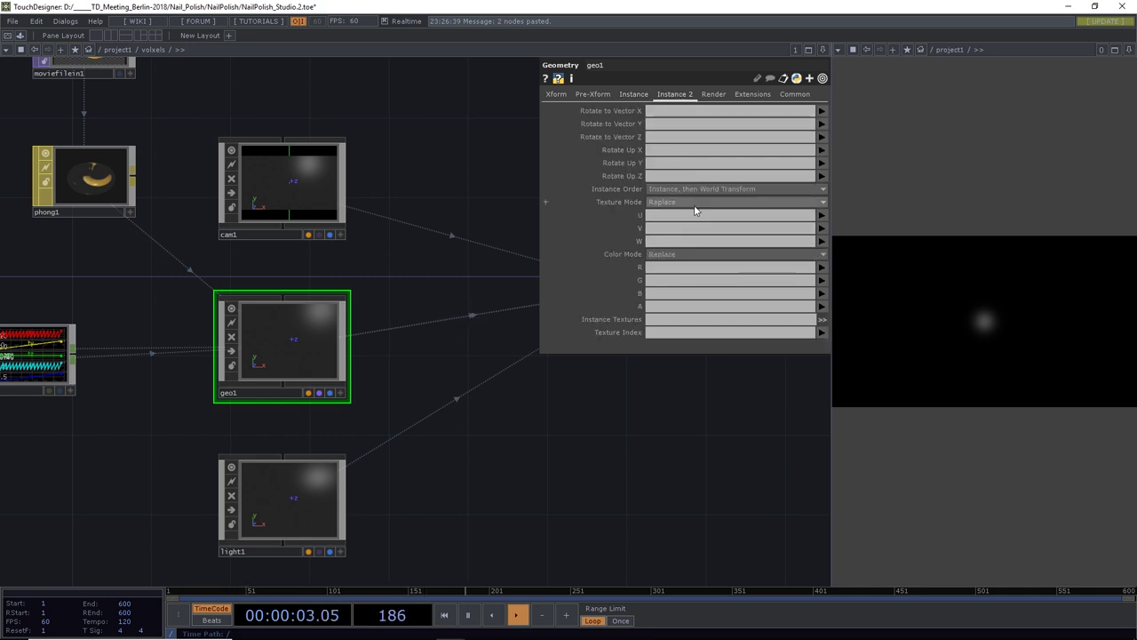
{"action": "left_click", "coordinate": [822, 217]}
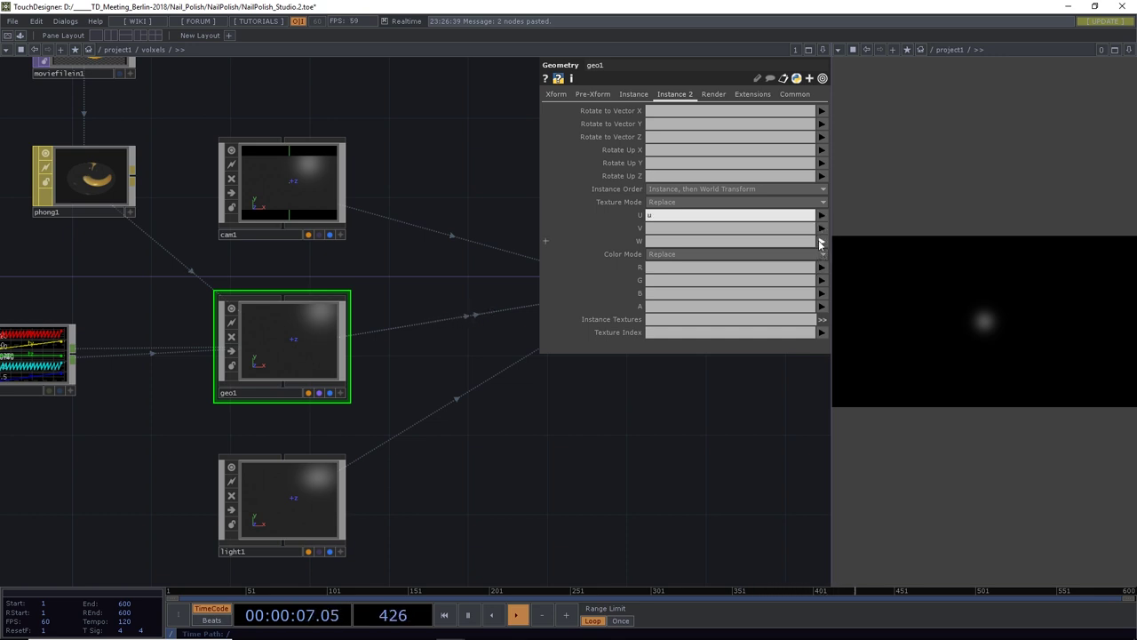
{"action": "left_click", "coordinate": [825, 261]}
{"action": "left_click", "coordinate": [822, 228]}
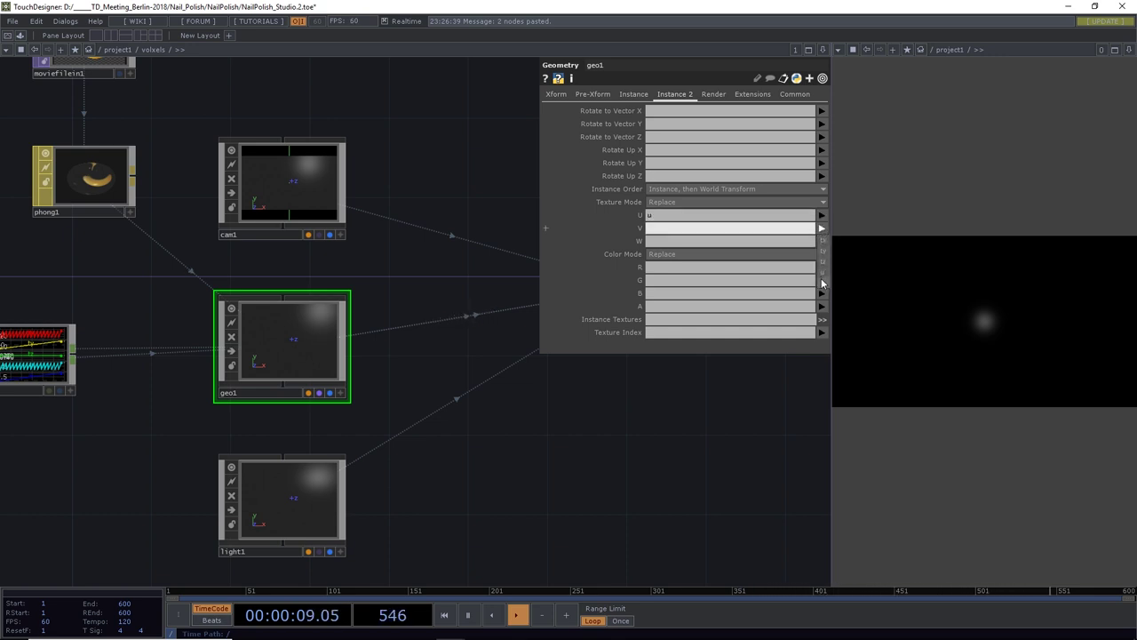
{"action": "left_click", "coordinate": [822, 282]}
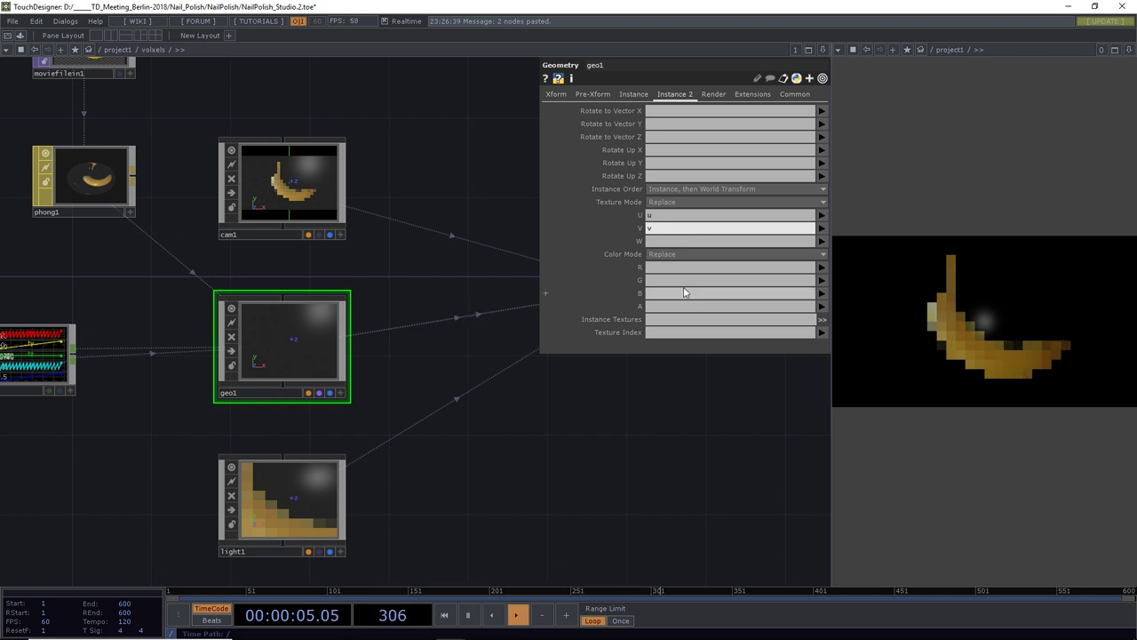
{"action": "left_click", "coordinate": [676, 202]}
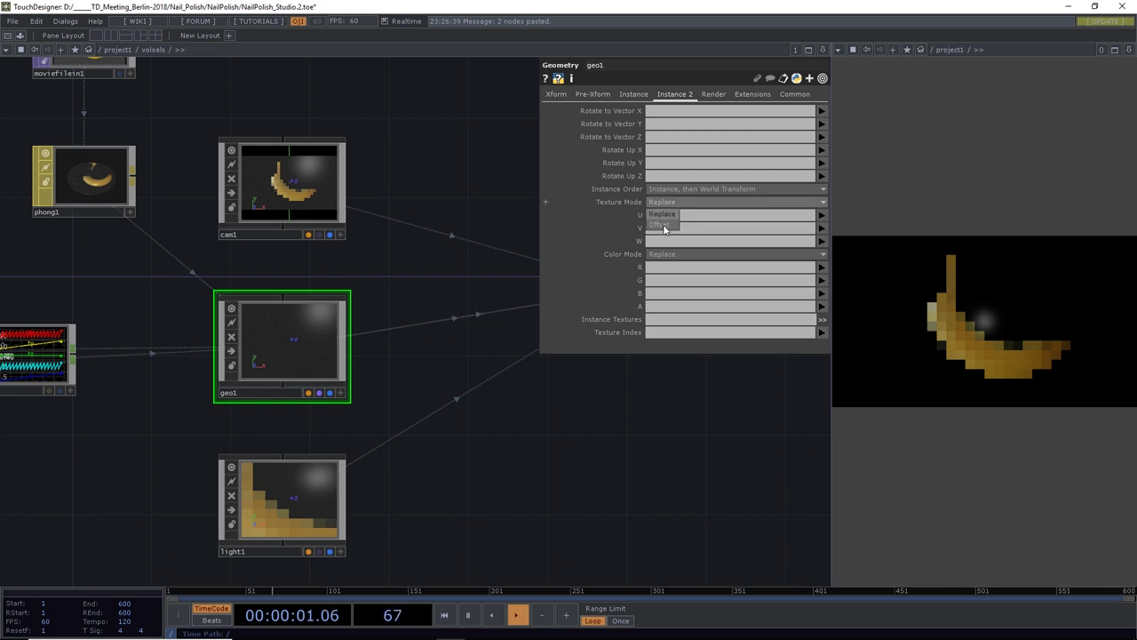
{"action": "left_click", "coordinate": [664, 228]}
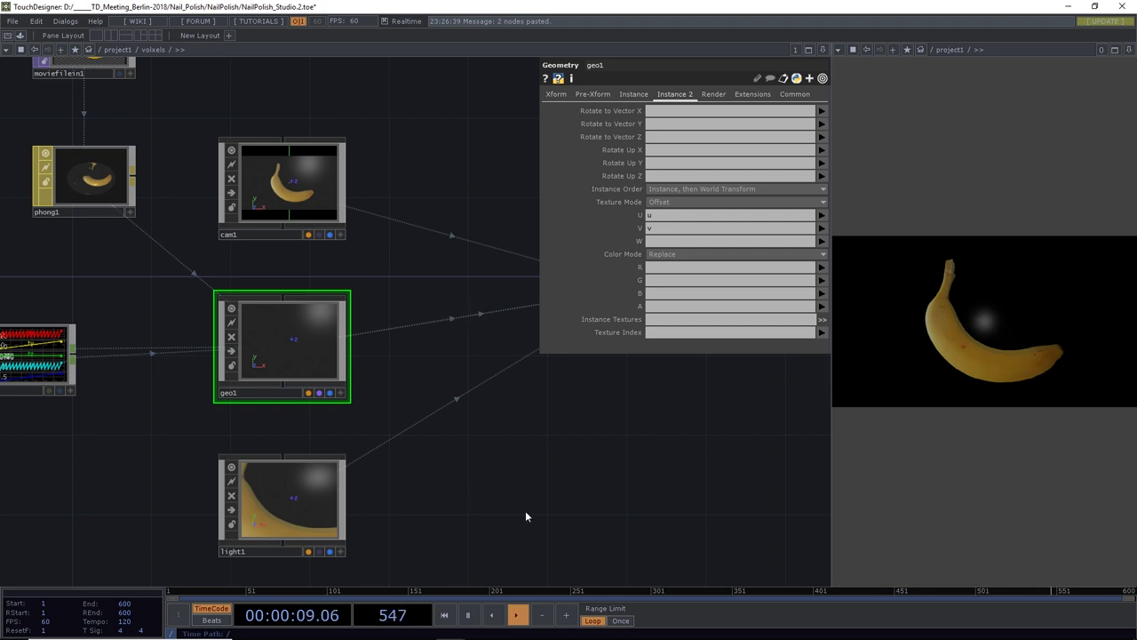
{"action": "scroll", "coordinate": [533, 478], "scroll_direction": "down", "scroll_amount": 5}
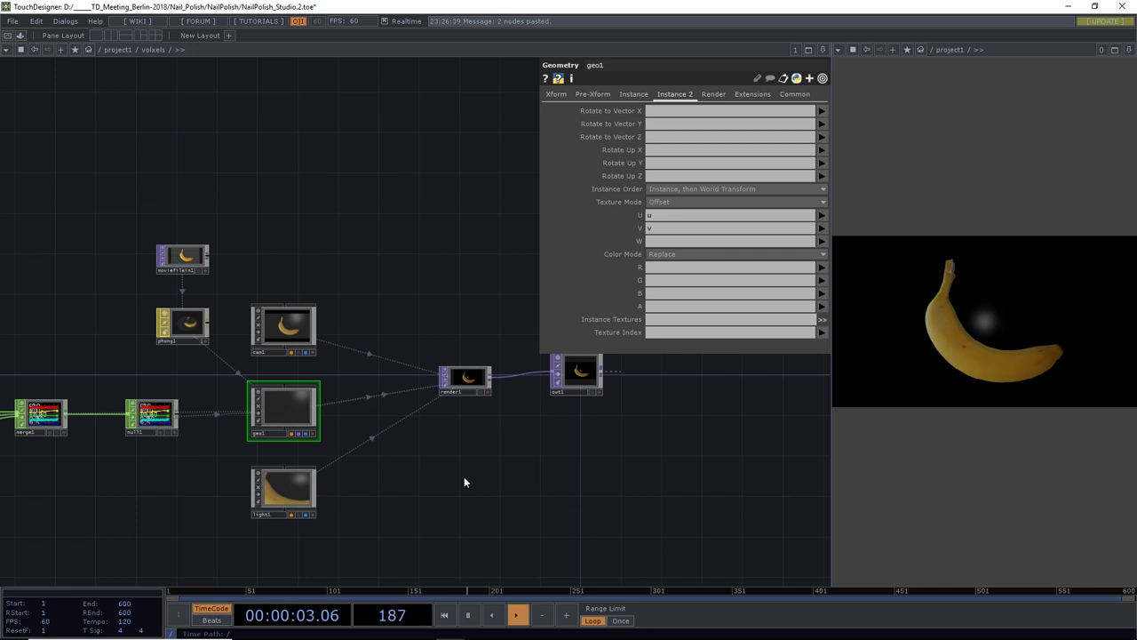
Save the project as NailPolish_Studio.3.toe and frame the whole network
{"action": "key", "text": "ctrl+s"}
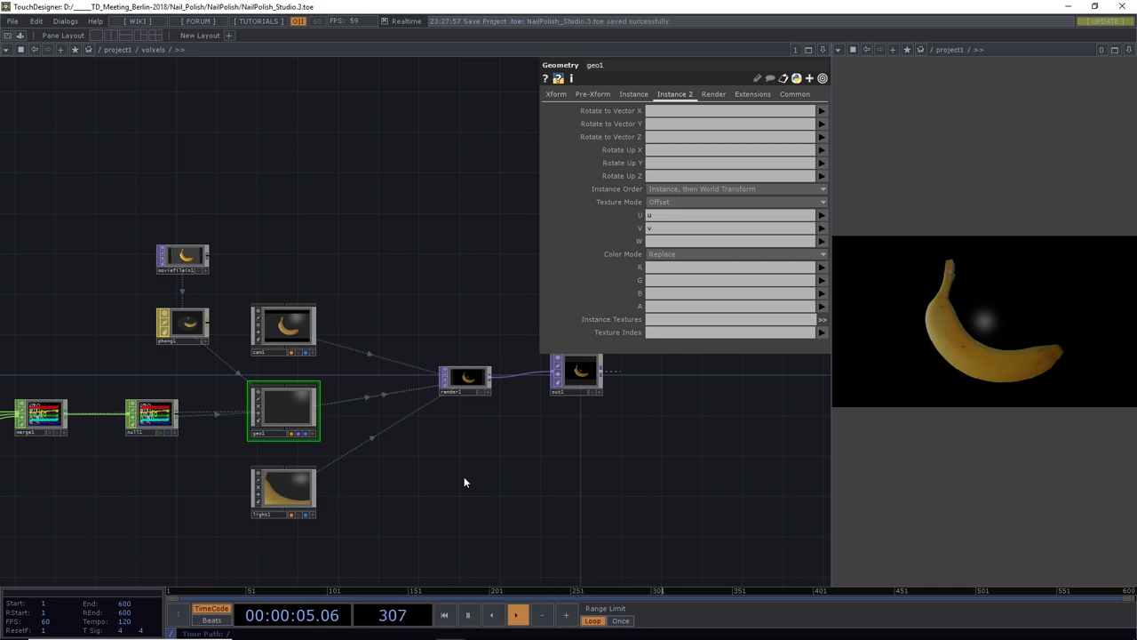
{"action": "key", "text": "h"}
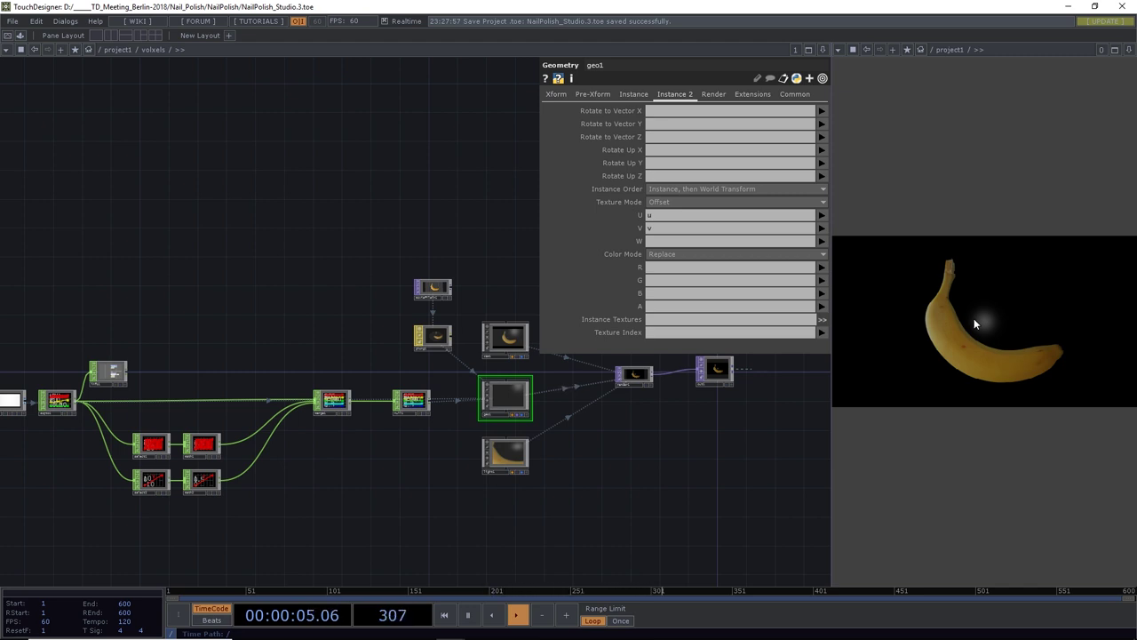
{"action": "scroll", "coordinate": [464, 332], "scroll_direction": "up", "scroll_amount": 4}
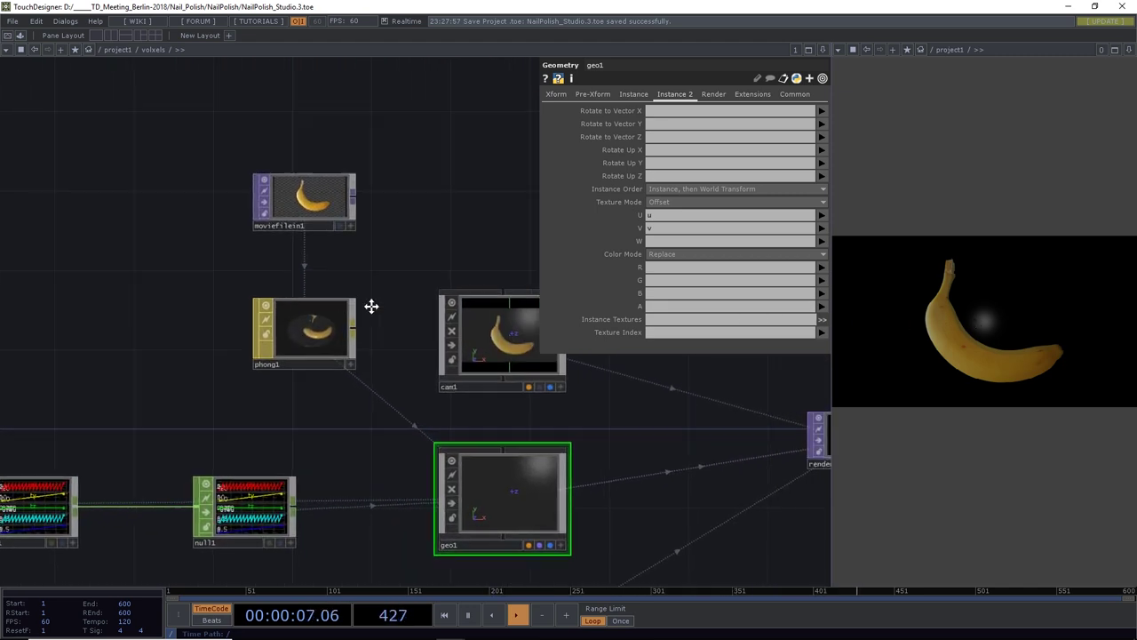
Remove moviefilein1 from phong1's Diffuse Map, leaving it empty
{"action": "left_click", "coordinate": [304, 319]}
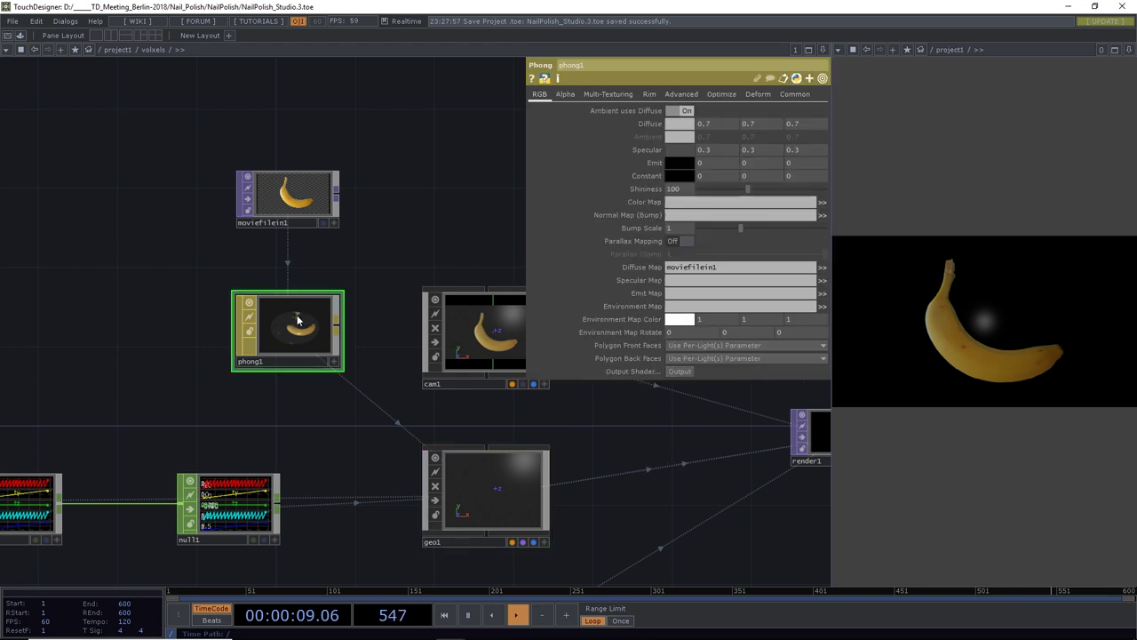
{"action": "left_click", "coordinate": [634, 268]}
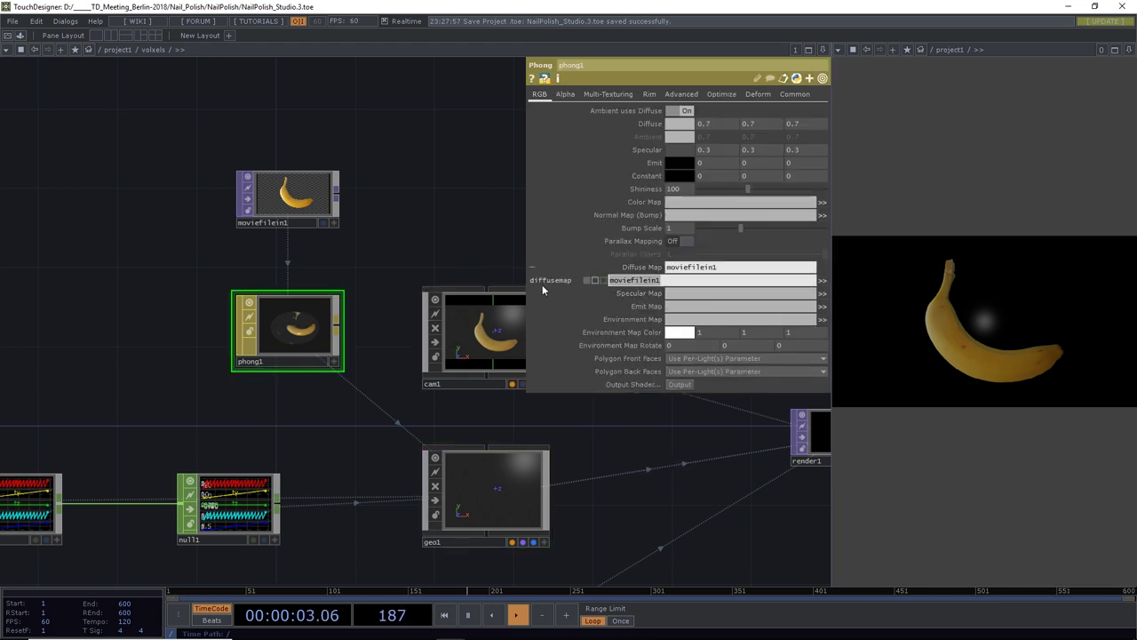
{"action": "key", "text": "BackSpace"}
{"action": "key", "text": "Return"}
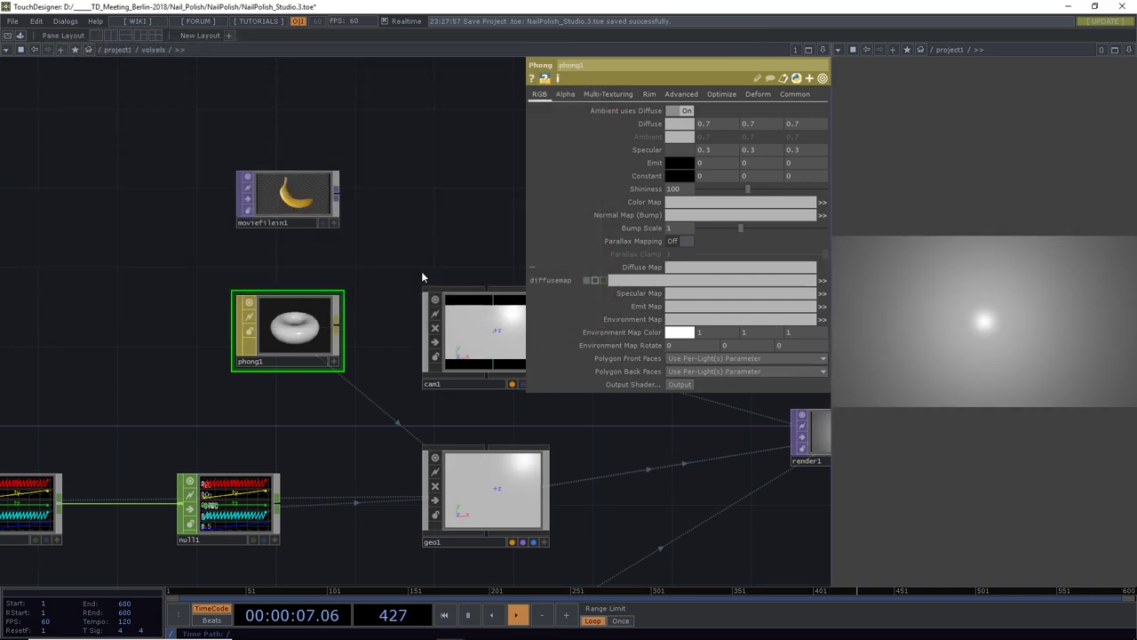
{"action": "scroll", "coordinate": [421, 271], "scroll_direction": "down", "scroll_amount": 5}
{"action": "left_click_drag", "start_coordinate": [521, 447], "coordinate": [284, 454]}
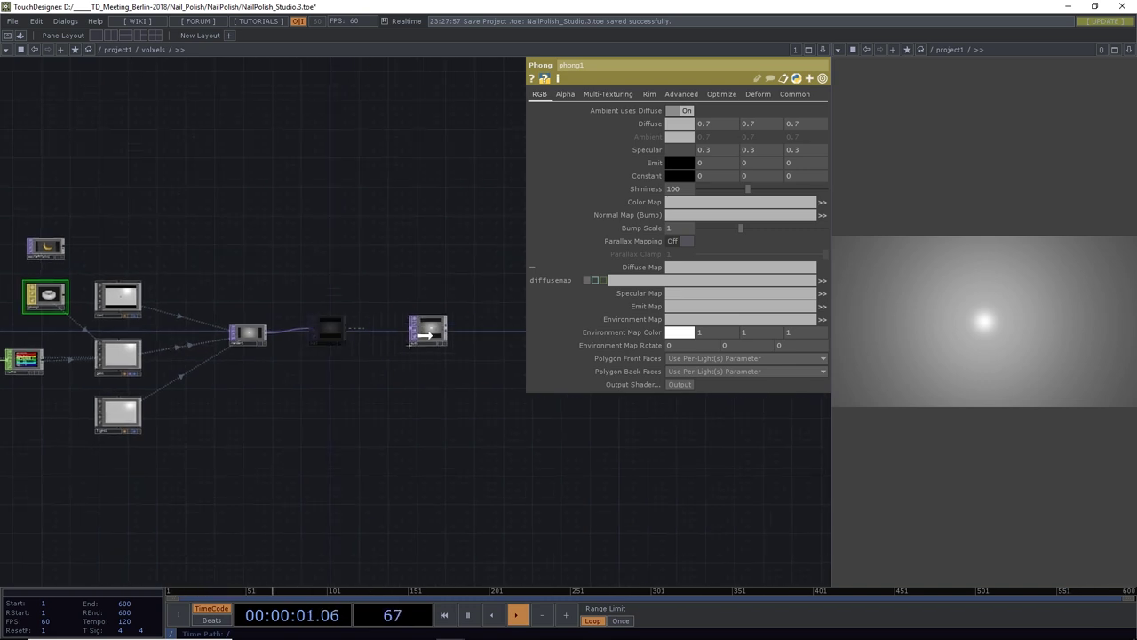
Drop the floating node and pan left to show the source, select and math chains
{"action": "left_click", "coordinate": [418, 352]}
{"action": "left_click_drag", "start_coordinate": [329, 375], "coordinate": [471, 415]}
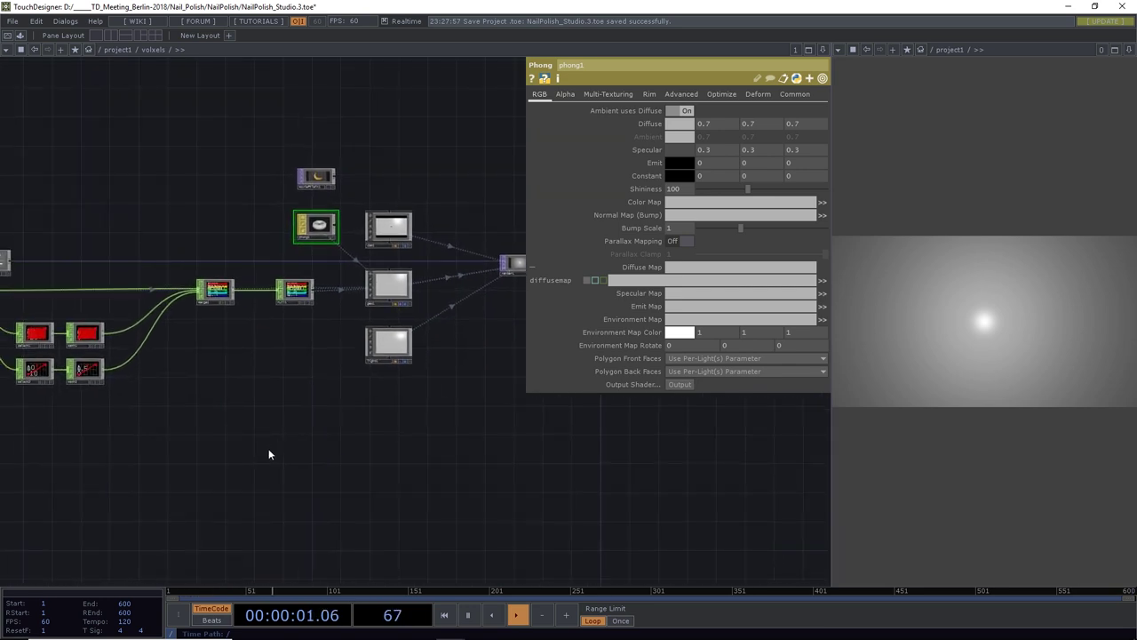
{"action": "left_click_drag", "start_coordinate": [125, 443], "coordinate": [287, 369]}
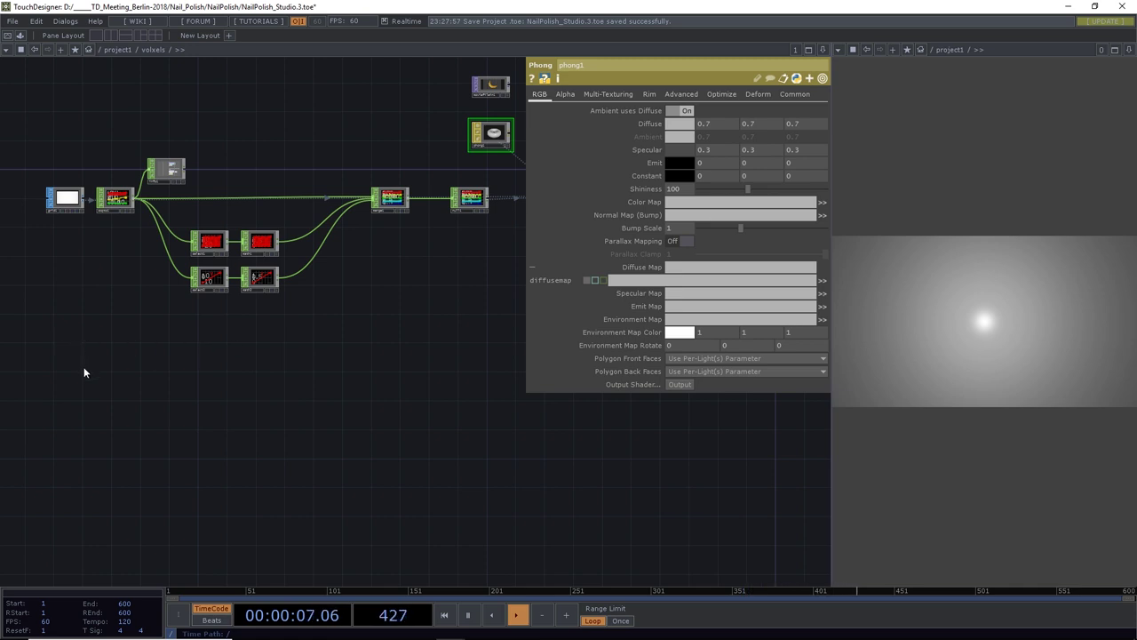
Create a Ramp TOP, ramp1, below the select and math chains
{"action": "key", "text": "Tab"}
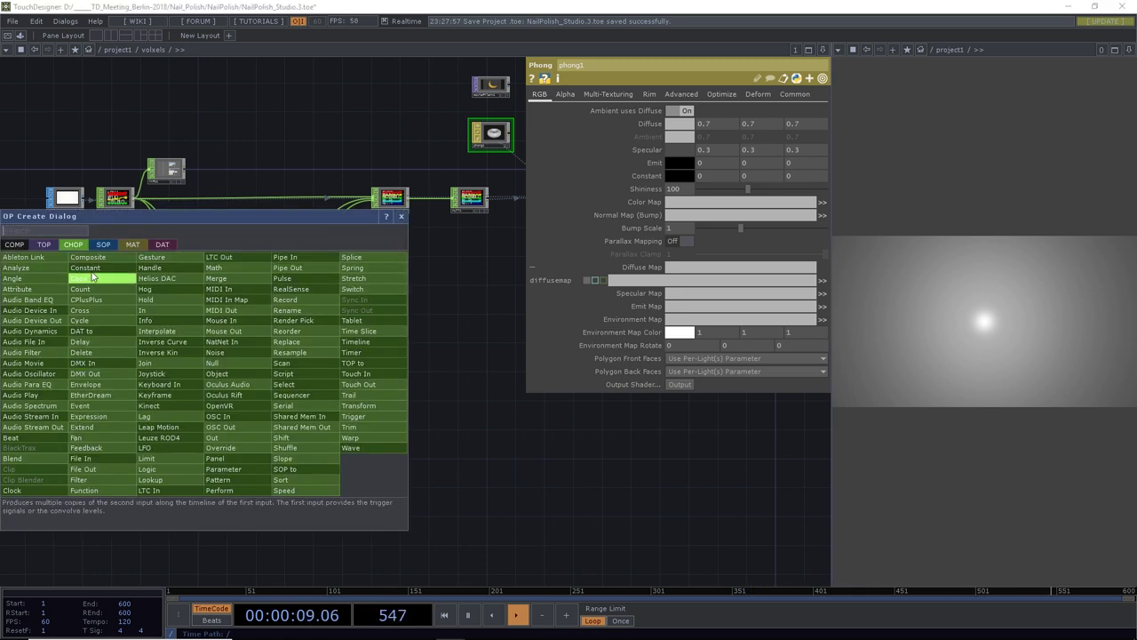
{"action": "left_click", "coordinate": [42, 245]}
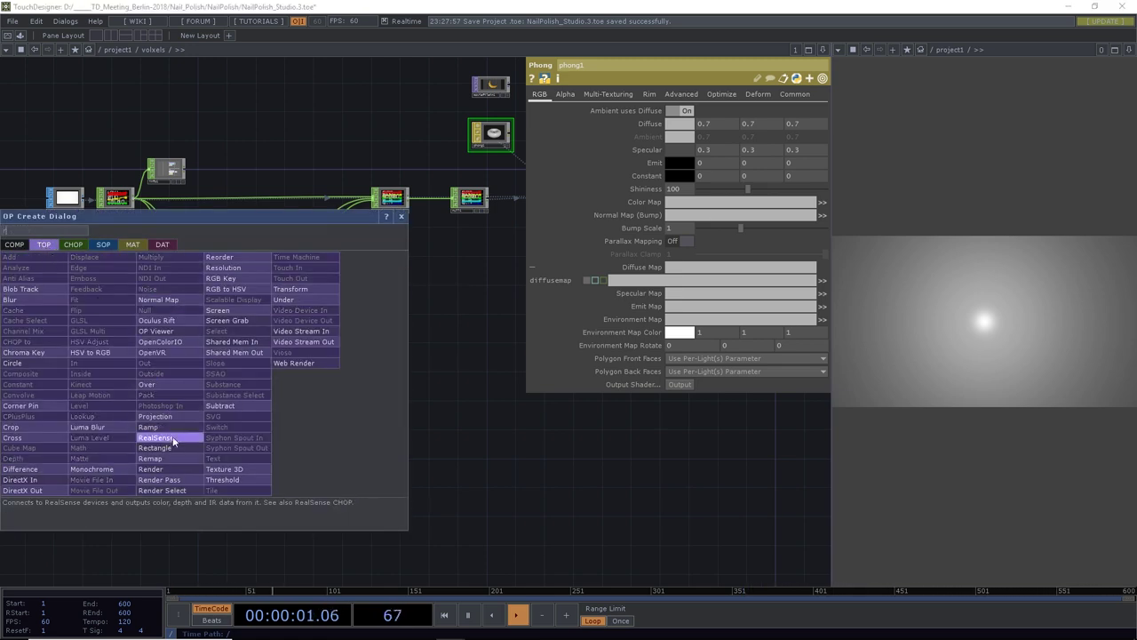
{"action": "left_click", "coordinate": [151, 427]}
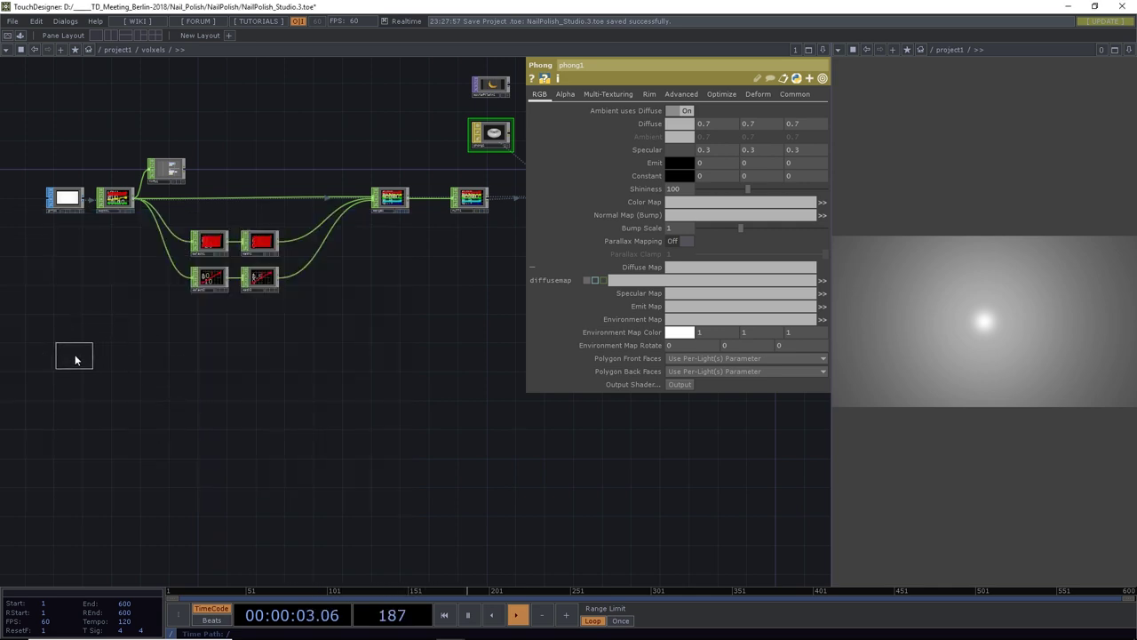
{"action": "left_click", "coordinate": [74, 358]}
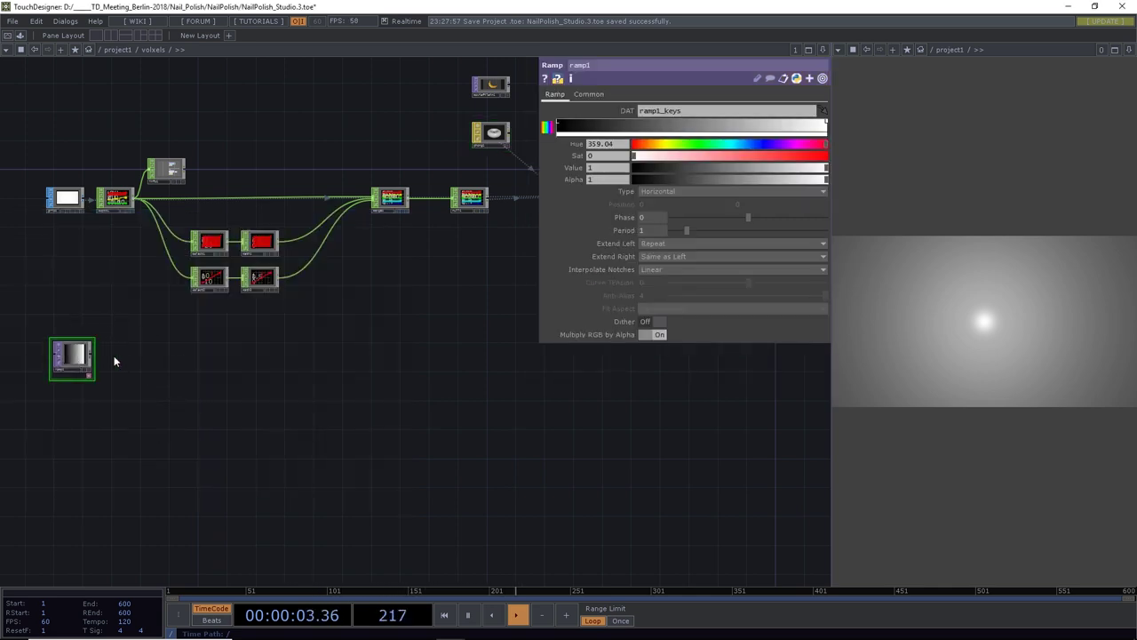
Give ramp1 a 32 by 18 resolution and Nearest Pixel viewer smoothness
{"action": "left_click", "coordinate": [587, 93]}
{"action": "left_click", "coordinate": [594, 120]}
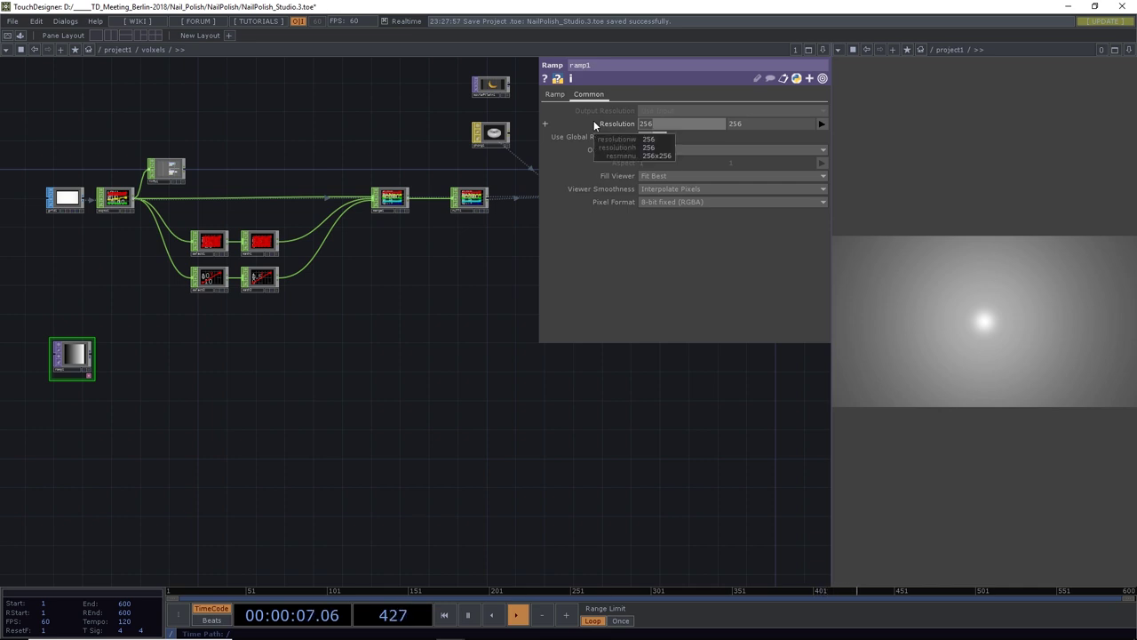
{"action": "left_click", "coordinate": [622, 155]}
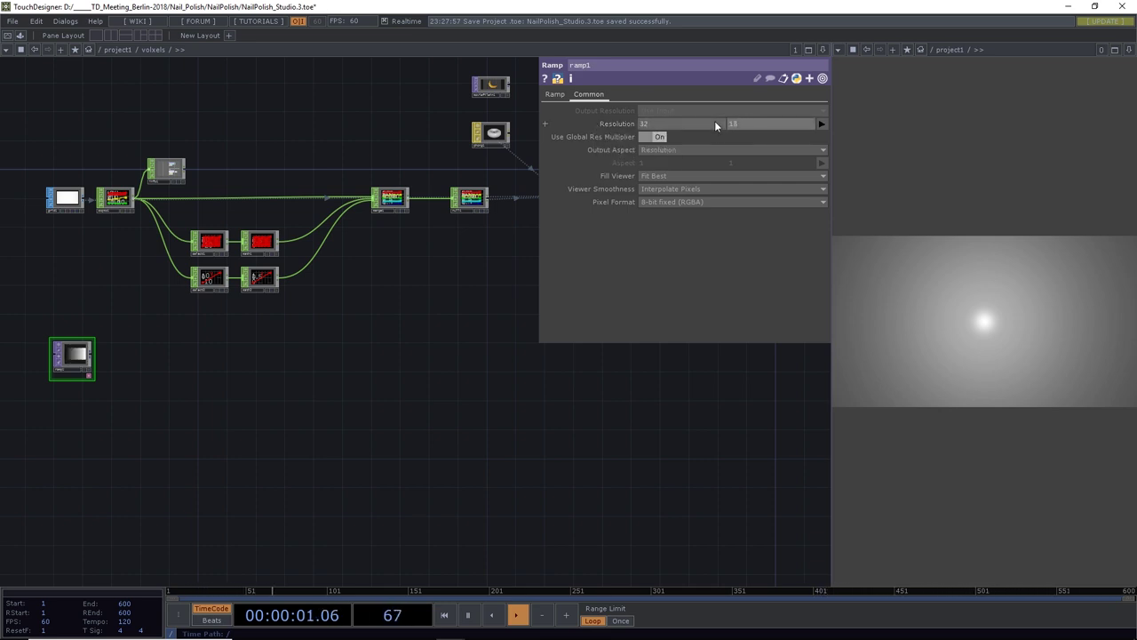
{"action": "left_click", "coordinate": [666, 190]}
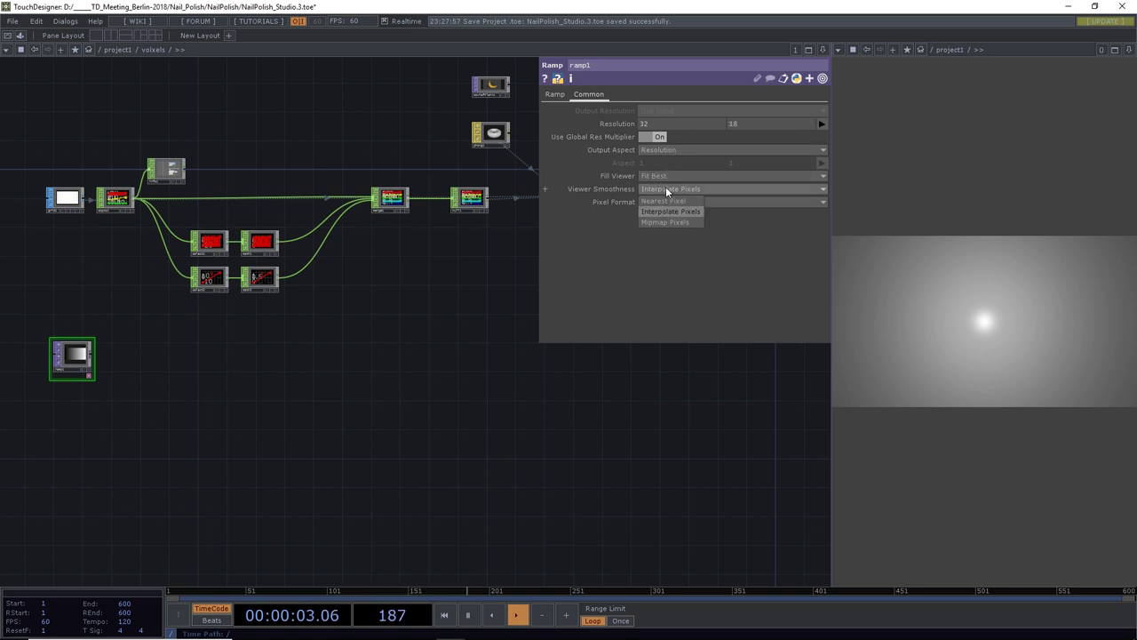
{"action": "left_click", "coordinate": [667, 203]}
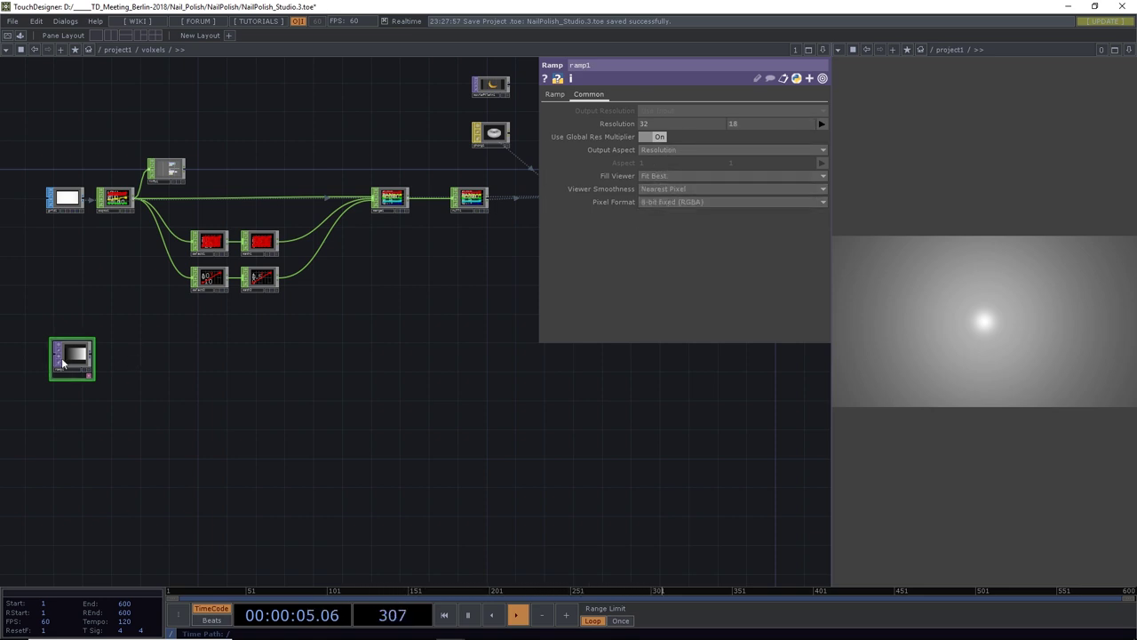
{"action": "scroll", "coordinate": [56, 356], "scroll_direction": "up", "scroll_amount": 10}
{"action": "scroll", "coordinate": [104, 362], "scroll_direction": "down", "scroll_amount": 3}
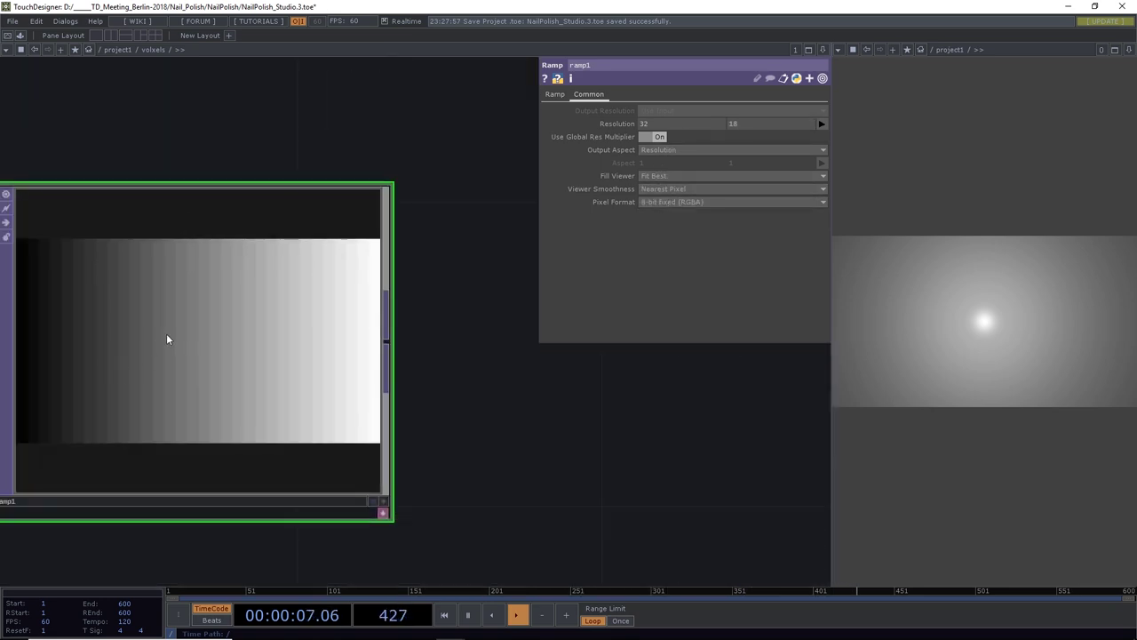
{"action": "scroll", "coordinate": [168, 338], "scroll_direction": "down", "scroll_amount": 6}
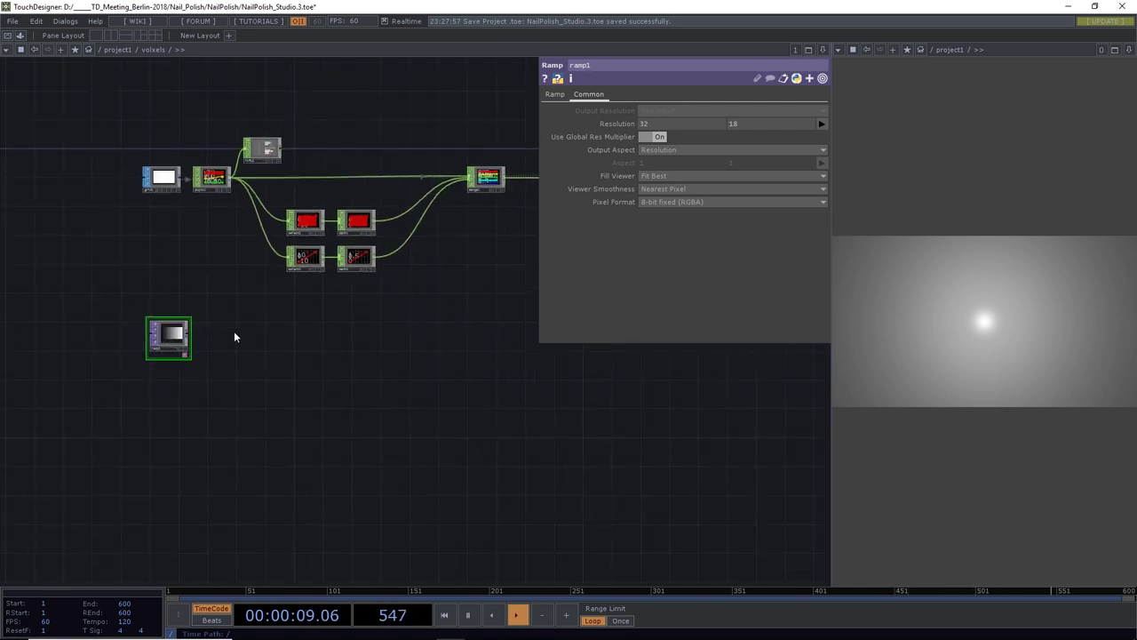
{"action": "scroll", "coordinate": [113, 340], "scroll_direction": "up", "scroll_amount": 8}
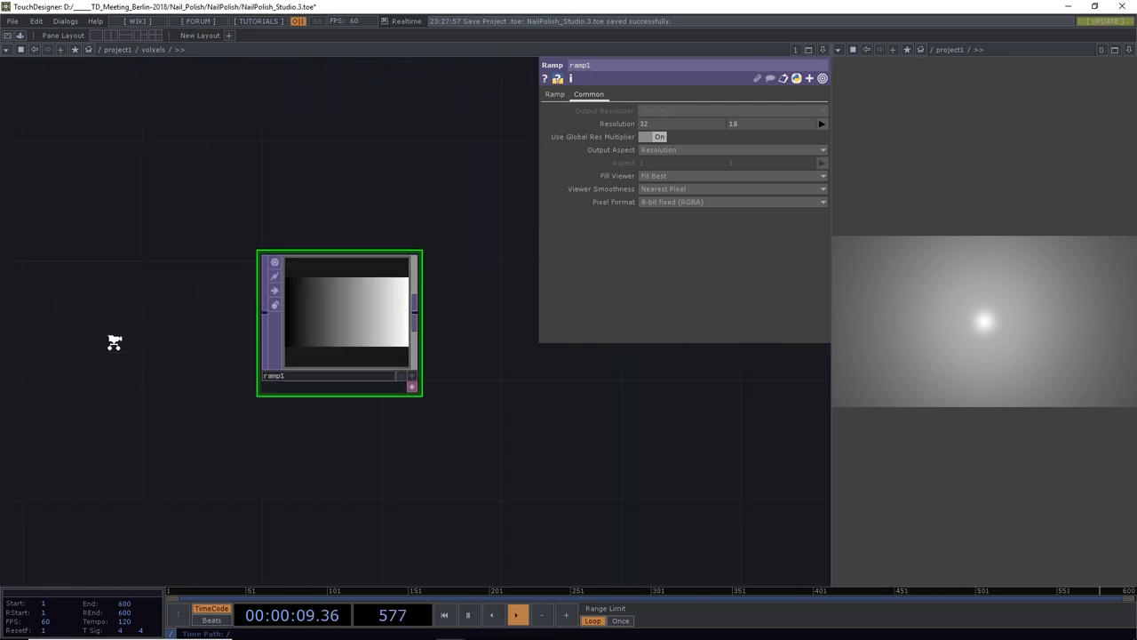
{"action": "left_click", "coordinate": [661, 189]}
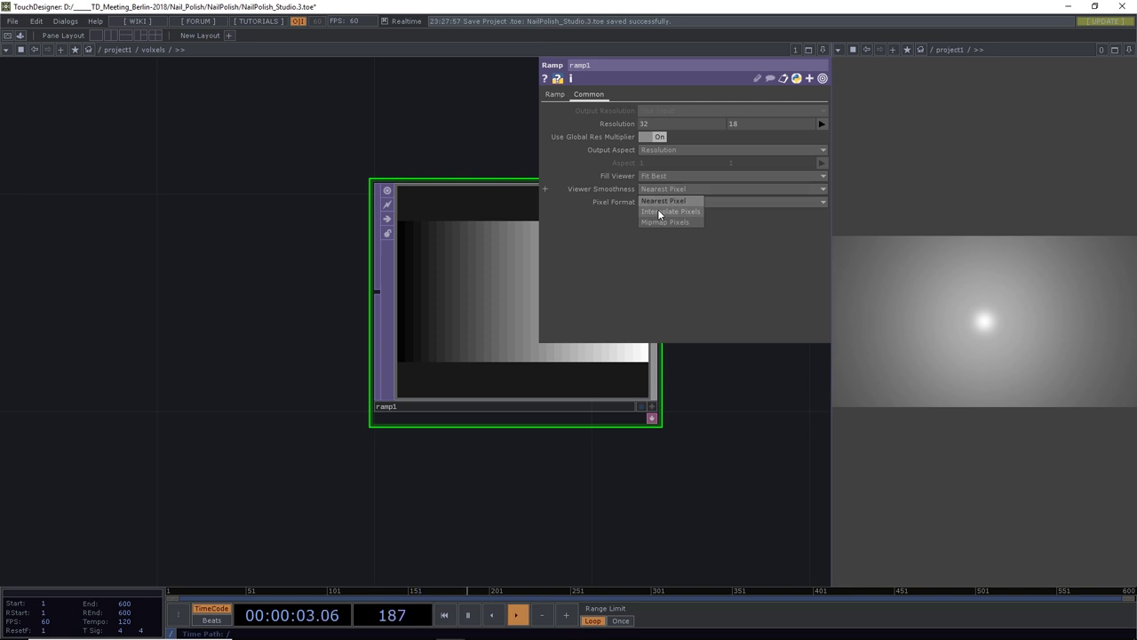
{"action": "left_click", "coordinate": [661, 201]}
{"action": "left_click", "coordinate": [664, 190]}
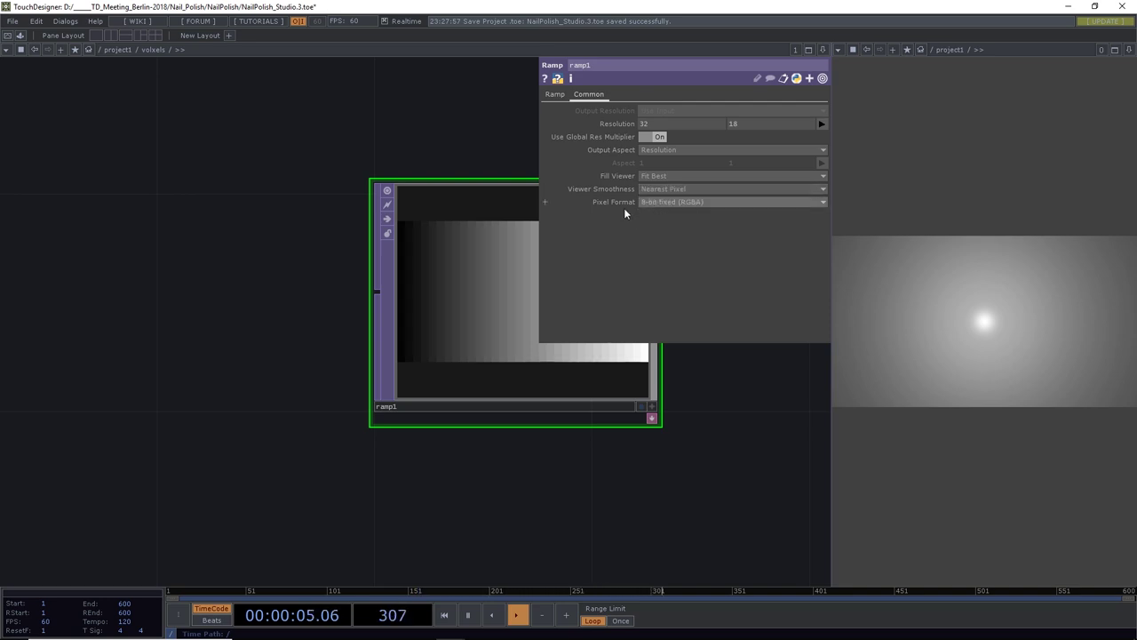
{"action": "scroll", "coordinate": [282, 243], "scroll_direction": "down", "scroll_amount": 6}
Pan to see the rest of the network and pull a wire out of ramp1
{"action": "left_click_drag", "start_coordinate": [421, 310], "coordinate": [244, 432]}
{"action": "scroll", "coordinate": [267, 433], "scroll_direction": "down", "scroll_amount": 3}
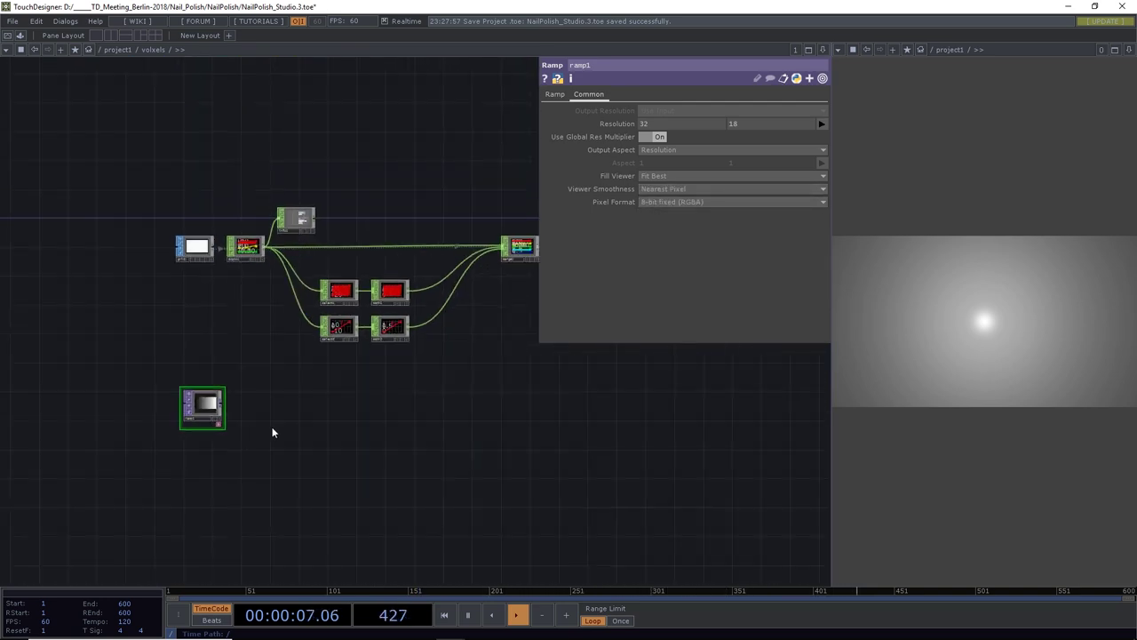
{"action": "scroll", "coordinate": [267, 419], "scroll_direction": "right", "scroll_amount": 4}
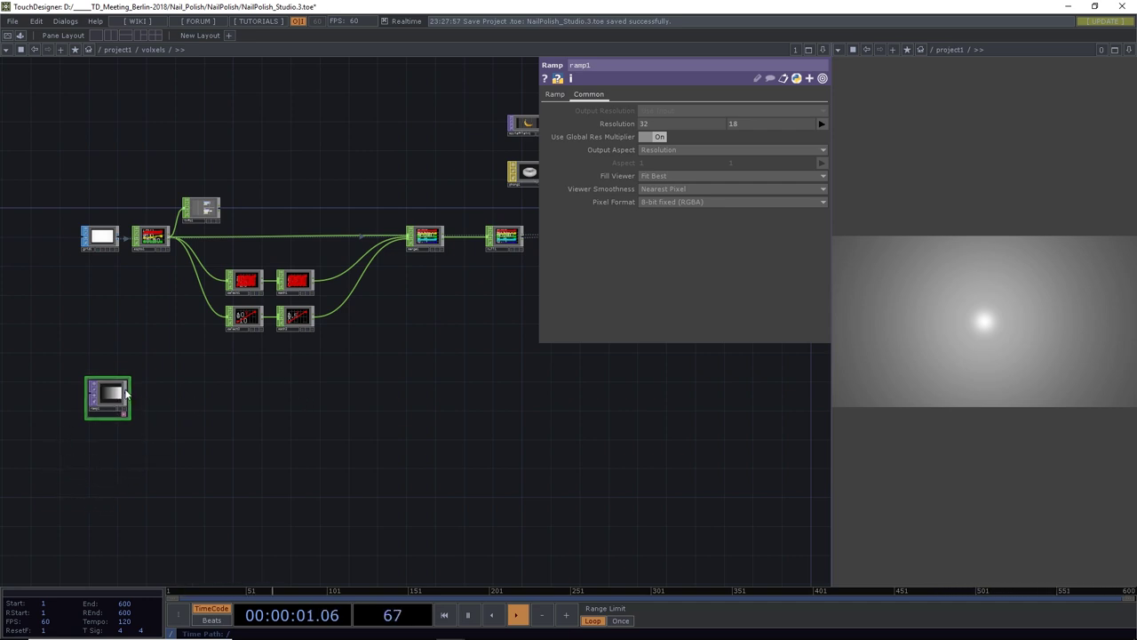
{"action": "left_click_drag", "start_coordinate": [125, 396], "coordinate": [186, 403]}
Chain a Switch TOP, switch1, and a Null TOP, null12, after ramp1
{"action": "type", "text": "switch"}
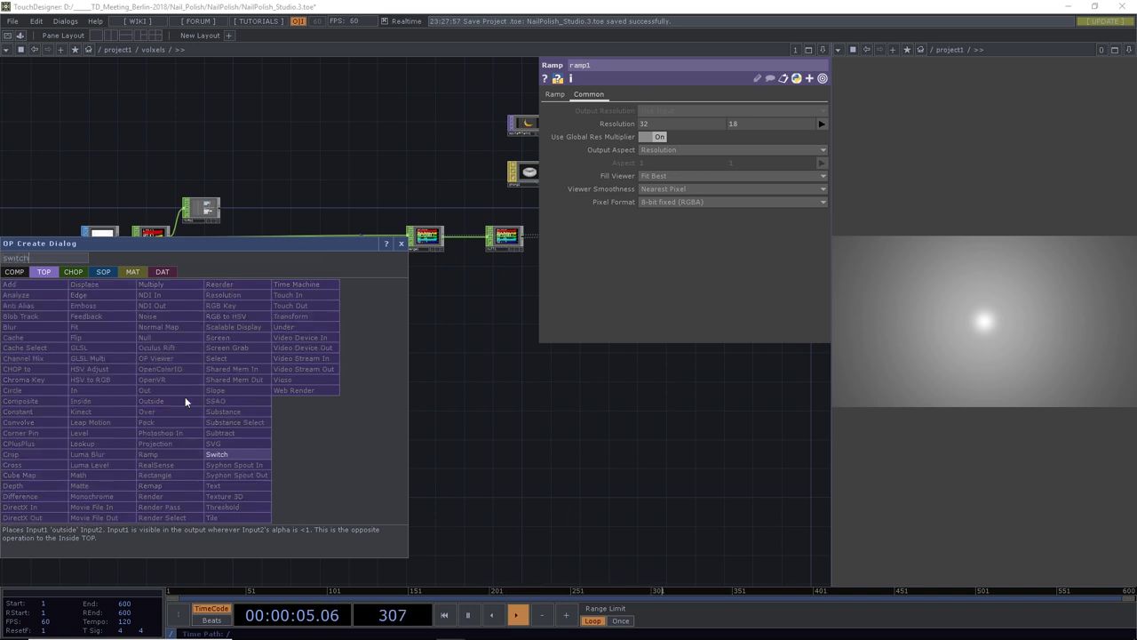
{"action": "left_click", "coordinate": [216, 454]}
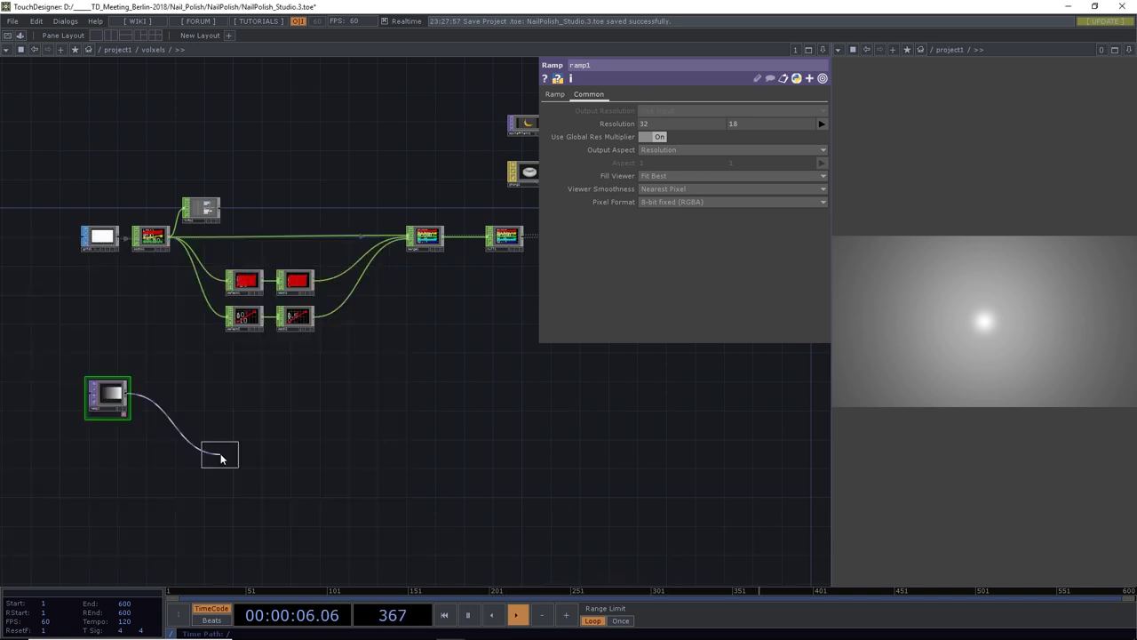
{"action": "left_click", "coordinate": [167, 399]}
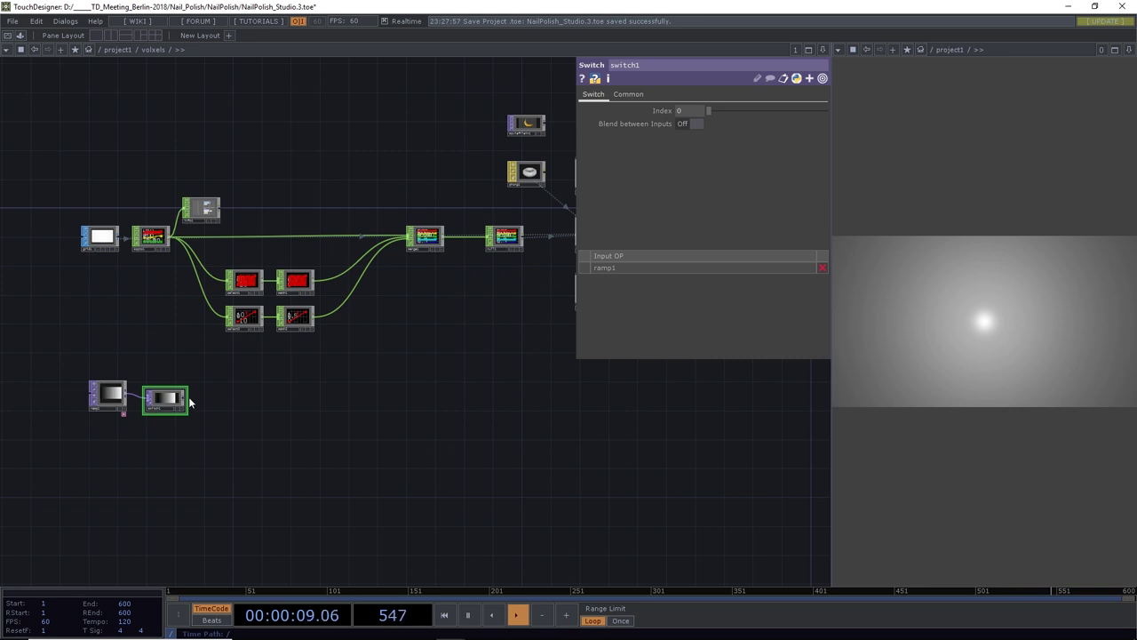
{"action": "left_click", "coordinate": [185, 401]}
{"action": "left_click", "coordinate": [246, 405]}
{"action": "type", "text": "null"}
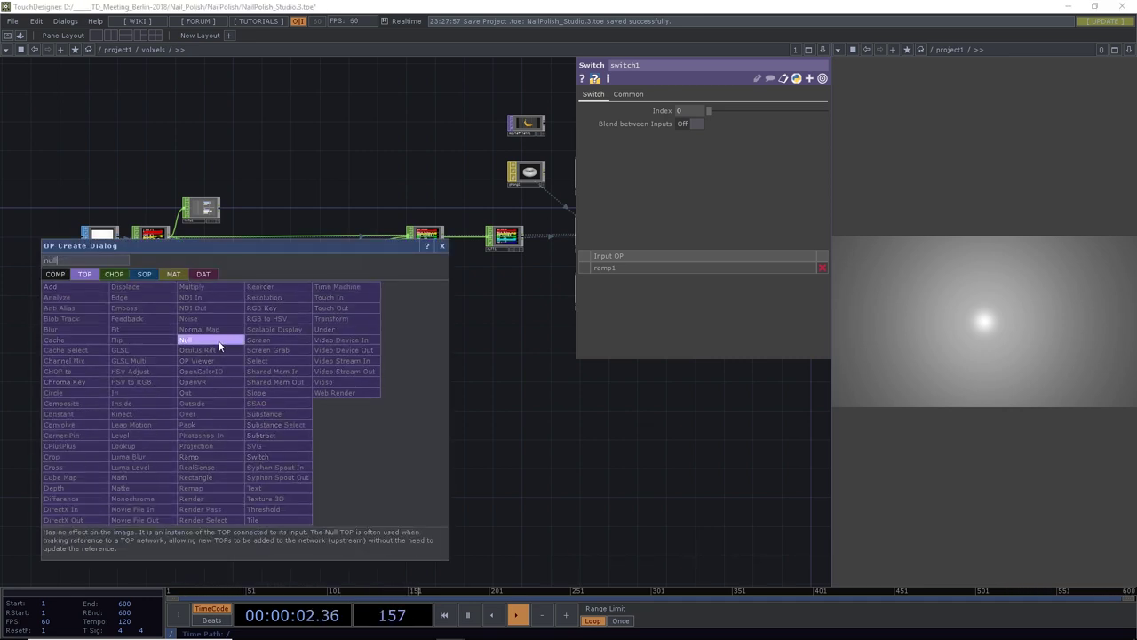
{"action": "left_click", "coordinate": [200, 341]}
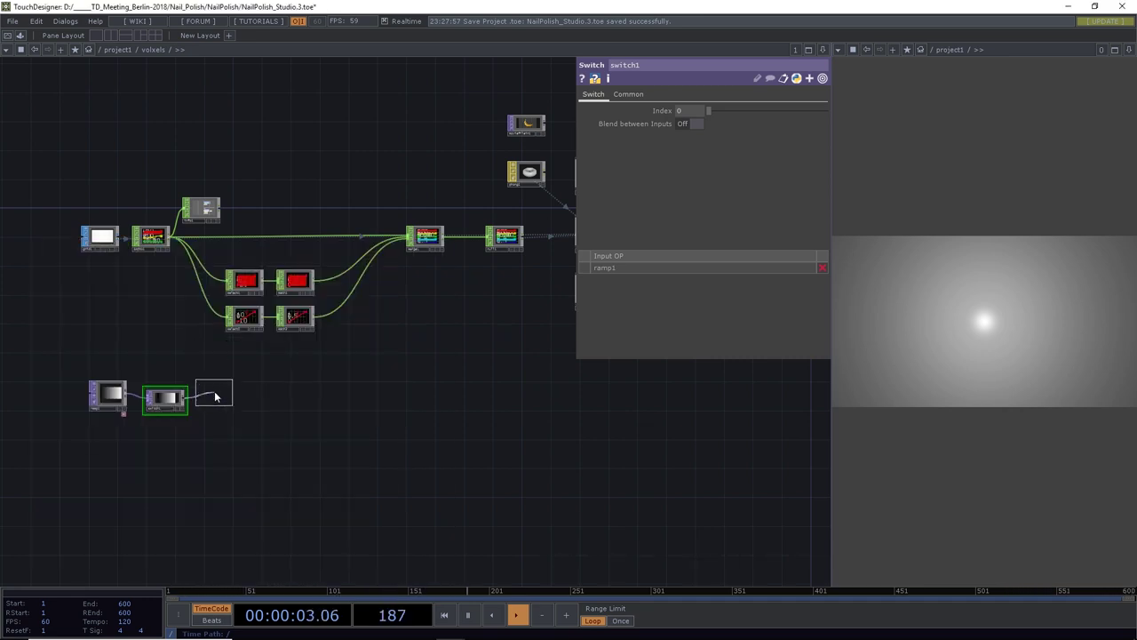
{"action": "left_click", "coordinate": [225, 401]}
Add a TOP to CHOP, topto1, after null12
{"action": "left_click", "coordinate": [246, 401]}
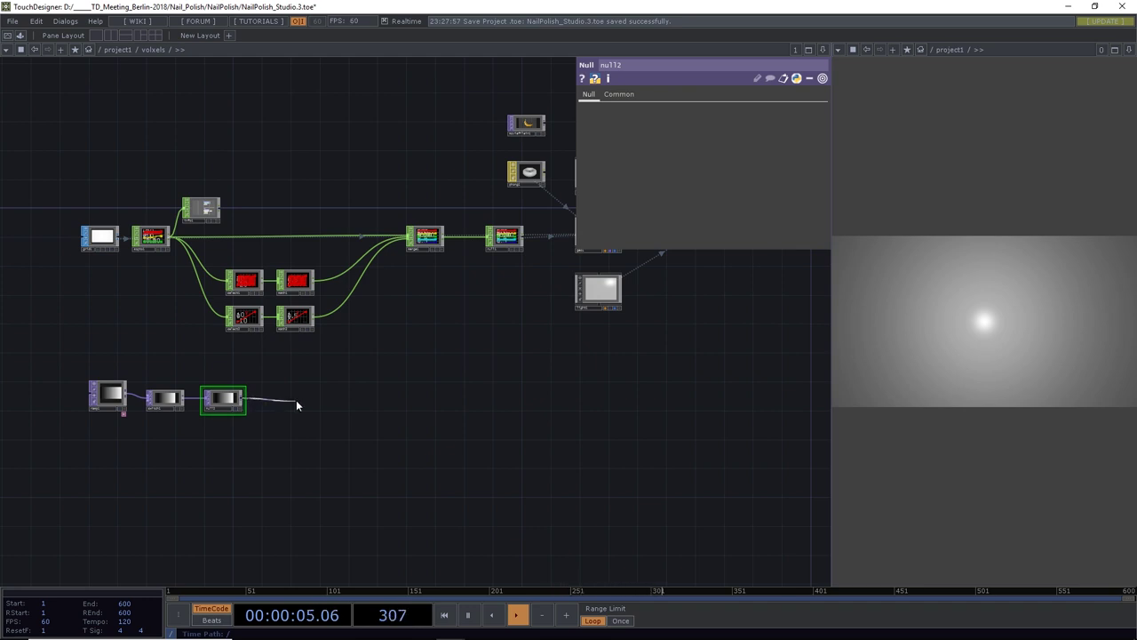
{"action": "left_click", "coordinate": [297, 405]}
{"action": "left_click", "coordinate": [161, 274]}
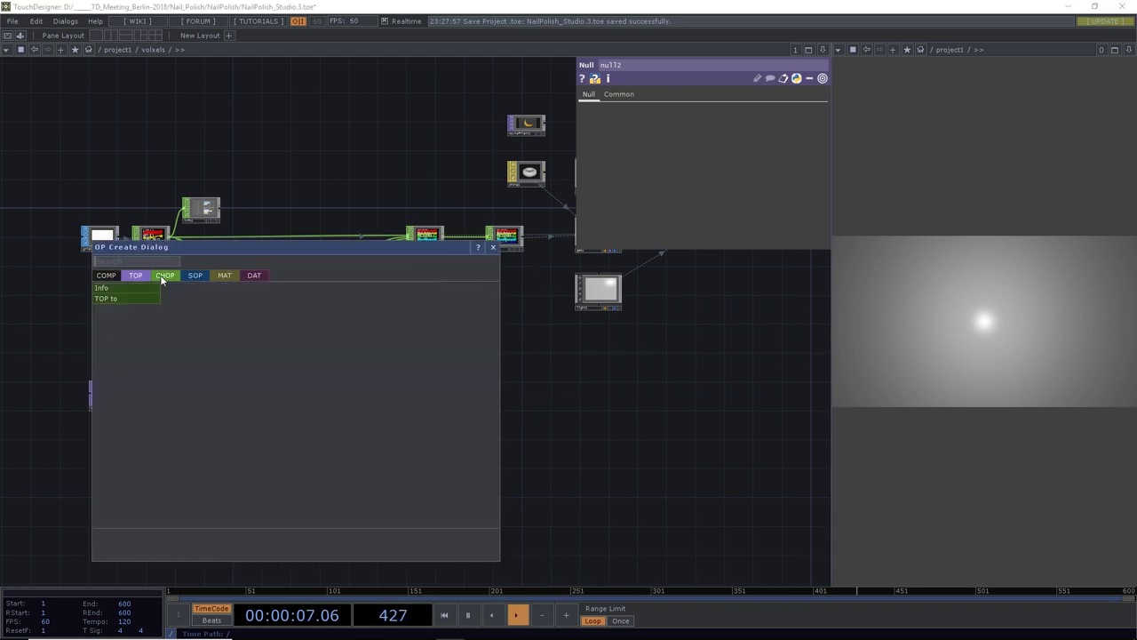
{"action": "left_click", "coordinate": [135, 300]}
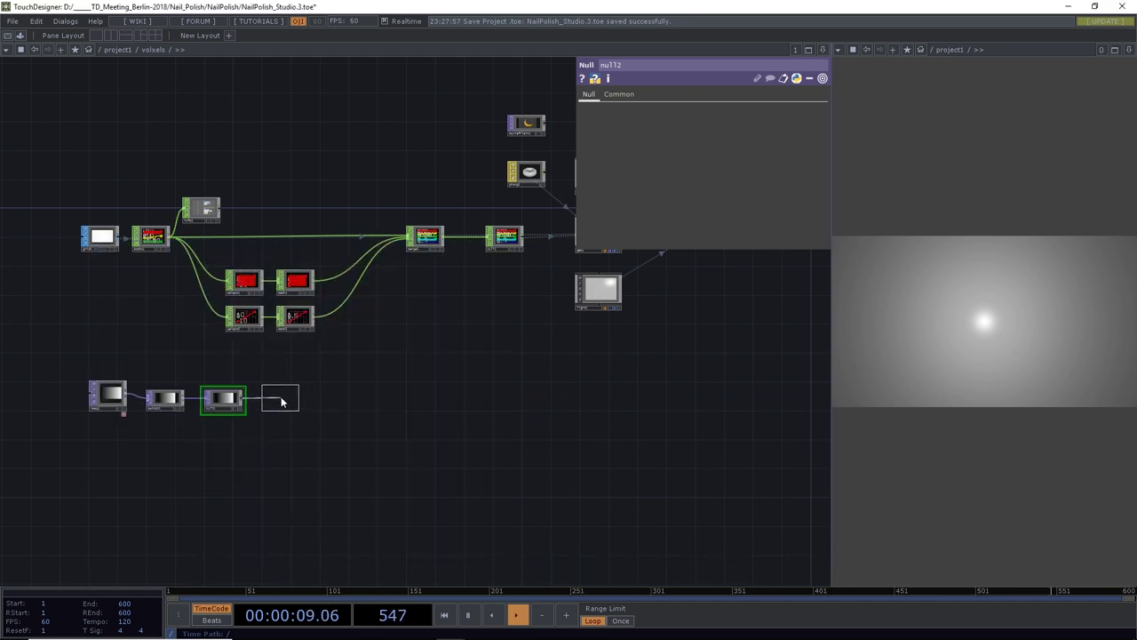
{"action": "left_click", "coordinate": [283, 400]}
{"action": "scroll", "coordinate": [218, 399], "scroll_direction": "up", "scroll_amount": 5}
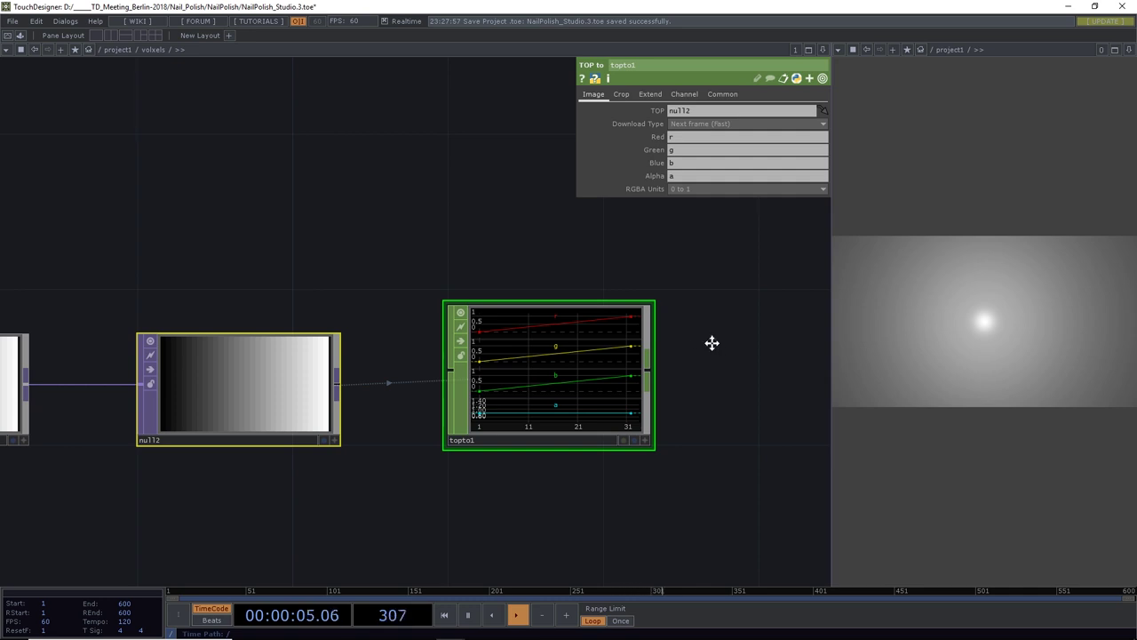
Clear topto1's Green, Blue and Alpha channel names, leaving only red
{"action": "left_click_drag", "start_coordinate": [712, 343], "coordinate": [683, 346]}
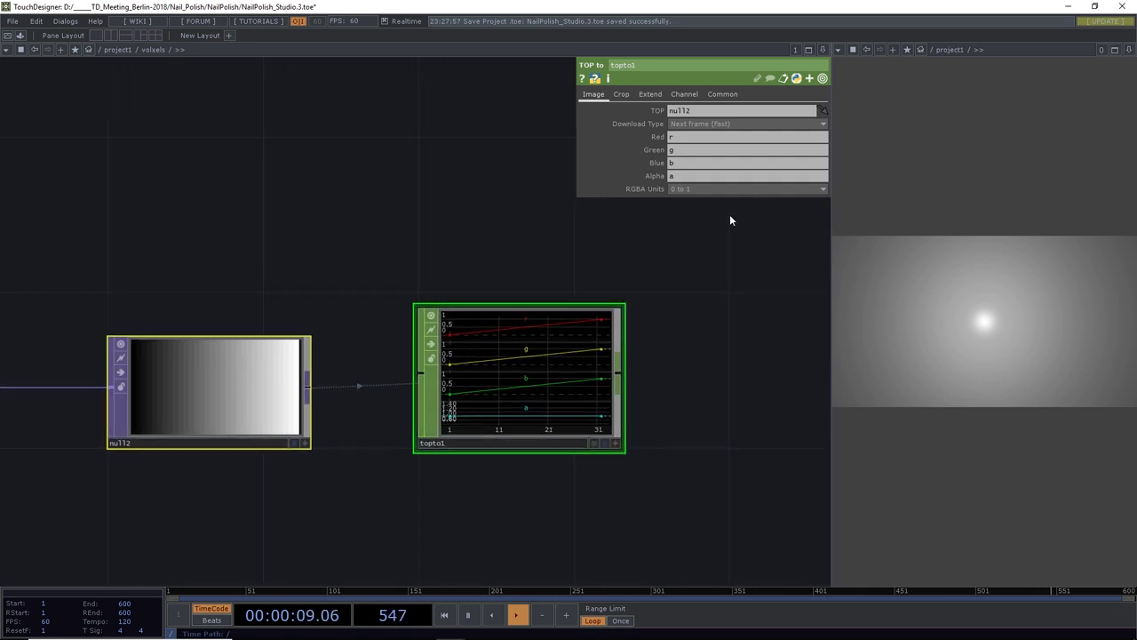
{"action": "key", "text": "BackSpace"}
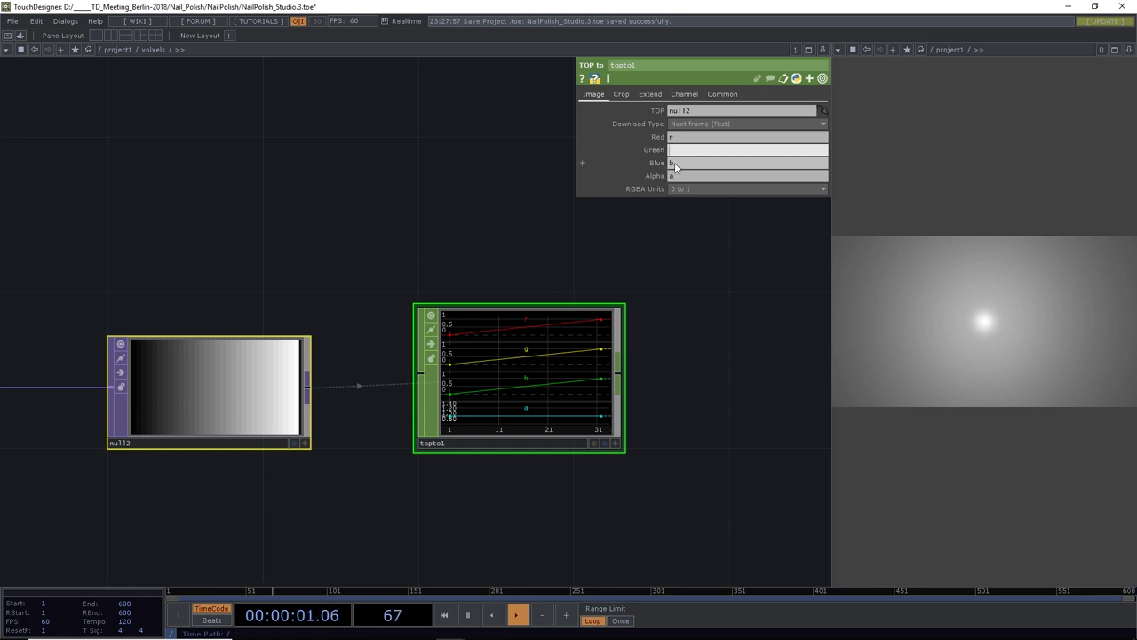
{"action": "key", "text": "Return"}
{"action": "left_click", "coordinate": [680, 163]}
{"action": "key", "text": "BackSpace"}
{"action": "key", "text": "Return"}
{"action": "key", "text": "BackSpace"}
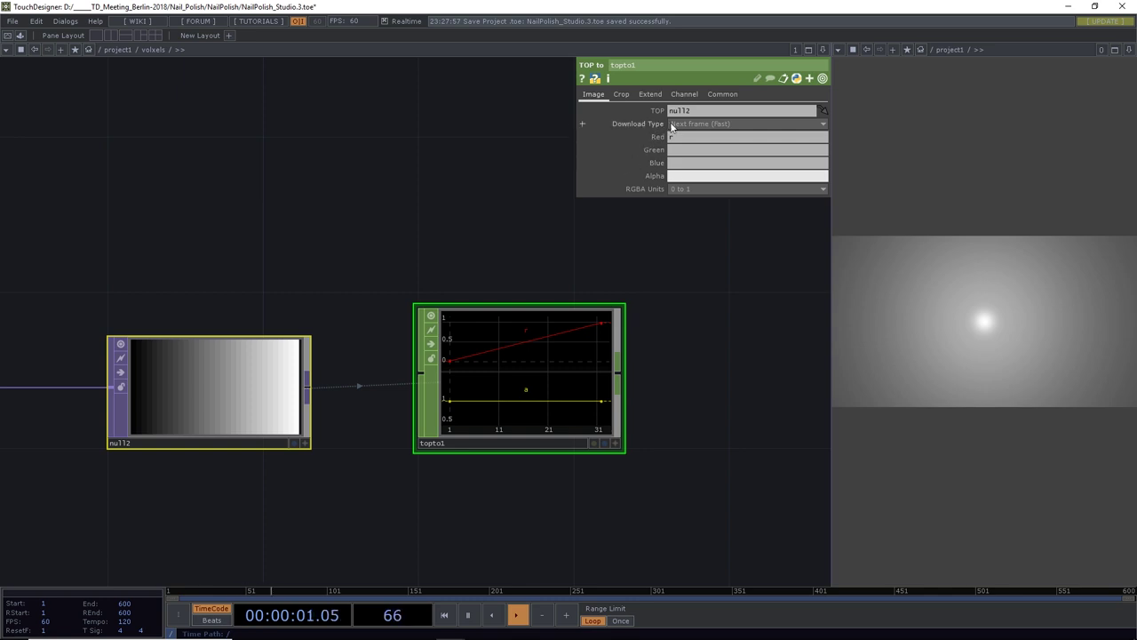
Set topto1's Crop to Full Image for per-row channels r0, r1, r2
{"action": "left_click", "coordinate": [621, 94]}
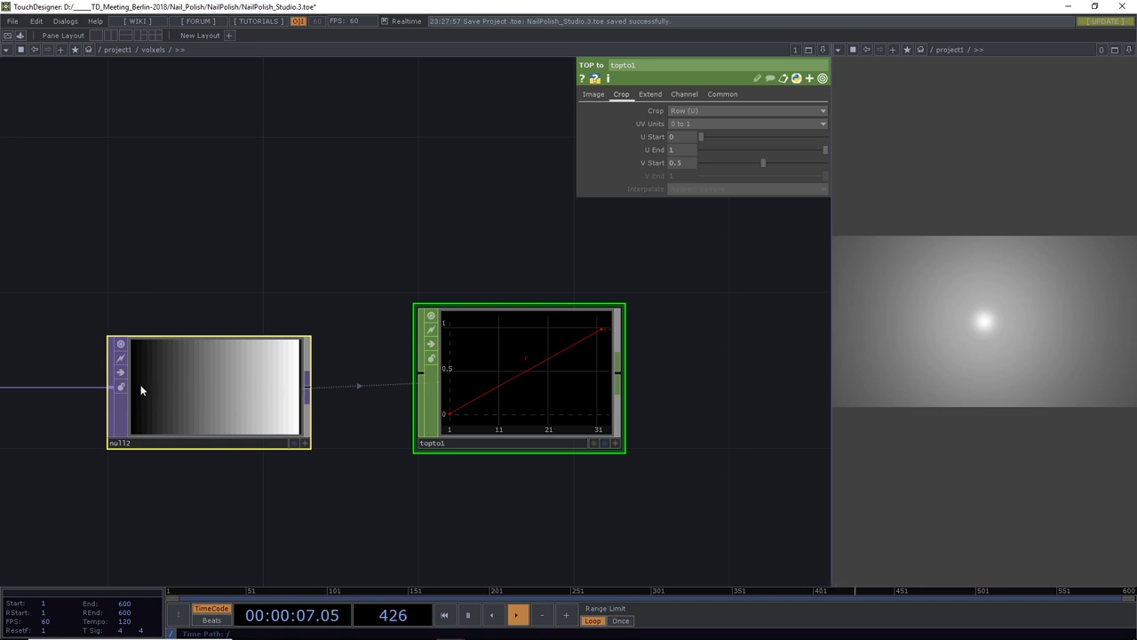
{"action": "left_click", "coordinate": [681, 111]}
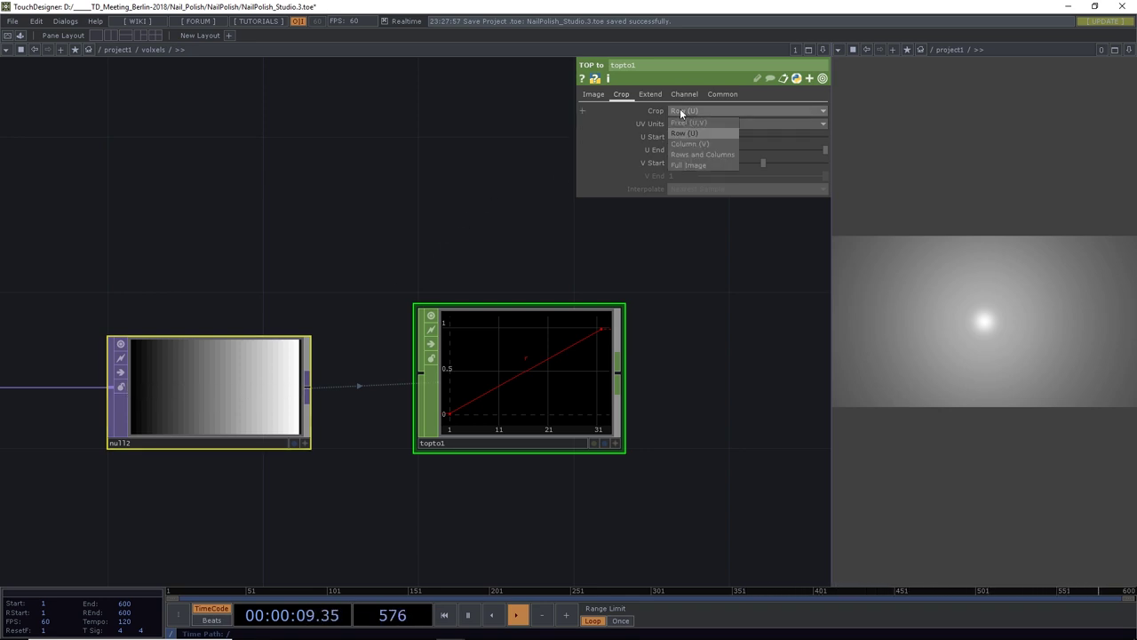
{"action": "left_click", "coordinate": [695, 163]}
{"action": "scroll", "coordinate": [546, 359], "scroll_direction": "up", "scroll_amount": 5}
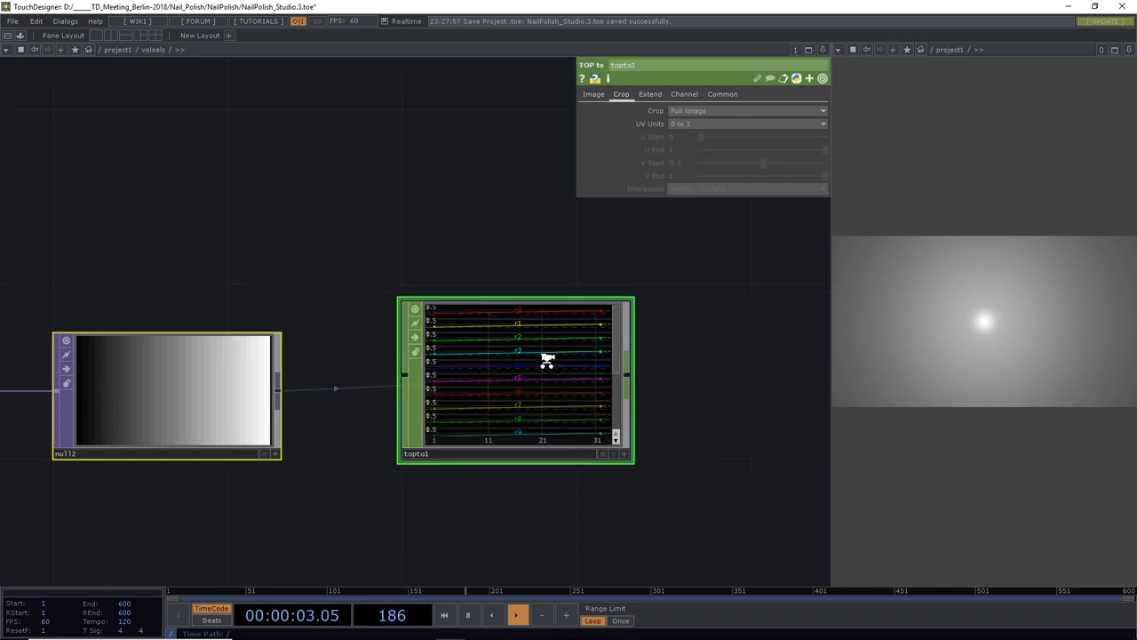
{"action": "scroll", "coordinate": [547, 359], "scroll_direction": "down", "scroll_amount": 3}
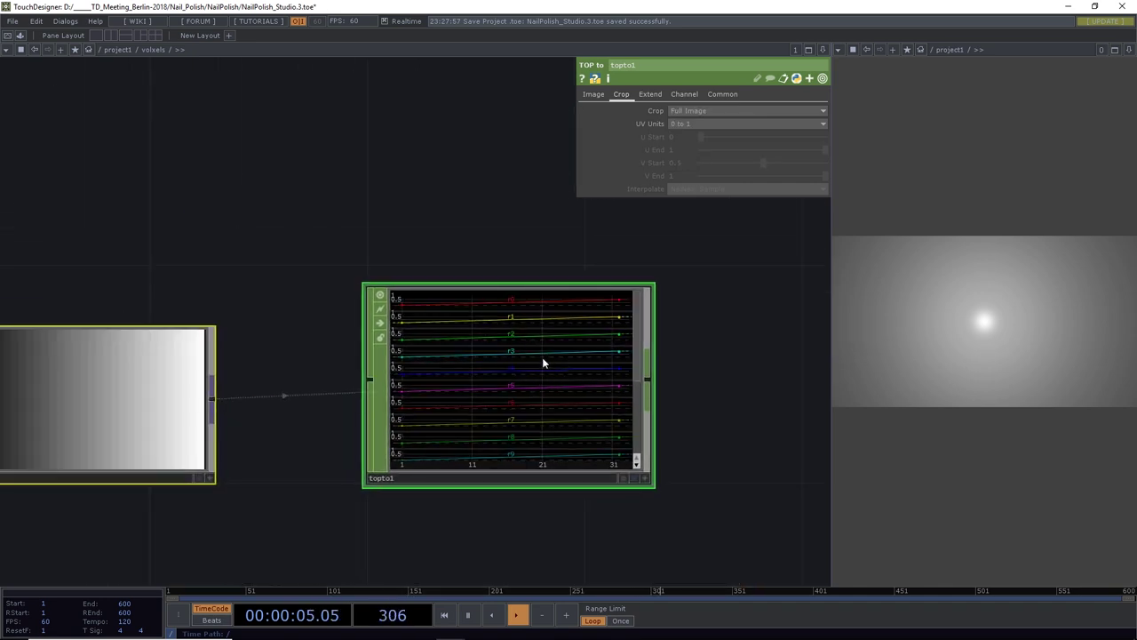
{"action": "scroll", "coordinate": [544, 360], "scroll_direction": "down", "scroll_amount": 3}
{"action": "left_click_drag", "start_coordinate": [668, 382], "coordinate": [588, 378]}
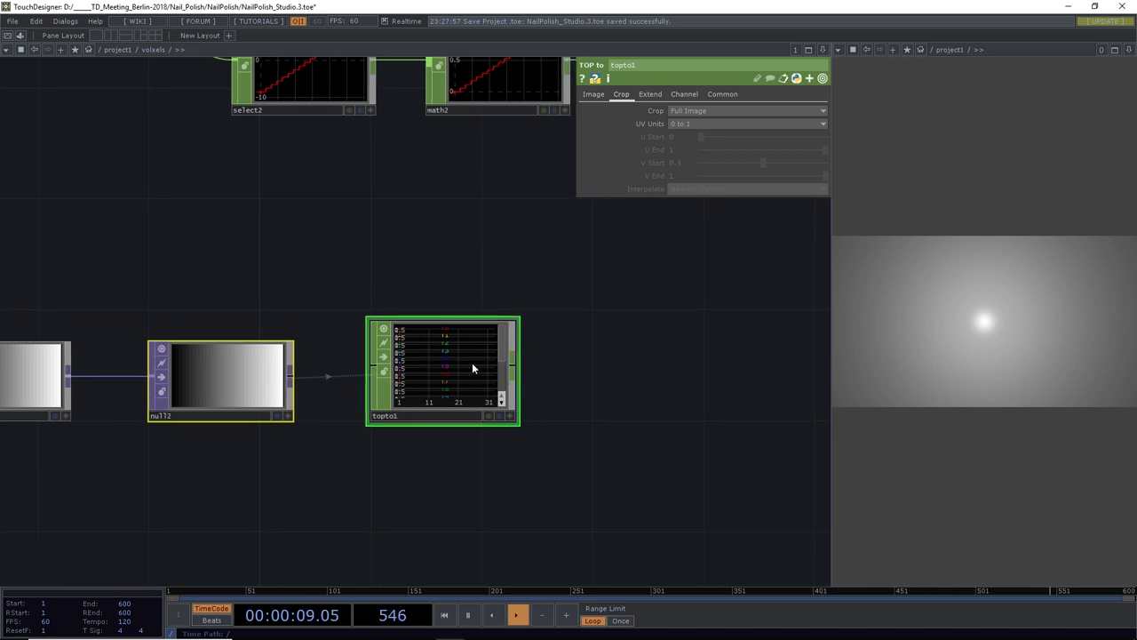
Add a Shuffle CHOP after topto1 using the Sequence Channels by Name method
{"action": "left_click", "coordinate": [513, 366]}
{"action": "left_click", "coordinate": [611, 366]}
{"action": "type", "text": "s"}
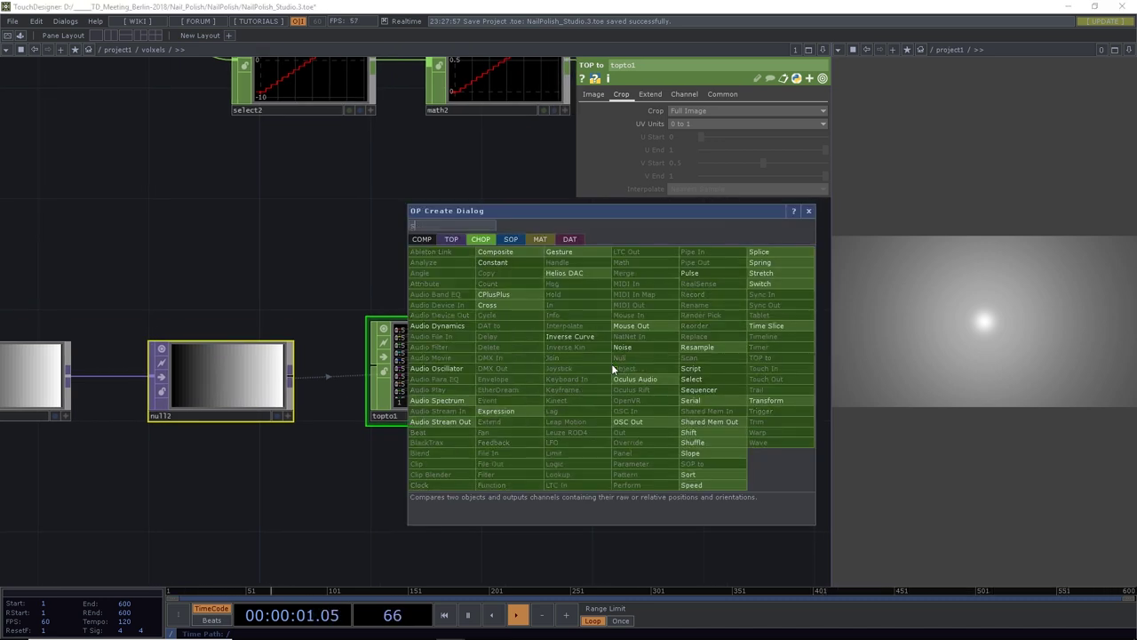
{"action": "left_click", "coordinate": [692, 433]}
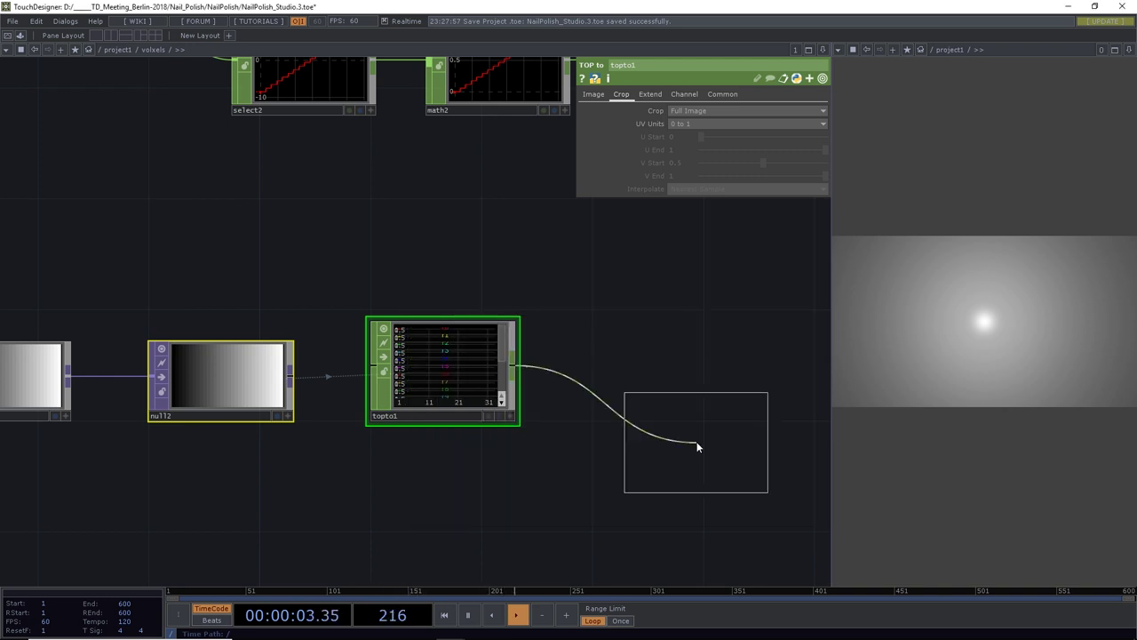
{"action": "left_click", "coordinate": [633, 371]}
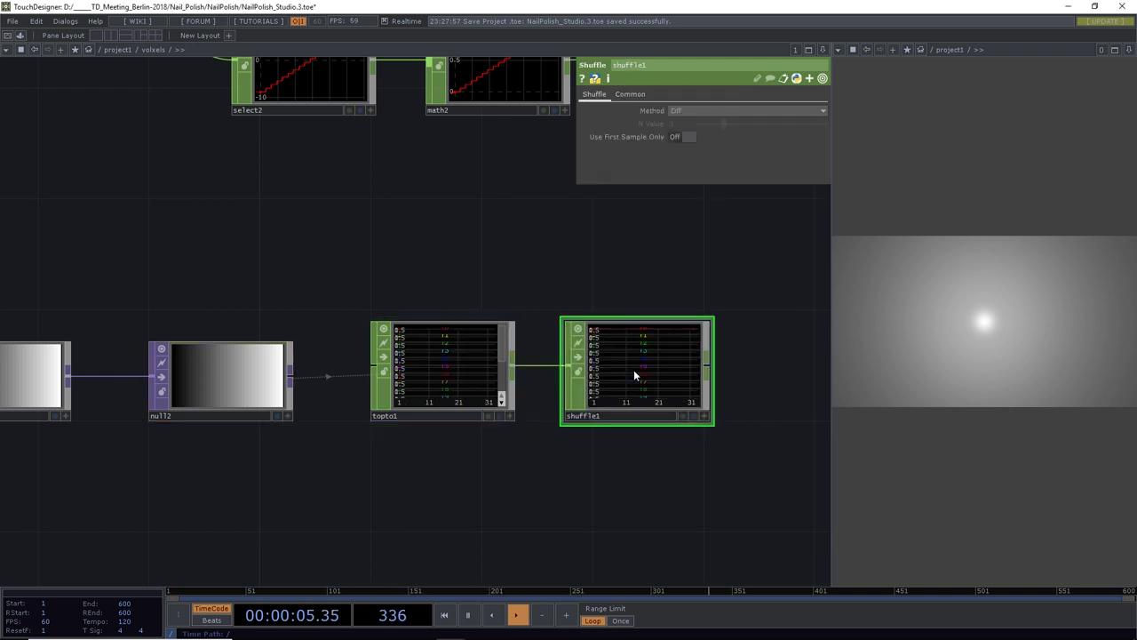
{"action": "left_click", "coordinate": [686, 111]}
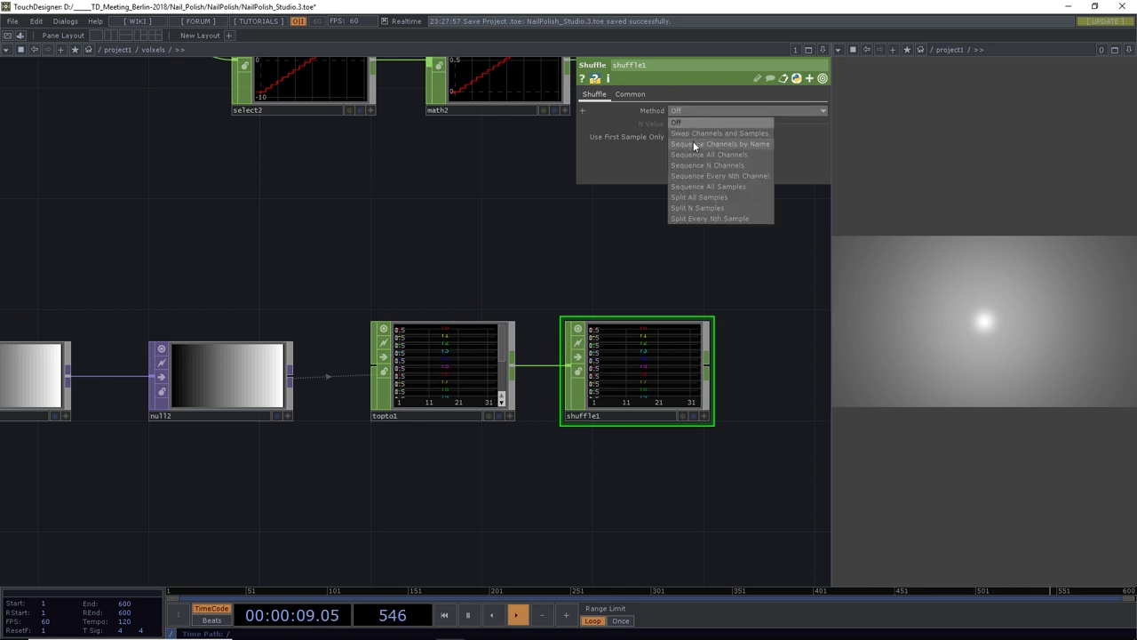
{"action": "left_click", "coordinate": [694, 143]}
Select ramp1, switch1, null2, topto1 and shuffle1 and move them further left
{"action": "scroll", "coordinate": [554, 246], "scroll_direction": "right", "scroll_amount": 5}
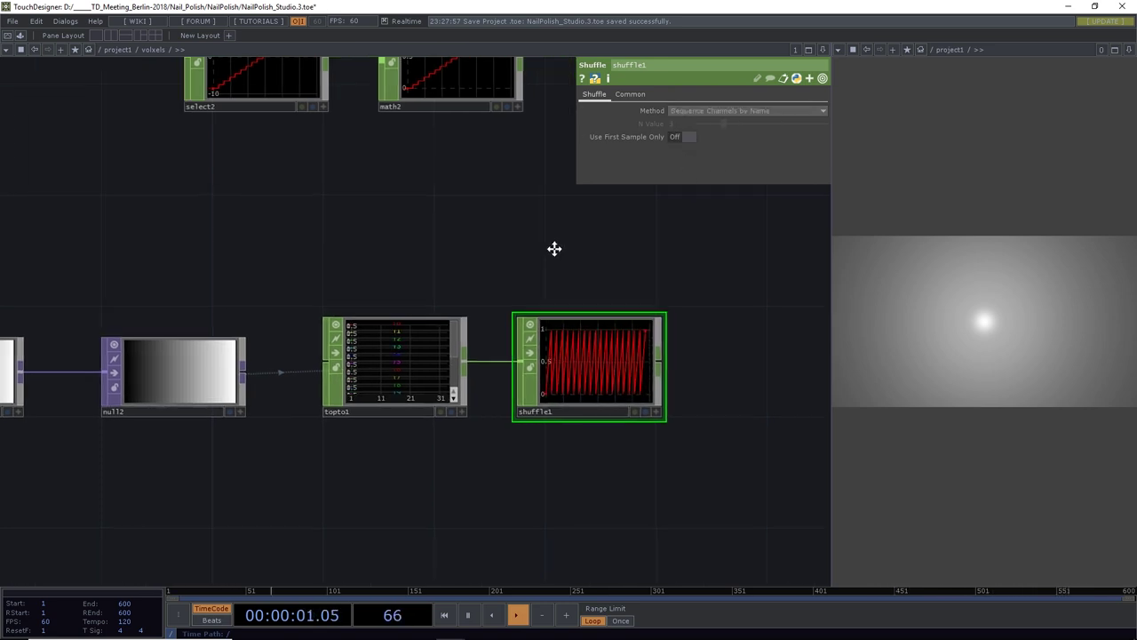
{"action": "scroll", "coordinate": [507, 337], "scroll_direction": "up", "scroll_amount": 5}
{"action": "scroll", "coordinate": [495, 366], "scroll_direction": "down", "scroll_amount": 2}
{"action": "scroll", "coordinate": [494, 362], "scroll_direction": "down", "scroll_amount": 1}
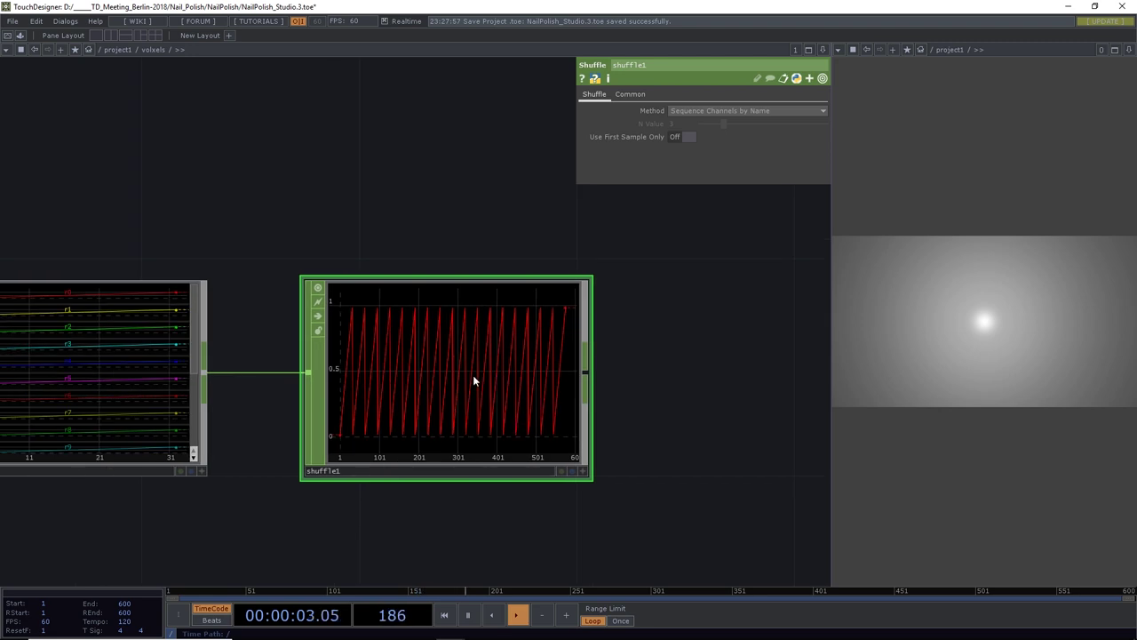
{"action": "scroll", "coordinate": [670, 370], "scroll_direction": "down", "scroll_amount": 3}
{"action": "left_click_drag", "start_coordinate": [519, 411], "coordinate": [324, 431]}
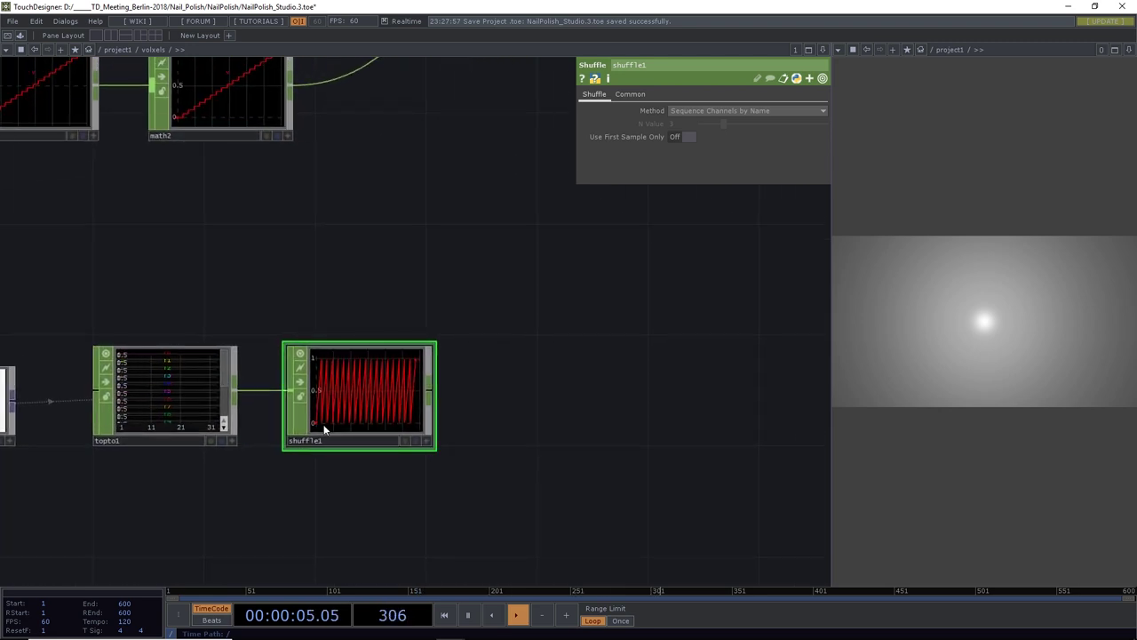
{"action": "left_click_drag", "start_coordinate": [381, 279], "coordinate": [370, 386]}
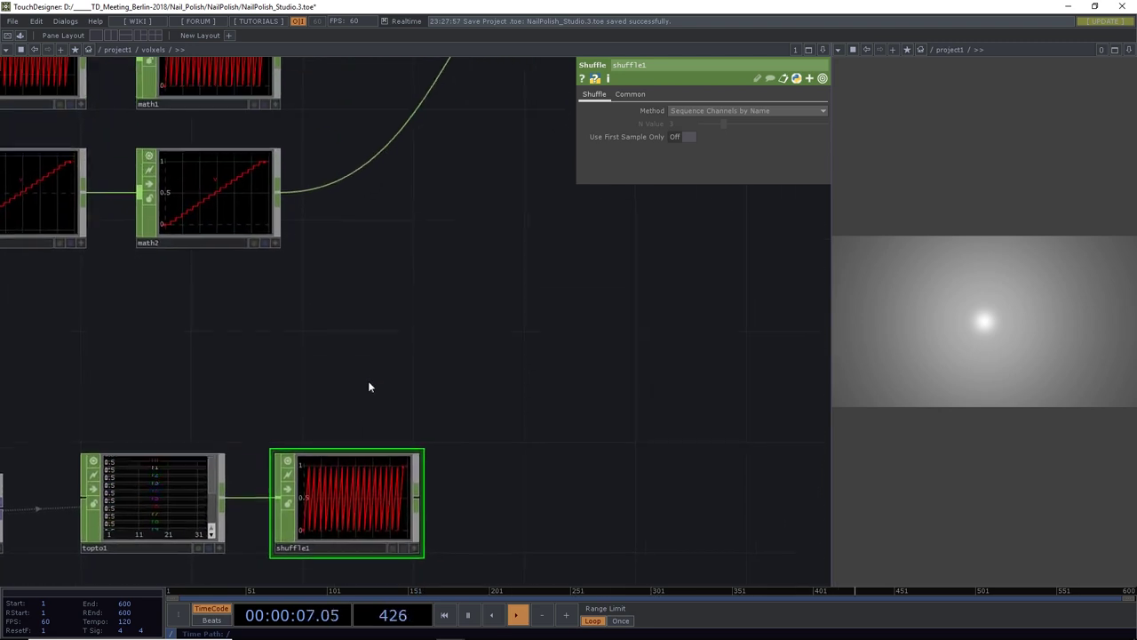
{"action": "scroll", "coordinate": [370, 383], "scroll_direction": "down", "scroll_amount": 2}
{"action": "scroll", "coordinate": [347, 487], "scroll_direction": "up", "scroll_amount": 3}
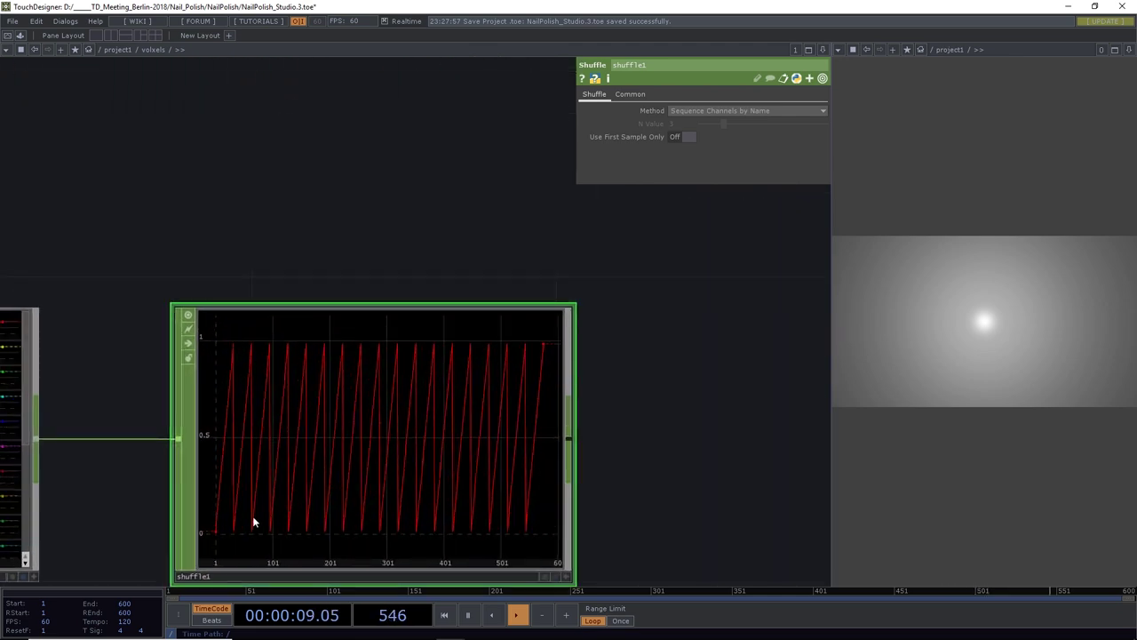
{"action": "scroll", "coordinate": [330, 462], "scroll_direction": "down", "scroll_amount": 4}
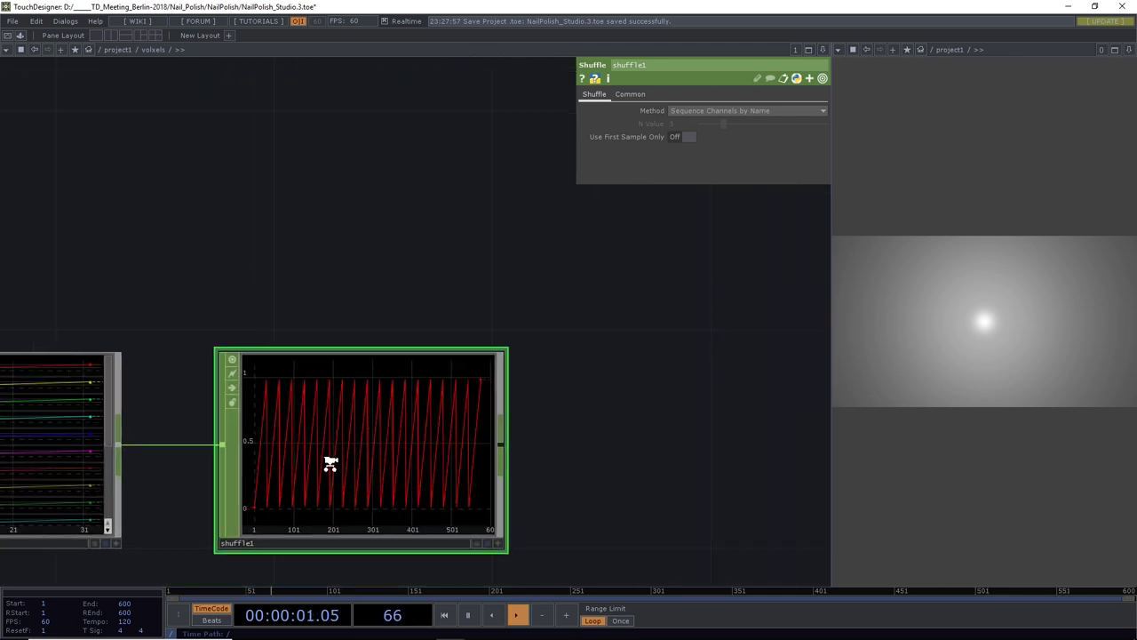
{"action": "scroll", "coordinate": [330, 460], "scroll_direction": "down", "scroll_amount": 2}
{"action": "scroll", "coordinate": [346, 427], "scroll_direction": "down", "scroll_amount": 1}
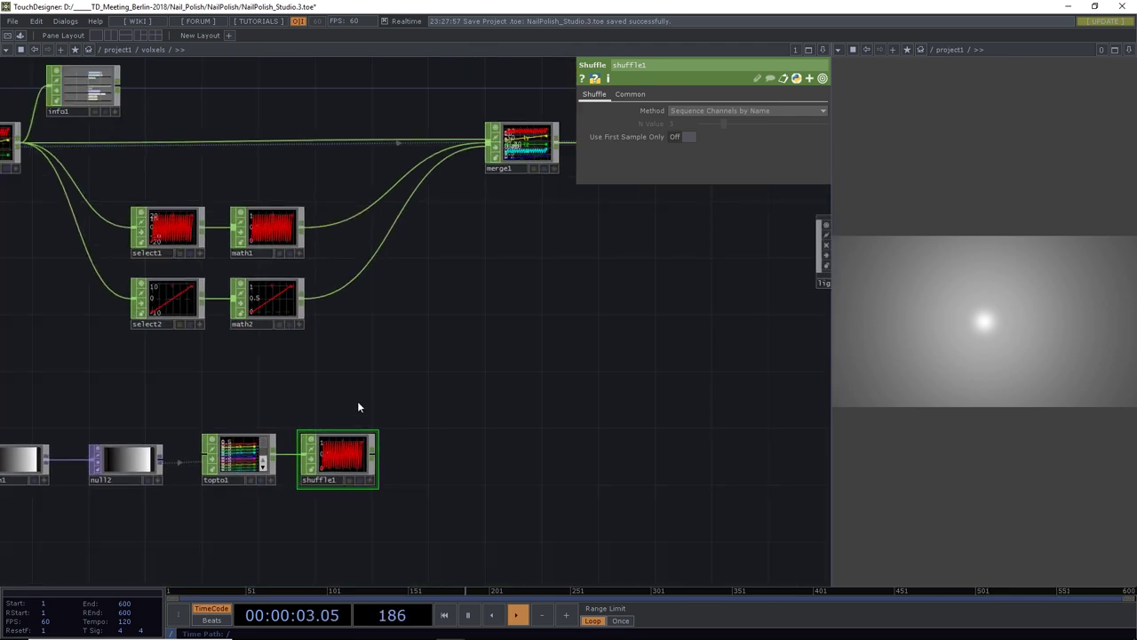
{"action": "left_click_drag", "start_coordinate": [357, 401], "coordinate": [528, 313]}
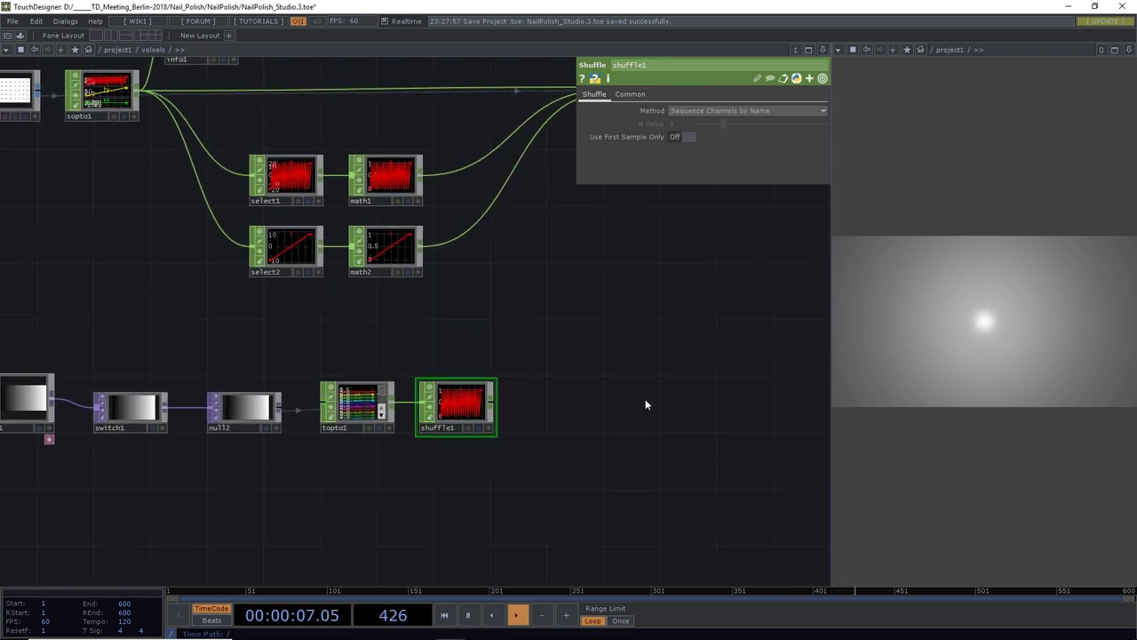
{"action": "scroll", "coordinate": [554, 388], "scroll_direction": "down", "scroll_amount": 2}
{"action": "scroll", "coordinate": [543, 387], "scroll_direction": "down", "scroll_amount": 2}
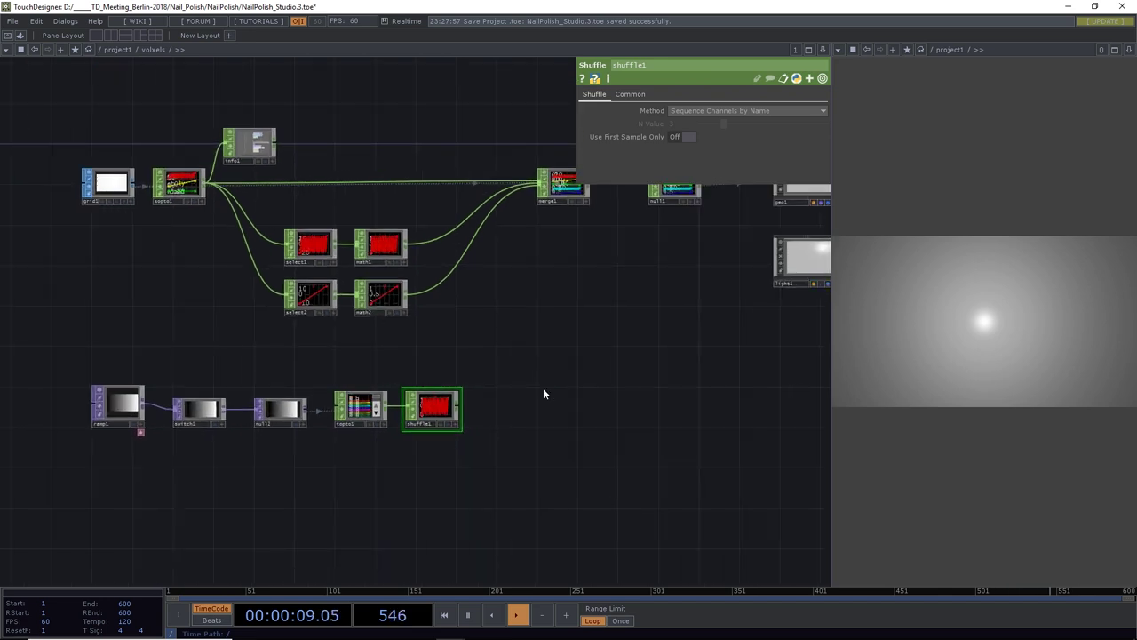
{"action": "left_click_drag", "start_coordinate": [568, 383], "coordinate": [509, 380]}
{"action": "left_click_drag", "start_coordinate": [252, 377], "coordinate": [371, 368]}
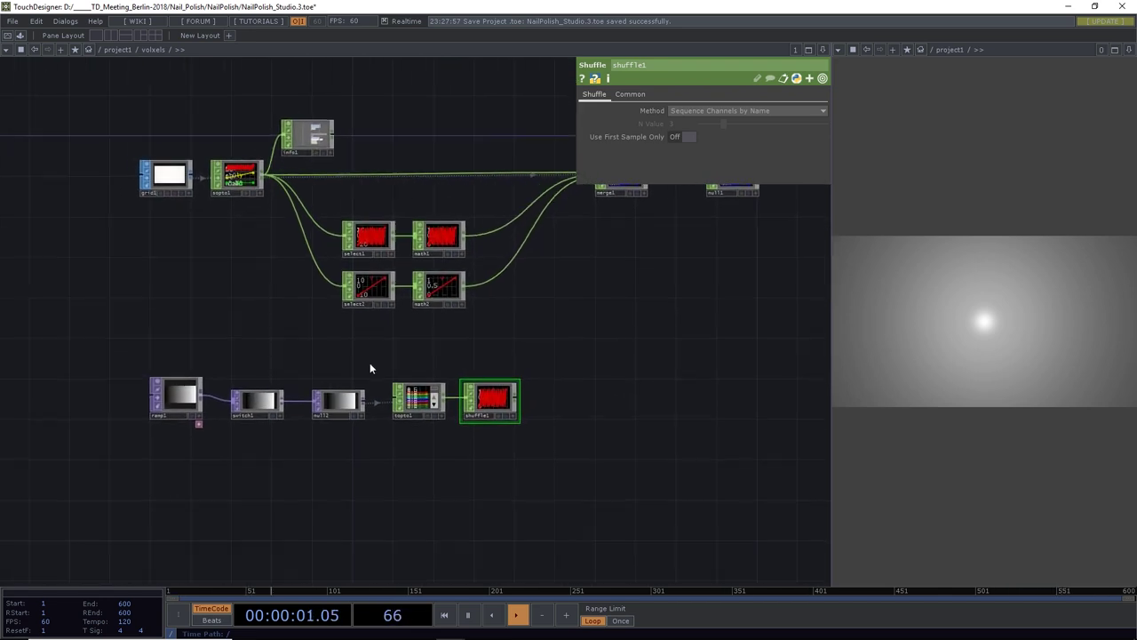
{"action": "right_click_drag", "start_coordinate": [450, 403], "coordinate": [182, 439]}
{"action": "left_click_drag", "start_coordinate": [480, 405], "coordinate": [360, 389]}
Add a Math CHOP, math3, wired after shuffle1
{"action": "left_click", "coordinate": [373, 395]}
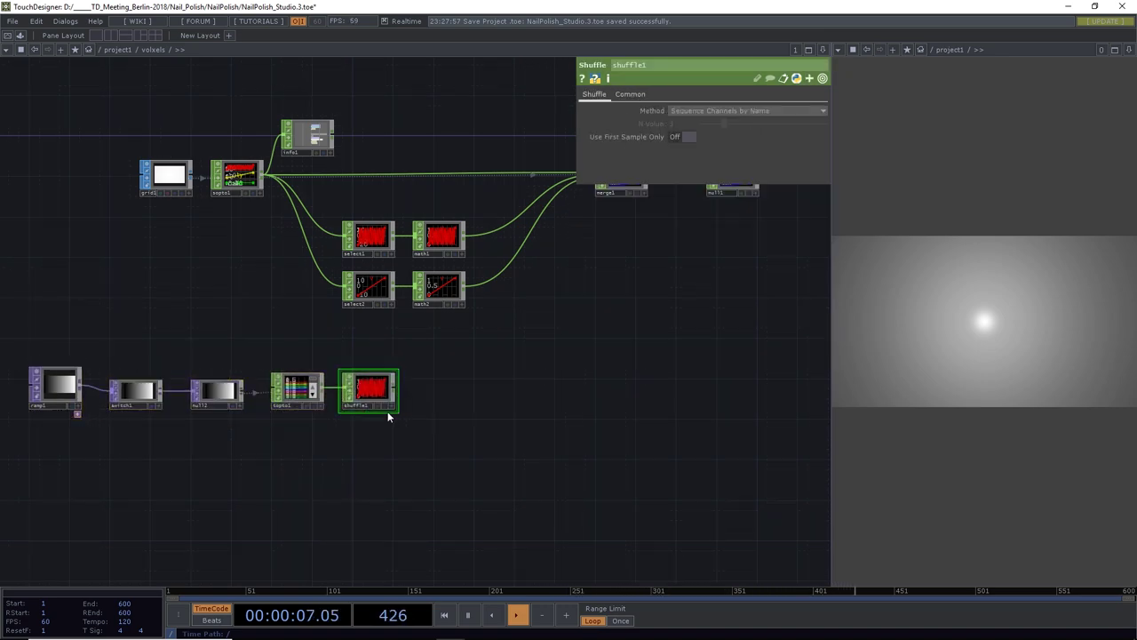
{"action": "left_click", "coordinate": [396, 391]}
{"action": "left_click", "coordinate": [447, 391]}
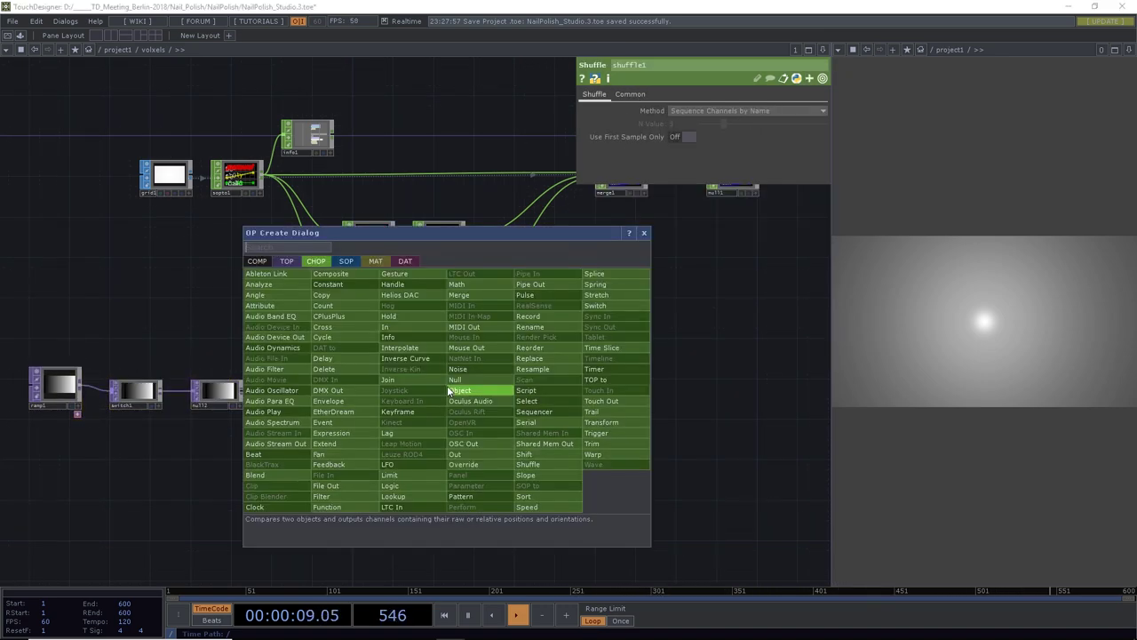
{"action": "type", "text": "math"}
{"action": "left_click", "coordinate": [462, 284]}
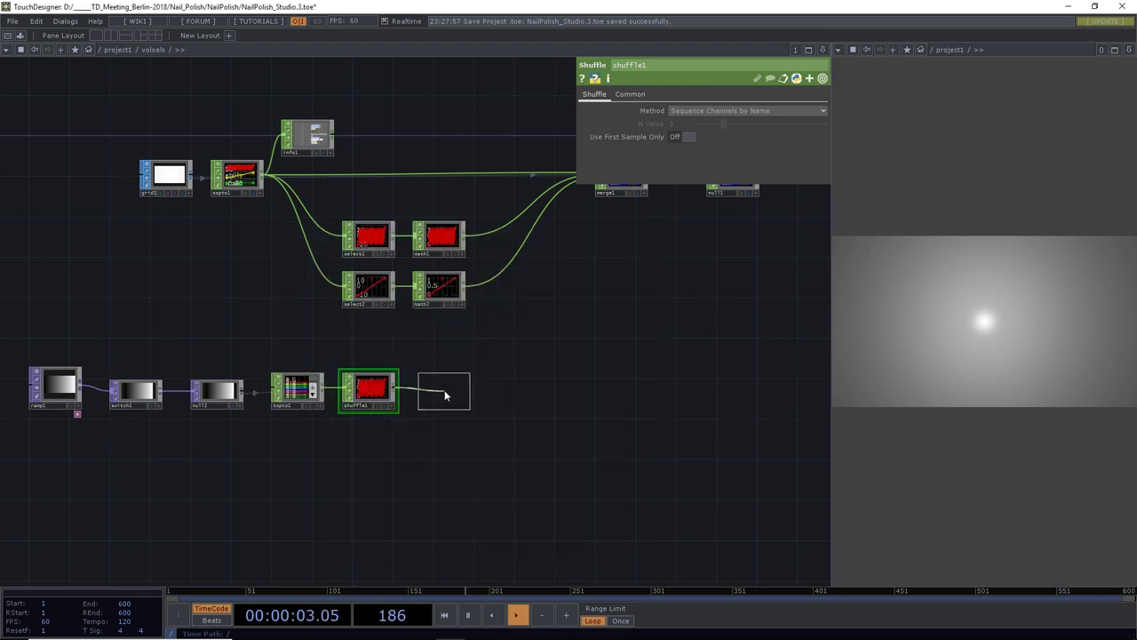
{"action": "left_click", "coordinate": [444, 391]}
{"action": "left_click_drag", "start_coordinate": [521, 418], "coordinate": [405, 446]}
{"action": "scroll", "coordinate": [405, 446], "scroll_direction": "down", "scroll_amount": 2}
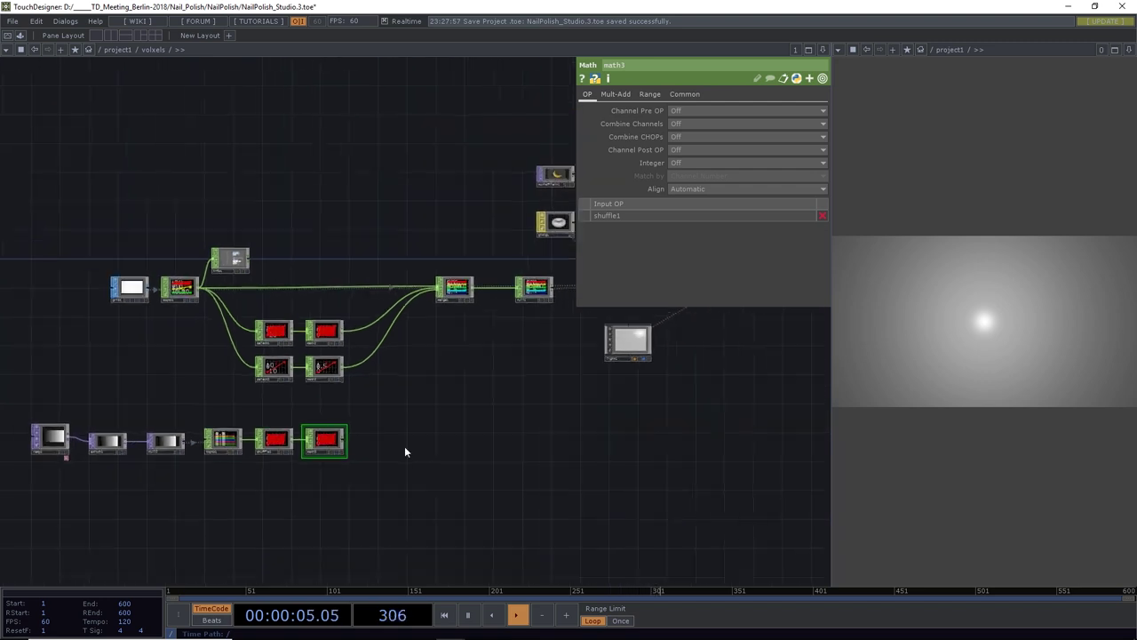
Add rename1 after math3 renaming channels to depth, and wire it into merge1
{"action": "left_click", "coordinate": [273, 442]}
{"action": "left_click", "coordinate": [331, 444]}
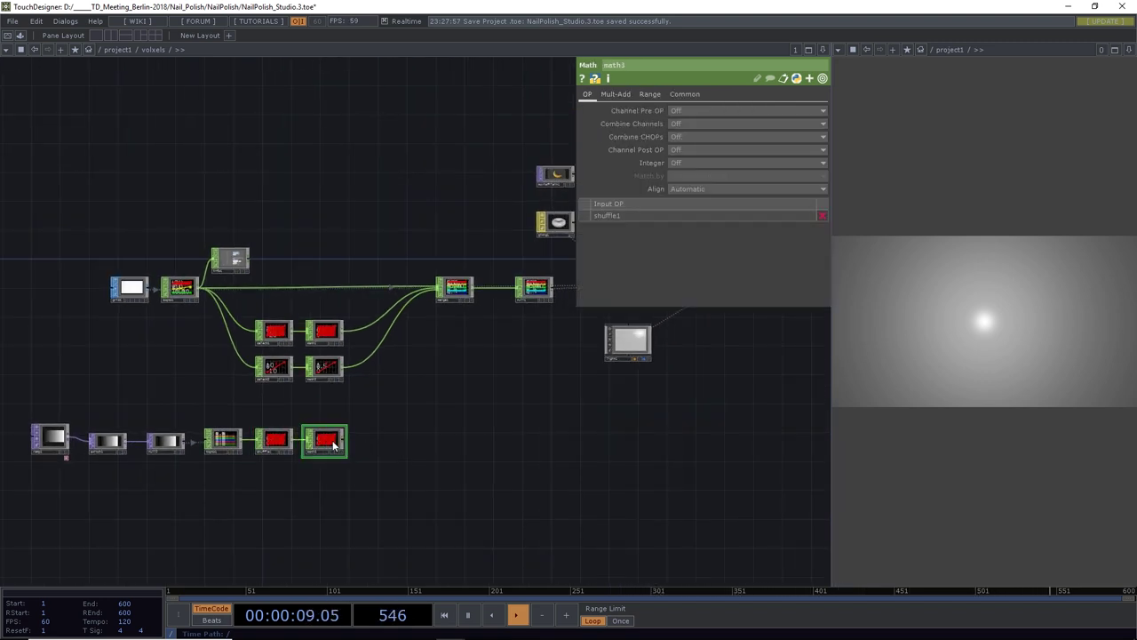
{"action": "scroll", "coordinate": [342, 441], "scroll_direction": "up", "scroll_amount": 3}
{"action": "left_click_drag", "start_coordinate": [346, 441], "coordinate": [430, 437]}
{"action": "type", "text": "re"}
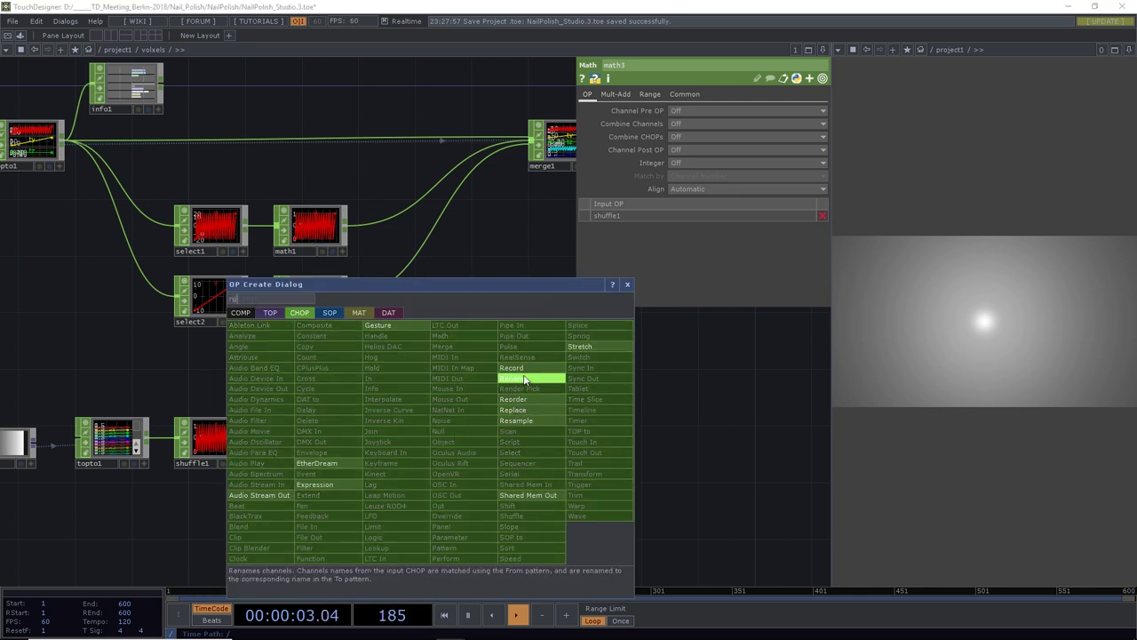
{"action": "left_click", "coordinate": [516, 401]}
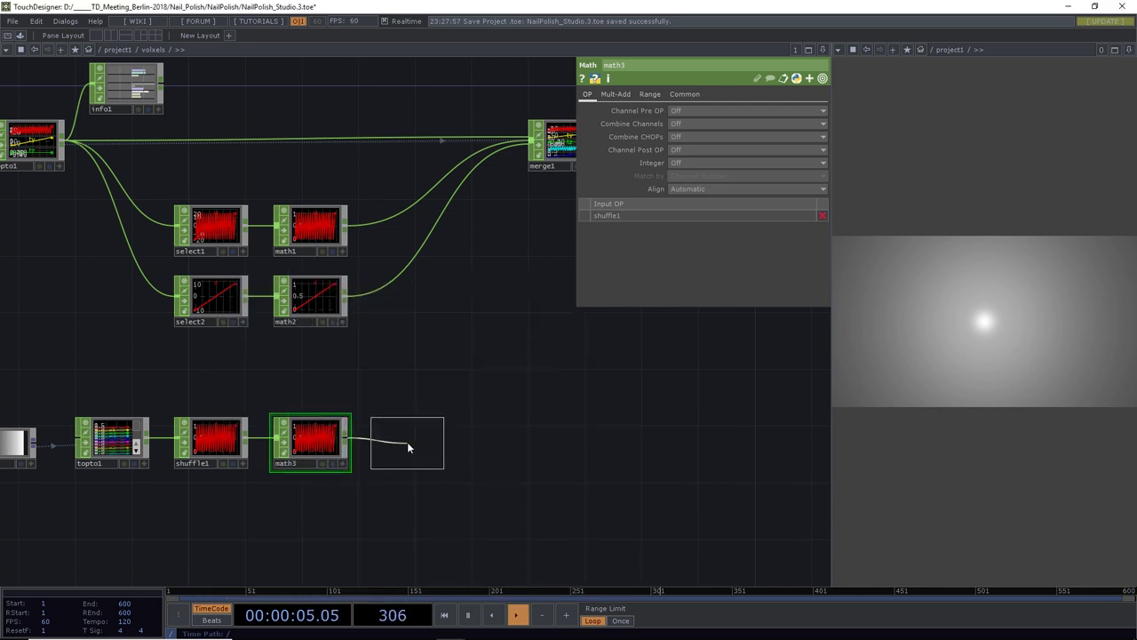
{"action": "left_click", "coordinate": [407, 442]}
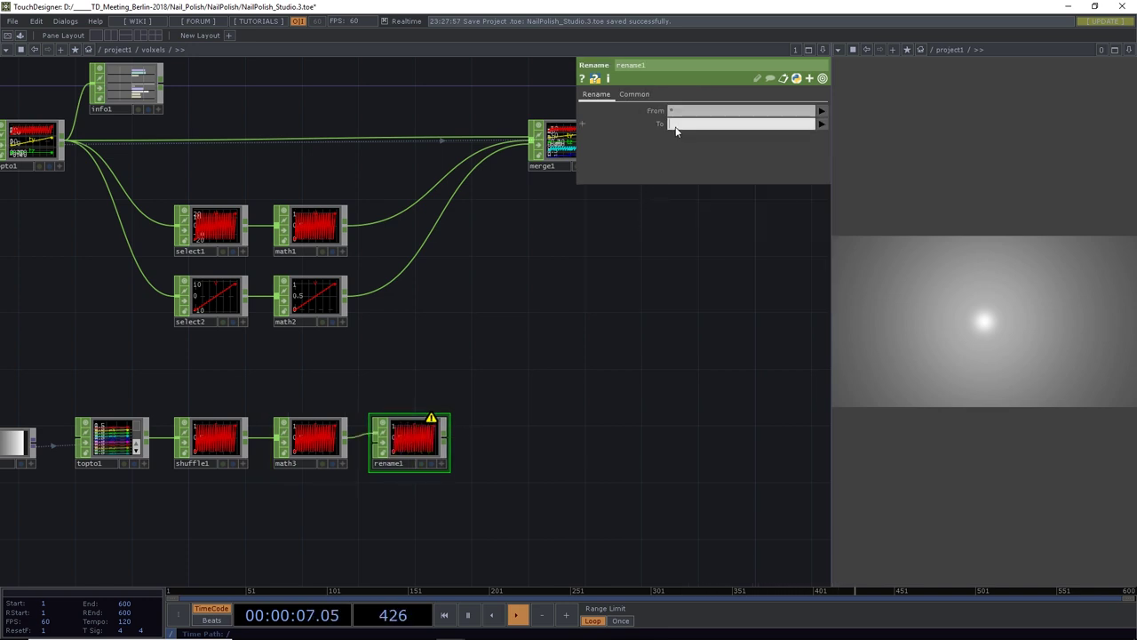
{"action": "key", "text": "Return"}
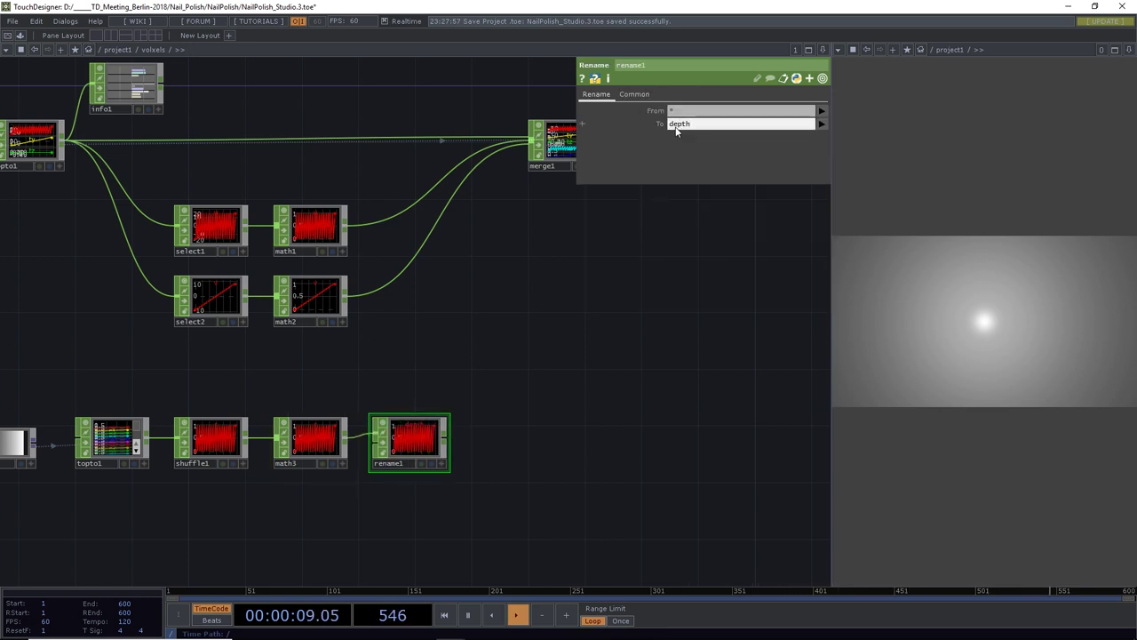
{"action": "scroll", "coordinate": [584, 296], "scroll_direction": "down", "scroll_amount": 3}
{"action": "left_click_drag", "start_coordinate": [528, 330], "coordinate": [328, 241]}
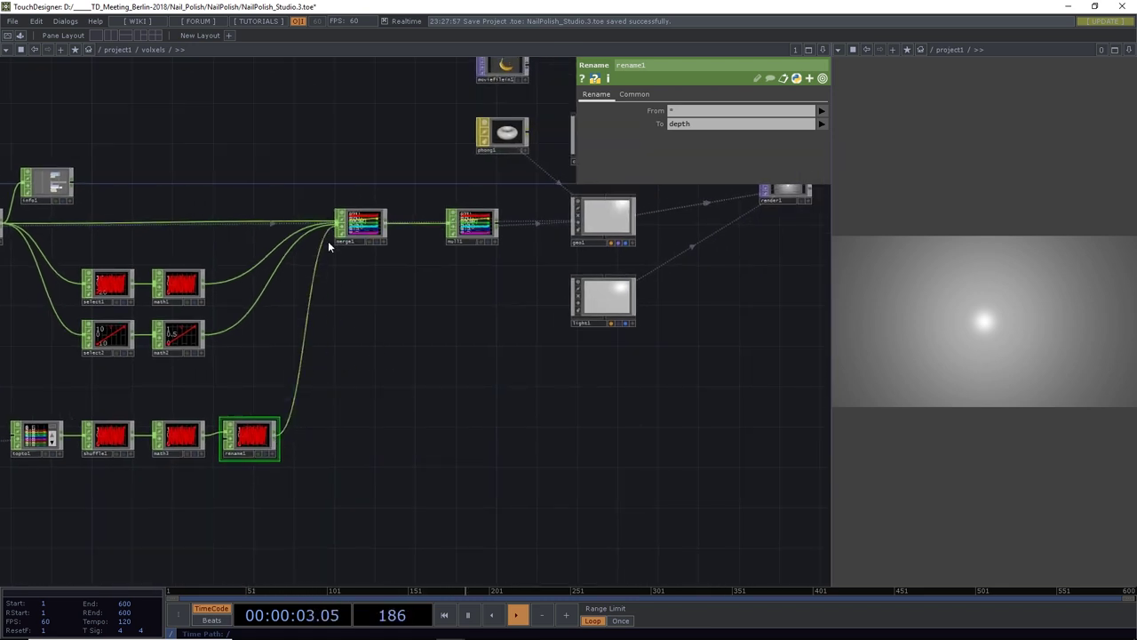
{"action": "left_click_drag", "start_coordinate": [377, 360], "coordinate": [430, 348]}
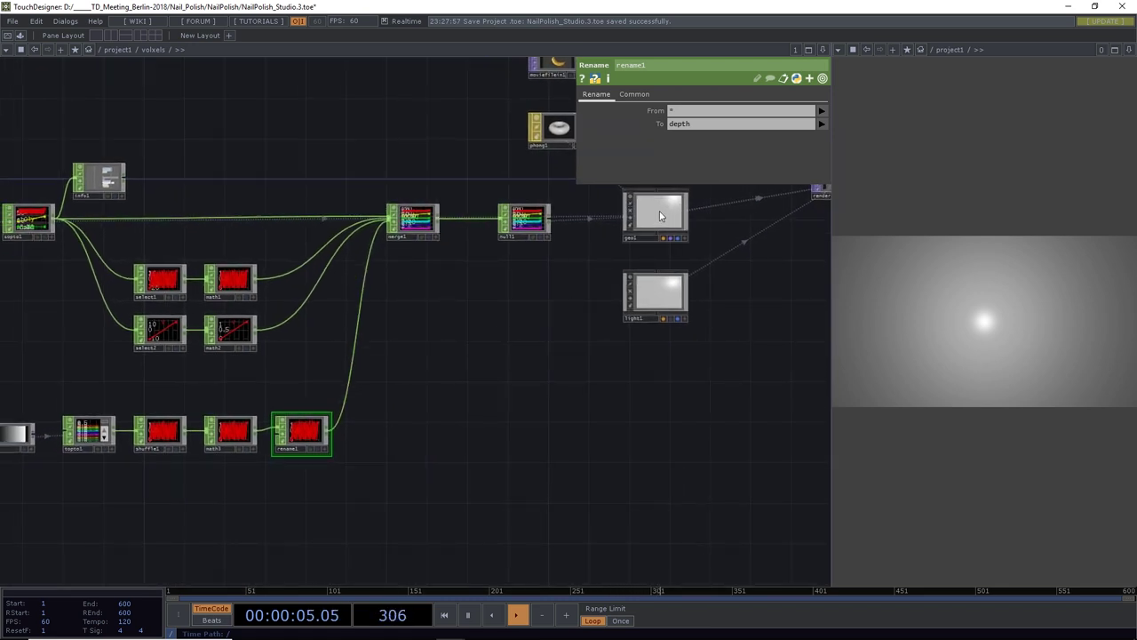
Set geo1's instance TZ to the depth channel
{"action": "left_click", "coordinate": [659, 211]}
{"action": "left_click_drag", "start_coordinate": [686, 401], "coordinate": [594, 422]}
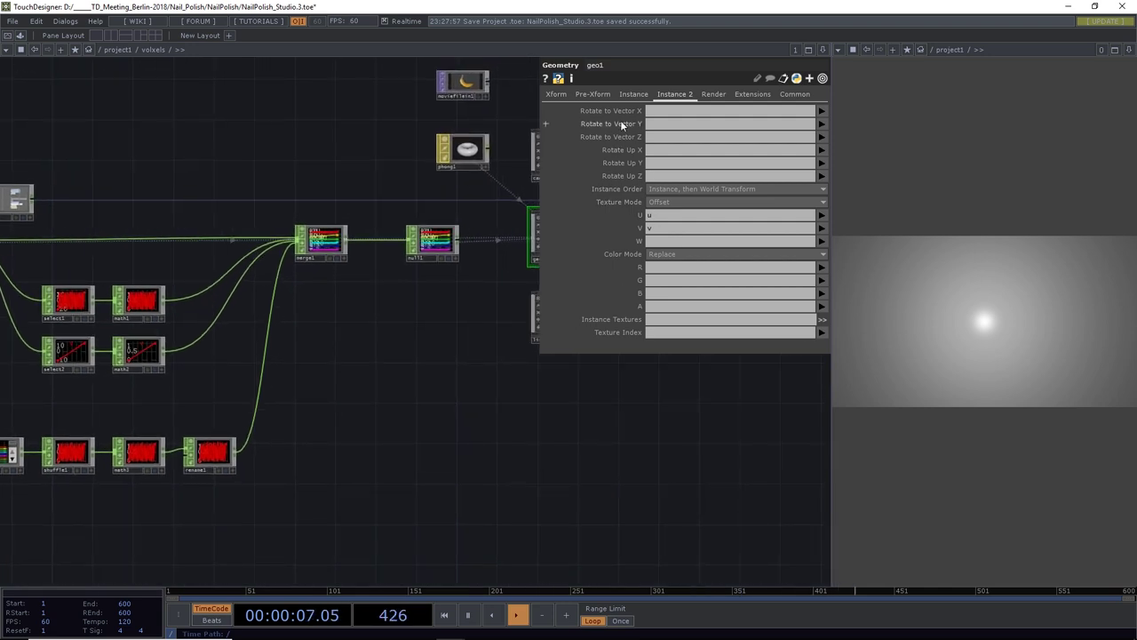
{"action": "left_click", "coordinate": [634, 94]}
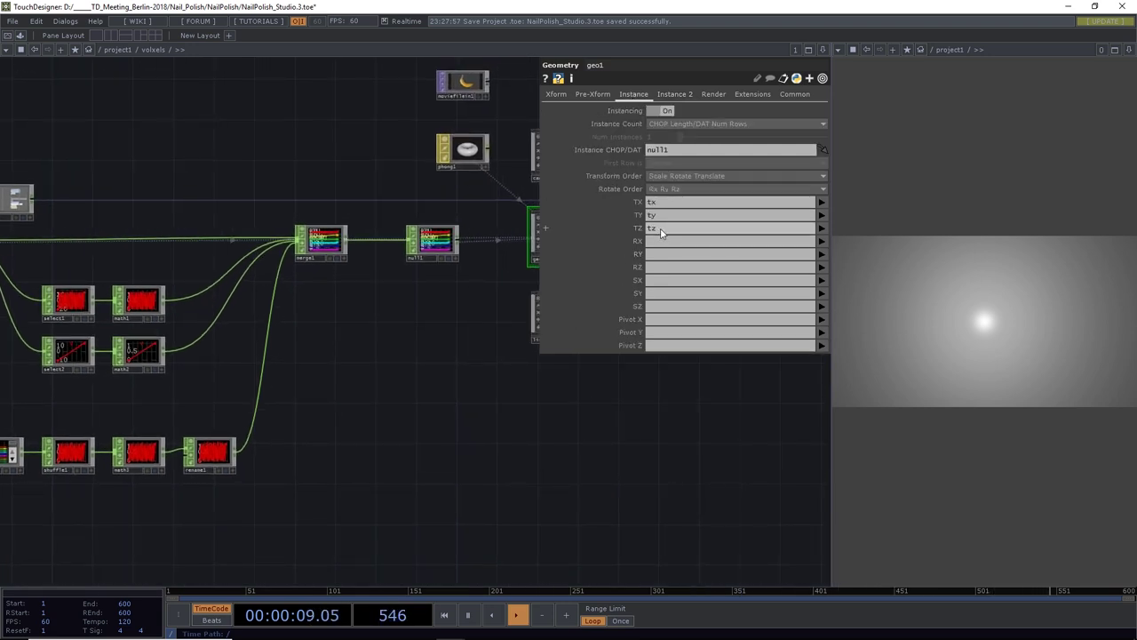
{"action": "left_click", "coordinate": [822, 228]}
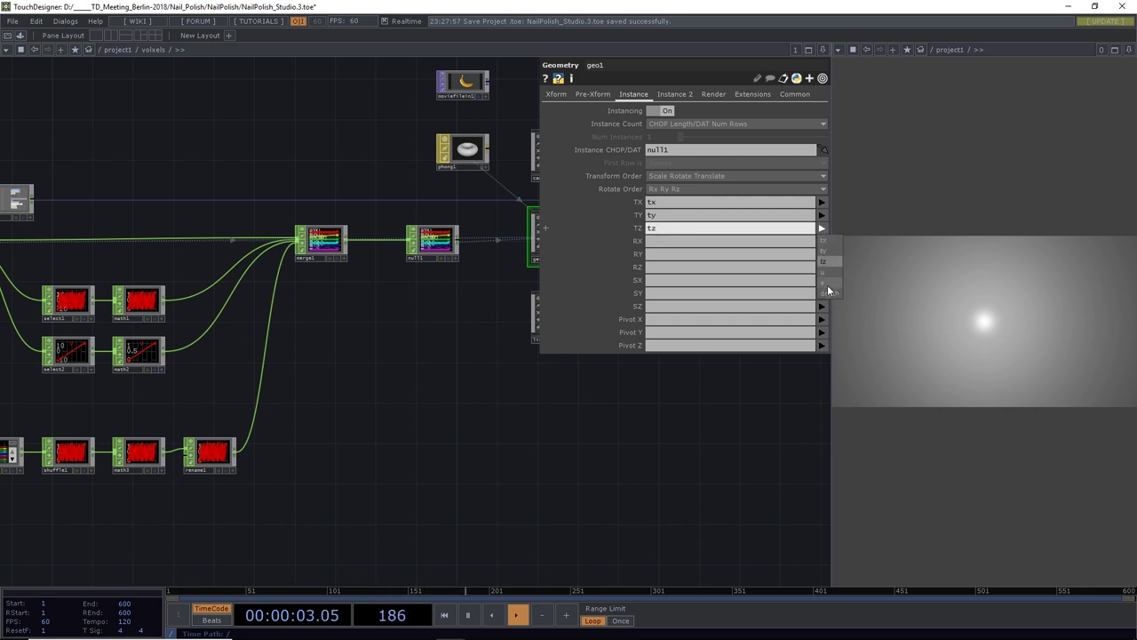
{"action": "left_click", "coordinate": [829, 293]}
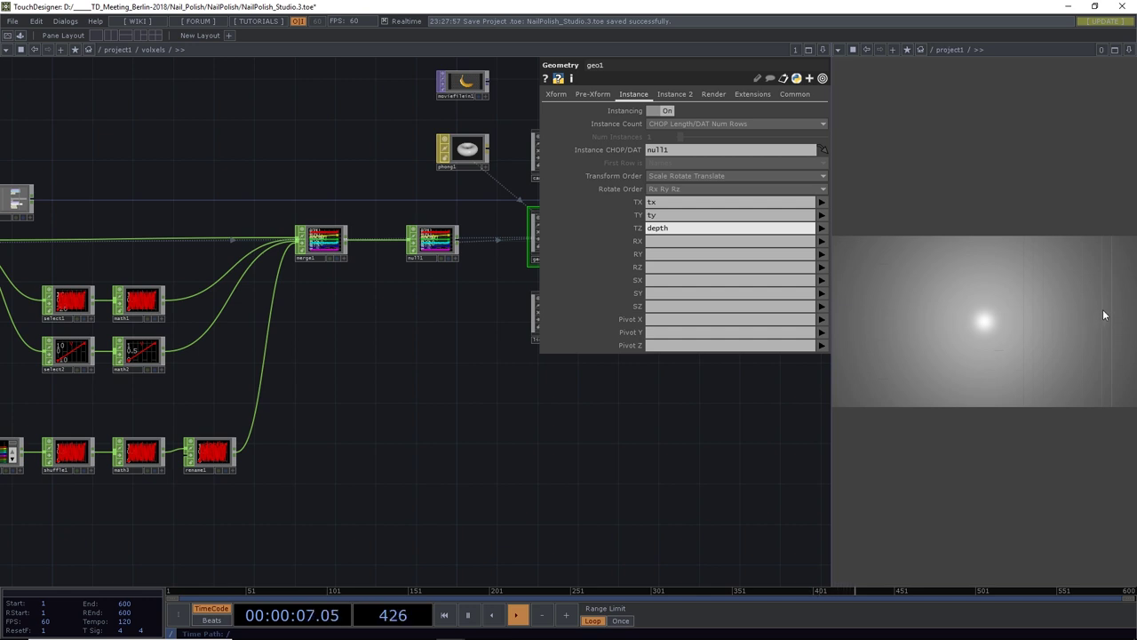
Inspect math3's Range page, still mapping 0–1 to 0–1
{"action": "left_click_drag", "start_coordinate": [428, 502], "coordinate": [557, 495]}
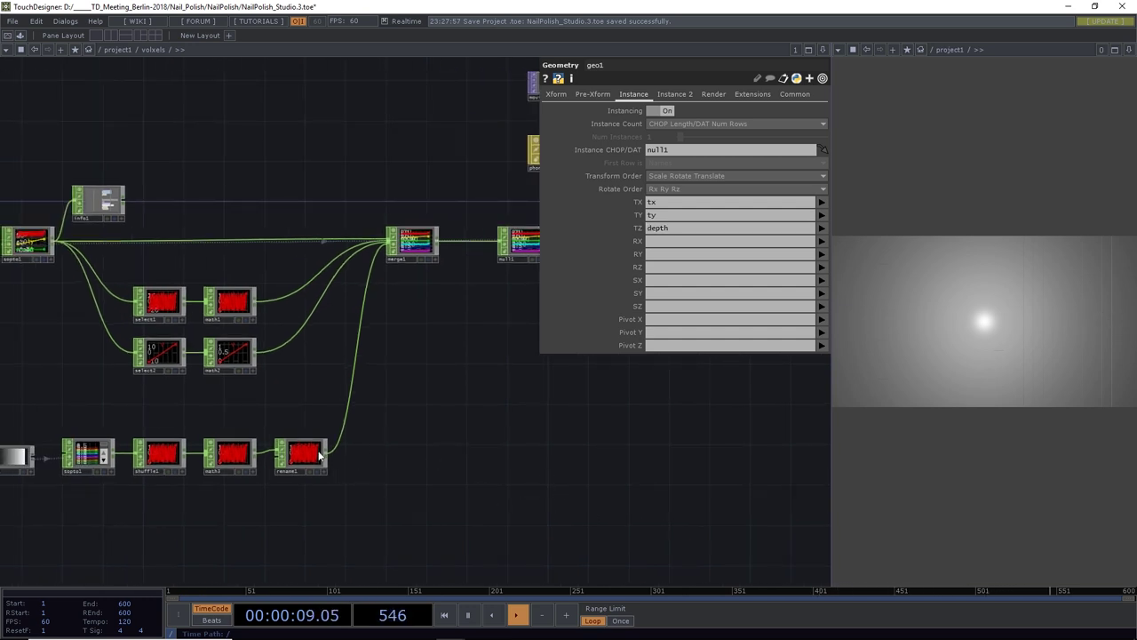
{"action": "scroll", "coordinate": [313, 457], "scroll_direction": "up", "scroll_amount": 5}
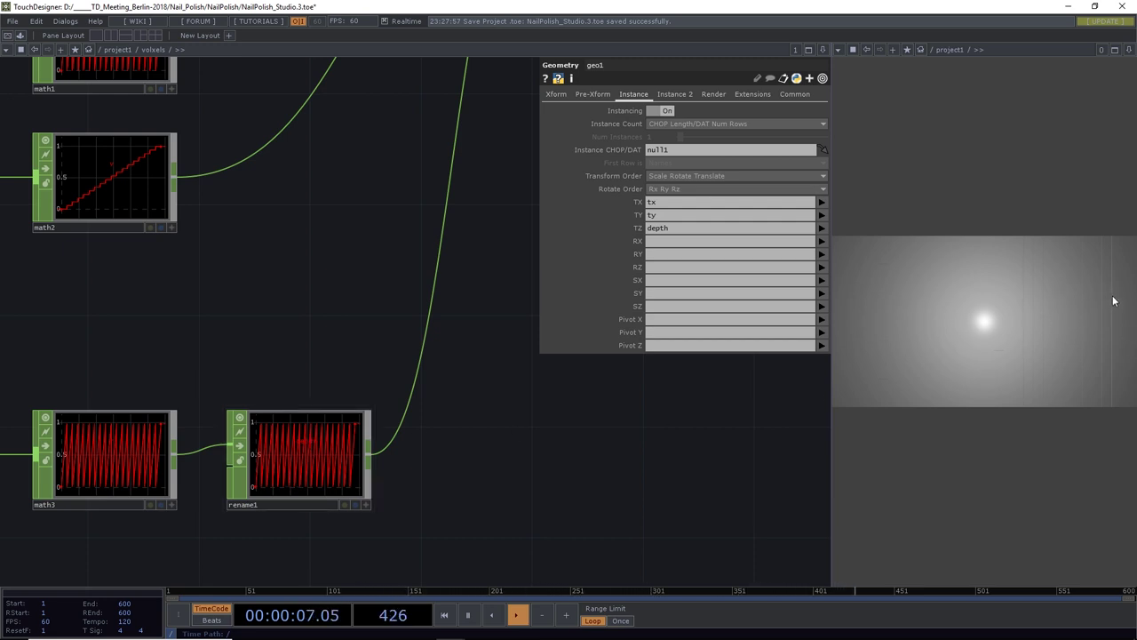
{"action": "scroll", "coordinate": [434, 487], "scroll_direction": "down", "scroll_amount": 4}
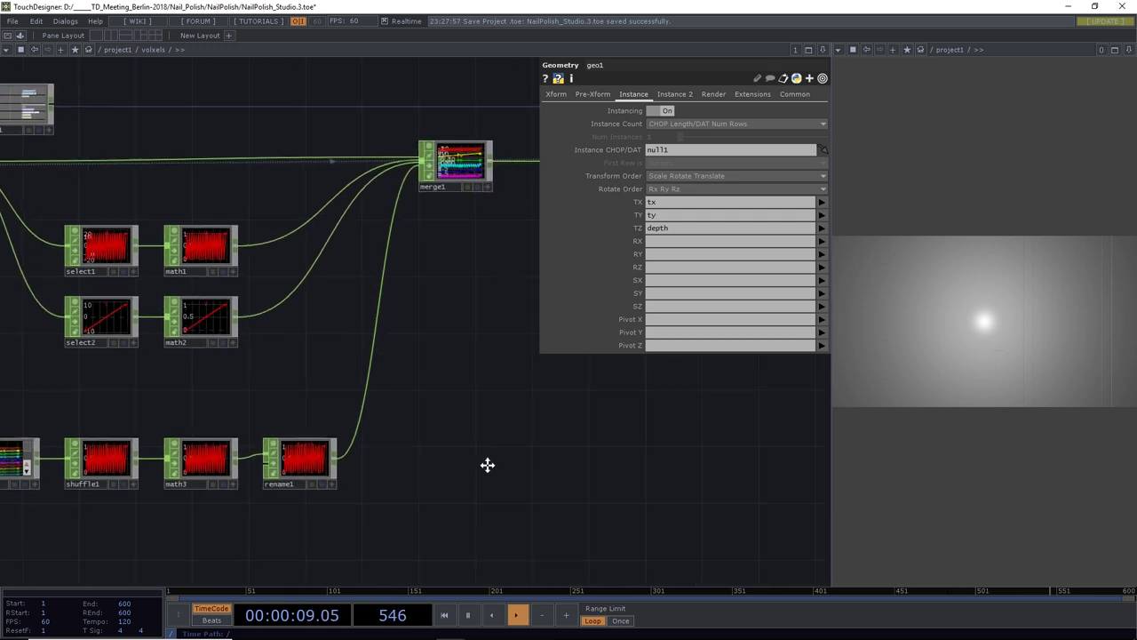
{"action": "scroll", "coordinate": [488, 462], "scroll_direction": "up", "scroll_amount": 4}
{"action": "left_click", "coordinate": [278, 456]}
{"action": "left_click", "coordinate": [188, 453]}
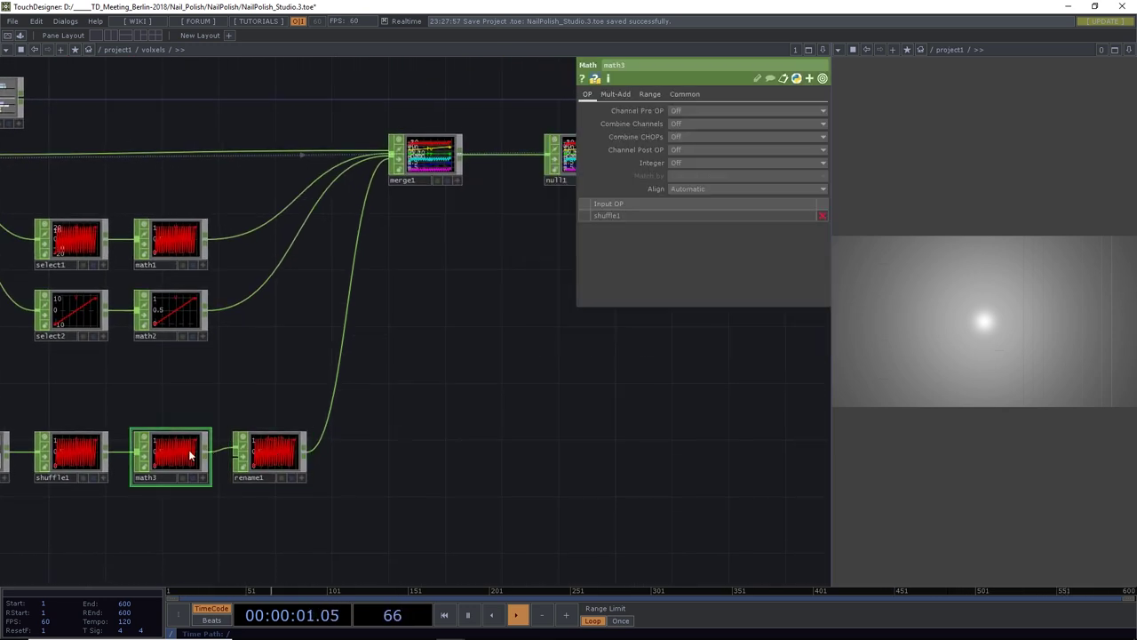
{"action": "left_click", "coordinate": [650, 94]}
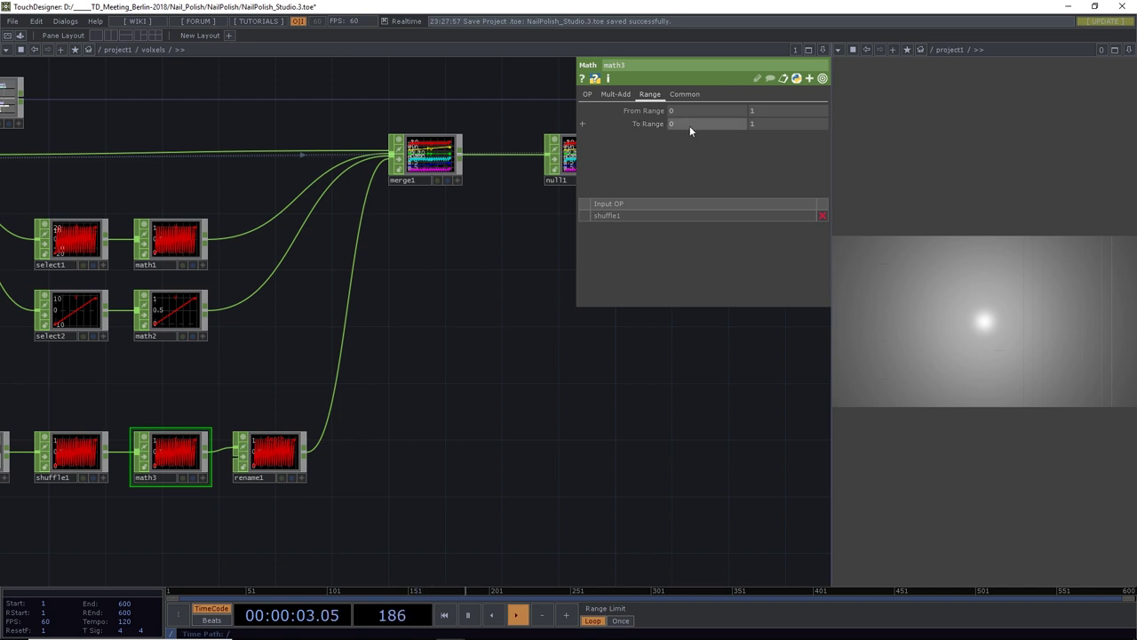
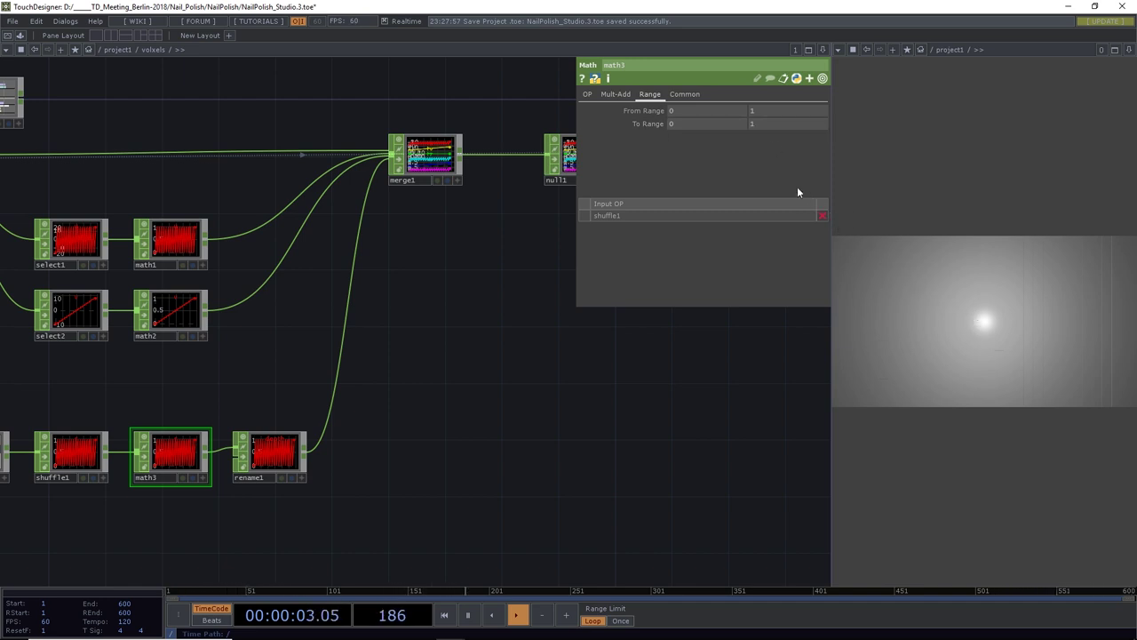
Lower math3's second To Range value to -50, remapping shuffle1 from 0–1 to 0 to -50
{"action": "mouse_move", "coordinate": [773, 125]}
{"action": "middle_mouse_down"}
{"action": "mouse_move", "coordinate": [773, 108]}
{"action": "mouse_move", "coordinate": [767, 119]}
{"action": "middle_mouse_up"}
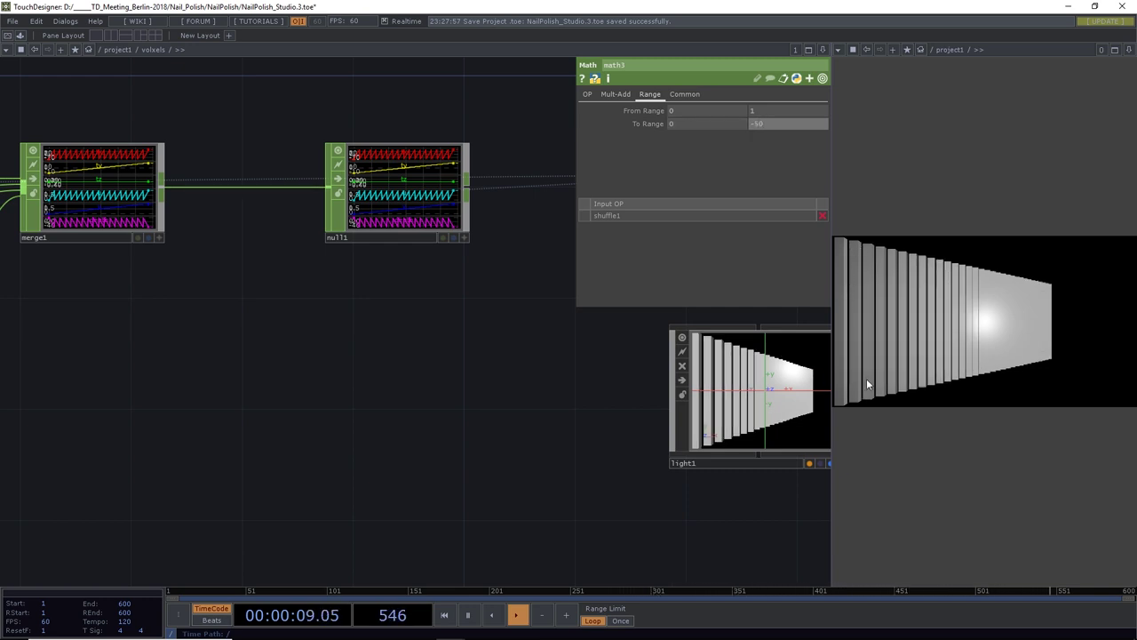
{"action": "scroll", "coordinate": [569, 377], "scroll_direction": "down", "scroll_amount": 3}
{"action": "scroll", "coordinate": [556, 364], "scroll_direction": "down", "scroll_amount": 5}
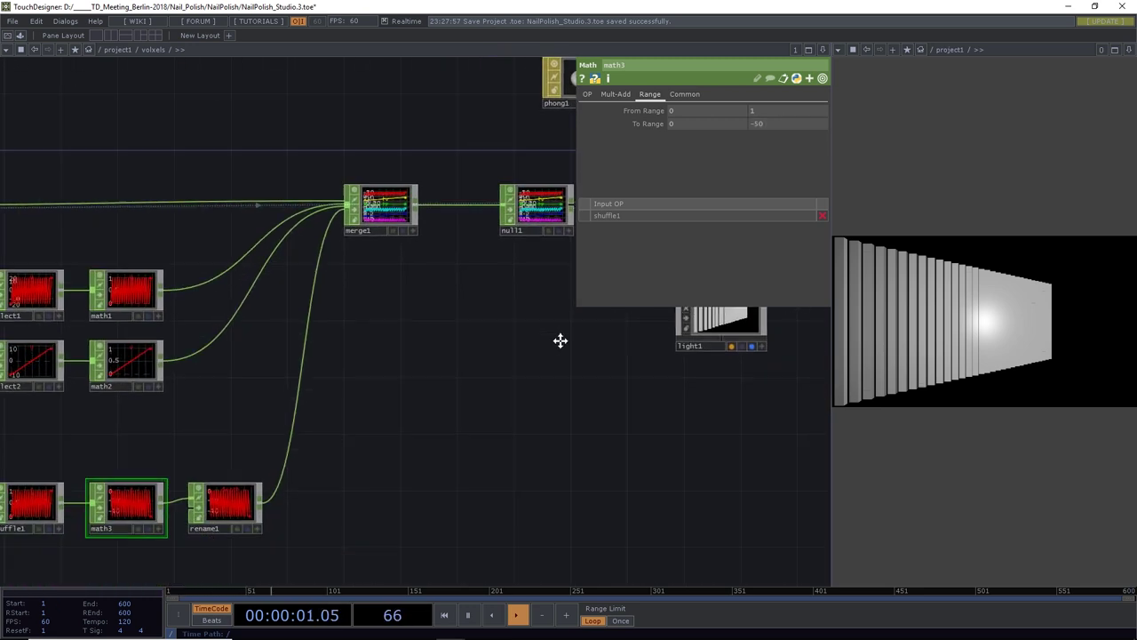
{"action": "left_click_drag", "start_coordinate": [524, 396], "coordinate": [636, 392]}
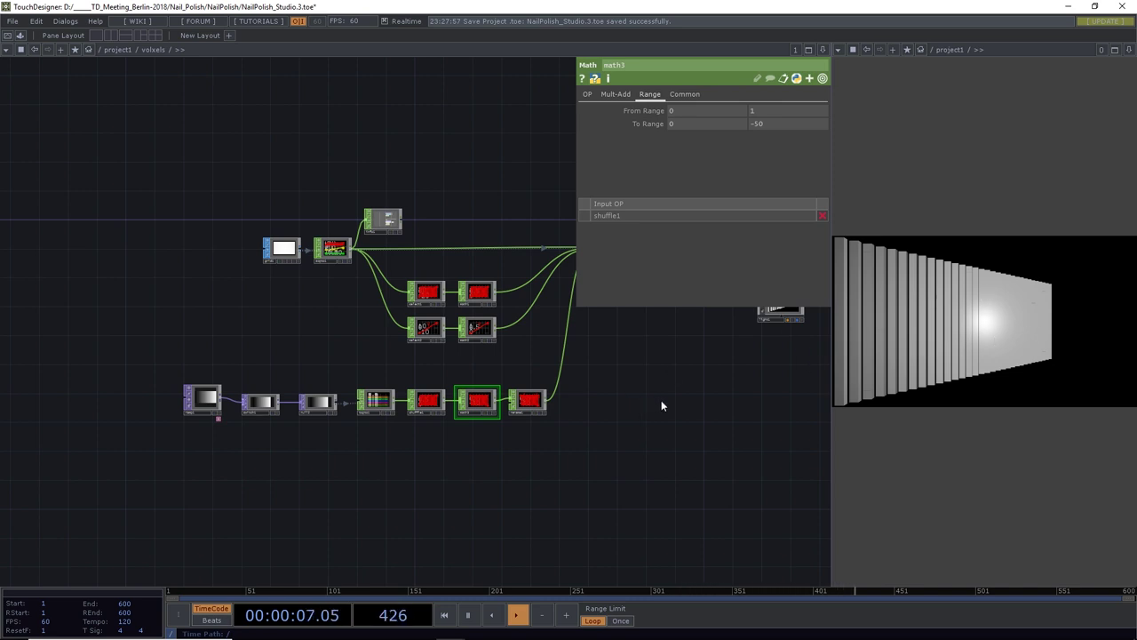
Insert an SSAO TOP, ssao1, on the wire between render1 and out1
{"action": "left_click_drag", "start_coordinate": [663, 403], "coordinate": [293, 487]}
{"action": "left_click_drag", "start_coordinate": [673, 460], "coordinate": [521, 466]}
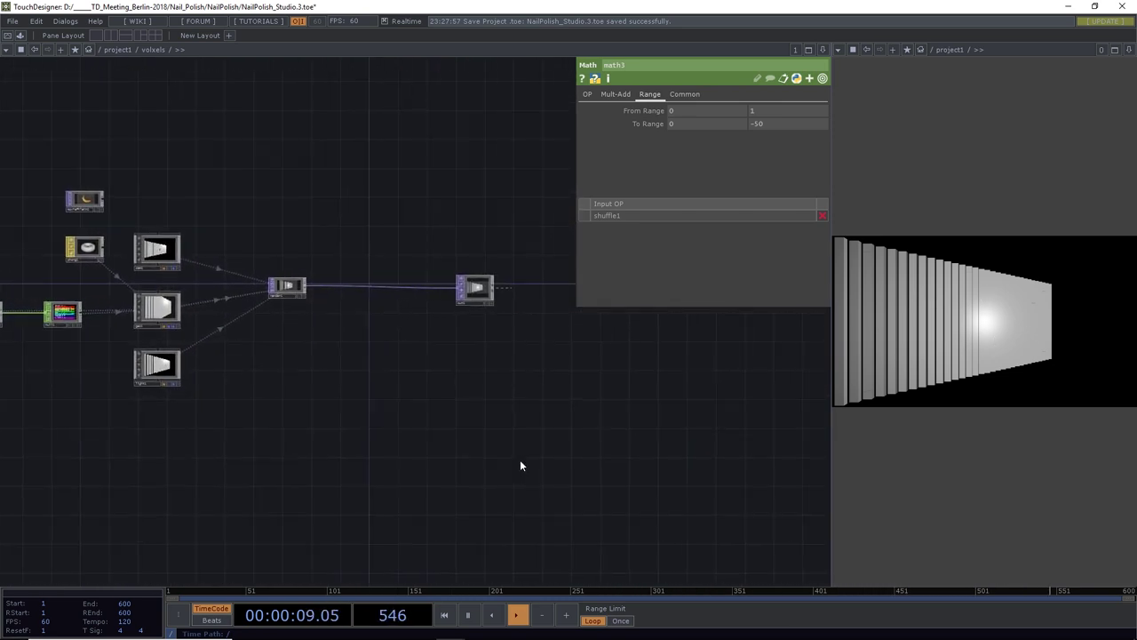
{"action": "left_click_drag", "start_coordinate": [493, 293], "coordinate": [523, 285]}
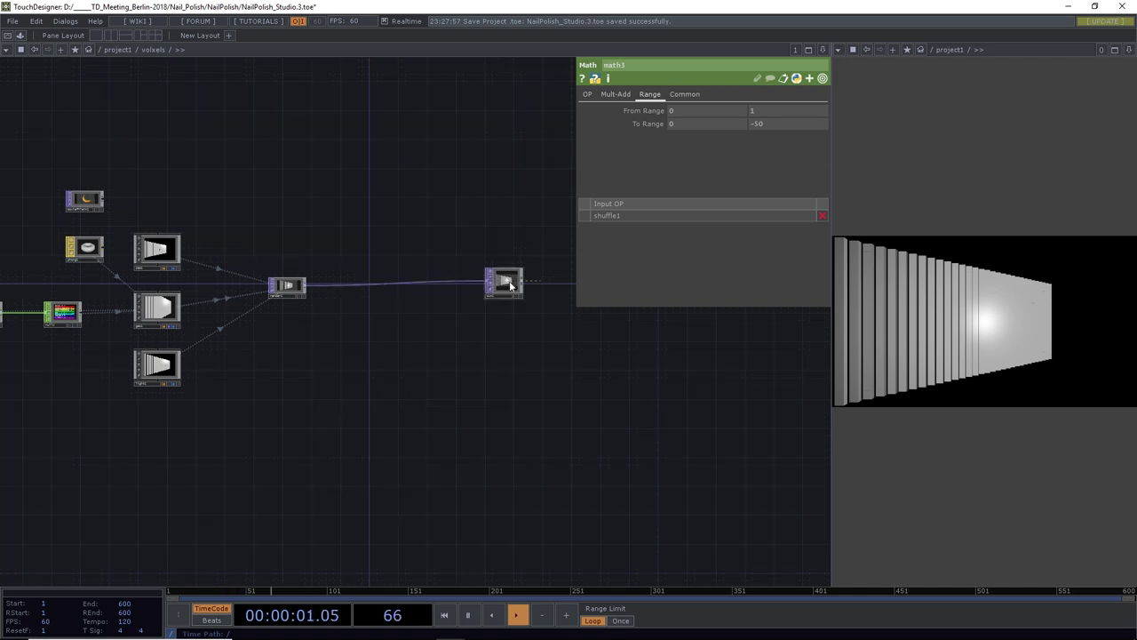
{"action": "right_click", "coordinate": [350, 283]}
{"action": "left_click", "coordinate": [374, 272]}
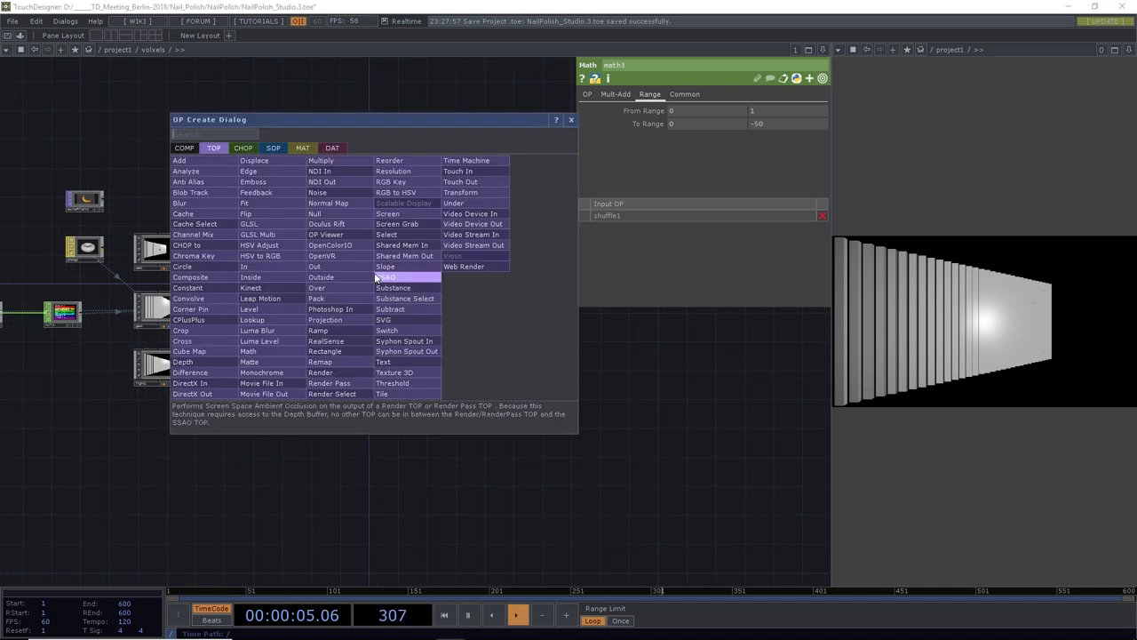
{"action": "left_click", "coordinate": [378, 278]}
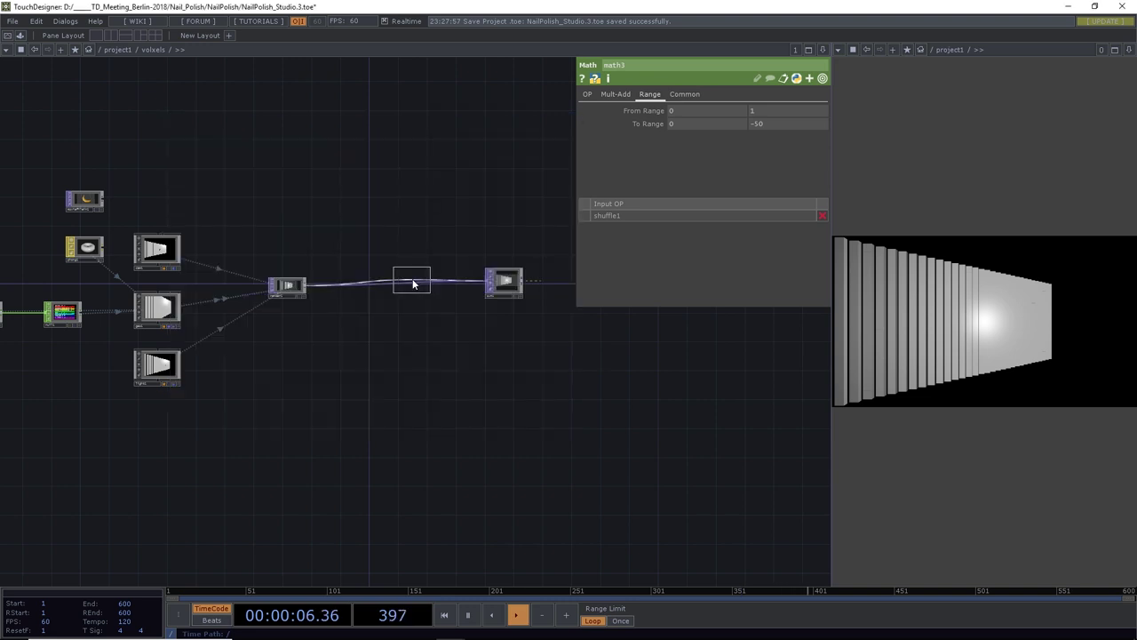
{"action": "left_click", "coordinate": [369, 287]}
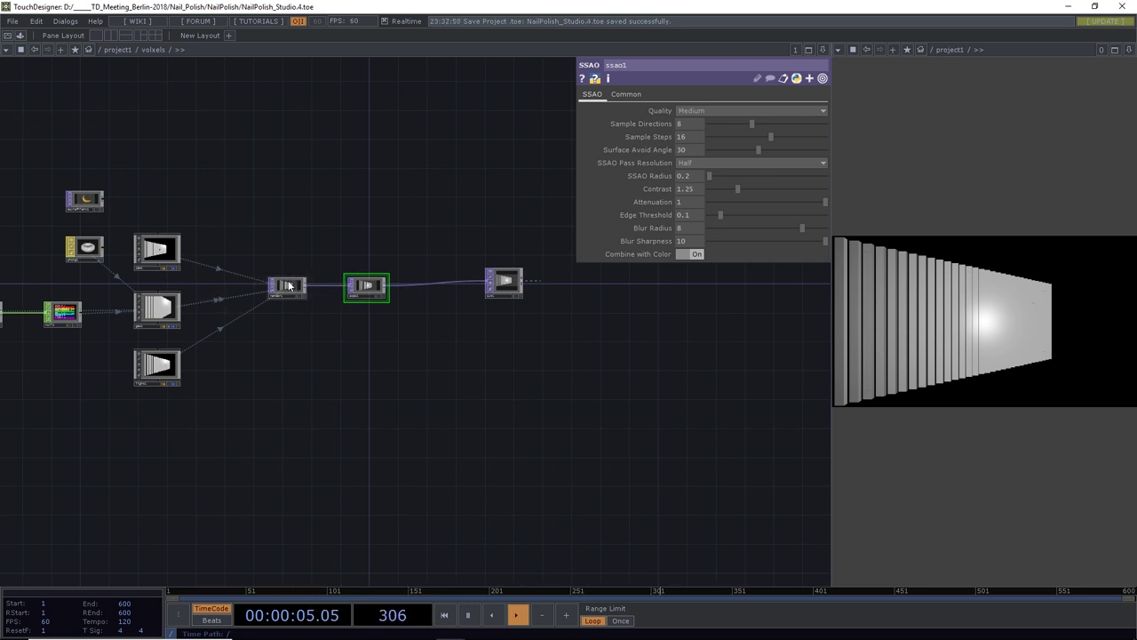
Save the project as NailPolish_Studio.4.toe
{"action": "key", "text": "ctrl+s"}
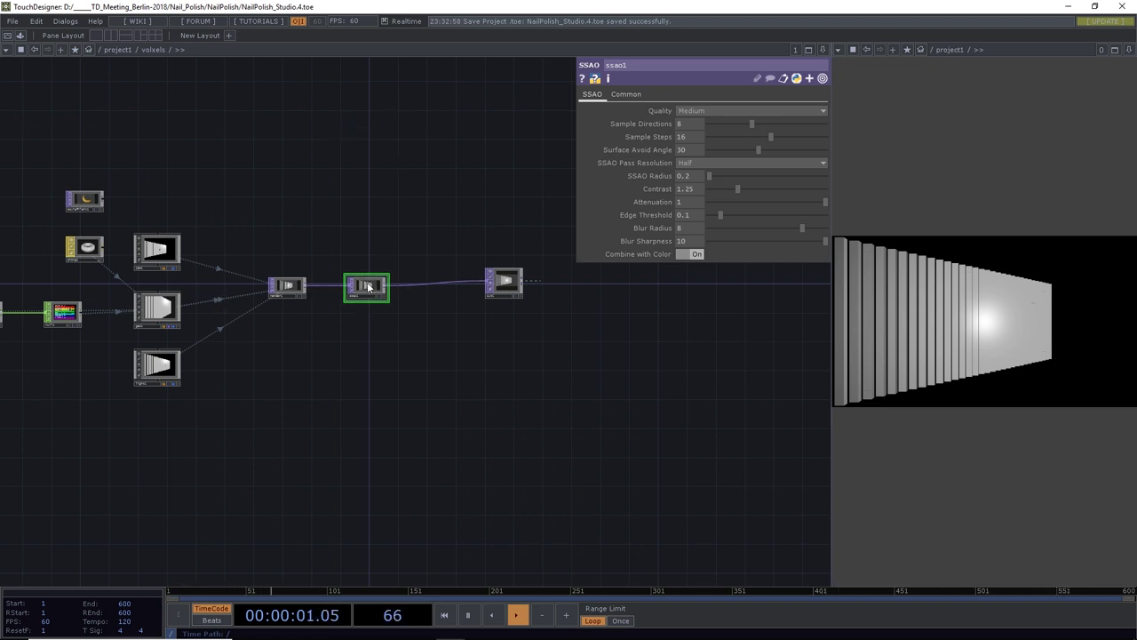
{"action": "scroll", "coordinate": [368, 287], "scroll_direction": "up", "scroll_amount": 5}
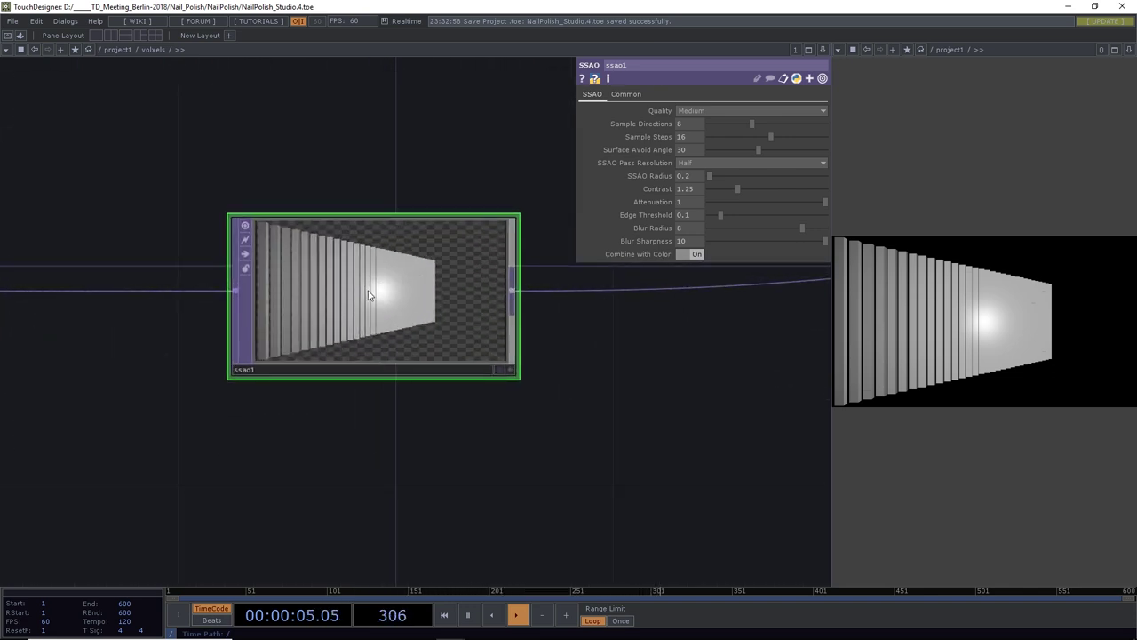
{"action": "scroll", "coordinate": [305, 294], "scroll_direction": "up", "scroll_amount": 3}
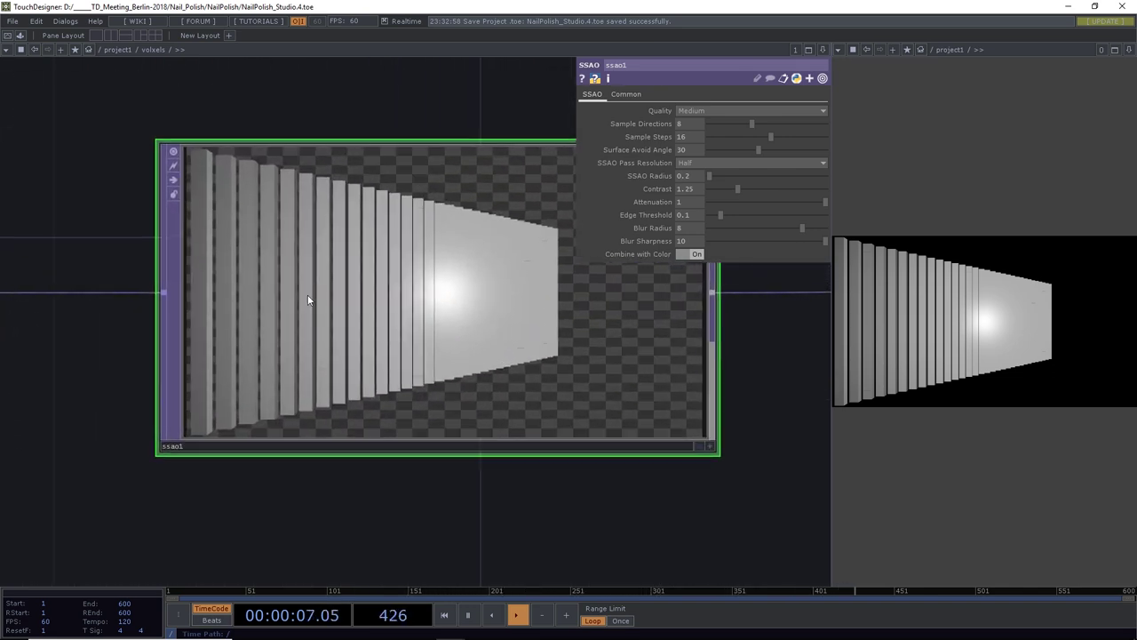
{"action": "scroll", "coordinate": [308, 294], "scroll_direction": "down", "scroll_amount": 3}
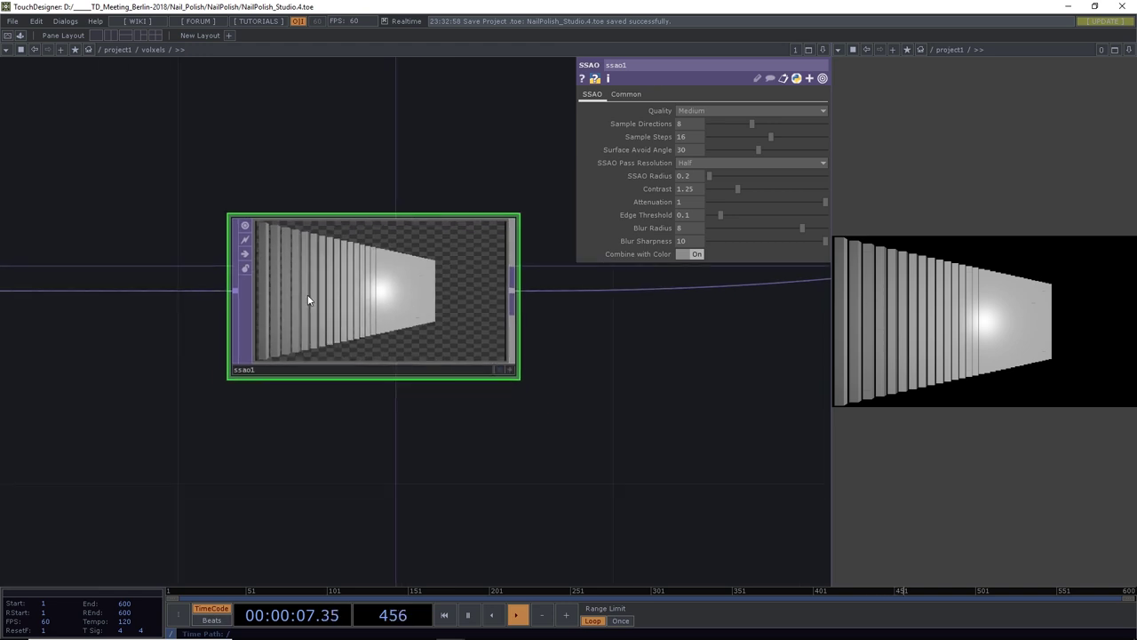
Set ssao1: Combine with Color Off, Full pass resolution, radius 2.8, 10 sample directions, blur radius 0
{"action": "left_click", "coordinate": [697, 254]}
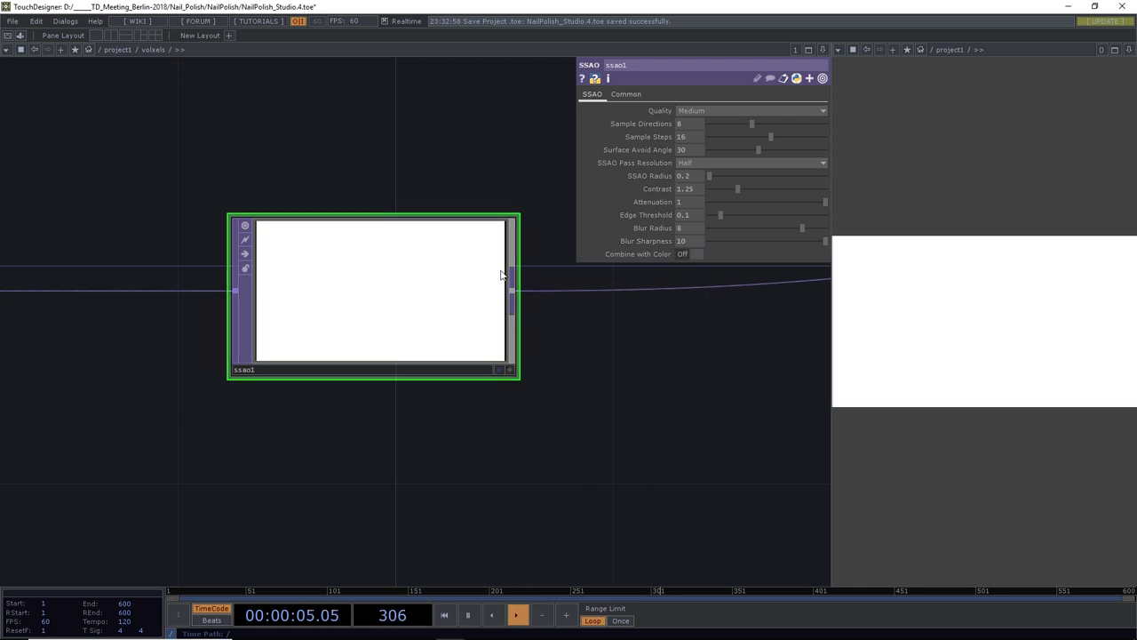
{"action": "left_click", "coordinate": [691, 162]}
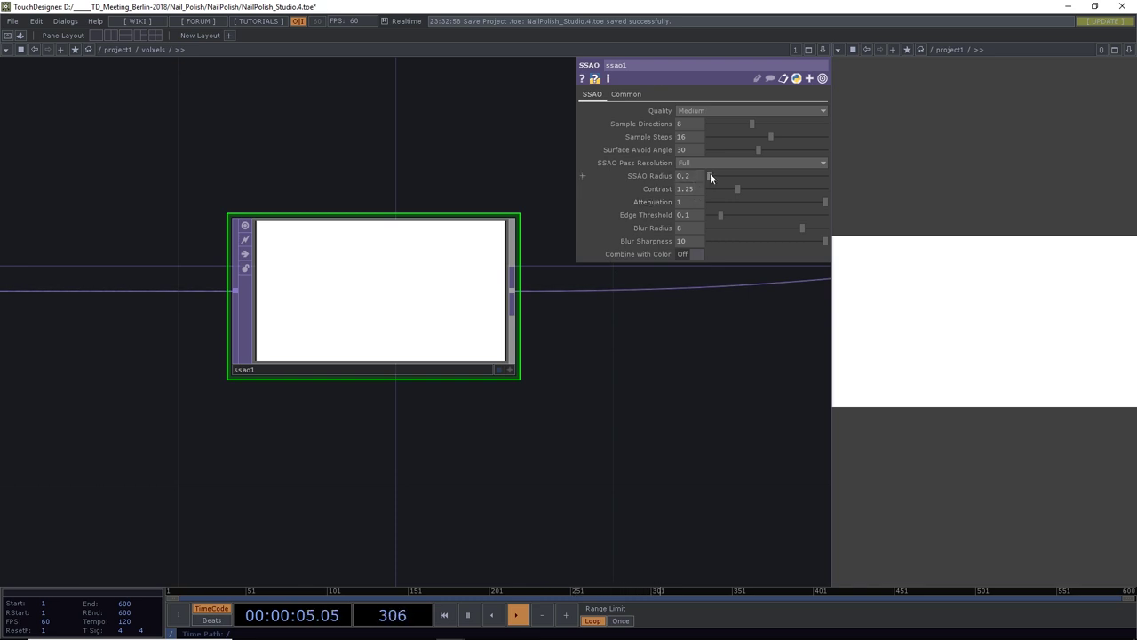
{"action": "mouse_move", "coordinate": [711, 172]}
{"action": "left_mouse_down"}
{"action": "mouse_move", "coordinate": [735, 175]}
{"action": "mouse_move", "coordinate": [720, 175]}
{"action": "left_mouse_up"}
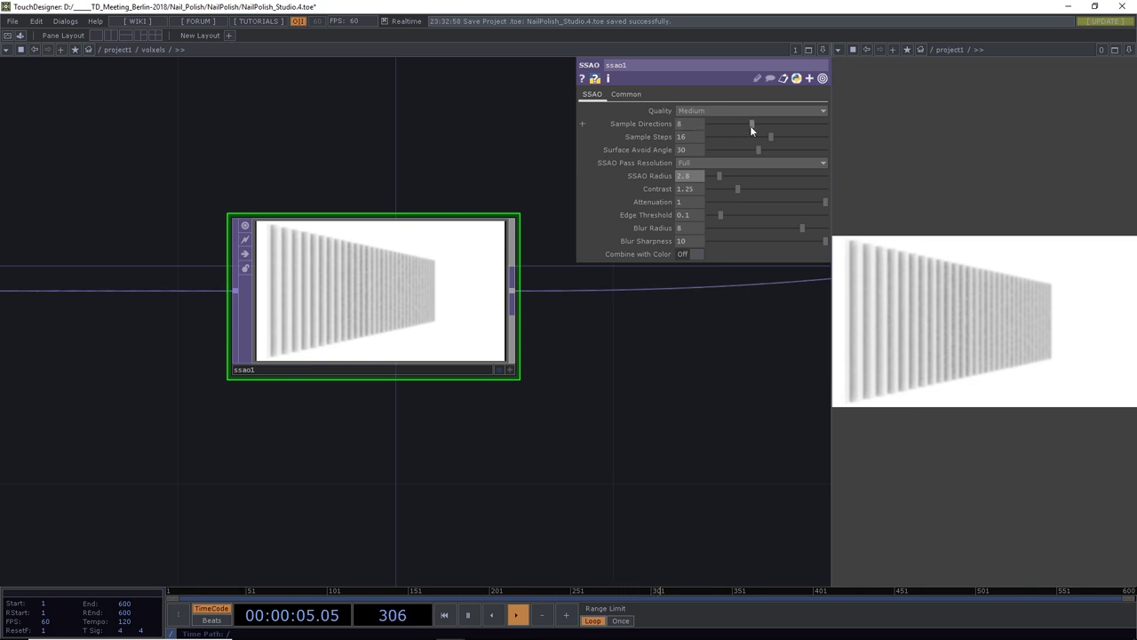
{"action": "left_click_drag", "start_coordinate": [753, 124], "coordinate": [764, 123]}
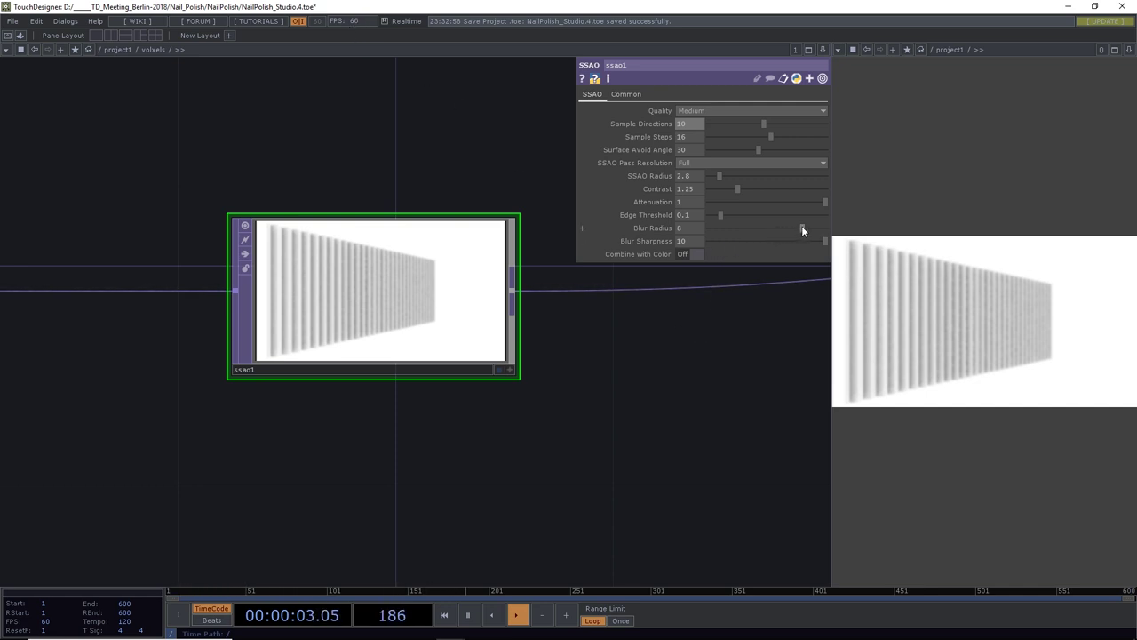
{"action": "left_click_drag", "start_coordinate": [803, 225], "coordinate": [660, 230]}
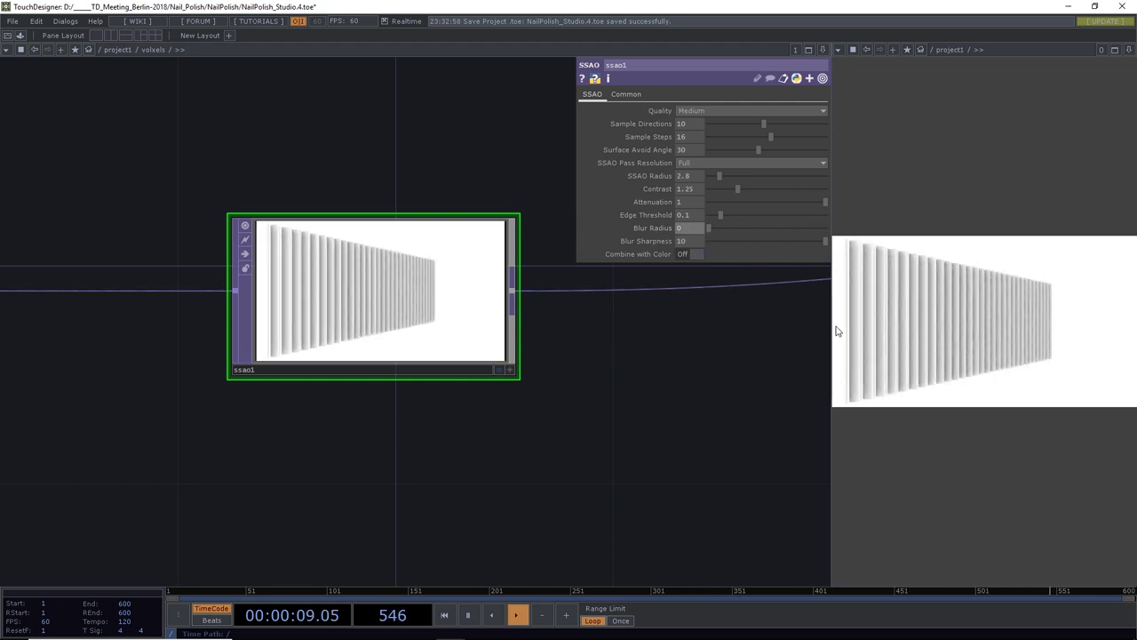
{"action": "left_click_drag", "start_coordinate": [833, 326], "coordinate": [549, 329]}
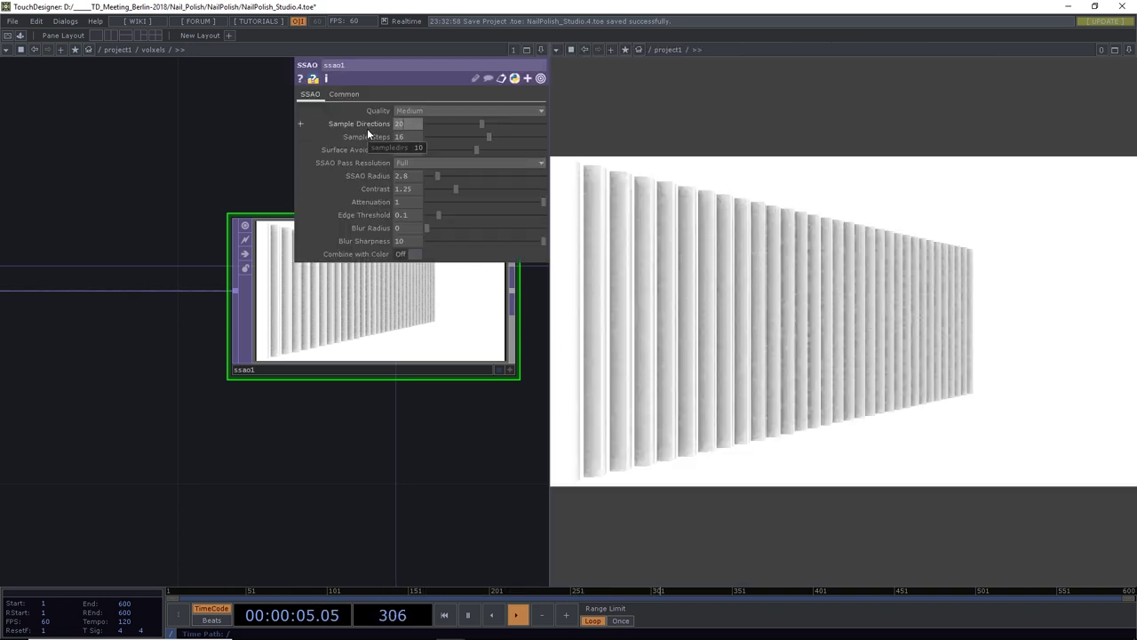
Tune ssao1 to 40 directions and steps, edge threshold 0.046, blur sharpness 0.005, avoid angle 49.7
{"action": "scroll", "coordinate": [367, 128], "scroll_direction": "up", "scroll_amount": 10}
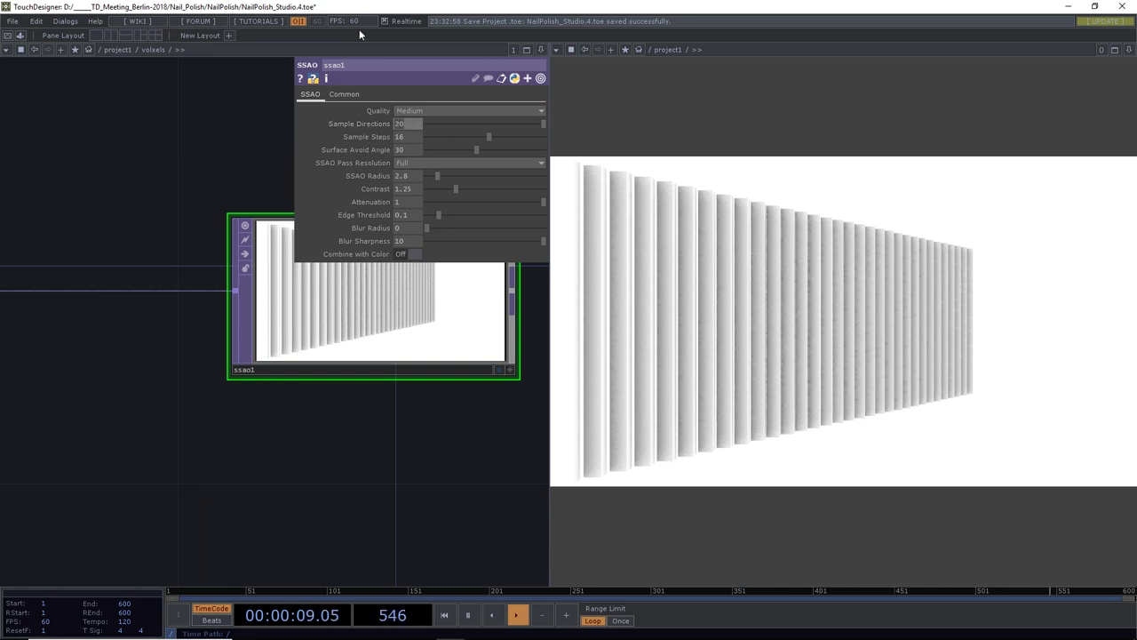
{"action": "scroll", "coordinate": [362, 135], "scroll_direction": "up", "scroll_amount": 12}
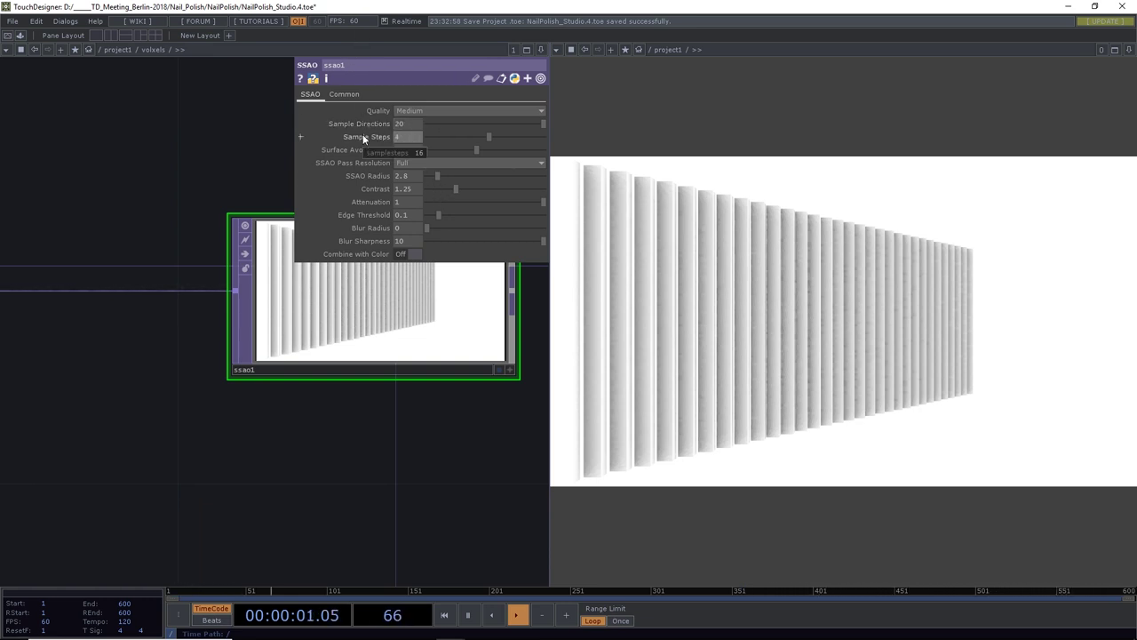
{"action": "scroll", "coordinate": [382, 123], "scroll_direction": "down", "scroll_amount": 8}
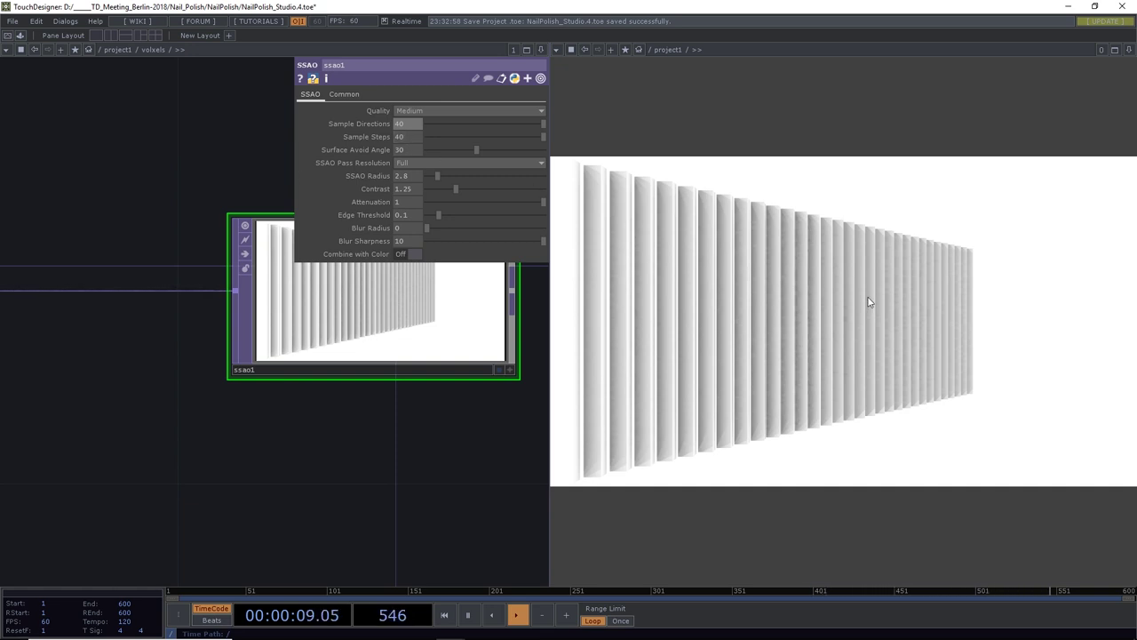
{"action": "left_click_drag", "start_coordinate": [439, 176], "coordinate": [439, 174]}
{"action": "left_click_drag", "start_coordinate": [450, 215], "coordinate": [427, 218]}
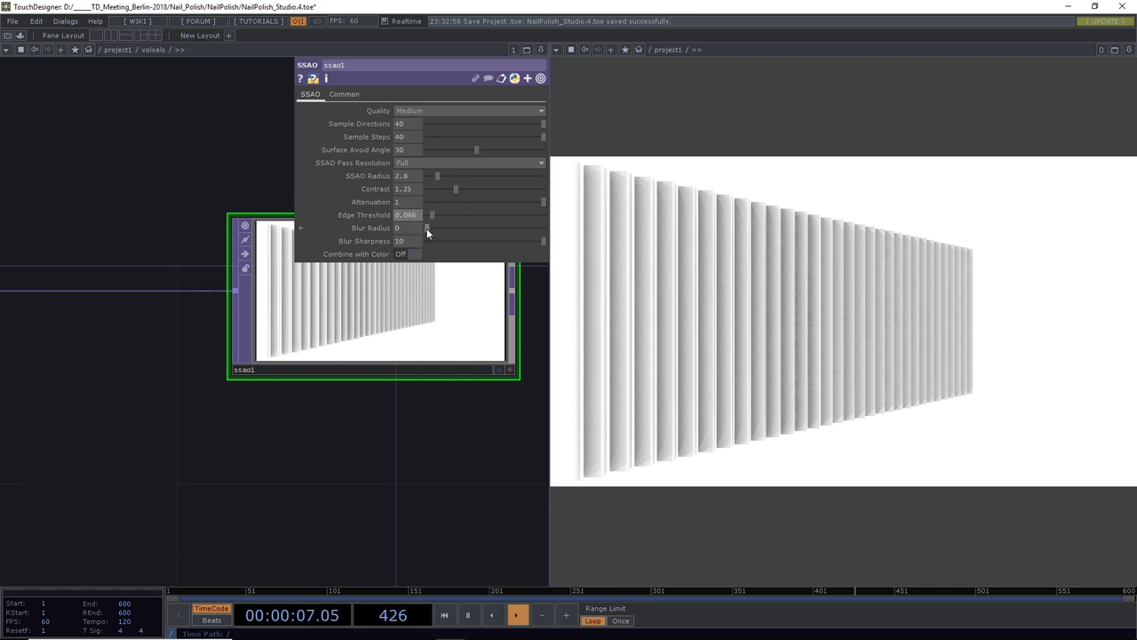
{"action": "left_click", "coordinate": [428, 241]}
{"action": "mouse_move", "coordinate": [506, 203]}
{"action": "left_mouse_down"}
{"action": "mouse_move", "coordinate": [432, 200]}
{"action": "mouse_move", "coordinate": [560, 214]}
{"action": "left_mouse_up"}
{"action": "mouse_move", "coordinate": [473, 151]}
{"action": "left_mouse_down"}
{"action": "mouse_move", "coordinate": [446, 157]}
{"action": "mouse_move", "coordinate": [511, 157]}
{"action": "left_mouse_up"}
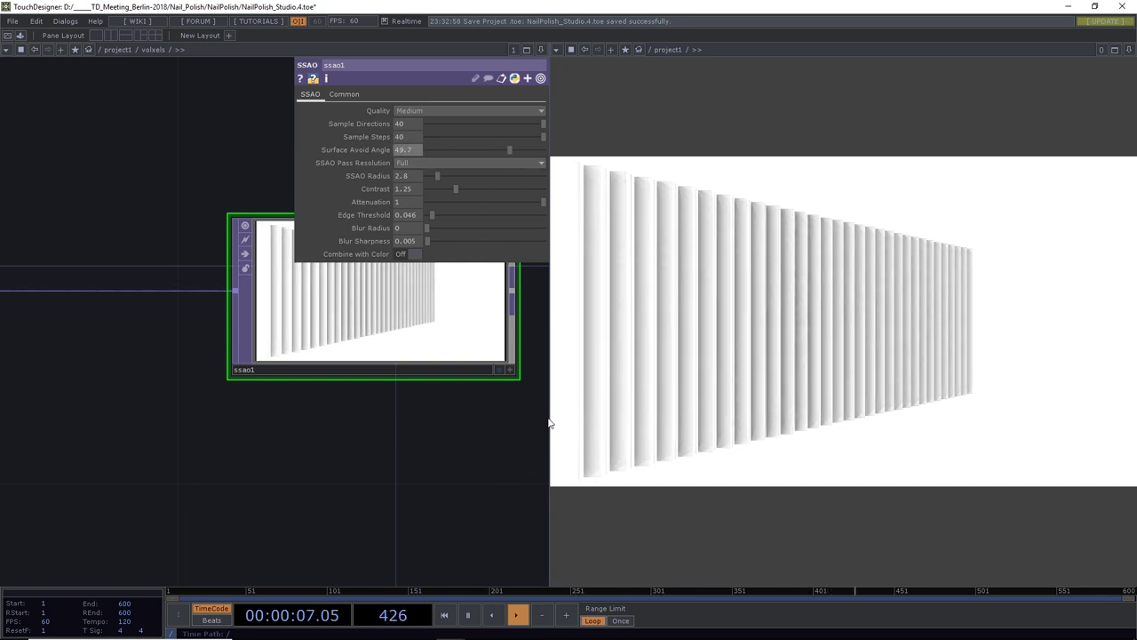
{"action": "left_click_drag", "start_coordinate": [546, 417], "coordinate": [866, 428]}
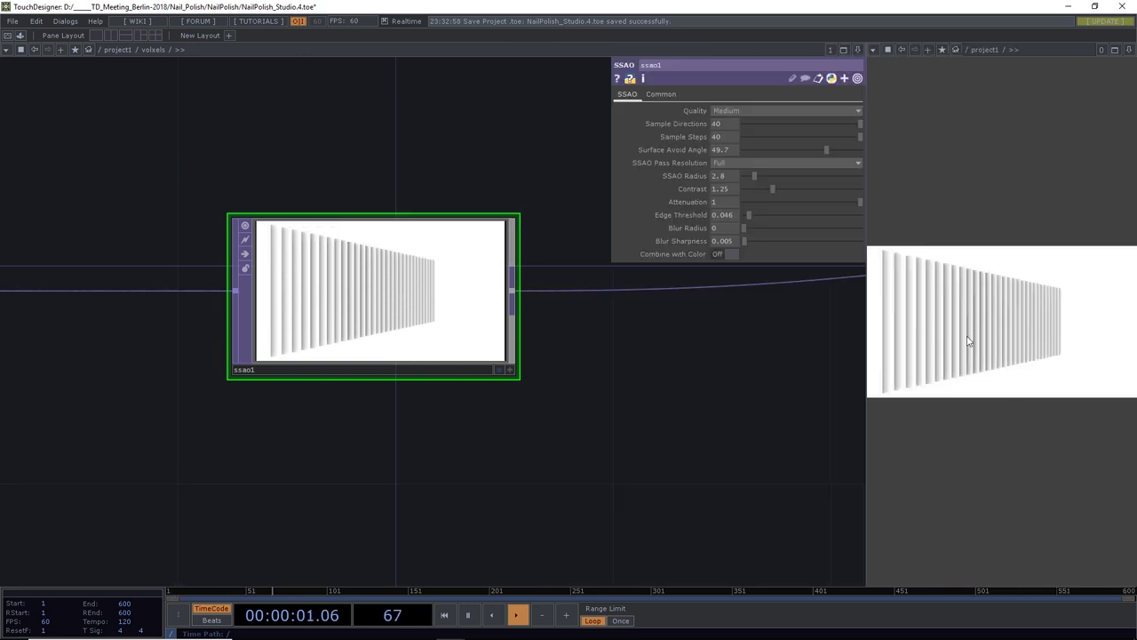
{"action": "left_click_drag", "start_coordinate": [135, 393], "coordinate": [442, 439]}
{"action": "scroll", "coordinate": [441, 439], "scroll_direction": "down", "scroll_amount": 3}
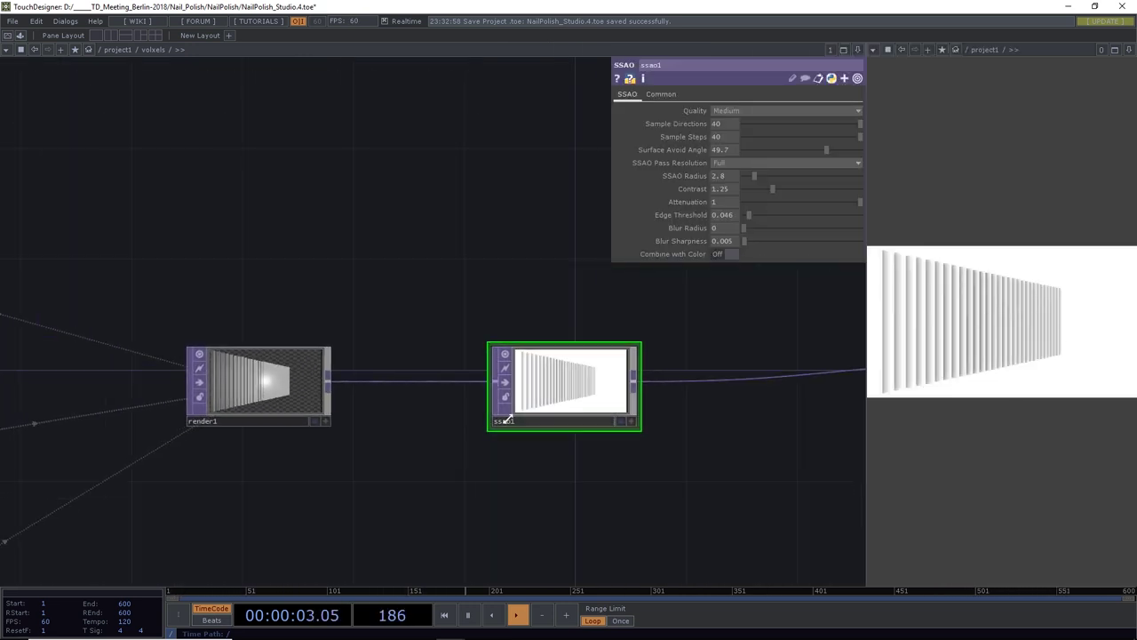
Turn ssao1's Combine with Color back on, then select light1 to show its parameters
{"action": "left_click", "coordinate": [723, 255]}
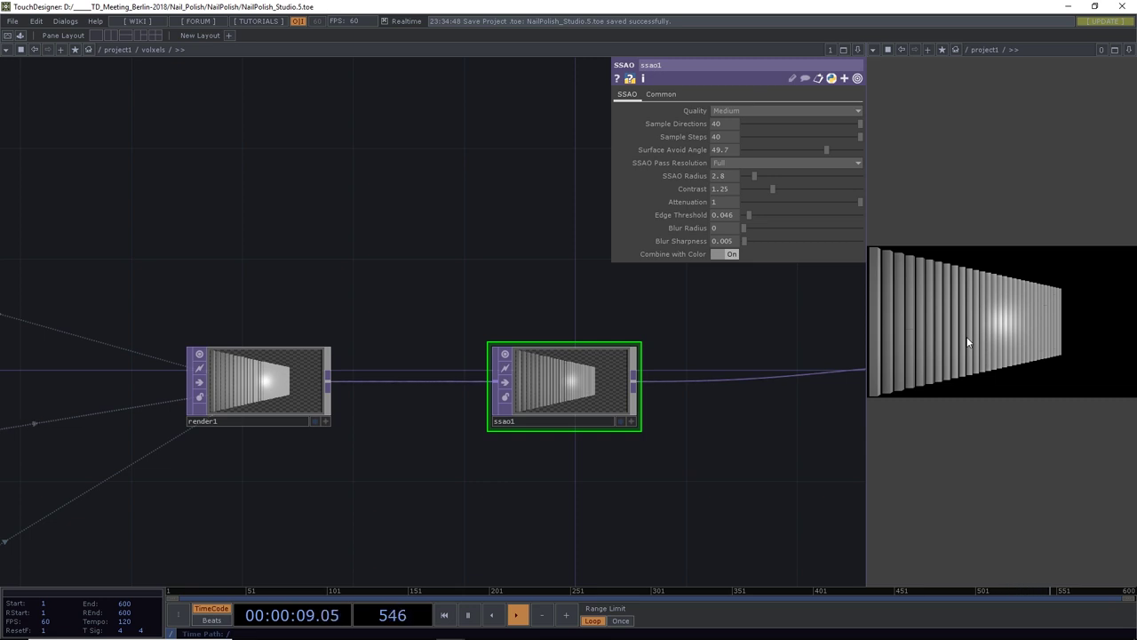
{"action": "scroll", "coordinate": [541, 320], "scroll_direction": "down", "scroll_amount": 4}
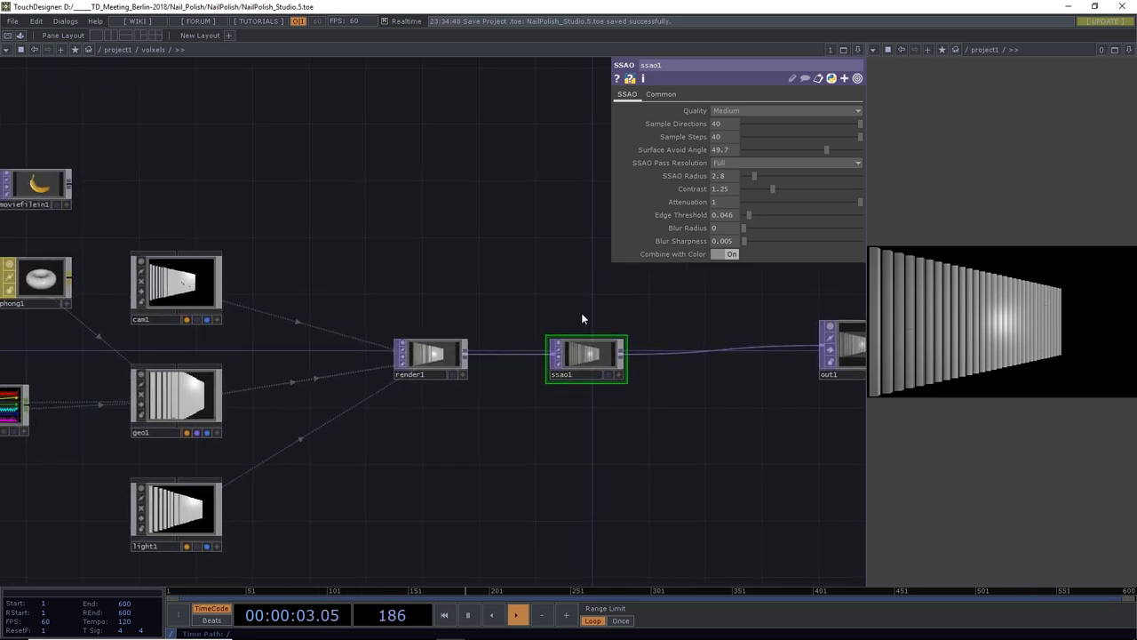
{"action": "left_click_drag", "start_coordinate": [627, 465], "coordinate": [693, 461]}
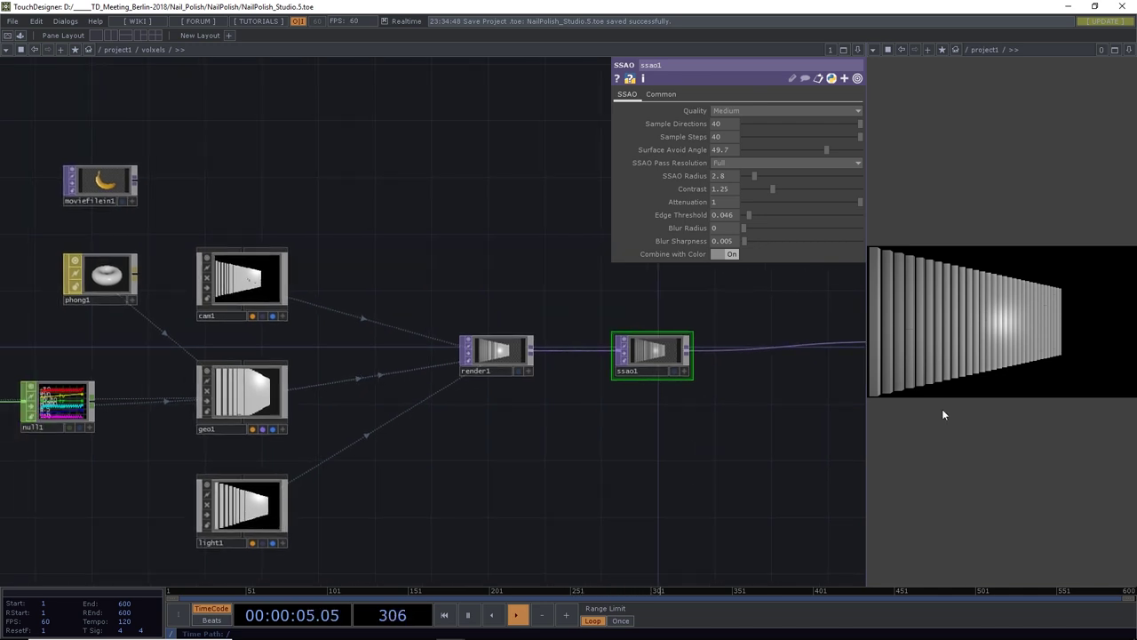
{"action": "middle_click_drag", "start_coordinate": [617, 480], "coordinate": [606, 442]}
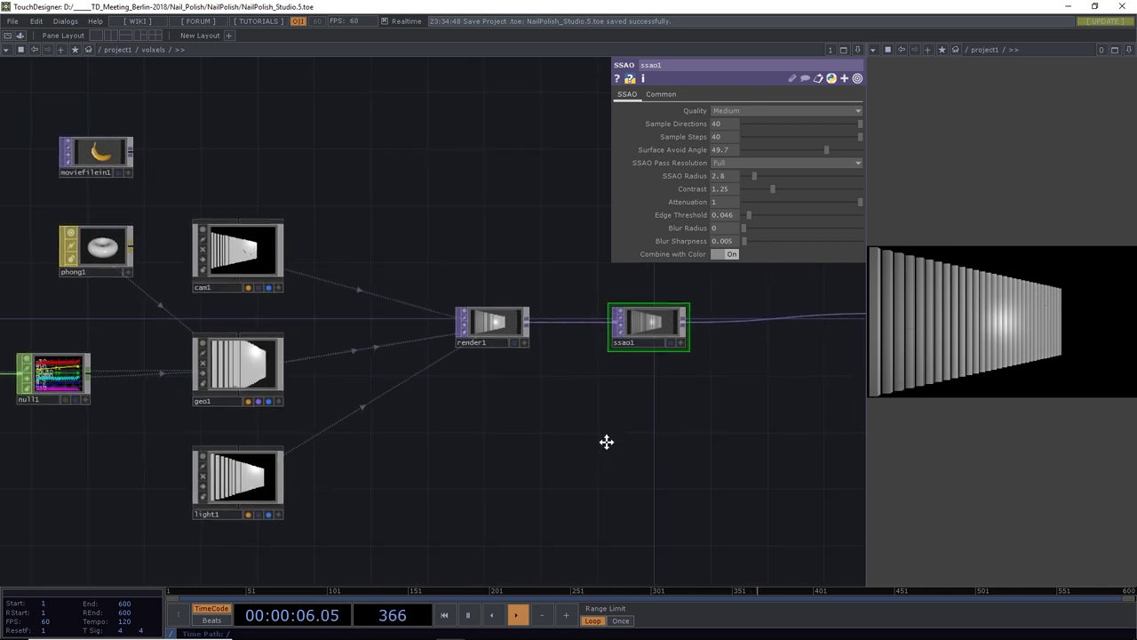
{"action": "left_click", "coordinate": [246, 476]}
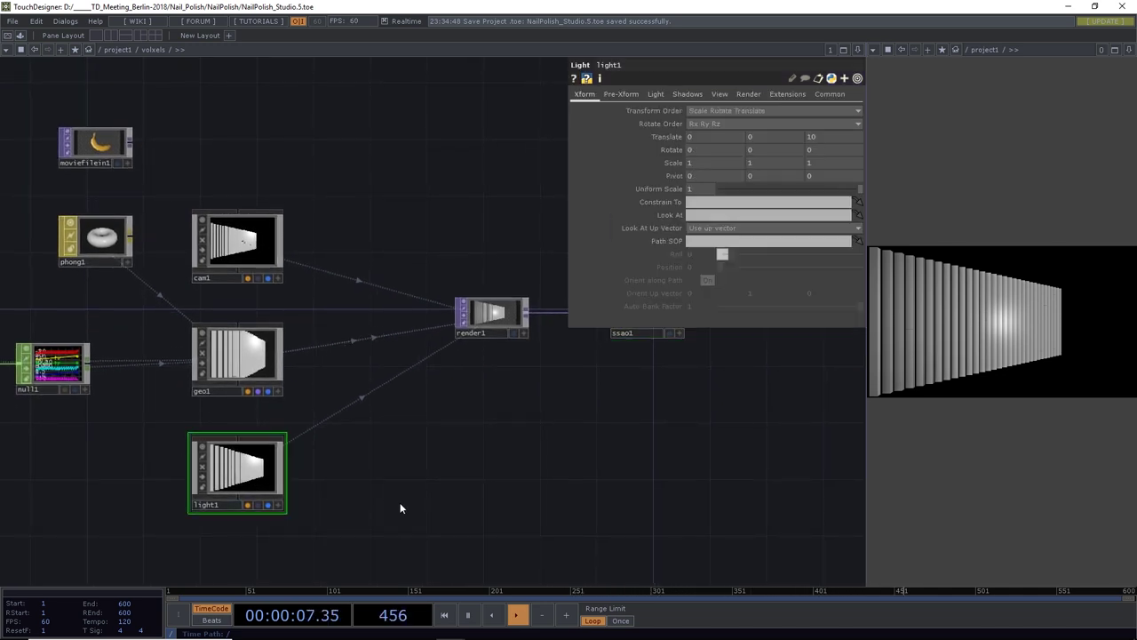
Set light1 to Cone Light with Hard, 2D Mapped shadows and a Cone Angle of 50
{"action": "left_click", "coordinate": [654, 93]}
{"action": "left_click", "coordinate": [723, 136]}
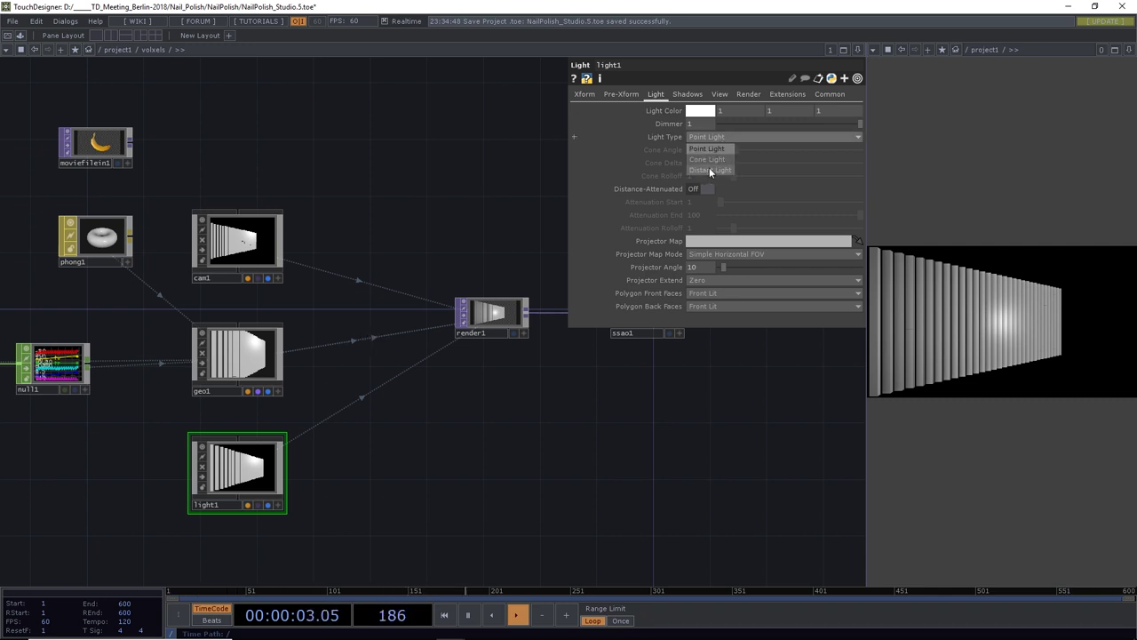
{"action": "left_click", "coordinate": [711, 159]}
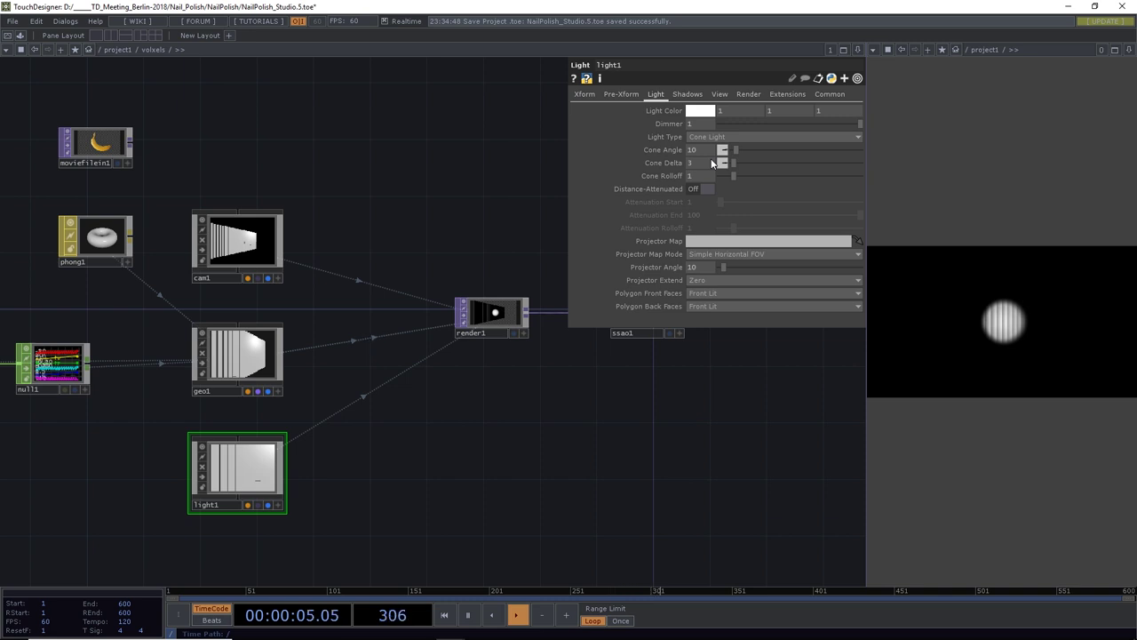
{"action": "left_click", "coordinate": [686, 93]}
{"action": "left_click", "coordinate": [709, 110]}
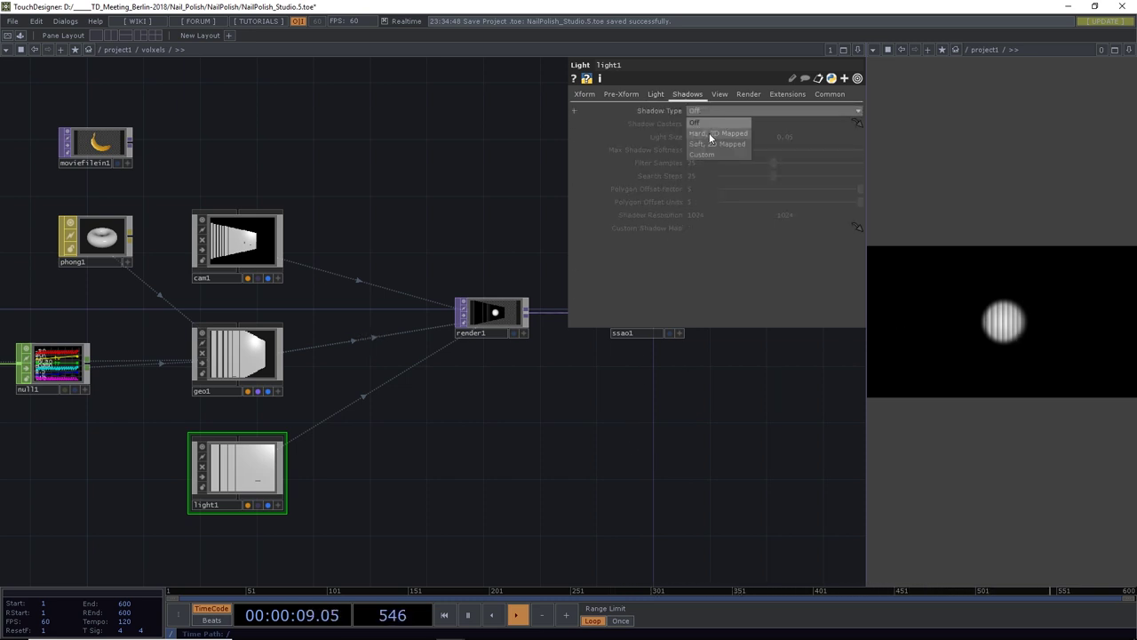
{"action": "left_click", "coordinate": [709, 133]}
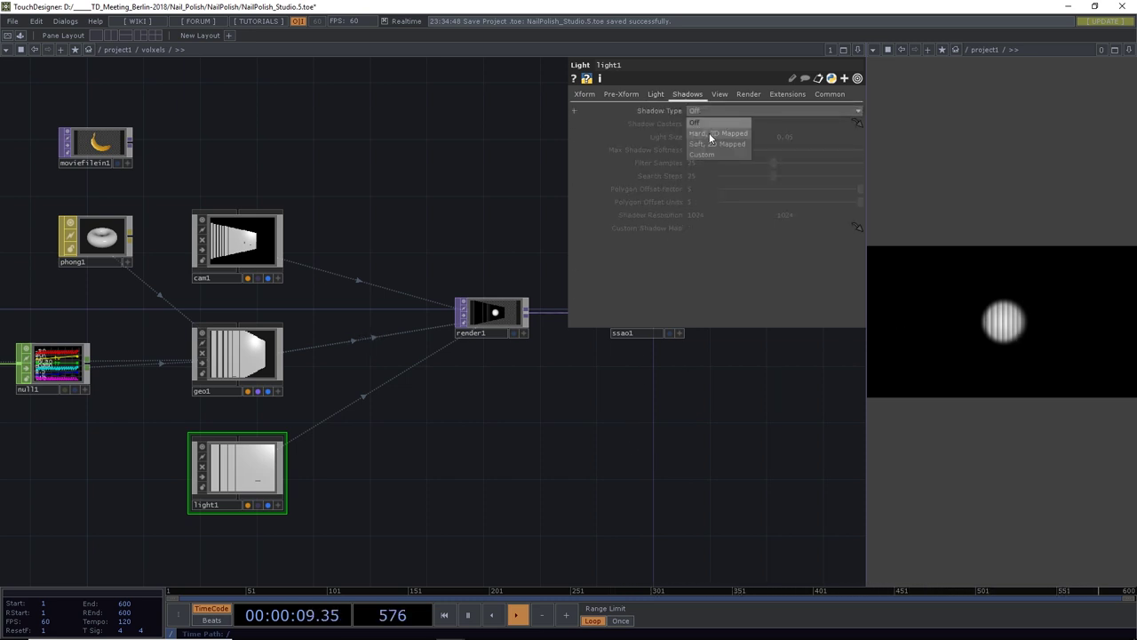
{"action": "left_click", "coordinate": [648, 94]}
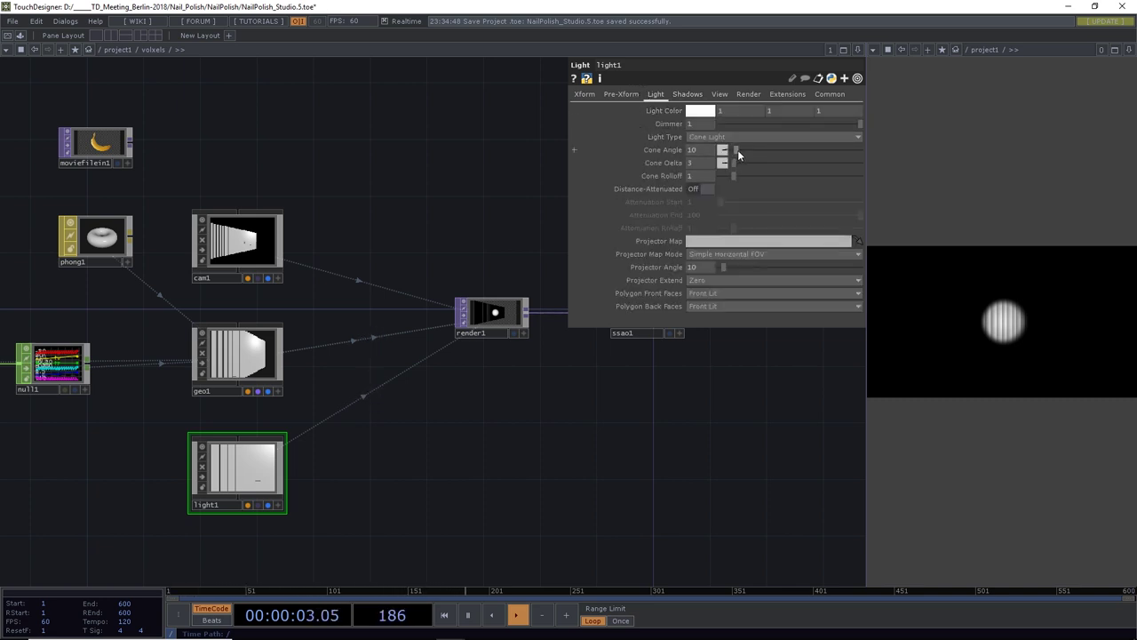
{"action": "mouse_move", "coordinate": [738, 150]}
{"action": "left_mouse_down"}
{"action": "mouse_move", "coordinate": [752, 150]}
{"action": "mouse_move", "coordinate": [742, 164]}
{"action": "left_mouse_up"}
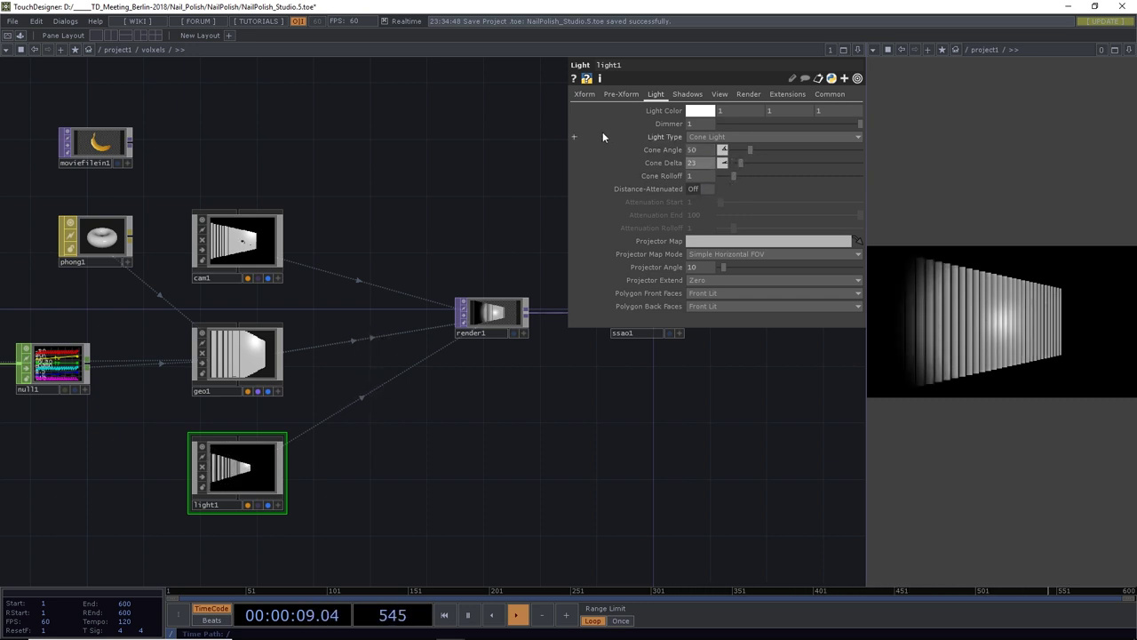
{"action": "left_click", "coordinate": [585, 94]}
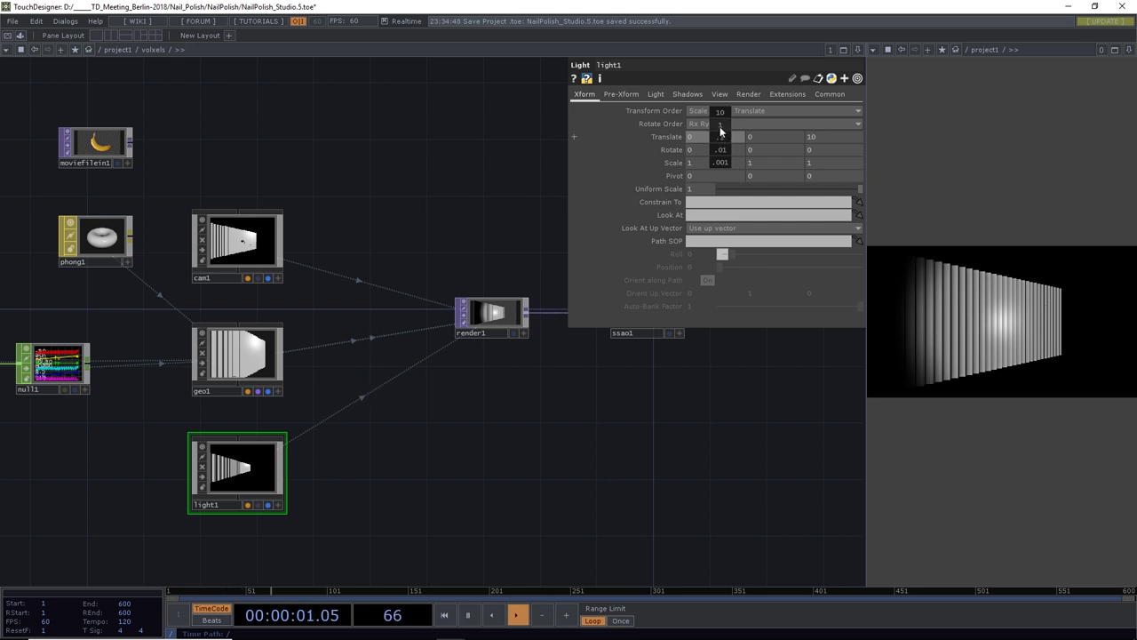
Move light1 along X and back along Z, and tilt it around its X axis
{"action": "middle_click_drag", "start_coordinate": [720, 124], "coordinate": [778, 118]}
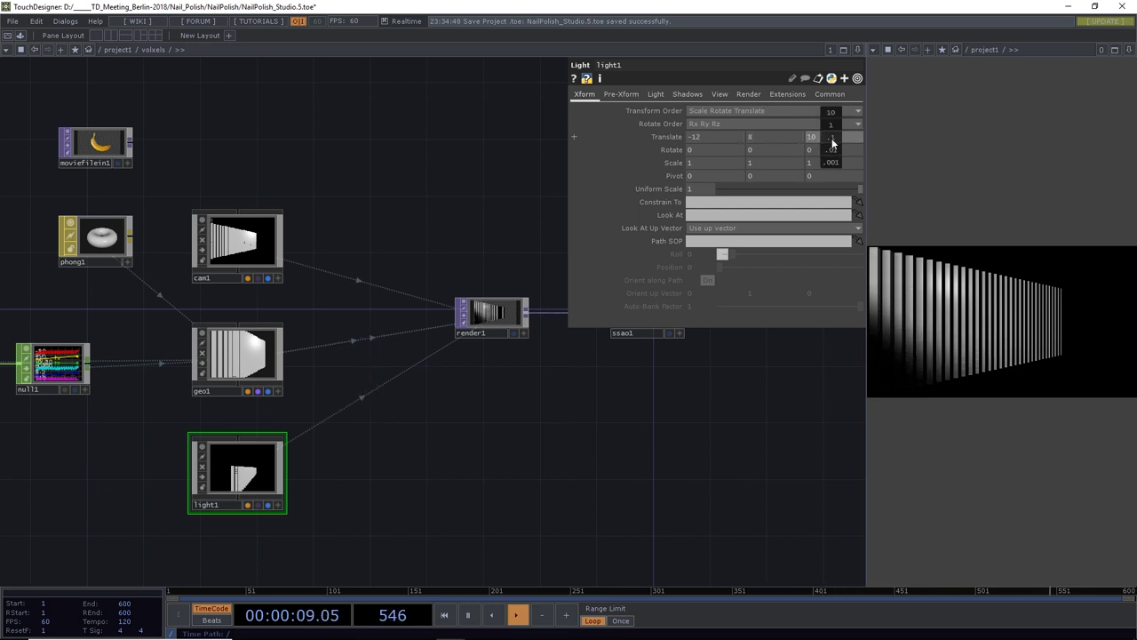
{"action": "middle_click_drag", "start_coordinate": [832, 142], "coordinate": [831, 120]}
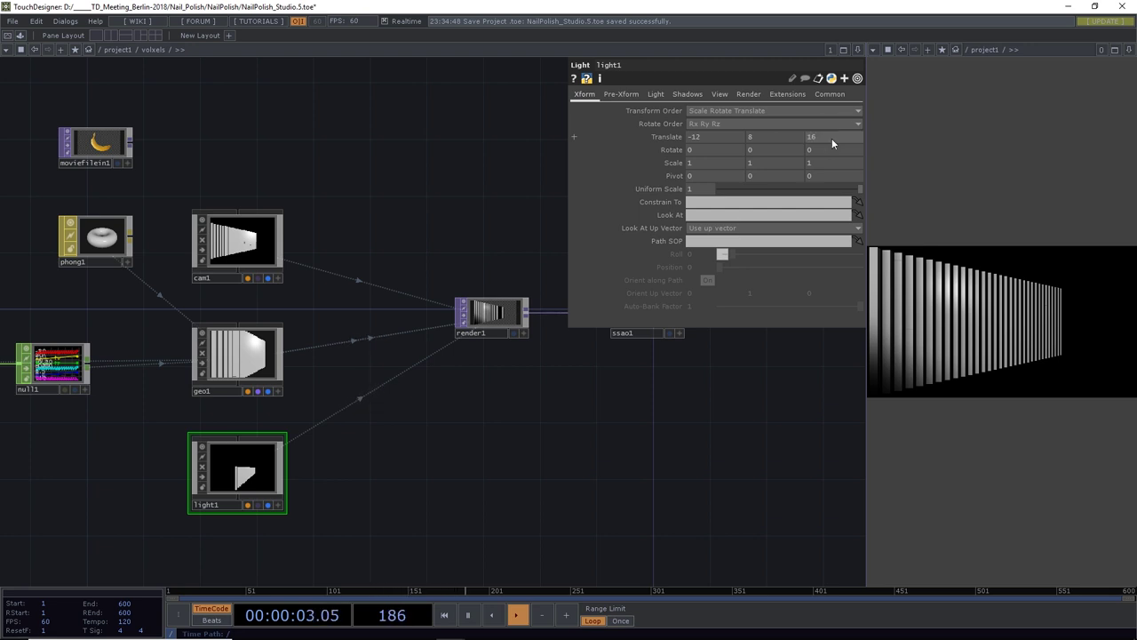
{"action": "middle_click_drag", "start_coordinate": [719, 148], "coordinate": [763, 134]}
{"action": "scroll", "coordinate": [747, 161], "scroll_direction": "up", "scroll_amount": 2}
{"action": "scroll", "coordinate": [328, 286], "scroll_direction": "down", "scroll_amount": 2}
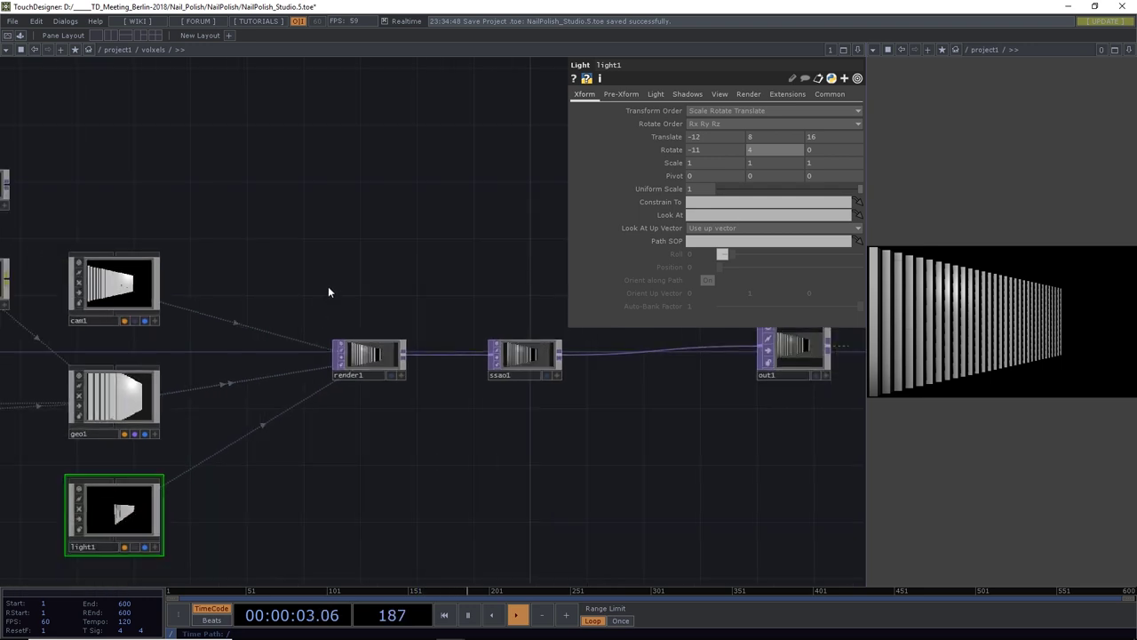
{"action": "left_click_drag", "start_coordinate": [328, 286], "coordinate": [682, 197]}
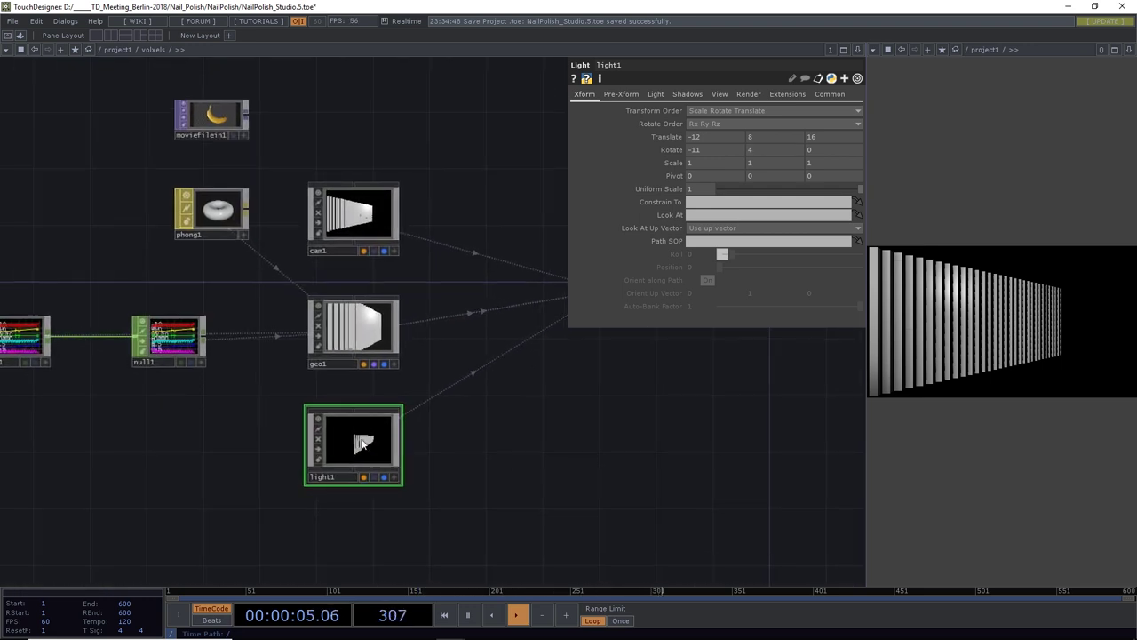
Set light1's Shadow Resolution to 4096 x 4096
{"action": "left_click", "coordinate": [659, 94]}
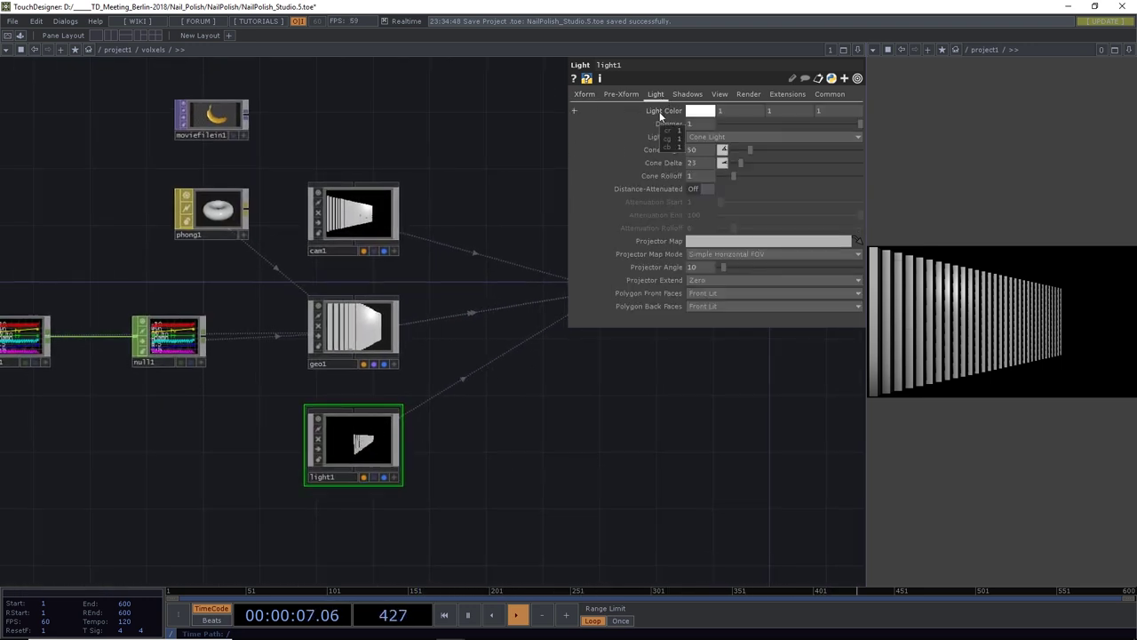
{"action": "left_click", "coordinate": [688, 94]}
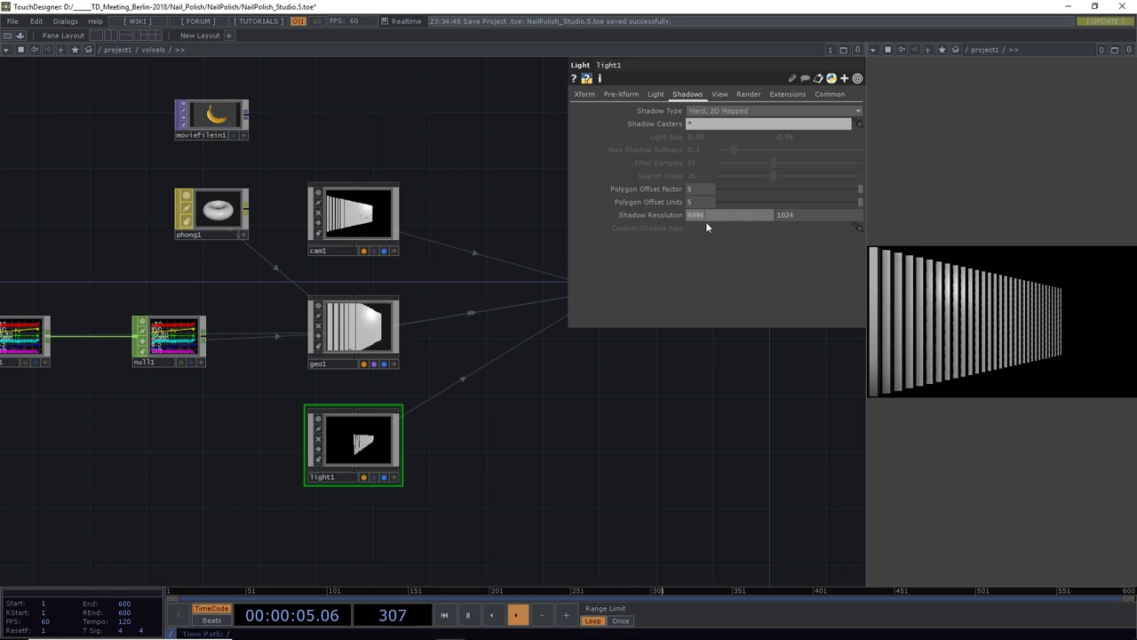
{"action": "left_click", "coordinate": [799, 218]}
{"action": "type", "text": "4096"}
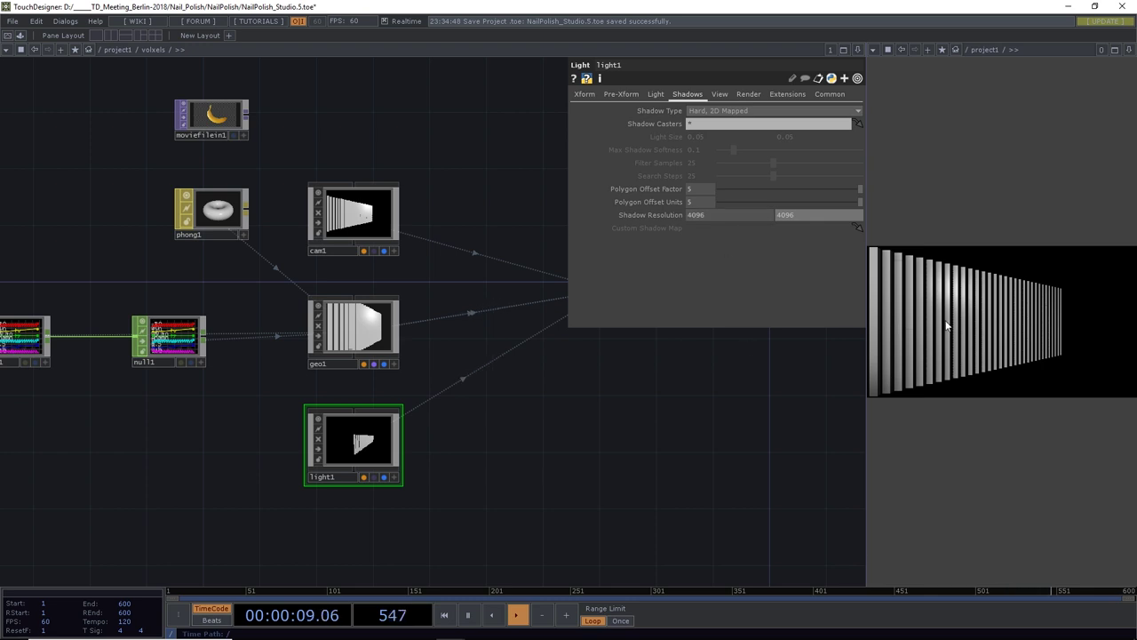
{"action": "left_click_drag", "start_coordinate": [575, 443], "coordinate": [681, 414]}
Save the project as NailPolish_Studio.6.toe
{"action": "key", "text": "ctrl+s"}
{"action": "scroll", "coordinate": [500, 478], "scroll_direction": "down", "scroll_amount": 2}
{"action": "scroll", "coordinate": [501, 479], "scroll_direction": "down", "scroll_amount": 2}
{"action": "scroll", "coordinate": [603, 417], "scroll_direction": "up", "scroll_amount": 3}
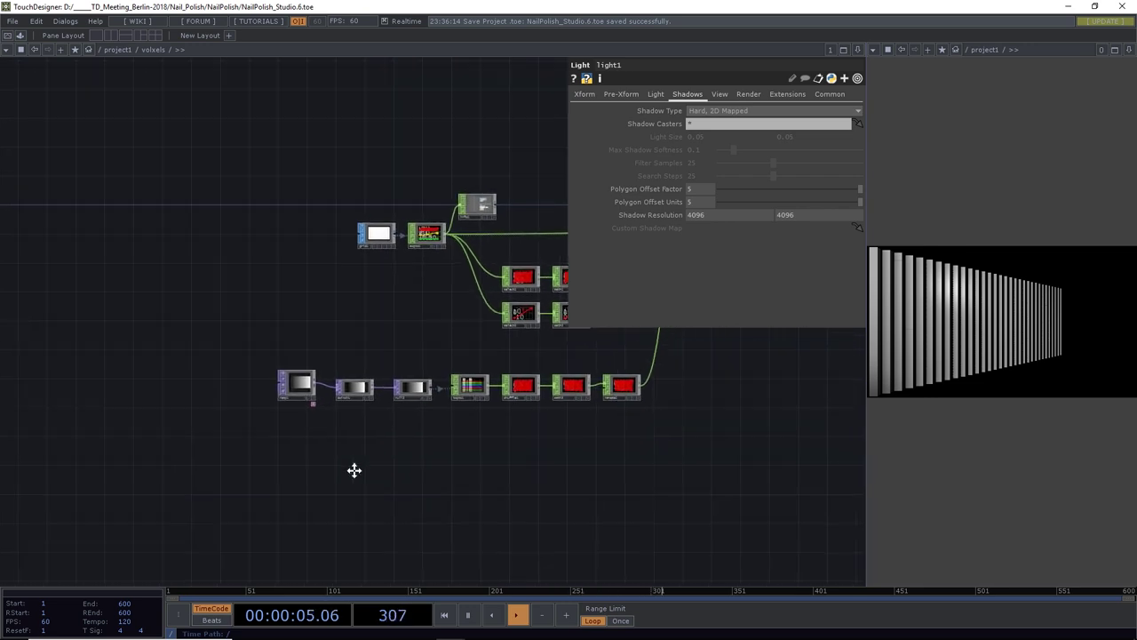
{"action": "scroll", "coordinate": [305, 374], "scroll_direction": "up", "scroll_amount": 5}
Switch ramp1's Type to Radial with Phase -0.669 and Period 1.17
{"action": "left_click_drag", "start_coordinate": [328, 295], "coordinate": [287, 254]}
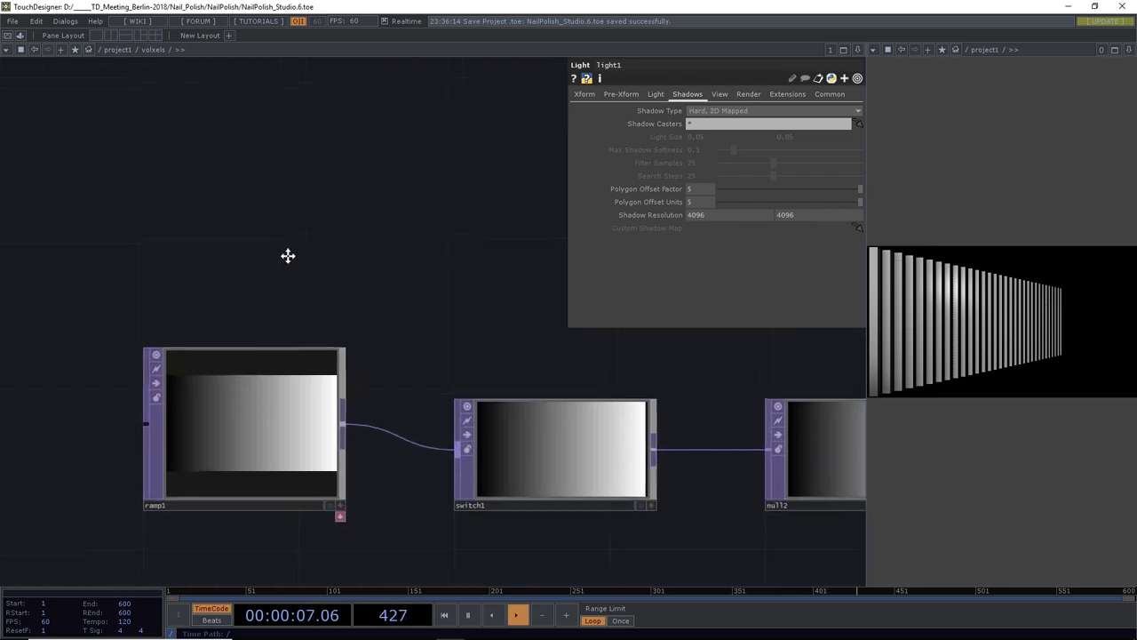
{"action": "left_click", "coordinate": [216, 391]}
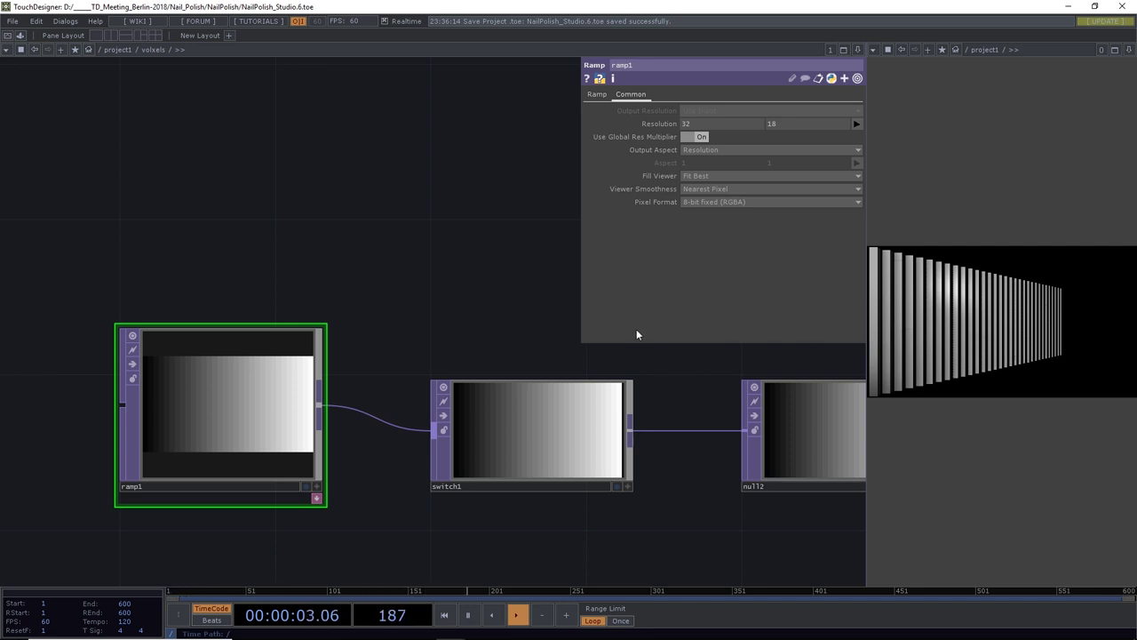
{"action": "left_click", "coordinate": [598, 94]}
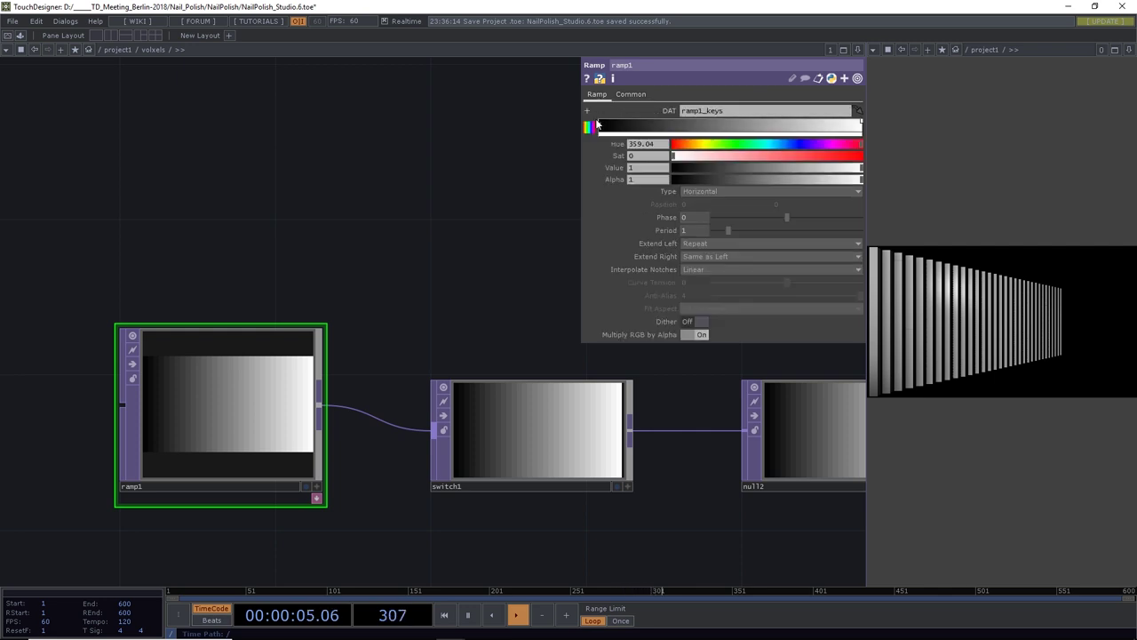
{"action": "left_click", "coordinate": [702, 192]}
{"action": "left_click", "coordinate": [698, 200]}
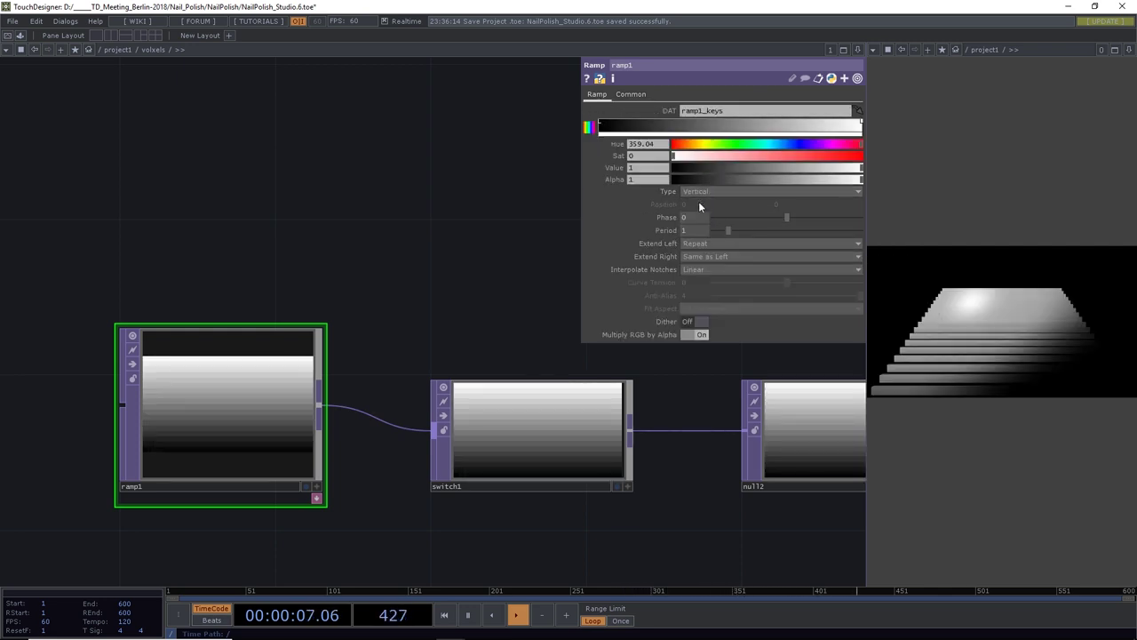
{"action": "left_click", "coordinate": [706, 192]}
{"action": "left_click", "coordinate": [697, 224]}
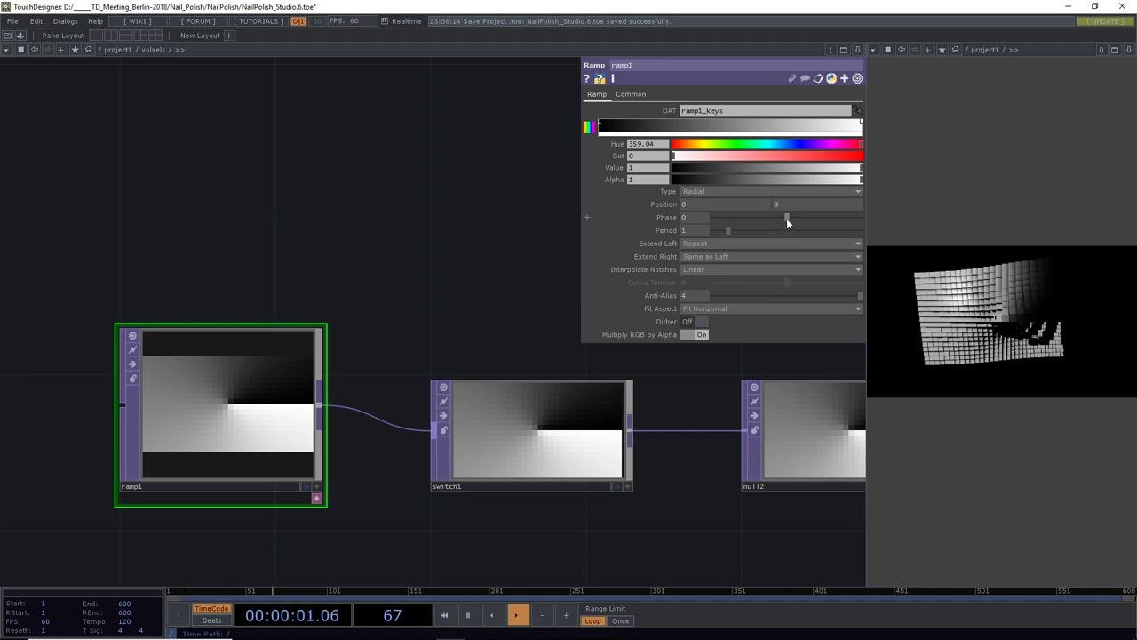
{"action": "left_click_drag", "start_coordinate": [786, 218], "coordinate": [718, 214]}
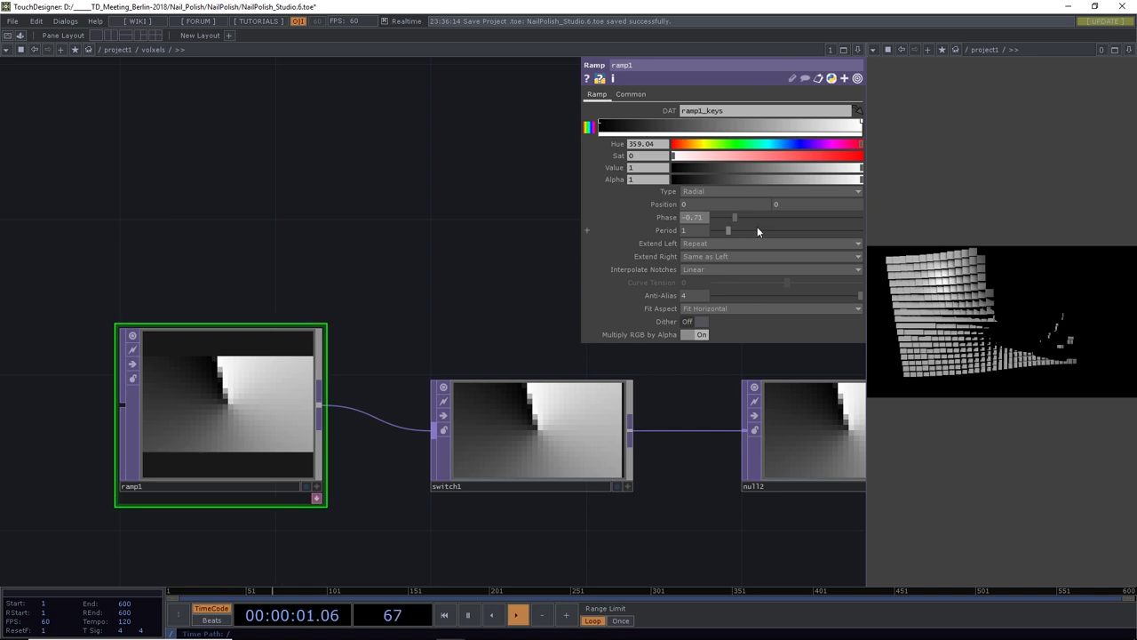
{"action": "mouse_move", "coordinate": [757, 227]}
{"action": "left_mouse_down"}
{"action": "mouse_move", "coordinate": [727, 232]}
{"action": "mouse_move", "coordinate": [721, 213]}
{"action": "mouse_move", "coordinate": [801, 216]}
{"action": "mouse_move", "coordinate": [720, 220]}
{"action": "mouse_move", "coordinate": [782, 221]}
{"action": "mouse_move", "coordinate": [738, 221]}
{"action": "left_mouse_up"}
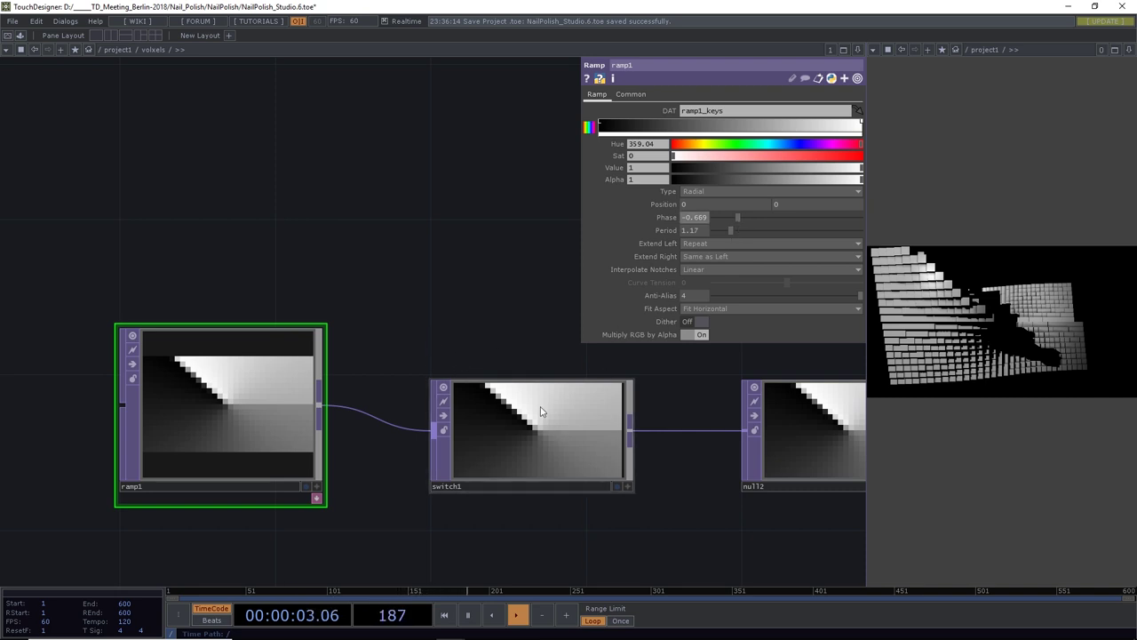
{"action": "scroll", "coordinate": [406, 335], "scroll_direction": "down", "scroll_amount": 3}
{"action": "scroll", "coordinate": [406, 335], "scroll_direction": "down", "scroll_amount": 3}
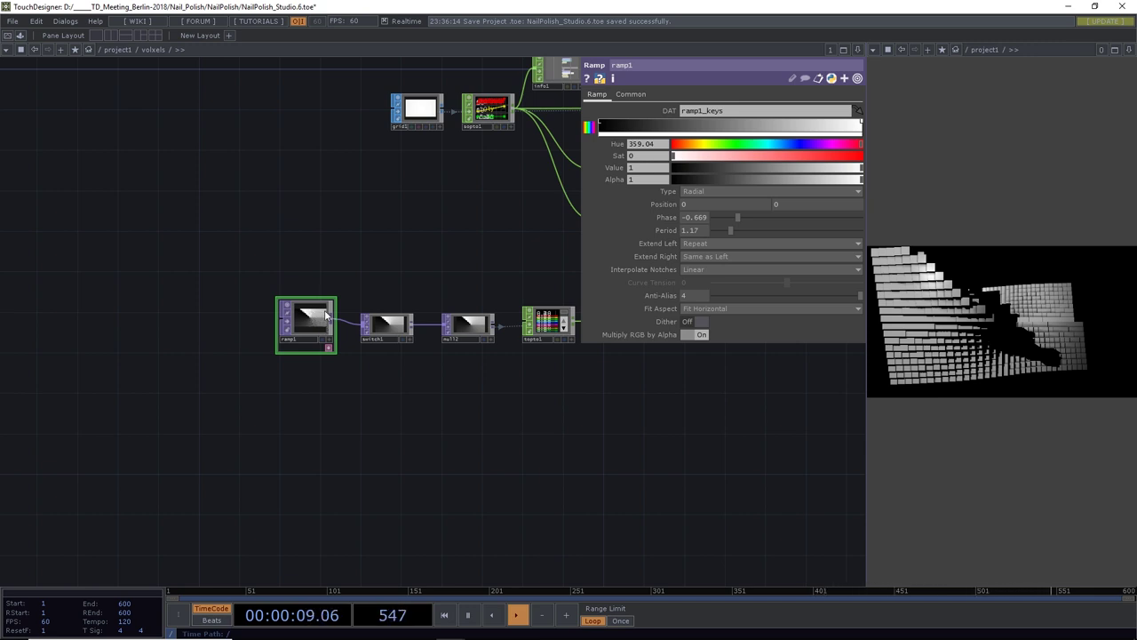
Set ramp1's Pixel Format on the Common page to 32-bit float (RGBA)
{"action": "left_click", "coordinate": [631, 94]}
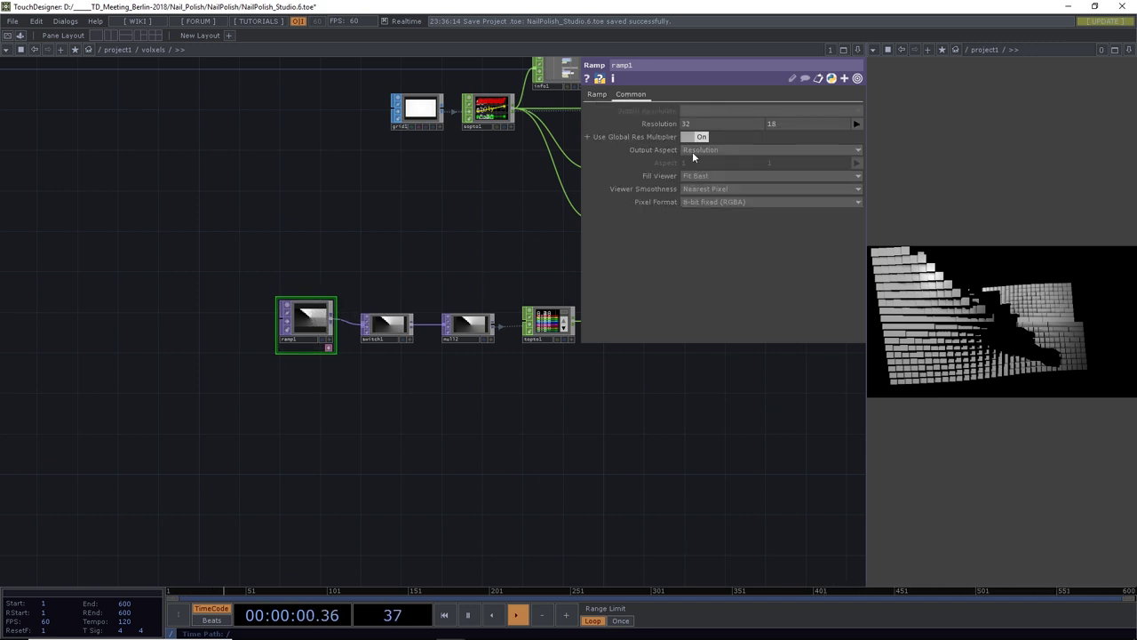
{"action": "left_click", "coordinate": [699, 199]}
{"action": "left_click", "coordinate": [701, 257]}
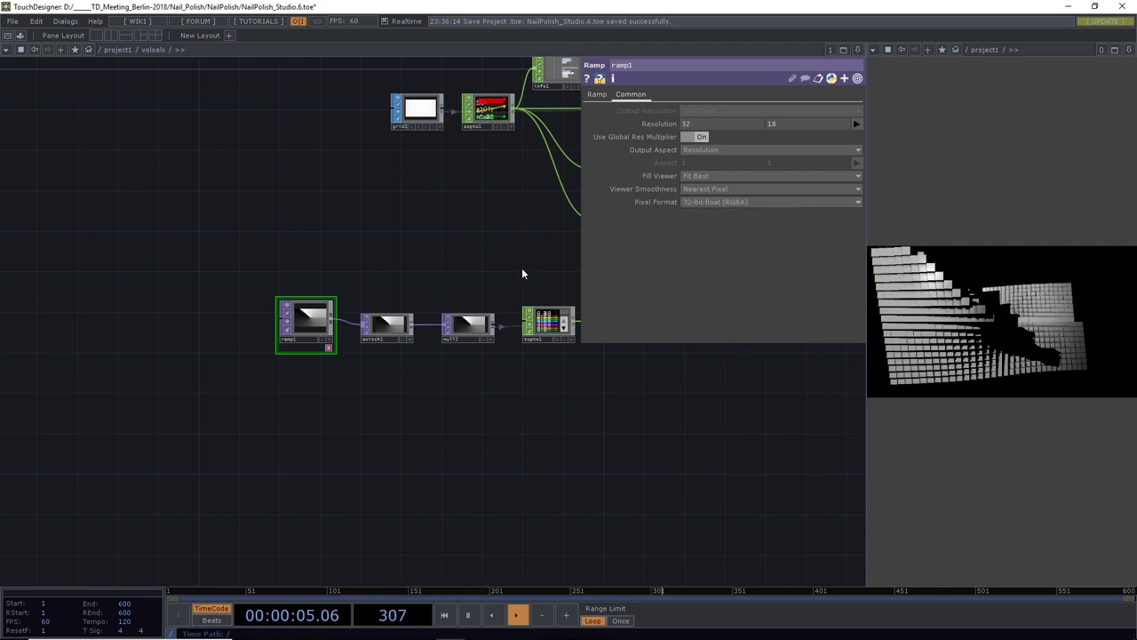
{"action": "left_click_drag", "start_coordinate": [523, 272], "coordinate": [314, 274]}
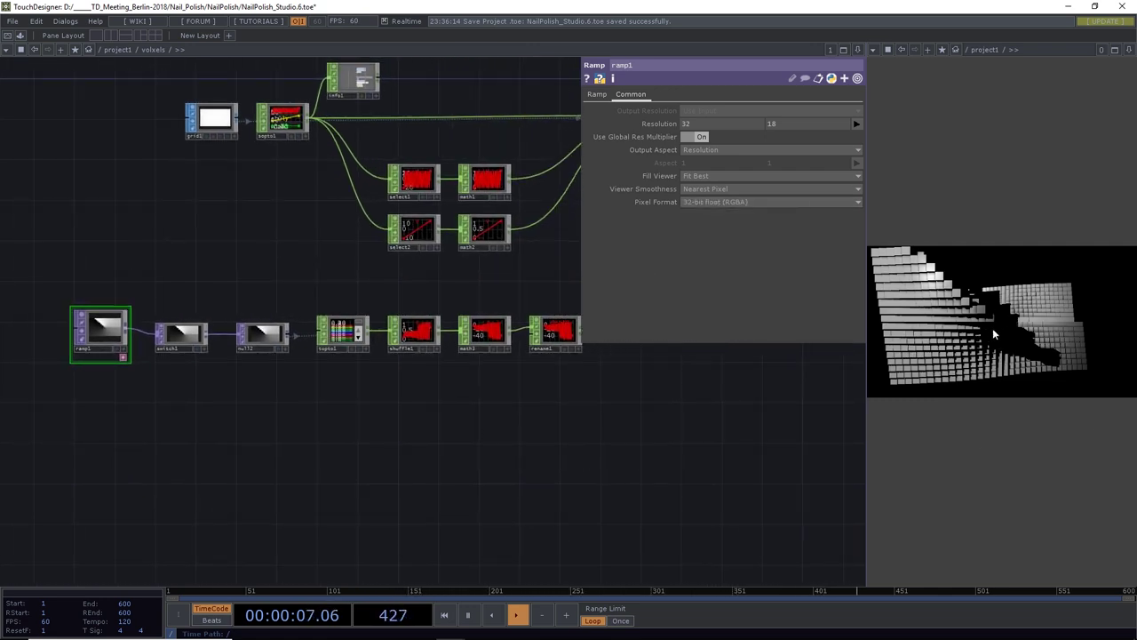
{"action": "left_click_drag", "start_coordinate": [264, 418], "coordinate": [343, 424]}
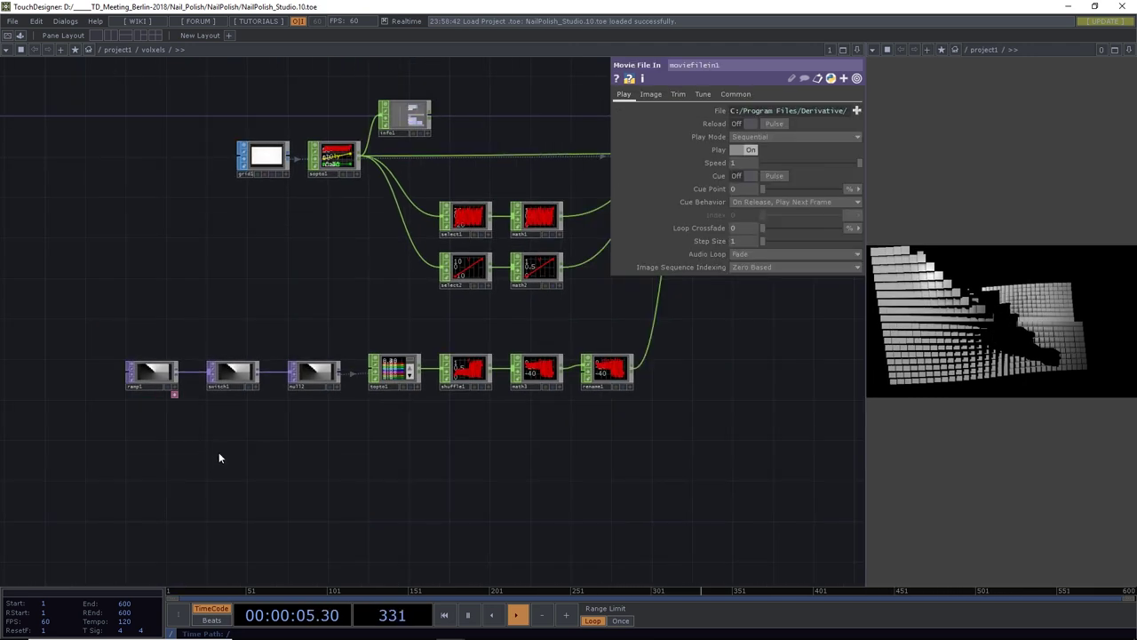
{"action": "left_click_drag", "start_coordinate": [220, 458], "coordinate": [289, 451]}
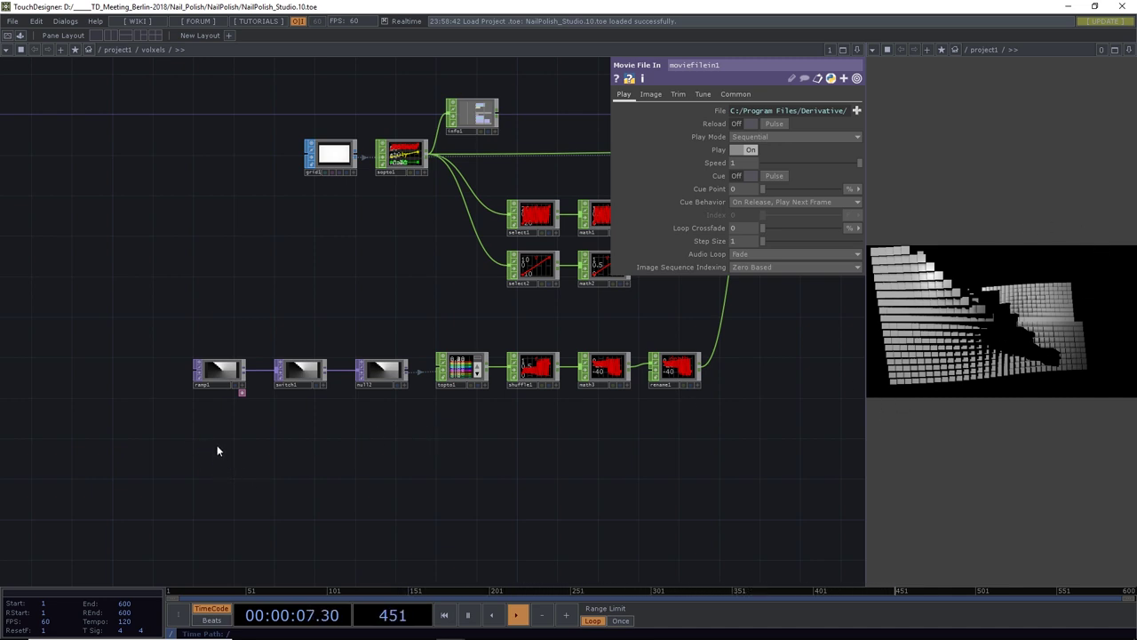
Place a Photoshop In TOP, photoshopin1, below ramp1 and bring Photoshop to the front
{"action": "key", "text": "Tab"}
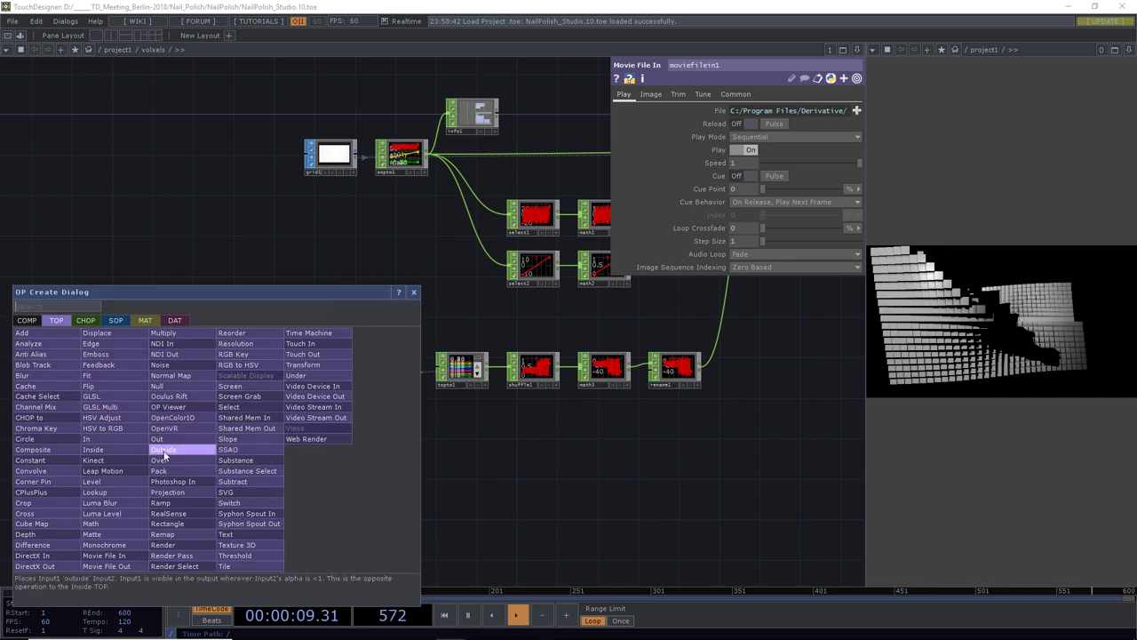
{"action": "left_click", "coordinate": [169, 480]}
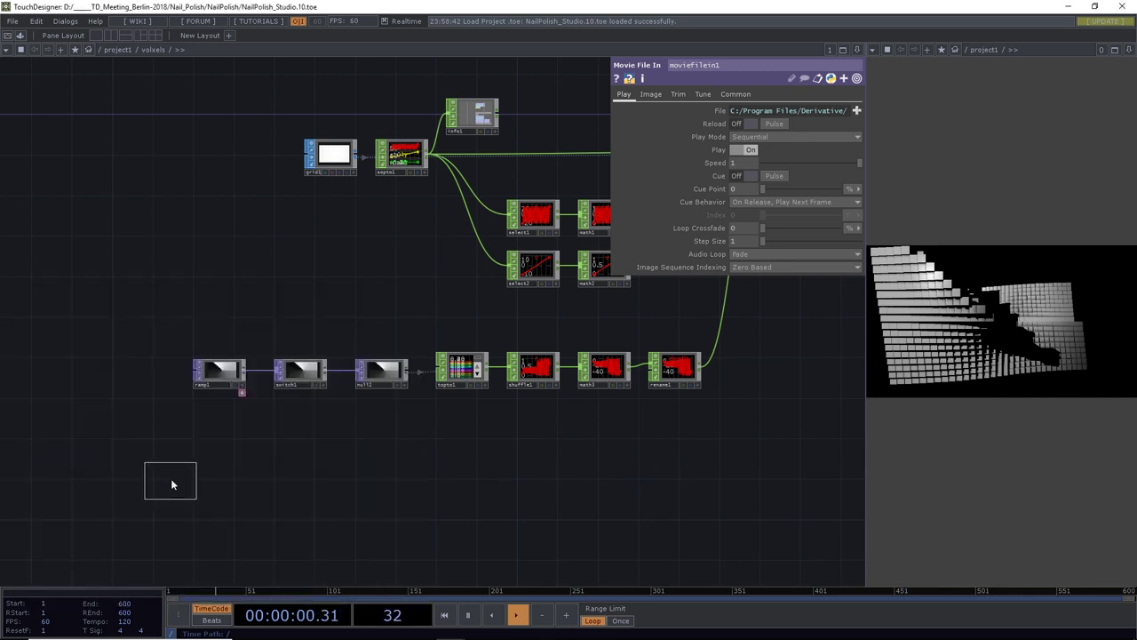
{"action": "left_click", "coordinate": [218, 459]}
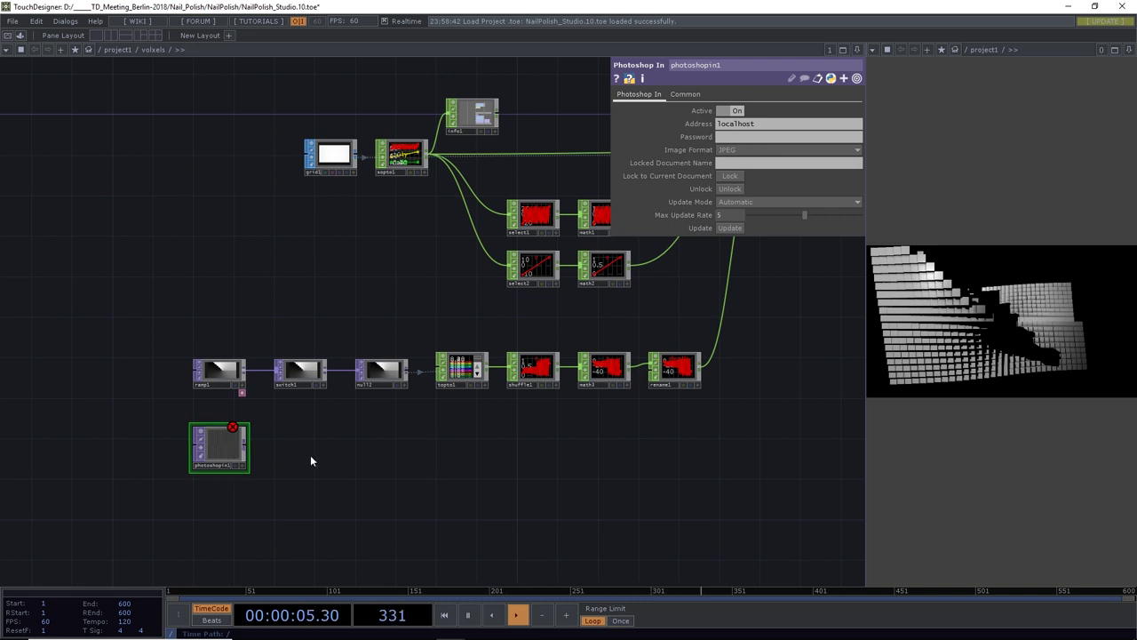
{"action": "key", "text": "alt+Tab"}
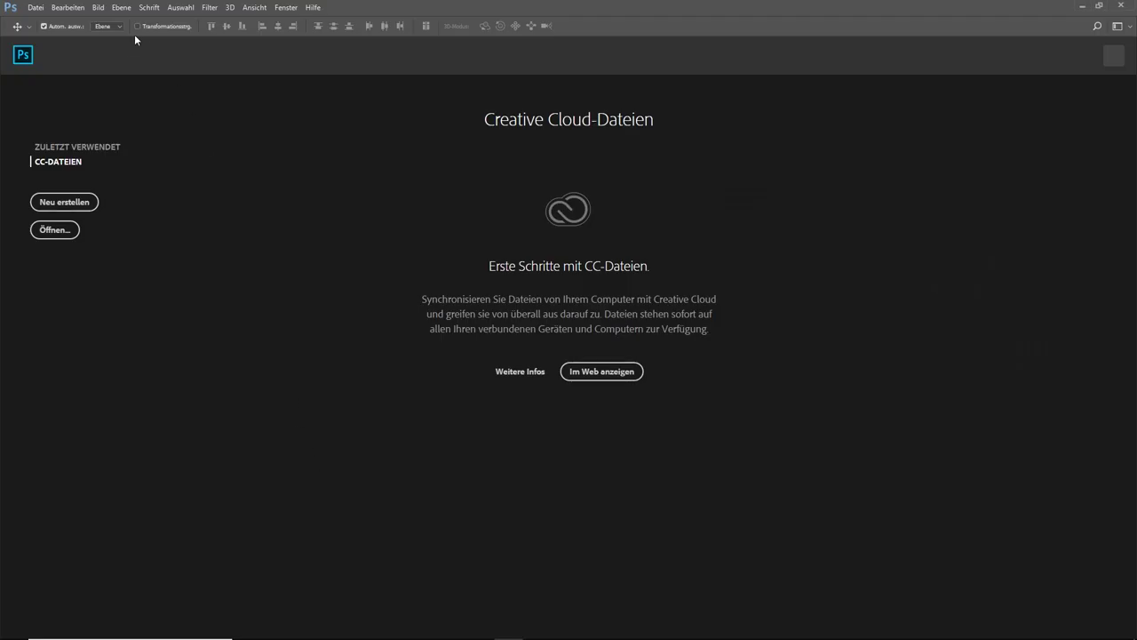
{"action": "left_click", "coordinate": [71, 7]}
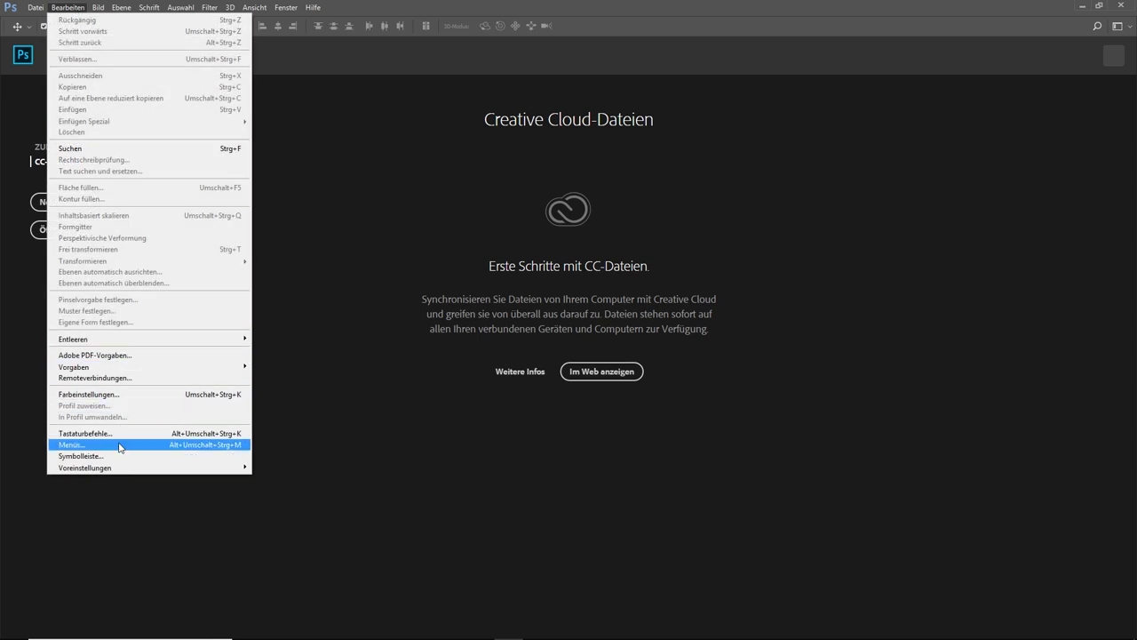
{"action": "mouse_move", "coordinate": [119, 468]}
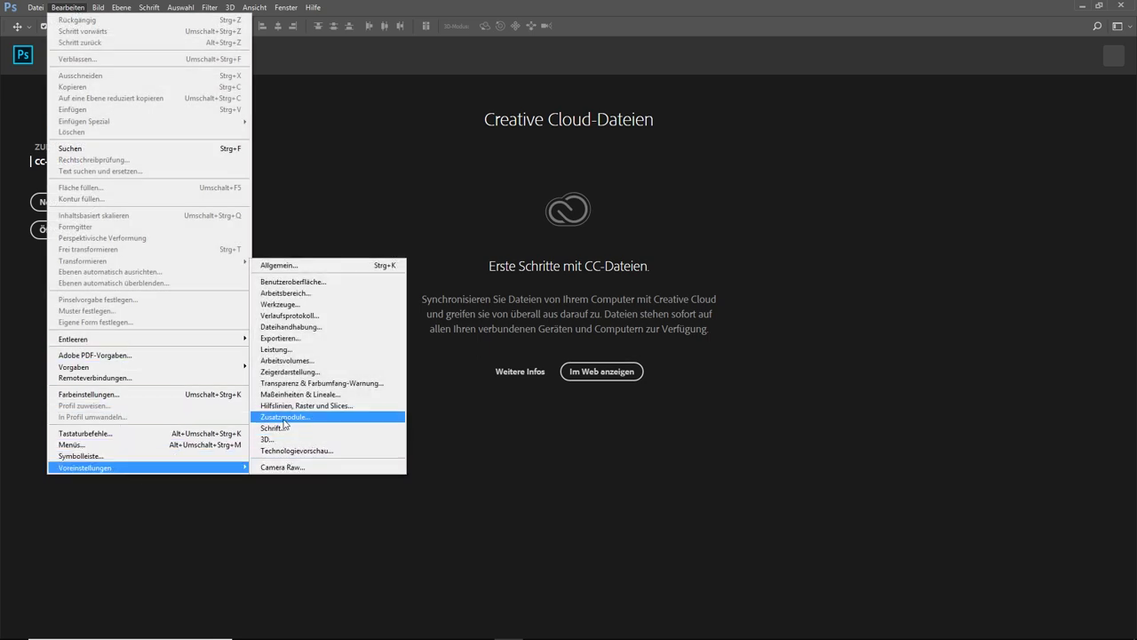
{"action": "left_click", "coordinate": [285, 419]}
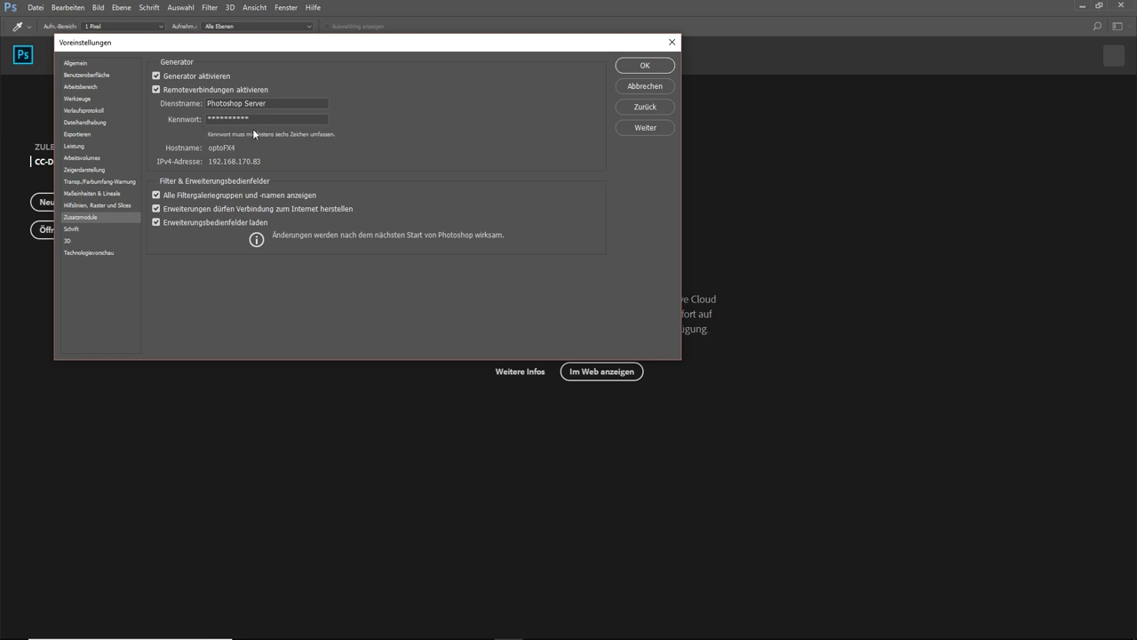
{"action": "left_click", "coordinate": [656, 68]}
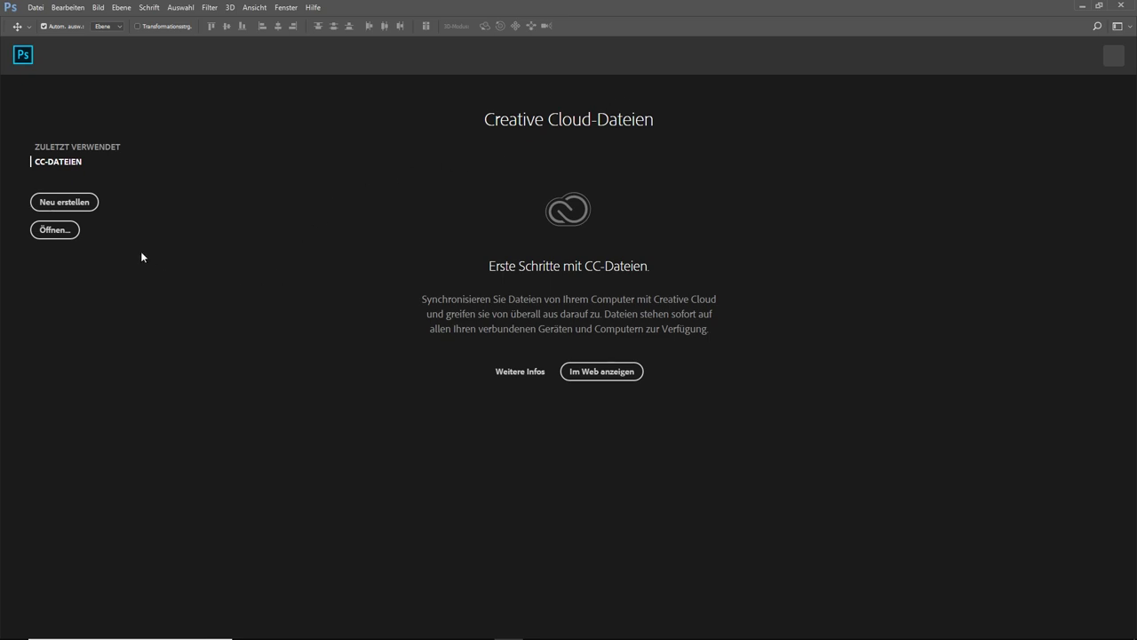
Create a new black 32 × 18 pixel, 8-bit Photoshop document and zoom in on it
{"action": "left_click", "coordinate": [79, 203]}
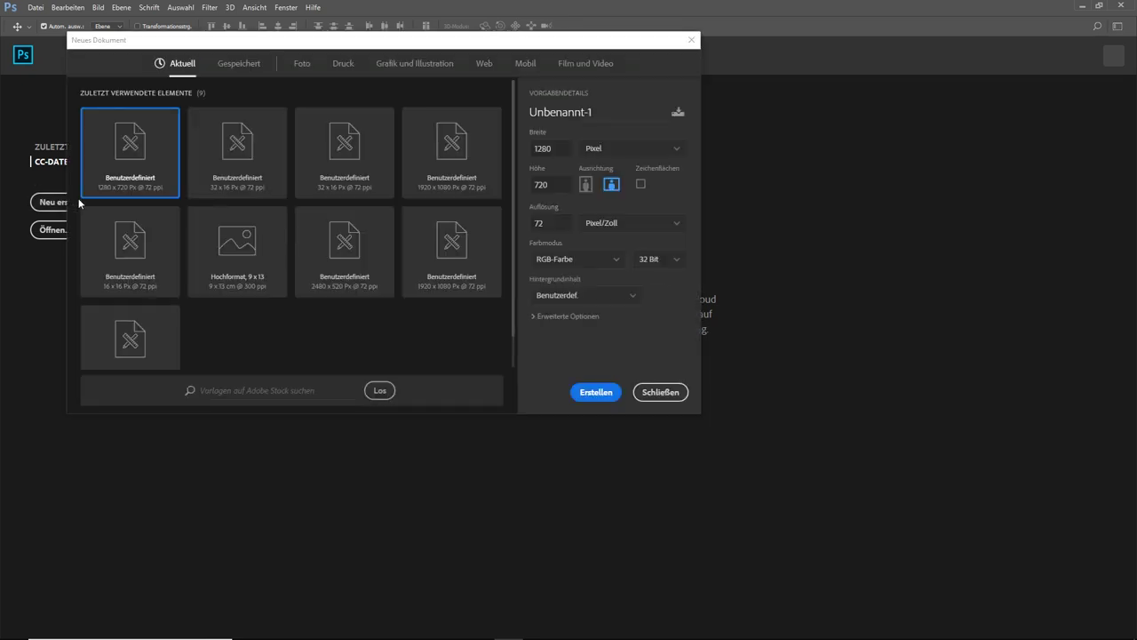
{"action": "double_click", "coordinate": [540, 150]}
{"action": "type", "text": "32"}
{"action": "double_click", "coordinate": [549, 184]}
{"action": "type", "text": "18"}
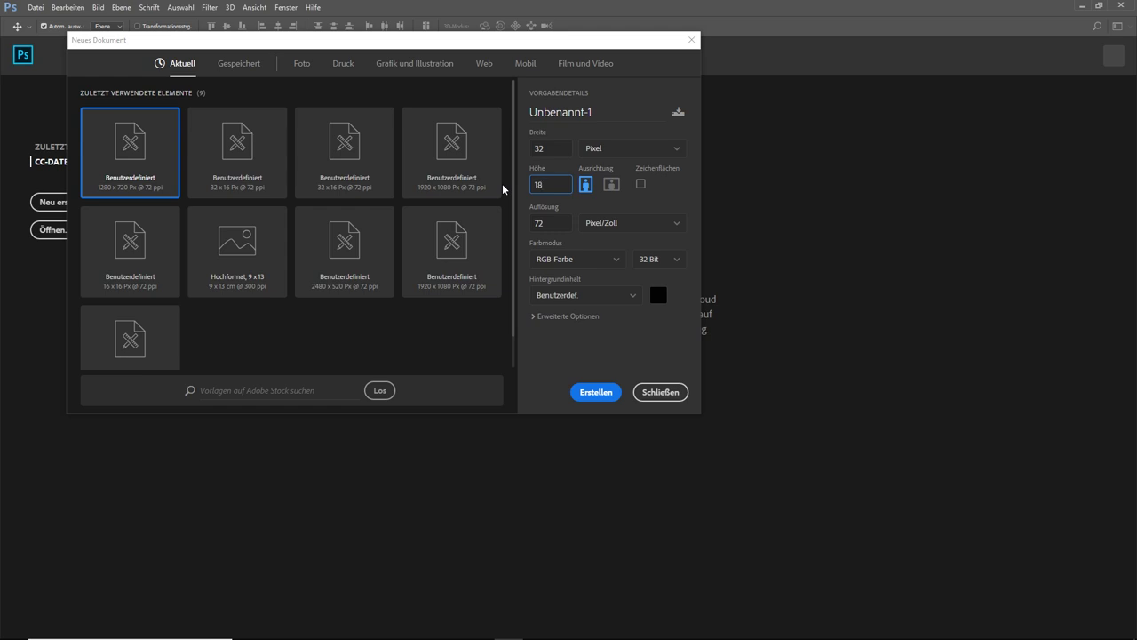
{"action": "left_click", "coordinate": [663, 262]}
{"action": "left_click", "coordinate": [660, 285]}
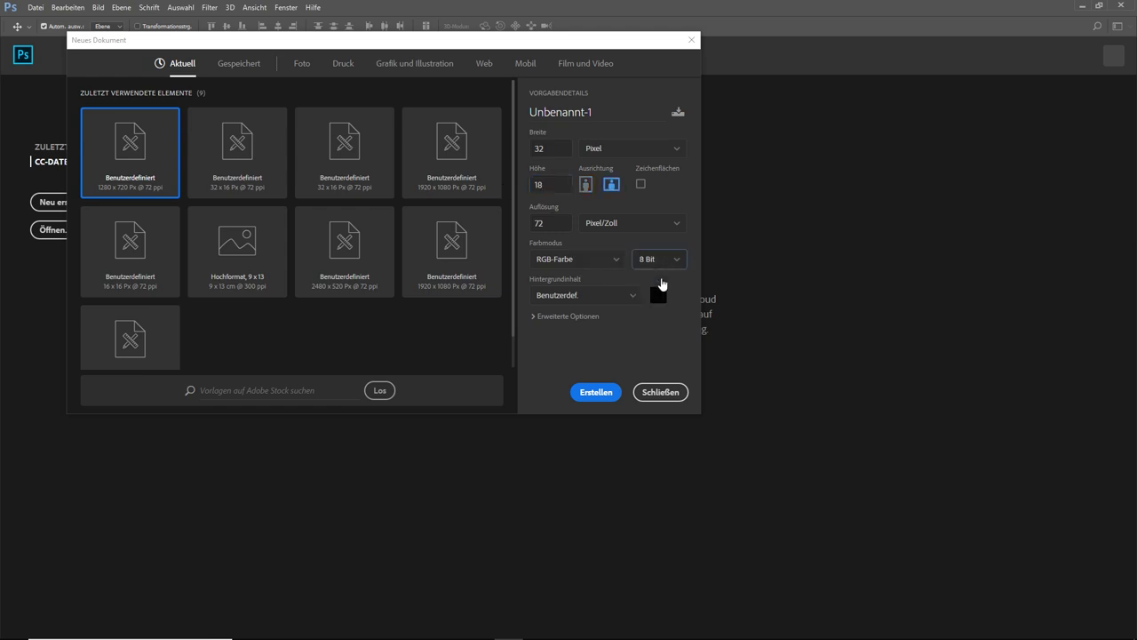
{"action": "left_click", "coordinate": [598, 393]}
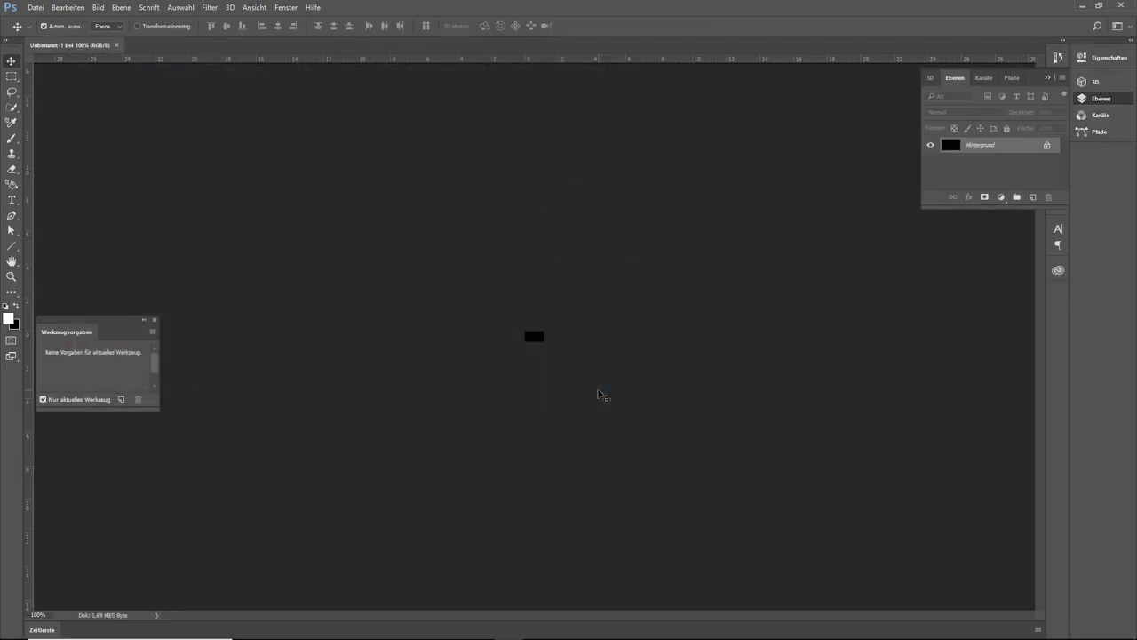
{"action": "key", "text": "ctrl+plus"}
{"action": "key", "text": "ctrl+plus"}
{"action": "key", "text": "ctrl+plus"}
{"action": "key", "text": "ctrl+plus"}
{"action": "key", "text": "ctrl+plus"}
{"action": "key", "text": "ctrl+plus"}
{"action": "key", "text": "ctrl+plus"}
{"action": "key", "text": "ctrl+plus"}
{"action": "key", "text": "ctrl+plus"}
{"action": "key", "text": "ctrl+plus"}
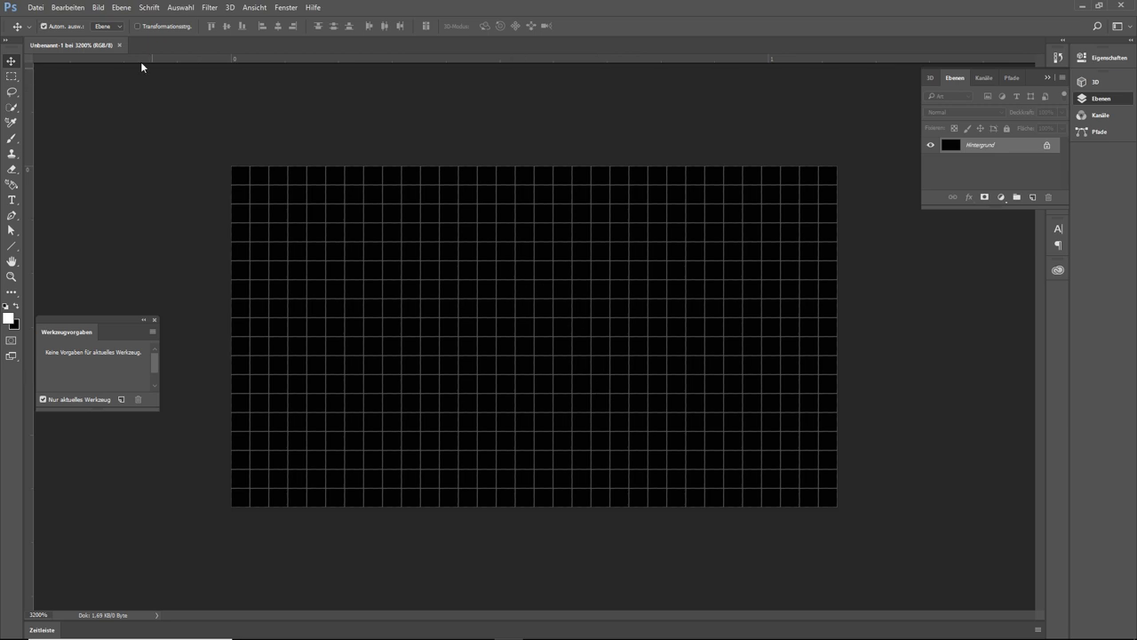
Save it as DepthMap_live.psd, replacing the existing file, and return to TouchDesigner
{"action": "left_click", "coordinate": [33, 8]}
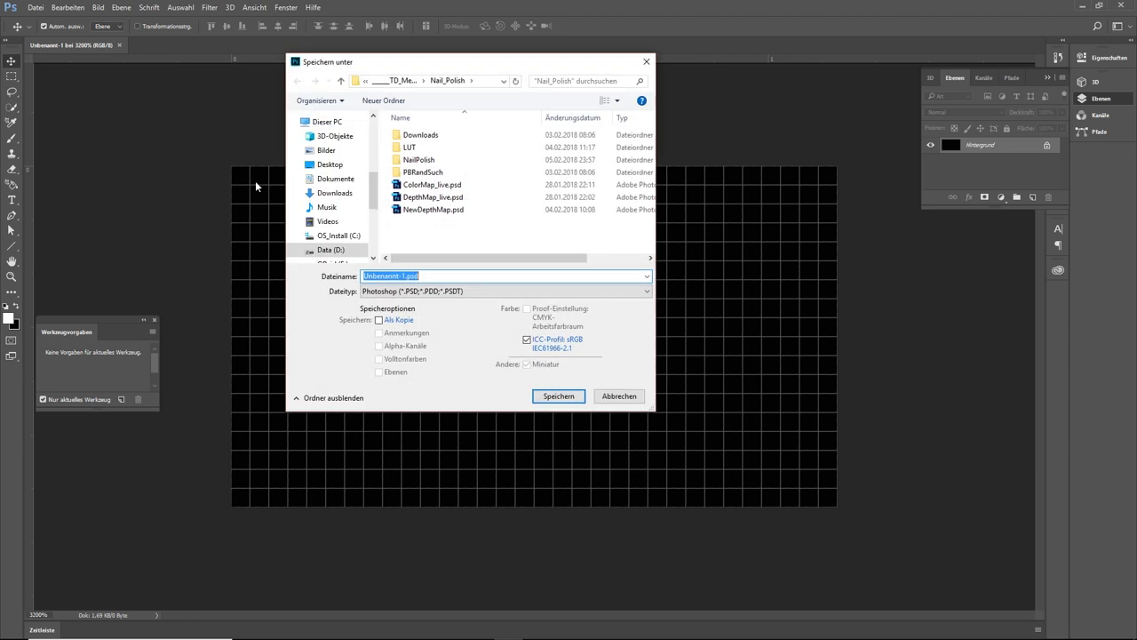
{"action": "left_click", "coordinate": [432, 198]}
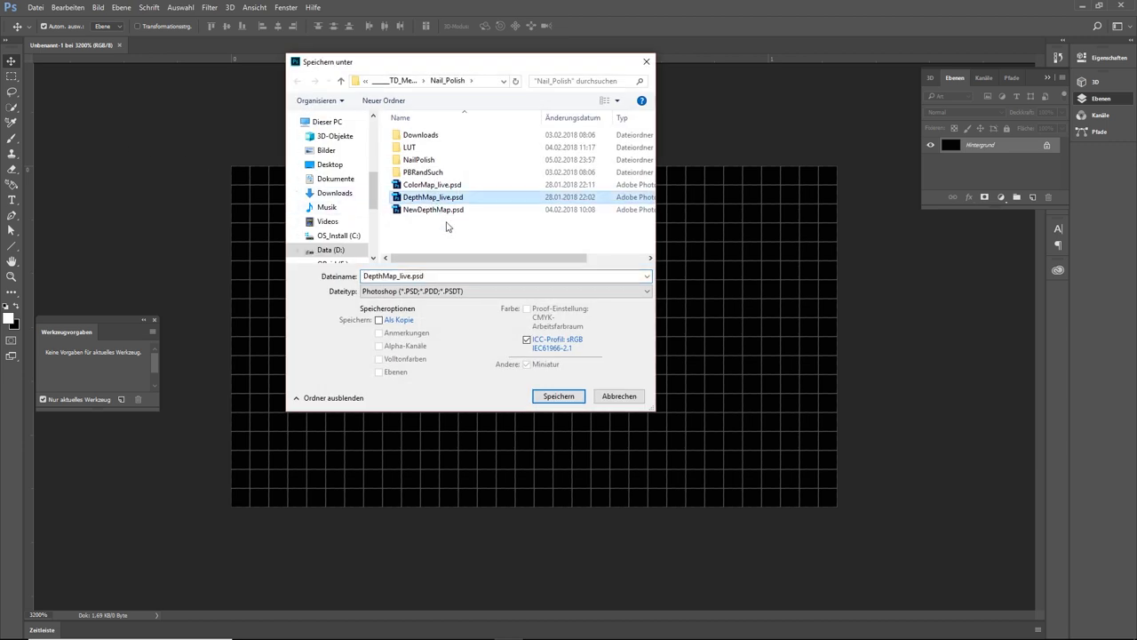
{"action": "left_click", "coordinate": [558, 397]}
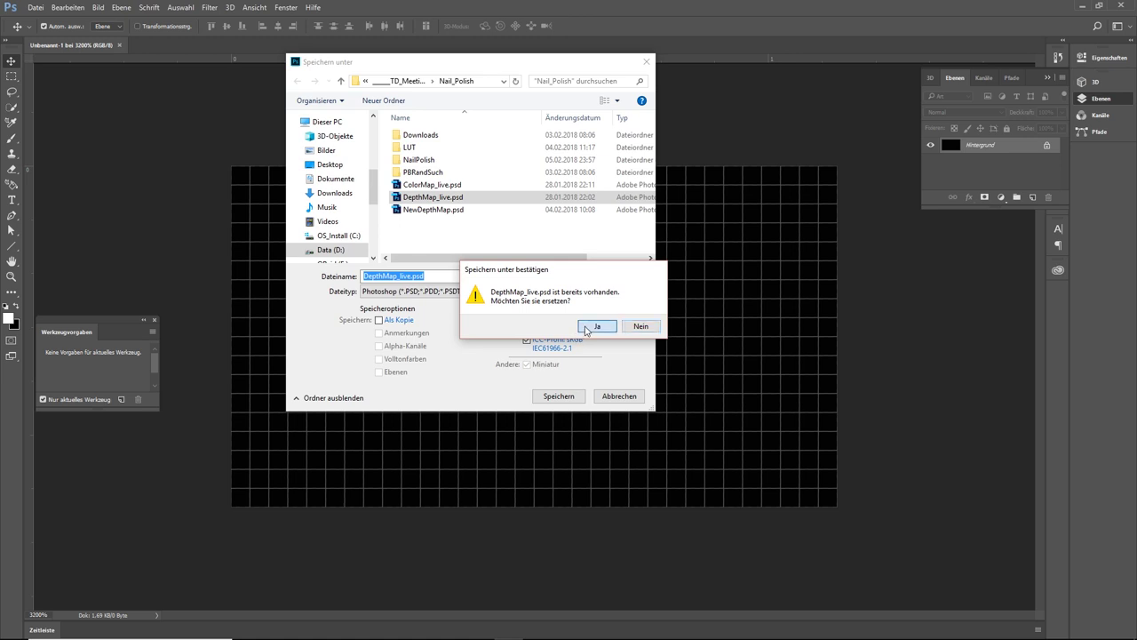
{"action": "left_click", "coordinate": [596, 326]}
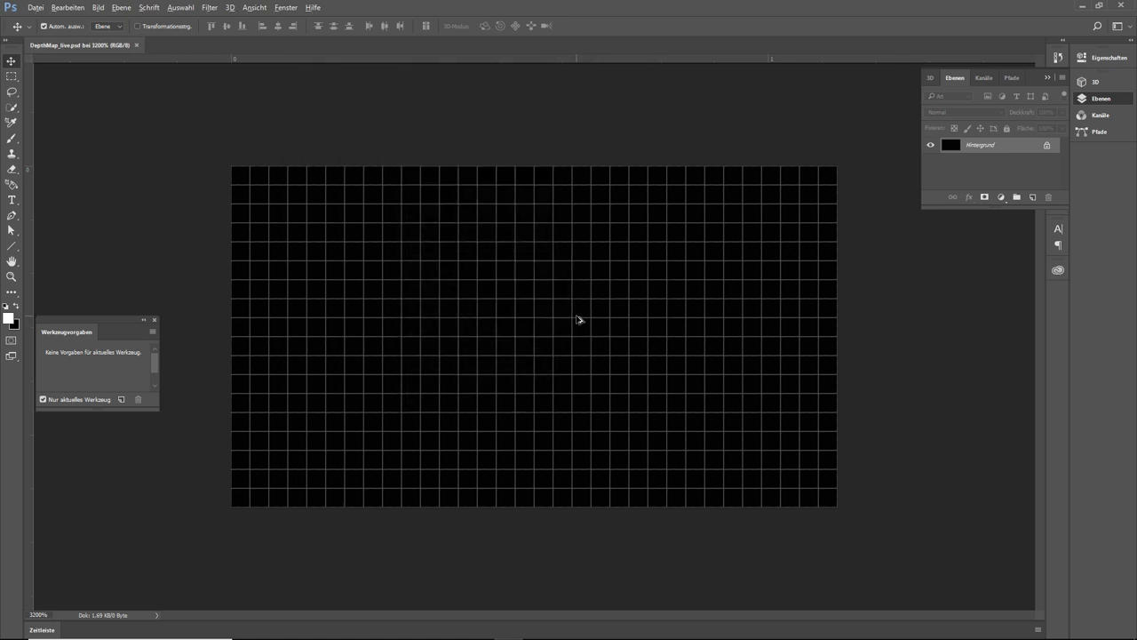
{"action": "key", "text": "alt+Tab"}
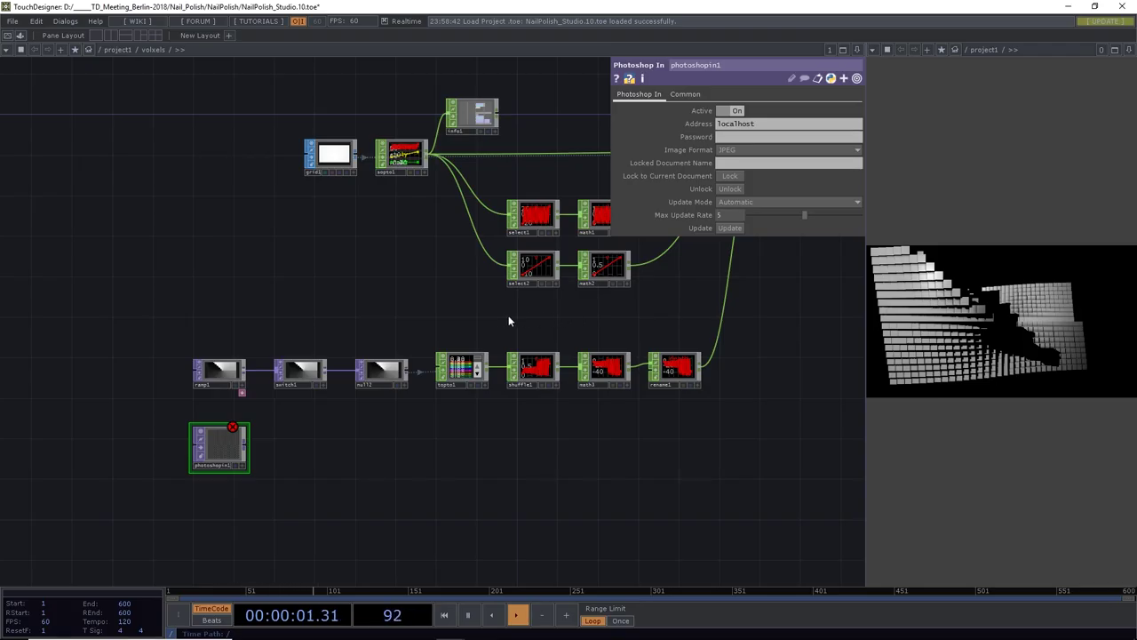
Give photoshopin1 the Photoshop password, Uncompressed RGB and Max Update Rate 1, save, and wire it into switch1
{"action": "left_click", "coordinate": [733, 138]}
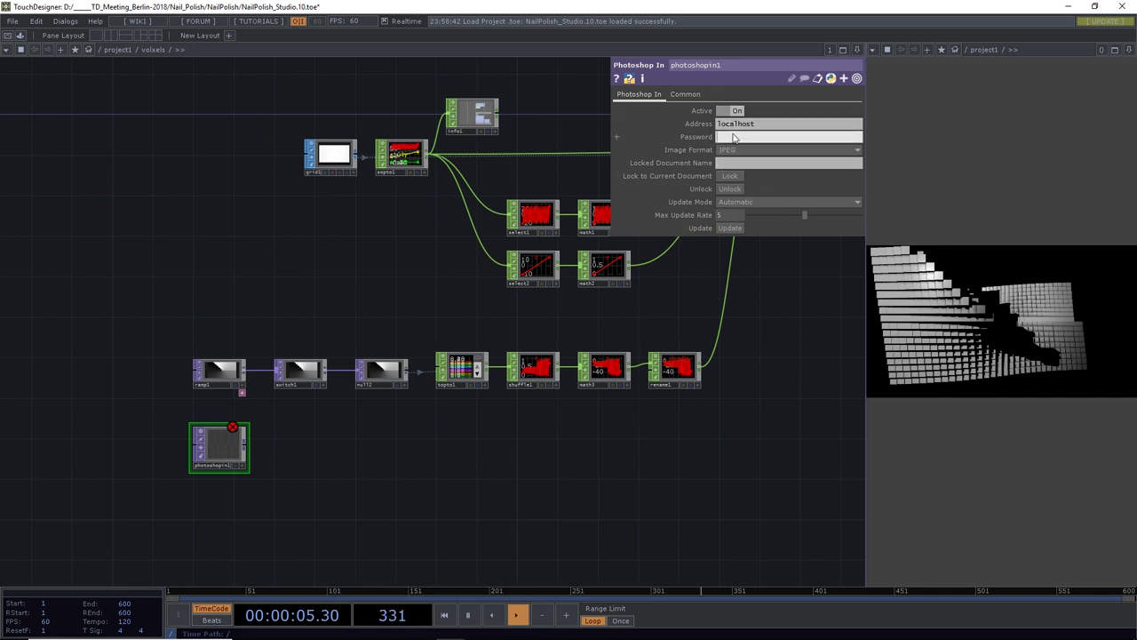
{"action": "left_click", "coordinate": [736, 150]}
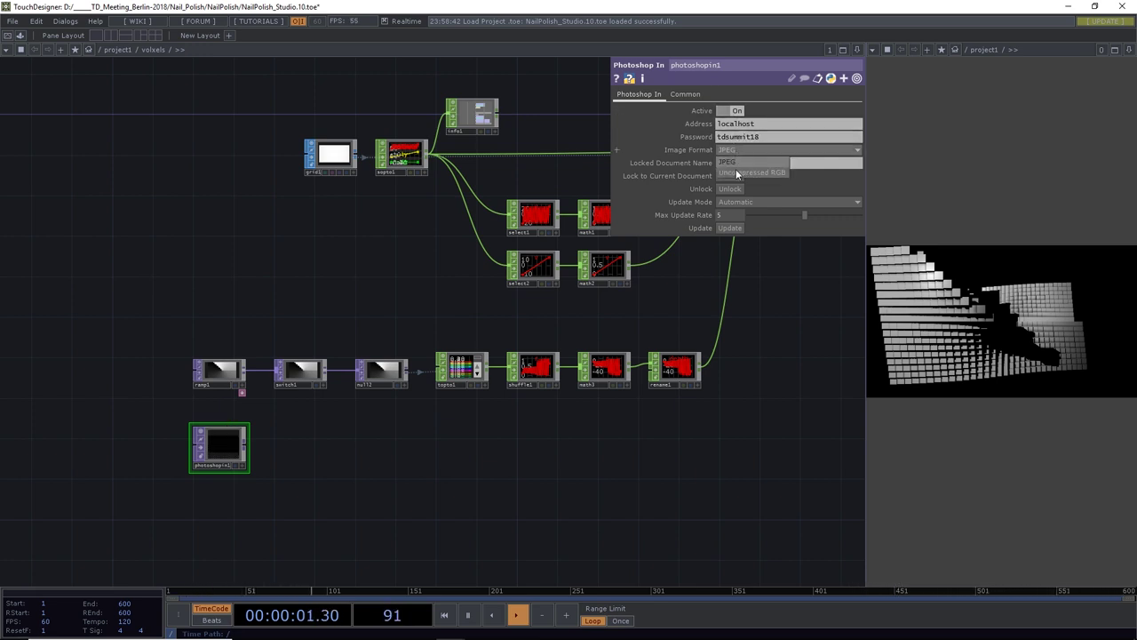
{"action": "left_click", "coordinate": [736, 173]}
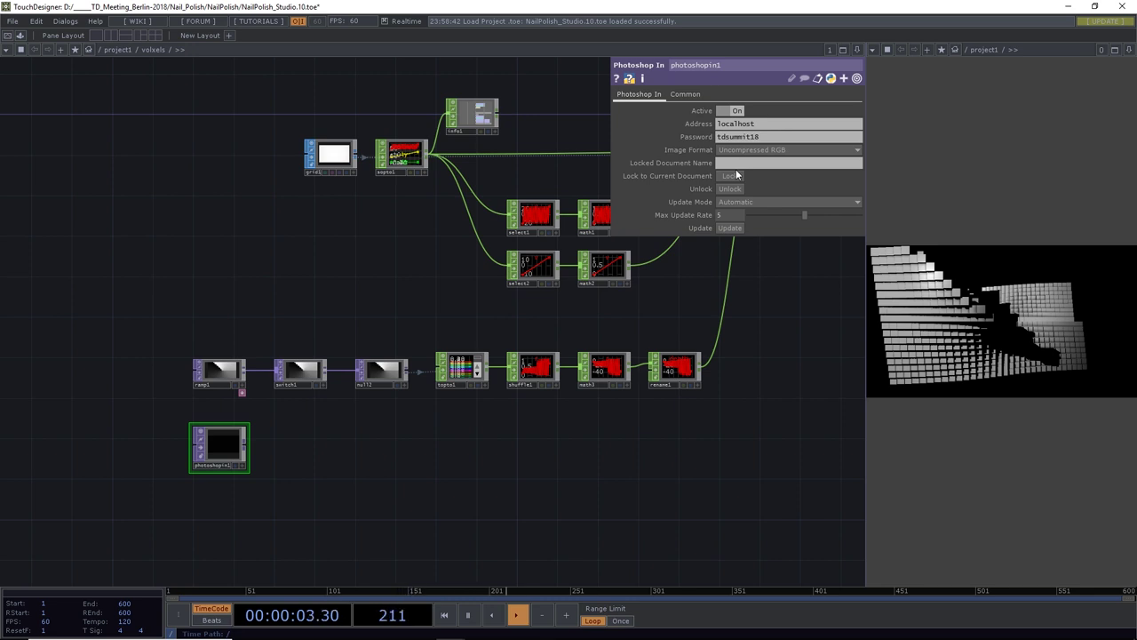
{"action": "left_click_drag", "start_coordinate": [769, 215], "coordinate": [729, 229]}
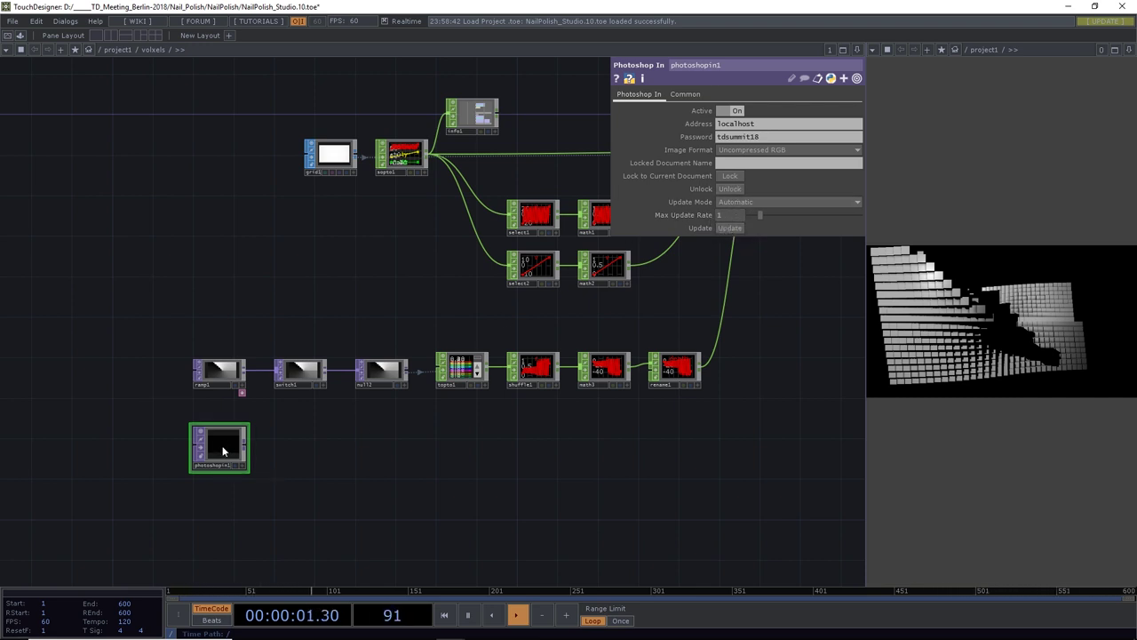
{"action": "key", "text": "ctrl+s"}
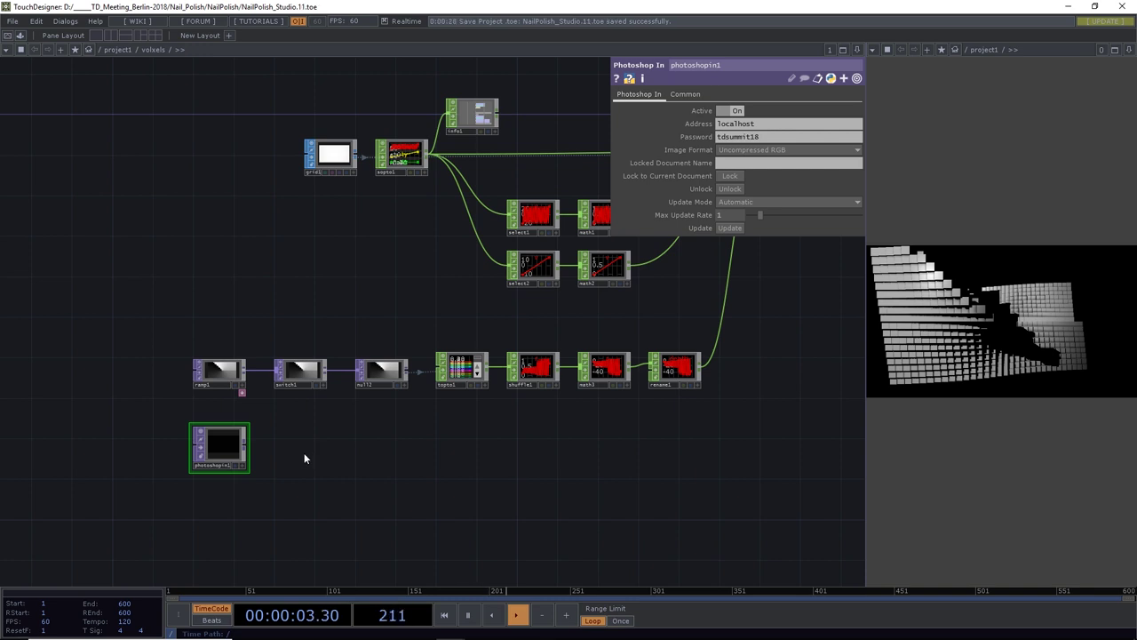
{"action": "left_click_drag", "start_coordinate": [249, 449], "coordinate": [260, 370]}
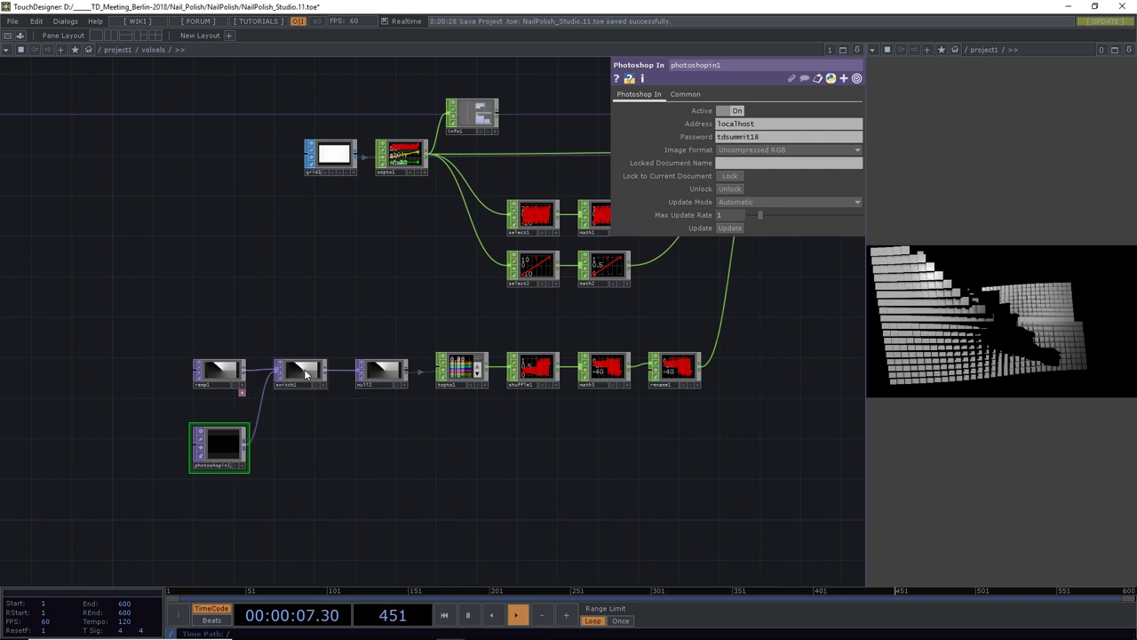
Set switch1's Index to 10 to show the Photoshop image, with Blend between Inputs on
{"action": "left_click", "coordinate": [298, 370]}
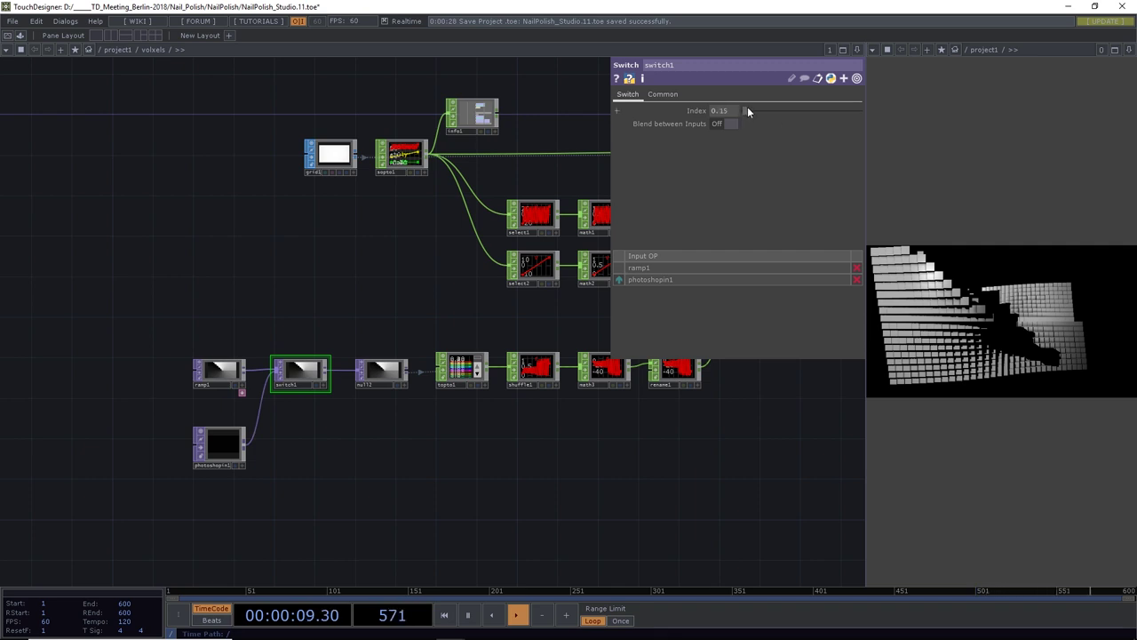
{"action": "left_click_drag", "start_coordinate": [747, 106], "coordinate": [866, 117]}
{"action": "left_click", "coordinate": [735, 122]}
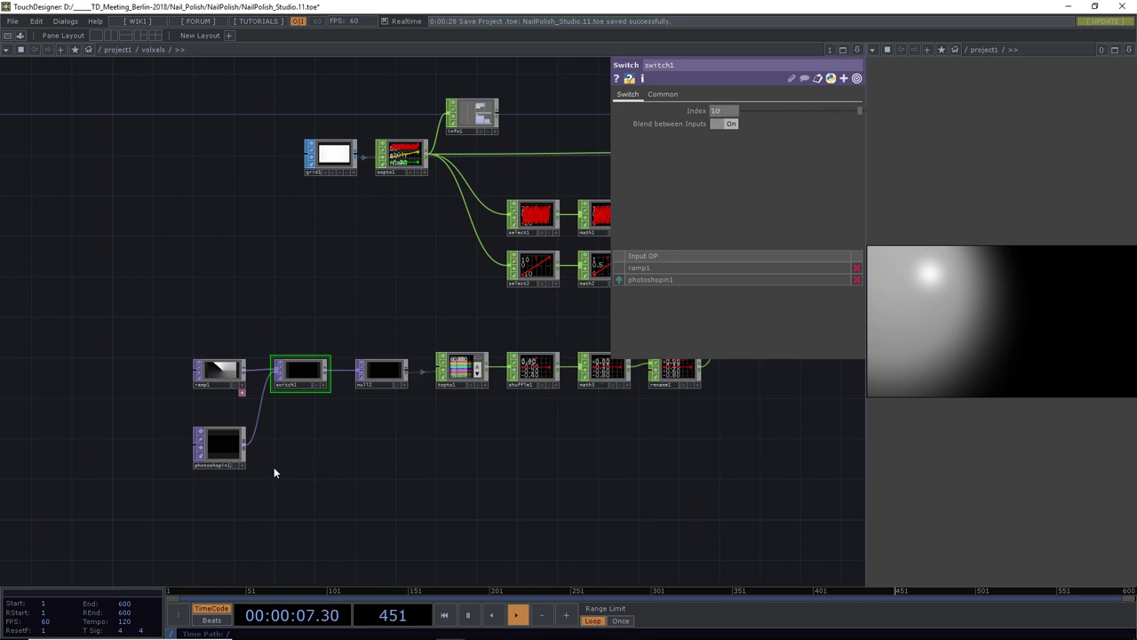
{"action": "key", "text": "alt+Tab"}
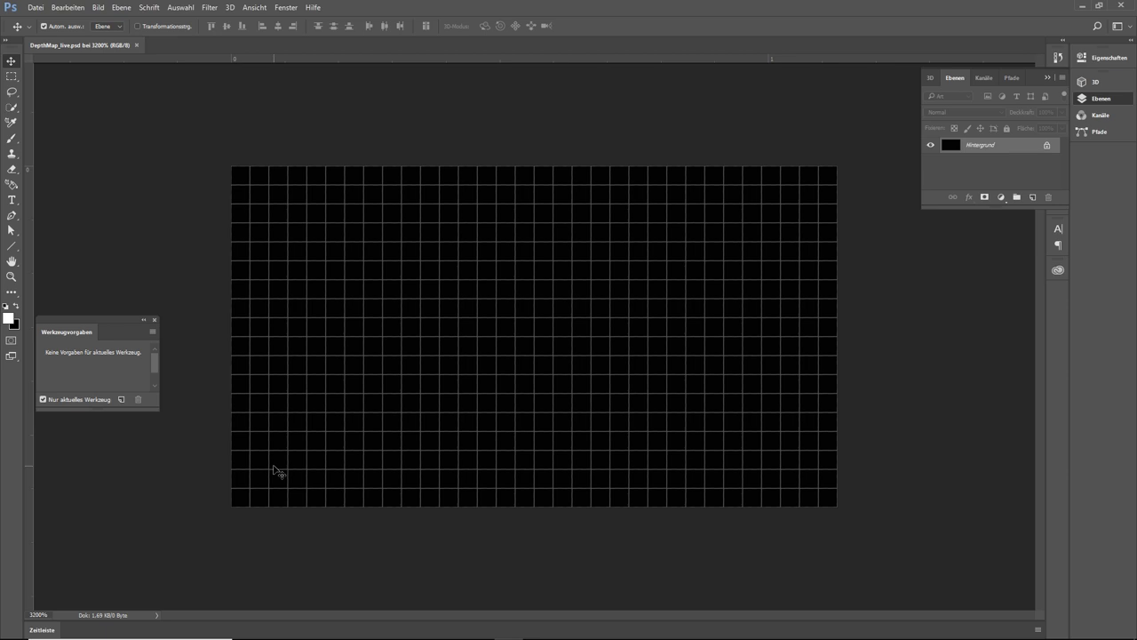
Tile Photoshop and TouchDesigner side by side and set the Photoshop canvas to 1600%
{"action": "key", "text": "super+Left"}
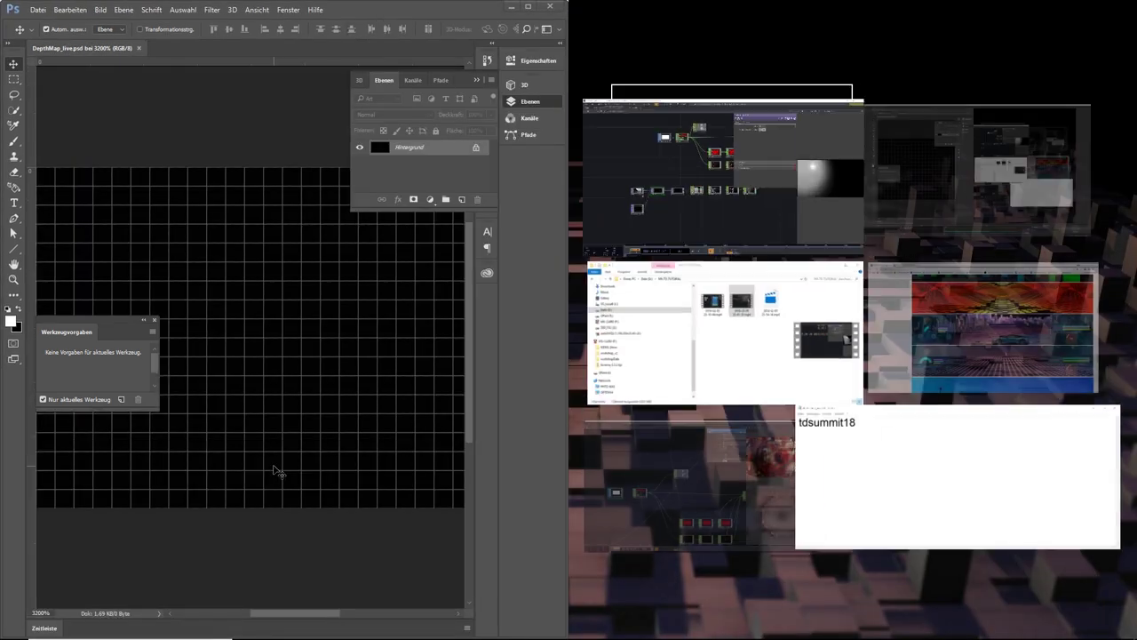
{"action": "left_click", "coordinate": [727, 207]}
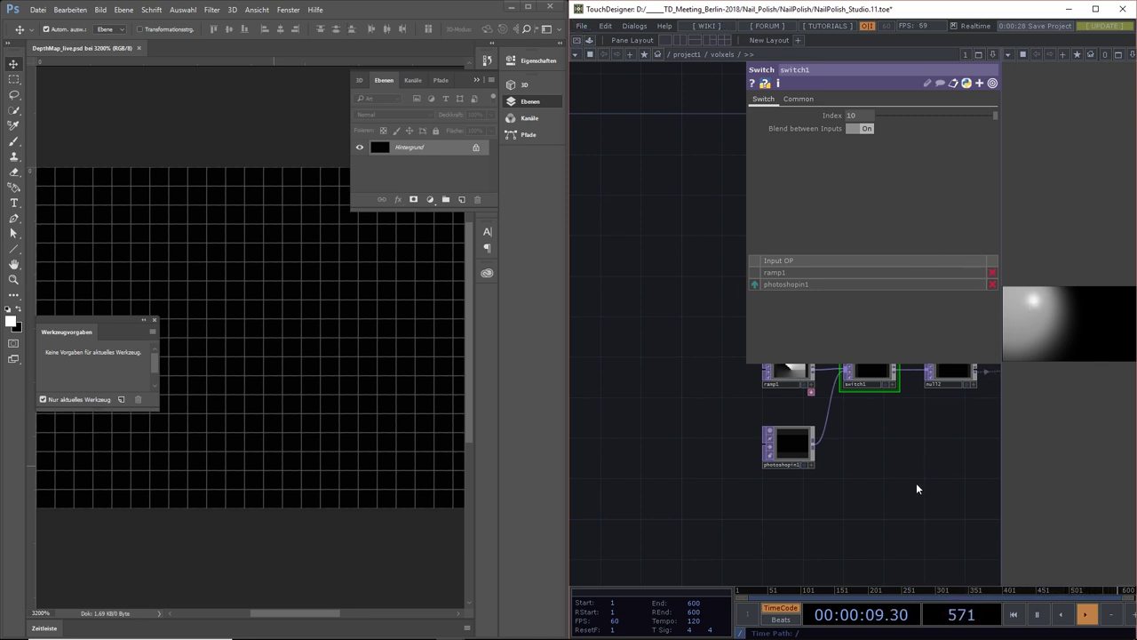
{"action": "left_click_drag", "start_coordinate": [916, 483], "coordinate": [771, 515]}
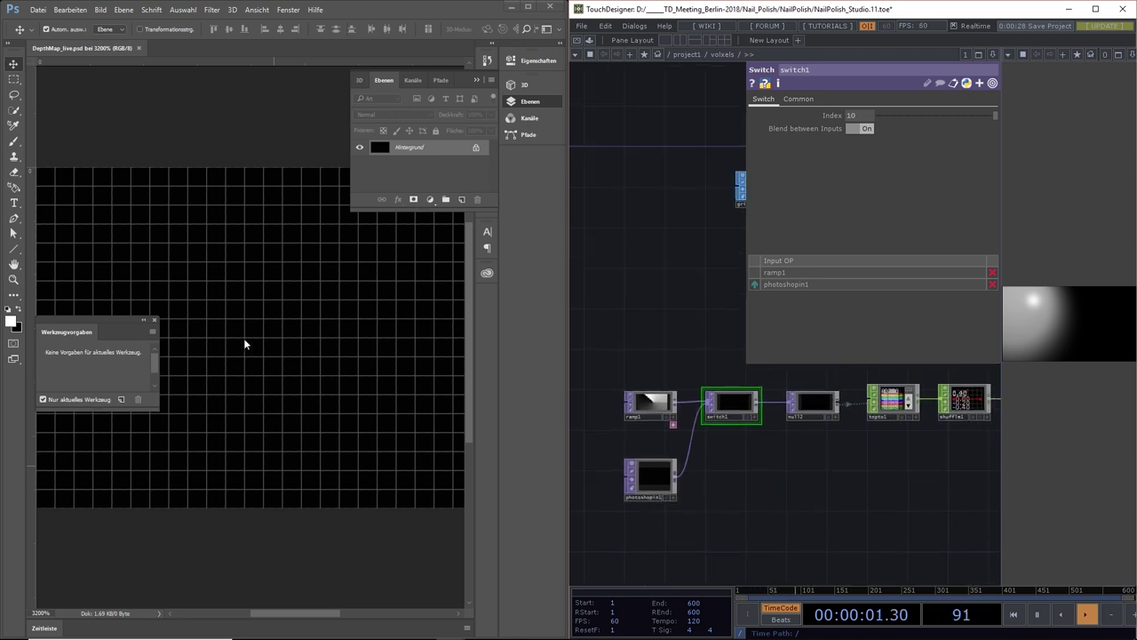
{"action": "left_click", "coordinate": [188, 282], "text": "alt"}
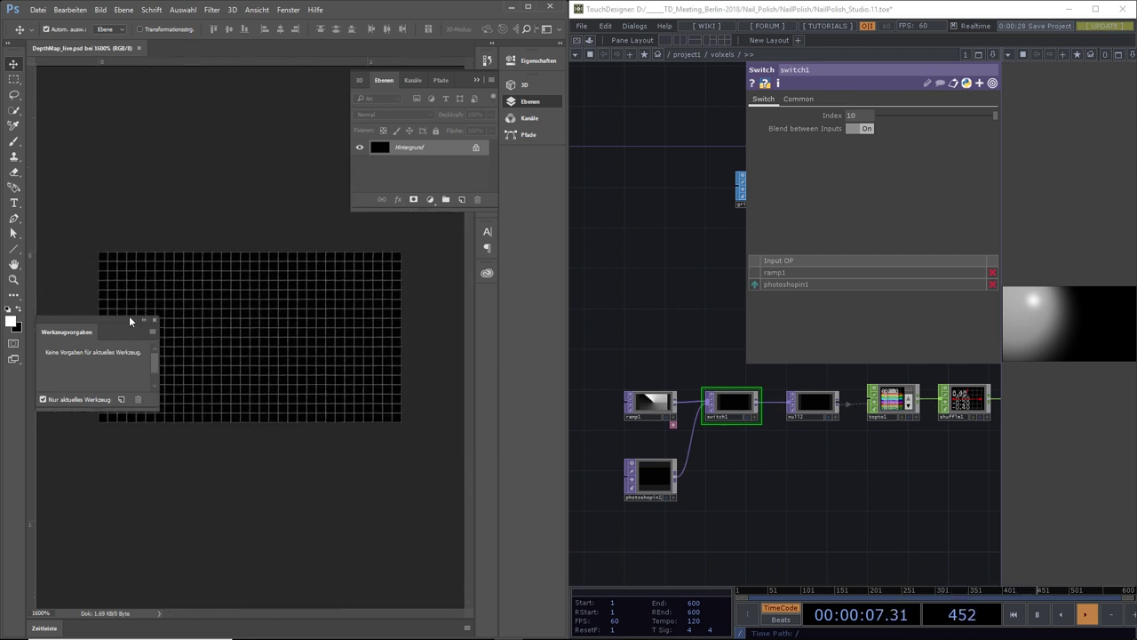
{"action": "left_click_drag", "start_coordinate": [128, 317], "coordinate": [145, 462]}
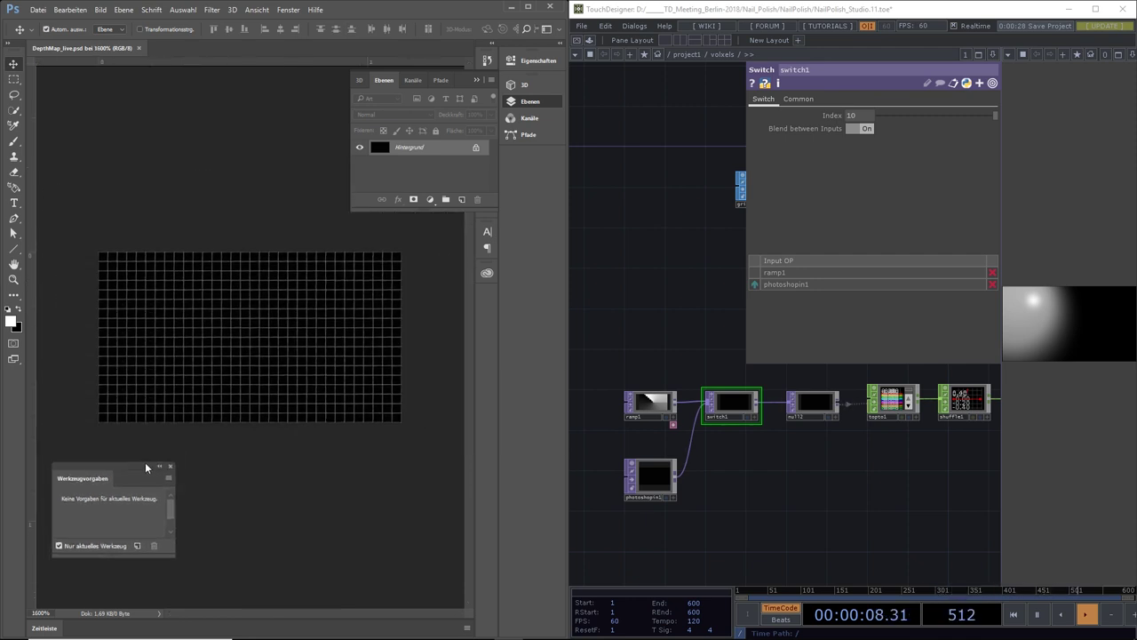
Draw white line bars: a bottom base line, a plus shape, and a right vertical bar
{"action": "left_click", "coordinate": [14, 249]}
{"action": "left_click_drag", "start_coordinate": [107, 416], "coordinate": [401, 417]}
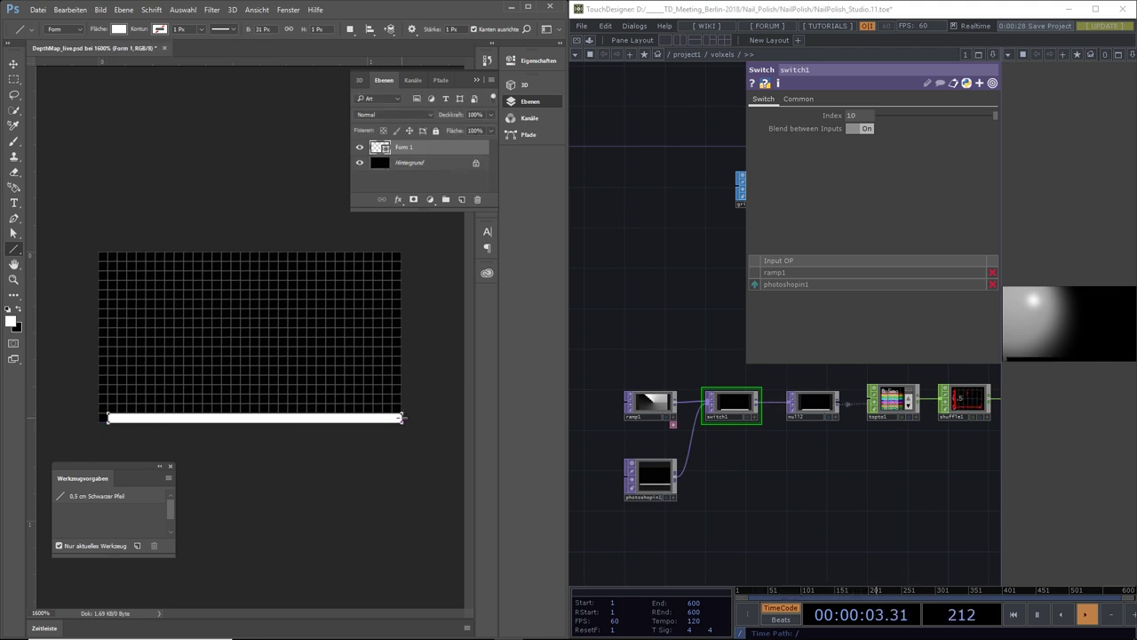
{"action": "left_click_drag", "start_coordinate": [303, 396], "coordinate": [302, 301]}
{"action": "left_click_drag", "start_coordinate": [240, 324], "coordinate": [127, 322]}
{"action": "left_click_drag", "start_coordinate": [161, 271], "coordinate": [161, 392]}
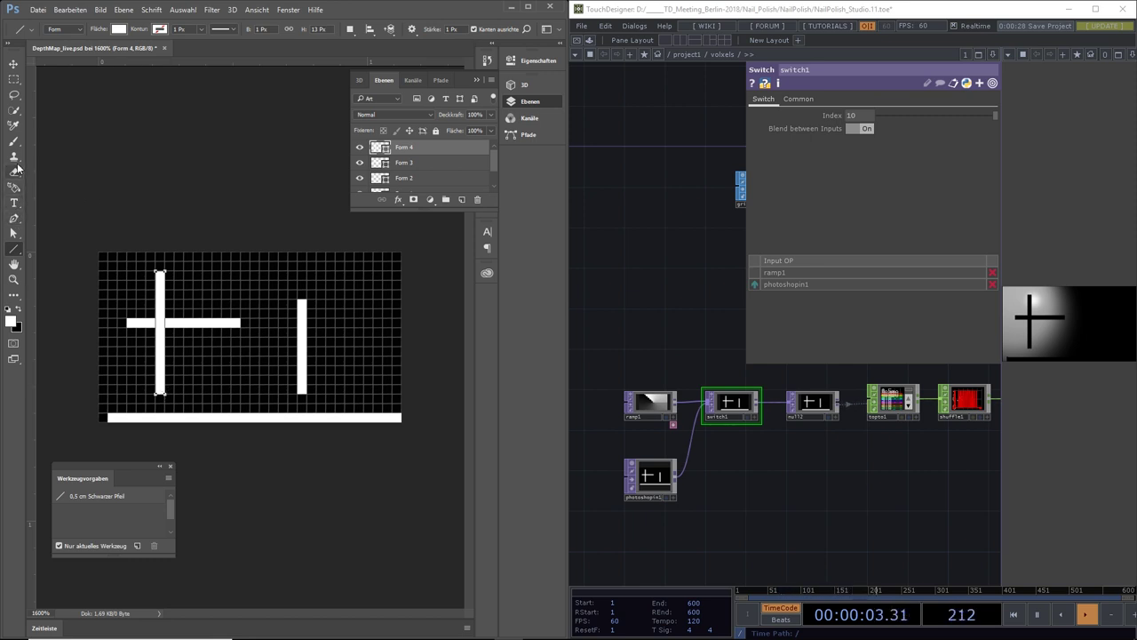
On a new layer, fill a square between the plus and right bar with a diagonal gradient, bright top-right
{"action": "left_click", "coordinate": [16, 297]}
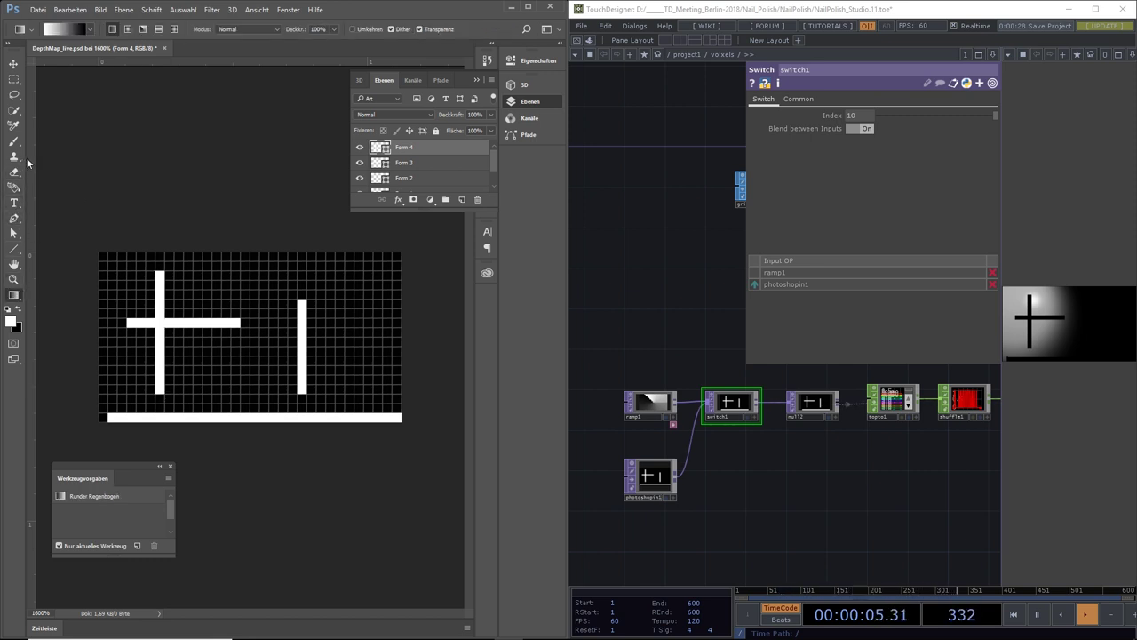
{"action": "left_click", "coordinate": [14, 79]}
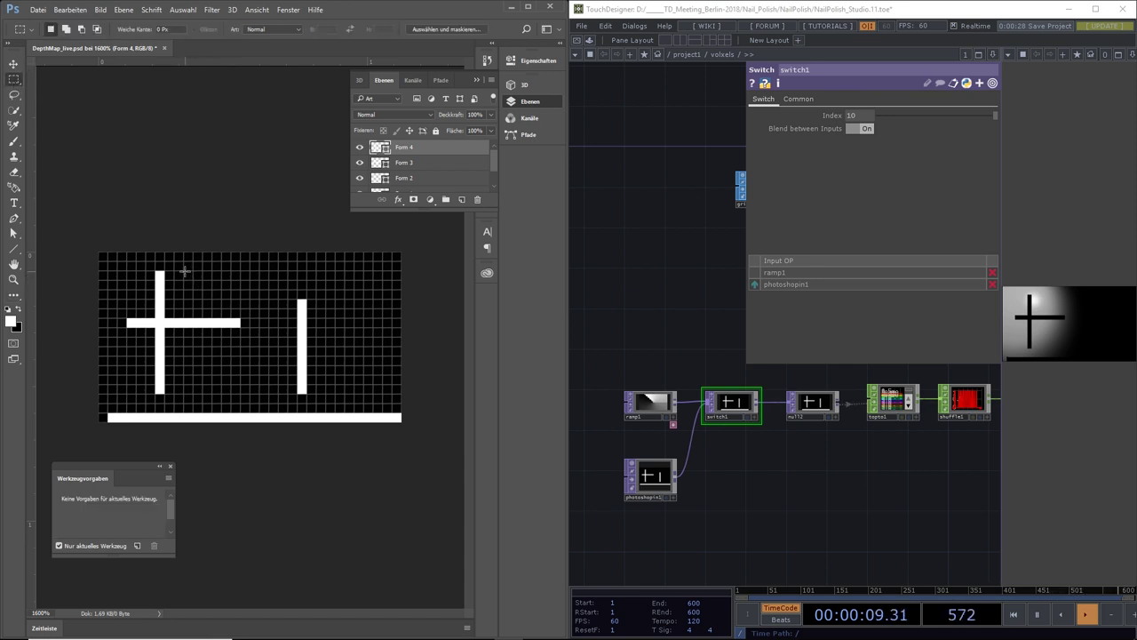
{"action": "left_click_drag", "start_coordinate": [184, 271], "coordinate": [277, 373]}
{"action": "left_click", "coordinate": [13, 295]}
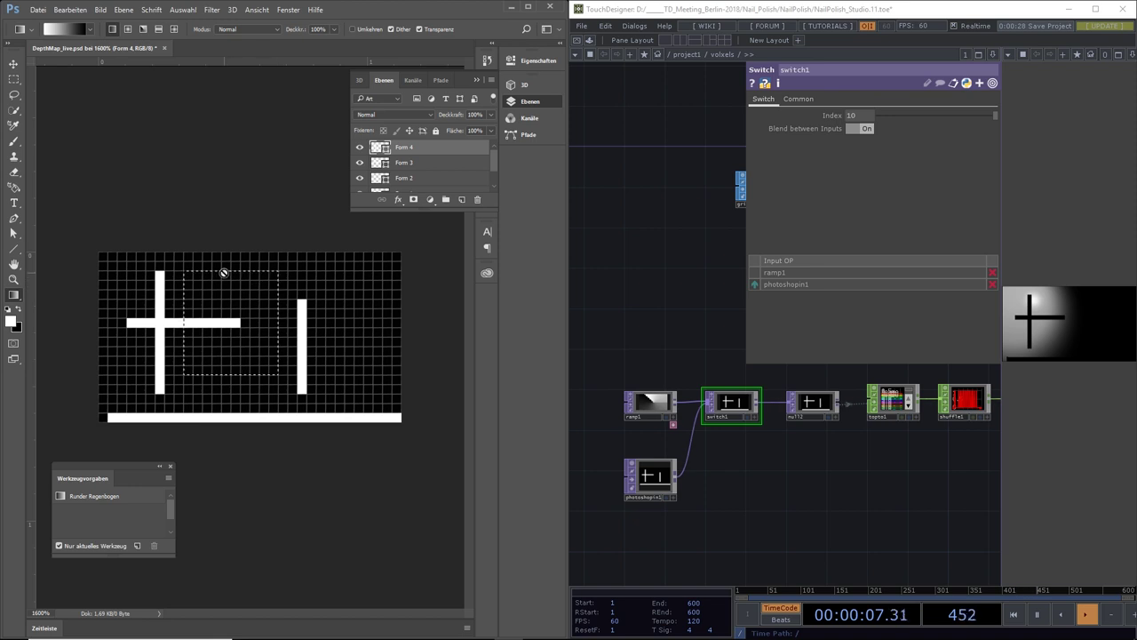
{"action": "left_click", "coordinate": [461, 200]}
{"action": "left_click_drag", "start_coordinate": [229, 376], "coordinate": [230, 376]}
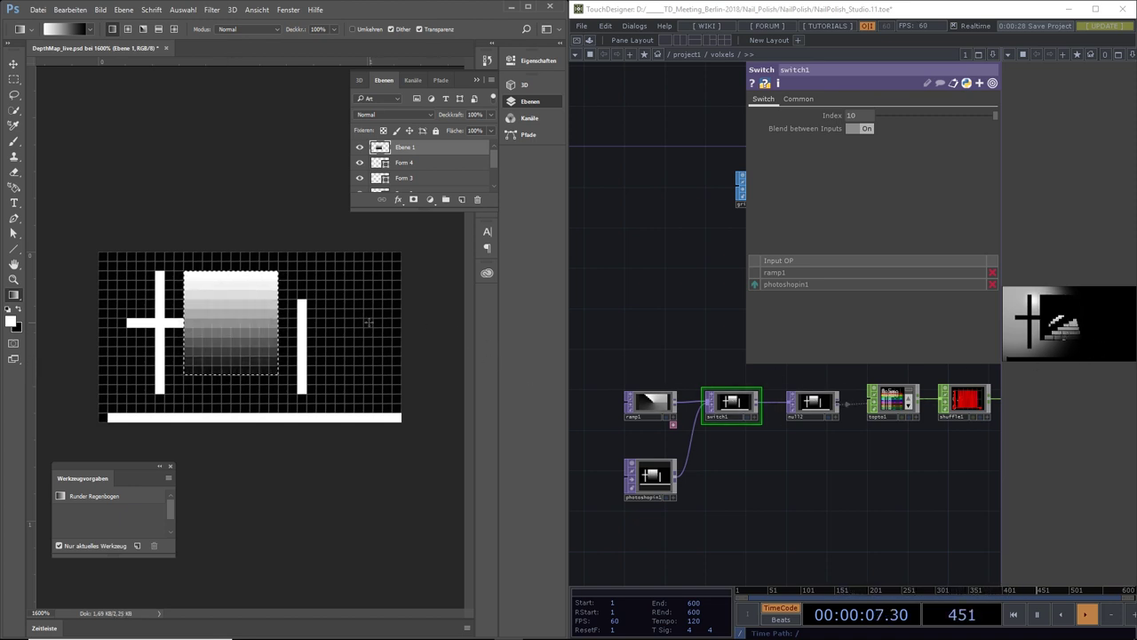
{"action": "left_click_drag", "start_coordinate": [372, 300], "coordinate": [327, 381]}
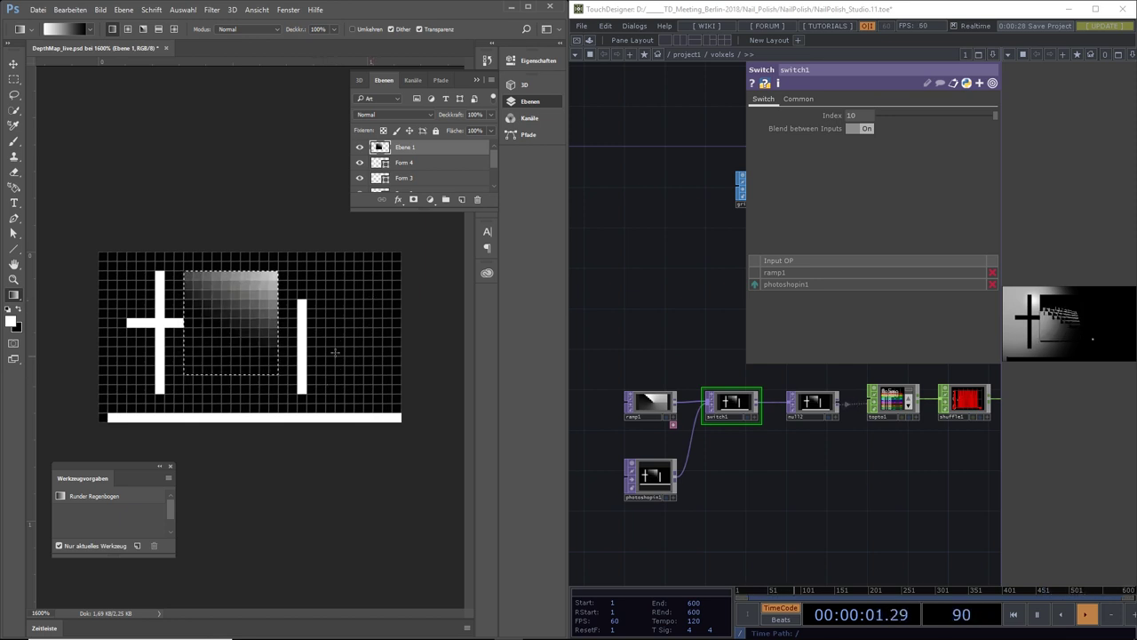
{"action": "left_click_drag", "start_coordinate": [192, 367], "coordinate": [189, 375]}
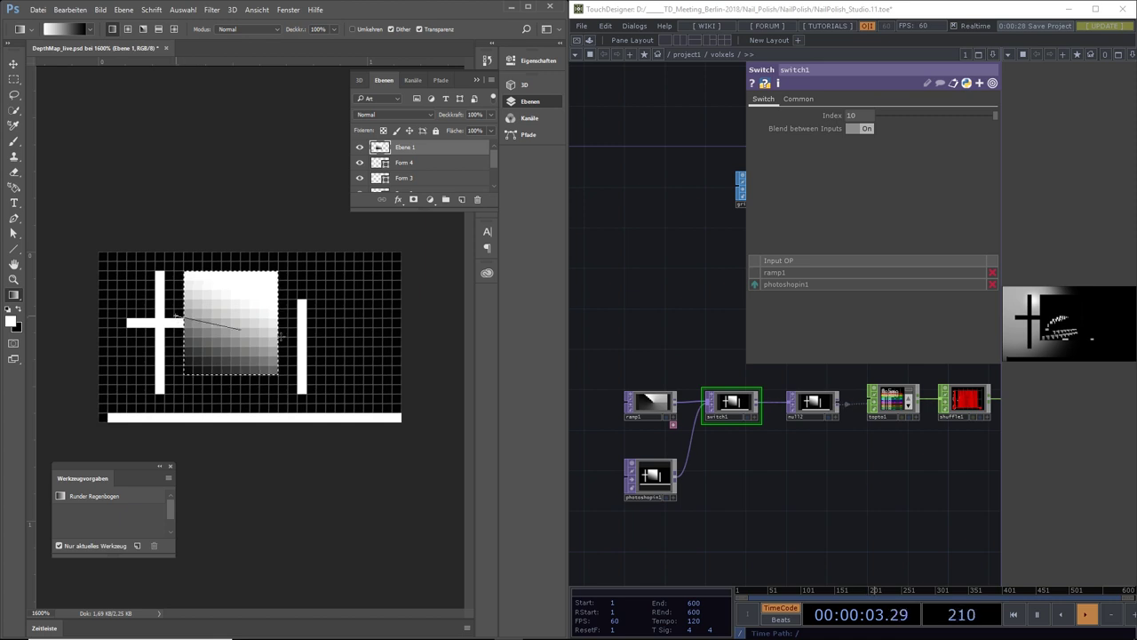
{"action": "left_click_drag", "start_coordinate": [281, 335], "coordinate": [285, 337]}
{"action": "left_click_drag", "start_coordinate": [322, 280], "coordinate": [245, 332]}
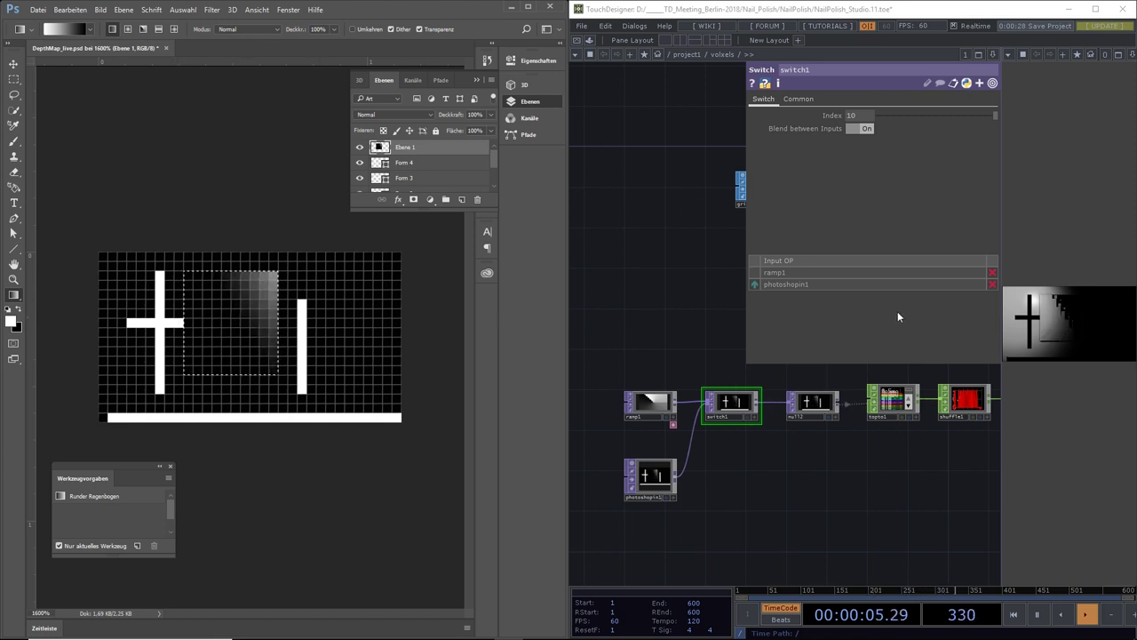
{"action": "left_click", "coordinate": [945, 322]}
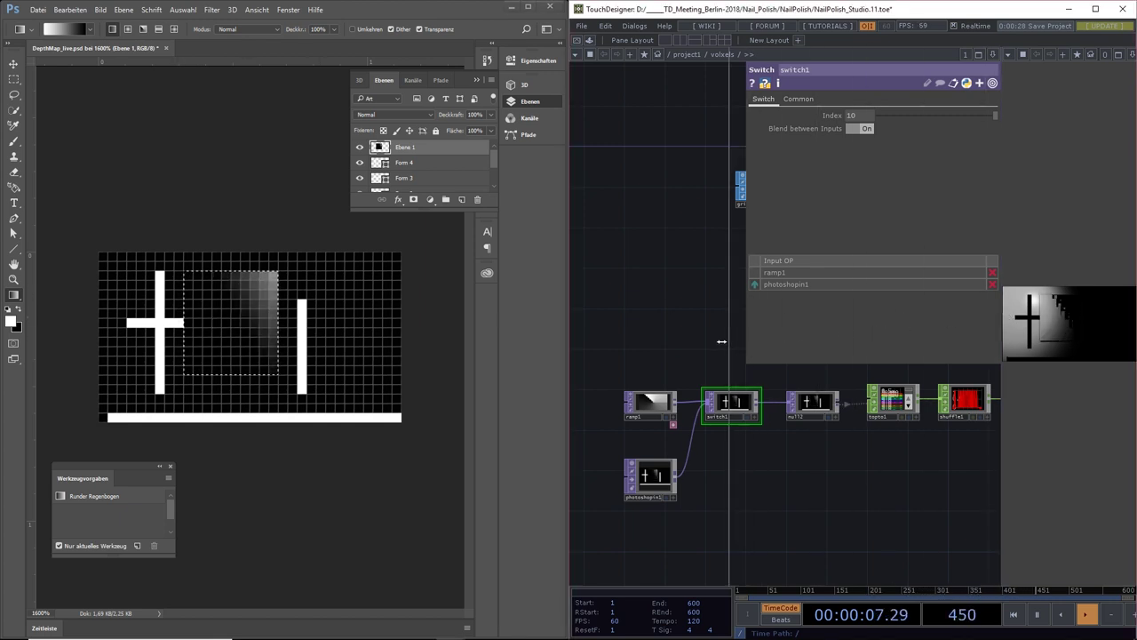
On another new layer, fill a tall rectangle right of the vertical bar with a gradient white at the bottom
{"action": "left_click", "coordinate": [715, 346]}
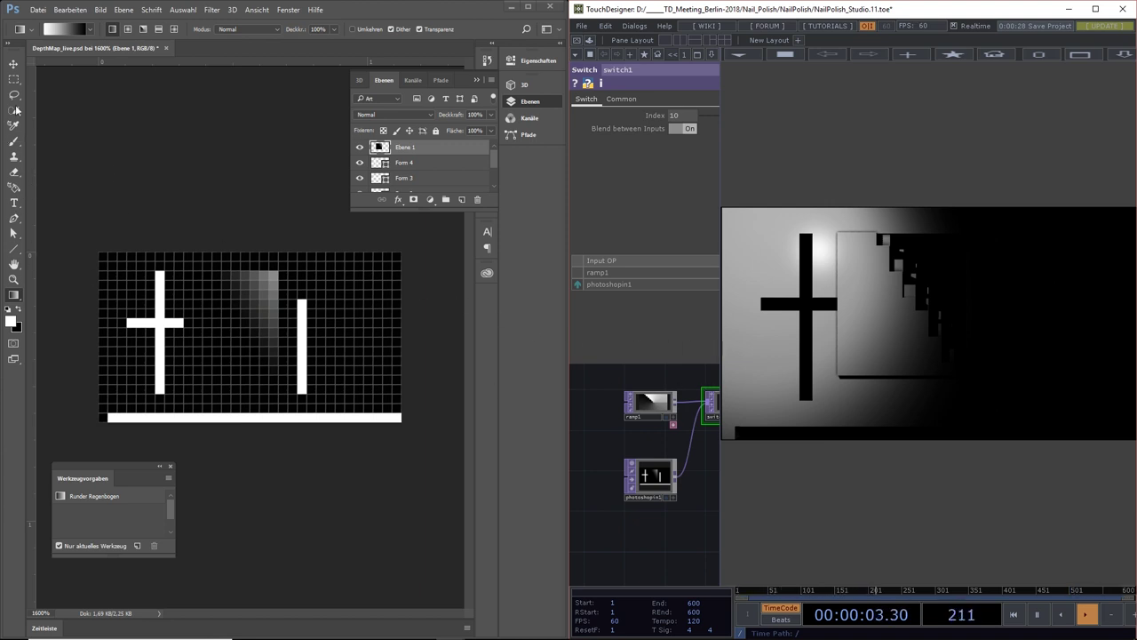
{"action": "left_click", "coordinate": [462, 199]}
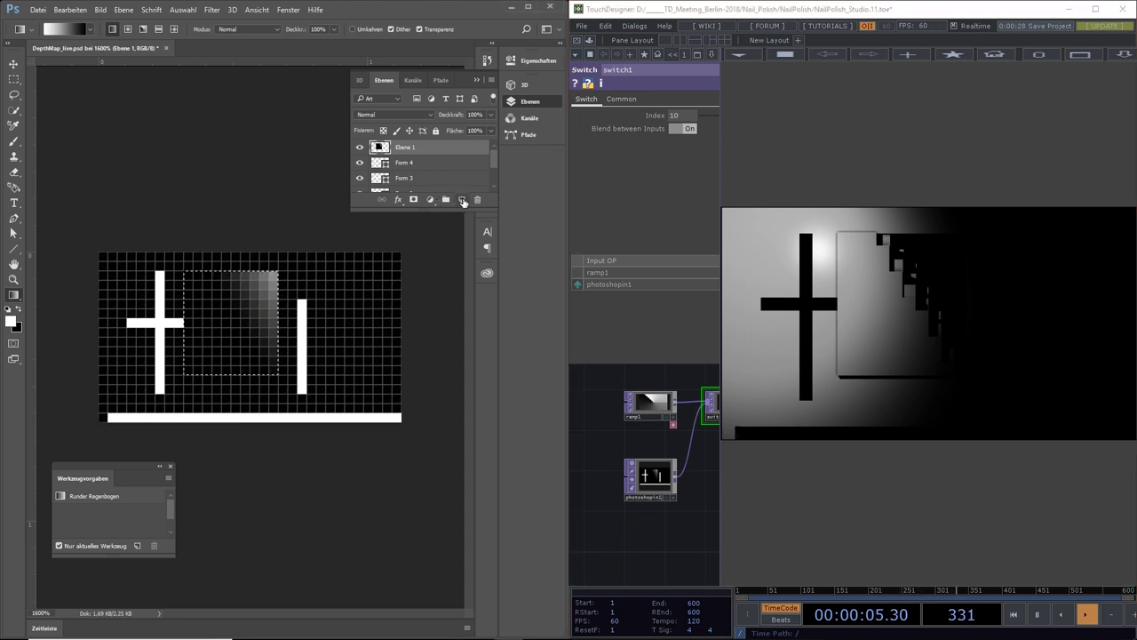
{"action": "left_click", "coordinate": [462, 200]}
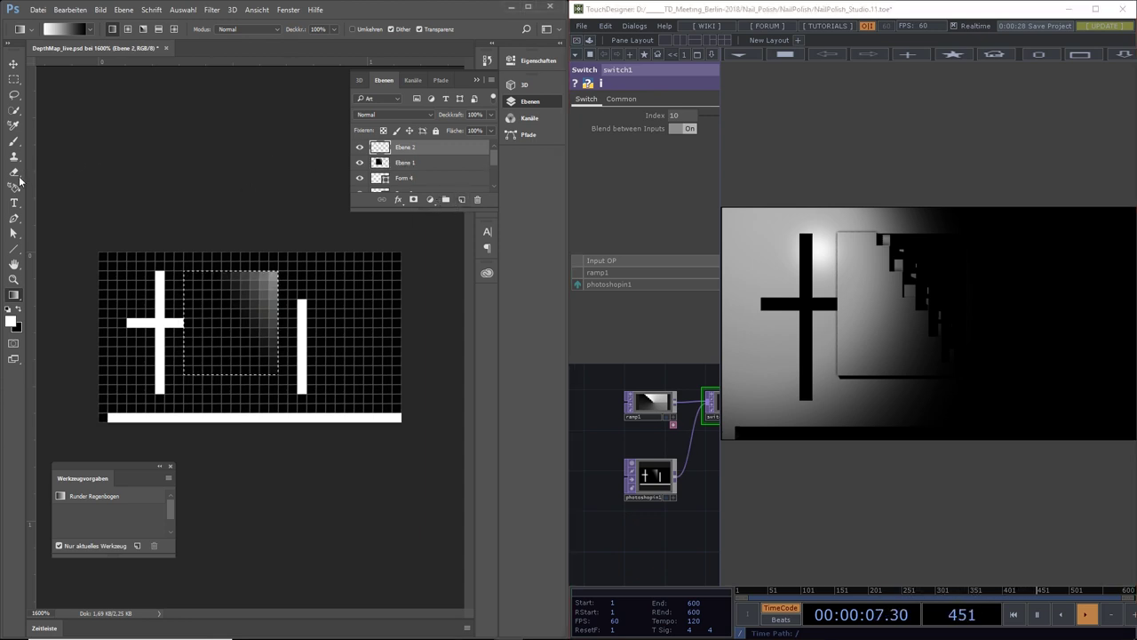
{"action": "left_click", "coordinate": [13, 80]}
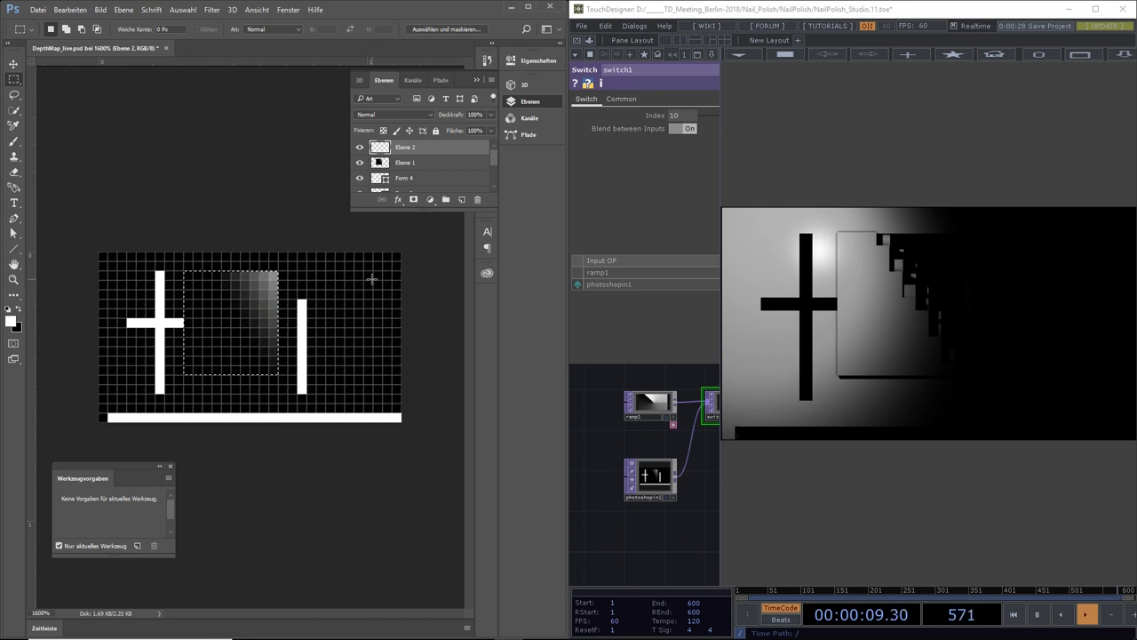
{"action": "left_click_drag", "start_coordinate": [373, 271], "coordinate": [316, 413]}
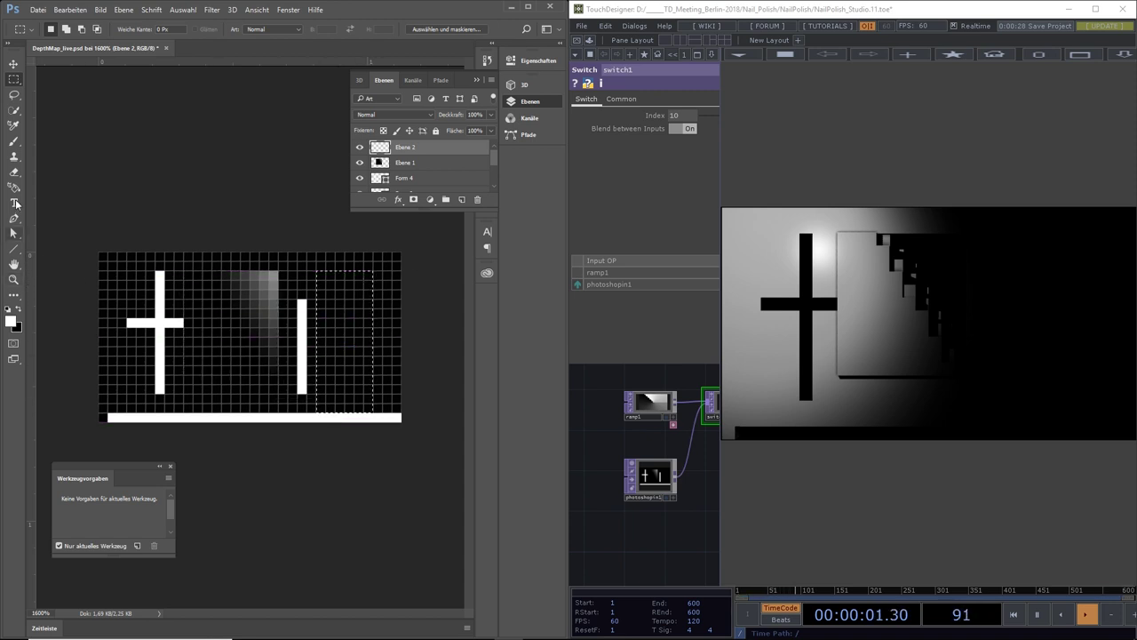
{"action": "left_click", "coordinate": [13, 294]}
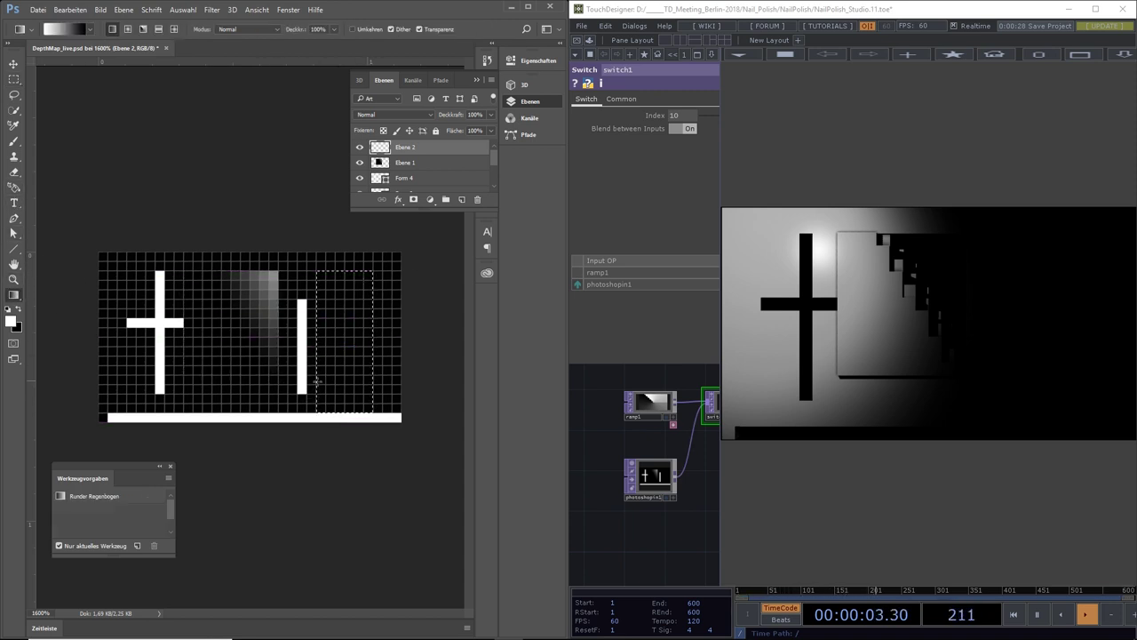
{"action": "left_click_drag", "start_coordinate": [341, 410], "coordinate": [336, 273]}
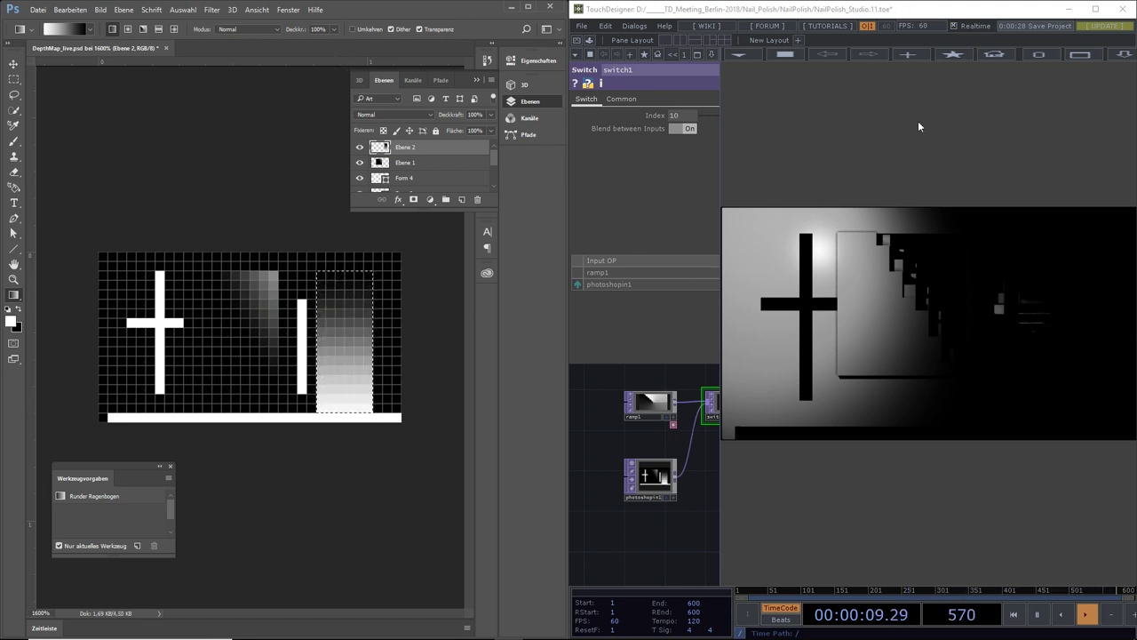
{"action": "left_click", "coordinate": [38, 9]}
Save DepthMap_live.psd, accepting the maximized-compatibility format options
{"action": "left_click", "coordinate": [43, 131]}
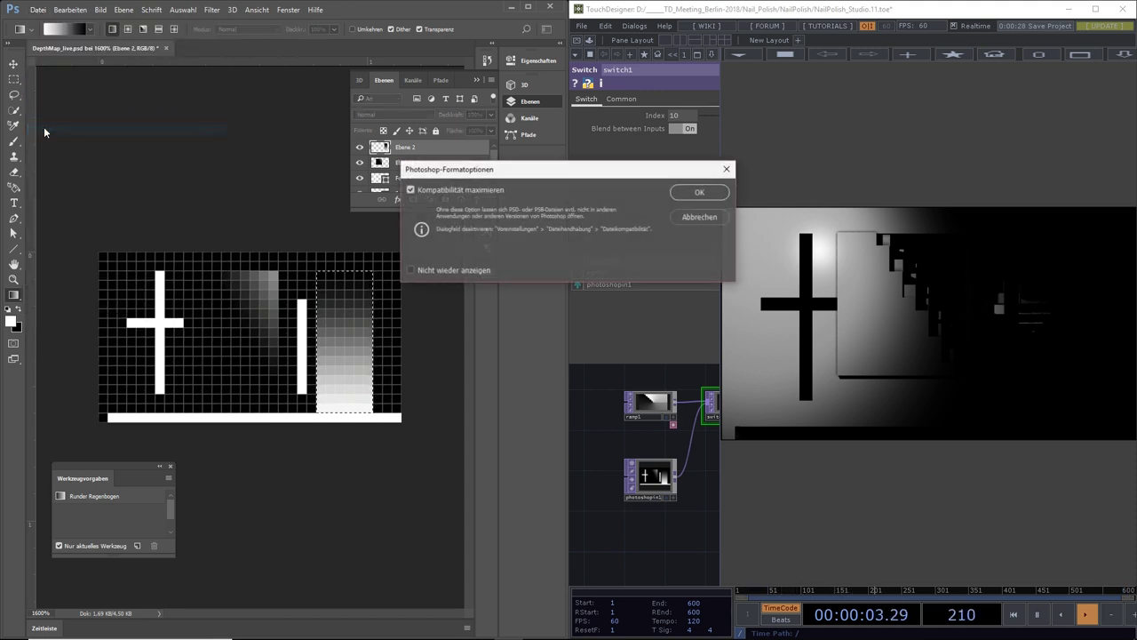
{"action": "left_click", "coordinate": [701, 192]}
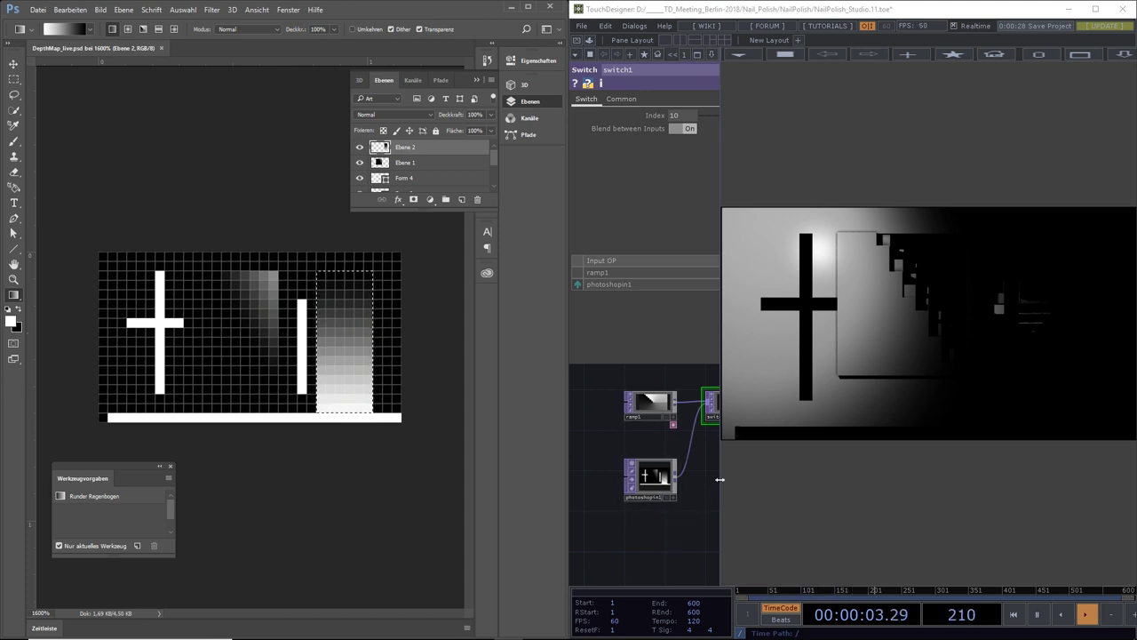
{"action": "left_click_drag", "start_coordinate": [718, 480], "coordinate": [958, 482]}
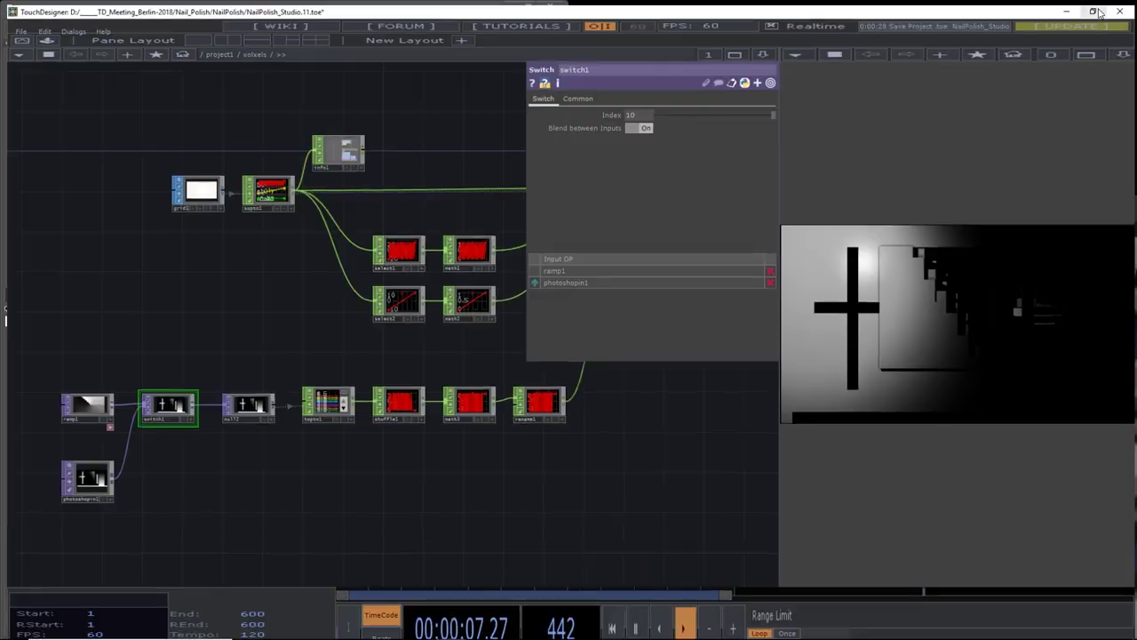
Maximize TouchDesigner and navigate into the volxels container to reach cam1, geo1 and light1
{"action": "left_click", "coordinate": [1096, 8]}
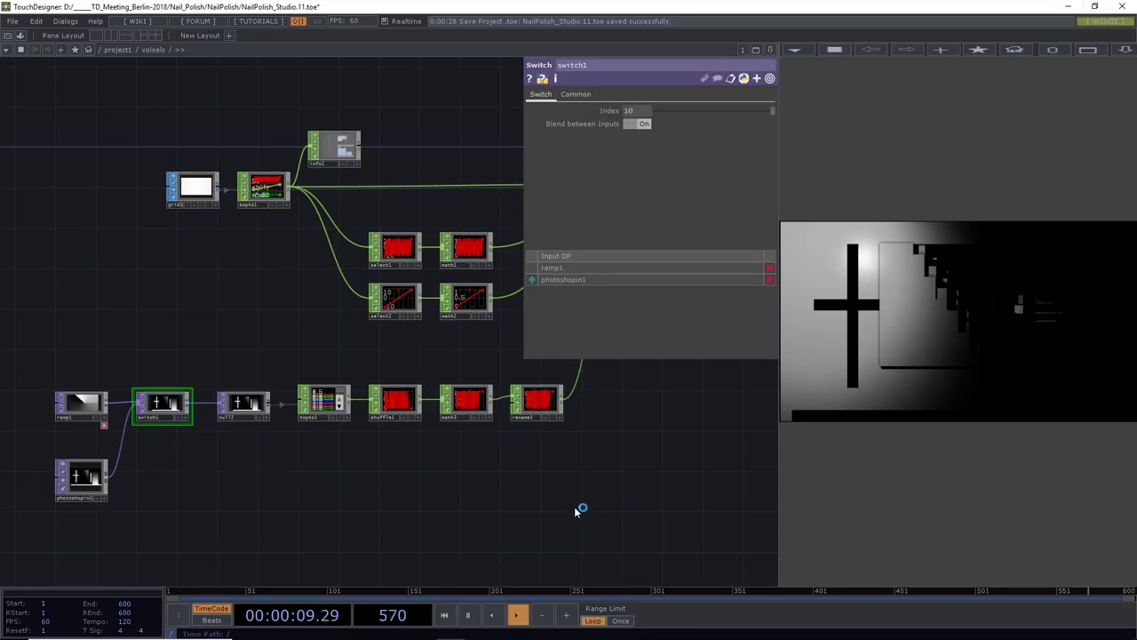
{"action": "left_click_drag", "start_coordinate": [606, 489], "coordinate": [355, 504]}
{"action": "left_click", "coordinate": [115, 48]}
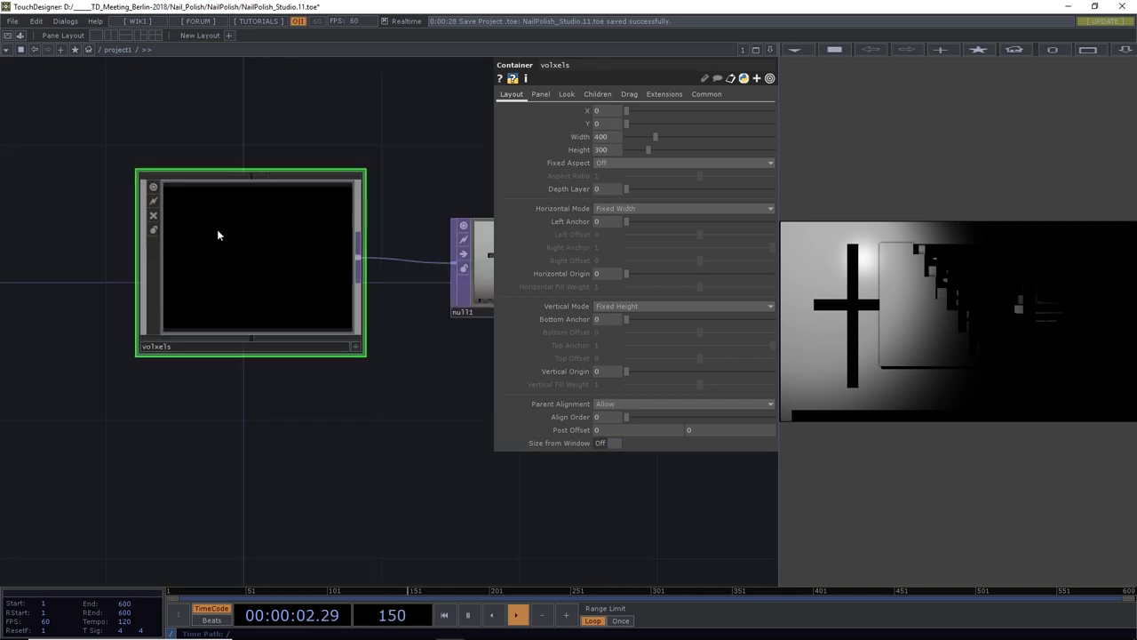
{"action": "double_click", "coordinate": [217, 229]}
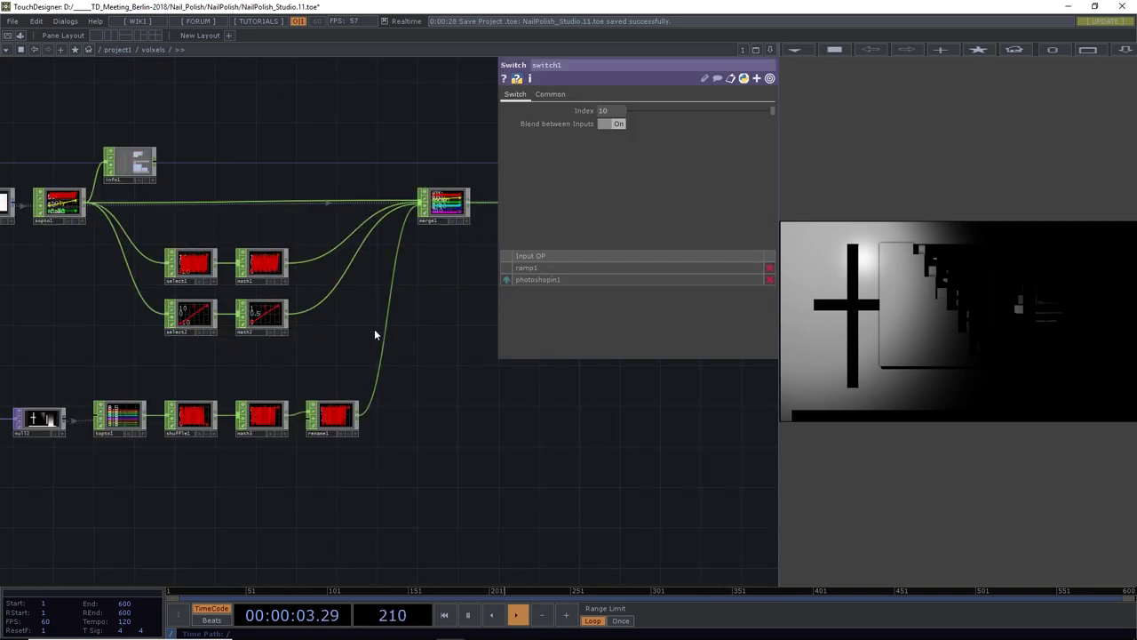
{"action": "left_click_drag", "start_coordinate": [408, 381], "coordinate": [334, 397]}
{"action": "scroll", "coordinate": [464, 439], "scroll_direction": "down", "scroll_amount": 3}
{"action": "left_click_drag", "start_coordinate": [465, 439], "coordinate": [371, 427]}
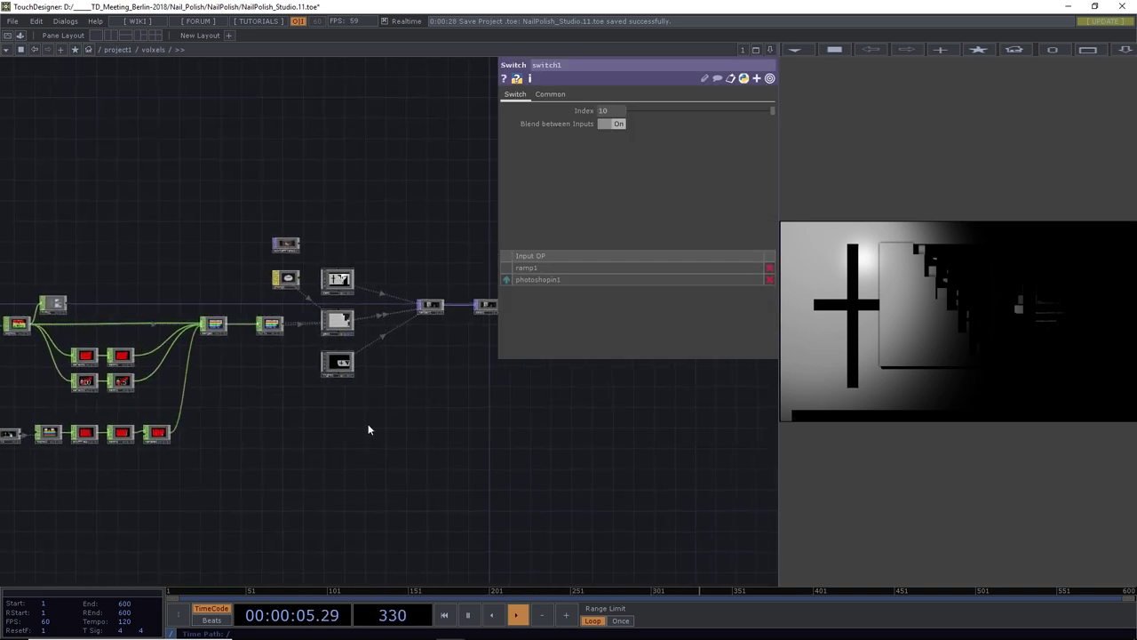
{"action": "scroll", "coordinate": [355, 340], "scroll_direction": "up", "scroll_amount": 6}
{"action": "scroll", "coordinate": [353, 323], "scroll_direction": "down", "scroll_amount": 4}
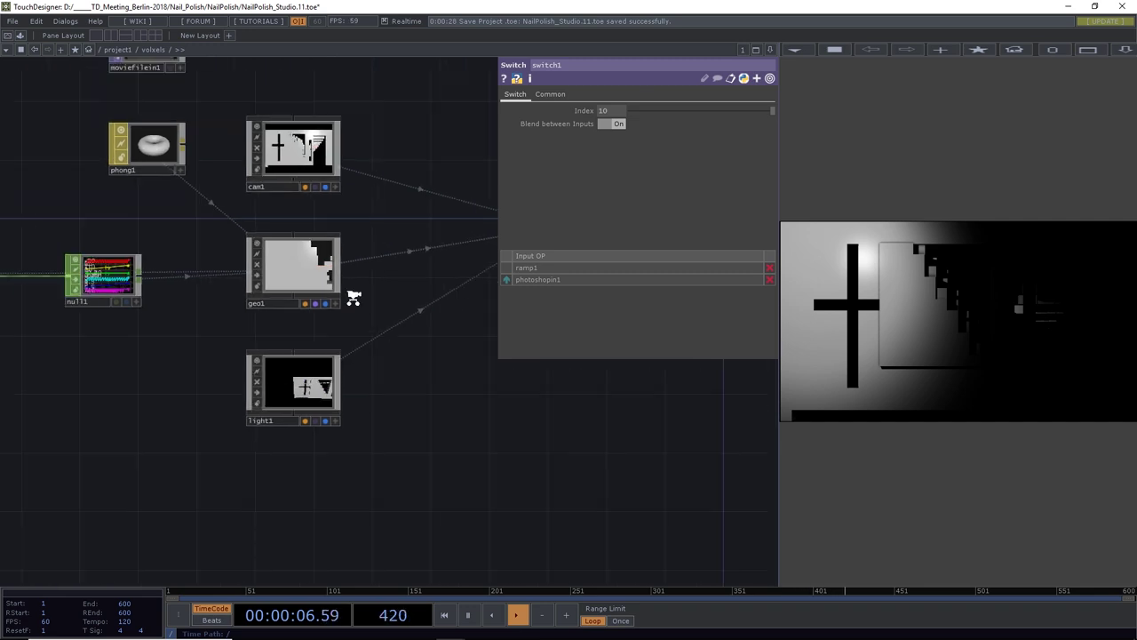
Set light1's Translate X, Y, Z to 5, 8 and 23 on its Xform page
{"action": "left_click", "coordinate": [313, 360]}
{"action": "left_click", "coordinate": [495, 94]}
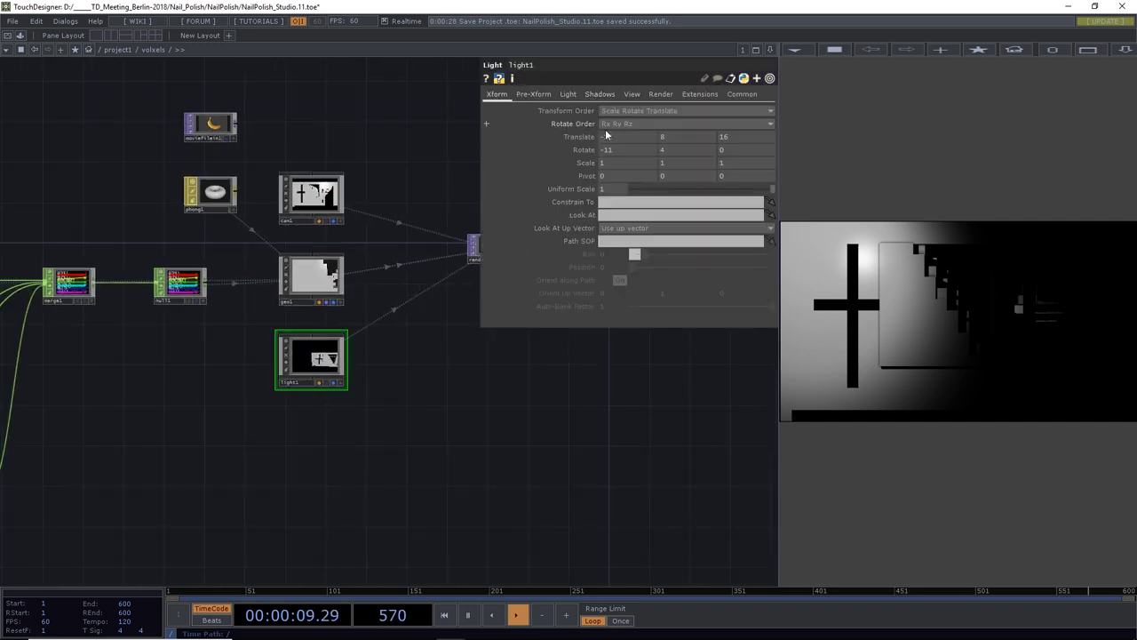
{"action": "middle_click_drag", "start_coordinate": [624, 136], "coordinate": [673, 122]}
{"action": "scroll", "coordinate": [642, 138], "scroll_direction": "up", "scroll_amount": 2}
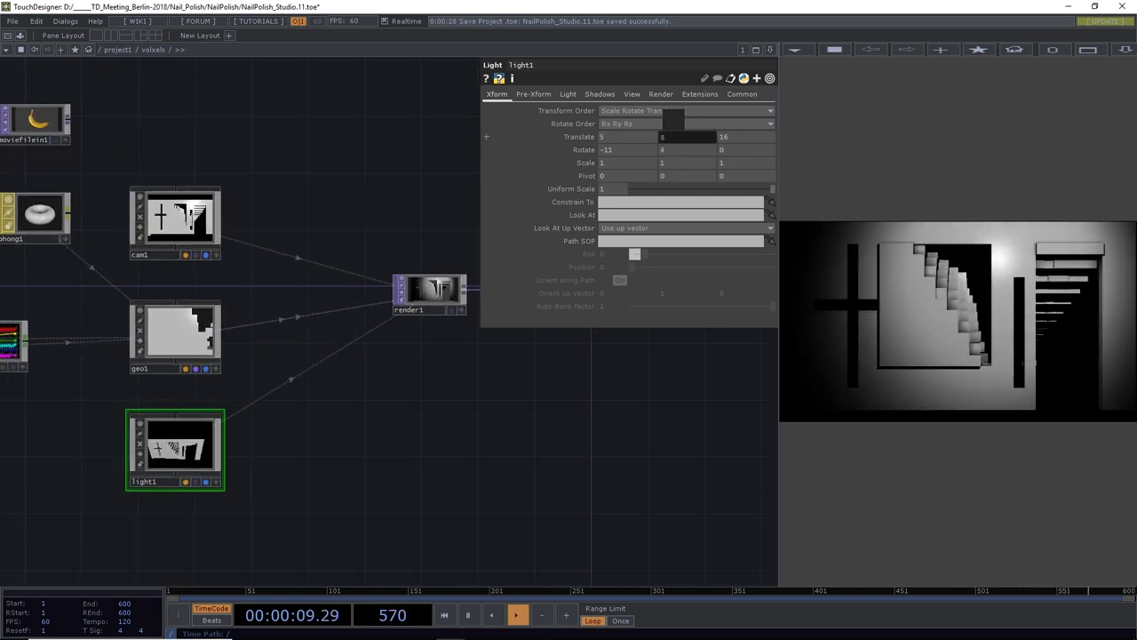
{"action": "middle_click_drag", "start_coordinate": [748, 136], "coordinate": [750, 116]}
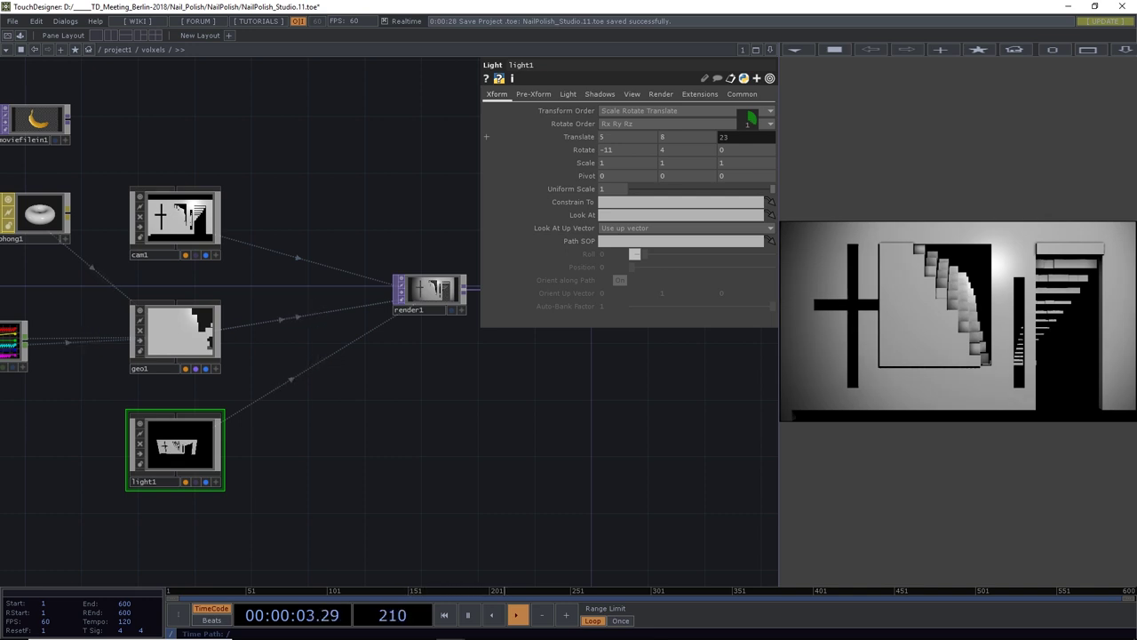
{"action": "scroll", "coordinate": [503, 251], "scroll_direction": "up", "scroll_amount": 2}
{"action": "scroll", "coordinate": [513, 418], "scroll_direction": "down", "scroll_amount": 6}
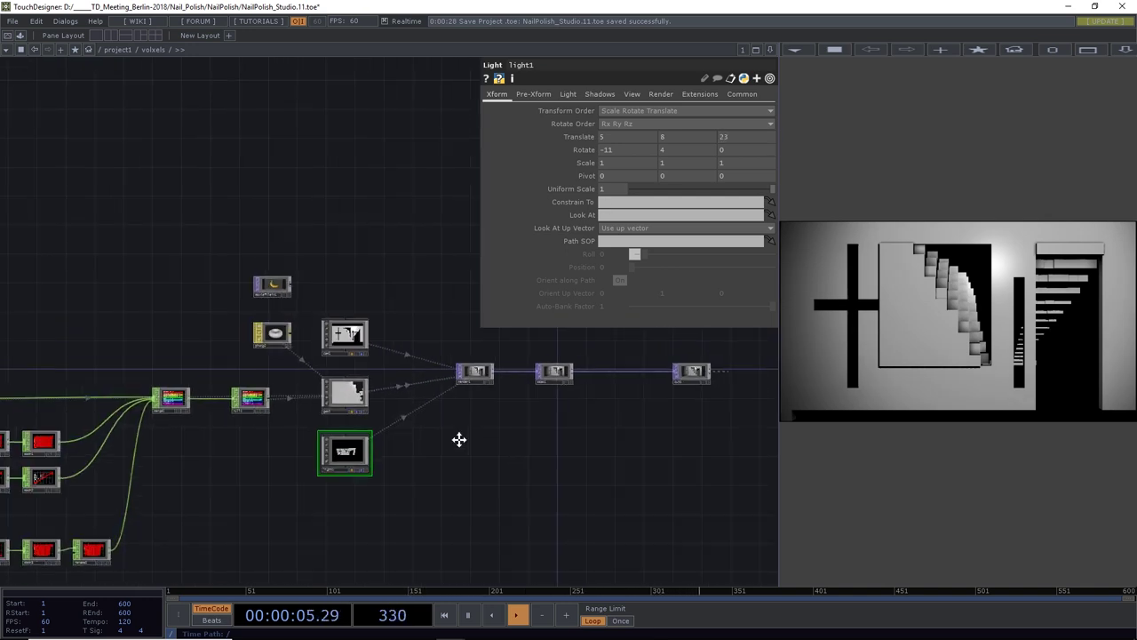
{"action": "left_click_drag", "start_coordinate": [626, 459], "coordinate": [485, 429]}
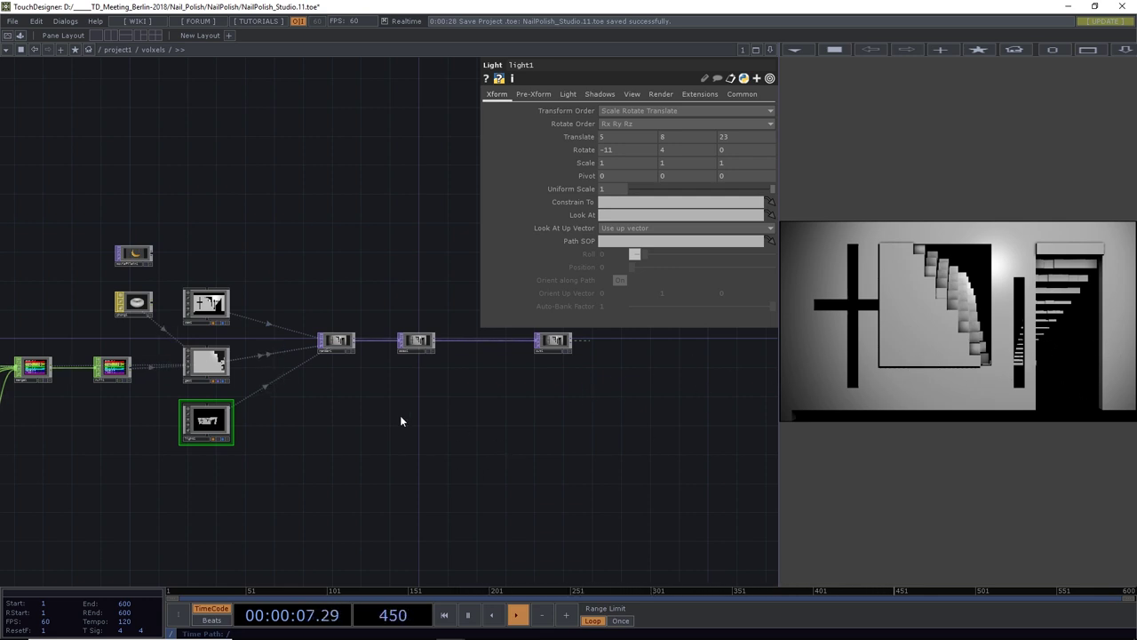
{"action": "left_click_drag", "start_coordinate": [400, 421], "coordinate": [480, 424]}
Inside geo1, set box1's Size Z to 40 and Center Z to -20, then go back up
{"action": "left_click", "coordinate": [296, 372]}
{"action": "key", "text": "i"}
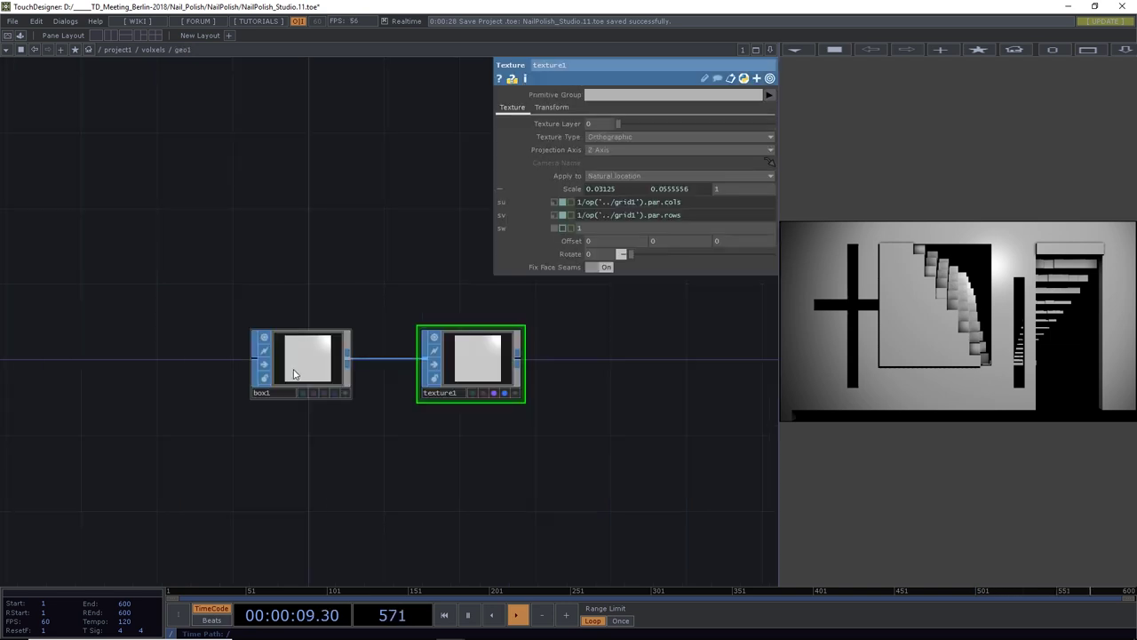
{"action": "left_click", "coordinate": [321, 360]}
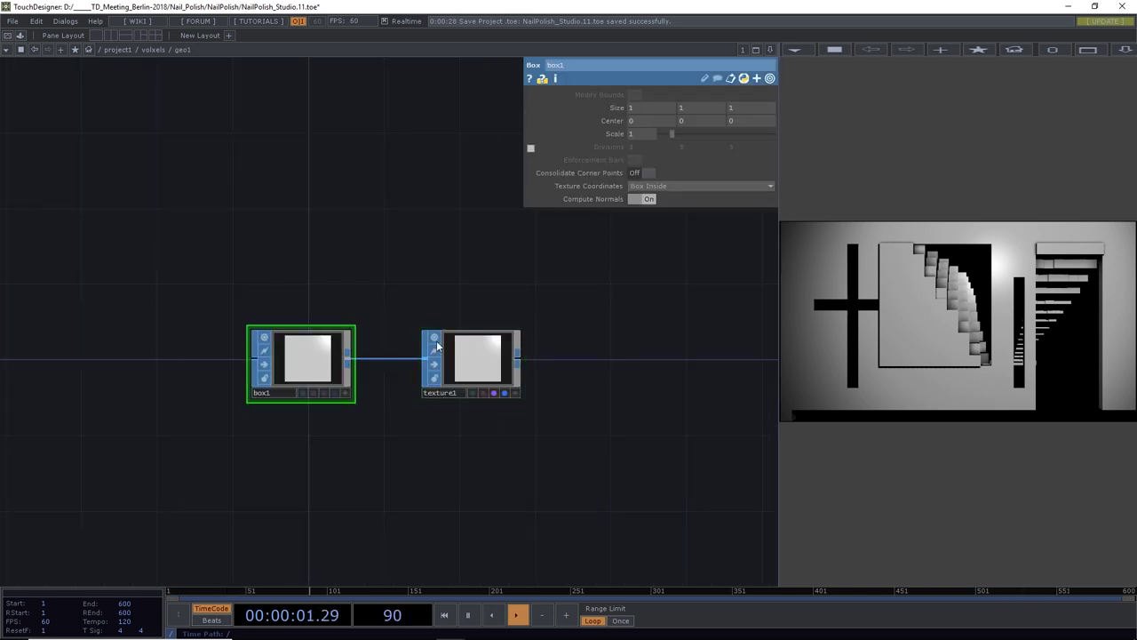
{"action": "mouse_move", "coordinate": [740, 105]}
{"action": "middle_mouse_down"}
{"action": "mouse_move", "coordinate": [725, 92]}
{"action": "mouse_move", "coordinate": [741, 89]}
{"action": "middle_mouse_up"}
{"action": "scroll", "coordinate": [746, 98], "scroll_direction": "up", "scroll_amount": 2}
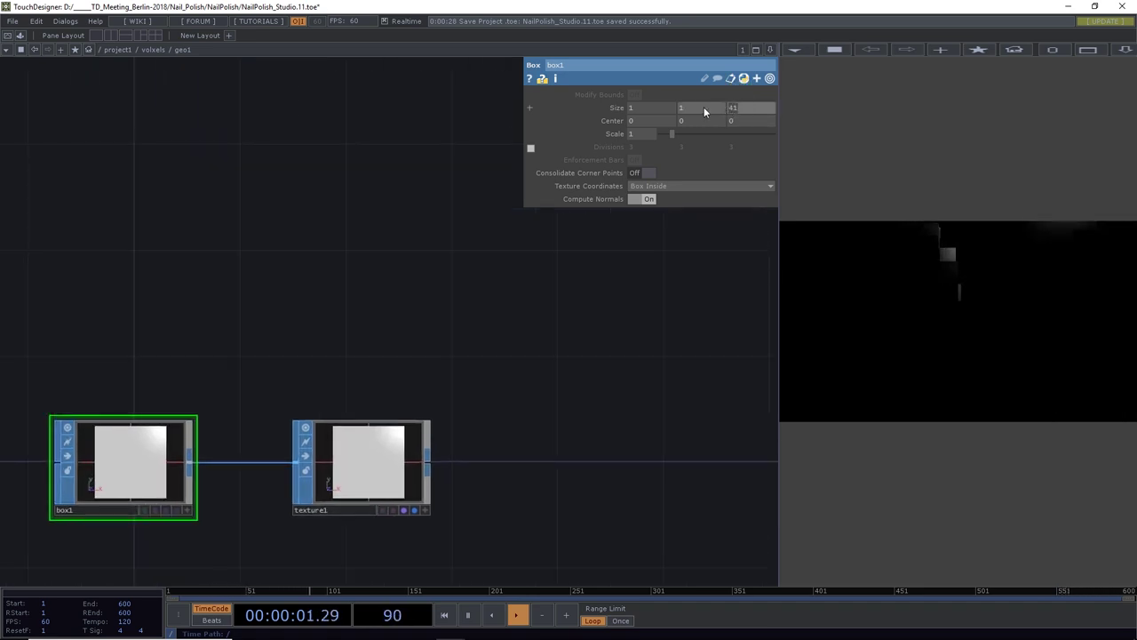
{"action": "type", "text": "0"}
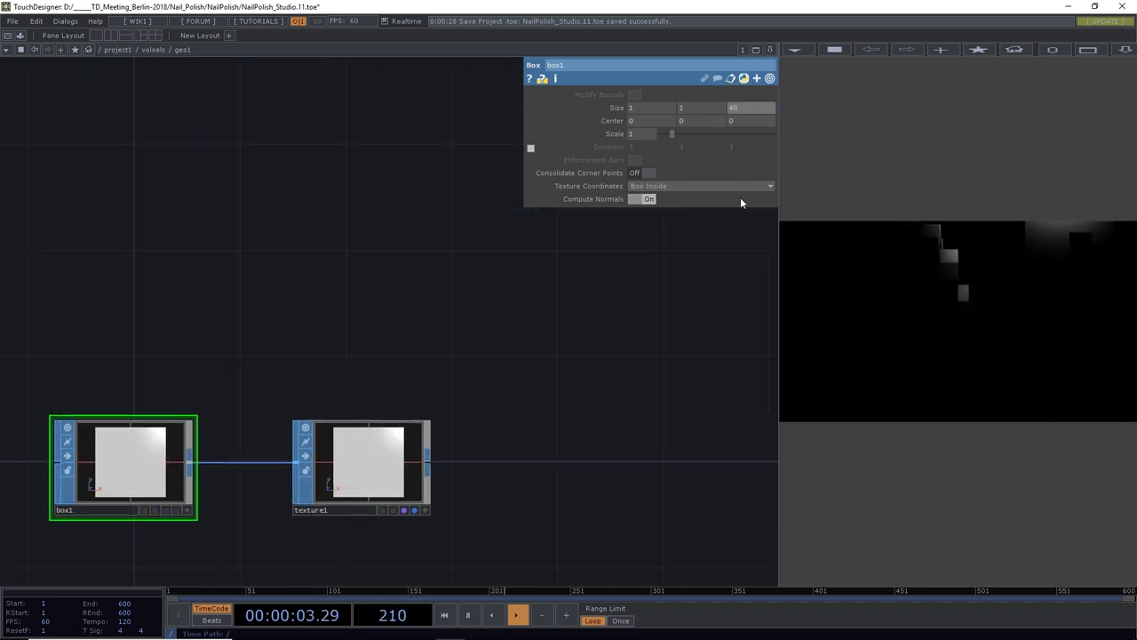
{"action": "scroll", "coordinate": [670, 299], "scroll_direction": "down", "scroll_amount": 3}
{"action": "mouse_move", "coordinate": [740, 120]}
{"action": "middle_mouse_down"}
{"action": "mouse_move", "coordinate": [738, 105]}
{"action": "mouse_move", "coordinate": [752, 121]}
{"action": "mouse_move", "coordinate": [736, 122]}
{"action": "middle_mouse_up"}
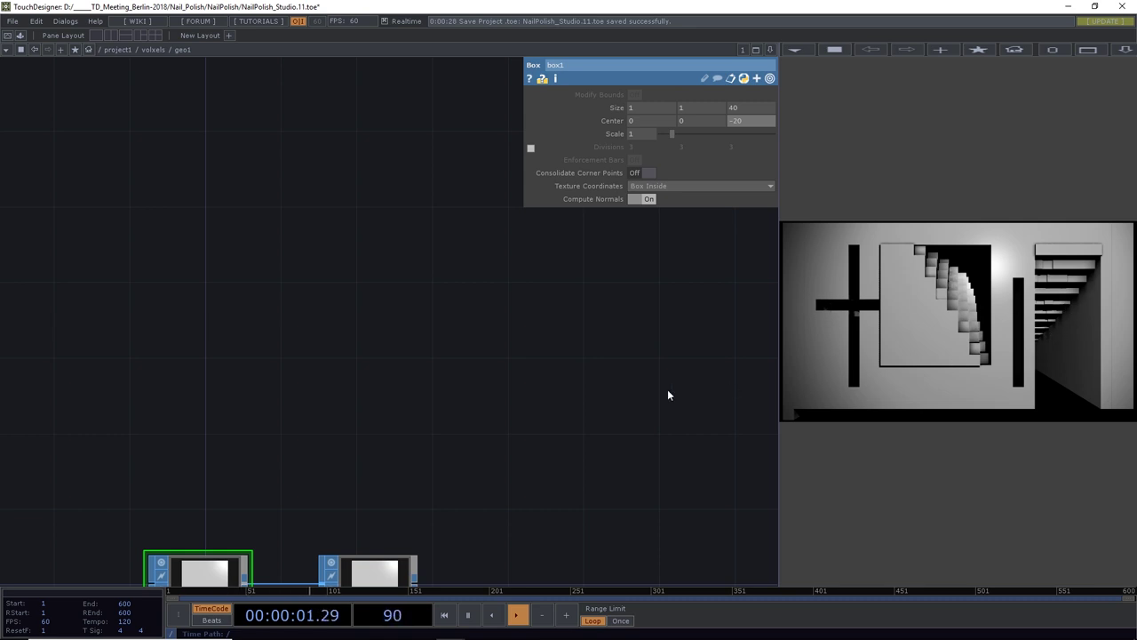
{"action": "left_click_drag", "start_coordinate": [421, 335], "coordinate": [414, 227]}
{"action": "left_click", "coordinate": [153, 50]}
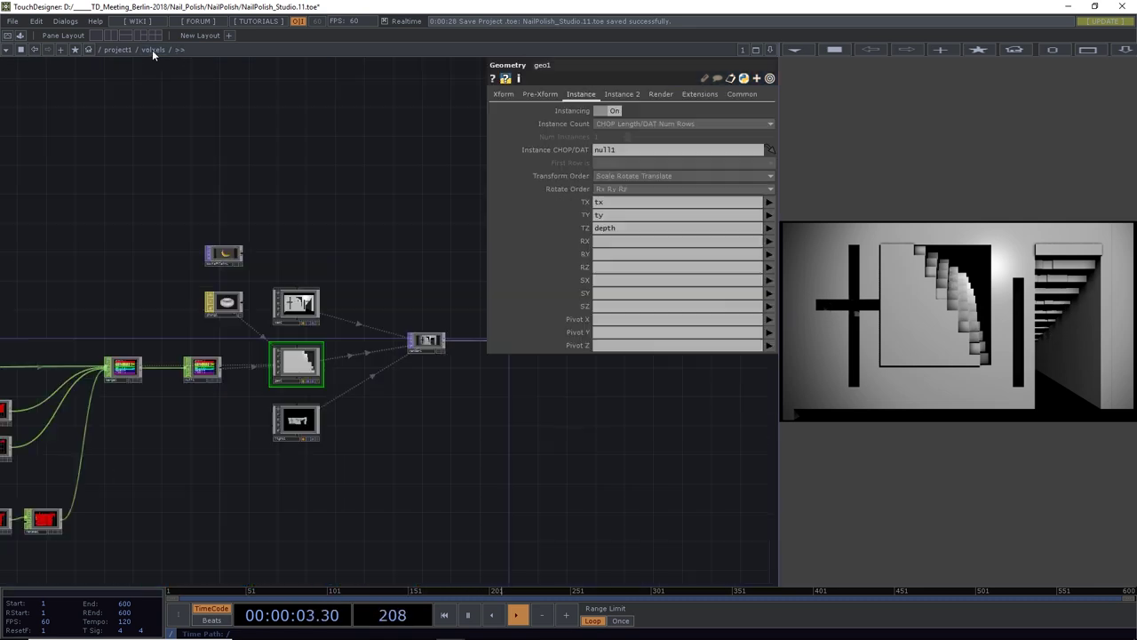
Set ssao1's Surface Avoid Angle 0, Radius 2.3, Edge Threshold 0.092, Blur Radius 0.08, keeping Combine with Color on
{"action": "left_click_drag", "start_coordinate": [412, 267], "coordinate": [292, 287]}
{"action": "scroll", "coordinate": [292, 287], "scroll_direction": "up", "scroll_amount": 5}
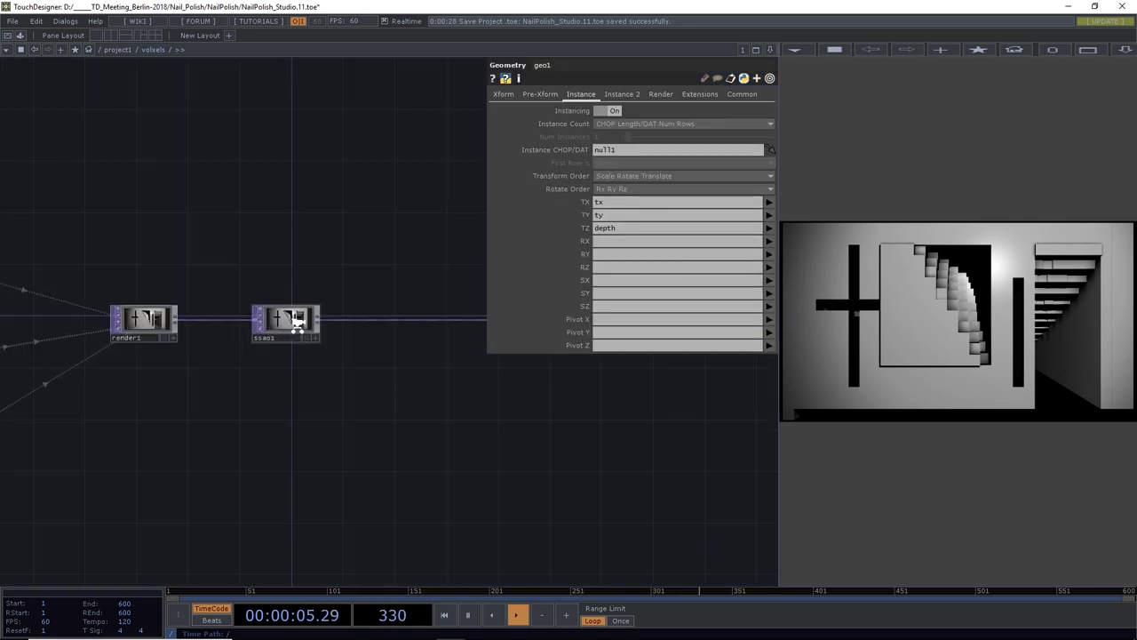
{"action": "left_click", "coordinate": [328, 298]}
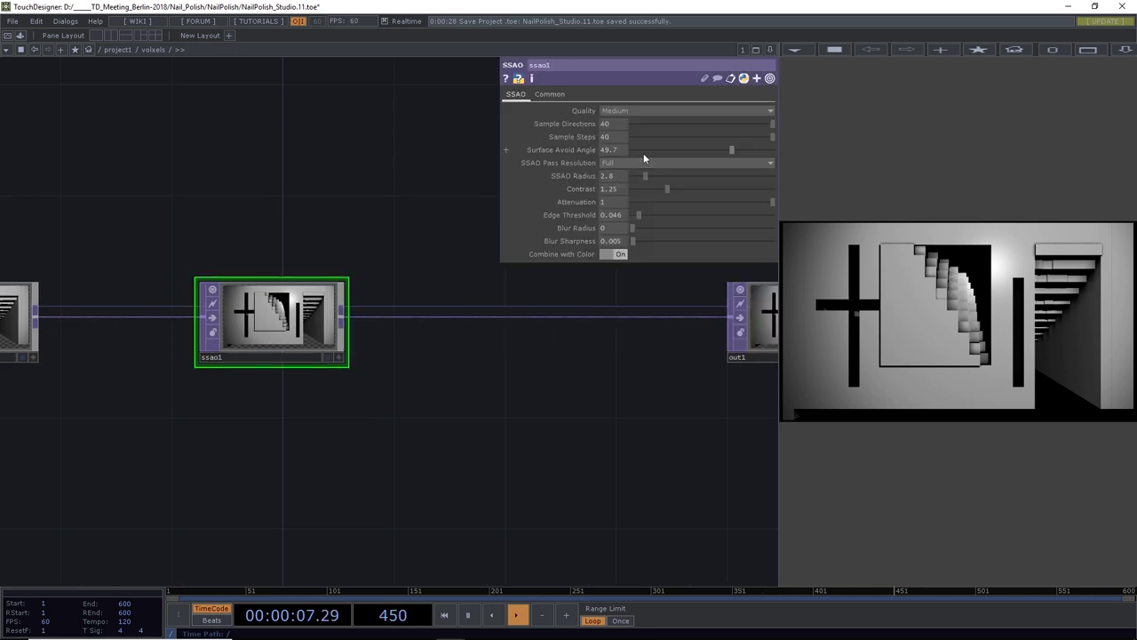
{"action": "left_click", "coordinate": [611, 255]}
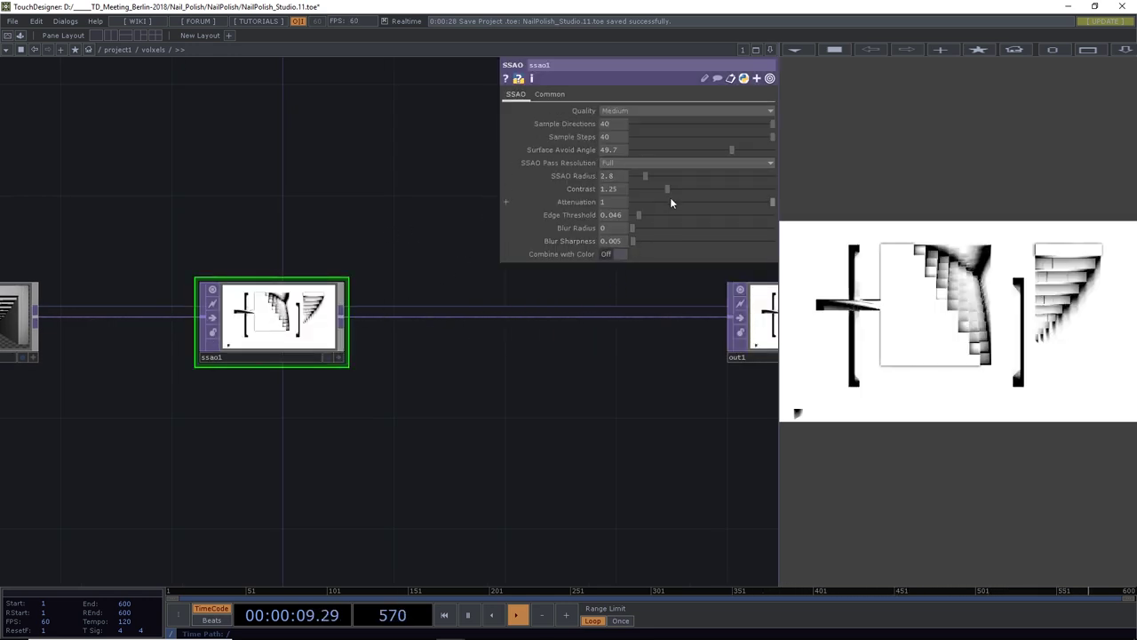
{"action": "left_click_drag", "start_coordinate": [726, 149], "coordinate": [662, 187]}
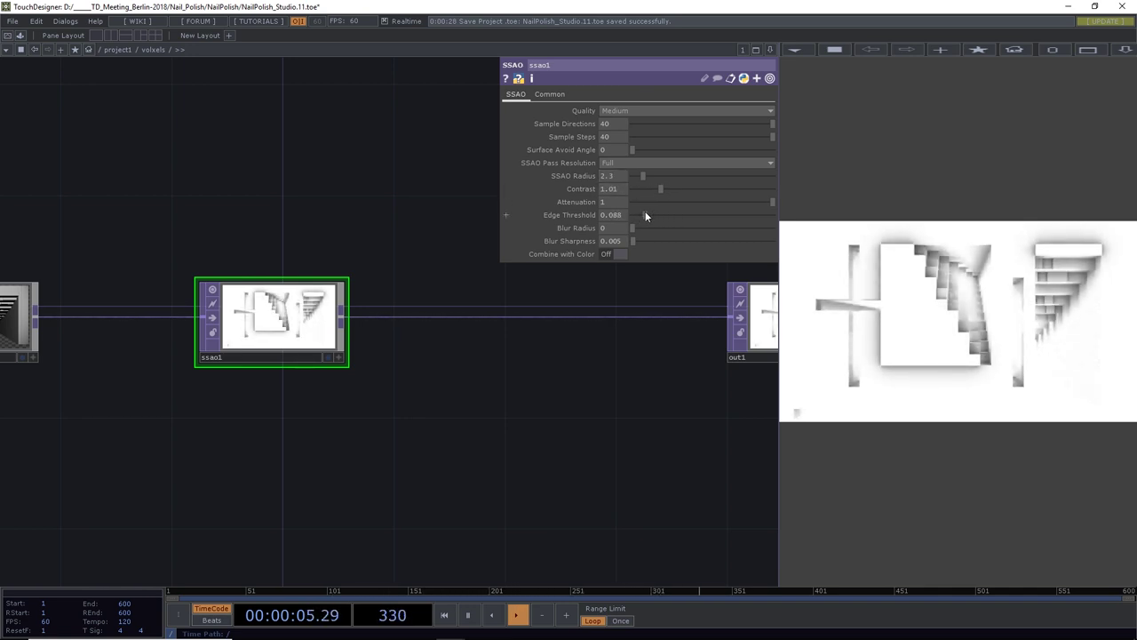
{"action": "left_click", "coordinate": [645, 213]}
{"action": "left_click_drag", "start_coordinate": [650, 199], "coordinate": [823, 202]}
{"action": "left_click_drag", "start_coordinate": [632, 230], "coordinate": [634, 229]}
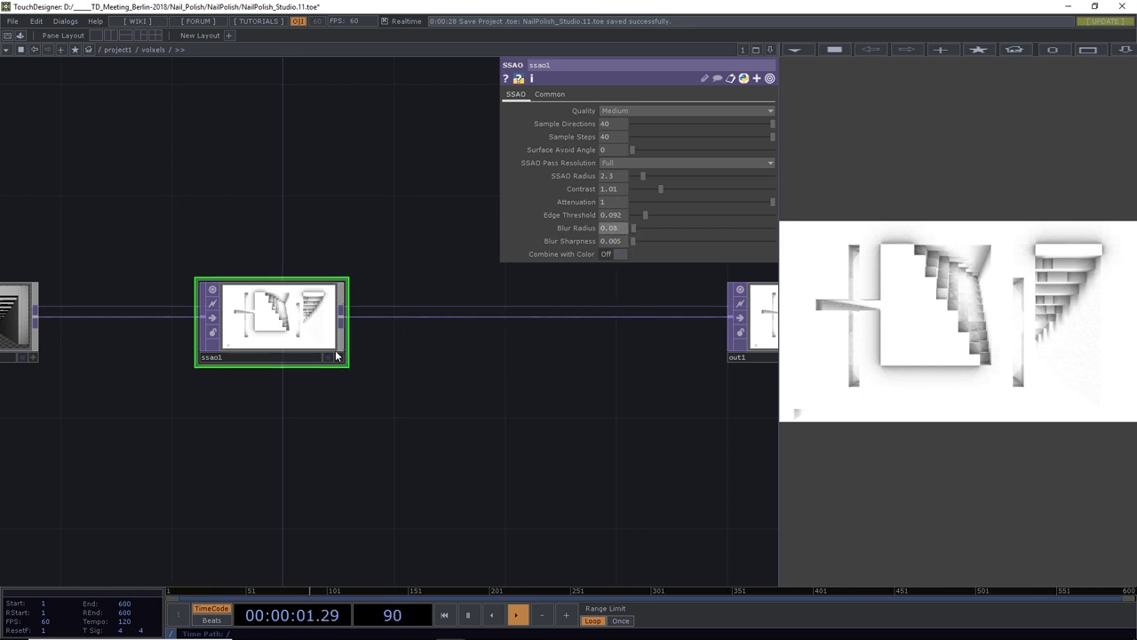
{"action": "left_click", "coordinate": [608, 254]}
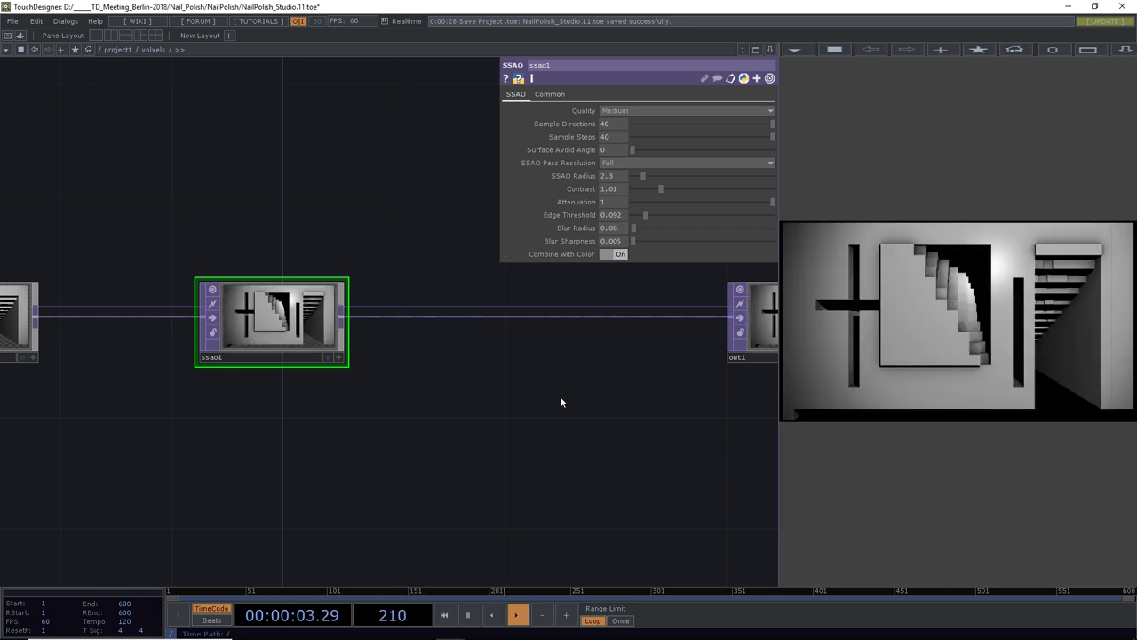
{"action": "scroll", "coordinate": [560, 396], "scroll_direction": "down", "scroll_amount": 5}
{"action": "left_click_drag", "start_coordinate": [530, 423], "coordinate": [528, 406]}
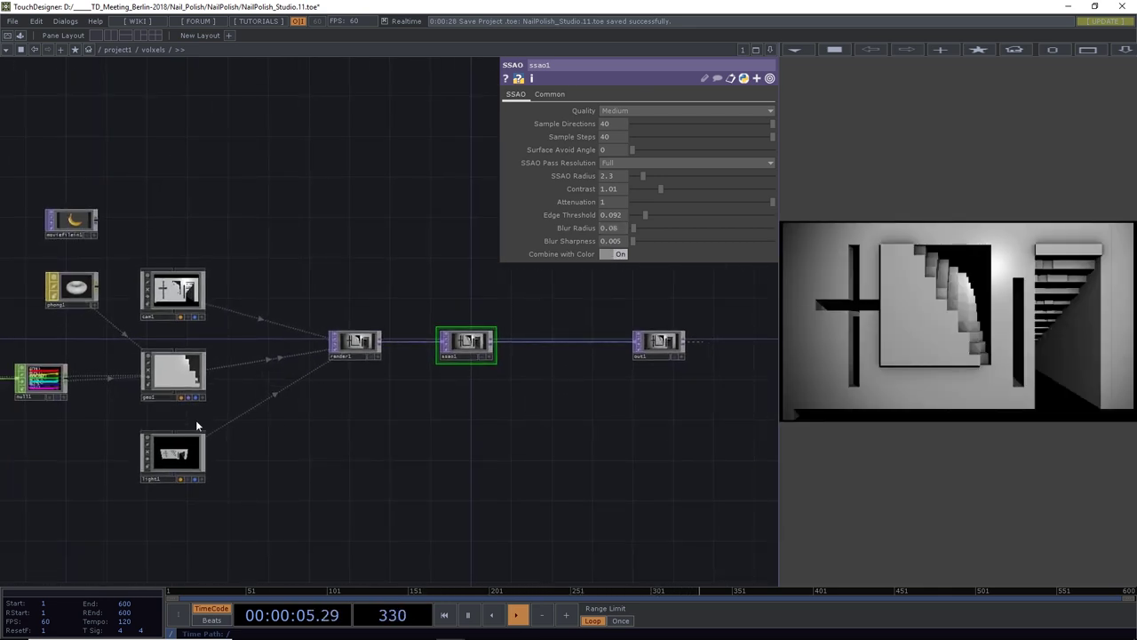
{"action": "left_click_drag", "start_coordinate": [359, 508], "coordinate": [420, 503]}
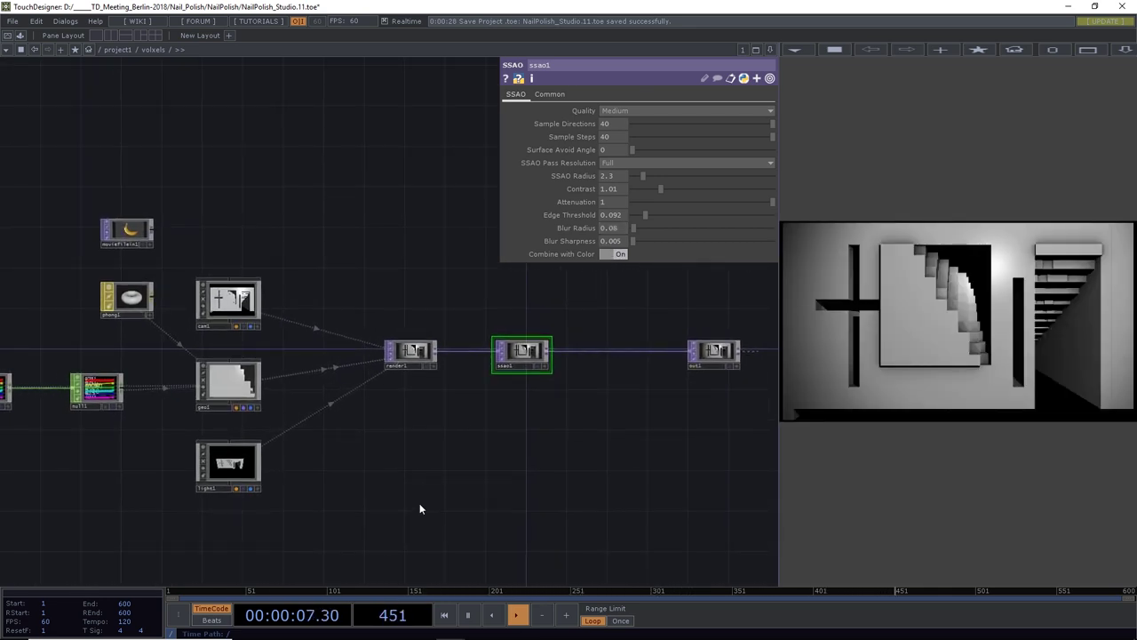
Deselect, merge all layers into the Hintergrund background, and invert the depth map's black and white
{"action": "key", "text": "alt+Tab"}
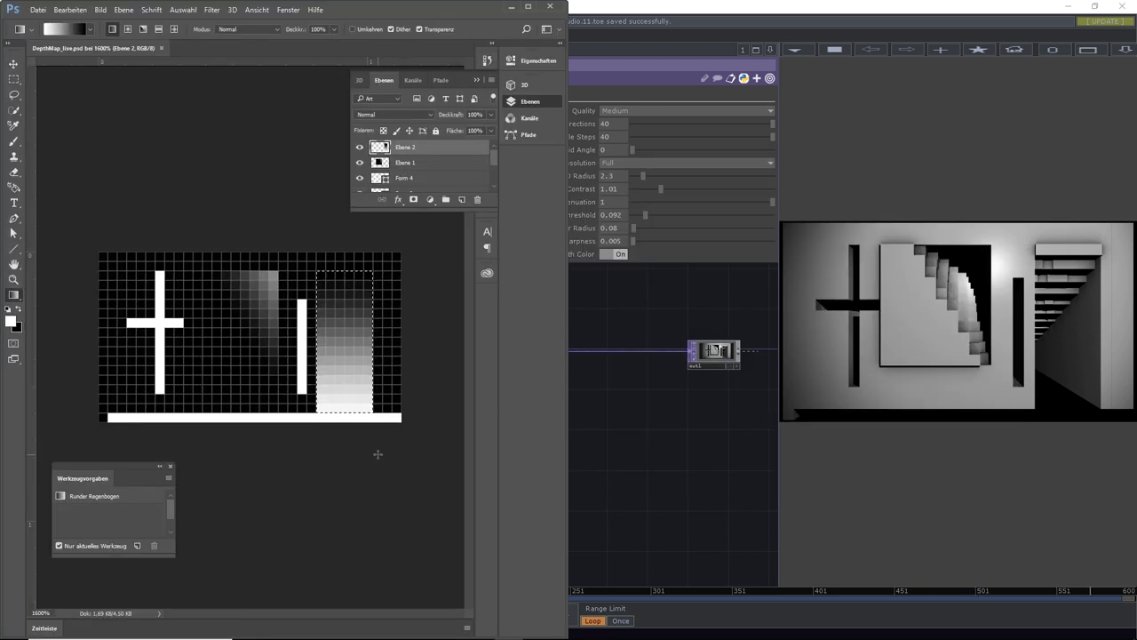
{"action": "key", "text": "ctrl+d"}
{"action": "left_click_drag", "start_coordinate": [495, 165], "coordinate": [498, 193]}
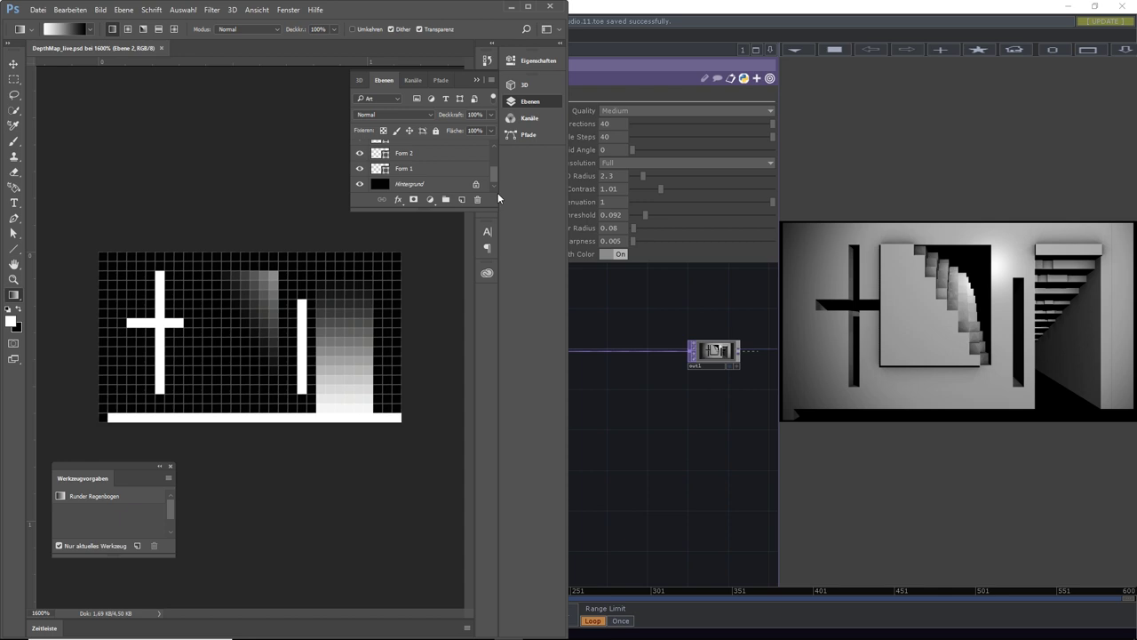
{"action": "left_click", "coordinate": [438, 189]}
{"action": "key", "text": "ctrl+shift+e"}
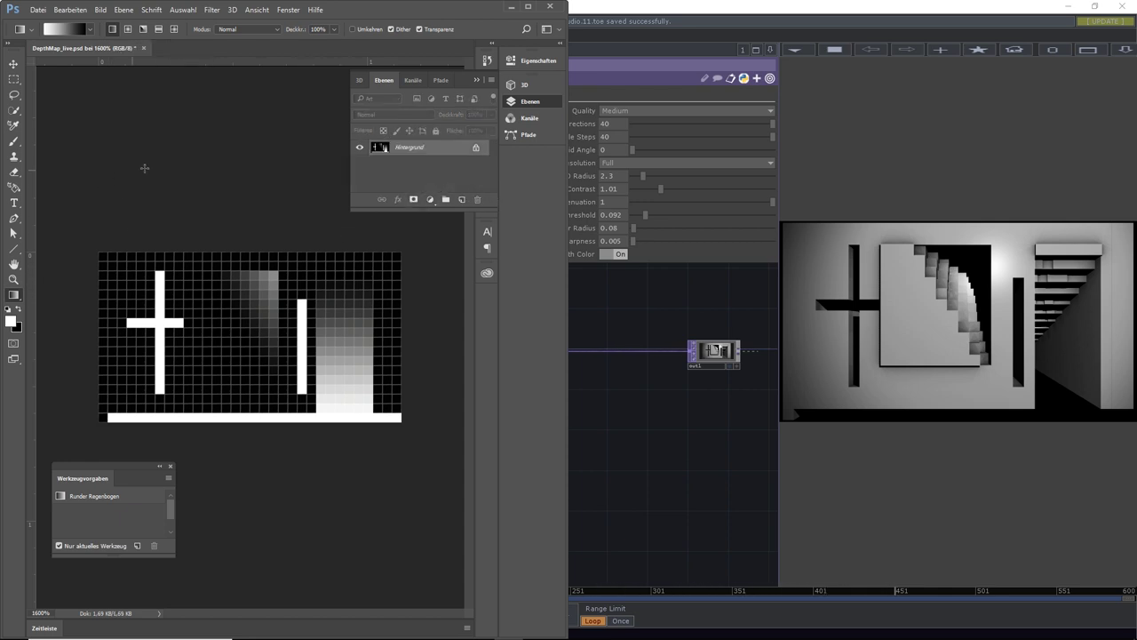
{"action": "key", "text": "ctrl+i"}
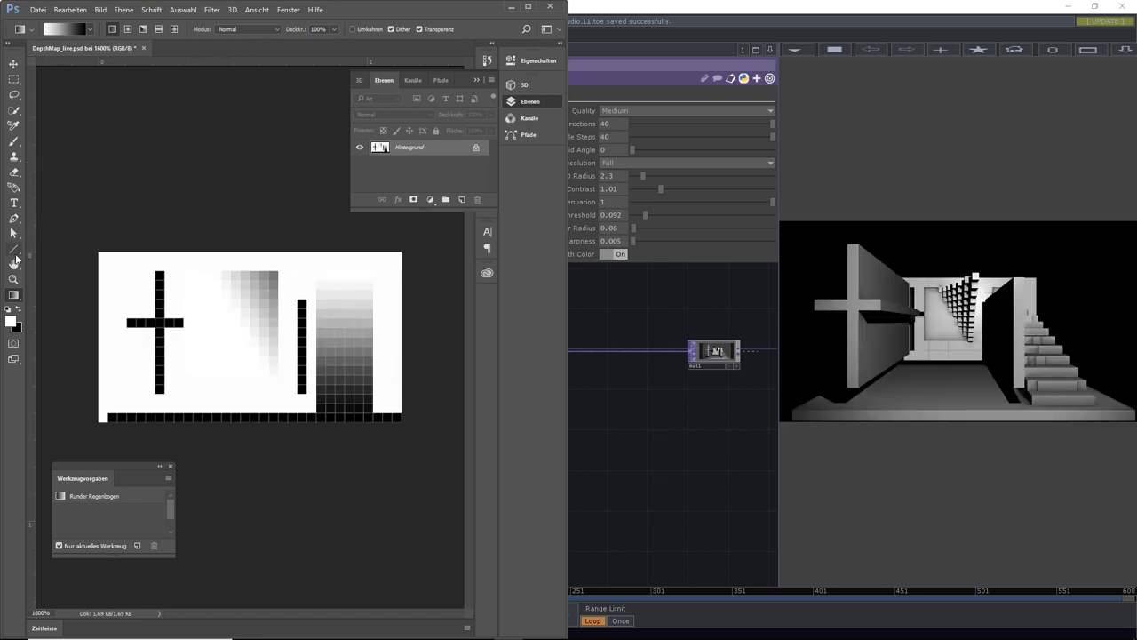
Draw black line shapes across the canvas top and near the lower-right blocks of the depth map
{"action": "left_click", "coordinate": [19, 308]}
{"action": "left_click", "coordinate": [14, 250]}
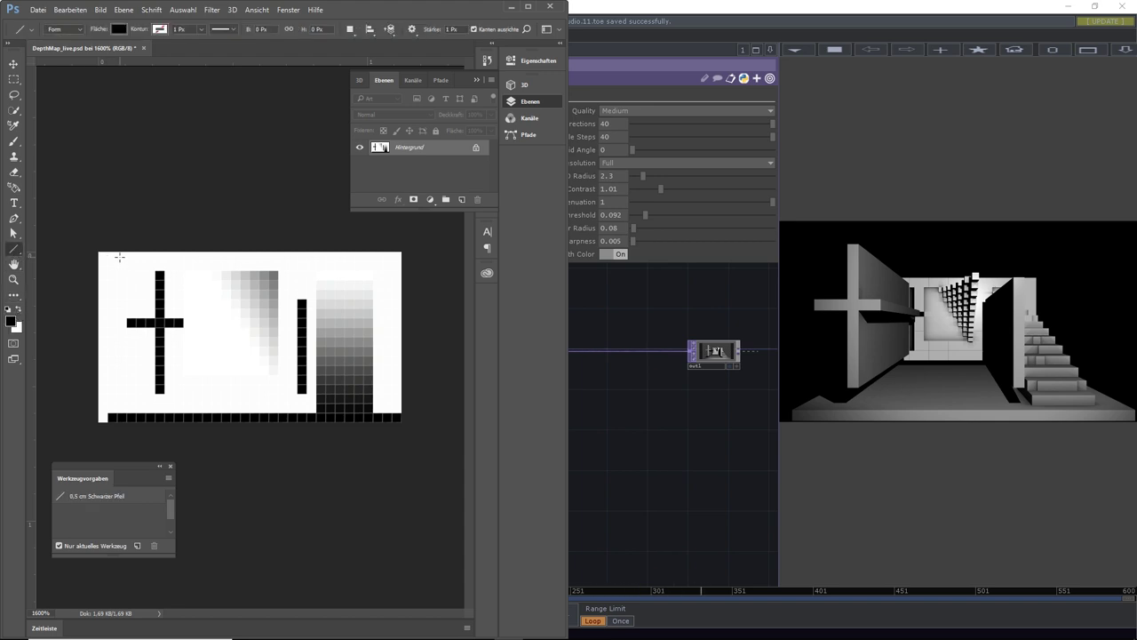
{"action": "mouse_move", "coordinate": [119, 256]}
{"action": "left_mouse_down"}
{"action": "mouse_move", "coordinate": [393, 257]}
{"action": "mouse_move", "coordinate": [389, 374]}
{"action": "mouse_move", "coordinate": [355, 369]}
{"action": "mouse_move", "coordinate": [359, 393]}
{"action": "mouse_move", "coordinate": [401, 392]}
{"action": "left_mouse_up"}
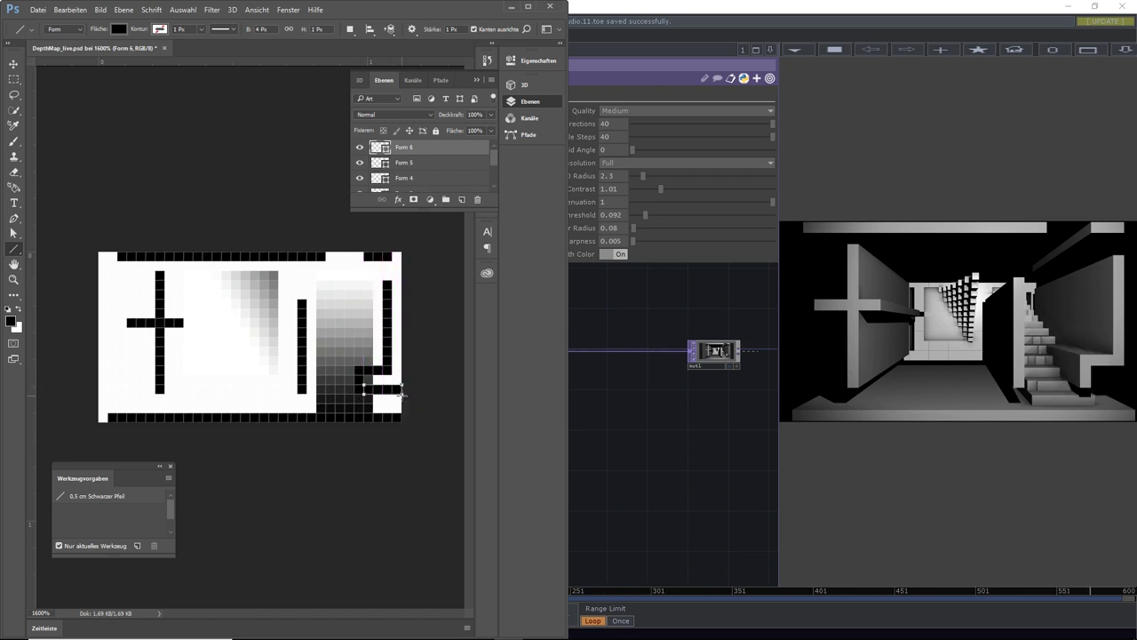
{"action": "left_click", "coordinate": [11, 321]}
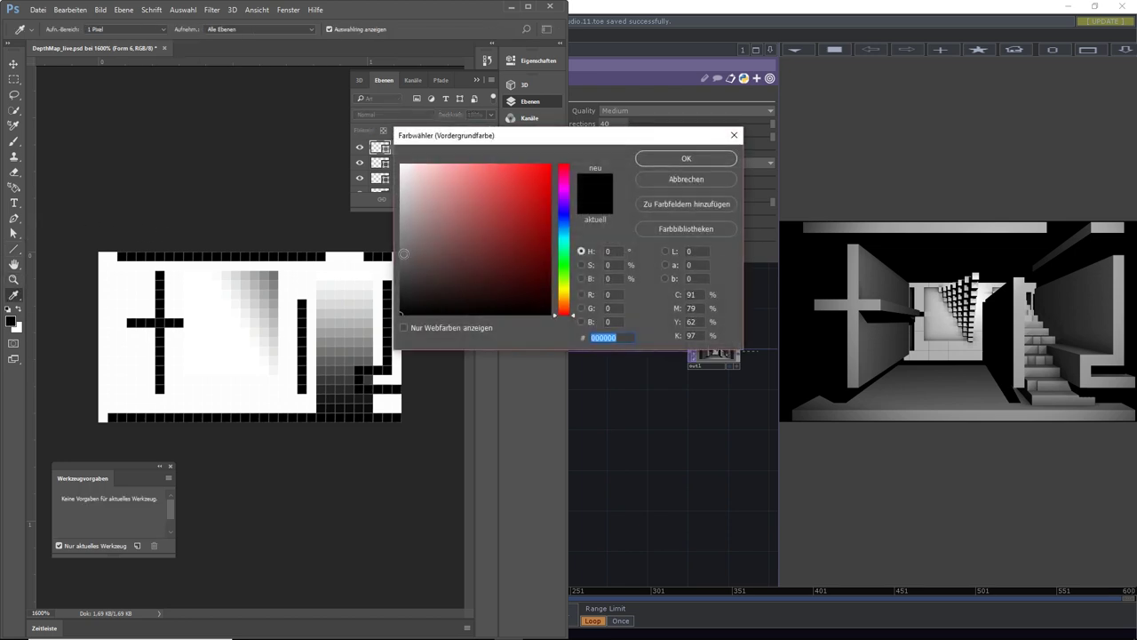
{"action": "left_click", "coordinate": [684, 160]}
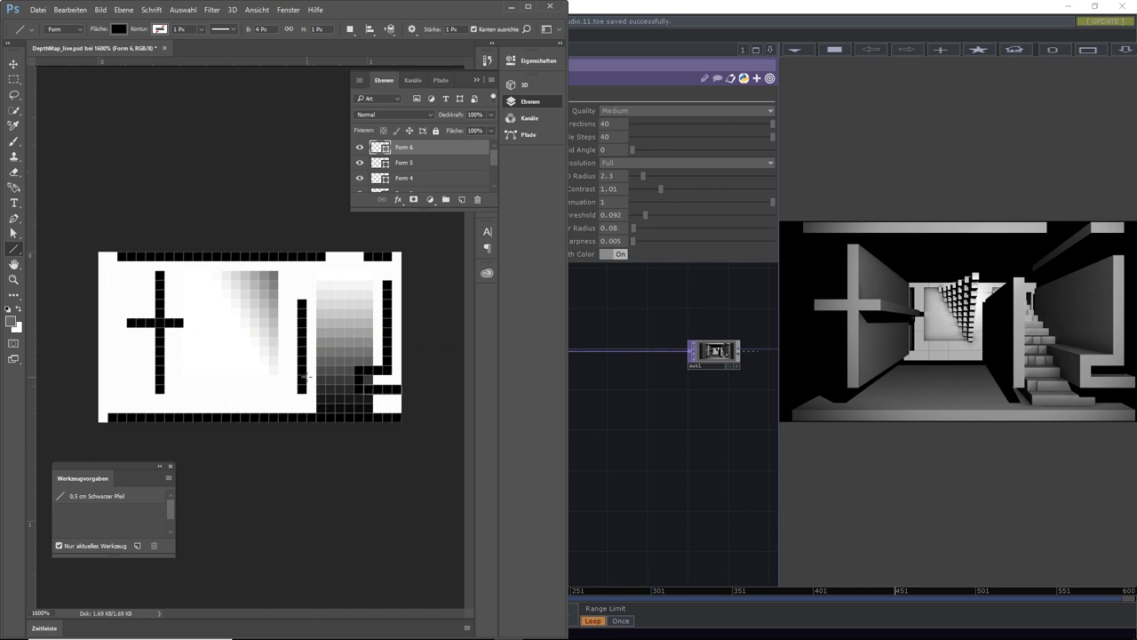
{"action": "left_click_drag", "start_coordinate": [354, 379], "coordinate": [383, 386]}
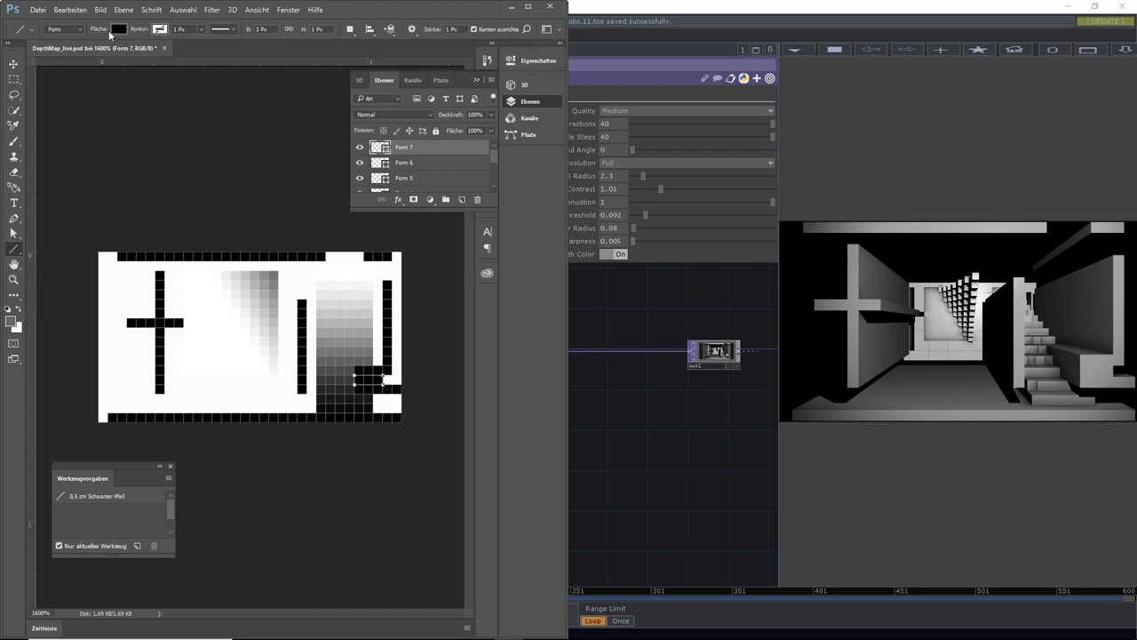
Set the line fill to grey and draw several grey vertical and horizontal bars into the depth map
{"action": "left_click", "coordinate": [117, 30]}
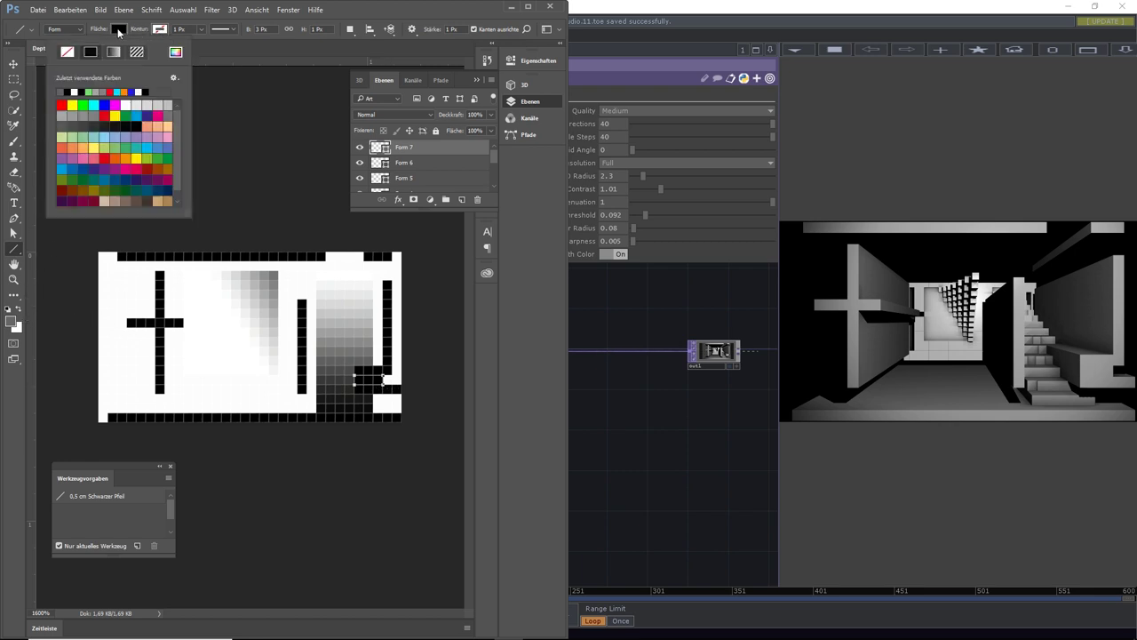
{"action": "left_click", "coordinate": [92, 116]}
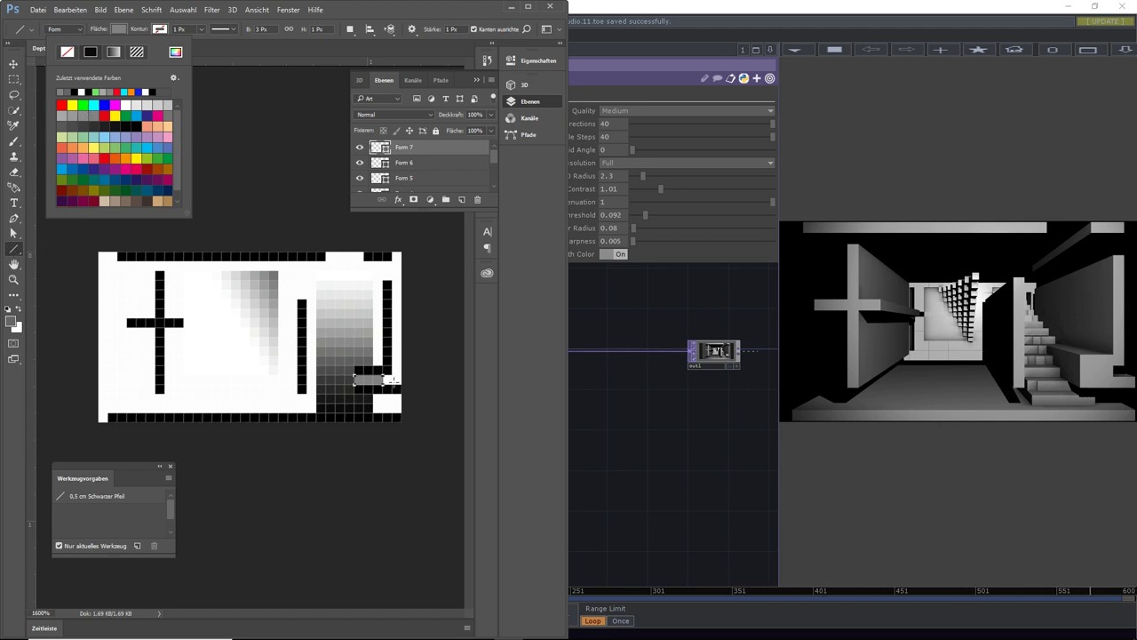
{"action": "left_click_drag", "start_coordinate": [391, 382], "coordinate": [389, 346]}
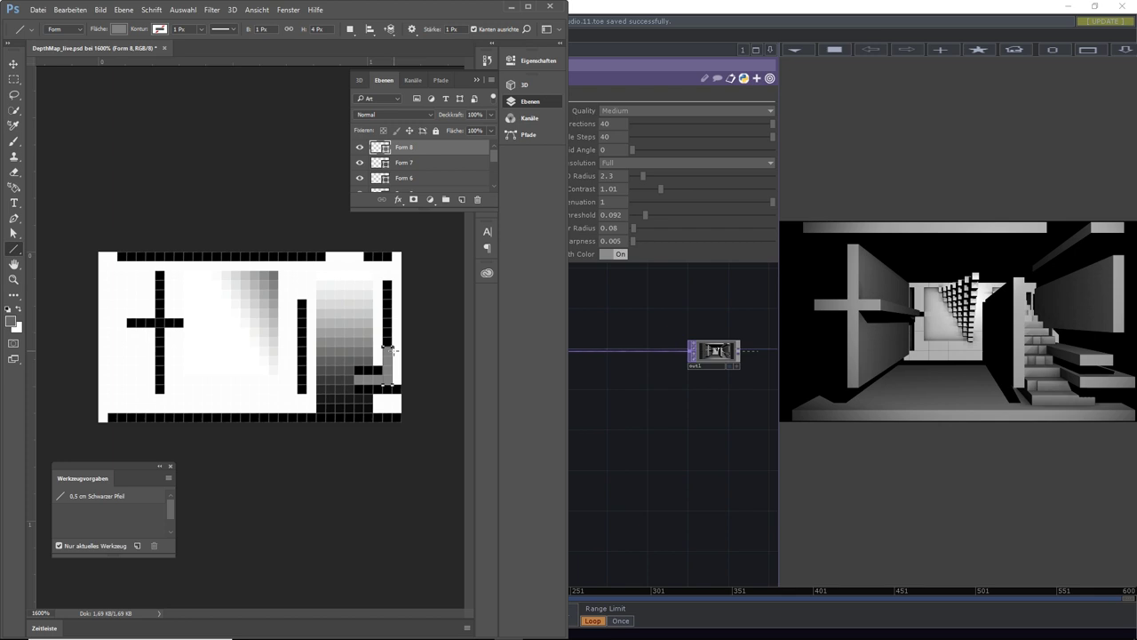
{"action": "mouse_move", "coordinate": [136, 369]}
{"action": "left_mouse_down"}
{"action": "mouse_move", "coordinate": [315, 369]}
{"action": "mouse_move", "coordinate": [186, 371]}
{"action": "left_mouse_up"}
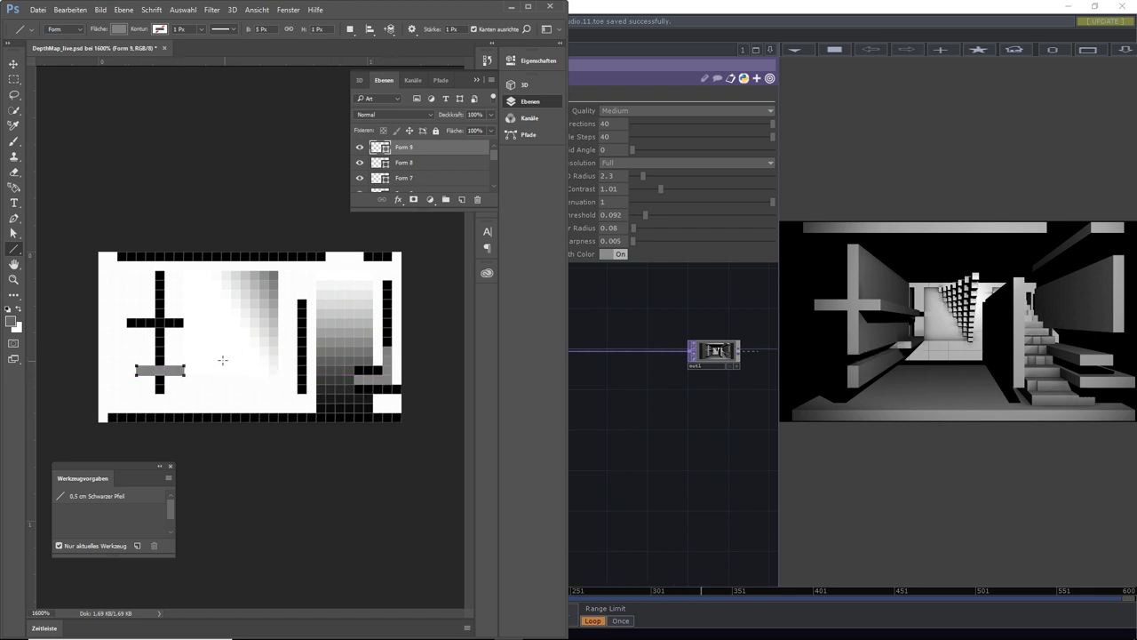
{"action": "mouse_move", "coordinate": [207, 376]}
{"action": "left_mouse_down"}
{"action": "mouse_move", "coordinate": [228, 414]}
{"action": "mouse_move", "coordinate": [247, 380]}
{"action": "mouse_move", "coordinate": [244, 331]}
{"action": "mouse_move", "coordinate": [236, 345]}
{"action": "left_mouse_up"}
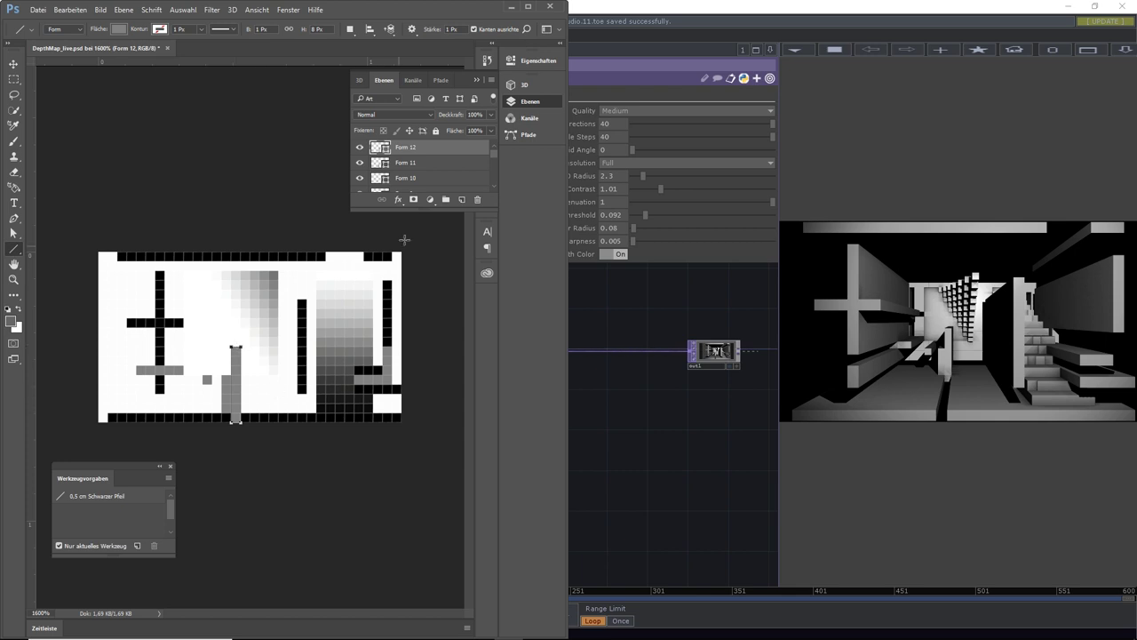
{"action": "left_click_drag", "start_coordinate": [284, 264], "coordinate": [283, 310]}
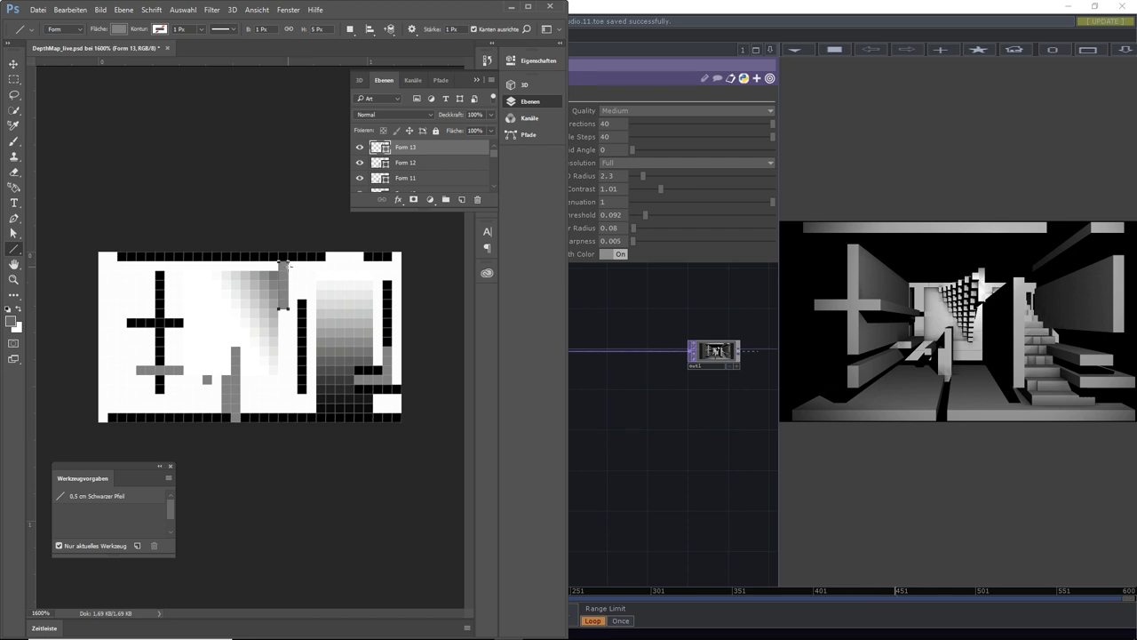
{"action": "mouse_move", "coordinate": [288, 264]}
{"action": "left_mouse_down"}
{"action": "mouse_move", "coordinate": [338, 258]}
{"action": "mouse_move", "coordinate": [320, 264]}
{"action": "mouse_move", "coordinate": [321, 290]}
{"action": "mouse_move", "coordinate": [330, 284]}
{"action": "mouse_move", "coordinate": [337, 315]}
{"action": "mouse_move", "coordinate": [364, 314]}
{"action": "mouse_move", "coordinate": [365, 340]}
{"action": "mouse_move", "coordinate": [392, 340]}
{"action": "left_mouse_up"}
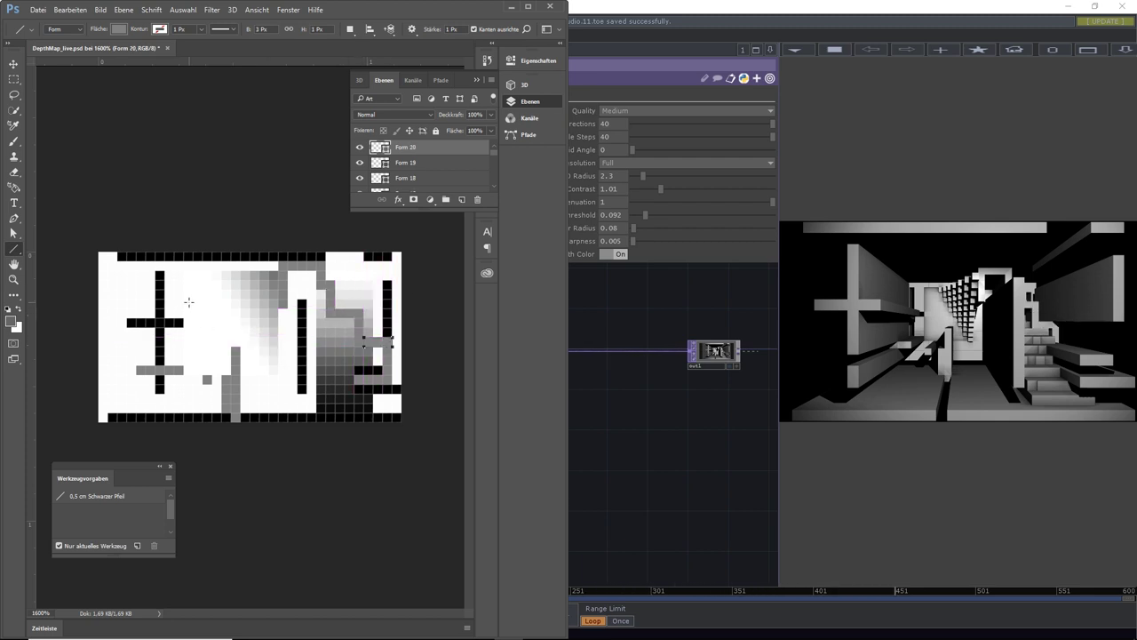
{"action": "left_click_drag", "start_coordinate": [172, 277], "coordinate": [211, 277]}
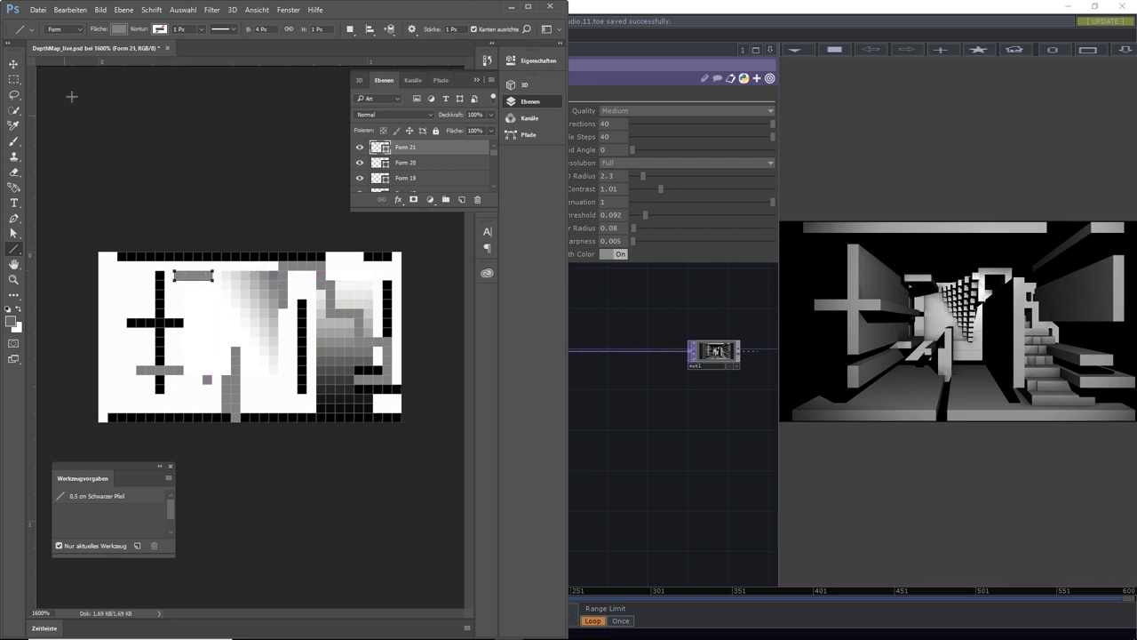
Switch the fill to dark grey, add a small square and a left-edge wall, then save the file
{"action": "left_click", "coordinate": [119, 30]}
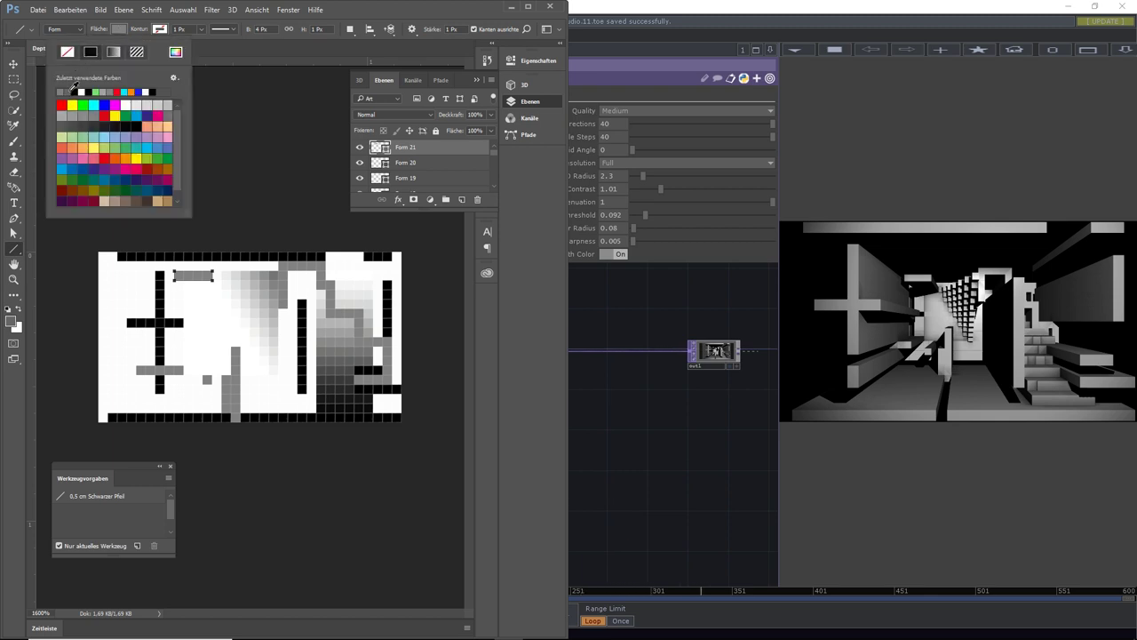
{"action": "left_click", "coordinate": [85, 125]}
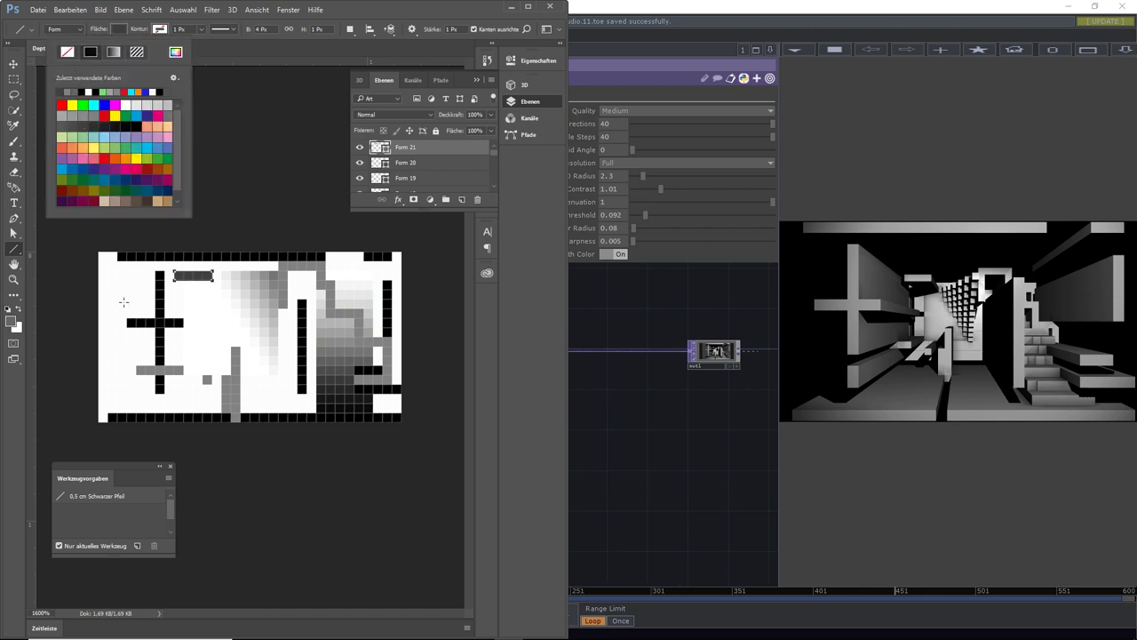
{"action": "left_click", "coordinate": [123, 302]}
{"action": "left_click", "coordinate": [124, 301]}
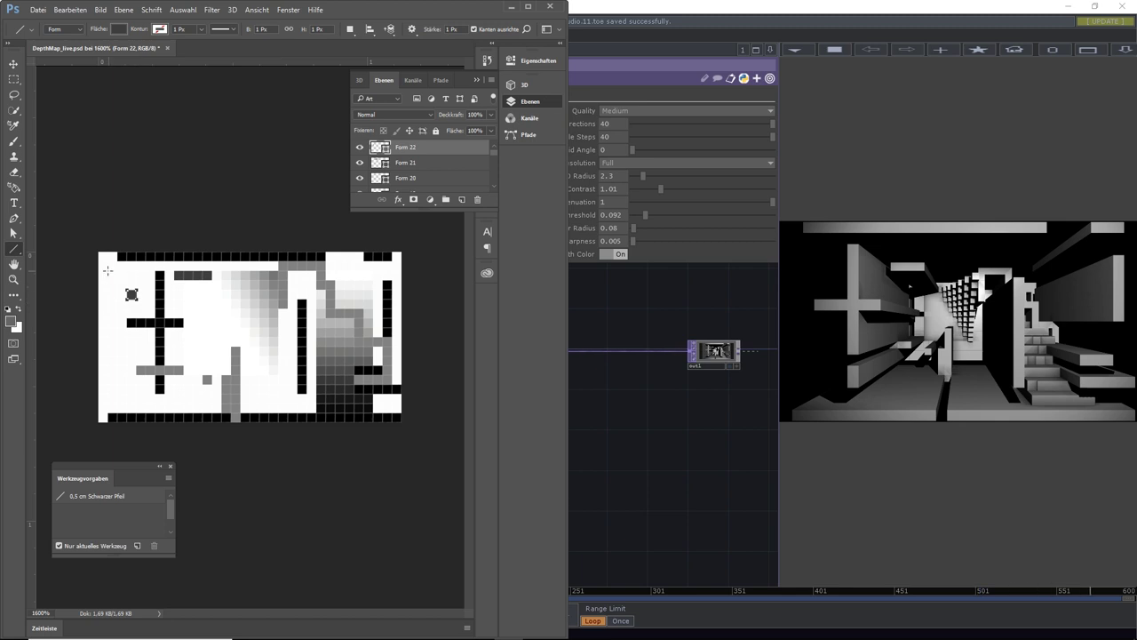
{"action": "mouse_move", "coordinate": [103, 262]}
{"action": "left_mouse_down"}
{"action": "mouse_move", "coordinate": [103, 375]}
{"action": "mouse_move", "coordinate": [203, 255]}
{"action": "mouse_move", "coordinate": [138, 389]}
{"action": "left_mouse_up"}
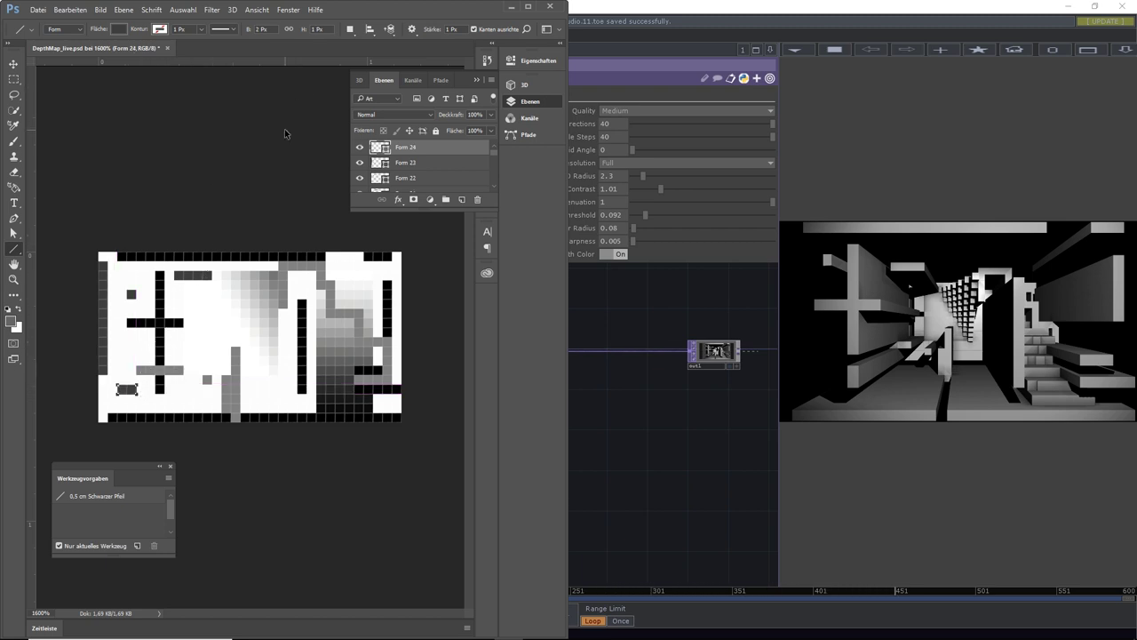
{"action": "key", "text": "ctrl+s"}
Back in TouchDesigner, save the project as NailPolish_Studio.12.toe
{"action": "left_click", "coordinate": [640, 396]}
{"action": "scroll", "coordinate": [538, 428], "scroll_direction": "down", "scroll_amount": 8}
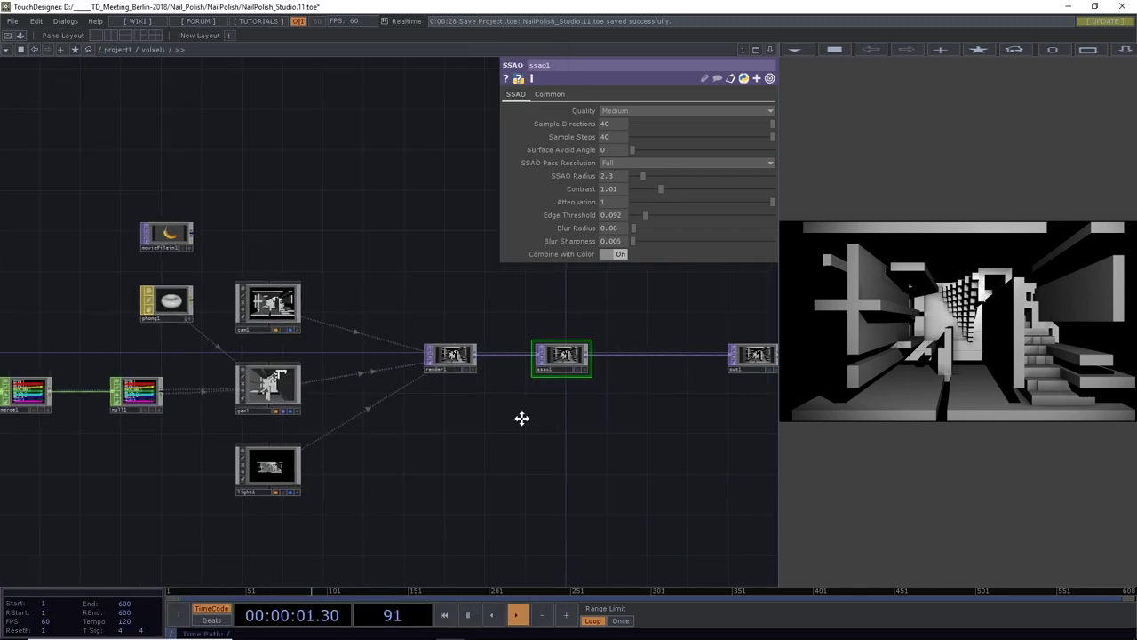
{"action": "left_click_drag", "start_coordinate": [514, 456], "coordinate": [515, 397]}
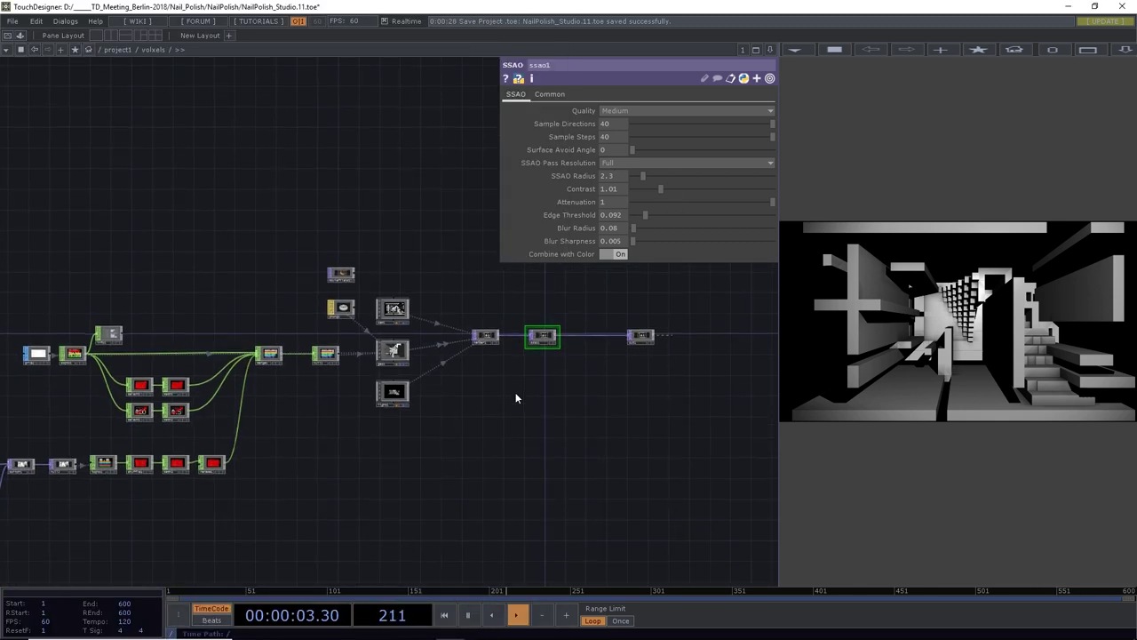
{"action": "key", "text": "ctrl+s"}
Lower switch1's Index to 1.37 so it blends toward the Photoshop depth map
{"action": "left_click_drag", "start_coordinate": [405, 441], "coordinate": [572, 384]}
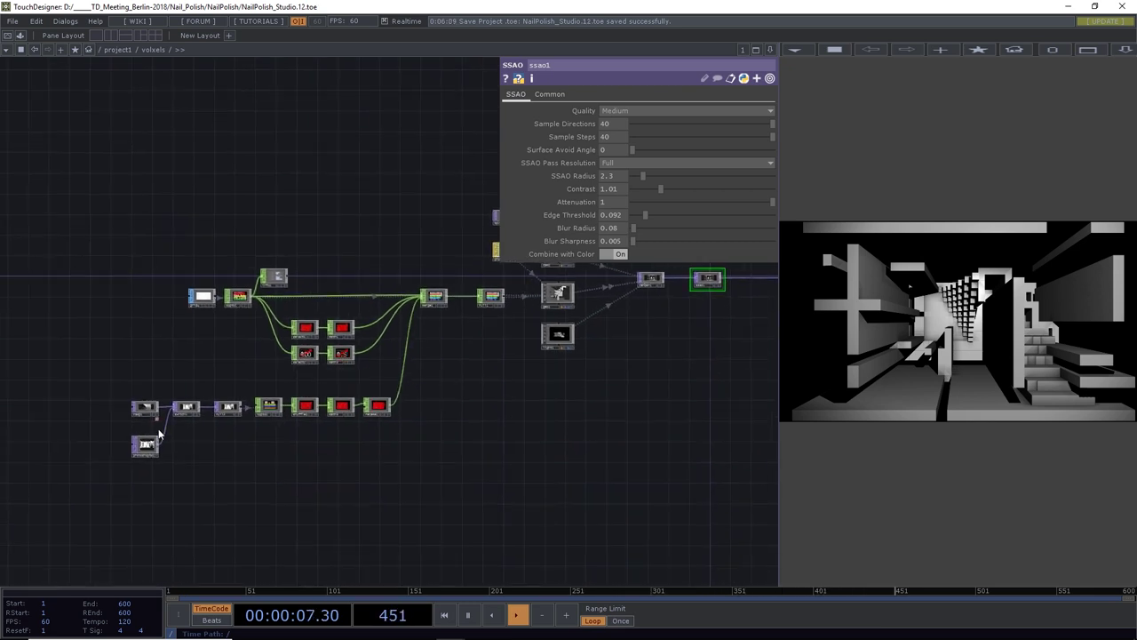
{"action": "left_click", "coordinate": [186, 407]}
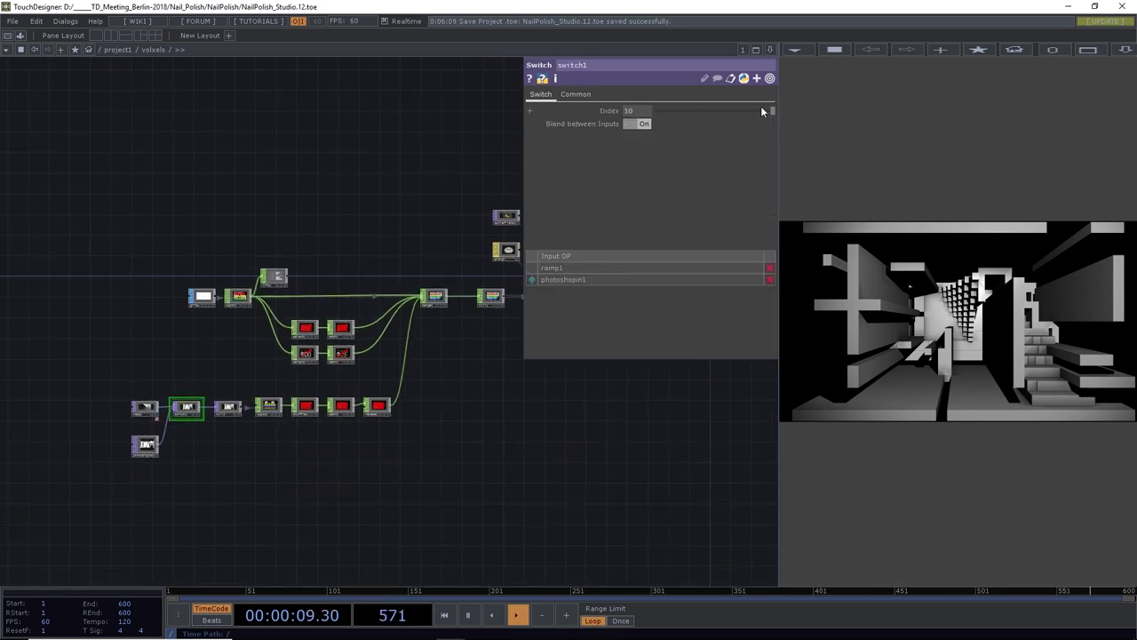
{"action": "left_click_drag", "start_coordinate": [761, 110], "coordinate": [672, 112]}
{"action": "scroll", "coordinate": [133, 439], "scroll_direction": "up", "scroll_amount": 5}
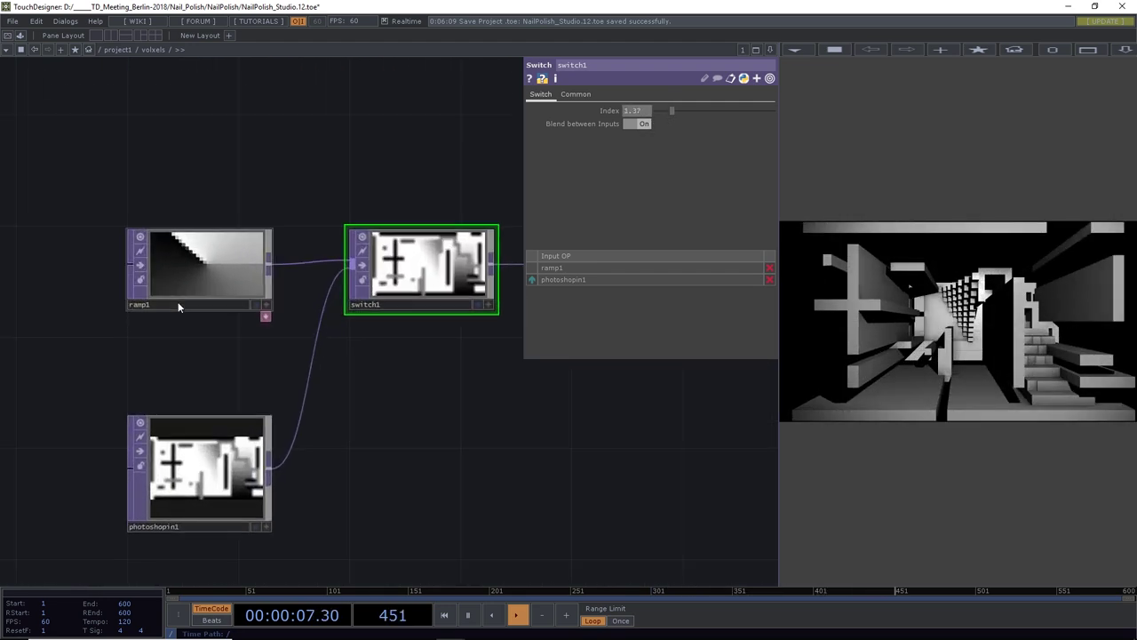
Change ramp1's Type to Circular
{"action": "left_click", "coordinate": [178, 301]}
{"action": "left_click", "coordinate": [539, 94]}
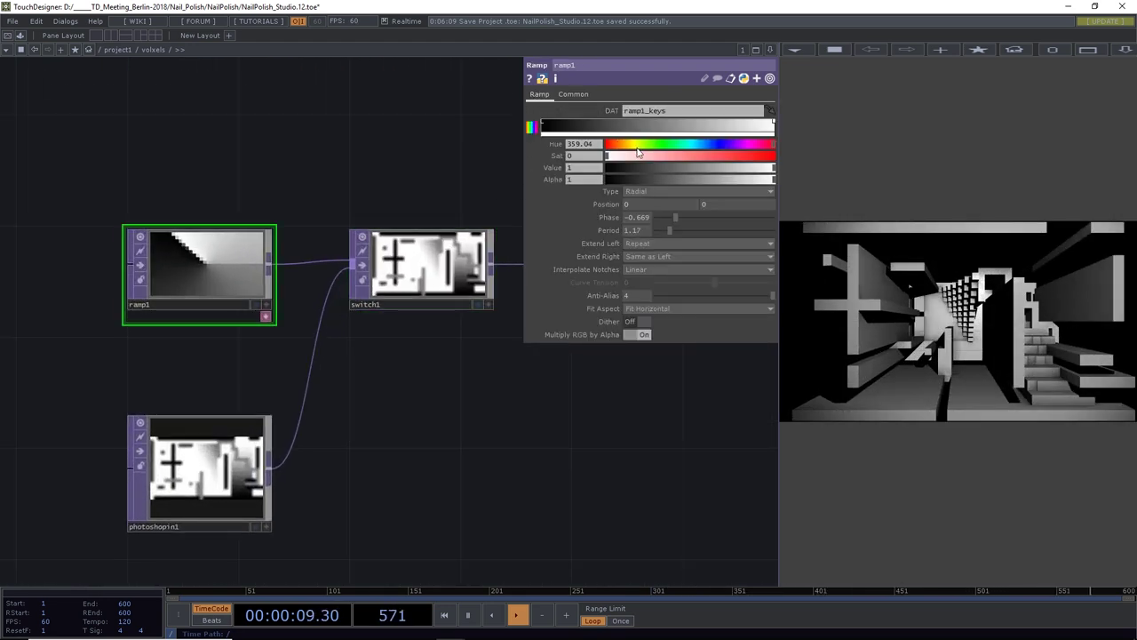
{"action": "left_click", "coordinate": [639, 194]}
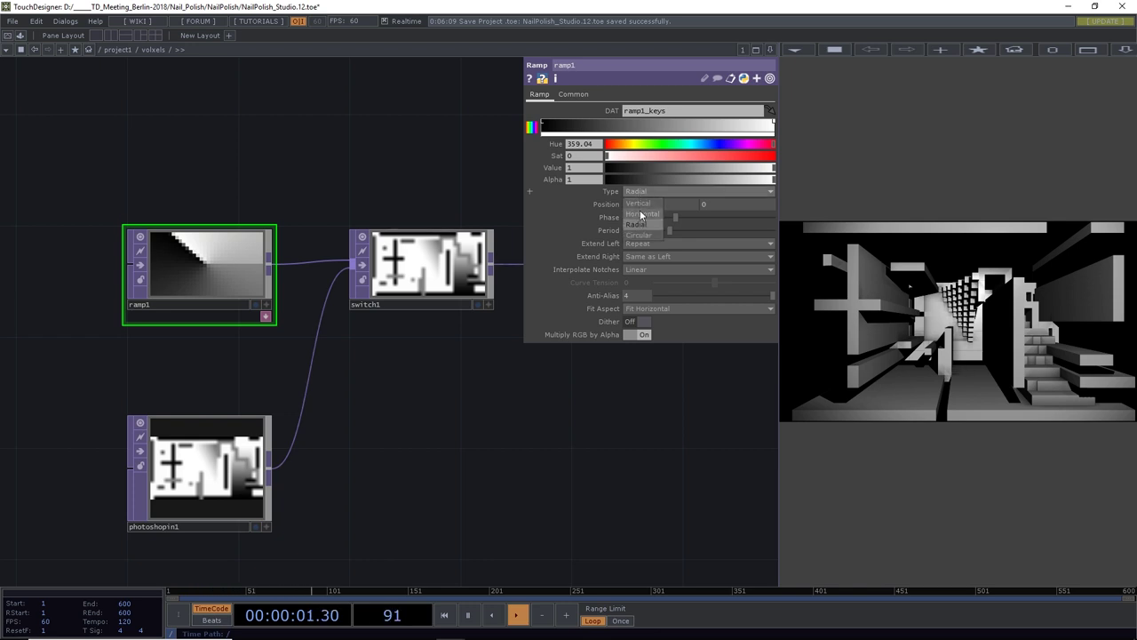
{"action": "left_click", "coordinate": [644, 235]}
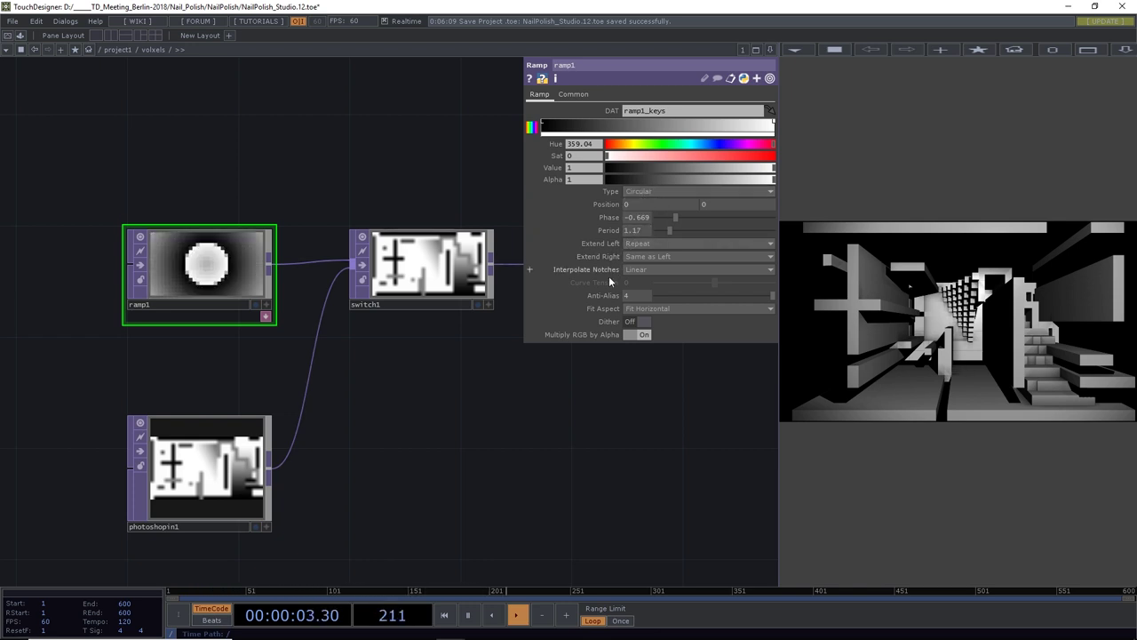
{"action": "scroll", "coordinate": [482, 432], "scroll_direction": "down", "scroll_amount": 5}
Drag switch1's Index to 0, then up to 0.66 to blend the ramp with the depth map
{"action": "left_click", "coordinate": [454, 348]}
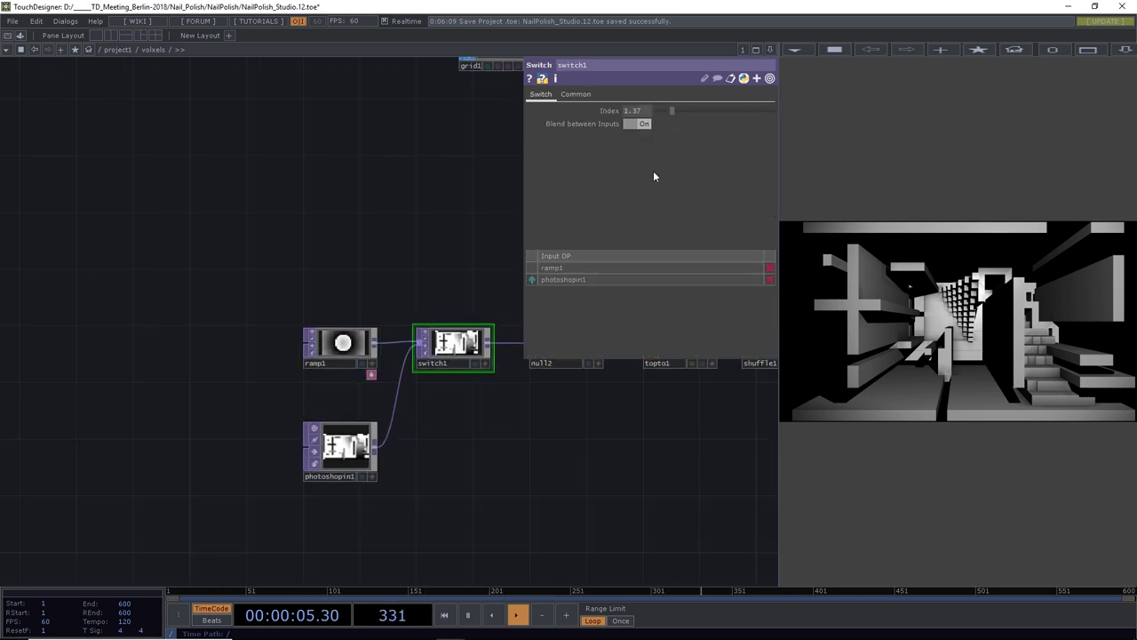
{"action": "left_click_drag", "start_coordinate": [668, 110], "coordinate": [661, 111]}
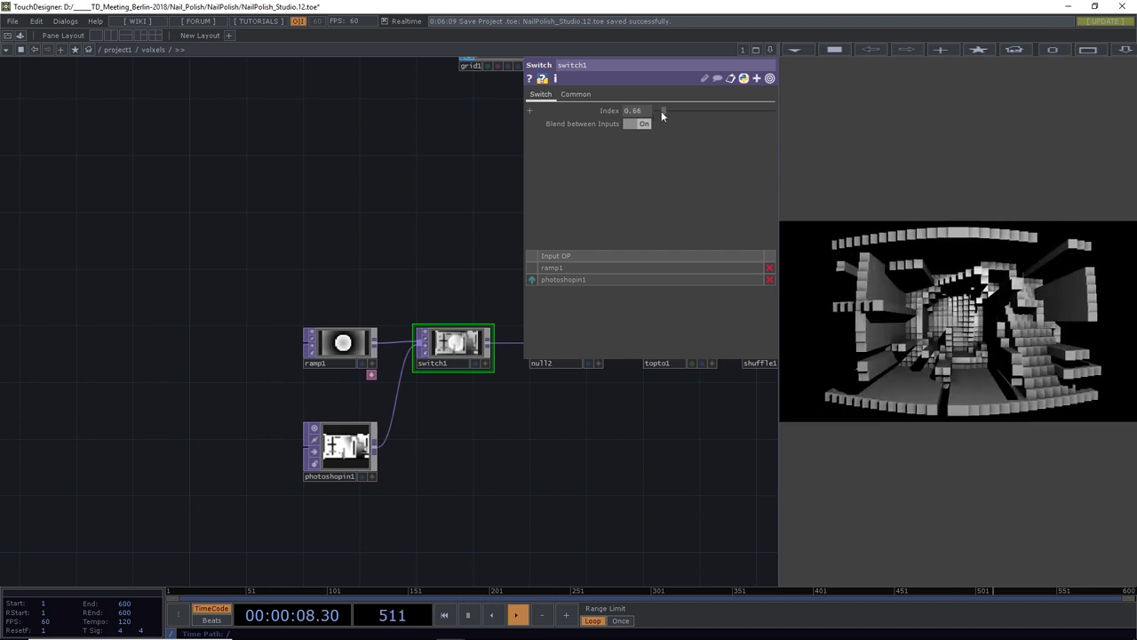
{"action": "left_click", "coordinate": [333, 342]}
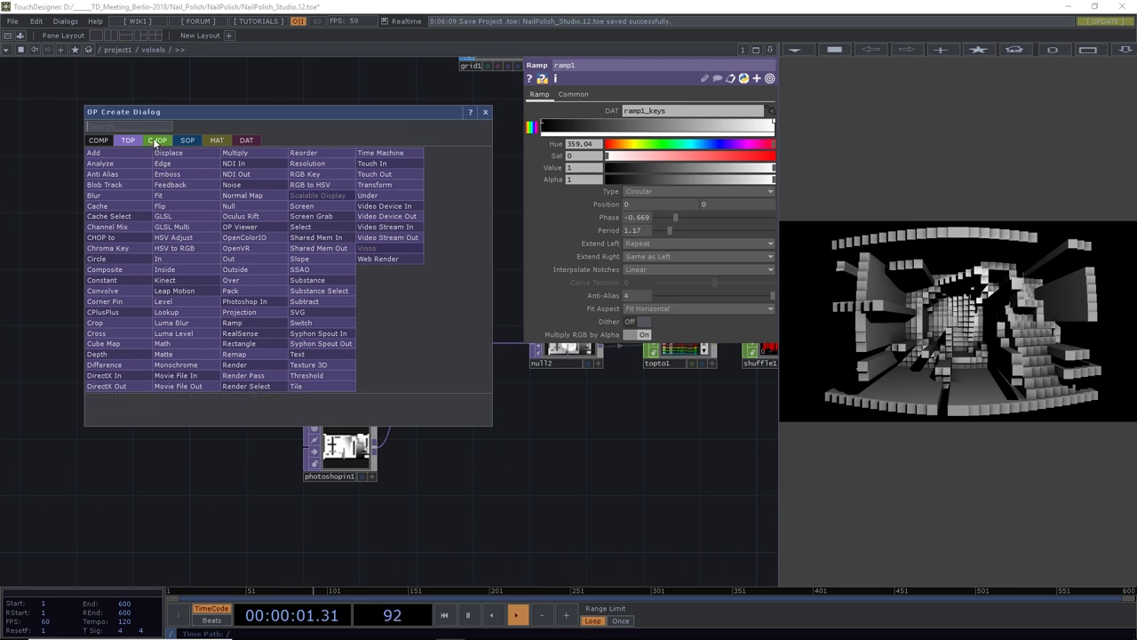
Add a beat1 Beat CHOP and use its ramp channel to drive ramp1's Phase
{"action": "left_click", "coordinate": [157, 139]}
{"action": "type", "text": "be"}
{"action": "key", "text": "Return"}
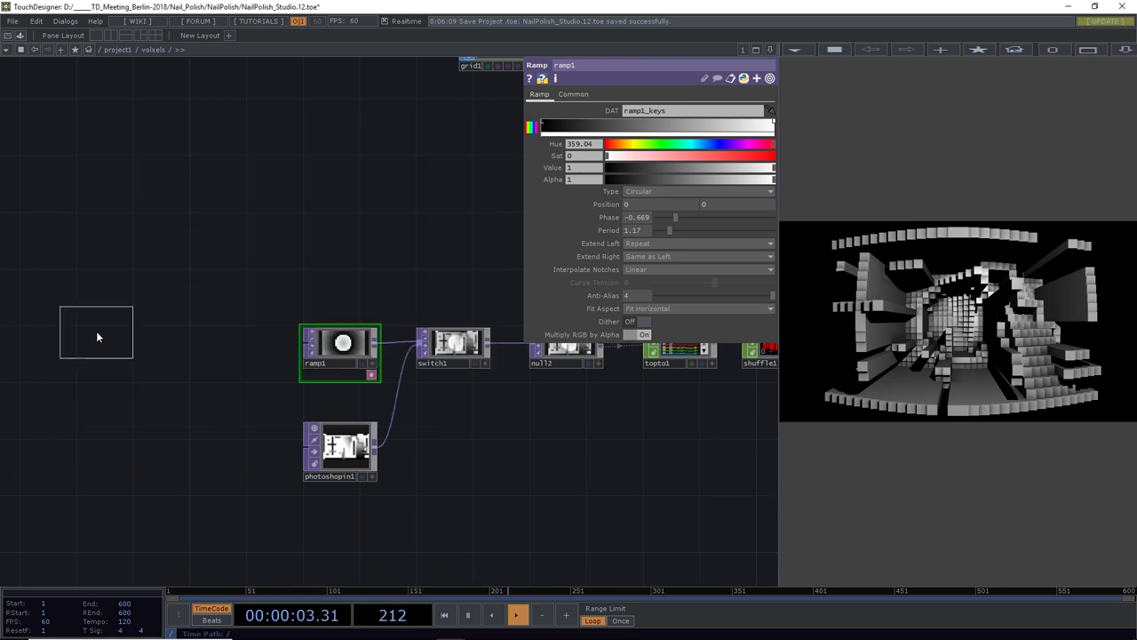
{"action": "left_click", "coordinate": [299, 266]}
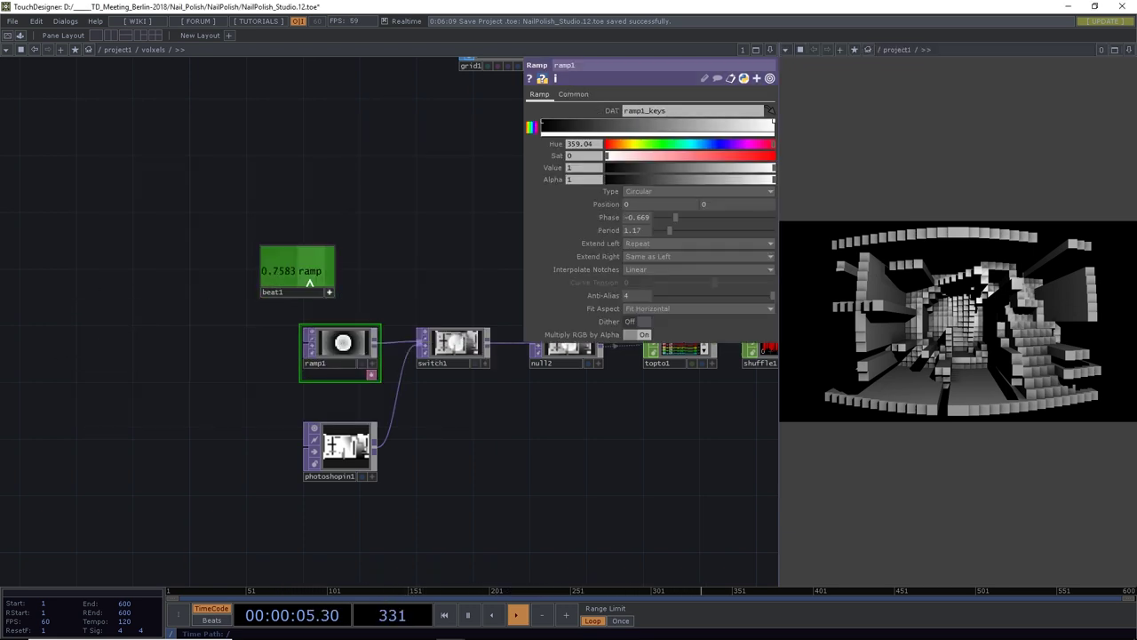
{"action": "left_click_drag", "start_coordinate": [298, 270], "coordinate": [300, 271]}
{"action": "left_click_drag", "start_coordinate": [551, 217], "coordinate": [610, 216]}
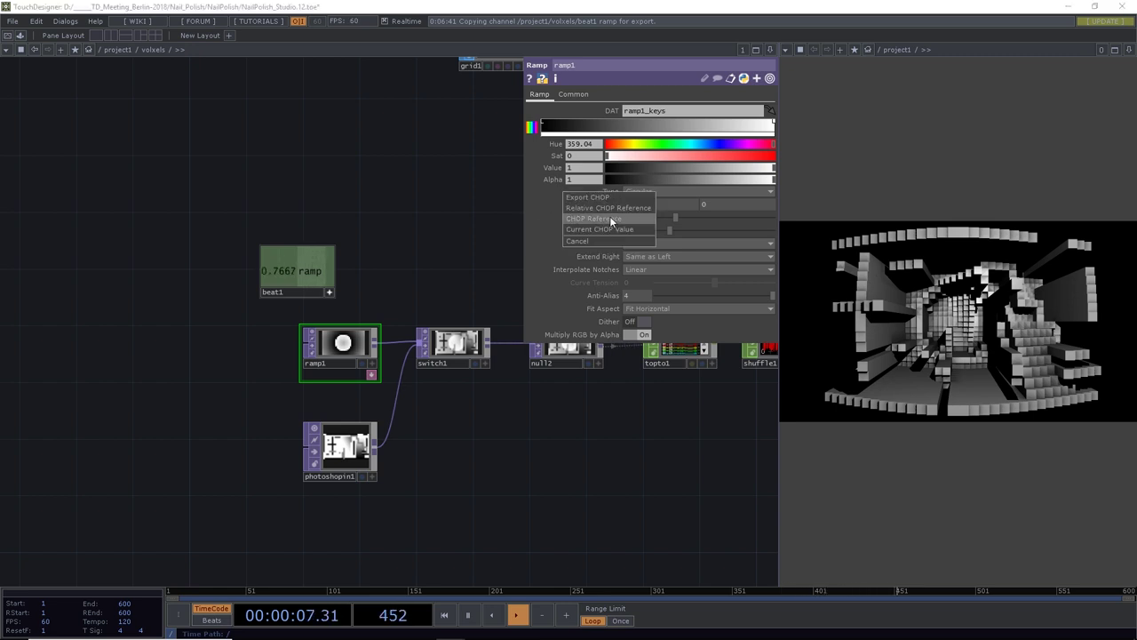
{"action": "left_click", "coordinate": [610, 205]}
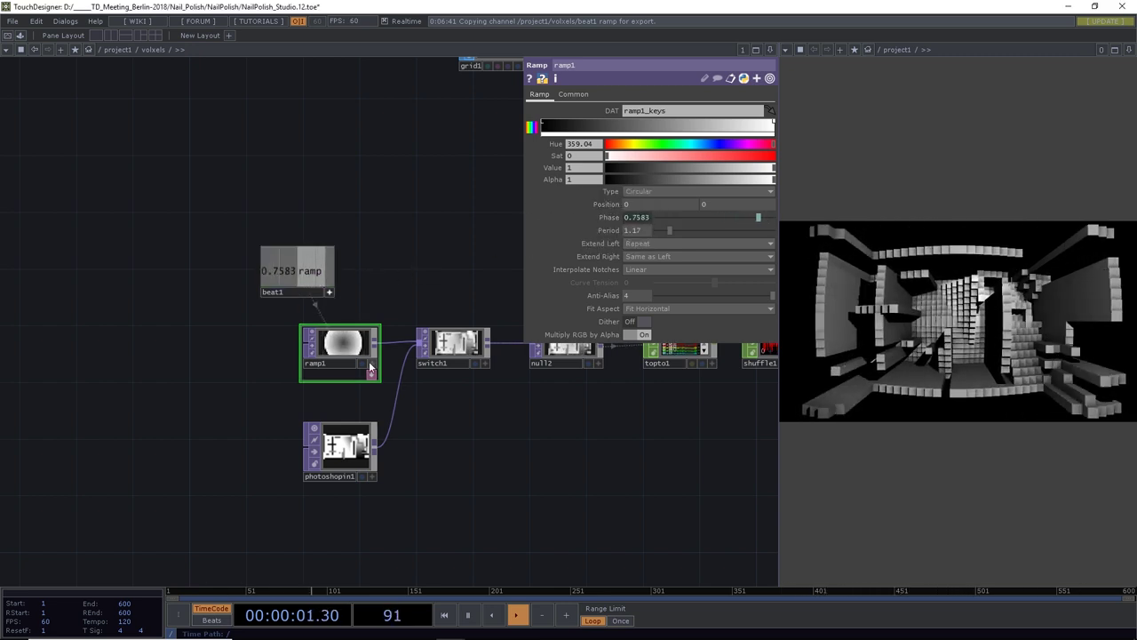
Adjust ramp1's period and turn it into a horizontal gradient
{"action": "left_click", "coordinate": [573, 94]}
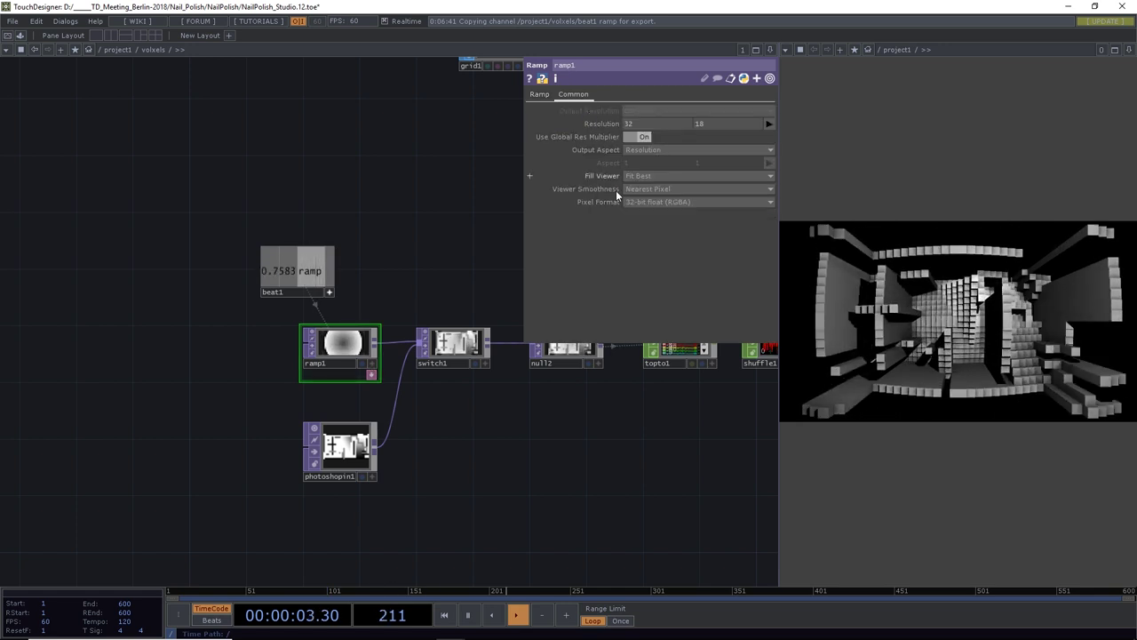
{"action": "left_click", "coordinate": [540, 94]}
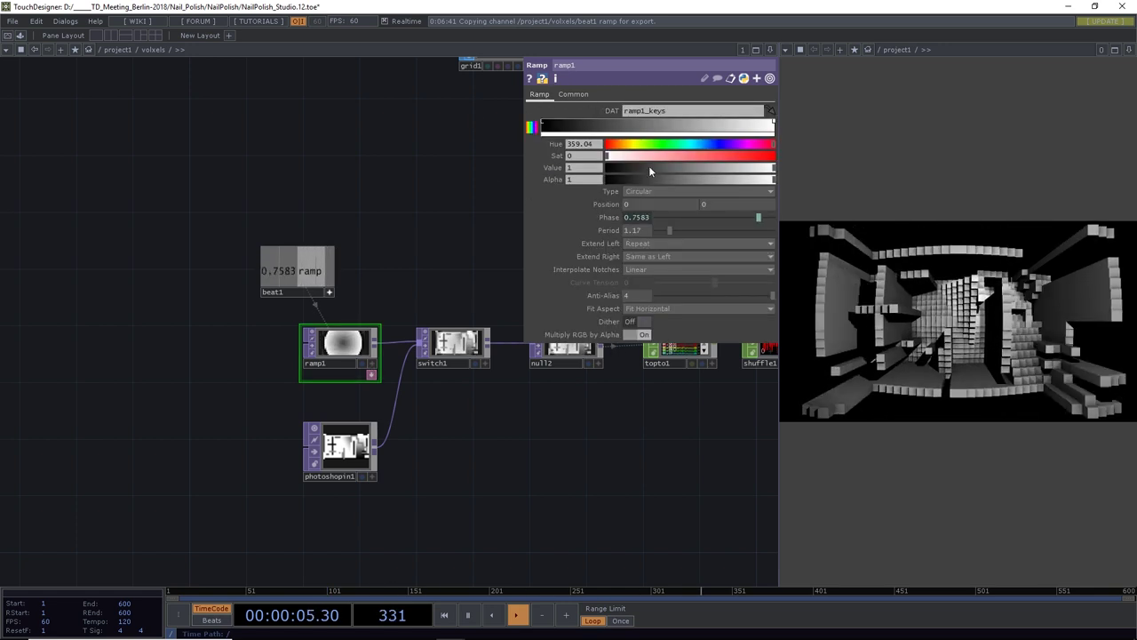
{"action": "mouse_move", "coordinate": [669, 227]}
{"action": "left_mouse_down"}
{"action": "mouse_move", "coordinate": [657, 224]}
{"action": "mouse_move", "coordinate": [704, 225]}
{"action": "mouse_move", "coordinate": [678, 230]}
{"action": "left_mouse_up"}
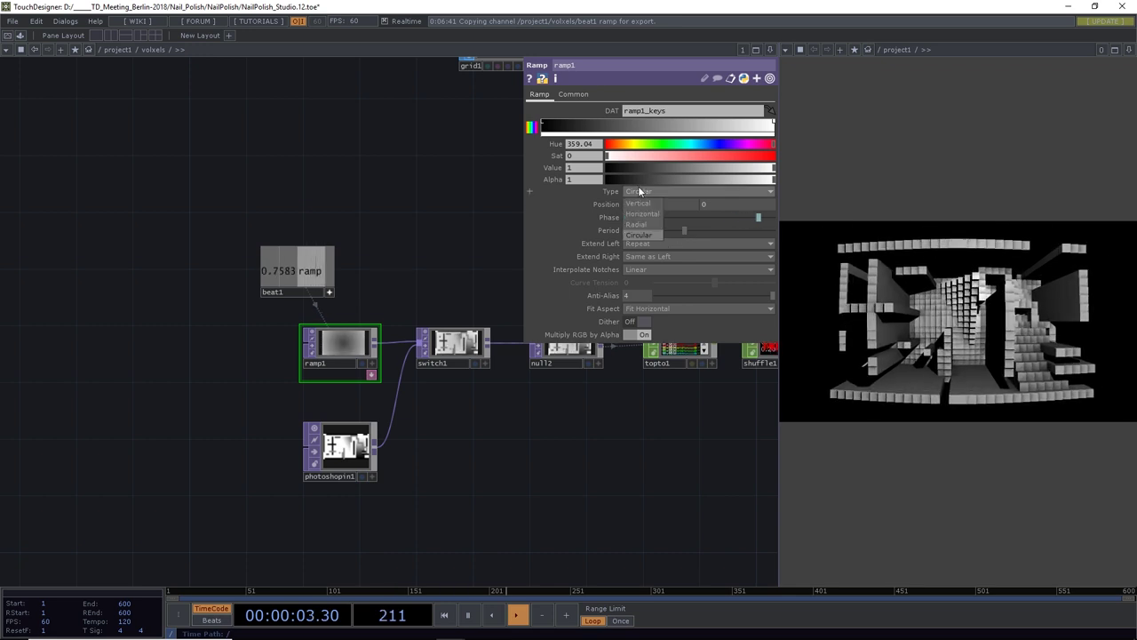
{"action": "left_click", "coordinate": [638, 189]}
{"action": "left_click", "coordinate": [642, 205]}
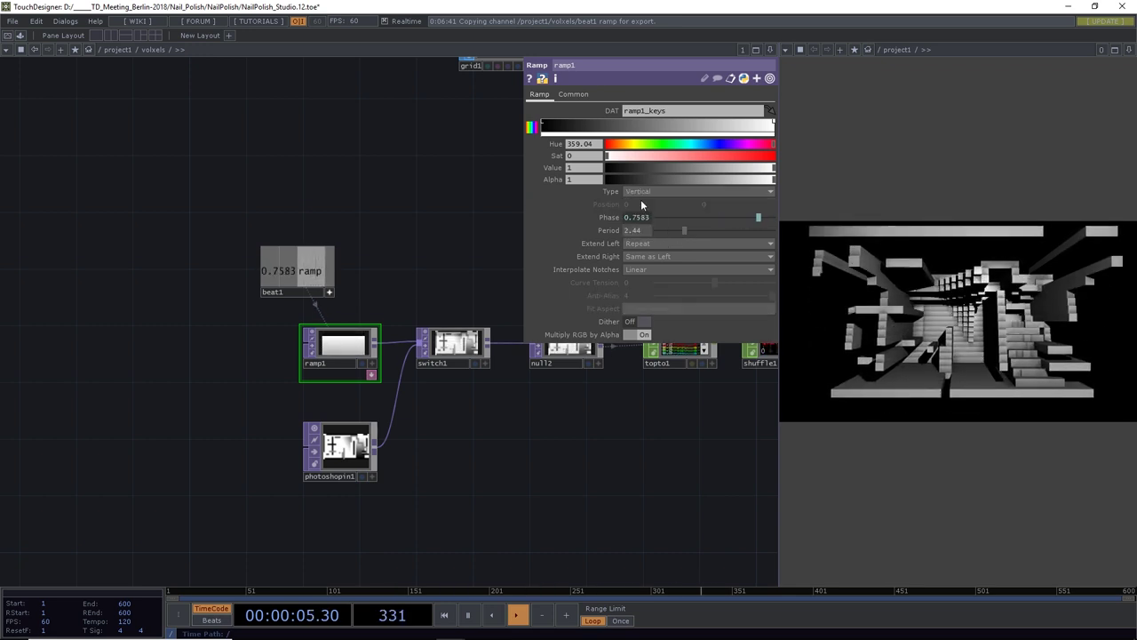
{"action": "left_click", "coordinate": [639, 192]}
{"action": "left_click", "coordinate": [641, 214]}
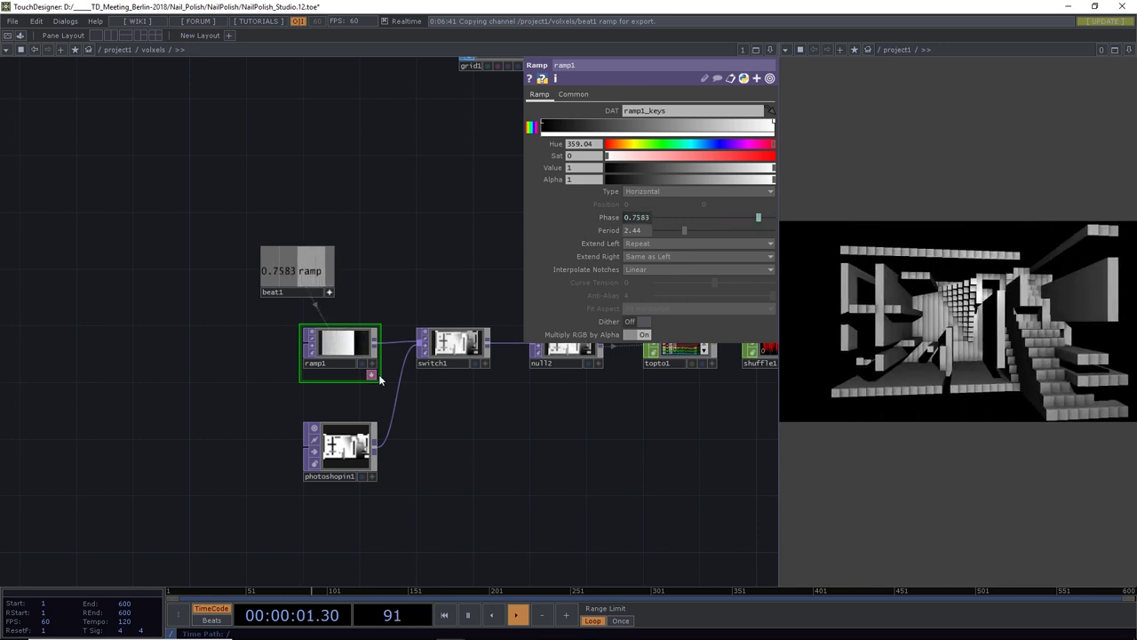
Turn off beat1's viewer and check ramp1's Phase expression op('beat1')['ramp']
{"action": "left_click", "coordinate": [329, 291]}
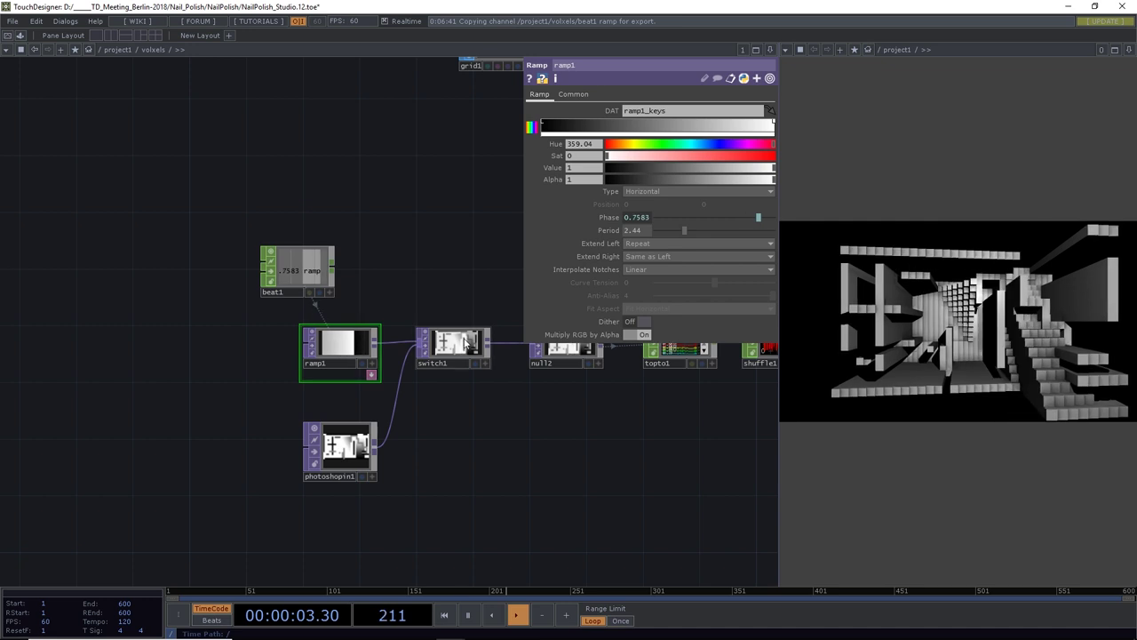
{"action": "left_click", "coordinate": [605, 217]}
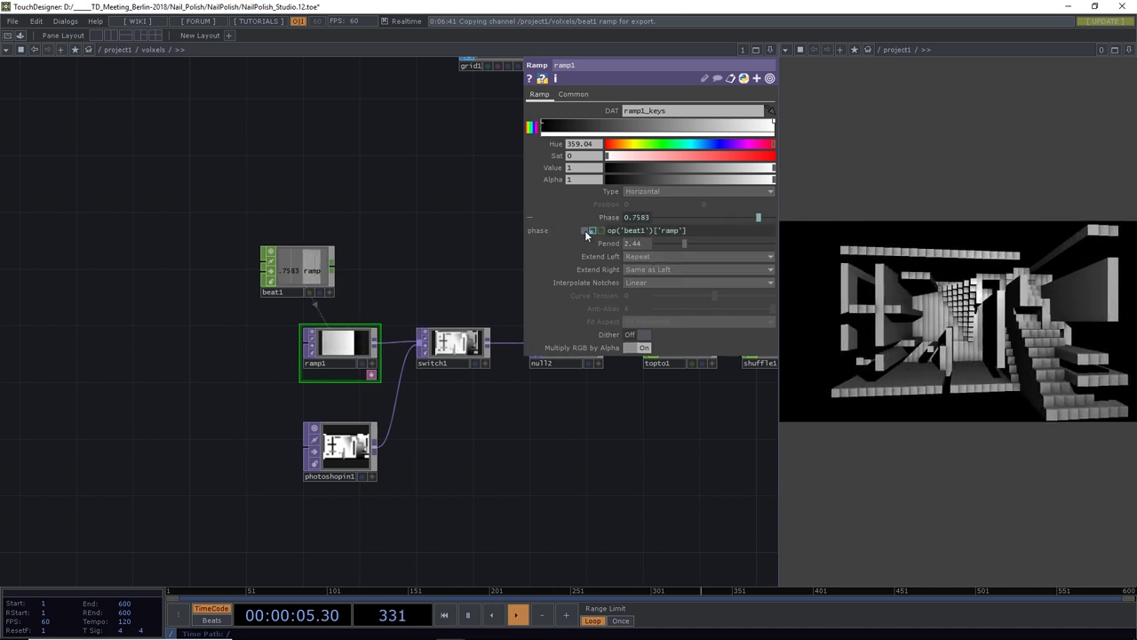
{"action": "left_click", "coordinate": [428, 352]}
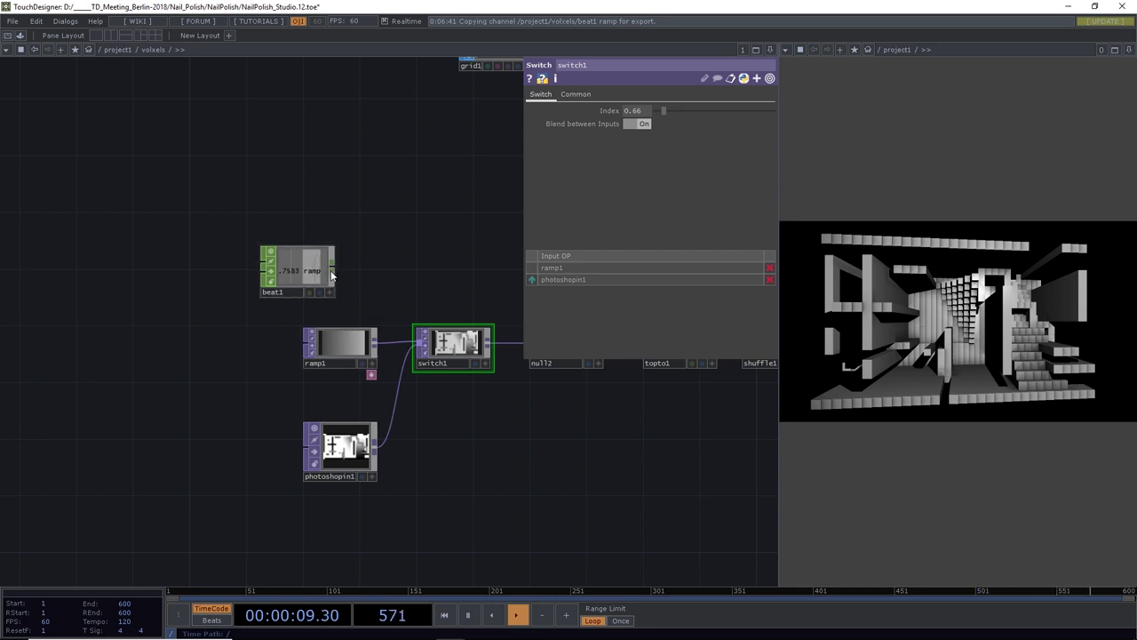
Undo ramp1's direction change and raise switch1's Index to 2.23
{"action": "left_click", "coordinate": [346, 348]}
{"action": "key", "text": "ctrl+z"}
{"action": "key", "text": "ctrl+z"}
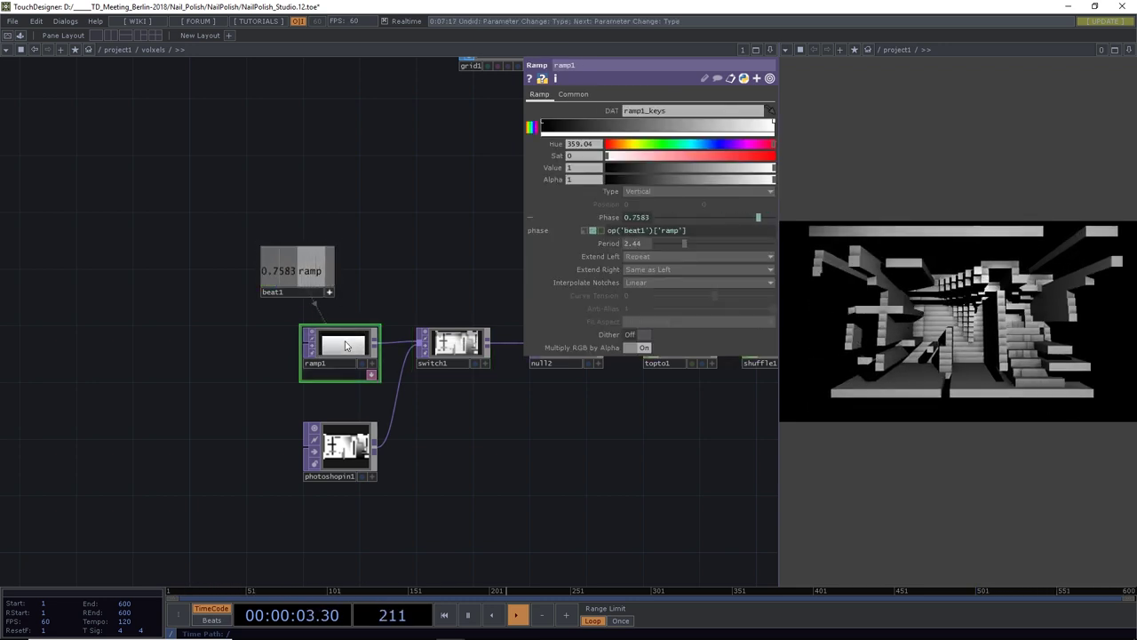
{"action": "left_click", "coordinate": [449, 347]}
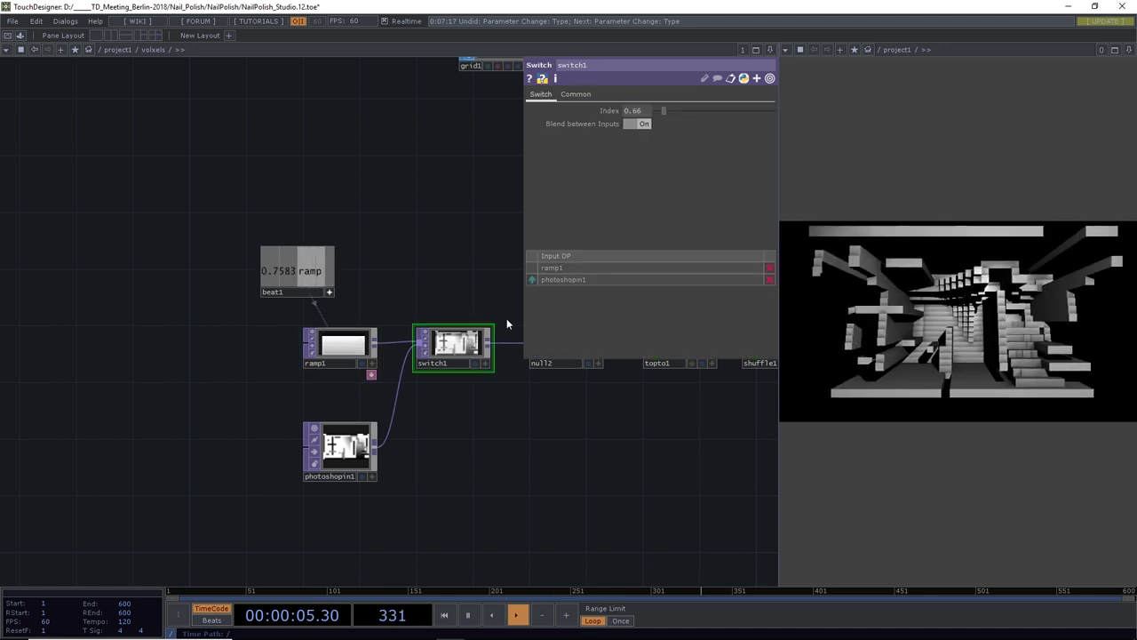
{"action": "left_click_drag", "start_coordinate": [662, 110], "coordinate": [681, 112]}
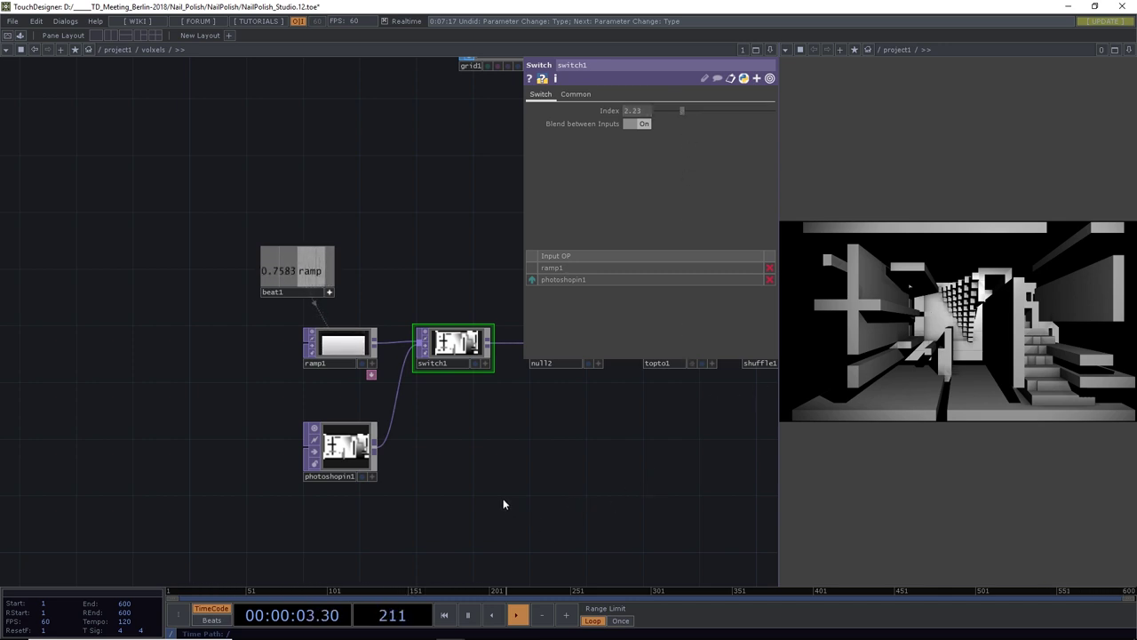
Save as NailPolish_Studio.13.toe and survey the node chains, selecting rename1
{"action": "key", "text": "ctrl+s"}
{"action": "left_click_drag", "start_coordinate": [506, 471], "coordinate": [310, 468]}
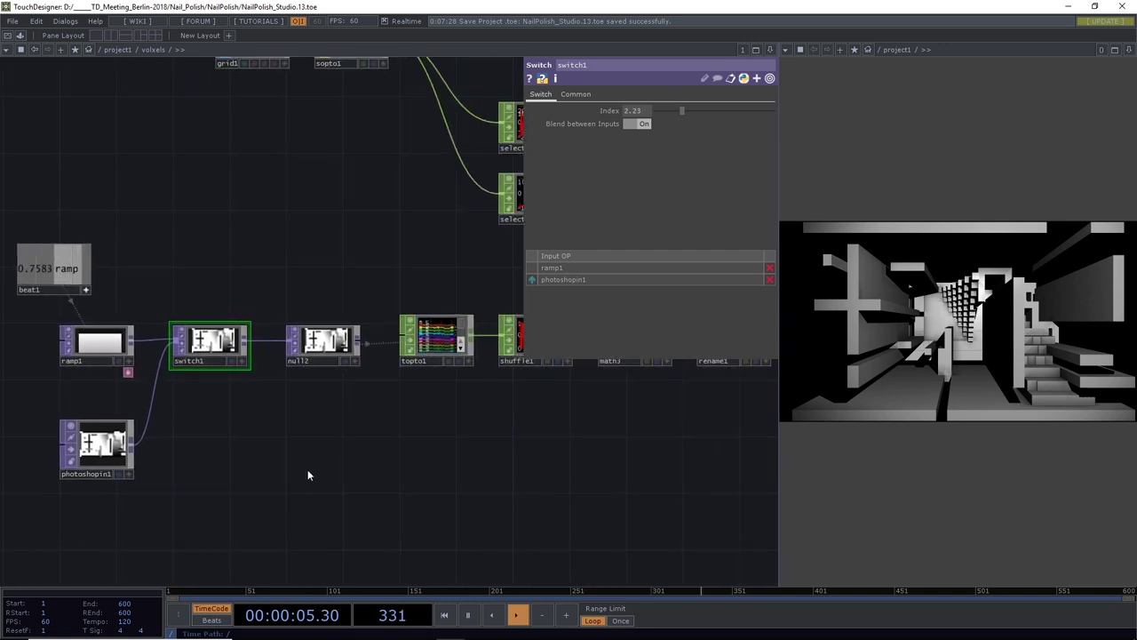
{"action": "scroll", "coordinate": [311, 475], "scroll_direction": "down", "scroll_amount": 5}
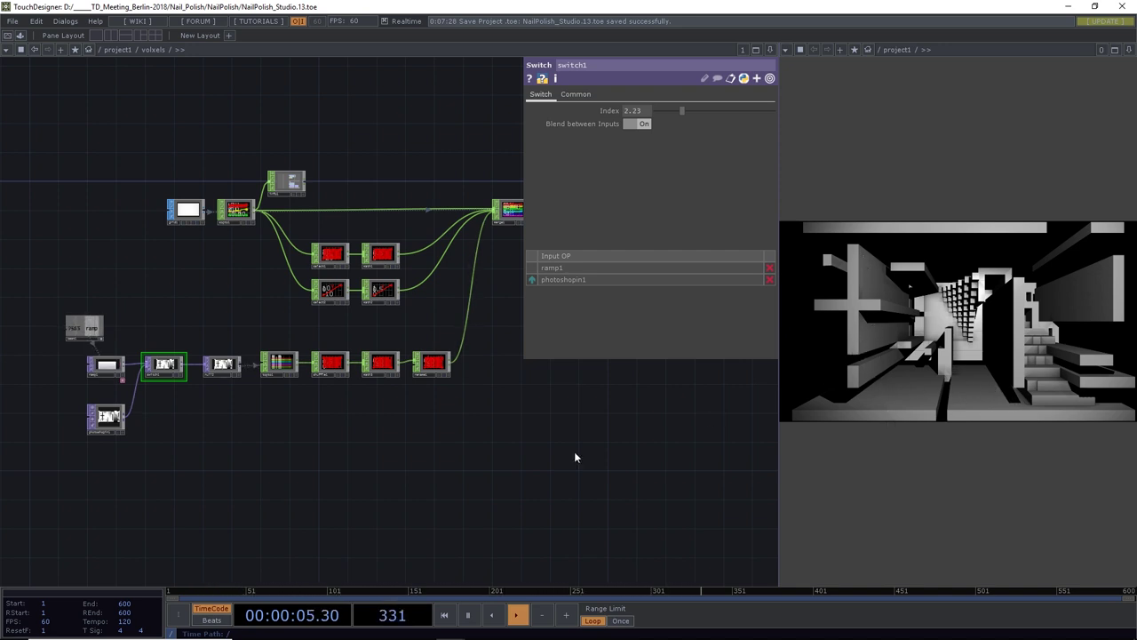
{"action": "left_click_drag", "start_coordinate": [279, 507], "coordinate": [314, 439]}
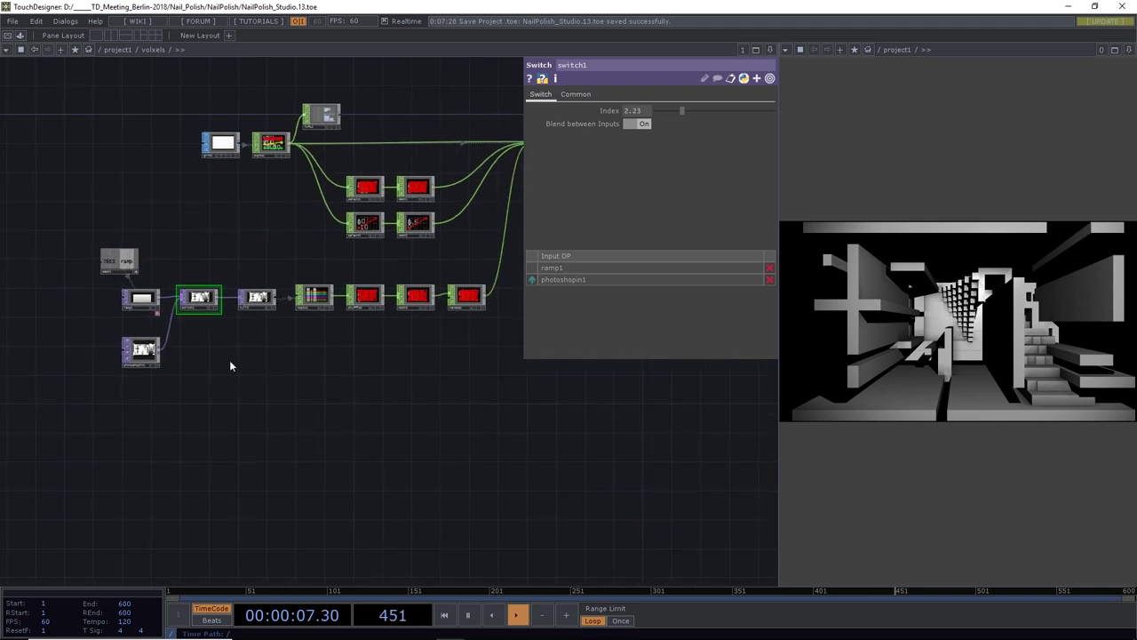
{"action": "scroll", "coordinate": [229, 364], "scroll_direction": "up", "scroll_amount": 3}
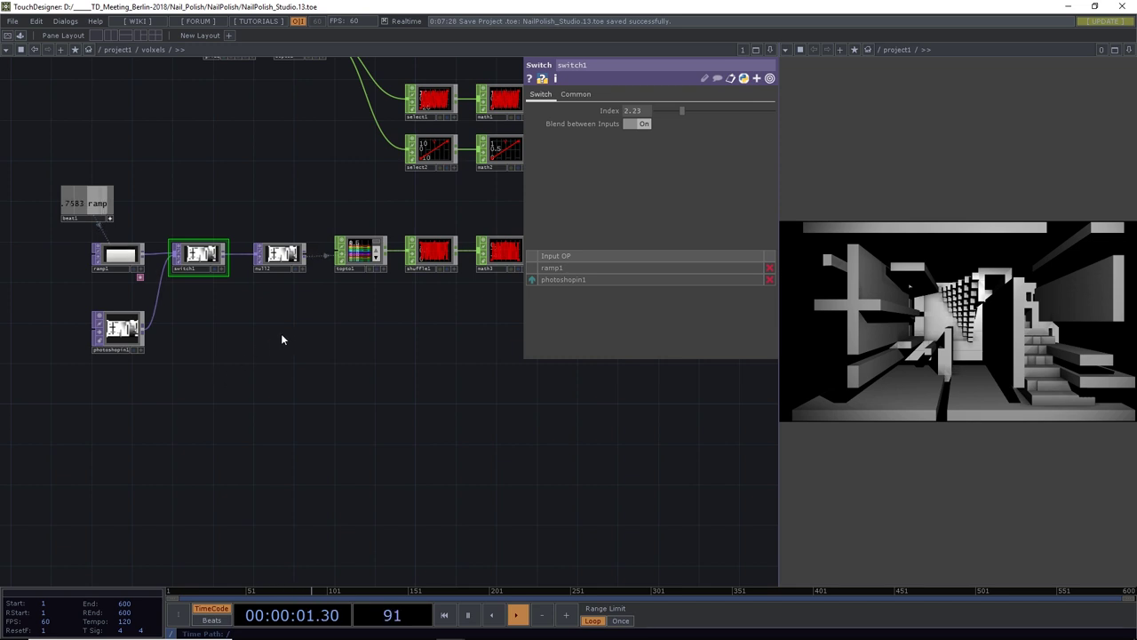
{"action": "scroll", "coordinate": [308, 391], "scroll_direction": "down", "scroll_amount": 2}
{"action": "left_click_drag", "start_coordinate": [343, 418], "coordinate": [271, 394]}
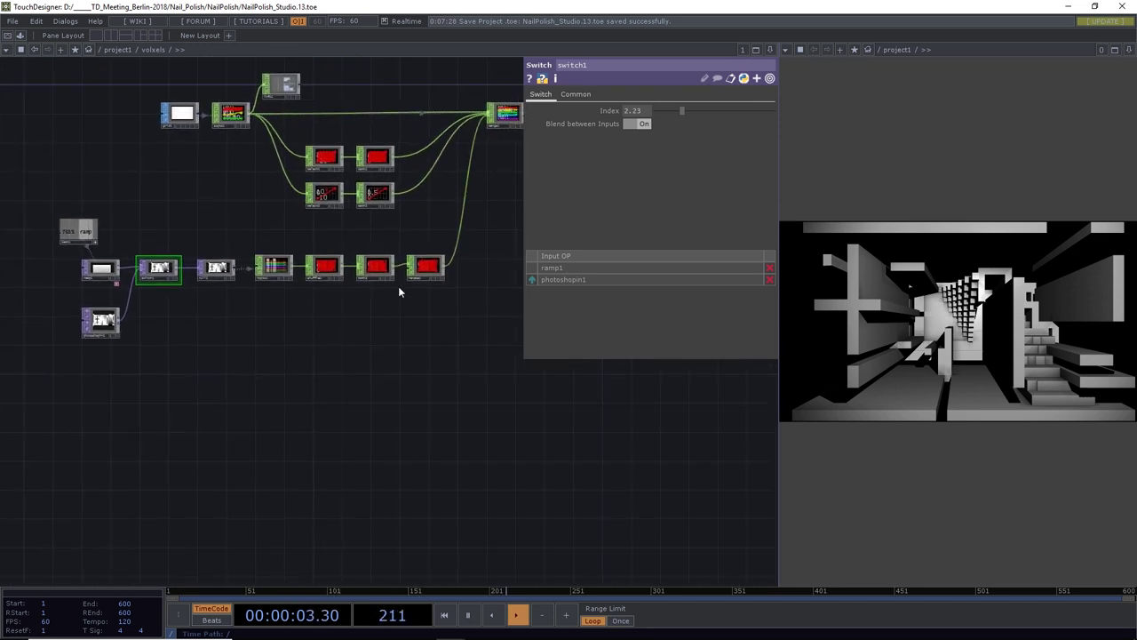
{"action": "left_click", "coordinate": [424, 272]}
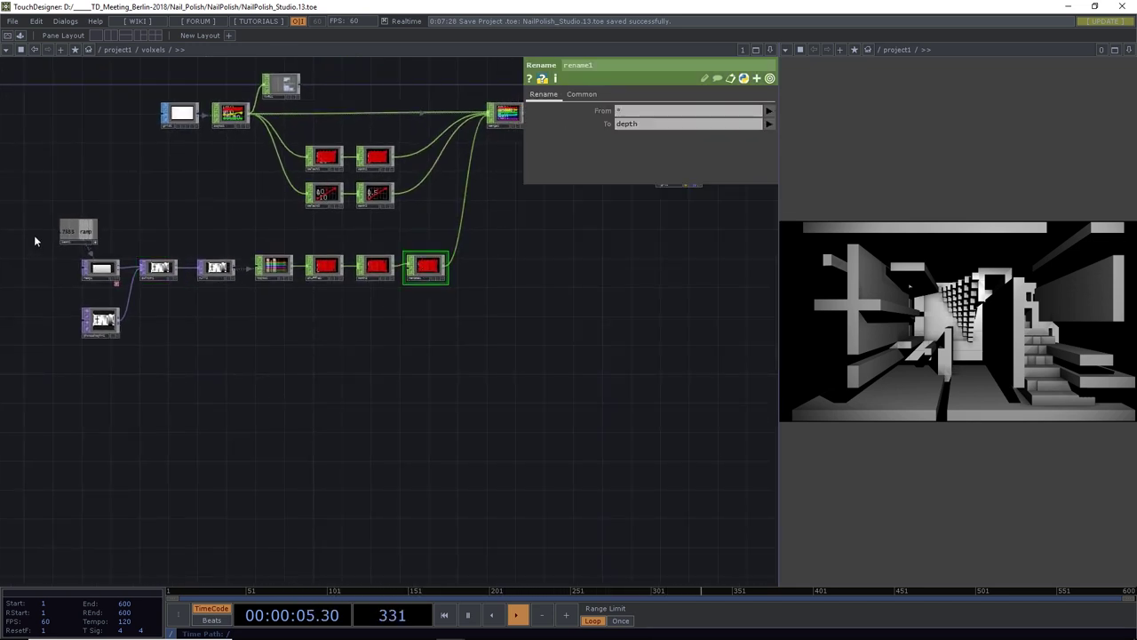
Copy and paste the lower depth chain to create a duplicate branch
{"action": "left_click_drag", "start_coordinate": [40, 260], "coordinate": [321, 357]}
{"action": "left_click_drag", "start_coordinate": [427, 357], "coordinate": [427, 356]}
{"action": "key", "text": "ctrl+c"}
{"action": "key", "text": "ctrl+v"}
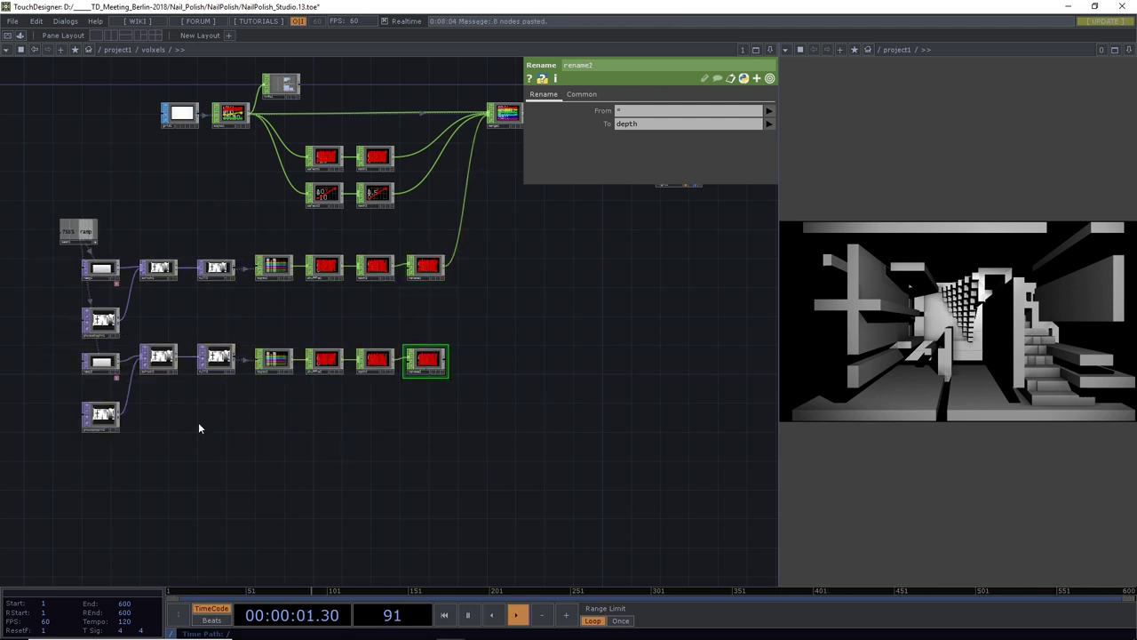
{"action": "scroll", "coordinate": [164, 448], "scroll_direction": "up", "scroll_amount": 4}
{"action": "middle_click_drag", "start_coordinate": [164, 448], "coordinate": [259, 444]}
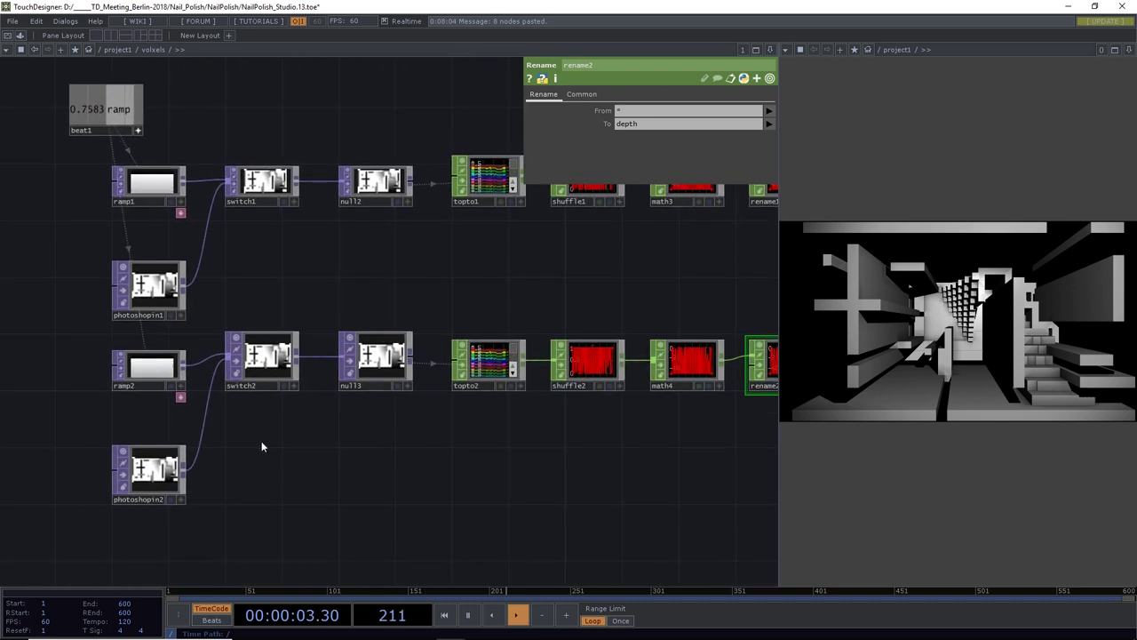
{"action": "middle_click_drag", "start_coordinate": [353, 451], "coordinate": [345, 450]}
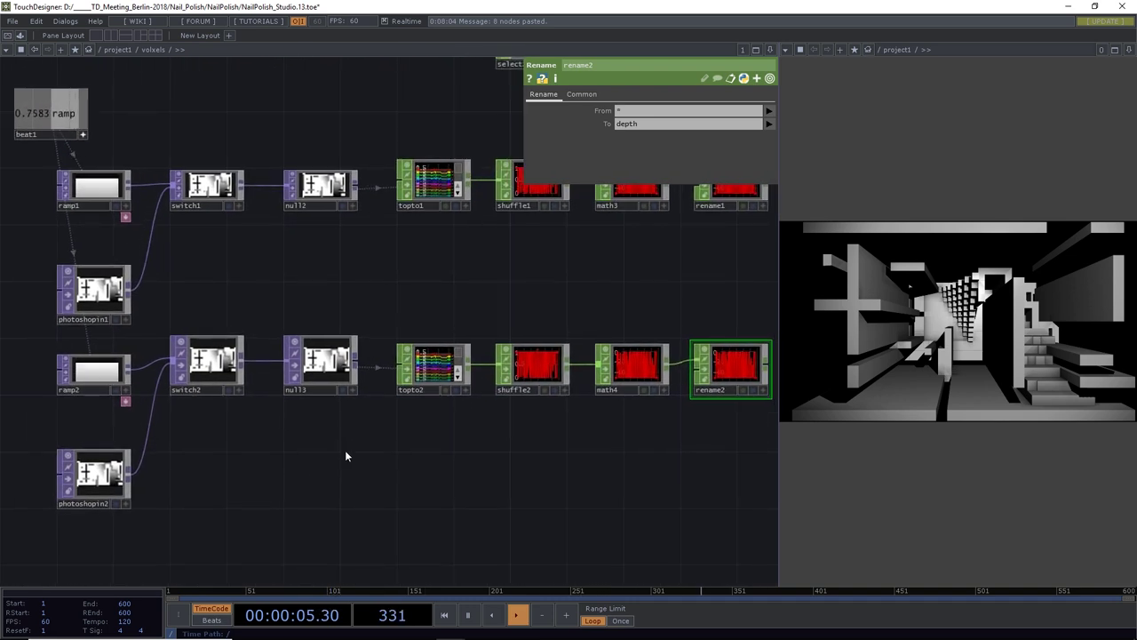
Set topto2's Green channel to g and Blue channel to b
{"action": "left_click", "coordinate": [433, 374]}
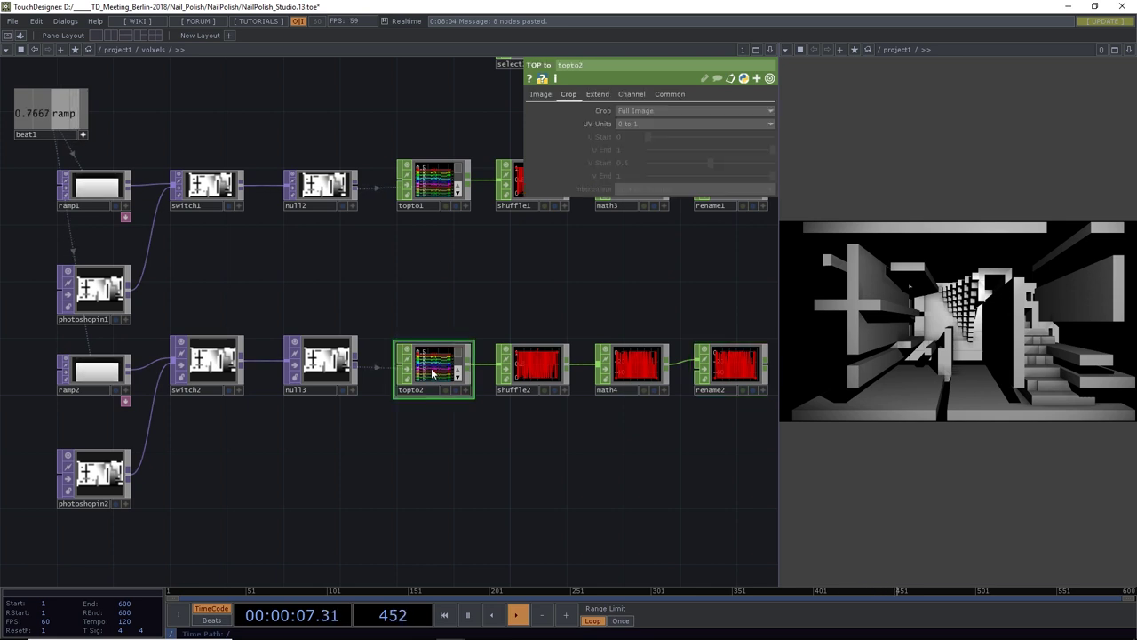
{"action": "left_click", "coordinate": [542, 95]}
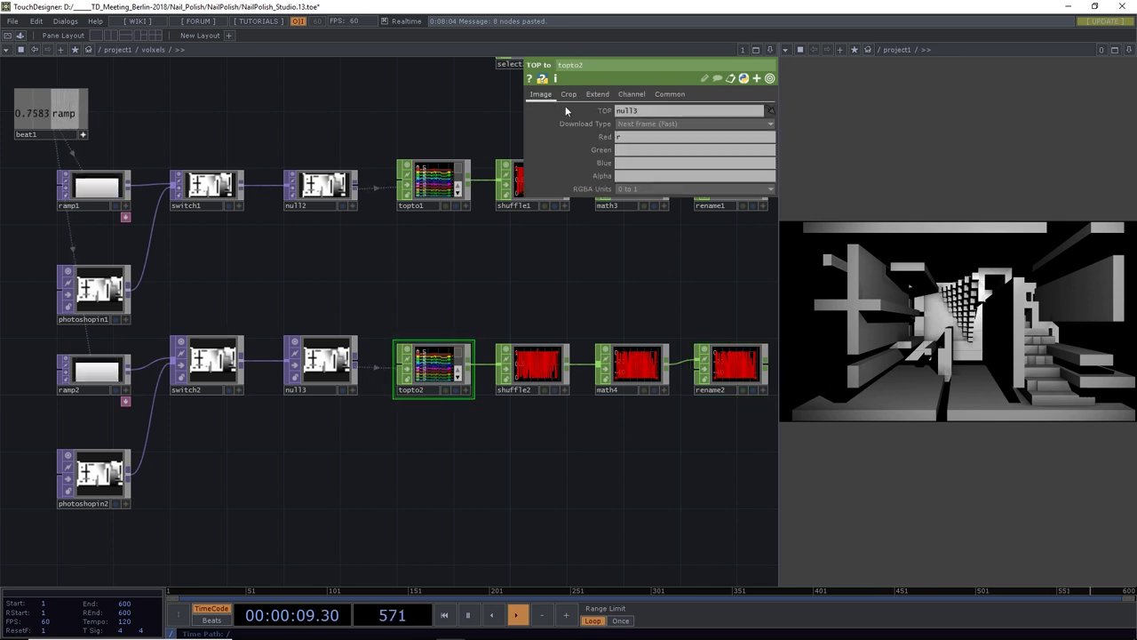
{"action": "type", "text": "g"}
{"action": "left_click", "coordinate": [628, 164]}
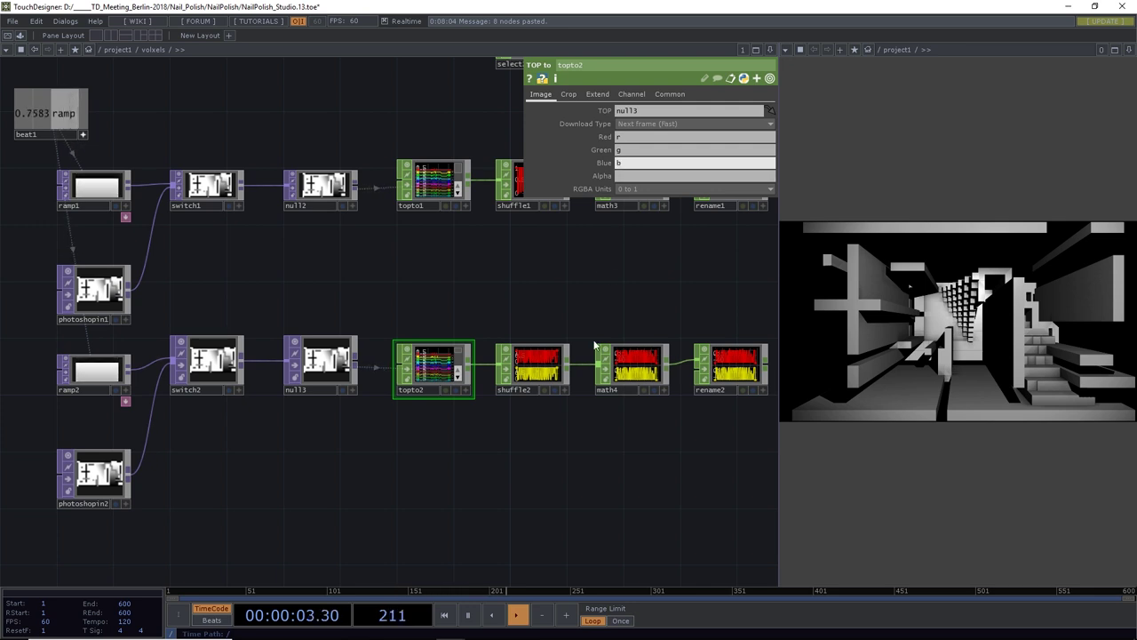
{"action": "type", "text": "b"}
{"action": "key", "text": "Return"}
Delete rename2 from the duplicated chain
{"action": "left_click_drag", "start_coordinate": [629, 488], "coordinate": [492, 509]}
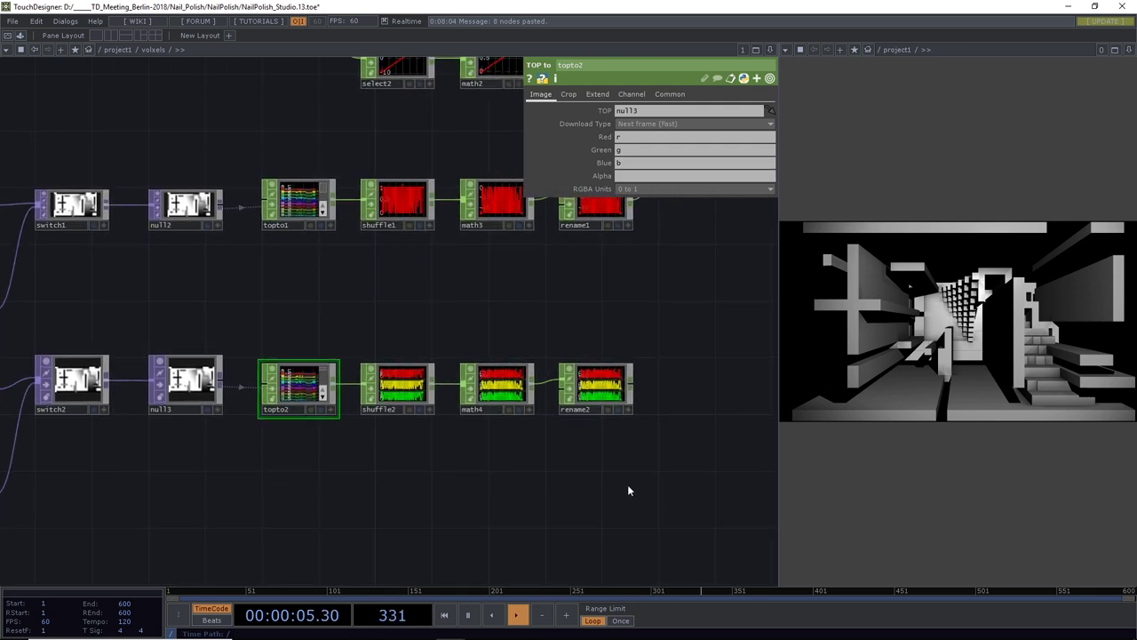
{"action": "left_click_drag", "start_coordinate": [628, 486], "coordinate": [482, 506]}
{"action": "left_click", "coordinate": [462, 407]}
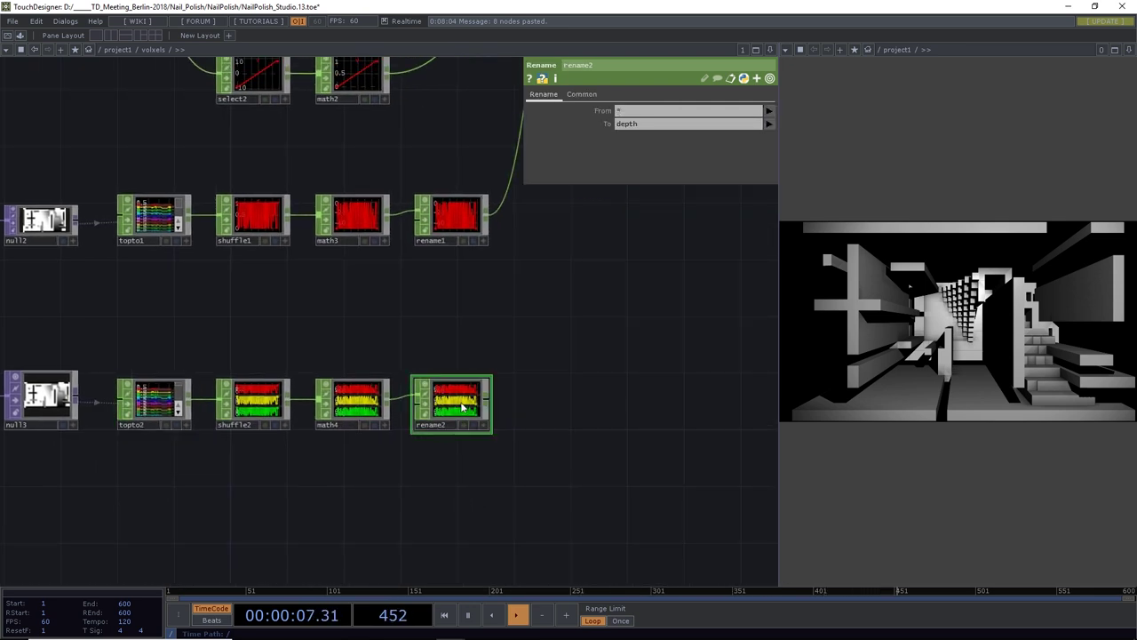
{"action": "key", "text": "Delete"}
{"action": "scroll", "coordinate": [378, 404], "scroll_direction": "up", "scroll_amount": 5}
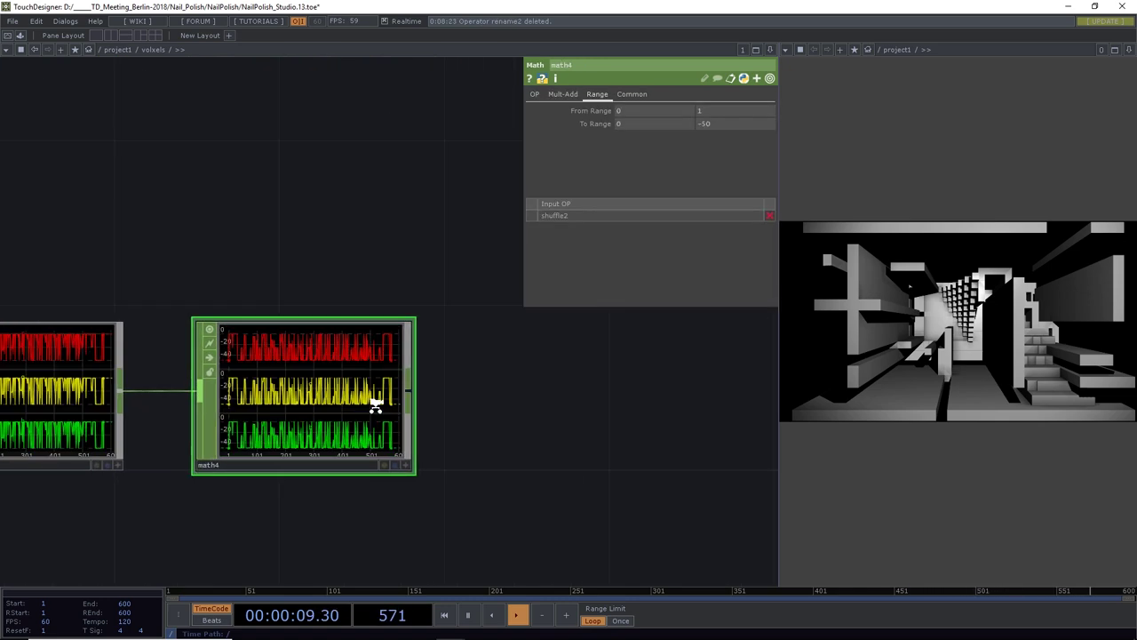
{"action": "scroll", "coordinate": [300, 462], "scroll_direction": "down", "scroll_amount": 8}
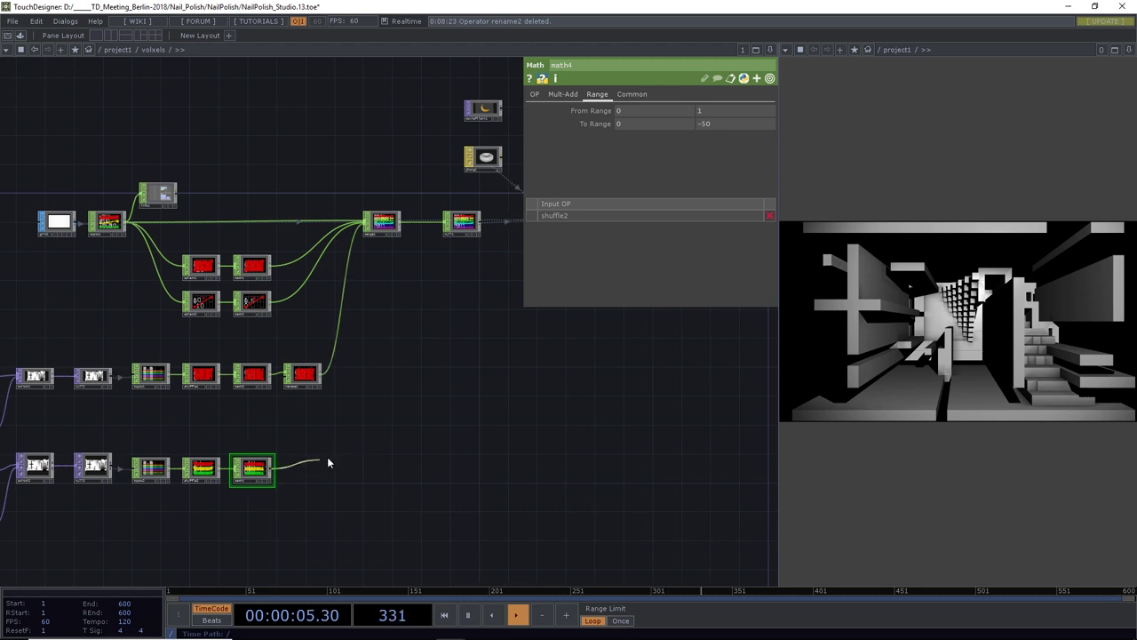
Wire math4 into the merge and save as NailPolish_Studio.14.toe
{"action": "left_click", "coordinate": [362, 231]}
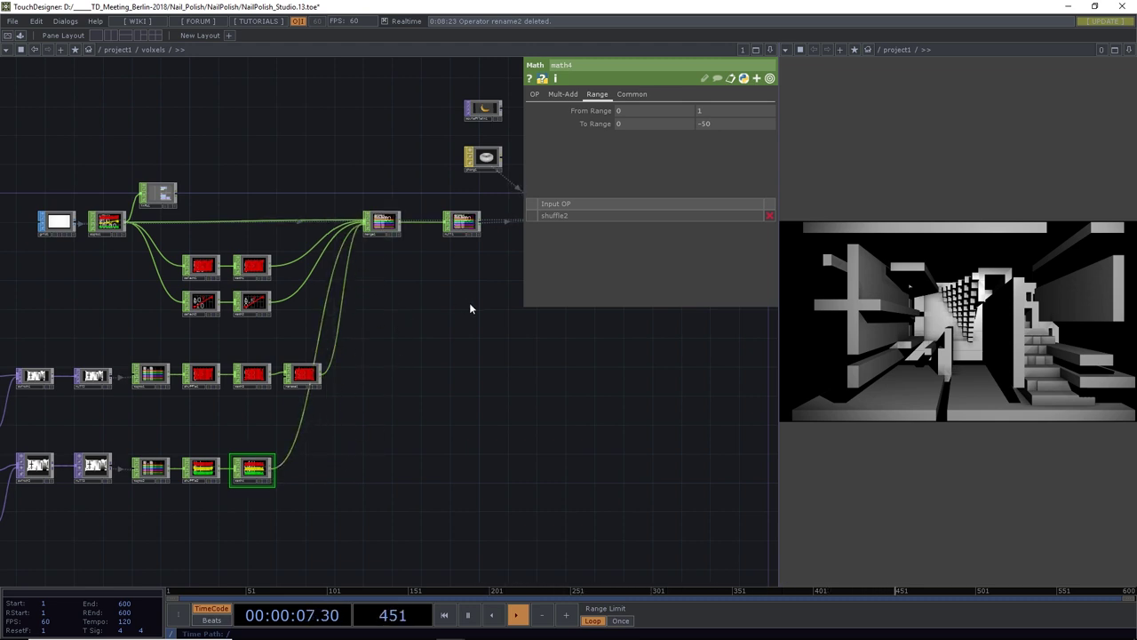
{"action": "left_click_drag", "start_coordinate": [470, 309], "coordinate": [330, 406]}
{"action": "key", "text": "ctrl+s"}
{"action": "scroll", "coordinate": [423, 325], "scroll_direction": "up", "scroll_amount": 5}
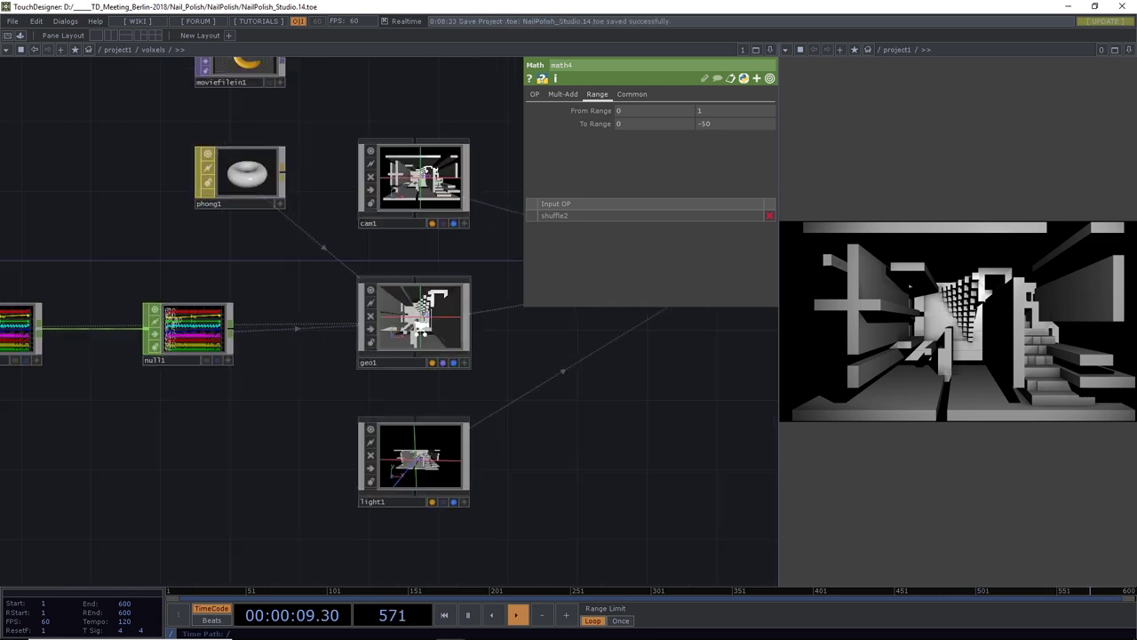
On geo1's Instance 2 page, map instance colour R, G, B to channels r, g, b
{"action": "scroll", "coordinate": [427, 328], "scroll_direction": "up", "scroll_amount": 3}
{"action": "left_click", "coordinate": [427, 328]}
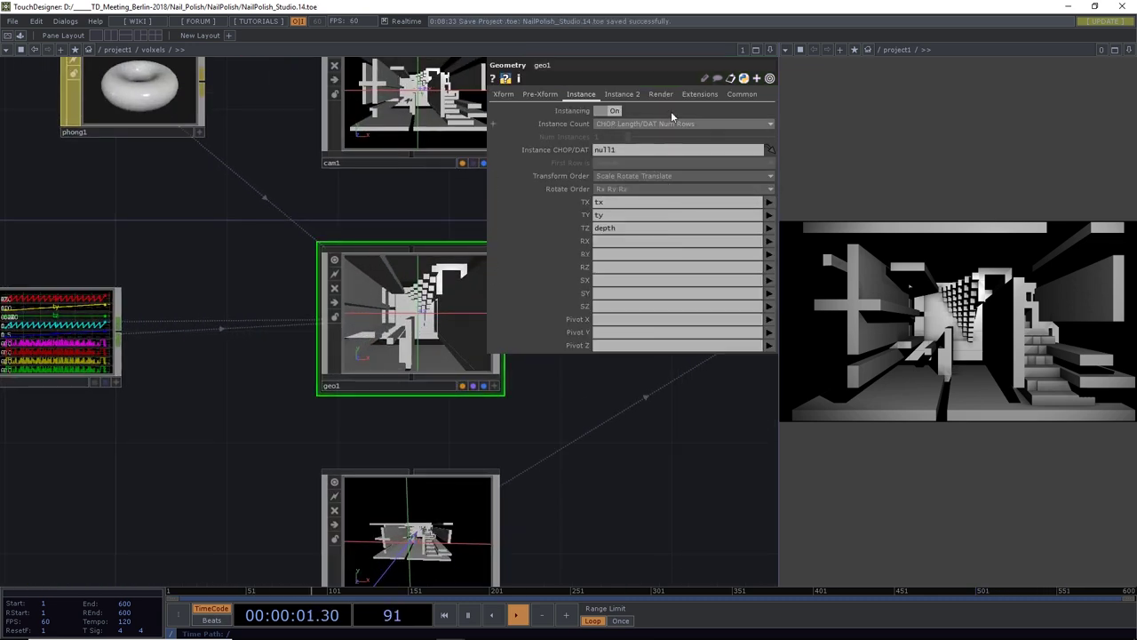
{"action": "left_click", "coordinate": [627, 95]}
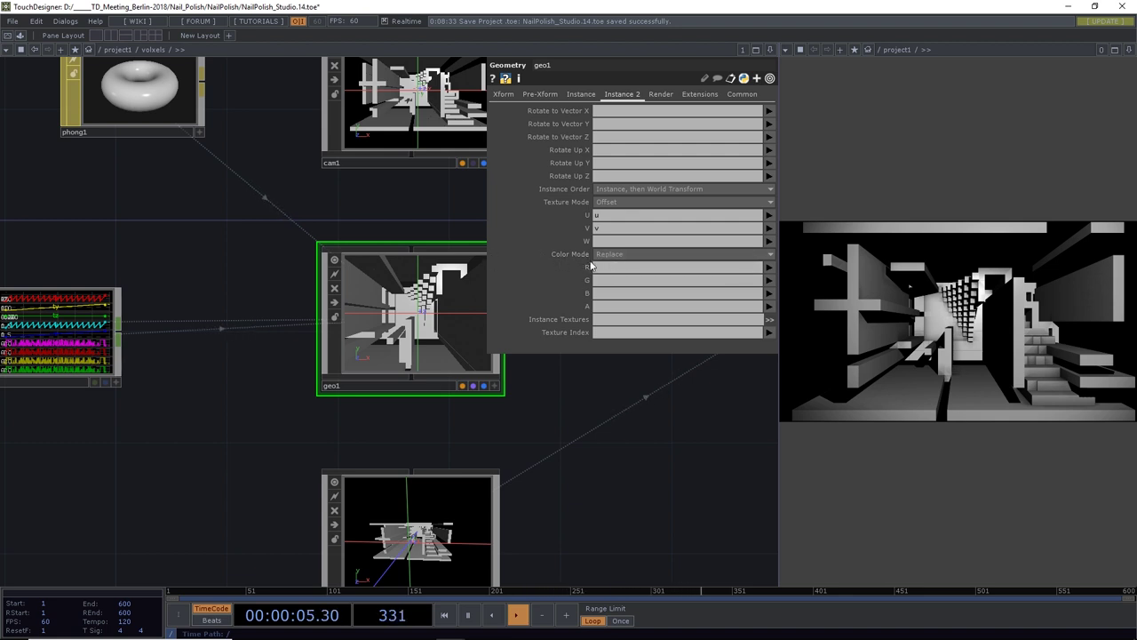
{"action": "left_click", "coordinate": [770, 268]}
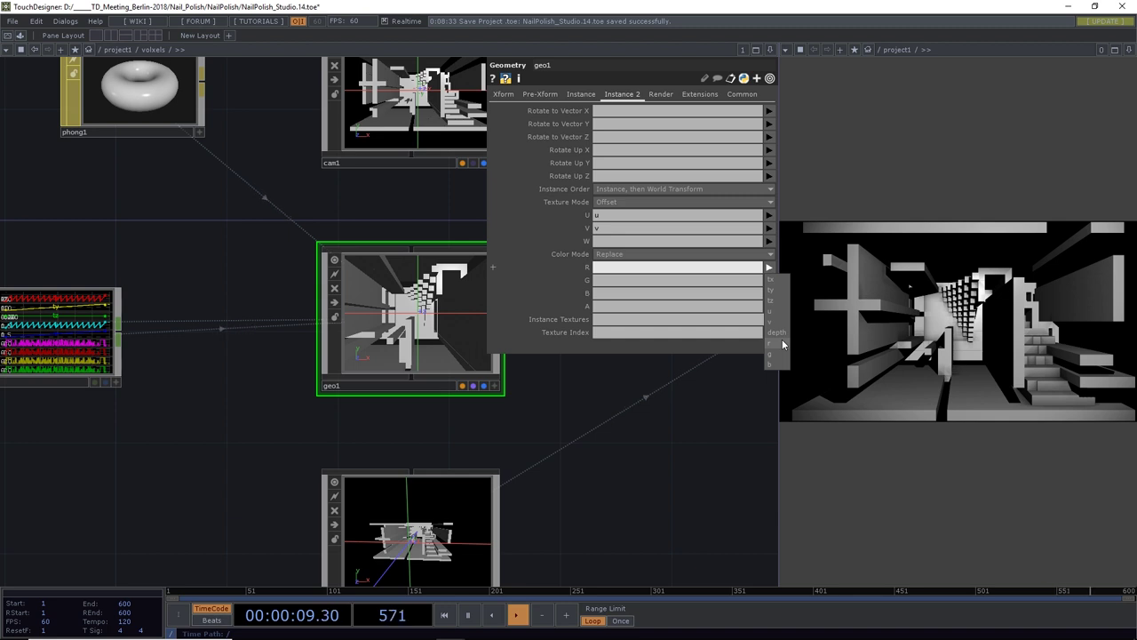
{"action": "left_click", "coordinate": [782, 343]}
{"action": "left_click", "coordinate": [769, 281]}
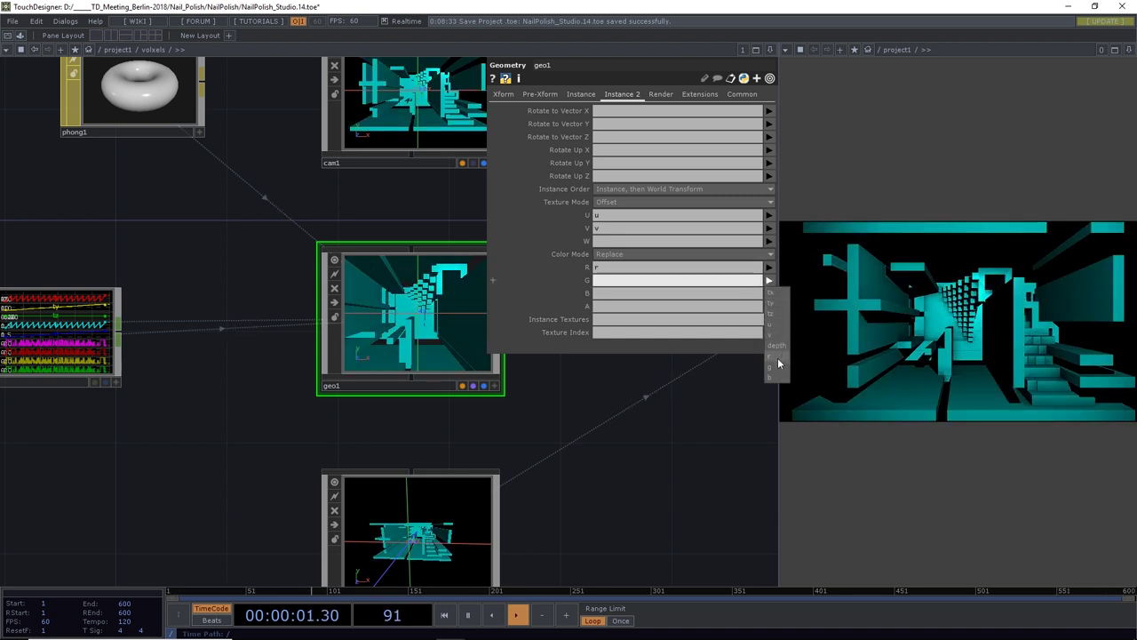
{"action": "left_click", "coordinate": [778, 365]}
{"action": "left_click", "coordinate": [770, 294]}
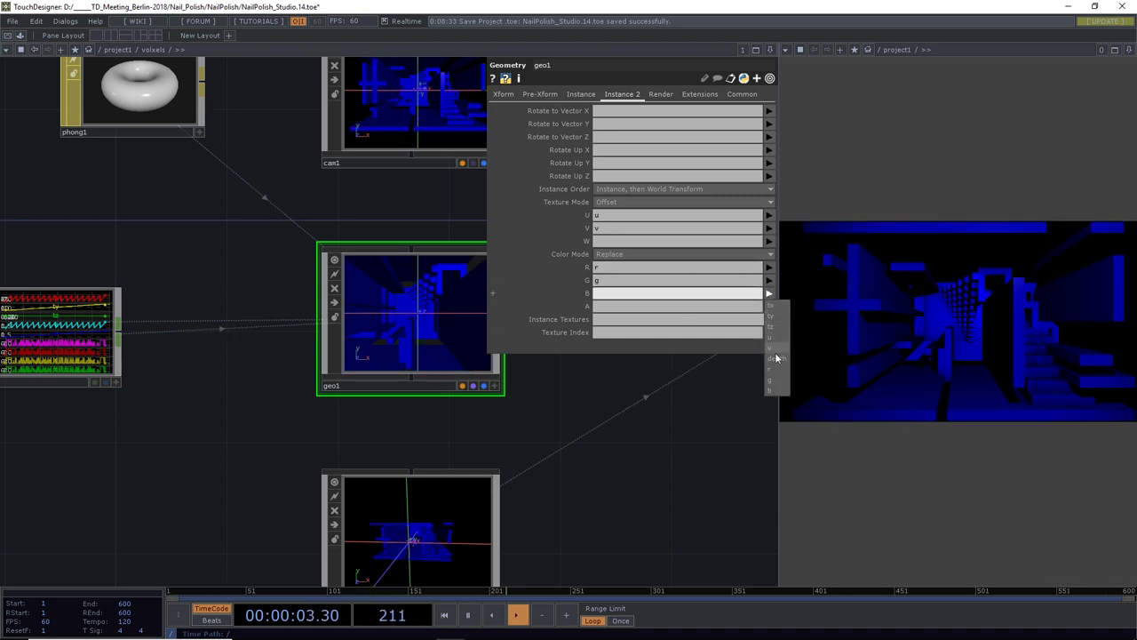
{"action": "left_click", "coordinate": [776, 385]}
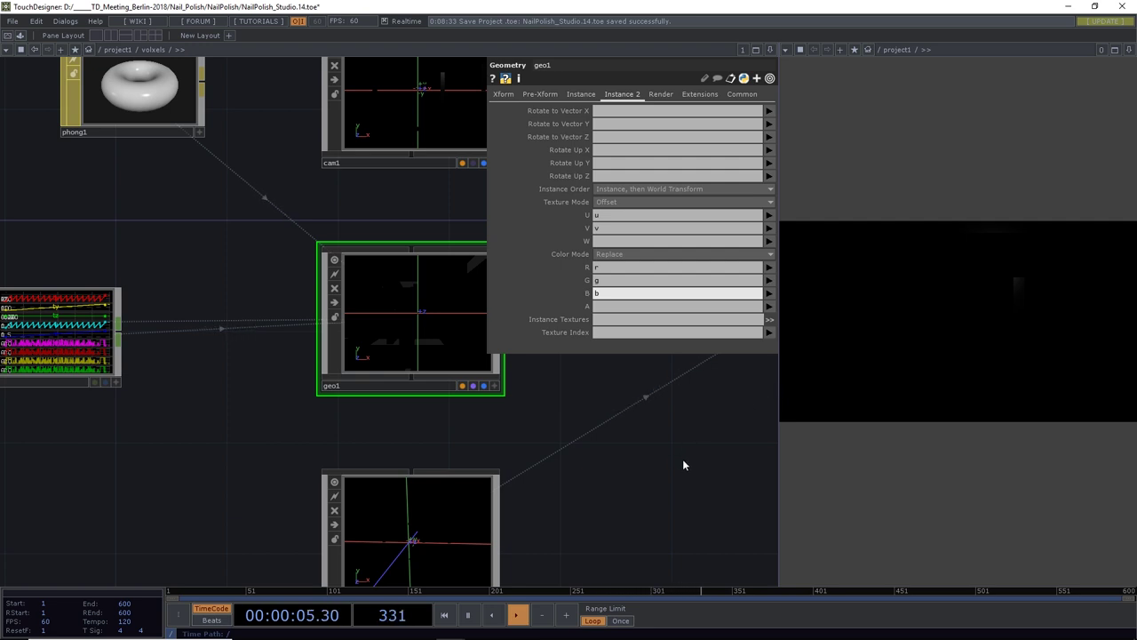
Try the instance Color Mode as Add and Multiply, then set it back to Replace
{"action": "left_click_drag", "start_coordinate": [646, 470], "coordinate": [548, 468]}
{"action": "scroll", "coordinate": [586, 491], "scroll_direction": "down", "scroll_amount": 5}
{"action": "left_click", "coordinate": [604, 255]}
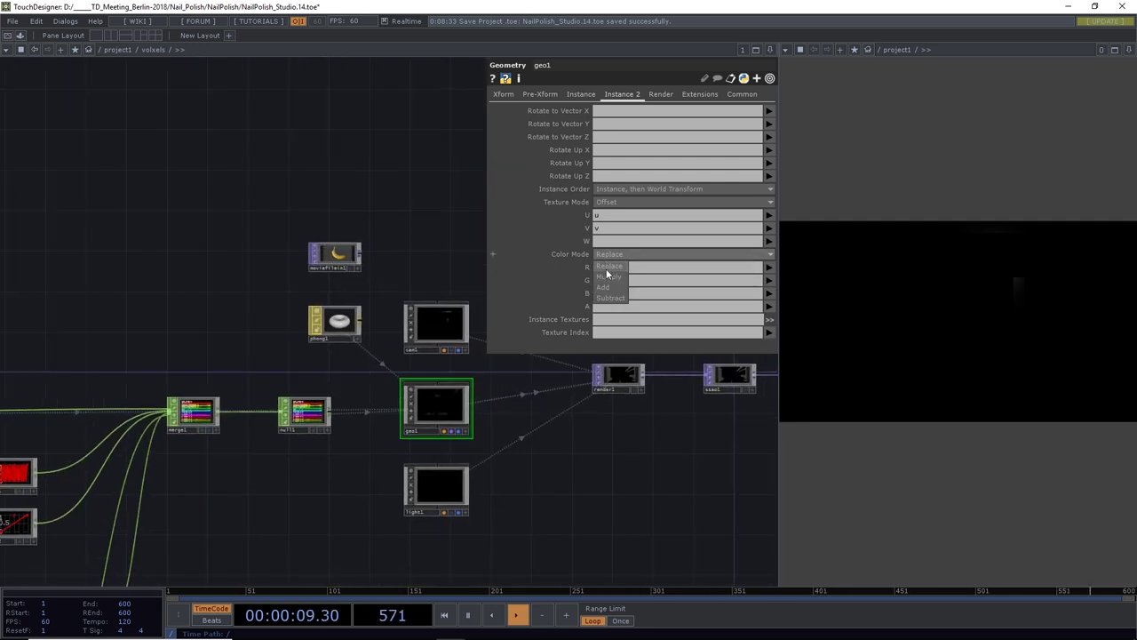
{"action": "left_click", "coordinate": [610, 289]}
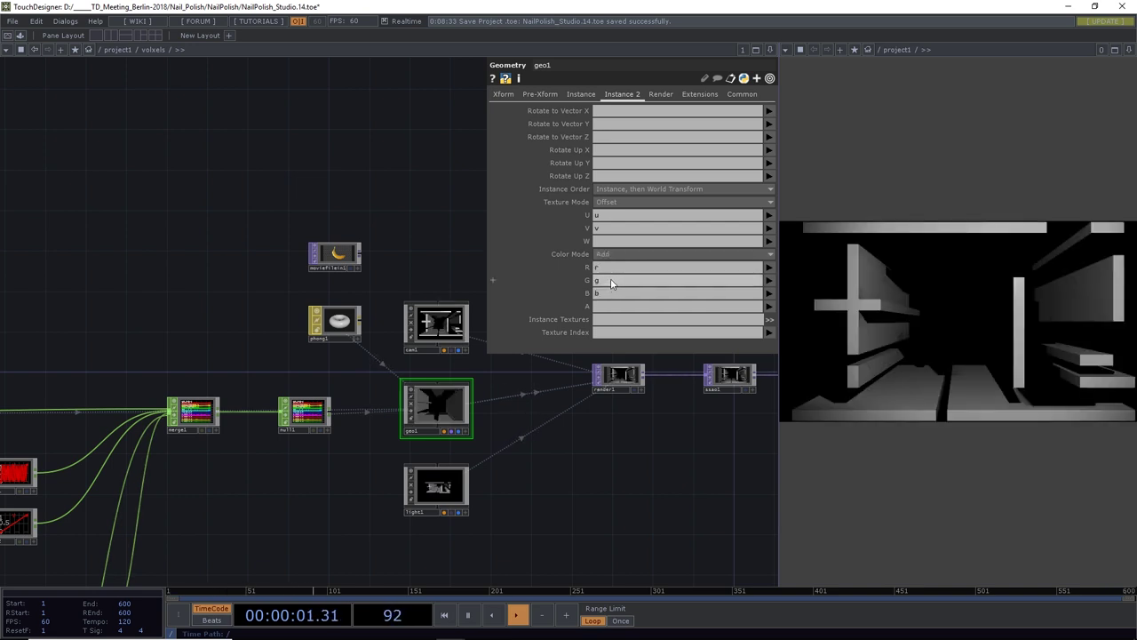
{"action": "left_click", "coordinate": [604, 255]}
{"action": "left_click", "coordinate": [613, 300]}
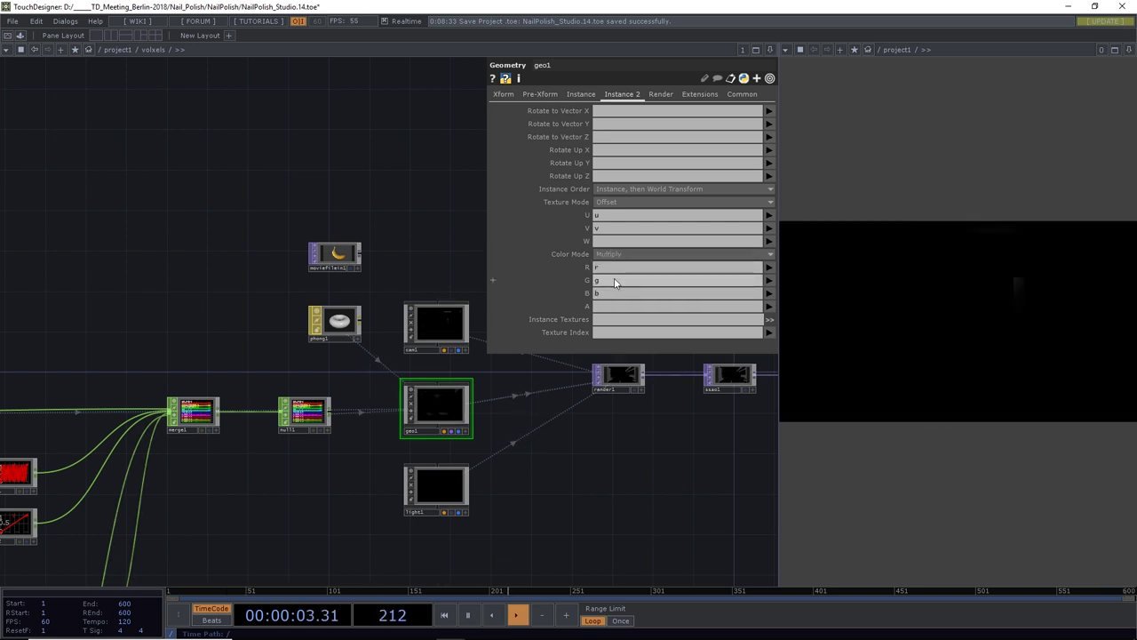
{"action": "left_click", "coordinate": [616, 255]}
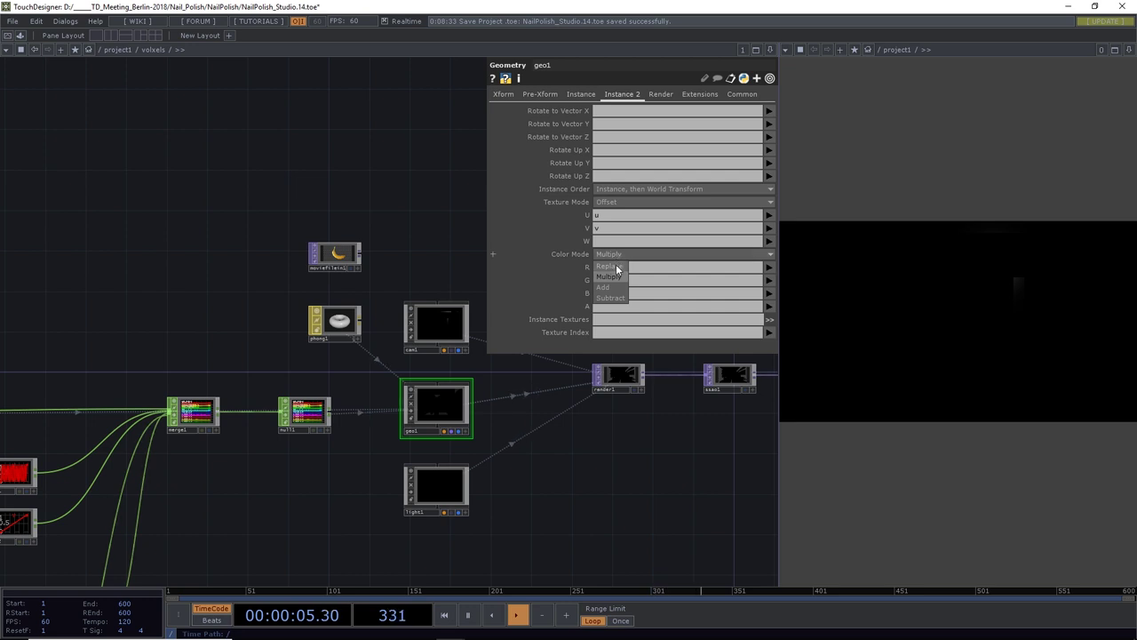
{"action": "left_click", "coordinate": [610, 267]}
{"action": "left_click_drag", "start_coordinate": [584, 460], "coordinate": [520, 471]}
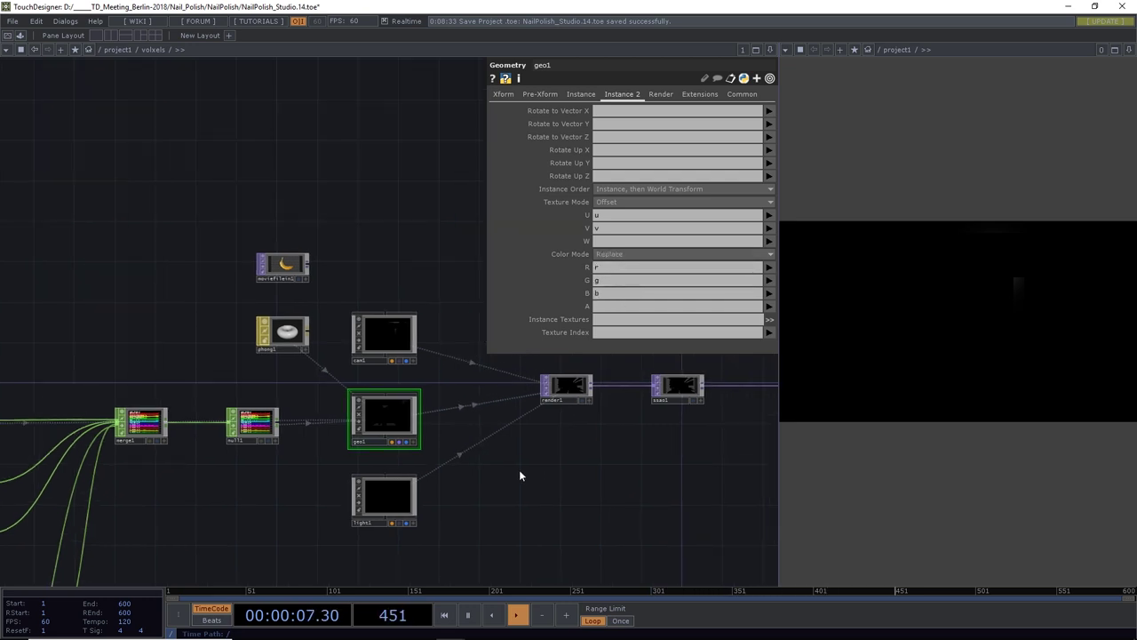
{"action": "scroll", "coordinate": [178, 457], "scroll_direction": "down", "scroll_amount": 3}
{"action": "scroll", "coordinate": [190, 426], "scroll_direction": "up", "scroll_amount": 10}
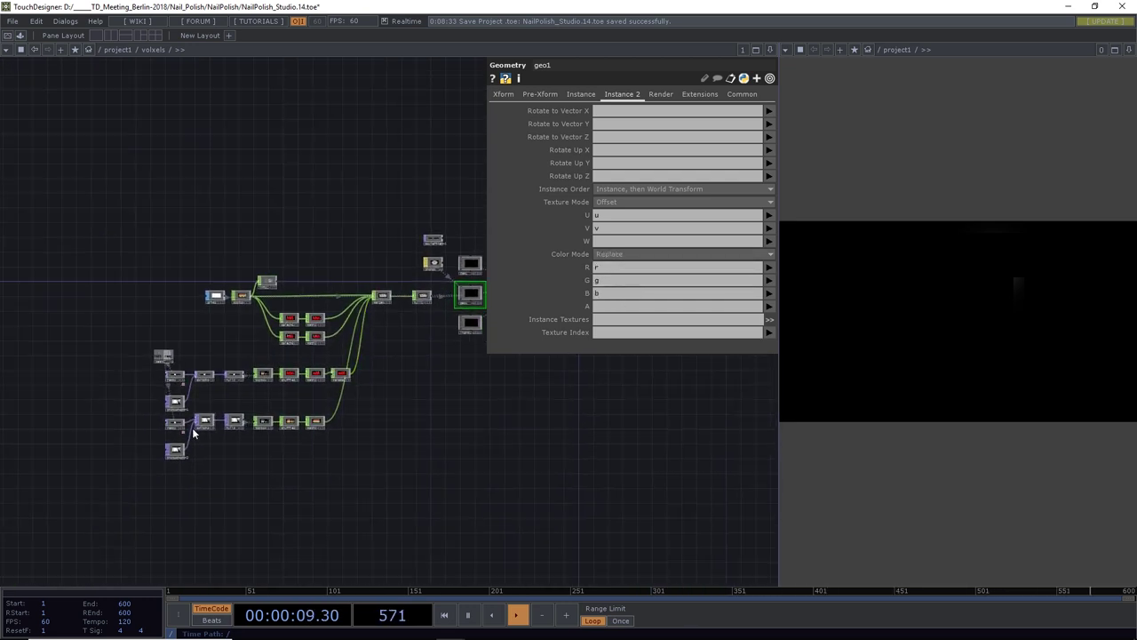
Drag switch2's Index to 0 so it outputs ramp2 instead of the photo
{"action": "left_click_drag", "start_coordinate": [253, 452], "coordinate": [271, 402]}
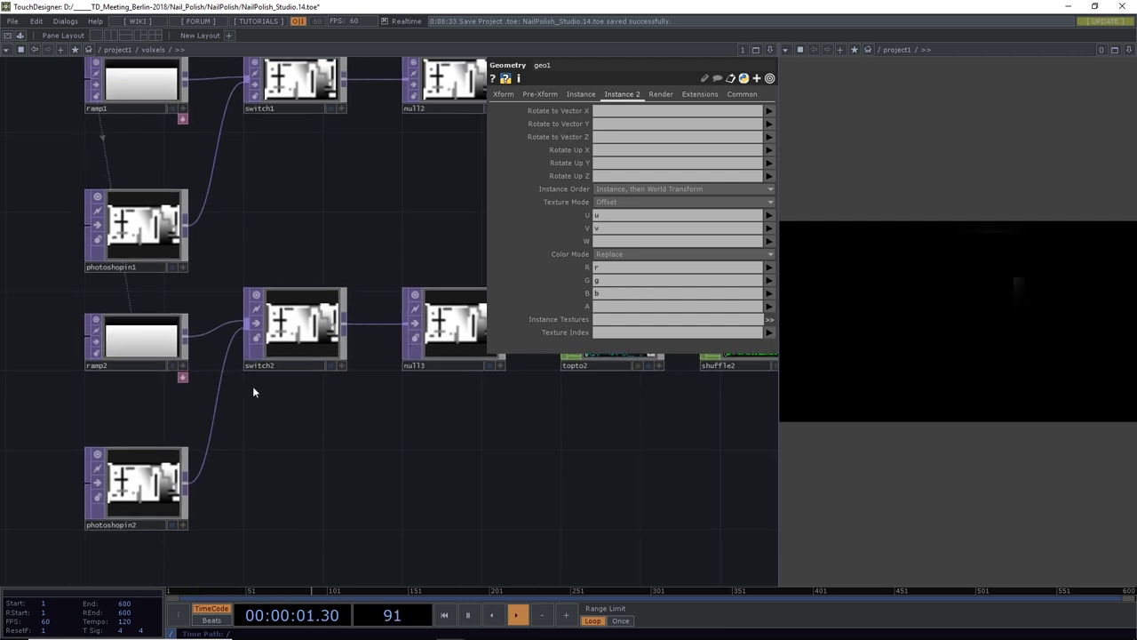
{"action": "left_click", "coordinate": [129, 336]}
{"action": "left_click", "coordinate": [293, 325]}
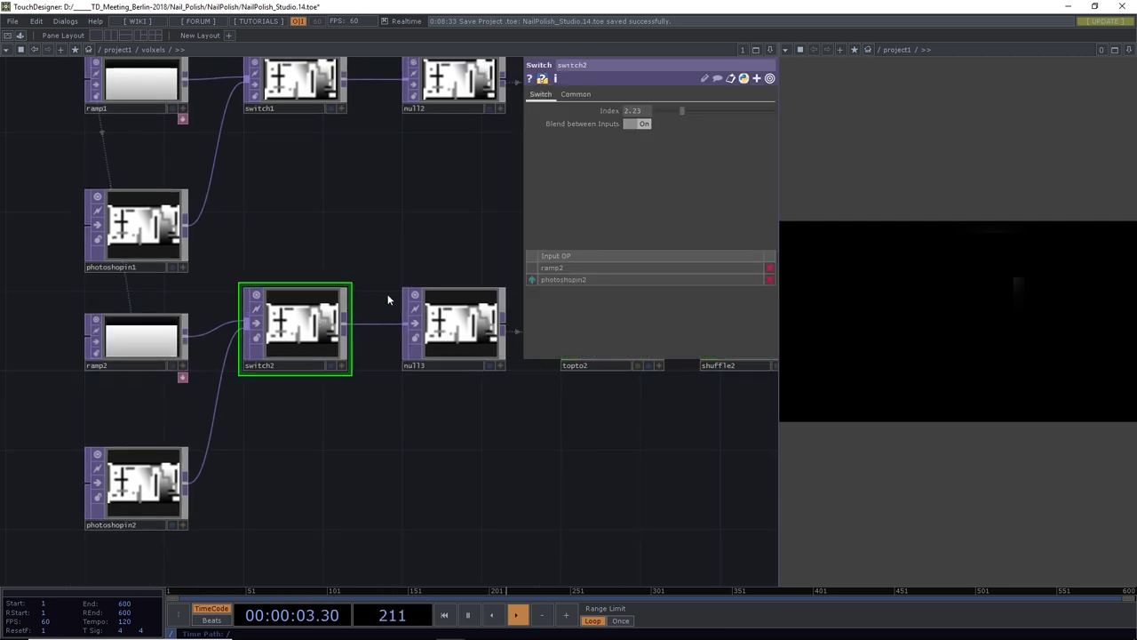
{"action": "left_click_drag", "start_coordinate": [682, 111], "coordinate": [651, 110]}
Make ramp2's first colour key fully saturated and bright, settling its hue on red
{"action": "left_click", "coordinate": [143, 335]}
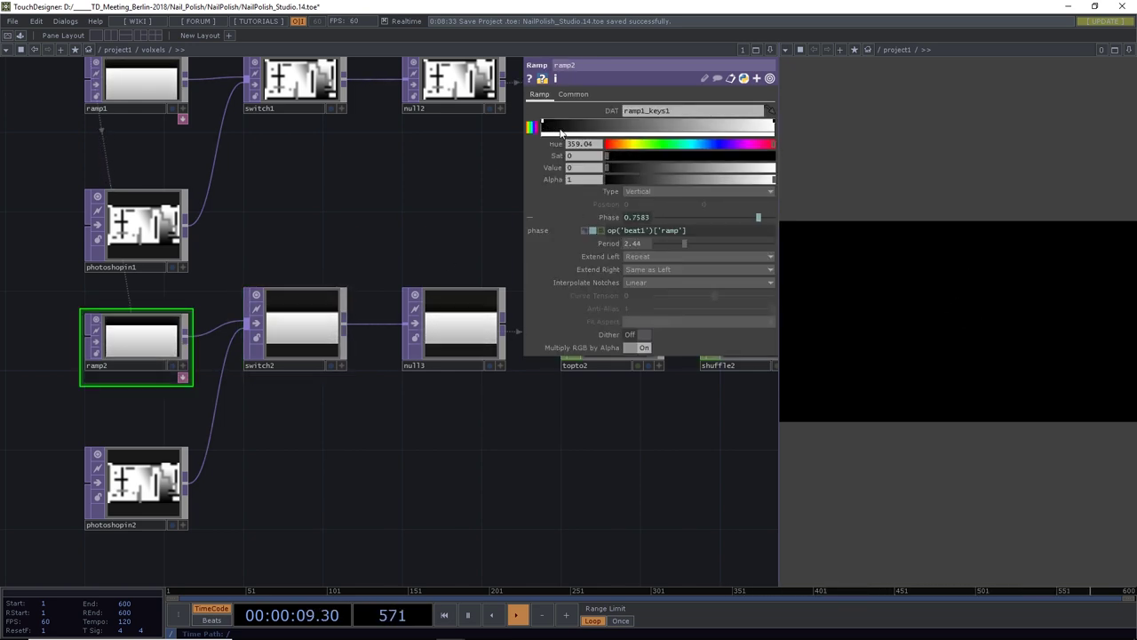
{"action": "left_click", "coordinate": [610, 148]}
{"action": "left_click_drag", "start_coordinate": [611, 155], "coordinate": [796, 167]}
{"action": "left_click_drag", "start_coordinate": [623, 168], "coordinate": [795, 165]}
{"action": "left_click", "coordinate": [632, 144]}
{"action": "left_click", "coordinate": [721, 156]}
{"action": "left_click", "coordinate": [656, 144]}
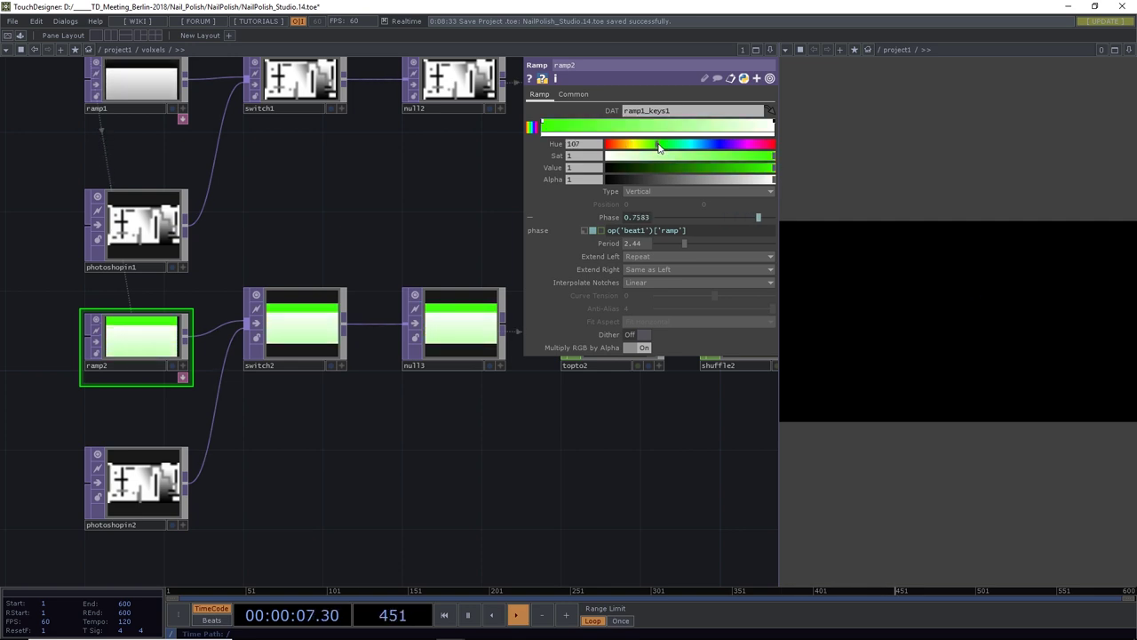
{"action": "left_click_drag", "start_coordinate": [688, 147], "coordinate": [702, 149]}
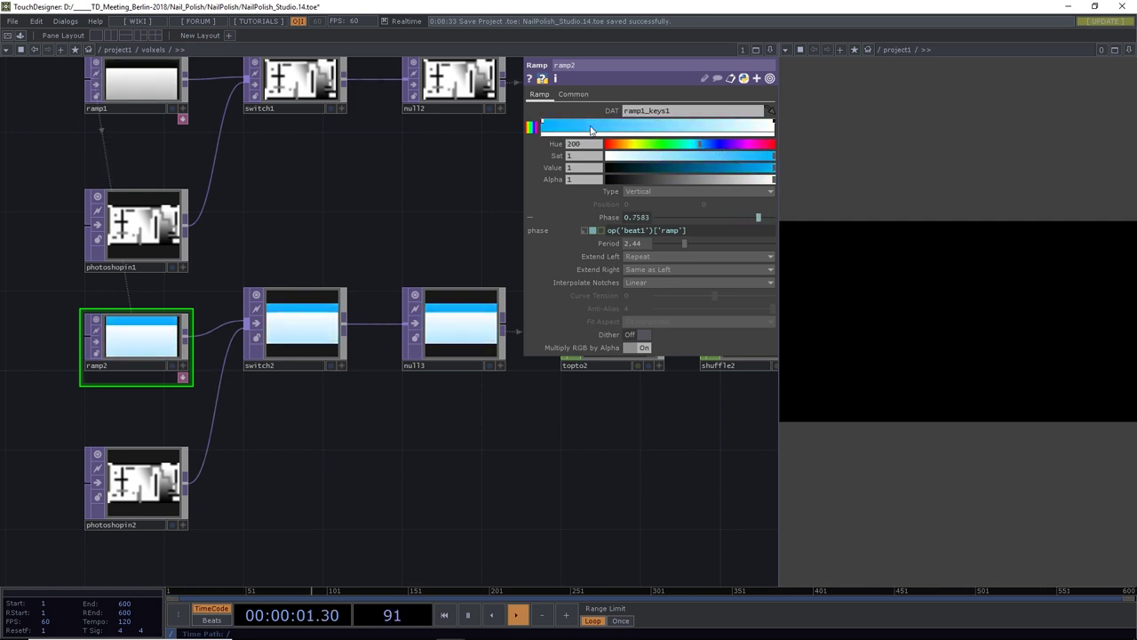
{"action": "mouse_move", "coordinate": [697, 148]}
{"action": "left_mouse_down"}
{"action": "mouse_move", "coordinate": [598, 154]}
{"action": "mouse_move", "coordinate": [614, 127]}
{"action": "mouse_move", "coordinate": [700, 128]}
{"action": "left_mouse_up"}
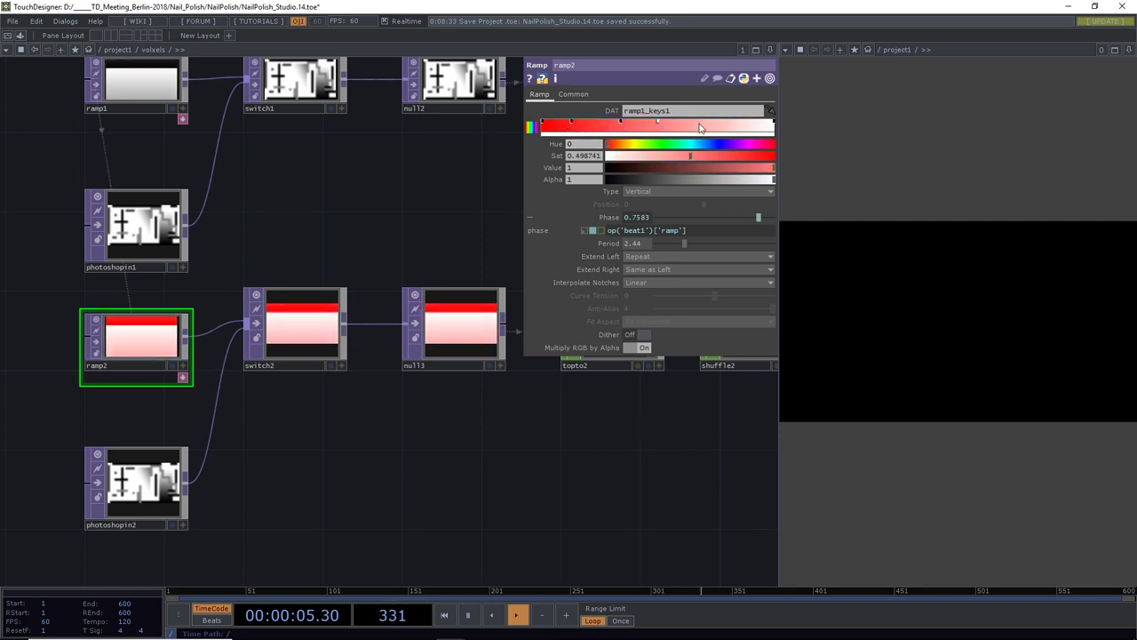
Recolour the other ramp2 keys orange, cyan and light blue, and add a new cyan key
{"action": "left_click", "coordinate": [572, 126]}
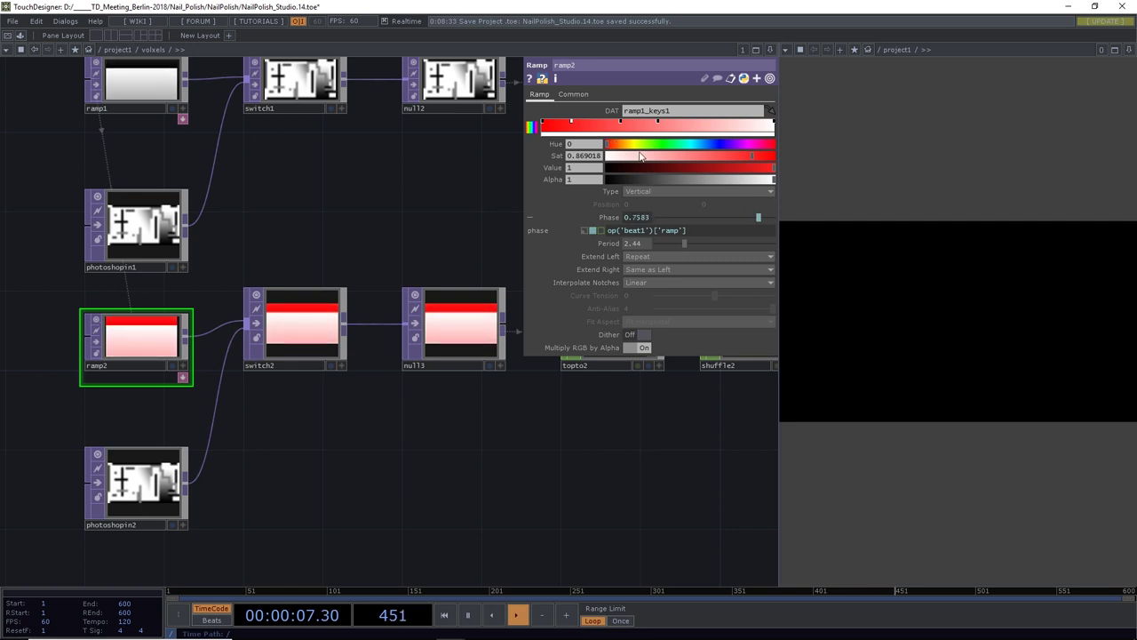
{"action": "left_click", "coordinate": [636, 145]}
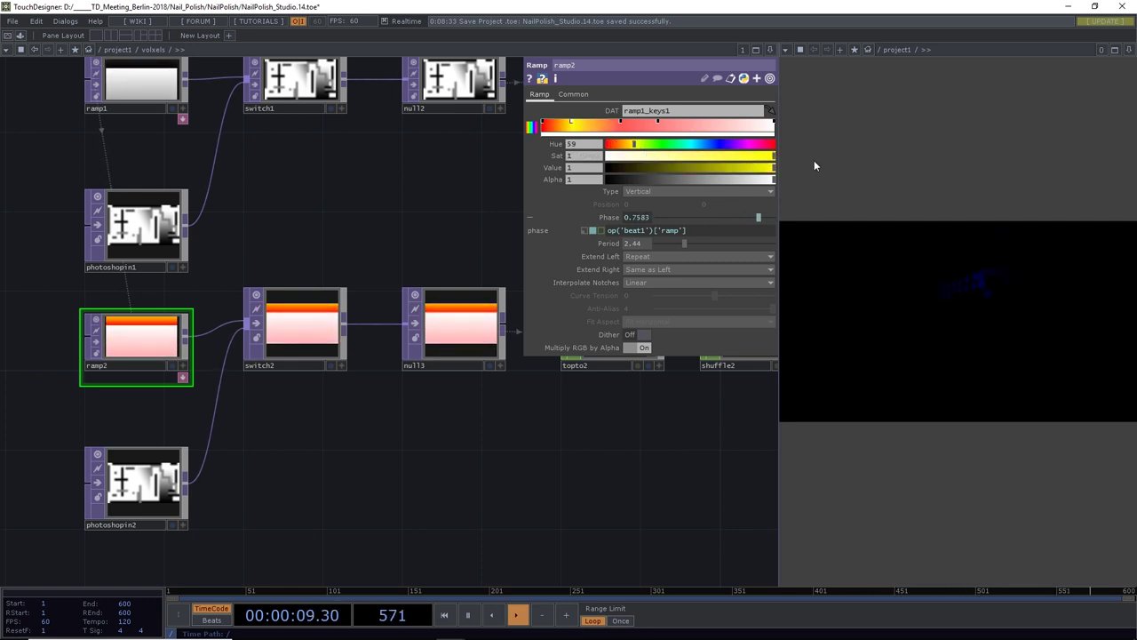
{"action": "left_click_drag", "start_coordinate": [639, 142], "coordinate": [630, 146]}
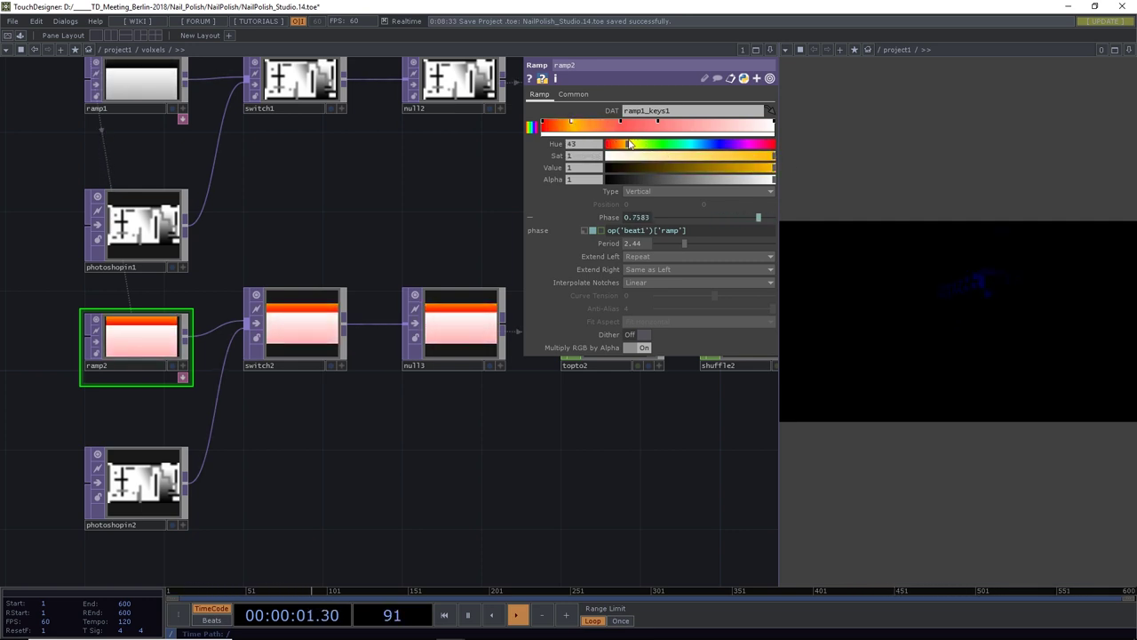
{"action": "left_click", "coordinate": [666, 132]}
{"action": "left_click", "coordinate": [694, 143]}
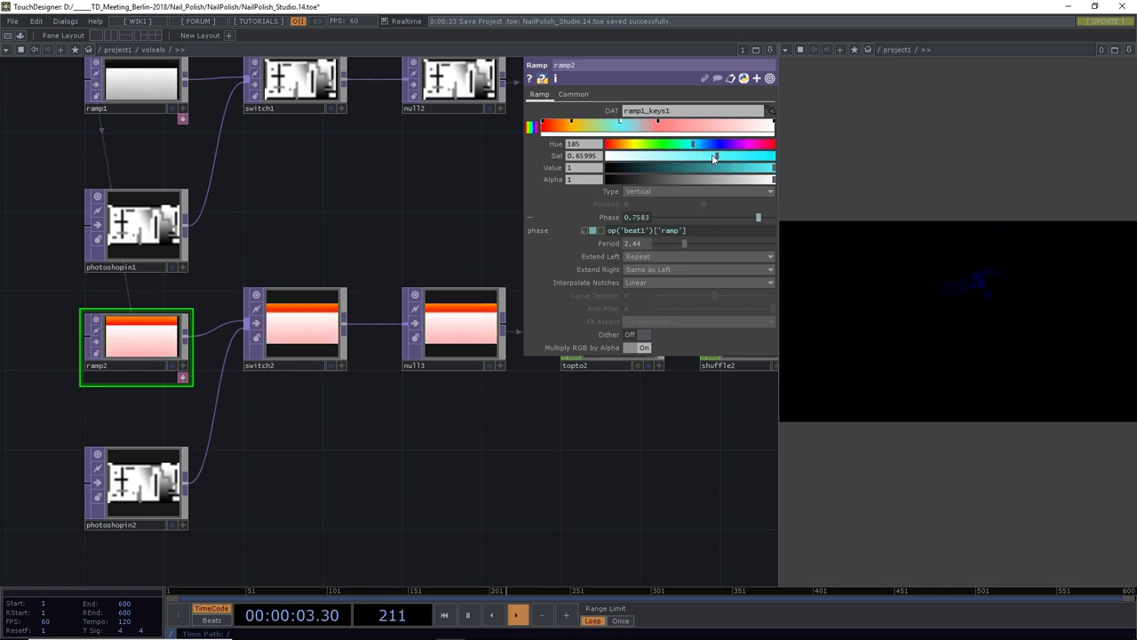
{"action": "left_click_drag", "start_coordinate": [711, 156], "coordinate": [791, 162]}
{"action": "left_click", "coordinate": [659, 125]}
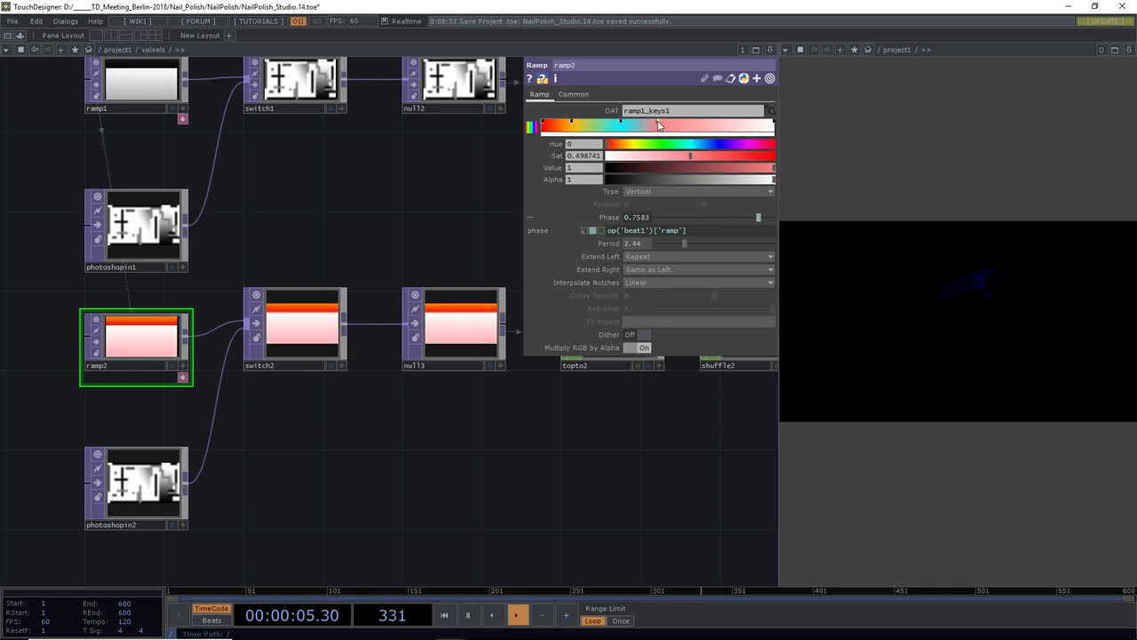
{"action": "left_click", "coordinate": [702, 144]}
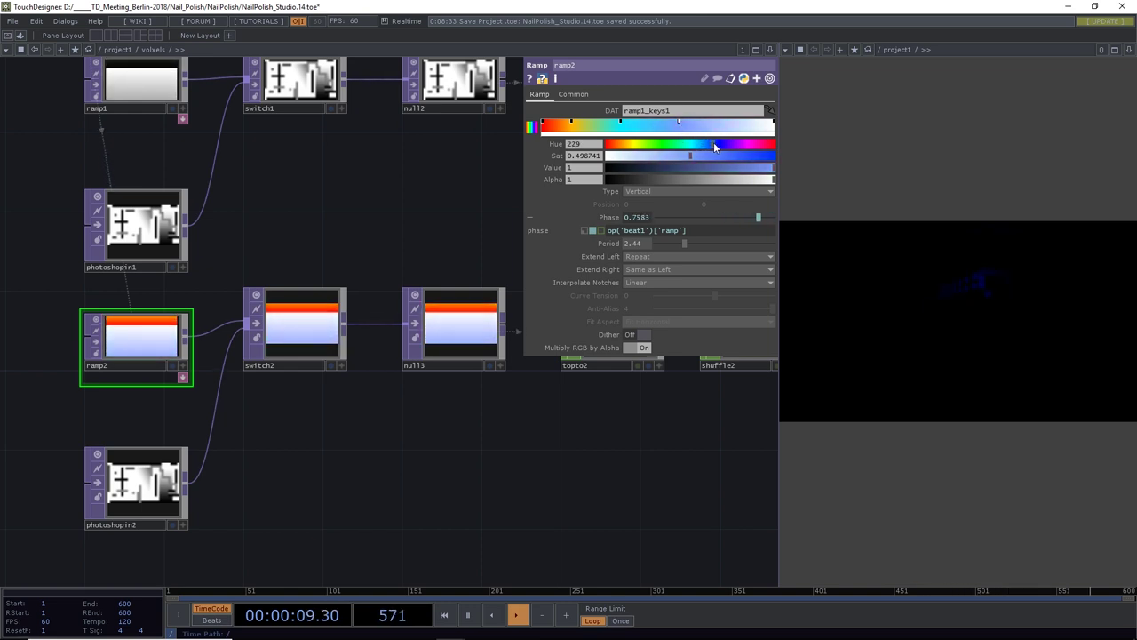
{"action": "left_click", "coordinate": [720, 124]}
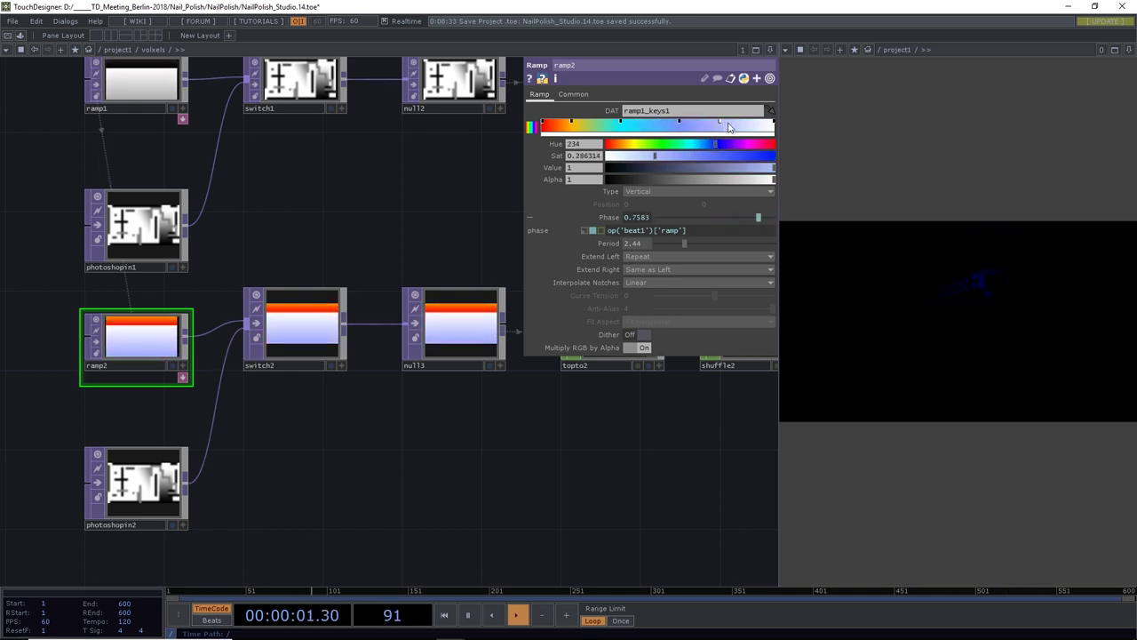
{"action": "mouse_move", "coordinate": [720, 147]}
{"action": "left_mouse_down"}
{"action": "mouse_move", "coordinate": [623, 146]}
{"action": "mouse_move", "coordinate": [807, 162]}
{"action": "mouse_move", "coordinate": [756, 148]}
{"action": "left_mouse_up"}
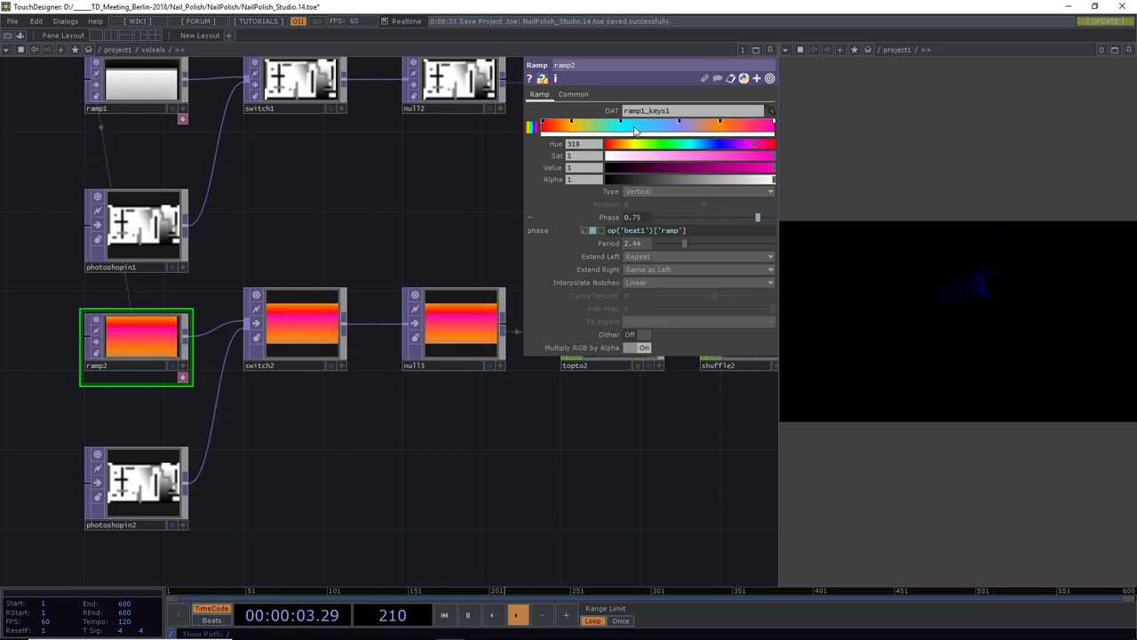
{"action": "left_click_drag", "start_coordinate": [466, 424], "coordinate": [412, 463]}
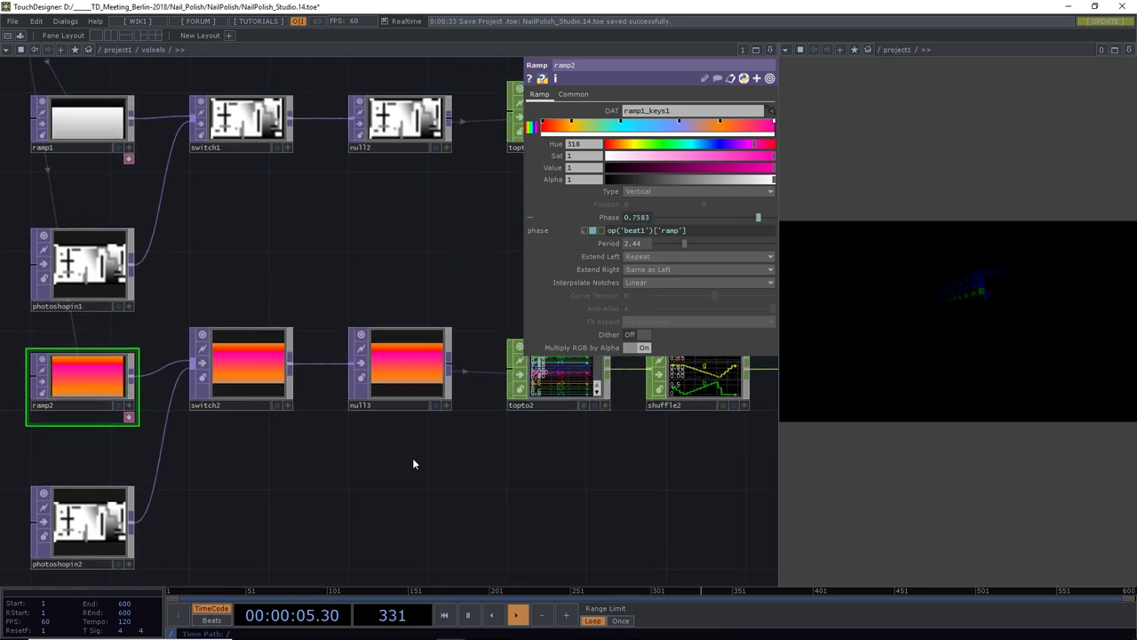
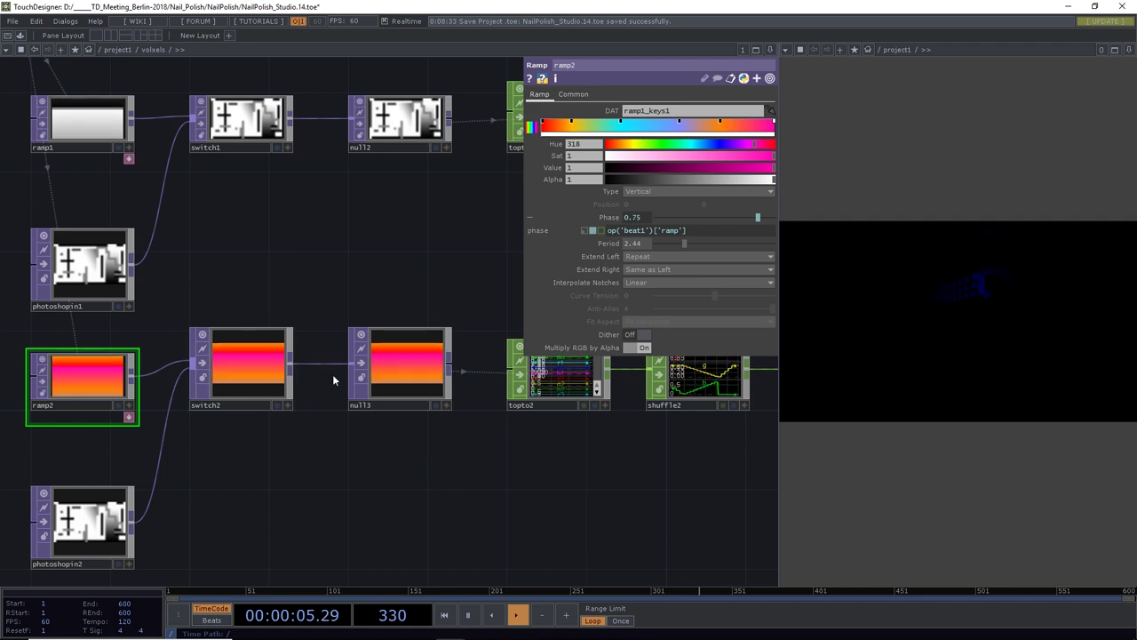
Delete the math4 CHOP after shuffle2 so shuffle2 feeds straight through in the ramp chain
{"action": "left_click_drag", "start_coordinate": [368, 511], "coordinate": [356, 540]}
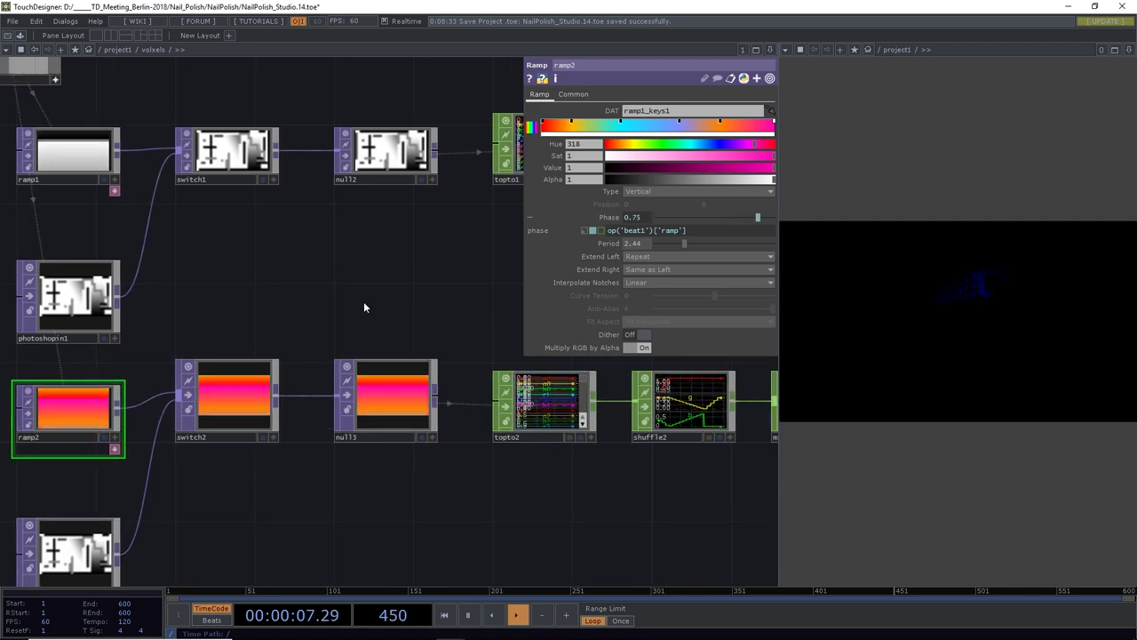
{"action": "left_click_drag", "start_coordinate": [364, 307], "coordinate": [279, 304]}
{"action": "scroll", "coordinate": [279, 305], "scroll_direction": "down", "scroll_amount": 4}
{"action": "scroll", "coordinate": [417, 464], "scroll_direction": "right", "scroll_amount": 5}
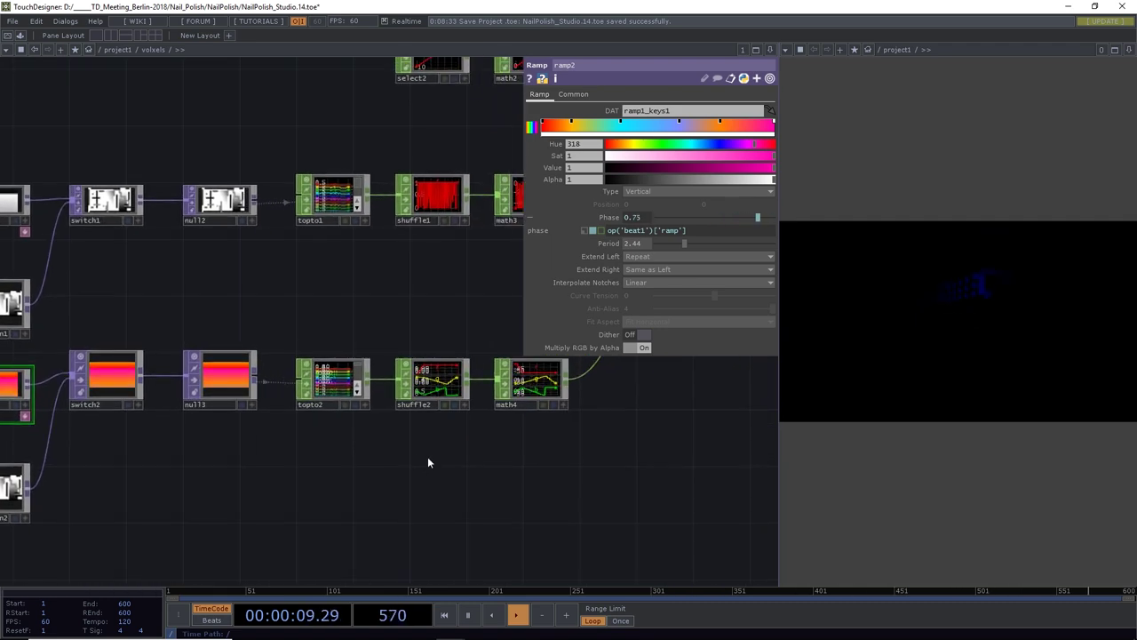
{"action": "left_click", "coordinate": [427, 406]}
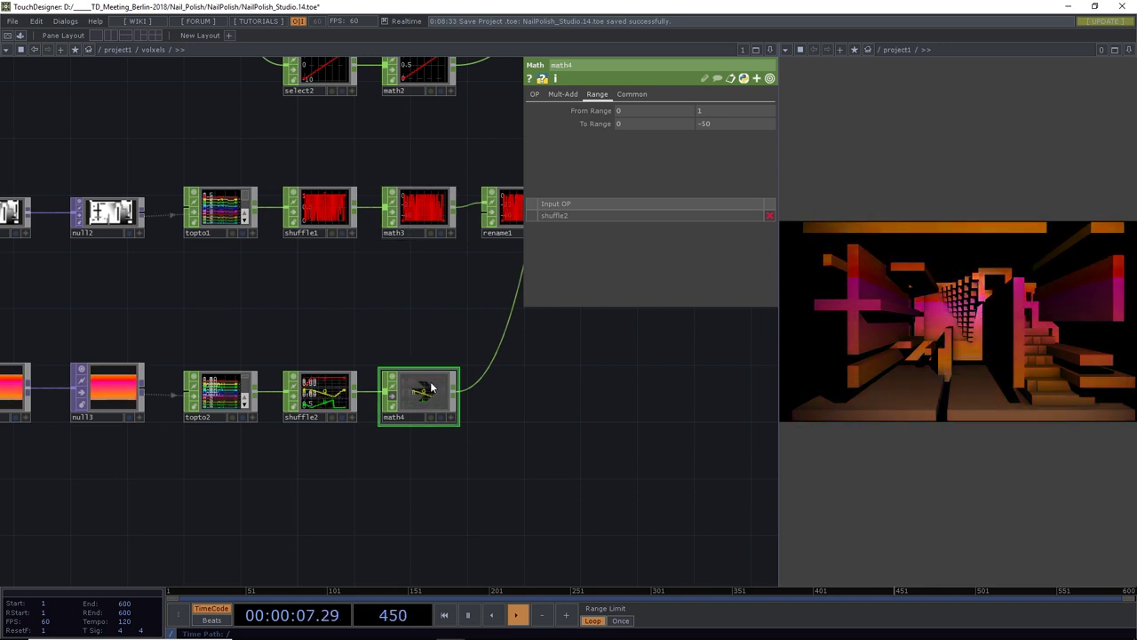
{"action": "key", "text": "Delete"}
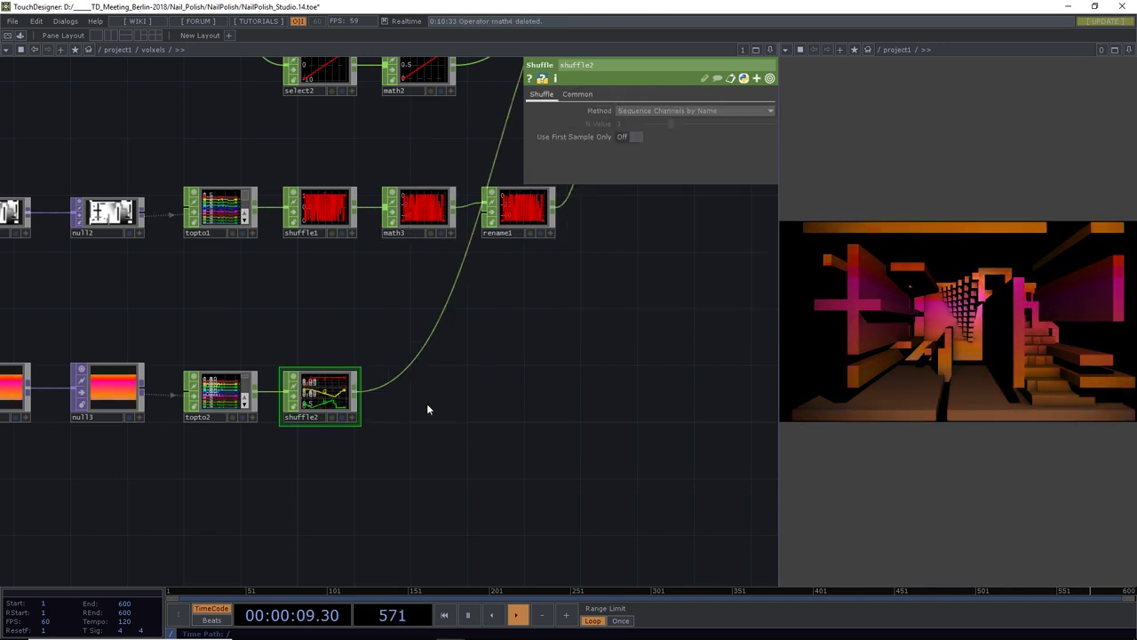
{"action": "left_click_drag", "start_coordinate": [515, 444], "coordinate": [543, 457]}
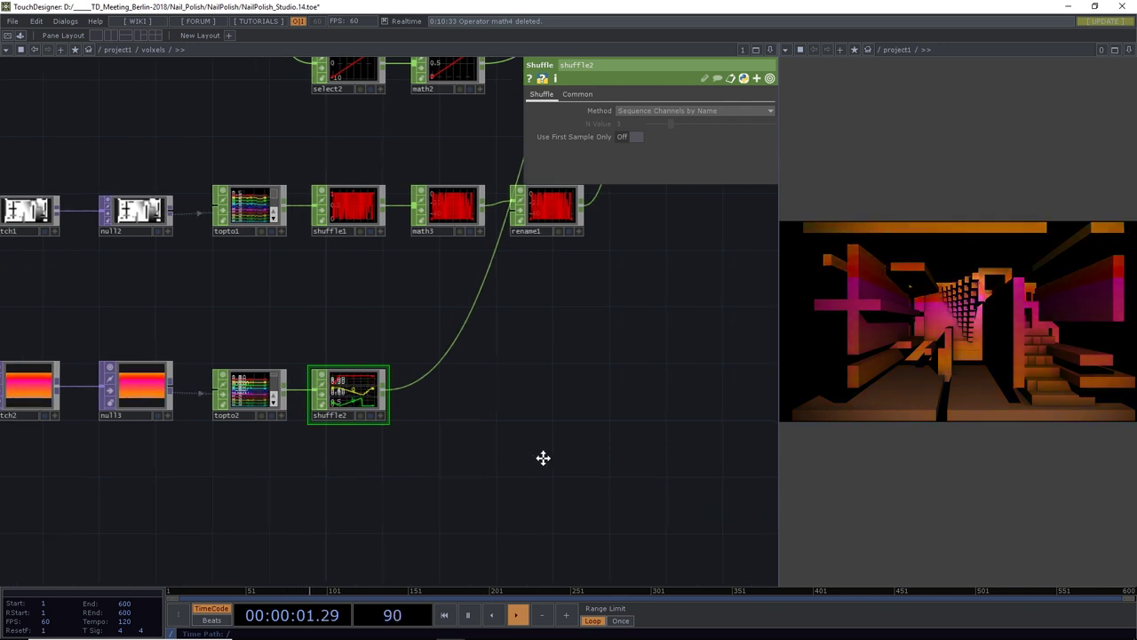
{"action": "left_click_drag", "start_coordinate": [178, 497], "coordinate": [496, 487]}
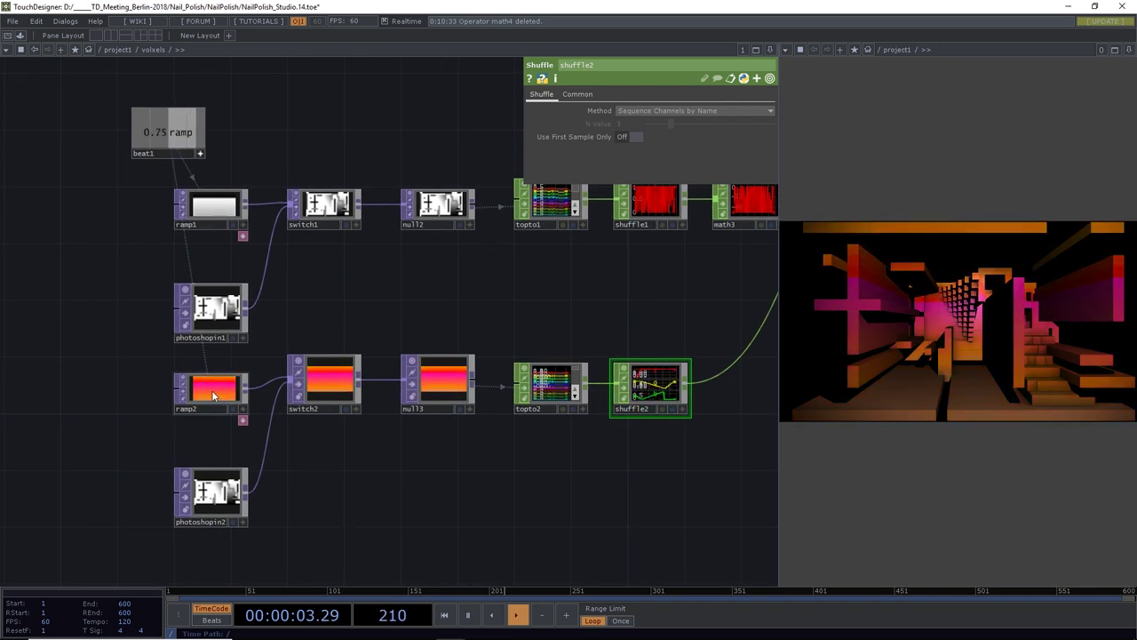
Make ramp2 a Circular gradient
{"action": "left_click", "coordinate": [210, 391]}
{"action": "left_click", "coordinate": [635, 192]}
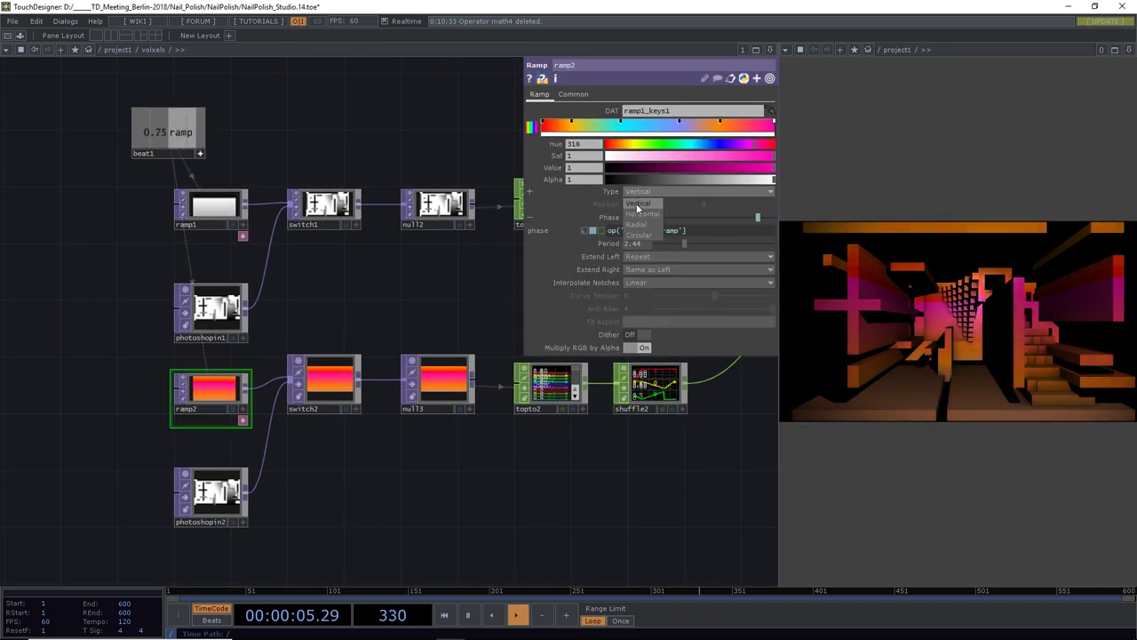
{"action": "left_click", "coordinate": [638, 234]}
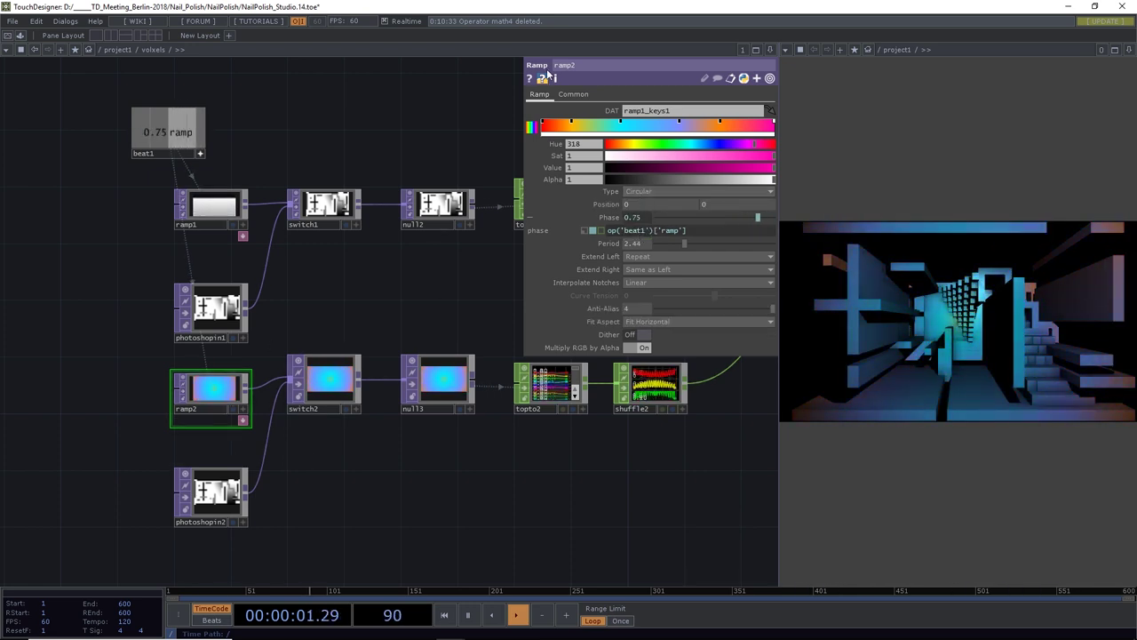
{"action": "left_click", "coordinate": [573, 94]}
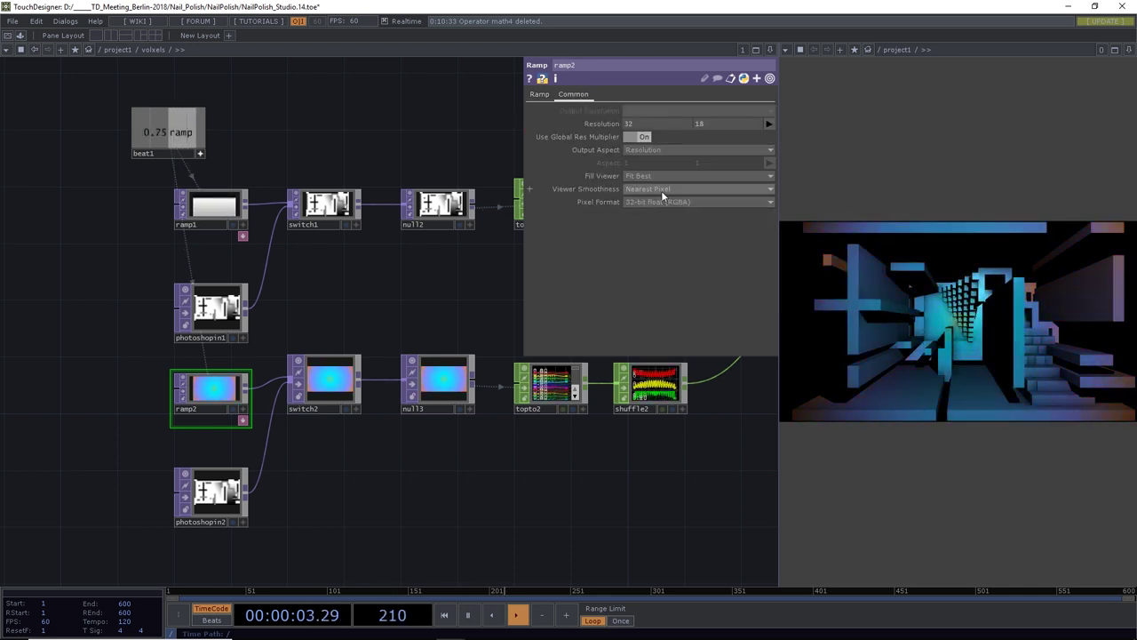
Set switch2's input smoothness to Nearest Pixel and check null3's settings
{"action": "left_click", "coordinate": [328, 384]}
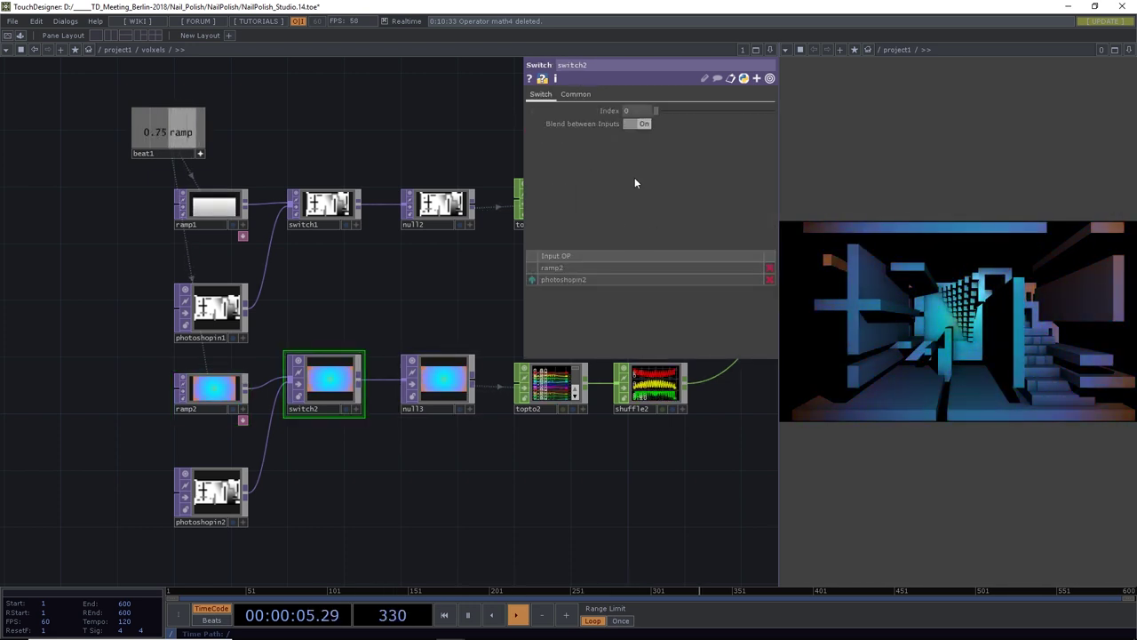
{"action": "left_click", "coordinate": [573, 95]}
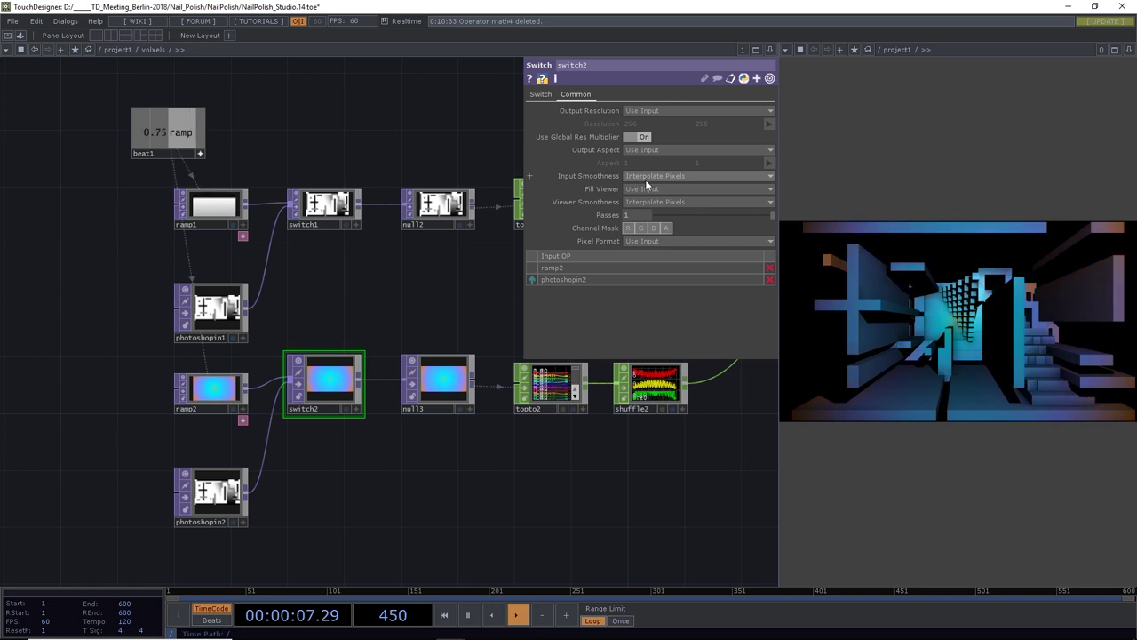
{"action": "left_click", "coordinate": [647, 176]}
{"action": "left_click", "coordinate": [651, 188]}
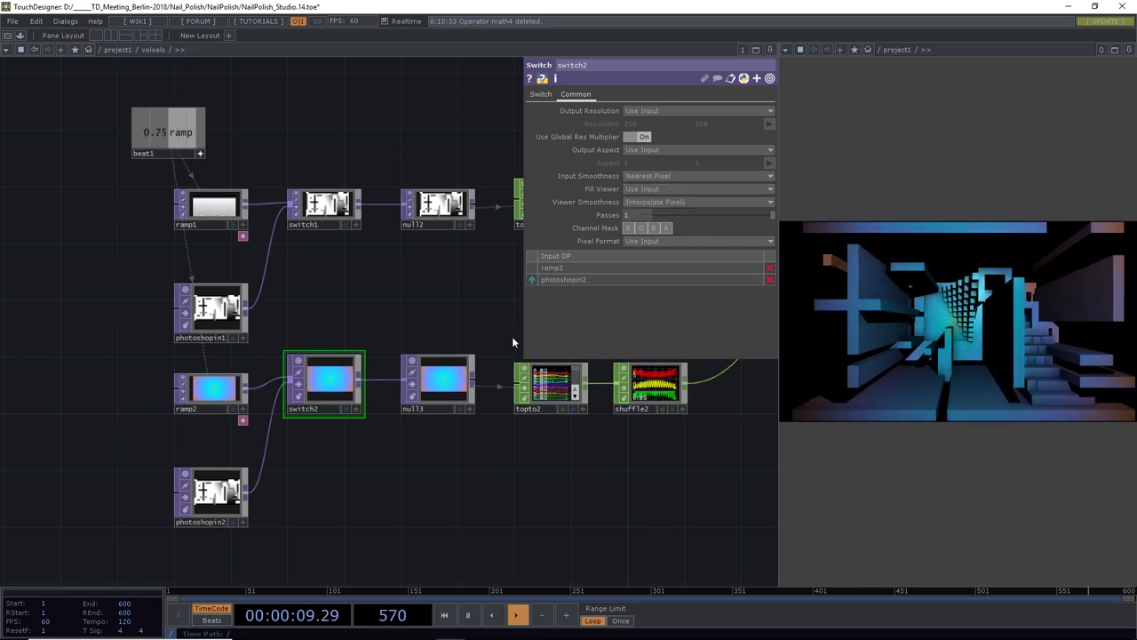
{"action": "left_click", "coordinate": [453, 384]}
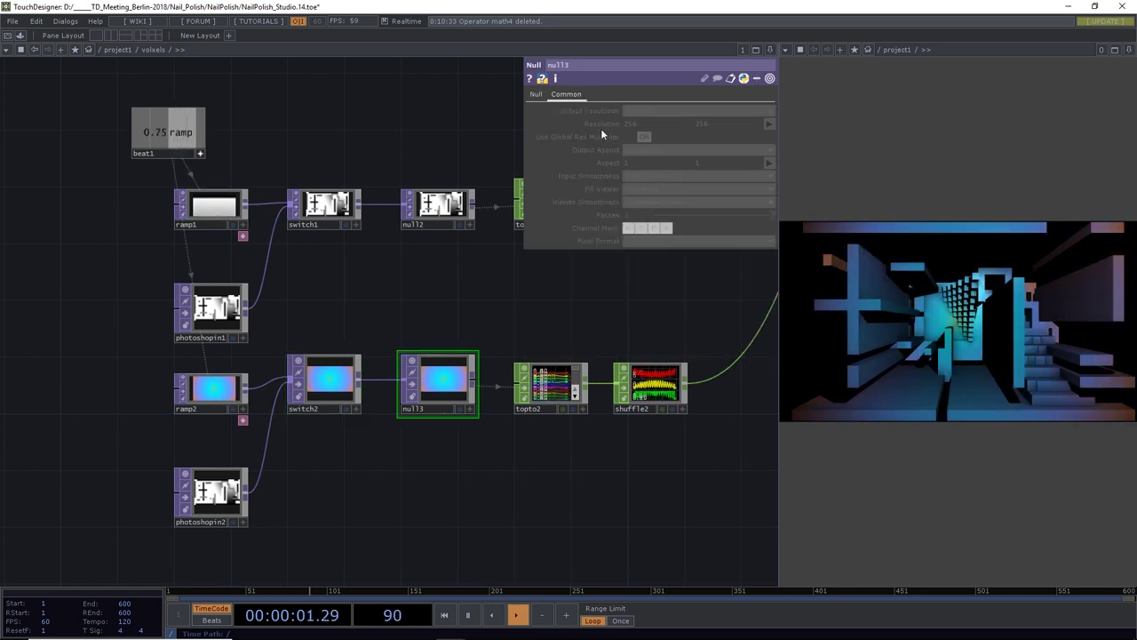
{"action": "left_click", "coordinate": [536, 94]}
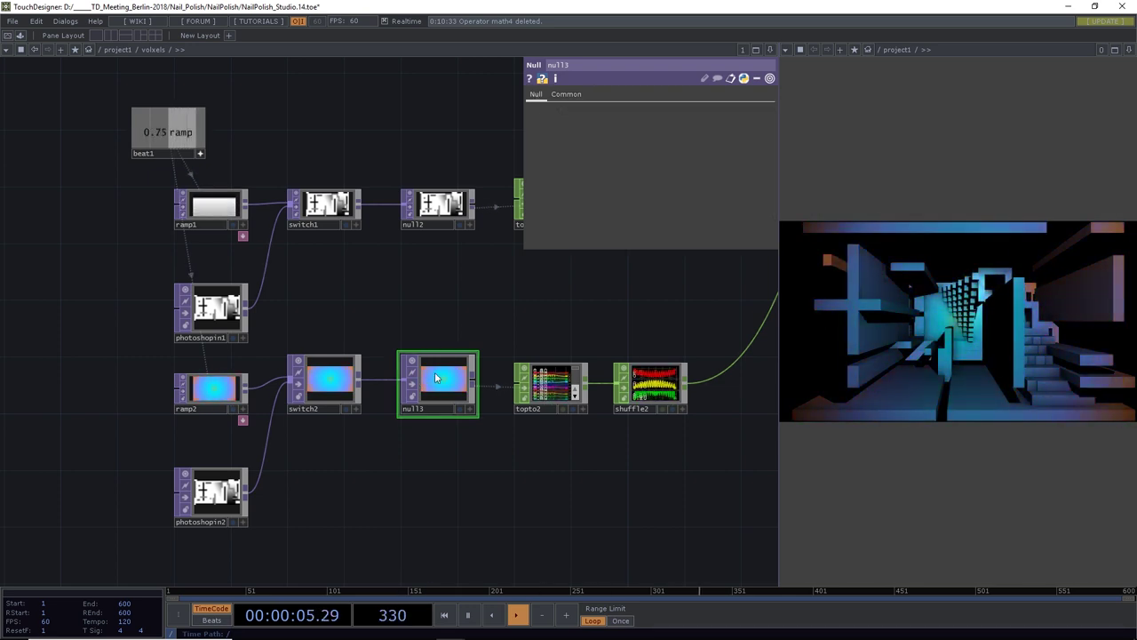
Save new project versions up to NailPolish_Studio.16.toe and pause playback
{"action": "left_click_drag", "start_coordinate": [625, 468], "coordinate": [352, 488]}
{"action": "key", "text": "ctrl+s"}
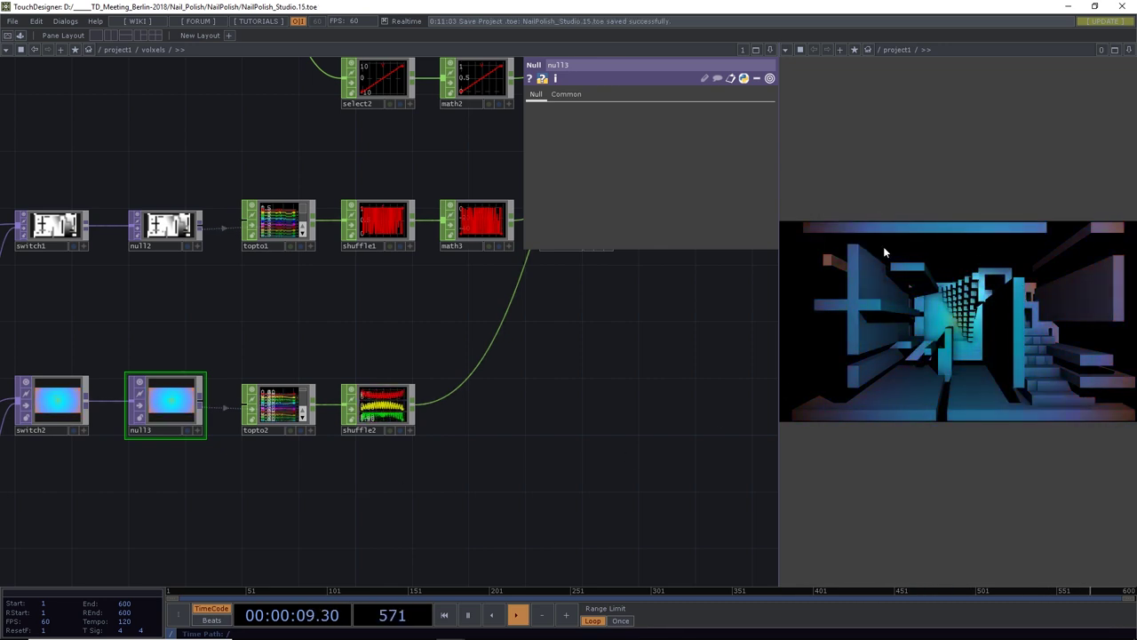
{"action": "left_click_drag", "start_coordinate": [314, 543], "coordinate": [682, 469]}
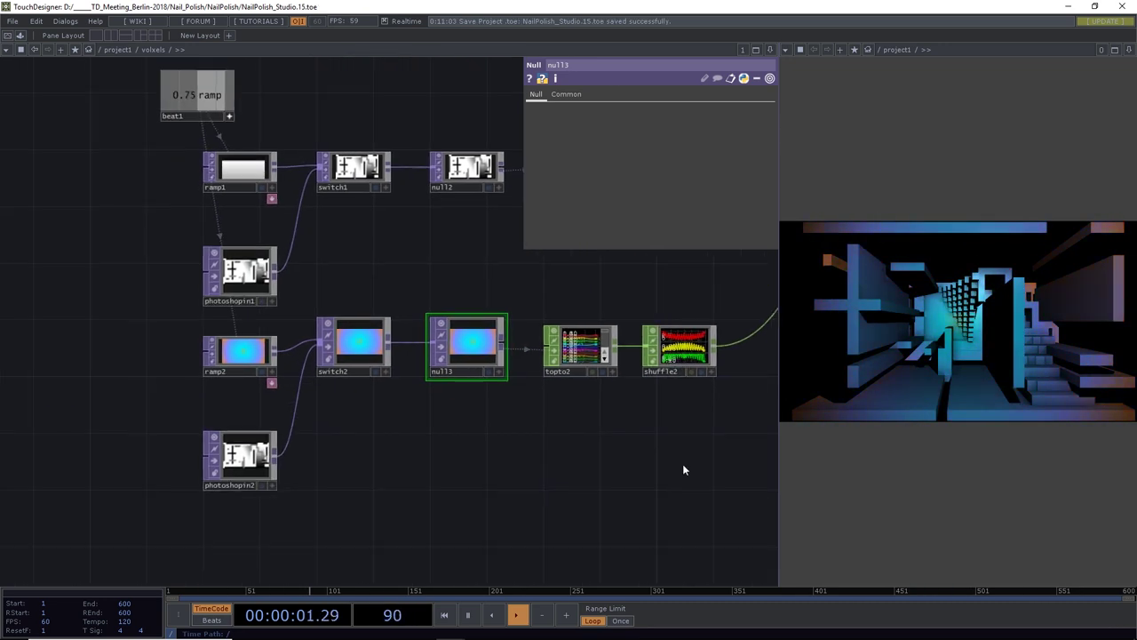
{"action": "left_click_drag", "start_coordinate": [407, 457], "coordinate": [389, 462]}
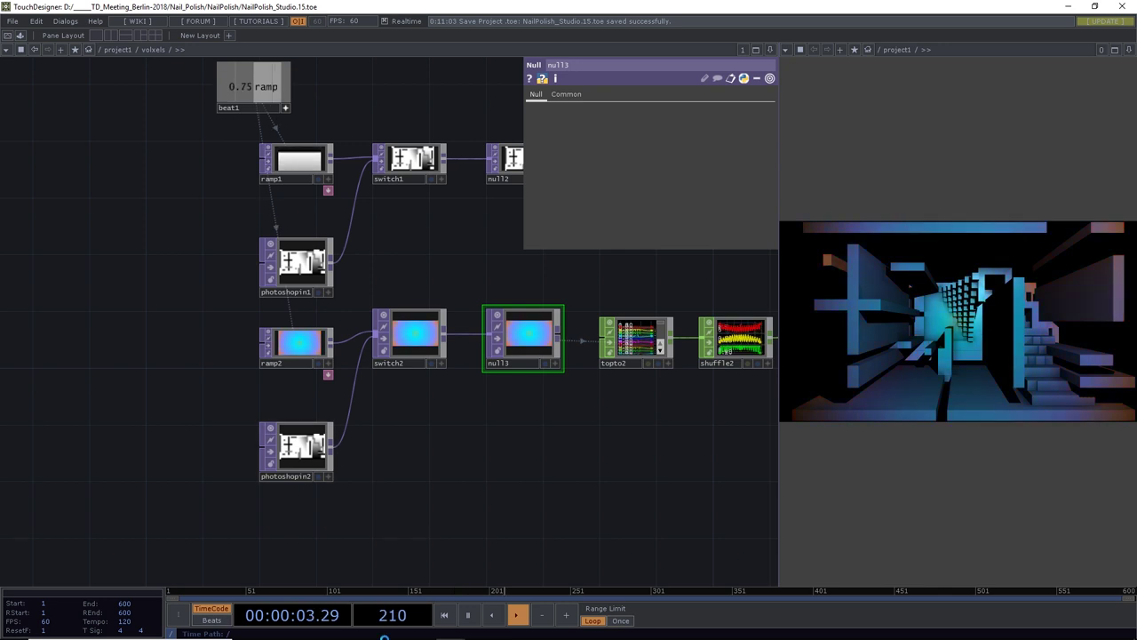
{"action": "key", "text": "ctrl+s"}
{"action": "left_click", "coordinate": [468, 615]}
{"action": "key", "text": "alt+Tab"}
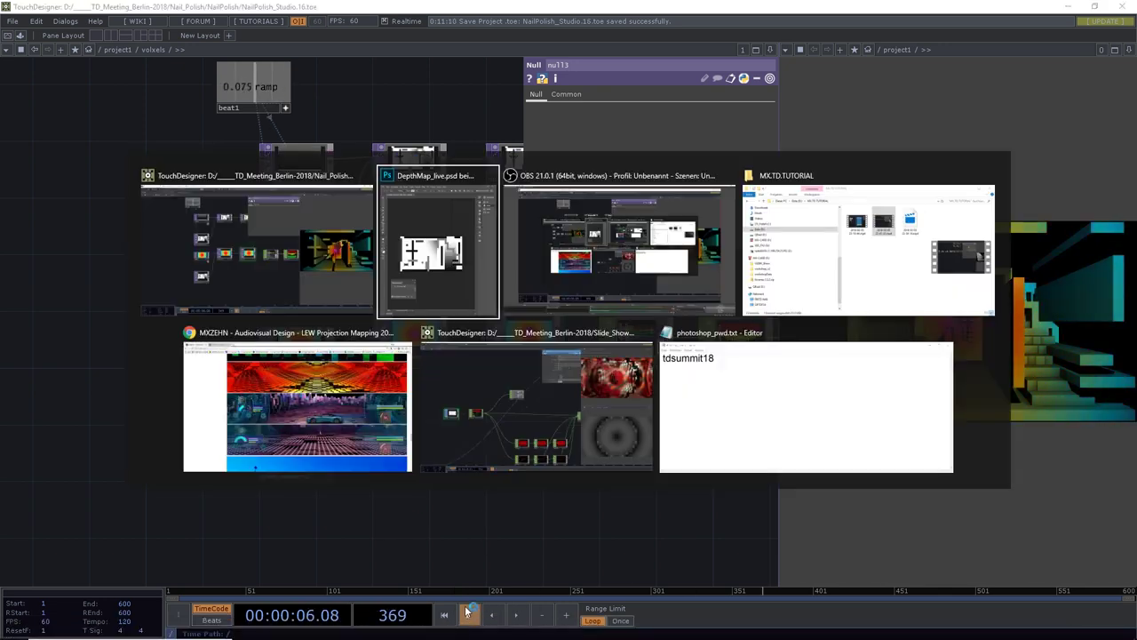
In Photoshop, save the image as ColorMap_live.psd, overwriting the existing file
{"action": "key", "text": "alt+Tab"}
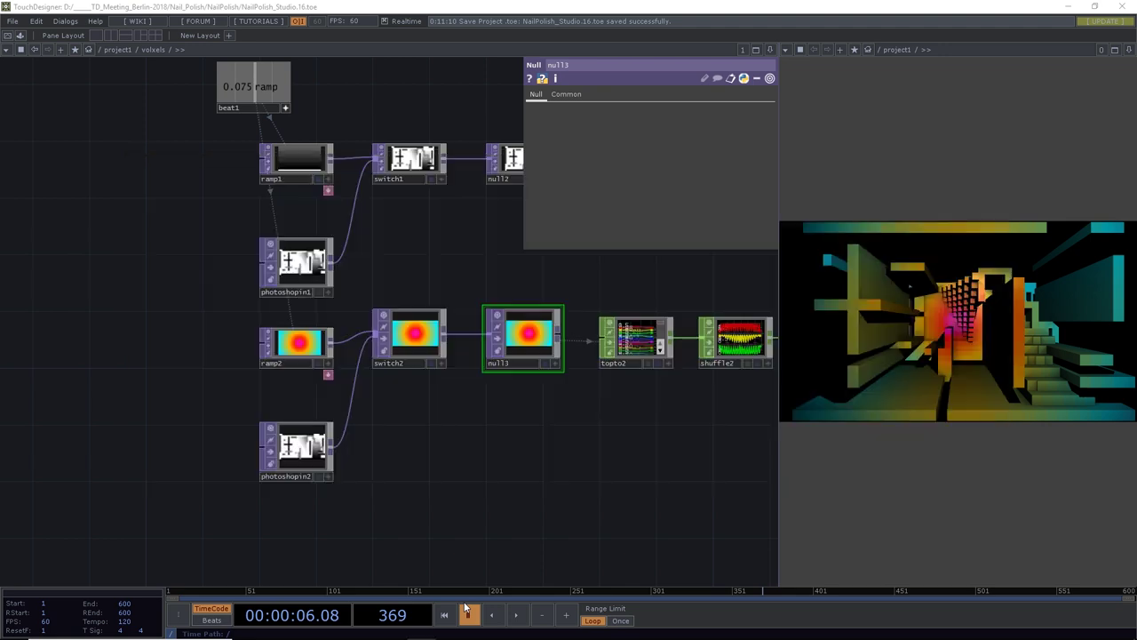
{"action": "key", "text": "alt+Tab"}
{"action": "key", "text": "alt+Tab"}
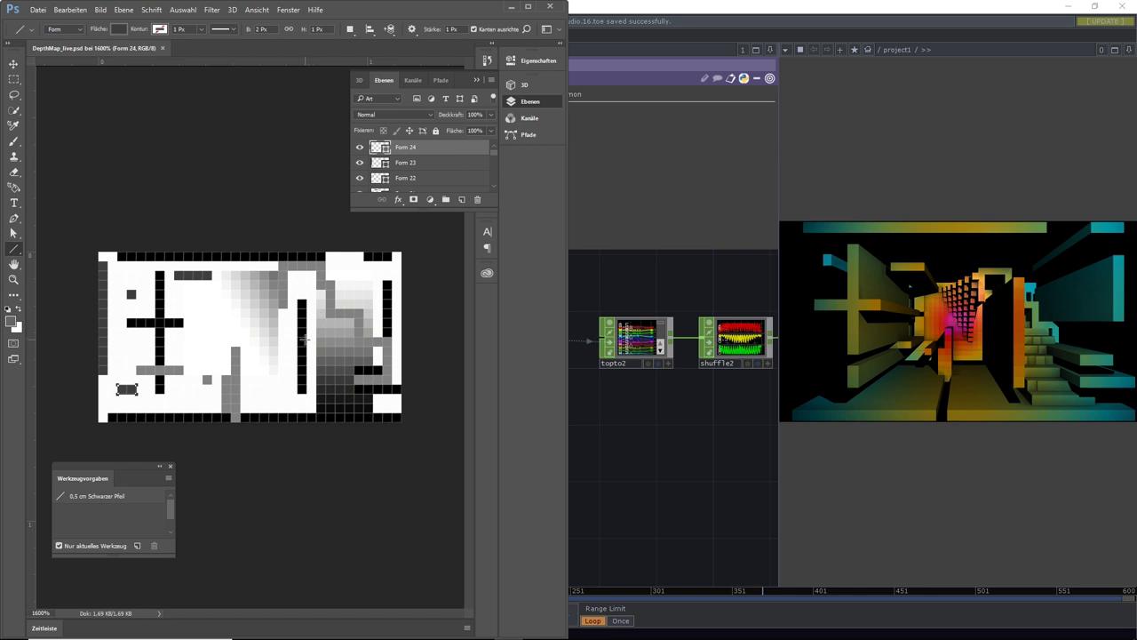
{"action": "left_click", "coordinate": [42, 12]}
{"action": "left_click", "coordinate": [64, 142]}
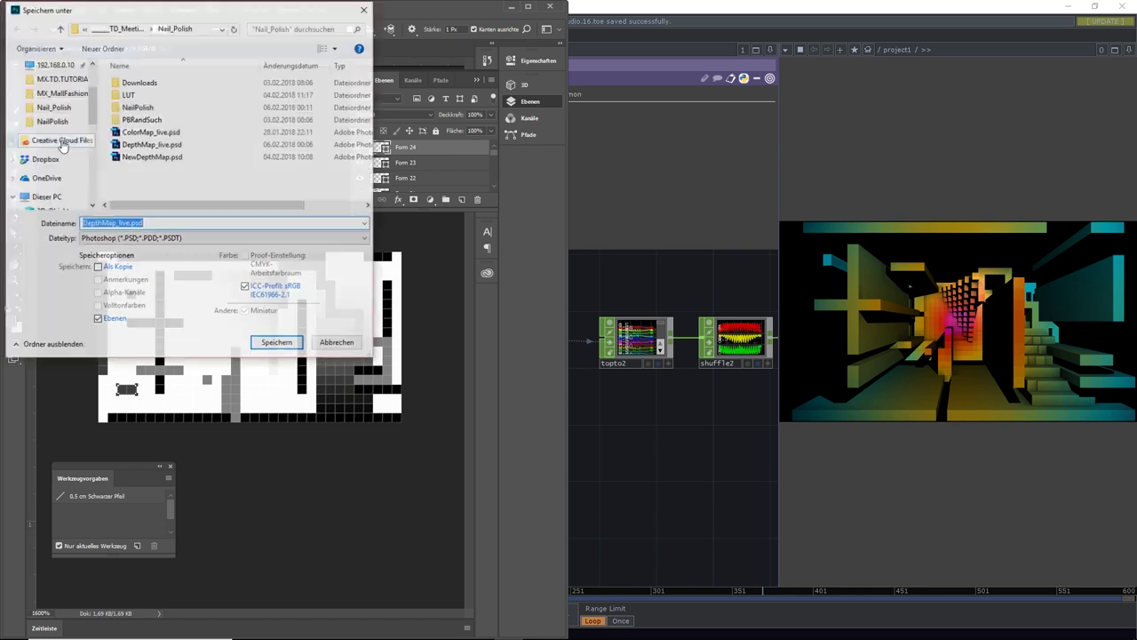
{"action": "left_click", "coordinate": [155, 132]}
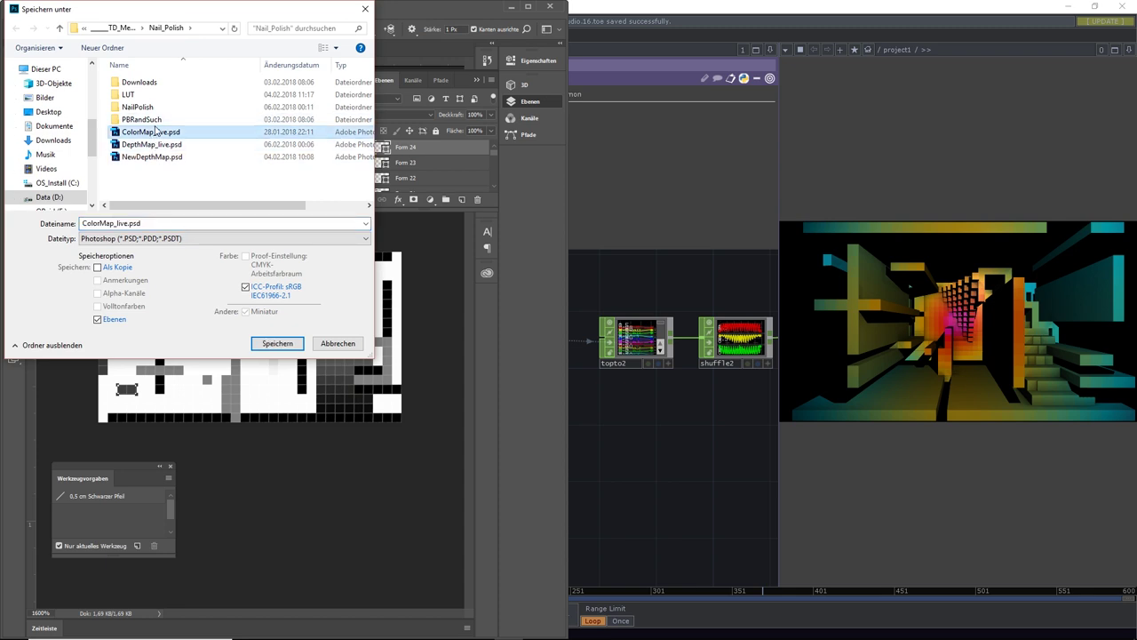
{"action": "left_click", "coordinate": [278, 344]}
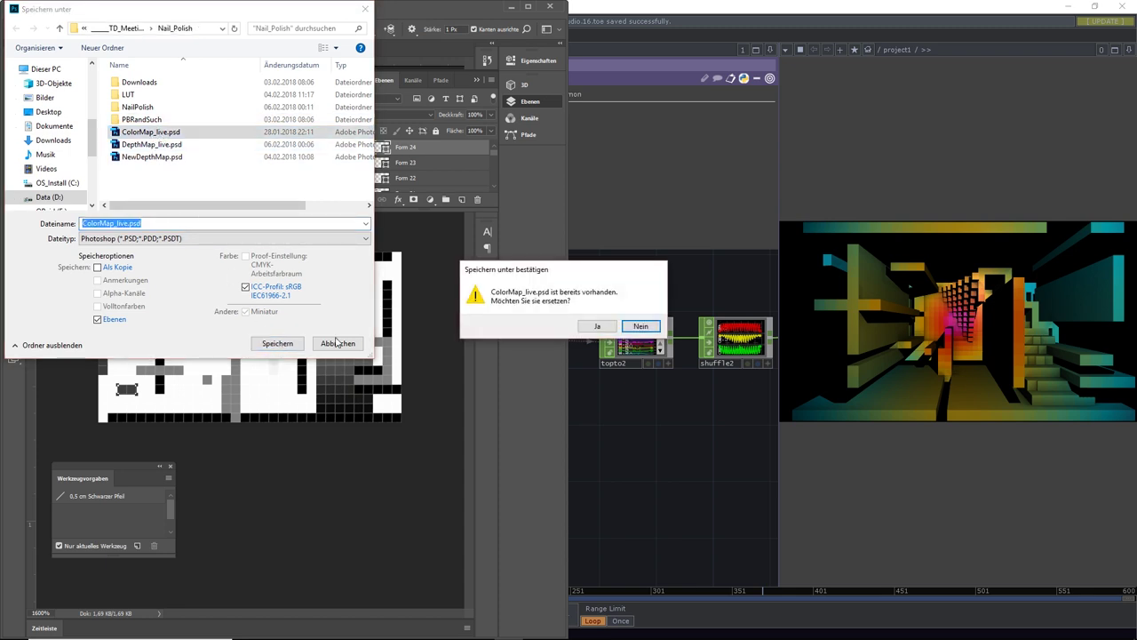
{"action": "left_click", "coordinate": [592, 326]}
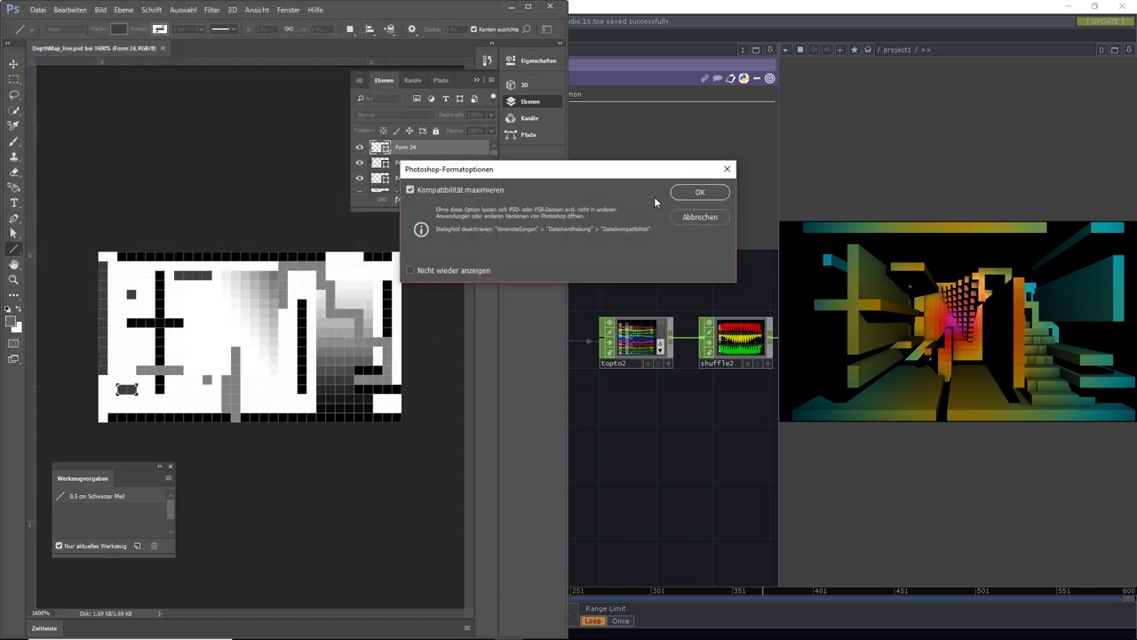
{"action": "left_click", "coordinate": [699, 193]}
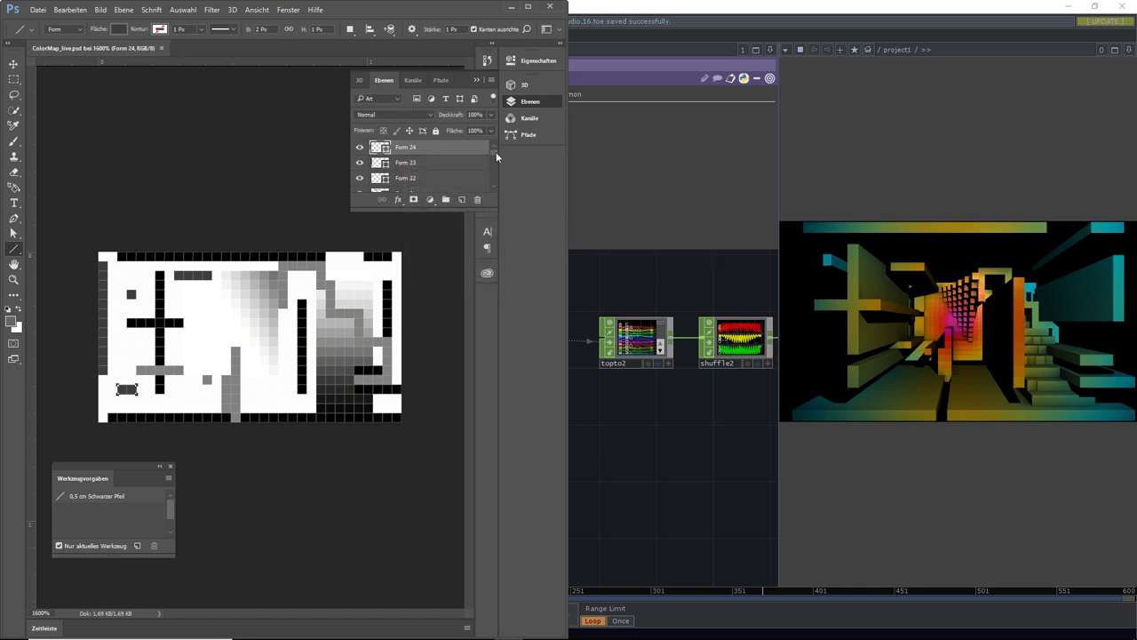
Merge the shape layers into Hintergrund and add a new empty layer
{"action": "left_click_drag", "start_coordinate": [494, 152], "coordinate": [492, 181]}
{"action": "left_click", "coordinate": [419, 185], "text": "shift"}
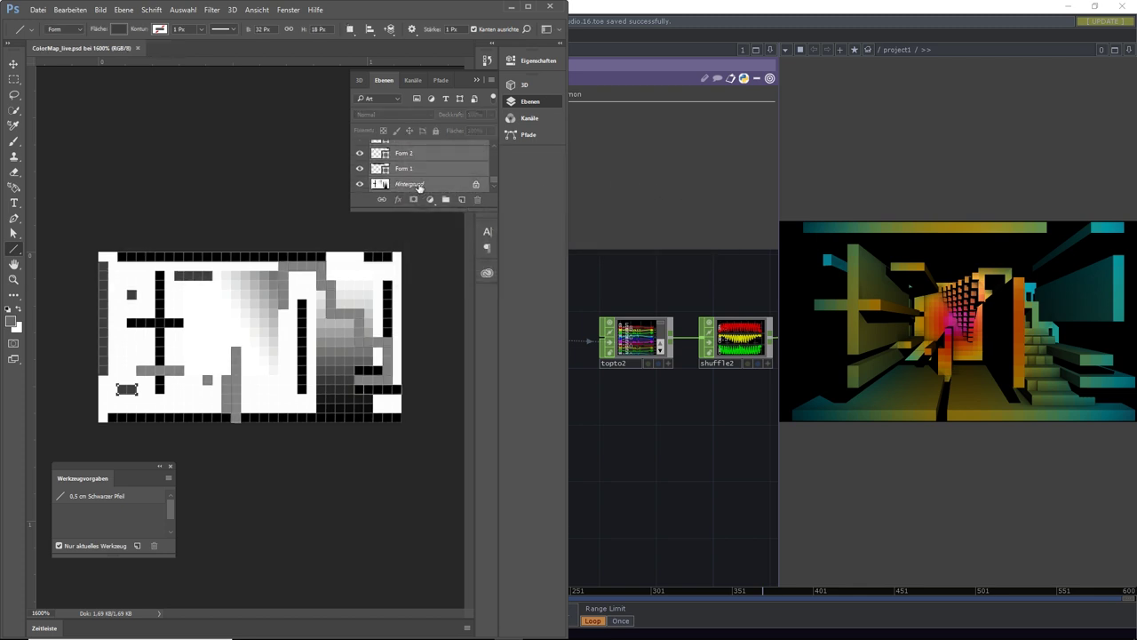
{"action": "key", "text": "ctrl+e"}
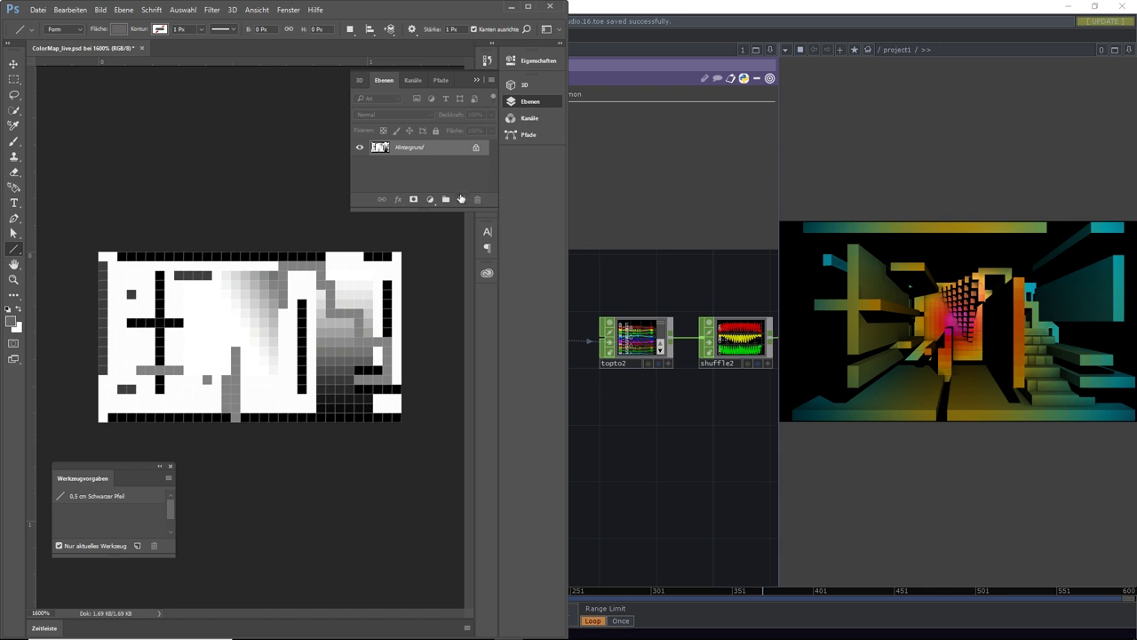
{"action": "left_click", "coordinate": [461, 199]}
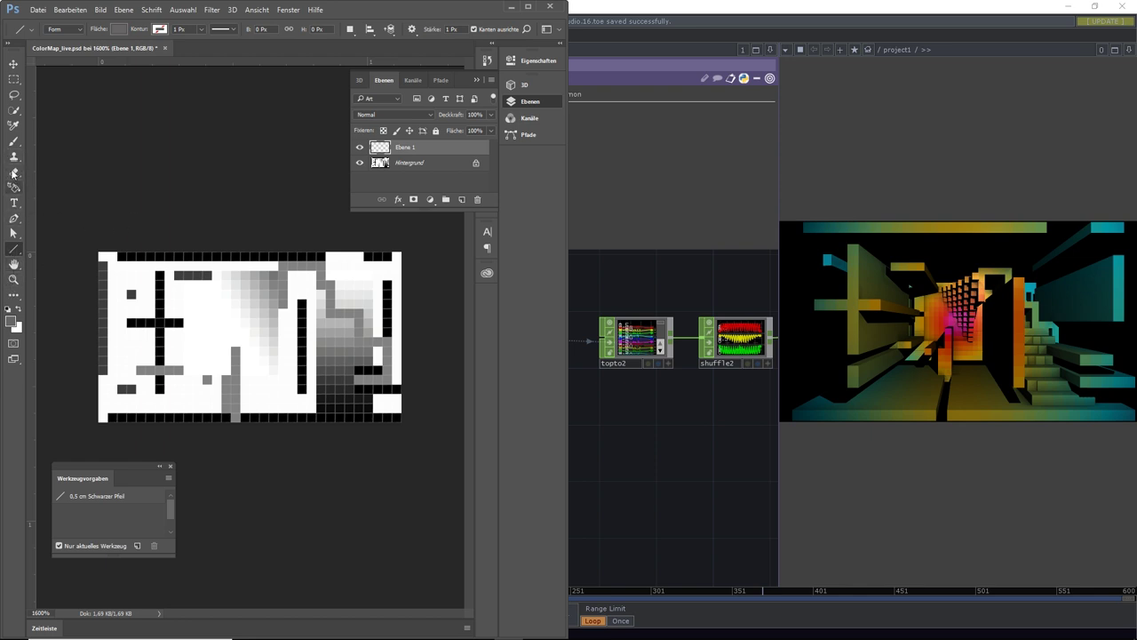
Pick an orange brush colour, set the layer to Multiplizieren, and paint the left and middle
{"action": "left_click", "coordinate": [12, 141]}
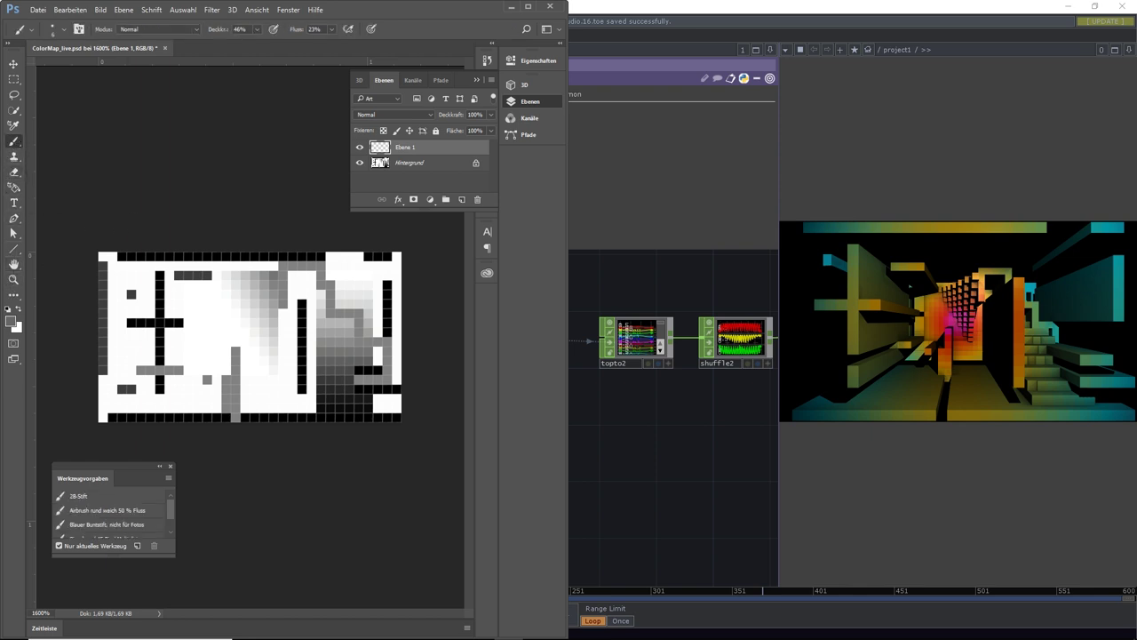
{"action": "left_click", "coordinate": [11, 322]}
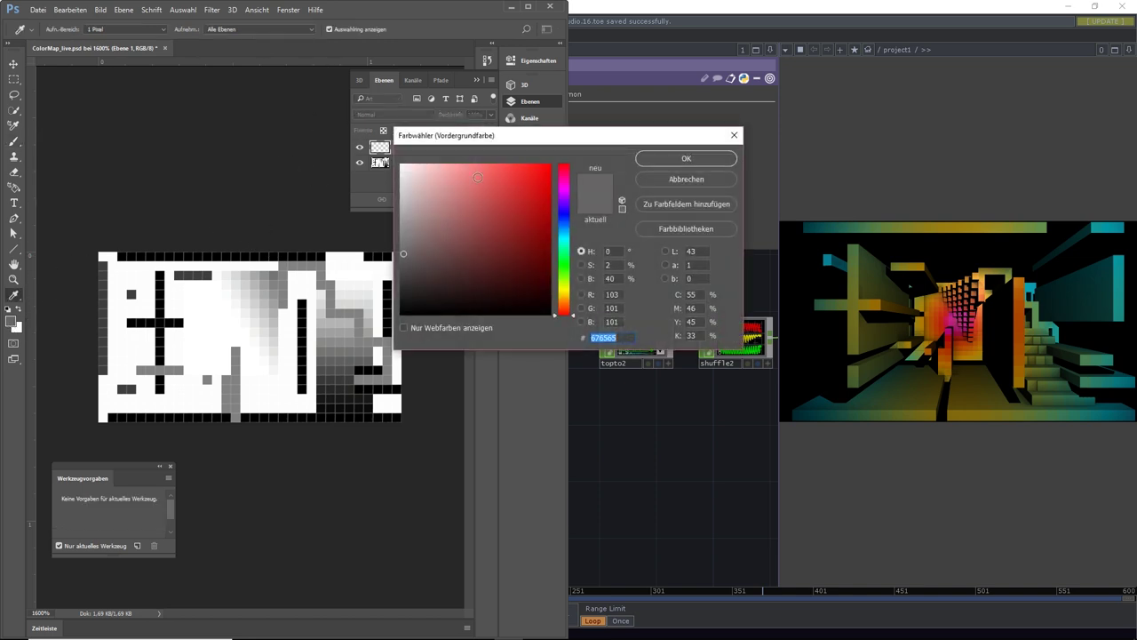
{"action": "left_click_drag", "start_coordinate": [558, 278], "coordinate": [568, 307]}
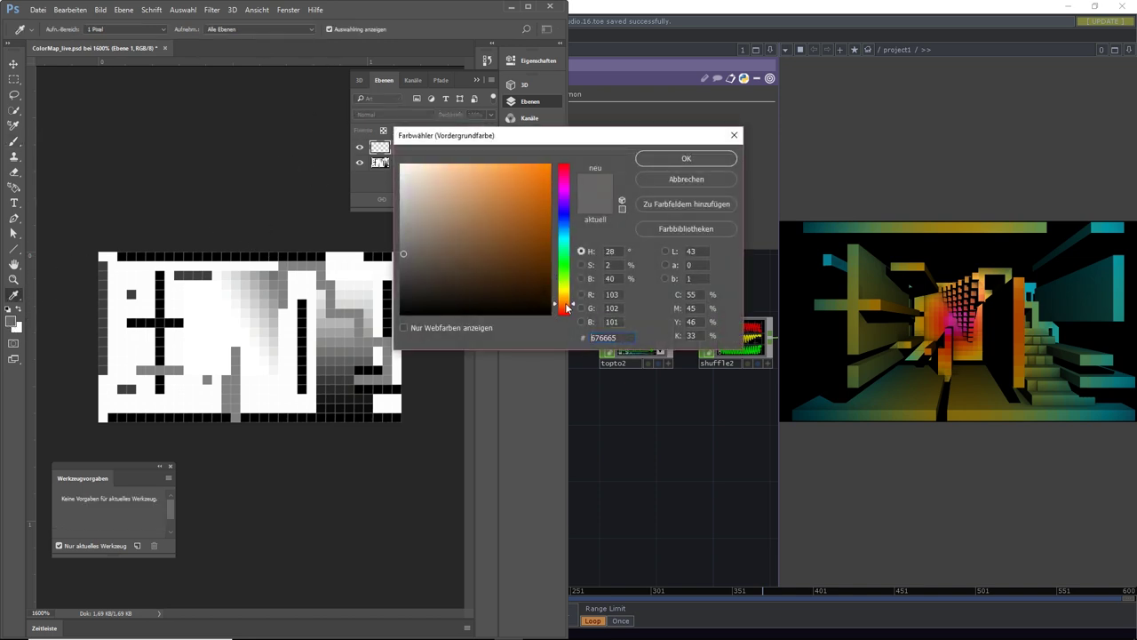
{"action": "left_click", "coordinate": [640, 160]}
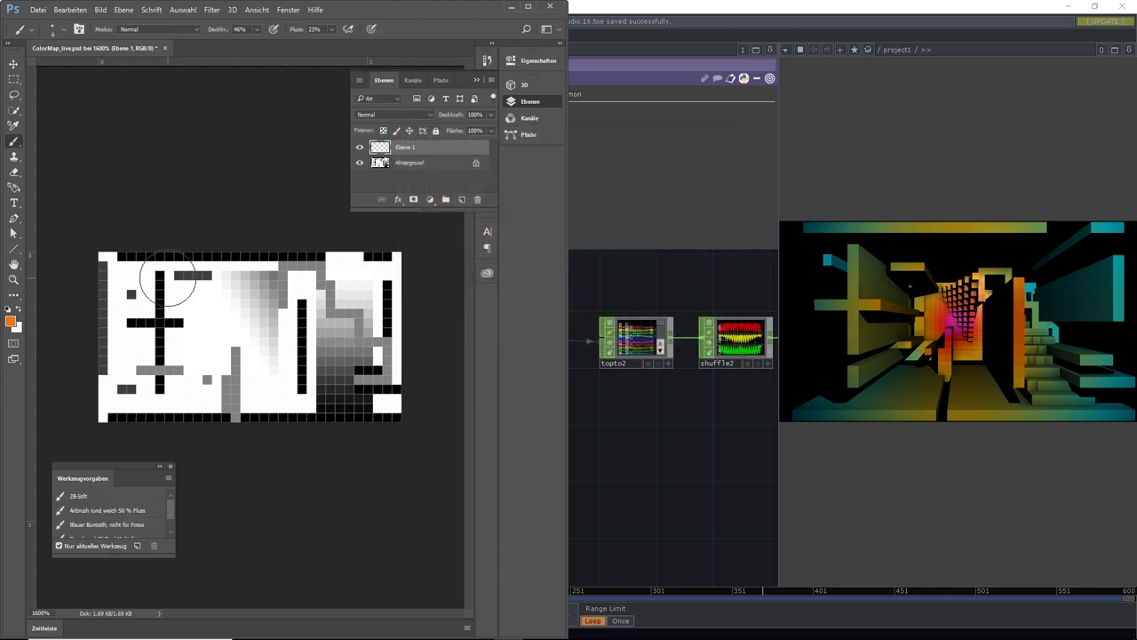
{"action": "left_click", "coordinate": [405, 116]}
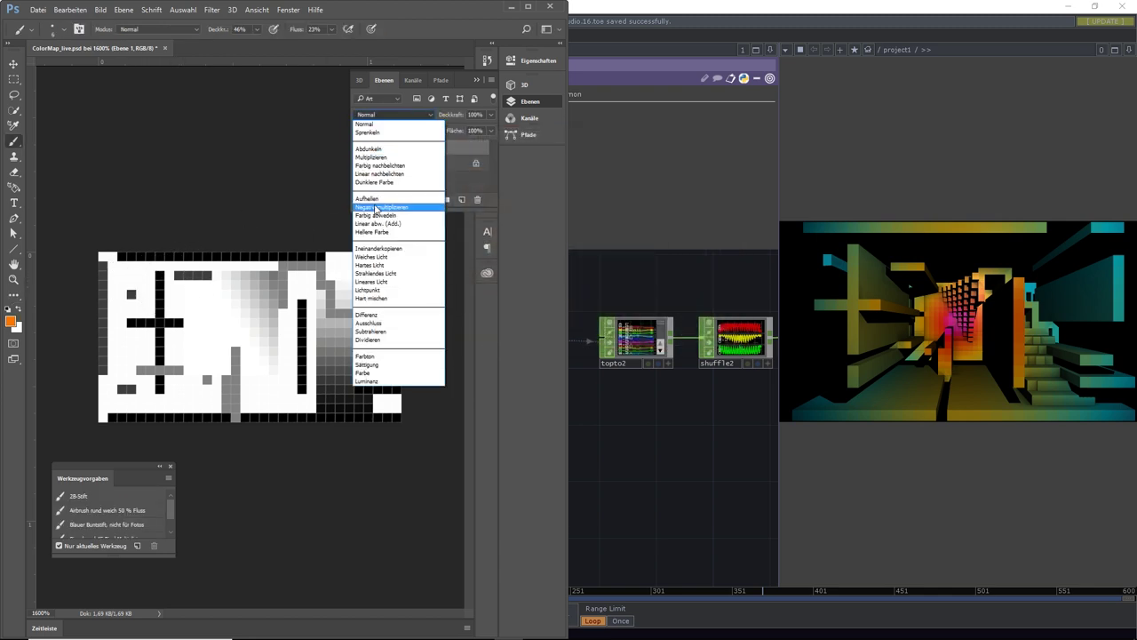
{"action": "left_click", "coordinate": [373, 157]}
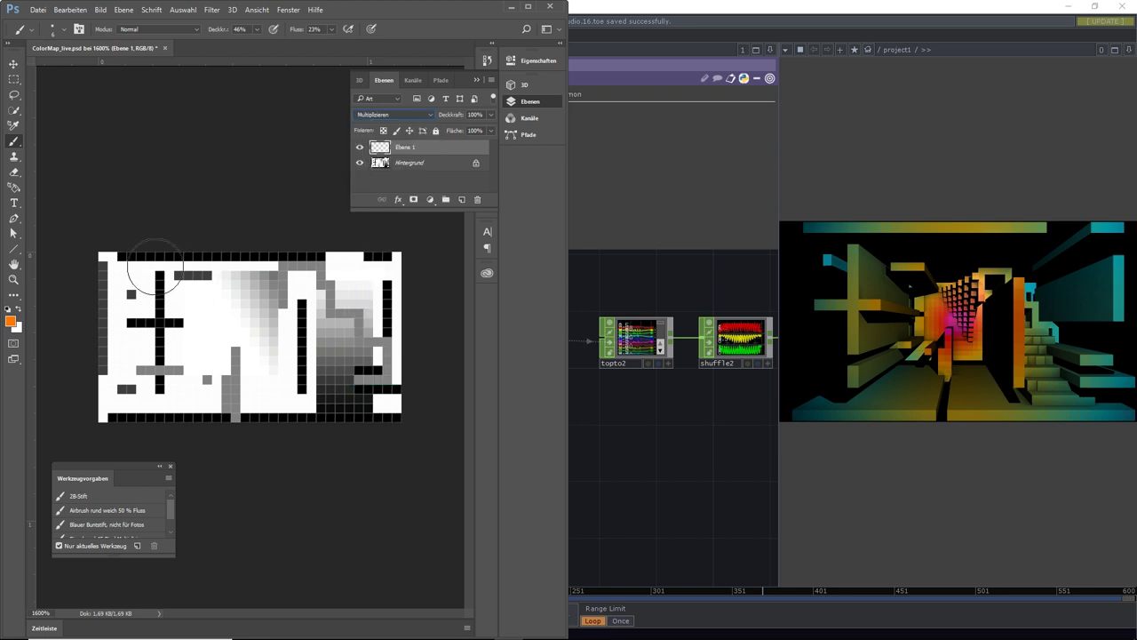
{"action": "mouse_move", "coordinate": [155, 264]}
{"action": "left_mouse_down"}
{"action": "mouse_move", "coordinate": [144, 411]}
{"action": "mouse_move", "coordinate": [197, 278]}
{"action": "mouse_move", "coordinate": [206, 349]}
{"action": "mouse_move", "coordinate": [182, 331]}
{"action": "mouse_move", "coordinate": [296, 327]}
{"action": "mouse_move", "coordinate": [241, 347]}
{"action": "mouse_move", "coordinate": [353, 368]}
{"action": "mouse_move", "coordinate": [251, 366]}
{"action": "mouse_move", "coordinate": [176, 312]}
{"action": "mouse_move", "coordinate": [264, 339]}
{"action": "left_mouse_up"}
Lock photoshopin2 to DepthMap_live.psd, checking against Photoshop, then resume timeline playback
{"action": "left_click", "coordinate": [698, 402]}
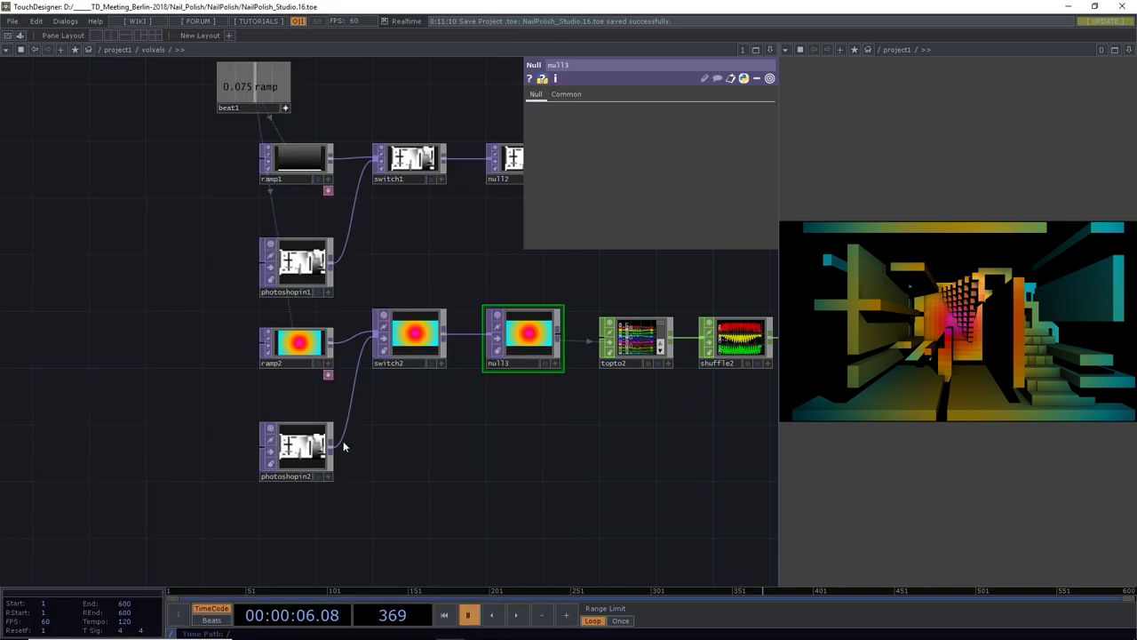
{"action": "left_click", "coordinate": [303, 455]}
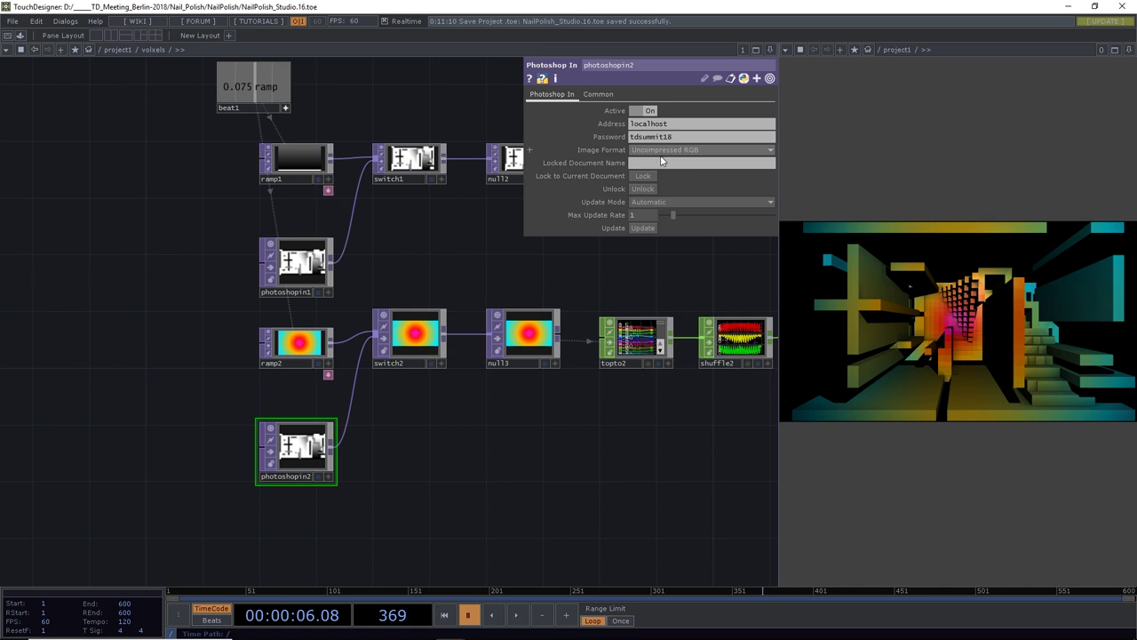
{"action": "key", "text": "alt+Tab"}
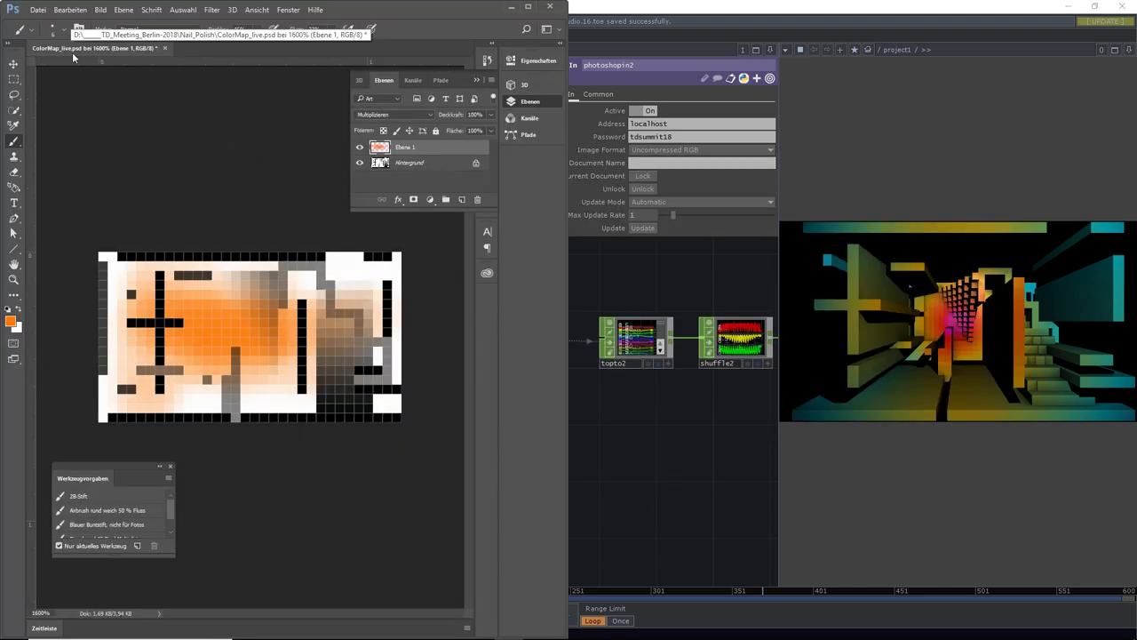
{"action": "key", "text": "alt+Tab"}
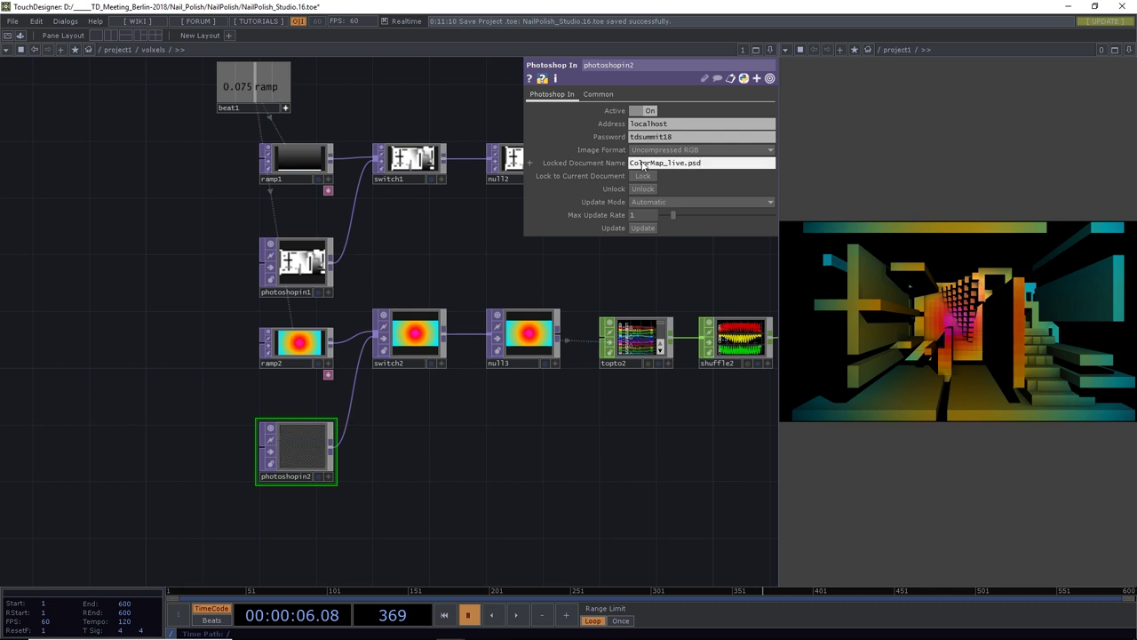
{"action": "key", "text": "alt+Tab"}
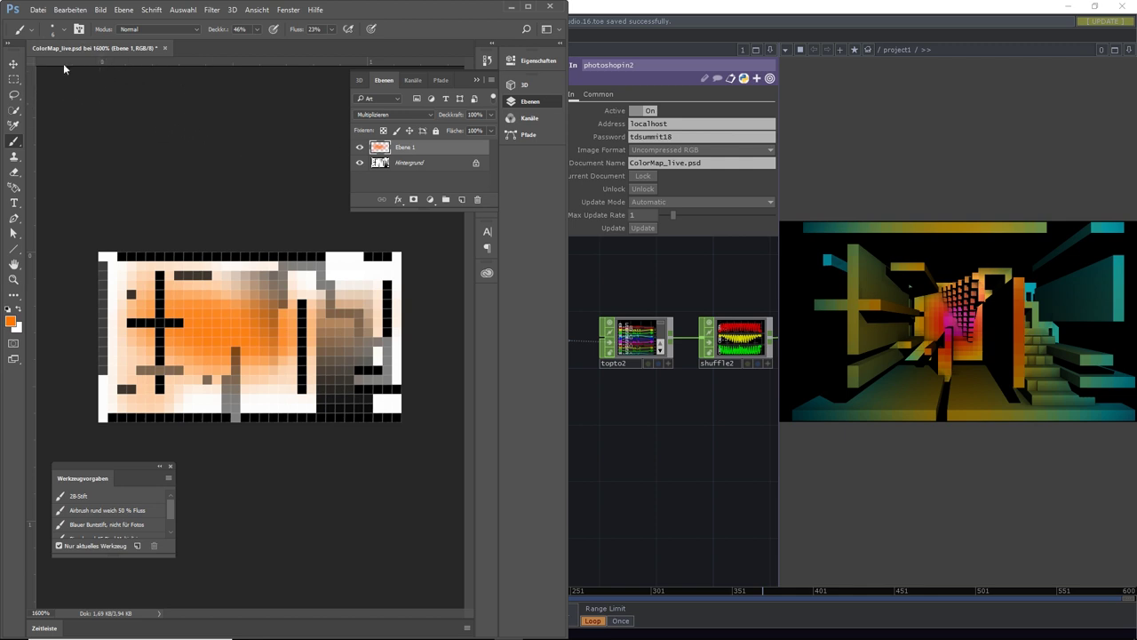
{"action": "key", "text": "alt+Tab"}
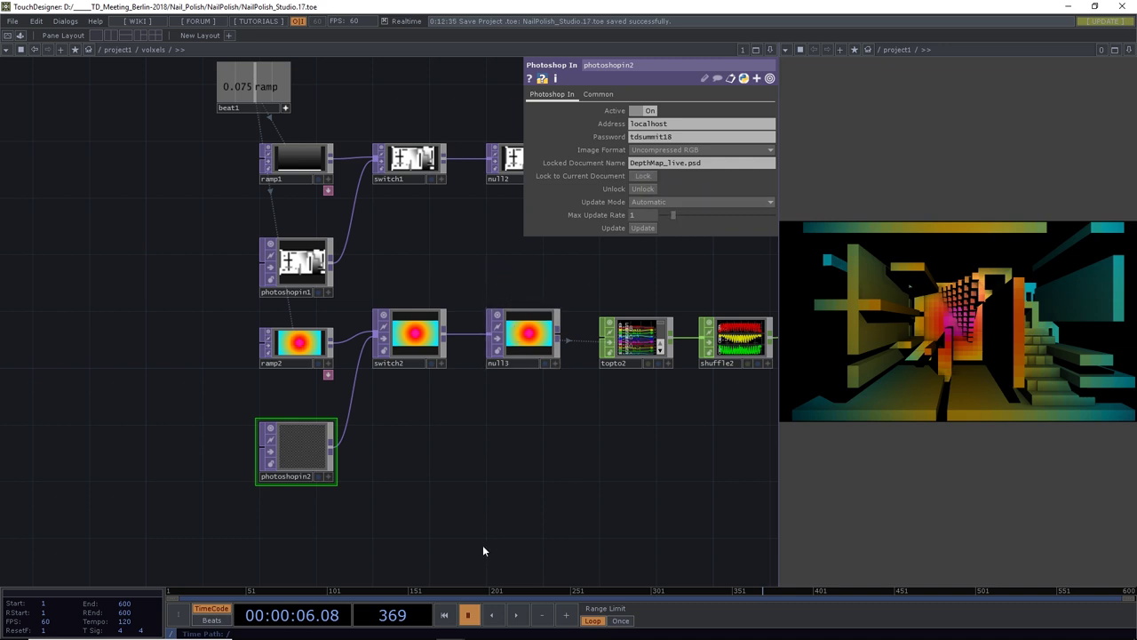
{"action": "left_click", "coordinate": [520, 620]}
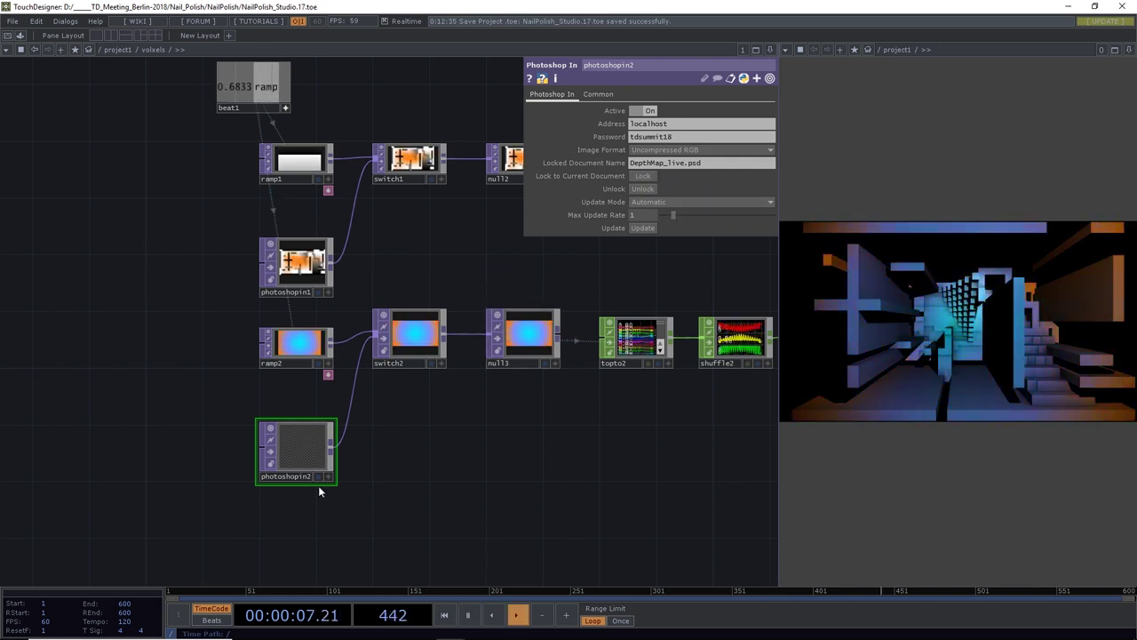
Brush another orange stroke onto the colour map, then open Datei > Öffnen
{"action": "key", "text": "alt+Tab"}
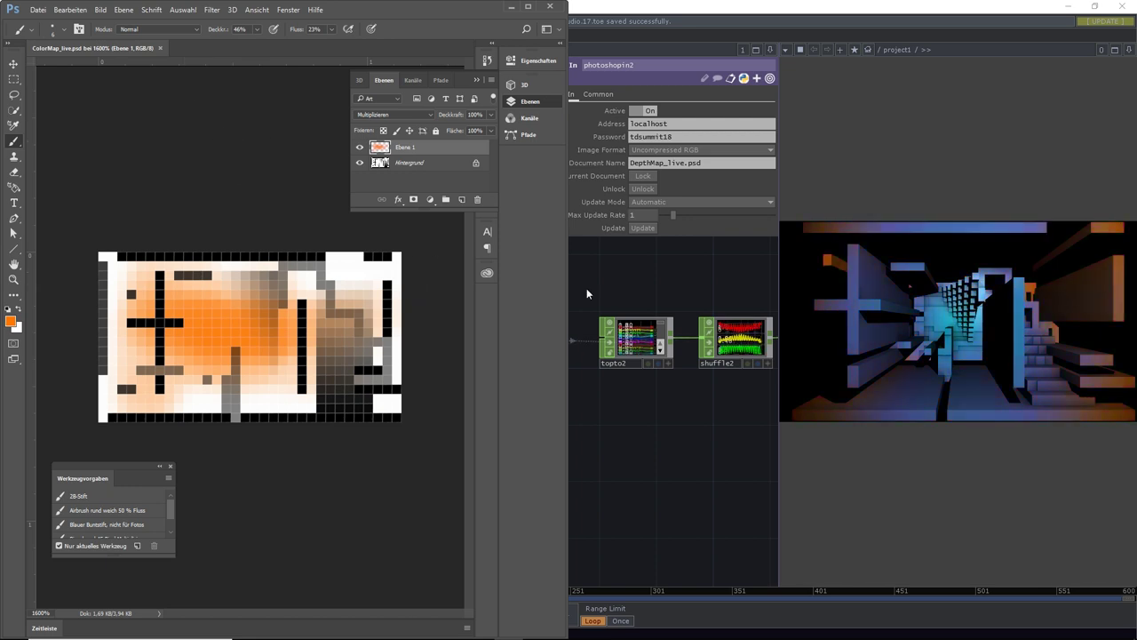
{"action": "left_click", "coordinate": [590, 285]}
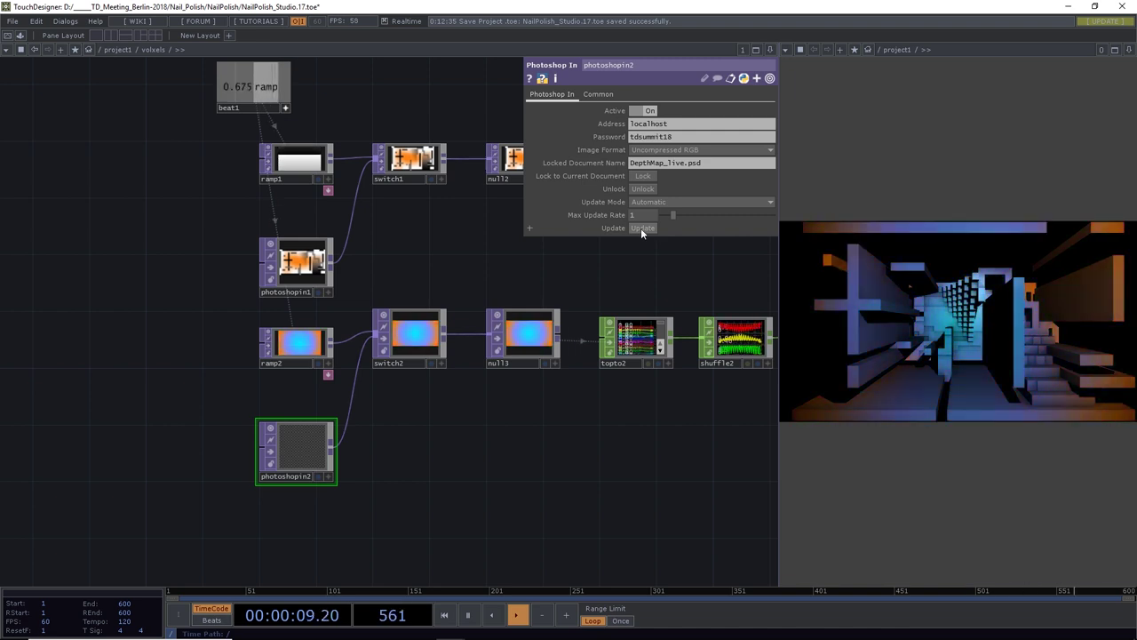
{"action": "scroll", "coordinate": [500, 460], "scroll_direction": "down", "scroll_amount": 2}
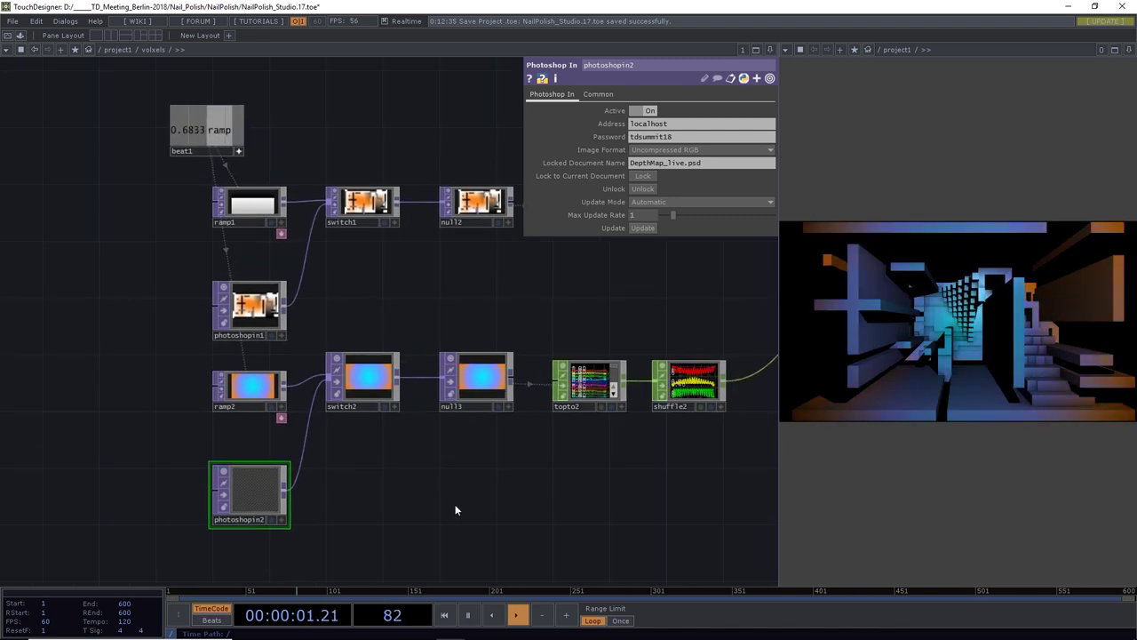
{"action": "key", "text": "alt+Tab"}
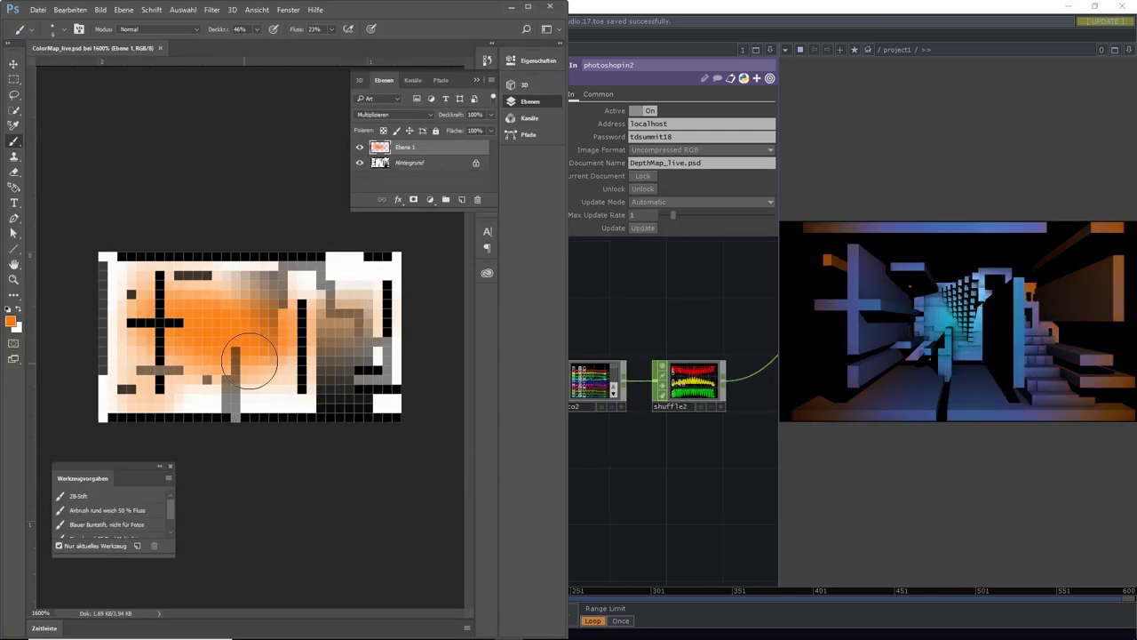
{"action": "left_click_drag", "start_coordinate": [327, 313], "coordinate": [366, 299]}
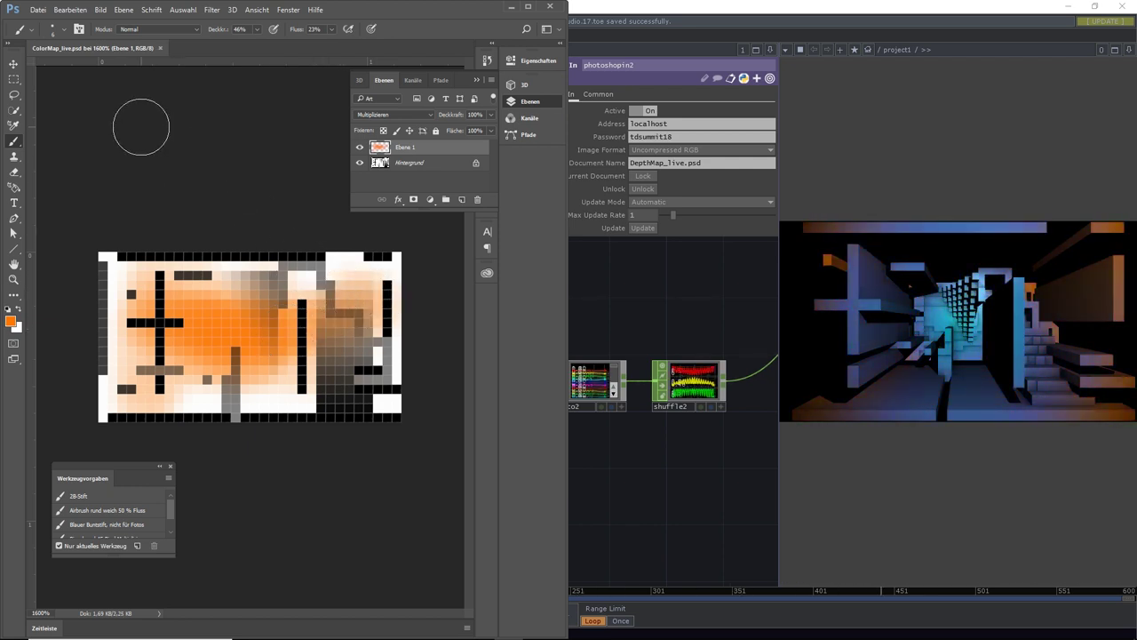
{"action": "left_click", "coordinate": [36, 10]}
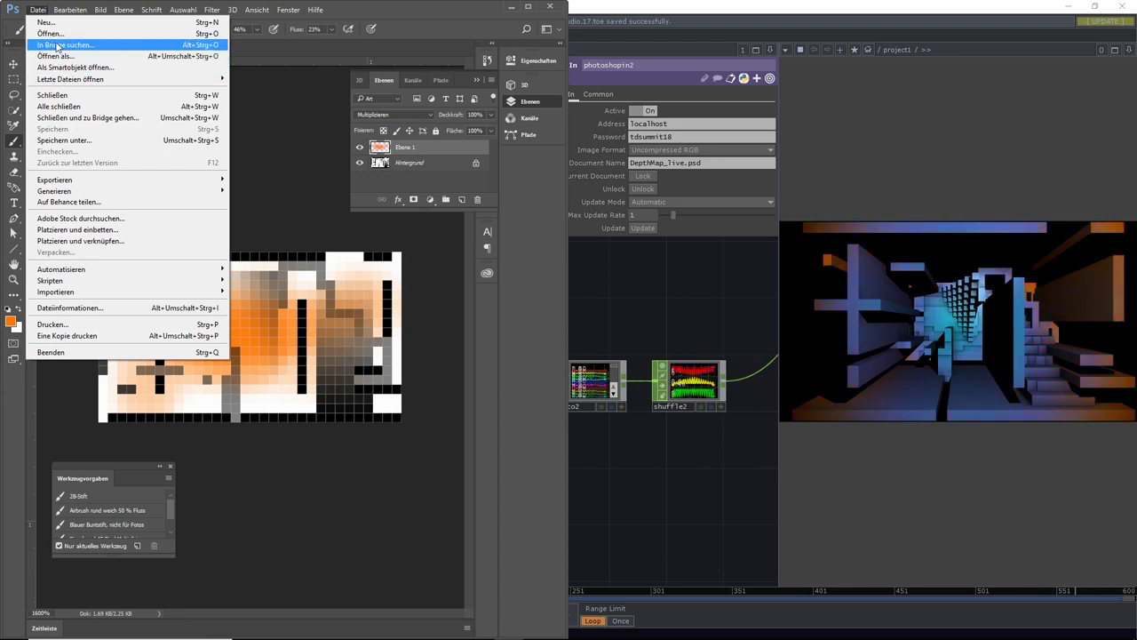
{"action": "left_click", "coordinate": [50, 33]}
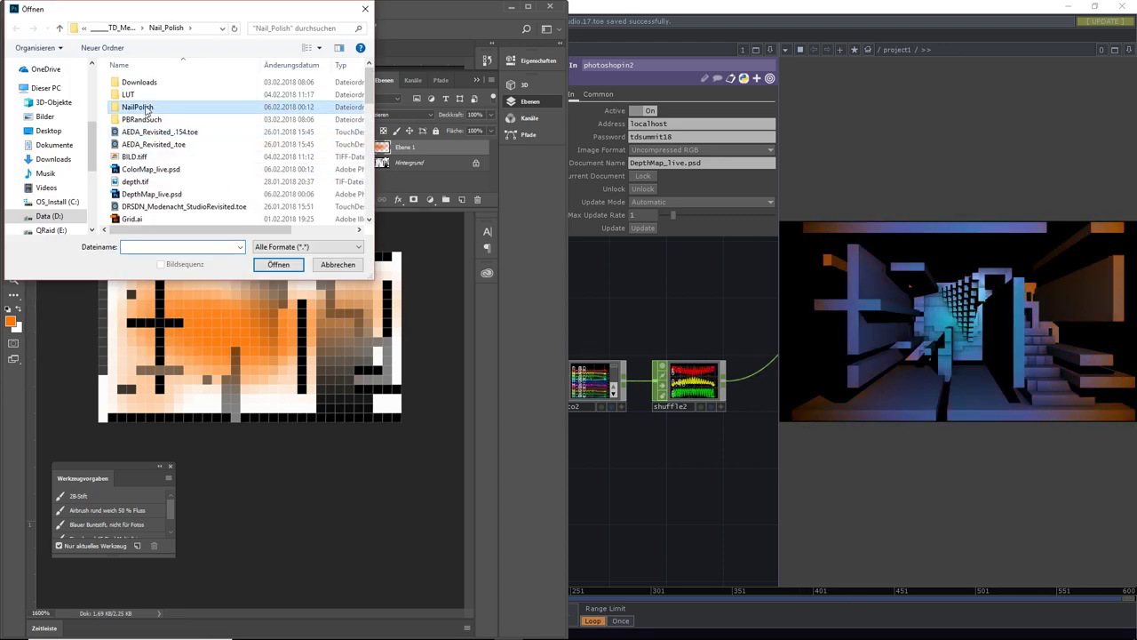
Browse the NailPolish Image folder for Depth_Map.psd, then cancel the Open dialog
{"action": "double_click", "coordinate": [134, 107]}
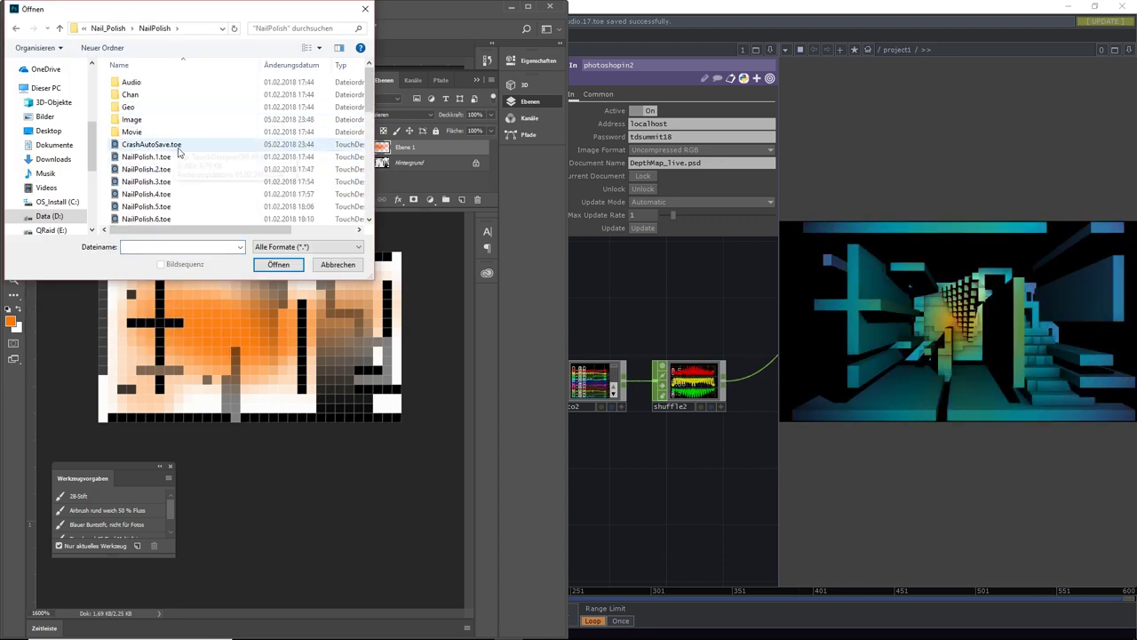
{"action": "double_click", "coordinate": [128, 119]}
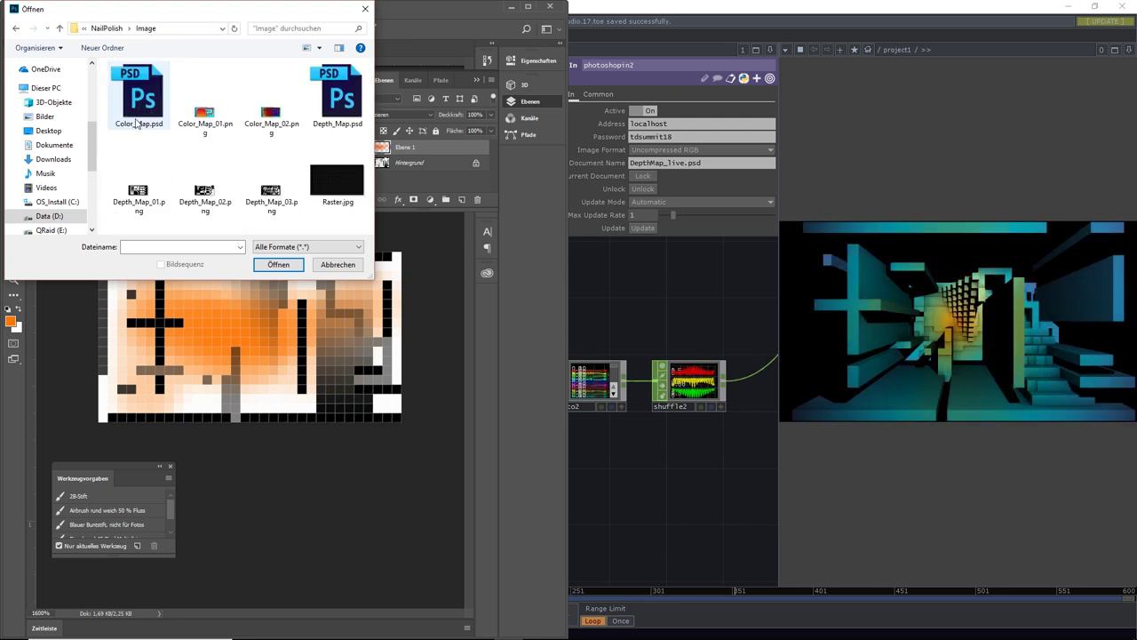
{"action": "left_click", "coordinate": [347, 109]}
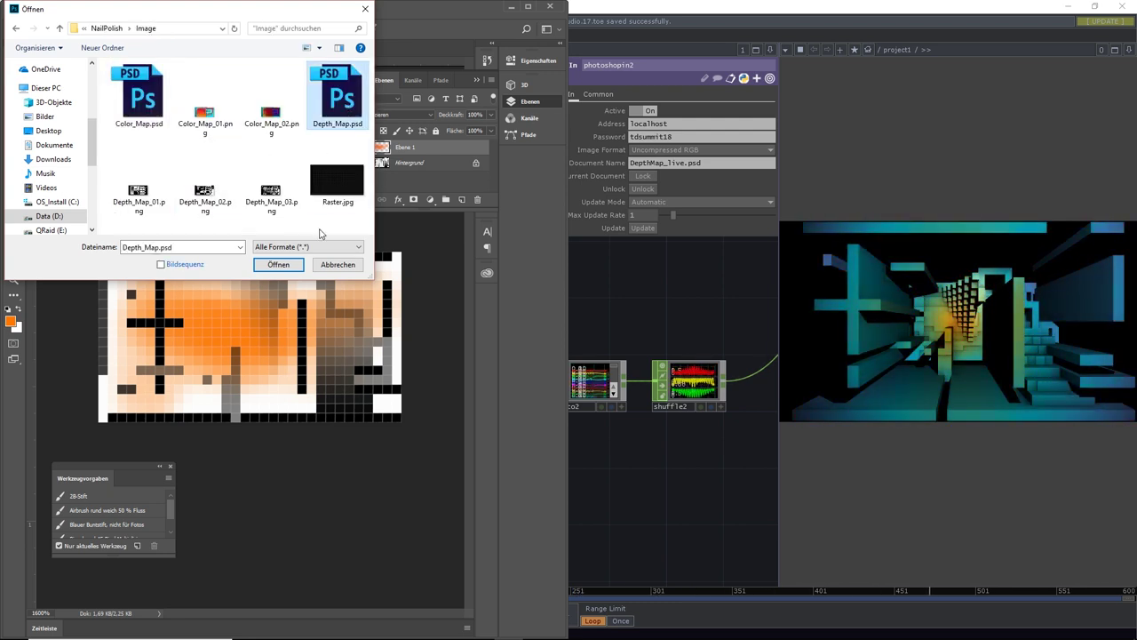
{"action": "left_click", "coordinate": [114, 29]}
{"action": "scroll", "coordinate": [257, 168], "scroll_direction": "down", "scroll_amount": 5}
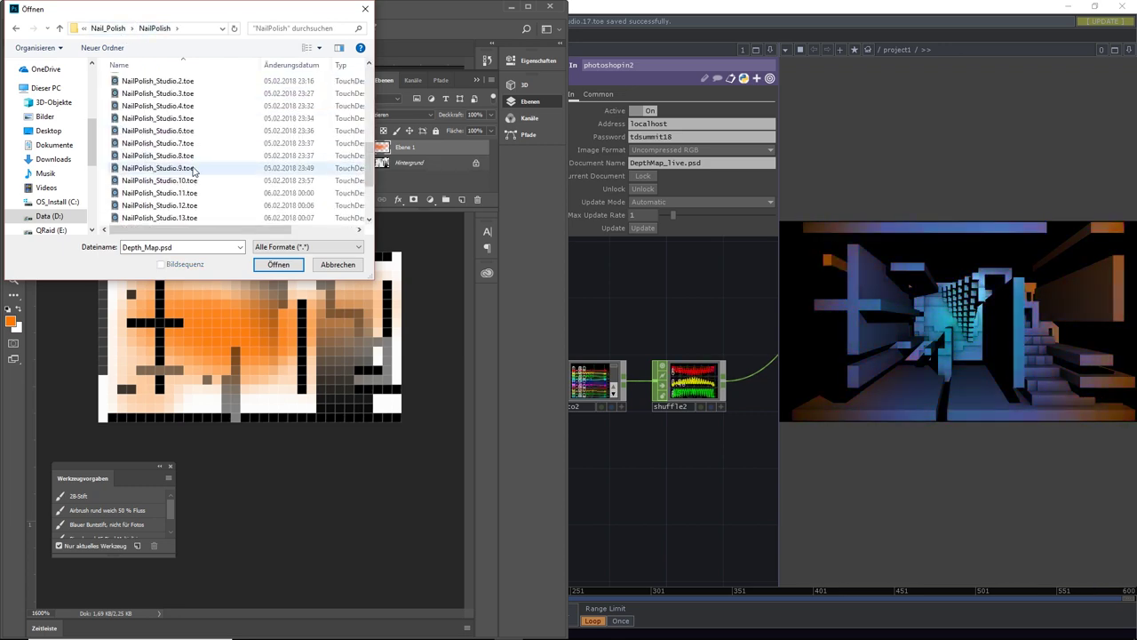
{"action": "left_click", "coordinate": [338, 265]}
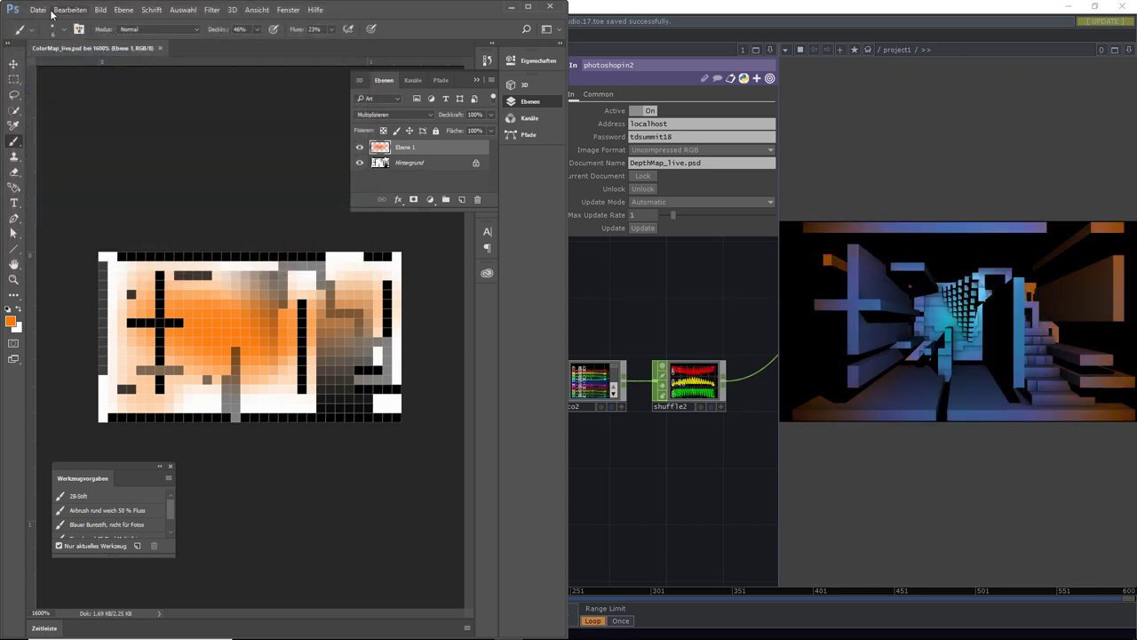
Open DepthMap_live.psd from the recent files and dismiss the Creative Cloud library prompt
{"action": "left_click", "coordinate": [39, 10]}
{"action": "mouse_move", "coordinate": [58, 82]}
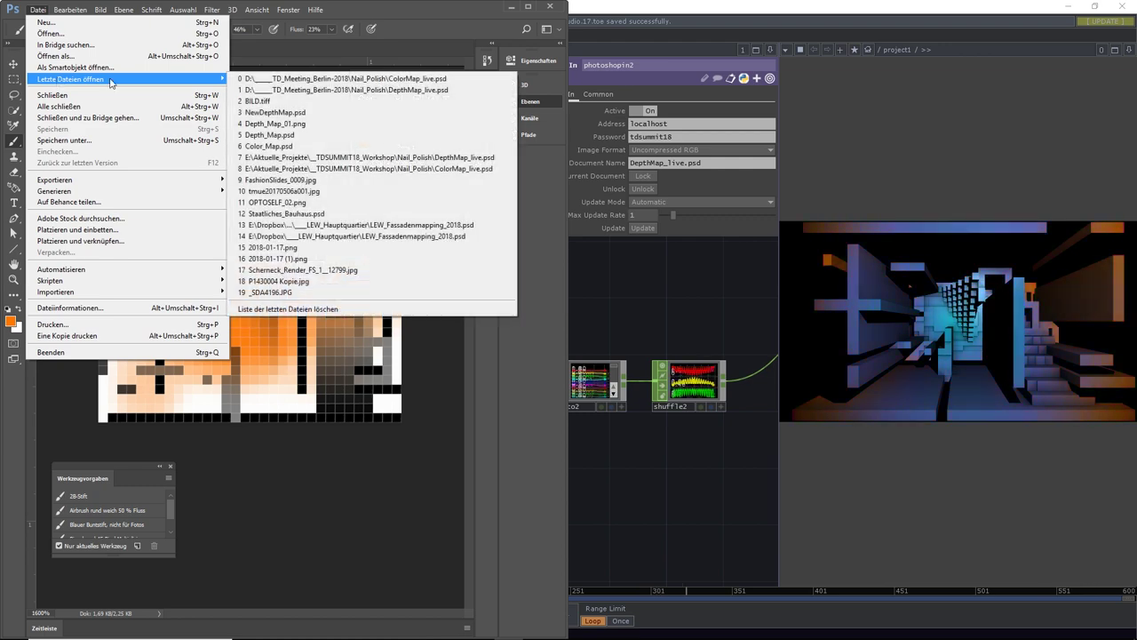
{"action": "left_click", "coordinate": [265, 90]}
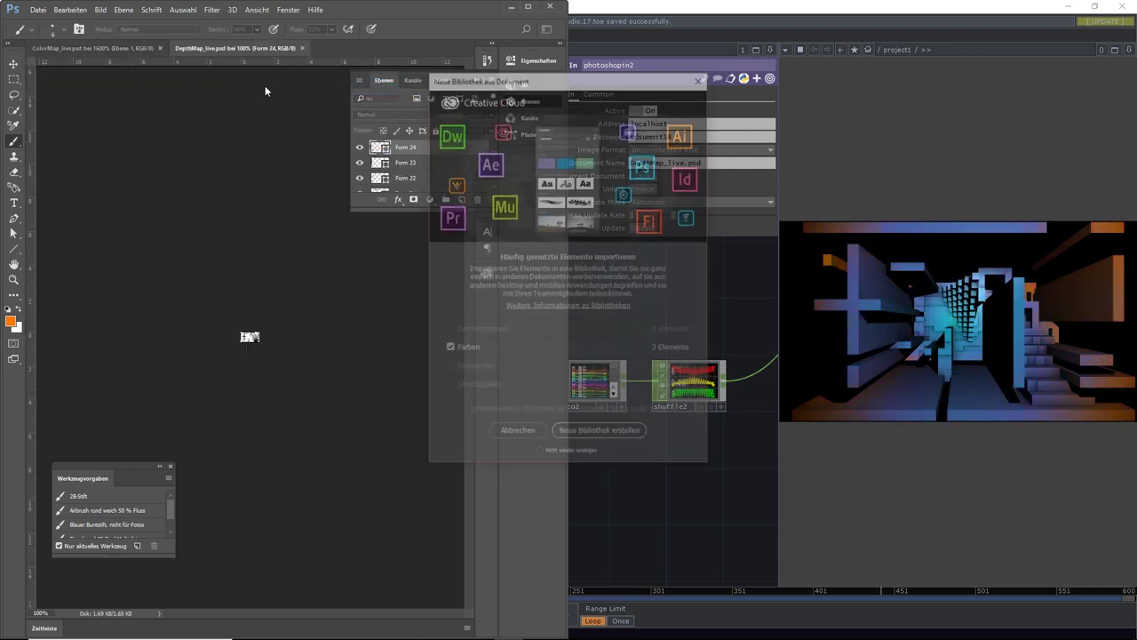
{"action": "left_click", "coordinate": [518, 435]}
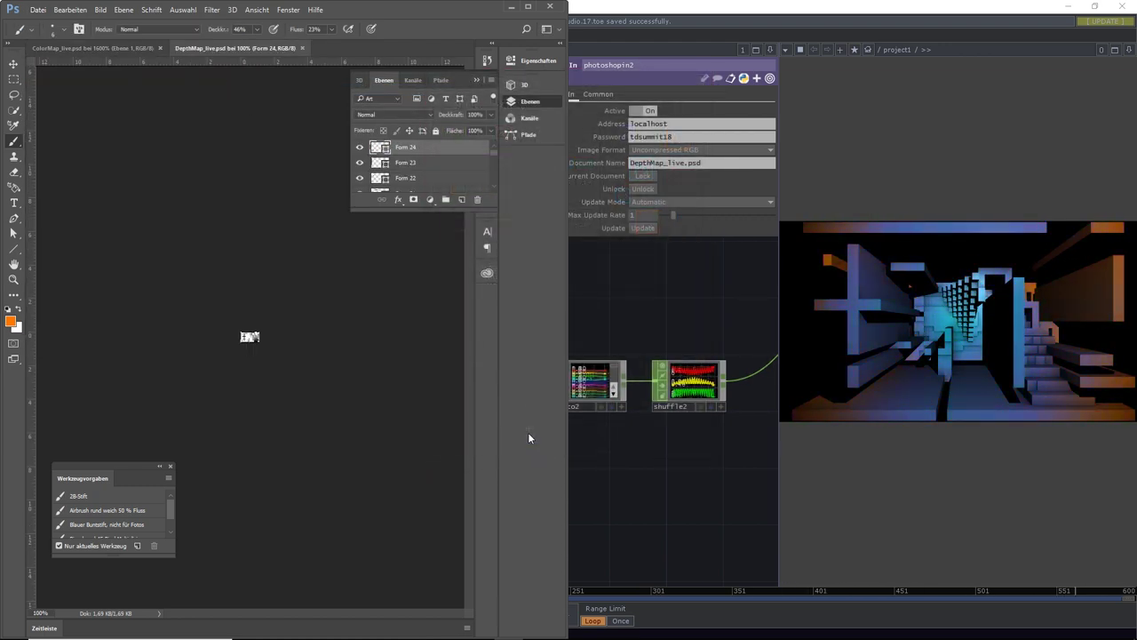
Compare the ColorMap_live.psd and zoomed DepthMap_live.psd documents, then return to TouchDesigner
{"action": "left_click", "coordinate": [133, 48]}
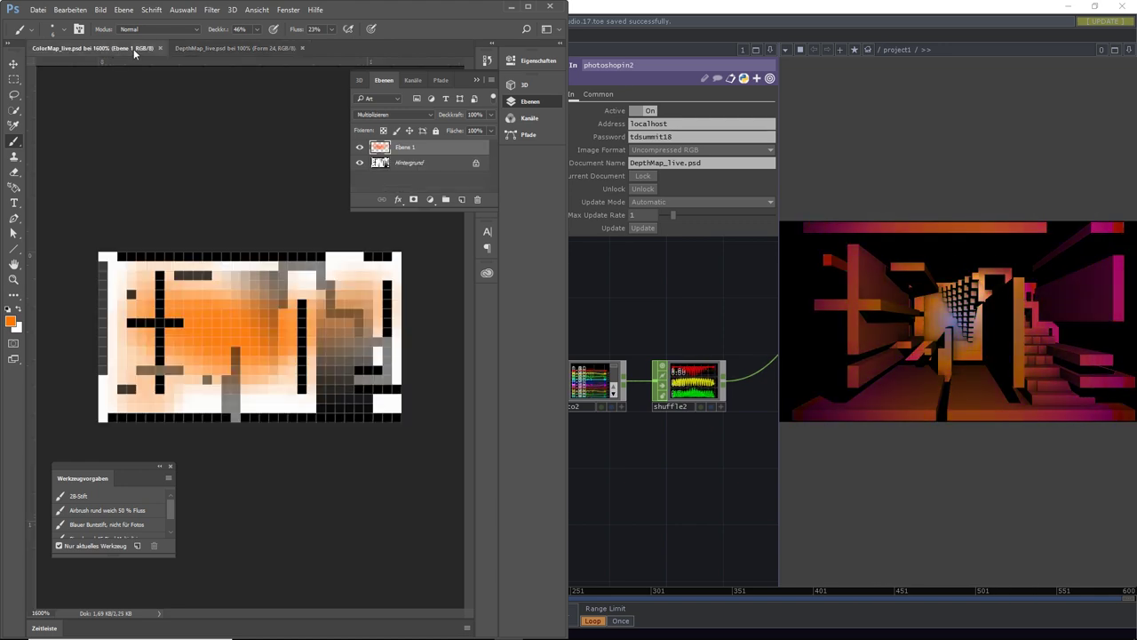
{"action": "left_click", "coordinate": [217, 48]}
{"action": "key", "text": "ctrl+plus"}
{"action": "key", "text": "ctrl+plus"}
{"action": "key", "text": "ctrl+plus"}
{"action": "key", "text": "ctrl+plus"}
{"action": "key", "text": "ctrl+plus"}
{"action": "key", "text": "ctrl+plus"}
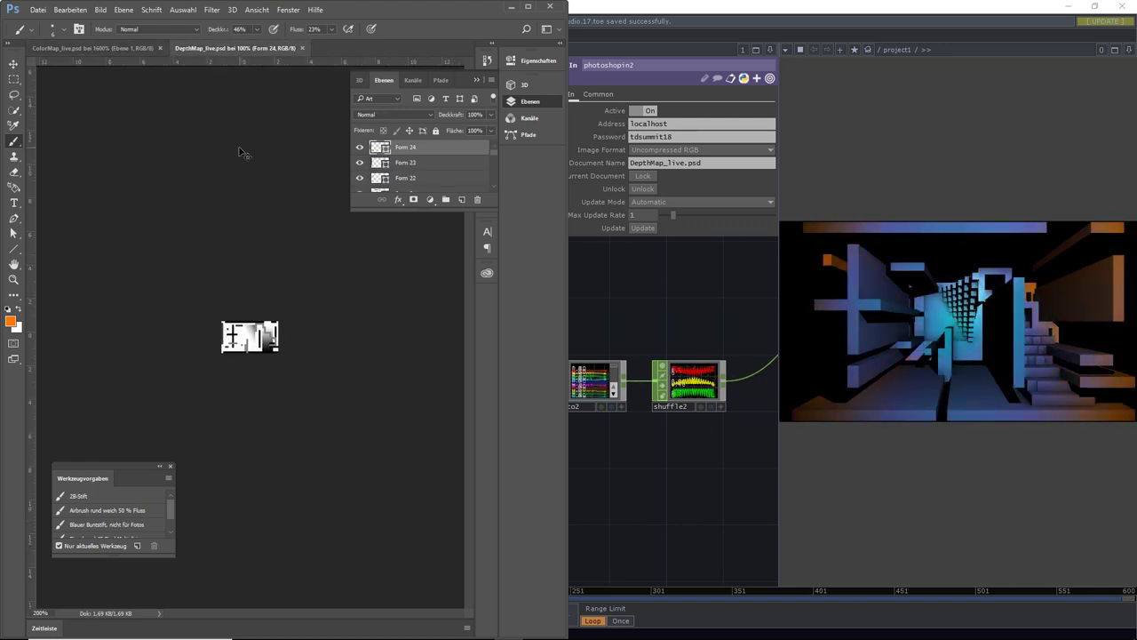
{"action": "key", "text": "ctrl+plus"}
{"action": "key", "text": "ctrl+plus"}
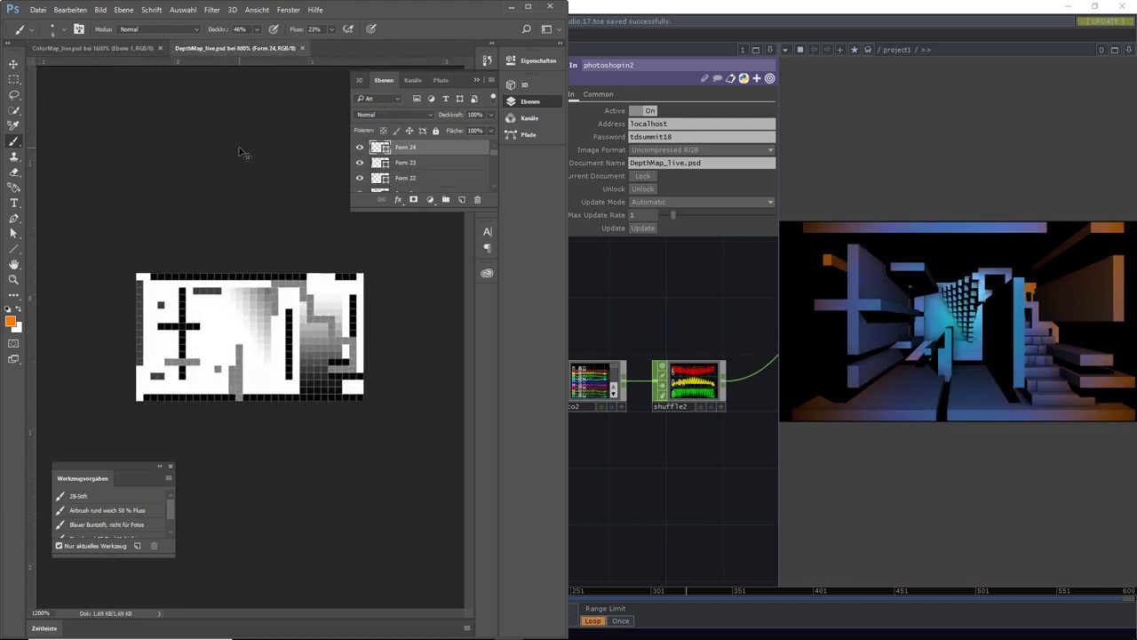
{"action": "left_click", "coordinate": [50, 48]}
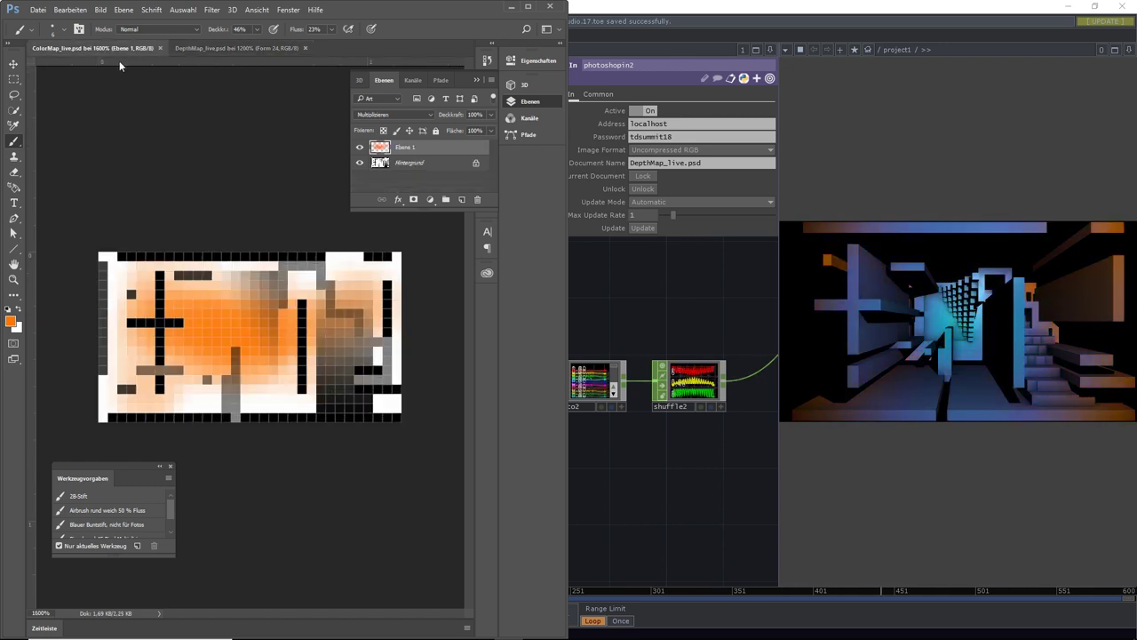
{"action": "left_click", "coordinate": [218, 50]}
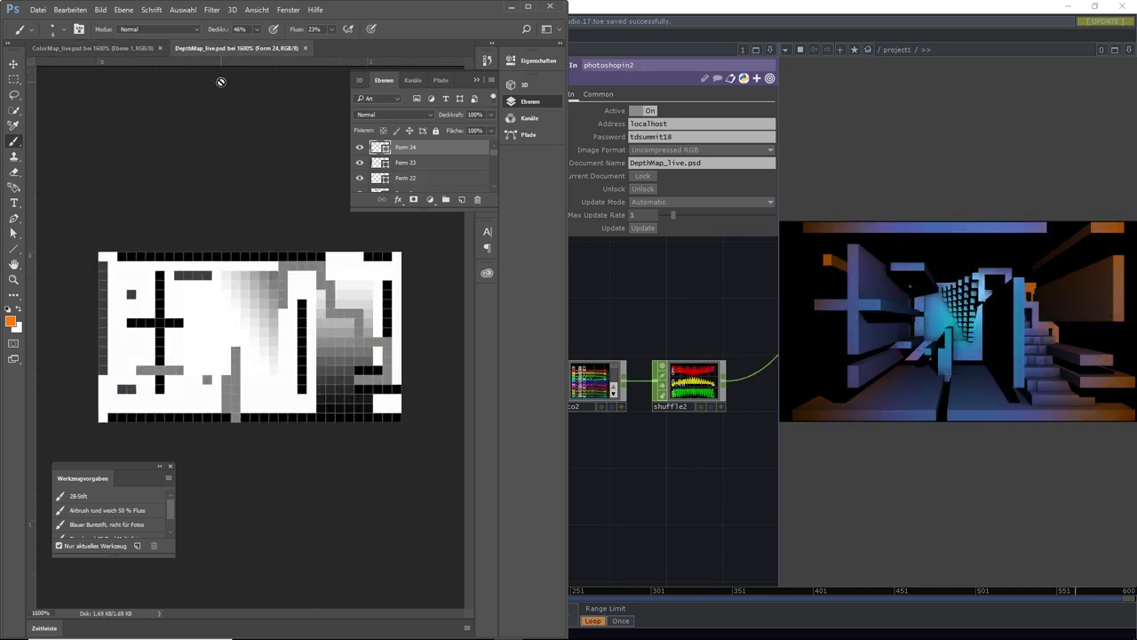
{"action": "left_click", "coordinate": [631, 272]}
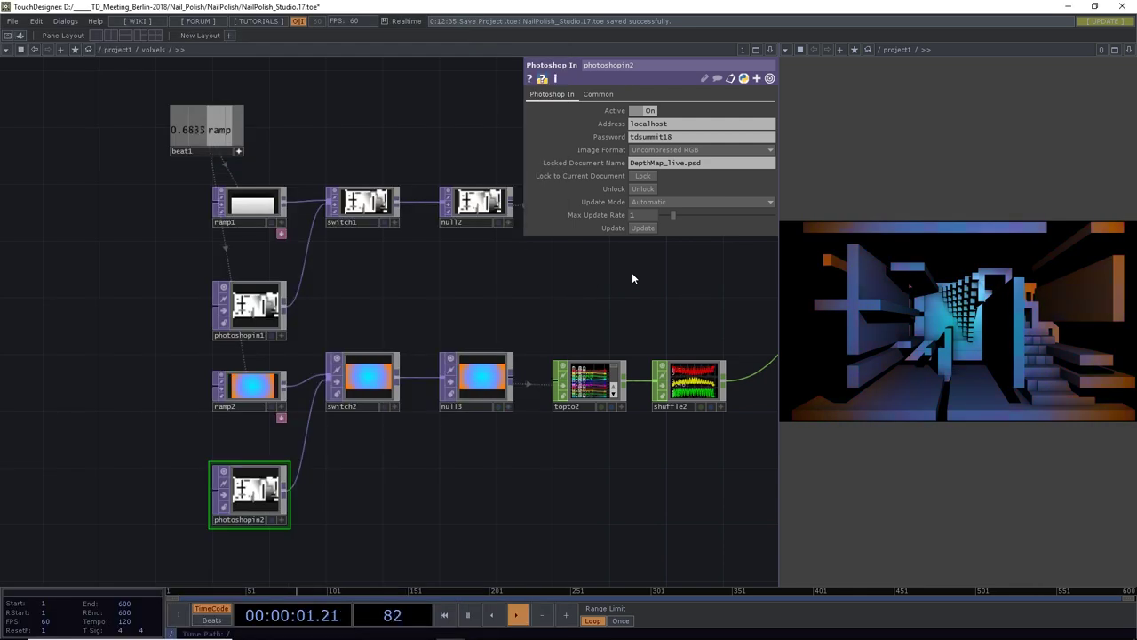
Lock photoshopin1 to DepthMap_live.psd and set its viewer smoothness to Nearest Pixel
{"action": "left_click", "coordinate": [262, 307]}
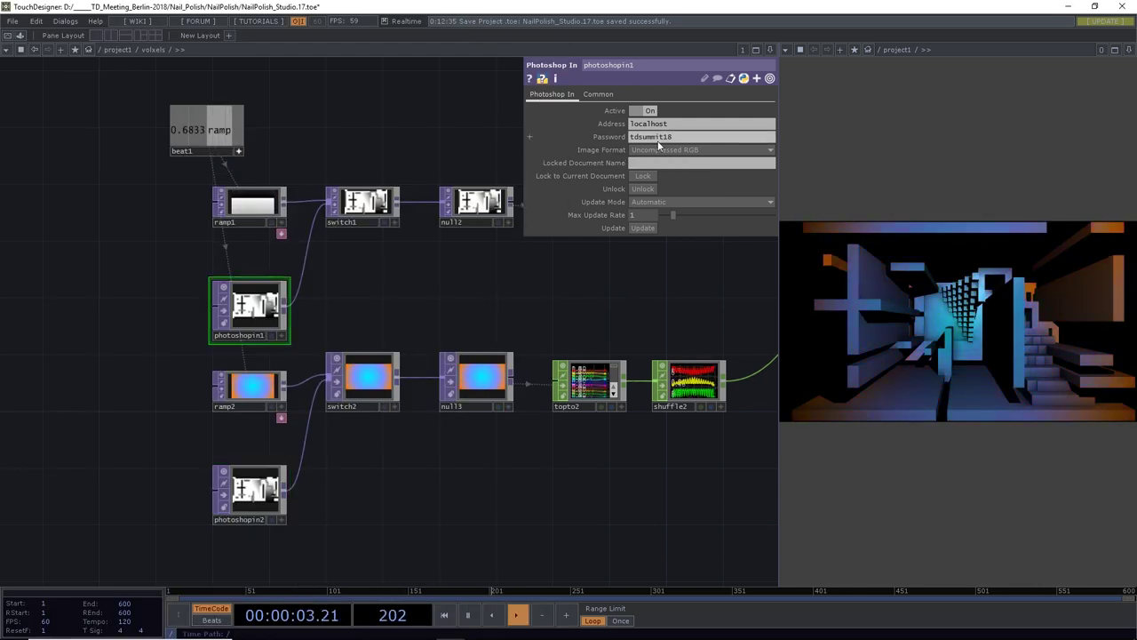
{"action": "left_click", "coordinate": [646, 163]}
{"action": "type", "text": "Depth"}
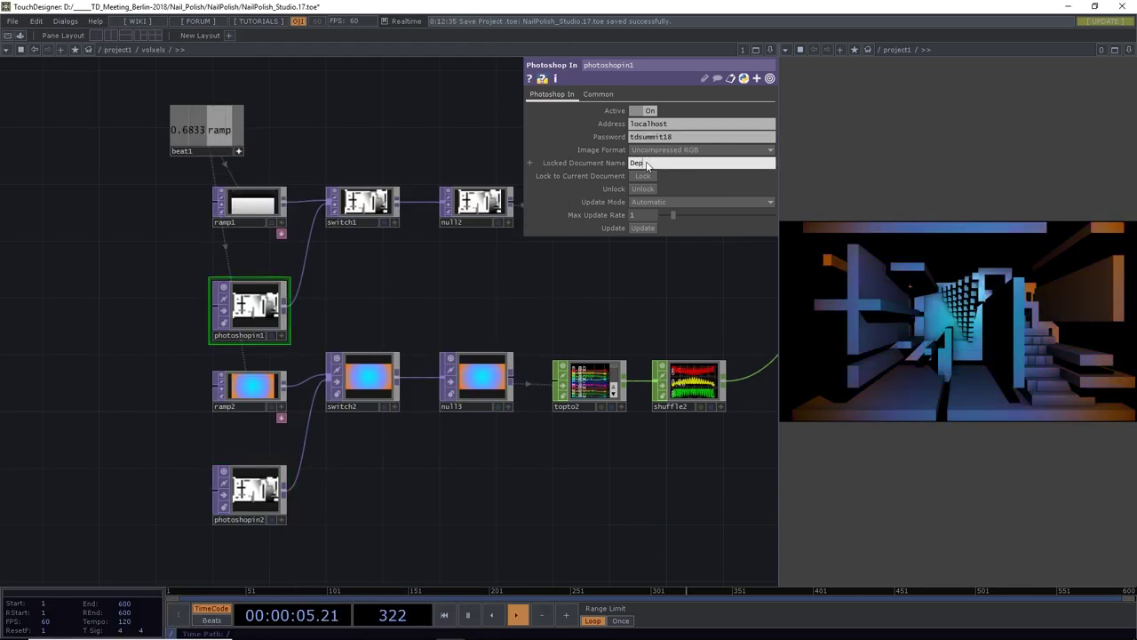
{"action": "type", "text": "Map_live.psd"}
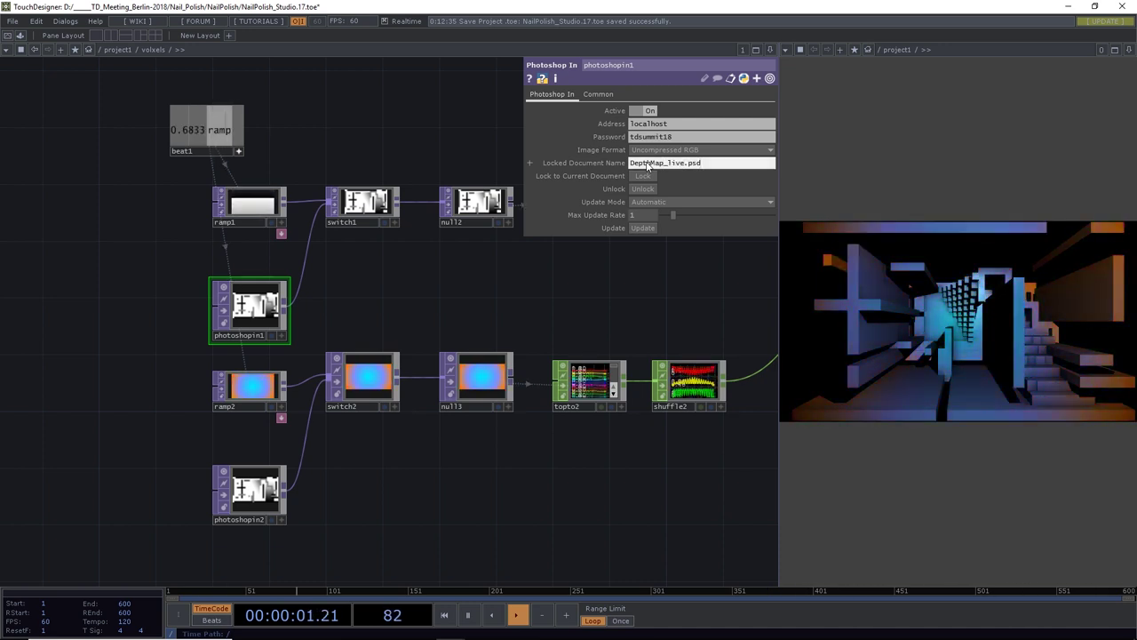
{"action": "left_click", "coordinate": [601, 94]}
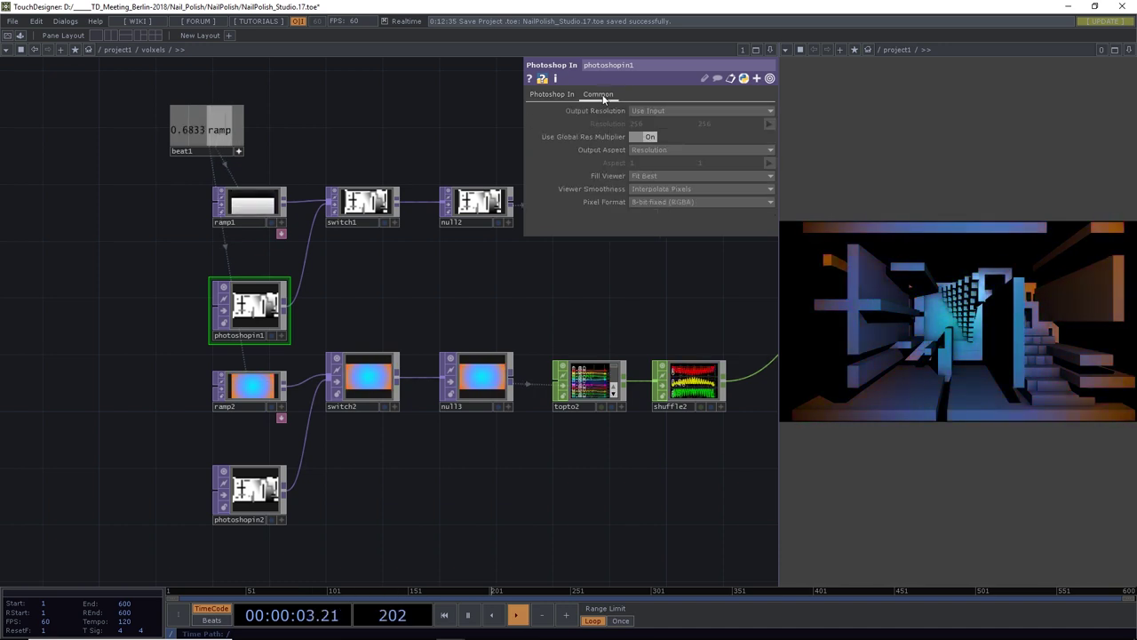
{"action": "left_click", "coordinate": [654, 188]}
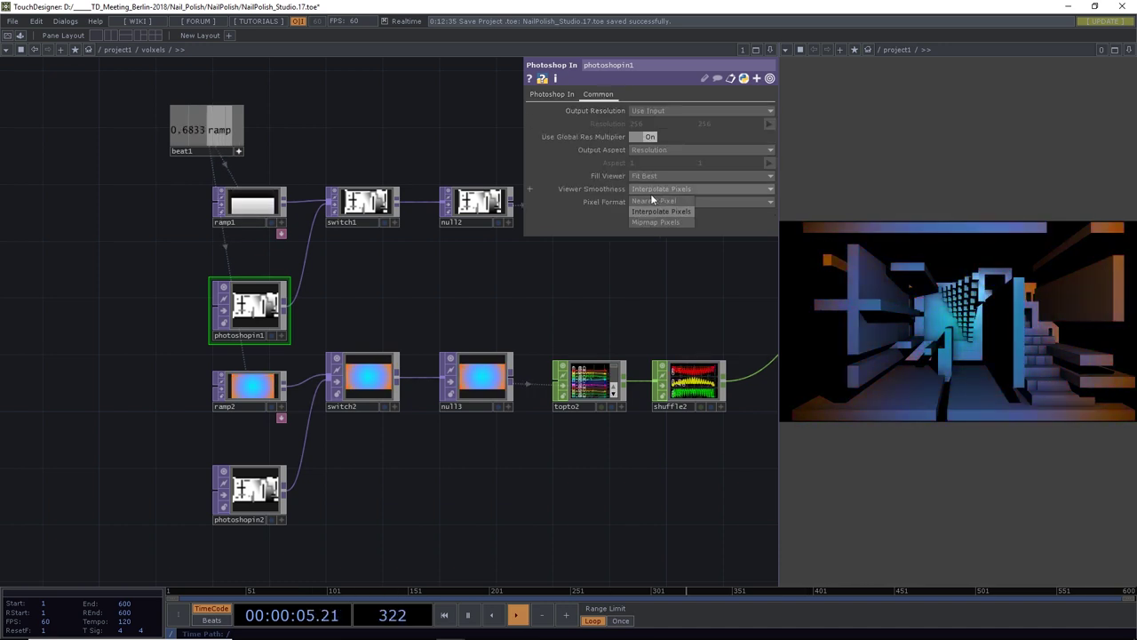
{"action": "left_click", "coordinate": [651, 201]}
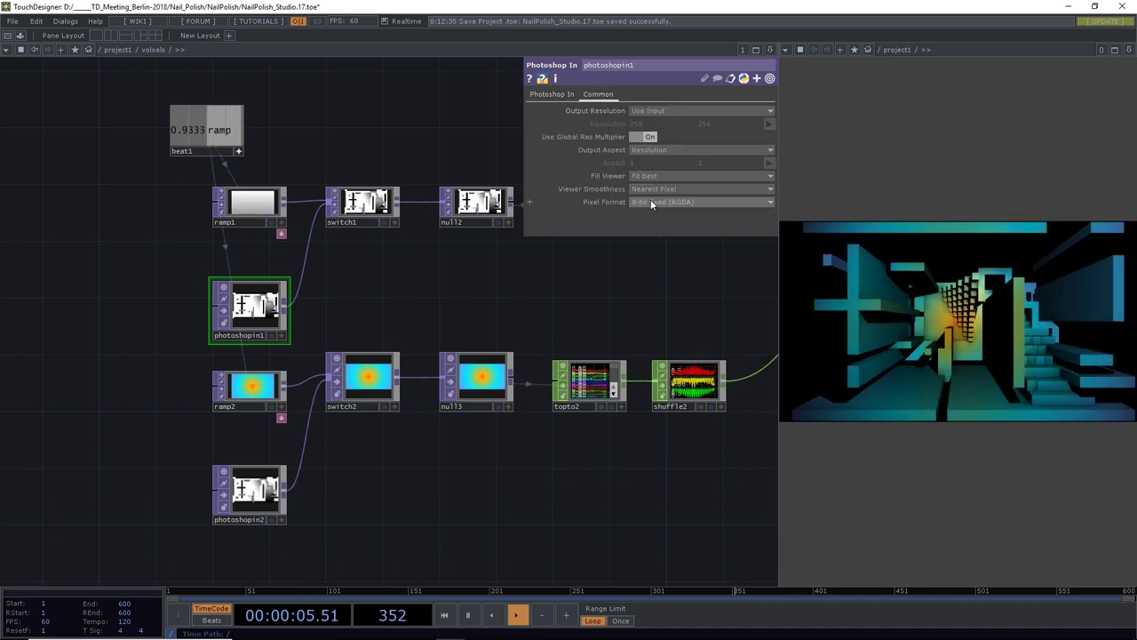
Change photoshopin2's locked document name from DepthMap_live.psd to ColorMap_live.psd
{"action": "left_click", "coordinate": [250, 490]}
{"action": "left_click", "coordinate": [598, 94]}
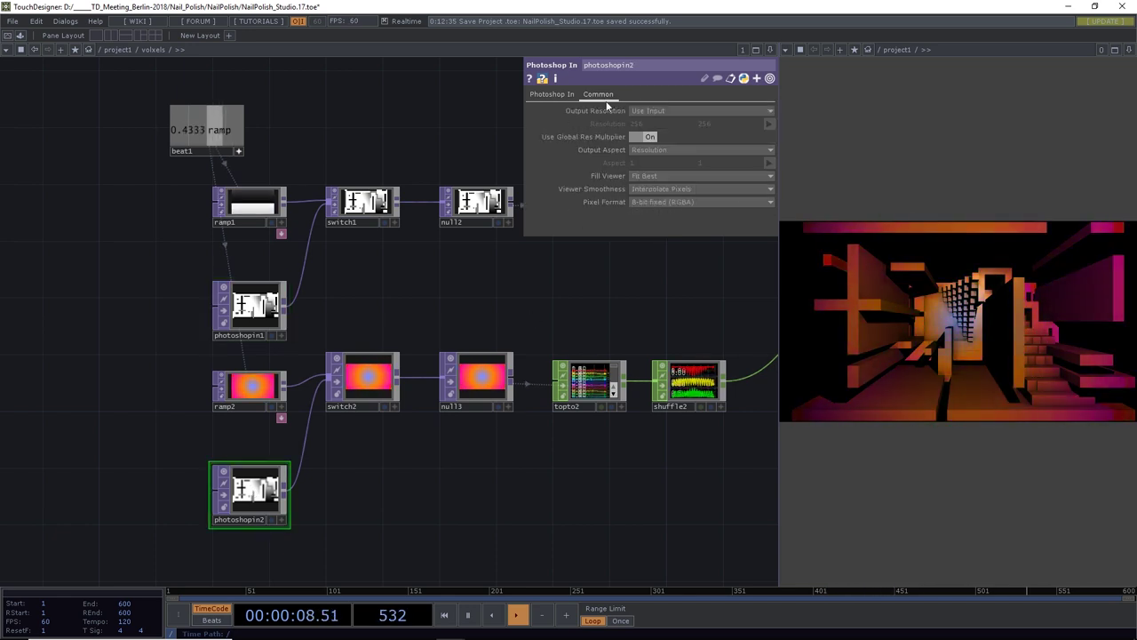
{"action": "left_click", "coordinate": [647, 188]}
{"action": "left_click", "coordinate": [648, 189]}
{"action": "left_click", "coordinate": [553, 94]}
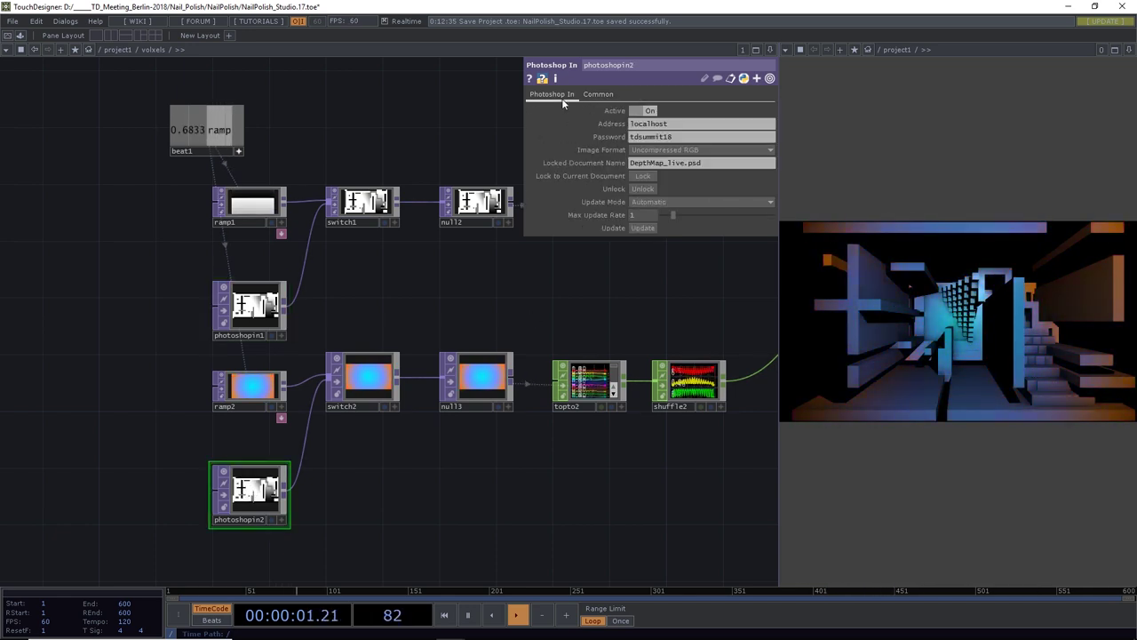
{"action": "left_click_drag", "start_coordinate": [651, 164], "coordinate": [617, 167]}
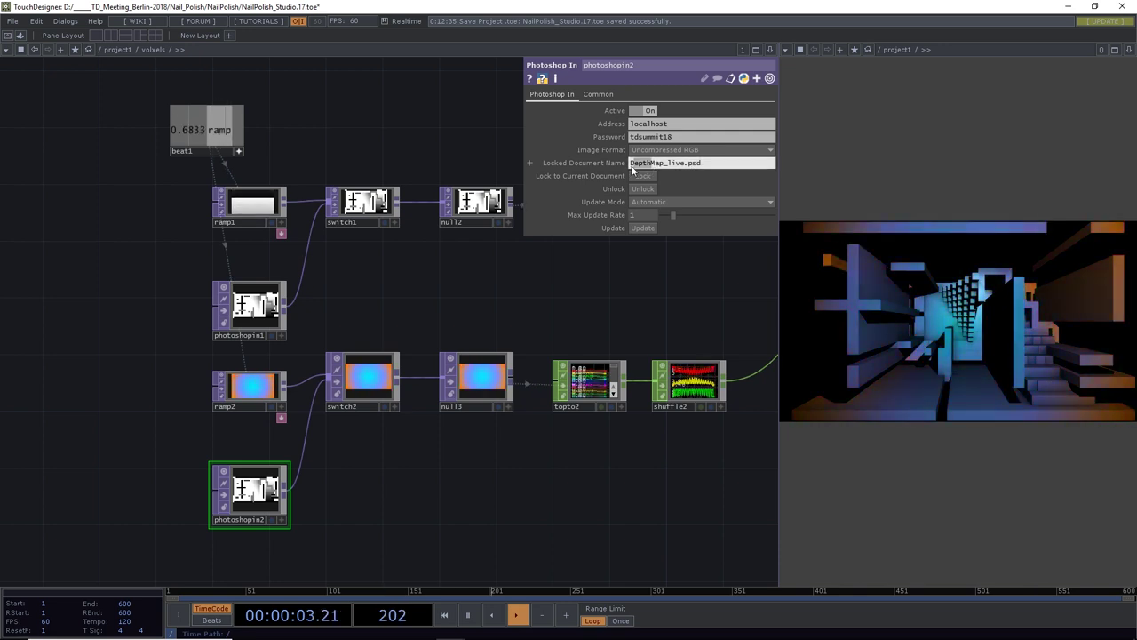
{"action": "type", "text": "Color"}
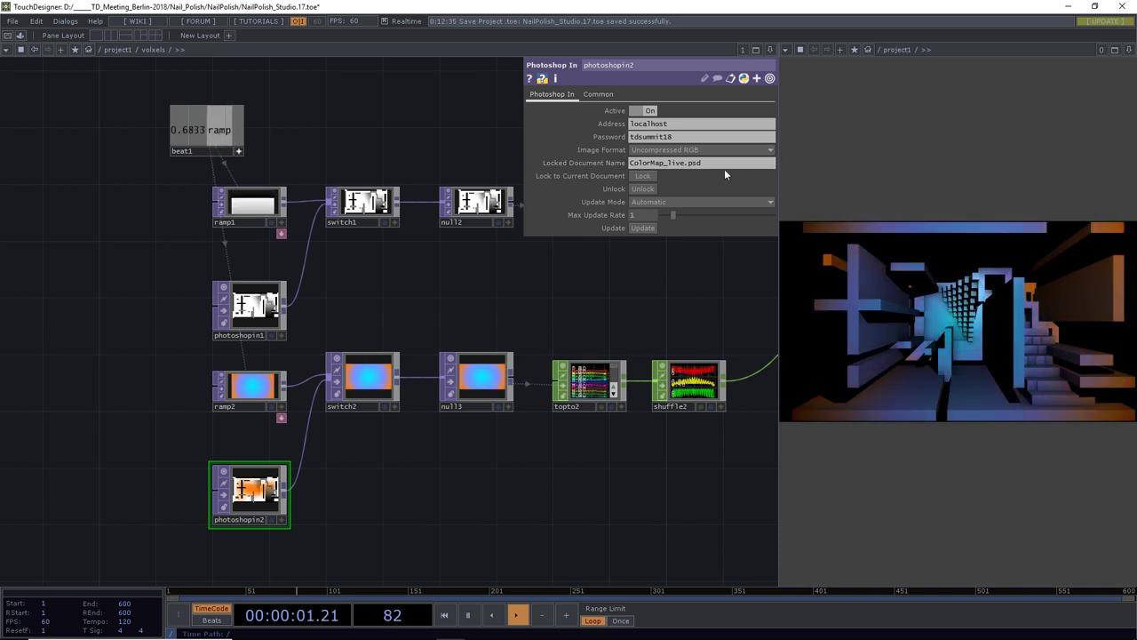
{"action": "left_click", "coordinate": [652, 186]}
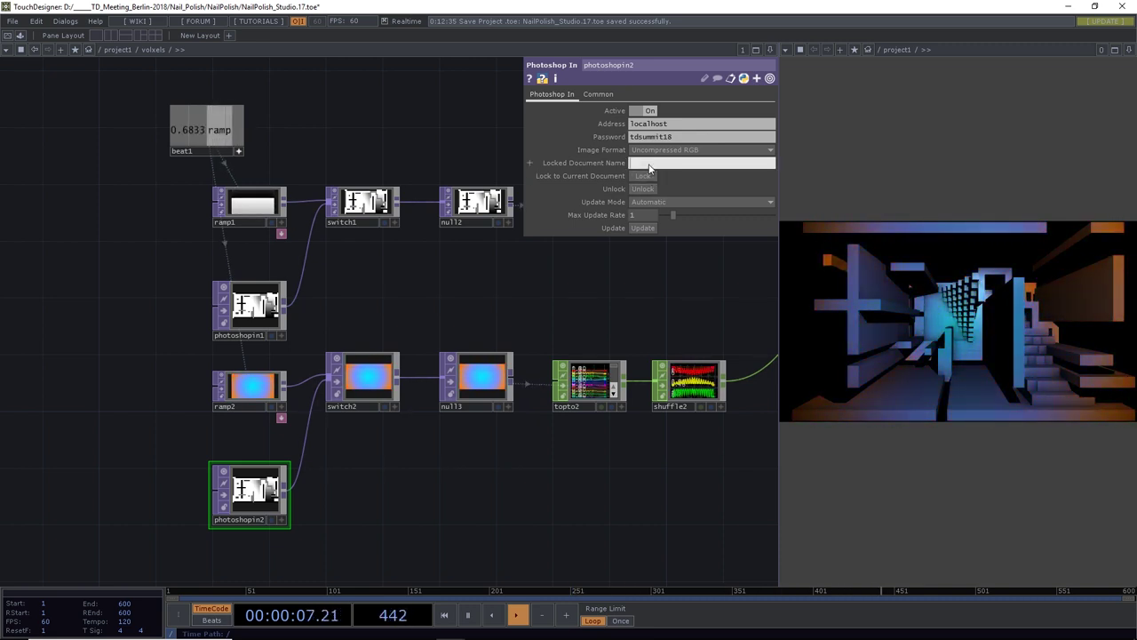
{"action": "type", "text": "ColorMap_live.psd"}
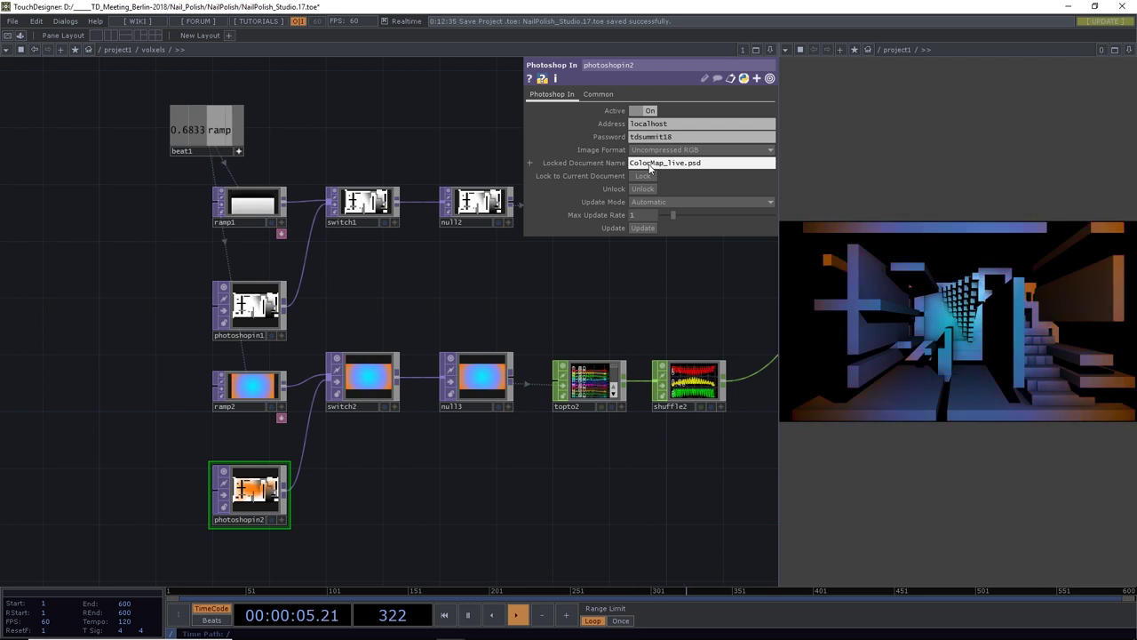
{"action": "key", "text": "Return"}
{"action": "left_click", "coordinate": [648, 179]}
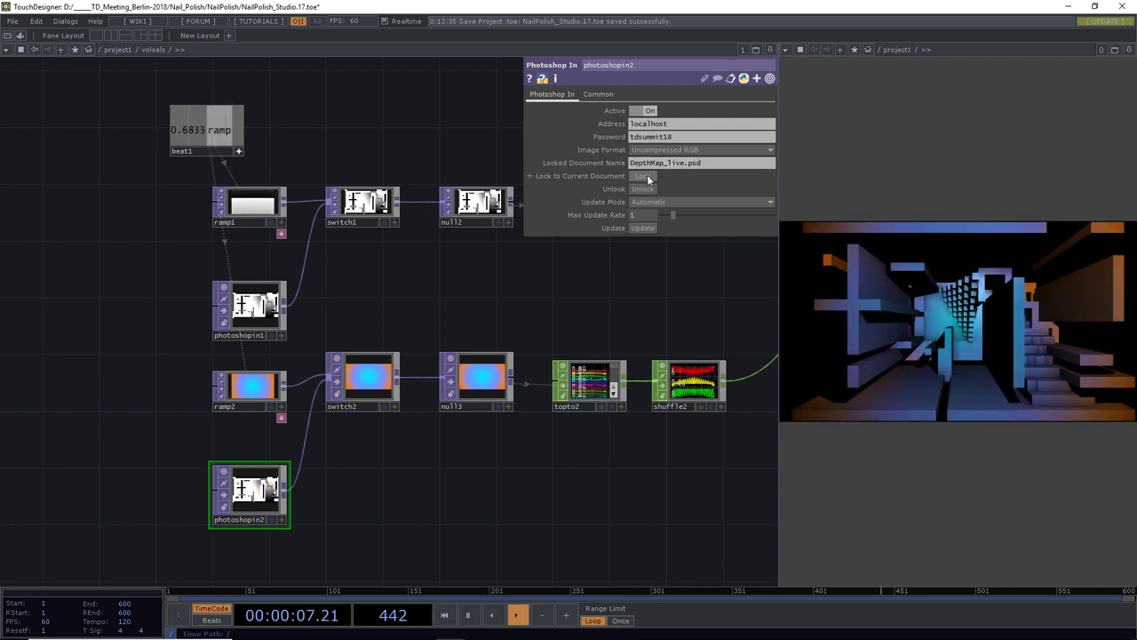
{"action": "key", "text": "ctrl+z"}
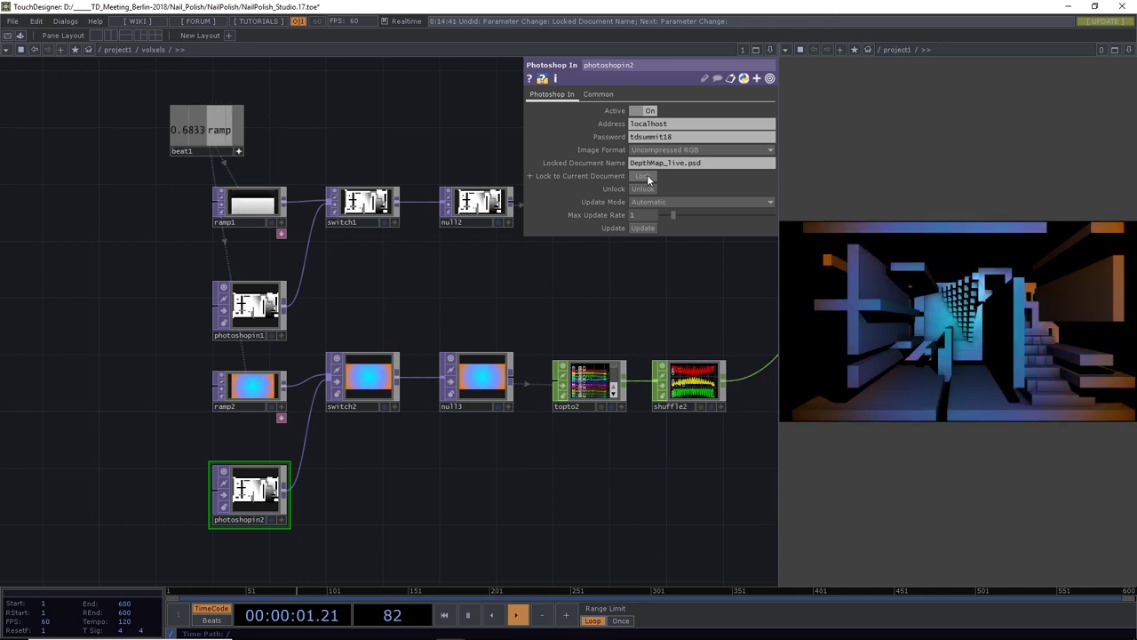
{"action": "key", "text": "ctrl+z"}
{"action": "key", "text": "ctrl+z"}
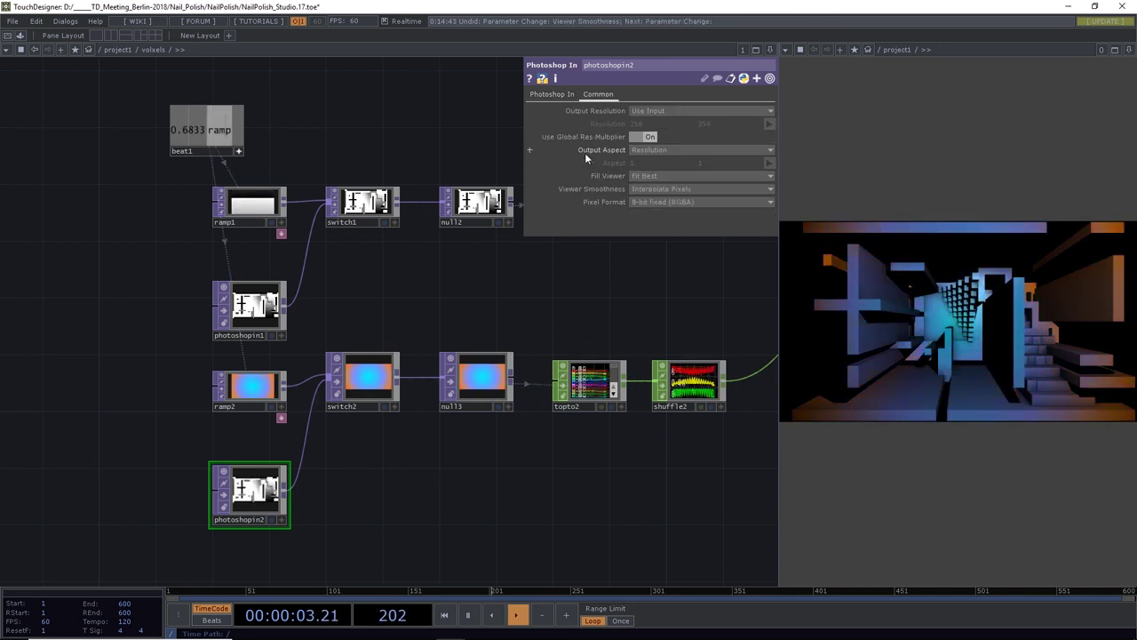
{"action": "left_click", "coordinate": [552, 95]}
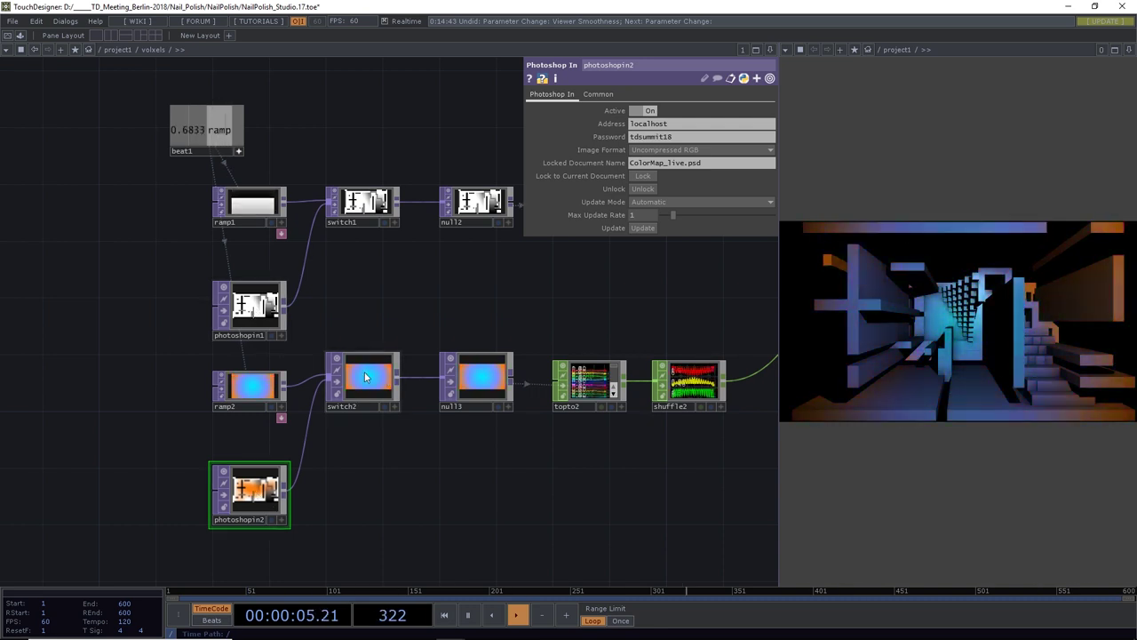
Drag switch2's Index up to 8.88 toward photoshopin2 so the voxels take the orange map
{"action": "left_click", "coordinate": [382, 359]}
{"action": "left_click", "coordinate": [541, 94]}
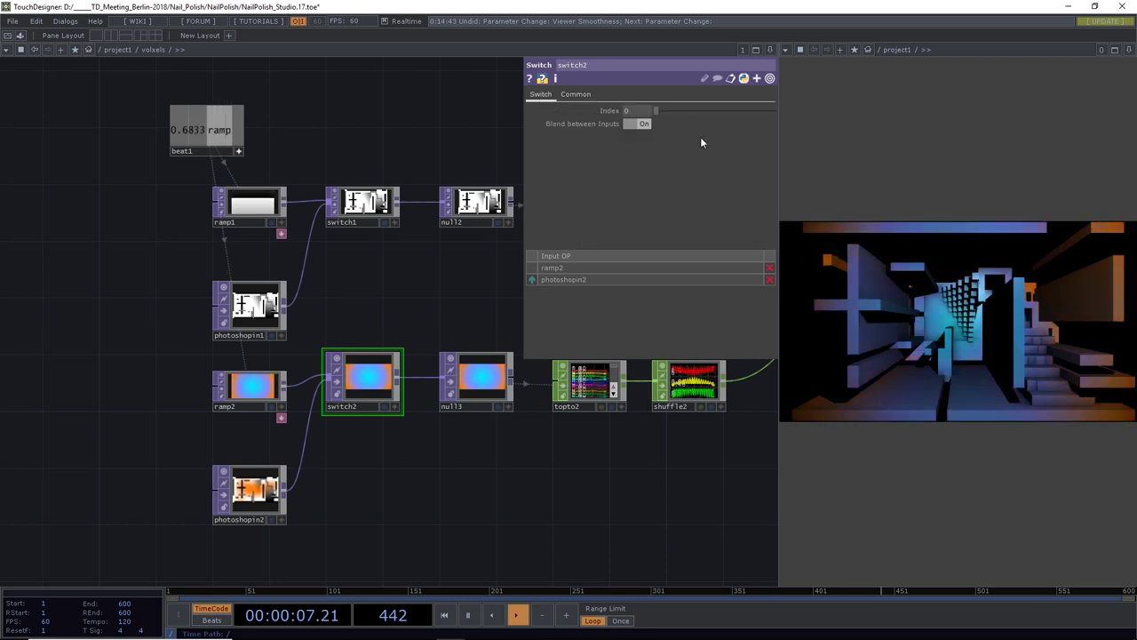
{"action": "left_click_drag", "start_coordinate": [655, 110], "coordinate": [730, 130]}
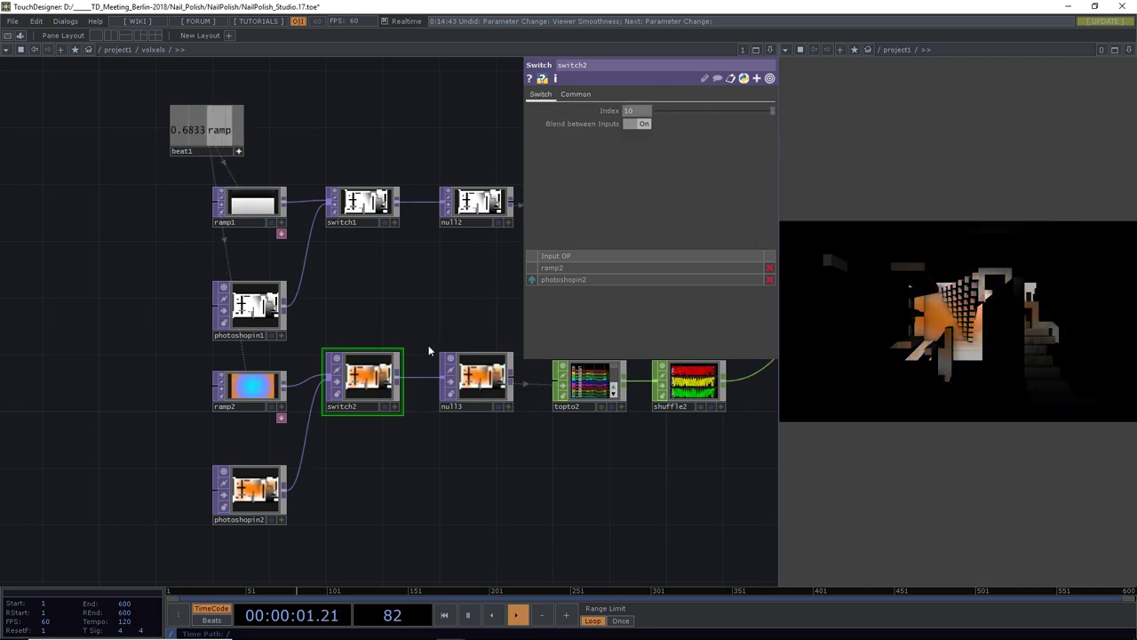
{"action": "left_click_drag", "start_coordinate": [490, 472], "coordinate": [443, 482]}
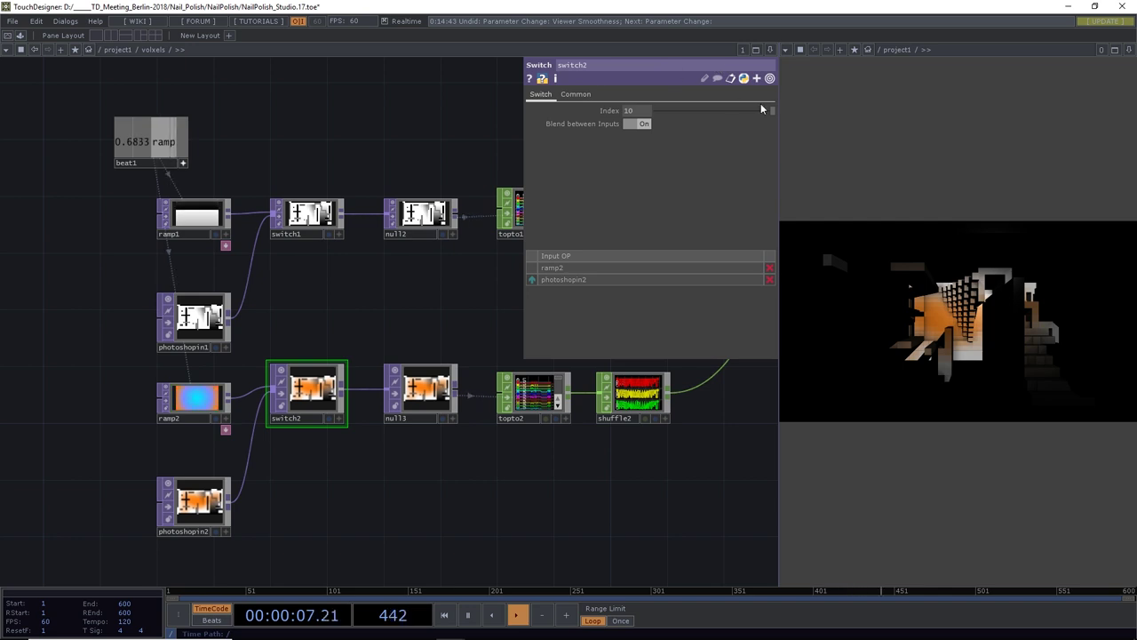
{"action": "mouse_move", "coordinate": [712, 112]}
{"action": "left_mouse_down"}
{"action": "mouse_move", "coordinate": [611, 110]}
{"action": "mouse_move", "coordinate": [717, 117]}
{"action": "left_mouse_up"}
{"action": "scroll", "coordinate": [191, 504], "scroll_direction": "up", "scroll_amount": 2}
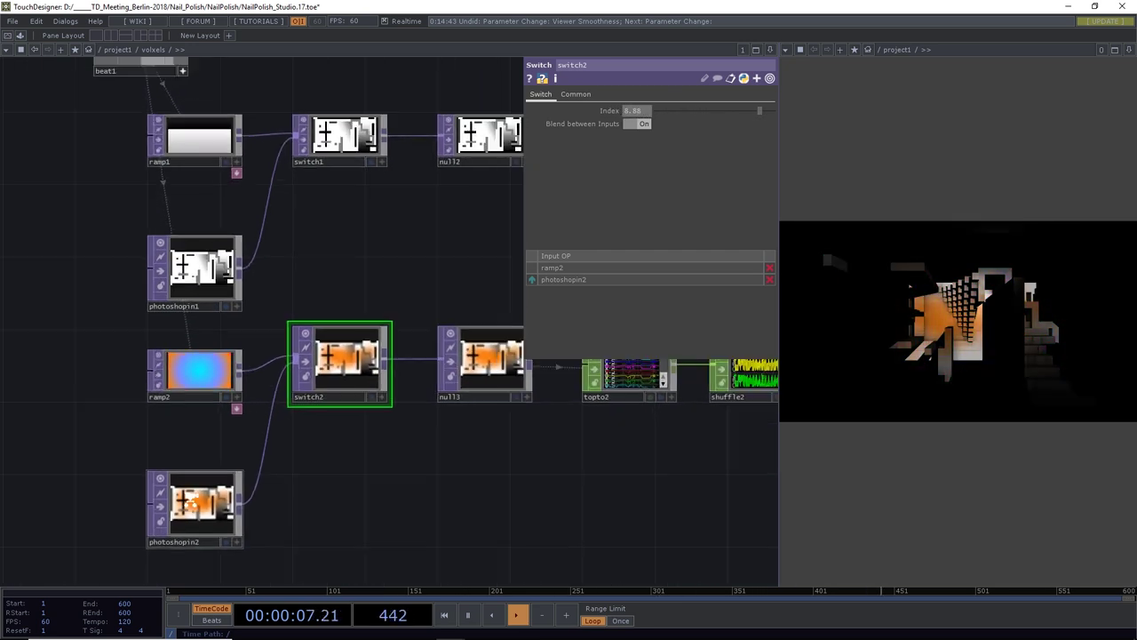
{"action": "scroll", "coordinate": [191, 504], "scroll_direction": "down", "scroll_amount": 2}
{"action": "scroll", "coordinate": [191, 504], "scroll_direction": "up", "scroll_amount": 2}
{"action": "scroll", "coordinate": [279, 501], "scroll_direction": "up", "scroll_amount": 2}
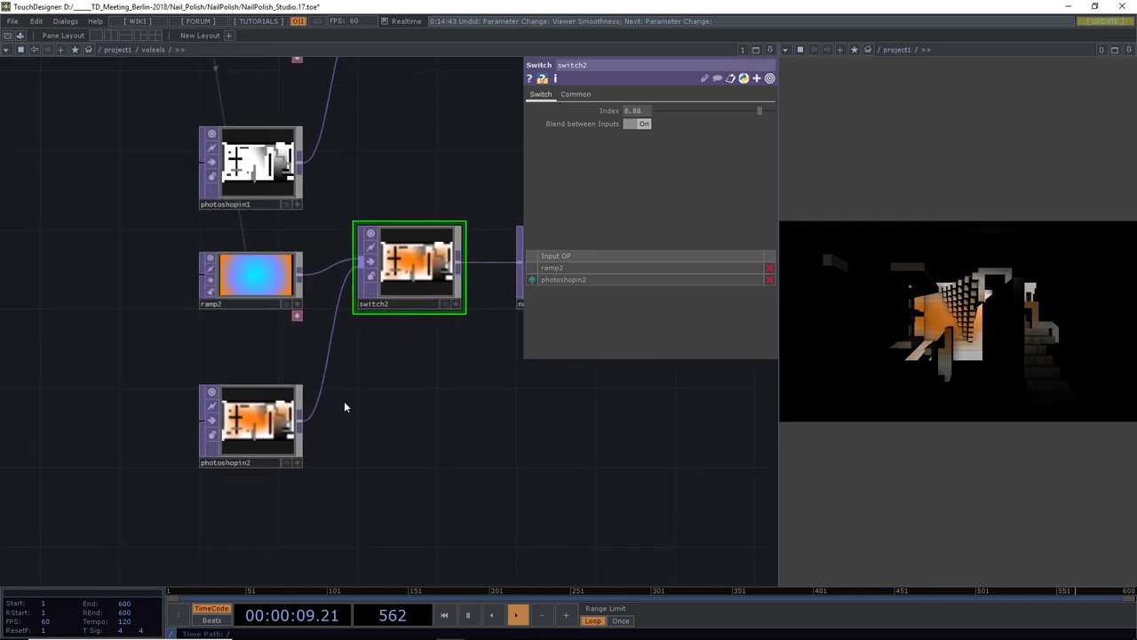
{"action": "scroll", "coordinate": [346, 401], "scroll_direction": "up", "scroll_amount": 1}
{"action": "left_click", "coordinate": [278, 418]}
{"action": "key", "text": "alt+Tab"}
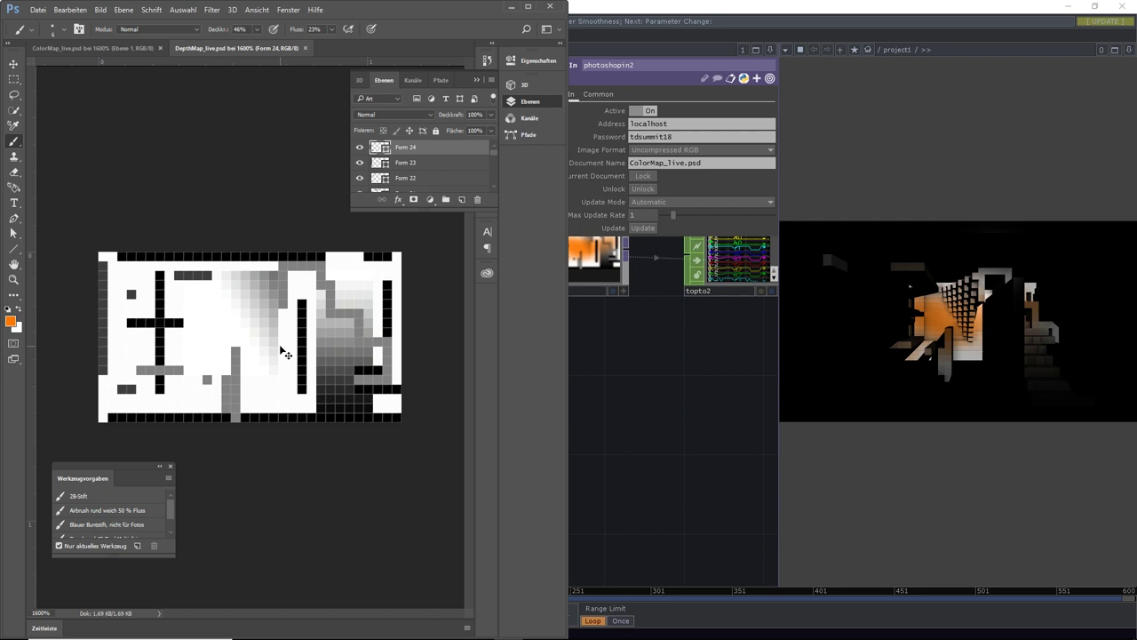
Invert the background layer to black cells and white walls, then add a layer above Ebene 1
{"action": "left_click", "coordinate": [125, 50]}
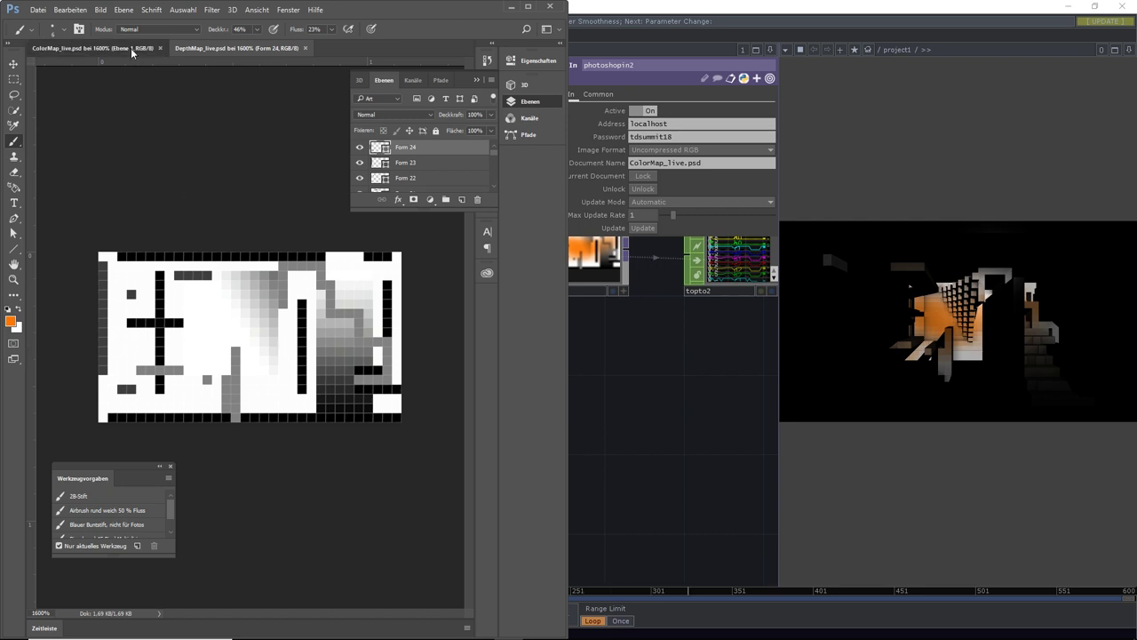
{"action": "key", "text": "ctrl+i"}
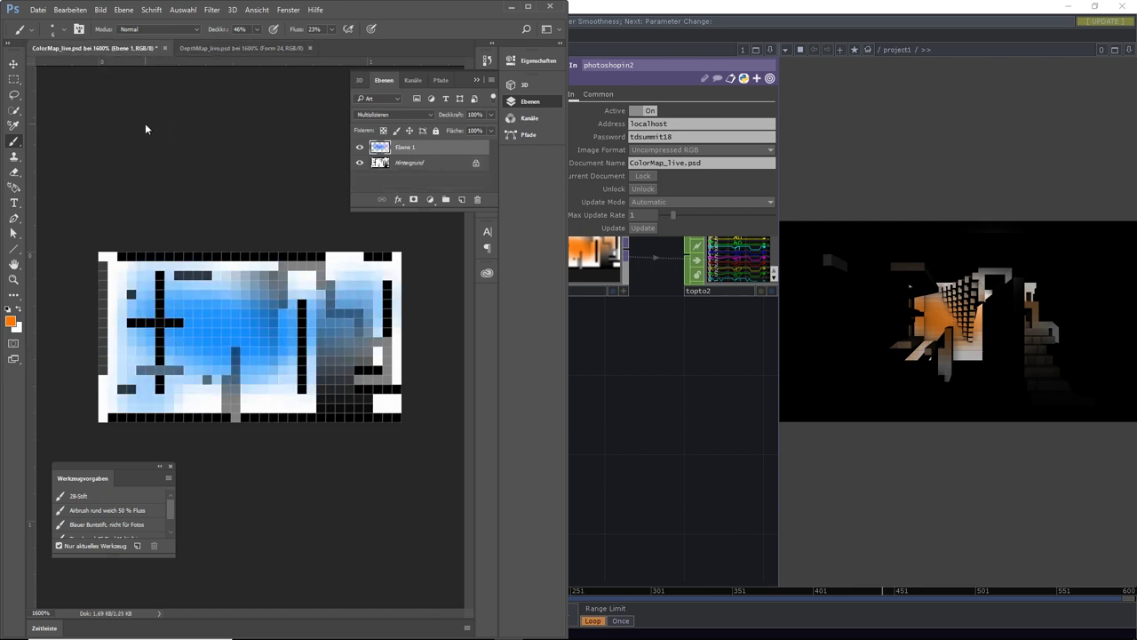
{"action": "key", "text": "ctrl+z"}
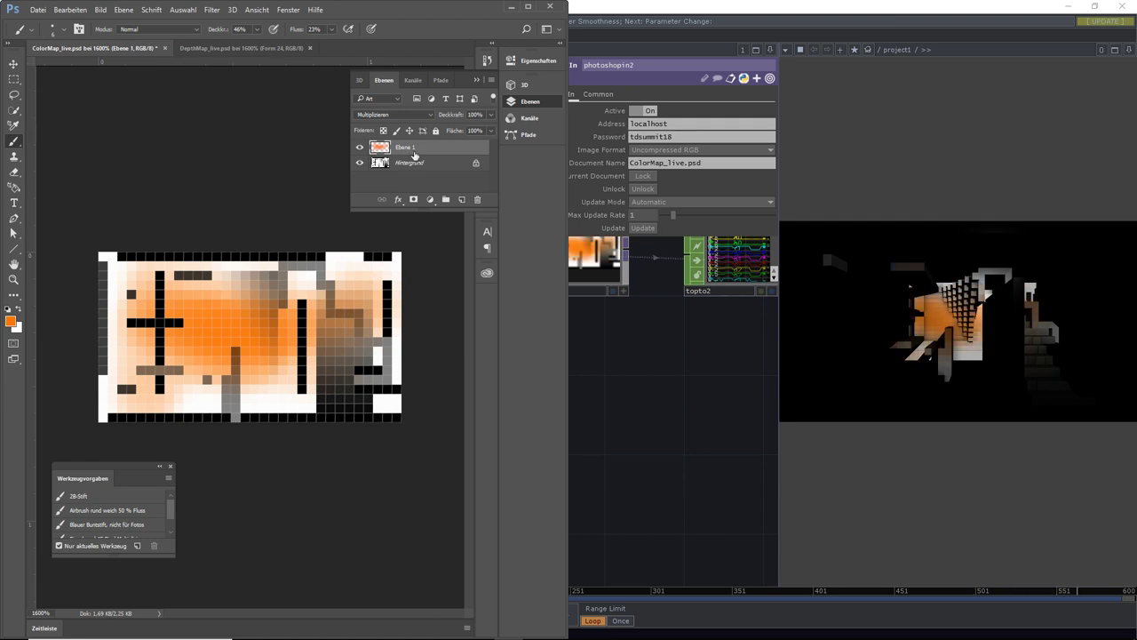
{"action": "left_click", "coordinate": [414, 163]}
{"action": "key", "text": "ctrl+i"}
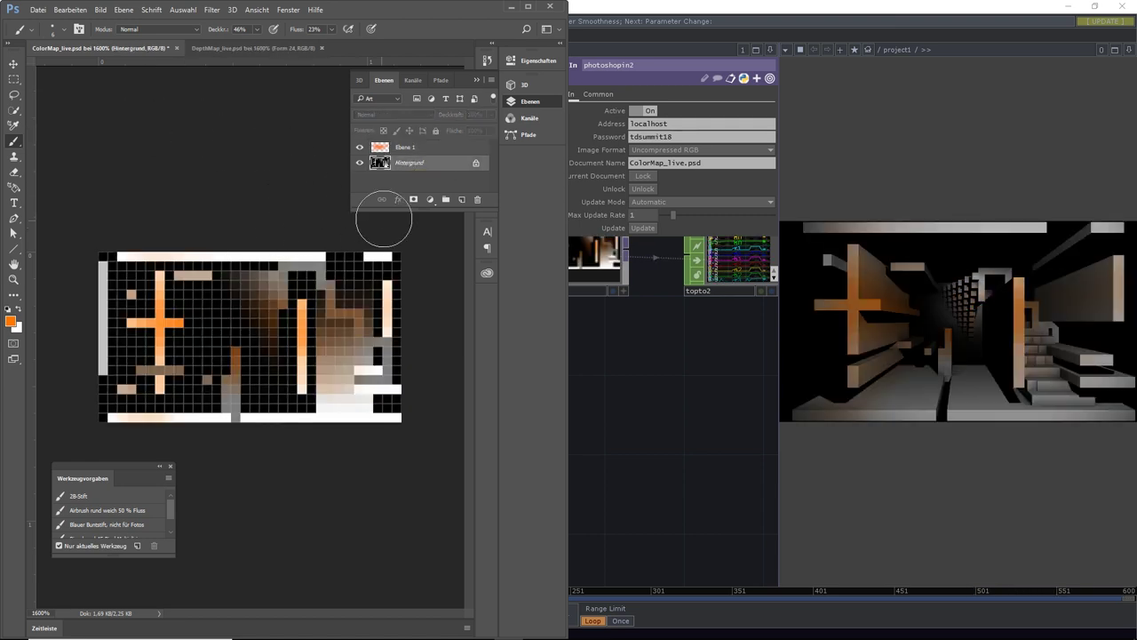
{"action": "left_click", "coordinate": [405, 147]}
{"action": "left_click", "coordinate": [461, 200]}
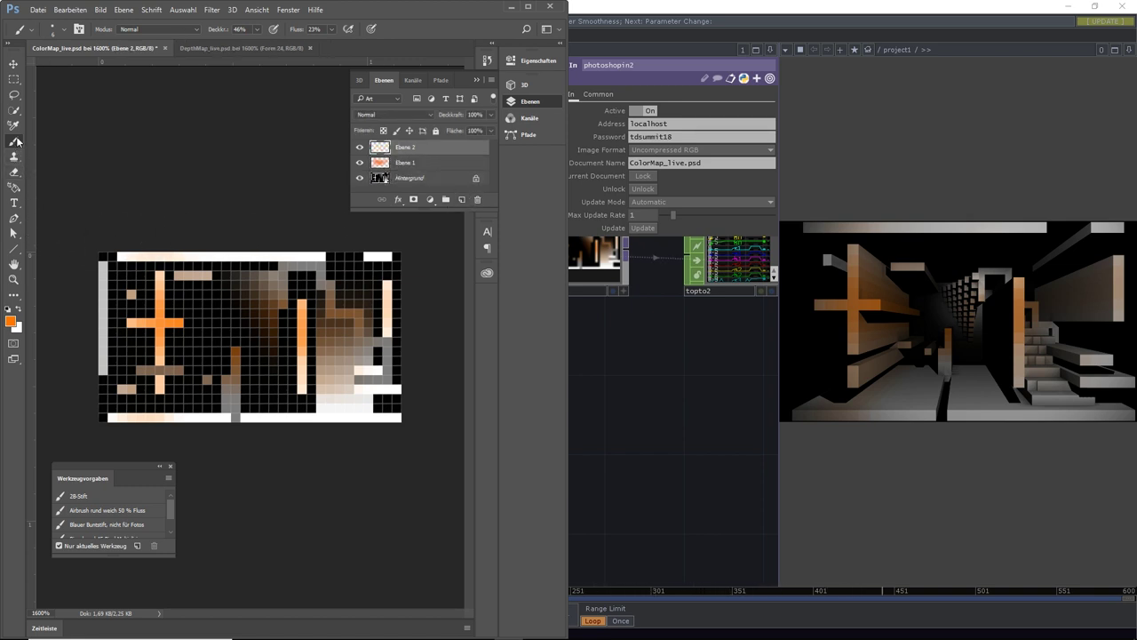
Set the foreground colour to blue (019bfc)
{"action": "left_click", "coordinate": [12, 299]}
{"action": "left_click", "coordinate": [11, 321]}
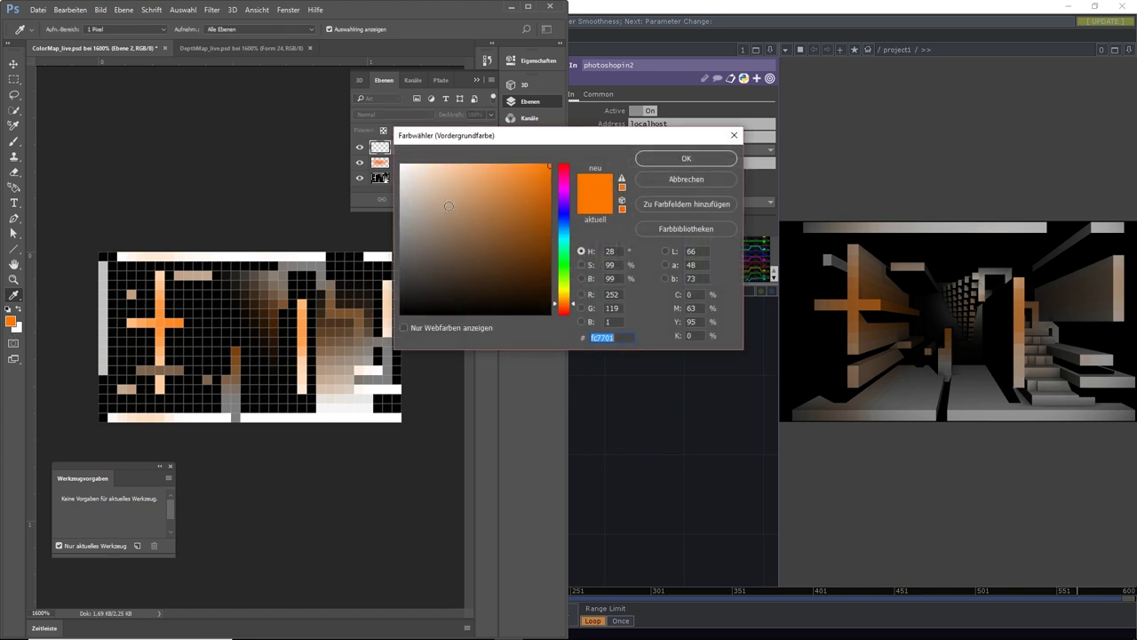
{"action": "left_click", "coordinate": [564, 230]}
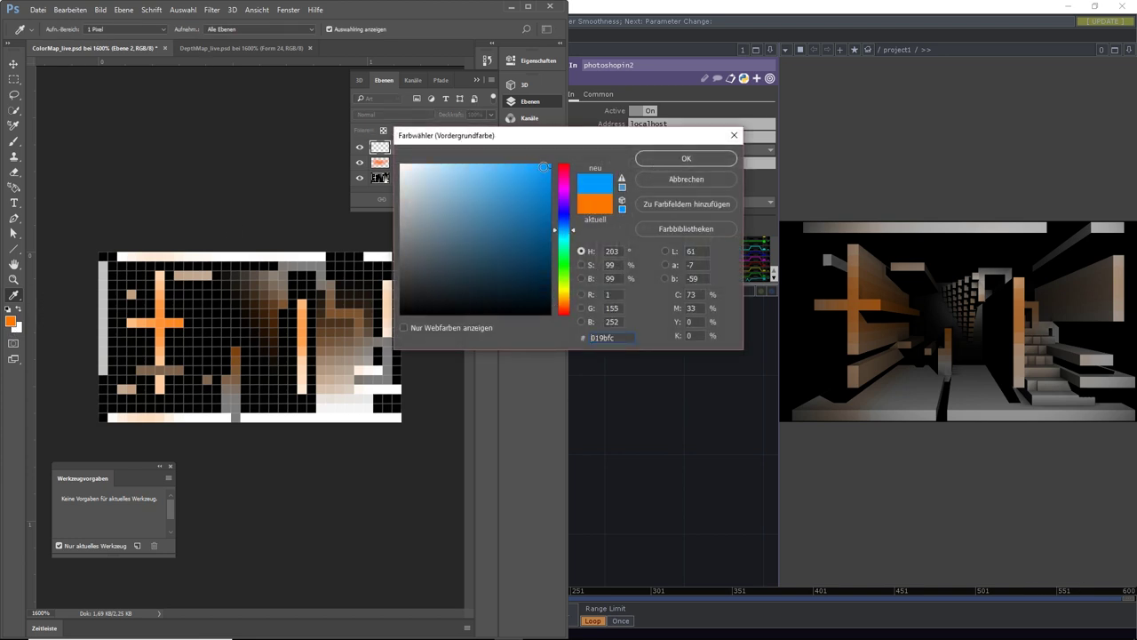
{"action": "left_click", "coordinate": [686, 158]}
Brush blue over the upper middle columns, right side and bottom row of the map
{"action": "key", "text": "b"}
{"action": "mouse_move", "coordinate": [316, 266]}
{"action": "left_mouse_down"}
{"action": "mouse_move", "coordinate": [349, 375]}
{"action": "mouse_move", "coordinate": [364, 384]}
{"action": "mouse_move", "coordinate": [364, 397]}
{"action": "mouse_move", "coordinate": [336, 302]}
{"action": "mouse_move", "coordinate": [306, 435]}
{"action": "mouse_move", "coordinate": [335, 466]}
{"action": "left_mouse_up"}
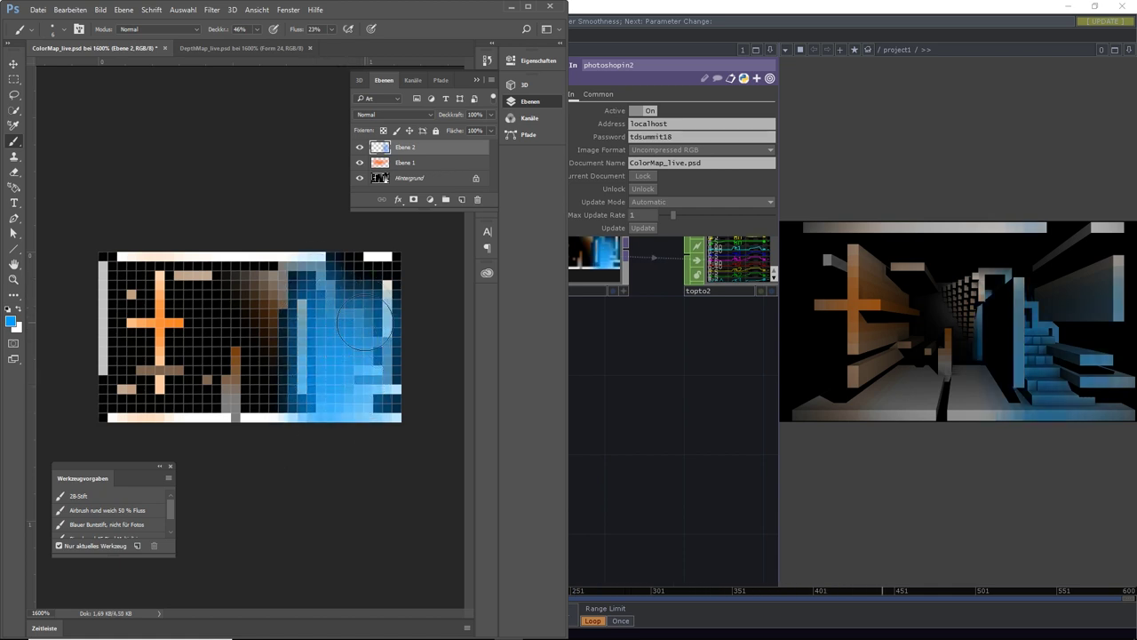
{"action": "left_click_drag", "start_coordinate": [367, 270], "coordinate": [154, 260]}
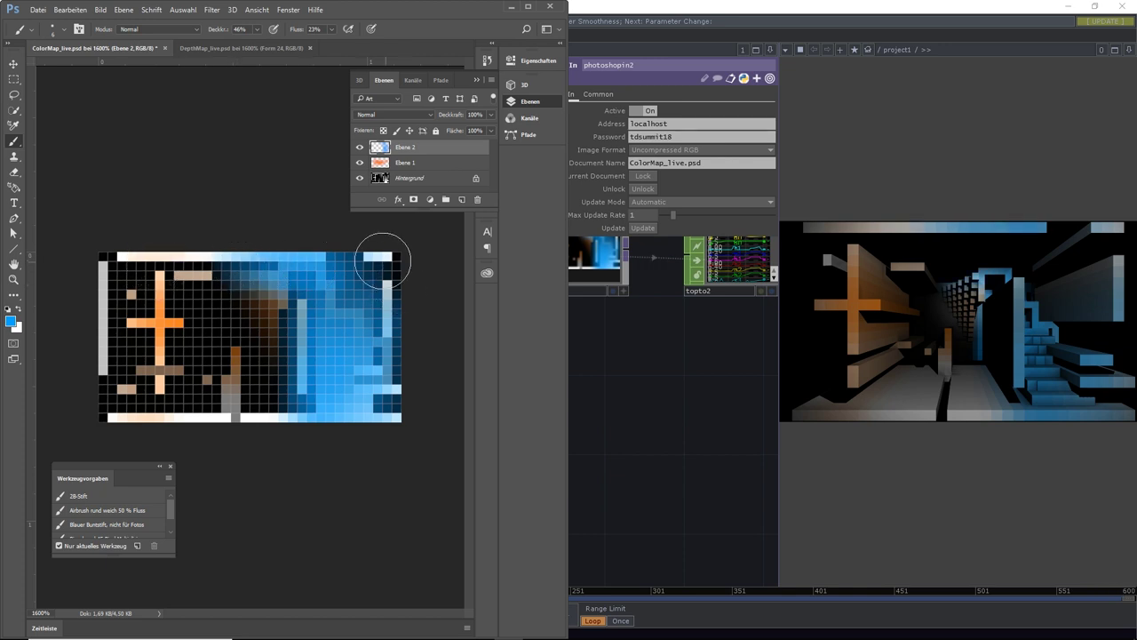
{"action": "mouse_move", "coordinate": [383, 260]}
{"action": "left_mouse_down"}
{"action": "mouse_move", "coordinate": [370, 259]}
{"action": "mouse_move", "coordinate": [386, 310]}
{"action": "left_mouse_up"}
{"action": "left_click_drag", "start_coordinate": [377, 266], "coordinate": [376, 393]}
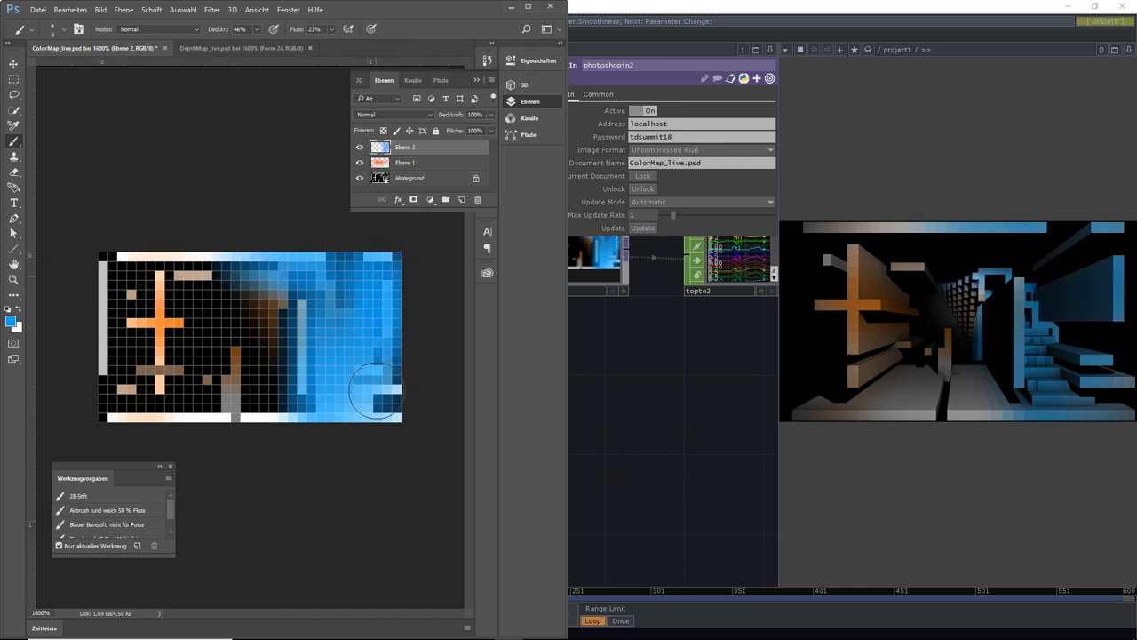
{"action": "left_click_drag", "start_coordinate": [358, 326], "coordinate": [364, 406]}
{"action": "left_click_drag", "start_coordinate": [312, 298], "coordinate": [311, 314]}
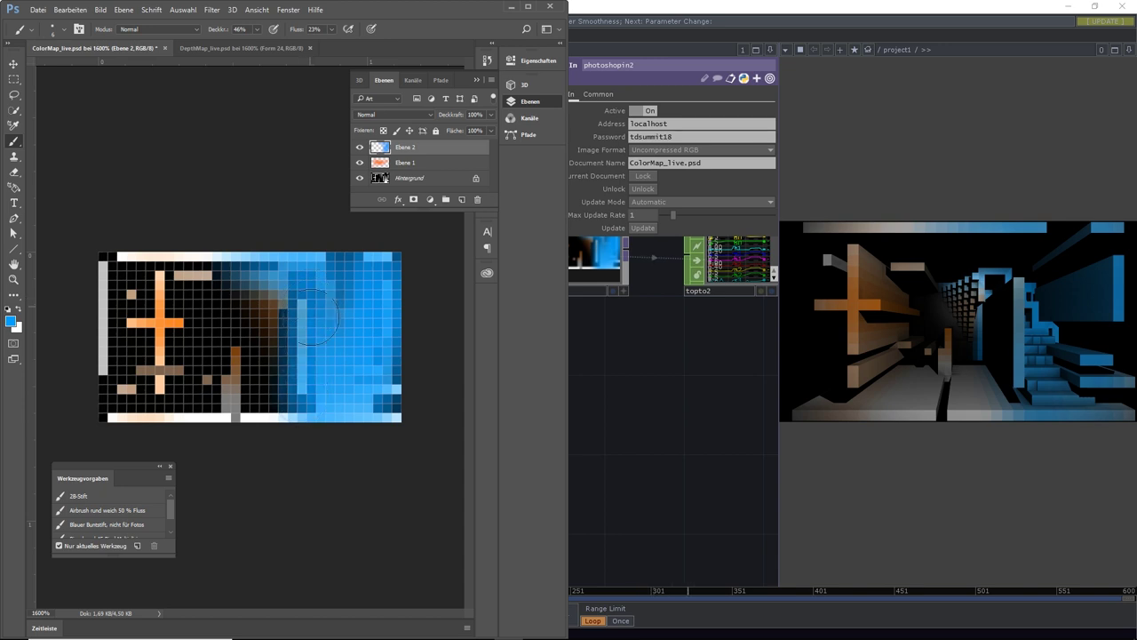
{"action": "left_click_drag", "start_coordinate": [287, 373], "coordinate": [246, 371]}
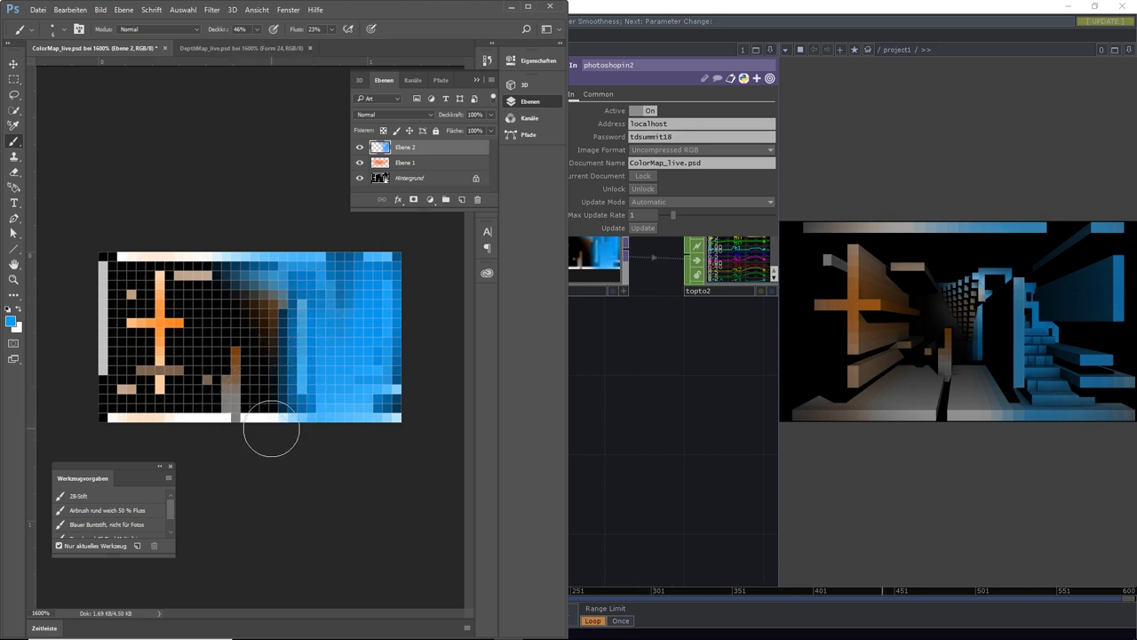
{"action": "mouse_move", "coordinate": [271, 430]}
{"action": "left_mouse_down"}
{"action": "mouse_move", "coordinate": [234, 432]}
{"action": "mouse_move", "coordinate": [297, 424]}
{"action": "mouse_move", "coordinate": [264, 421]}
{"action": "mouse_move", "coordinate": [284, 426]}
{"action": "left_mouse_up"}
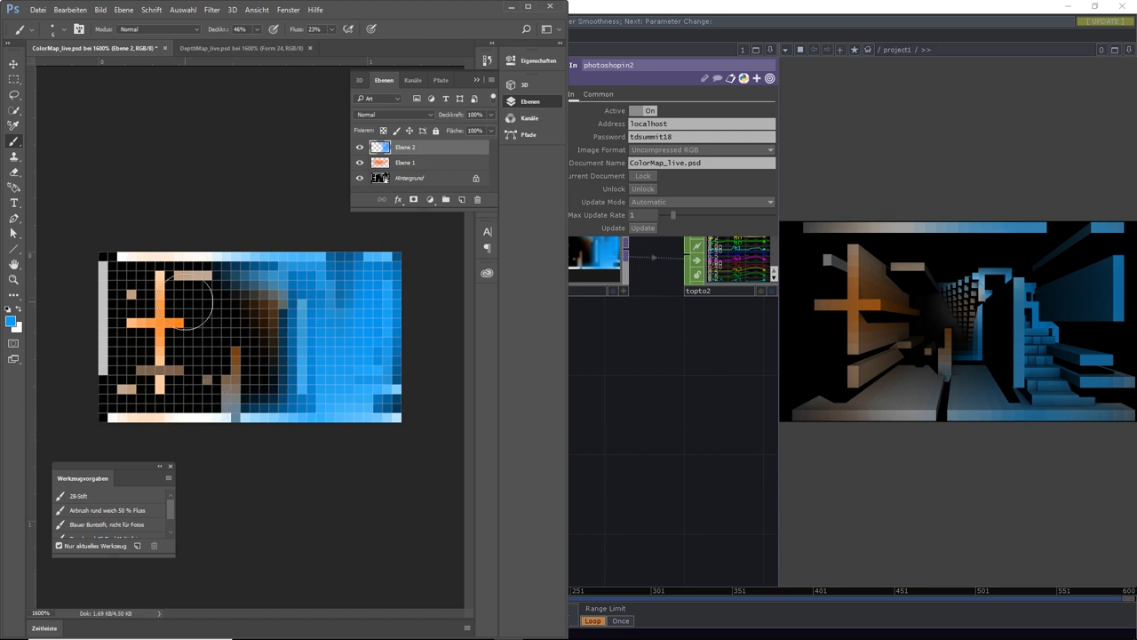
Draw two vertical and two horizontal blue lines over the orange cross and save
{"action": "left_click", "coordinate": [14, 248]}
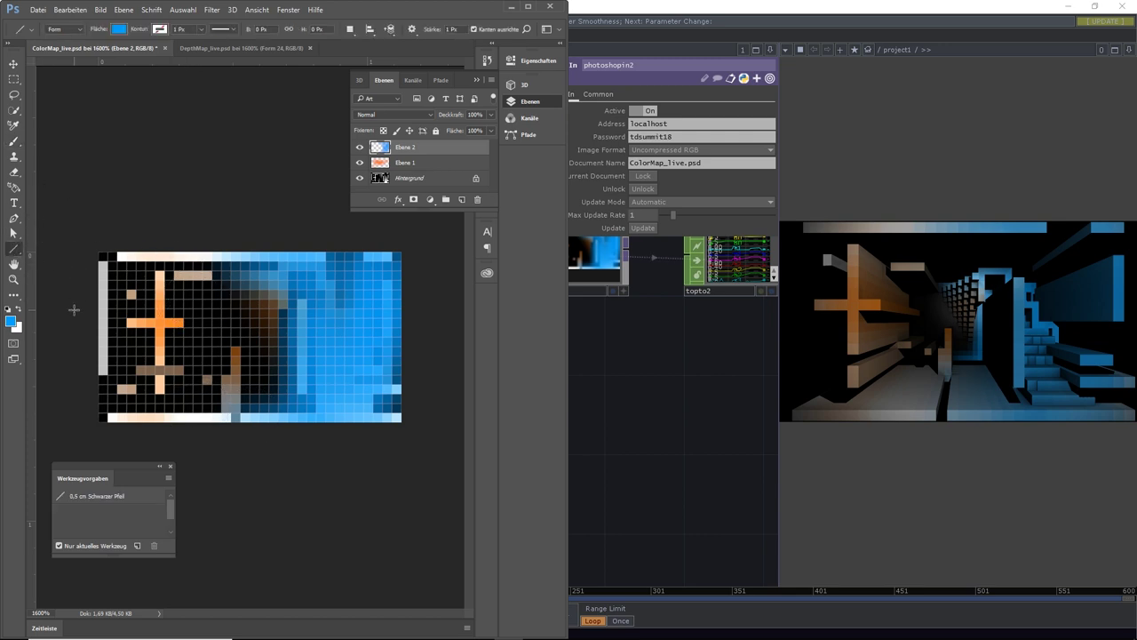
{"action": "left_click_drag", "start_coordinate": [159, 272], "coordinate": [165, 360]}
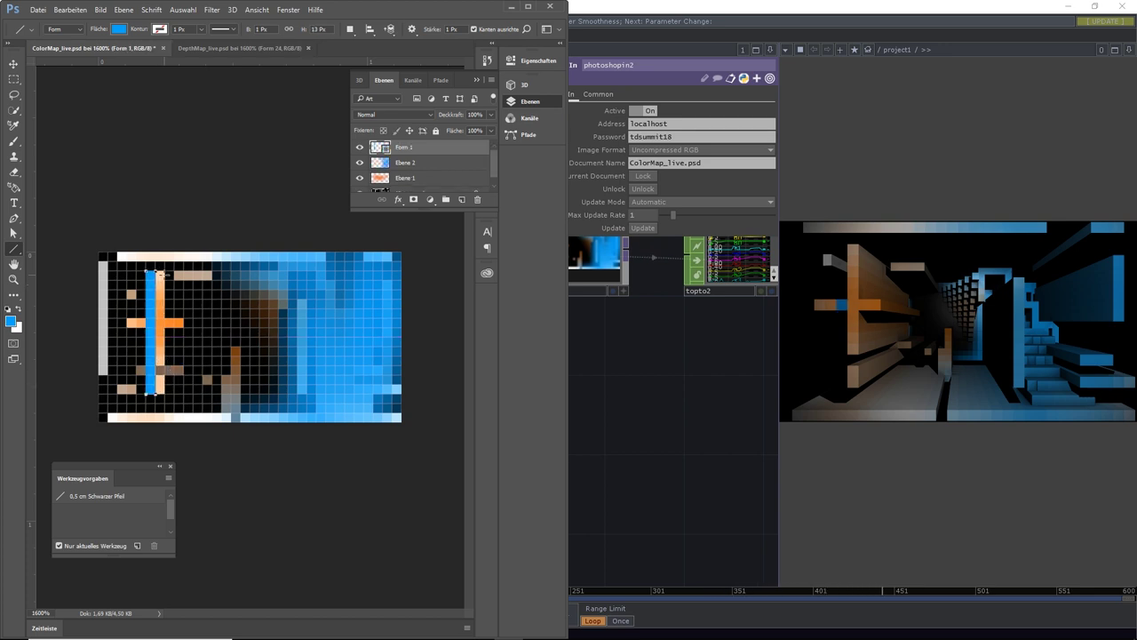
{"action": "left_click_drag", "start_coordinate": [159, 272], "coordinate": [166, 393]}
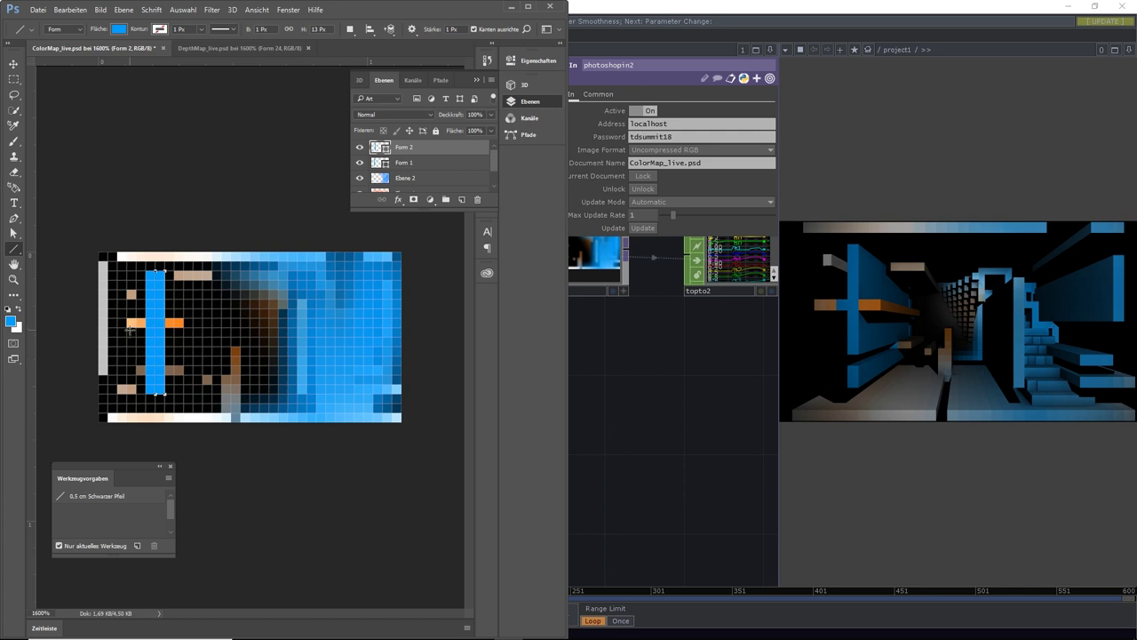
{"action": "left_click_drag", "start_coordinate": [129, 333], "coordinate": [361, 336]}
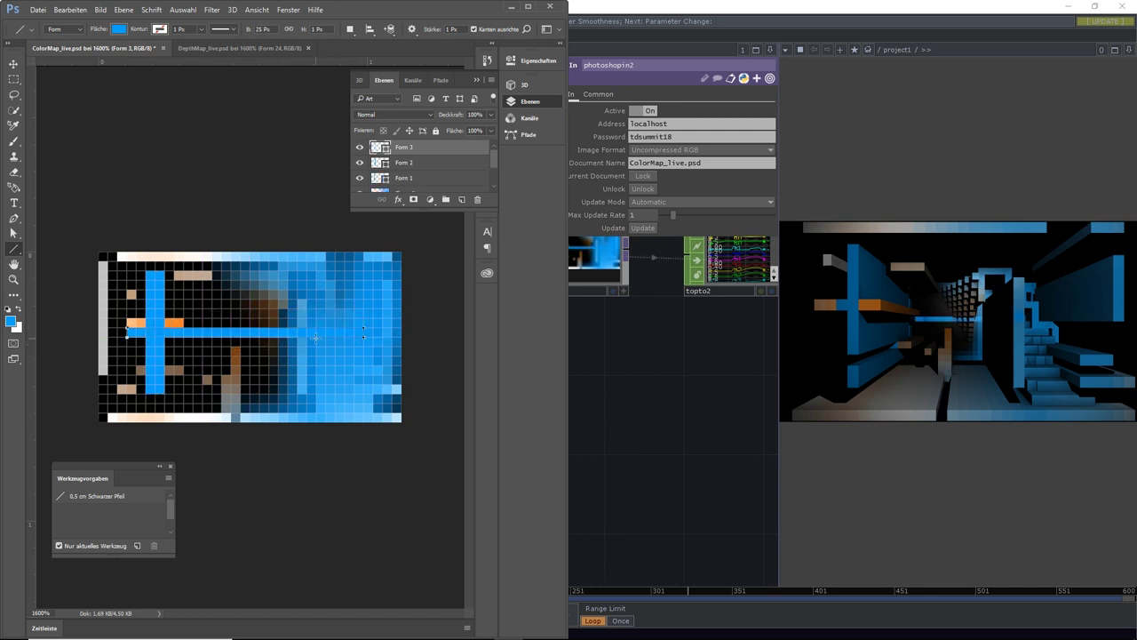
{"action": "left_click_drag", "start_coordinate": [163, 304], "coordinate": [300, 306]}
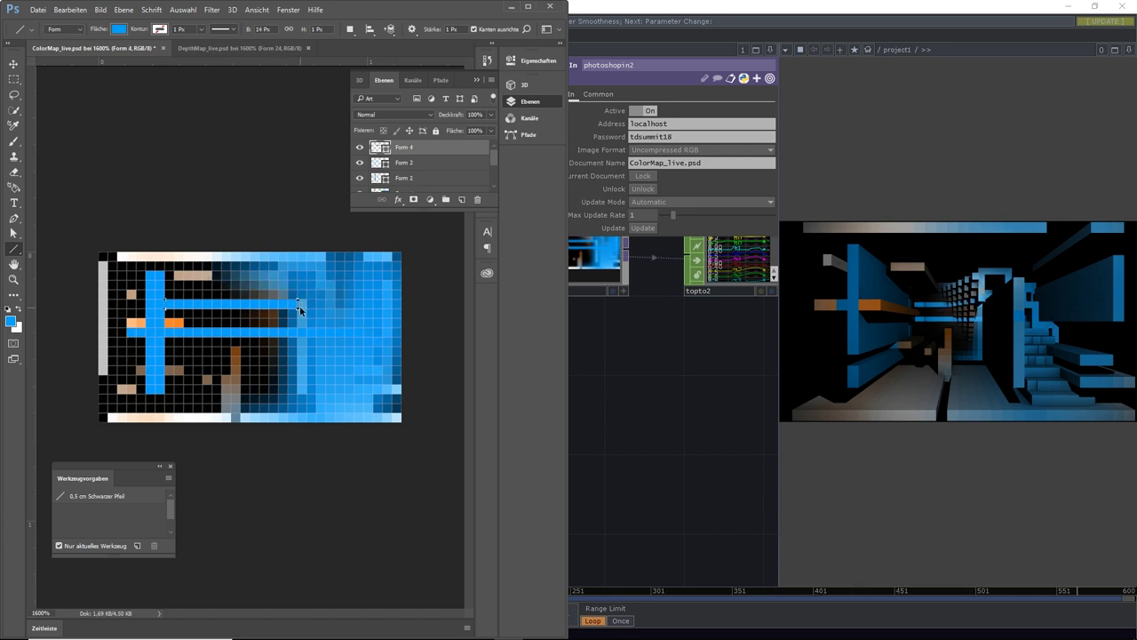
{"action": "key", "text": "ctrl+s"}
Review switch2's input smoothness options on its Common page
{"action": "left_click", "coordinate": [651, 410]}
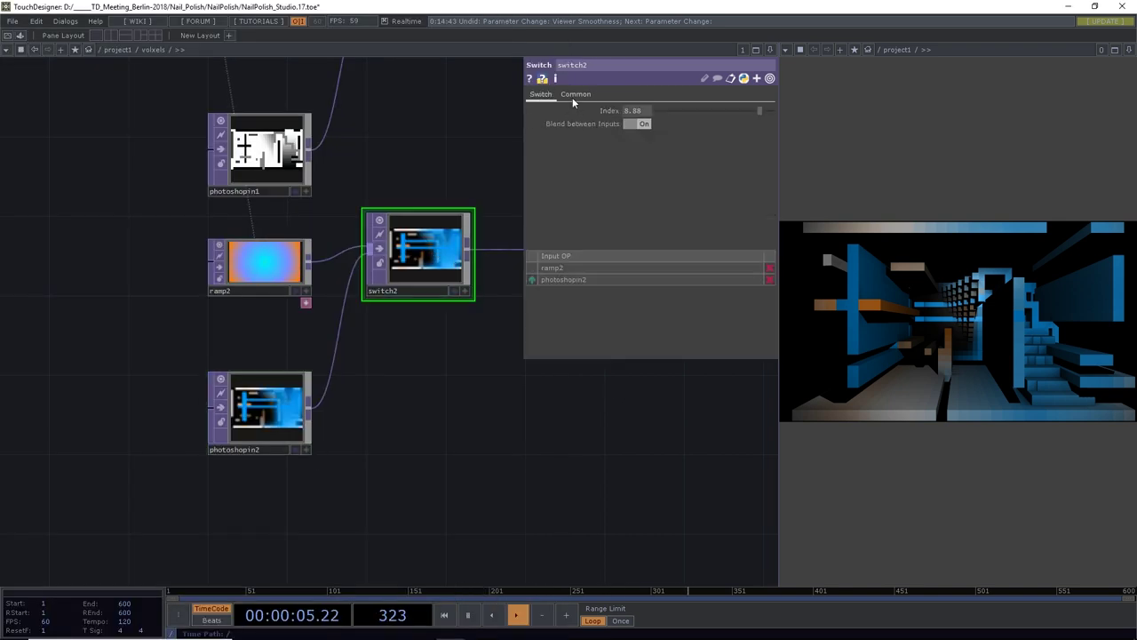
{"action": "left_click", "coordinate": [576, 93]}
{"action": "left_click", "coordinate": [711, 176]}
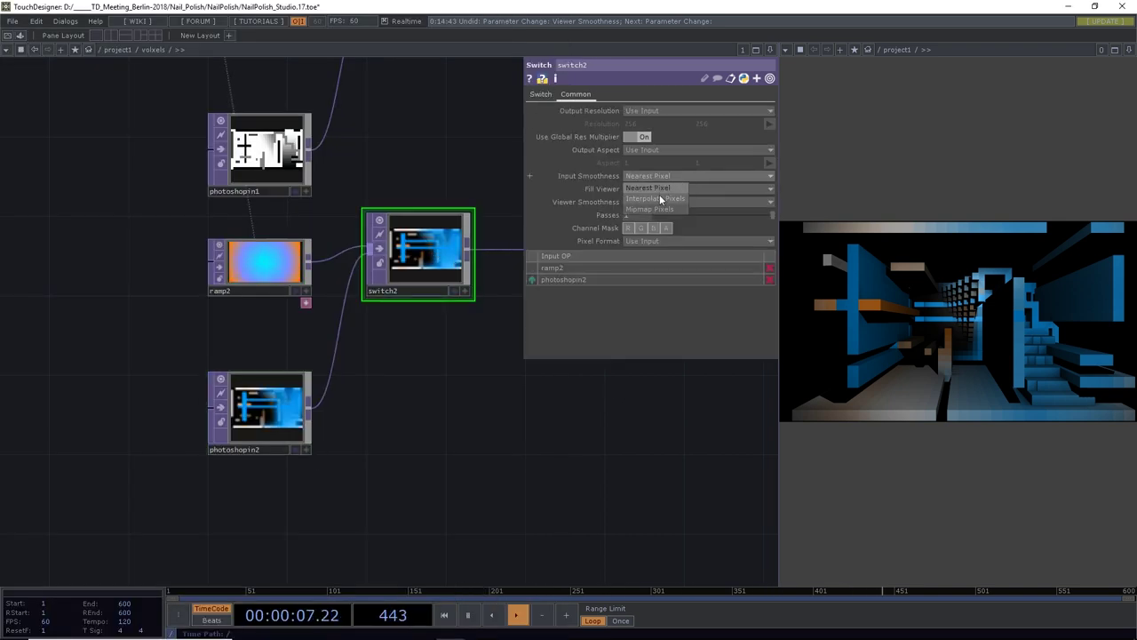
{"action": "left_click", "coordinate": [657, 198]}
{"action": "left_click", "coordinate": [650, 176]}
{"action": "left_click", "coordinate": [643, 188]}
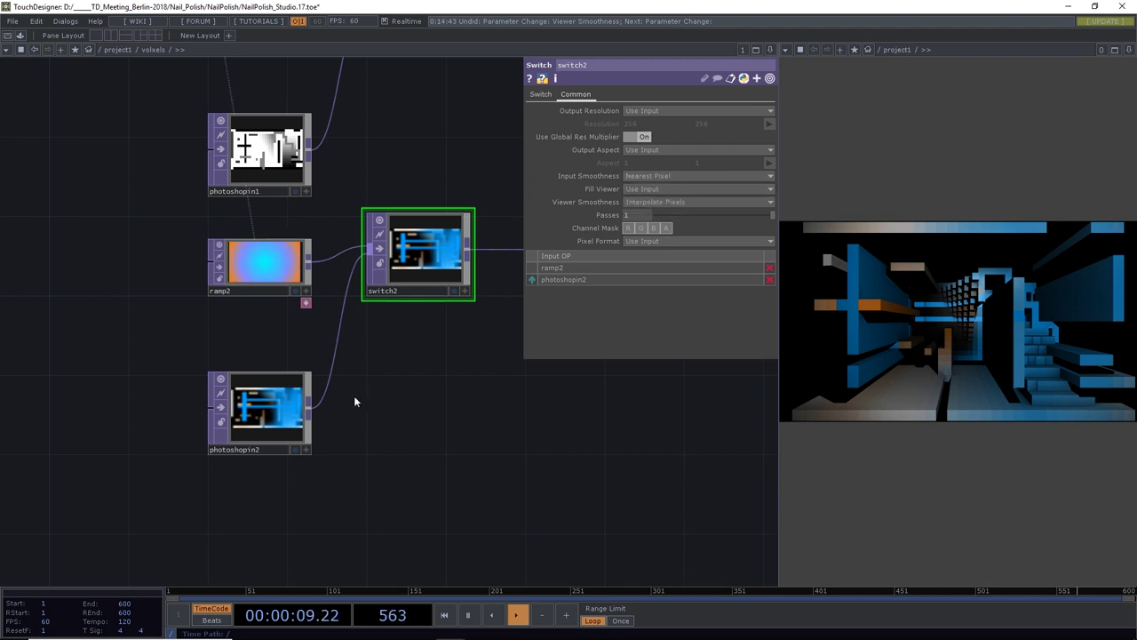
Set photoshopin2's viewer smoothness to Nearest Pixel
{"action": "left_click", "coordinate": [257, 401]}
{"action": "left_click", "coordinate": [600, 94]}
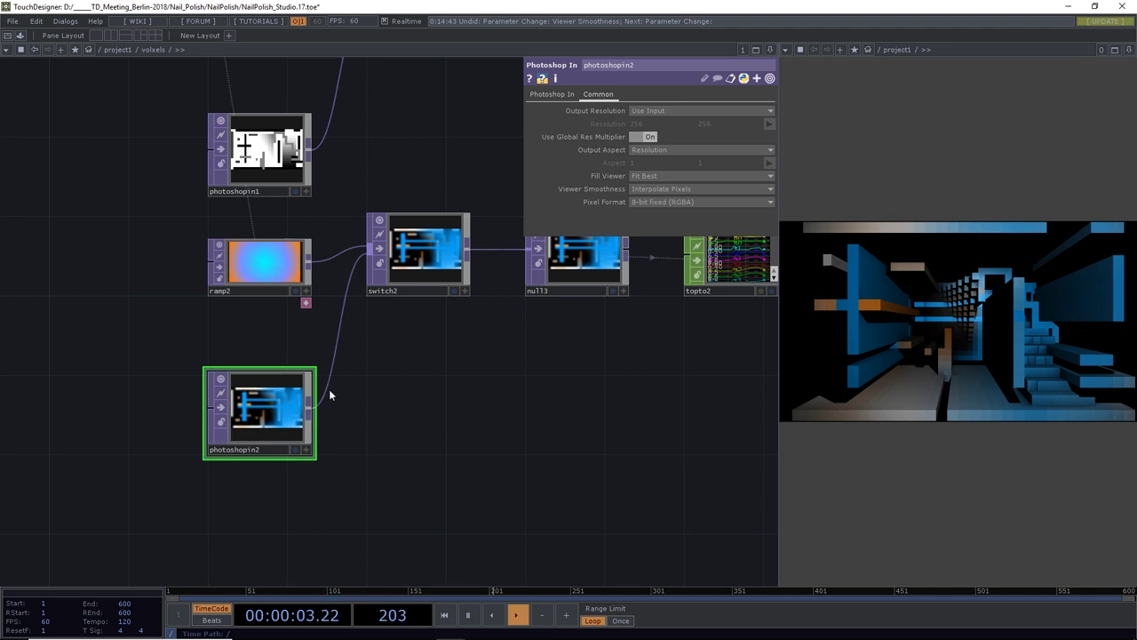
{"action": "left_click", "coordinate": [657, 187]}
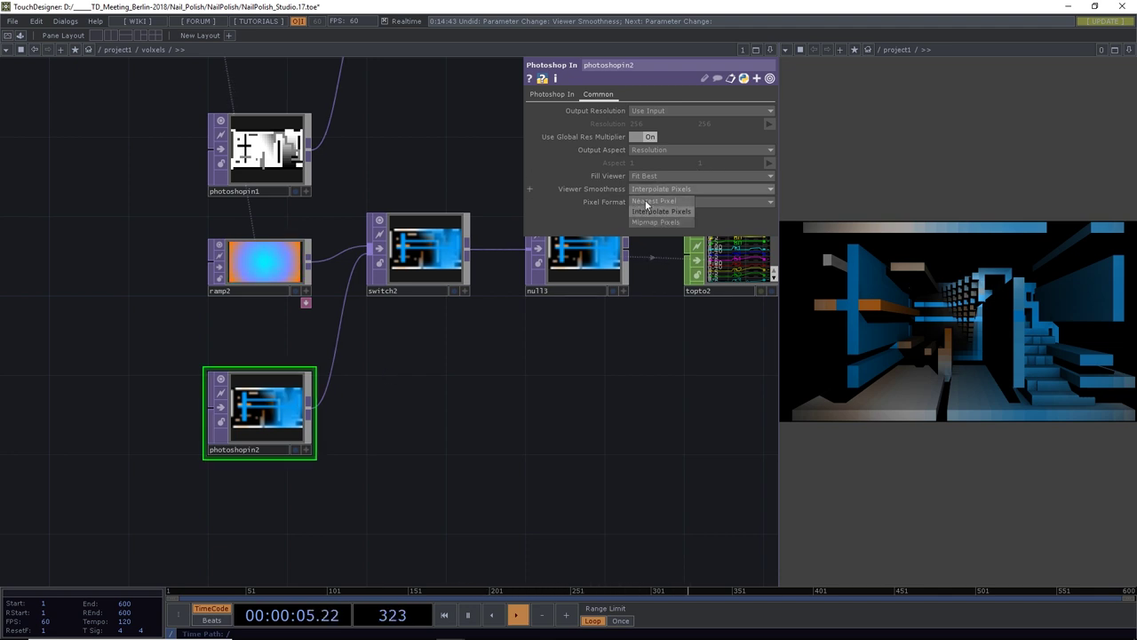
{"action": "left_click", "coordinate": [646, 200]}
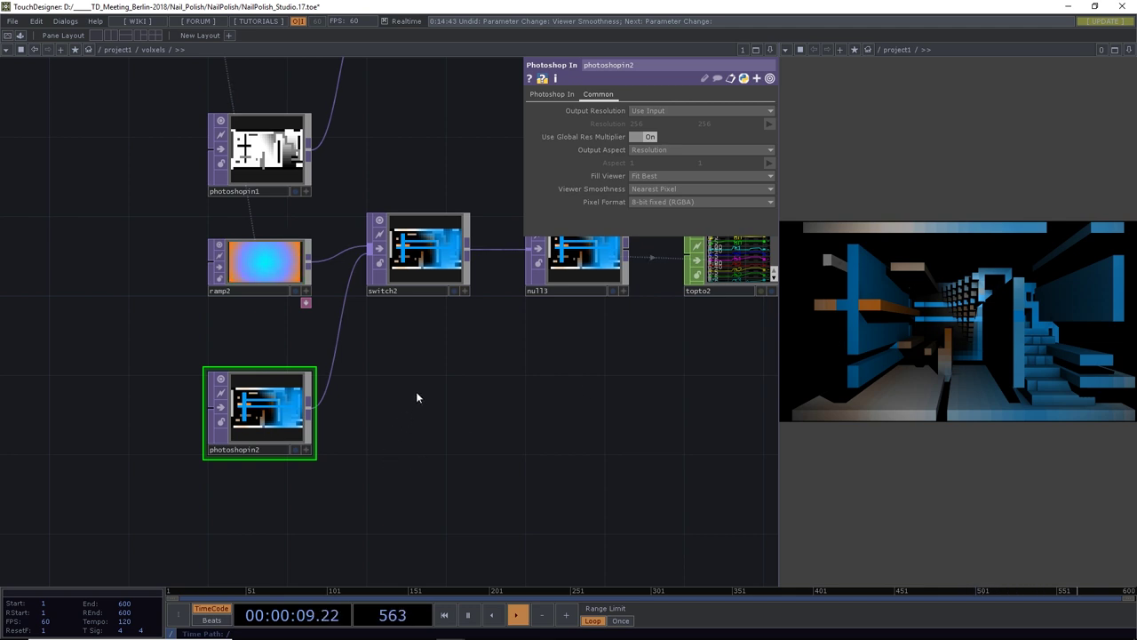
{"action": "left_click_drag", "start_coordinate": [418, 399], "coordinate": [284, 429]}
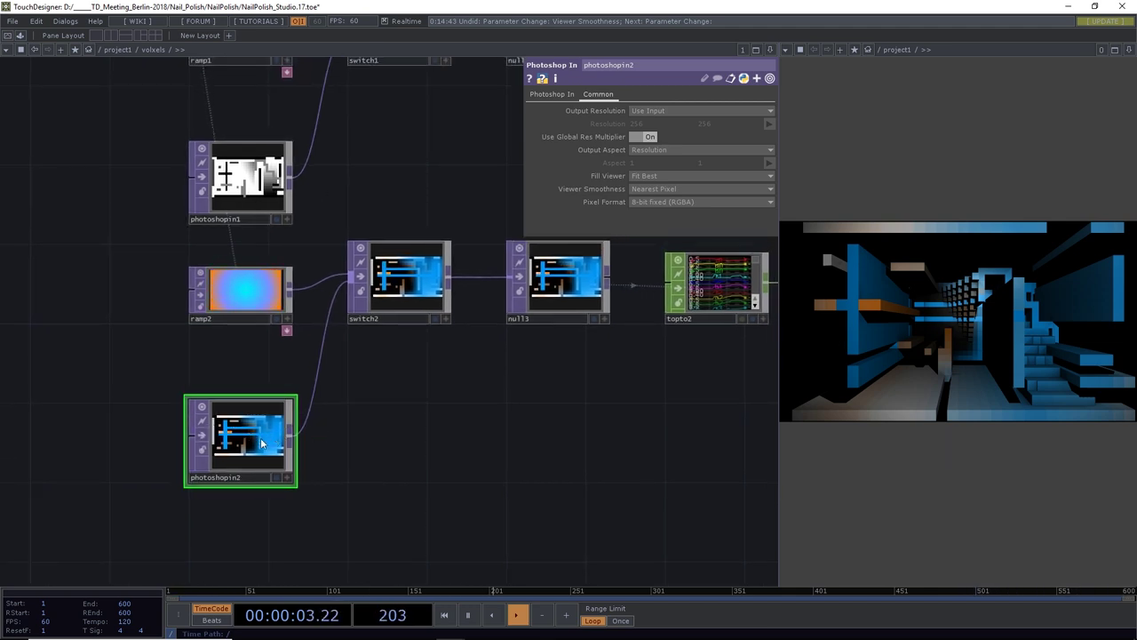
Pan the network downstream past shuffle2 to the merge, null and render nodes
{"action": "left_click_drag", "start_coordinate": [617, 410], "coordinate": [452, 431]}
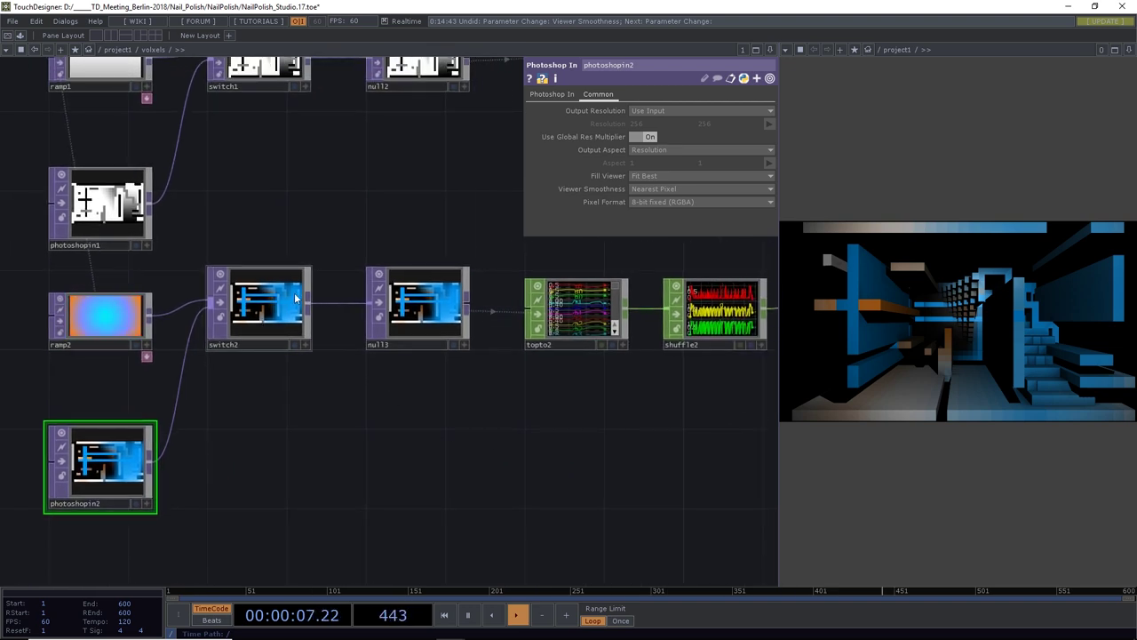
{"action": "left_click_drag", "start_coordinate": [448, 391], "coordinate": [323, 485]}
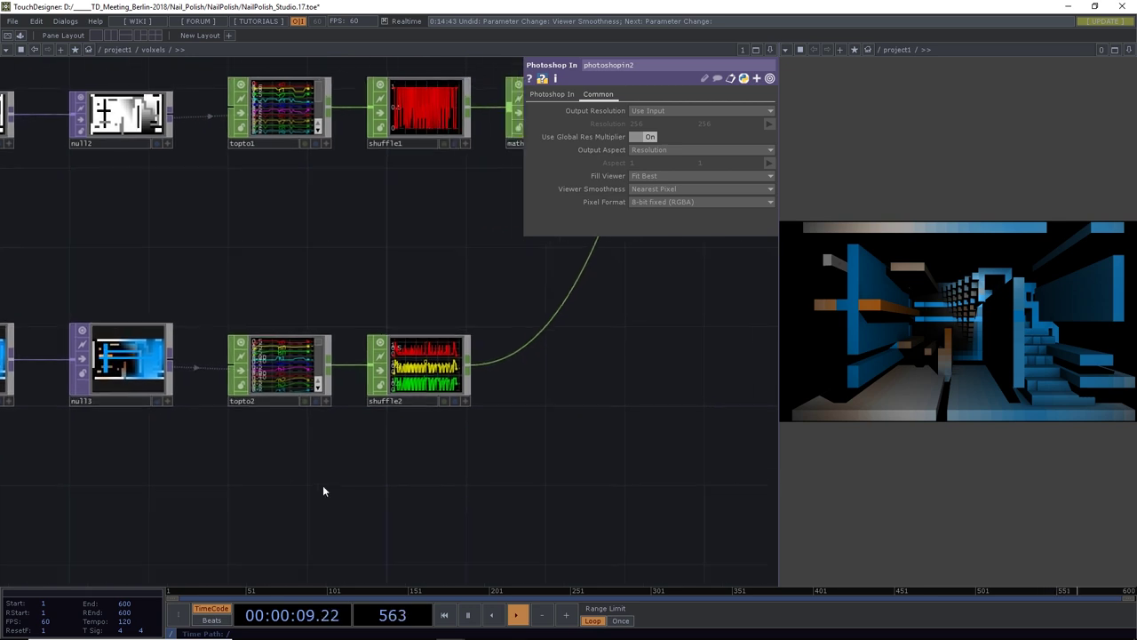
{"action": "scroll", "coordinate": [322, 485], "scroll_direction": "down", "scroll_amount": 3}
{"action": "scroll", "coordinate": [323, 485], "scroll_direction": "down", "scroll_amount": 1}
{"action": "left_click_drag", "start_coordinate": [499, 481], "coordinate": [431, 478]}
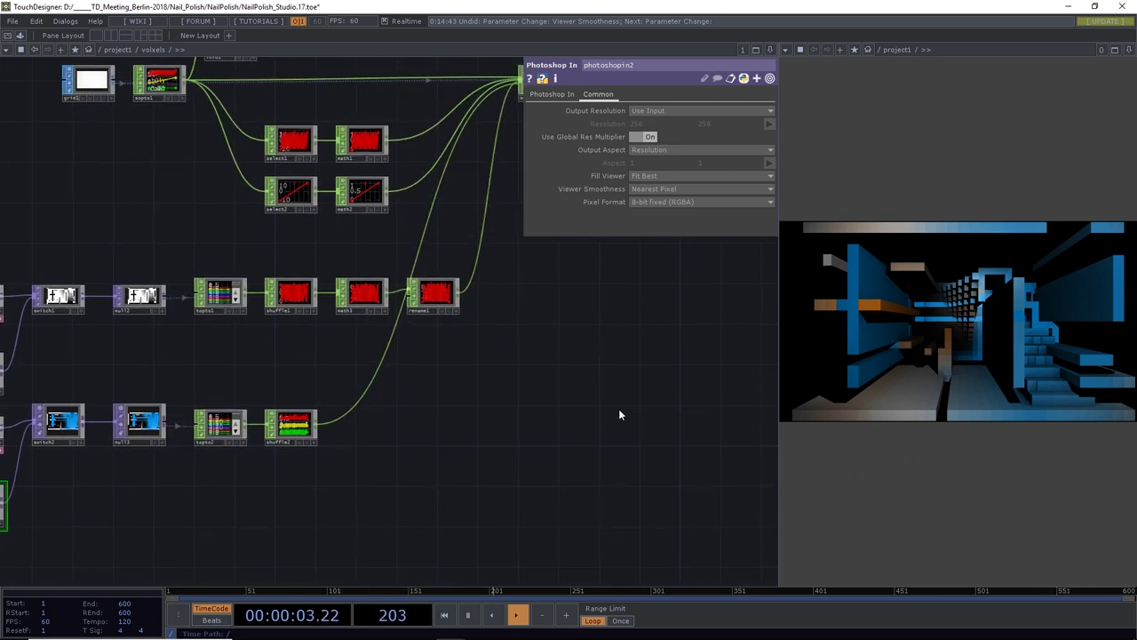
{"action": "left_click_drag", "start_coordinate": [428, 448], "coordinate": [329, 488]}
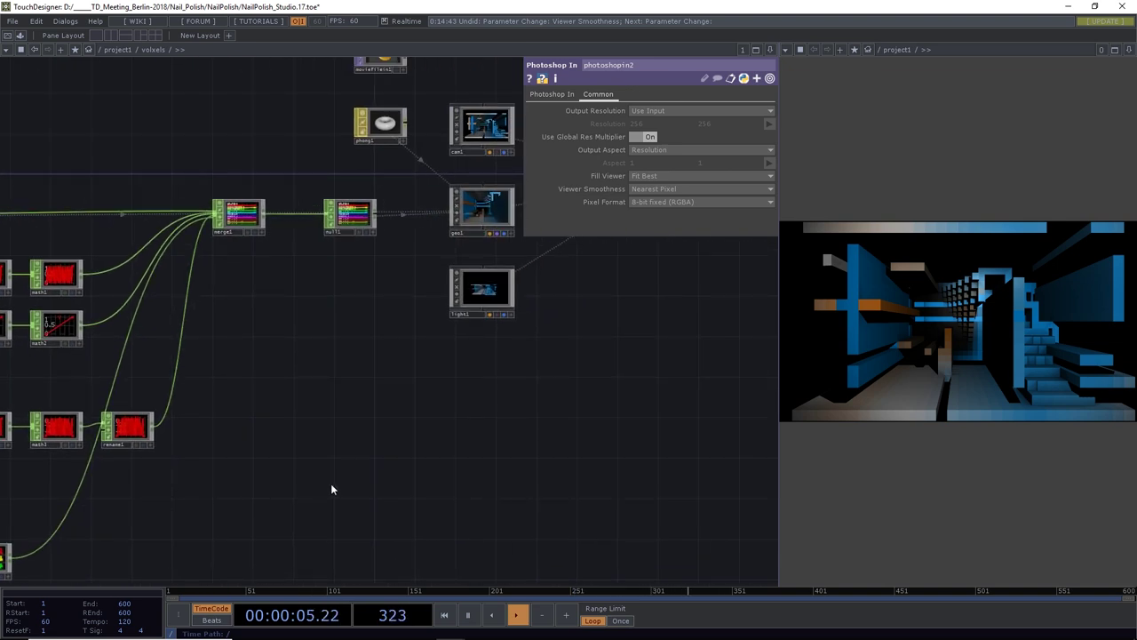
Save the project as NailPolish_Studio.18.toe and centre the render, ssao and out chain
{"action": "key", "text": "ctrl+s"}
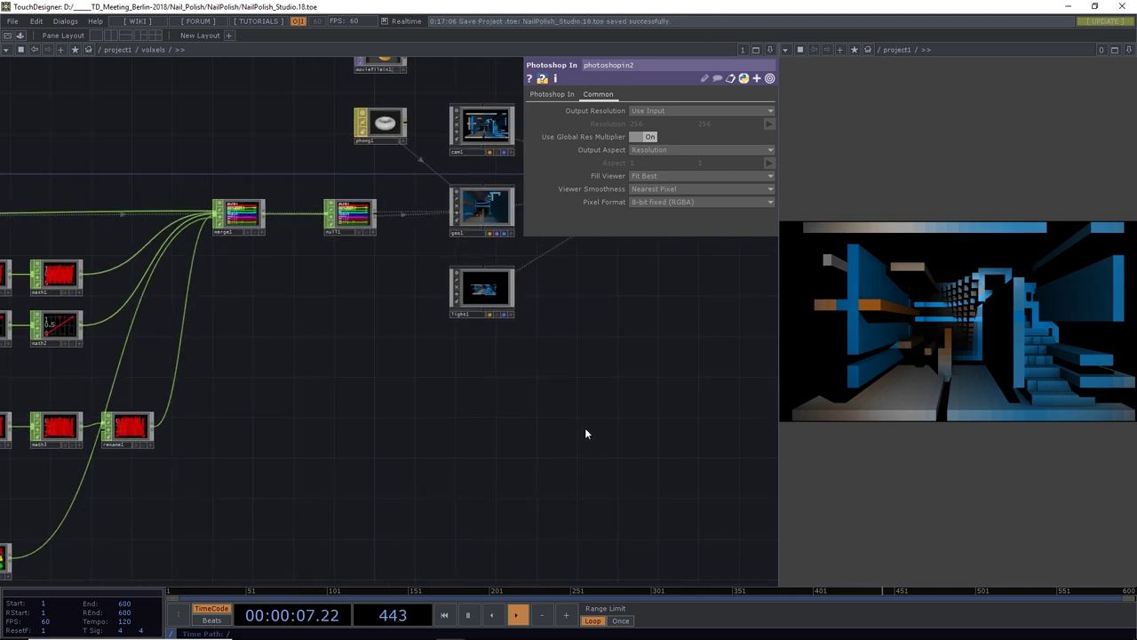
{"action": "left_click_drag", "start_coordinate": [586, 432], "coordinate": [430, 461]}
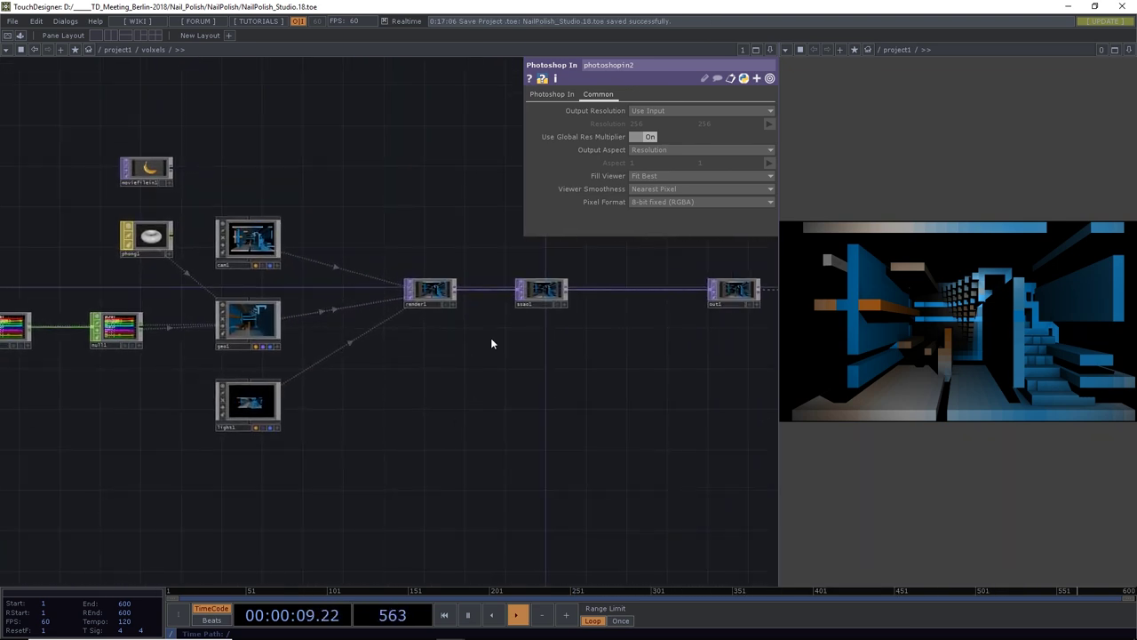
{"action": "left_click_drag", "start_coordinate": [567, 335], "coordinate": [647, 326]}
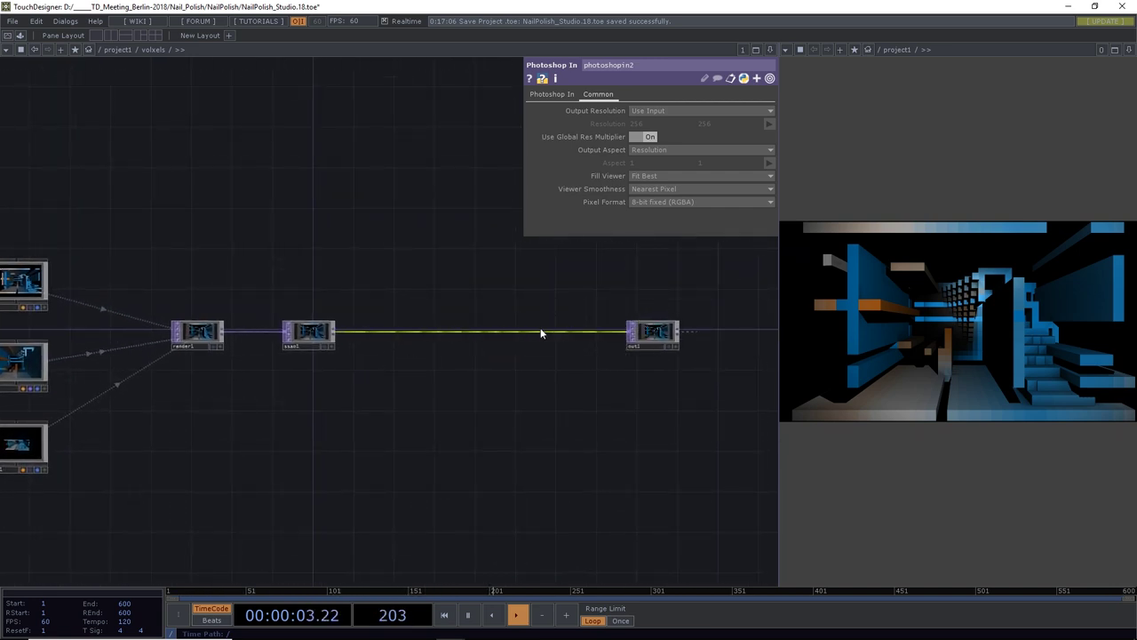
Insert an Edge TOP (edge1) on the wire between ssao1 and out1
{"action": "right_click", "coordinate": [390, 331]}
{"action": "left_click", "coordinate": [416, 318]}
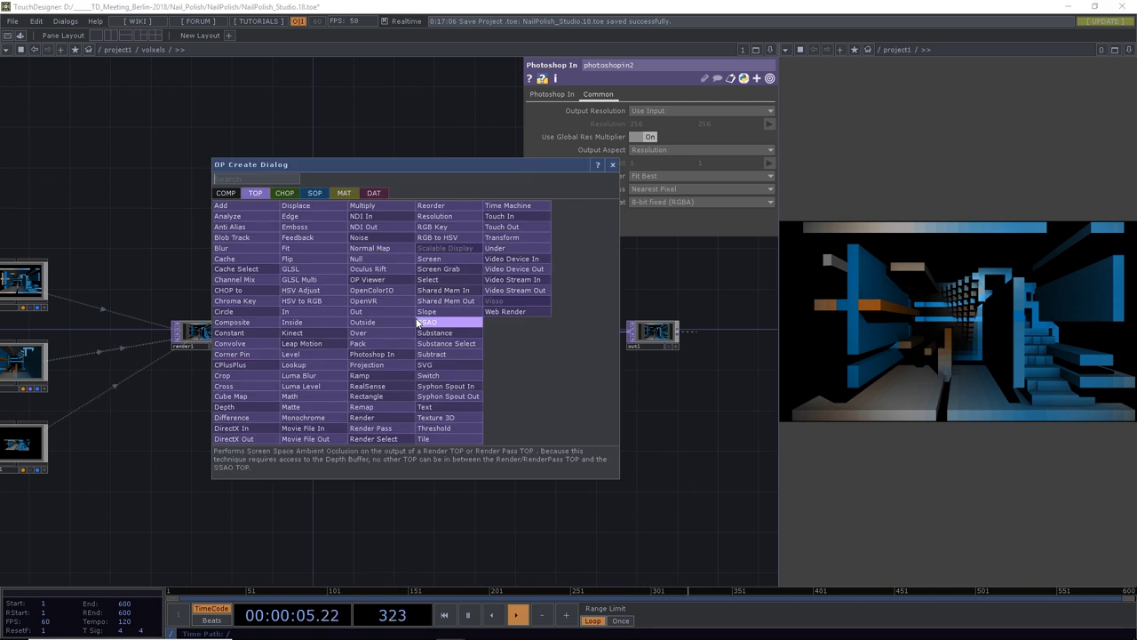
{"action": "type", "text": "edge"}
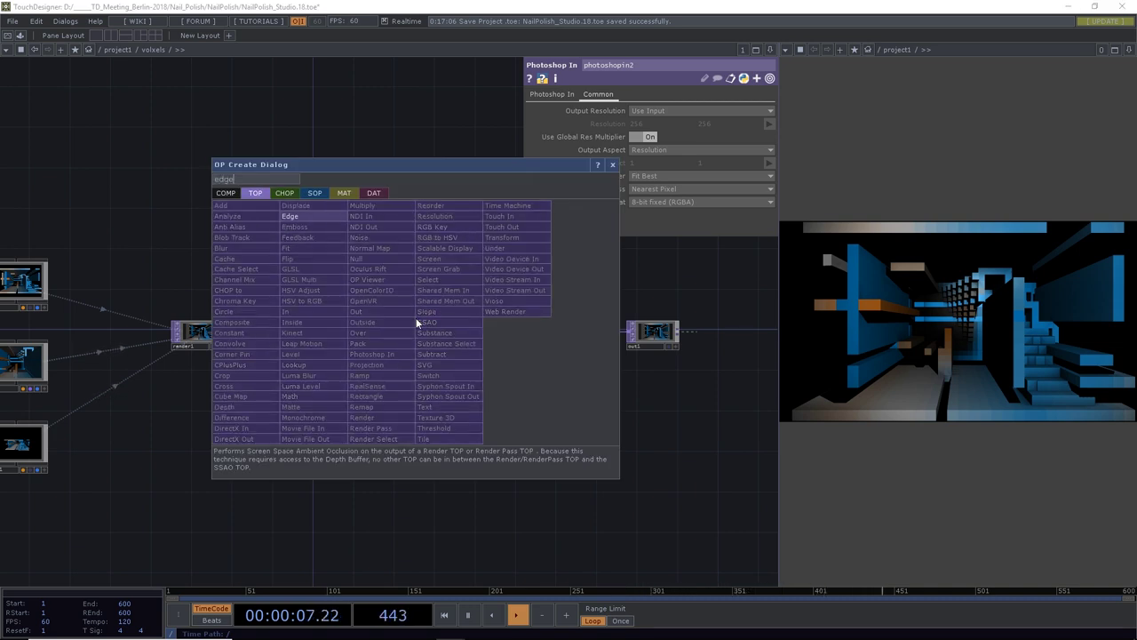
{"action": "key", "text": "Return"}
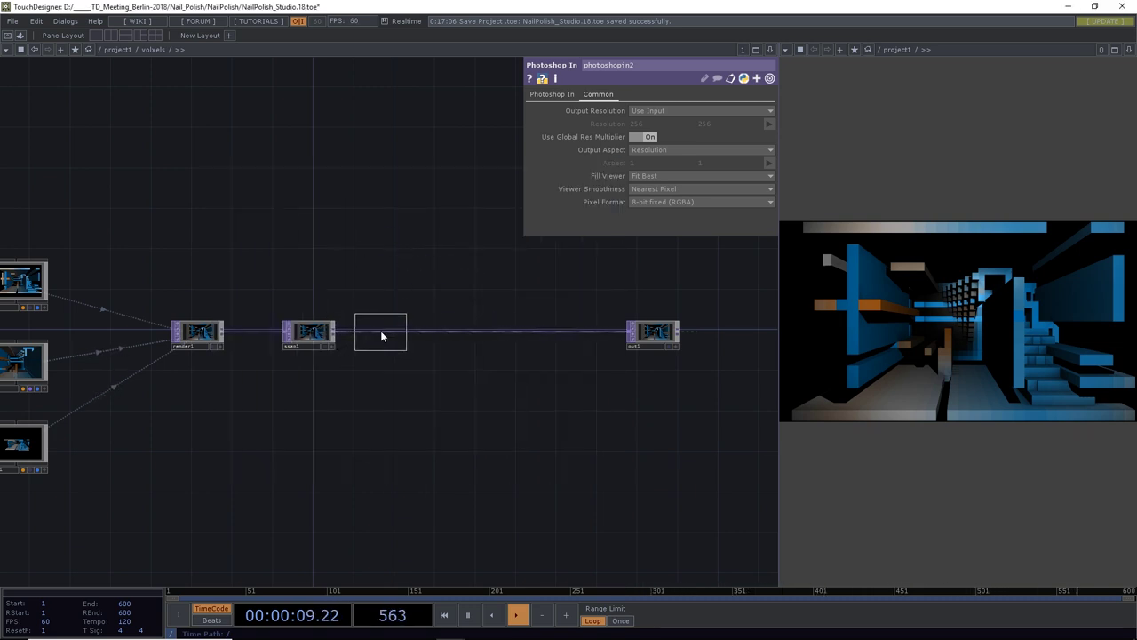
{"action": "left_click", "coordinate": [380, 332]}
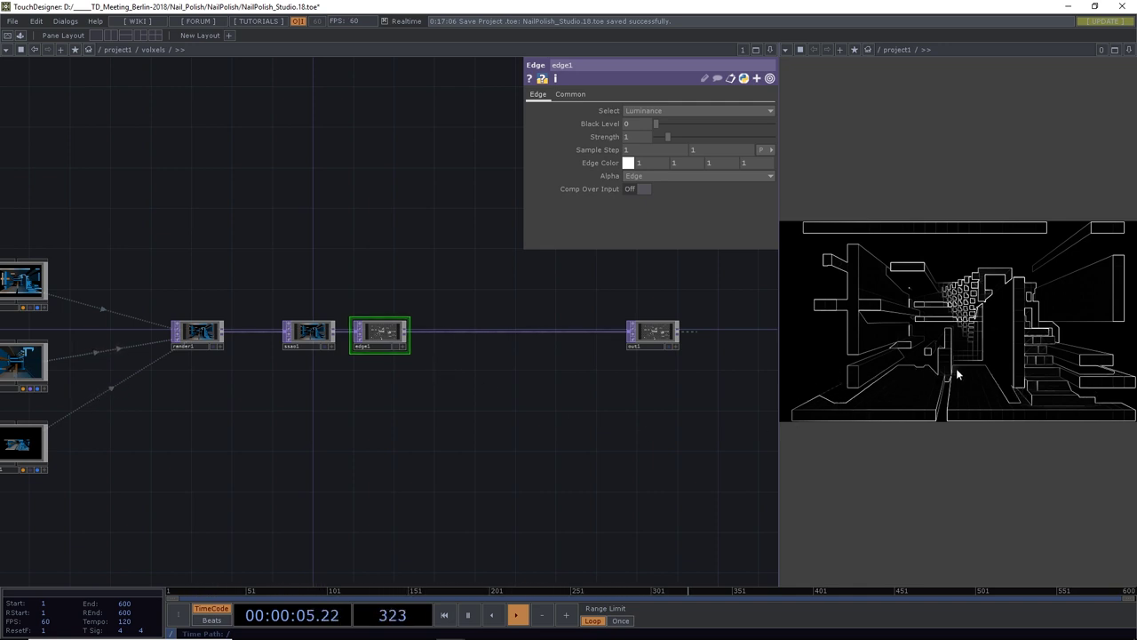
Try RGB average, alpha and blue as edge1's source, then return to Luminance
{"action": "left_click", "coordinate": [632, 110]}
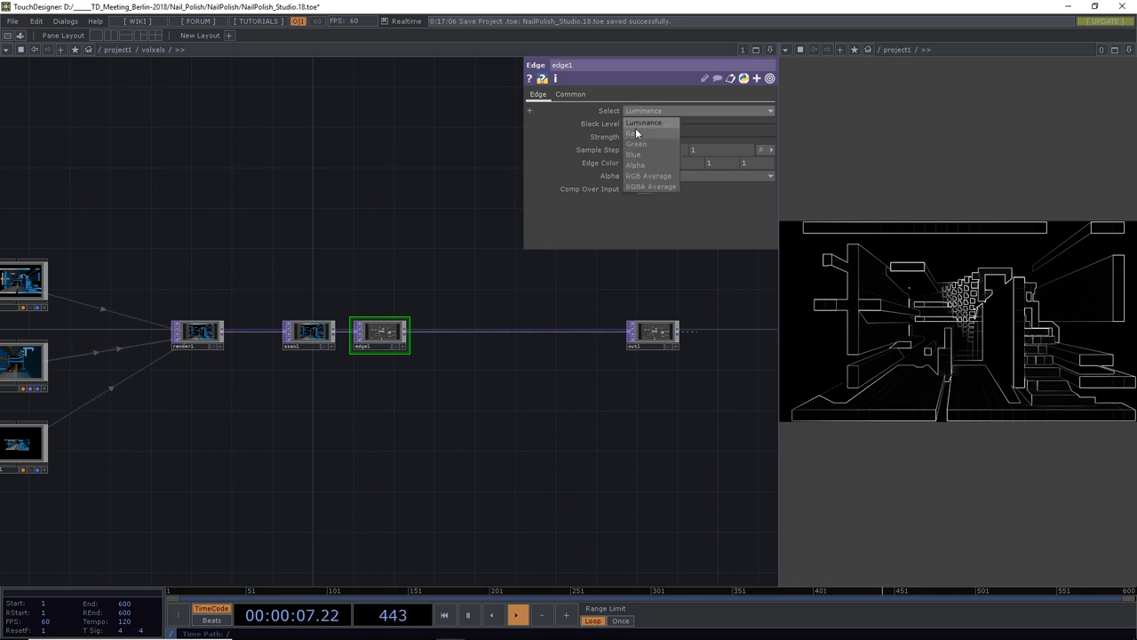
{"action": "left_click", "coordinate": [641, 174]}
{"action": "left_click", "coordinate": [647, 110]}
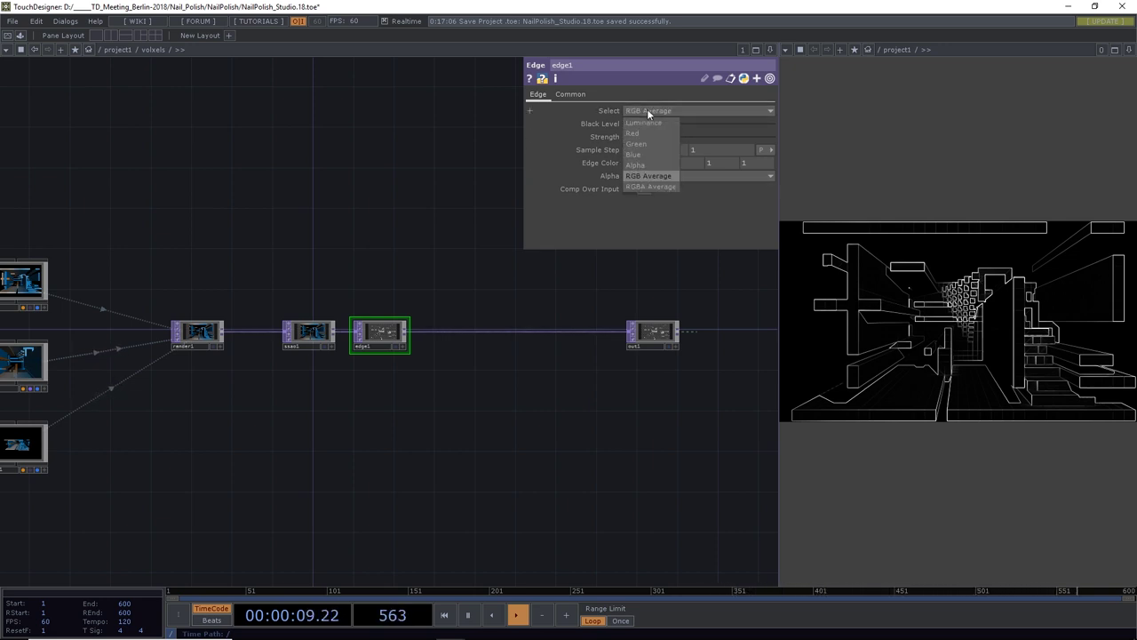
{"action": "left_click", "coordinate": [639, 164]}
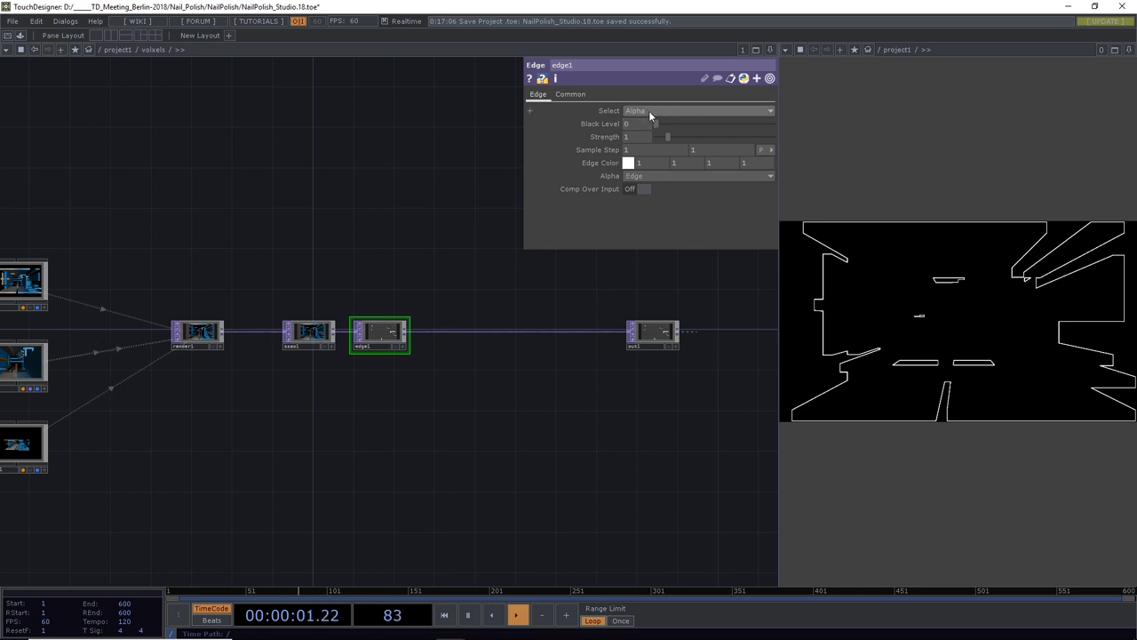
{"action": "left_click", "coordinate": [648, 110]}
{"action": "left_click", "coordinate": [634, 154]}
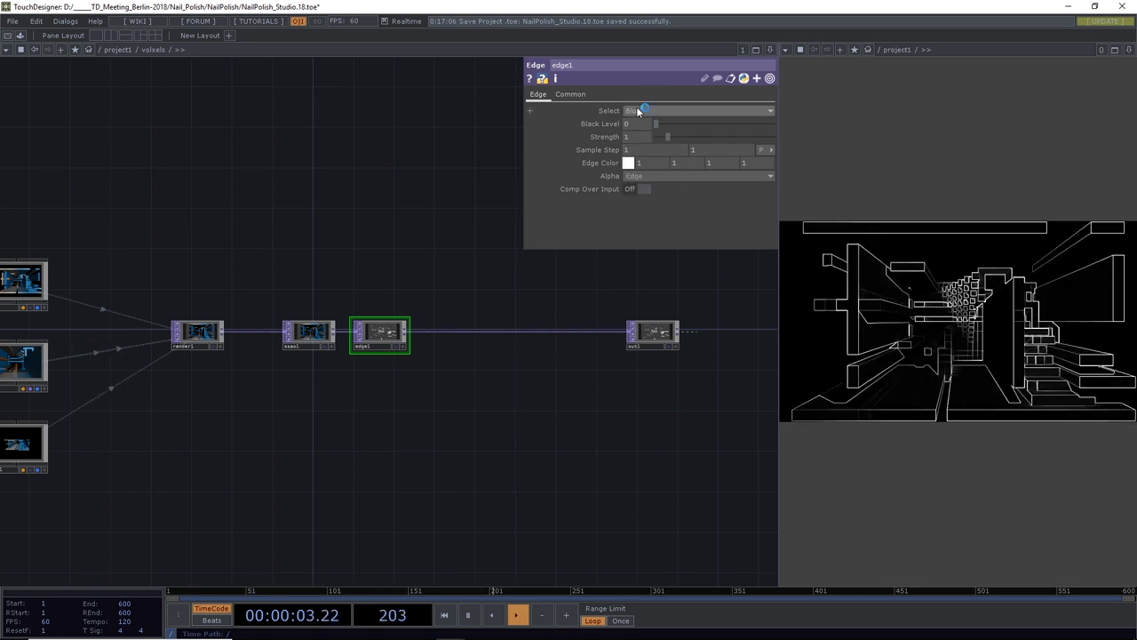
{"action": "left_click", "coordinate": [641, 107]}
{"action": "left_click", "coordinate": [639, 118]}
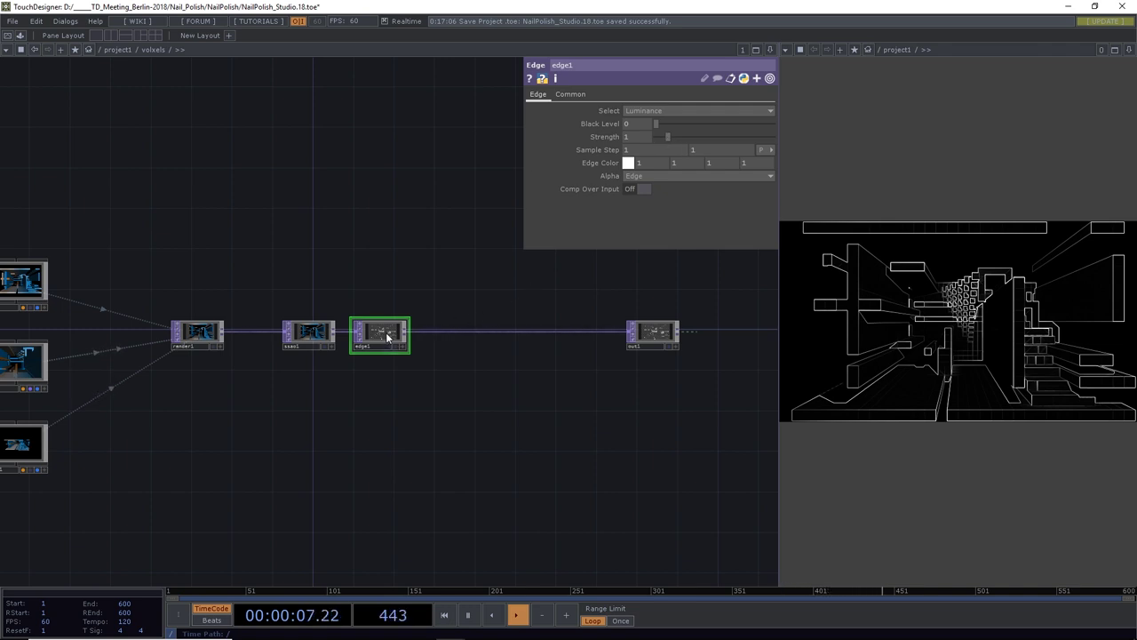
Turn on Comp Over Input with Black Level 0.066 and Strength 0.1
{"action": "left_click", "coordinate": [639, 188]}
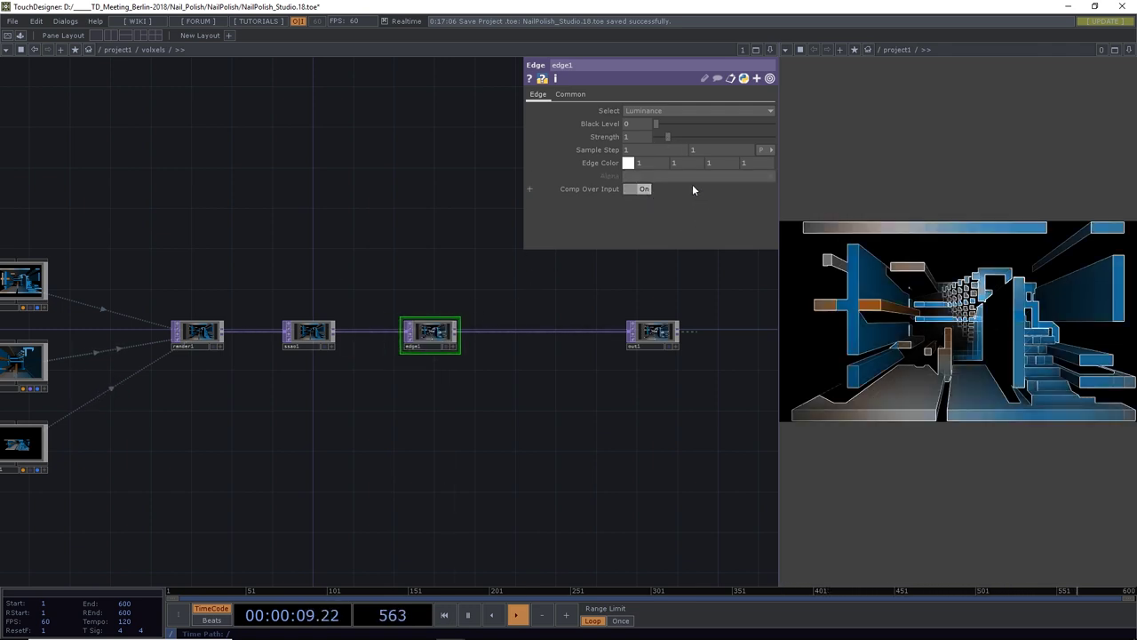
{"action": "left_click_drag", "start_coordinate": [667, 139], "coordinate": [659, 133]}
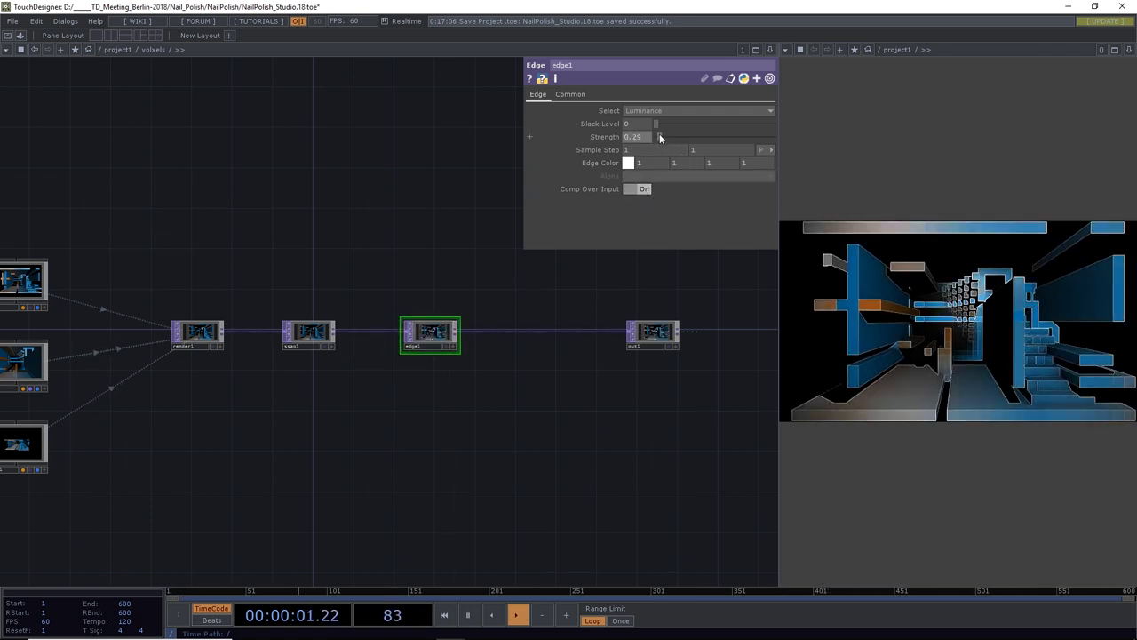
{"action": "left_click", "coordinate": [666, 124]}
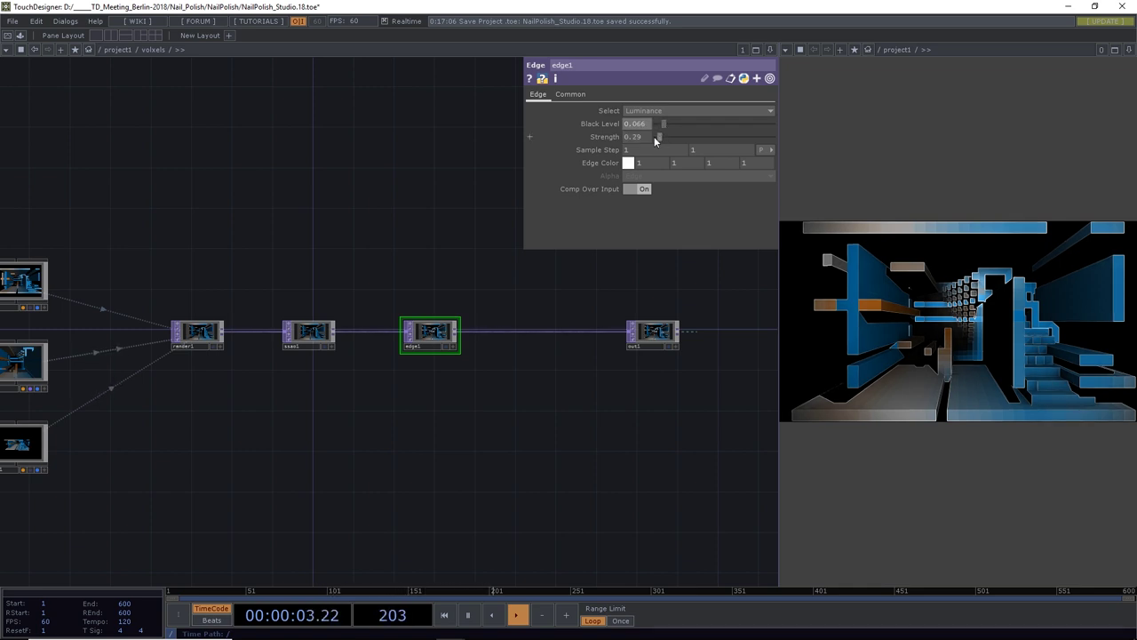
{"action": "left_click_drag", "start_coordinate": [656, 137], "coordinate": [657, 137]}
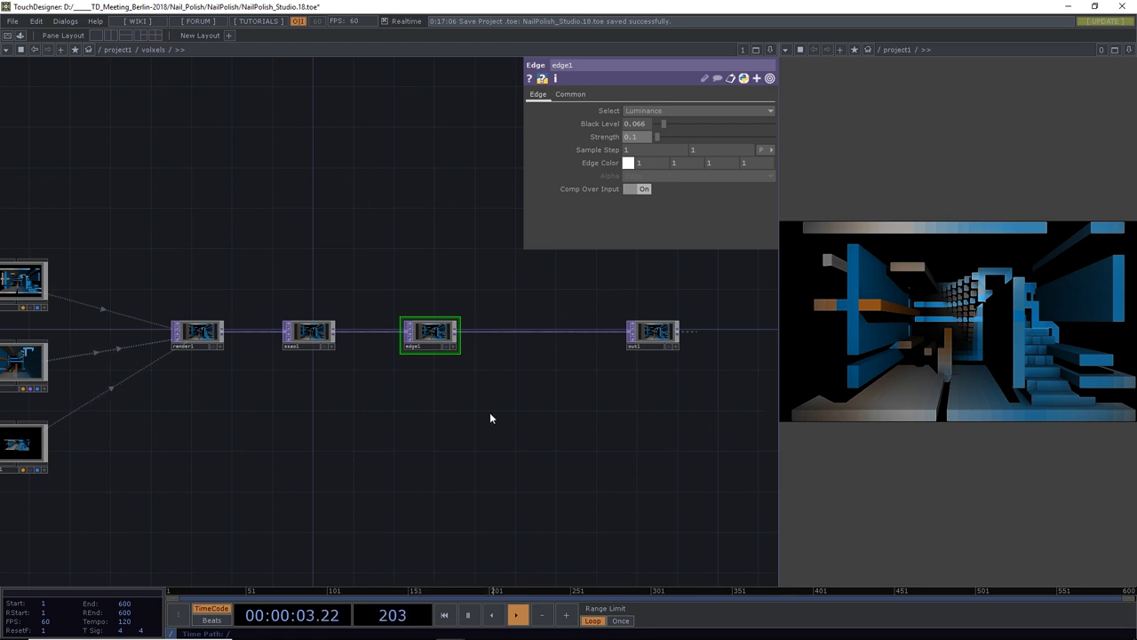
Branch a Feedback TOP off render1's output below the render chain
{"action": "mouse_move", "coordinate": [490, 418]}
{"action": "left_mouse_down"}
{"action": "mouse_move", "coordinate": [541, 406]}
{"action": "mouse_move", "coordinate": [489, 417]}
{"action": "left_mouse_up"}
{"action": "scroll", "coordinate": [538, 414], "scroll_direction": "down", "scroll_amount": 2}
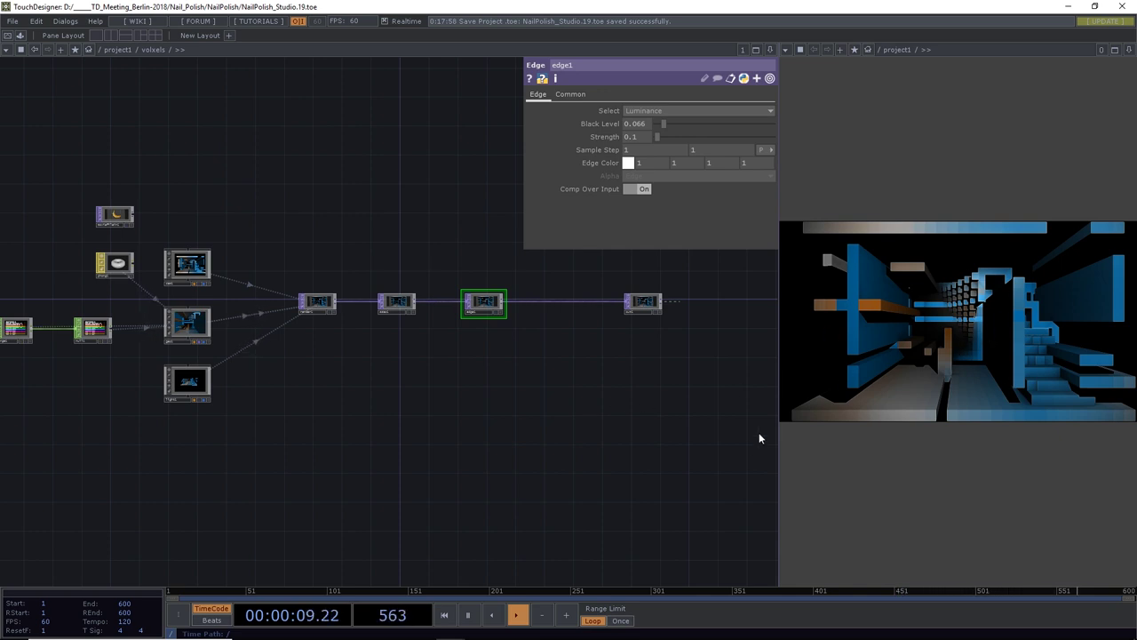
{"action": "left_click_drag", "start_coordinate": [378, 399], "coordinate": [312, 351]}
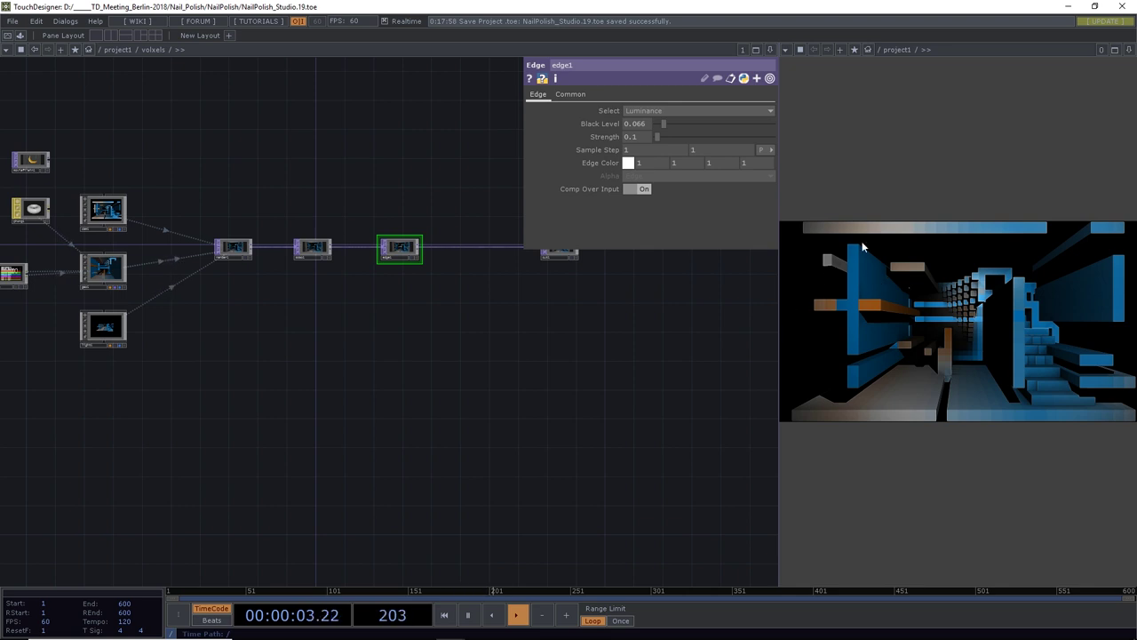
{"action": "left_click_drag", "start_coordinate": [318, 407], "coordinate": [255, 352]}
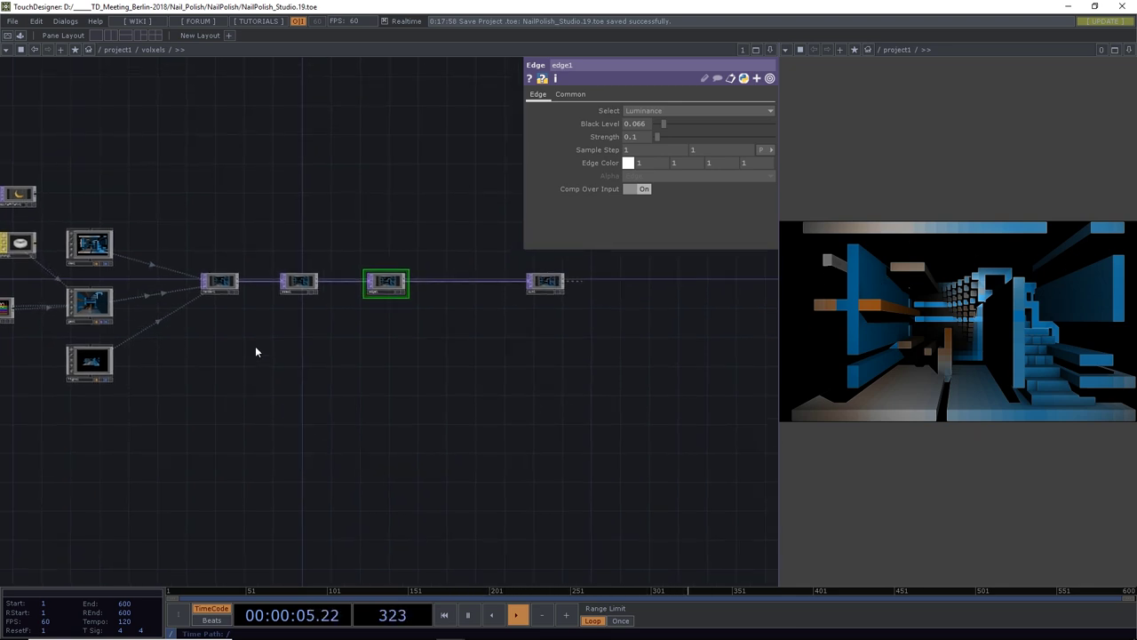
{"action": "left_click", "coordinate": [237, 283]}
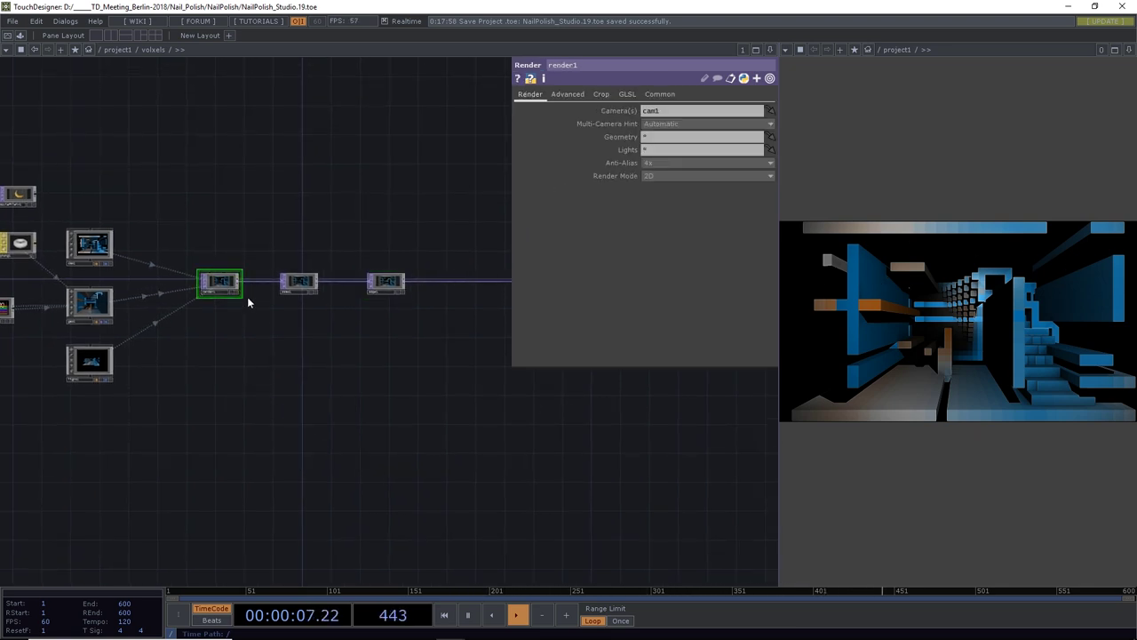
{"action": "left_click_drag", "start_coordinate": [242, 284], "coordinate": [310, 398]}
{"action": "type", "text": "fed"}
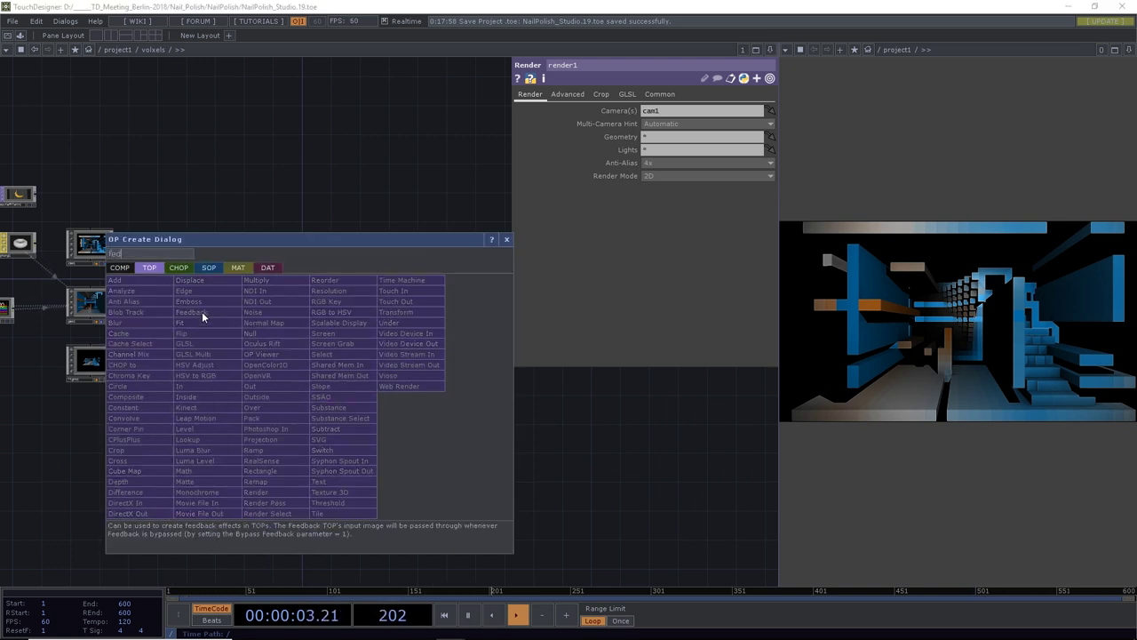
{"action": "left_click", "coordinate": [202, 312]}
{"action": "left_click", "coordinate": [301, 364]}
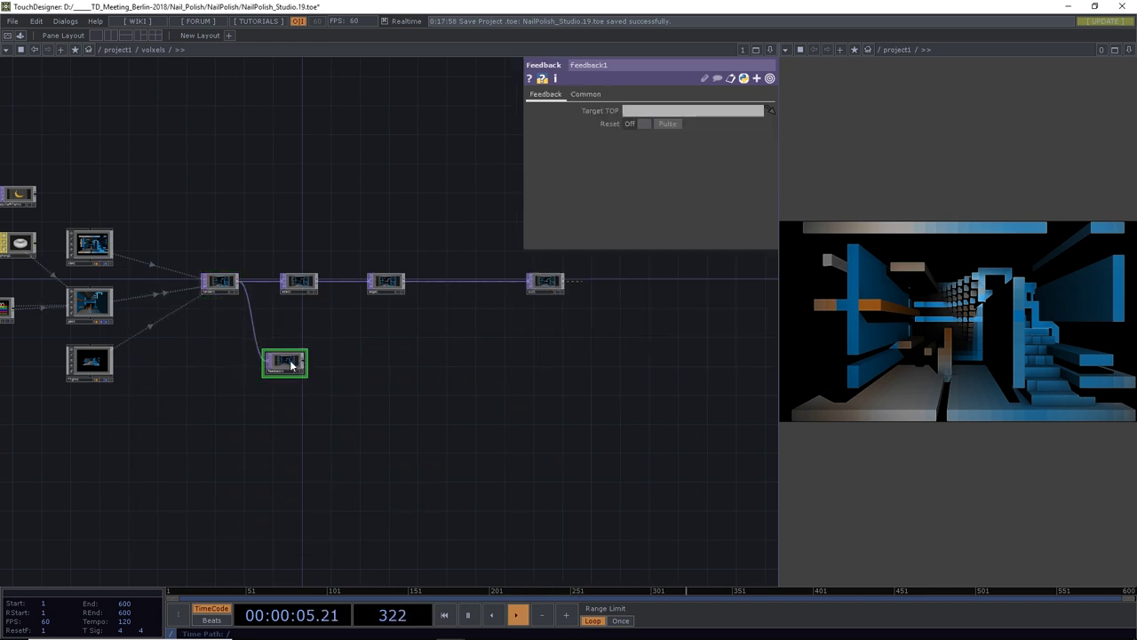
Chain a Transform TOP and then a Level TOP after the feedback node
{"action": "key", "text": "Tab"}
{"action": "type", "text": "tr"}
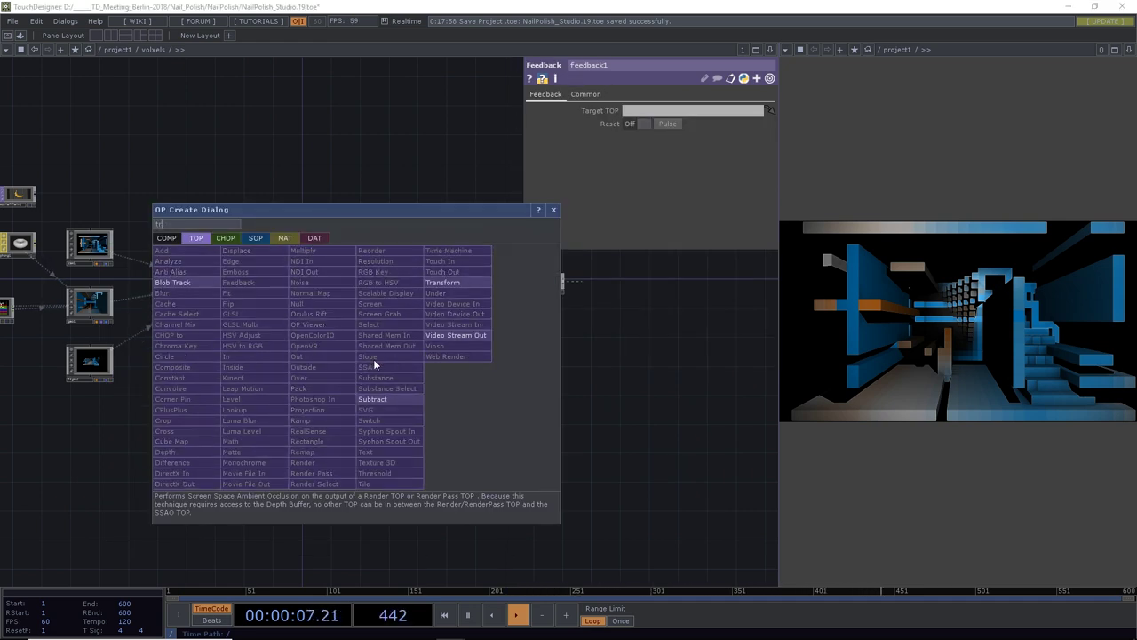
{"action": "left_click", "coordinate": [442, 284]}
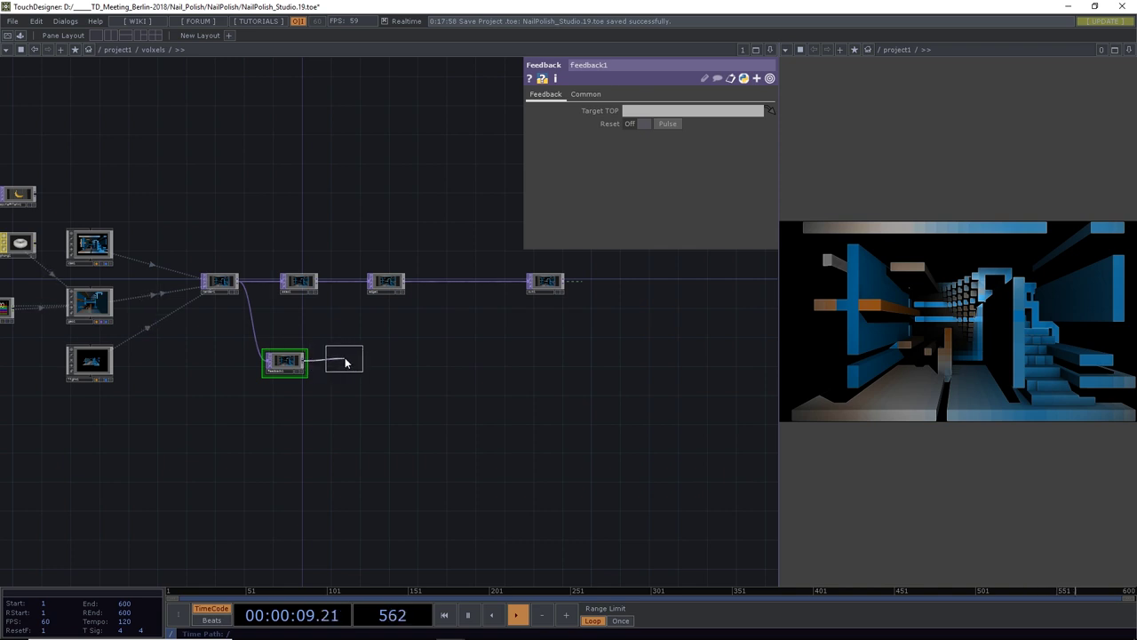
{"action": "left_click", "coordinate": [351, 365]}
{"action": "key", "text": "Tab"}
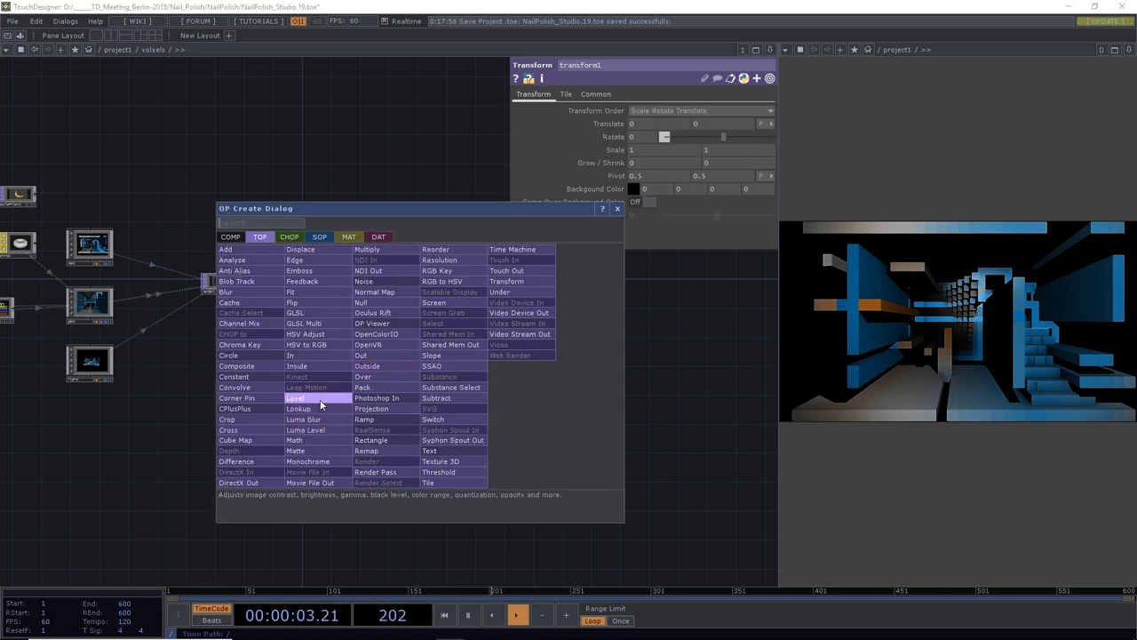
{"action": "left_click", "coordinate": [302, 399]}
{"action": "left_click", "coordinate": [413, 370]}
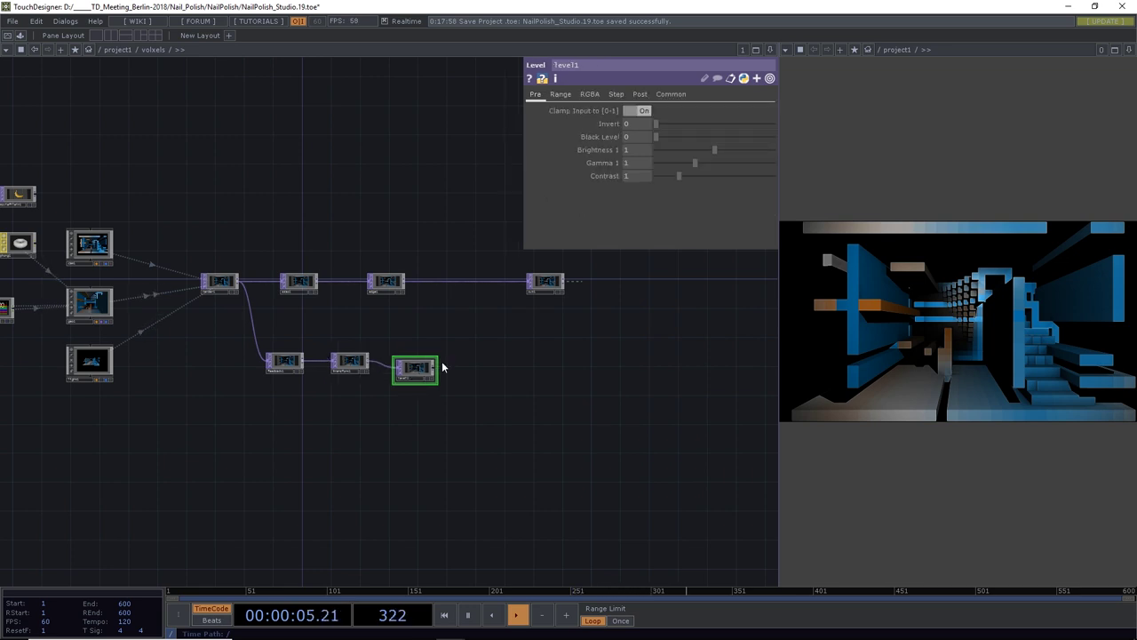
Line up level1 with its chain and lift ssao1 and edge1 above the main line
{"action": "left_click_drag", "start_coordinate": [448, 379], "coordinate": [328, 408]}
{"action": "left_click_drag", "start_coordinate": [421, 312], "coordinate": [508, 311]}
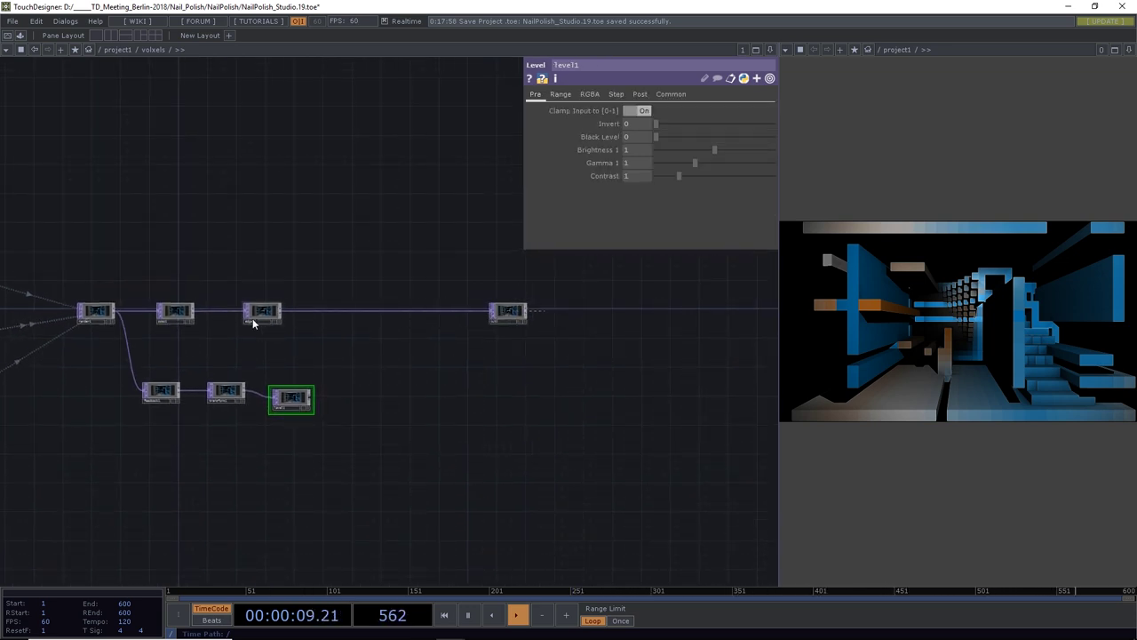
{"action": "left_click_drag", "start_coordinate": [253, 318], "coordinate": [391, 312]}
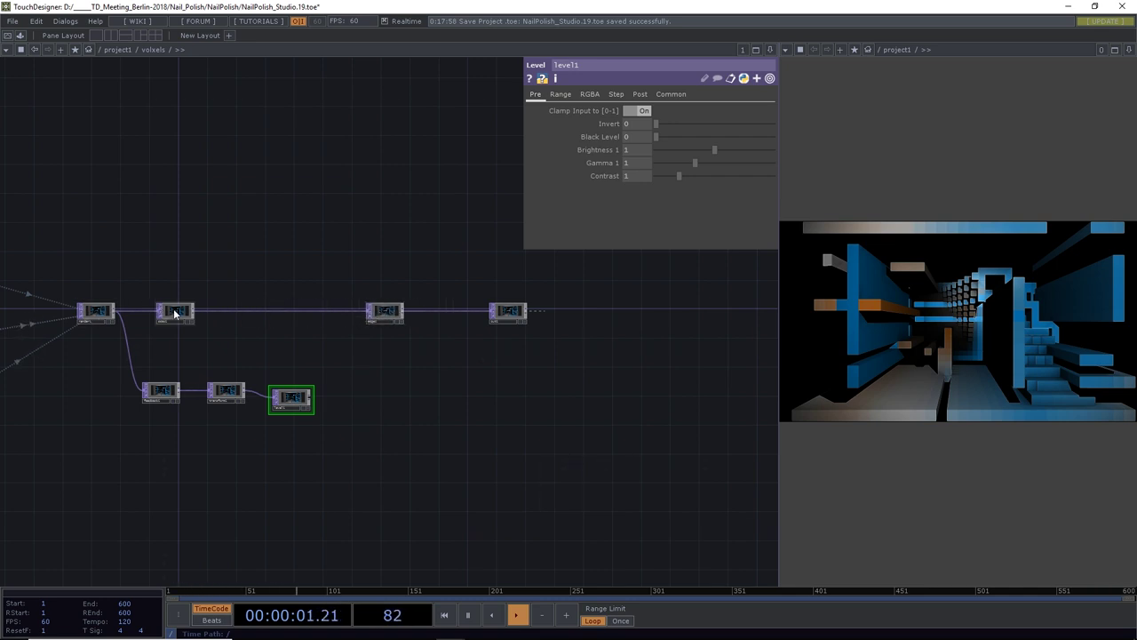
{"action": "left_click_drag", "start_coordinate": [174, 311], "coordinate": [204, 277]}
{"action": "left_click_drag", "start_coordinate": [372, 316], "coordinate": [394, 272]}
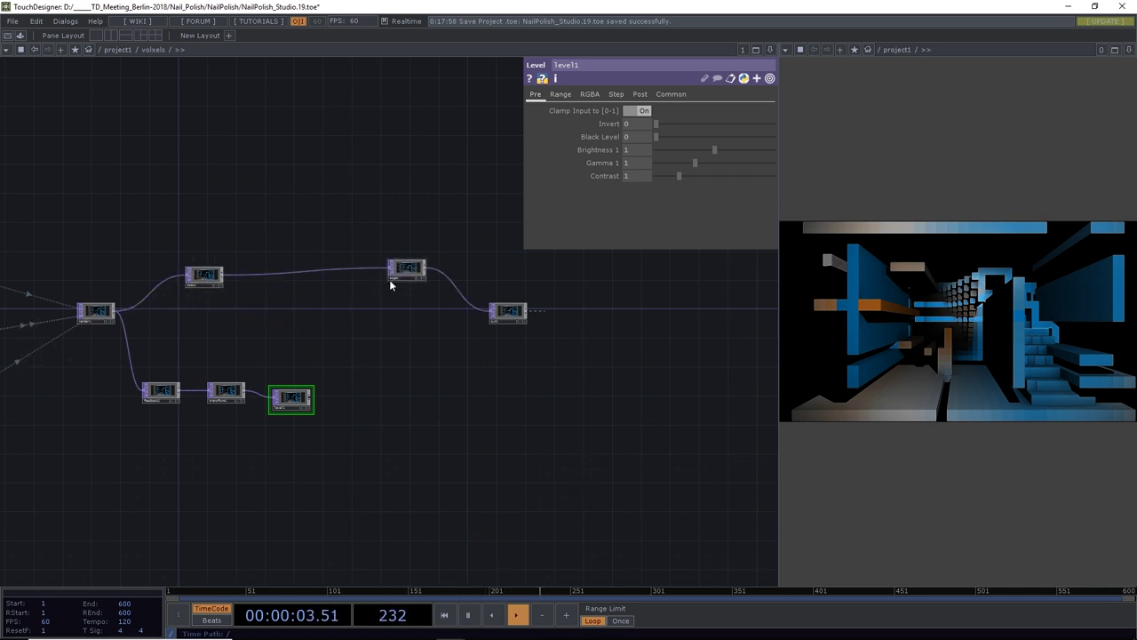
Insert a Composite operator into the upper wire
{"action": "right_click", "coordinate": [291, 274]}
{"action": "left_click", "coordinate": [310, 261]}
{"action": "type", "text": "com"}
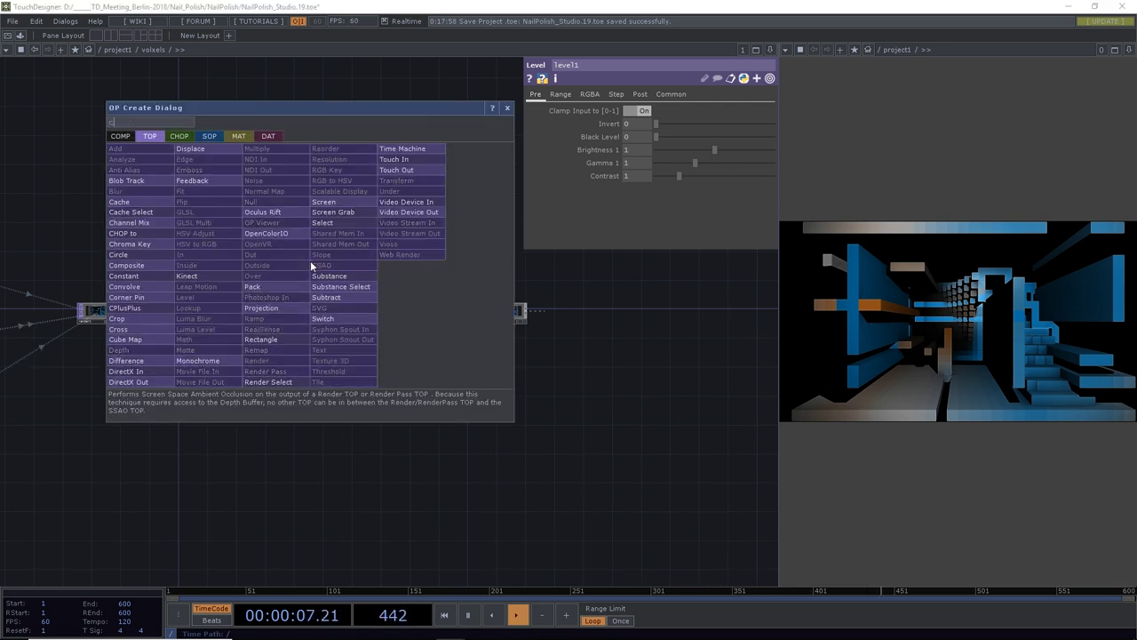
{"action": "left_click", "coordinate": [135, 265]}
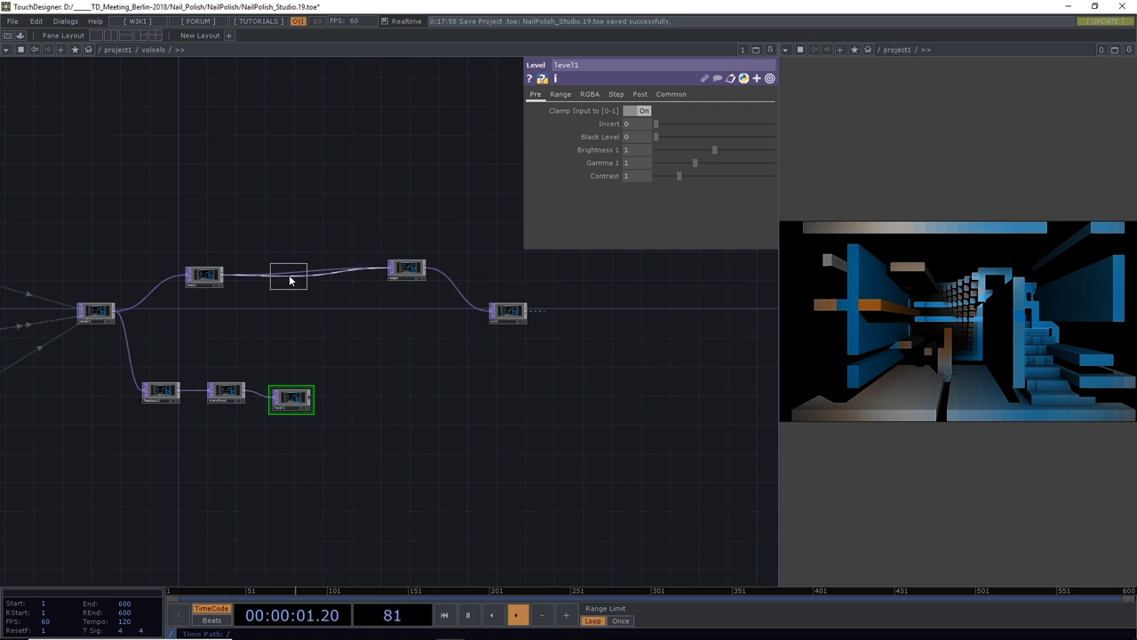
Place comp1 on the upper wire and replace the two right-hand nodes with pasted copies
{"action": "left_click", "coordinate": [292, 277]}
{"action": "middle_click_drag", "start_coordinate": [330, 286], "coordinate": [139, 213]}
{"action": "left_click_drag", "start_coordinate": [139, 213], "coordinate": [378, 329]}
{"action": "key", "text": "ctrl+c"}
{"action": "key", "text": "ctrl+v"}
{"action": "left_click", "coordinate": [356, 269]}
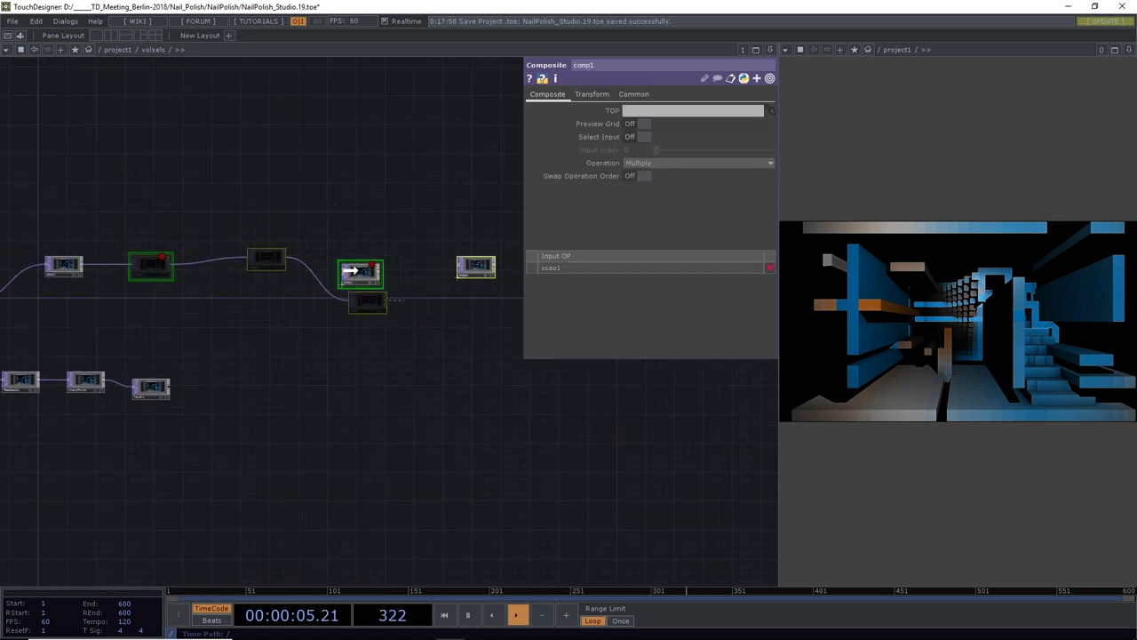
{"action": "key", "text": "Delete"}
{"action": "left_click", "coordinate": [333, 328]}
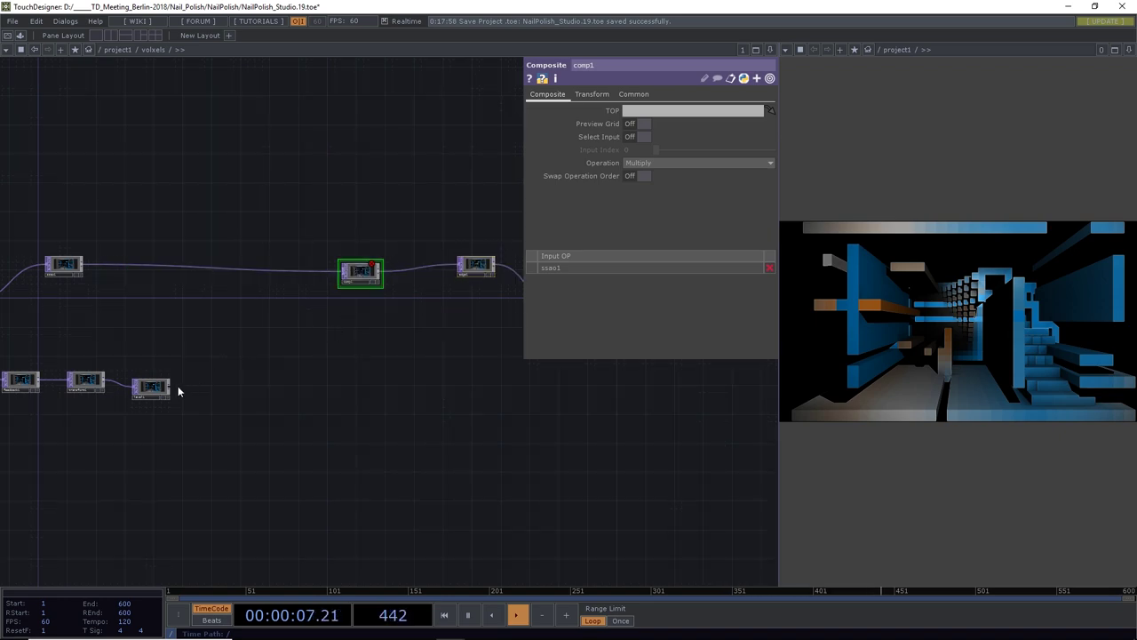
Feed level1 into comp1 as its second input and blend with Over
{"action": "left_click_drag", "start_coordinate": [172, 384], "coordinate": [382, 277]}
{"action": "left_click", "coordinate": [638, 164]}
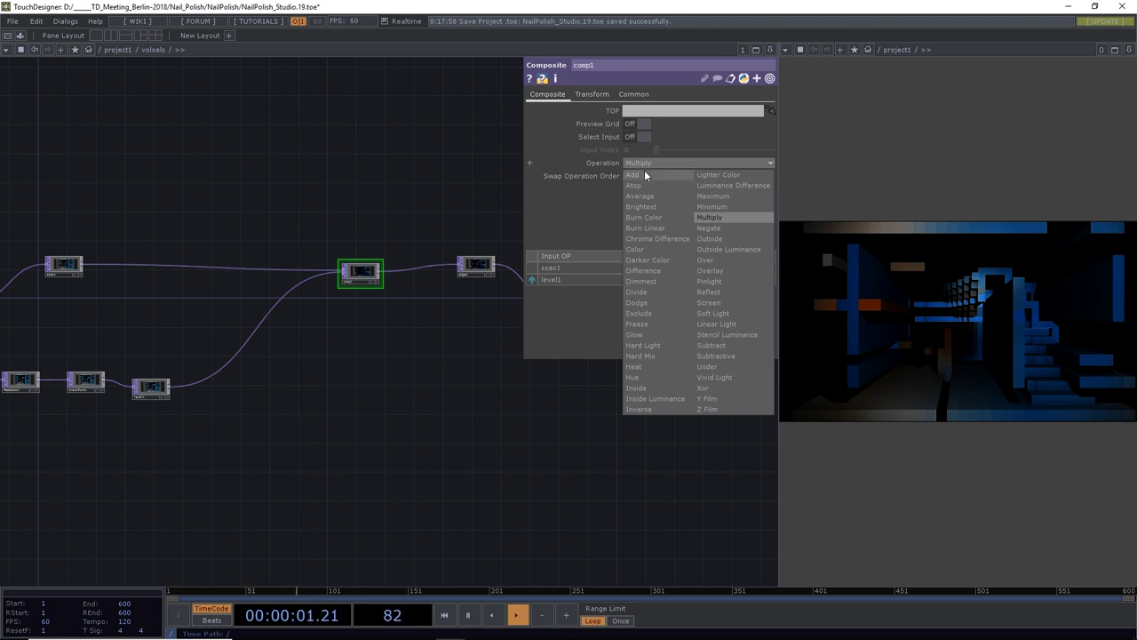
{"action": "left_click", "coordinate": [713, 260]}
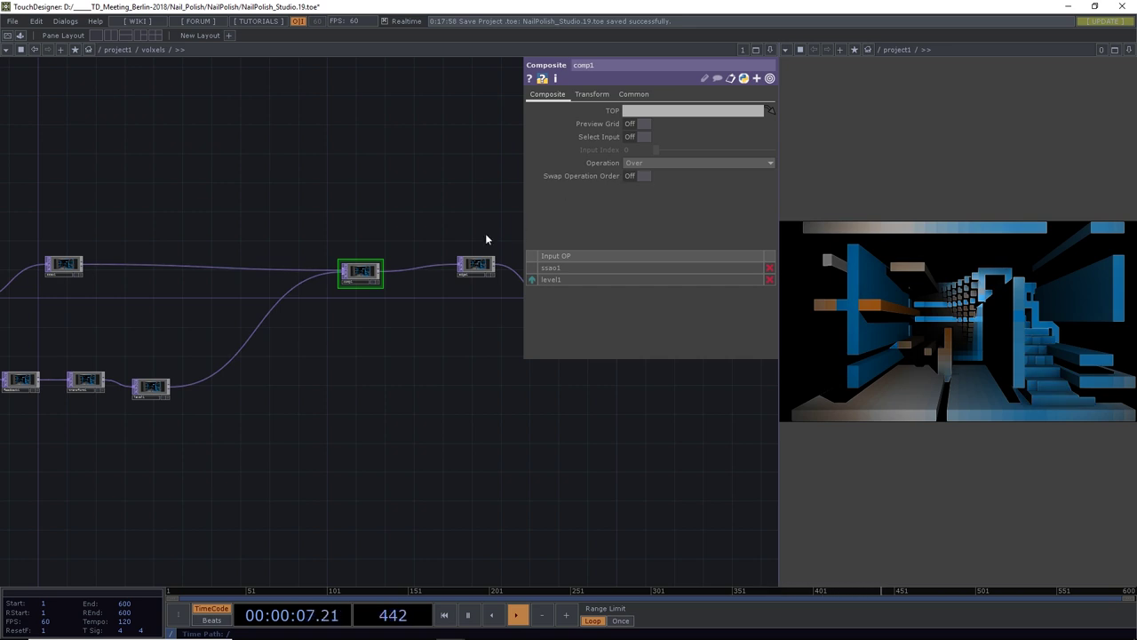
Lay out the feedback branch and comp1 in view, then select feedback1
{"action": "left_click_drag", "start_coordinate": [296, 381], "coordinate": [399, 399]}
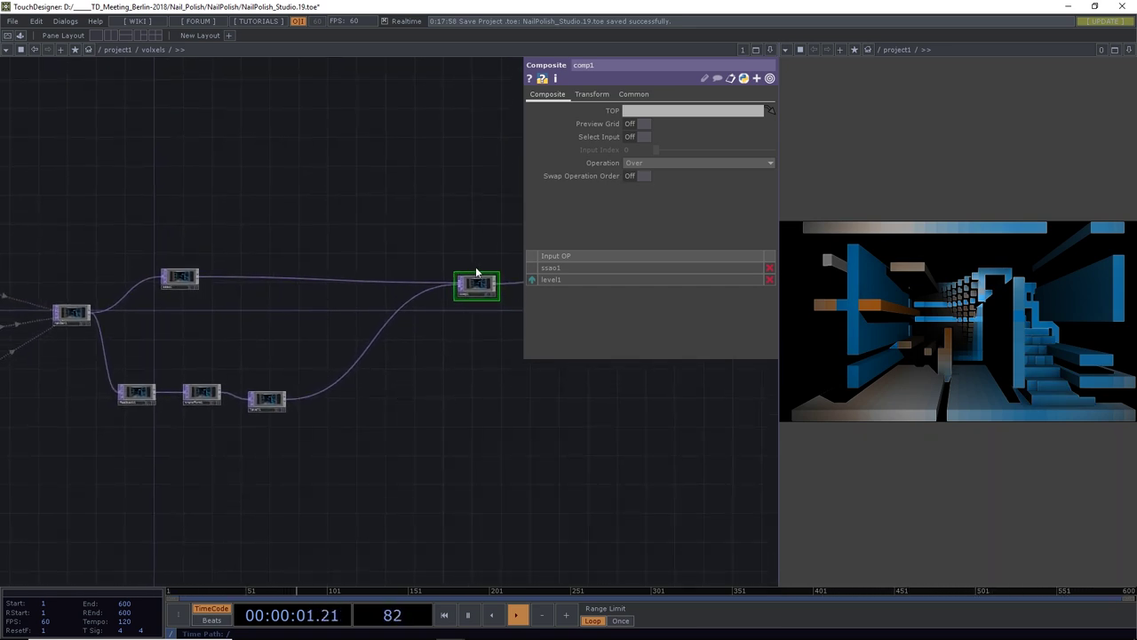
{"action": "scroll", "coordinate": [480, 289], "scroll_direction": "up", "scroll_amount": 5}
{"action": "scroll", "coordinate": [481, 295], "scroll_direction": "up", "scroll_amount": 3}
{"action": "scroll", "coordinate": [481, 295], "scroll_direction": "down", "scroll_amount": 6}
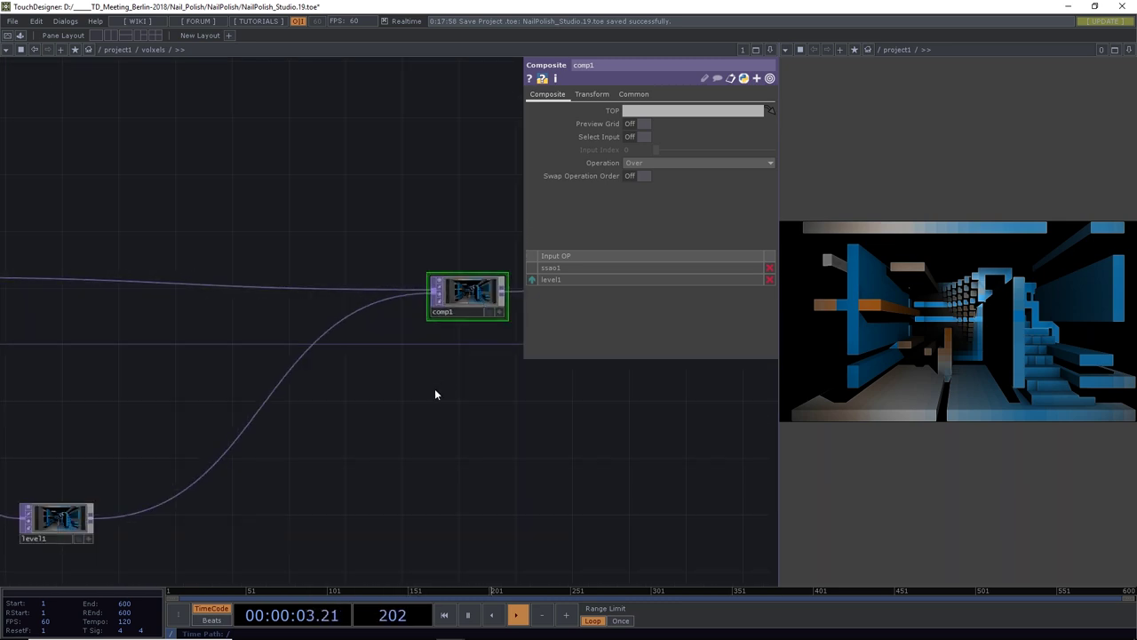
{"action": "left_click_drag", "start_coordinate": [436, 394], "coordinate": [522, 382]}
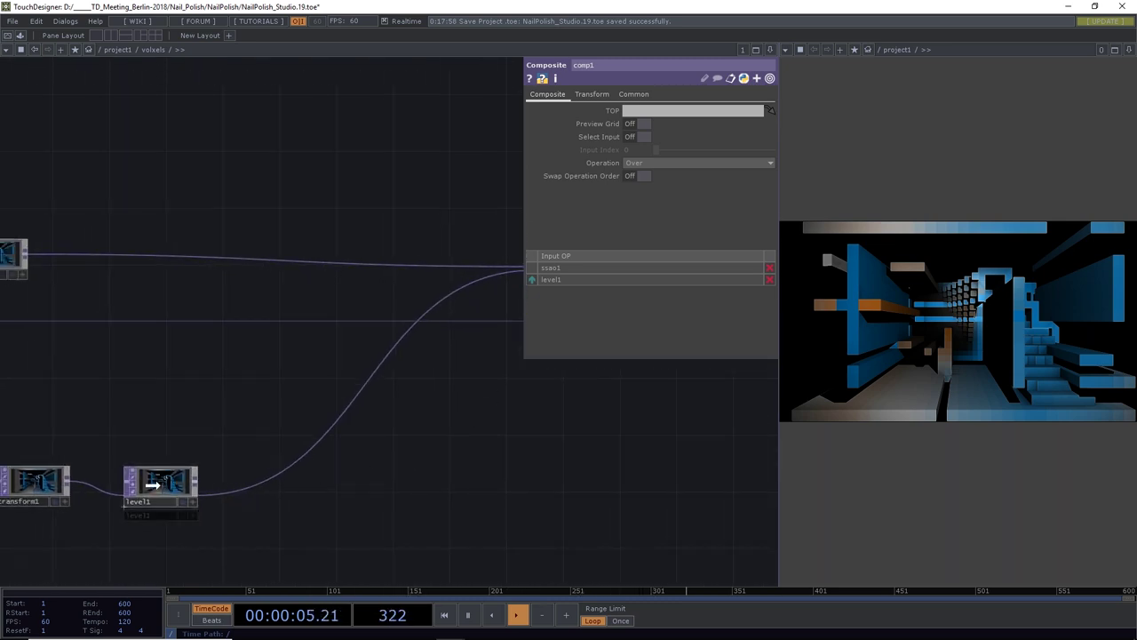
{"action": "left_click_drag", "start_coordinate": [124, 413], "coordinate": [292, 399]}
{"action": "scroll", "coordinate": [292, 399], "scroll_direction": "down", "scroll_amount": 3}
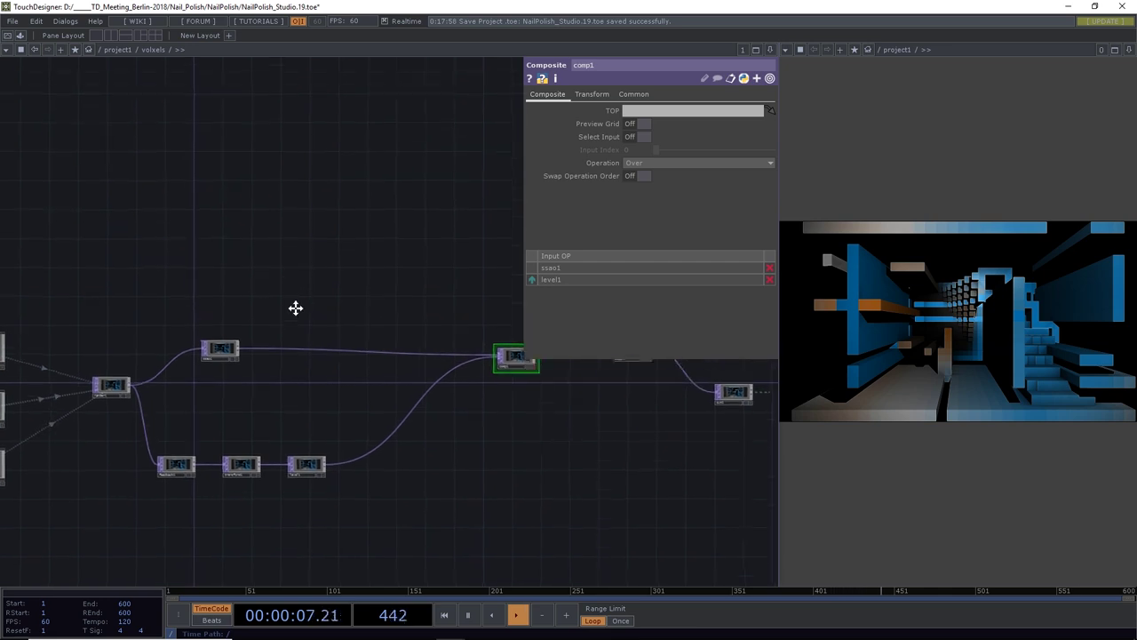
{"action": "left_click_drag", "start_coordinate": [228, 382], "coordinate": [235, 375]}
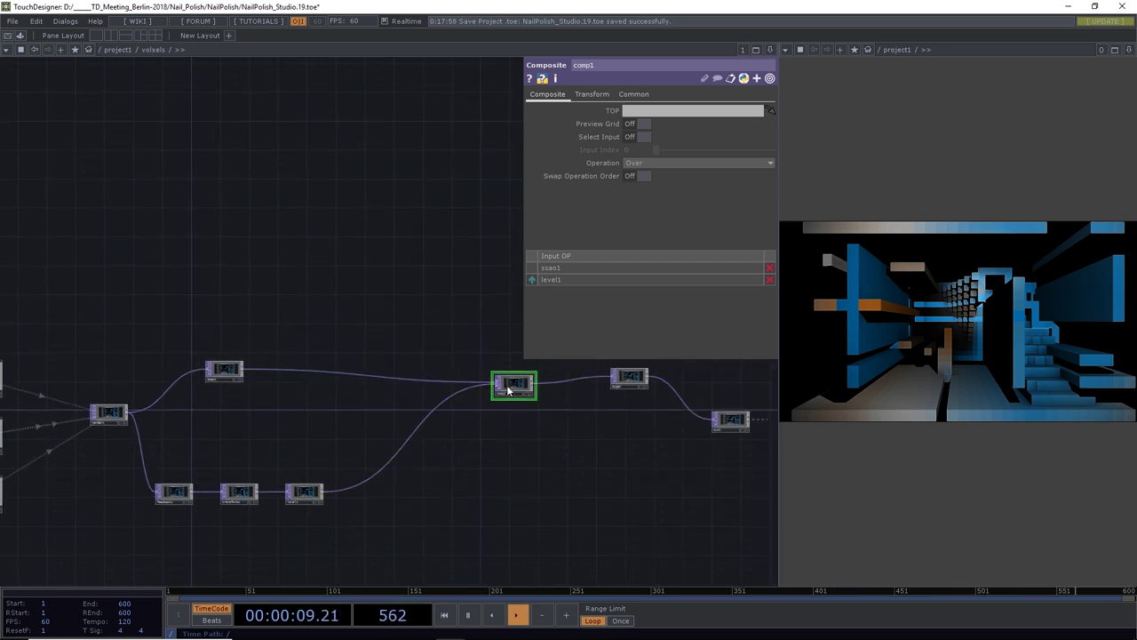
{"action": "left_click_drag", "start_coordinate": [511, 389], "coordinate": [497, 377]}
{"action": "left_click", "coordinate": [175, 494]}
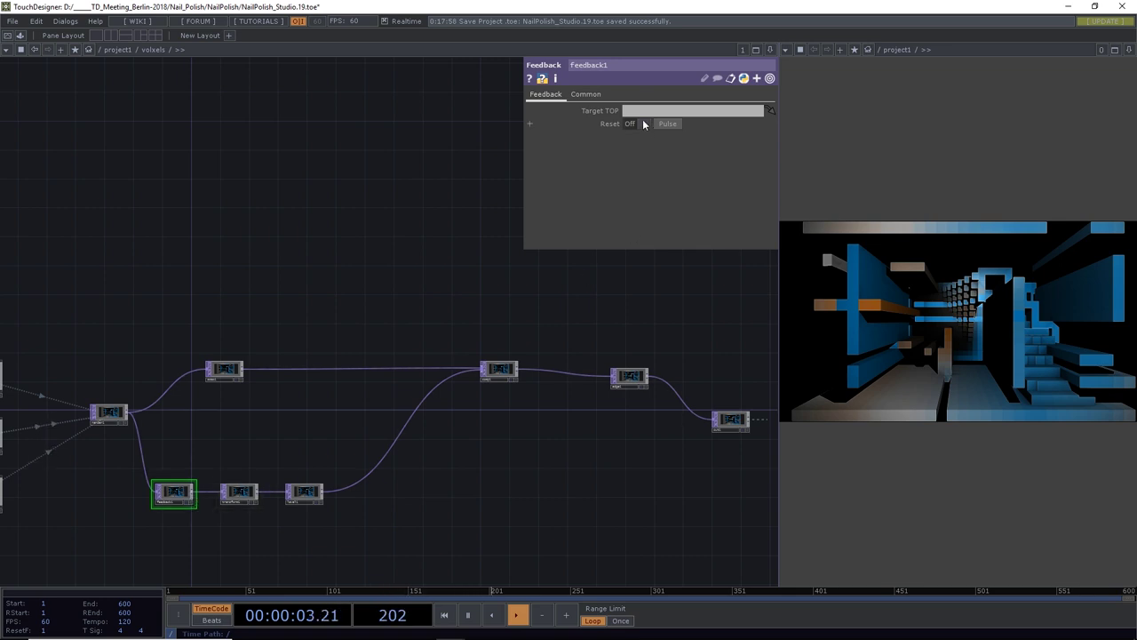
Make comp1 feedback1's Target TOP and set transform1's Extend to Repeat
{"action": "left_click_drag", "start_coordinate": [498, 370], "coordinate": [640, 111]}
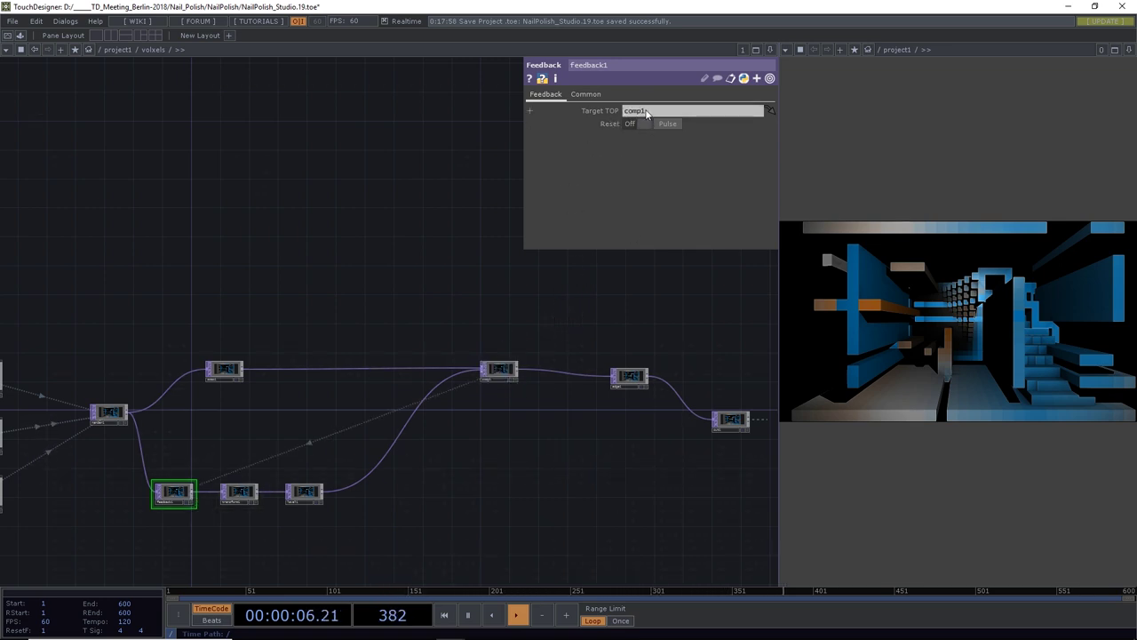
{"action": "left_click", "coordinate": [236, 494]}
{"action": "scroll", "coordinate": [237, 494], "scroll_direction": "up", "scroll_amount": 5}
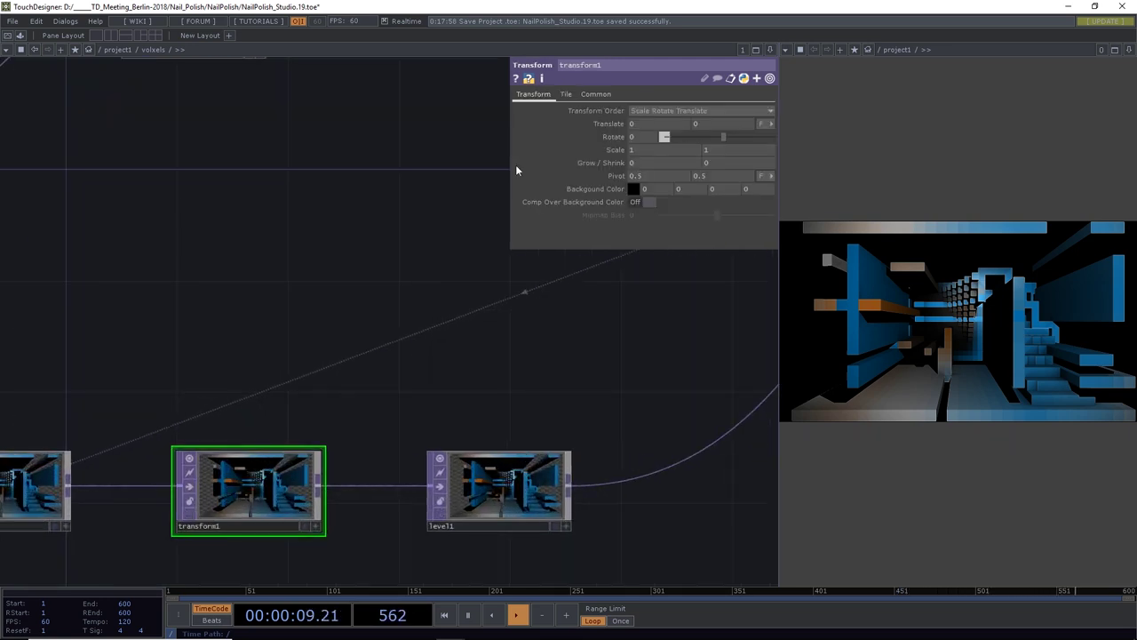
{"action": "left_click", "coordinate": [569, 95]}
{"action": "left_click", "coordinate": [663, 112]}
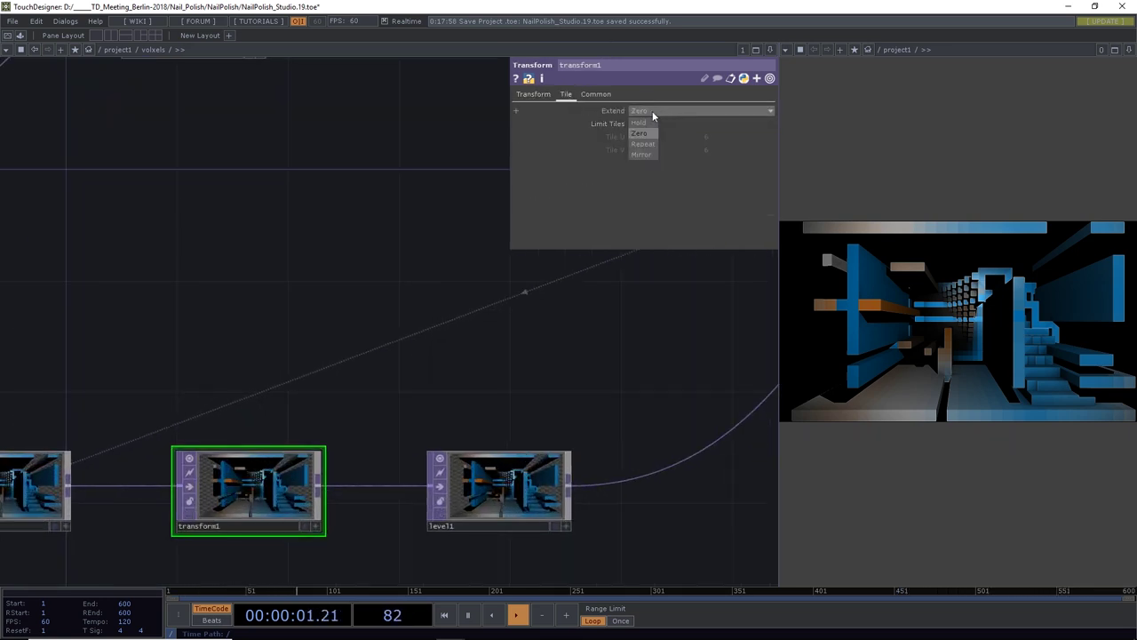
{"action": "left_click", "coordinate": [644, 145]}
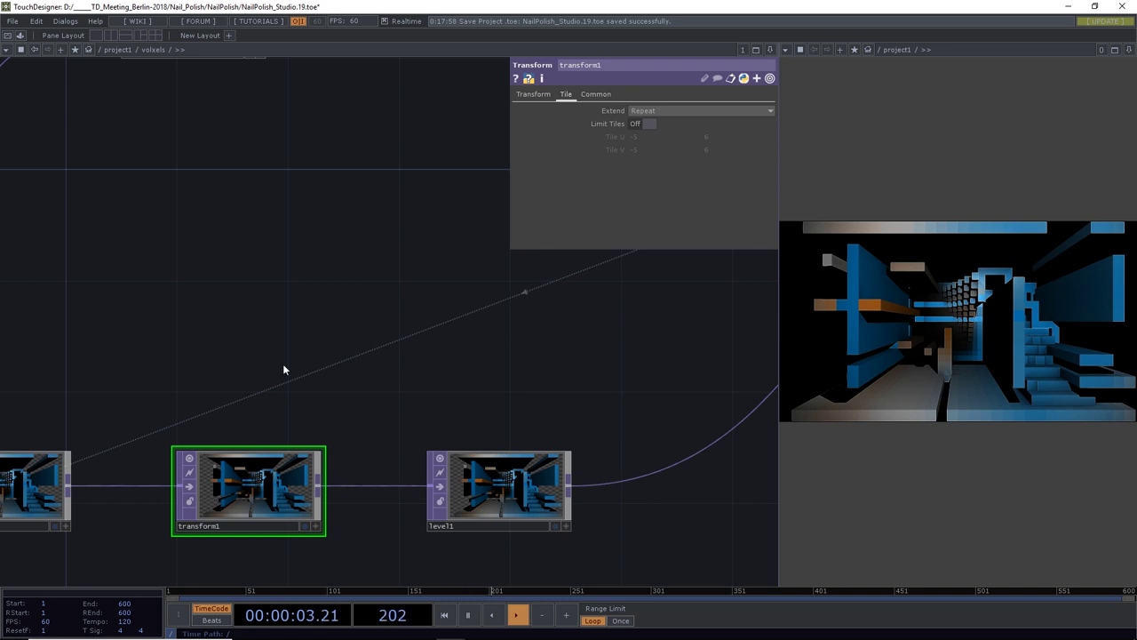
Scale transform1 by 1.001 on both axes to create zooming trails
{"action": "left_click", "coordinate": [519, 95]}
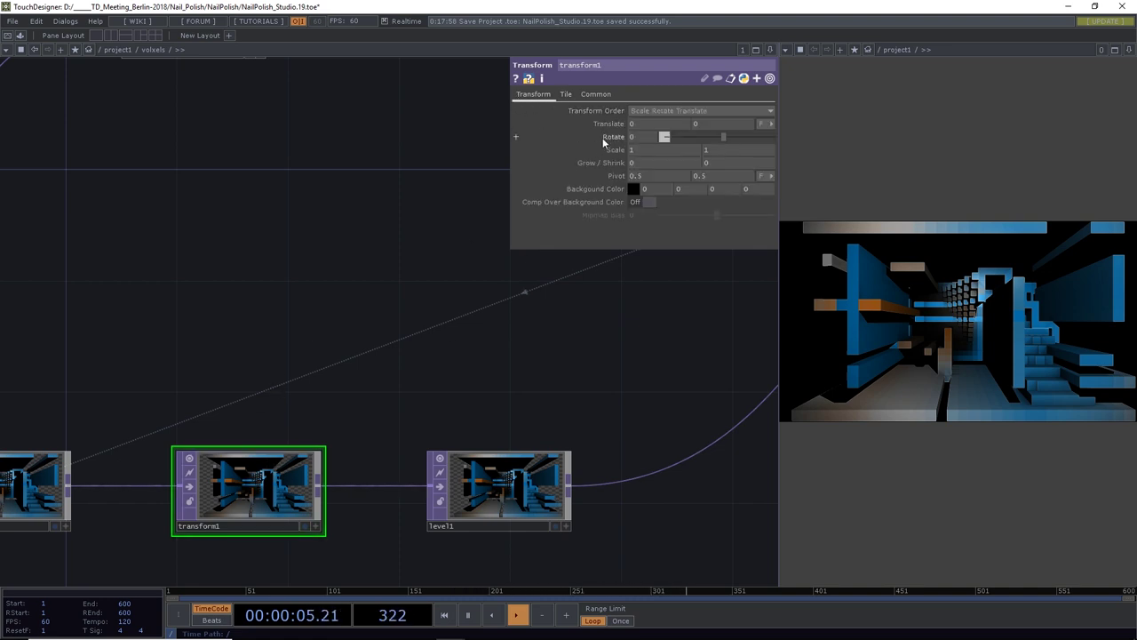
{"action": "mouse_move", "coordinate": [609, 151]}
{"action": "middle_mouse_down"}
{"action": "mouse_move", "coordinate": [609, 164]}
{"action": "mouse_move", "coordinate": [647, 163]}
{"action": "mouse_move", "coordinate": [586, 163]}
{"action": "mouse_move", "coordinate": [632, 163]}
{"action": "mouse_move", "coordinate": [596, 164]}
{"action": "mouse_move", "coordinate": [611, 176]}
{"action": "mouse_move", "coordinate": [609, 152]}
{"action": "middle_mouse_up"}
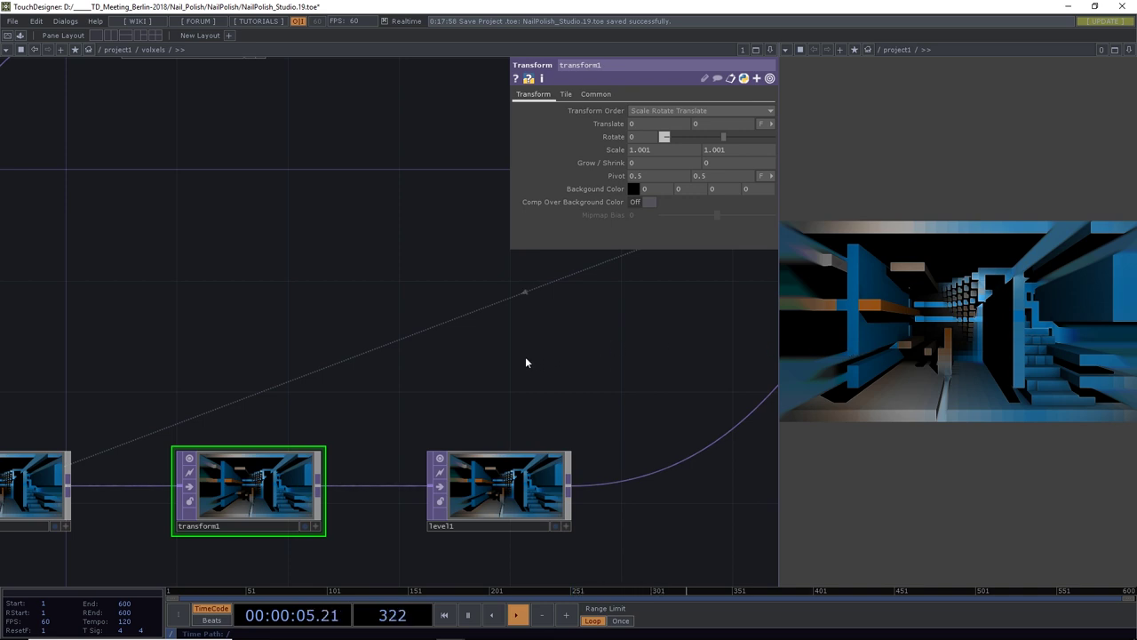
{"action": "left_click_drag", "start_coordinate": [528, 362], "coordinate": [503, 350]}
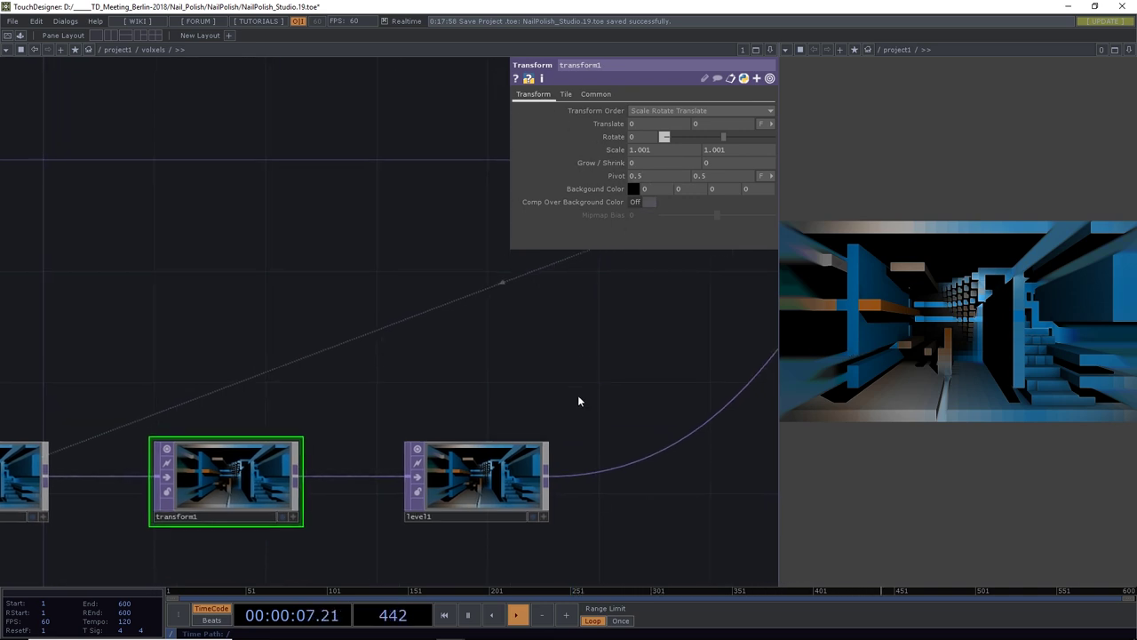
{"action": "left_click_drag", "start_coordinate": [579, 399], "coordinate": [574, 363]}
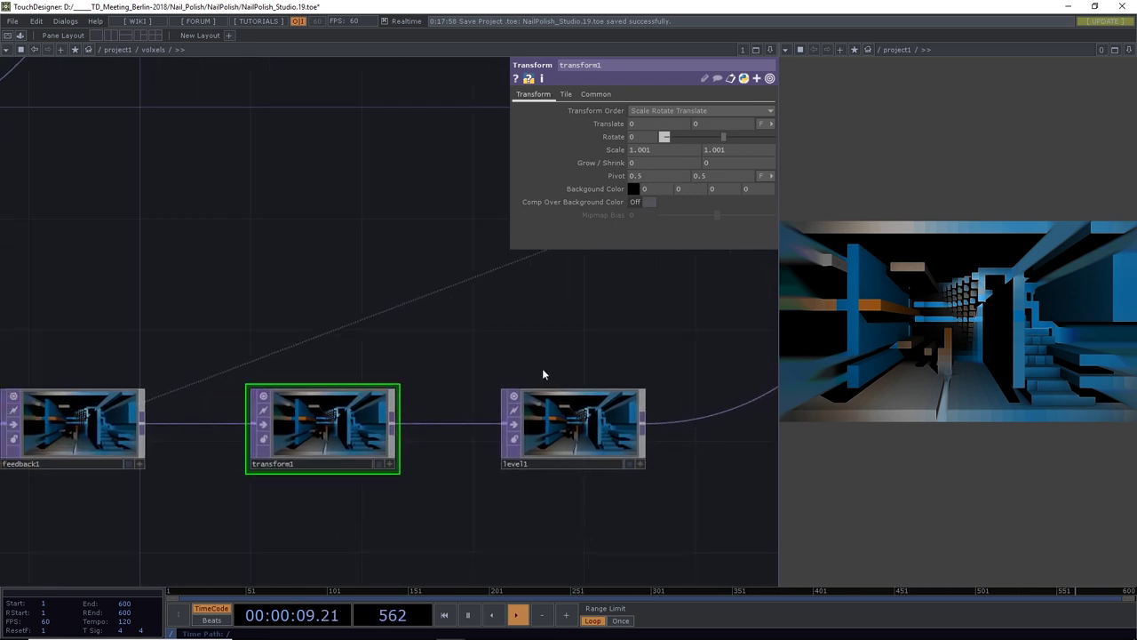
{"action": "left_click_drag", "start_coordinate": [369, 510], "coordinate": [509, 502]}
{"action": "scroll", "coordinate": [509, 502], "scroll_direction": "down", "scroll_amount": 6}
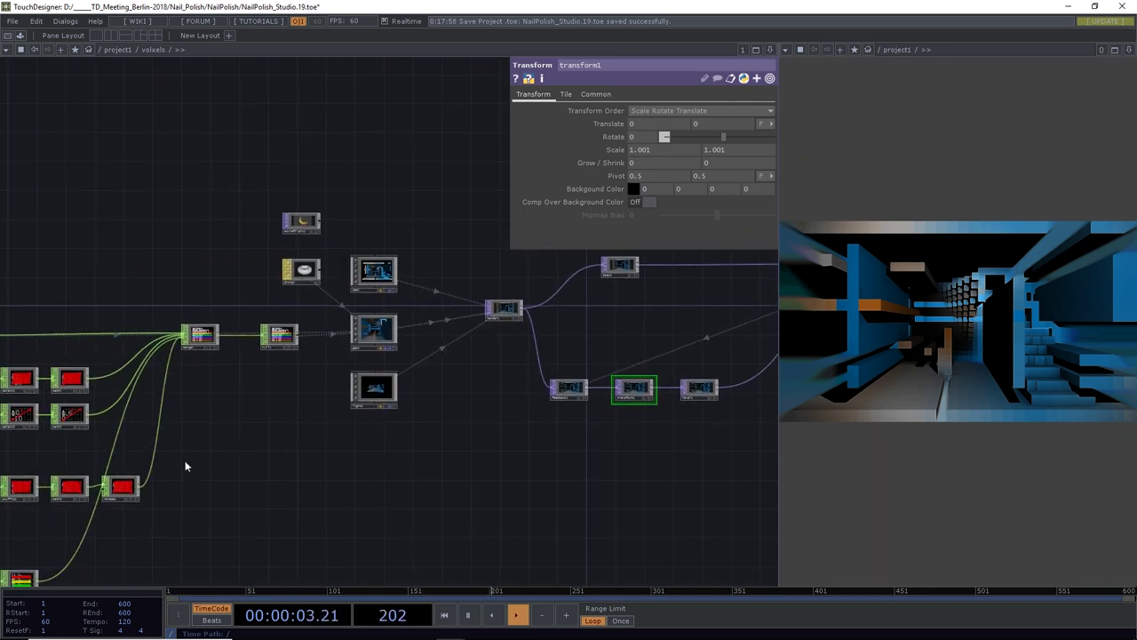
Lower switch2's blend index to 0.35
{"action": "left_click_drag", "start_coordinate": [185, 468], "coordinate": [500, 315]}
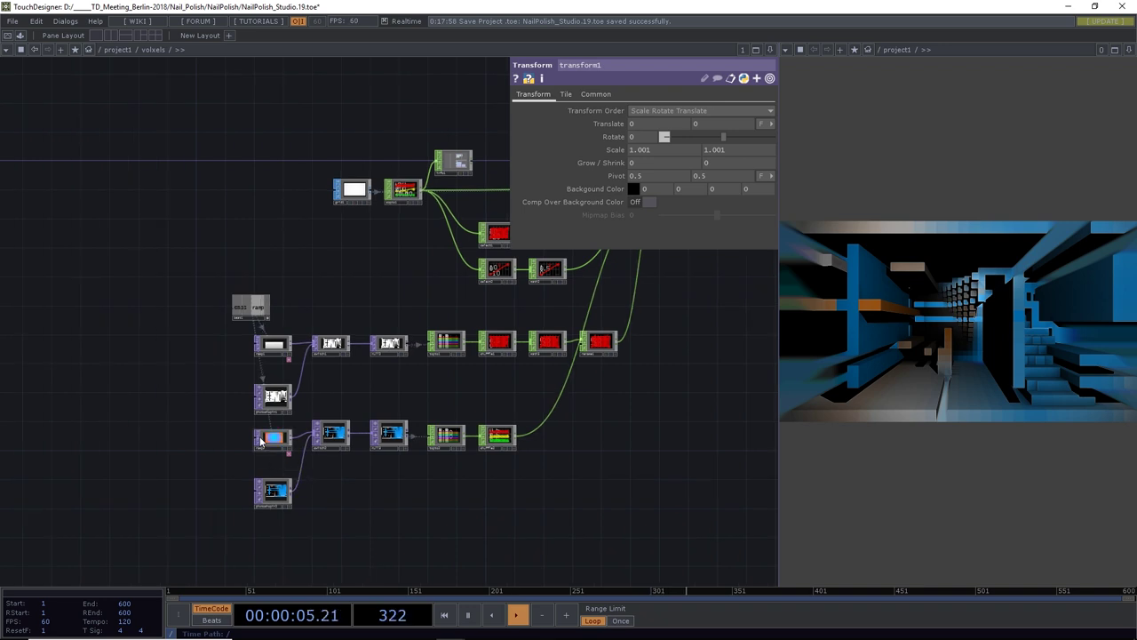
{"action": "scroll", "coordinate": [258, 440], "scroll_direction": "up", "scroll_amount": 4}
{"action": "left_click", "coordinate": [400, 433]}
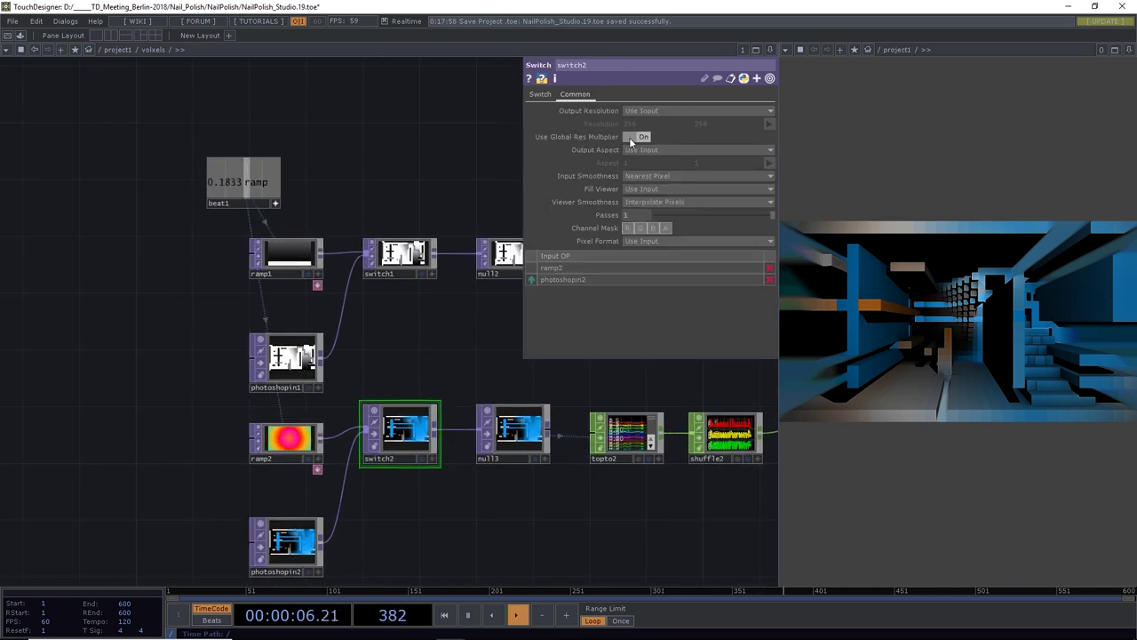
{"action": "left_click", "coordinate": [541, 94]}
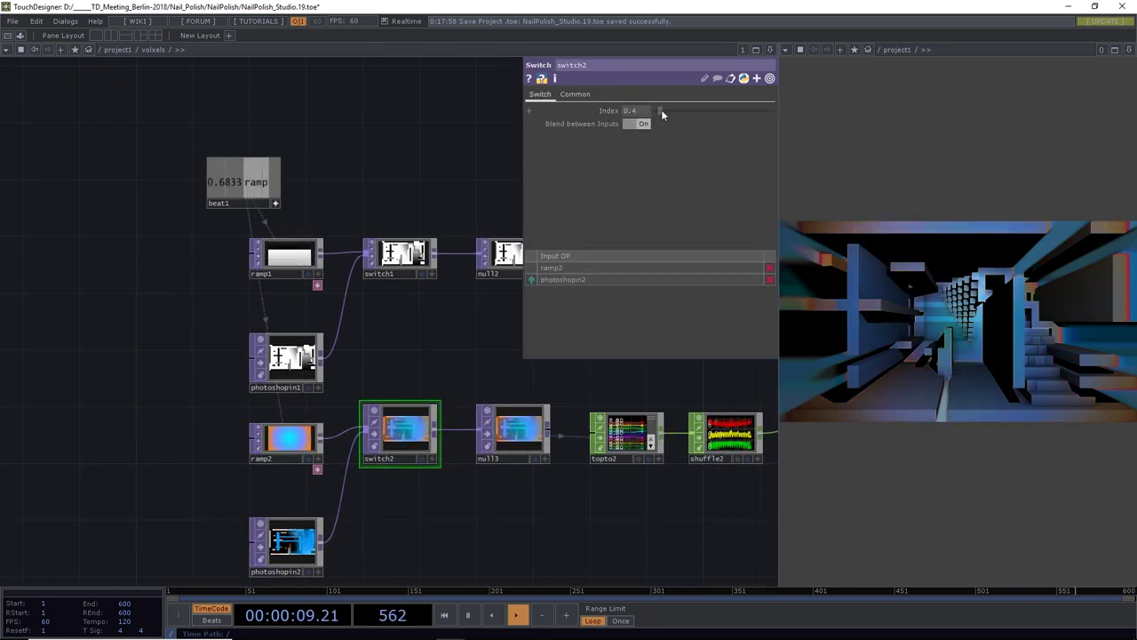
{"action": "left_click_drag", "start_coordinate": [661, 109], "coordinate": [658, 109]}
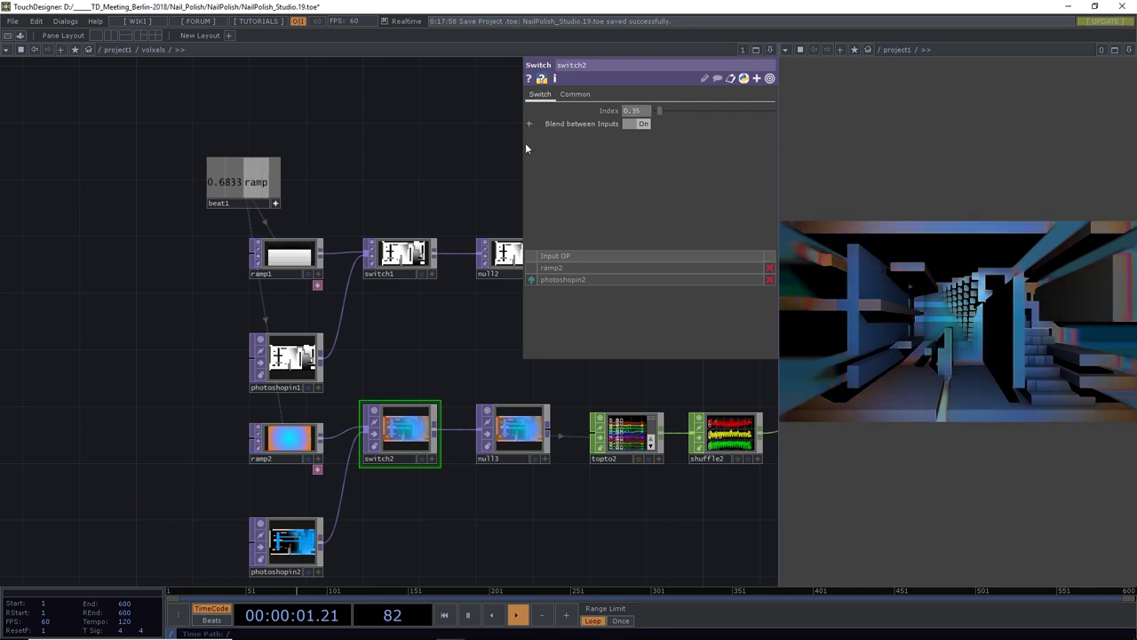
Retune switch1's blend index, check ramp2, and raise switch2's index to 0.76
{"action": "left_click", "coordinate": [391, 272]}
{"action": "left_click_drag", "start_coordinate": [679, 109], "coordinate": [665, 107]}
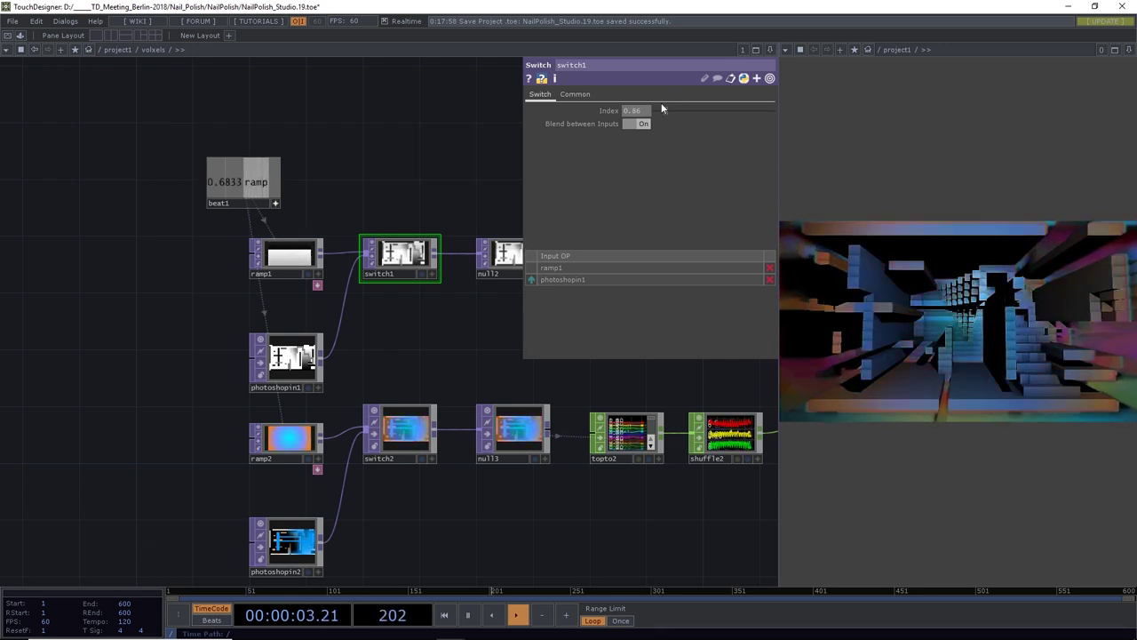
{"action": "mouse_move", "coordinate": [664, 108]}
{"action": "left_mouse_down"}
{"action": "mouse_move", "coordinate": [654, 111]}
{"action": "mouse_move", "coordinate": [678, 110]}
{"action": "left_mouse_up"}
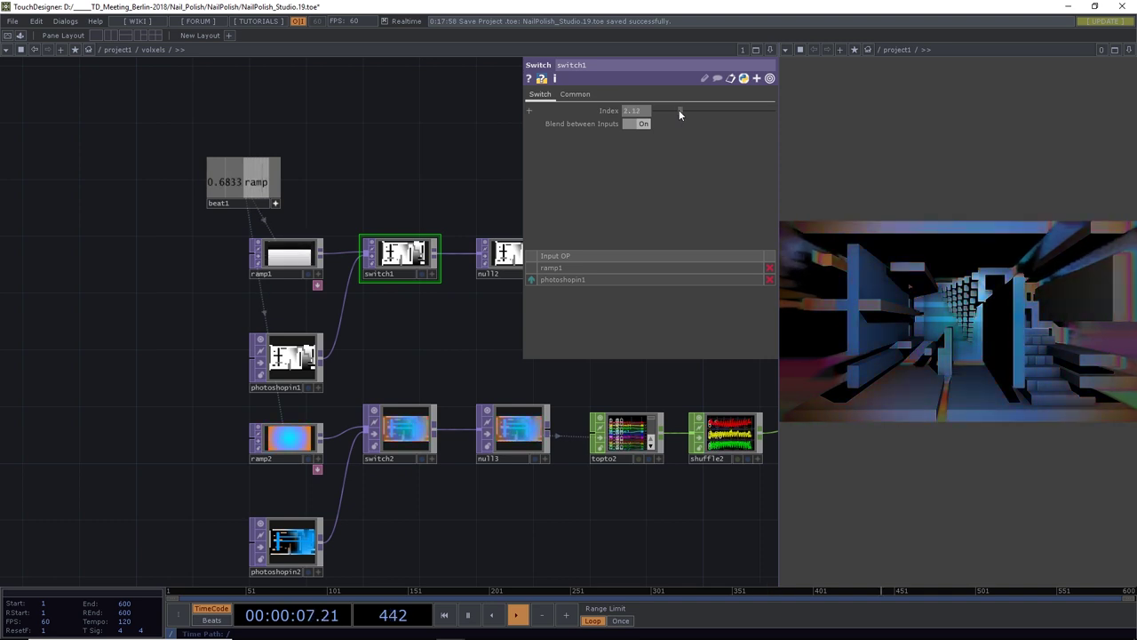
{"action": "left_click", "coordinate": [286, 440]}
{"action": "left_click", "coordinate": [539, 95]}
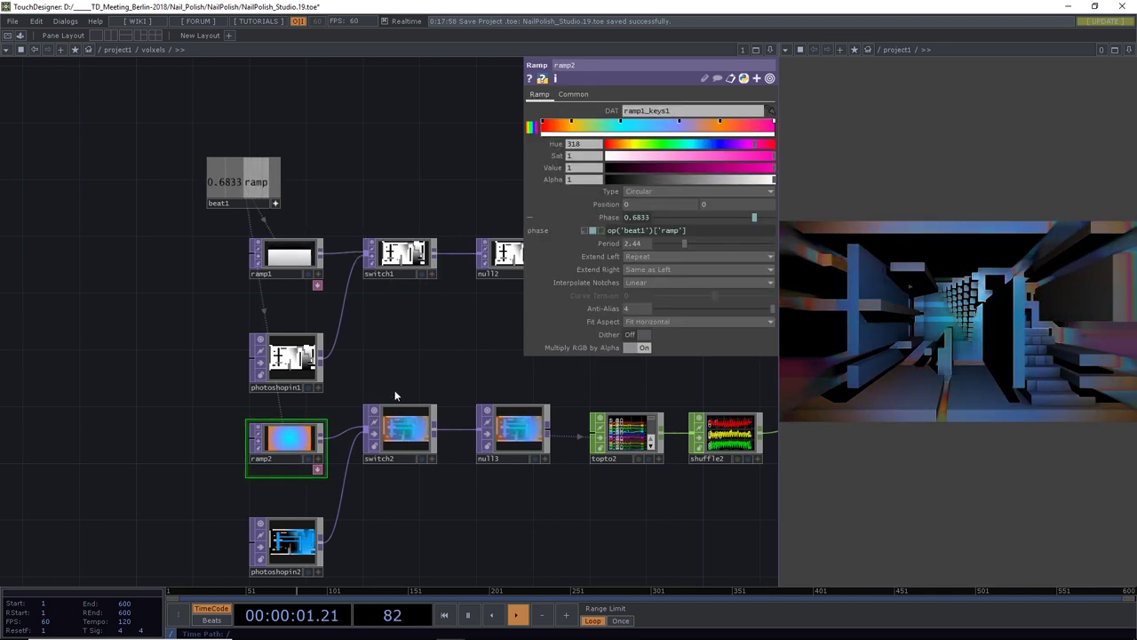
{"action": "left_click", "coordinate": [409, 405]}
{"action": "mouse_move", "coordinate": [664, 108]}
{"action": "left_mouse_down"}
{"action": "mouse_move", "coordinate": [688, 110]}
{"action": "mouse_move", "coordinate": [668, 111]}
{"action": "left_mouse_up"}
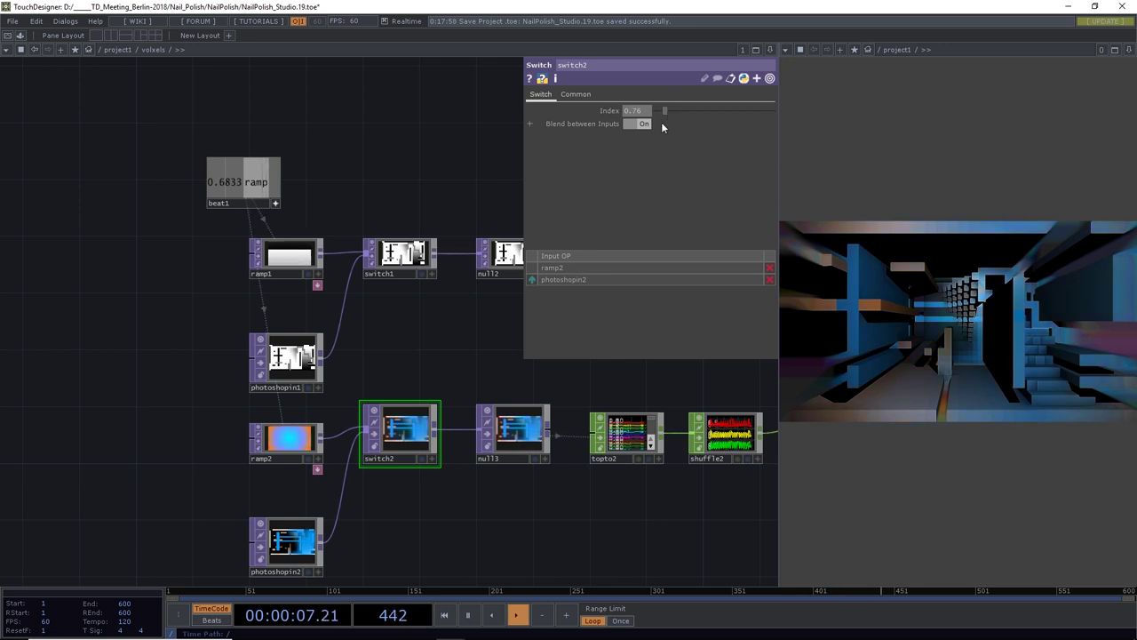
Centre the render and feedback nodes and save as NailPolish_Studio.20.toe
{"action": "left_click_drag", "start_coordinate": [668, 497], "coordinate": [482, 516]}
{"action": "scroll", "coordinate": [551, 490], "scroll_direction": "down", "scroll_amount": 4}
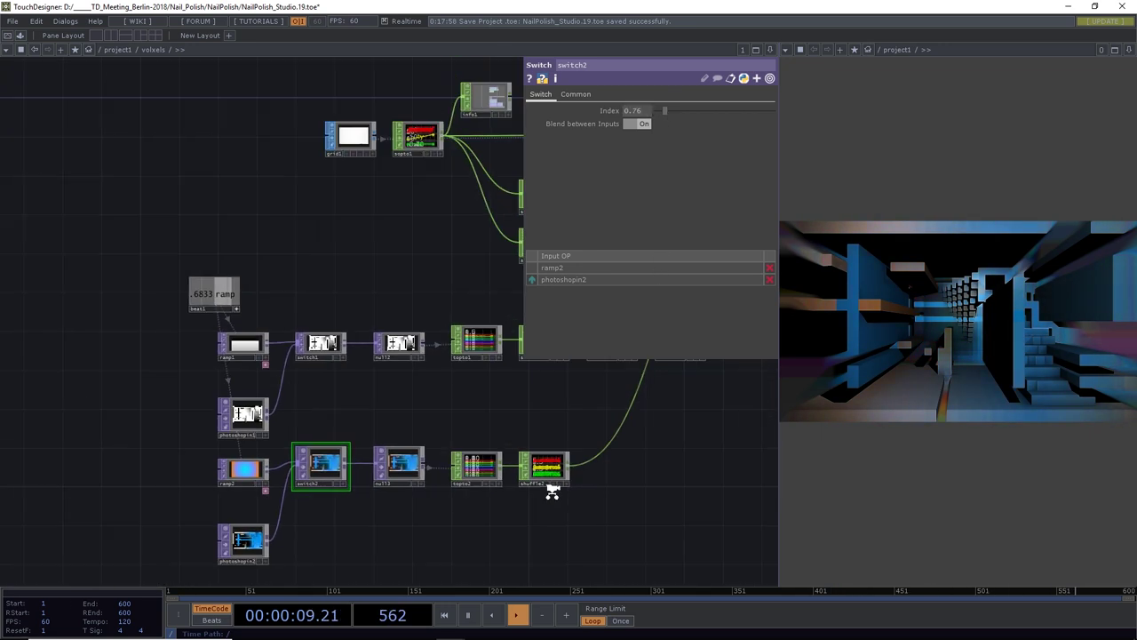
{"action": "left_click_drag", "start_coordinate": [655, 495], "coordinate": [406, 500]}
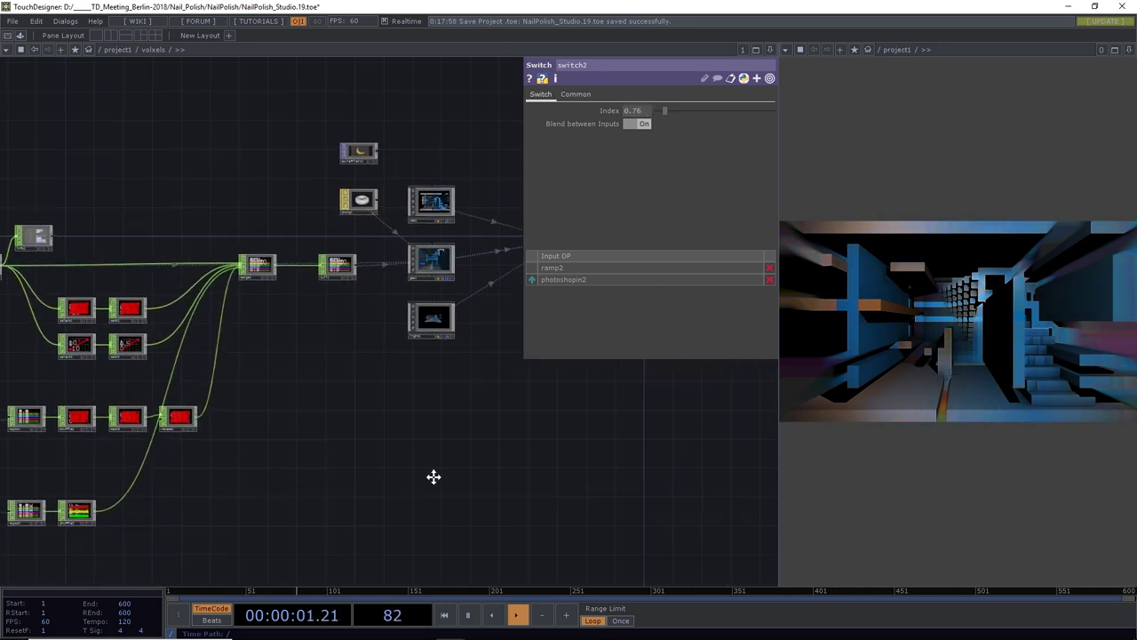
{"action": "scroll", "coordinate": [471, 467], "scroll_direction": "down", "scroll_amount": 3}
{"action": "left_click_drag", "start_coordinate": [510, 465], "coordinate": [407, 485]}
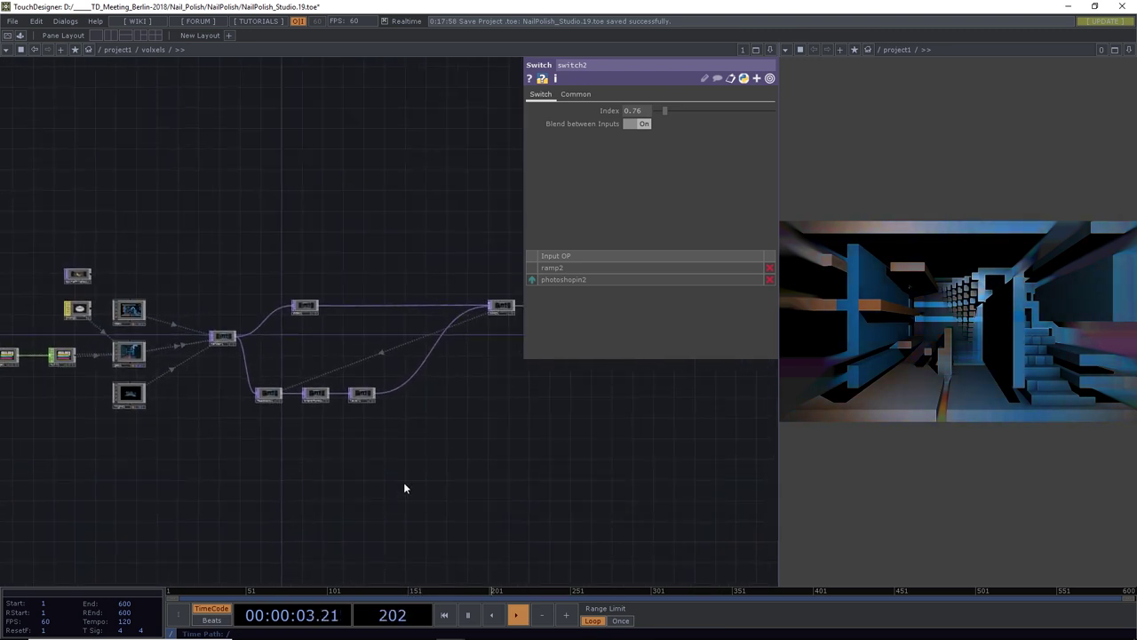
{"action": "key", "text": "ctrl+s"}
{"action": "left_click_drag", "start_coordinate": [289, 443], "coordinate": [444, 473]}
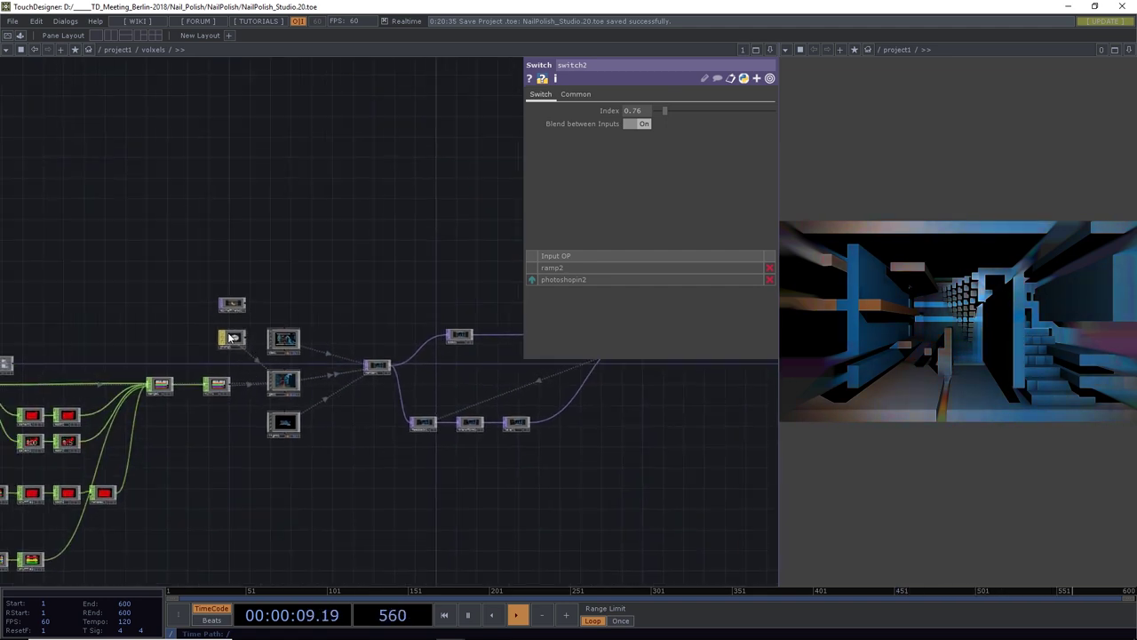
{"action": "scroll", "coordinate": [230, 338], "scroll_direction": "up", "scroll_amount": 5}
Try moviefilein1 as phong1's diffuse texture, then remove it
{"action": "left_click", "coordinate": [251, 351]}
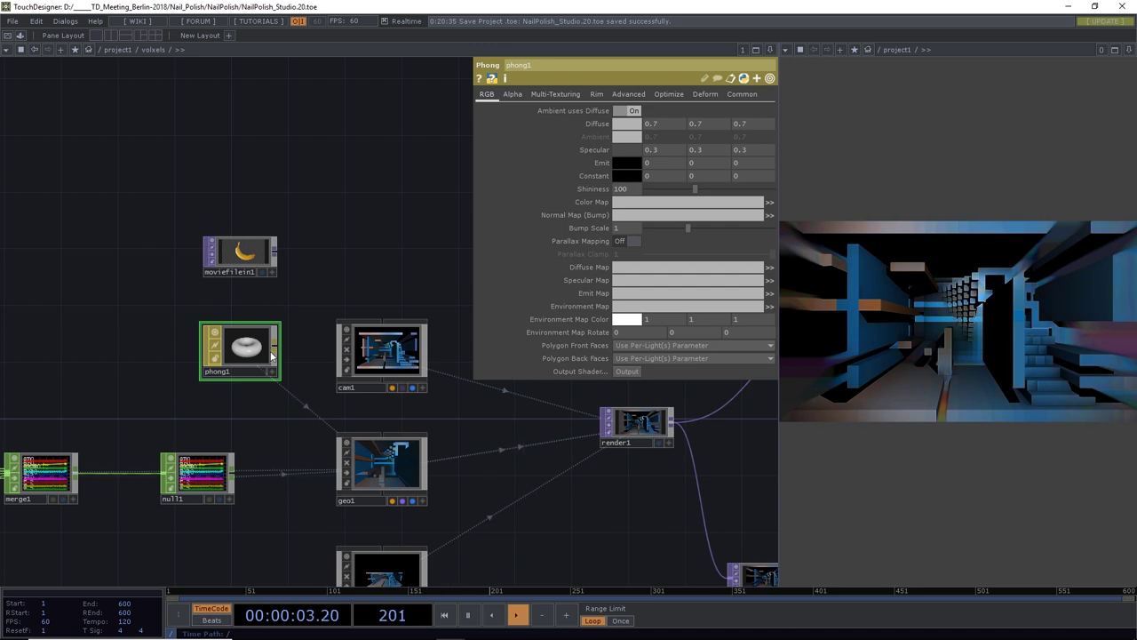
{"action": "left_click_drag", "start_coordinate": [240, 253], "coordinate": [638, 269]}
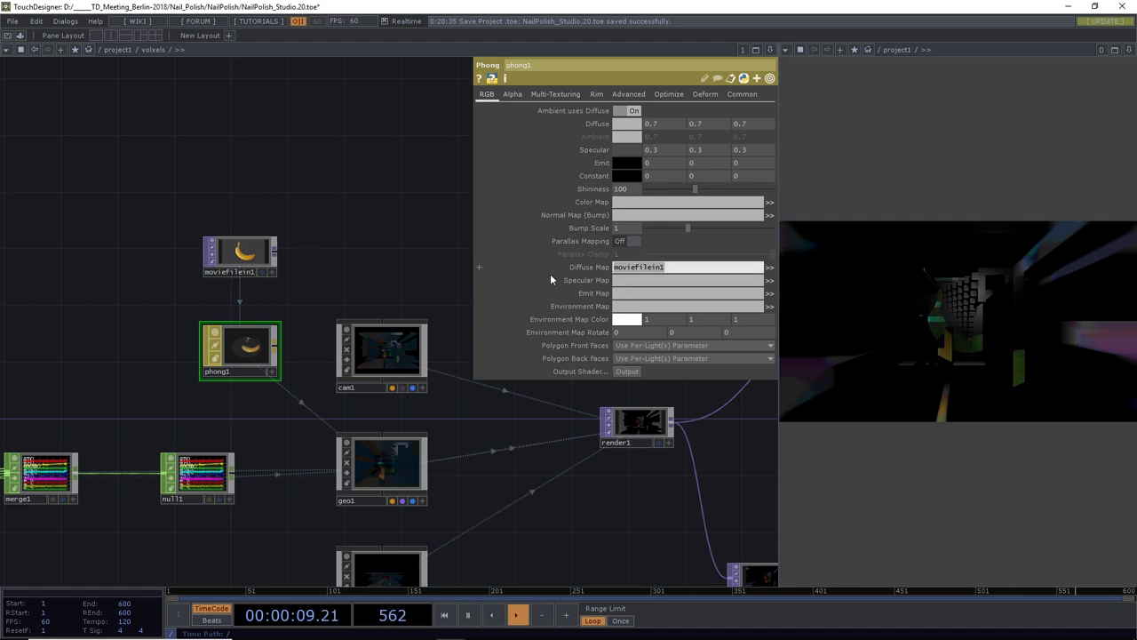
{"action": "key", "text": "BackSpace"}
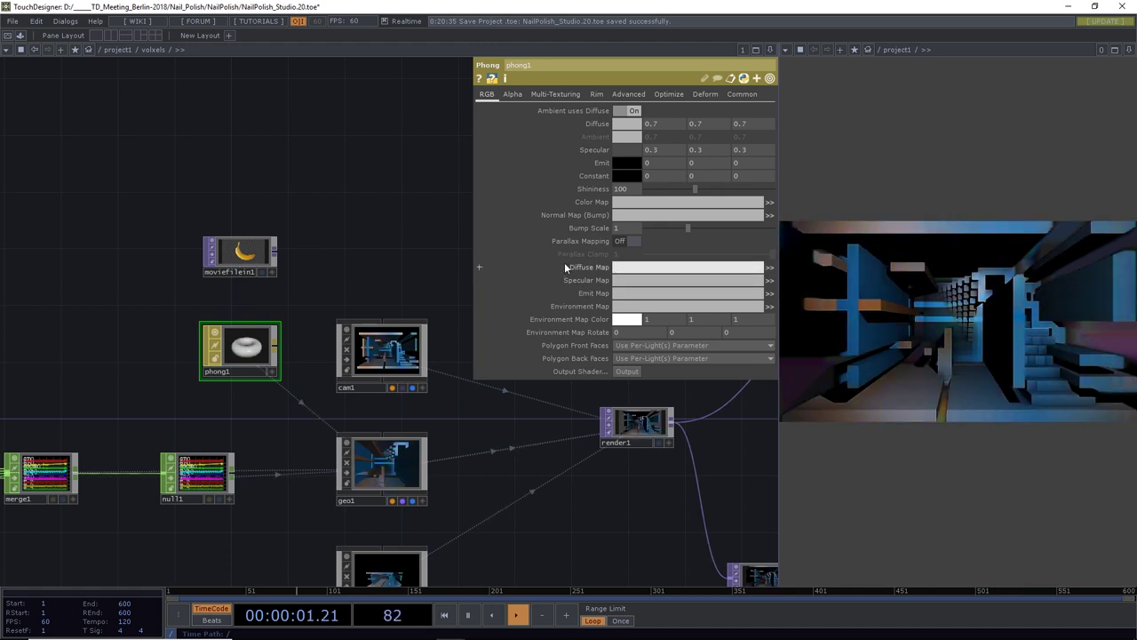
Set phong1's specular colour to a 0.5 mid grey
{"action": "left_click", "coordinate": [629, 149]}
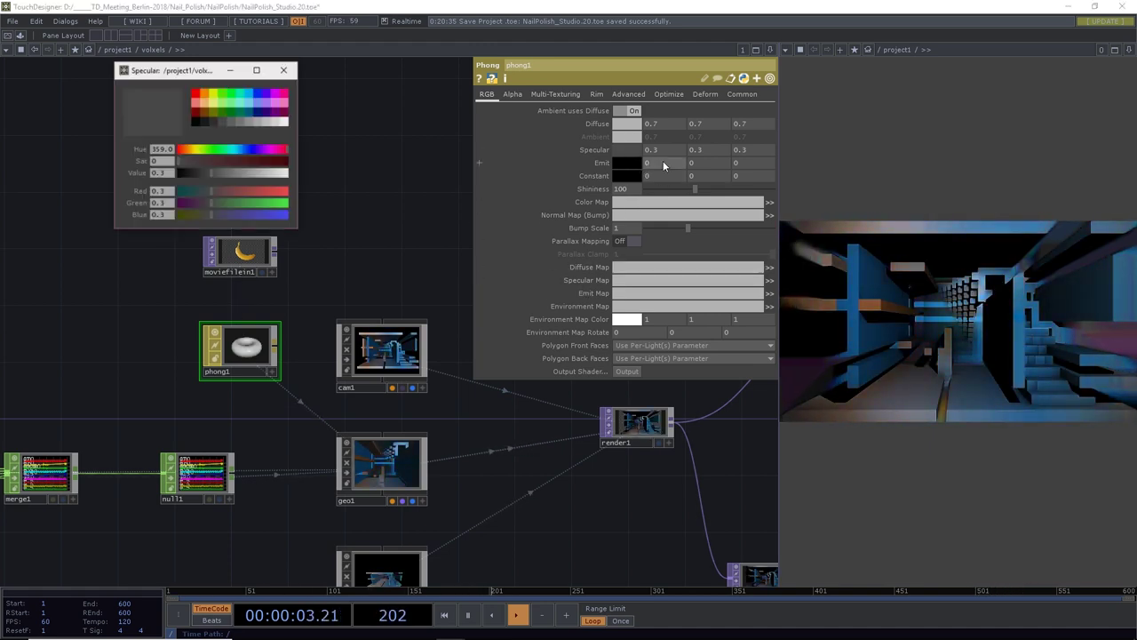
{"action": "left_click", "coordinate": [281, 123]}
{"action": "left_click", "coordinate": [240, 121]}
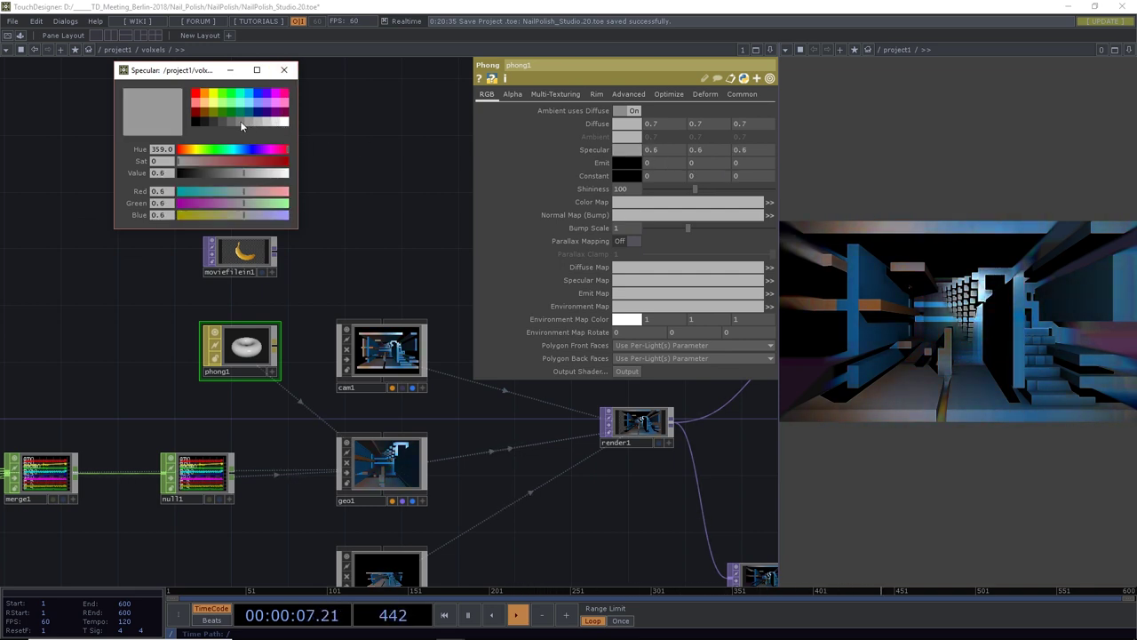
{"action": "left_click", "coordinate": [284, 70]}
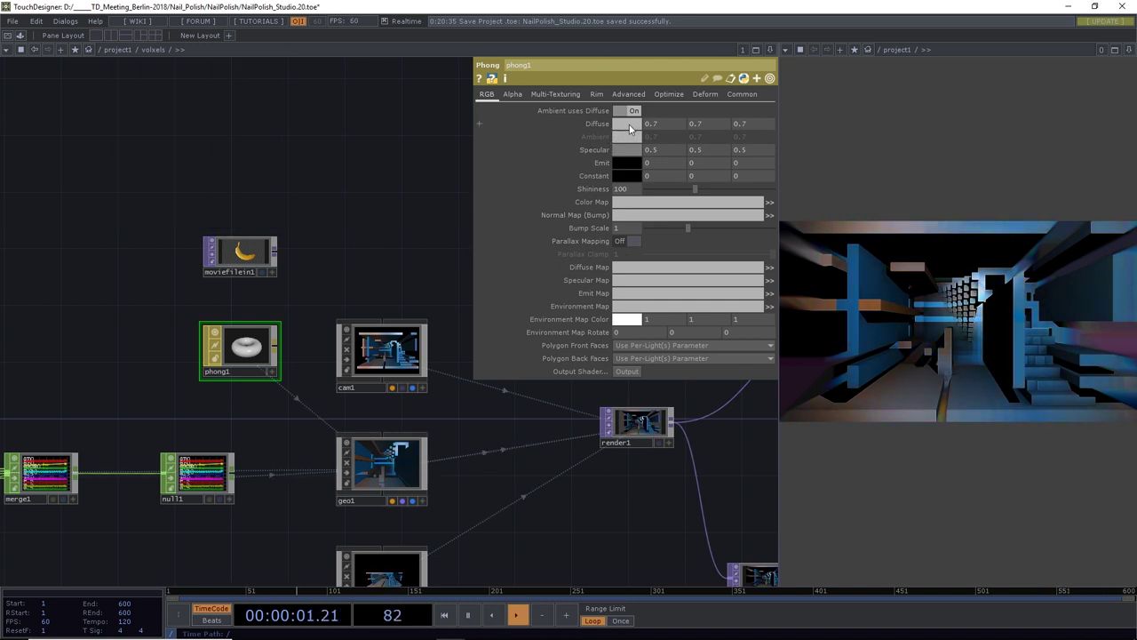
Set phong1's diffuse colour to pure white (1 1 1)
{"action": "left_click", "coordinate": [627, 123]}
{"action": "left_click", "coordinate": [285, 122]}
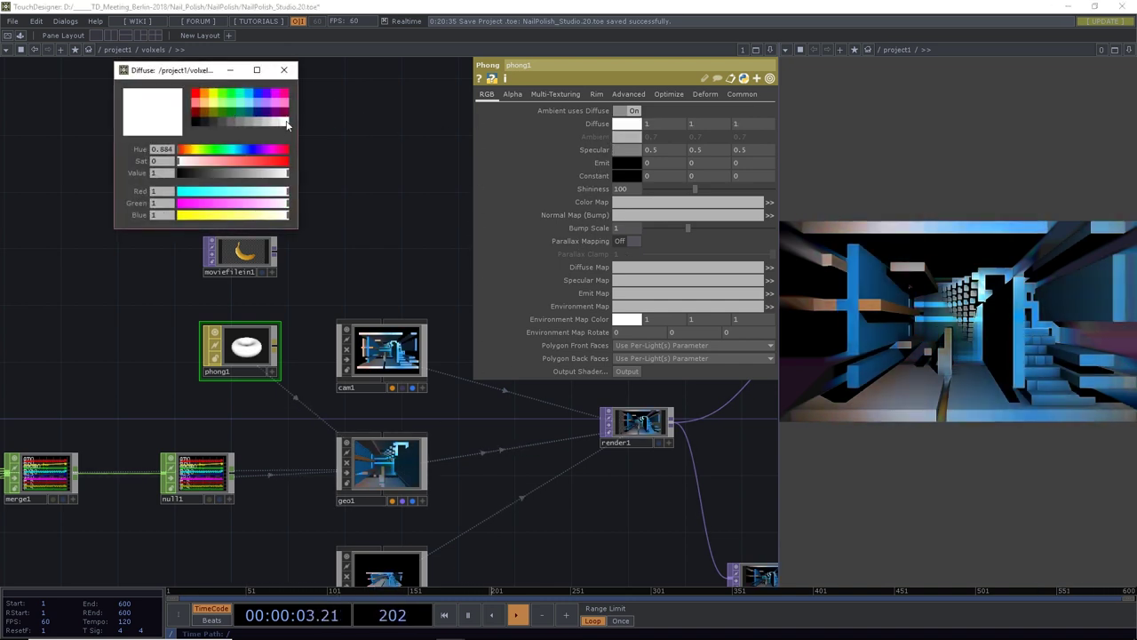
{"action": "left_click", "coordinate": [284, 70]}
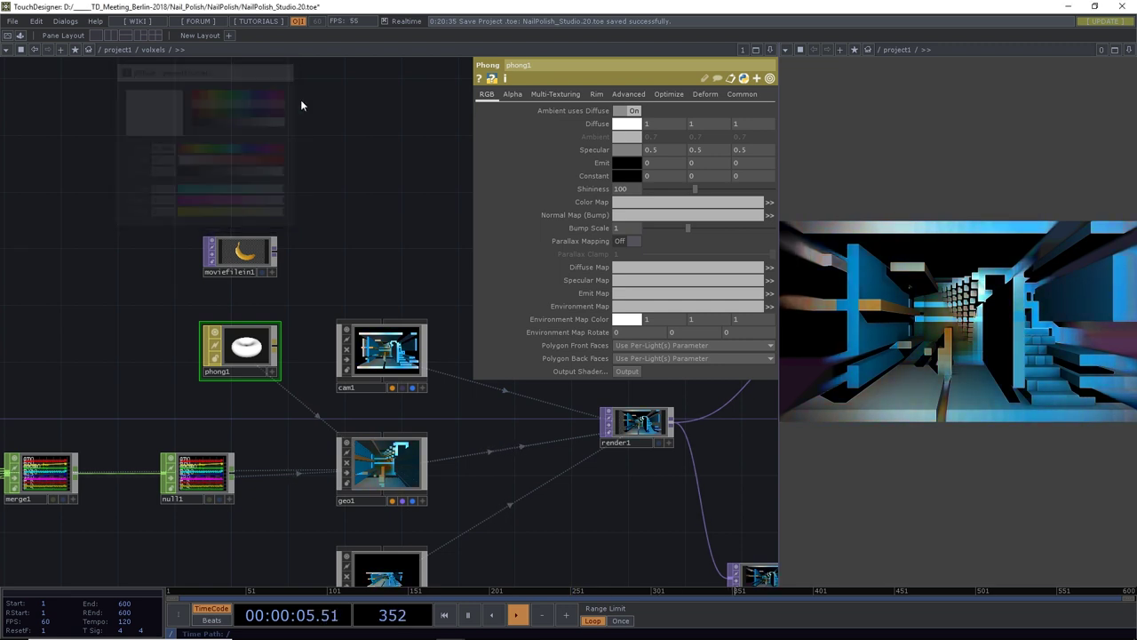
Enable Rim Light 1 in warm yellow with Rim Center 135 and Rim Width 0.369
{"action": "left_click", "coordinate": [597, 94]}
{"action": "left_click", "coordinate": [626, 110]}
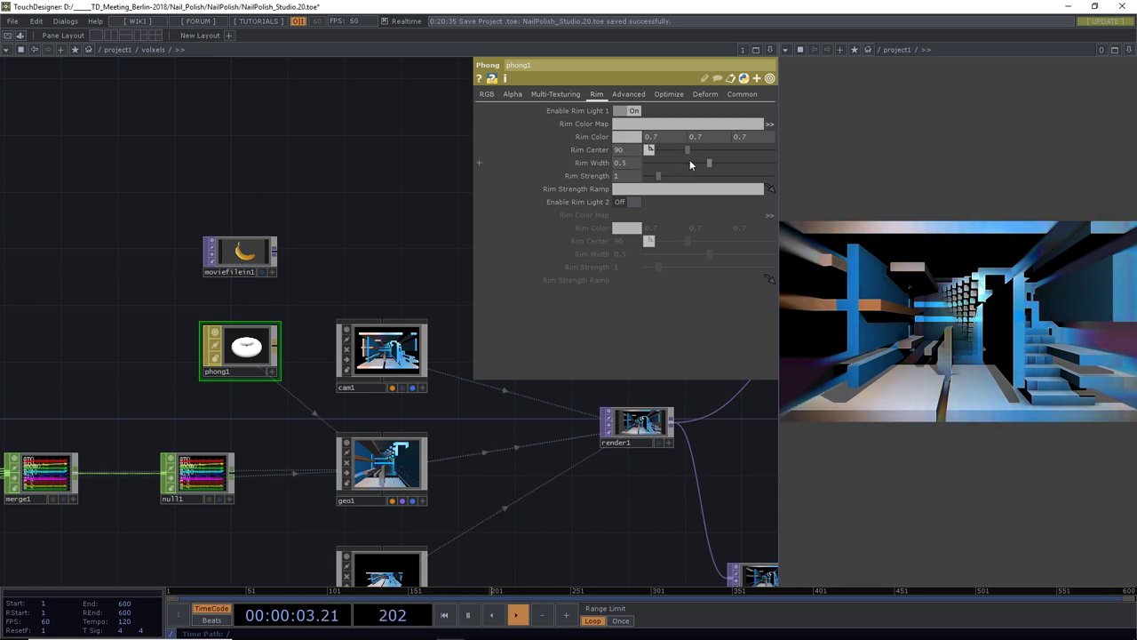
{"action": "left_click_drag", "start_coordinate": [687, 150], "coordinate": [715, 160]}
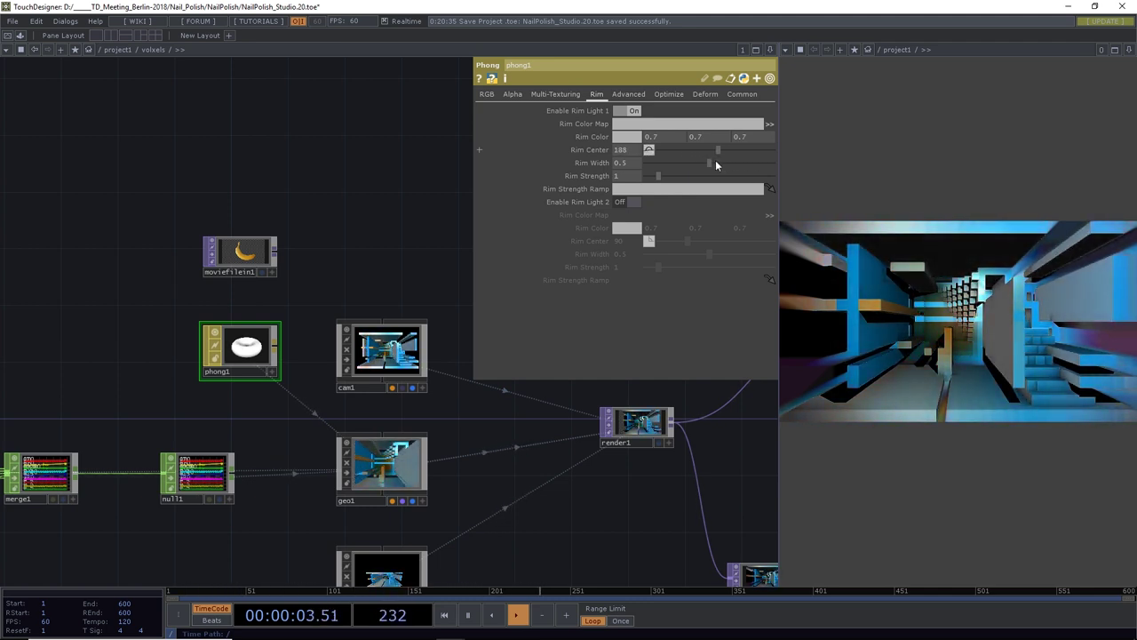
{"action": "left_click", "coordinate": [636, 137]}
{"action": "left_click", "coordinate": [207, 93]}
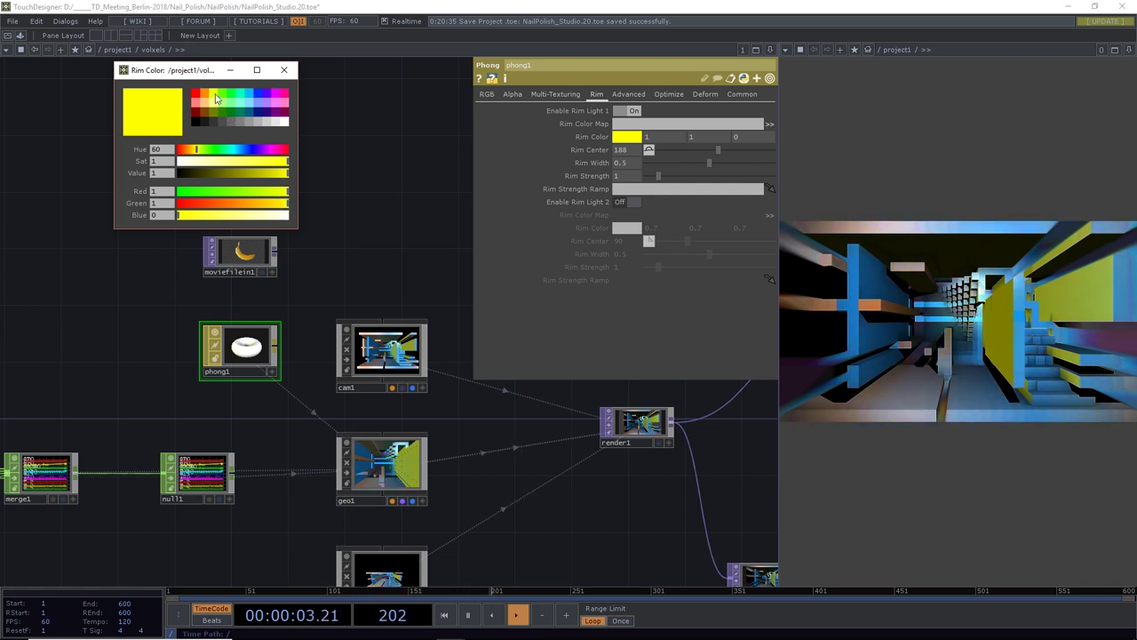
{"action": "left_click_drag", "start_coordinate": [283, 192], "coordinate": [293, 195]}
{"action": "left_click", "coordinate": [286, 204]}
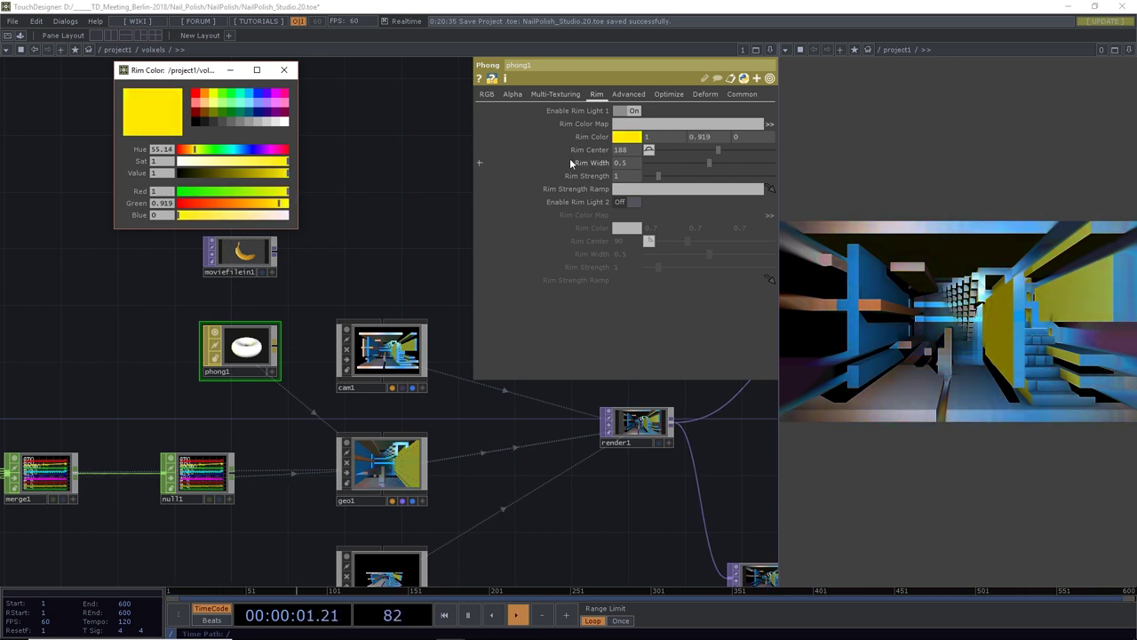
{"action": "left_click_drag", "start_coordinate": [716, 150], "coordinate": [692, 165]}
{"action": "left_click", "coordinate": [704, 161]}
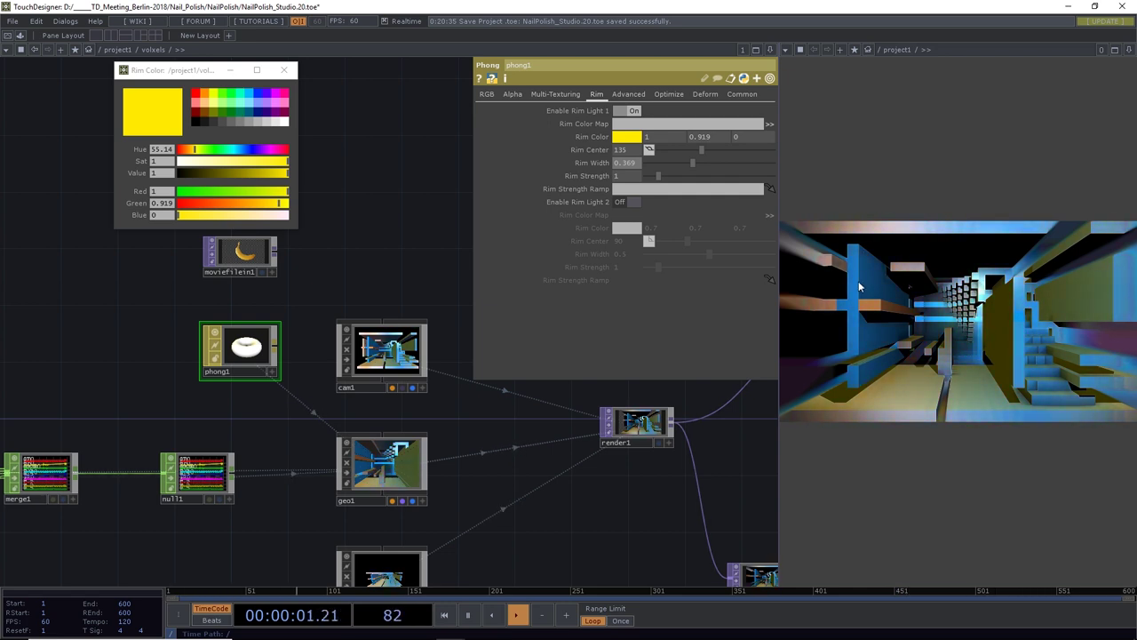
Enable Rim Light 2 in light blue with Rim Center 9 and Rim Width 0.617
{"action": "left_click", "coordinate": [625, 202]}
{"action": "left_click", "coordinate": [631, 228]}
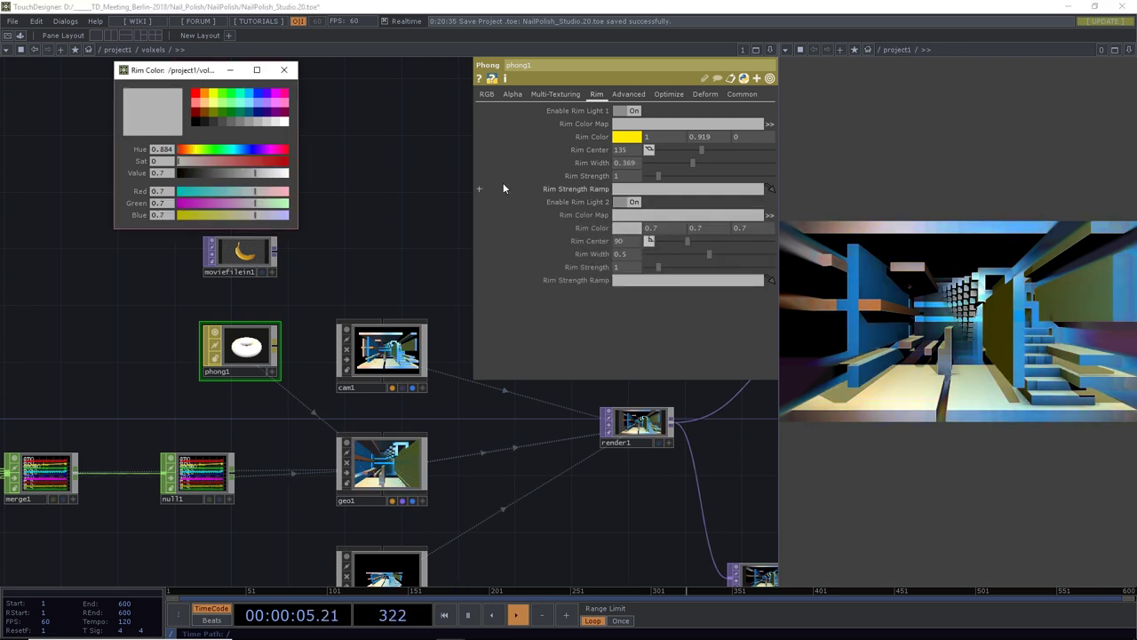
{"action": "left_click", "coordinate": [255, 95]}
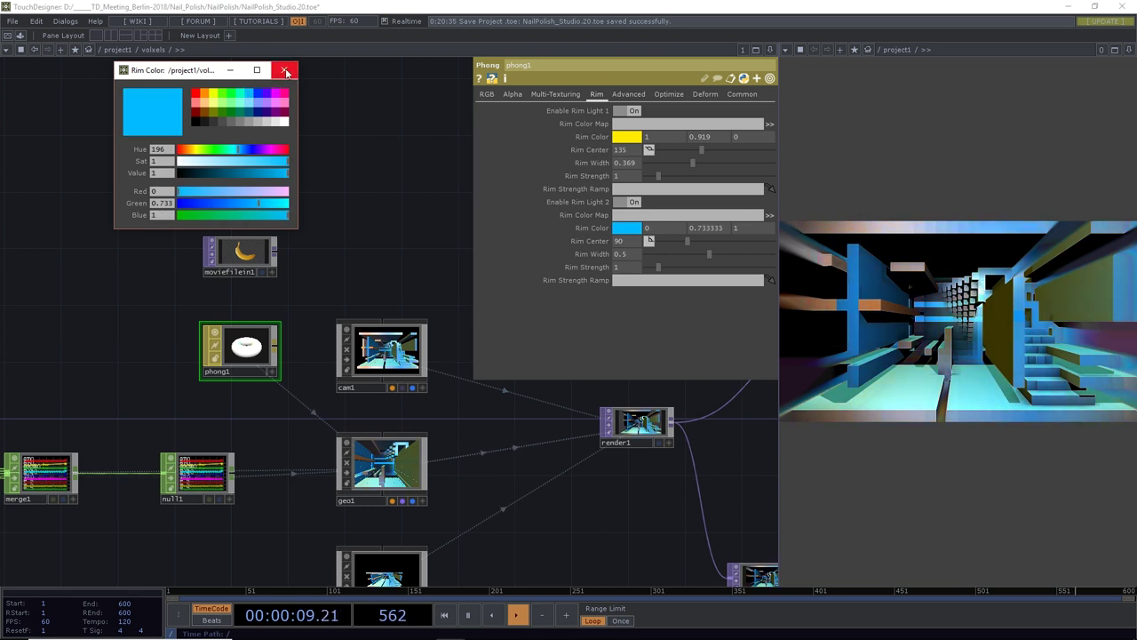
{"action": "left_click", "coordinate": [285, 71]}
{"action": "left_click_drag", "start_coordinate": [693, 238], "coordinate": [666, 271]}
{"action": "left_click", "coordinate": [724, 266]}
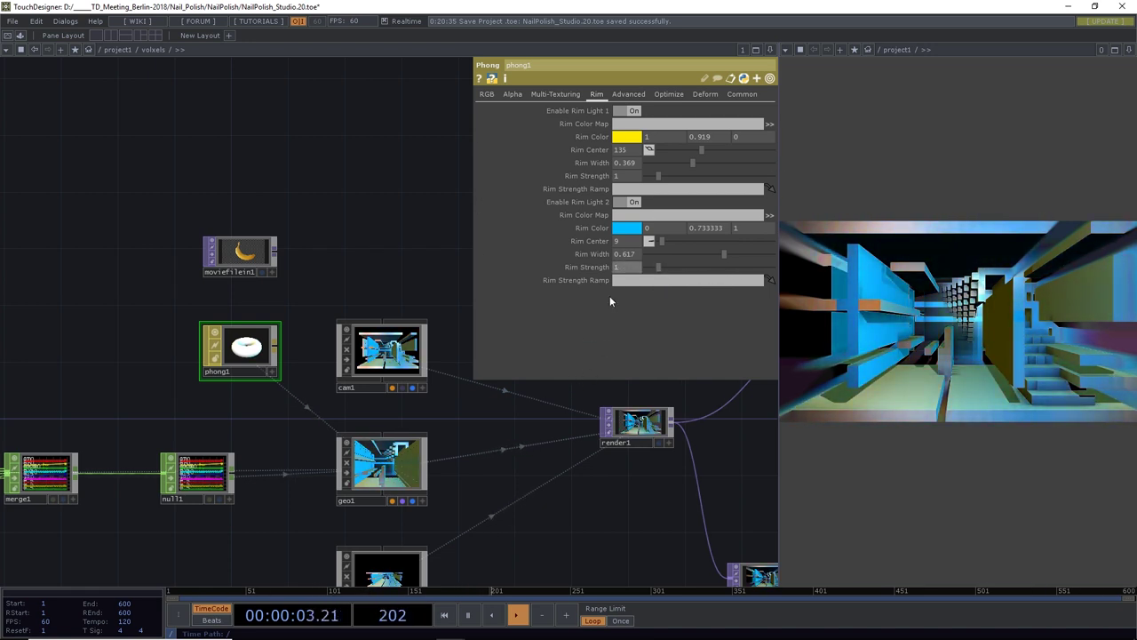
{"action": "left_click", "coordinate": [516, 97]}
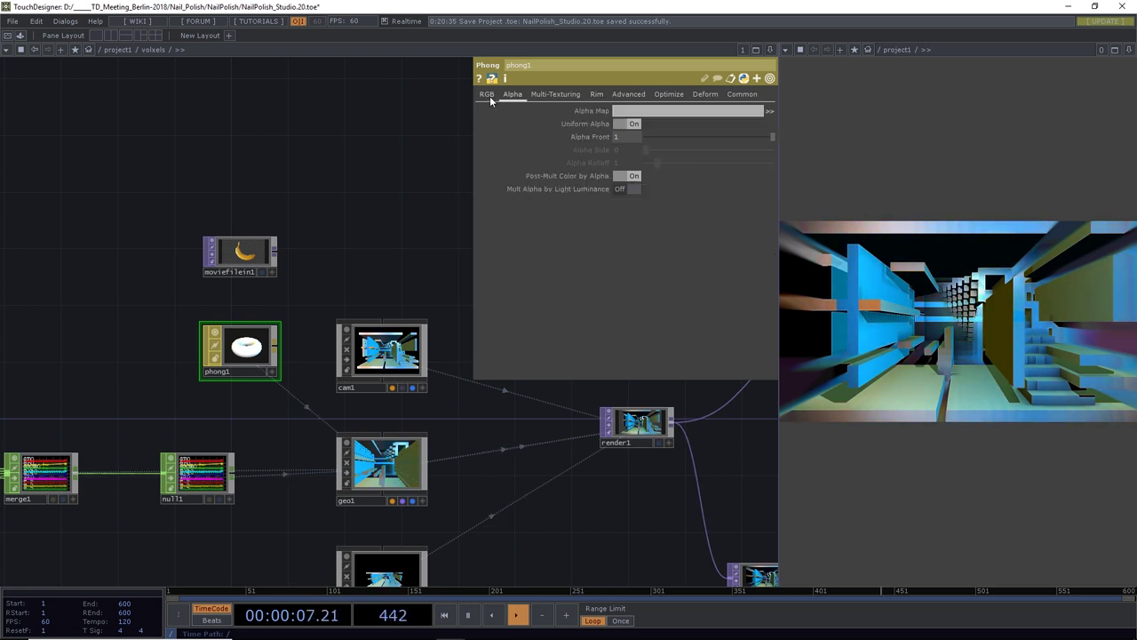
Test separate front/side alpha and luminance-based alpha, settling on Uniform Alpha 0.864
{"action": "left_click", "coordinate": [629, 123]}
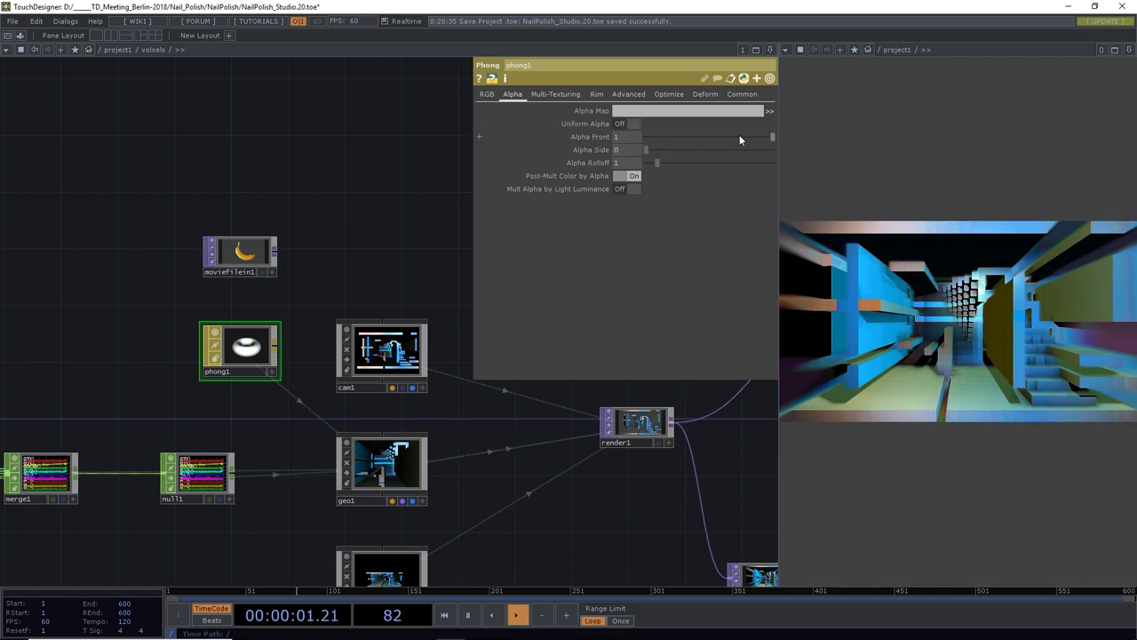
{"action": "left_click_drag", "start_coordinate": [769, 142], "coordinate": [640, 151]}
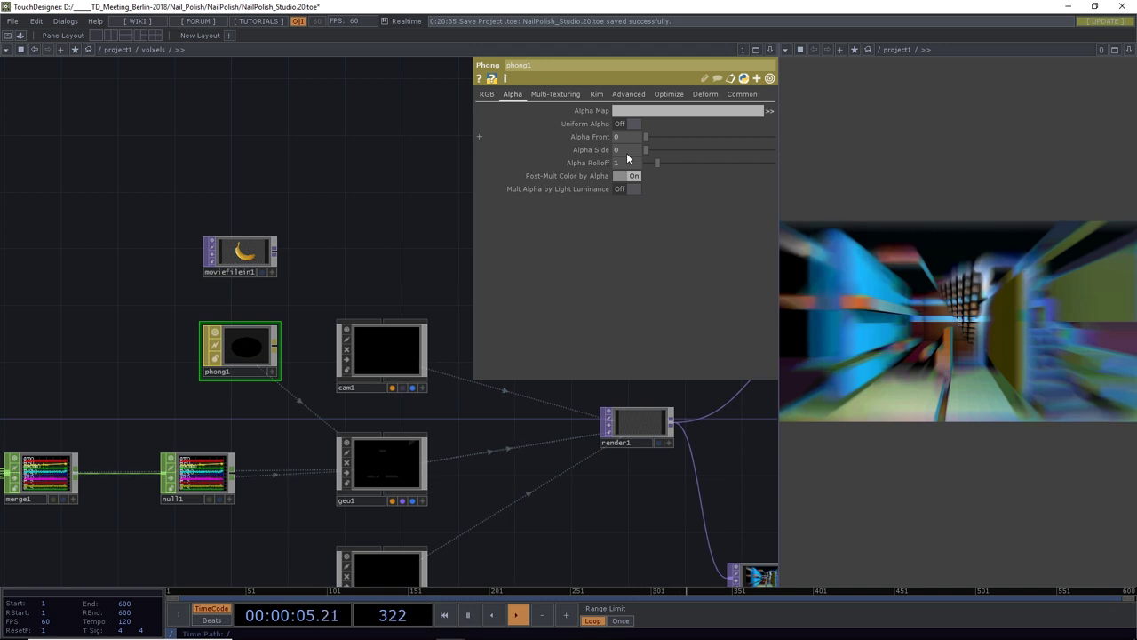
{"action": "left_click_drag", "start_coordinate": [626, 153], "coordinate": [734, 179]}
{"action": "mouse_move", "coordinate": [647, 149]}
{"action": "left_mouse_down"}
{"action": "mouse_move", "coordinate": [751, 166]}
{"action": "mouse_move", "coordinate": [657, 160]}
{"action": "left_mouse_up"}
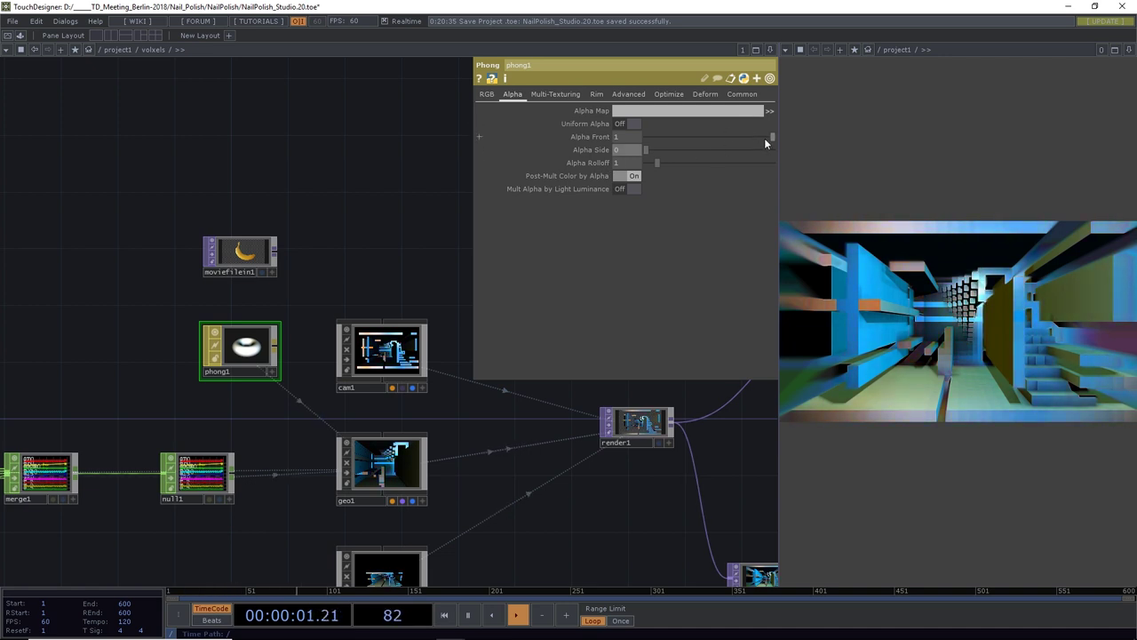
{"action": "left_click_drag", "start_coordinate": [772, 136], "coordinate": [754, 136]}
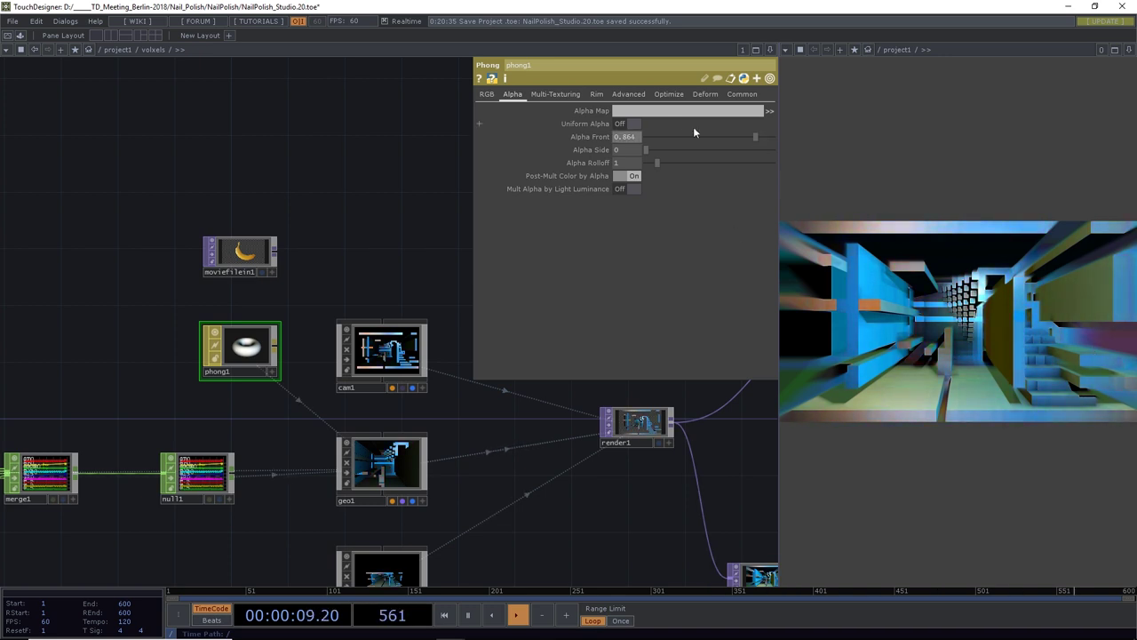
{"action": "left_click", "coordinate": [635, 126]}
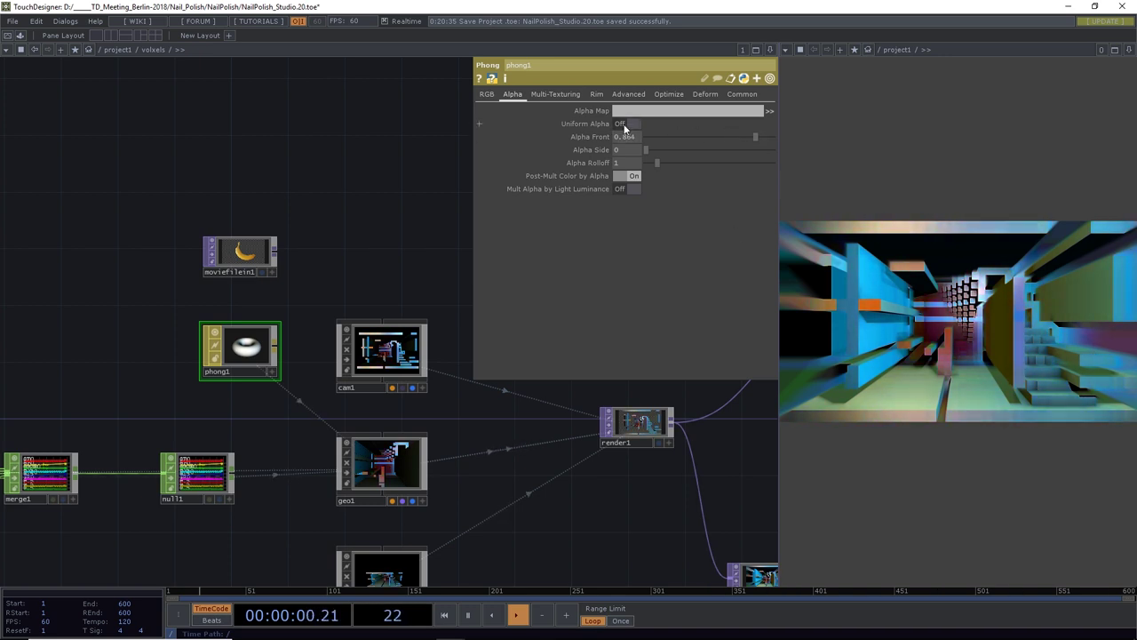
{"action": "left_click", "coordinate": [630, 192]}
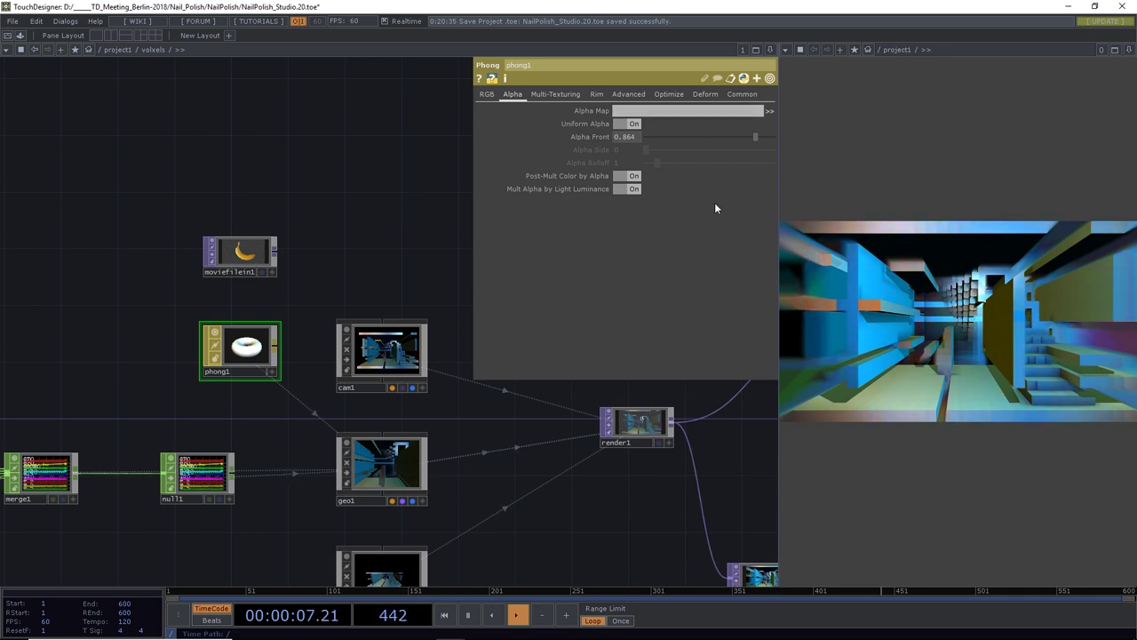
{"action": "left_click", "coordinate": [633, 189]}
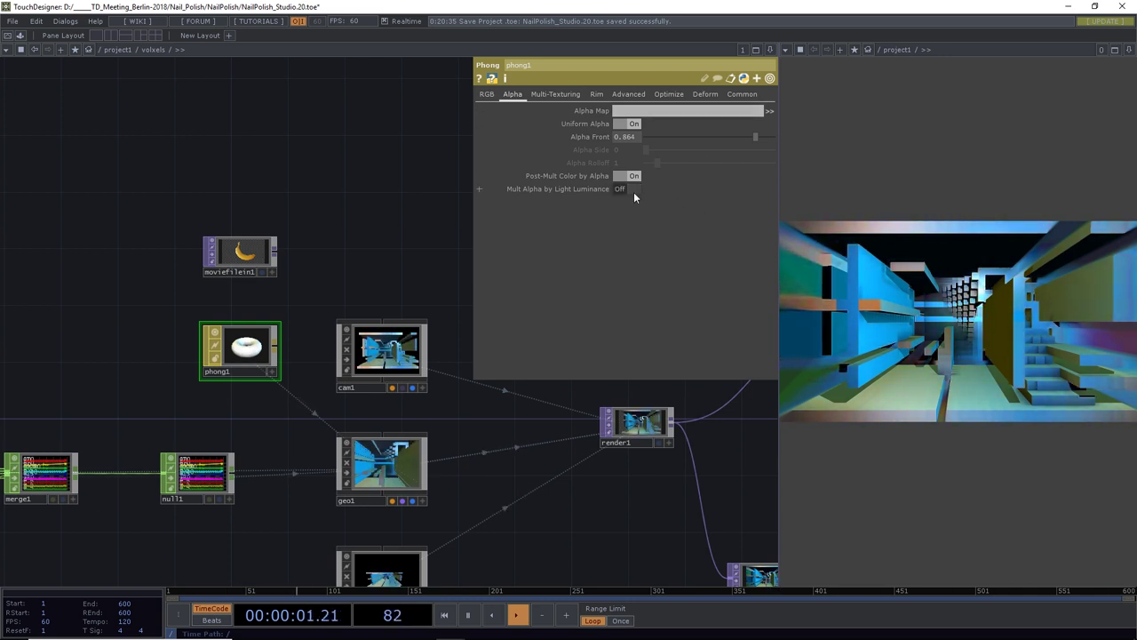
{"action": "left_click", "coordinate": [488, 95]}
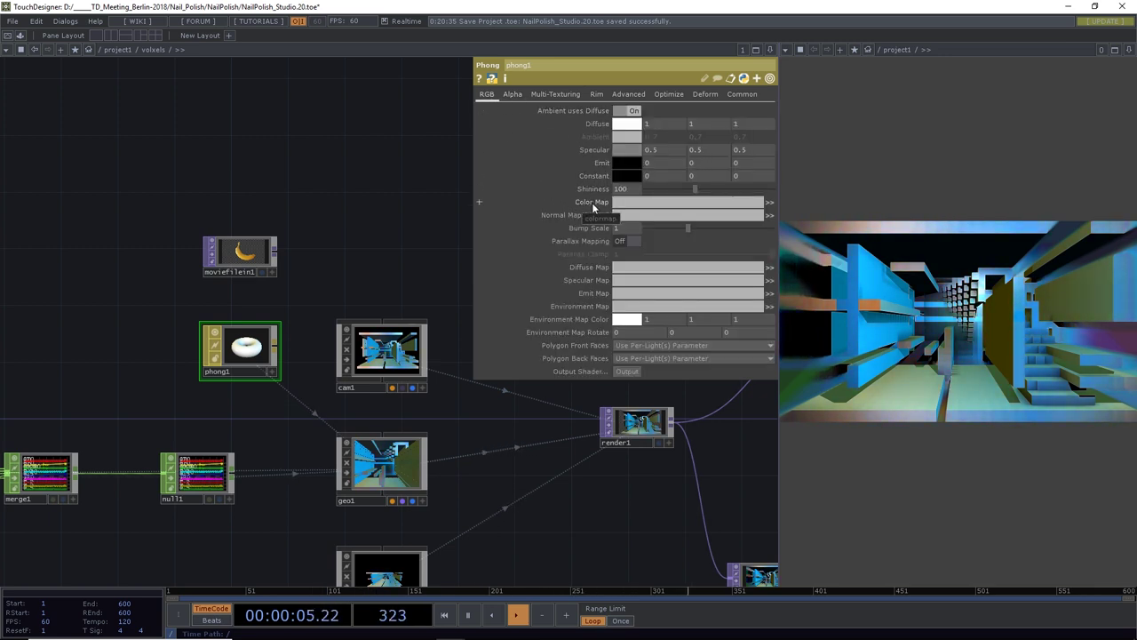
Save the project as a new version, NailPolish_Studio.21.toe
{"action": "scroll", "coordinate": [325, 290], "scroll_direction": "down", "scroll_amount": 5}
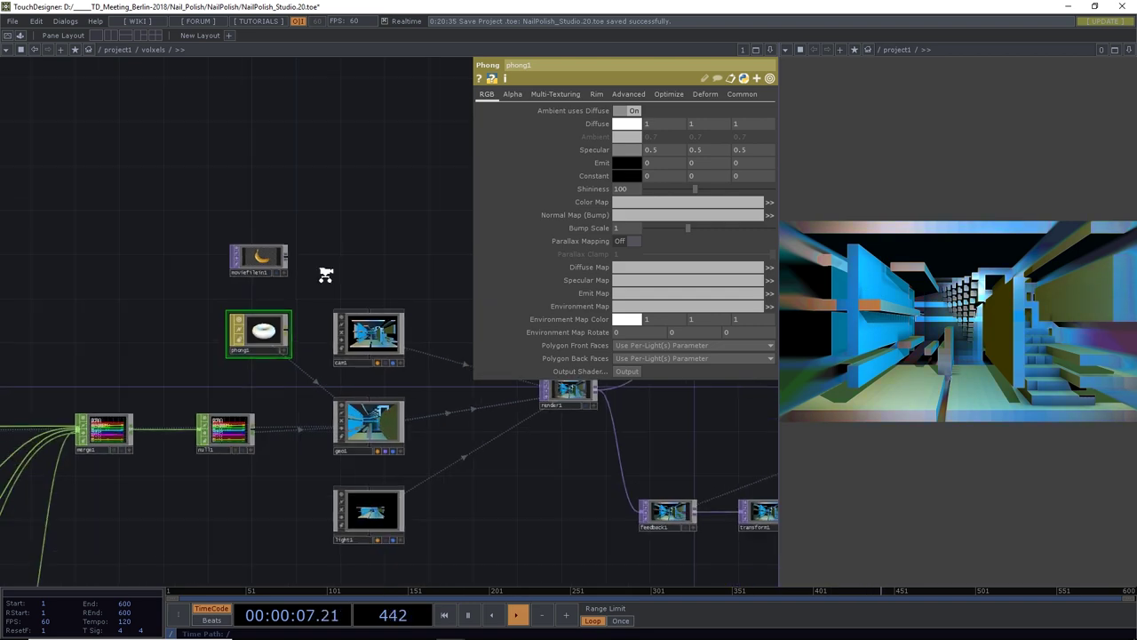
{"action": "left_click_drag", "start_coordinate": [388, 266], "coordinate": [210, 290]}
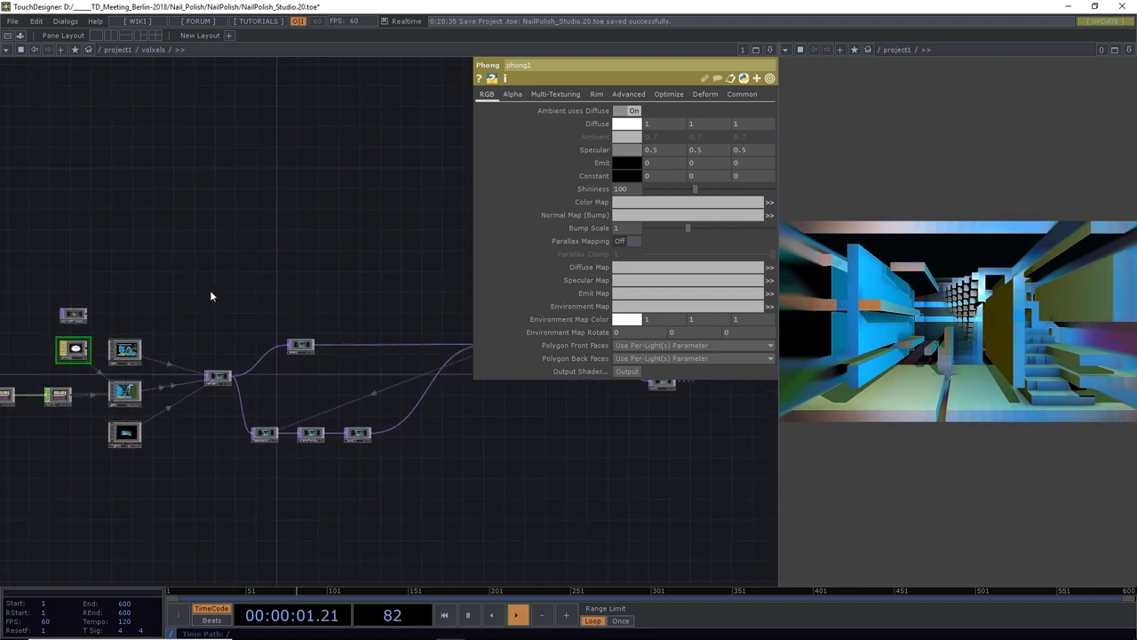
{"action": "key", "text": "ctrl+s"}
{"action": "key", "text": "alt+Tab"}
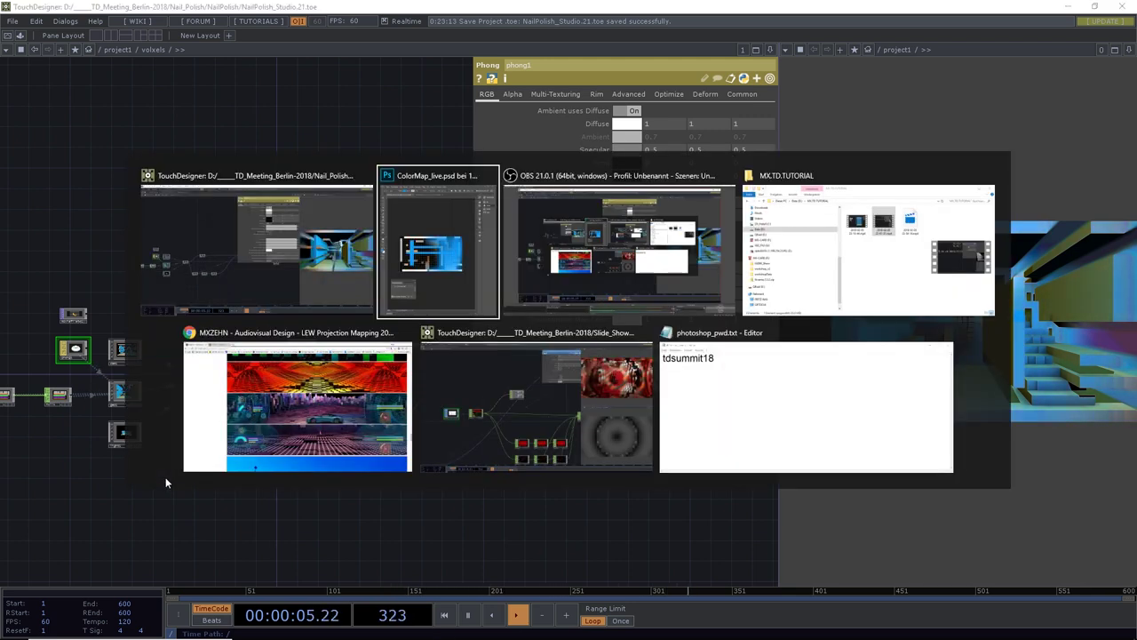
{"action": "key", "text": "Tab"}
{"action": "key", "text": "Tab"}
{"action": "key", "text": "Tab"}
{"action": "key", "text": "Tab"}
{"action": "key", "text": "Tab"}
{"action": "key", "text": "Tab"}
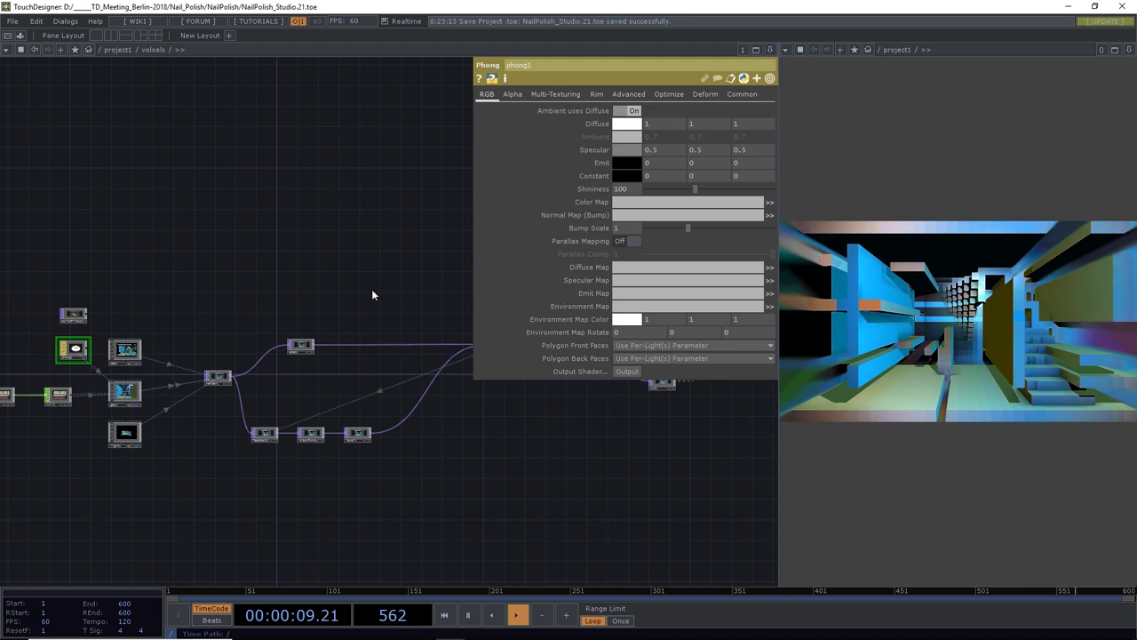
Make room below the network and bring up the OP Create dialog listing TOP operators
{"action": "left_click_drag", "start_coordinate": [482, 453], "coordinate": [581, 475]}
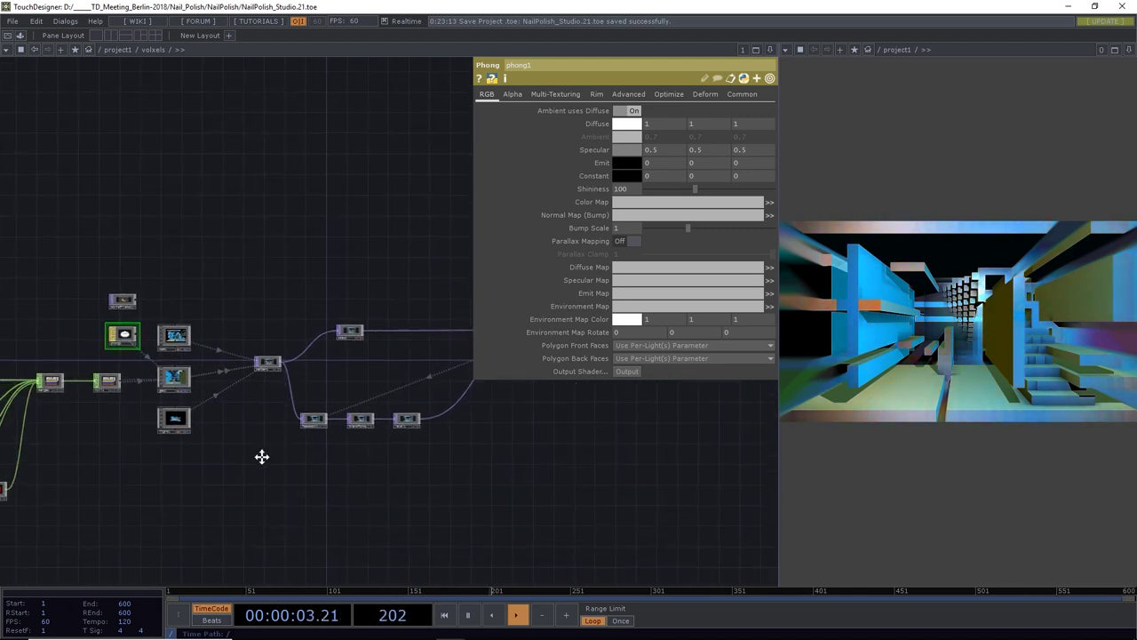
{"action": "left_click_drag", "start_coordinate": [261, 457], "coordinate": [232, 424]}
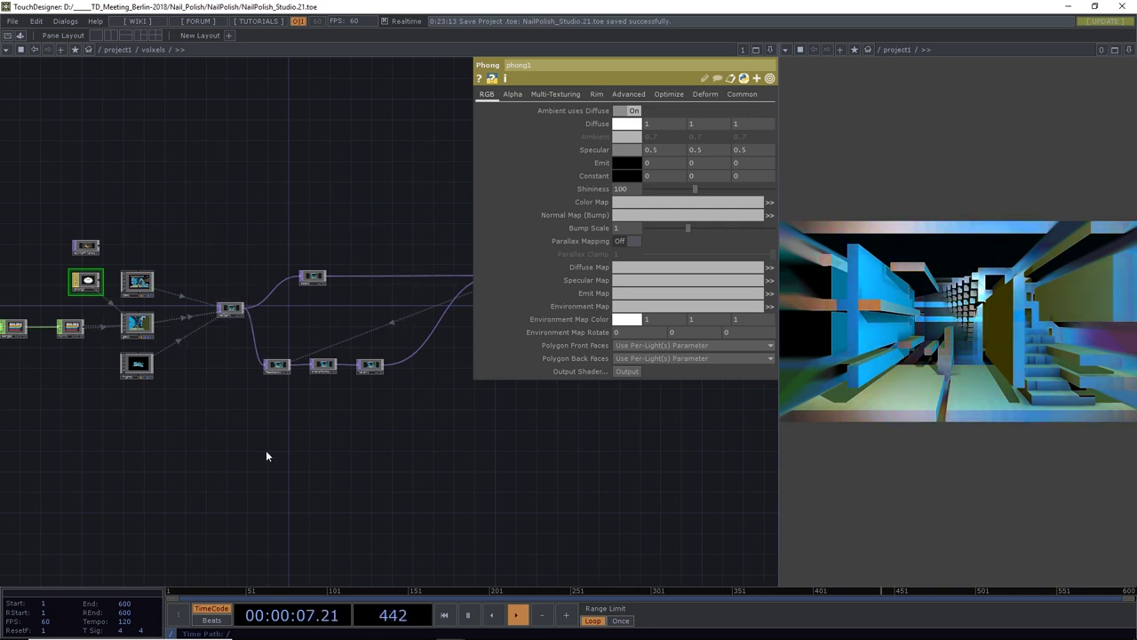
{"action": "key", "text": "Tab"}
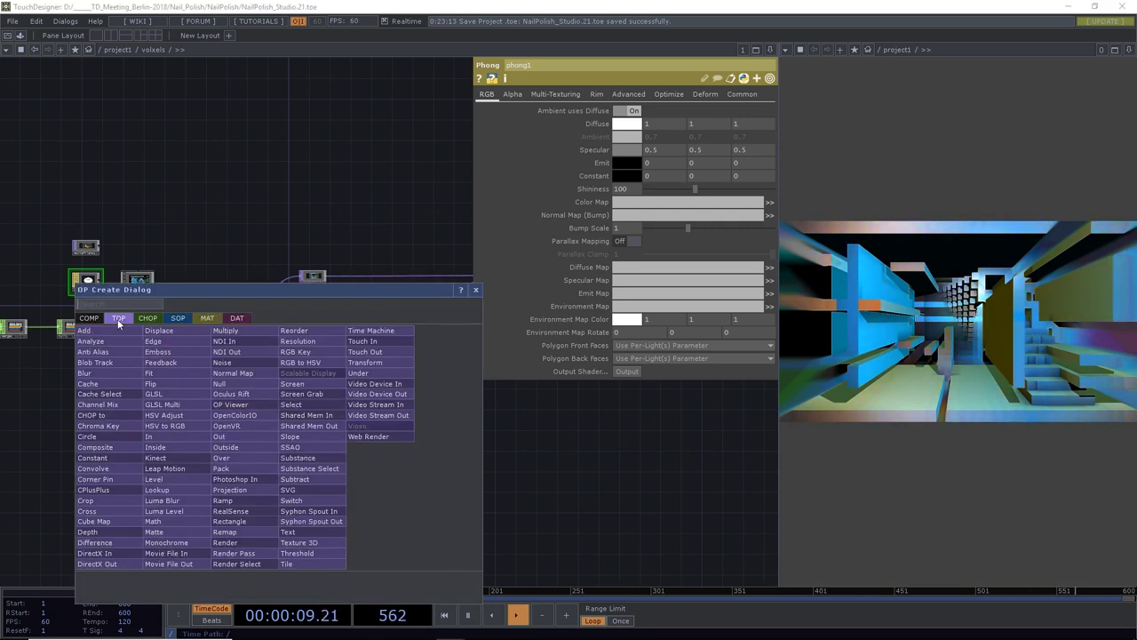
Add a depth1 Depth TOP below the render, reading render1 as its source
{"action": "left_click", "coordinate": [95, 543]}
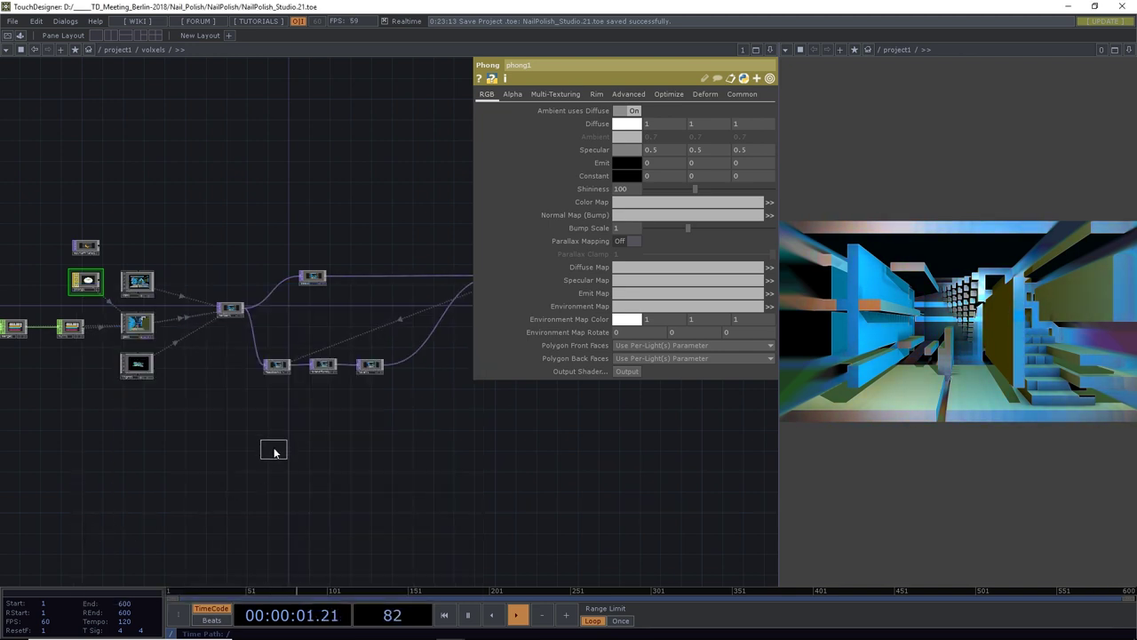
{"action": "left_click", "coordinate": [281, 425]}
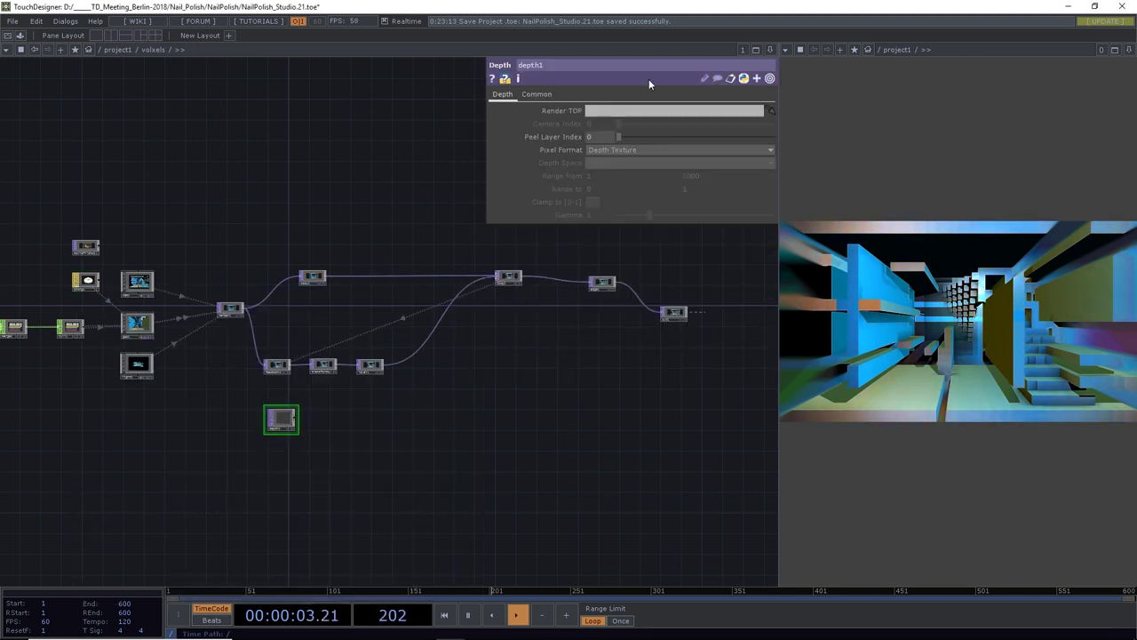
{"action": "mouse_move", "coordinate": [230, 308]}
{"action": "left_mouse_down"}
{"action": "mouse_move", "coordinate": [521, 170]}
{"action": "mouse_move", "coordinate": [611, 112]}
{"action": "left_mouse_up"}
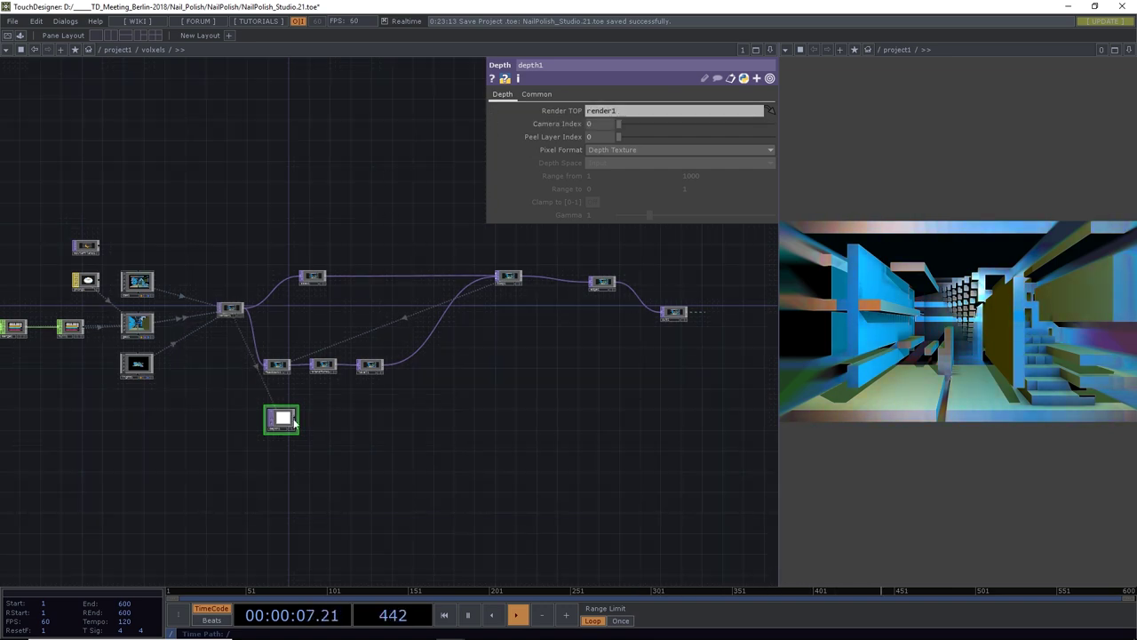
{"action": "scroll", "coordinate": [293, 423], "scroll_direction": "up", "scroll_amount": 5}
{"action": "left_click_drag", "start_coordinate": [386, 414], "coordinate": [502, 395]}
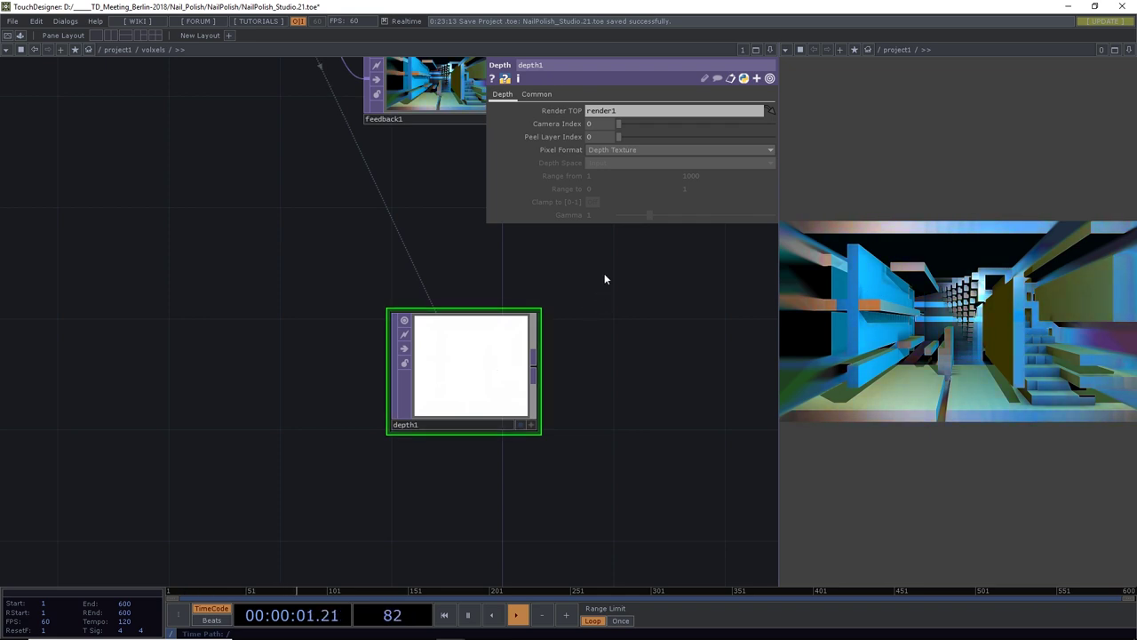
Set depth1 to 8-bit fixed RGBA, reranged from camera space, range 20–101, gamma 1.15
{"action": "left_click", "coordinate": [618, 152]}
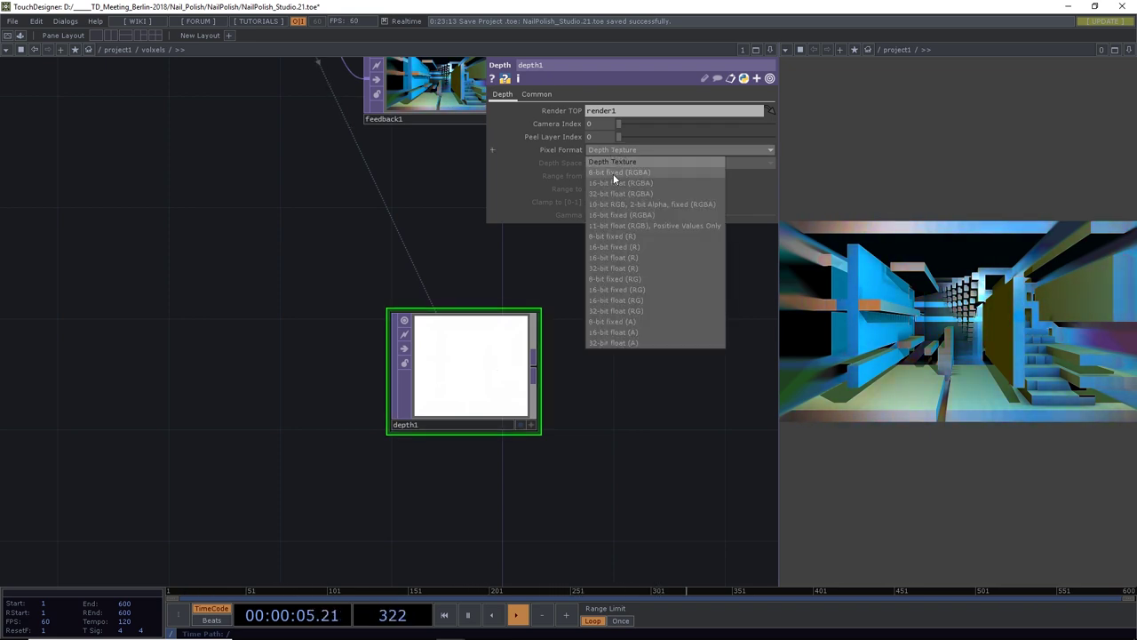
{"action": "left_click", "coordinate": [613, 173]}
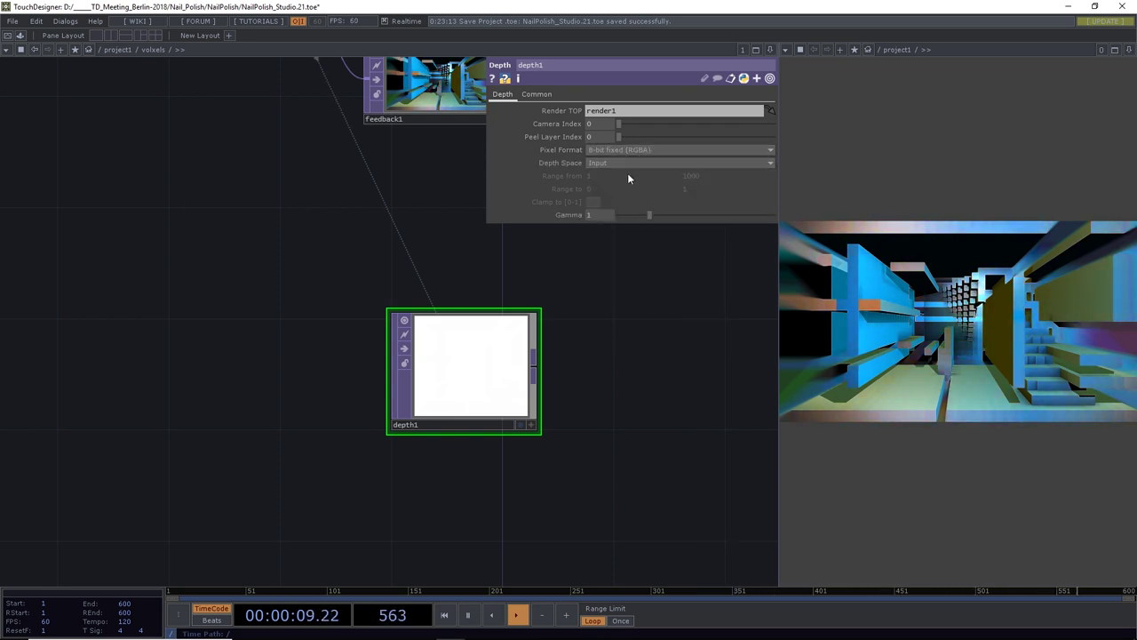
{"action": "left_click", "coordinate": [622, 163]}
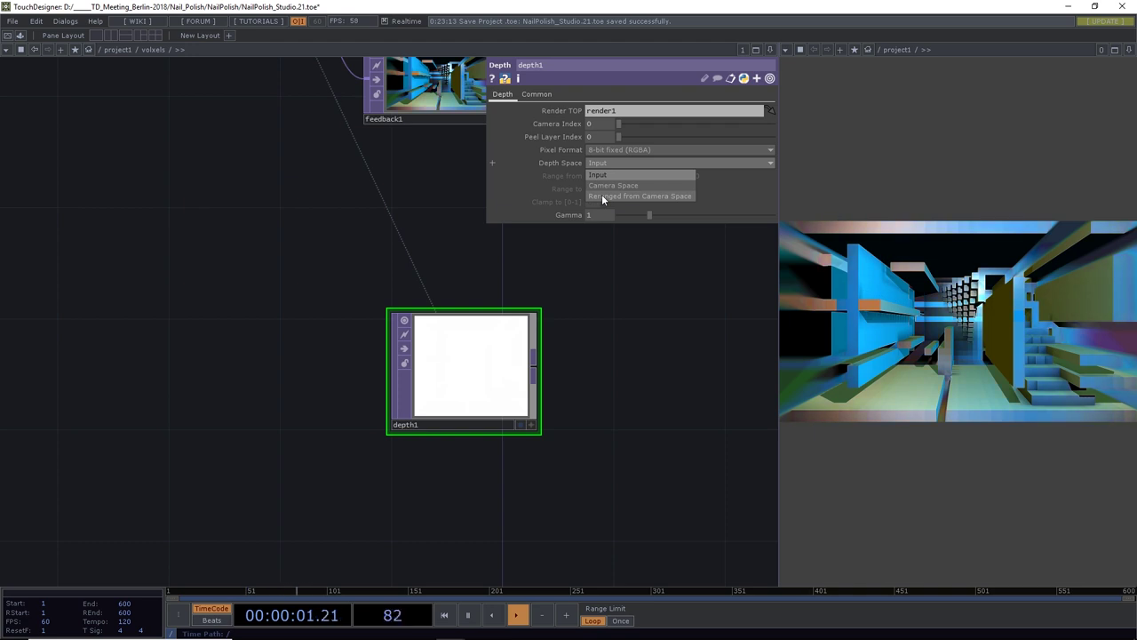
{"action": "left_click", "coordinate": [603, 196]}
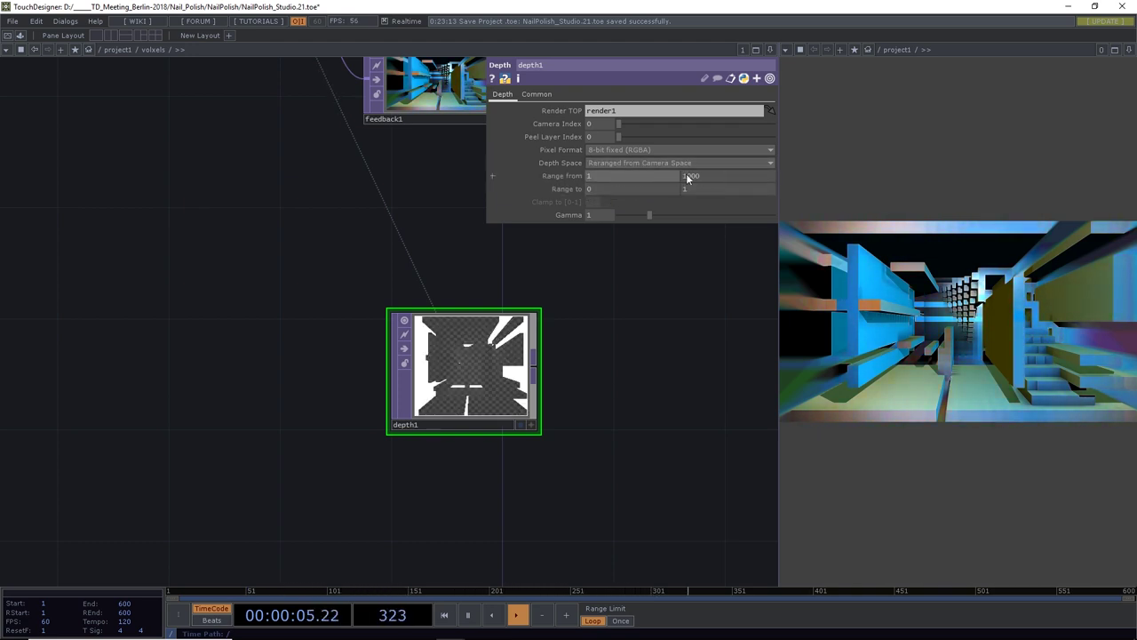
{"action": "middle_click_drag", "start_coordinate": [689, 177], "coordinate": [667, 158]}
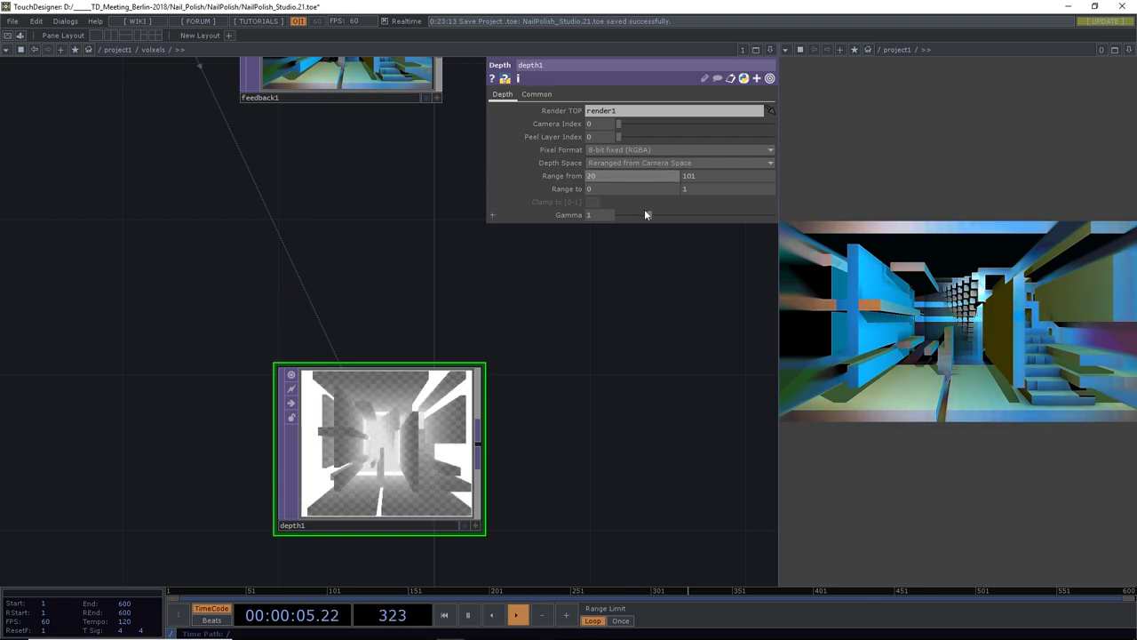
{"action": "mouse_move", "coordinate": [645, 214]}
{"action": "left_mouse_down"}
{"action": "mouse_move", "coordinate": [668, 219]}
{"action": "mouse_move", "coordinate": [654, 224]}
{"action": "left_mouse_up"}
Line up the end-of-chain node with the top chain of the network
{"action": "scroll", "coordinate": [426, 350], "scroll_direction": "down", "scroll_amount": 3}
{"action": "scroll", "coordinate": [483, 383], "scroll_direction": "down", "scroll_amount": 1}
{"action": "left_click_drag", "start_coordinate": [483, 383], "coordinate": [314, 434]}
{"action": "scroll", "coordinate": [365, 384], "scroll_direction": "down", "scroll_amount": 2}
{"action": "scroll", "coordinate": [410, 412], "scroll_direction": "down", "scroll_amount": 2}
{"action": "left_click_drag", "start_coordinate": [439, 414], "coordinate": [266, 413]}
{"action": "left_click_drag", "start_coordinate": [529, 245], "coordinate": [544, 233]}
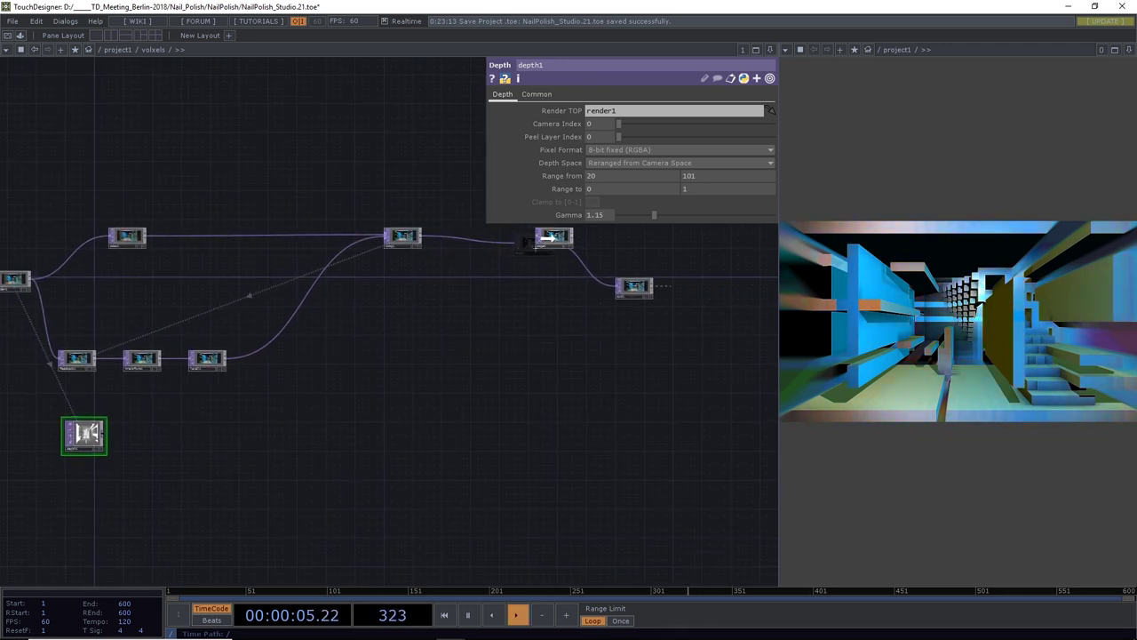
{"action": "left_click_drag", "start_coordinate": [630, 284], "coordinate": [711, 235]}
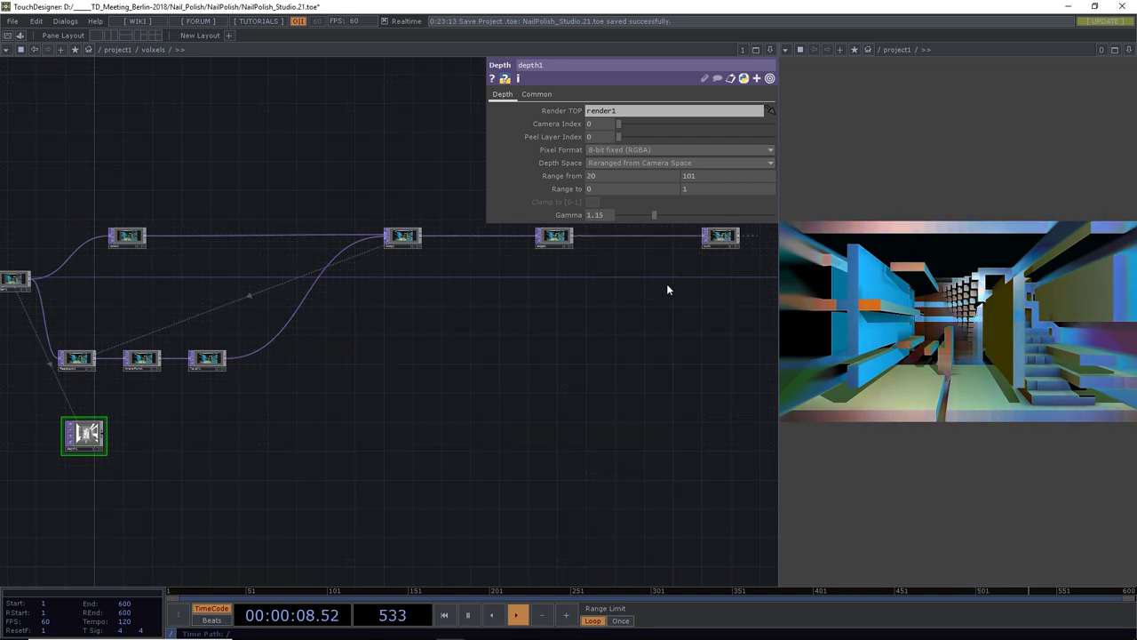
Insert a new Composite TOP, comp2, into the wire leaving edge1
{"action": "right_click", "coordinate": [644, 234]}
{"action": "left_click", "coordinate": [665, 230]}
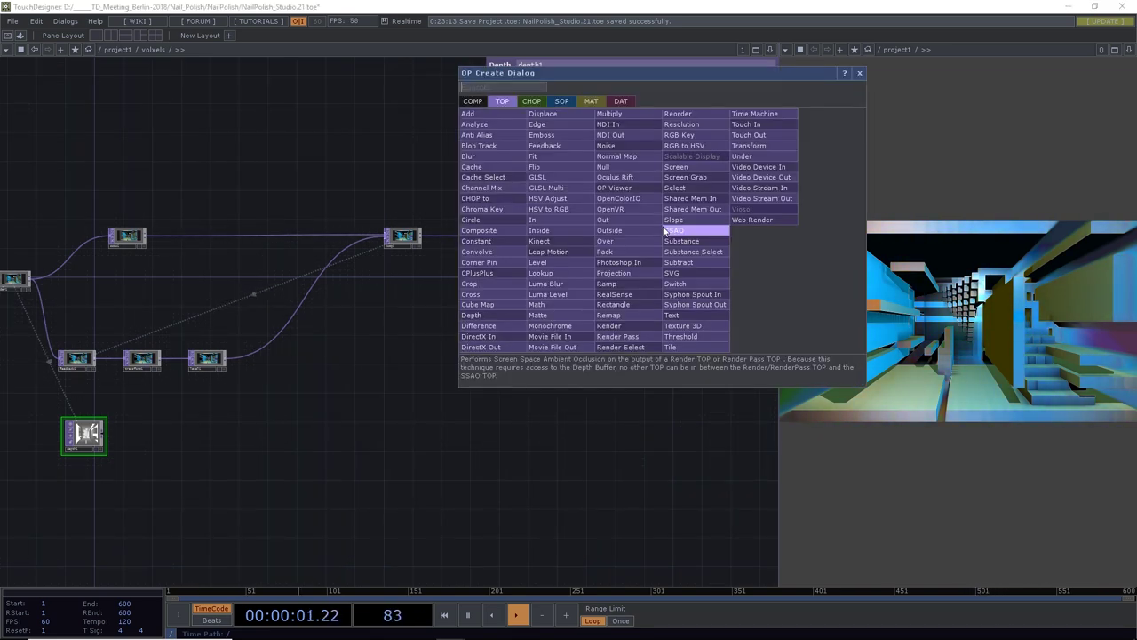
{"action": "type", "text": "depth"}
{"action": "key", "text": "Return"}
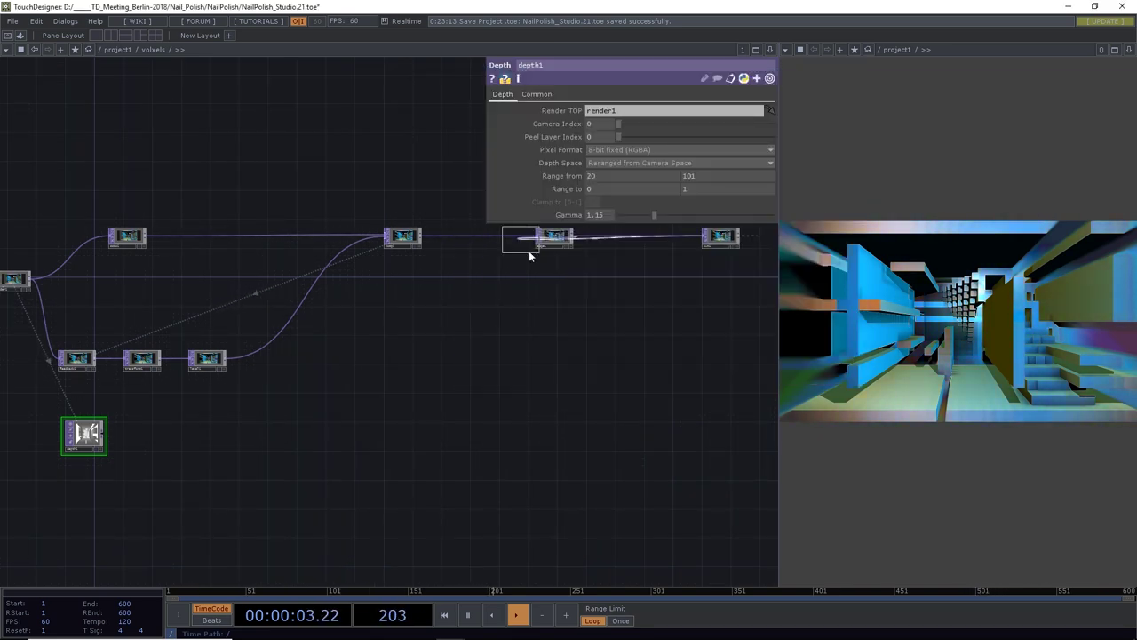
{"action": "left_click", "coordinate": [629, 257]}
{"action": "left_click_drag", "start_coordinate": [167, 397], "coordinate": [564, 387]}
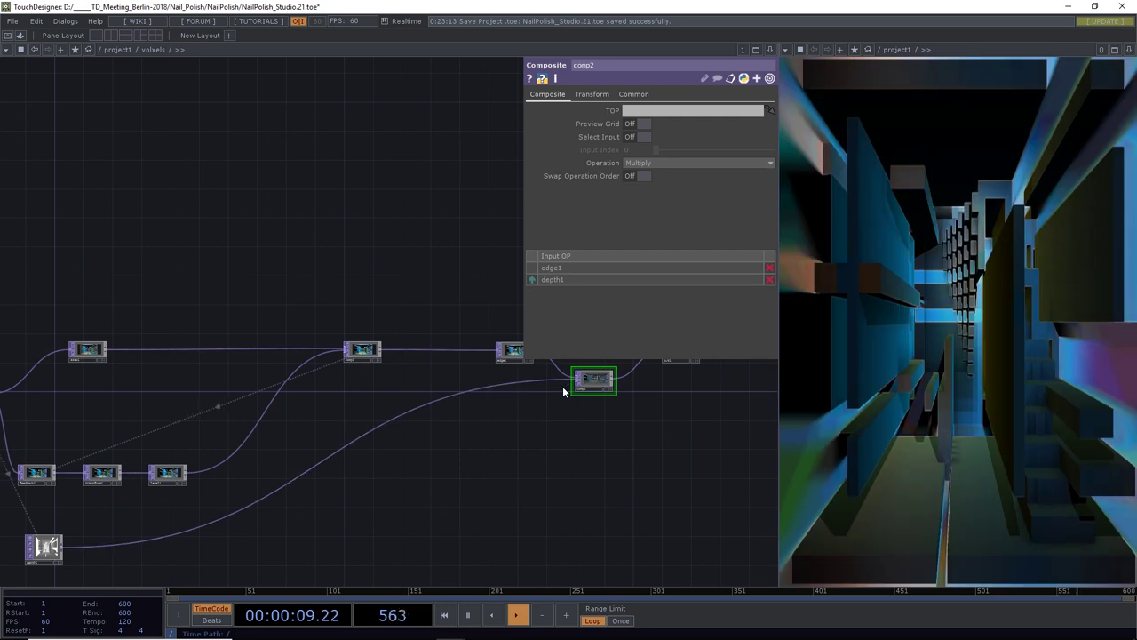
Set comp2's composite operation to Add
{"action": "left_click", "coordinate": [593, 95]}
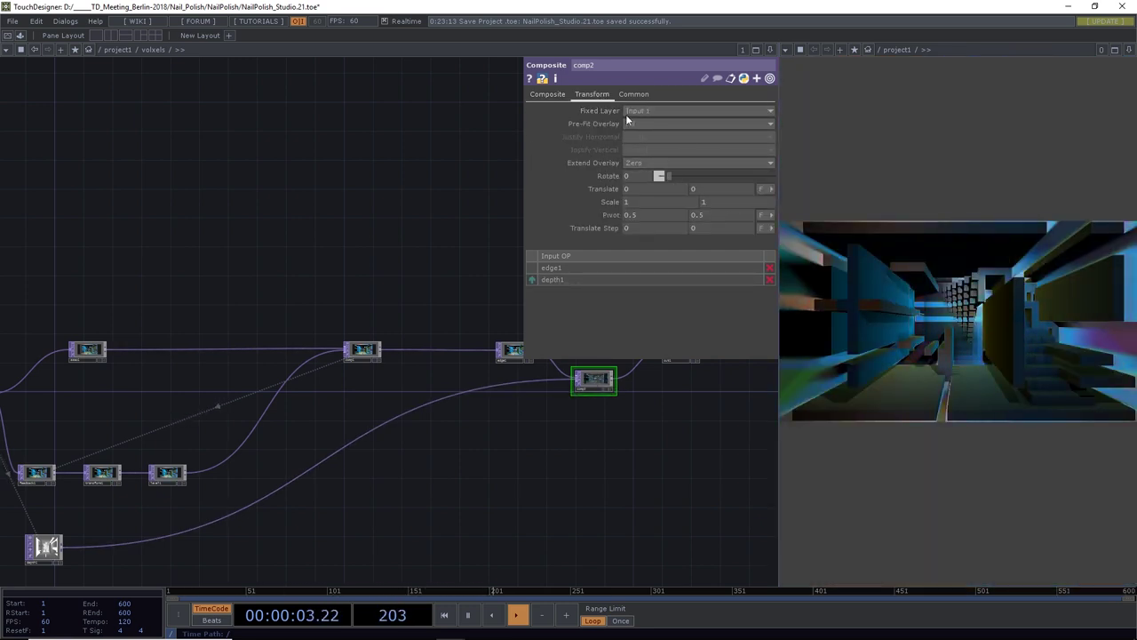
{"action": "left_click", "coordinate": [562, 95]}
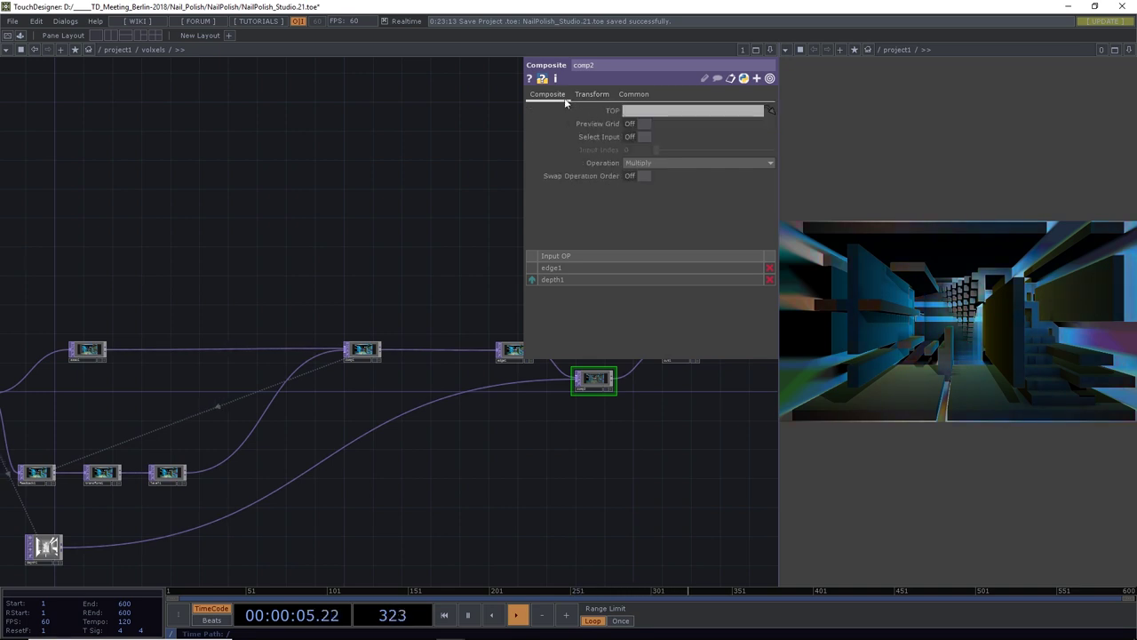
{"action": "left_click", "coordinate": [648, 162]}
{"action": "left_click", "coordinate": [646, 172]}
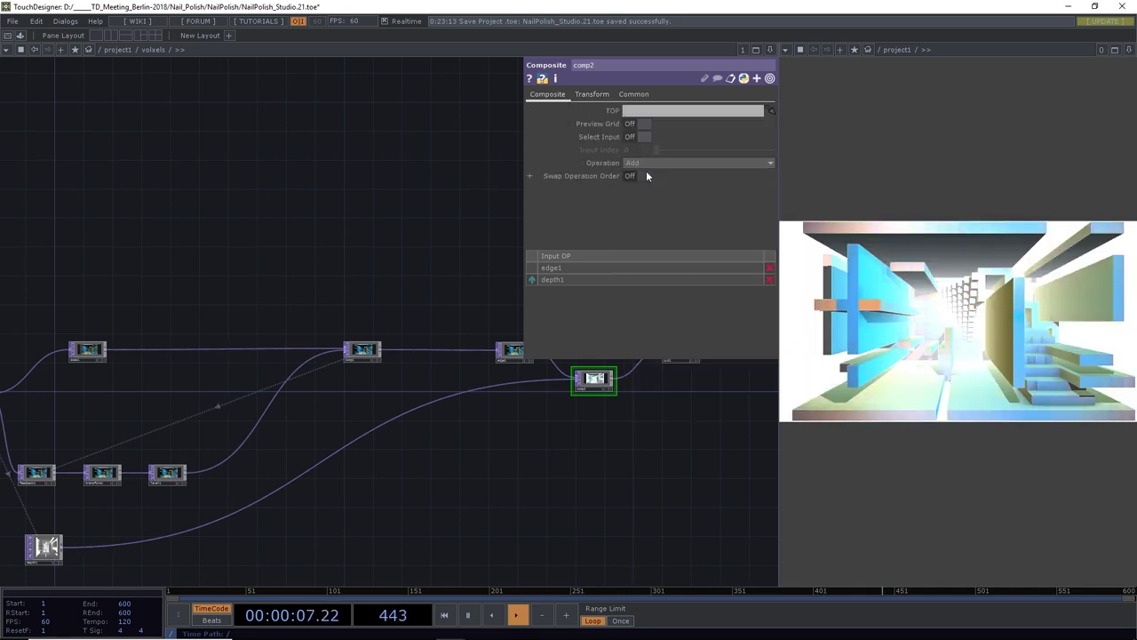
Insert a Luma Level TOP into the wire from depth1 into comp2
{"action": "right_click", "coordinate": [348, 445]}
{"action": "left_click", "coordinate": [400, 431]}
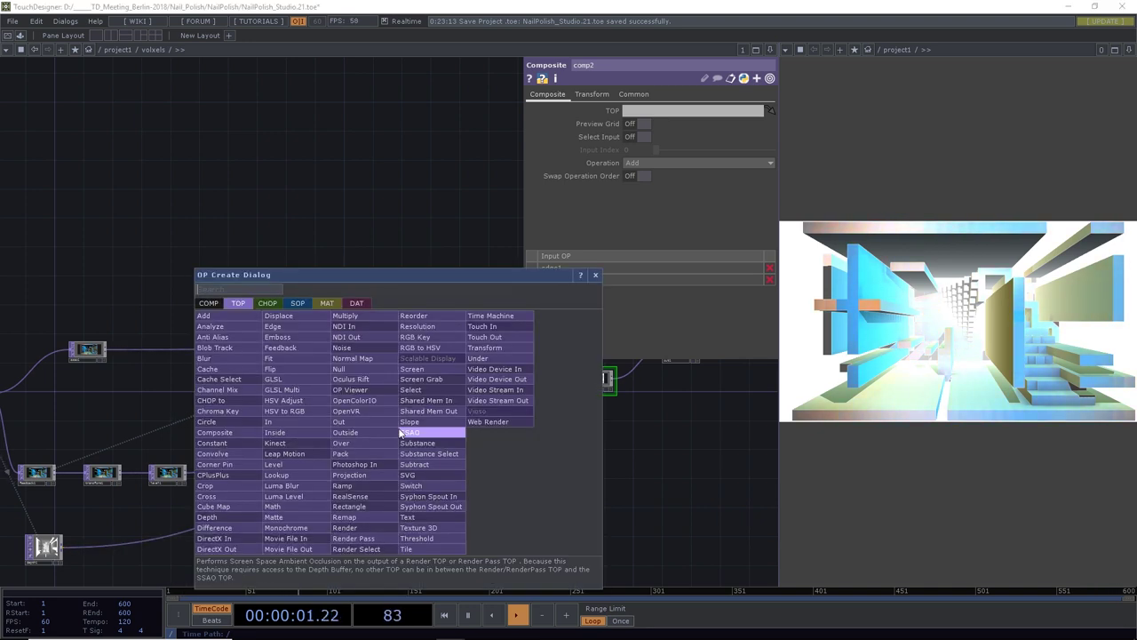
{"action": "left_click", "coordinate": [318, 497]}
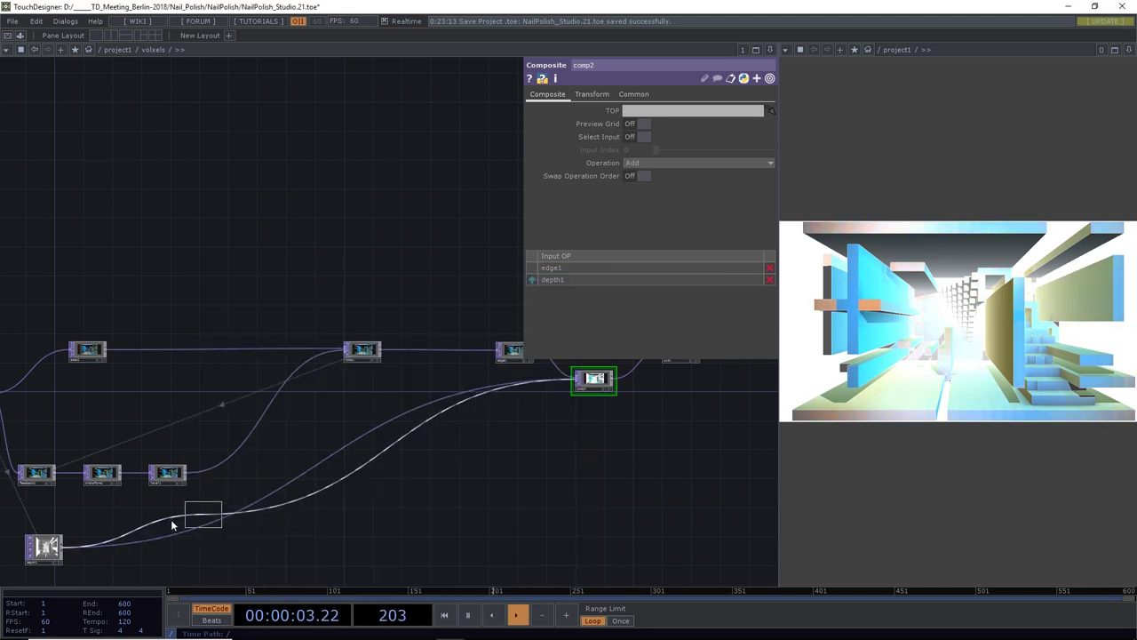
Grade the fog map in lumalevel1: black level 0.14, gamma 0.6, contrast 1.14, invert 0
{"action": "left_click", "coordinate": [93, 555]}
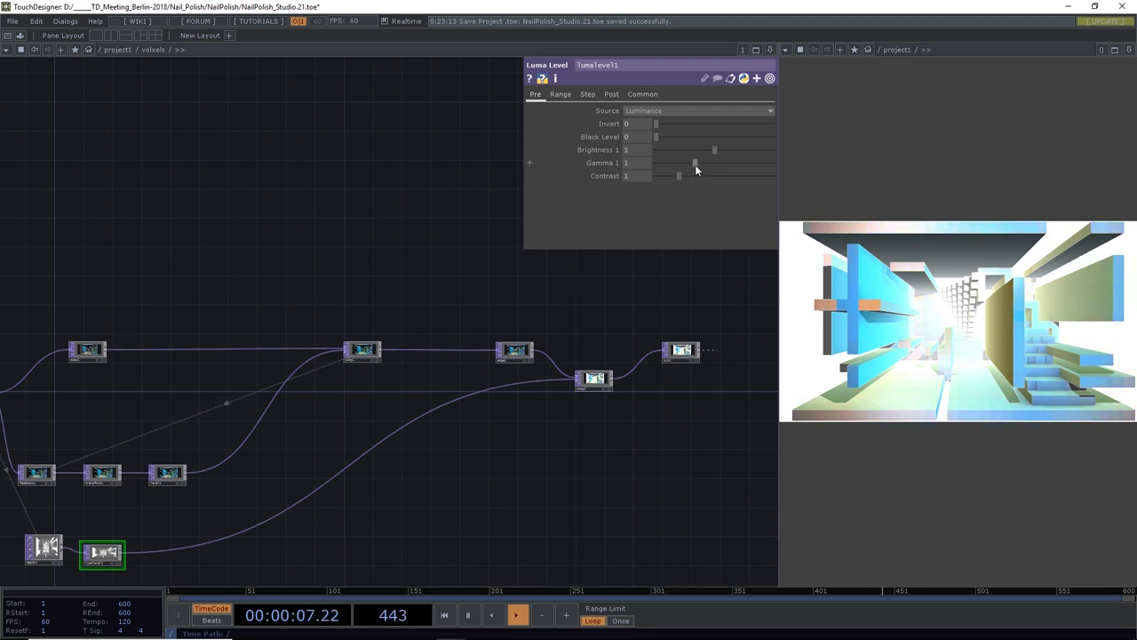
{"action": "left_click_drag", "start_coordinate": [695, 164], "coordinate": [754, 158]}
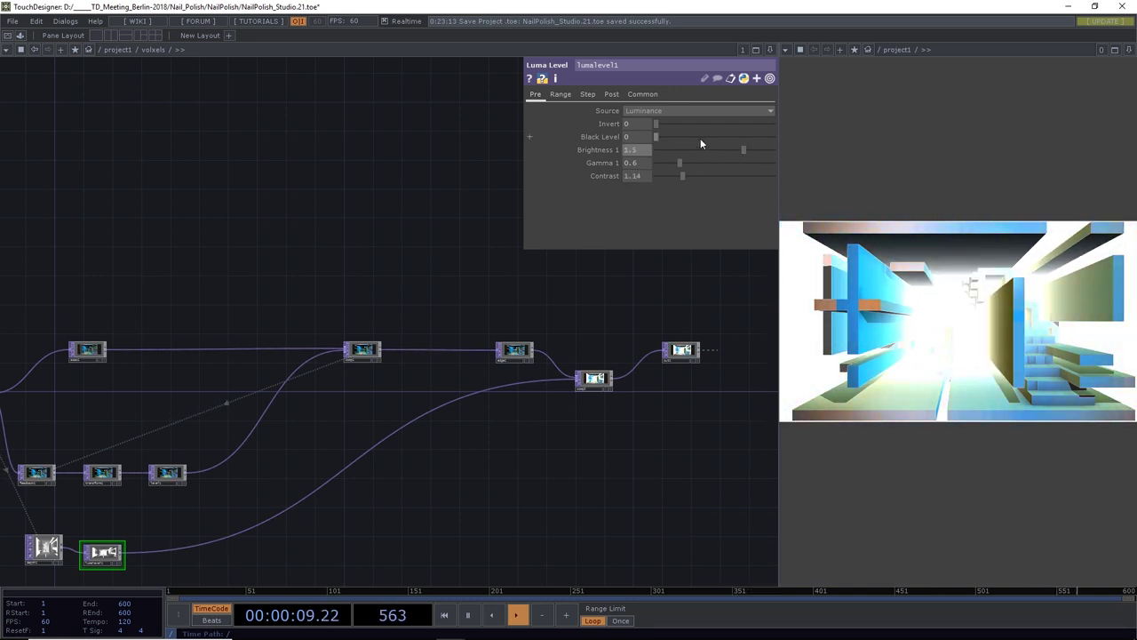
{"action": "left_click_drag", "start_coordinate": [660, 136], "coordinate": [712, 152]}
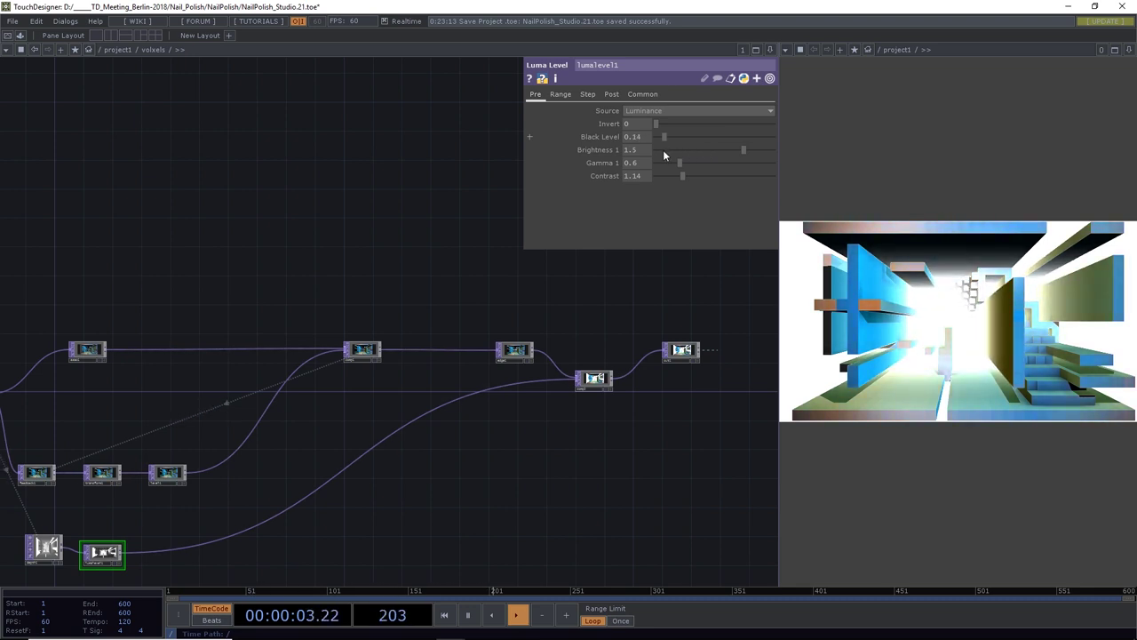
{"action": "left_click_drag", "start_coordinate": [666, 138], "coordinate": [635, 144]}
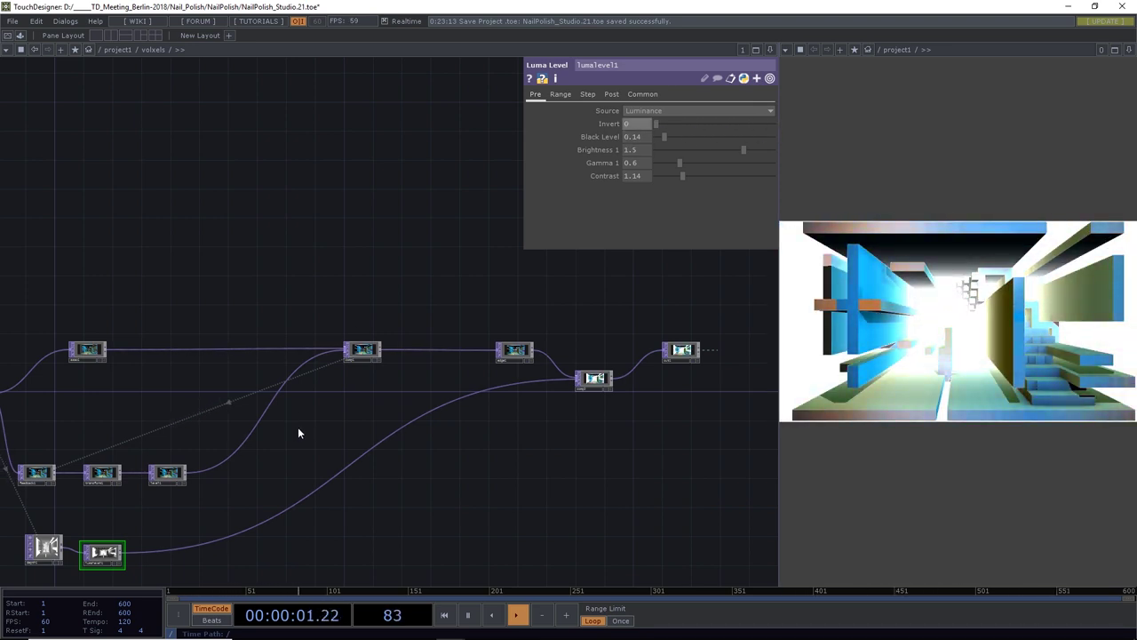
{"action": "left_click_drag", "start_coordinate": [298, 426], "coordinate": [361, 400]}
Line up the Luma Level node right after depth1 in the network
{"action": "scroll", "coordinate": [424, 450], "scroll_direction": "down", "scroll_amount": 5}
{"action": "scroll", "coordinate": [419, 399], "scroll_direction": "up", "scroll_amount": 2}
{"action": "scroll", "coordinate": [255, 393], "scroll_direction": "up", "scroll_amount": 5}
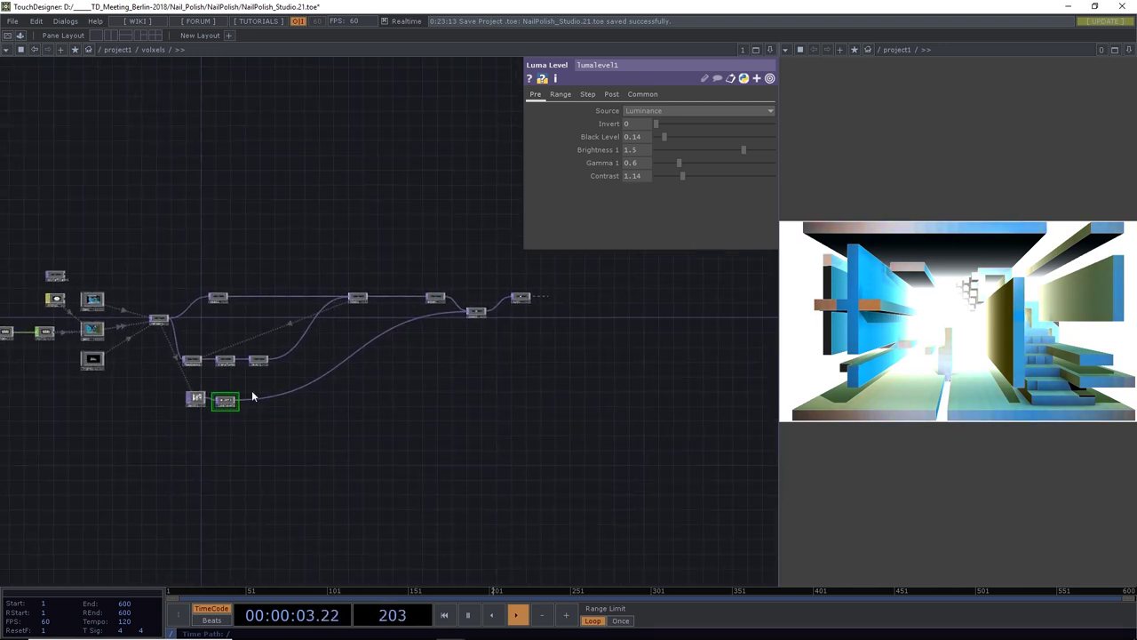
{"action": "scroll", "coordinate": [210, 401], "scroll_direction": "up", "scroll_amount": 1}
{"action": "scroll", "coordinate": [299, 412], "scroll_direction": "down", "scroll_amount": 2}
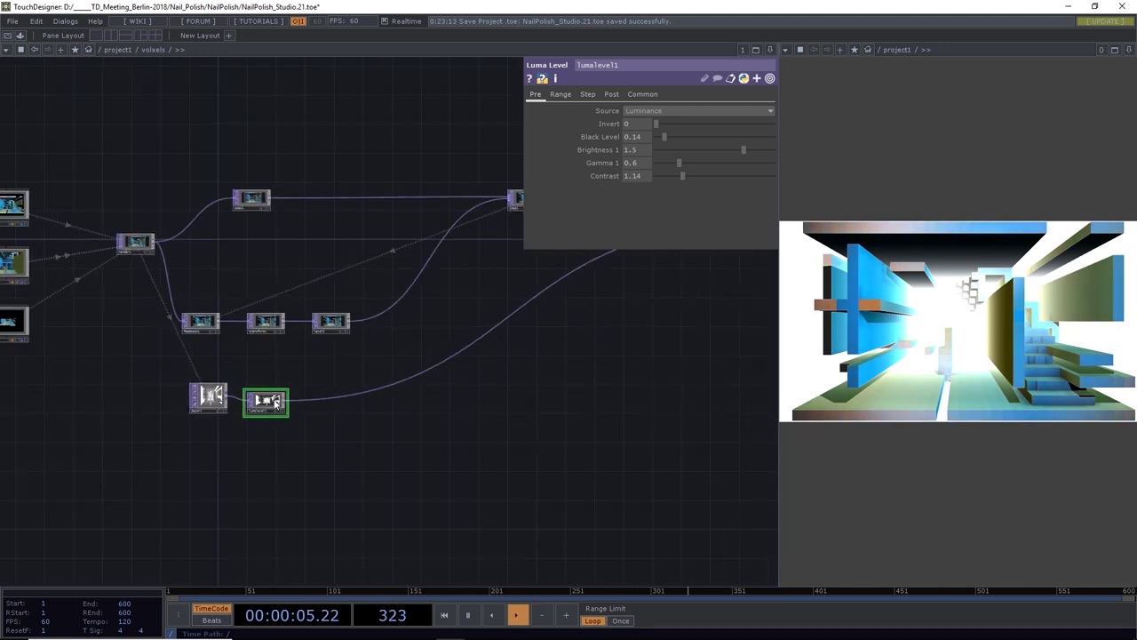
{"action": "left_click_drag", "start_coordinate": [273, 395], "coordinate": [273, 400]}
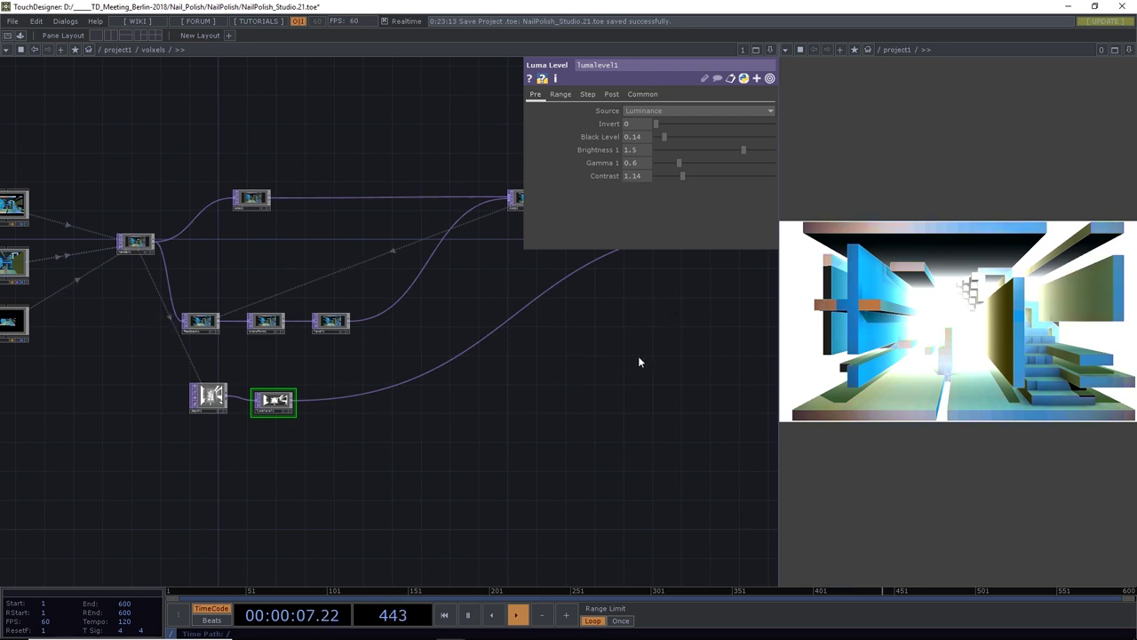
{"action": "left_click_drag", "start_coordinate": [629, 327], "coordinate": [498, 371]}
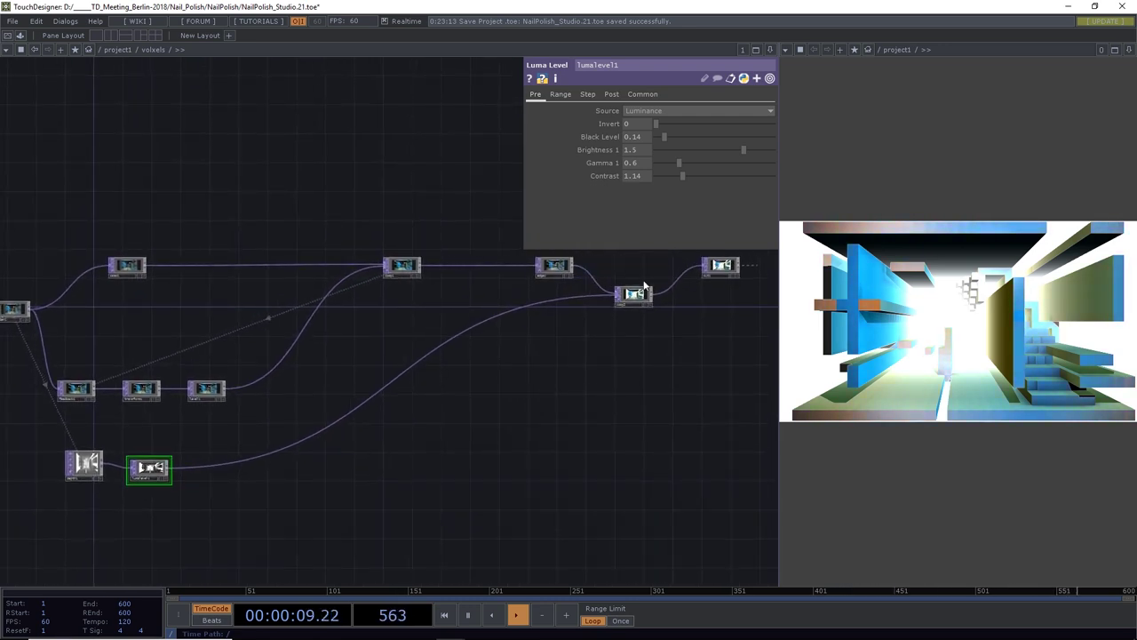
{"action": "left_click_drag", "start_coordinate": [639, 296], "coordinate": [657, 271]}
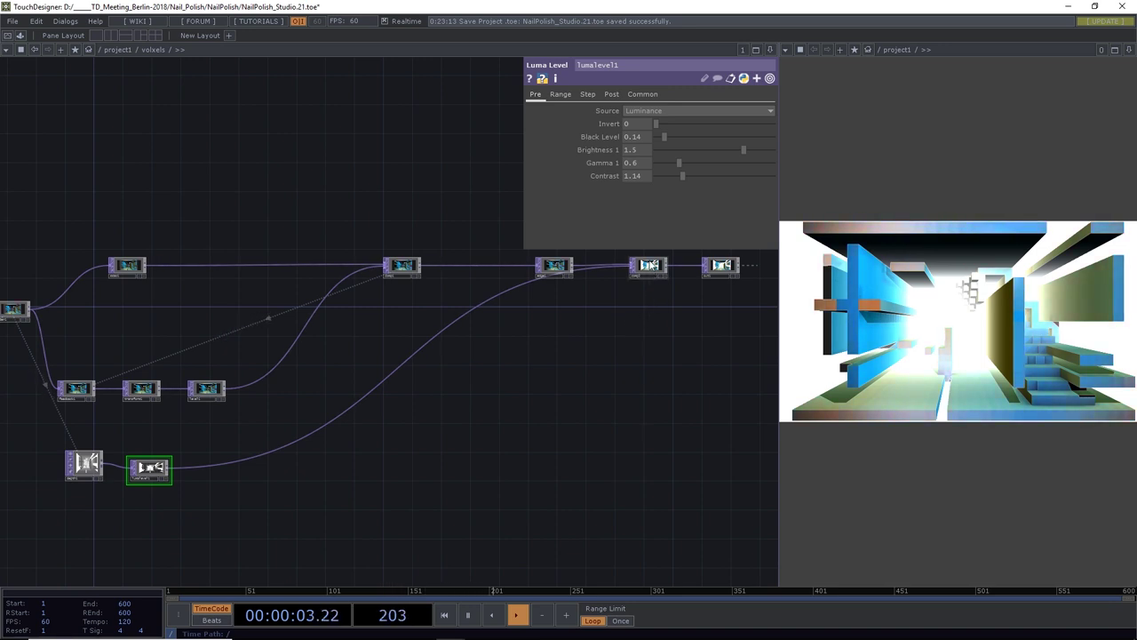
Bypass comp2 to compare the corridor without the fog
{"action": "scroll", "coordinate": [649, 271], "scroll_direction": "up", "scroll_amount": 5}
{"action": "scroll", "coordinate": [637, 272], "scroll_direction": "up", "scroll_amount": 1}
{"action": "left_click", "coordinate": [590, 281]}
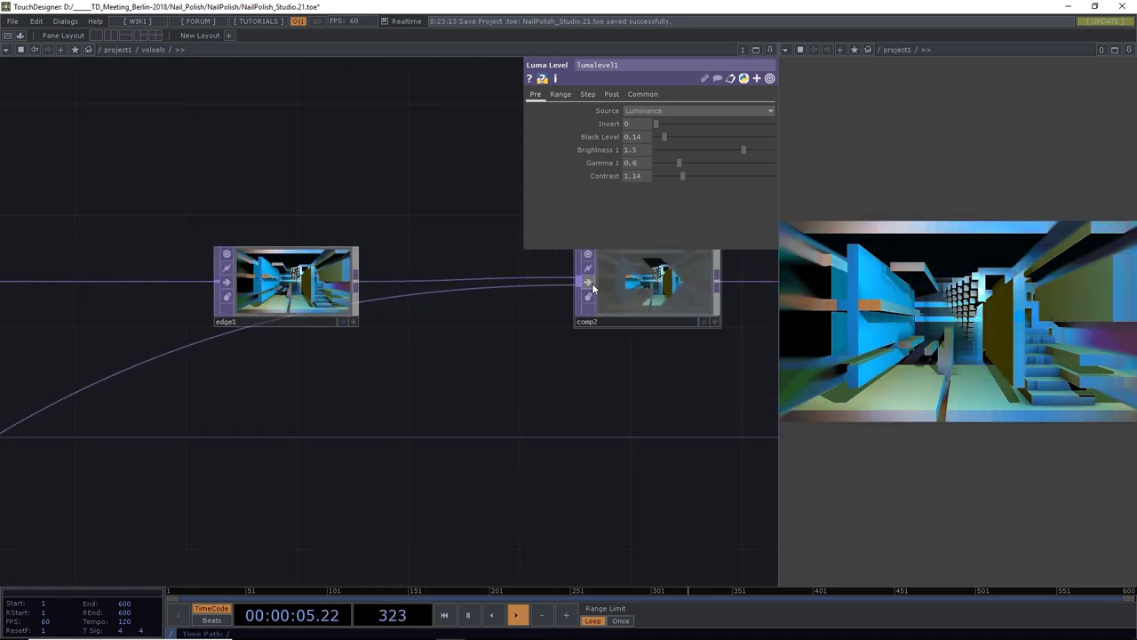
{"action": "scroll", "coordinate": [539, 355], "scroll_direction": "down", "scroll_amount": 8}
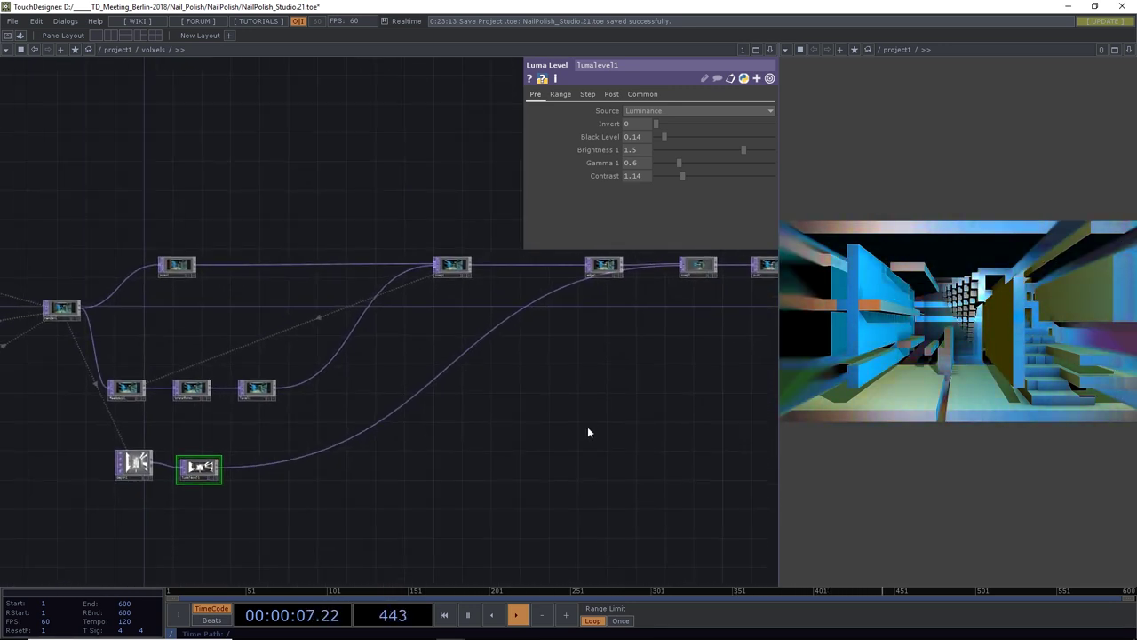
{"action": "left_click_drag", "start_coordinate": [617, 366], "coordinate": [676, 285]}
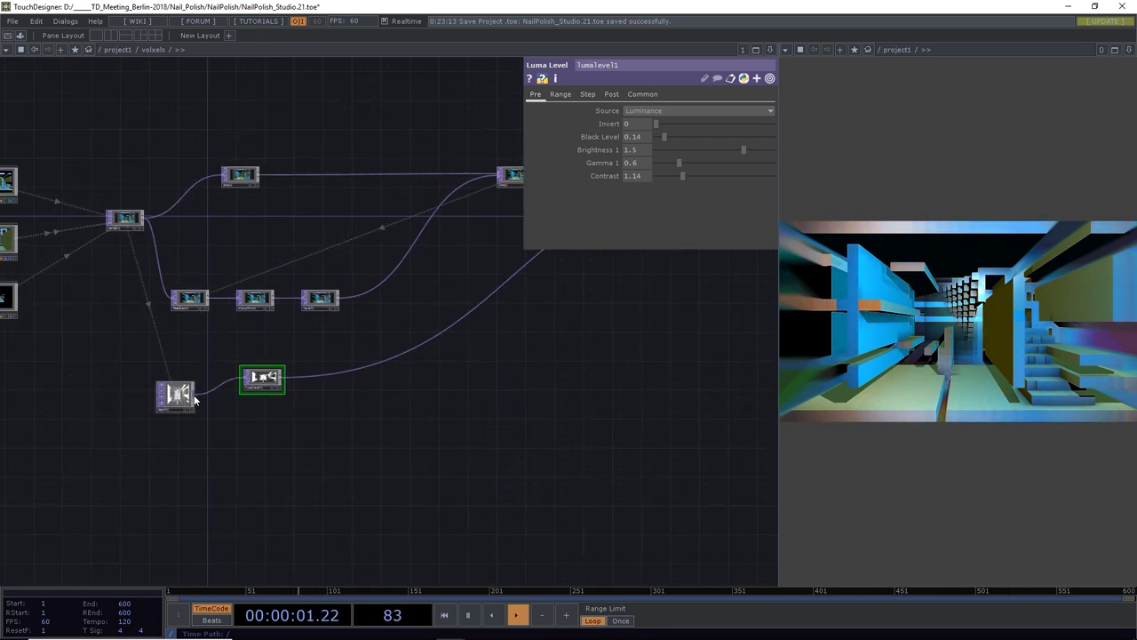
{"action": "left_click_drag", "start_coordinate": [414, 412], "coordinate": [453, 330]}
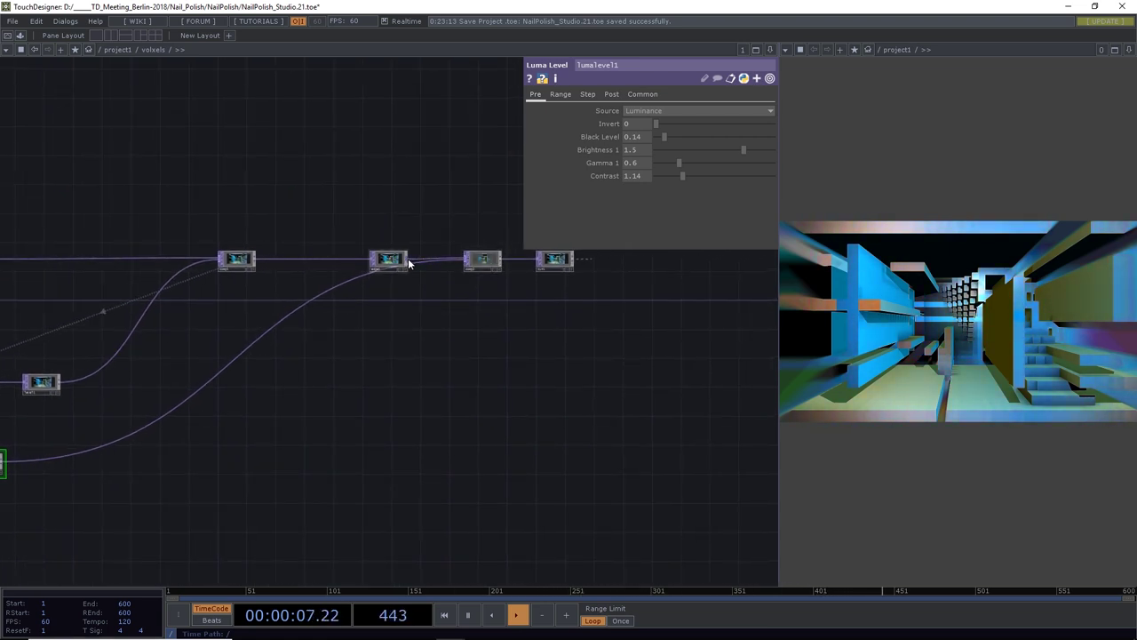
Add a Composite node below edge1, then delete it as unwanted
{"action": "left_click", "coordinate": [494, 432]}
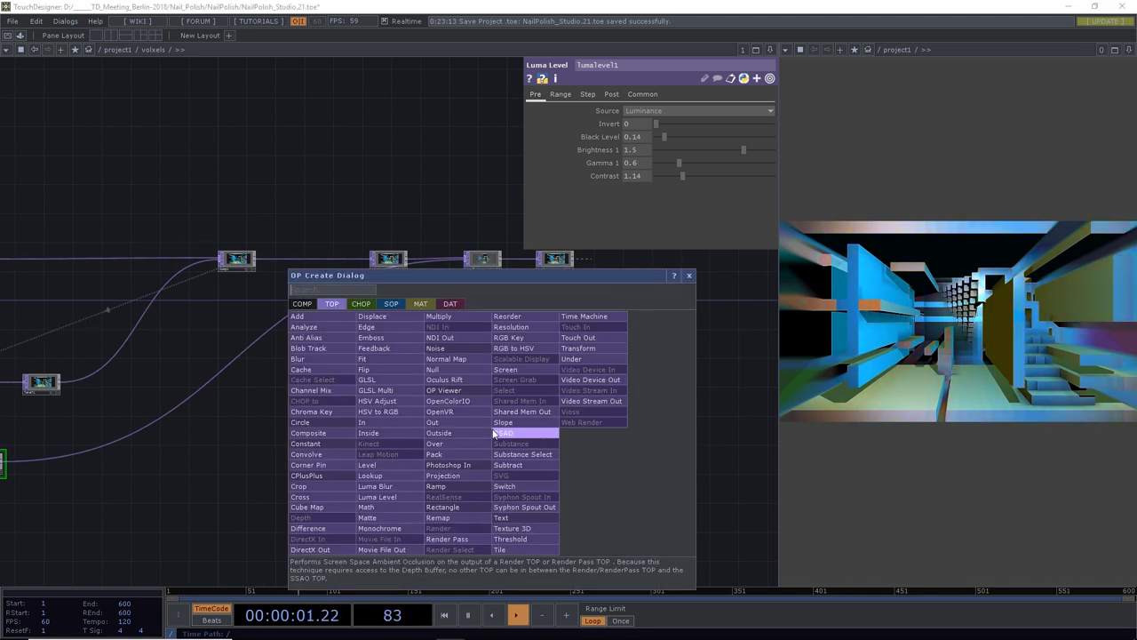
{"action": "type", "text": "comp"}
{"action": "left_click", "coordinate": [330, 433]}
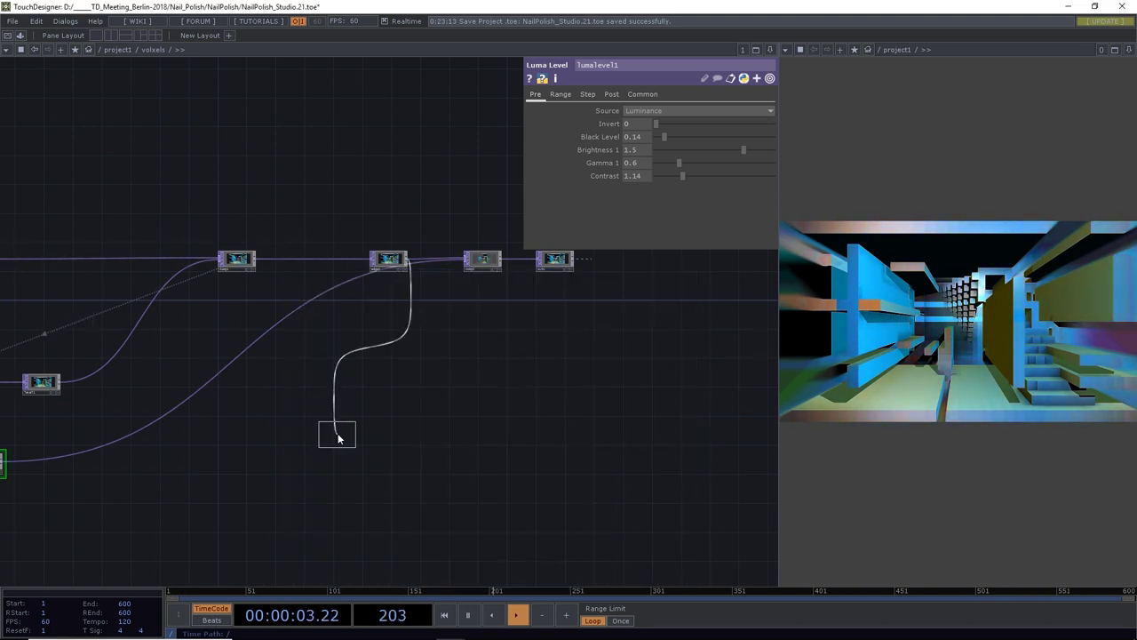
{"action": "left_click", "coordinate": [485, 338]}
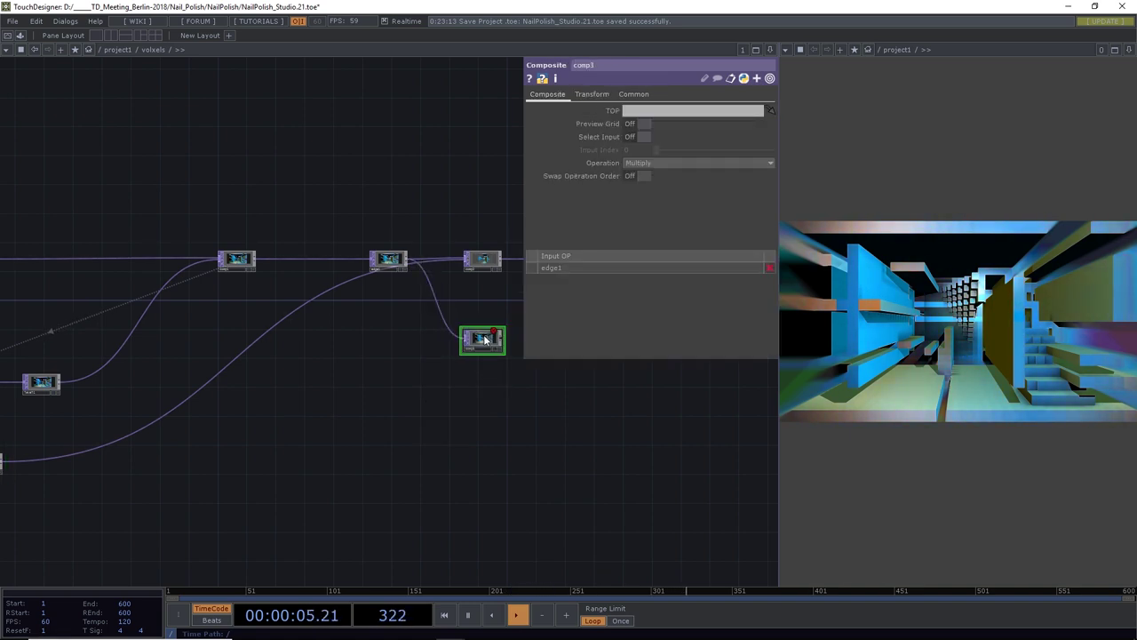
{"action": "scroll", "coordinate": [427, 460], "scroll_direction": "down", "scroll_amount": 5}
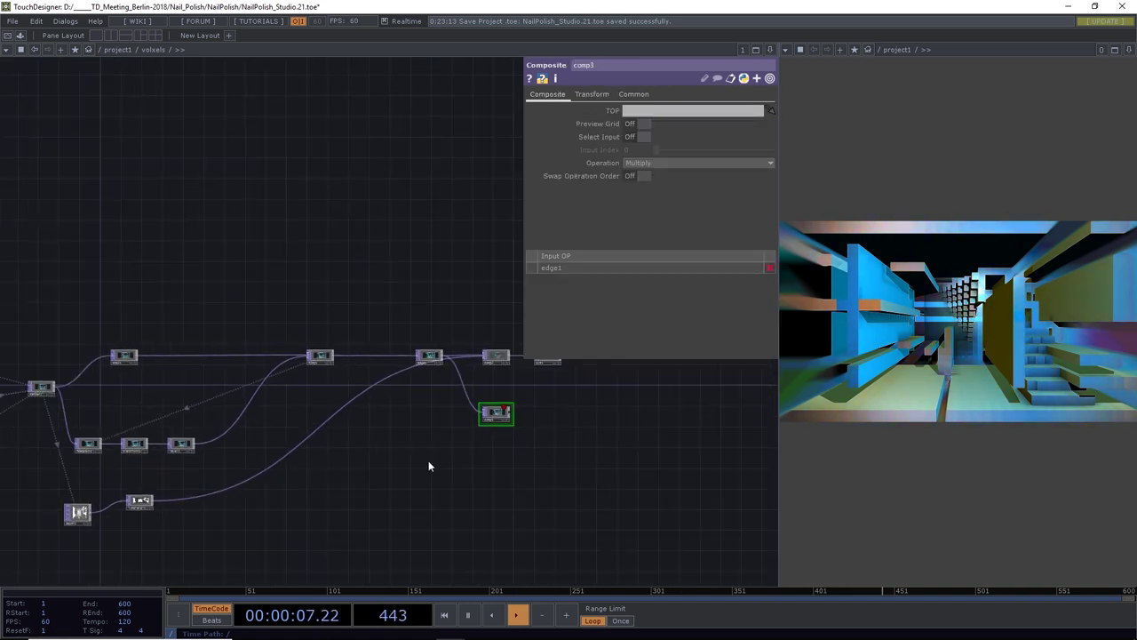
{"action": "left_click_drag", "start_coordinate": [400, 492], "coordinate": [429, 460]}
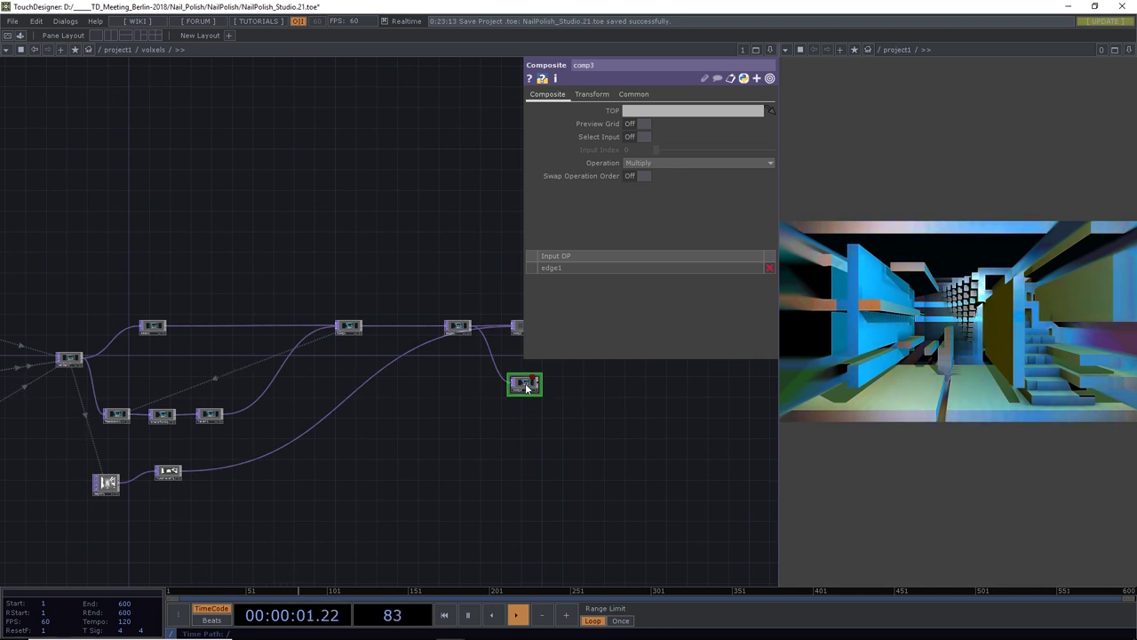
{"action": "key", "text": "Delete"}
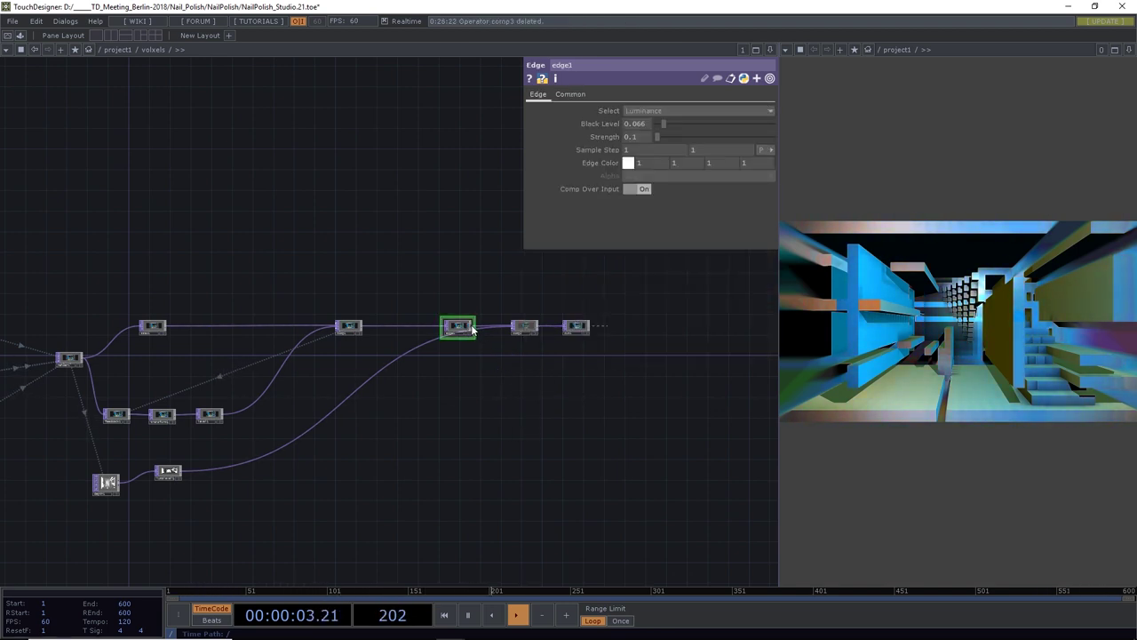
Add a Luma Blur after edge1 and wire lumalevel1's depth mask into it
{"action": "left_click", "coordinate": [522, 404]}
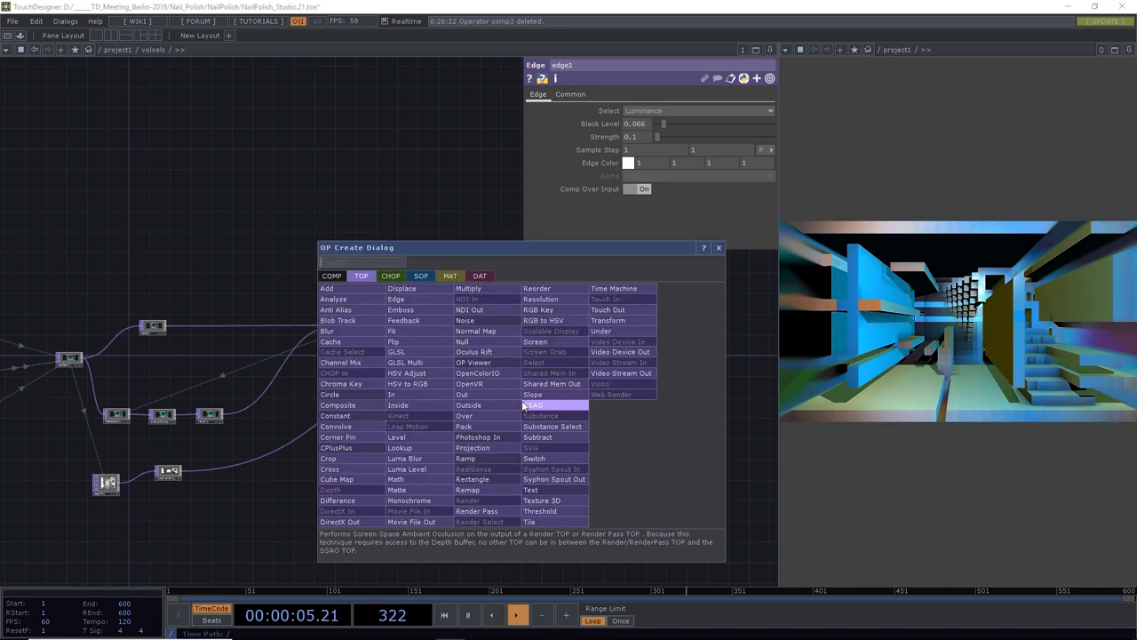
{"action": "left_click", "coordinate": [428, 468]}
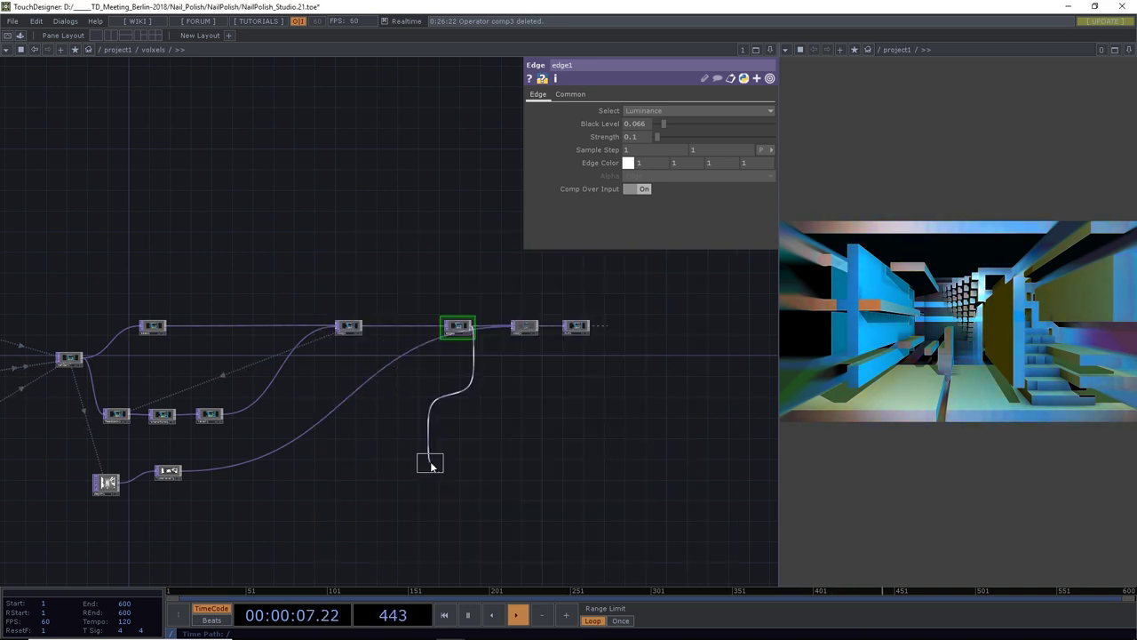
{"action": "left_click", "coordinate": [508, 380]}
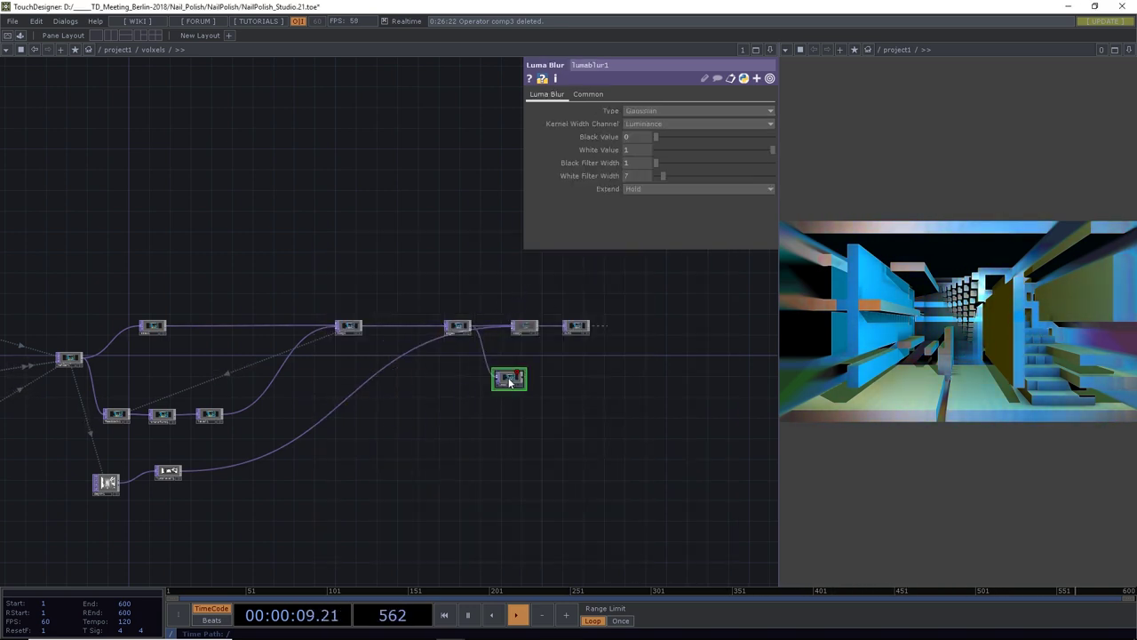
{"action": "scroll", "coordinate": [509, 382], "scroll_direction": "up", "scroll_amount": 5}
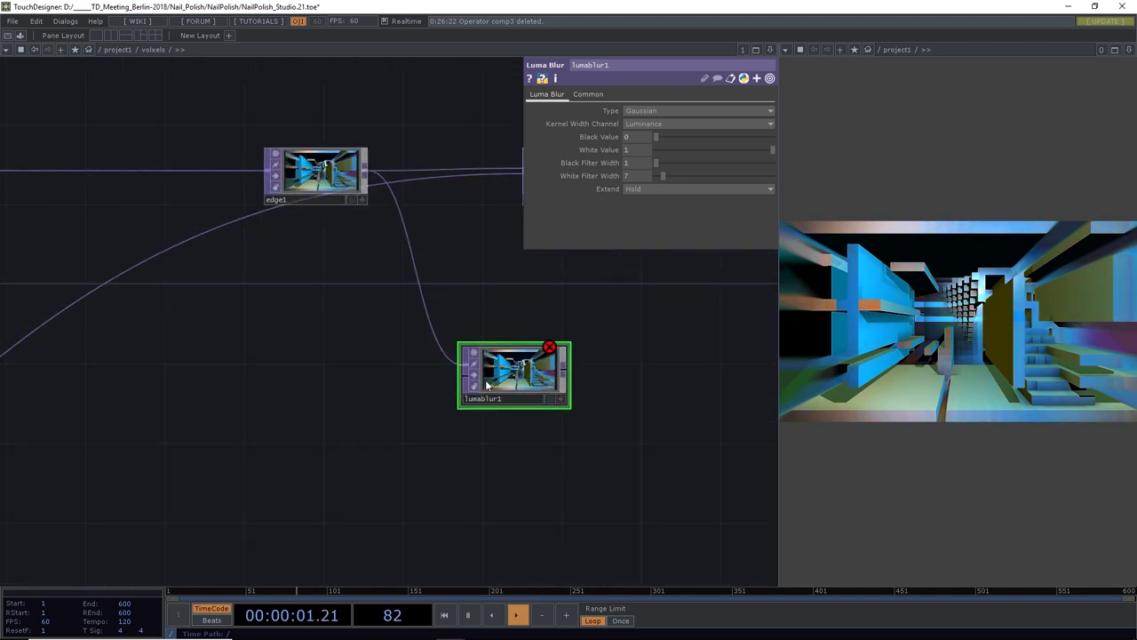
{"action": "scroll", "coordinate": [399, 401], "scroll_direction": "down", "scroll_amount": 6}
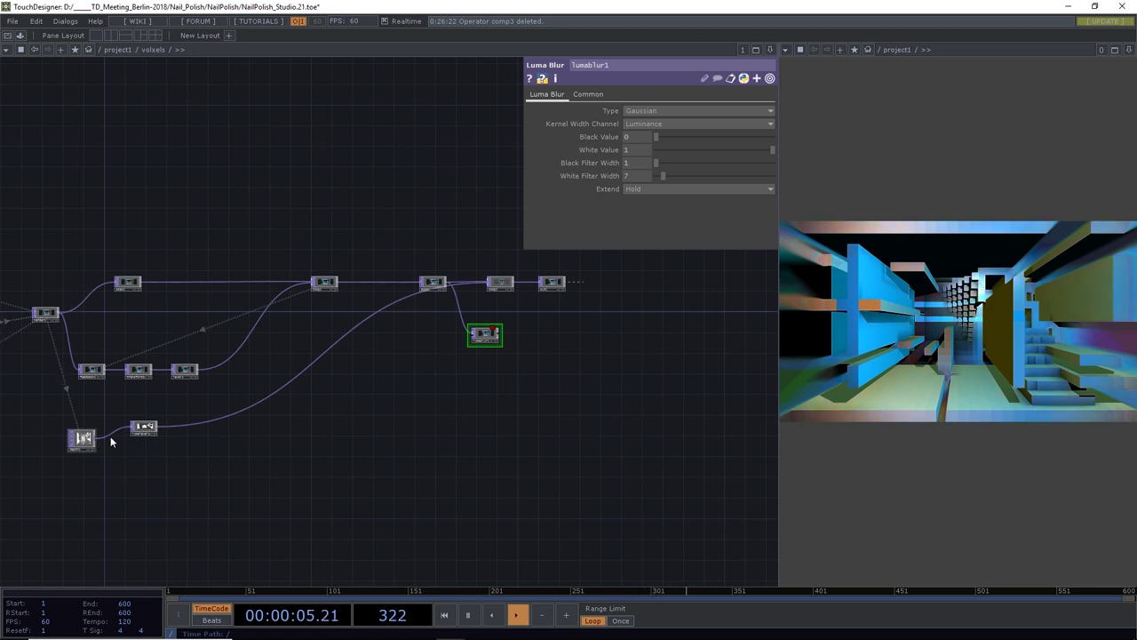
{"action": "scroll", "coordinate": [153, 430], "scroll_direction": "up", "scroll_amount": 5}
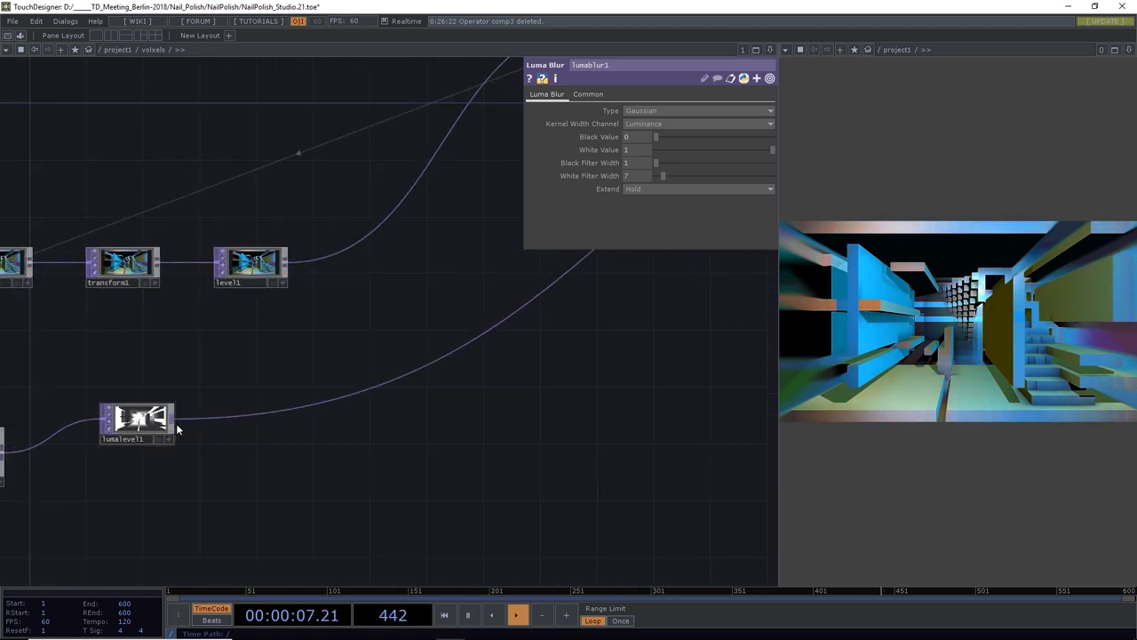
{"action": "scroll", "coordinate": [171, 424], "scroll_direction": "down", "scroll_amount": 3}
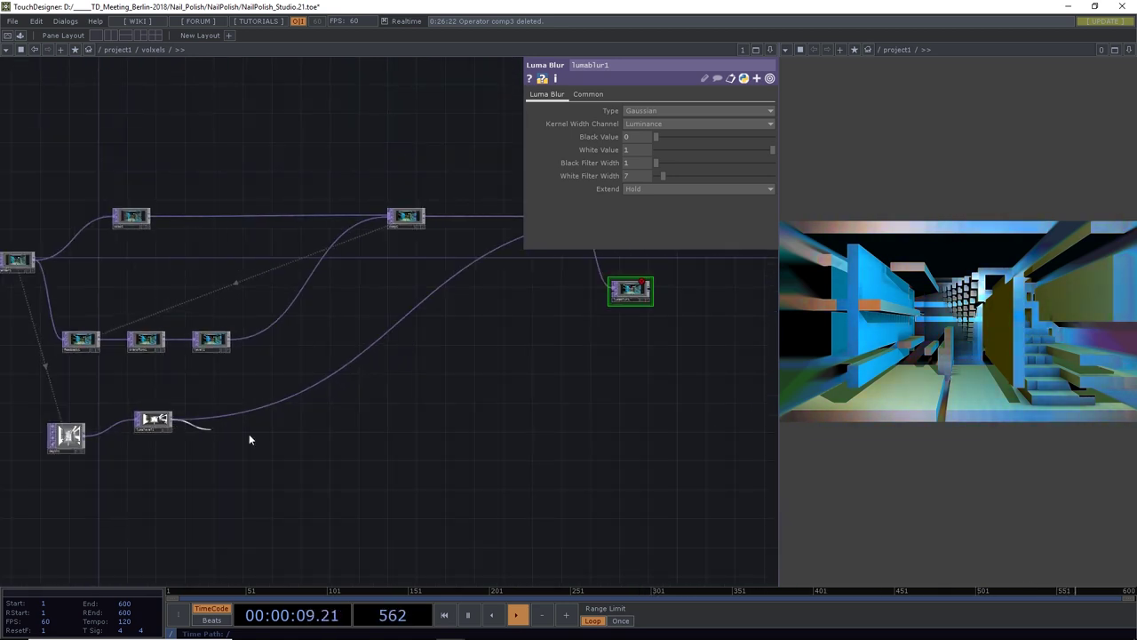
{"action": "left_click", "coordinate": [604, 298]}
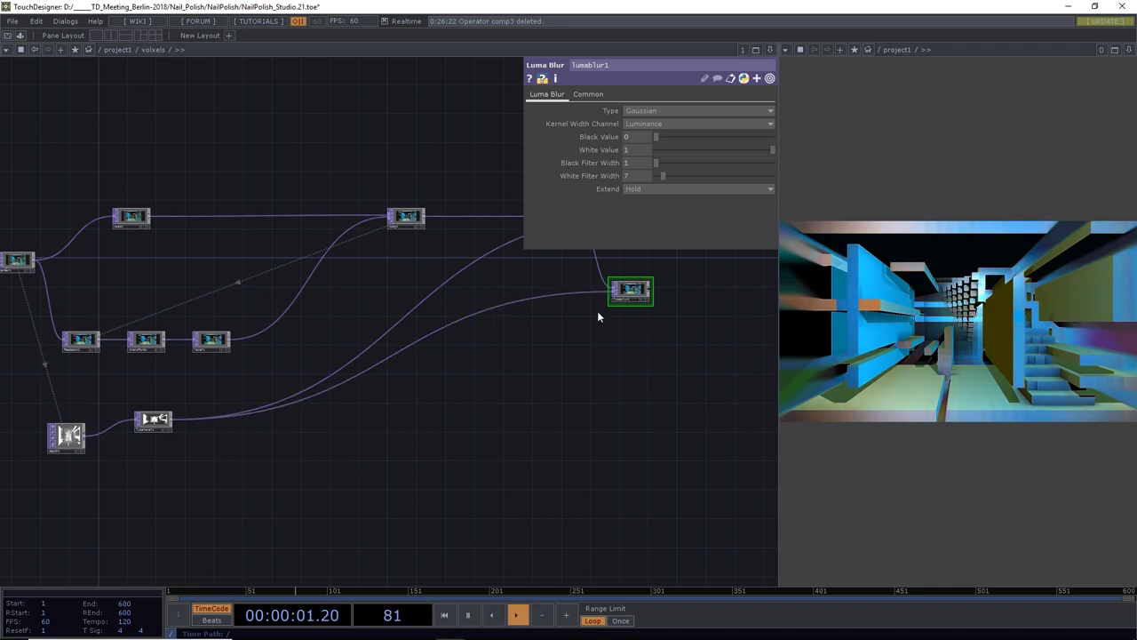
{"action": "scroll", "coordinate": [634, 298], "scroll_direction": "up", "scroll_amount": 5}
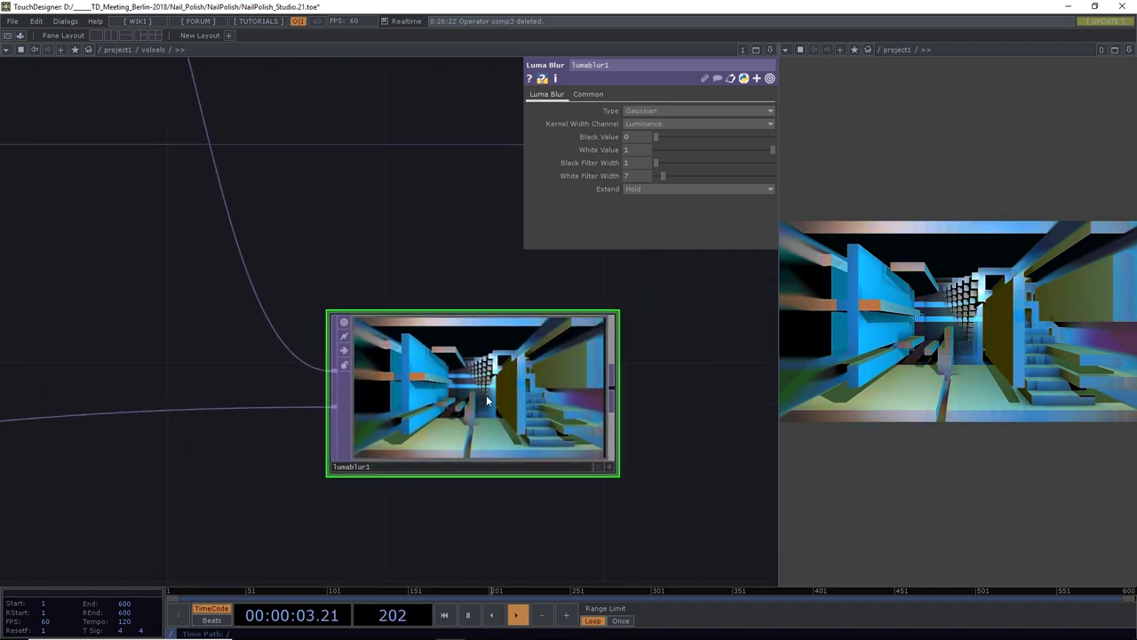
{"action": "scroll", "coordinate": [487, 397], "scroll_direction": "down", "scroll_amount": 6}
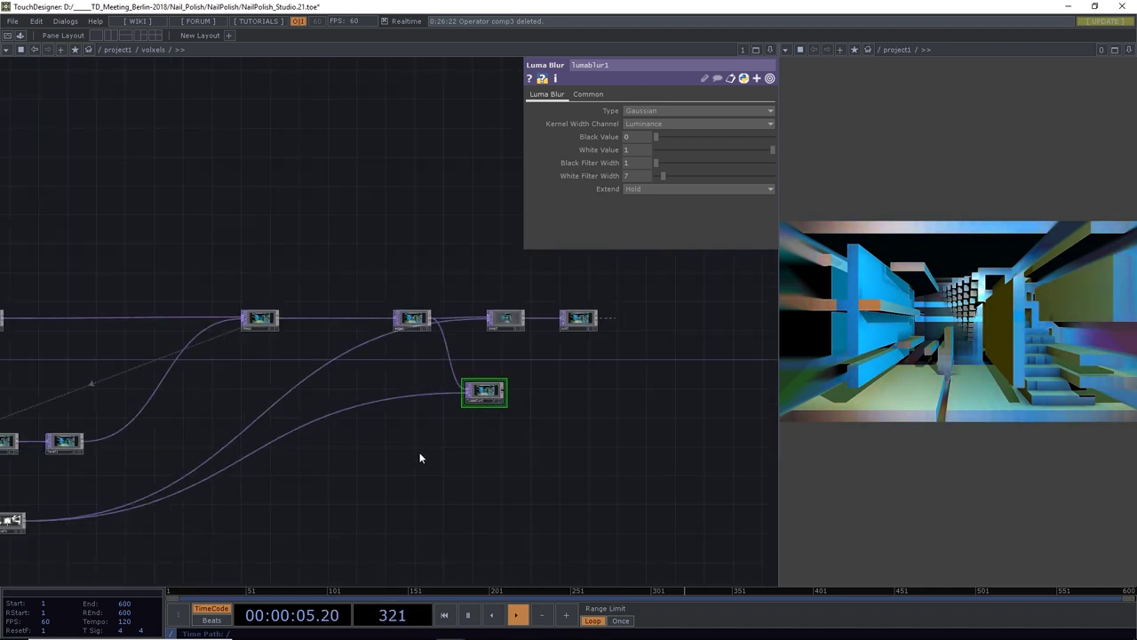
{"action": "scroll", "coordinate": [456, 437], "scroll_direction": "up", "scroll_amount": 5}
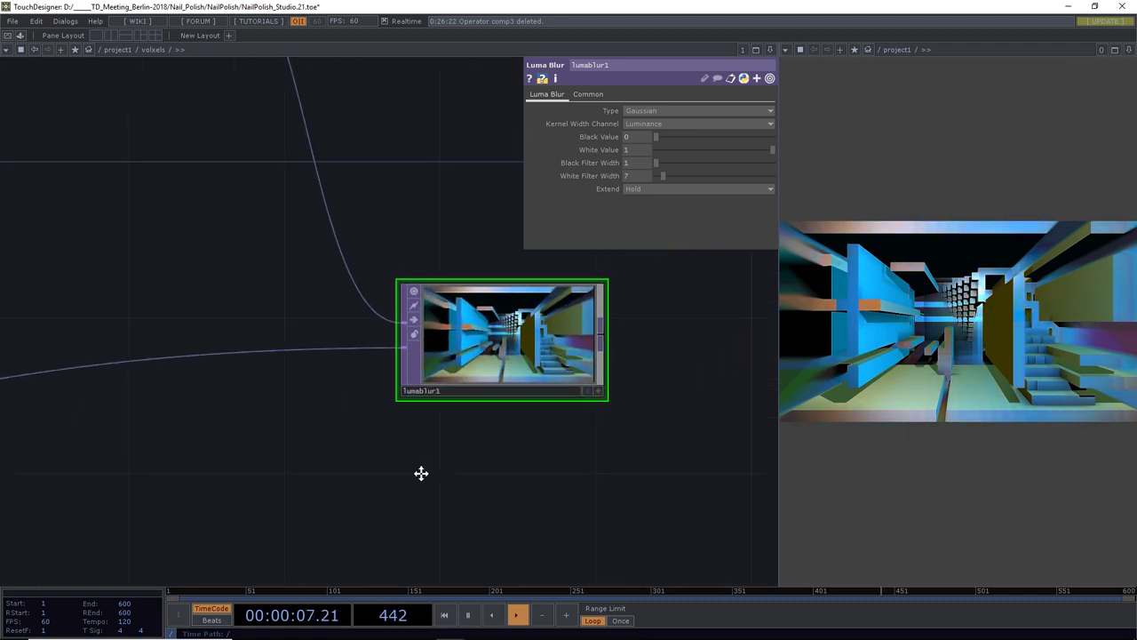
Enlarge the preview and raise lumablur1's White Filter Width from 7 to 79
{"action": "left_click_drag", "start_coordinate": [780, 354], "coordinate": [687, 362]}
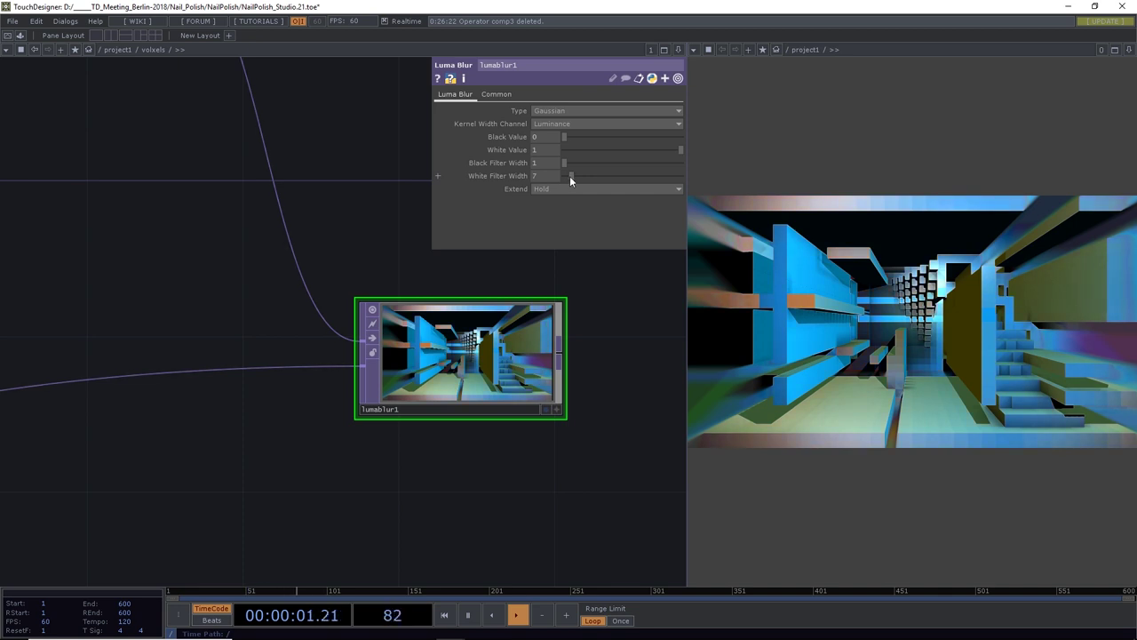
{"action": "left_click_drag", "start_coordinate": [569, 176], "coordinate": [663, 179]}
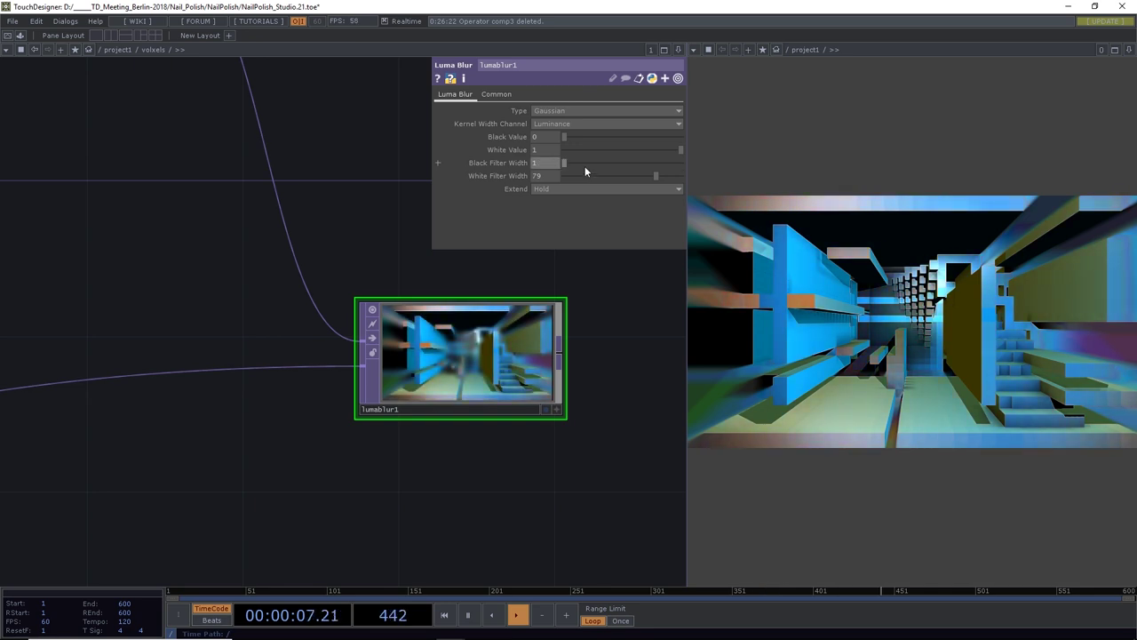
{"action": "scroll", "coordinate": [437, 414], "scroll_direction": "down", "scroll_amount": 5}
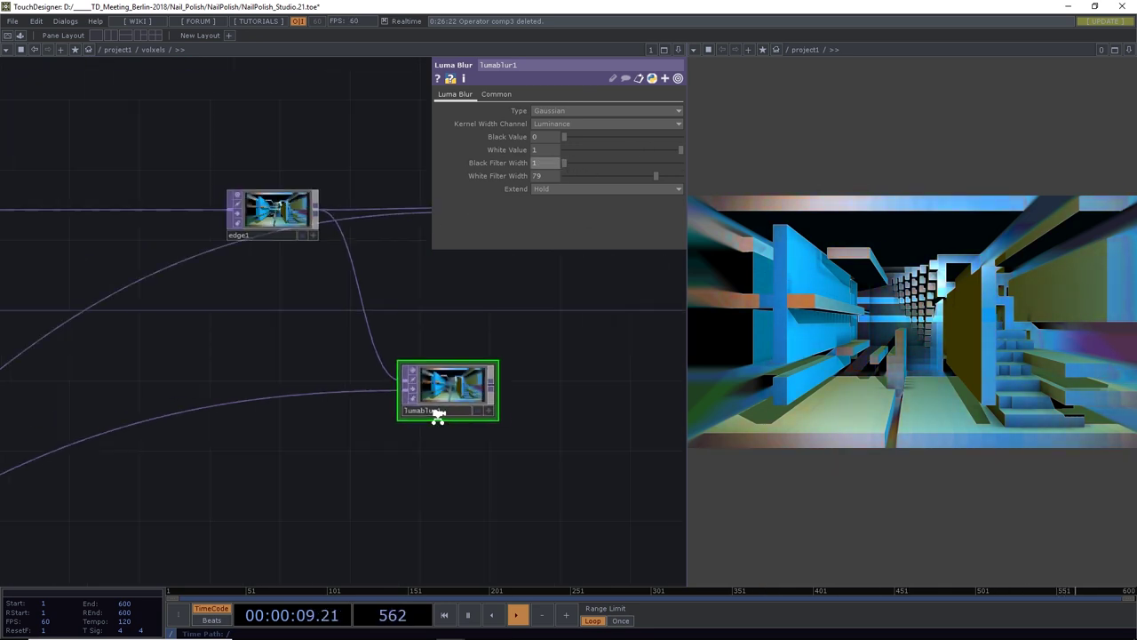
{"action": "left_click_drag", "start_coordinate": [385, 457], "coordinate": [549, 409]}
Toggle lumalevel1's bypass to compare the blur and briefly test Black Filter Width
{"action": "scroll", "coordinate": [338, 459], "scroll_direction": "down", "scroll_amount": 3}
{"action": "scroll", "coordinate": [267, 461], "scroll_direction": "up", "scroll_amount": 6}
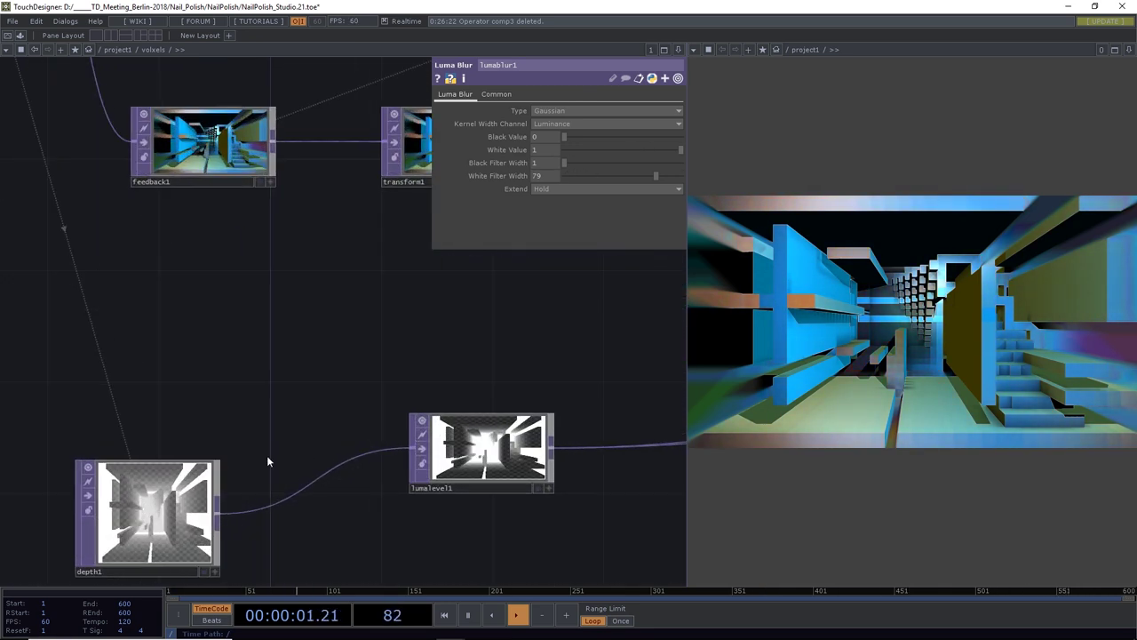
{"action": "left_click", "coordinate": [423, 450]}
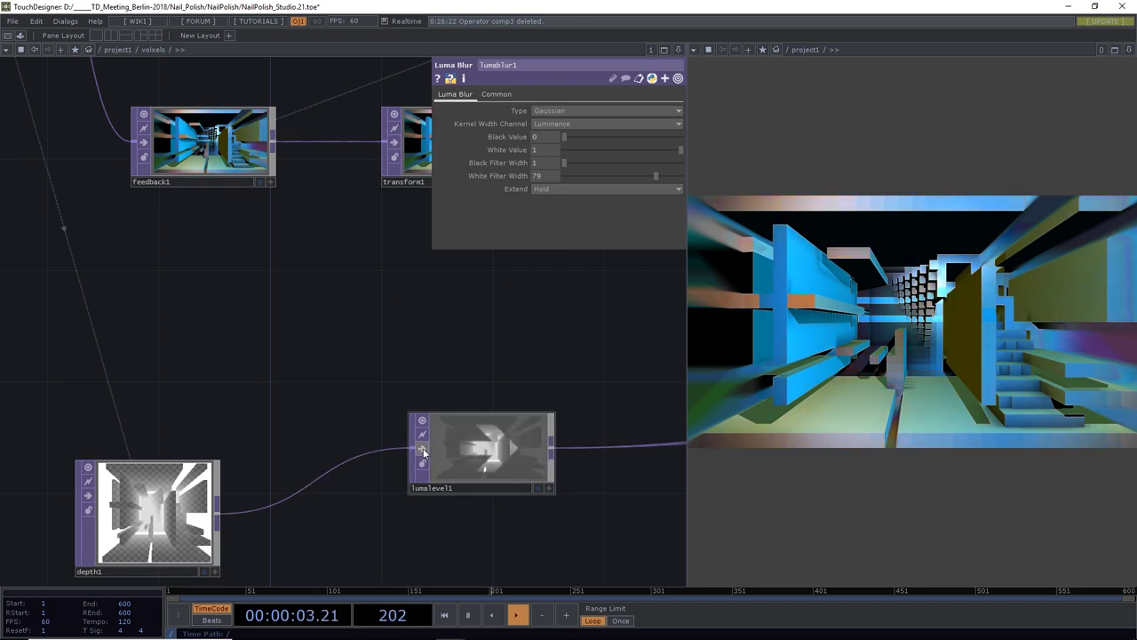
{"action": "left_click", "coordinate": [423, 450]}
{"action": "scroll", "coordinate": [459, 441], "scroll_direction": "down", "scroll_amount": 3}
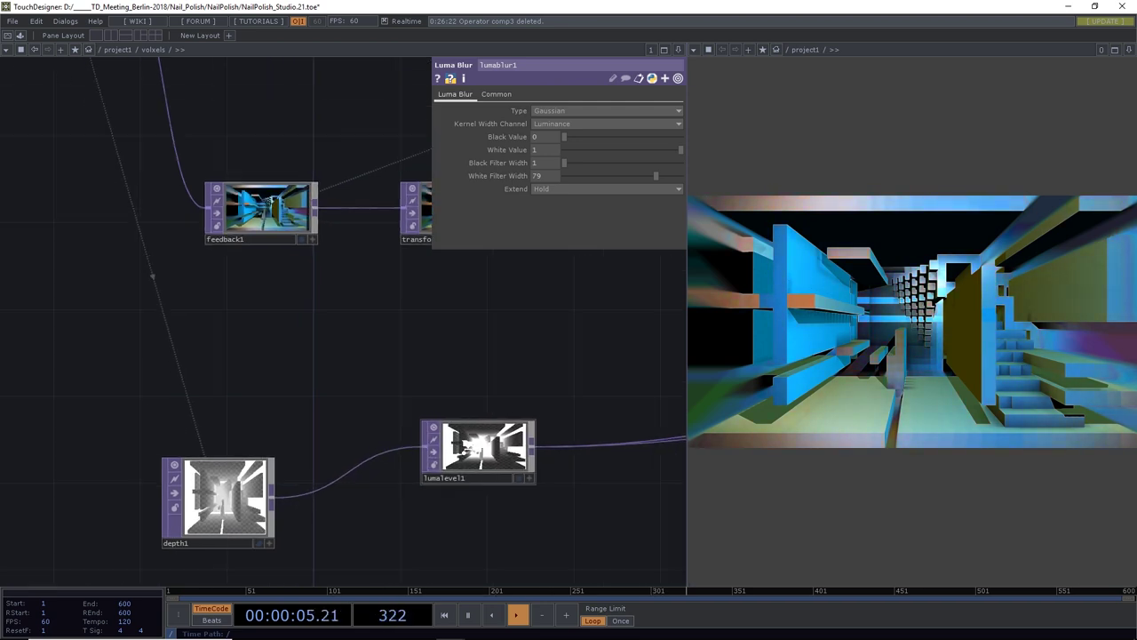
{"action": "scroll", "coordinate": [385, 368], "scroll_direction": "down", "scroll_amount": 5}
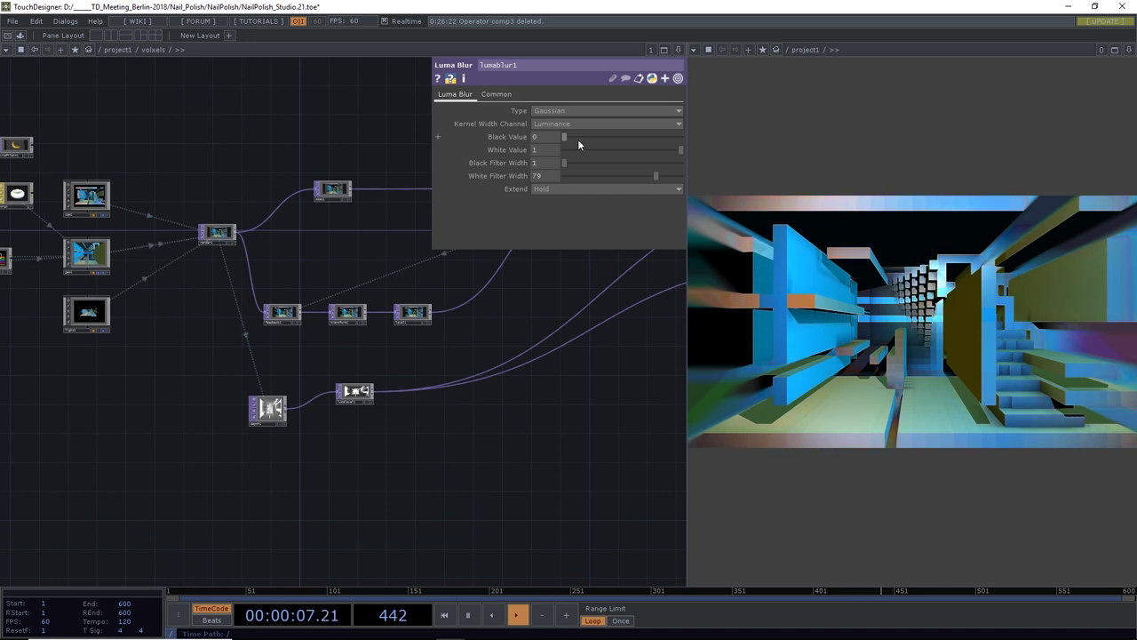
{"action": "mouse_move", "coordinate": [564, 162]}
{"action": "left_mouse_down"}
{"action": "mouse_move", "coordinate": [744, 168]}
{"action": "mouse_move", "coordinate": [565, 162]}
{"action": "left_mouse_up"}
Move out1 to the right and send lumablur1's result into it
{"action": "left_click_drag", "start_coordinate": [607, 388], "coordinate": [363, 515]}
{"action": "scroll", "coordinate": [362, 515], "scroll_direction": "down", "scroll_amount": 3}
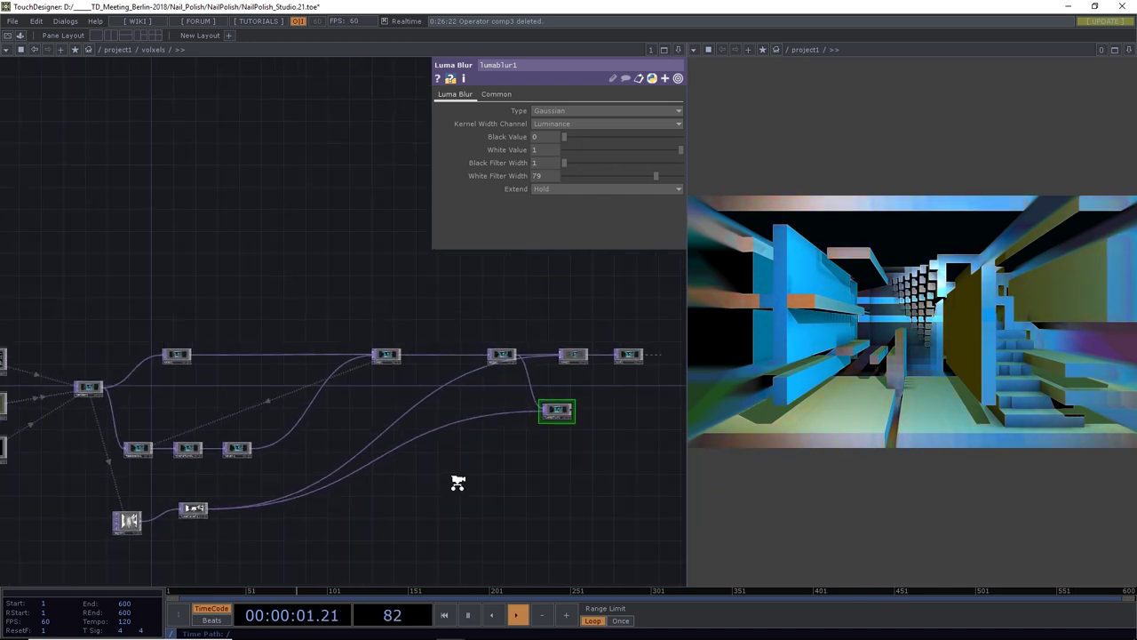
{"action": "left_click_drag", "start_coordinate": [457, 480], "coordinate": [421, 475]}
{"action": "left_click_drag", "start_coordinate": [524, 428], "coordinate": [424, 427]}
{"action": "scroll", "coordinate": [424, 427], "scroll_direction": "up", "scroll_amount": 5}
{"action": "left_click_drag", "start_coordinate": [464, 394], "coordinate": [345, 455]}
{"action": "left_click_drag", "start_coordinate": [352, 399], "coordinate": [329, 390]}
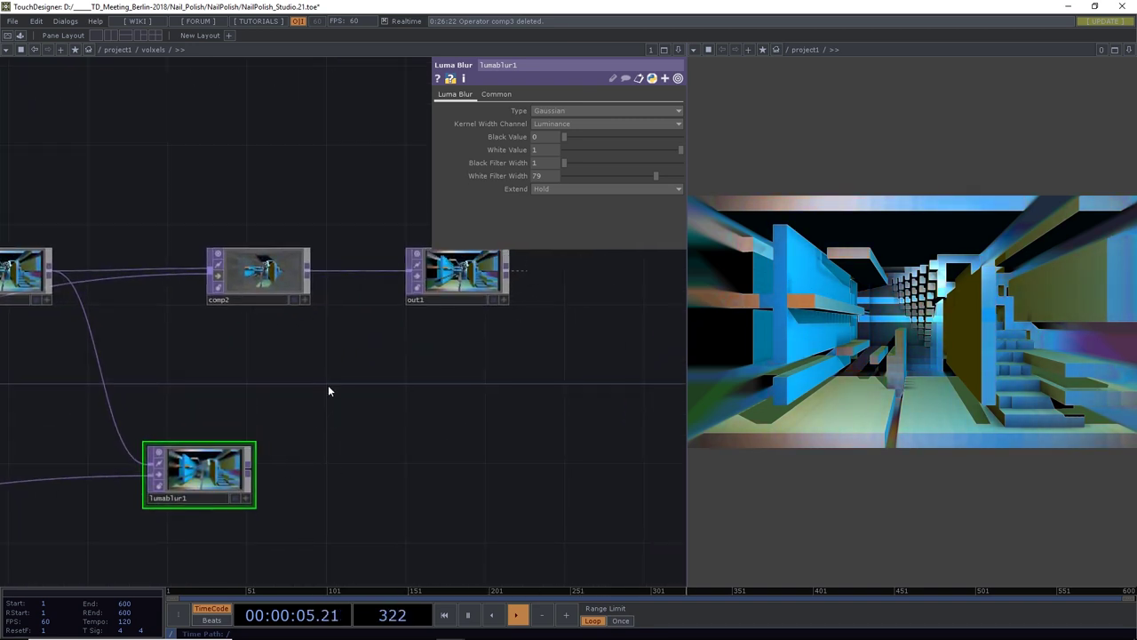
{"action": "left_click_drag", "start_coordinate": [411, 298], "coordinate": [511, 298]}
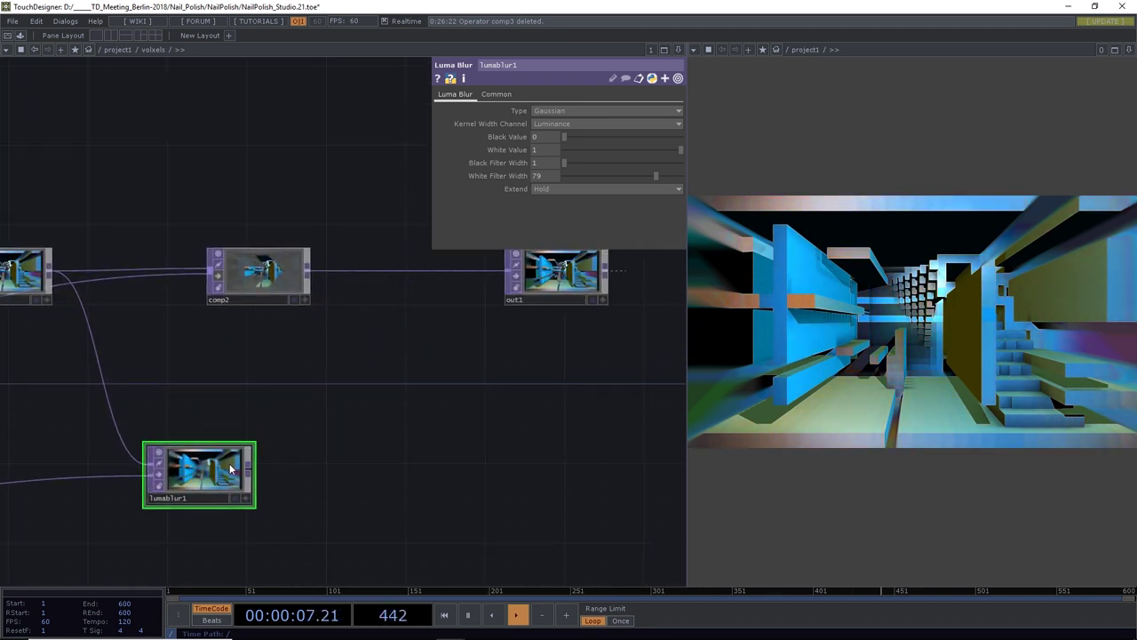
{"action": "left_click_drag", "start_coordinate": [252, 473], "coordinate": [508, 271]}
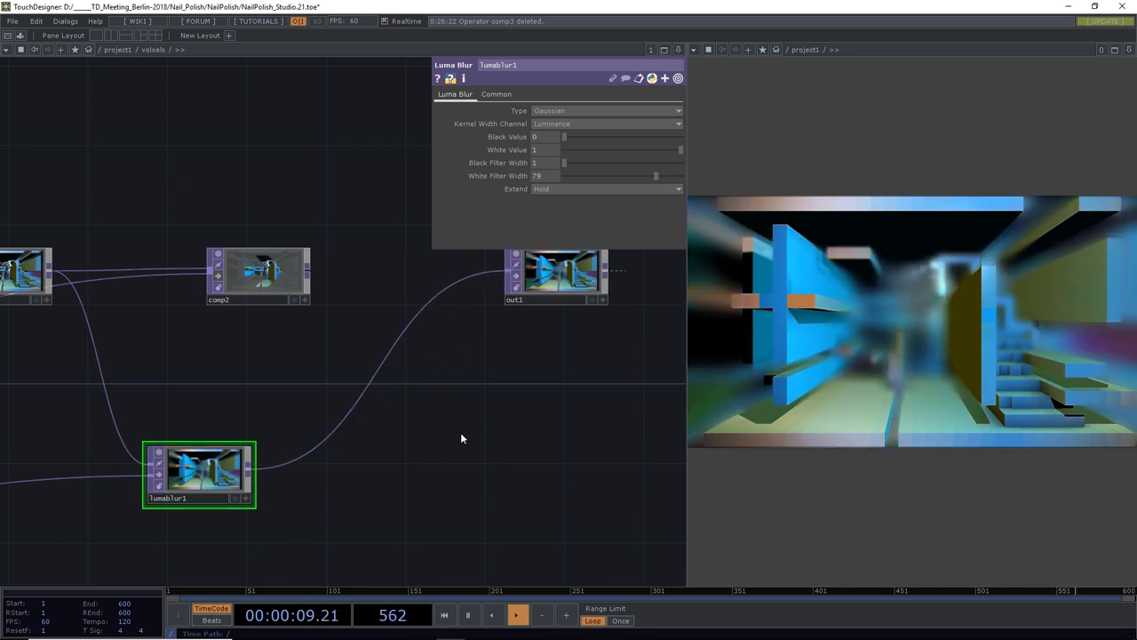
{"action": "scroll", "coordinate": [440, 465], "scroll_direction": "down", "scroll_amount": 6}
Raise the Gamma of the depth1 pass
{"action": "left_click_drag", "start_coordinate": [301, 515], "coordinate": [526, 448]}
{"action": "left_click_drag", "start_coordinate": [278, 494], "coordinate": [378, 480]}
{"action": "left_click_drag", "start_coordinate": [244, 487], "coordinate": [330, 477]}
{"action": "scroll", "coordinate": [329, 477], "scroll_direction": "up", "scroll_amount": 5}
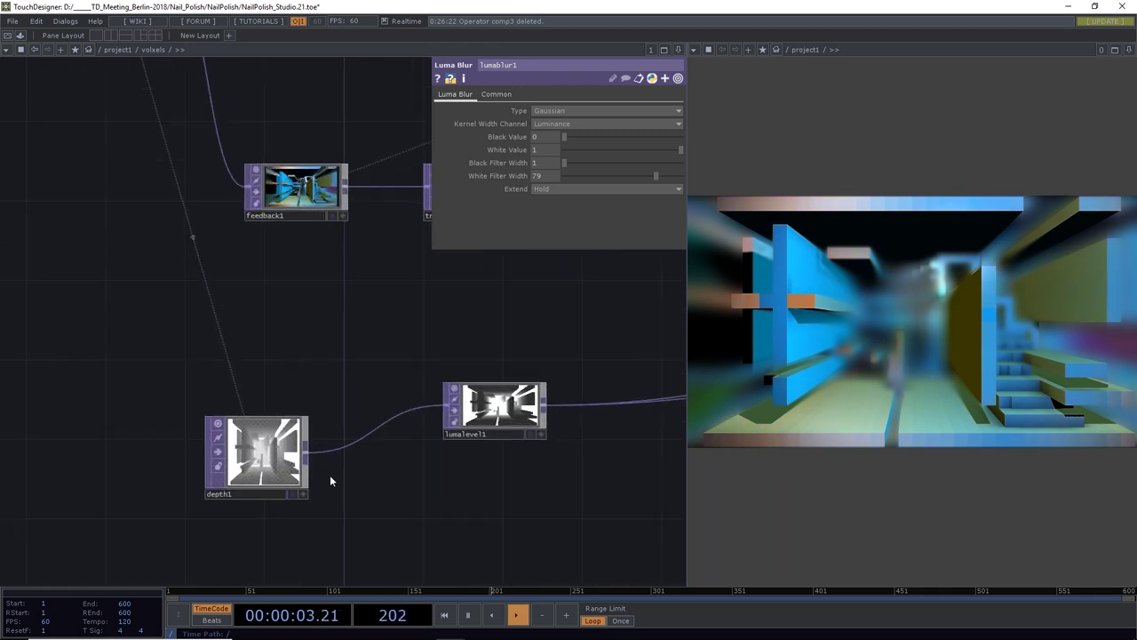
{"action": "left_click", "coordinate": [286, 464]}
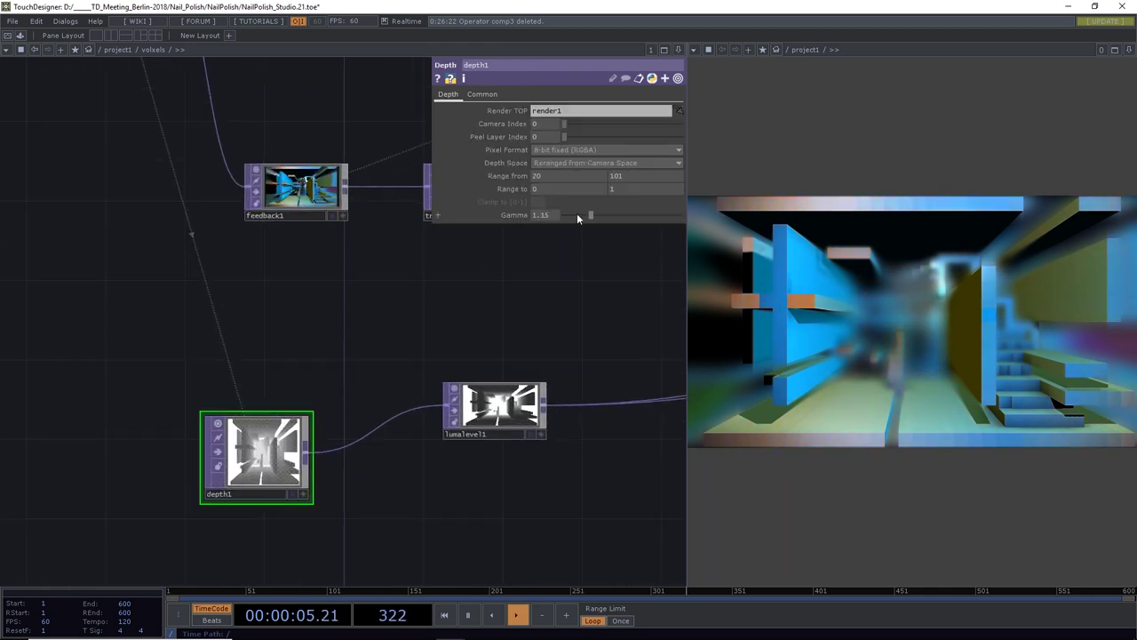
{"action": "left_click_drag", "start_coordinate": [577, 213], "coordinate": [603, 215]}
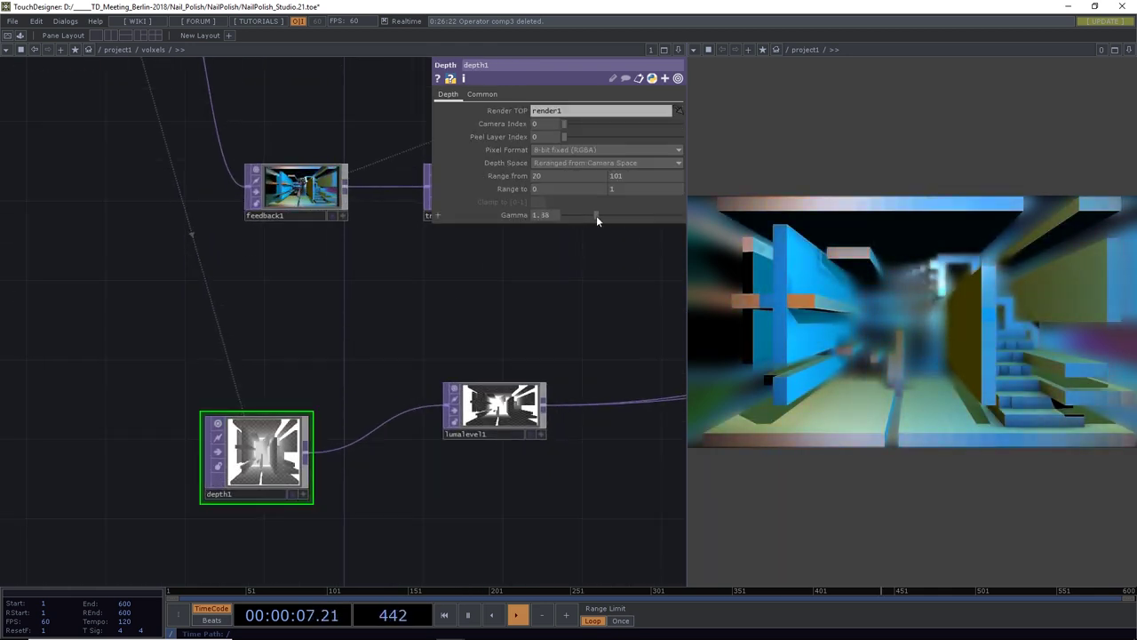
Lower lumalevel1's Brightness to 1.06 and Contrast to 0.84, then nudge the node
{"action": "left_click_drag", "start_coordinate": [415, 353], "coordinate": [287, 358]}
{"action": "left_click", "coordinate": [366, 414]}
{"action": "mouse_move", "coordinate": [584, 163]}
{"action": "left_mouse_down"}
{"action": "mouse_move", "coordinate": [630, 173]}
{"action": "mouse_move", "coordinate": [575, 172]}
{"action": "left_mouse_up"}
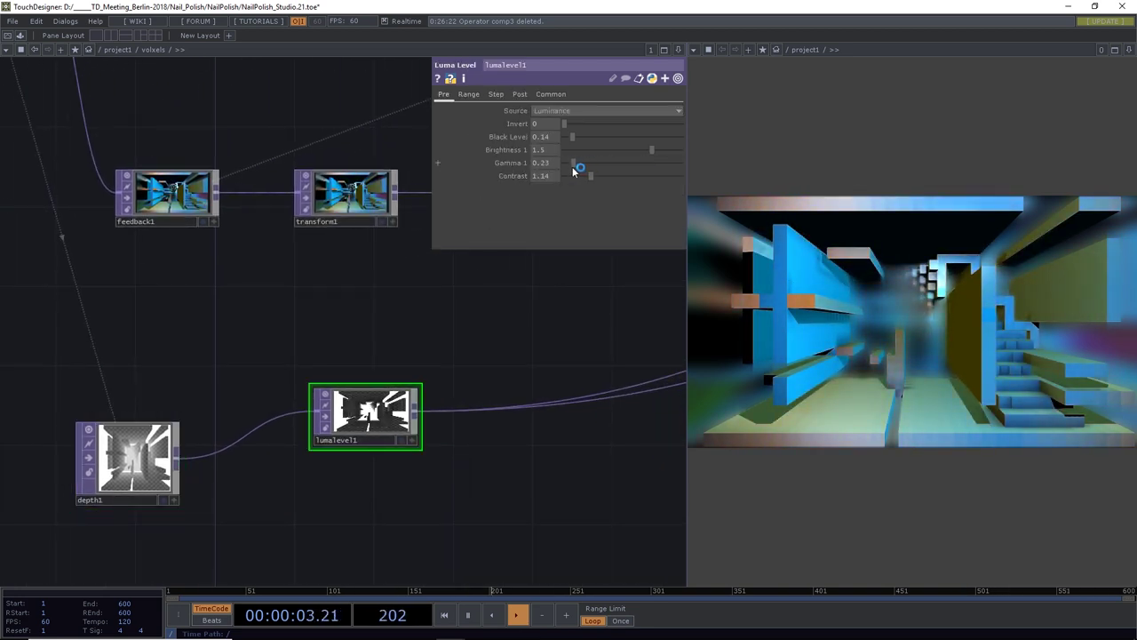
{"action": "left_click_drag", "start_coordinate": [653, 153], "coordinate": [584, 176]}
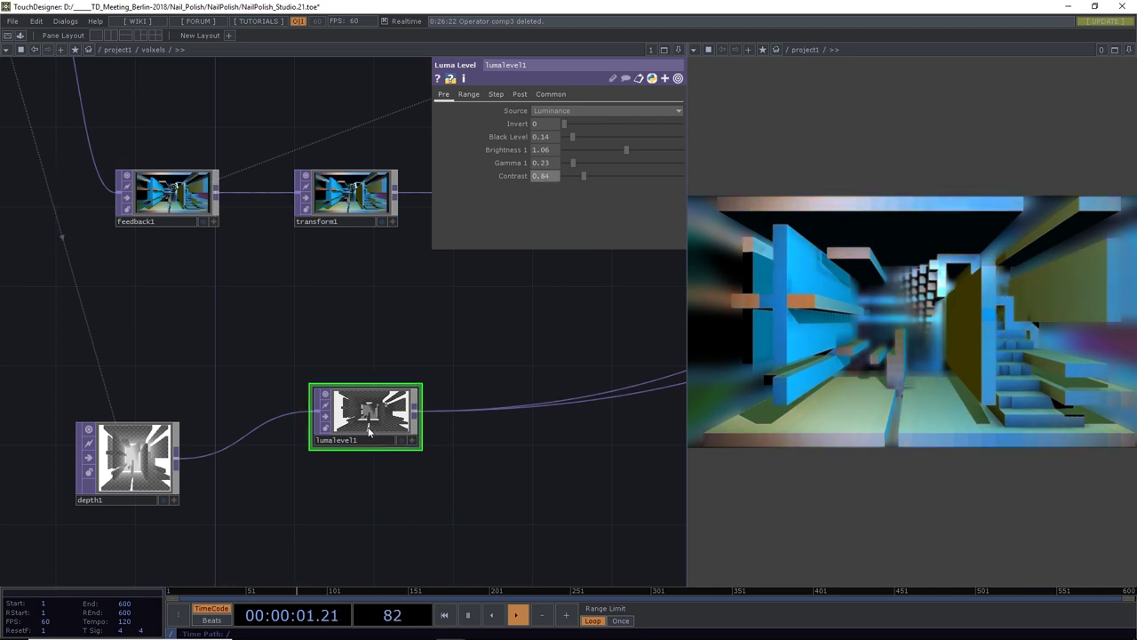
{"action": "scroll", "coordinate": [382, 421], "scroll_direction": "up", "scroll_amount": 5}
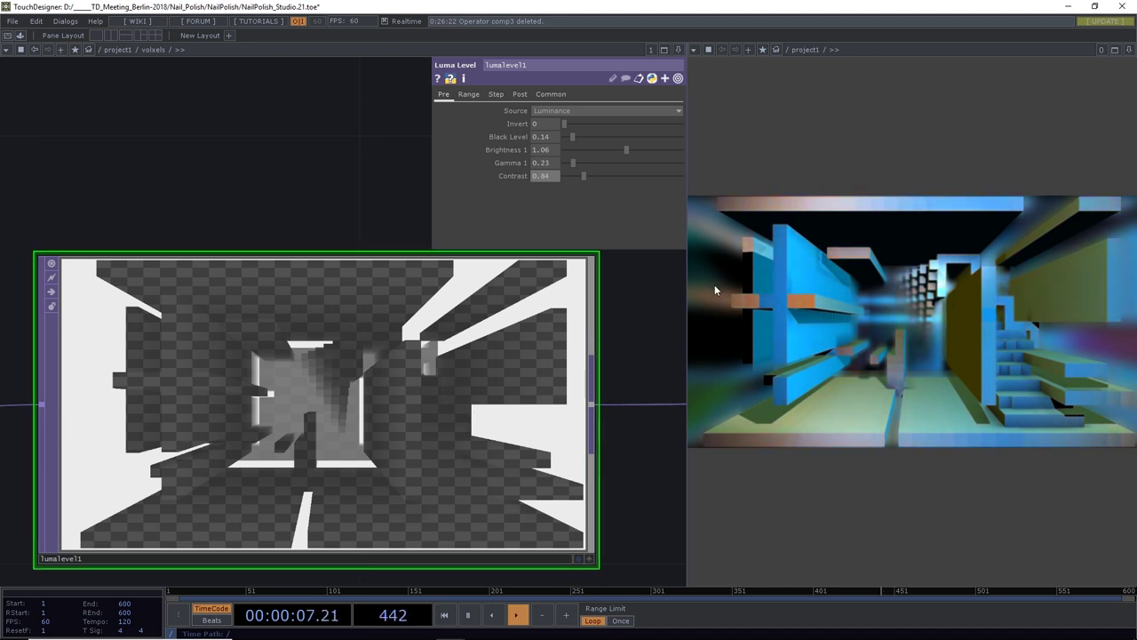
{"action": "scroll", "coordinate": [353, 367], "scroll_direction": "down", "scroll_amount": 5}
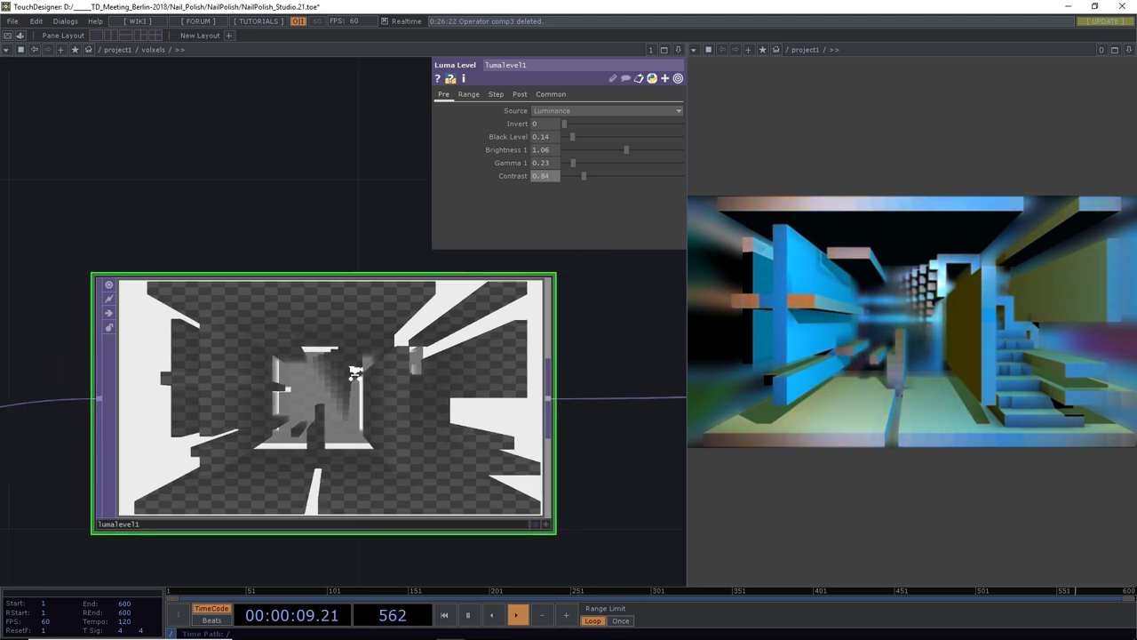
{"action": "scroll", "coordinate": [356, 379], "scroll_direction": "down", "scroll_amount": 5}
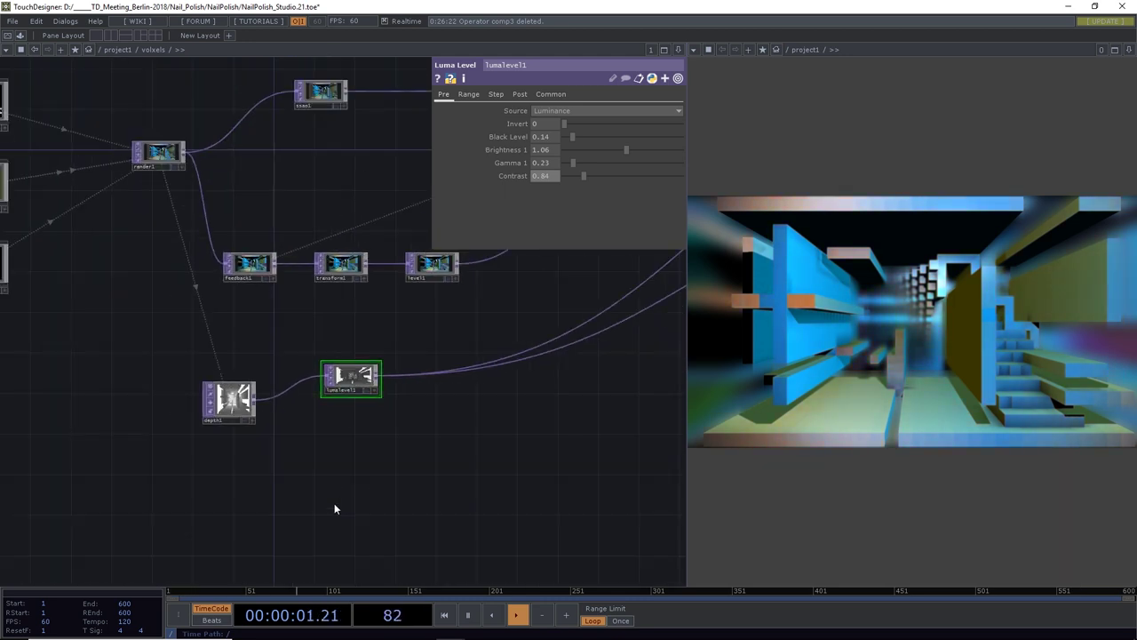
{"action": "left_click_drag", "start_coordinate": [349, 344], "coordinate": [507, 358]}
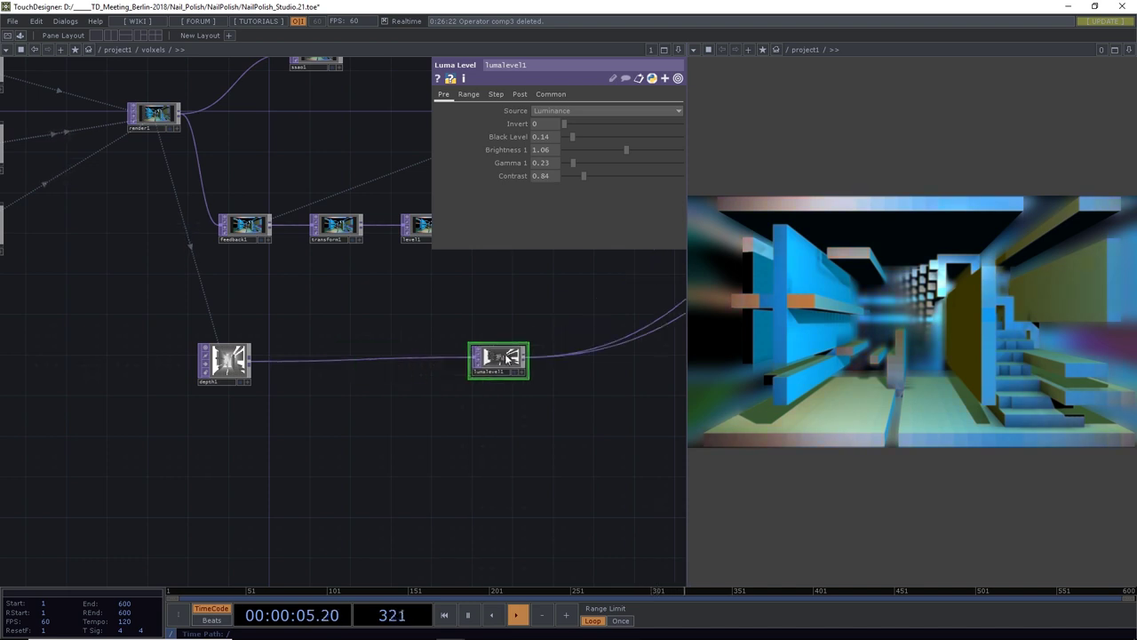
Insert a Composite (comp3) on the wire between depth1 and lumalevel1
{"action": "right_click", "coordinate": [394, 357]}
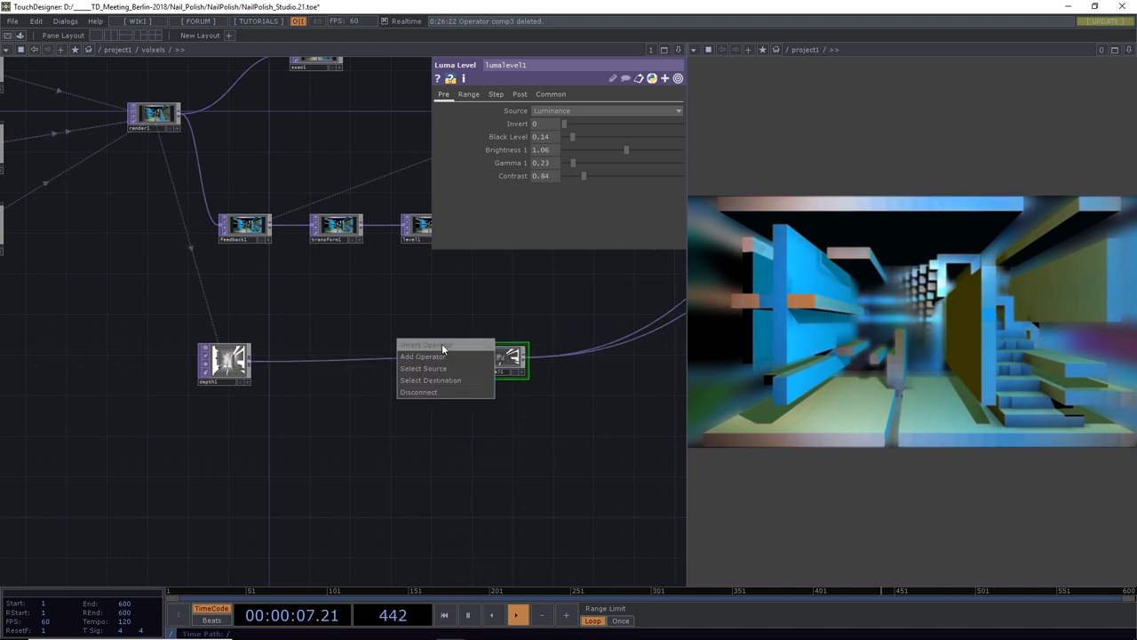
{"action": "left_click", "coordinate": [441, 345]}
{"action": "type", "text": "comp"}
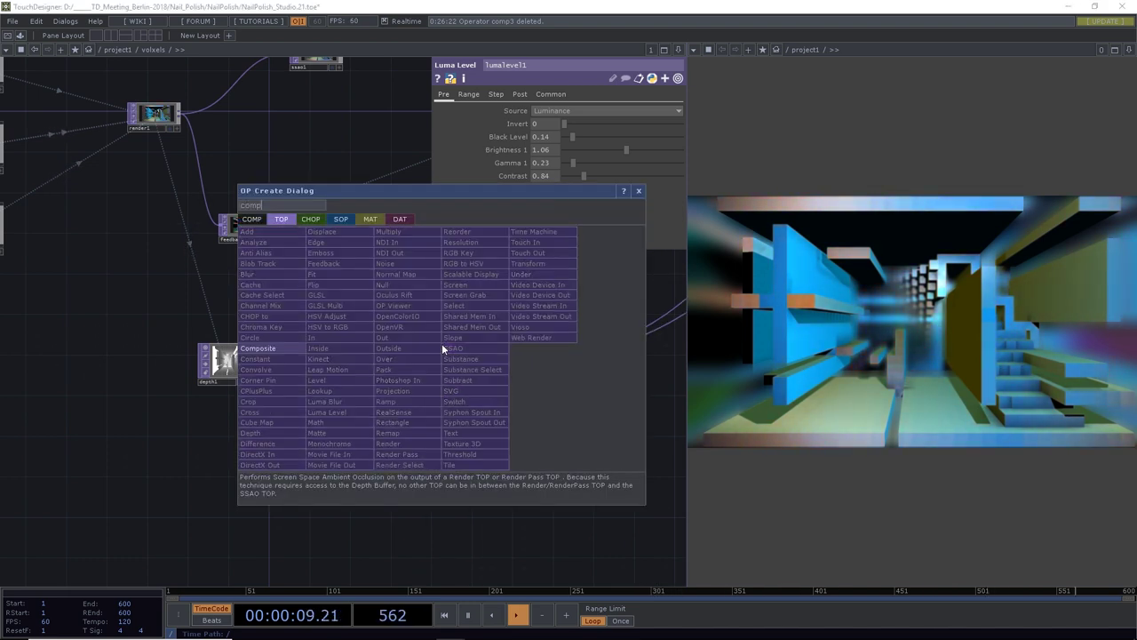
{"action": "left_click", "coordinate": [262, 348]}
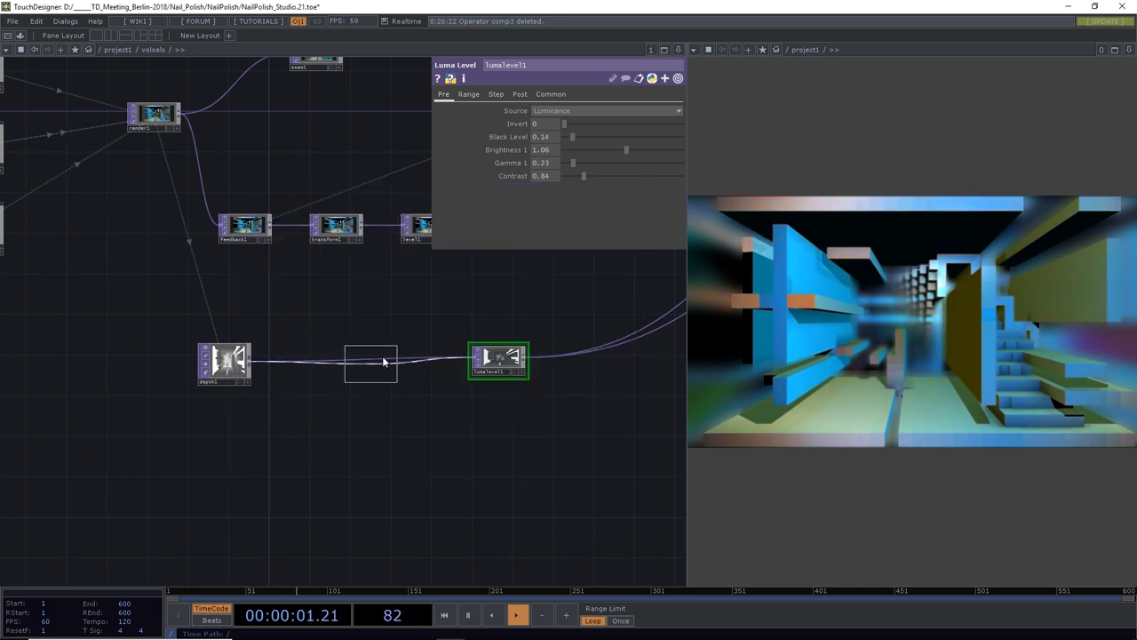
{"action": "left_click", "coordinate": [407, 359]}
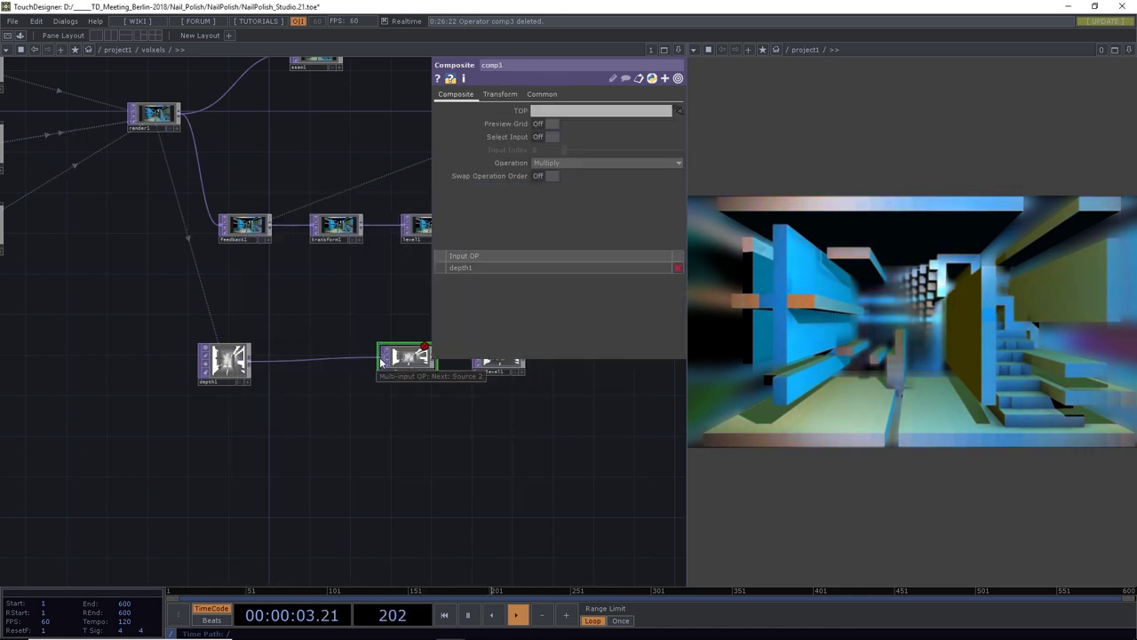
Add a Ramp TOP feeding comp3 with 1280x720 resolution
{"action": "left_click", "coordinate": [245, 477]}
{"action": "type", "text": "ram"}
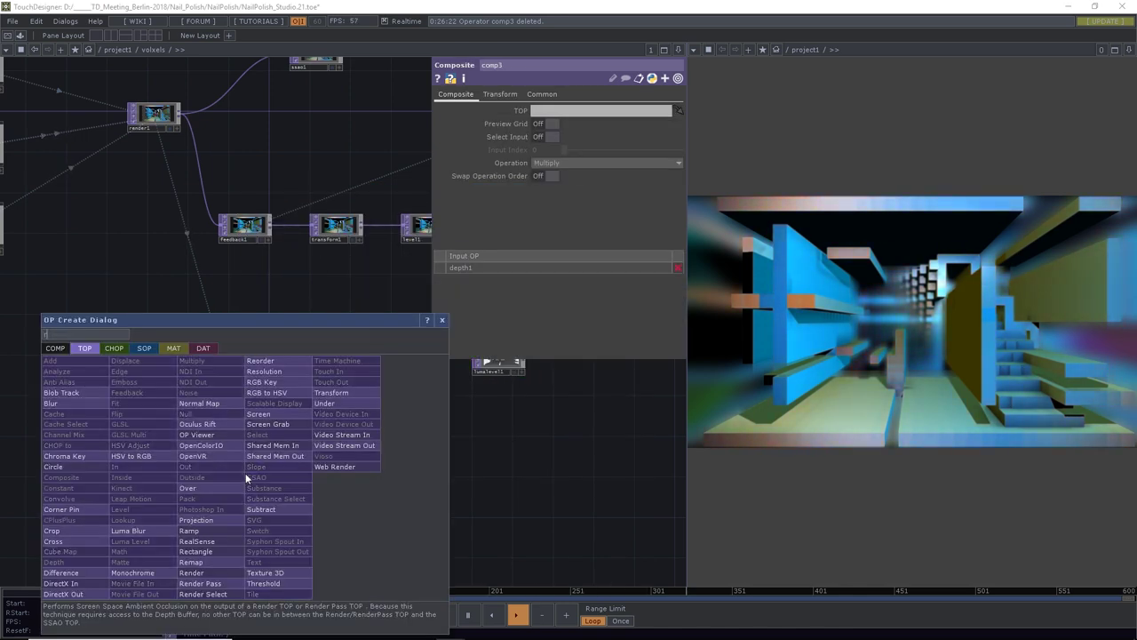
{"action": "left_click", "coordinate": [206, 532]}
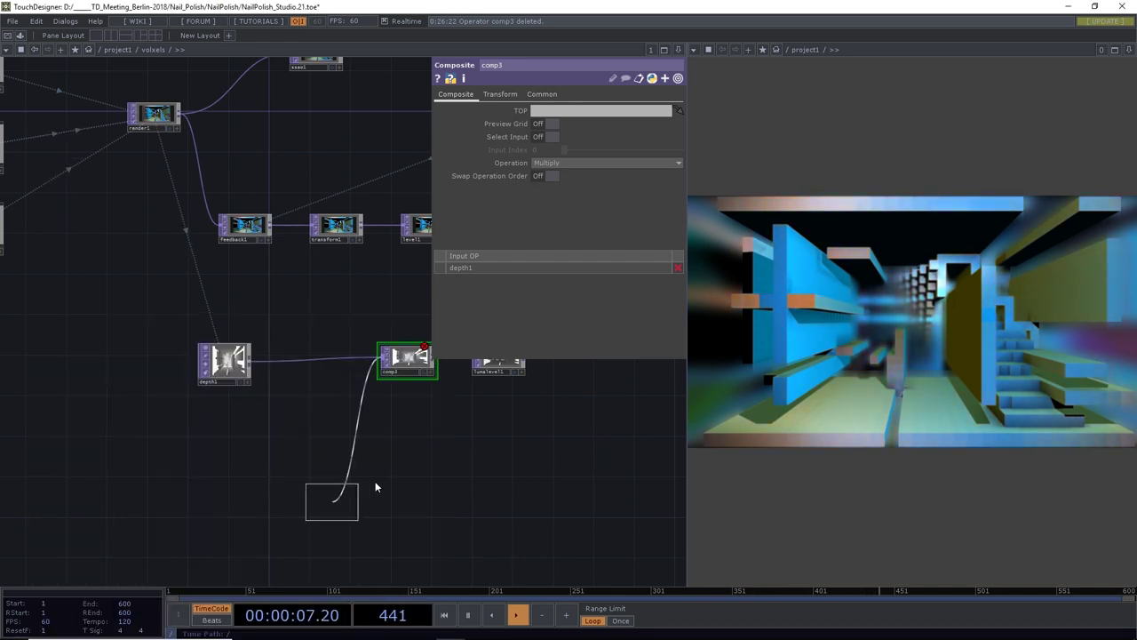
{"action": "left_click", "coordinate": [253, 456]}
{"action": "left_click", "coordinate": [491, 95]}
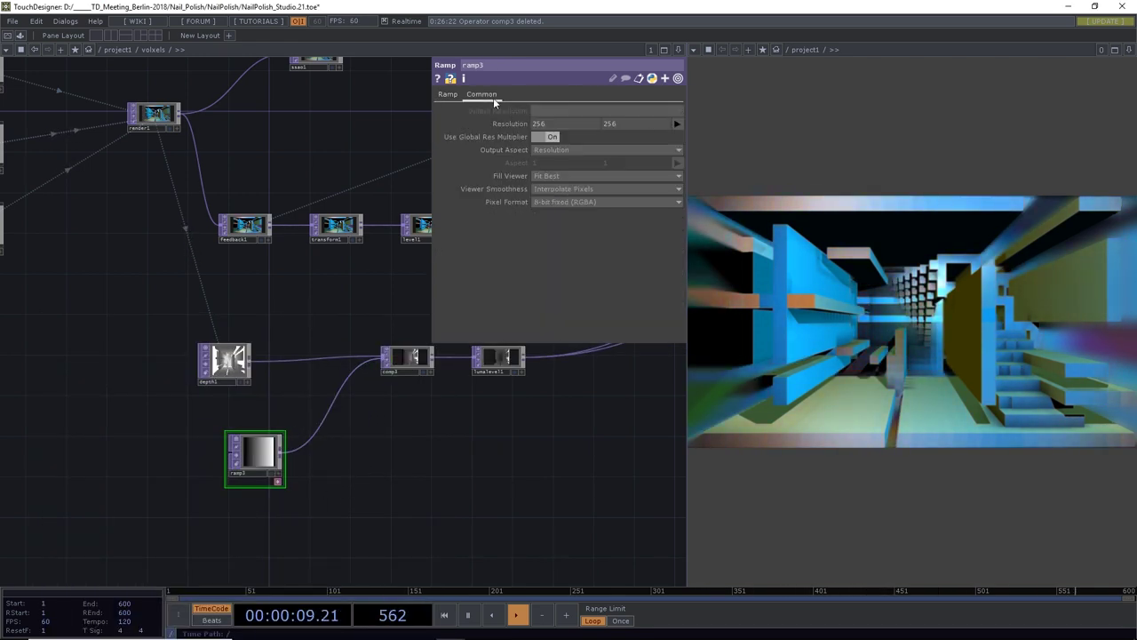
{"action": "left_click", "coordinate": [674, 124]}
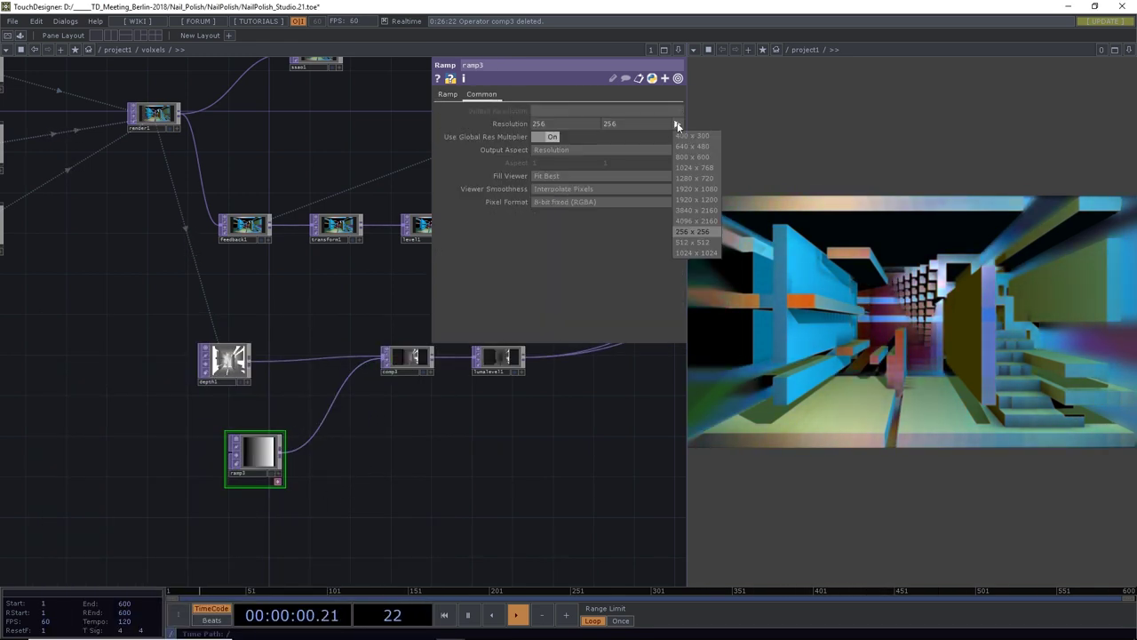
{"action": "left_click", "coordinate": [692, 177]}
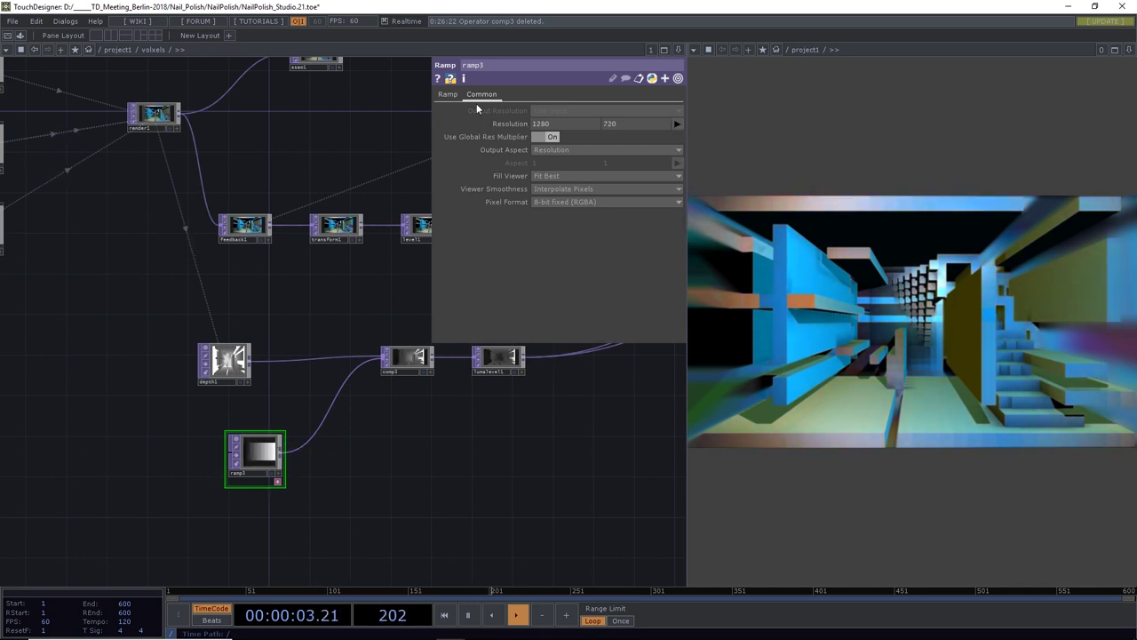
Add a gradient key and make the ramp's right end black
{"action": "left_click", "coordinate": [448, 94]}
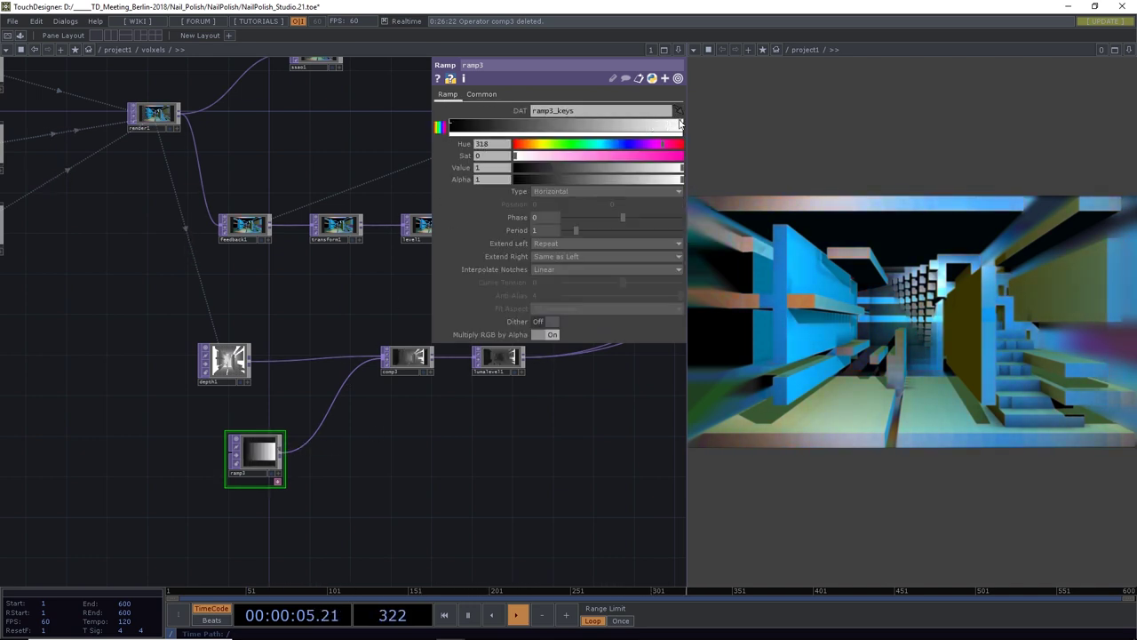
{"action": "left_click_drag", "start_coordinate": [647, 124], "coordinate": [560, 126]}
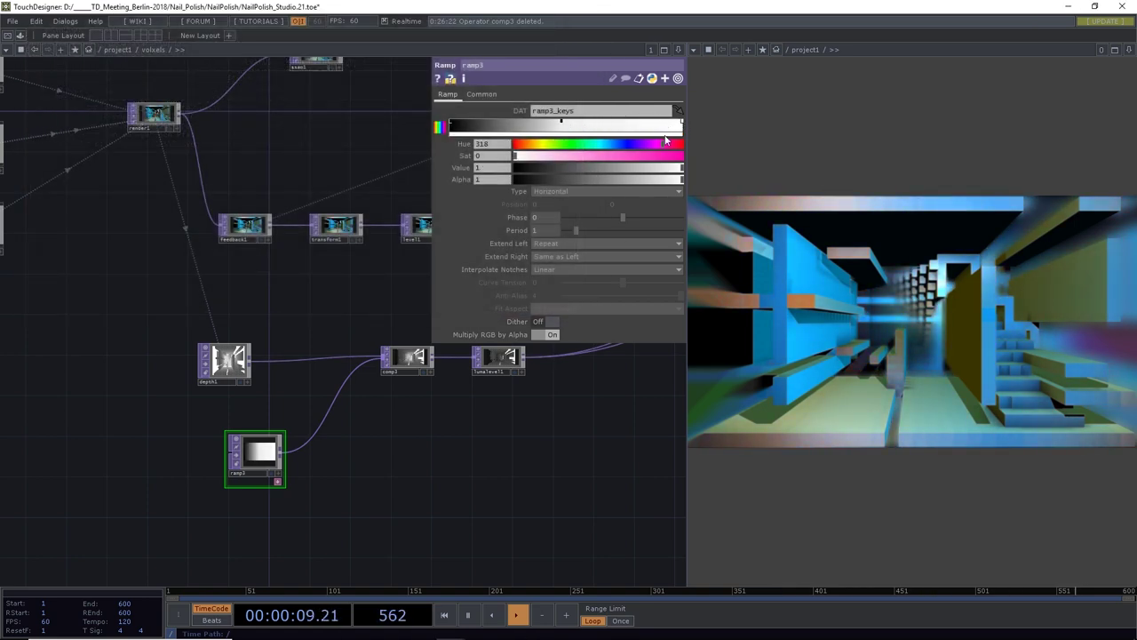
{"action": "left_click_drag", "start_coordinate": [629, 172], "coordinate": [446, 219]}
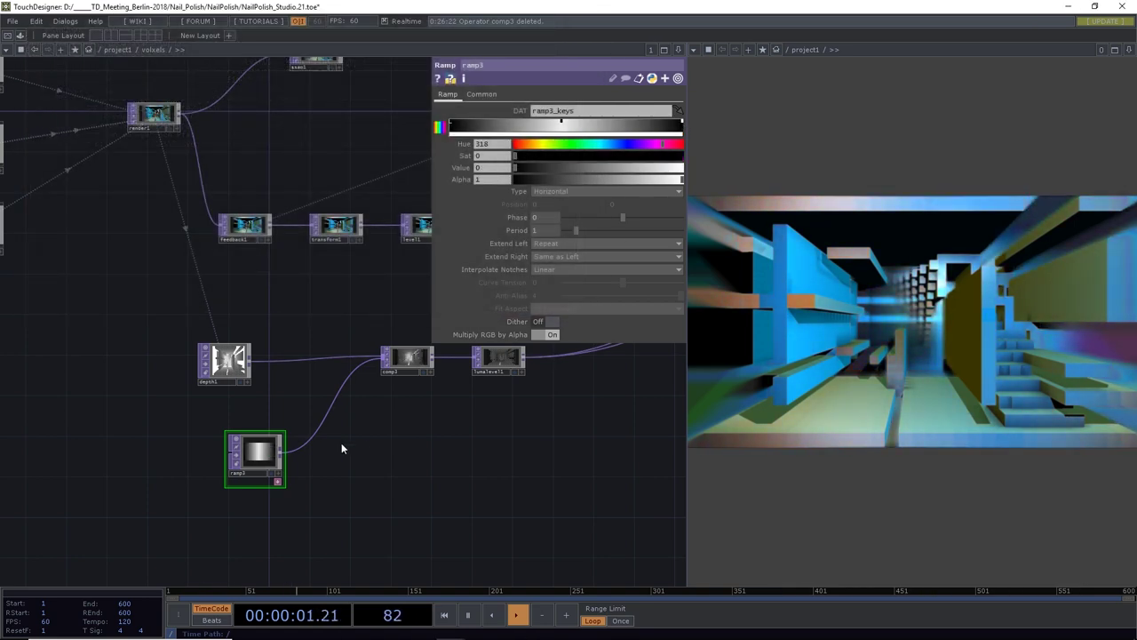
{"action": "scroll", "coordinate": [286, 404], "scroll_direction": "up", "scroll_amount": 5}
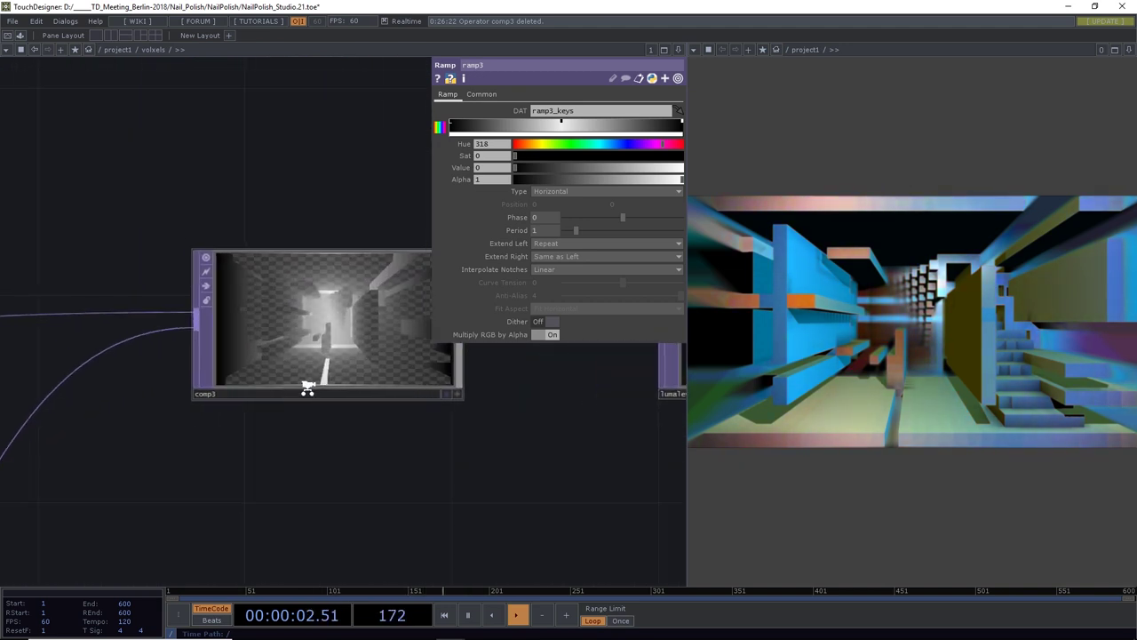
Set comp3's composite operation to Add
{"action": "left_click", "coordinate": [318, 336]}
{"action": "left_click", "coordinate": [572, 164]}
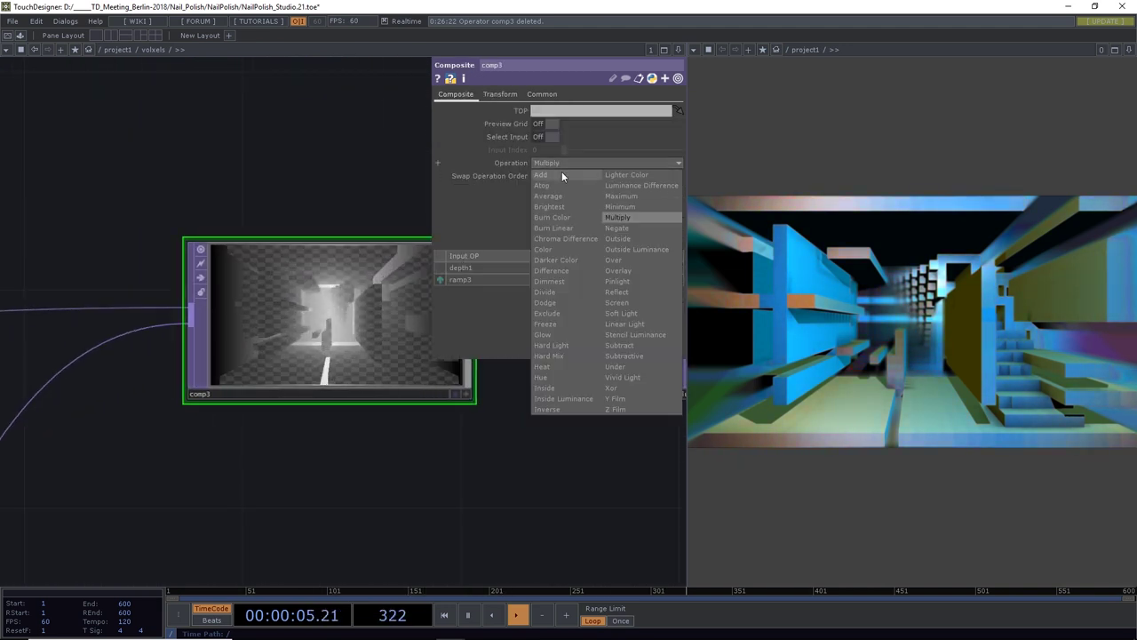
{"action": "left_click", "coordinate": [562, 174]}
{"action": "scroll", "coordinate": [326, 388], "scroll_direction": "down", "scroll_amount": 5}
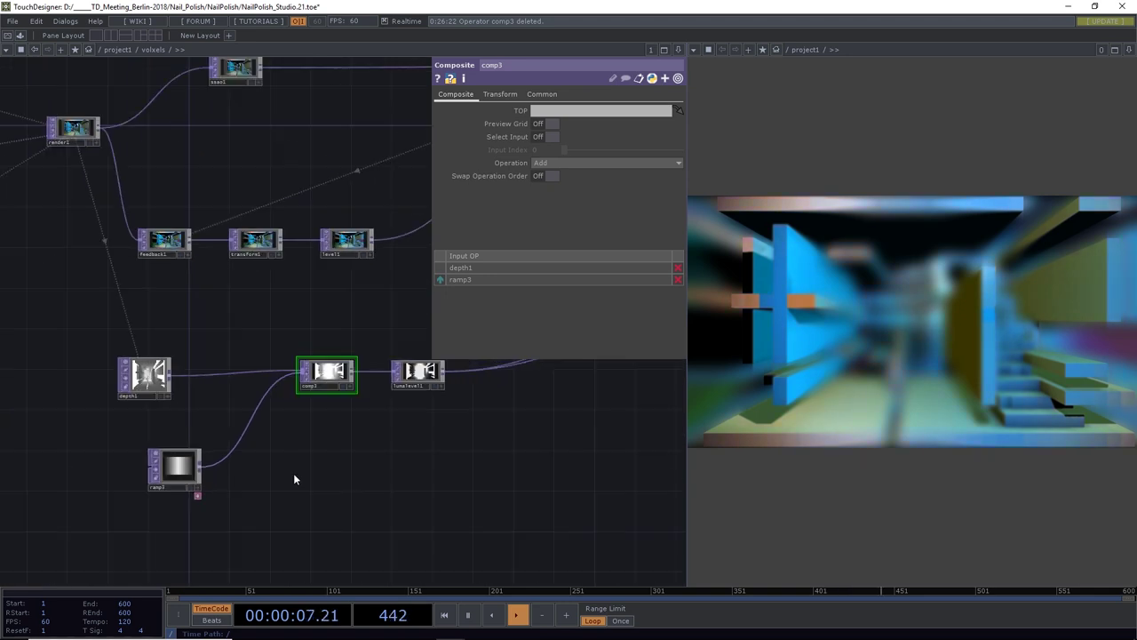
Make ramp3 Vertical with Phase -0.52 and move it down-left
{"action": "left_click_drag", "start_coordinate": [295, 479], "coordinate": [313, 503]}
{"action": "left_click", "coordinate": [203, 494]}
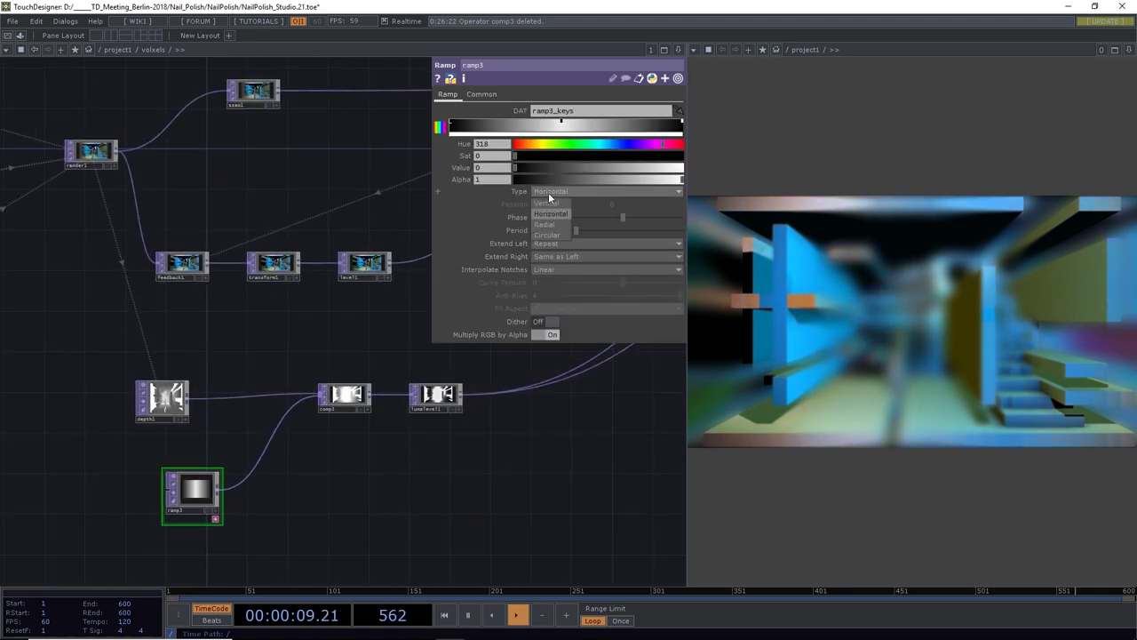
{"action": "left_click", "coordinate": [550, 205]}
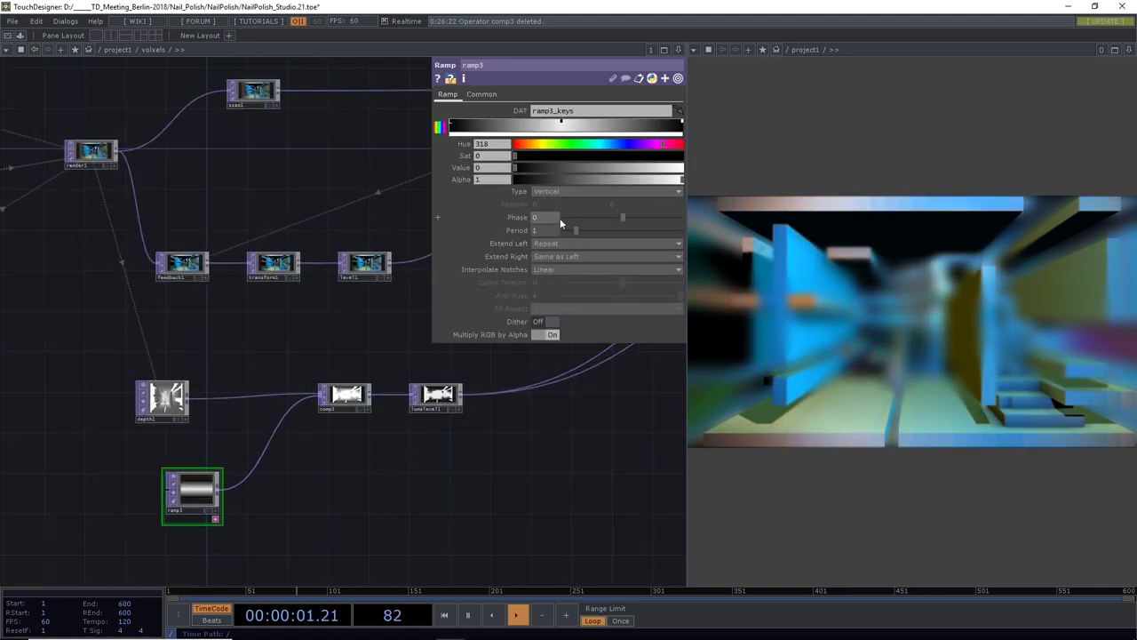
{"action": "left_click_drag", "start_coordinate": [623, 217], "coordinate": [596, 216]}
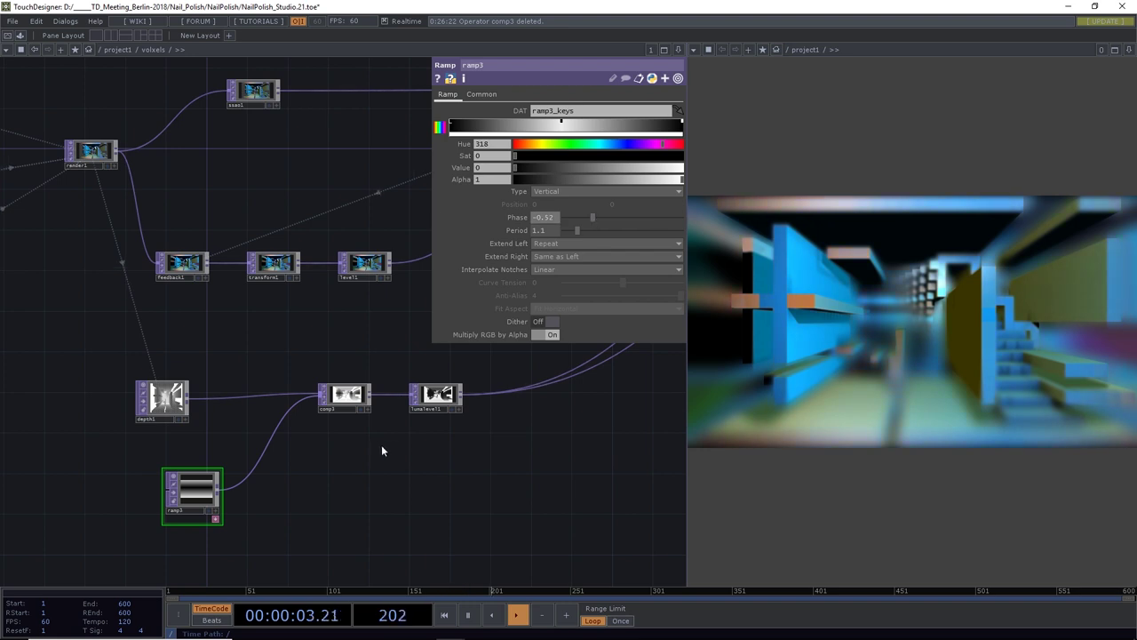
{"action": "left_click_drag", "start_coordinate": [359, 433], "coordinate": [348, 342]}
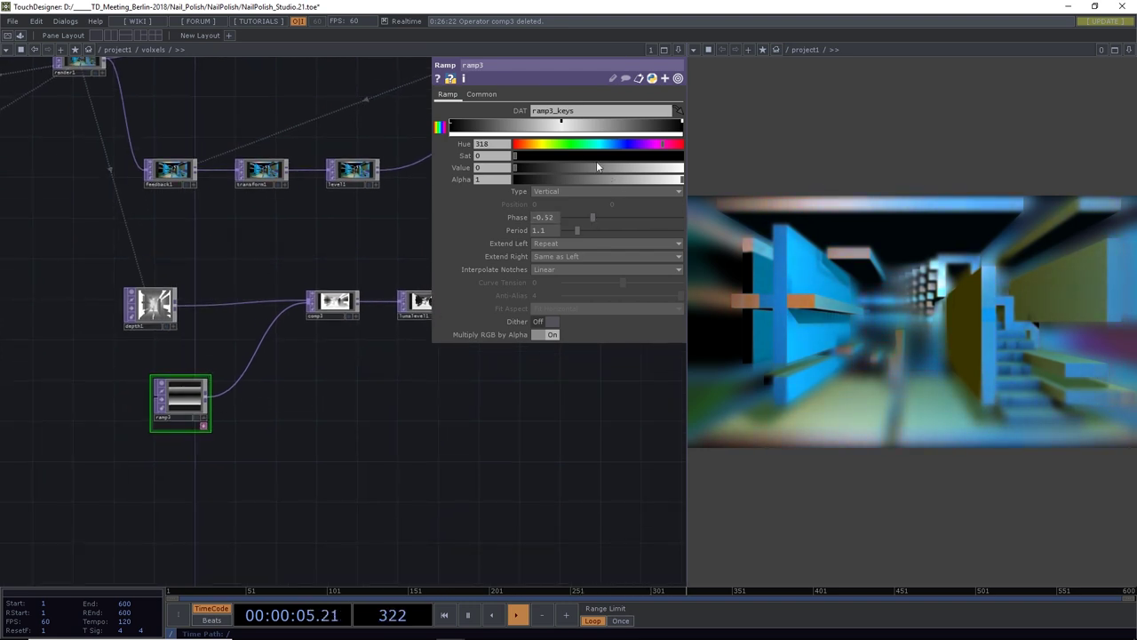
{"action": "left_click_drag", "start_coordinate": [198, 394], "coordinate": [137, 423]}
Insert lumalevel2 between ramp3 and comp3 and invert the ramp's brightness
{"action": "right_click", "coordinate": [200, 391]}
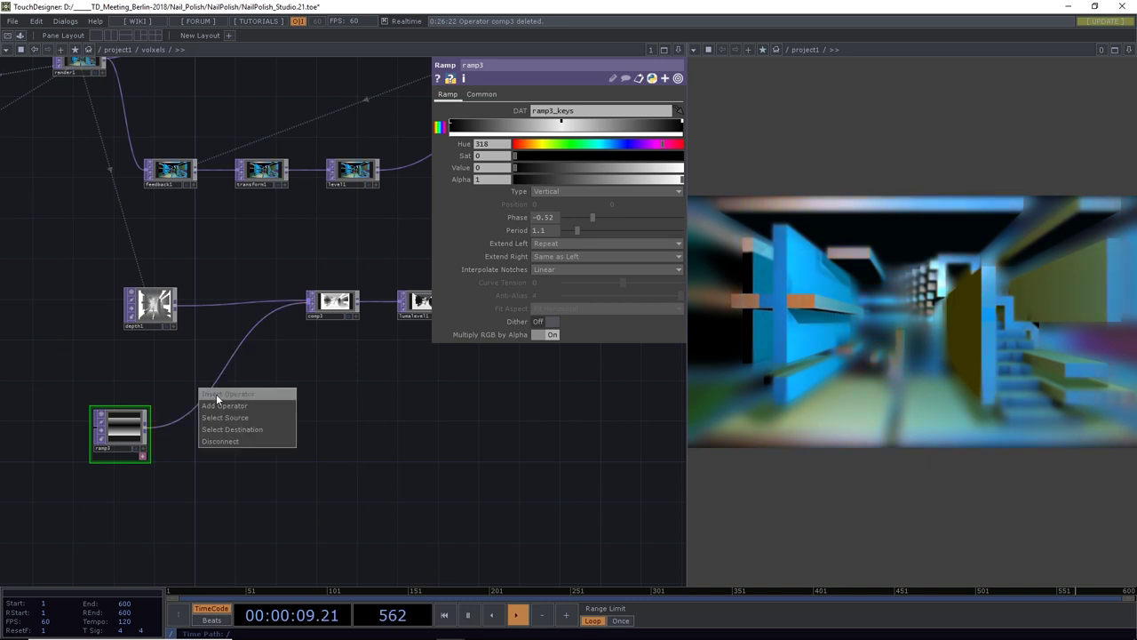
{"action": "left_click", "coordinate": [216, 394]}
{"action": "type", "text": "lu"}
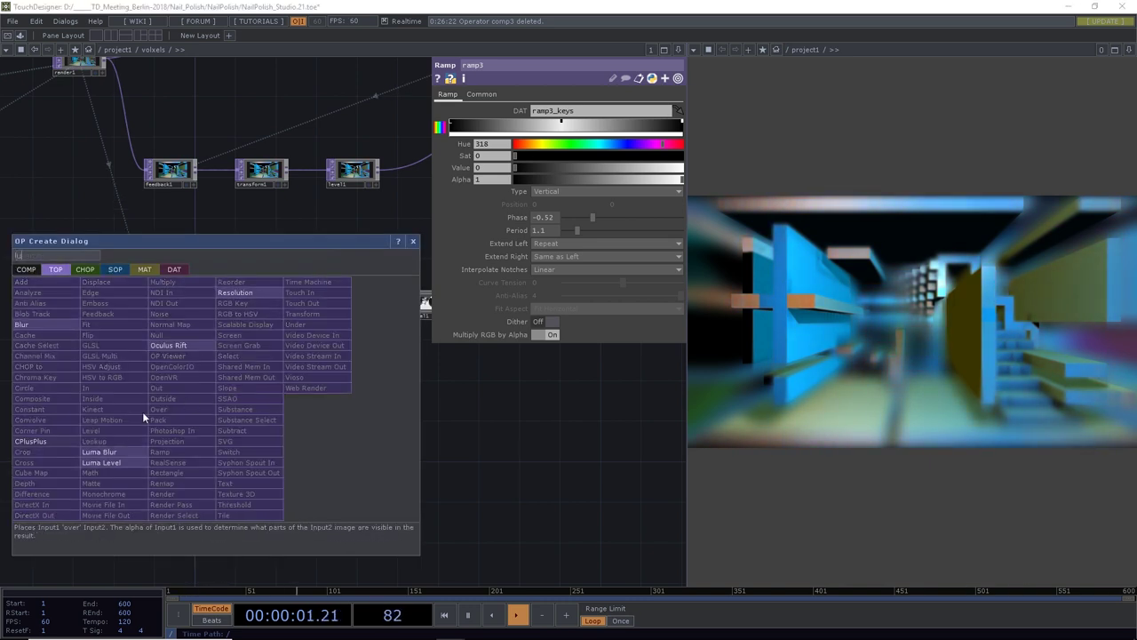
{"action": "left_click", "coordinate": [101, 462]}
{"action": "left_click", "coordinate": [238, 406]}
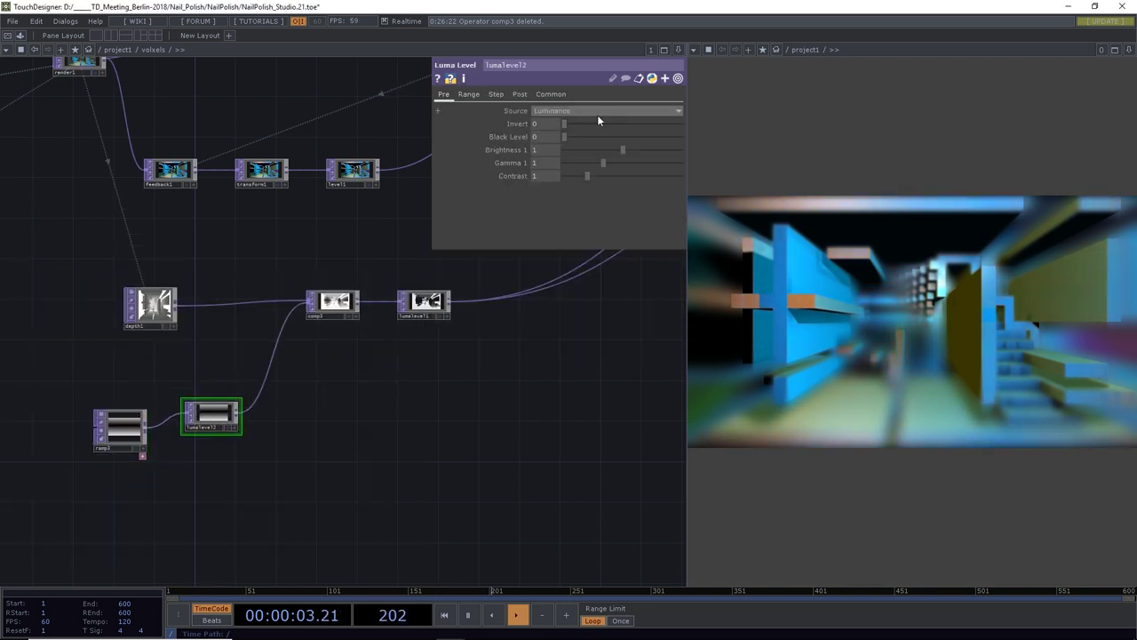
{"action": "left_click_drag", "start_coordinate": [565, 127], "coordinate": [751, 143]}
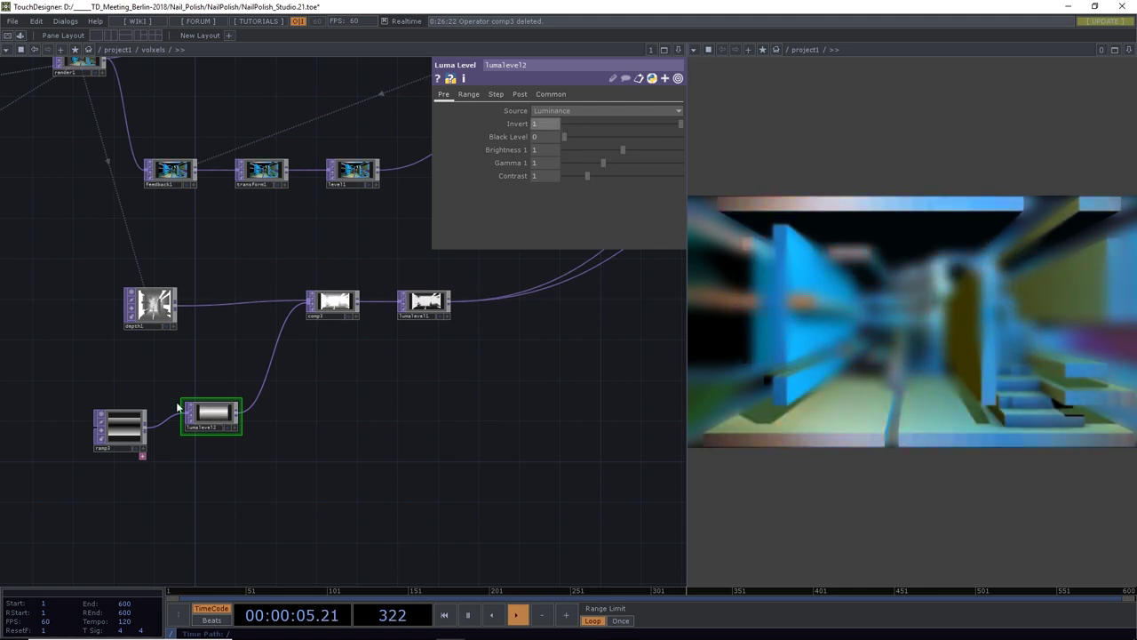
Set ramp3 to Circular with Period 1 and Phase about -0.36
{"action": "left_click", "coordinate": [133, 431]}
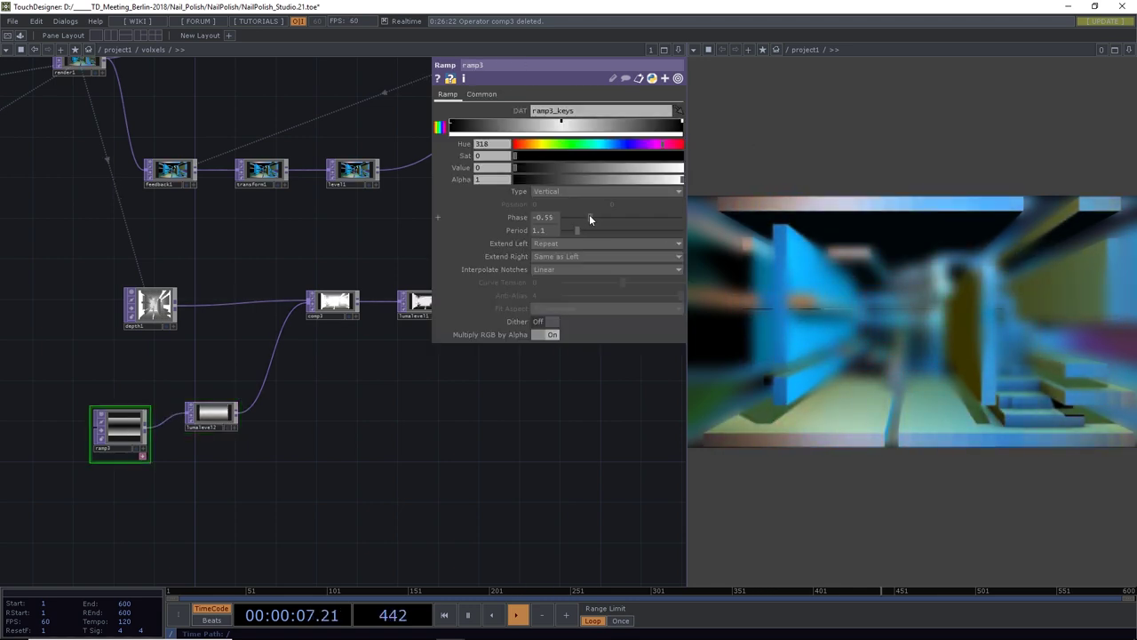
{"action": "left_click_drag", "start_coordinate": [589, 215], "coordinate": [567, 229]}
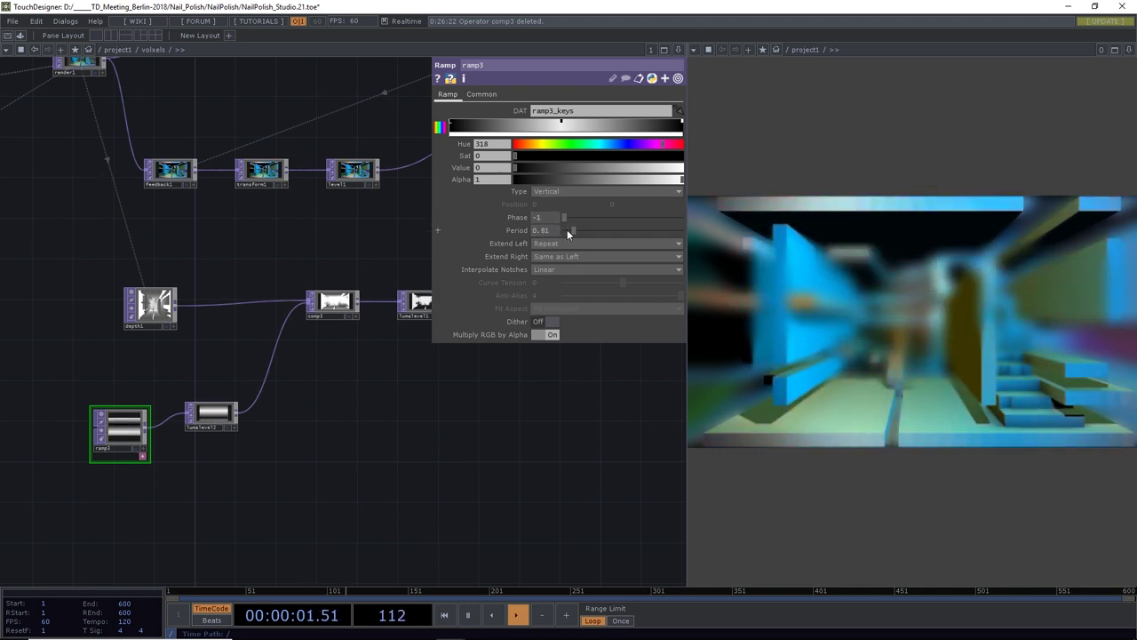
{"action": "left_click", "coordinate": [490, 232]}
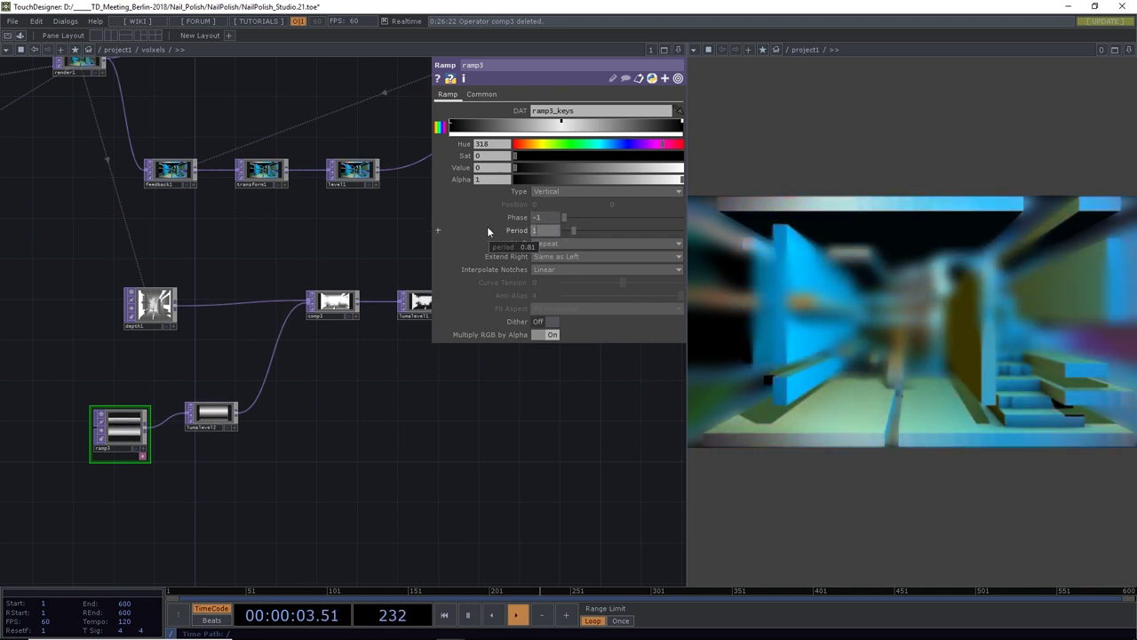
{"action": "left_click", "coordinate": [538, 190]}
{"action": "left_click", "coordinate": [556, 233]}
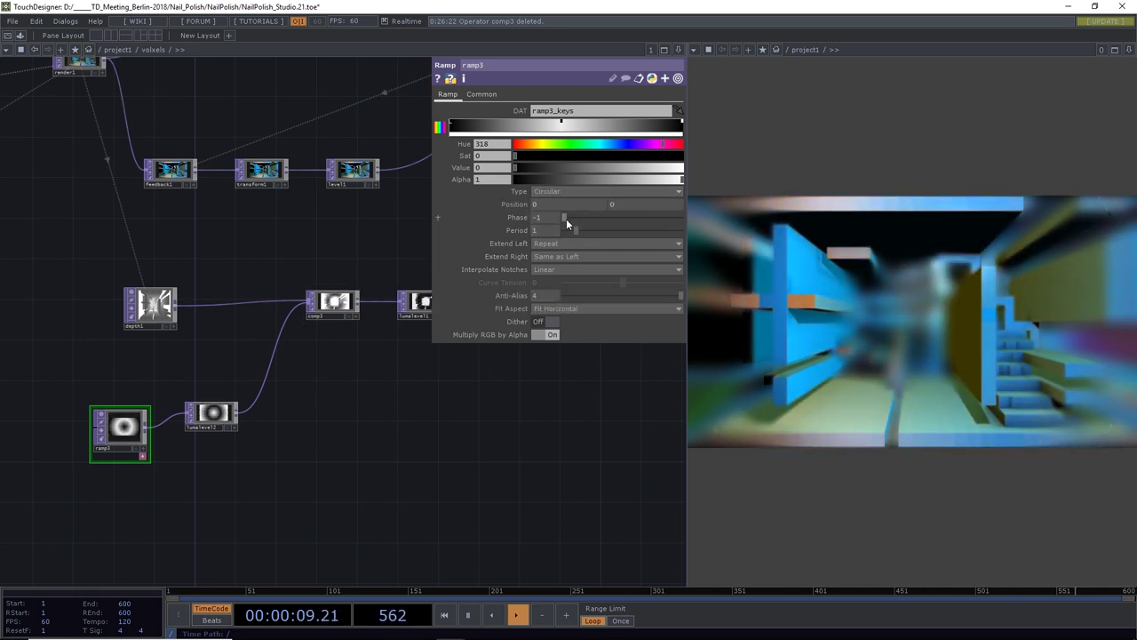
{"action": "left_click_drag", "start_coordinate": [566, 219], "coordinate": [599, 221]}
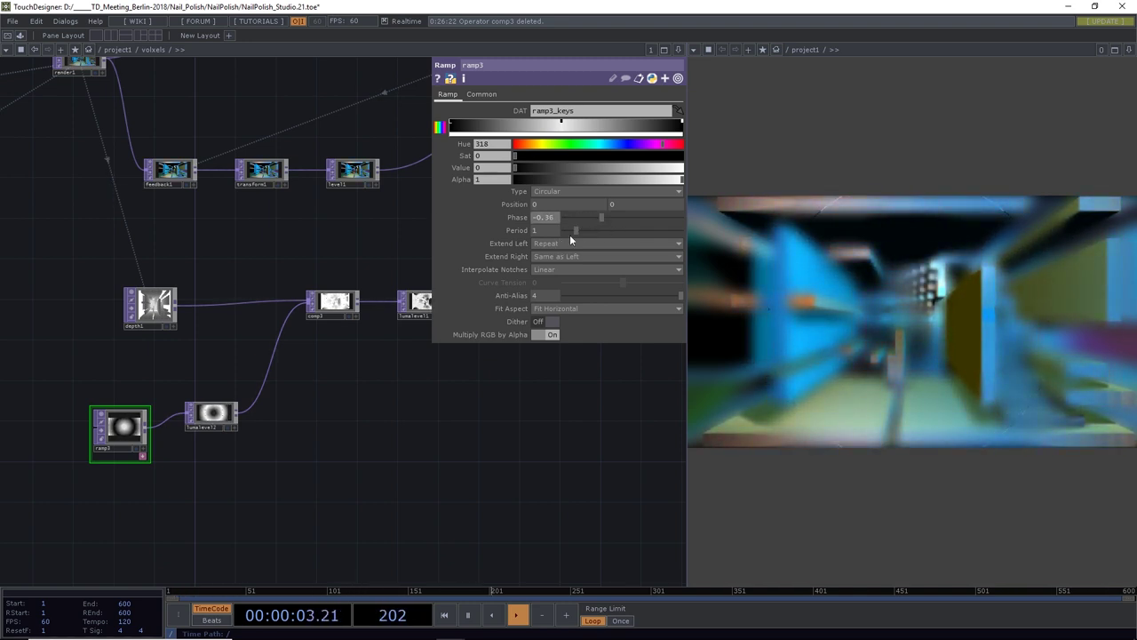
{"action": "left_click", "coordinate": [211, 412]}
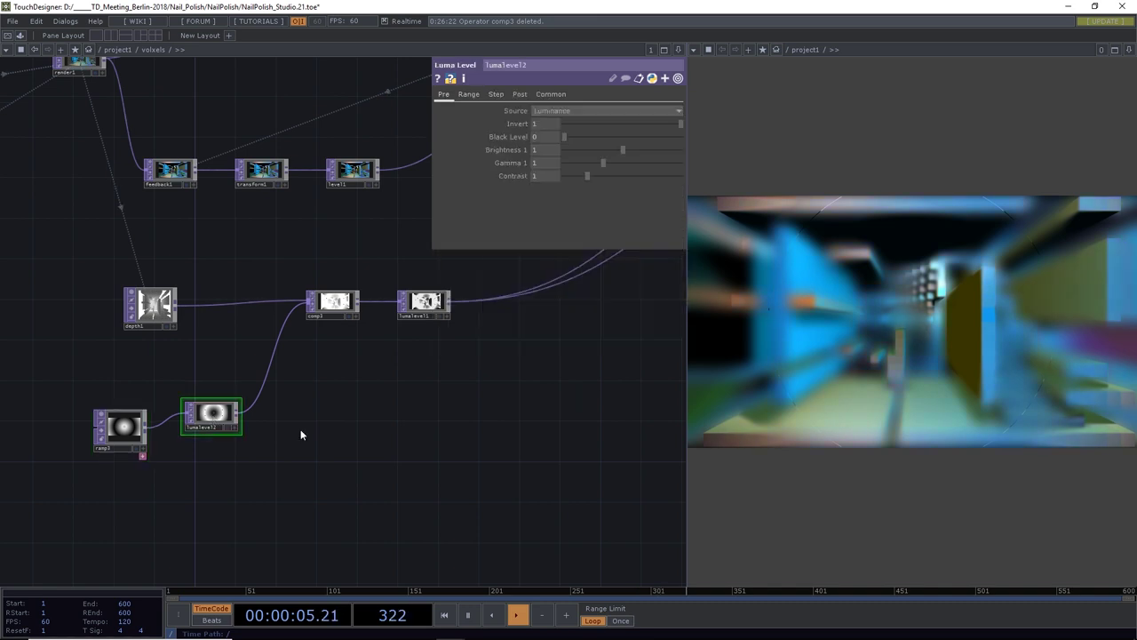
{"action": "left_click_drag", "start_coordinate": [320, 443], "coordinate": [303, 469]}
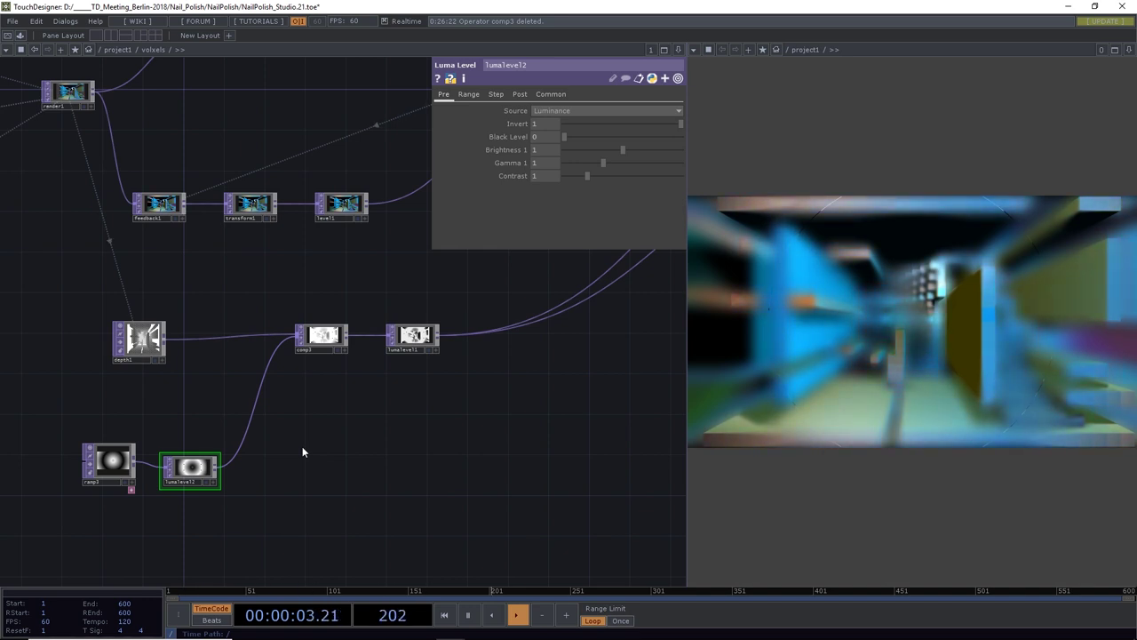
Switch ramp3 back to Vertical with Phase 0
{"action": "left_click", "coordinate": [113, 466]}
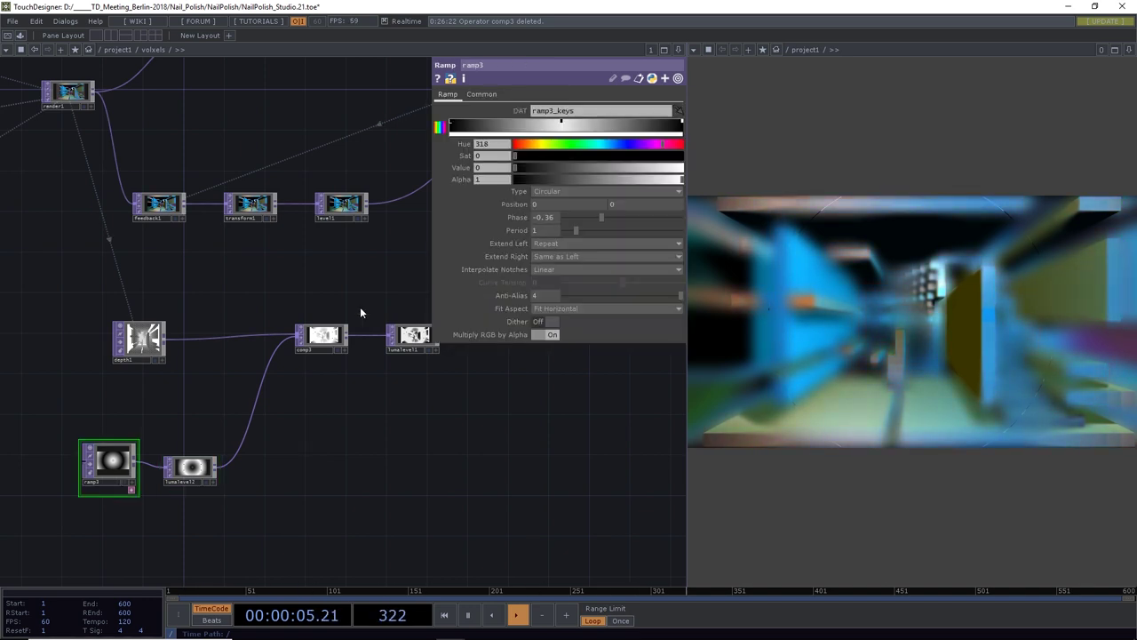
{"action": "left_click", "coordinate": [544, 191]}
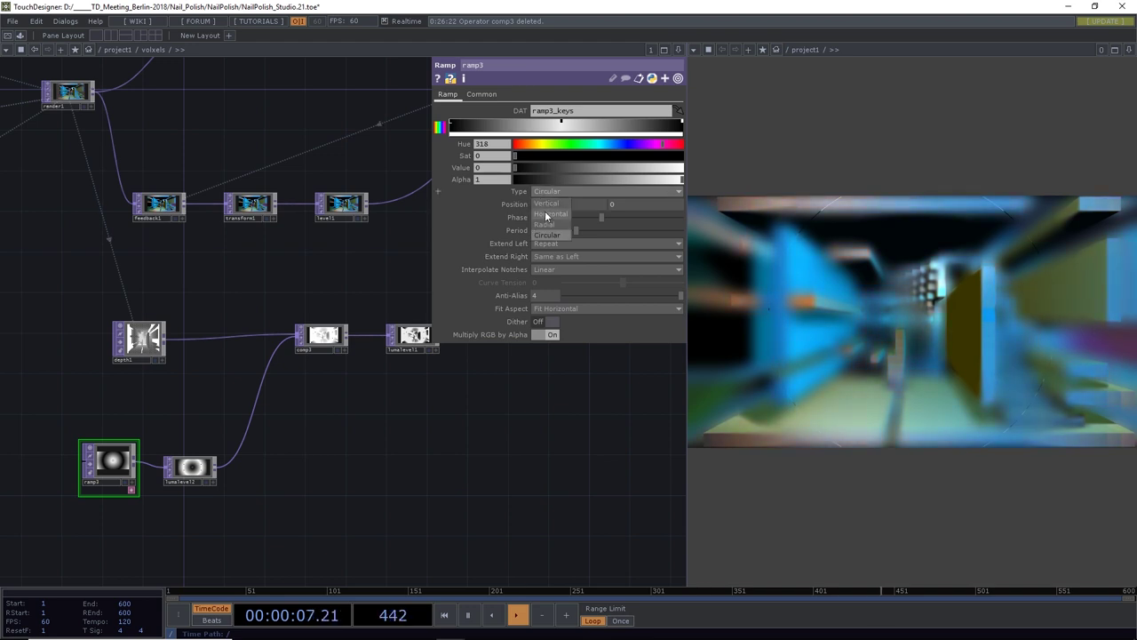
{"action": "left_click", "coordinate": [547, 205]}
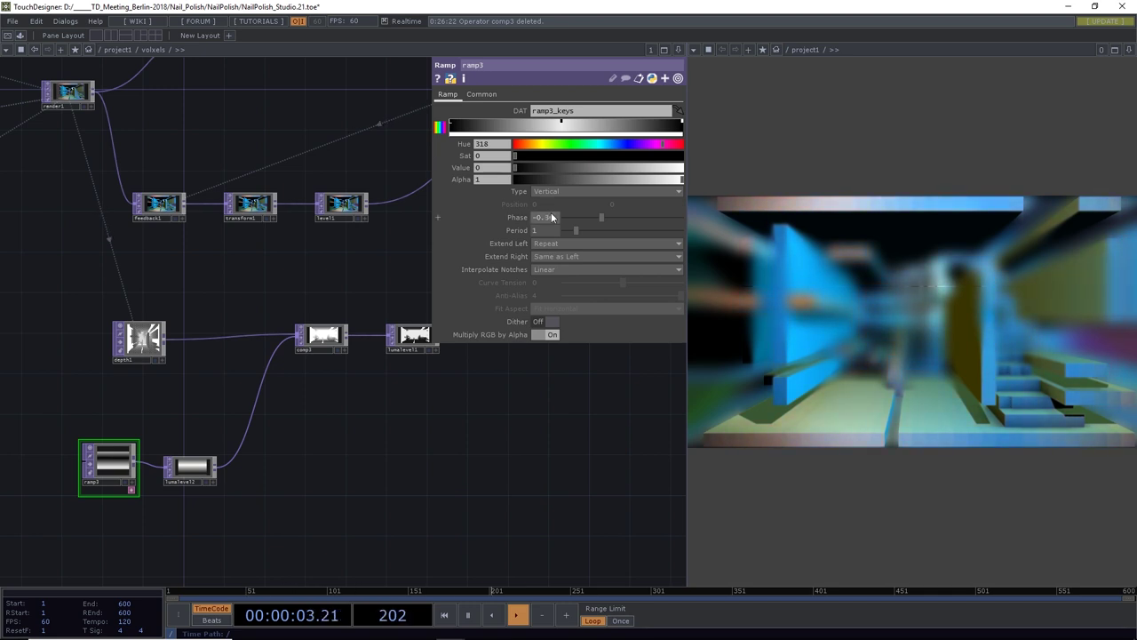
{"action": "left_click_drag", "start_coordinate": [555, 219], "coordinate": [519, 224]}
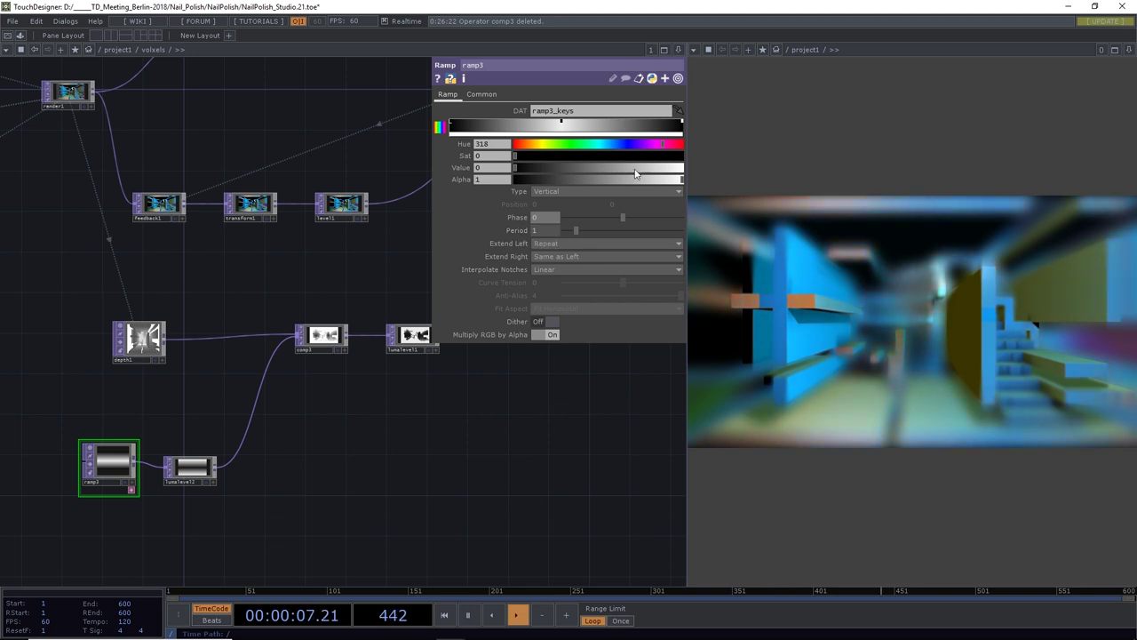
Add a ramp key and set the key values to 1 and 0 to form a band
{"action": "left_click_drag", "start_coordinate": [559, 125], "coordinate": [653, 140]}
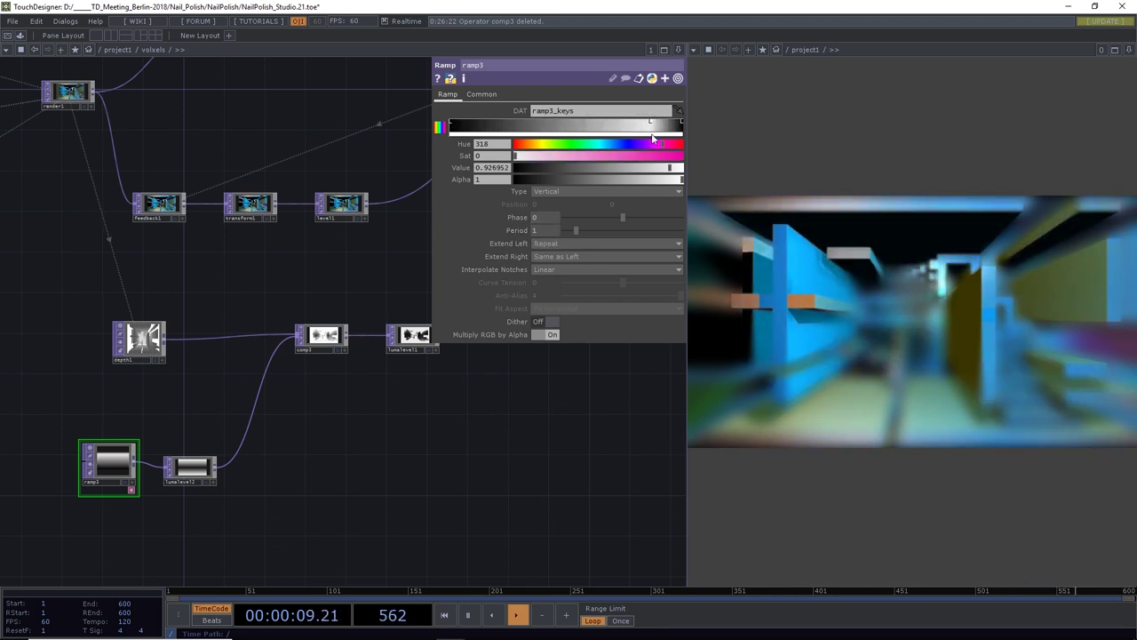
{"action": "left_click", "coordinate": [576, 123]}
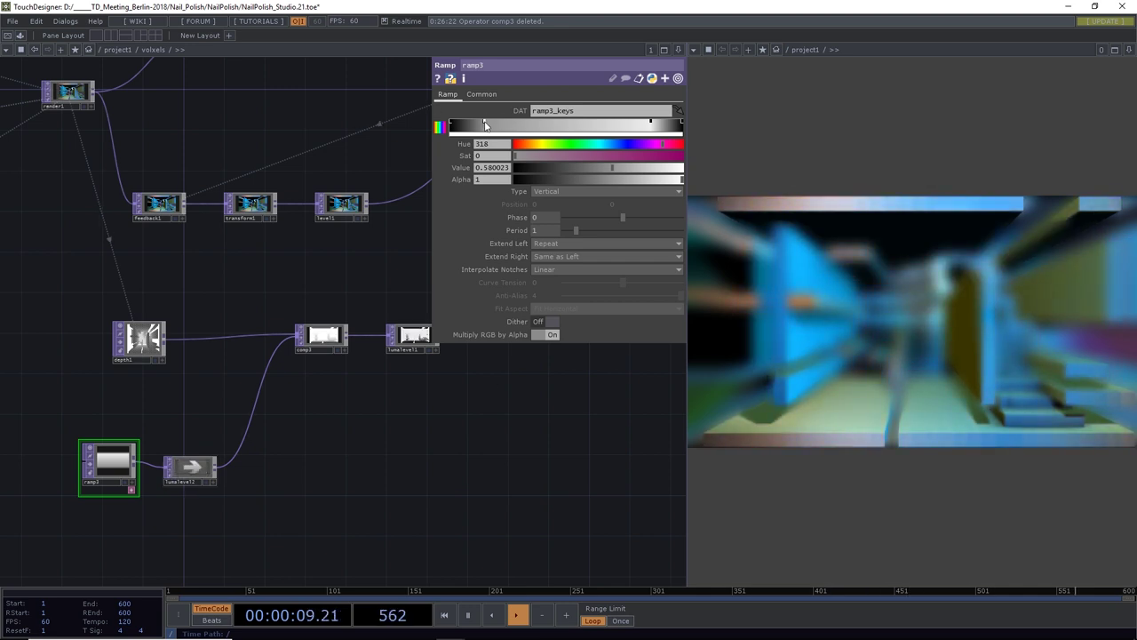
{"action": "left_click_drag", "start_coordinate": [535, 167], "coordinate": [729, 175]}
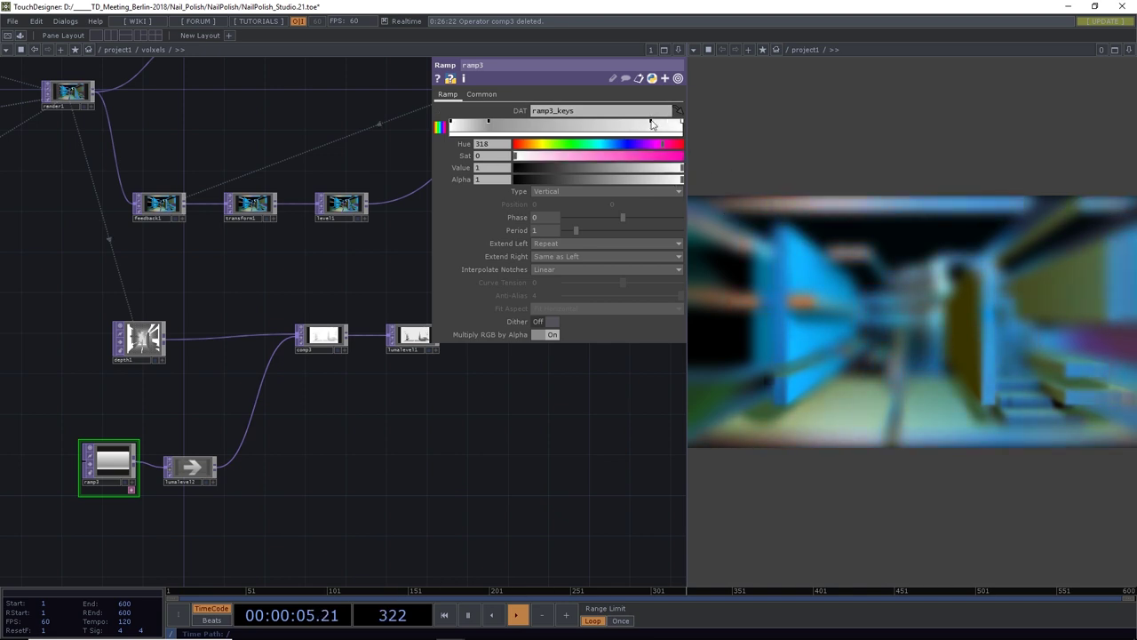
{"action": "left_click_drag", "start_coordinate": [668, 169], "coordinate": [496, 138]}
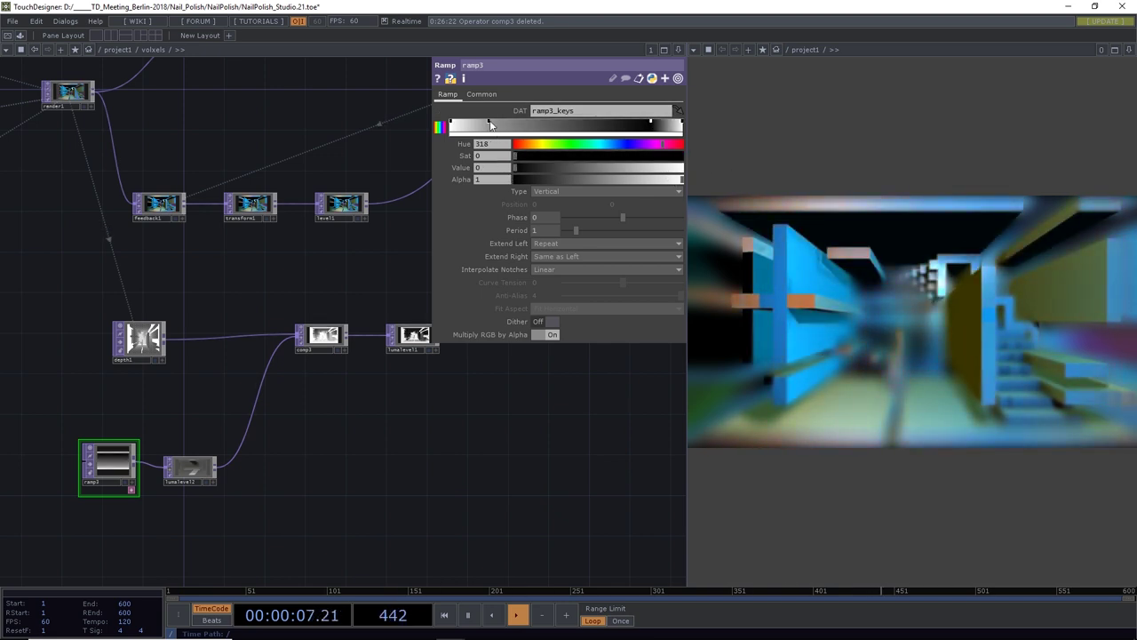
{"action": "left_click_drag", "start_coordinate": [602, 166], "coordinate": [496, 181]}
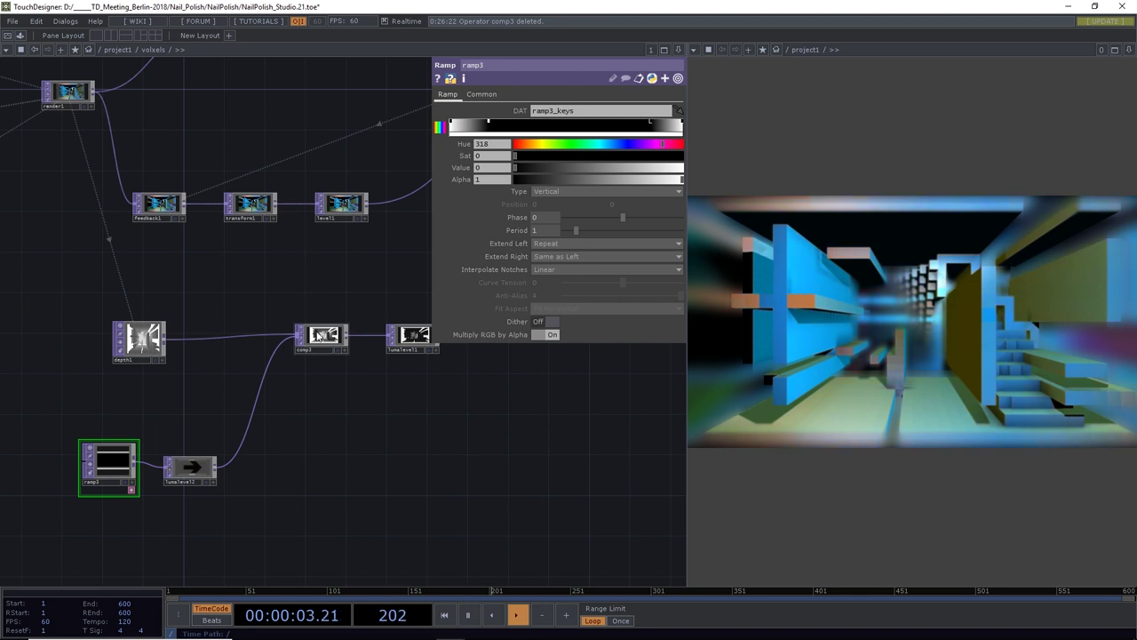
{"action": "left_click", "coordinate": [318, 336]}
{"action": "left_click_drag", "start_coordinate": [433, 420], "coordinate": [366, 443]}
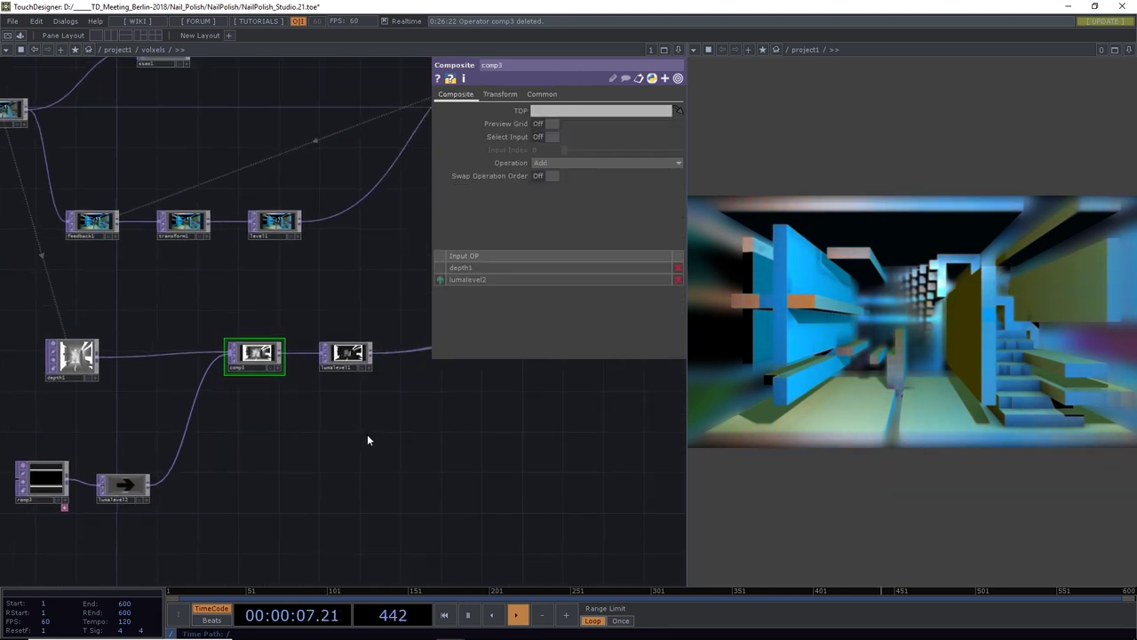
Create a Noise TOP below the ramp with Period 2
{"action": "scroll", "coordinate": [235, 453], "scroll_direction": "down", "scroll_amount": 6}
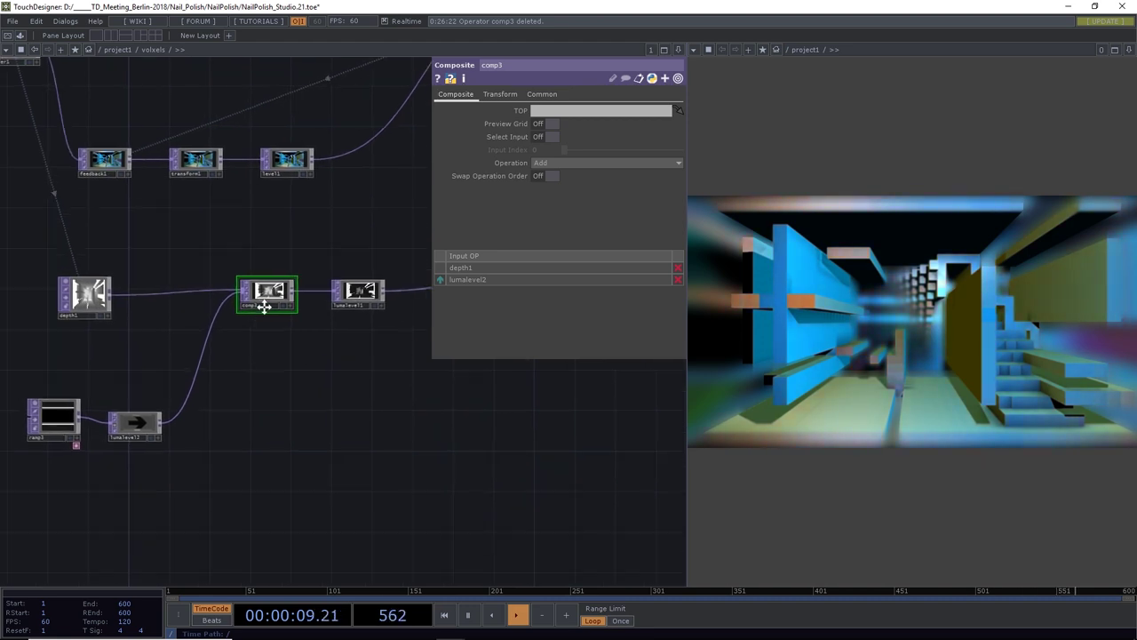
{"action": "key", "text": "Tab"}
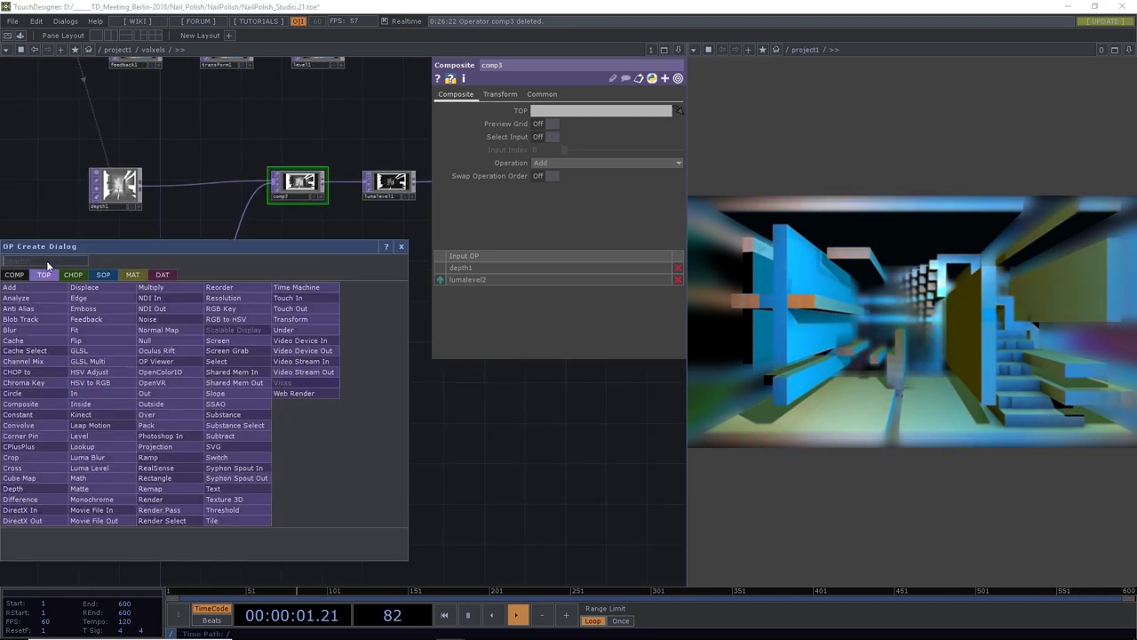
{"action": "type", "text": "nois"}
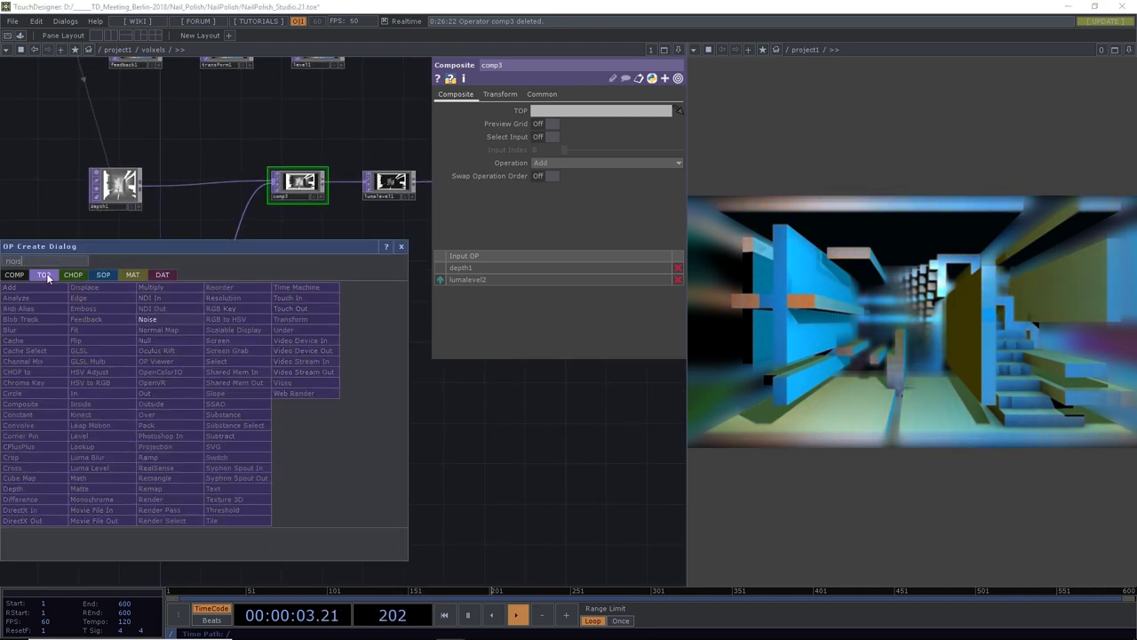
{"action": "left_click", "coordinate": [147, 319]}
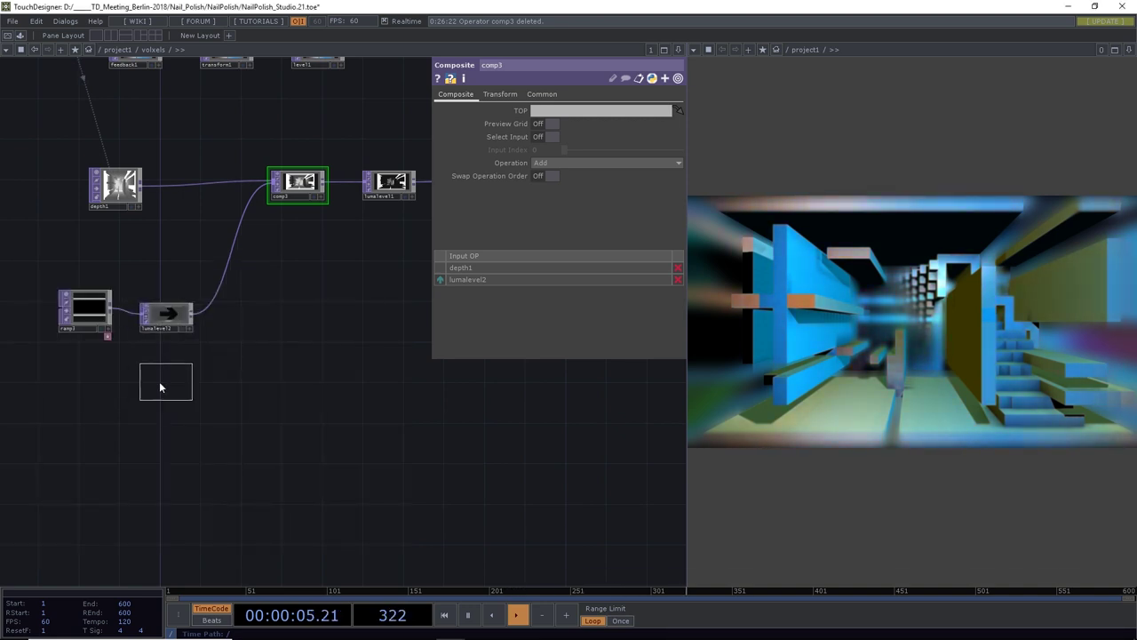
{"action": "left_click", "coordinate": [92, 407]}
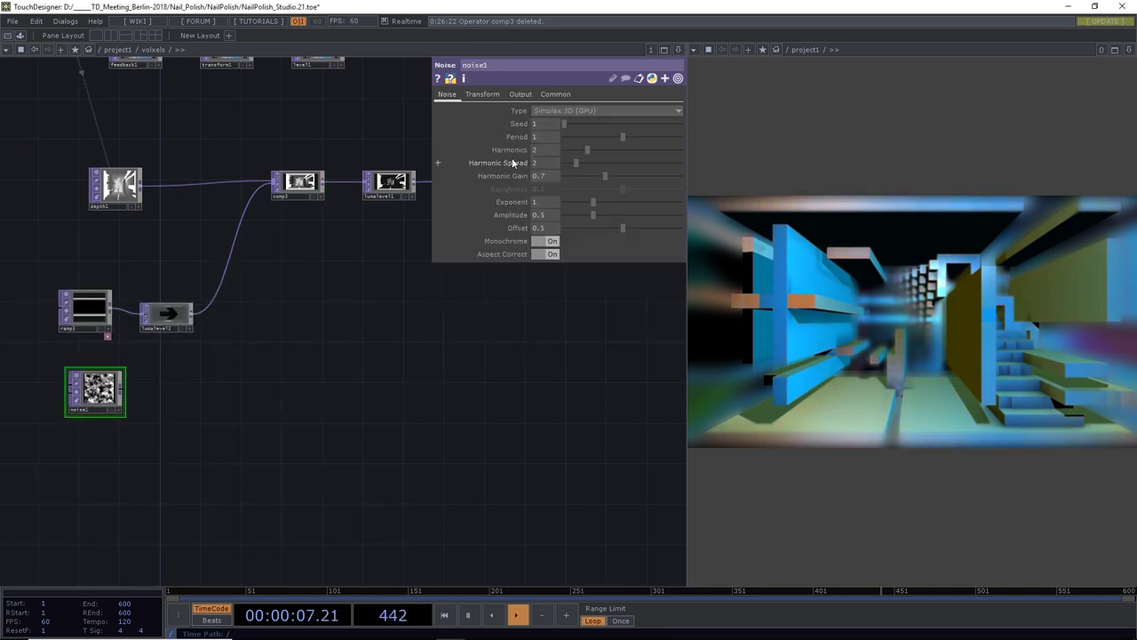
{"action": "left_click", "coordinate": [545, 136]}
{"action": "type", "text": "2"}
{"action": "key", "text": "Return"}
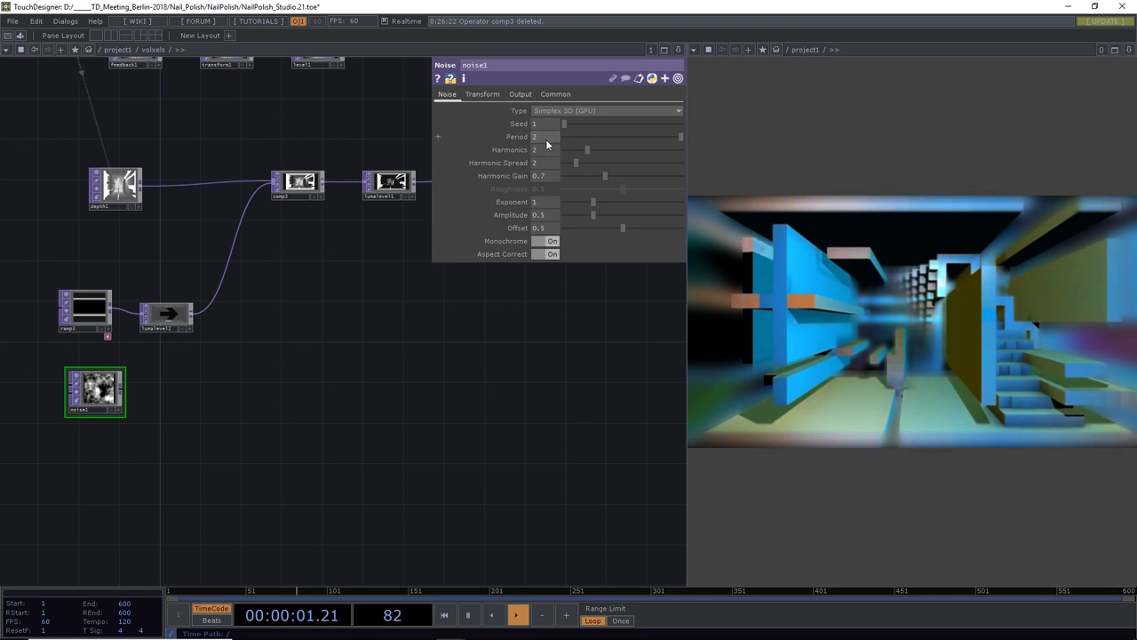
{"action": "mouse_move", "coordinate": [547, 134]}
{"action": "middle_mouse_down"}
{"action": "mouse_move", "coordinate": [547, 115]}
{"action": "mouse_move", "coordinate": [547, 144]}
{"action": "middle_mouse_up"}
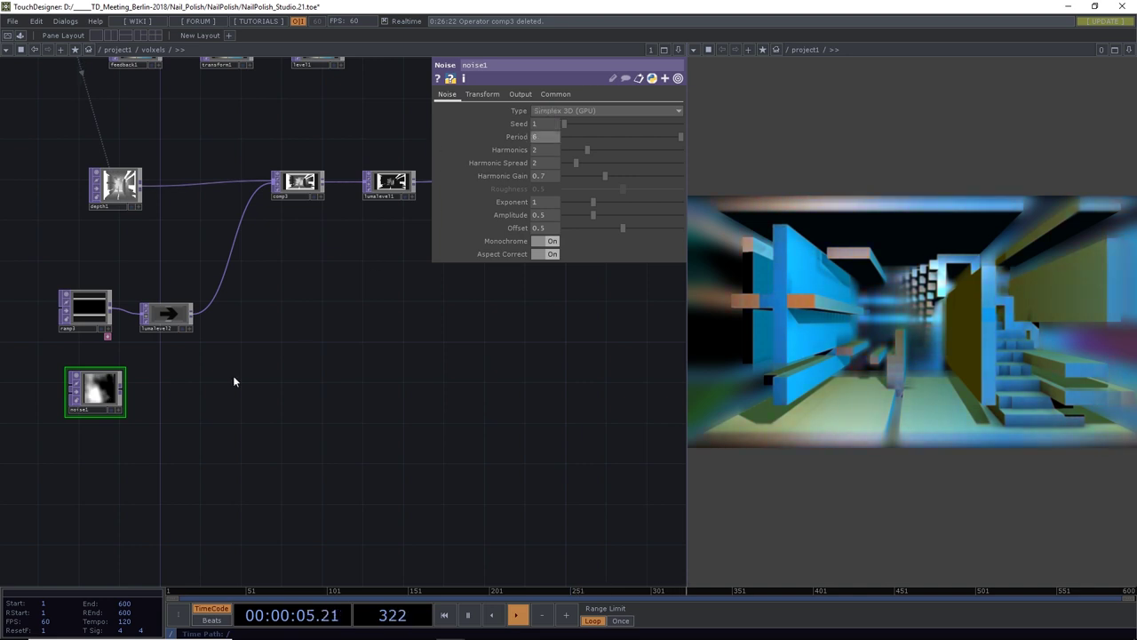
Wire noise1 into comp3 and adjust its Exponent to 1.02 and its period
{"action": "left_click_drag", "start_coordinate": [234, 382], "coordinate": [204, 437]}
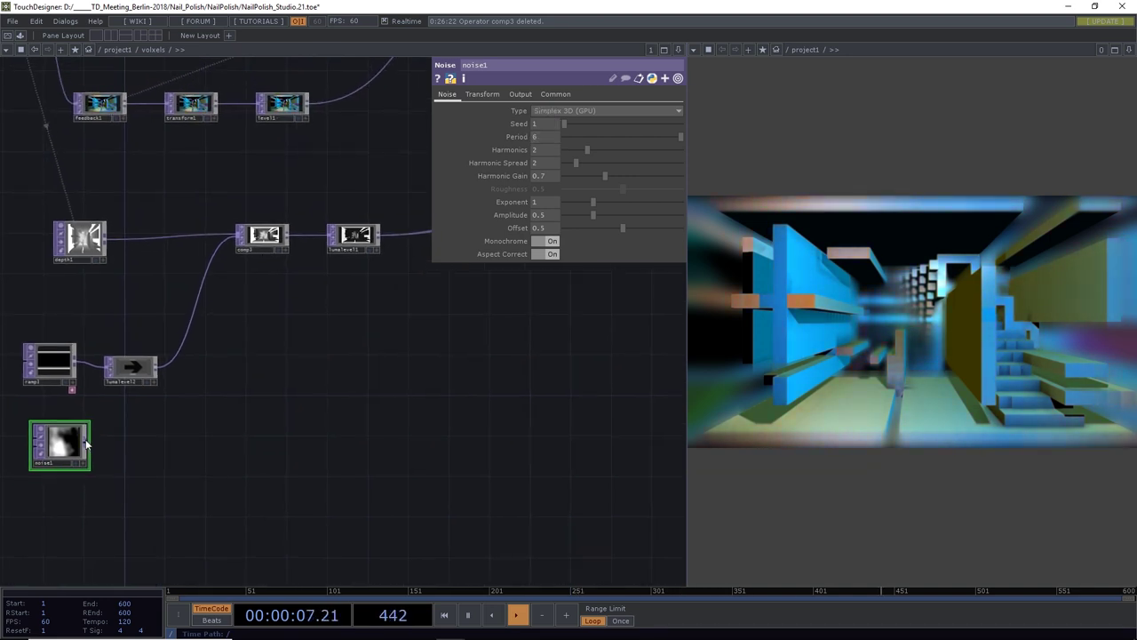
{"action": "left_click", "coordinate": [239, 246]}
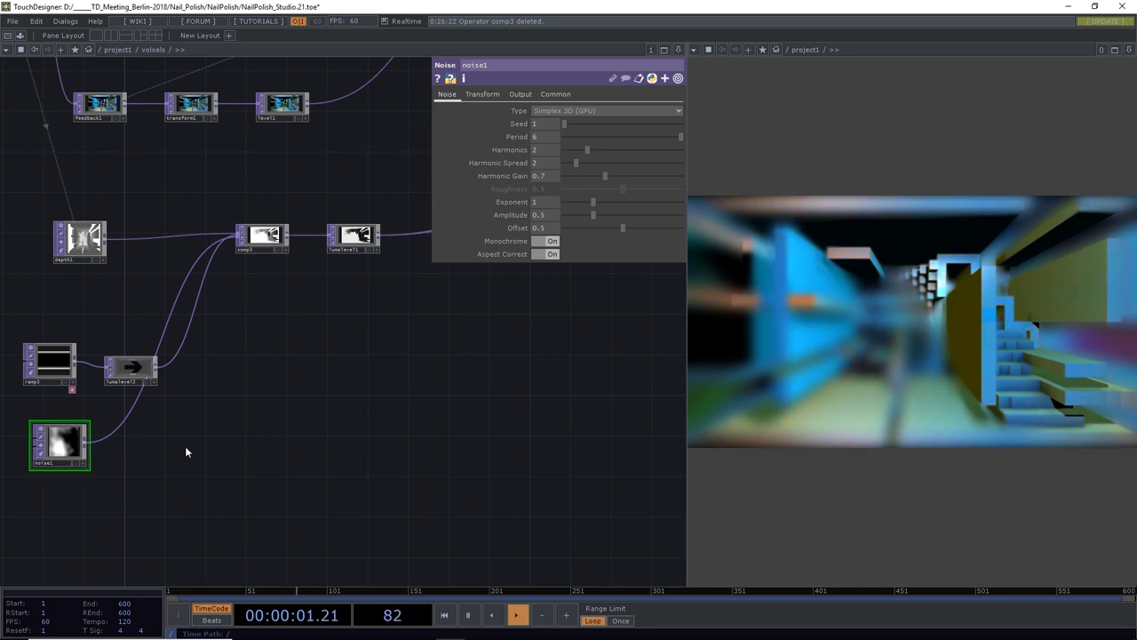
{"action": "left_click_drag", "start_coordinate": [184, 453], "coordinate": [531, 416]}
{"action": "left_click_drag", "start_coordinate": [590, 200], "coordinate": [582, 229]}
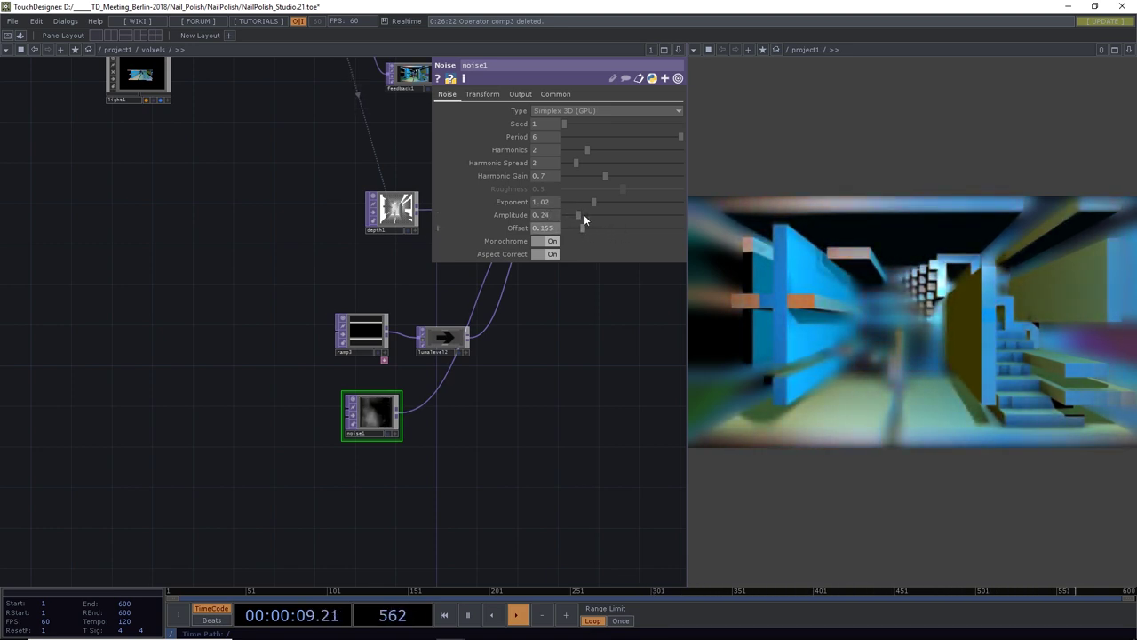
{"action": "left_click_drag", "start_coordinate": [626, 136], "coordinate": [697, 155]}
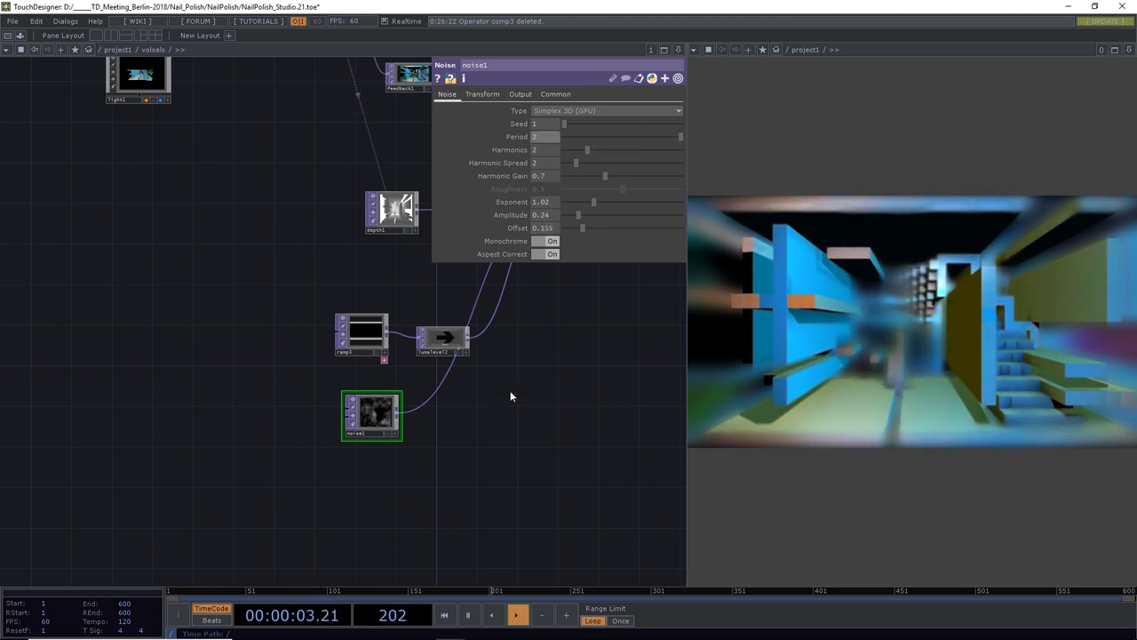
{"action": "left_click_drag", "start_coordinate": [510, 396], "coordinate": [217, 444]}
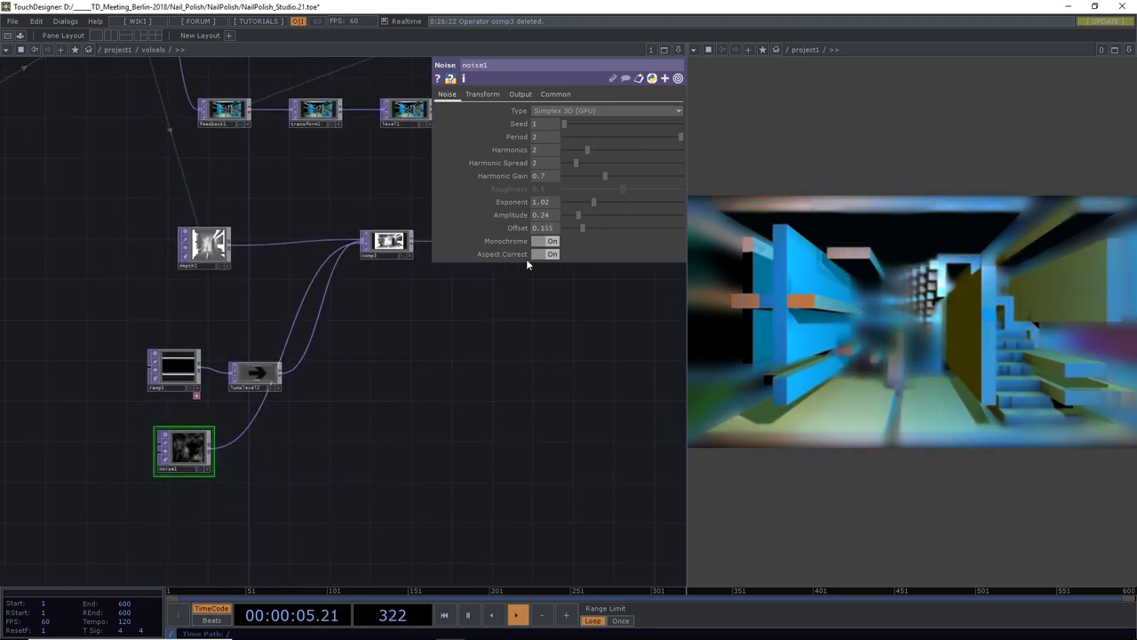
{"action": "left_click_drag", "start_coordinate": [470, 361], "coordinate": [129, 512]}
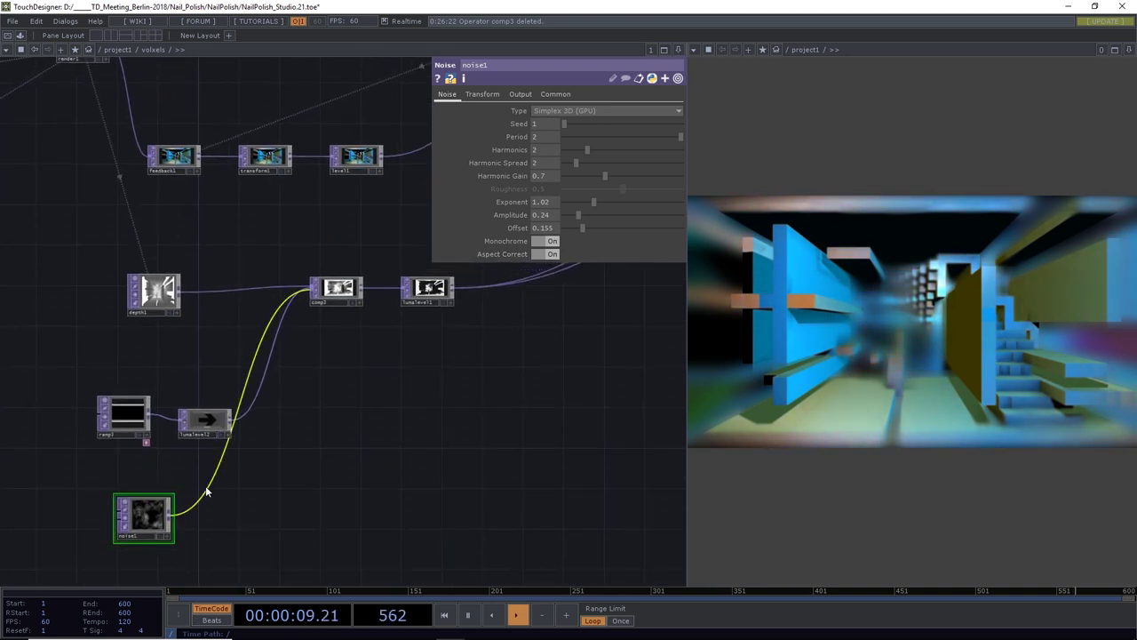
Add lumalevel3 after noise1 with Brightness 1 at 0, and show noise1's Transform parameters
{"action": "left_click", "coordinate": [207, 490]}
{"action": "left_click", "coordinate": [237, 471]}
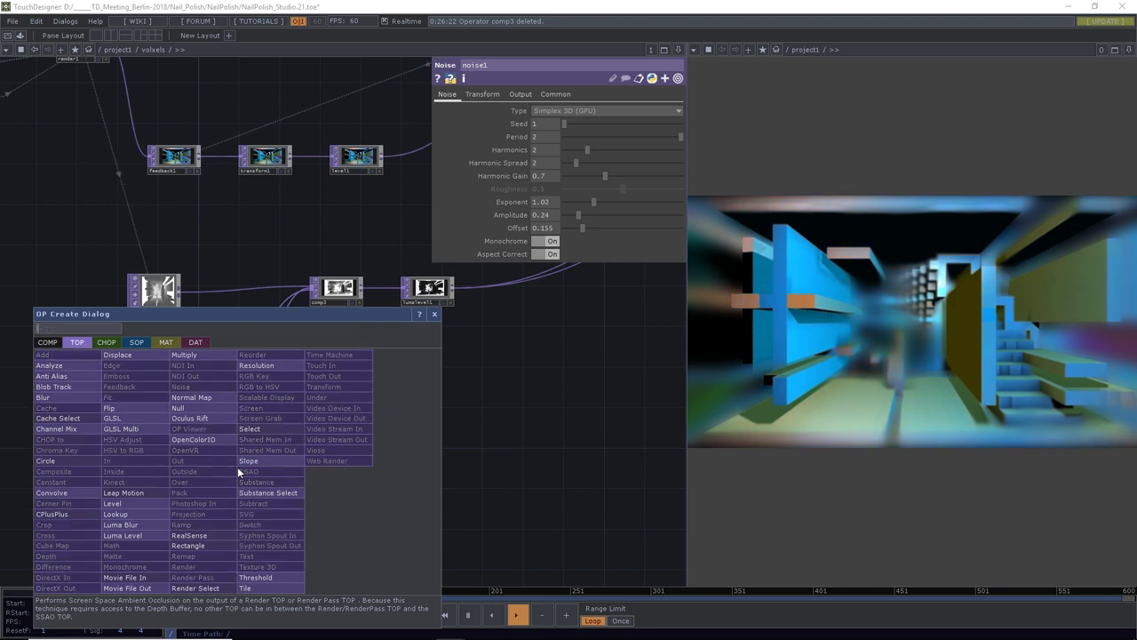
{"action": "type", "text": "le"}
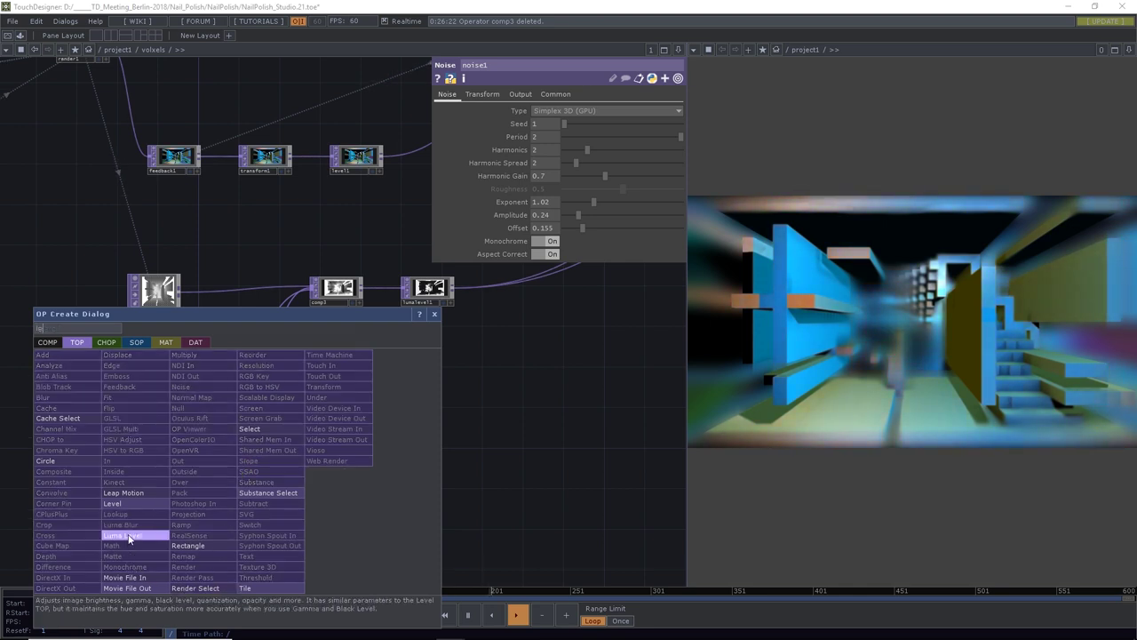
{"action": "left_click", "coordinate": [129, 538]}
{"action": "left_click", "coordinate": [257, 503]}
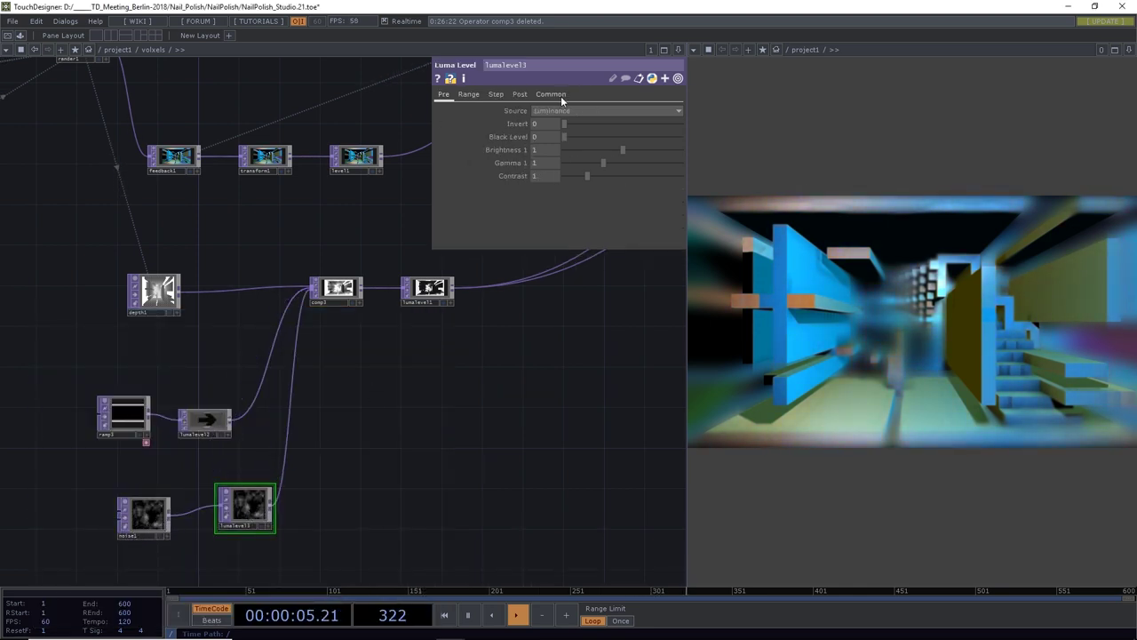
{"action": "left_click_drag", "start_coordinate": [610, 144], "coordinate": [564, 149]}
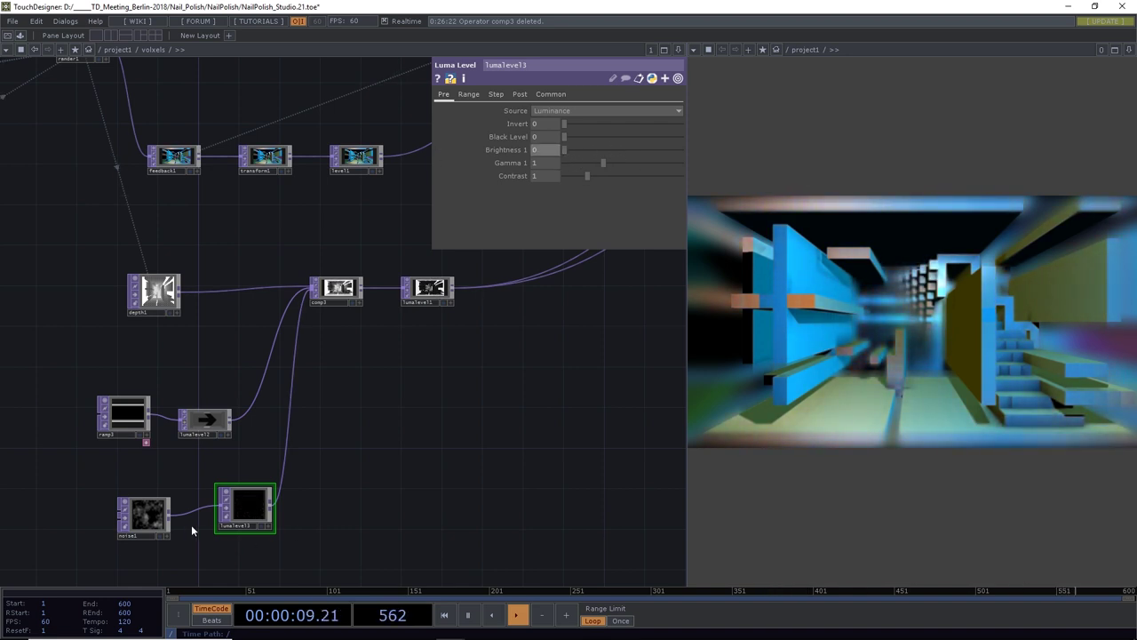
{"action": "left_click", "coordinate": [143, 521]}
{"action": "left_click", "coordinate": [483, 93]}
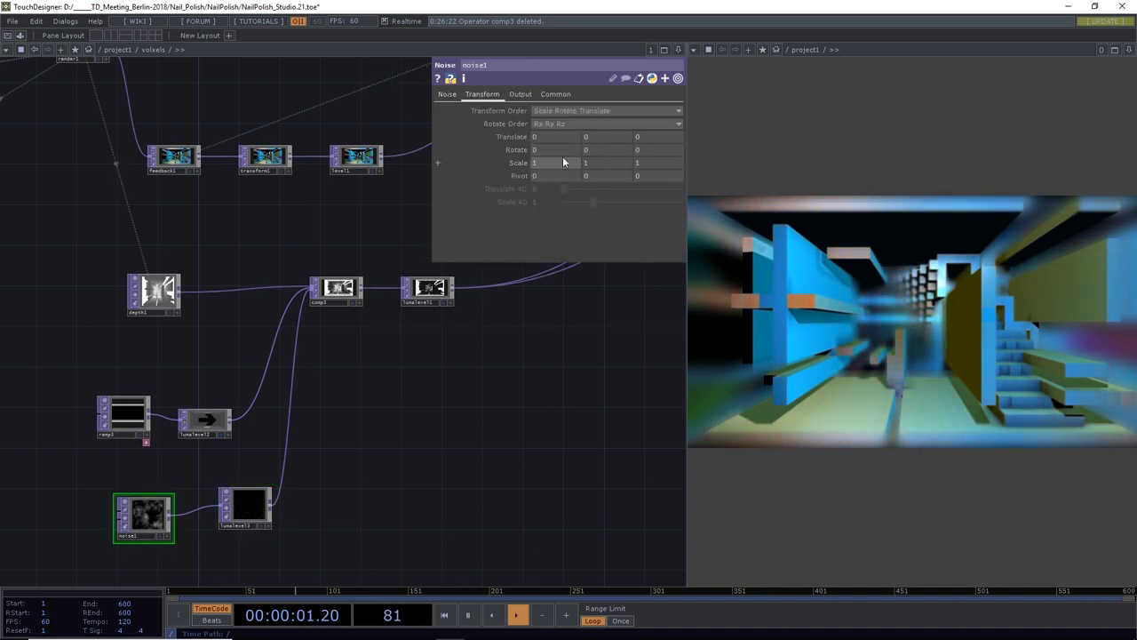
Drive noise1's Translate Z with the expression absTime.frame/800, then reselect lumalevel3
{"action": "left_click", "coordinate": [632, 141]}
{"action": "type", "text": "absT"}
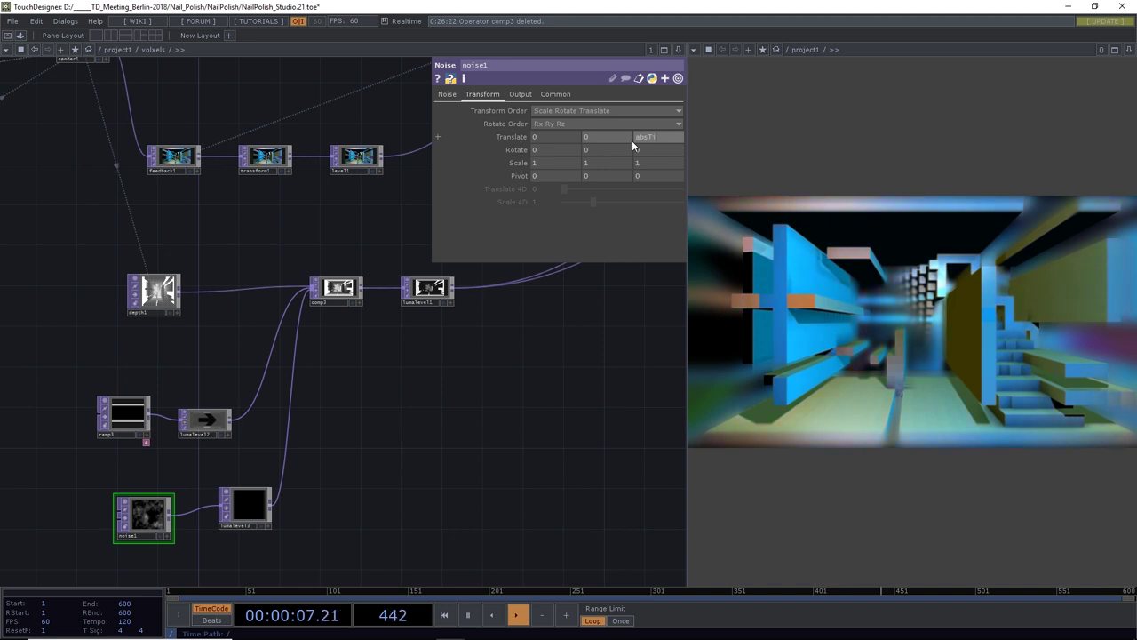
{"action": "type", "text": "ime.frame"}
{"action": "key", "text": "Return"}
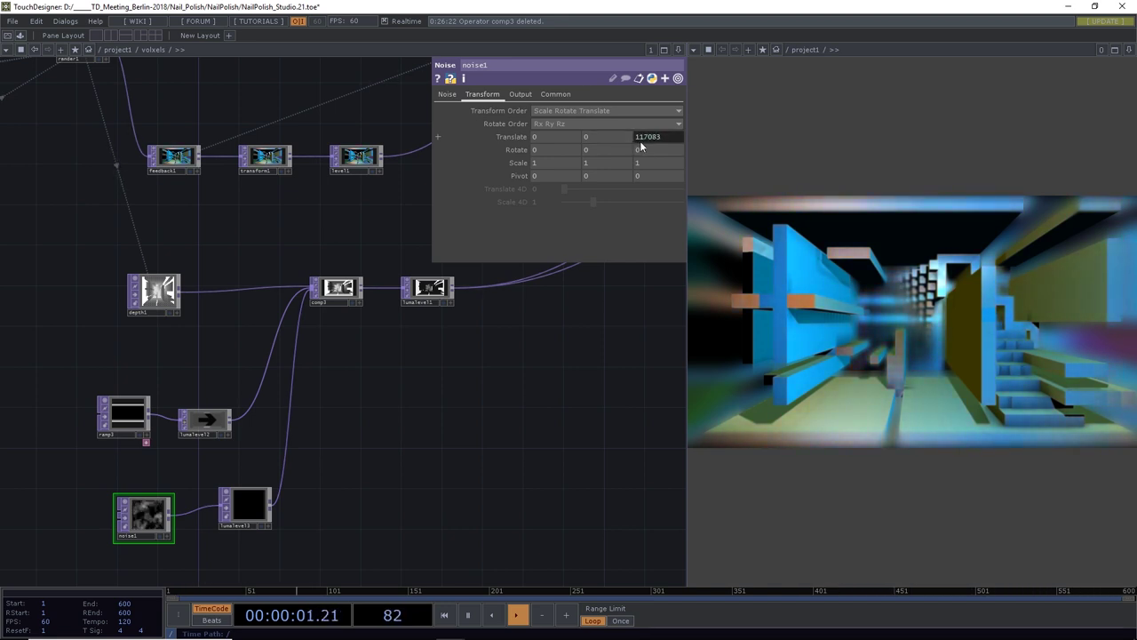
{"action": "left_click", "coordinate": [438, 135]}
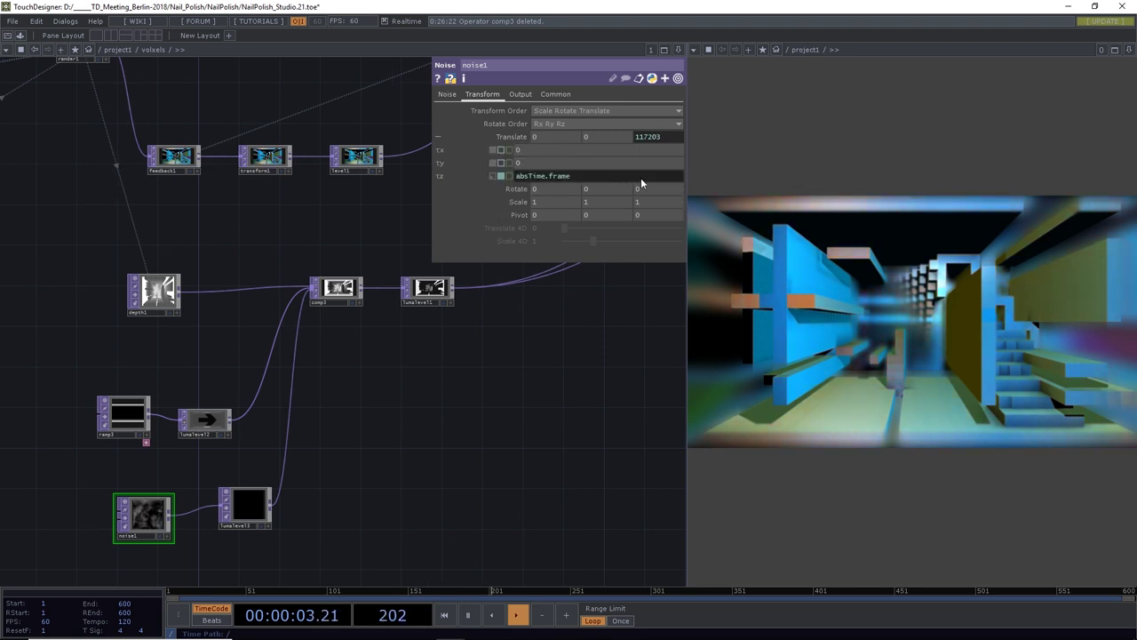
{"action": "type", "text": "/"}
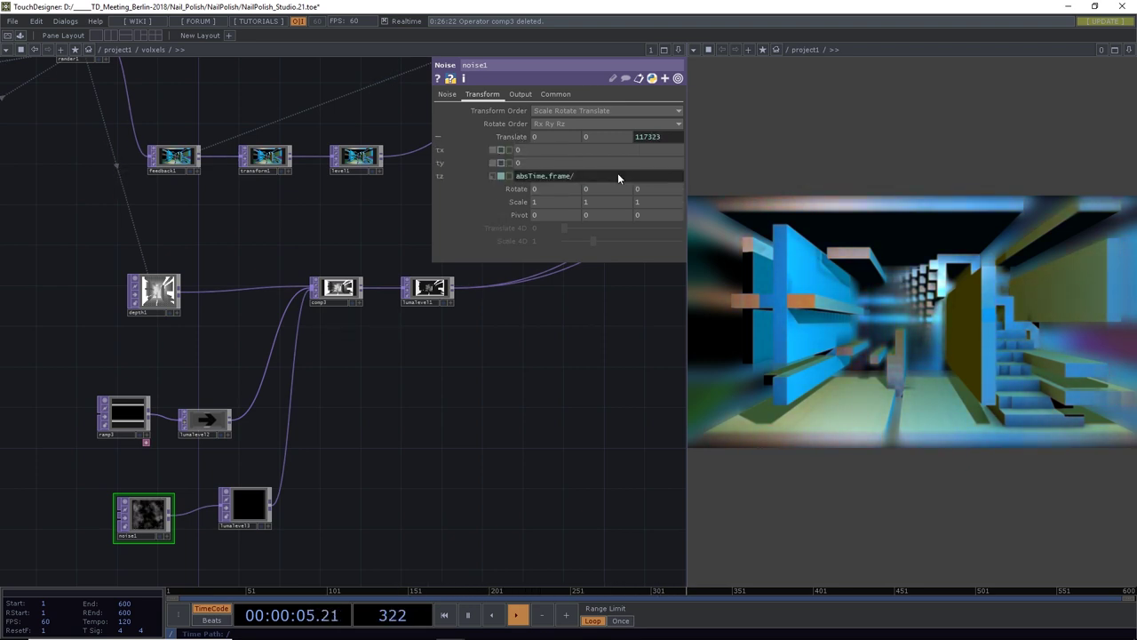
{"action": "type", "text": "800"}
{"action": "key", "text": "Return"}
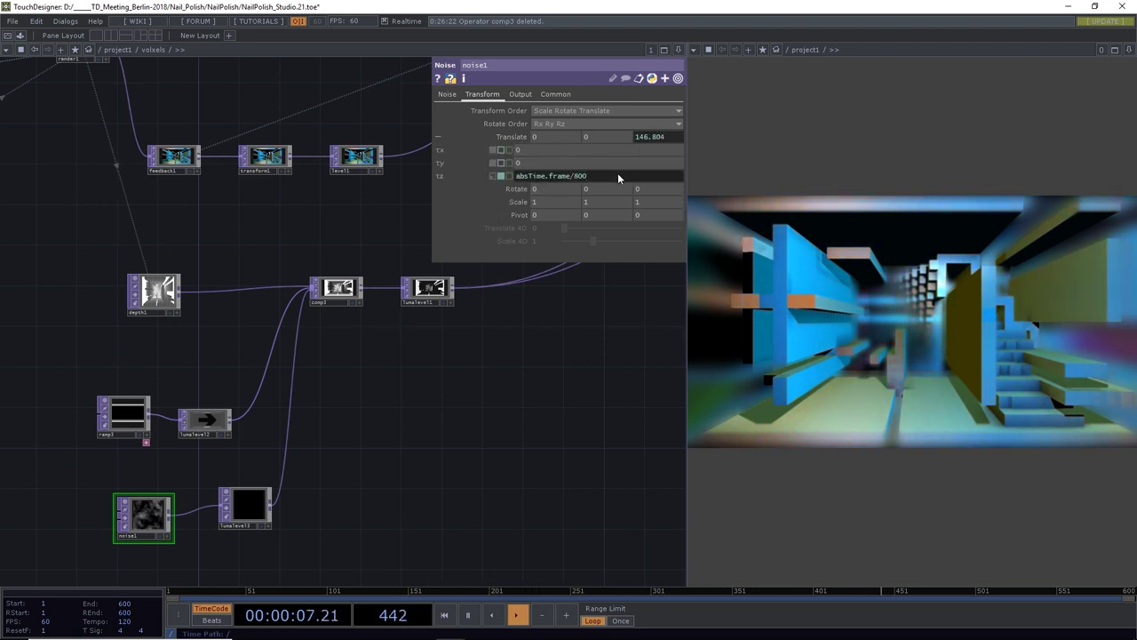
{"action": "left_click", "coordinate": [246, 505]}
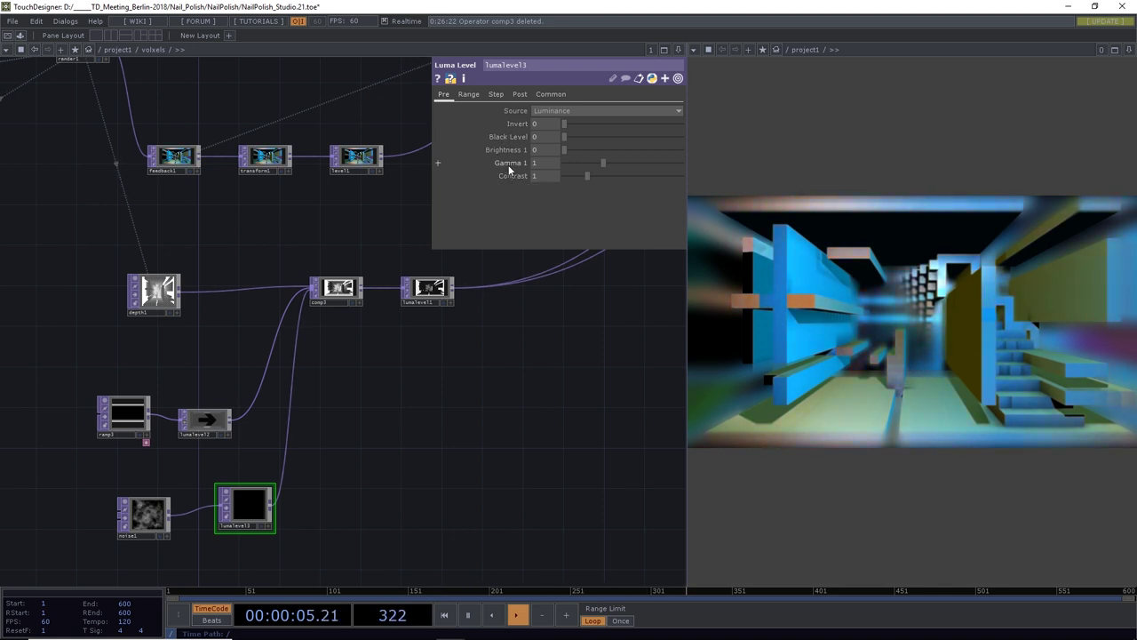
Reset lumalevel3's parameters to defaults so Brightness returns to 1 and the noise shows
{"action": "right_click", "coordinate": [511, 150]}
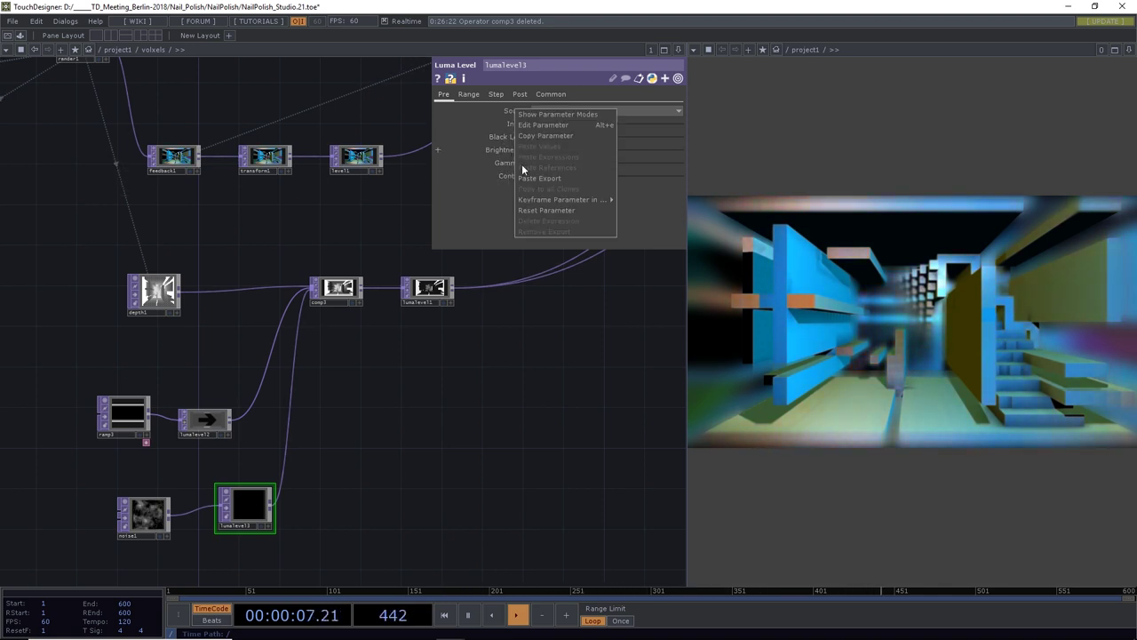
{"action": "left_click", "coordinate": [534, 210]}
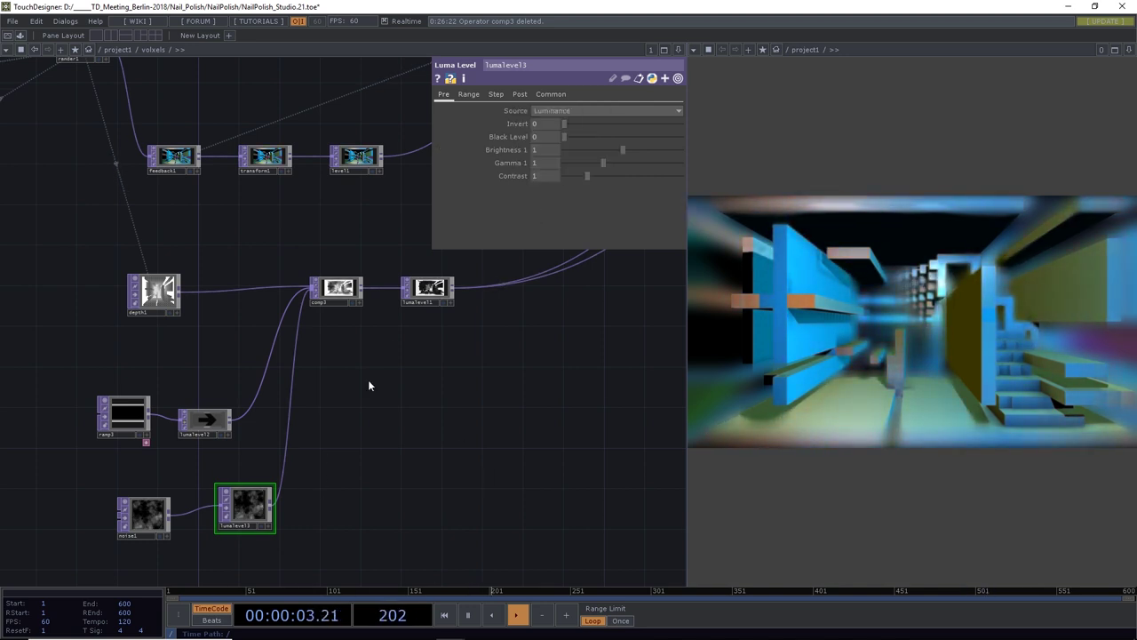
{"action": "scroll", "coordinate": [368, 308], "scroll_direction": "up", "scroll_amount": 6}
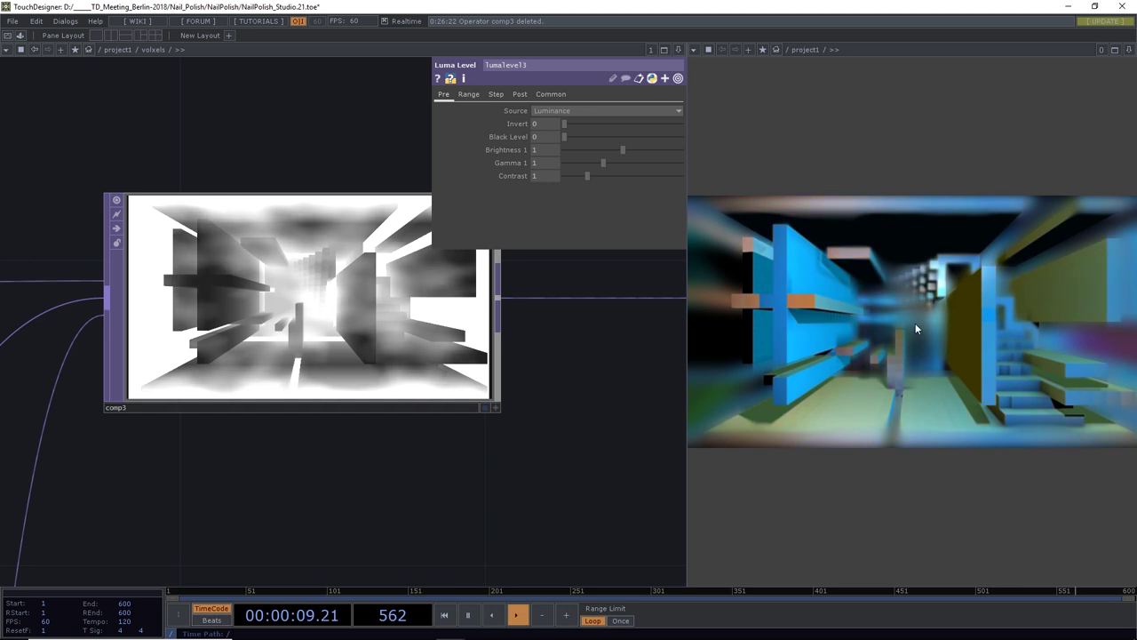
{"action": "scroll", "coordinate": [401, 475], "scroll_direction": "down", "scroll_amount": 4}
{"action": "left_click_drag", "start_coordinate": [407, 489], "coordinate": [297, 541]}
{"action": "scroll", "coordinate": [462, 418], "scroll_direction": "down", "scroll_amount": 4}
{"action": "scroll", "coordinate": [323, 520], "scroll_direction": "down", "scroll_amount": 4}
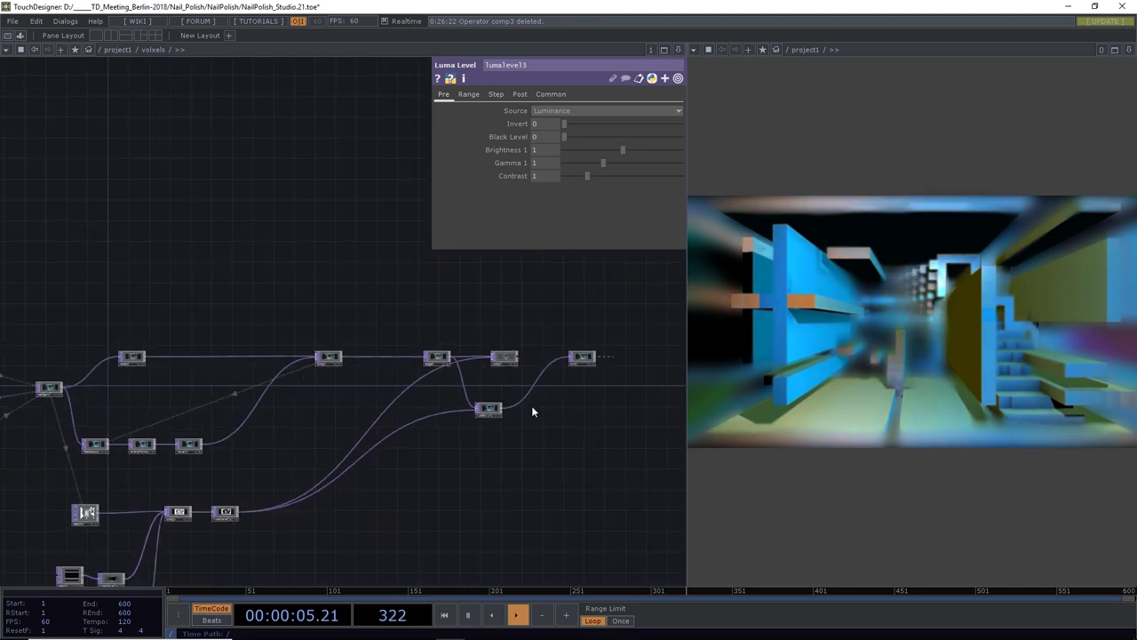
{"action": "scroll", "coordinate": [515, 408], "scroll_direction": "up", "scroll_amount": 6}
{"action": "scroll", "coordinate": [487, 405], "scroll_direction": "up", "scroll_amount": 2}
Lower lumablur1's White Filter Width to 24 to reduce the corridor's depth blur
{"action": "left_click", "coordinate": [493, 431]}
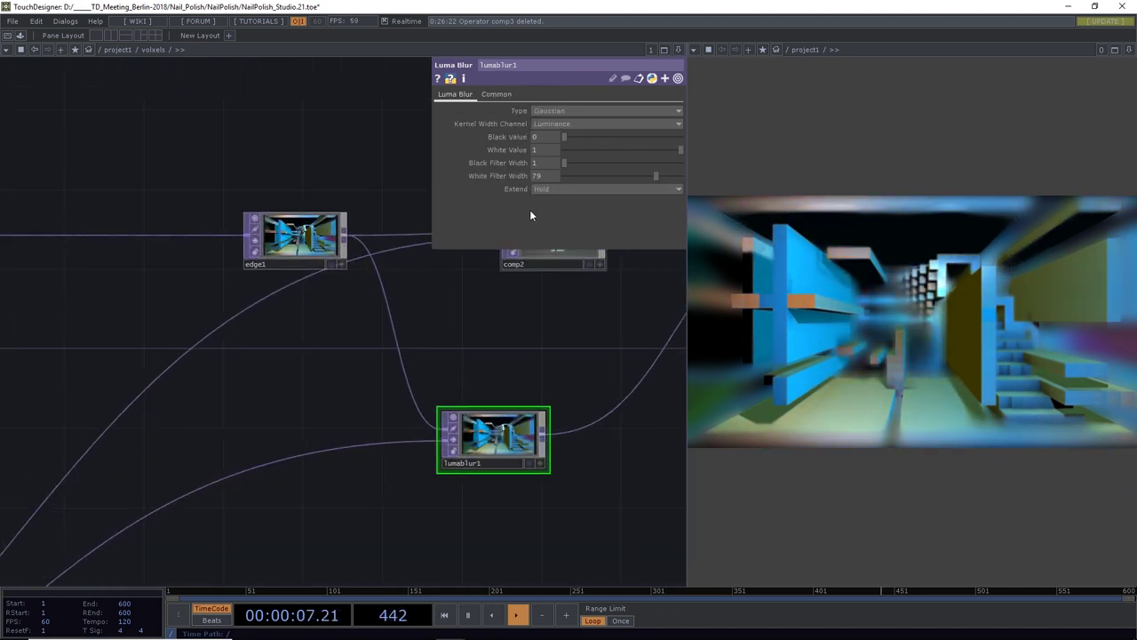
{"action": "left_click_drag", "start_coordinate": [656, 176], "coordinate": [590, 190]}
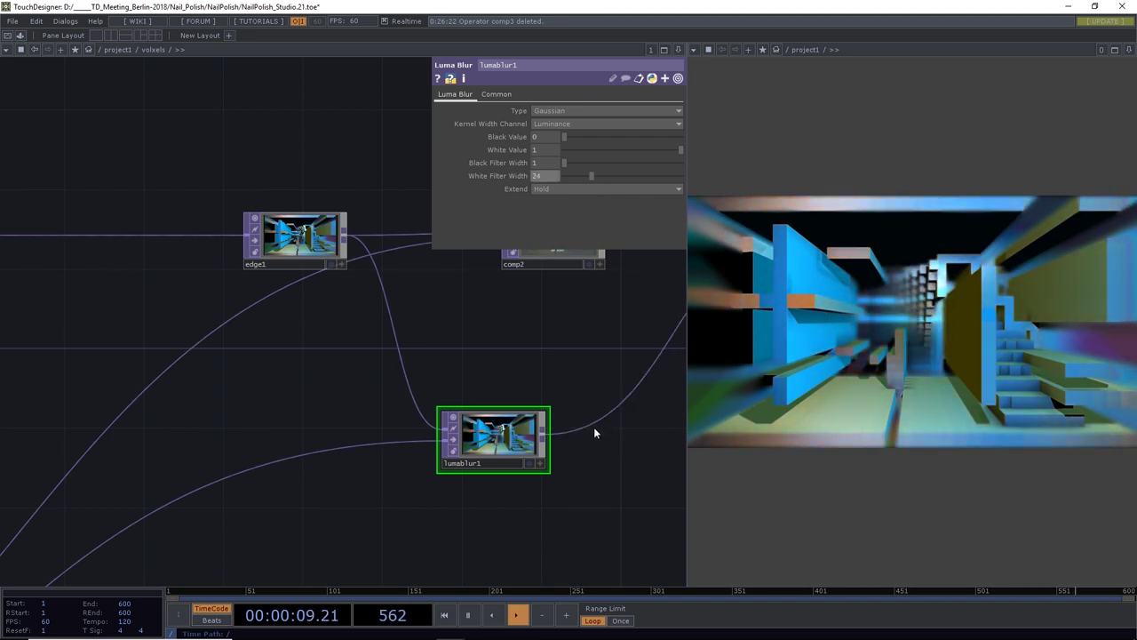
{"action": "scroll", "coordinate": [557, 430], "scroll_direction": "down", "scroll_amount": 5}
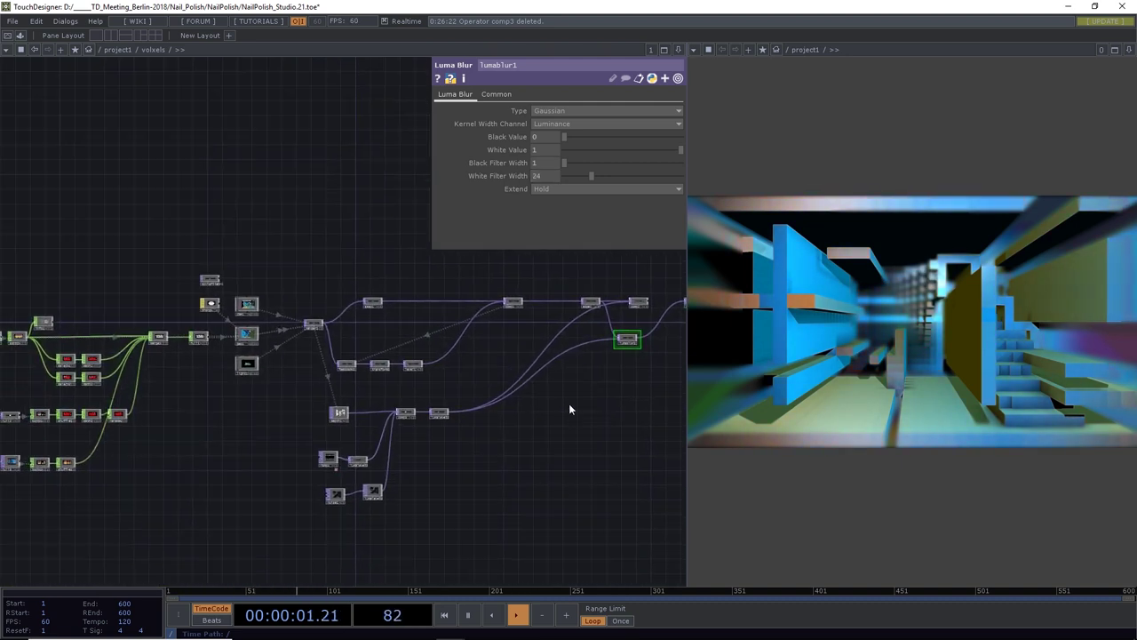
{"action": "scroll", "coordinate": [486, 369], "scroll_direction": "up", "scroll_amount": 6}
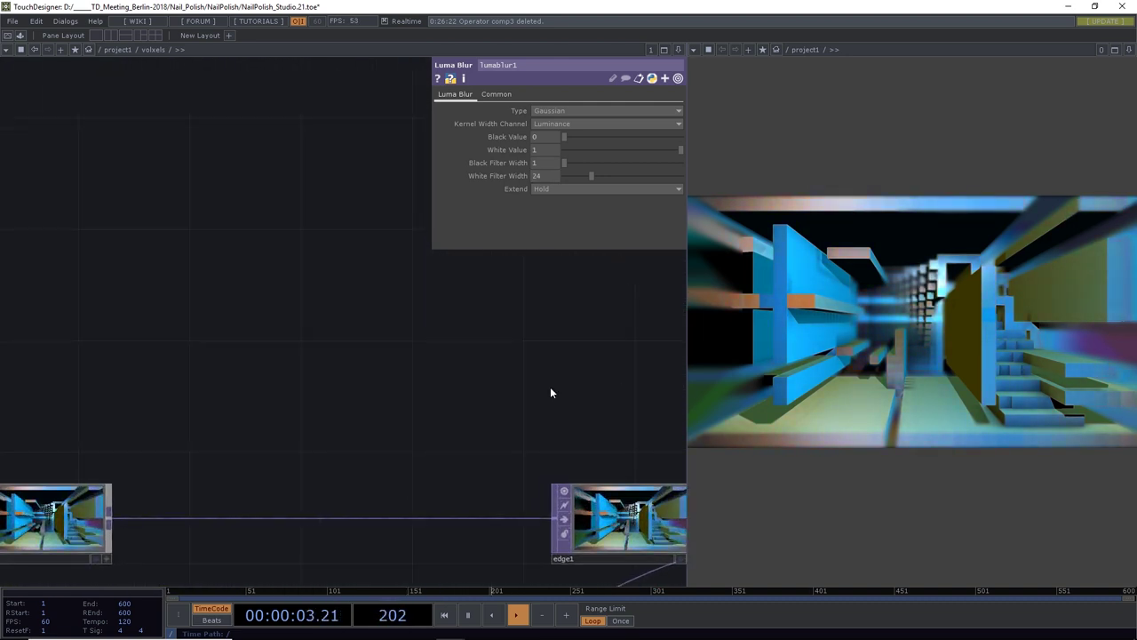
{"action": "left_click_drag", "start_coordinate": [449, 412], "coordinate": [310, 325]}
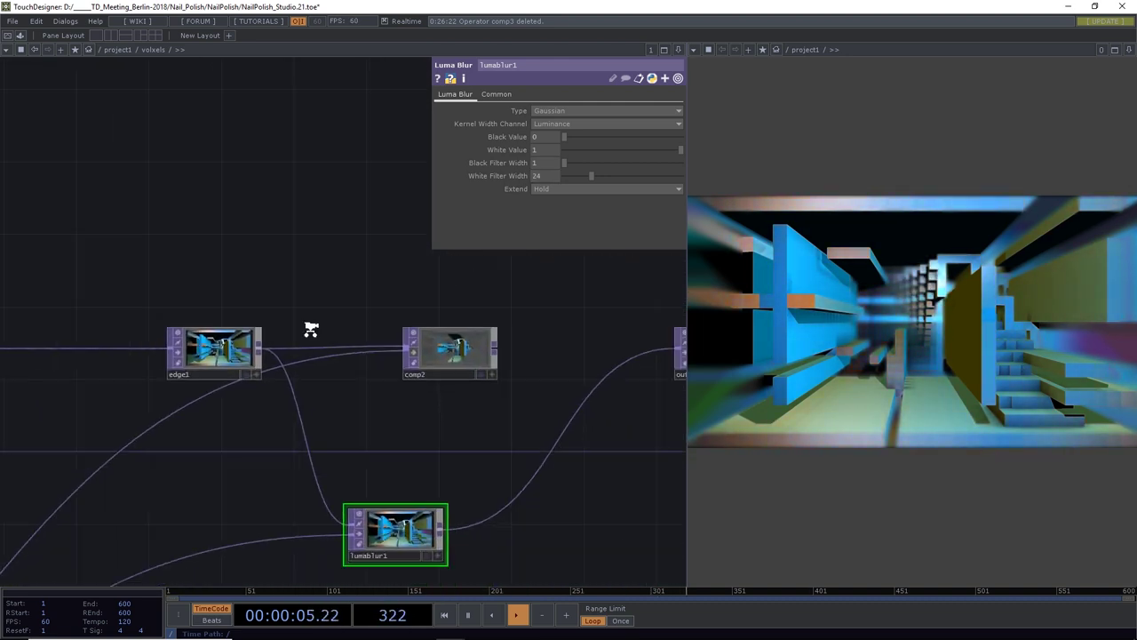
{"action": "scroll", "coordinate": [321, 334], "scroll_direction": "down", "scroll_amount": 2}
{"action": "scroll", "coordinate": [315, 331], "scroll_direction": "down", "scroll_amount": 2}
{"action": "left_click_drag", "start_coordinate": [109, 499], "coordinate": [424, 486]}
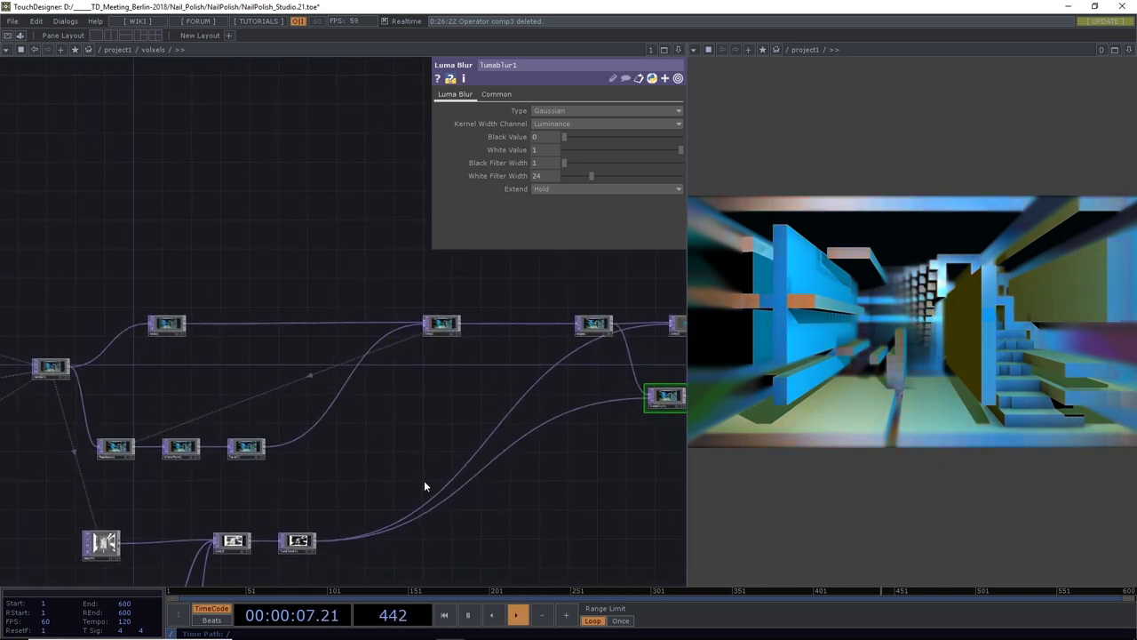
{"action": "left_click_drag", "start_coordinate": [389, 434], "coordinate": [445, 433]}
{"action": "scroll", "coordinate": [267, 347], "scroll_direction": "up", "scroll_amount": 4}
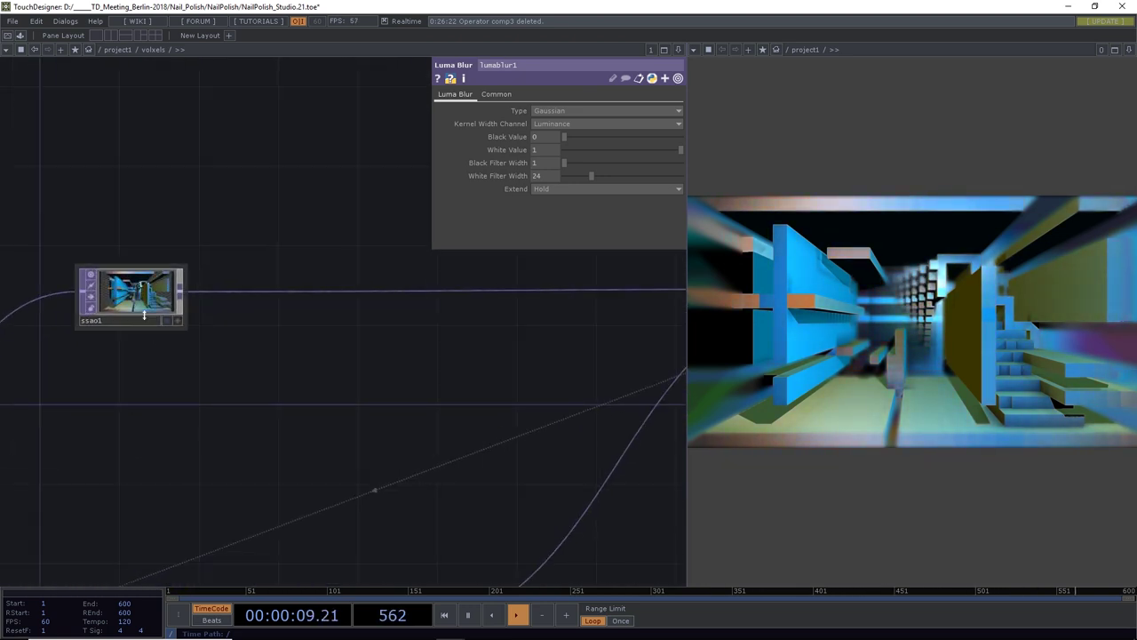
Set ssao1 to SSAO Radius 4.3, Contrast 1.16, Surface Avoid Angle 14.2, with Combine with Color on
{"action": "left_click", "coordinate": [169, 294]}
{"action": "left_click", "coordinate": [546, 254]}
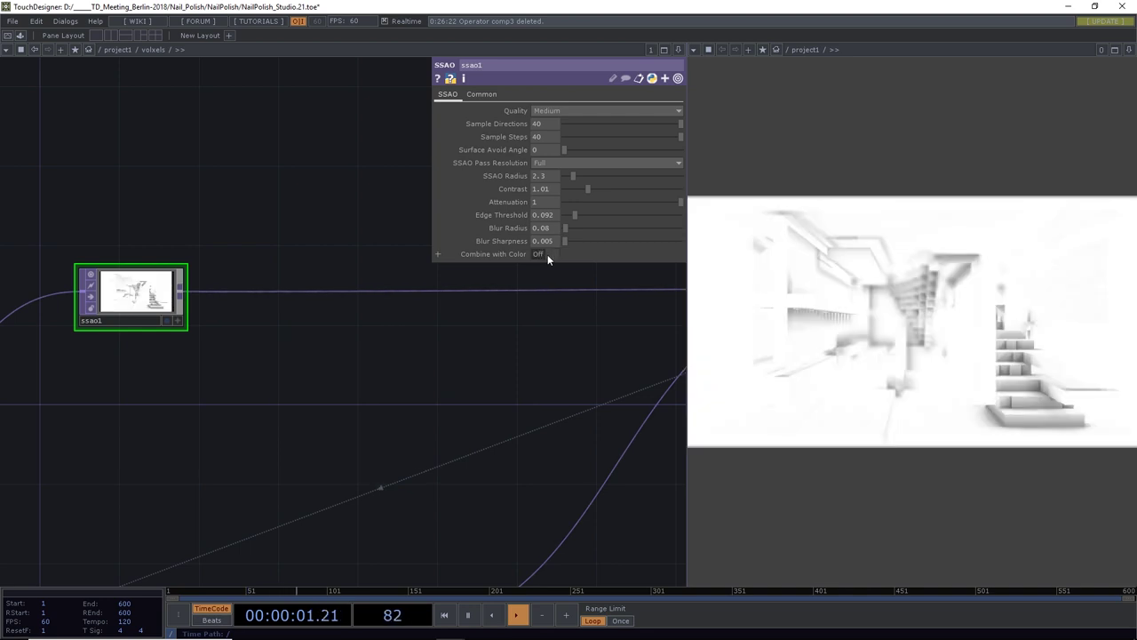
{"action": "mouse_move", "coordinate": [573, 174]}
{"action": "left_mouse_down"}
{"action": "mouse_move", "coordinate": [583, 174]}
{"action": "mouse_move", "coordinate": [571, 173]}
{"action": "mouse_move", "coordinate": [575, 149]}
{"action": "mouse_move", "coordinate": [589, 150]}
{"action": "mouse_move", "coordinate": [602, 188]}
{"action": "mouse_move", "coordinate": [579, 178]}
{"action": "left_mouse_up"}
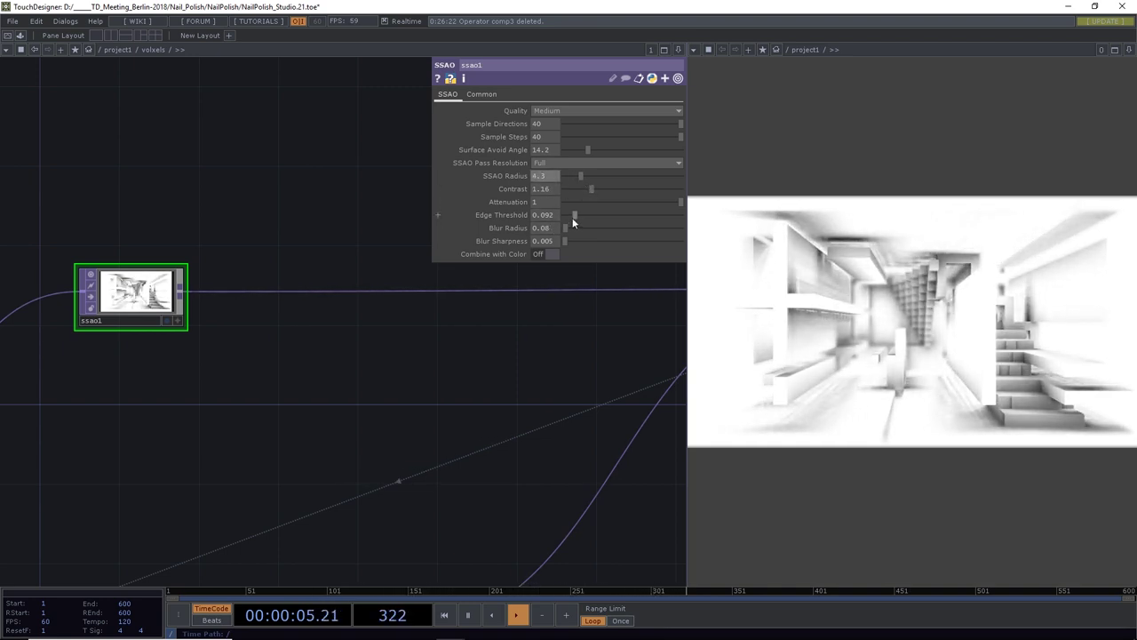
{"action": "scroll", "coordinate": [440, 399], "scroll_direction": "down", "scroll_amount": 5}
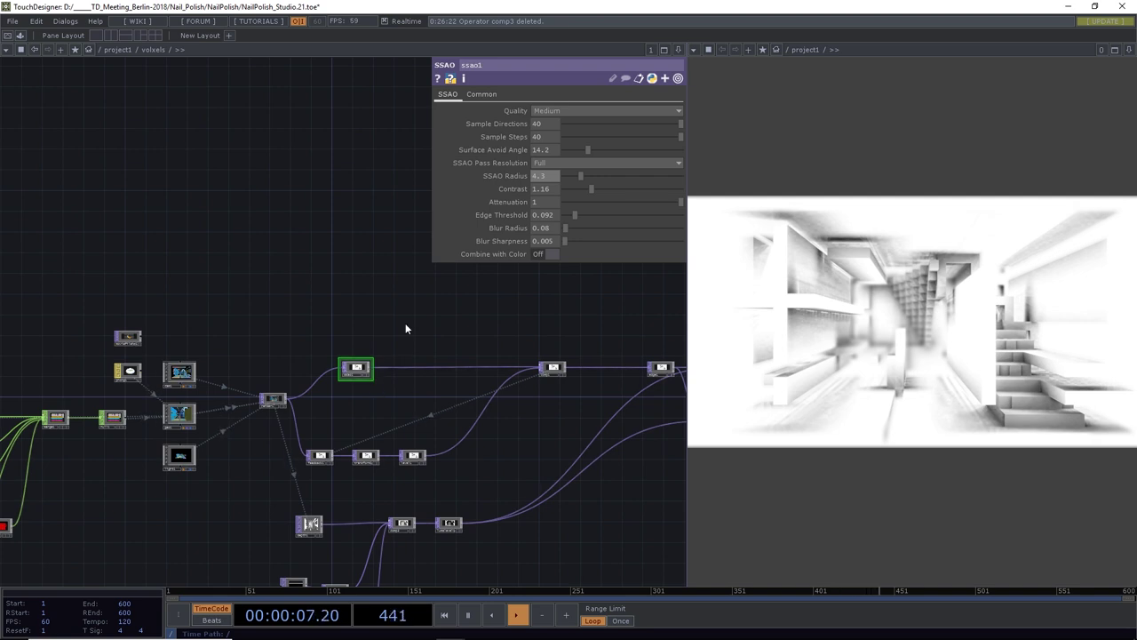
{"action": "left_click", "coordinate": [542, 255]}
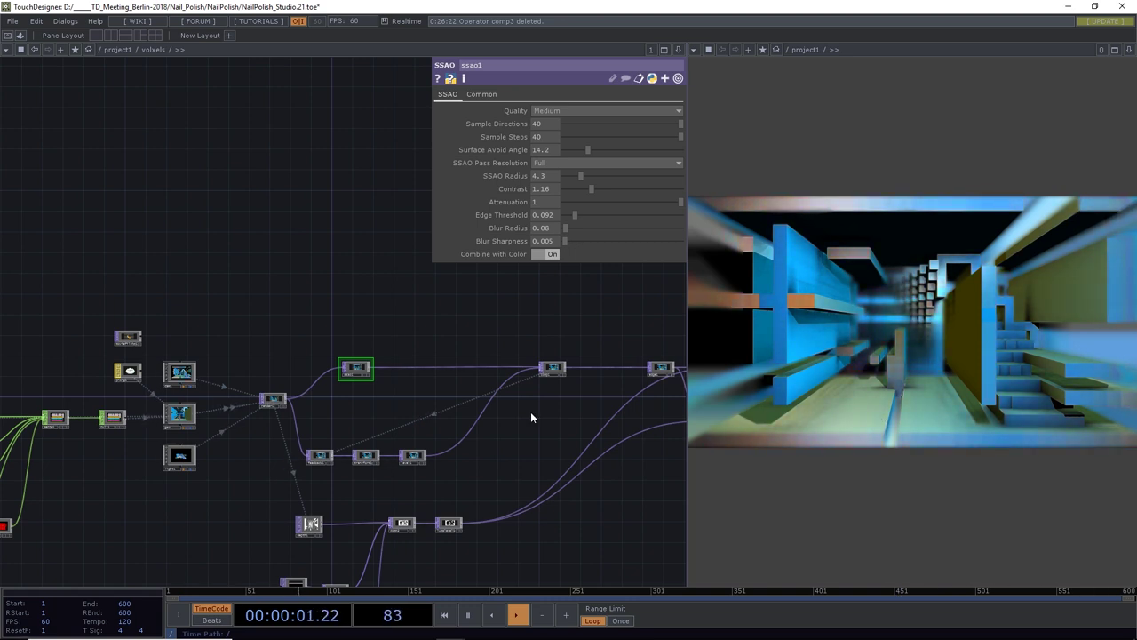
{"action": "scroll", "coordinate": [531, 418], "scroll_direction": "down", "scroll_amount": 5}
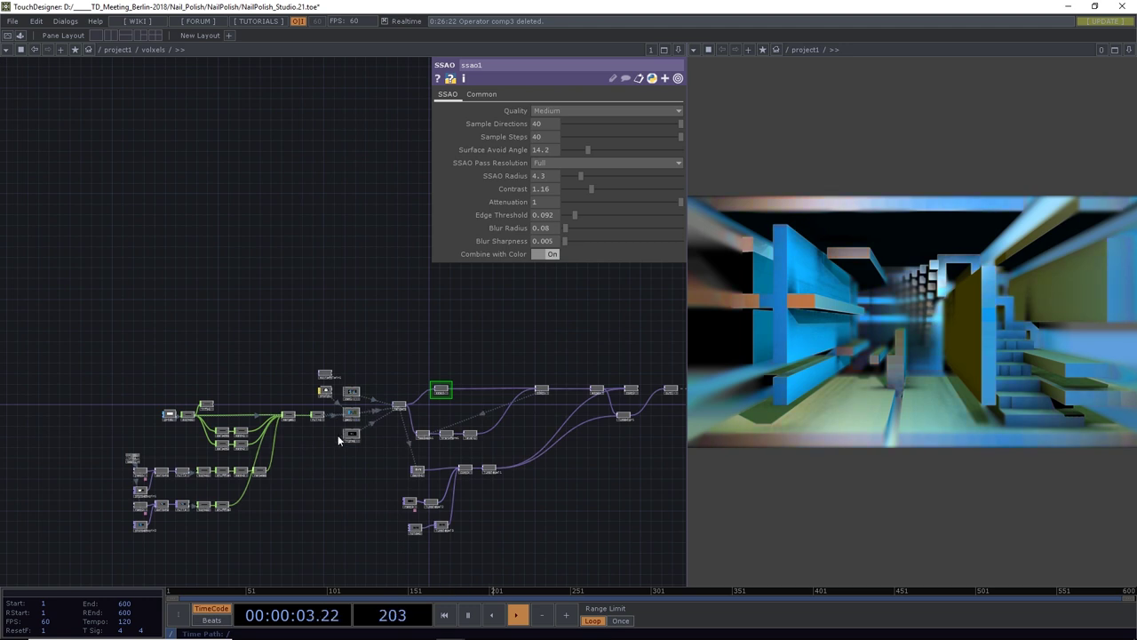
{"action": "scroll", "coordinate": [338, 434], "scroll_direction": "up", "scroll_amount": 5}
Move light1 to Translate -4, 13, 23 with Rotate -44, 4, 0
{"action": "left_click", "coordinate": [392, 433]}
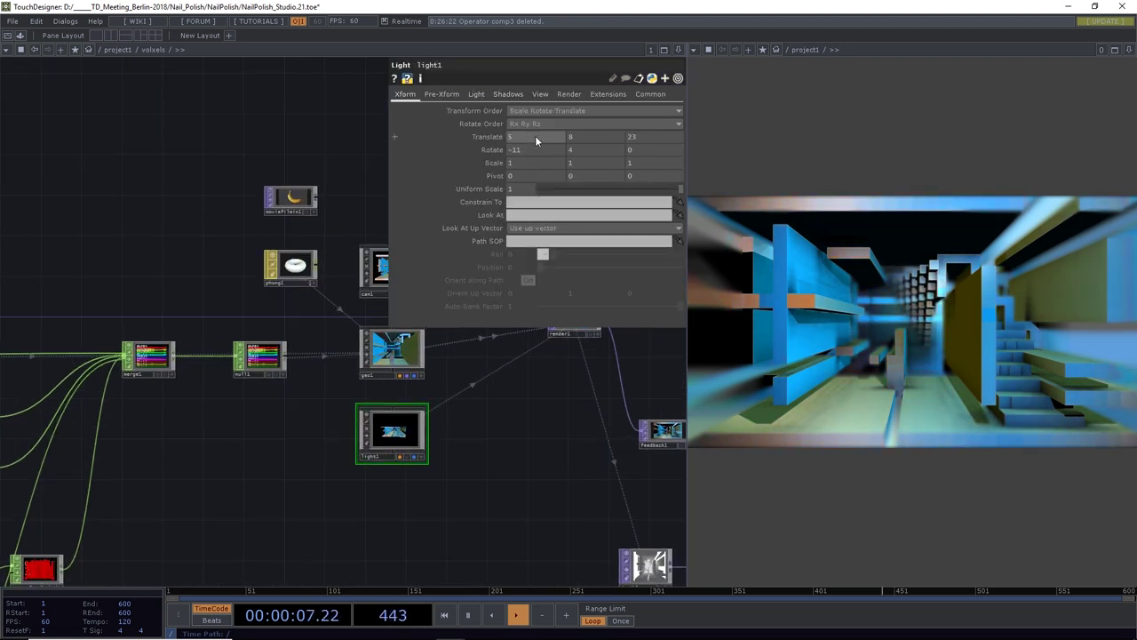
{"action": "mouse_move", "coordinate": [535, 149]}
{"action": "left_mouse_down"}
{"action": "mouse_move", "coordinate": [534, 132]}
{"action": "mouse_move", "coordinate": [535, 147]}
{"action": "left_mouse_up"}
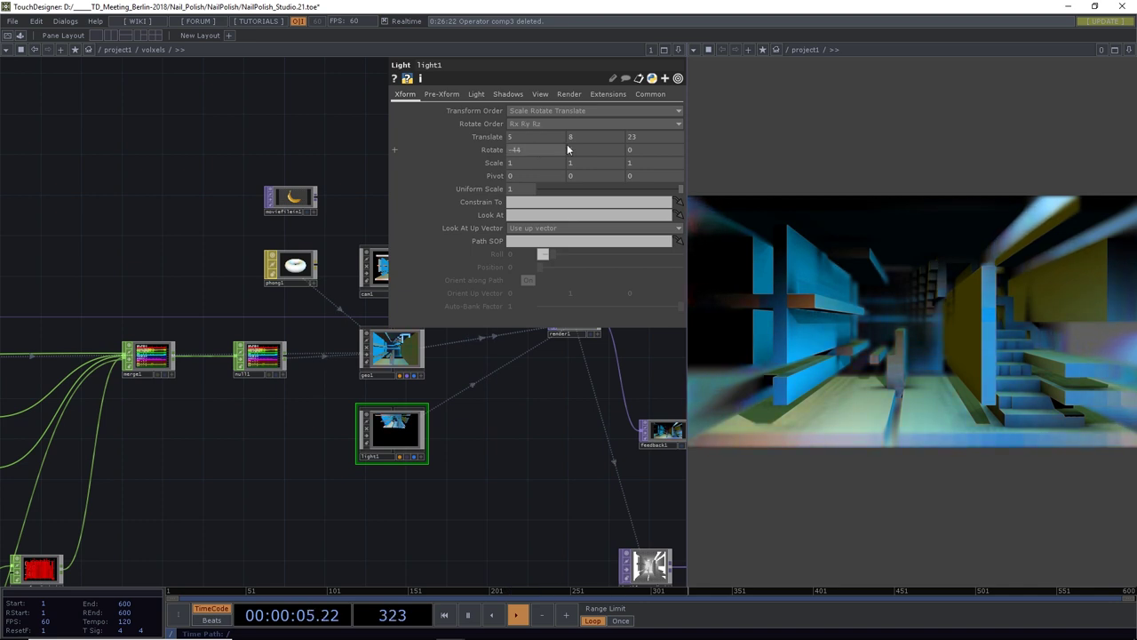
{"action": "middle_click_drag", "start_coordinate": [581, 137], "coordinate": [534, 118]}
{"action": "left_click_drag", "start_coordinate": [533, 120], "coordinate": [536, 131]}
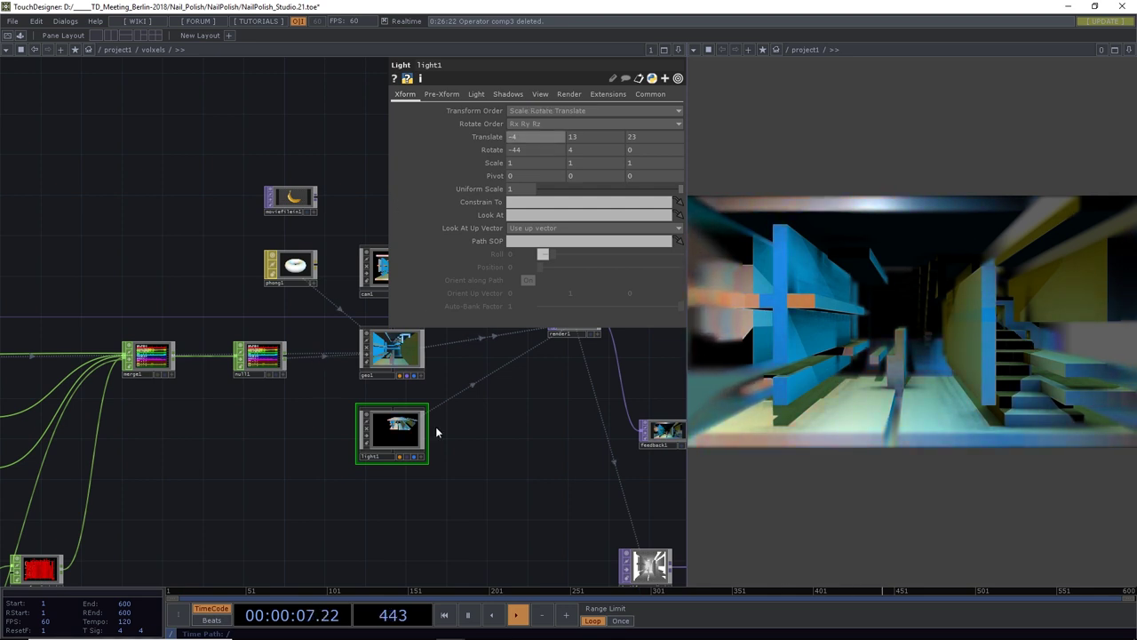
{"action": "left_click_drag", "start_coordinate": [482, 436], "coordinate": [302, 464]}
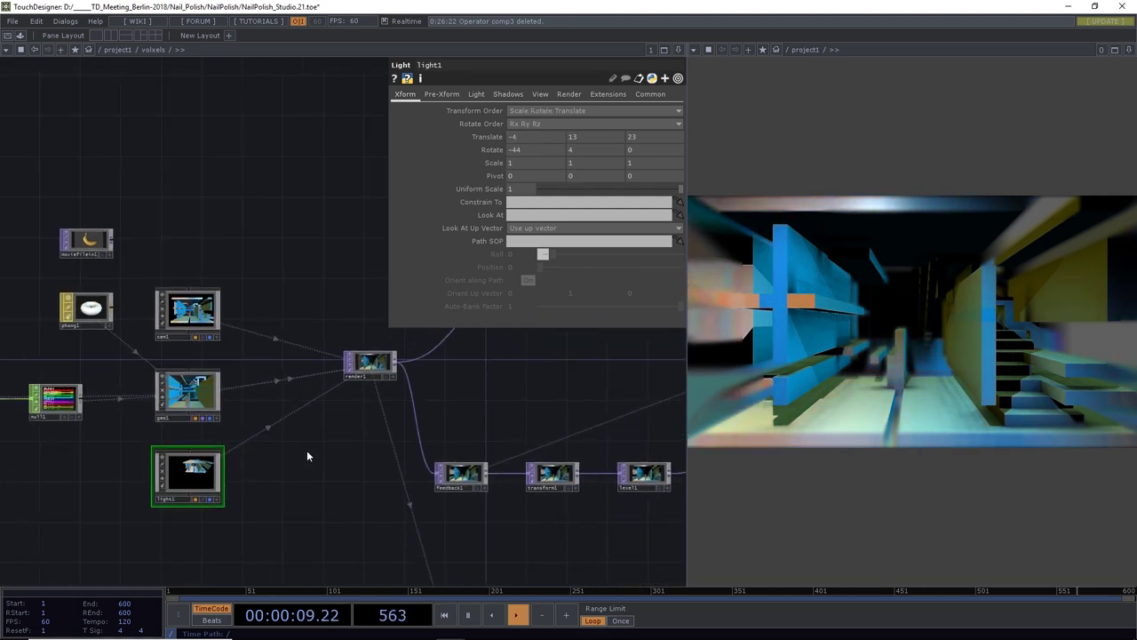
Turn on light1's distance attenuation with Attenuation Start 21.4 and End 44.5
{"action": "left_click", "coordinate": [476, 93]}
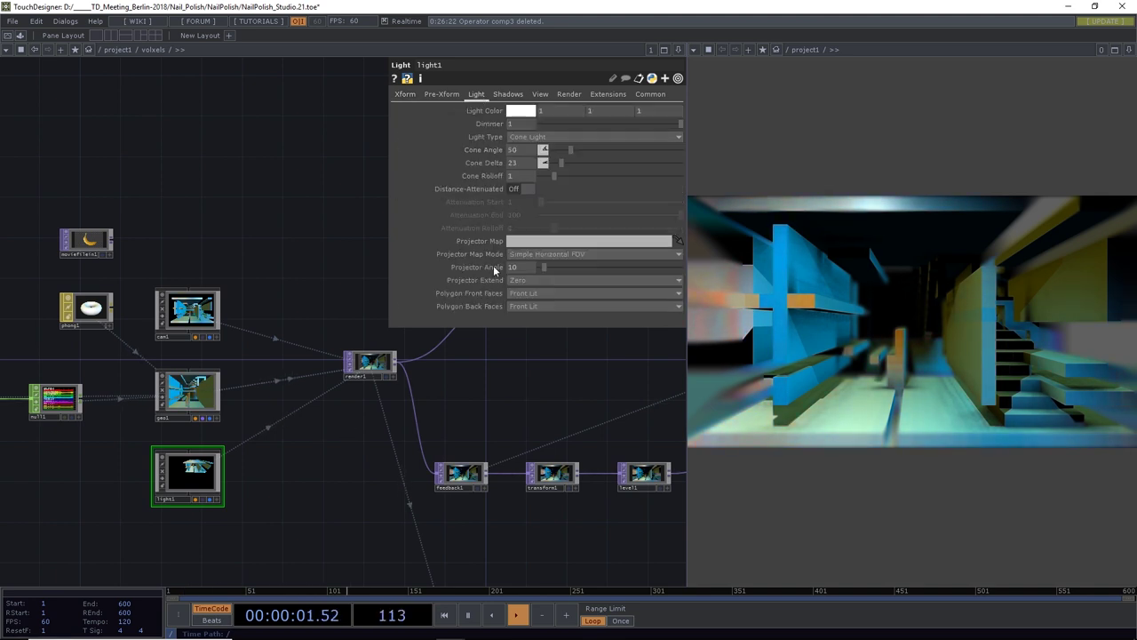
{"action": "left_click", "coordinate": [528, 188]}
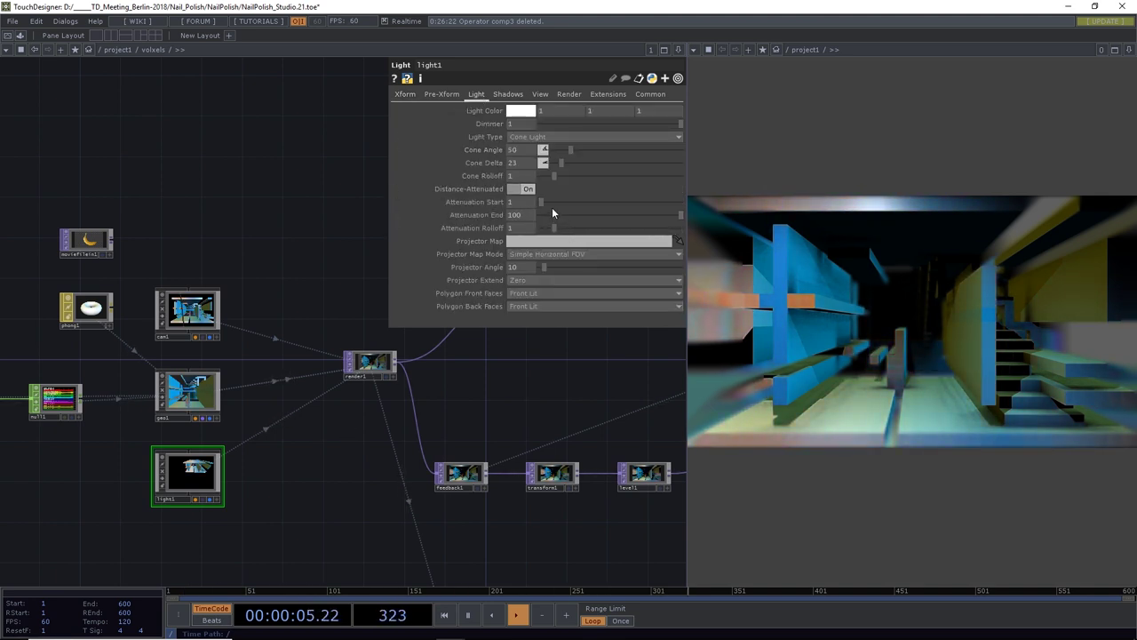
{"action": "left_click_drag", "start_coordinate": [544, 202], "coordinate": [606, 229]}
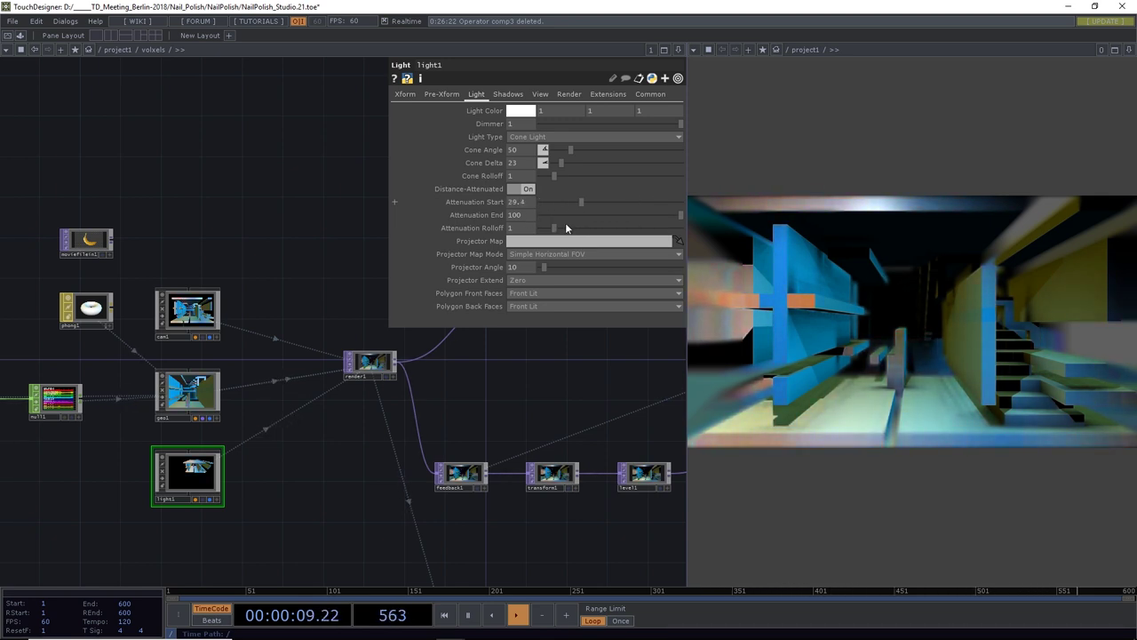
{"action": "left_click_drag", "start_coordinate": [680, 215], "coordinate": [553, 231]}
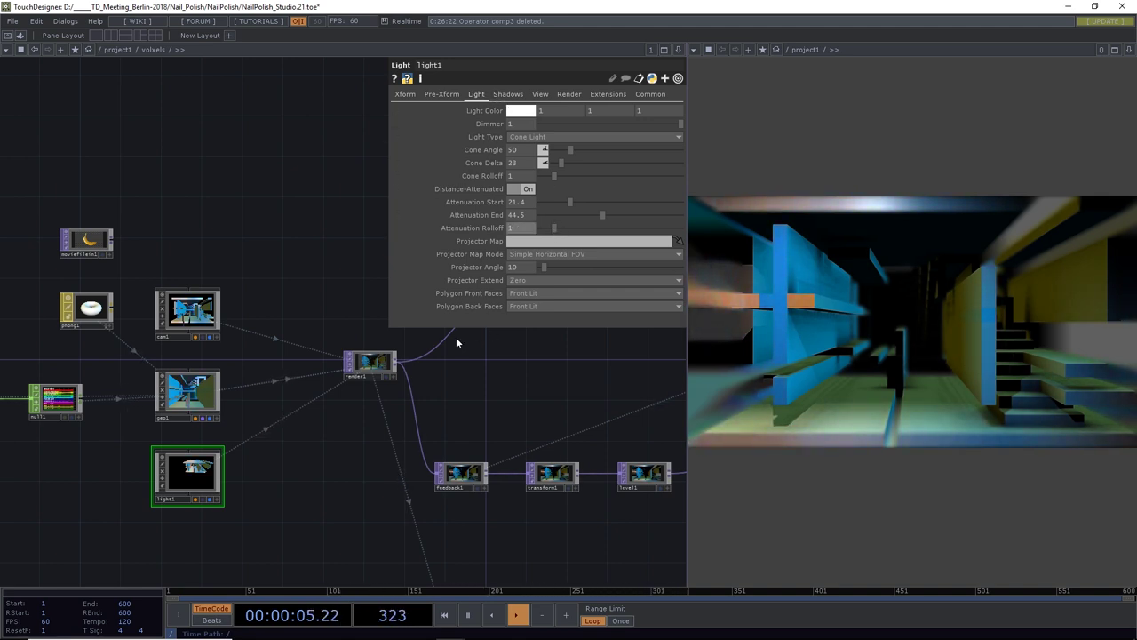
Switch cam1's projection to Perspective to Ortho Blend
{"action": "left_click", "coordinate": [205, 317]}
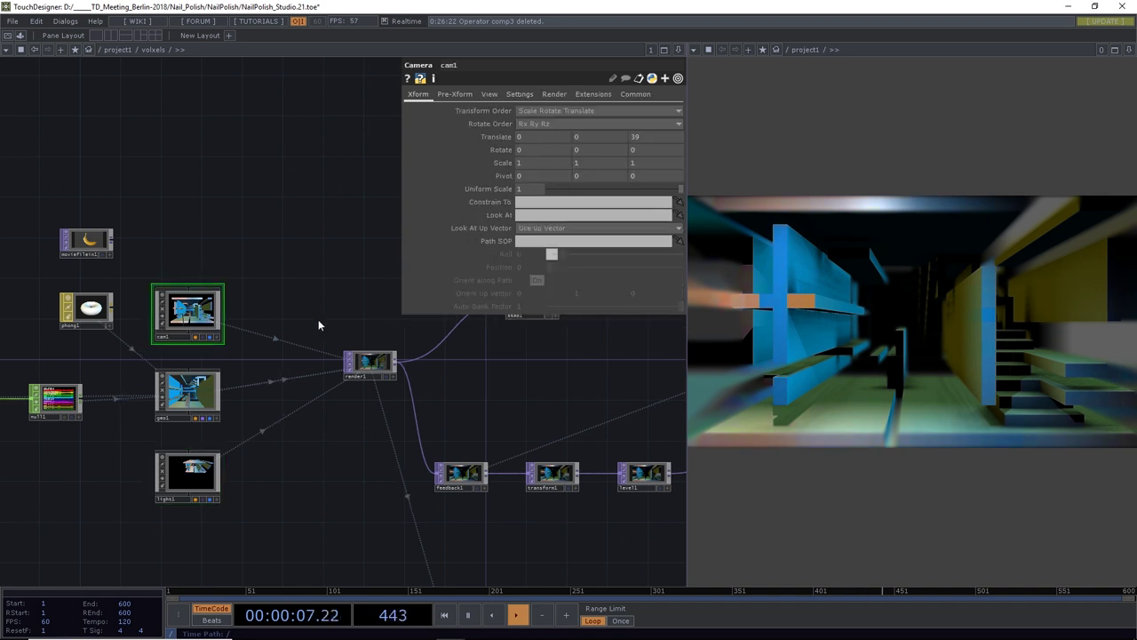
{"action": "left_click", "coordinate": [490, 95]}
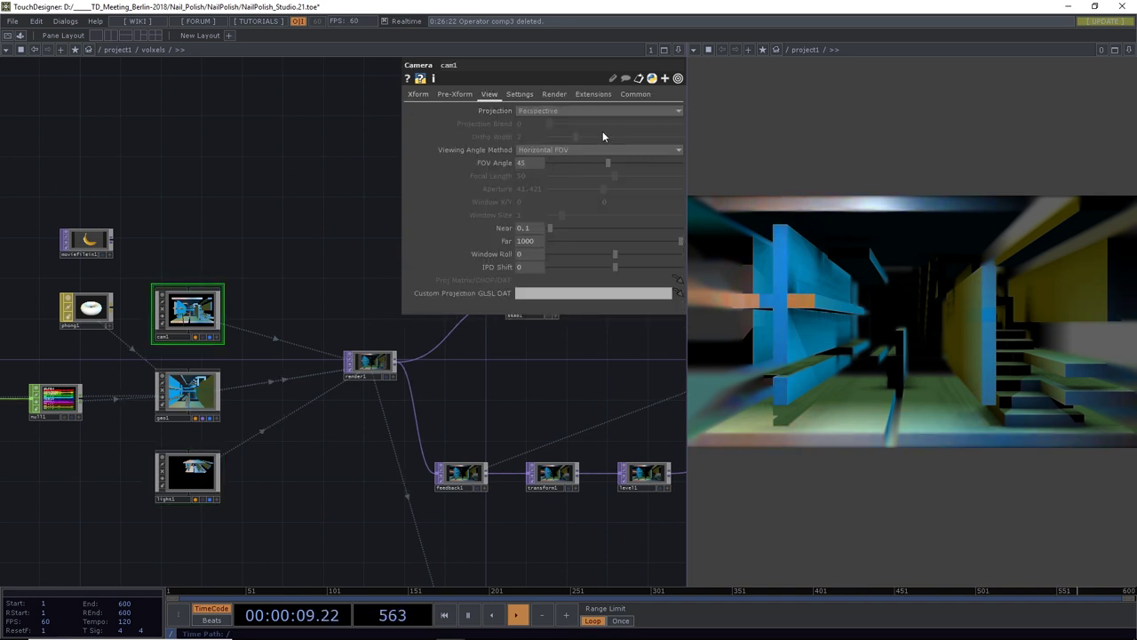
{"action": "left_click", "coordinate": [524, 112]}
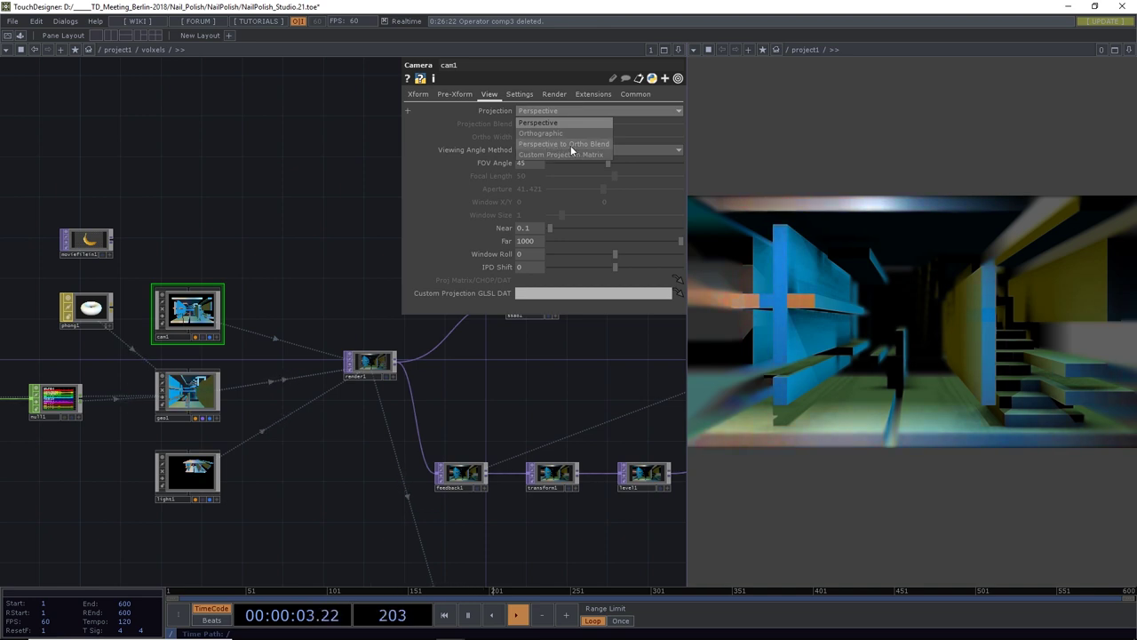
{"action": "left_click", "coordinate": [572, 144]}
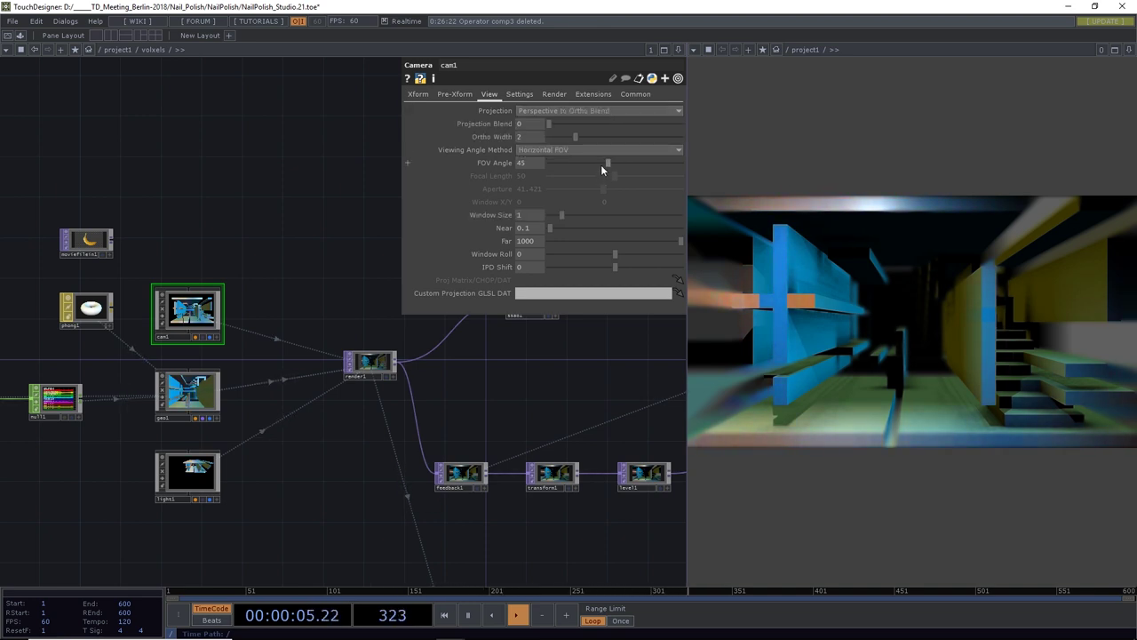
Set cam1's Ortho Width to 32.2 and return Projection Blend to 0
{"action": "left_click_drag", "start_coordinate": [572, 135], "coordinate": [714, 149]}
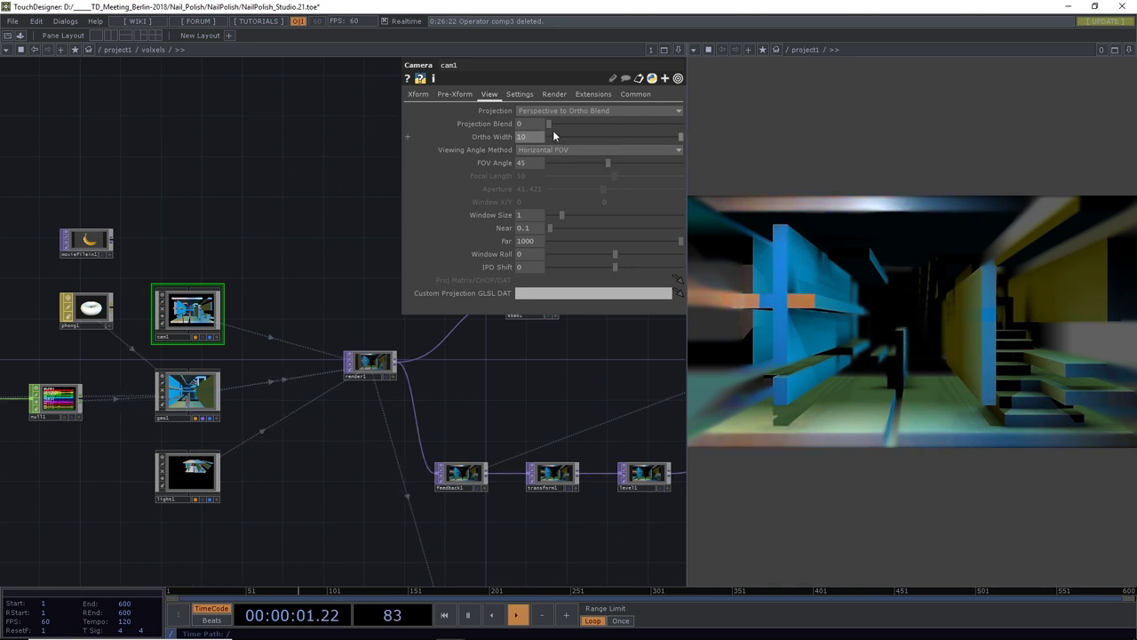
{"action": "left_click_drag", "start_coordinate": [555, 124], "coordinate": [721, 150]}
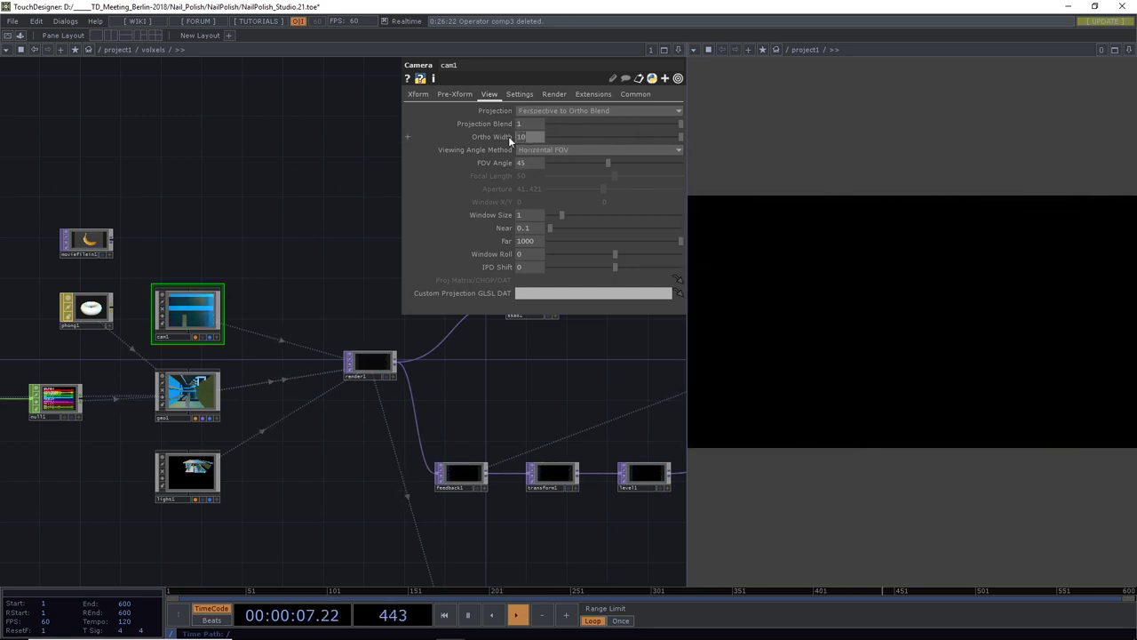
{"action": "key", "text": "BackSpace"}
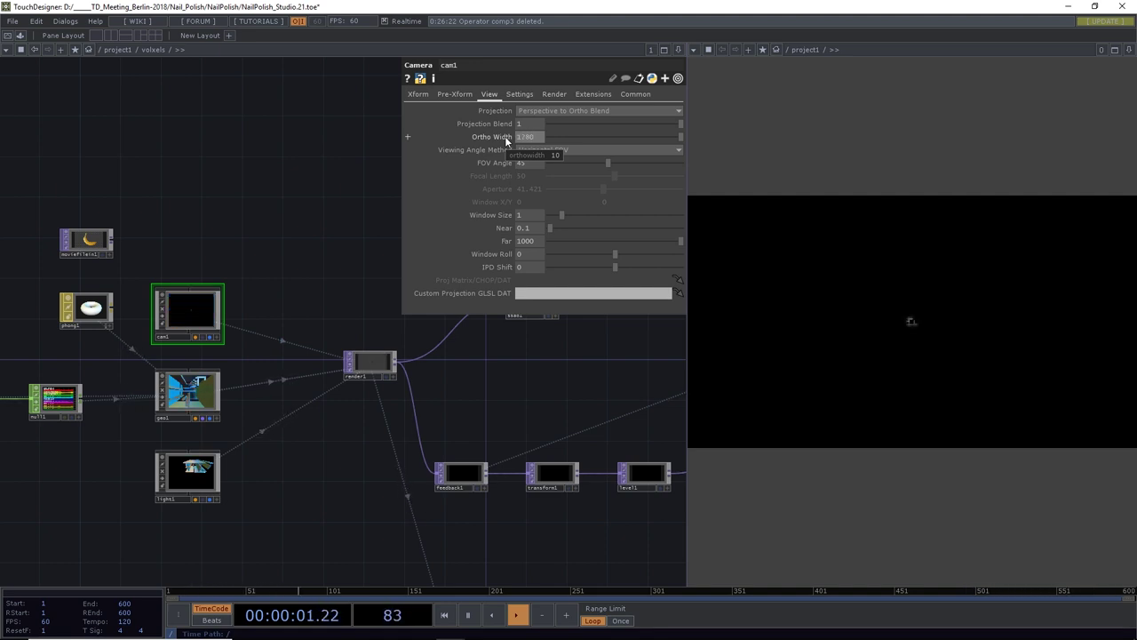
{"action": "type", "text": "280"}
{"action": "key", "text": "Return"}
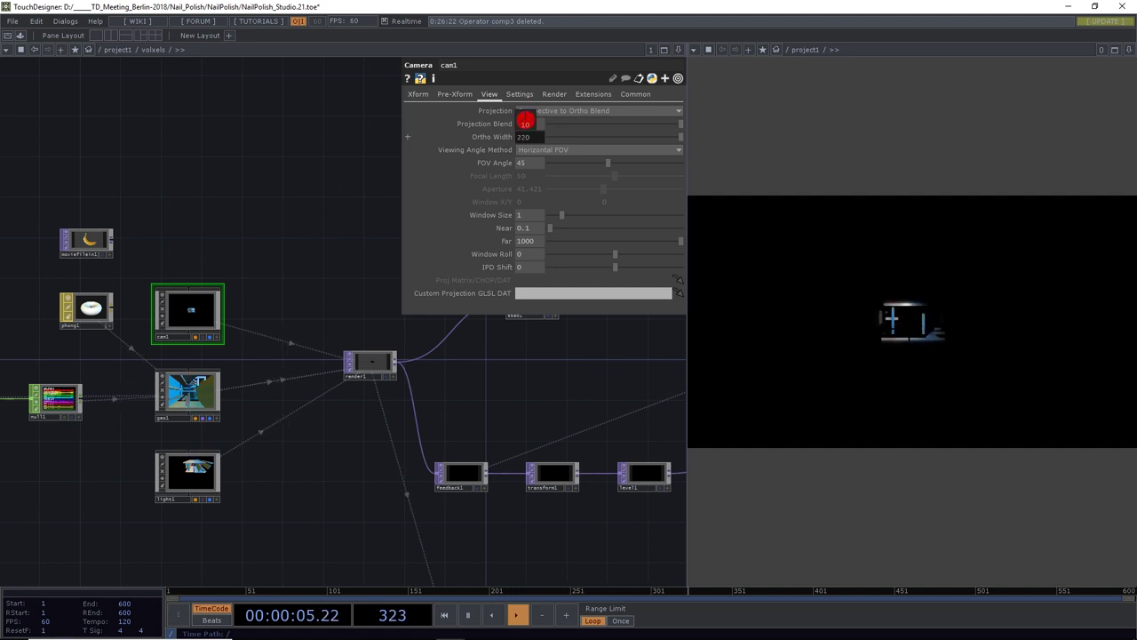
{"action": "type", "text": "30"}
{"action": "key", "text": "Return"}
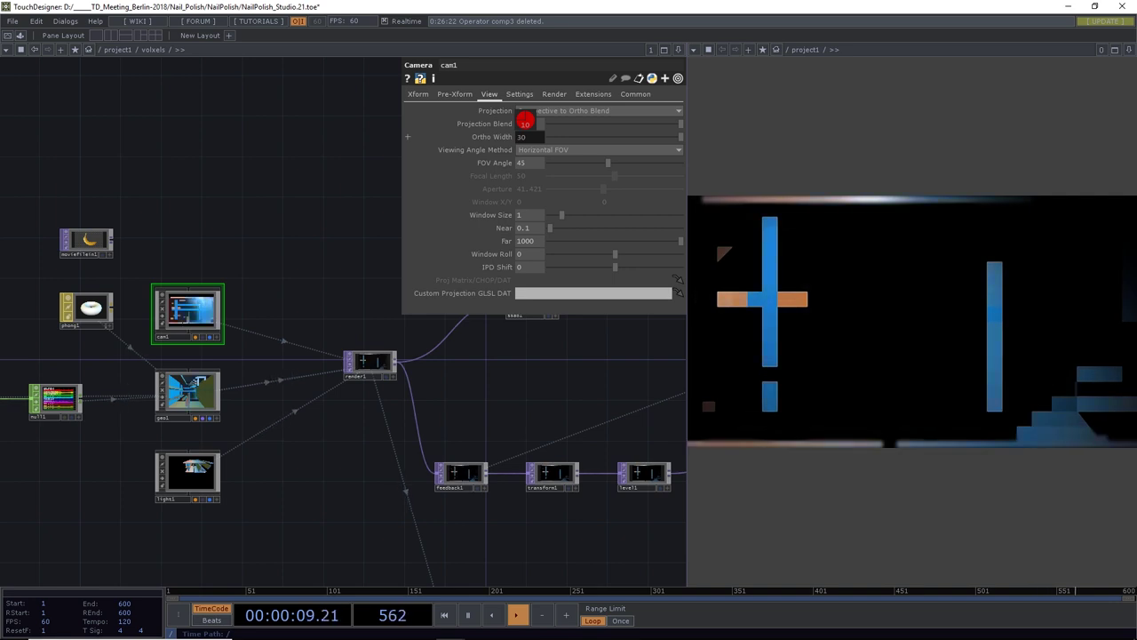
{"action": "middle_click_drag", "start_coordinate": [532, 137], "coordinate": [532, 120]}
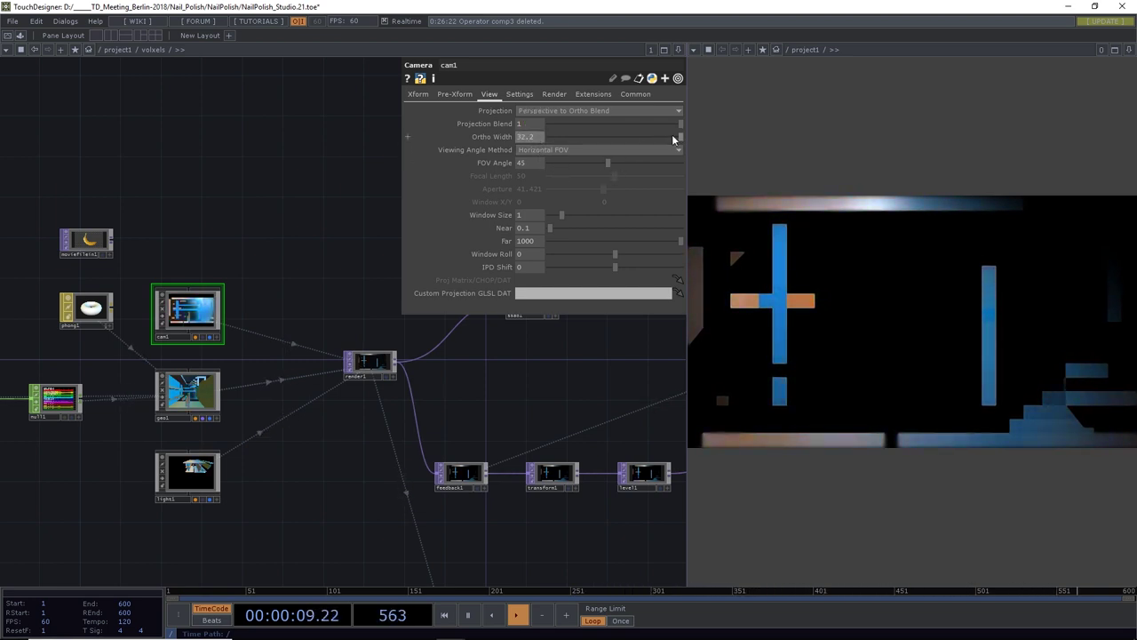
{"action": "left_click_drag", "start_coordinate": [681, 123], "coordinate": [599, 180]}
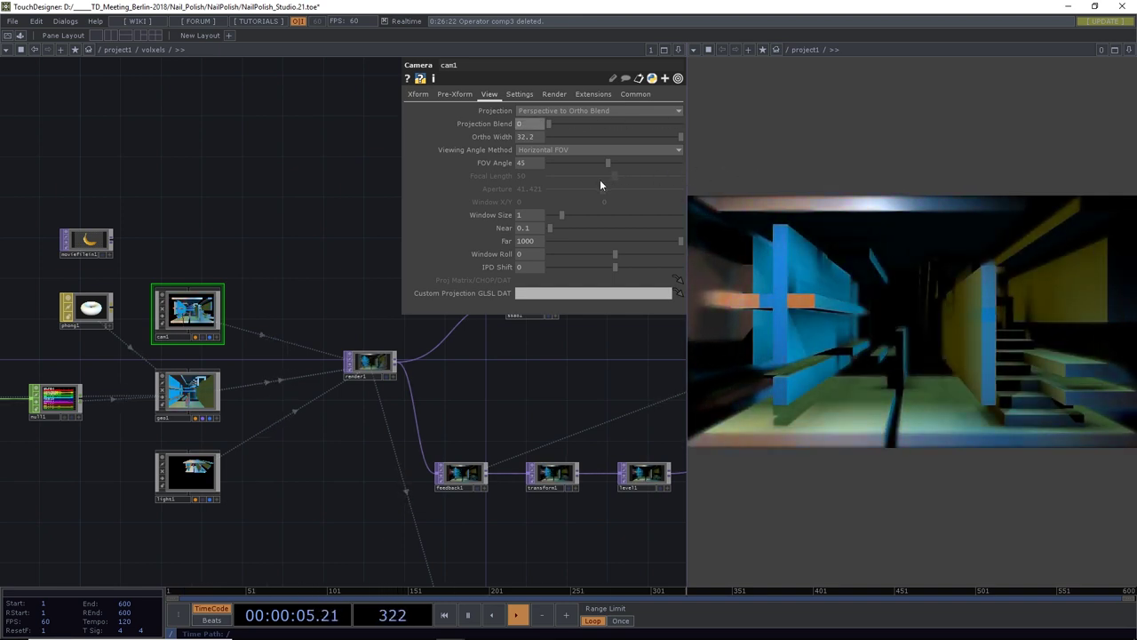
{"action": "mouse_move", "coordinate": [574, 399]}
{"action": "left_mouse_down"}
{"action": "mouse_move", "coordinate": [471, 452]}
{"action": "mouse_move", "coordinate": [350, 476]}
{"action": "mouse_move", "coordinate": [563, 400]}
{"action": "left_mouse_up"}
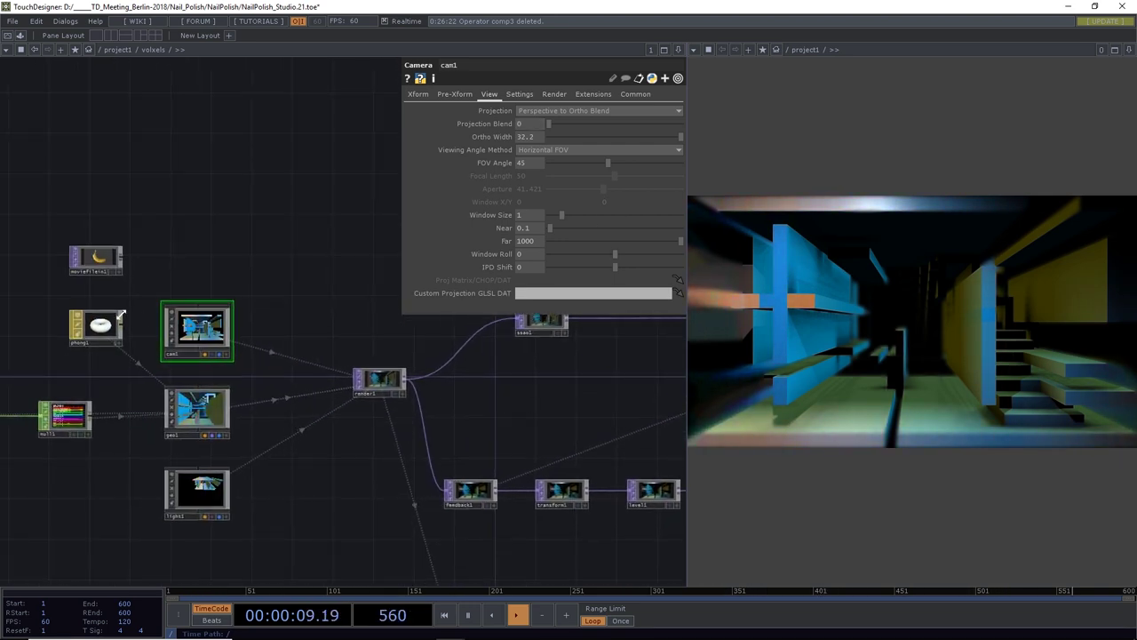
{"action": "left_click", "coordinate": [108, 326]}
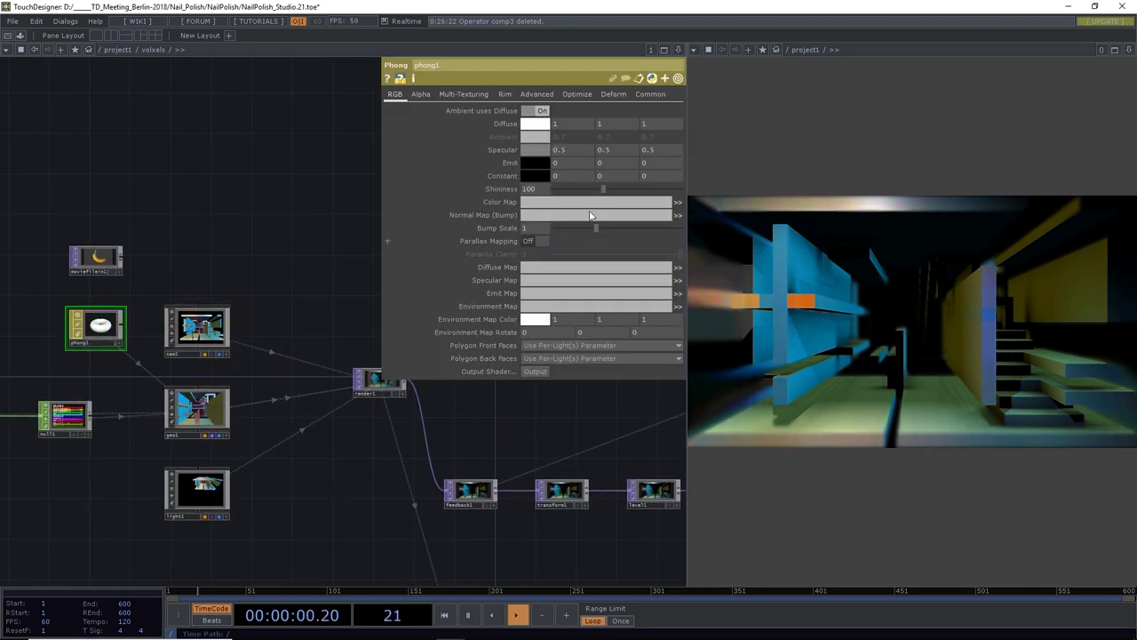
Enable both phong1 rim lights and set Rim 2 center to 8 and width 0.65
{"action": "left_click", "coordinate": [505, 95]}
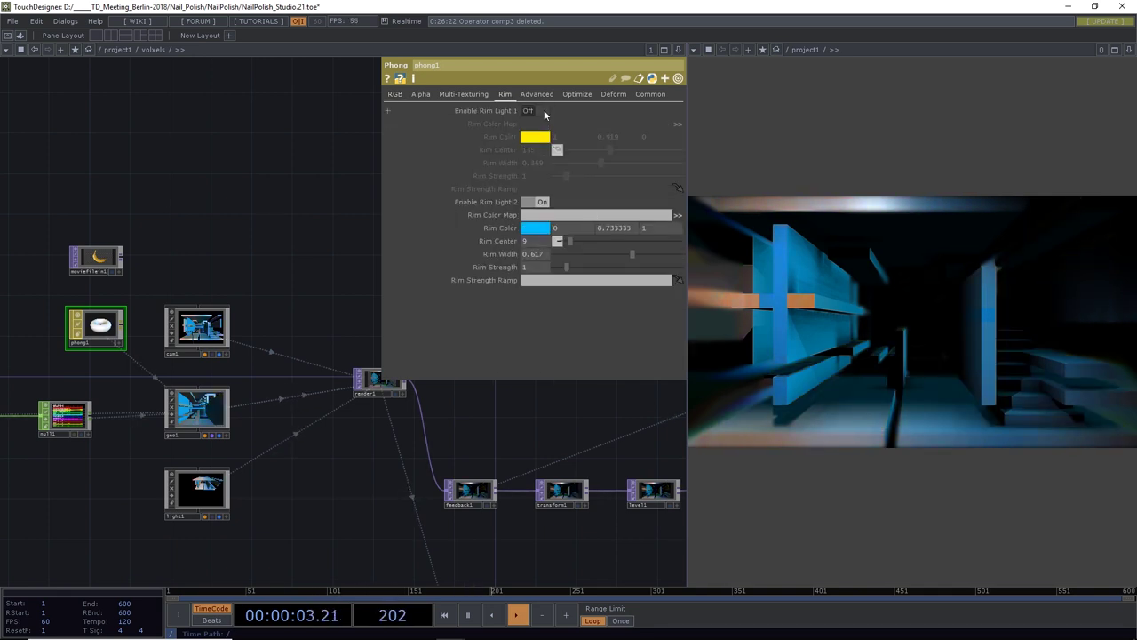
{"action": "left_click", "coordinate": [530, 111]}
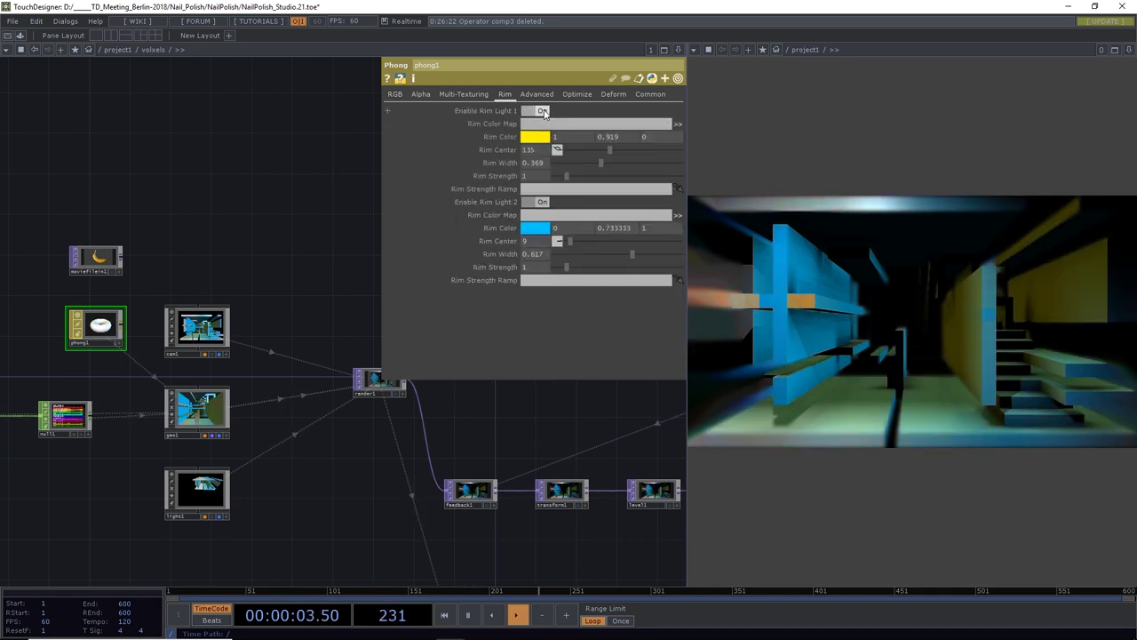
{"action": "left_click", "coordinate": [535, 202]}
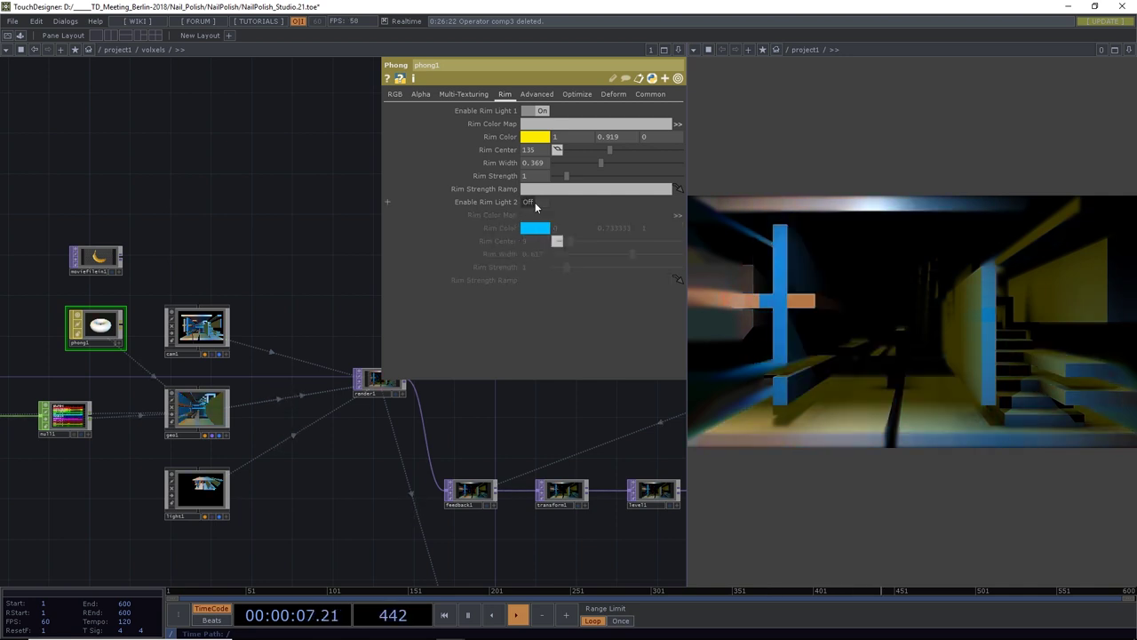
{"action": "left_click", "coordinate": [535, 202]}
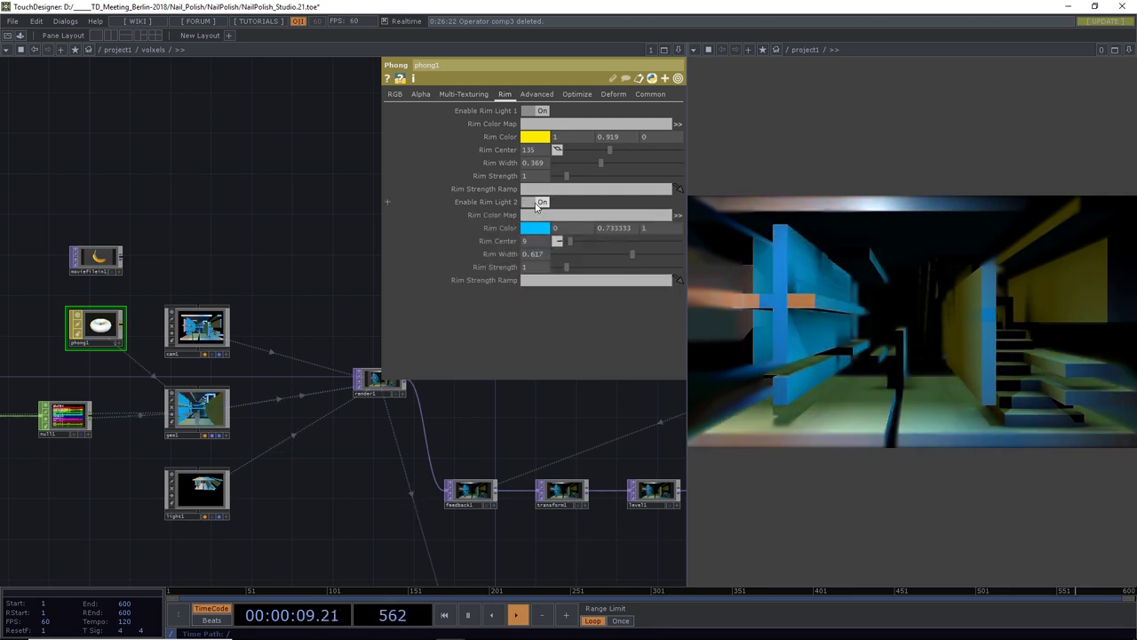
{"action": "mouse_move", "coordinate": [569, 241]}
{"action": "left_mouse_down"}
{"action": "mouse_move", "coordinate": [608, 244]}
{"action": "mouse_move", "coordinate": [552, 254]}
{"action": "left_mouse_up"}
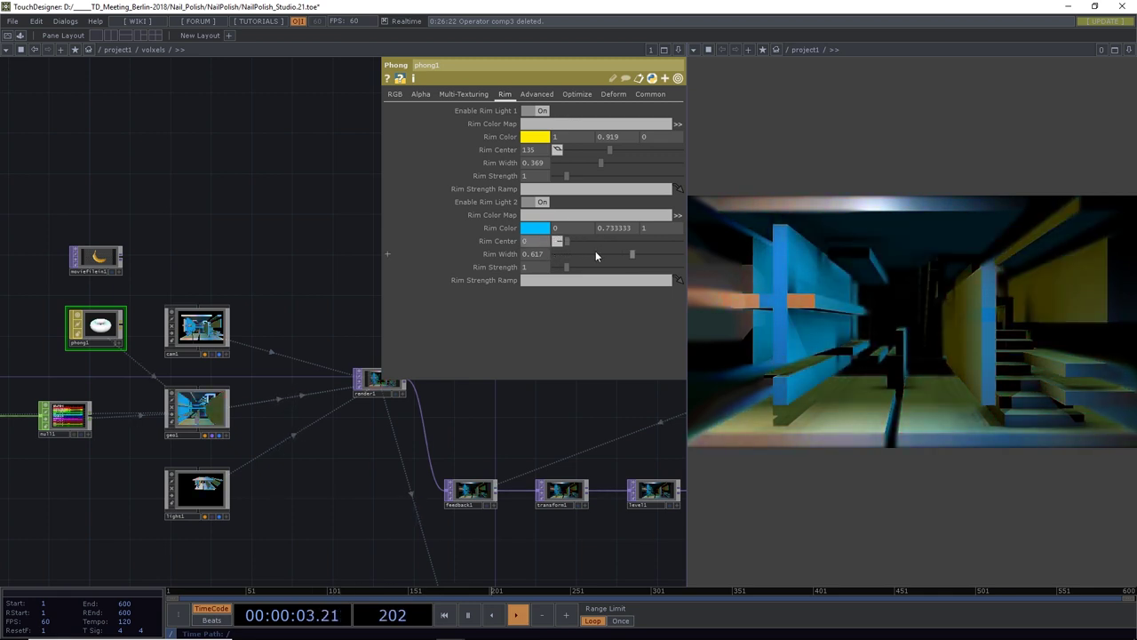
{"action": "mouse_move", "coordinate": [632, 258]}
{"action": "left_mouse_down"}
{"action": "mouse_move", "coordinate": [572, 258]}
{"action": "mouse_move", "coordinate": [650, 263]}
{"action": "mouse_move", "coordinate": [551, 260]}
{"action": "mouse_move", "coordinate": [630, 257]}
{"action": "mouse_move", "coordinate": [594, 258]}
{"action": "mouse_move", "coordinate": [611, 264]}
{"action": "mouse_move", "coordinate": [584, 240]}
{"action": "mouse_move", "coordinate": [672, 241]}
{"action": "mouse_move", "coordinate": [559, 250]}
{"action": "left_mouse_up"}
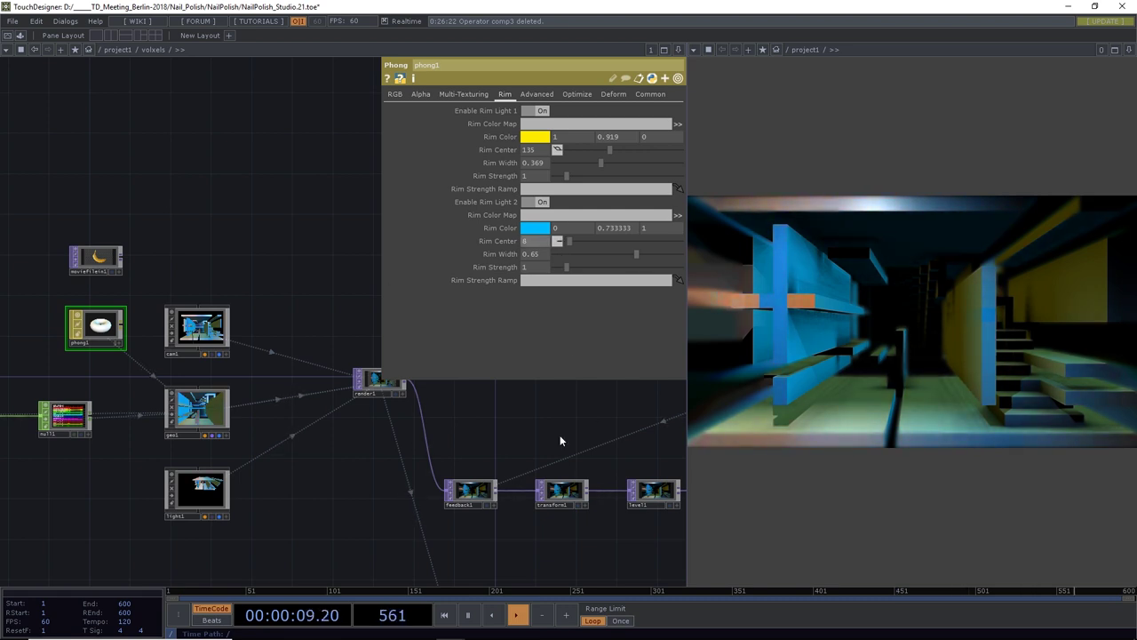
Turn both phong1 rim lights off, darkening the corridor render
{"action": "scroll", "coordinate": [453, 448], "scroll_direction": "down", "scroll_amount": 4}
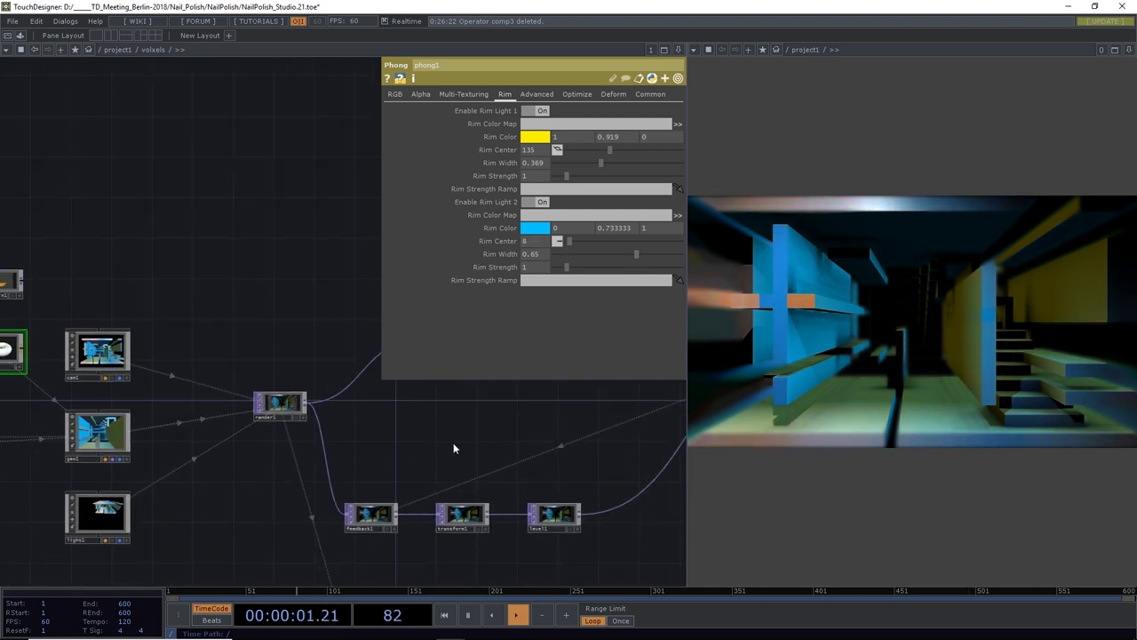
{"action": "left_click", "coordinate": [543, 112]}
{"action": "left_click", "coordinate": [536, 203]}
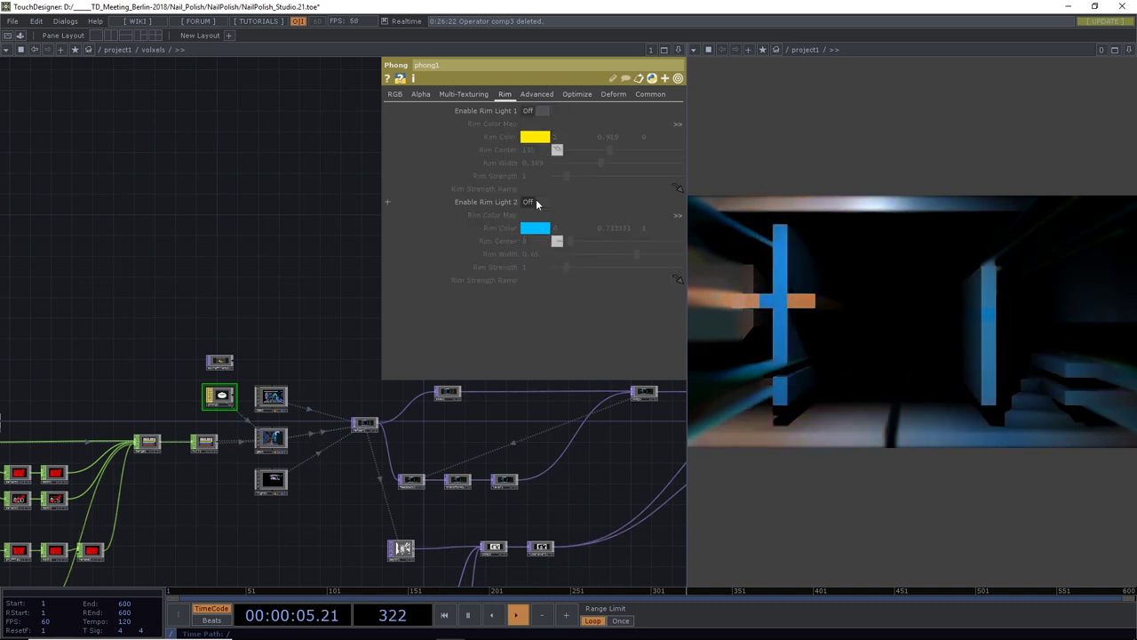
{"action": "scroll", "coordinate": [309, 428], "scroll_direction": "up", "scroll_amount": 4}
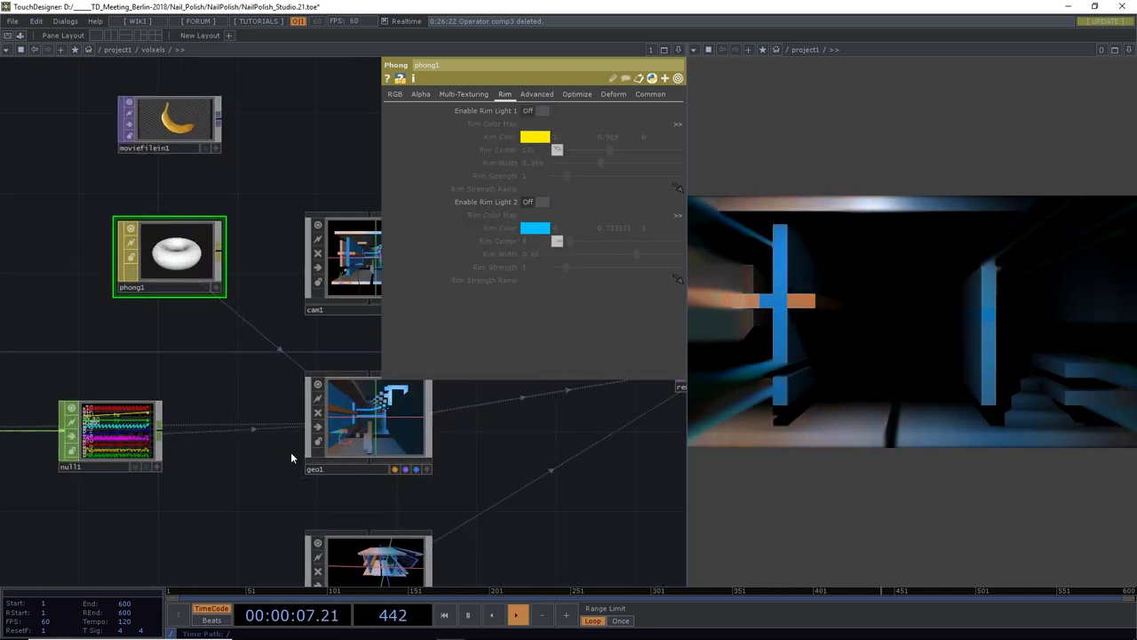
{"action": "left_click_drag", "start_coordinate": [290, 451], "coordinate": [204, 346]}
Adjust light1's cone and attenuation so it runs from Start 41.6 to End 84.9
{"action": "left_click", "coordinate": [321, 461]}
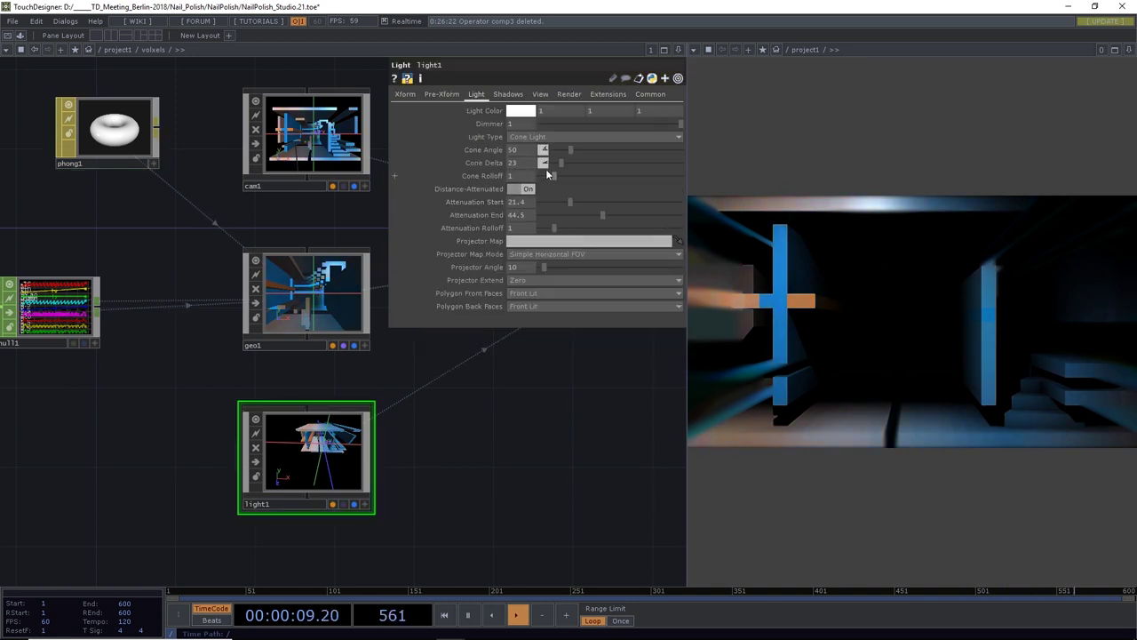
{"action": "left_click_drag", "start_coordinate": [560, 148], "coordinate": [587, 147]}
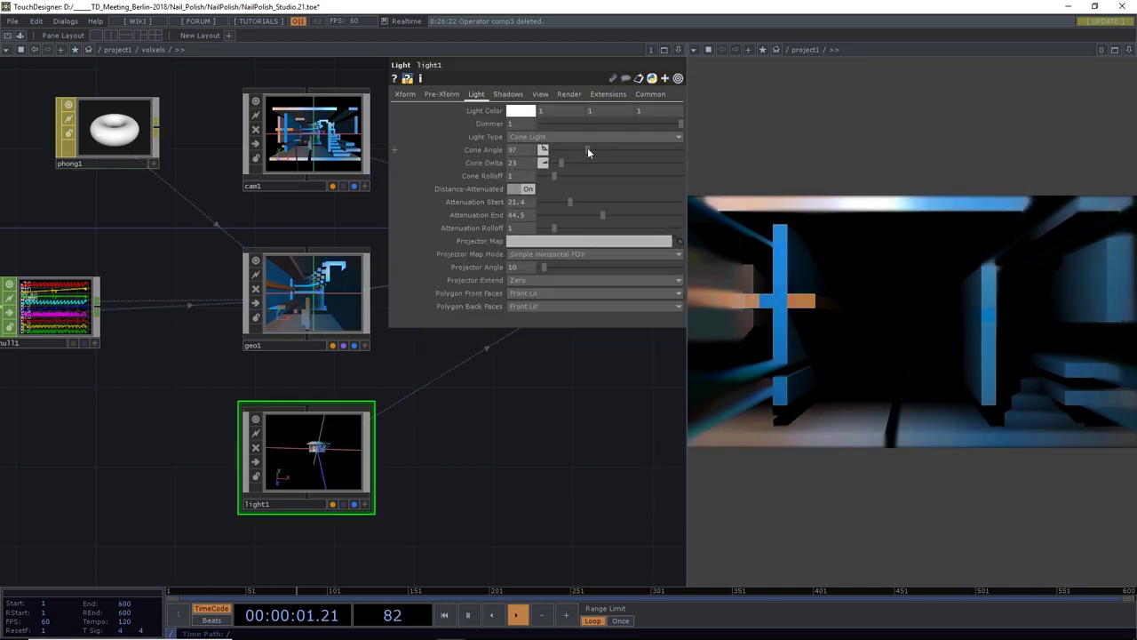
{"action": "left_click_drag", "start_coordinate": [570, 202], "coordinate": [661, 216]}
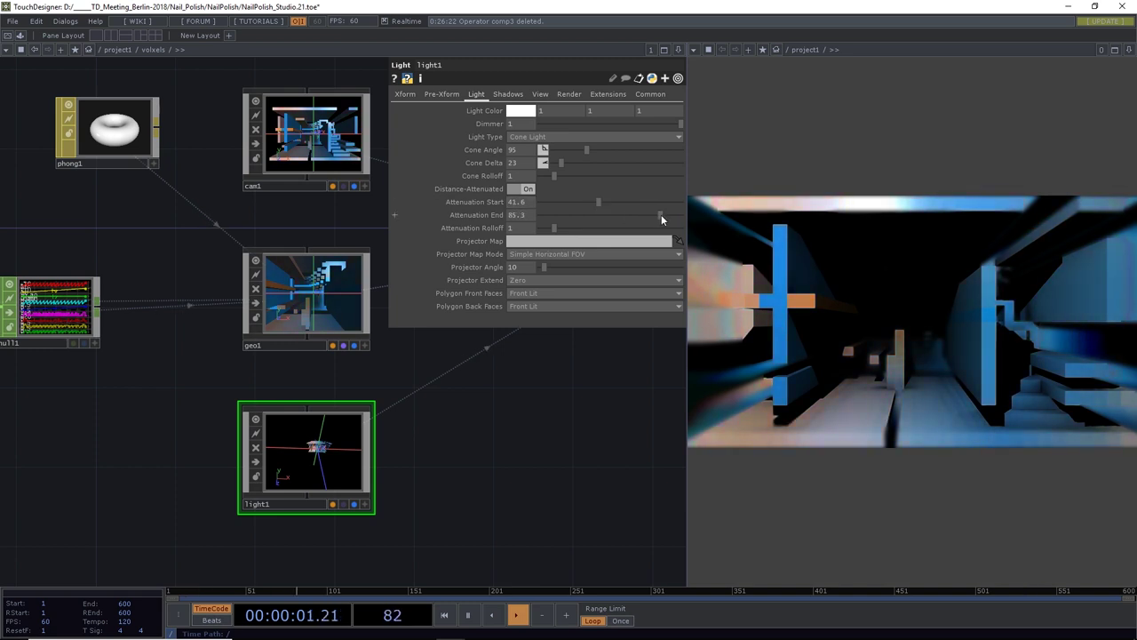
{"action": "left_click_drag", "start_coordinate": [553, 337], "coordinate": [425, 441]}
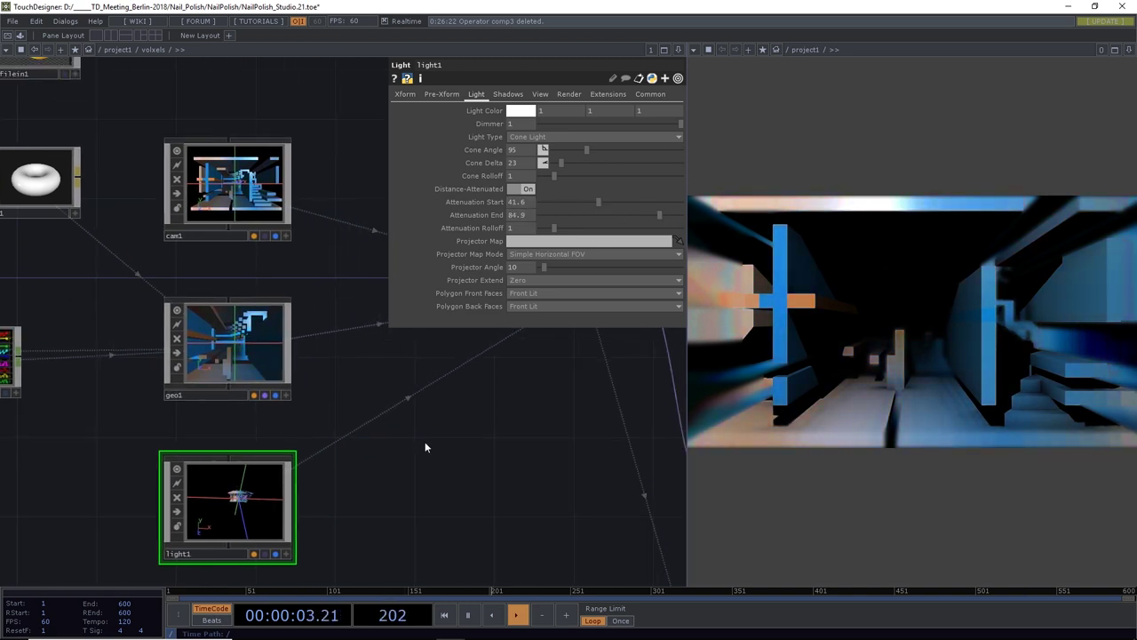
{"action": "left_click_drag", "start_coordinate": [426, 376], "coordinate": [350, 506]}
{"action": "scroll", "coordinate": [394, 488], "scroll_direction": "down", "scroll_amount": 2}
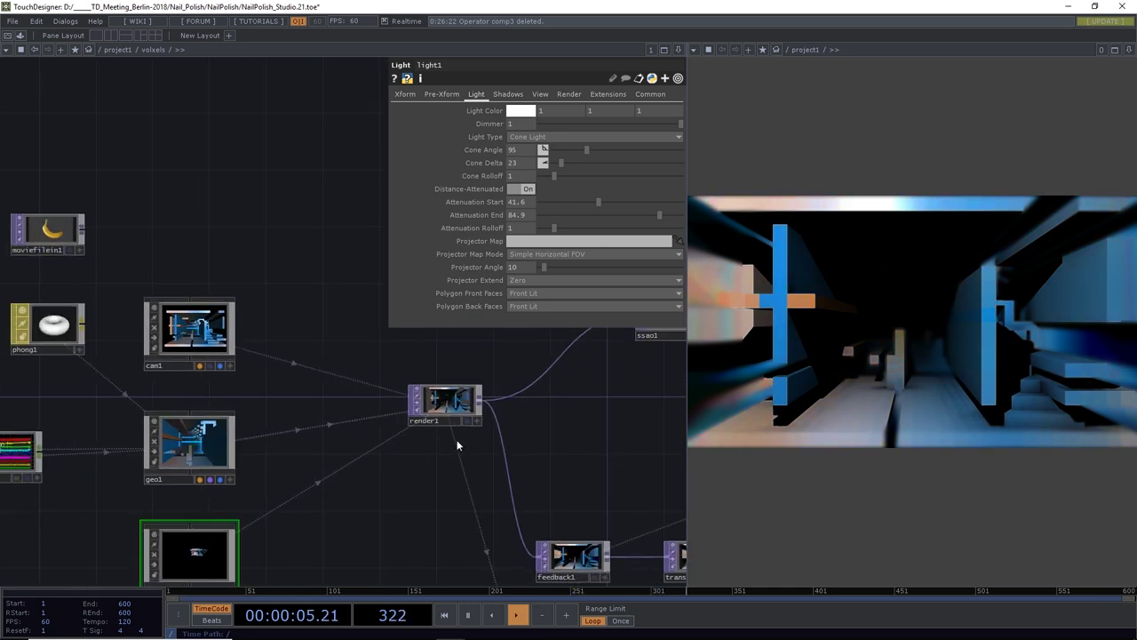
{"action": "scroll", "coordinate": [466, 407], "scroll_direction": "up", "scroll_amount": 4}
Save the project with Ctrl+S and bring the end of the post-processing chain into view
{"action": "left_click", "coordinate": [466, 407]}
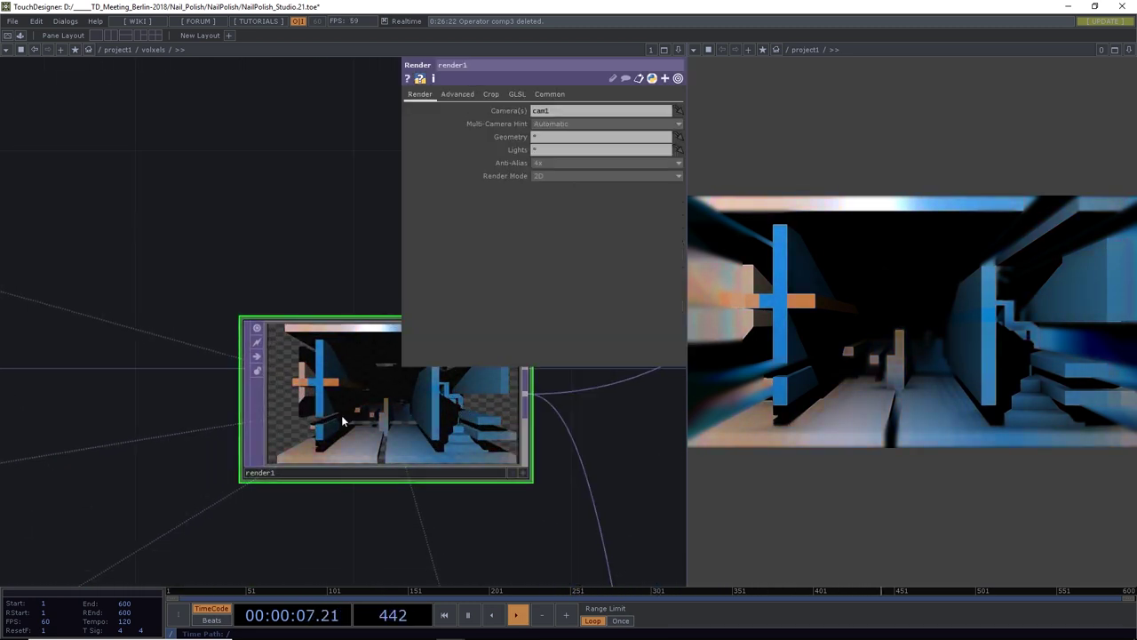
{"action": "key", "text": "ctrl+s"}
{"action": "scroll", "coordinate": [599, 419], "scroll_direction": "right", "scroll_amount": 5}
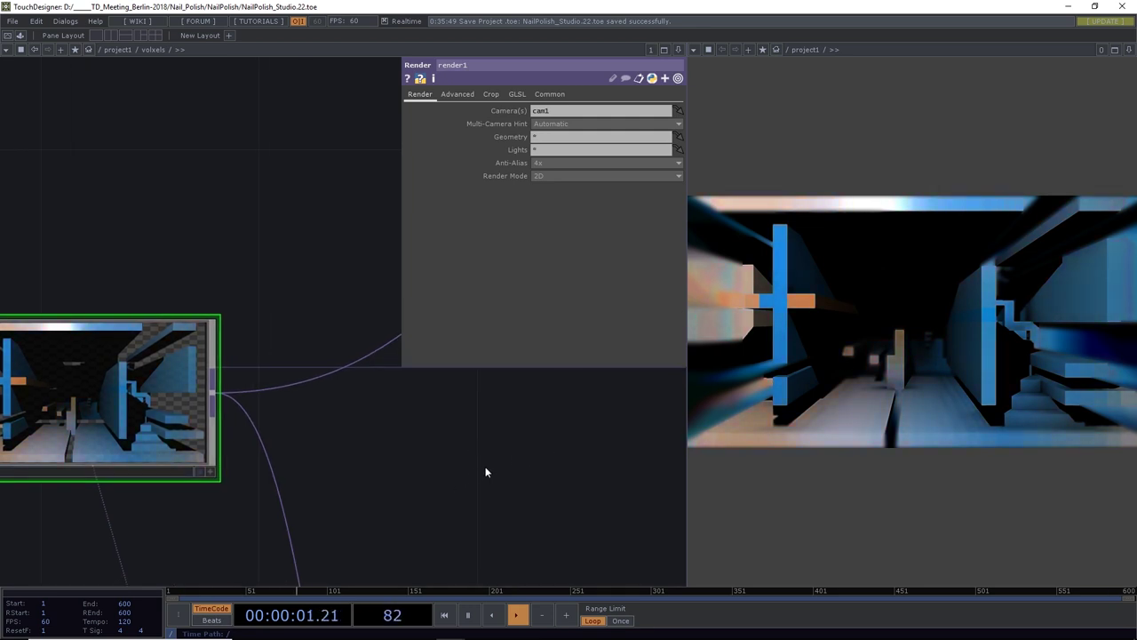
{"action": "scroll", "coordinate": [486, 472], "scroll_direction": "down", "scroll_amount": 3}
{"action": "scroll", "coordinate": [444, 471], "scroll_direction": "left", "scroll_amount": 3}
{"action": "scroll", "coordinate": [267, 453], "scroll_direction": "down", "scroll_amount": 3}
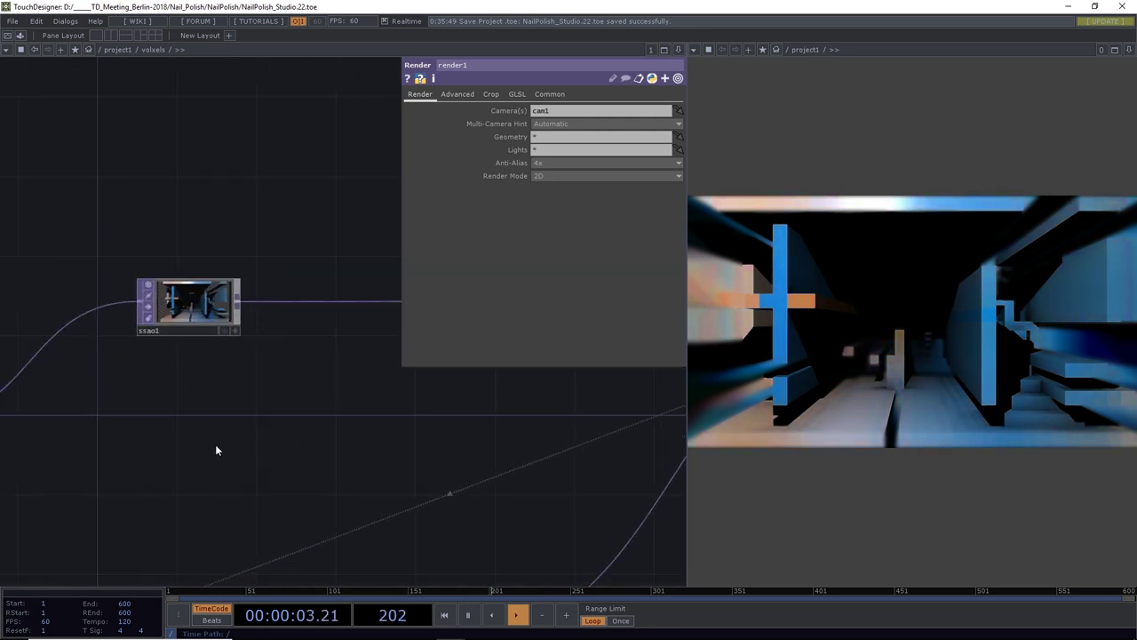
{"action": "scroll", "coordinate": [231, 449], "scroll_direction": "down", "scroll_amount": 4}
{"action": "left_click_drag", "start_coordinate": [439, 467], "coordinate": [202, 458]}
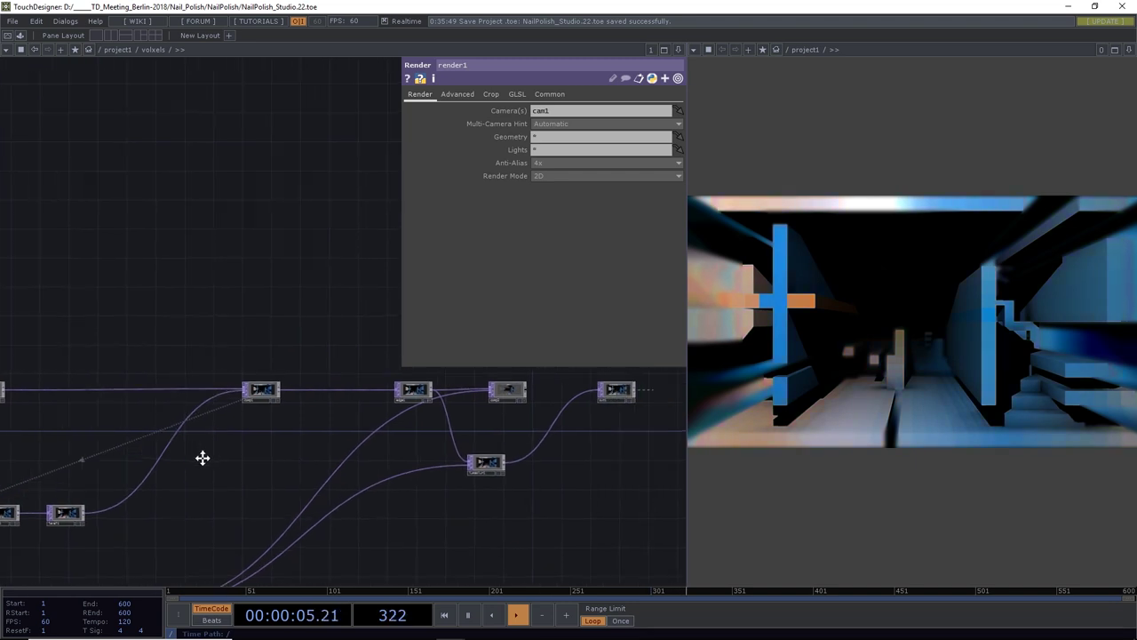
{"action": "left_click_drag", "start_coordinate": [588, 472], "coordinate": [284, 470]}
{"action": "left_click_drag", "start_coordinate": [366, 398], "coordinate": [313, 407]}
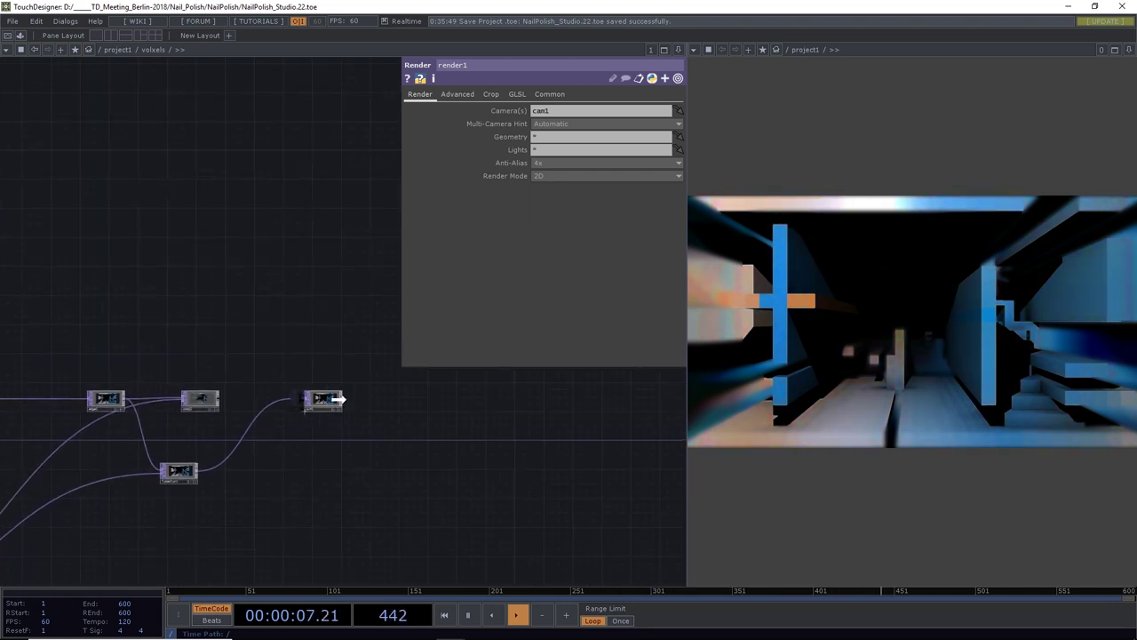
{"action": "left_click_drag", "start_coordinate": [404, 455], "coordinate": [425, 468]}
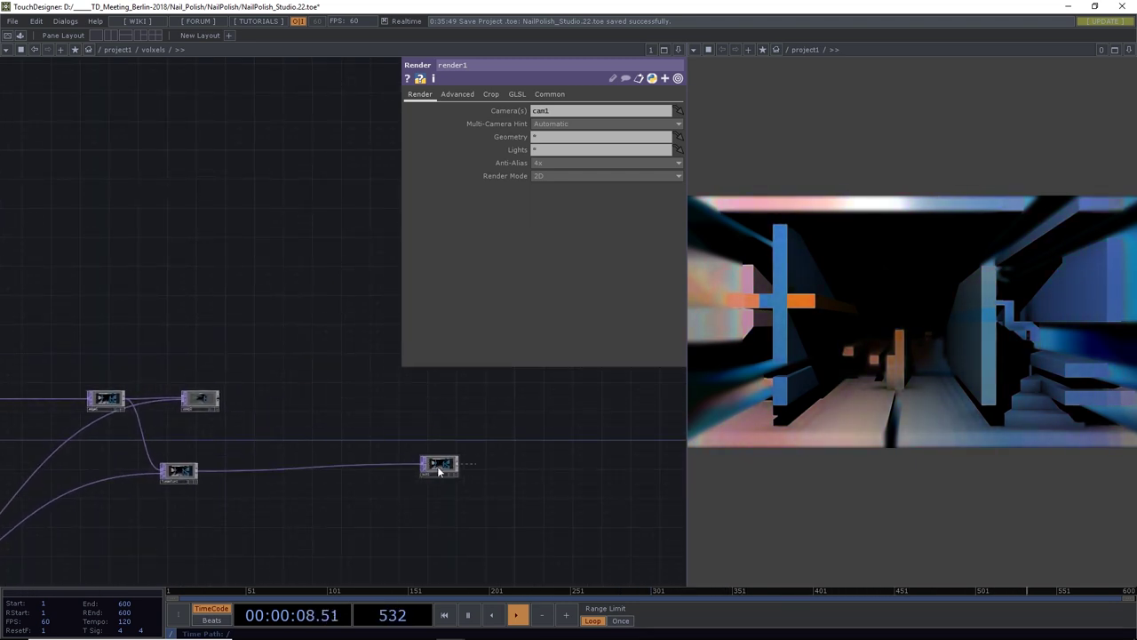
Insert a Luma Level before the output with Brightness 0.71, Gamma 1.2, Contrast 1.08
{"action": "right_click", "coordinate": [322, 466]}
{"action": "left_click", "coordinate": [353, 456]}
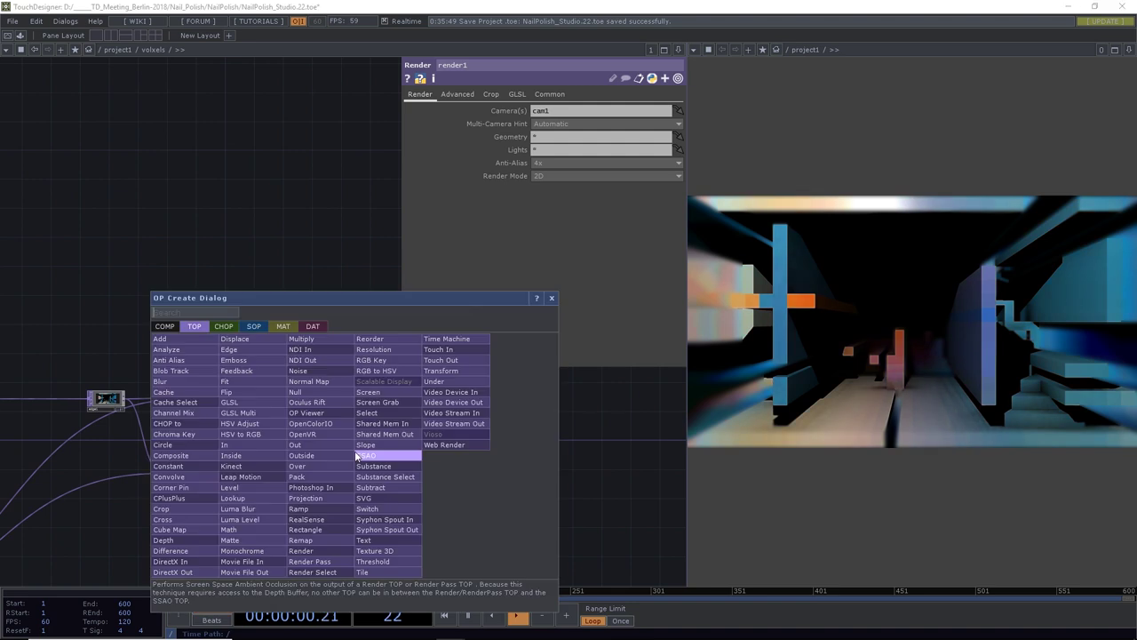
{"action": "left_click", "coordinate": [253, 523]}
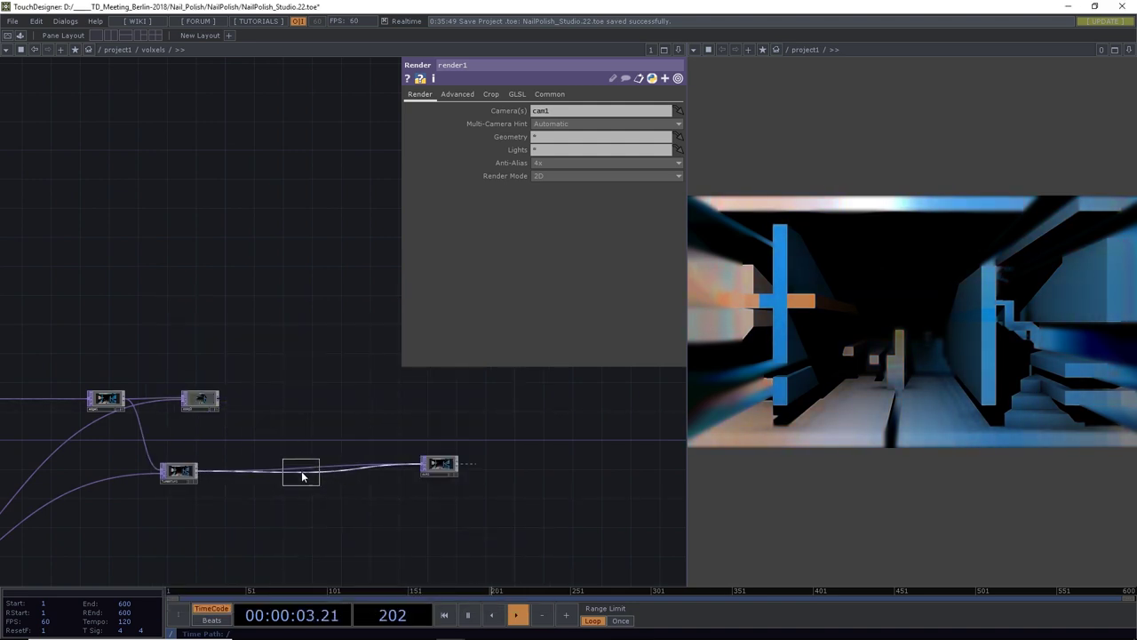
{"action": "left_click", "coordinate": [302, 476]}
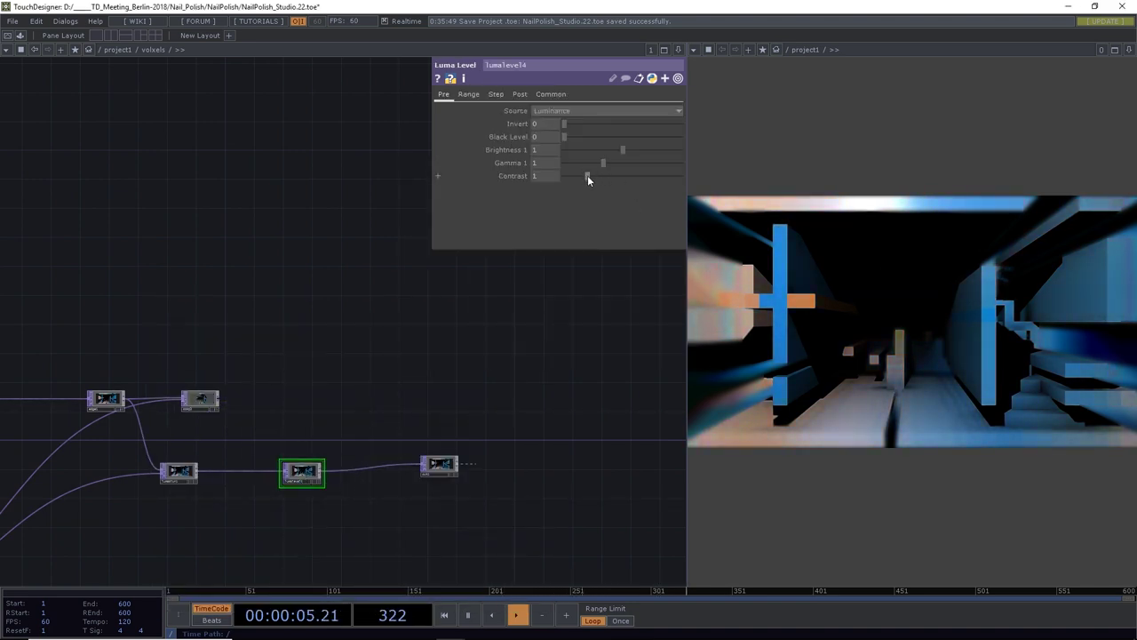
{"action": "left_click_drag", "start_coordinate": [587, 175], "coordinate": [606, 147]}
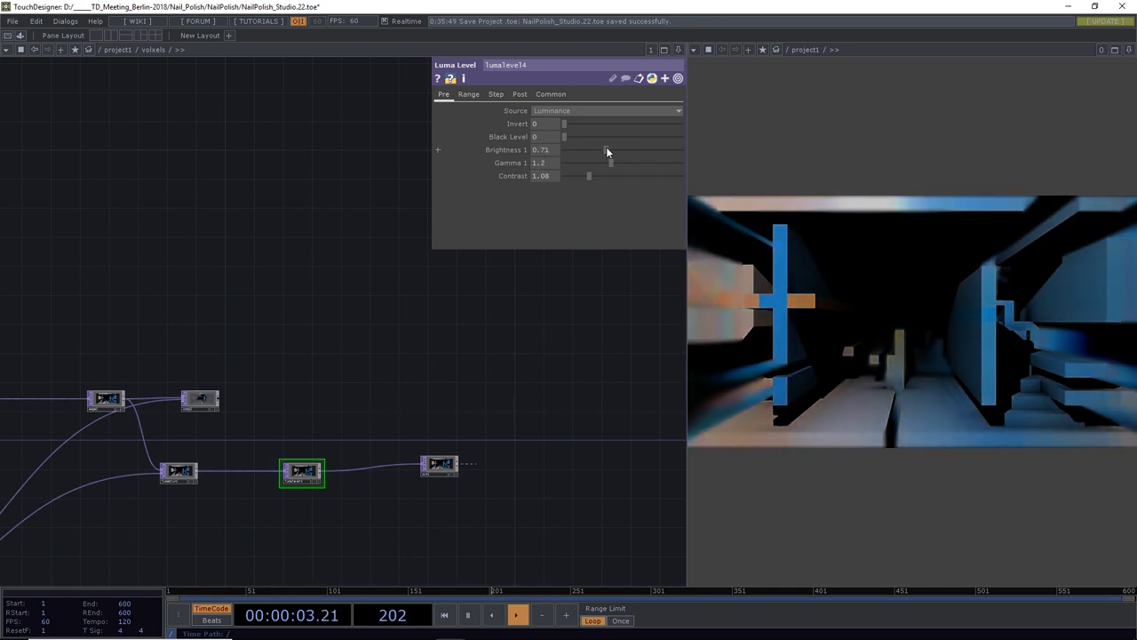
{"action": "left_click", "coordinate": [496, 94]}
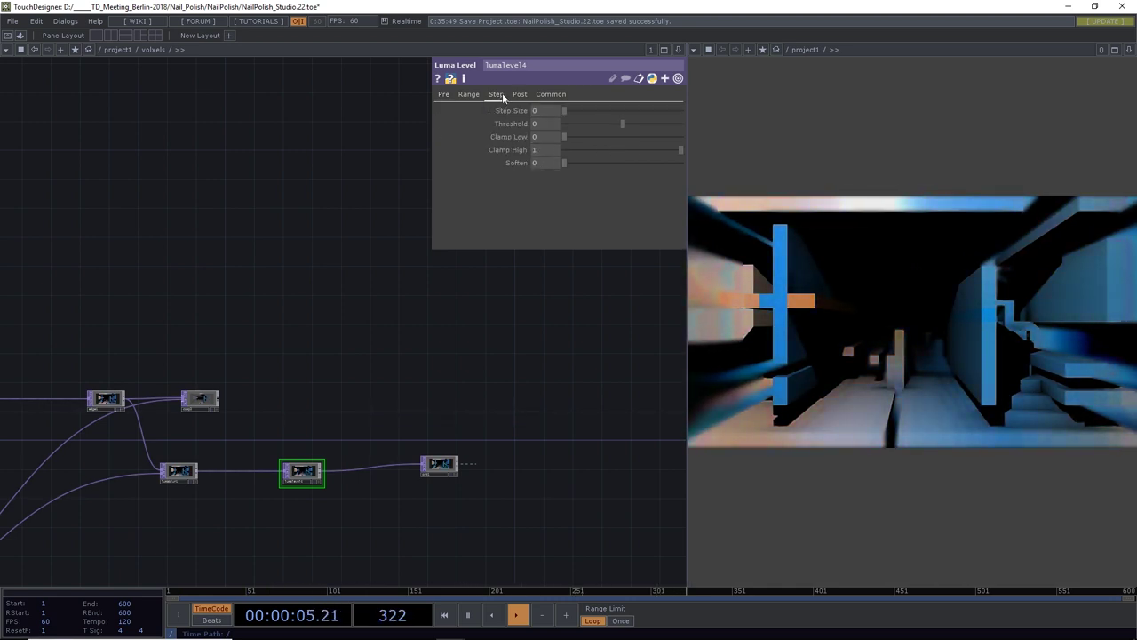
{"action": "left_click", "coordinate": [519, 95]}
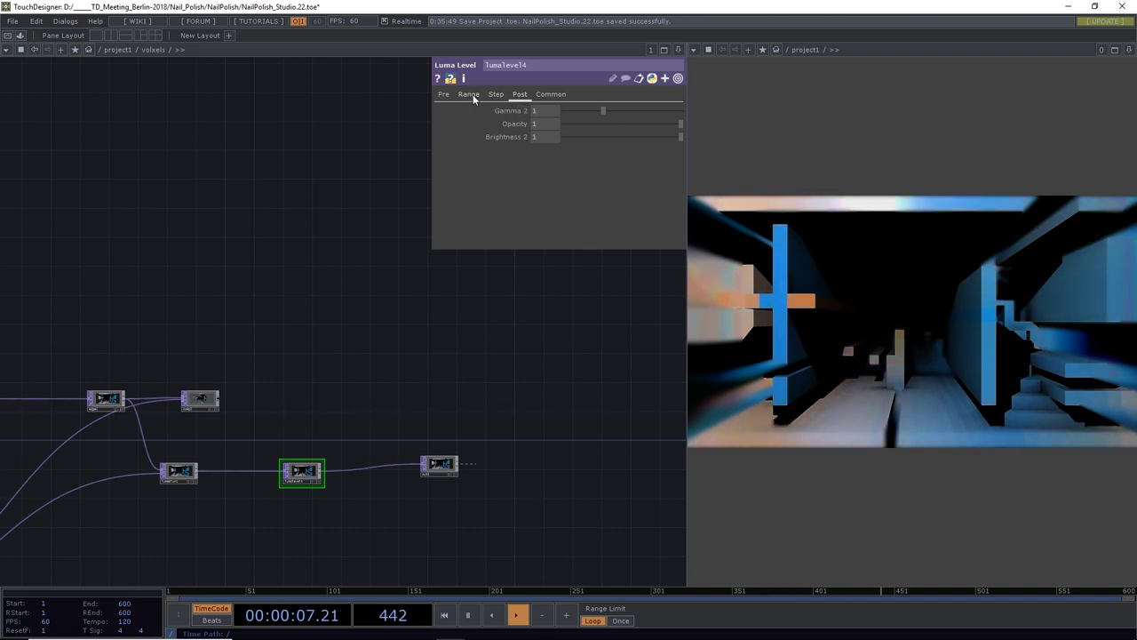
{"action": "mouse_move", "coordinate": [568, 108]}
{"action": "left_mouse_down"}
{"action": "mouse_move", "coordinate": [626, 120]}
{"action": "mouse_move", "coordinate": [553, 118]}
{"action": "left_mouse_up"}
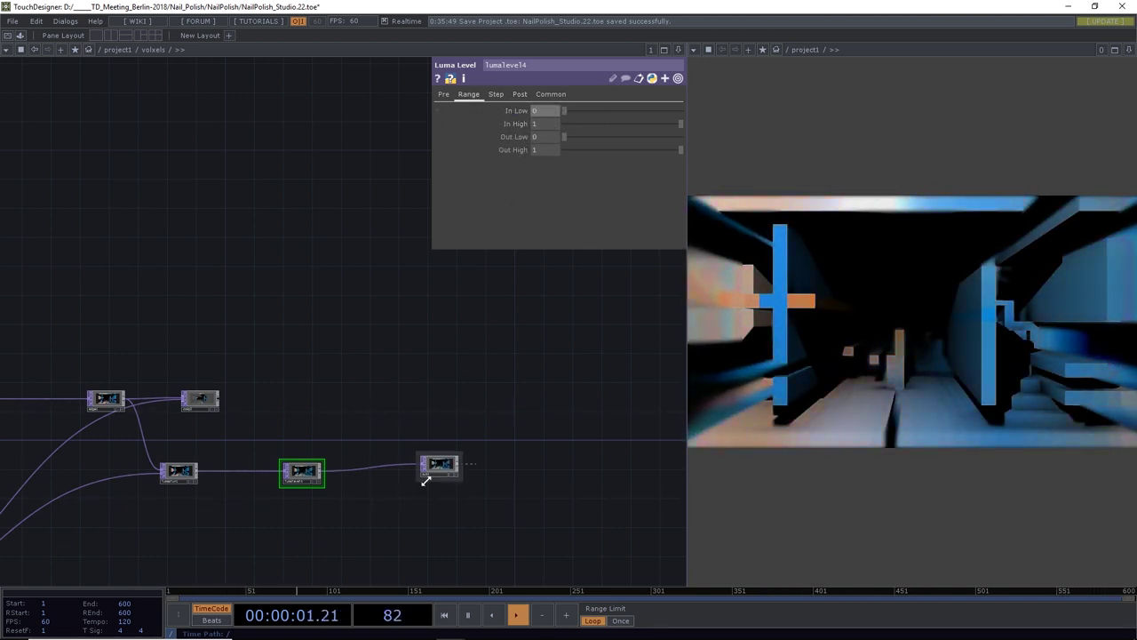
Insert a trial HSV Adjust on the wire, trying hue offset -58 and saturation 0.75
{"action": "right_click", "coordinate": [369, 466]}
{"action": "left_click", "coordinate": [403, 453]}
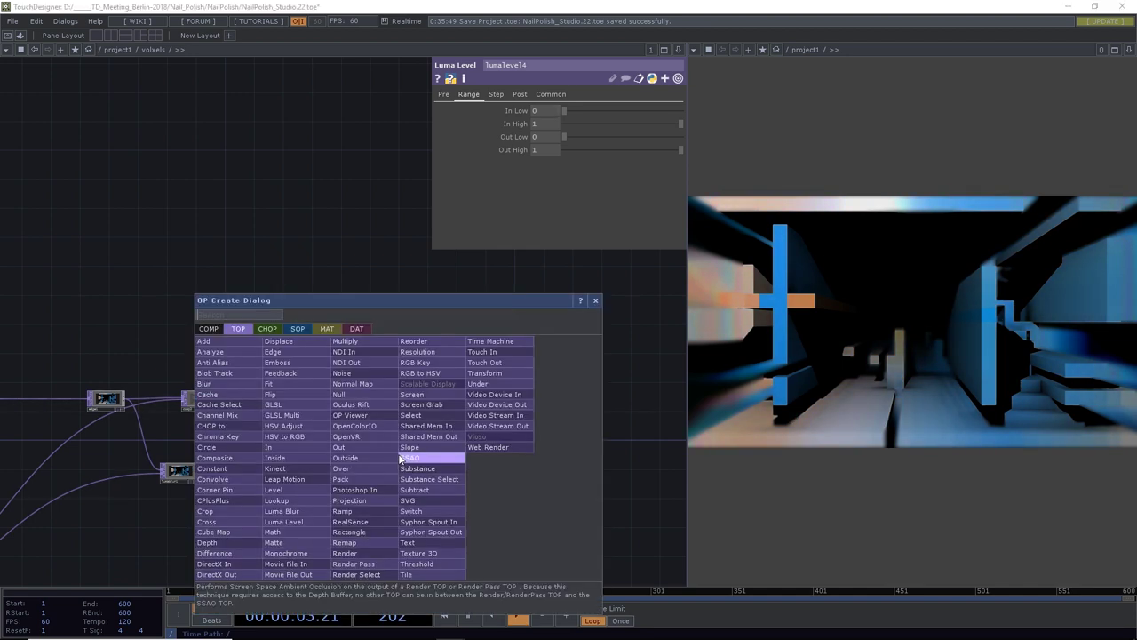
{"action": "left_click", "coordinate": [291, 447]}
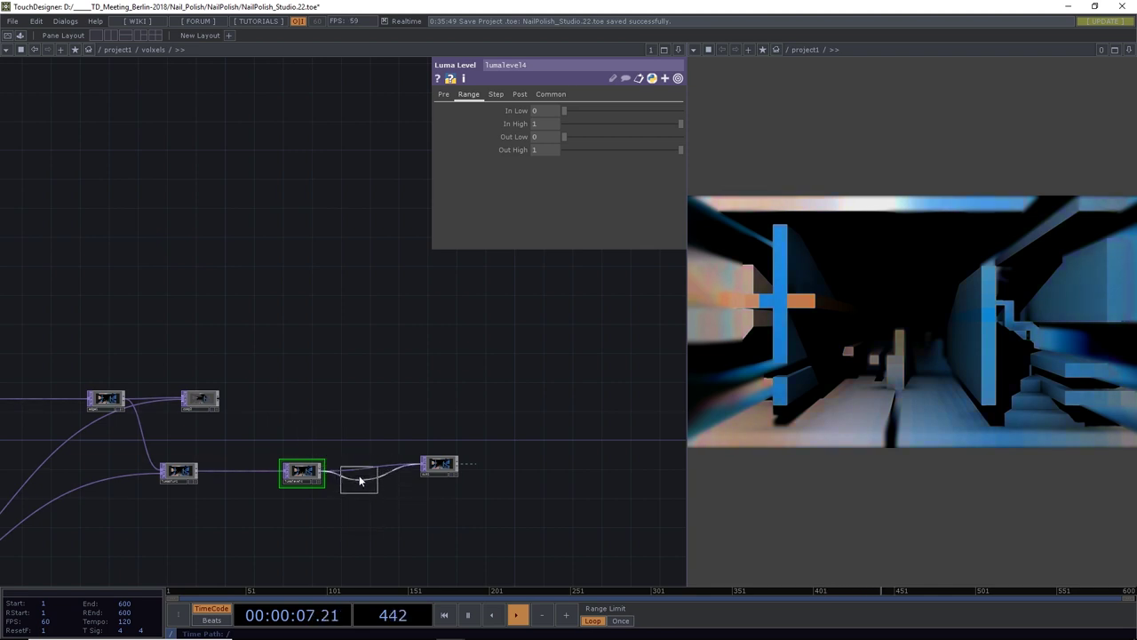
{"action": "left_click", "coordinate": [360, 481]}
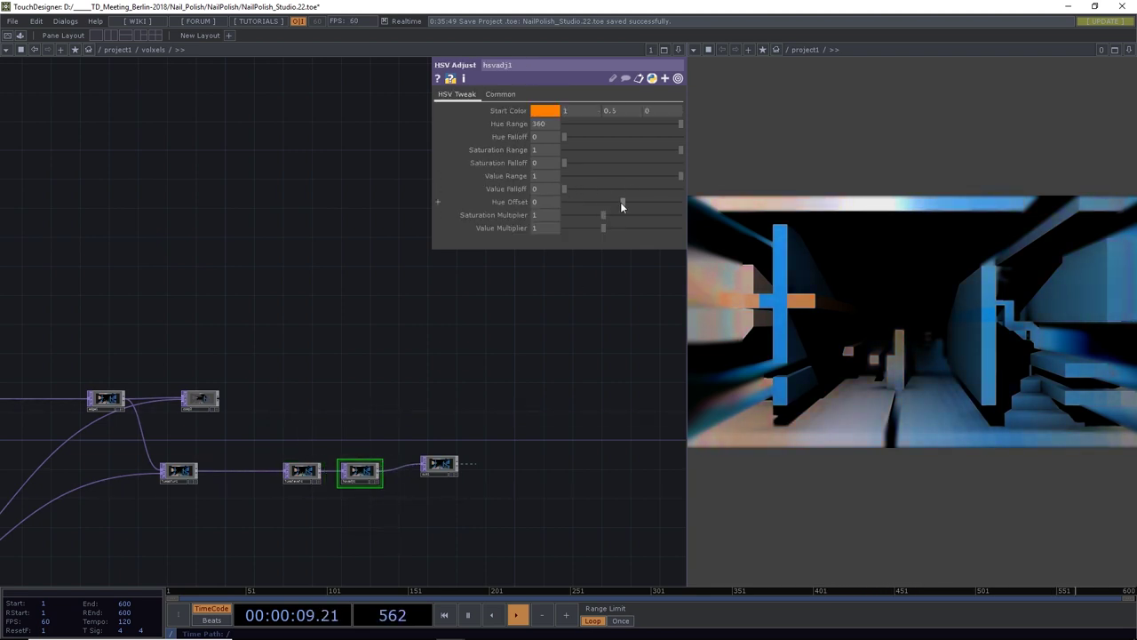
{"action": "mouse_move", "coordinate": [620, 202]}
{"action": "left_mouse_down"}
{"action": "mouse_move", "coordinate": [593, 201]}
{"action": "mouse_move", "coordinate": [656, 201]}
{"action": "mouse_move", "coordinate": [608, 202]}
{"action": "left_mouse_up"}
{"action": "left_click_drag", "start_coordinate": [569, 191], "coordinate": [595, 189]}
{"action": "left_click_drag", "start_coordinate": [603, 215], "coordinate": [576, 216]}
Delete hsvadj1 and lumalevel4, then save as NailPolish_Studio.23.toe
{"action": "key", "text": "Delete"}
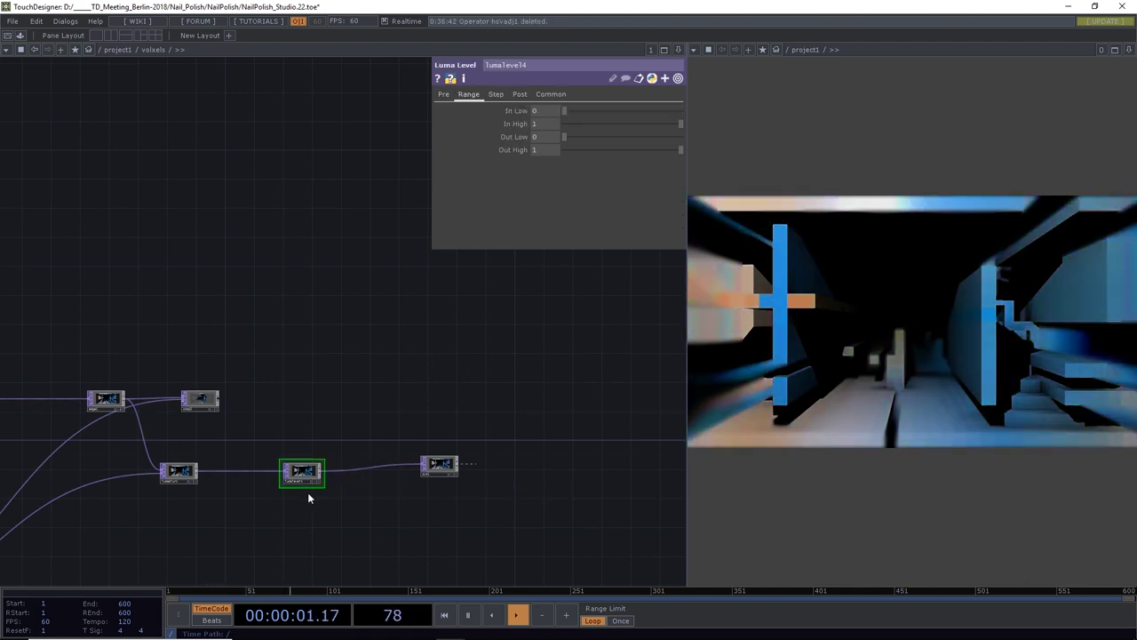
{"action": "key", "text": "Delete"}
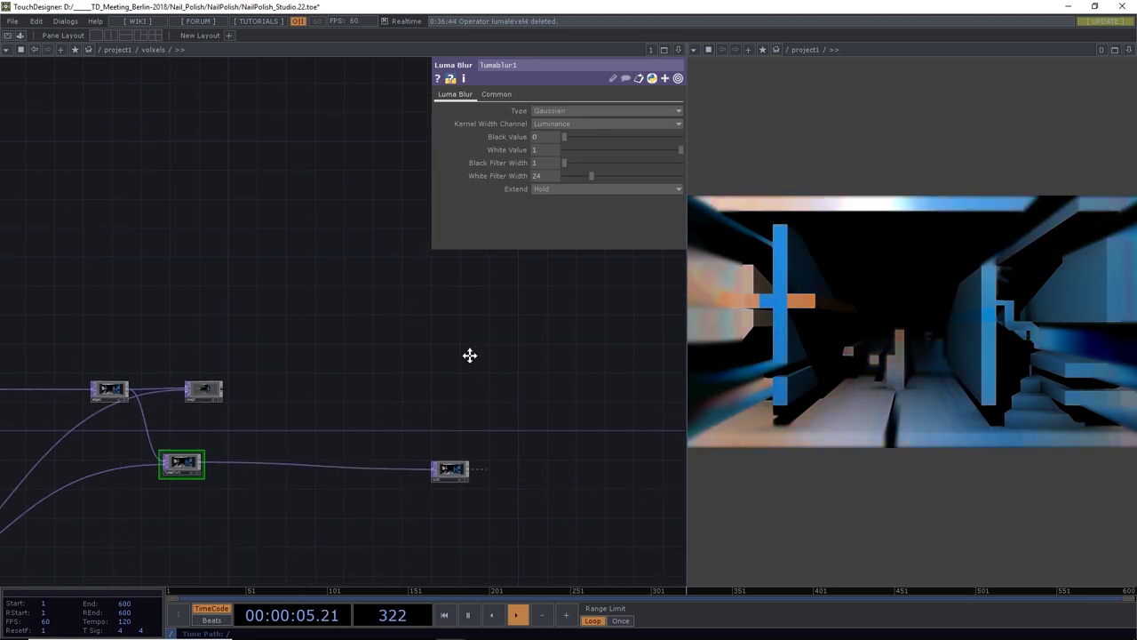
{"action": "left_click_drag", "start_coordinate": [447, 471], "coordinate": [502, 336]}
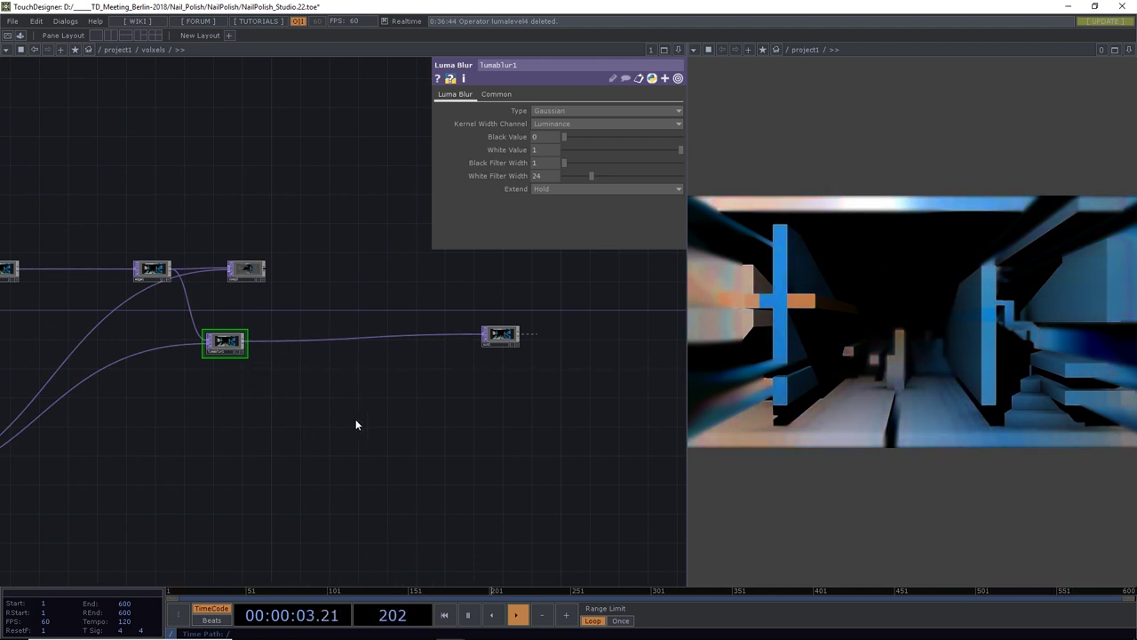
{"action": "key", "text": "ctrl+s"}
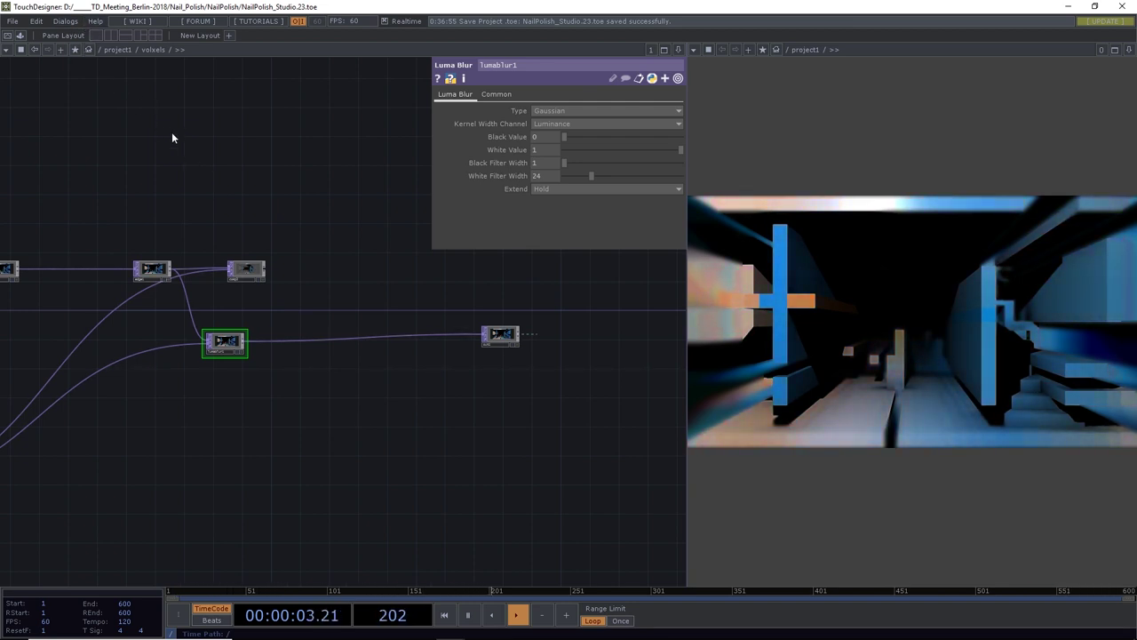
Add the LUT_Browser component from the sk palette to the network
{"action": "left_click", "coordinate": [71, 21]}
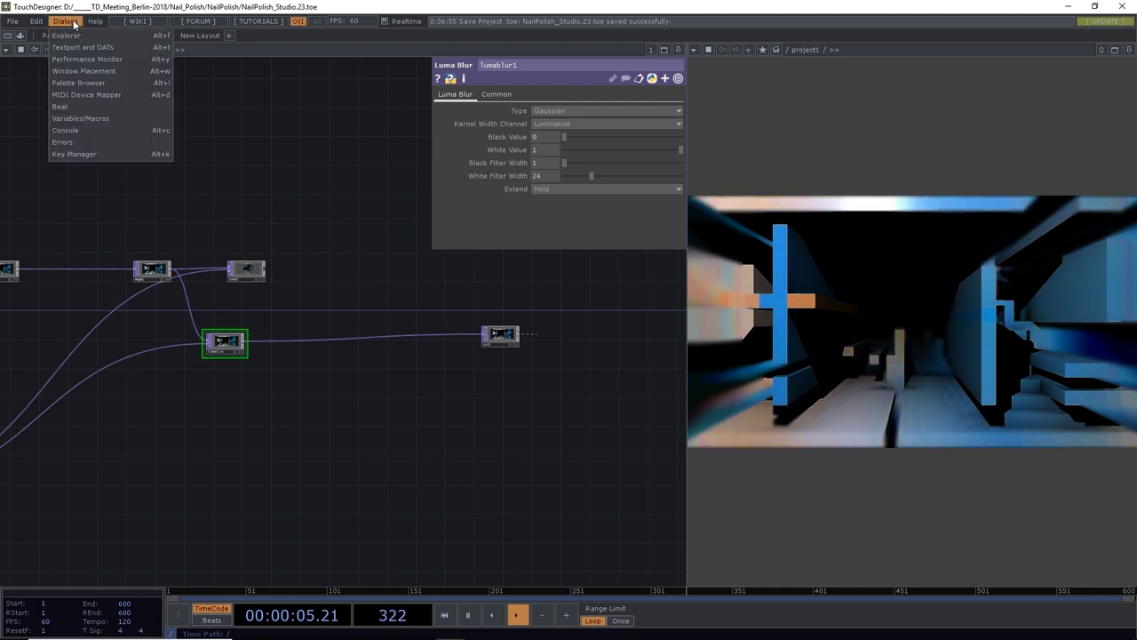
{"action": "left_click", "coordinate": [75, 83]}
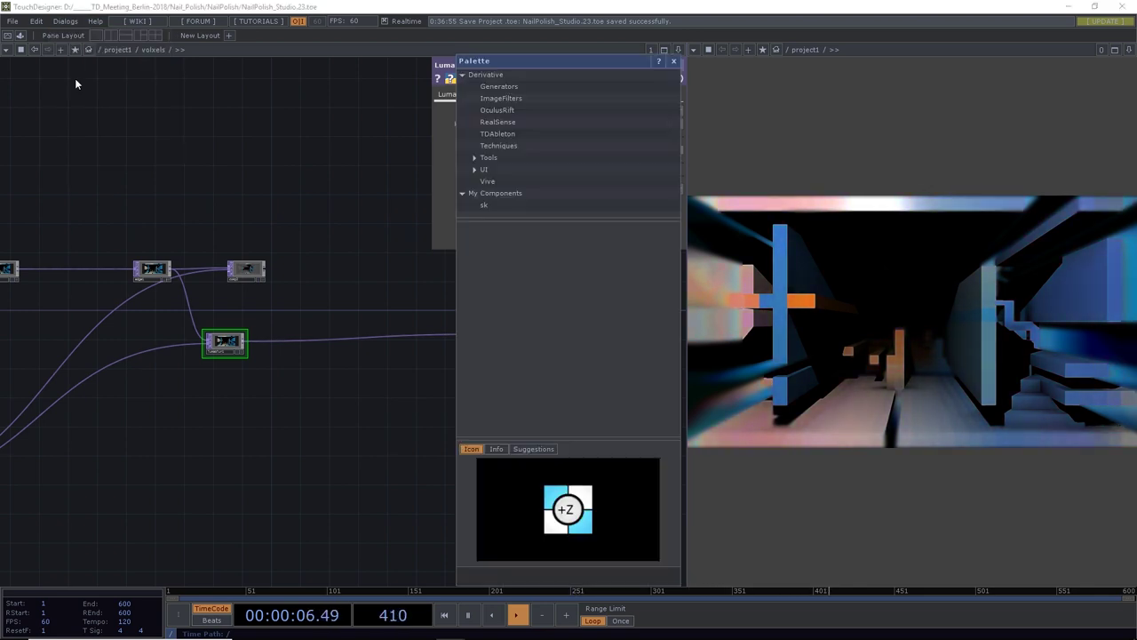
{"action": "left_click", "coordinate": [484, 206]}
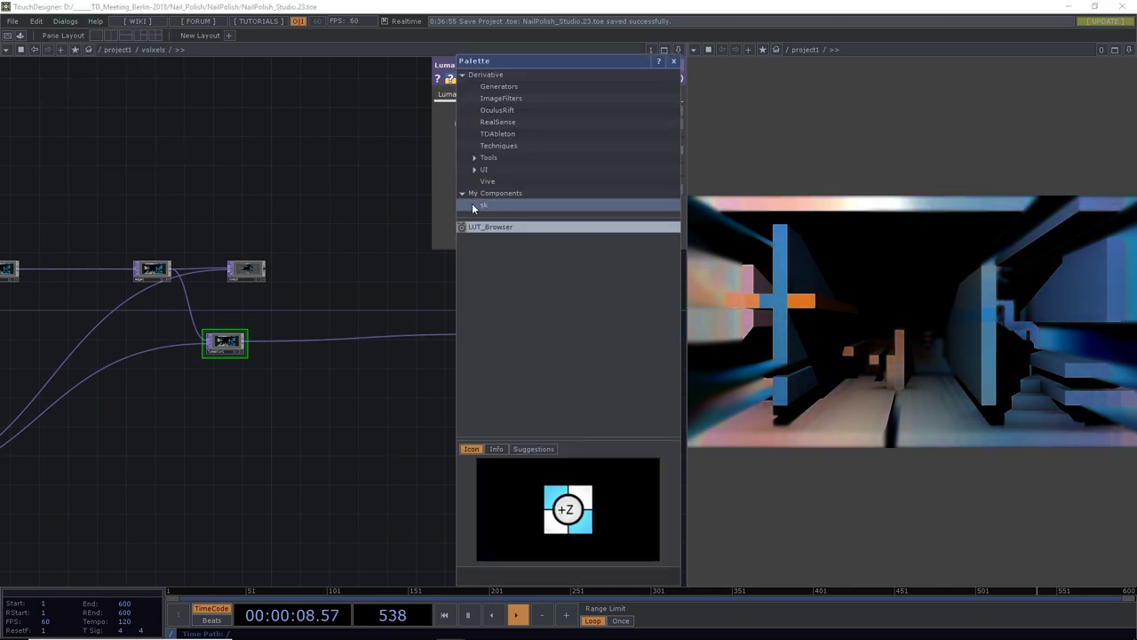
{"action": "left_click_drag", "start_coordinate": [423, 264], "coordinate": [360, 258]}
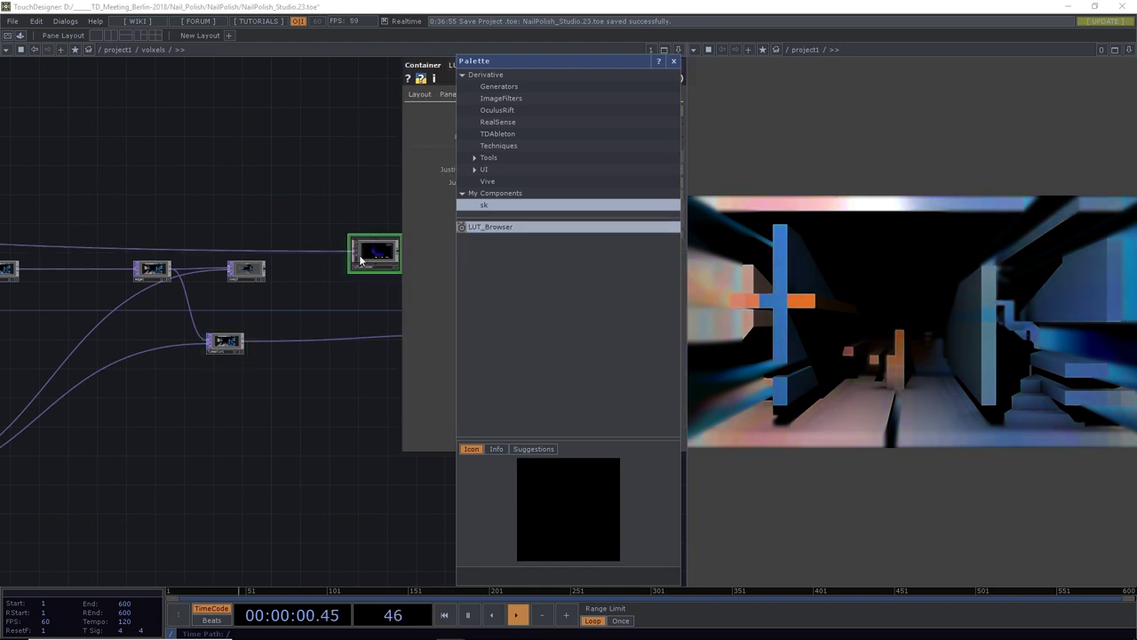
{"action": "left_click", "coordinate": [674, 64]}
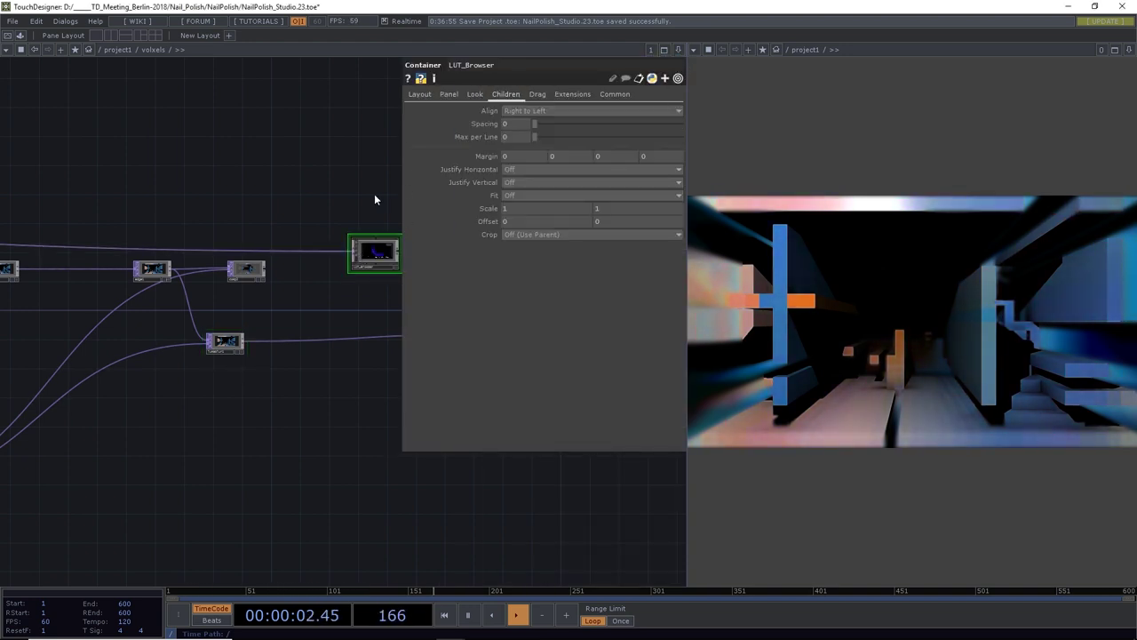
Zoom and pan until the LUT_Browser preview is enlarged at the left beside out1
{"action": "left_click_drag", "start_coordinate": [376, 198], "coordinate": [212, 261]}
{"action": "scroll", "coordinate": [255, 315], "scroll_direction": "up", "scroll_amount": 5}
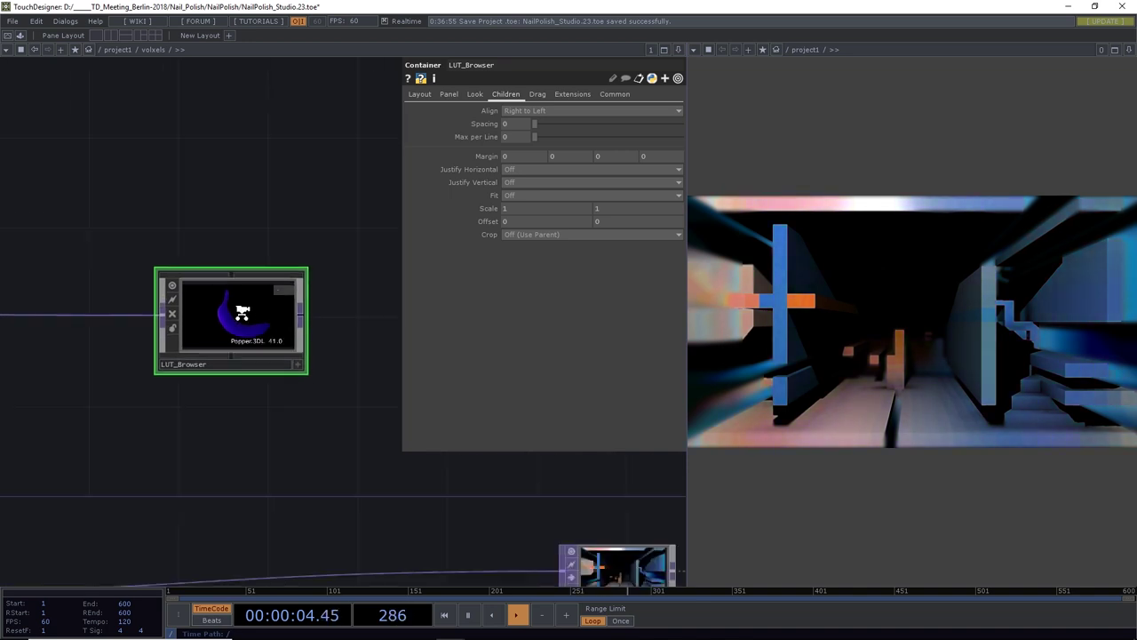
{"action": "scroll", "coordinate": [255, 316], "scroll_direction": "down", "scroll_amount": 5}
{"action": "left_click_drag", "start_coordinate": [184, 450], "coordinate": [229, 464]}
{"action": "scroll", "coordinate": [170, 431], "scroll_direction": "up", "scroll_amount": 2}
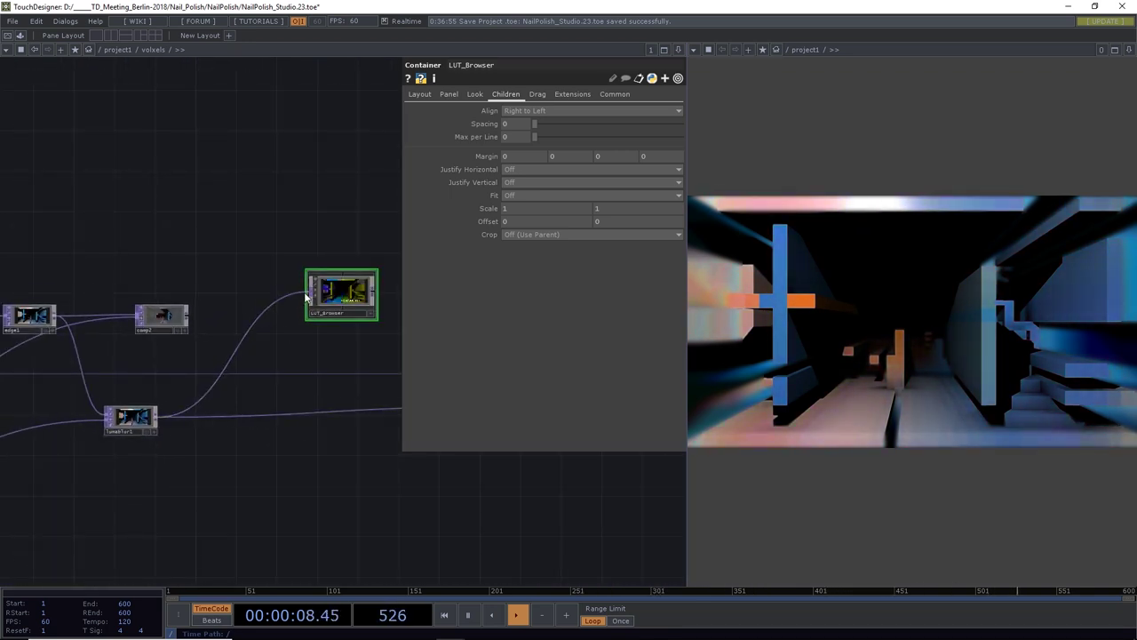
{"action": "scroll", "coordinate": [355, 291], "scroll_direction": "up", "scroll_amount": 4}
{"action": "left_click_drag", "start_coordinate": [339, 183], "coordinate": [221, 243]}
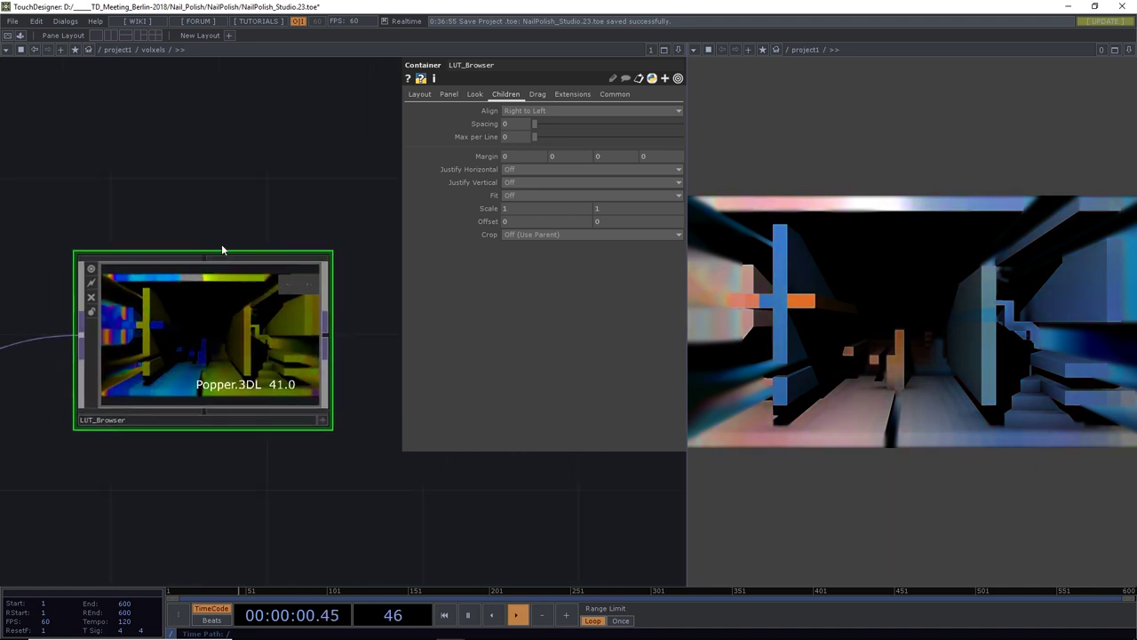
{"action": "left_click_drag", "start_coordinate": [168, 181], "coordinate": [259, 198]}
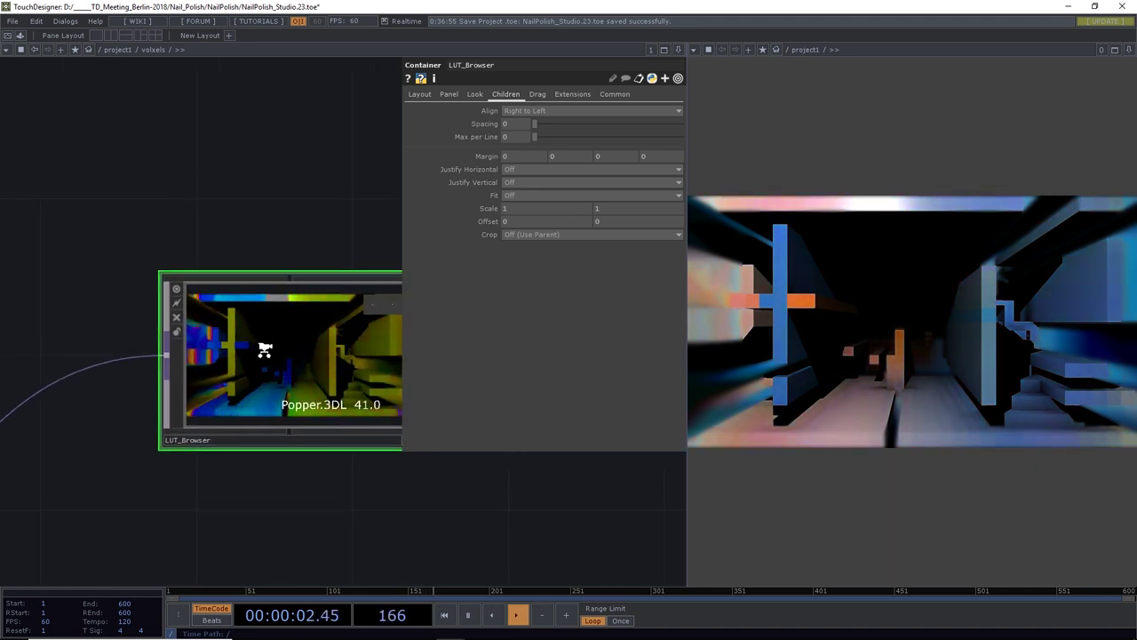
{"action": "scroll", "coordinate": [264, 351], "scroll_direction": "up", "scroll_amount": 5}
{"action": "scroll", "coordinate": [264, 351], "scroll_direction": "down", "scroll_amount": 8}
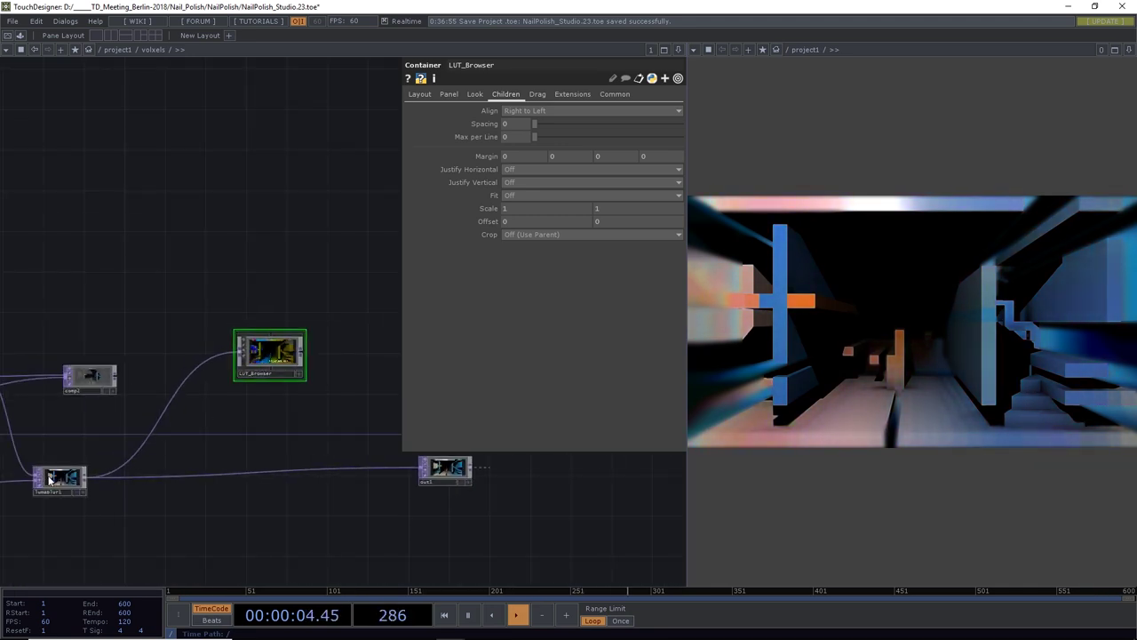
{"action": "scroll", "coordinate": [44, 480], "scroll_direction": "up", "scroll_amount": 6}
{"action": "scroll", "coordinate": [178, 447], "scroll_direction": "down", "scroll_amount": 6}
{"action": "left_click_drag", "start_coordinate": [178, 447], "coordinate": [36, 536]}
{"action": "scroll", "coordinate": [219, 379], "scroll_direction": "up", "scroll_amount": 5}
{"action": "left_click_drag", "start_coordinate": [183, 239], "coordinate": [234, 143]}
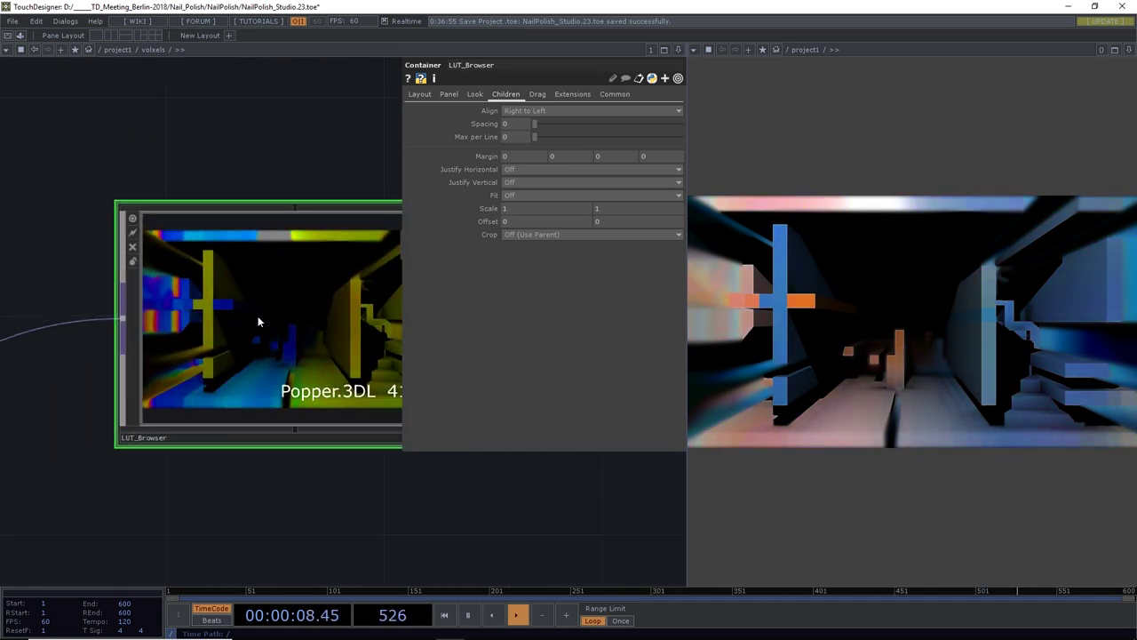
{"action": "left_click_drag", "start_coordinate": [304, 188], "coordinate": [242, 141]}
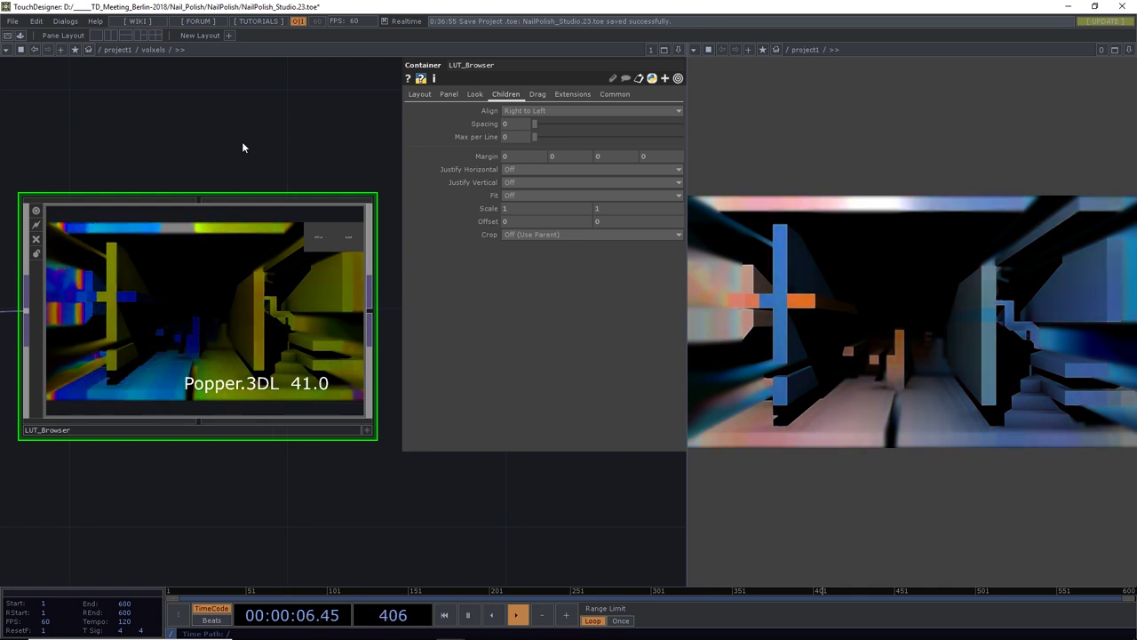
Activate the LUT_Browser viewer and step forward through the LUTs following Popper.3DL
{"action": "left_click", "coordinate": [366, 430]}
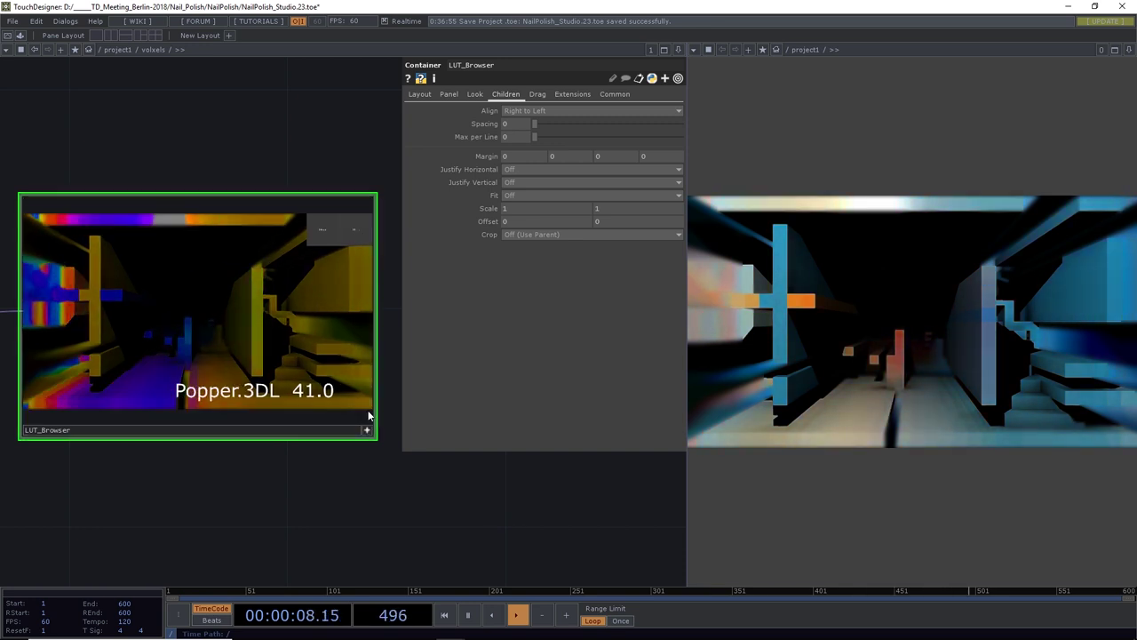
{"action": "left_click", "coordinate": [352, 235]}
{"action": "left_click", "coordinate": [351, 234]}
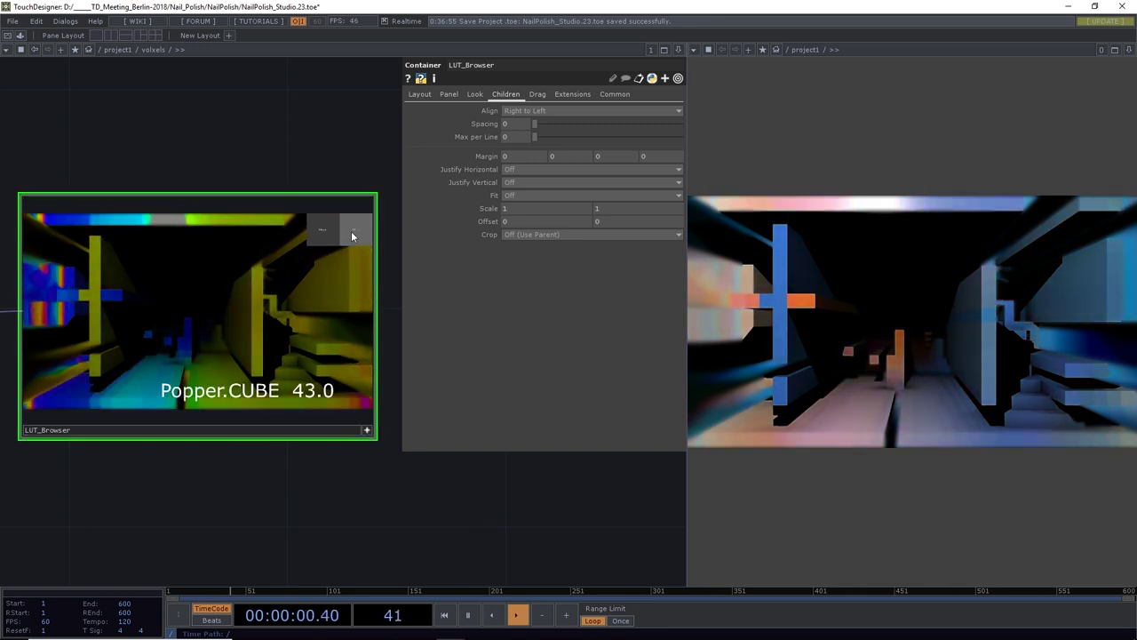
{"action": "left_click", "coordinate": [352, 235]}
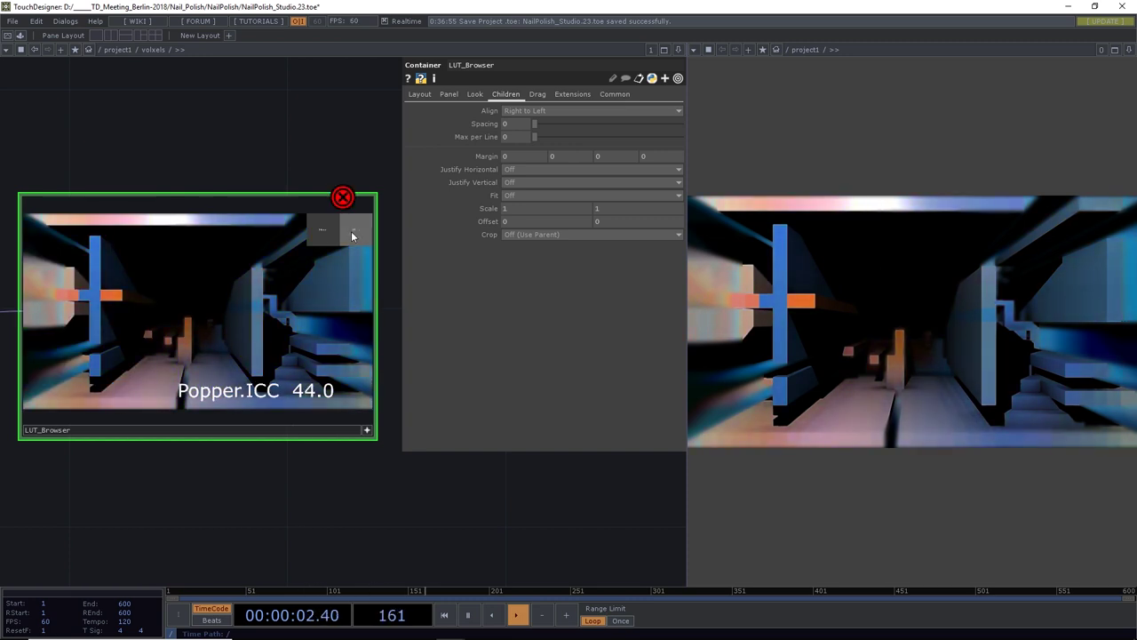
{"action": "left_click", "coordinate": [352, 234]}
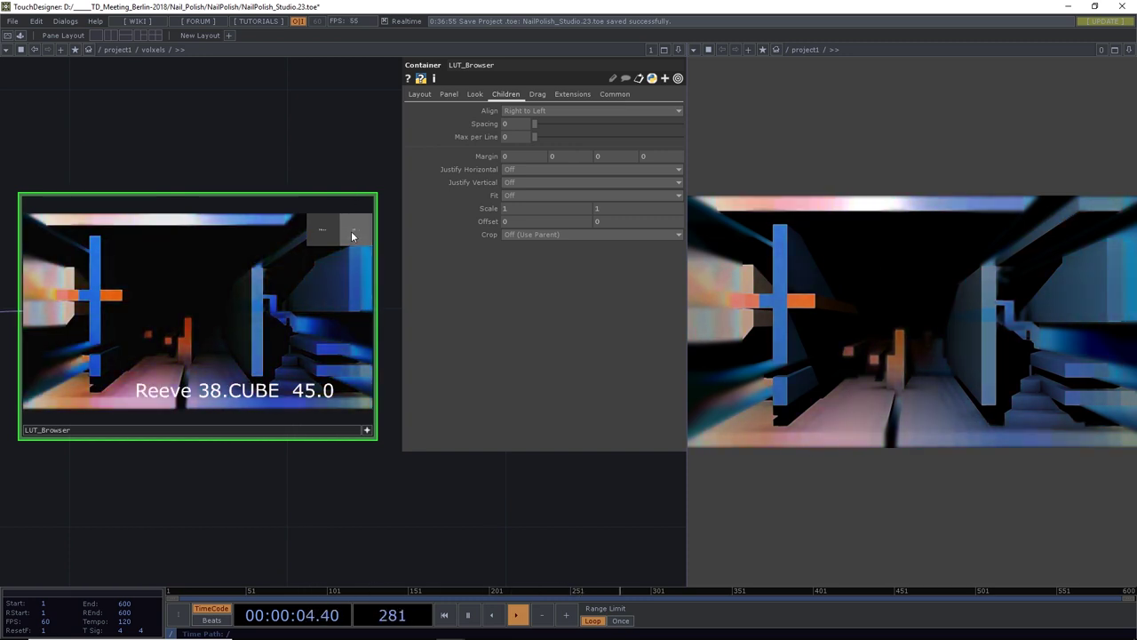
{"action": "left_click", "coordinate": [352, 235]}
{"action": "left_click", "coordinate": [352, 234]}
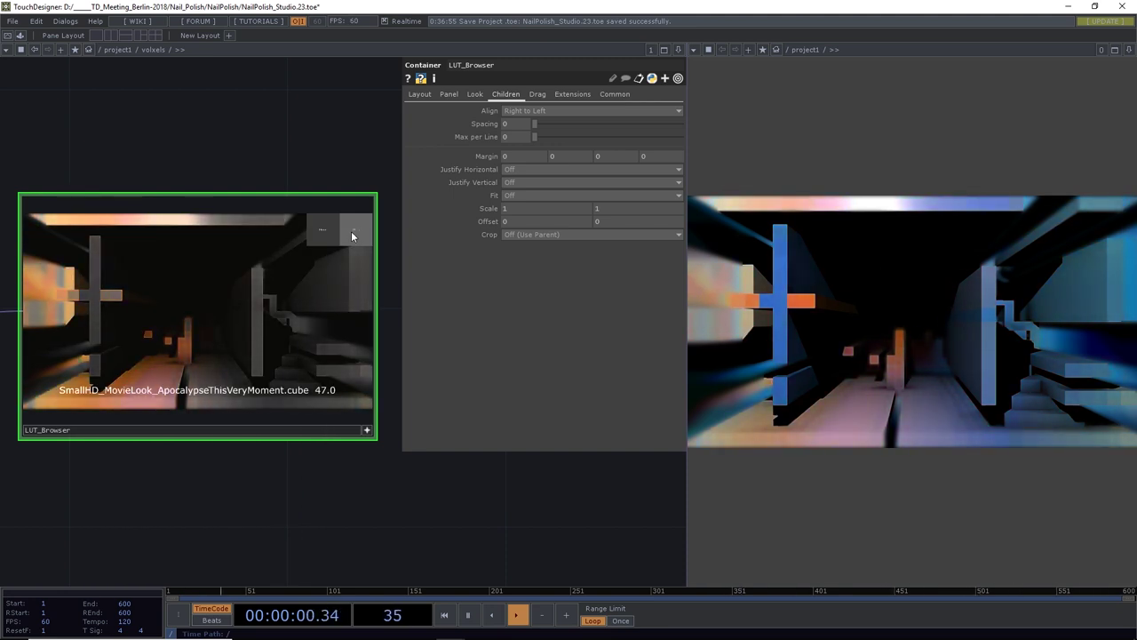
{"action": "left_click", "coordinate": [357, 233]}
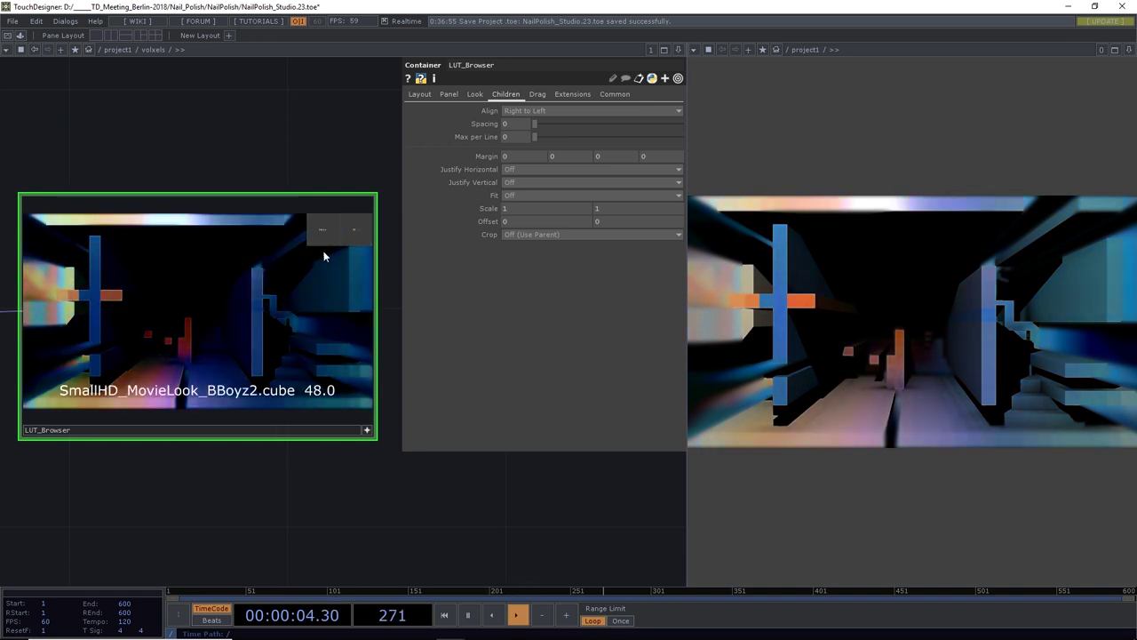
{"action": "left_click", "coordinate": [355, 233]}
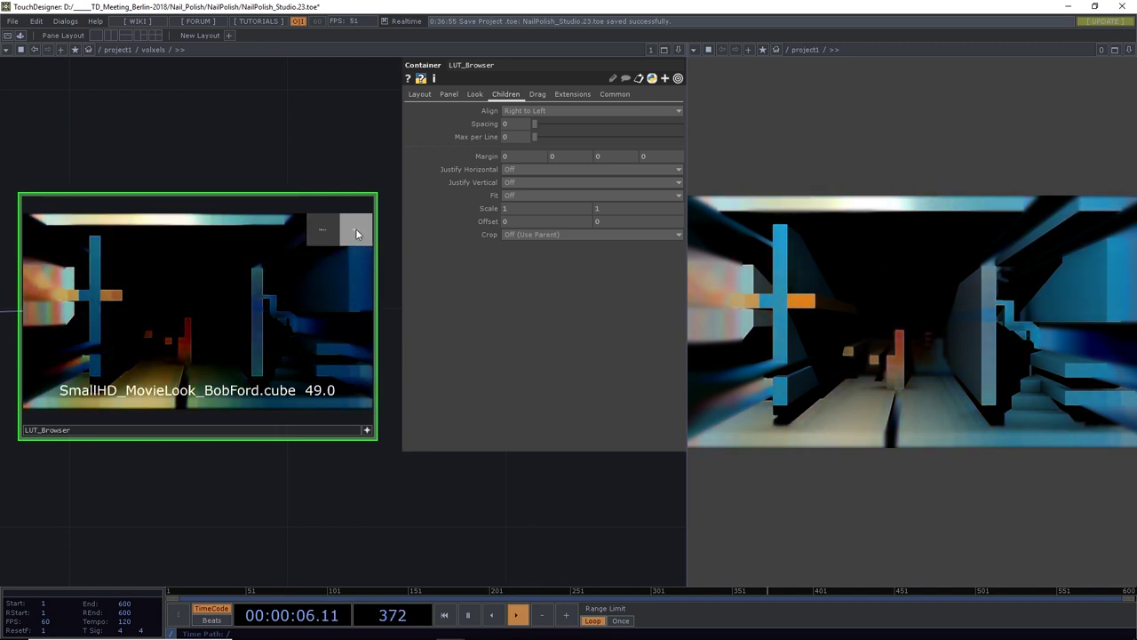
{"action": "left_click", "coordinate": [356, 233]}
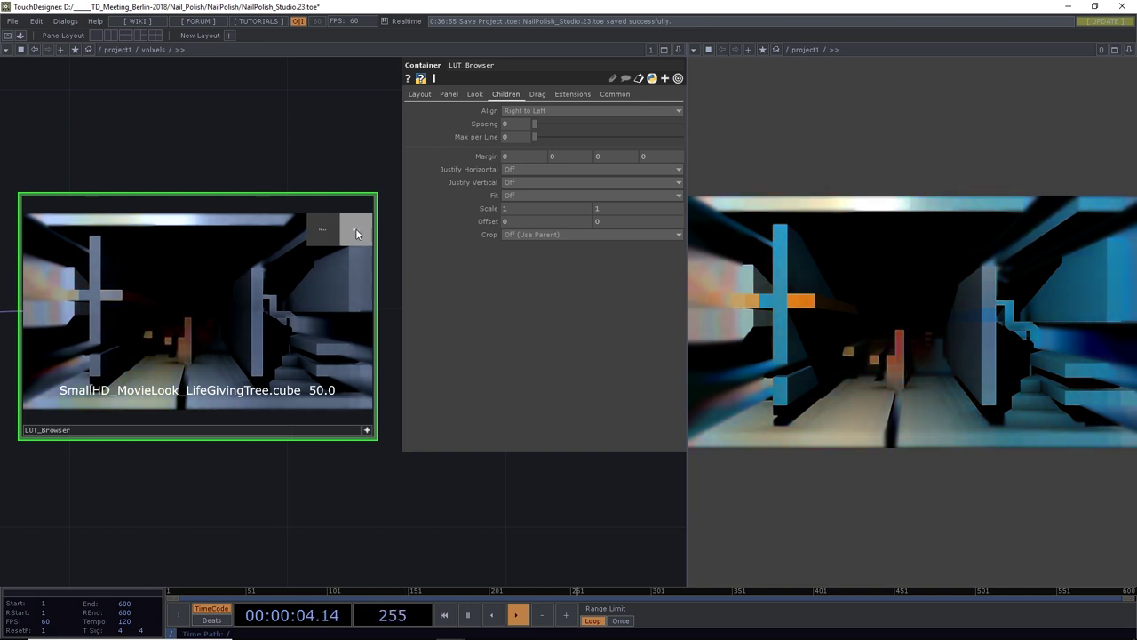
Advance on to WDR.cube, preview Zed 32.CUBE, then step back to WDR.cube
{"action": "left_click", "coordinate": [356, 233]}
{"action": "left_click", "coordinate": [356, 233]}
{"action": "left_click", "coordinate": [355, 233]}
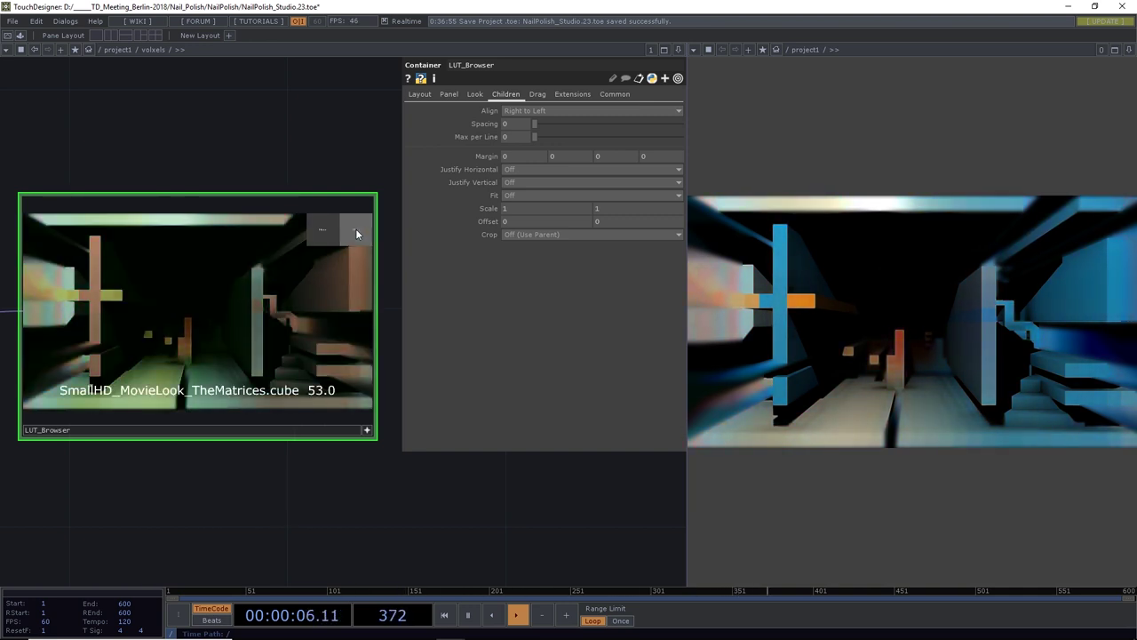
{"action": "left_click", "coordinate": [356, 233]}
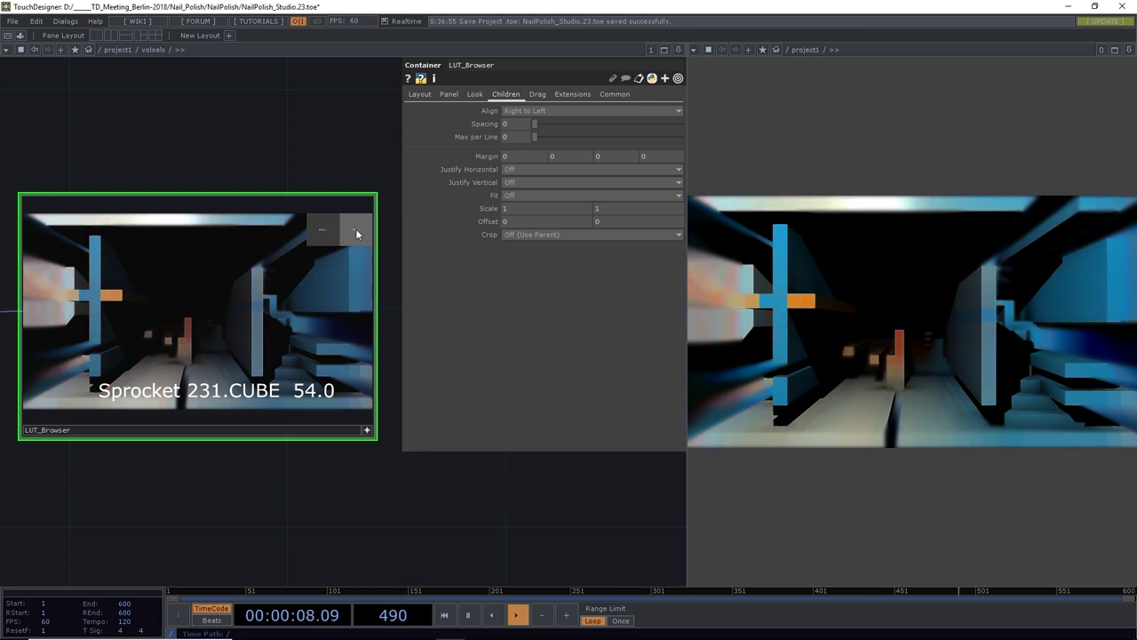
{"action": "left_click", "coordinate": [355, 233]}
{"action": "left_click", "coordinate": [355, 233]}
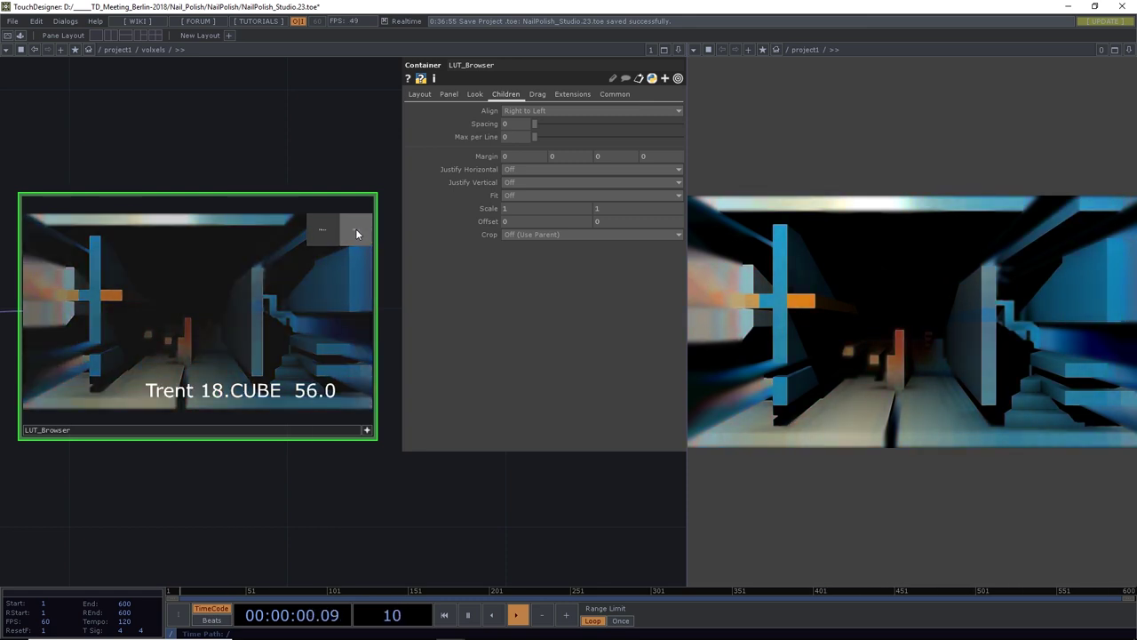
{"action": "left_click", "coordinate": [355, 233]}
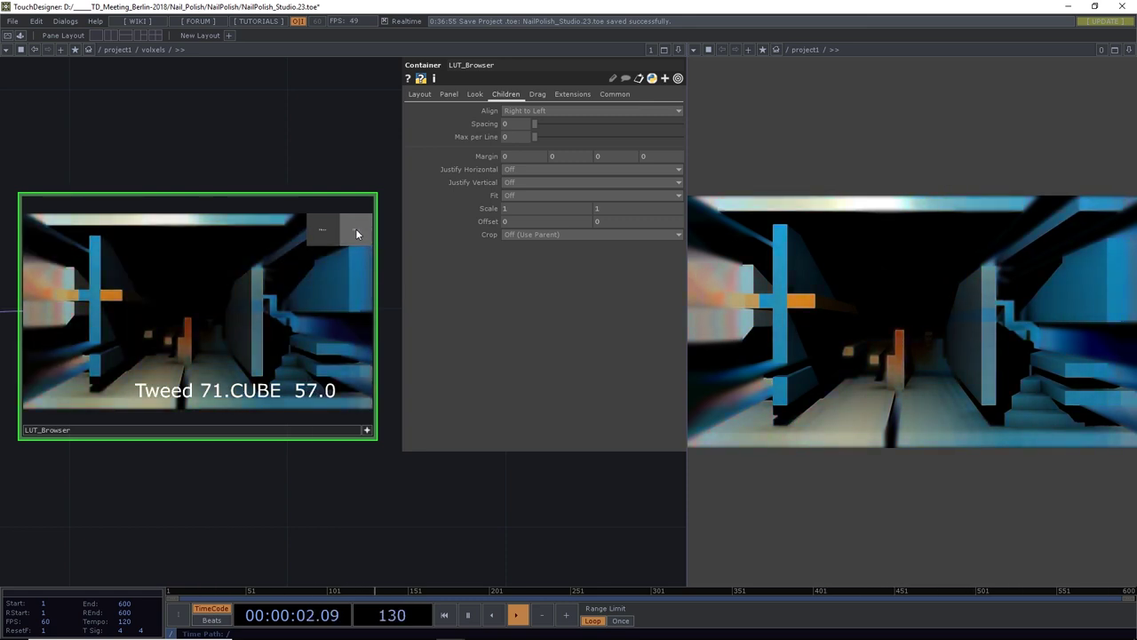
{"action": "left_click", "coordinate": [356, 233]}
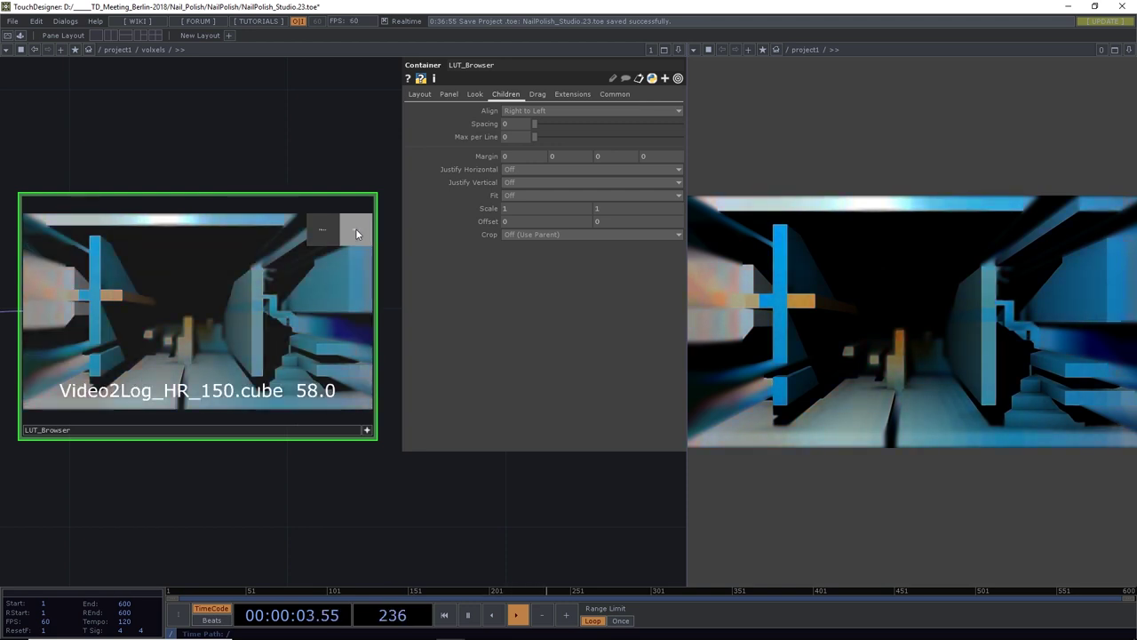
{"action": "left_click", "coordinate": [355, 232]}
{"action": "left_click", "coordinate": [356, 233]}
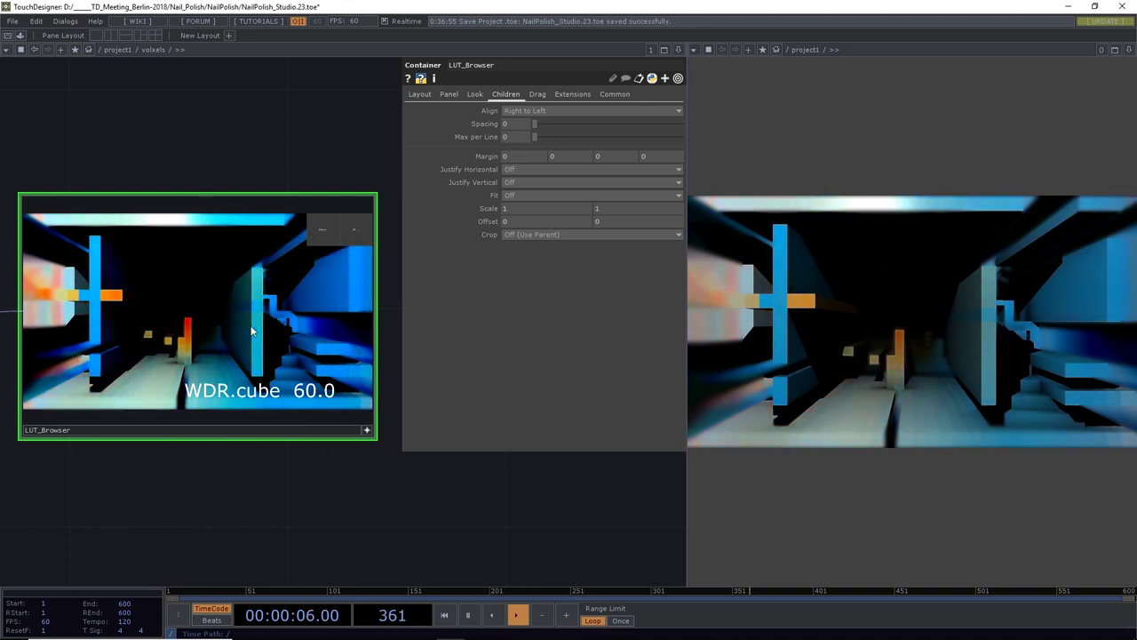
{"action": "left_click", "coordinate": [354, 229]}
{"action": "left_click", "coordinate": [330, 230]}
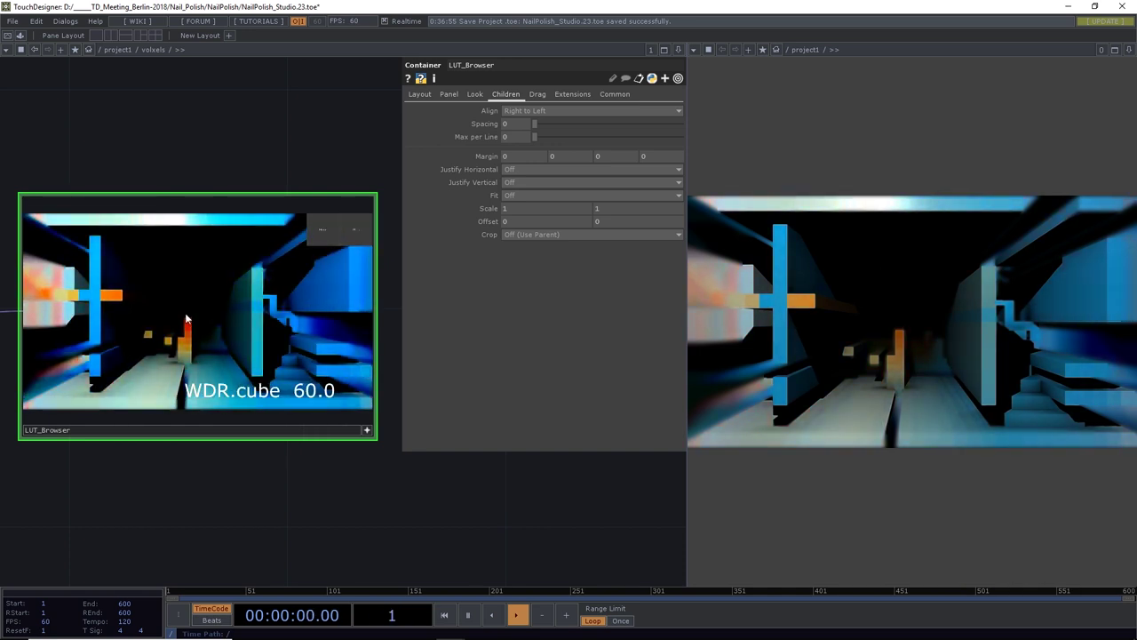
Wire the LUT_Browser output into out1's input
{"action": "mouse_move", "coordinate": [287, 415]}
{"action": "scroll", "coordinate": [287, 415], "scroll_direction": "down", "scroll_amount": 5}
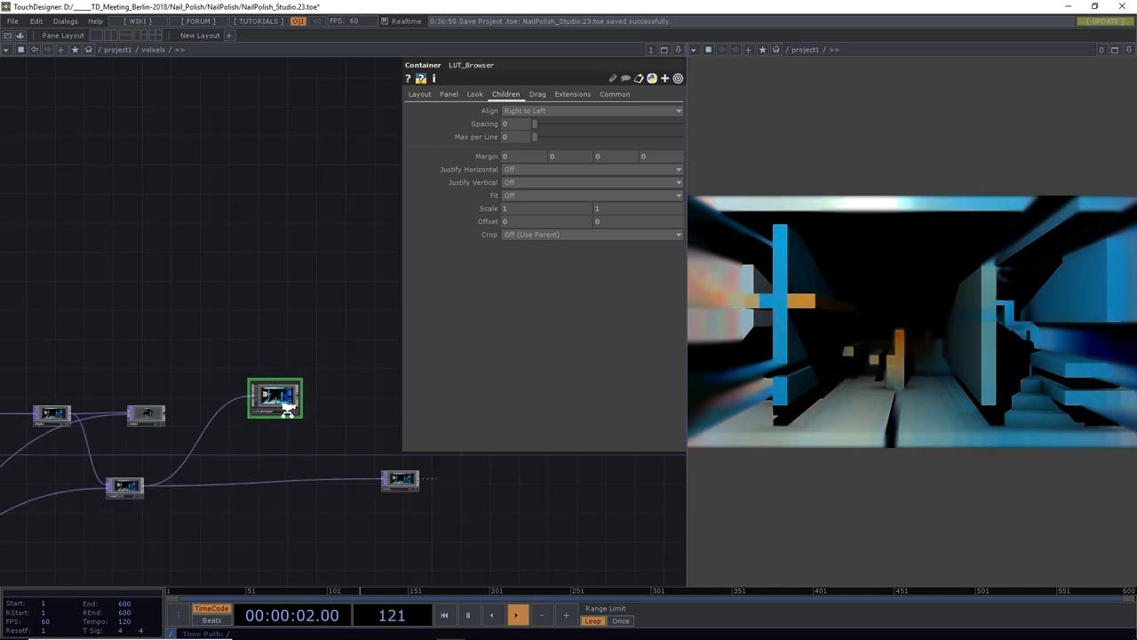
{"action": "scroll", "coordinate": [299, 435], "scroll_direction": "up", "scroll_amount": 2}
{"action": "scroll", "coordinate": [338, 459], "scroll_direction": "down", "scroll_amount": 2}
{"action": "left_click_drag", "start_coordinate": [351, 471], "coordinate": [207, 433]}
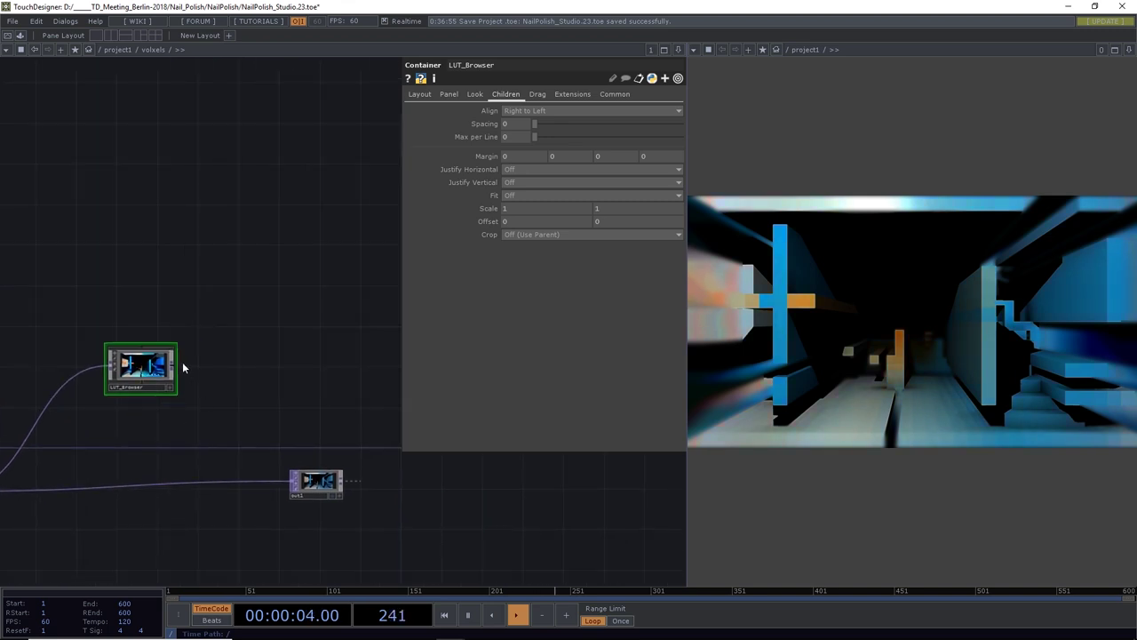
{"action": "left_click", "coordinate": [245, 479]}
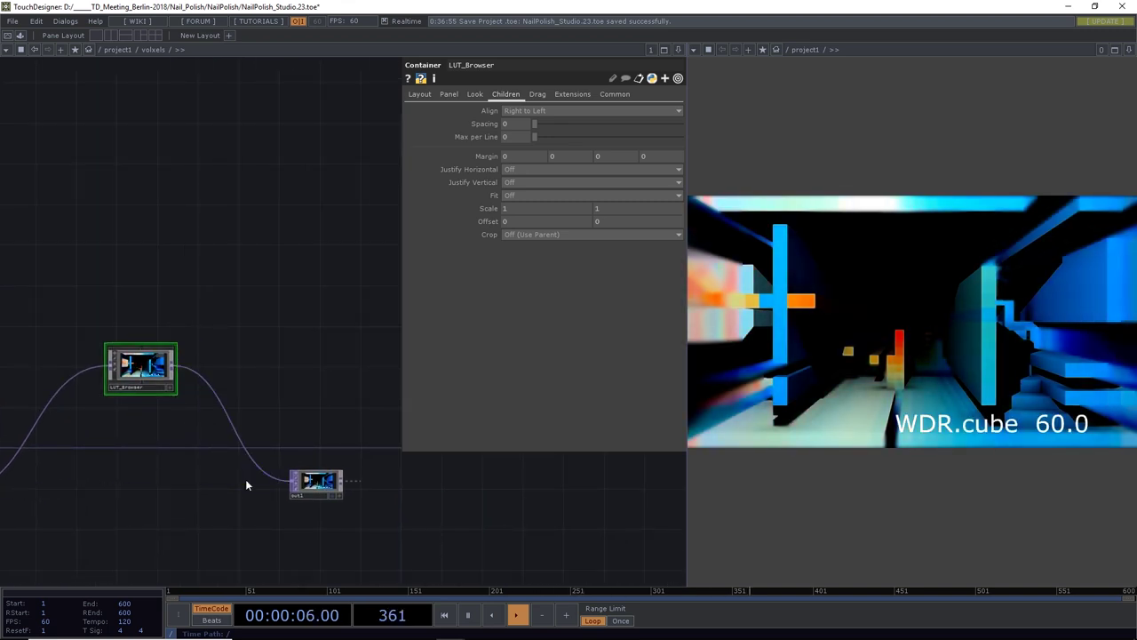
{"action": "left_click_drag", "start_coordinate": [224, 303], "coordinate": [263, 281]}
Pan the network over to the cam1, geo1 and light1 nodes
{"action": "left_click_drag", "start_coordinate": [132, 493], "coordinate": [181, 468]}
{"action": "scroll", "coordinate": [300, 452], "scroll_direction": "down", "scroll_amount": 3}
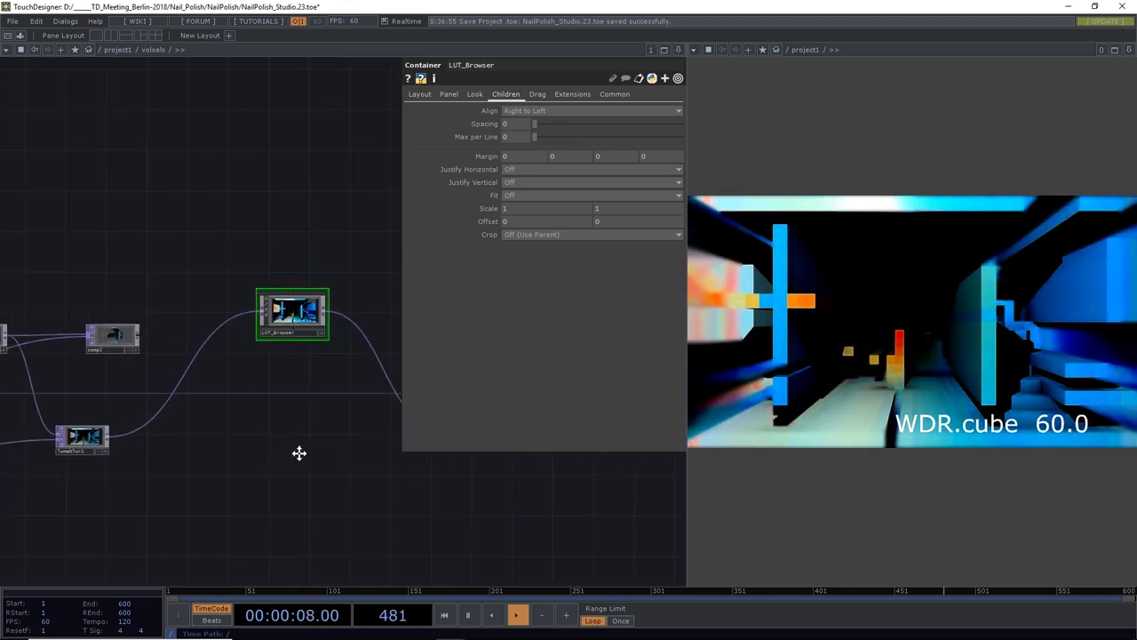
{"action": "left_click_drag", "start_coordinate": [241, 499], "coordinate": [347, 411]}
{"action": "scroll", "coordinate": [384, 481], "scroll_direction": "up", "scroll_amount": 2}
{"action": "left_click_drag", "start_coordinate": [384, 481], "coordinate": [322, 380]}
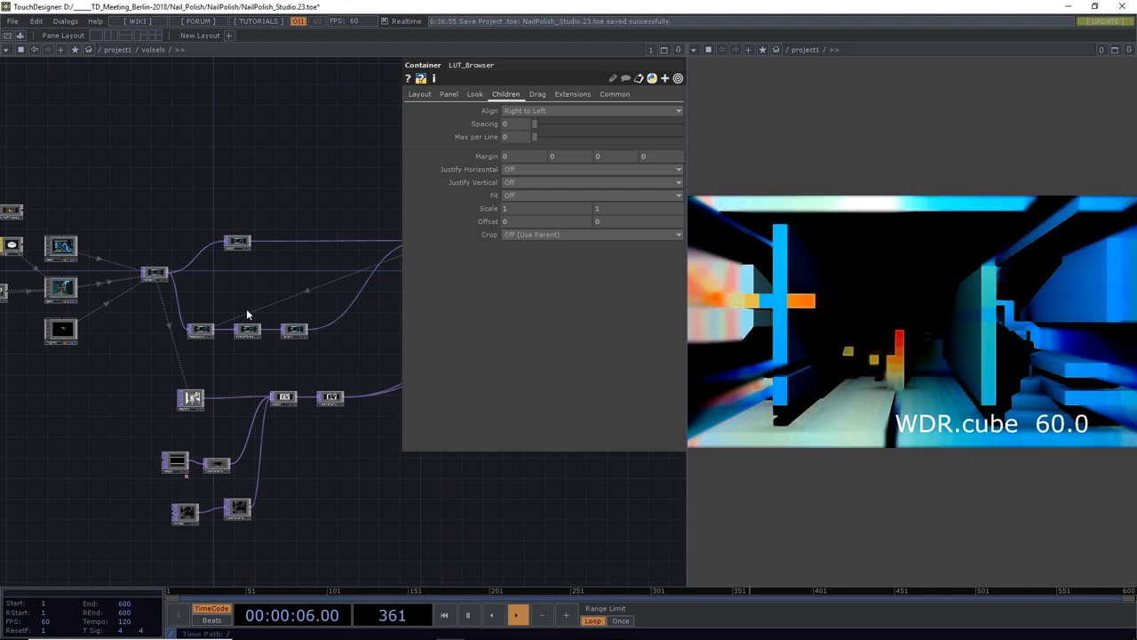
{"action": "scroll", "coordinate": [246, 309], "scroll_direction": "up", "scroll_amount": 5}
{"action": "left_click_drag", "start_coordinate": [57, 406], "coordinate": [347, 437]}
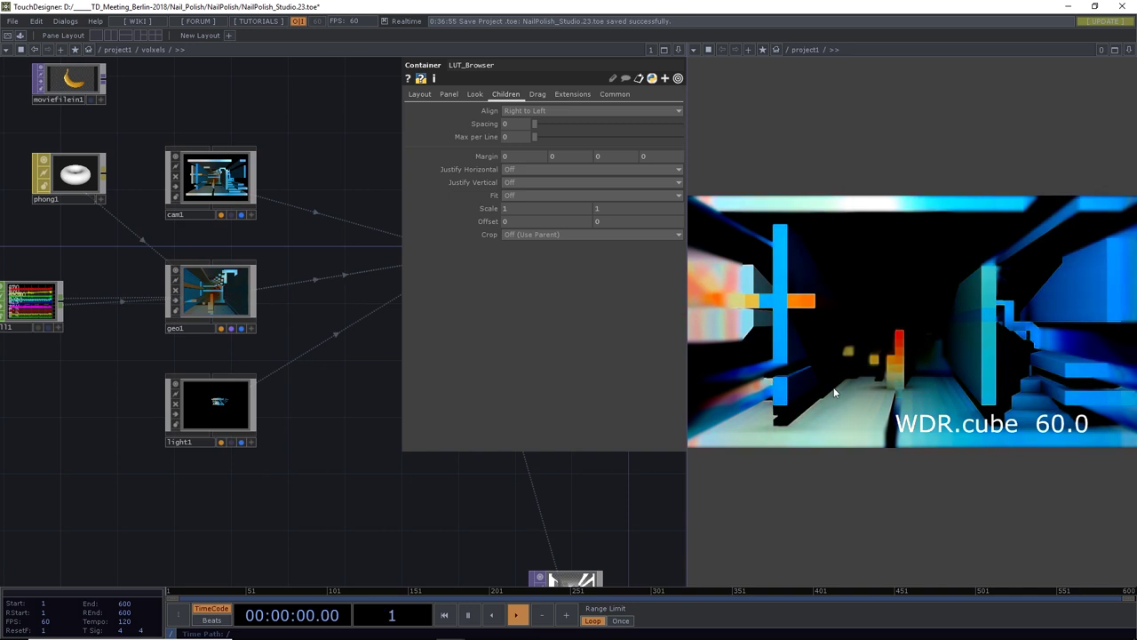
Give light1 Soft, 2D Mapped shadows with Max Shadow Softness 0.062
{"action": "left_click", "coordinate": [241, 407]}
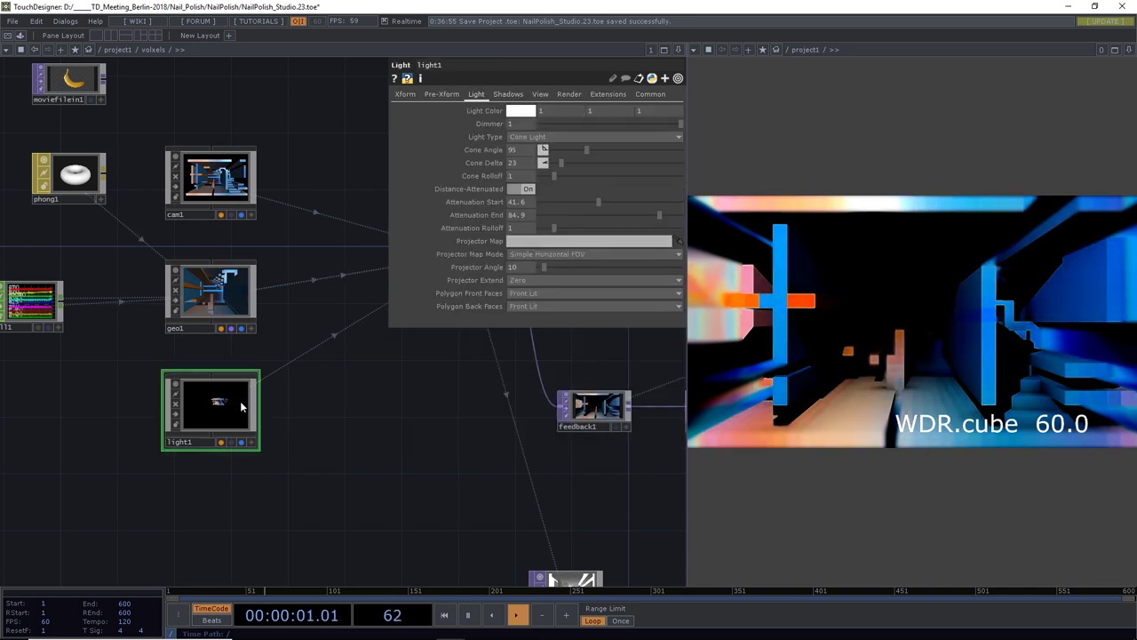
{"action": "left_click", "coordinate": [508, 93]}
{"action": "left_click", "coordinate": [536, 110]}
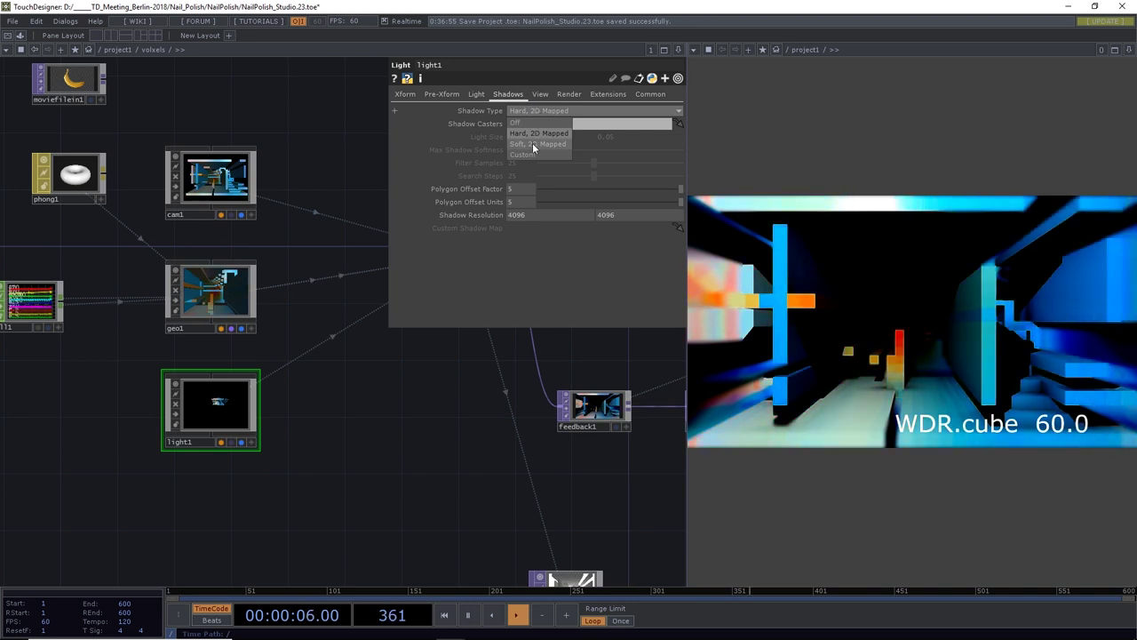
{"action": "left_click", "coordinate": [538, 143]}
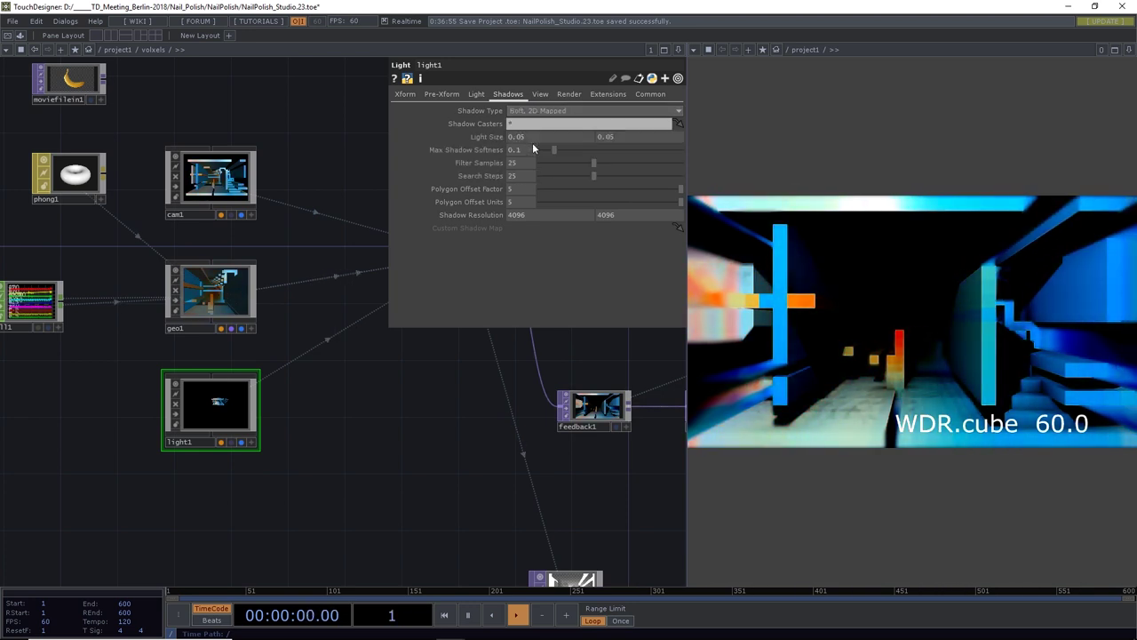
{"action": "left_click_drag", "start_coordinate": [553, 150], "coordinate": [572, 190]}
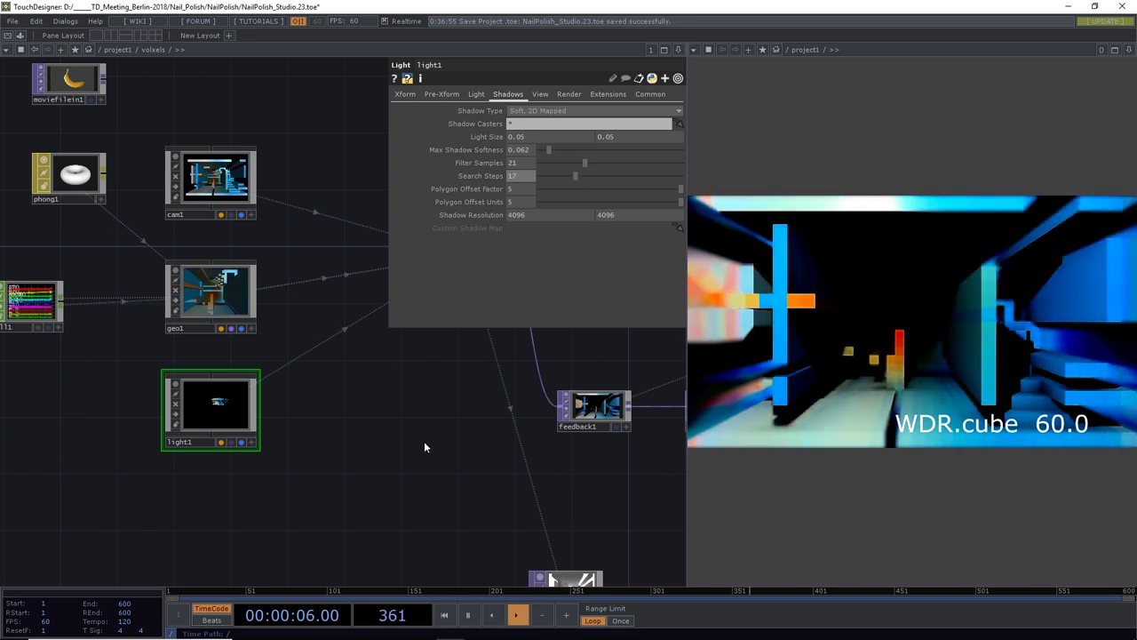
{"action": "scroll", "coordinate": [424, 411], "scroll_direction": "down", "scroll_amount": 4}
{"action": "left_click_drag", "start_coordinate": [424, 411], "coordinate": [476, 420]}
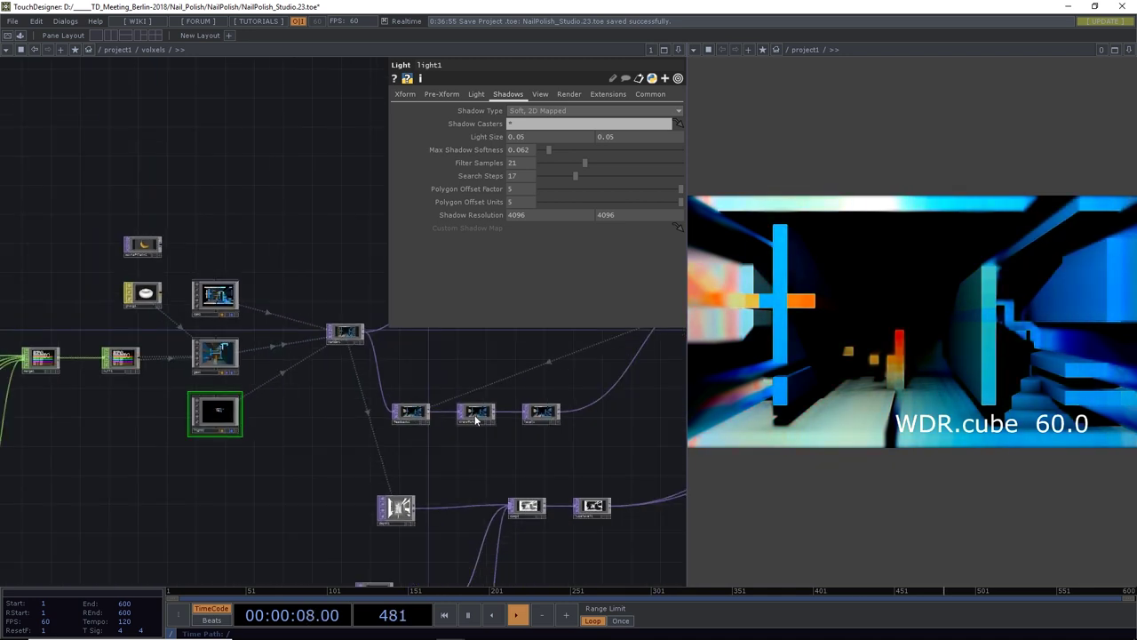
{"action": "left_click_drag", "start_coordinate": [522, 462], "coordinate": [477, 463]}
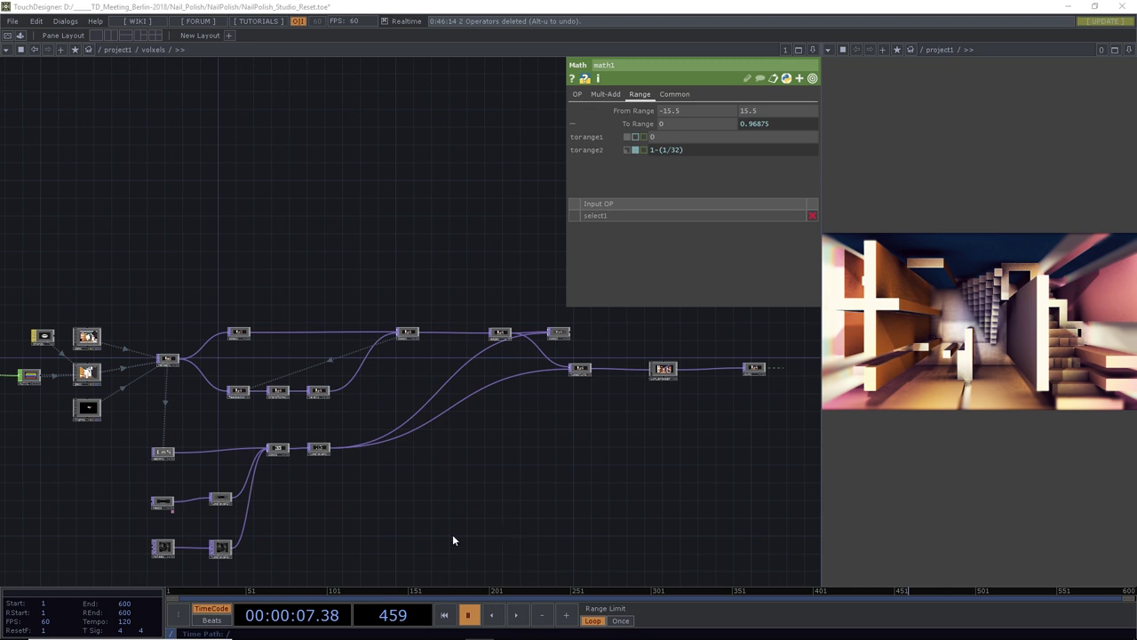
Start playback and zoom in on math1, math2, select1 and select2
{"action": "left_click", "coordinate": [516, 616]}
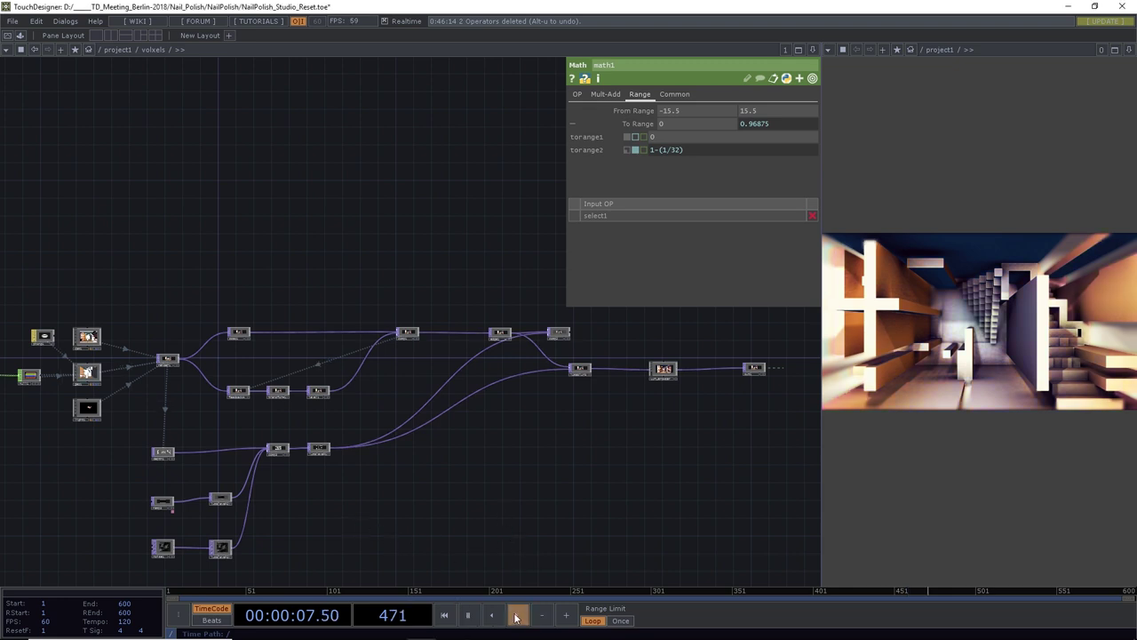
{"action": "left_click_drag", "start_coordinate": [330, 508], "coordinate": [590, 487]}
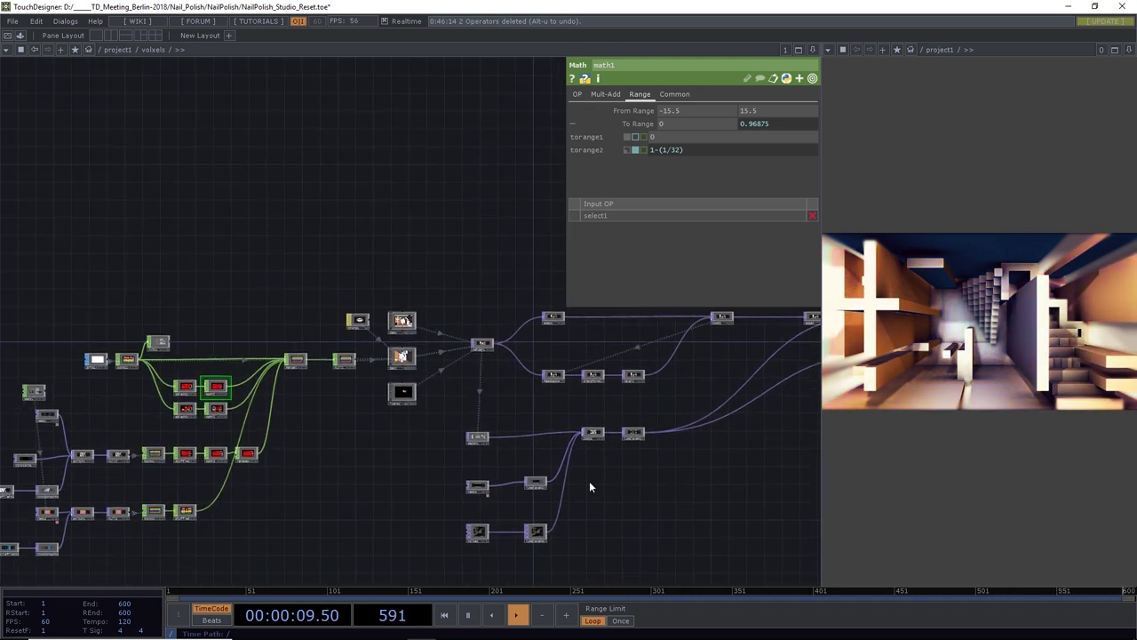
{"action": "scroll", "coordinate": [220, 391], "scroll_direction": "up", "scroll_amount": 10}
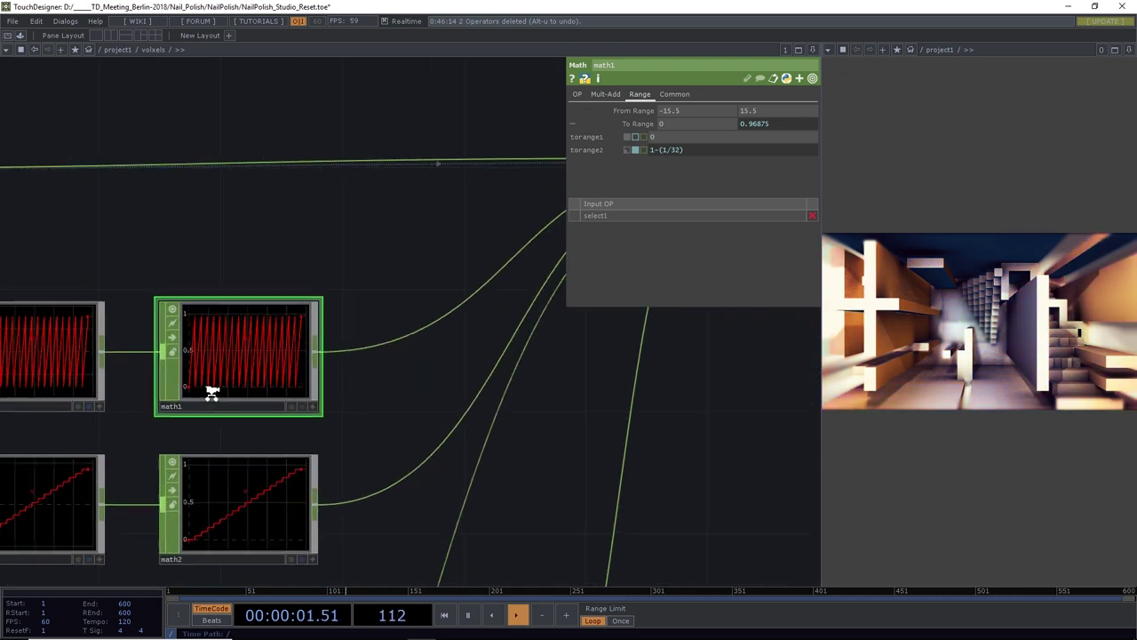
{"action": "left_click_drag", "start_coordinate": [381, 407], "coordinate": [503, 320]}
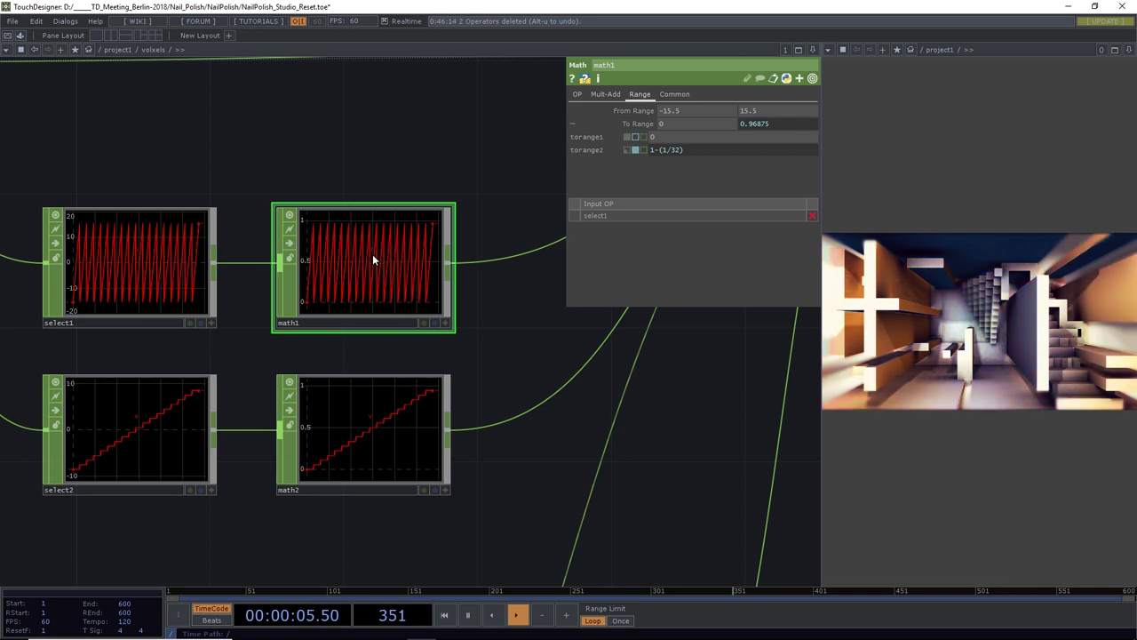
{"action": "scroll", "coordinate": [372, 251], "scroll_direction": "down", "scroll_amount": 5}
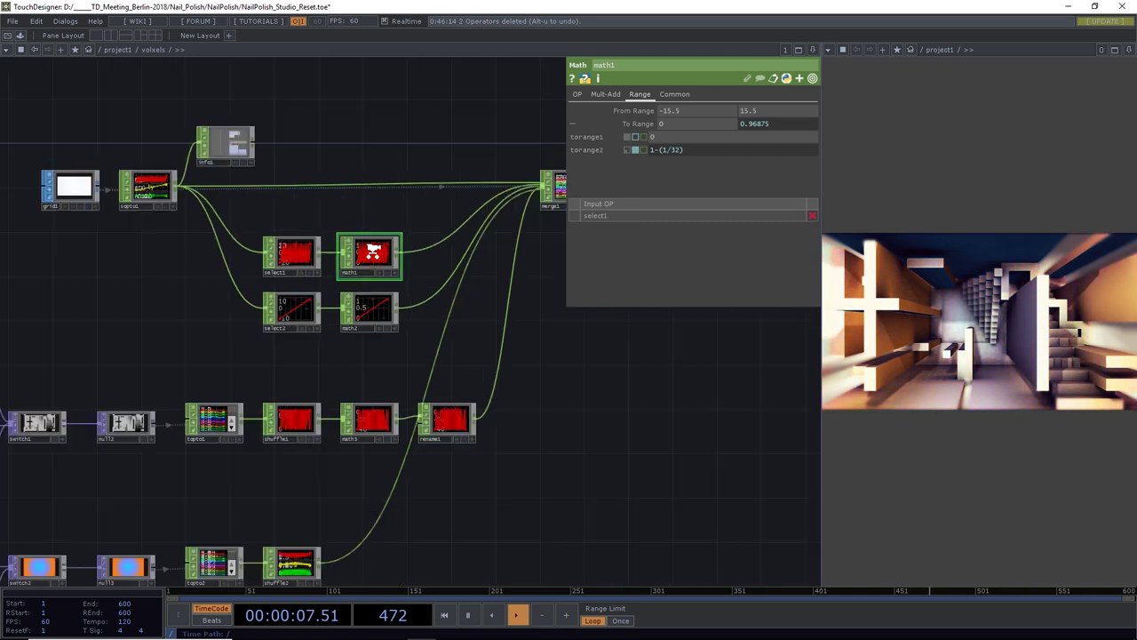
{"action": "scroll", "coordinate": [382, 247], "scroll_direction": "up", "scroll_amount": 5}
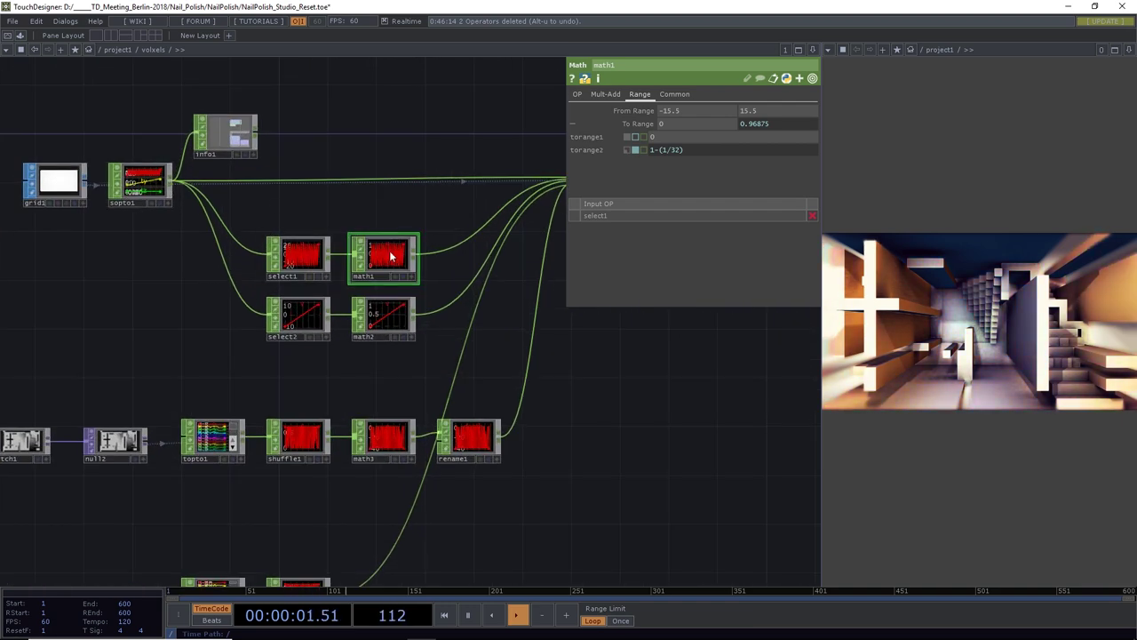
{"action": "scroll", "coordinate": [399, 257], "scroll_direction": "up", "scroll_amount": 4}
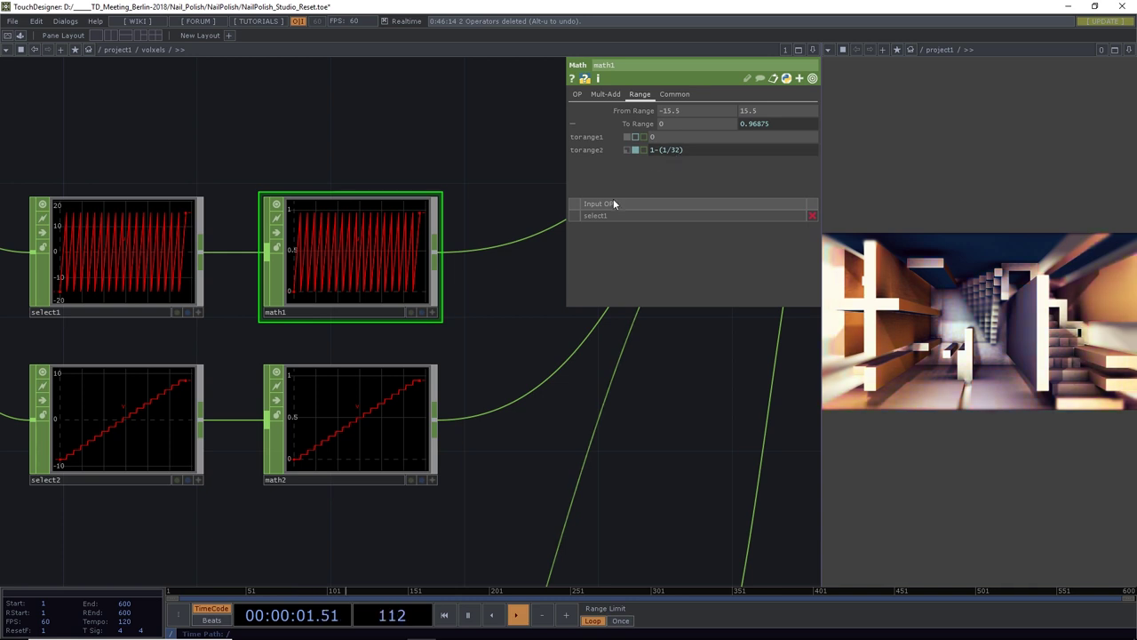
Show math2's Range page mapping -8.5–8.5 to 0–0.944444
{"action": "left_click", "coordinate": [376, 409]}
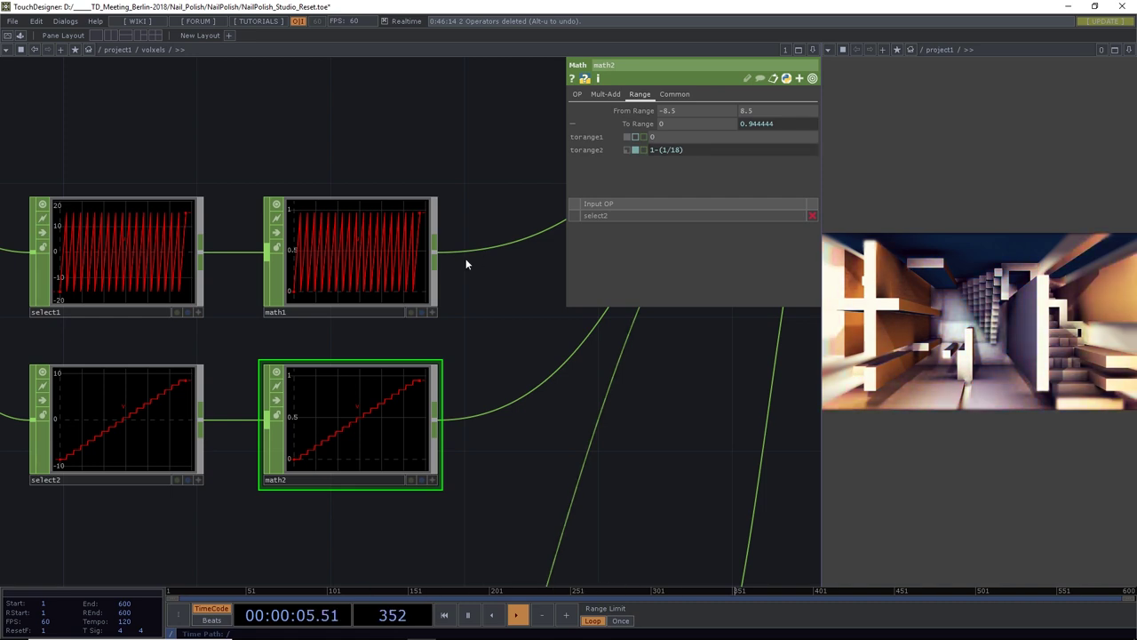
{"action": "scroll", "coordinate": [467, 263], "scroll_direction": "down", "scroll_amount": 6}
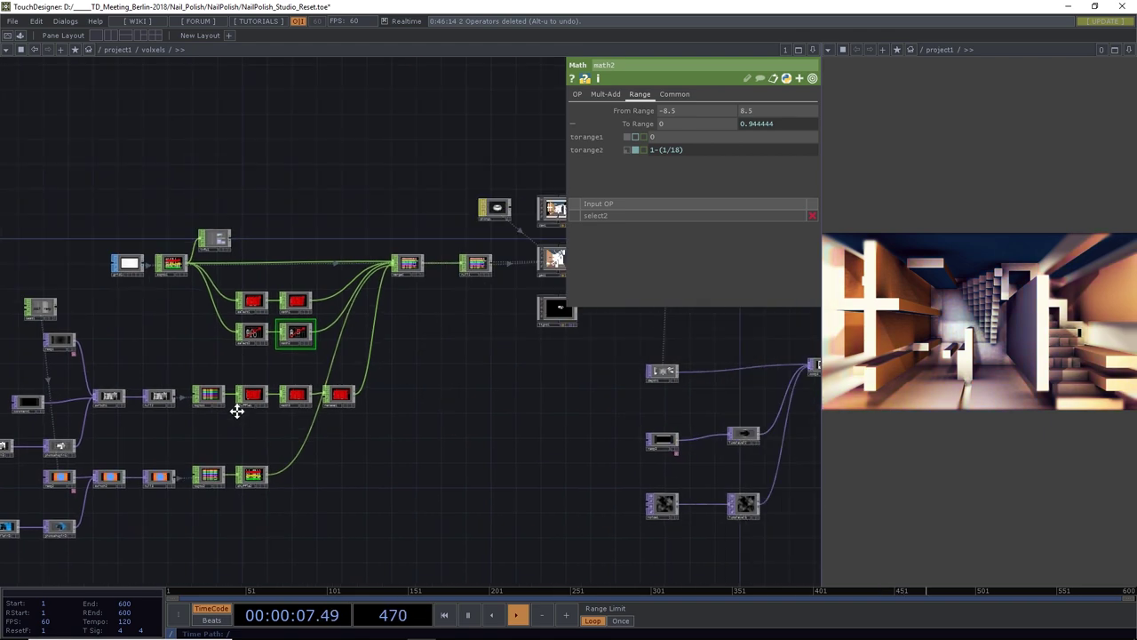
{"action": "scroll", "coordinate": [355, 396], "scroll_direction": "up", "scroll_amount": 10}
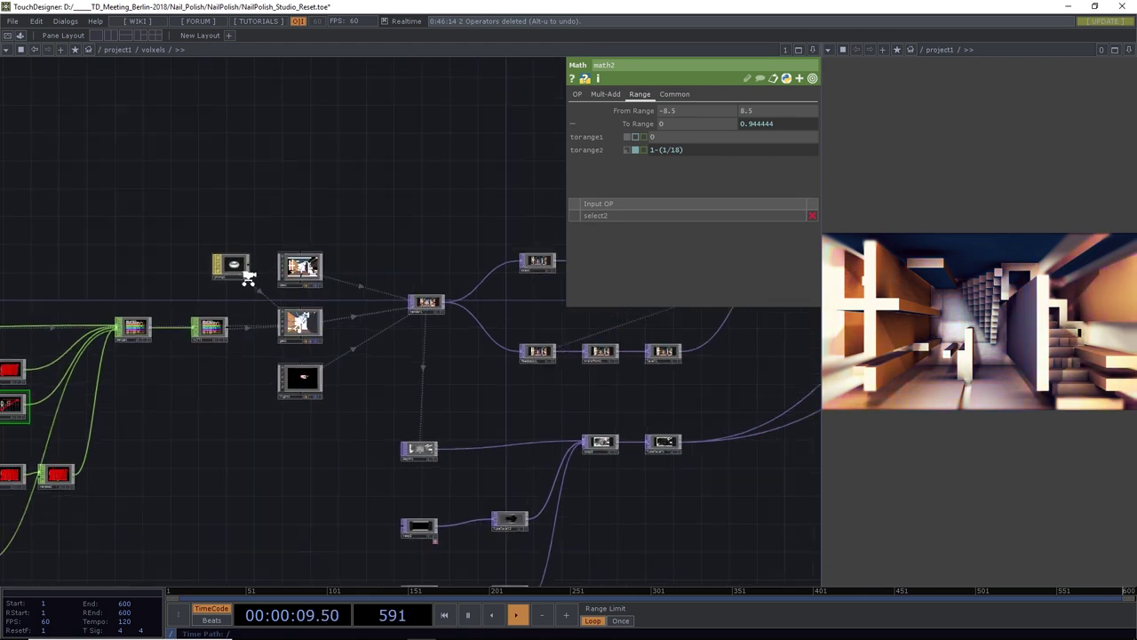
{"action": "scroll", "coordinate": [226, 247], "scroll_direction": "down", "scroll_amount": 5}
{"action": "left_click_drag", "start_coordinate": [248, 160], "coordinate": [252, 314]}
Show phong1's settings beside an enlarged render preview and open the TOP operator list
{"action": "left_click", "coordinate": [251, 332]}
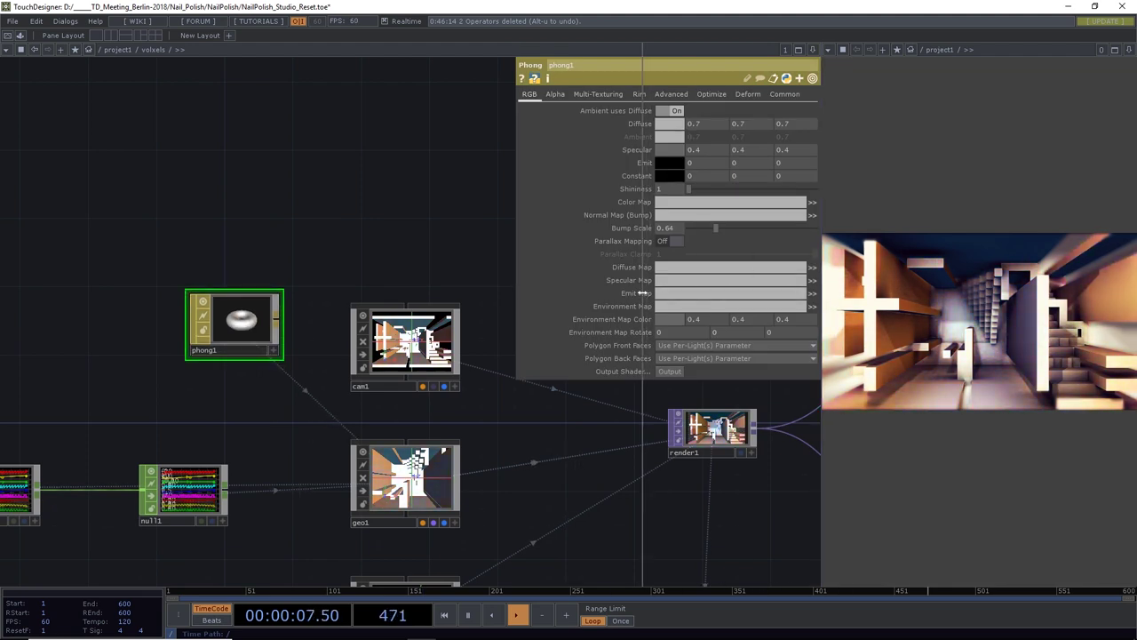
{"action": "left_click_drag", "start_coordinate": [820, 283], "coordinate": [643, 299]}
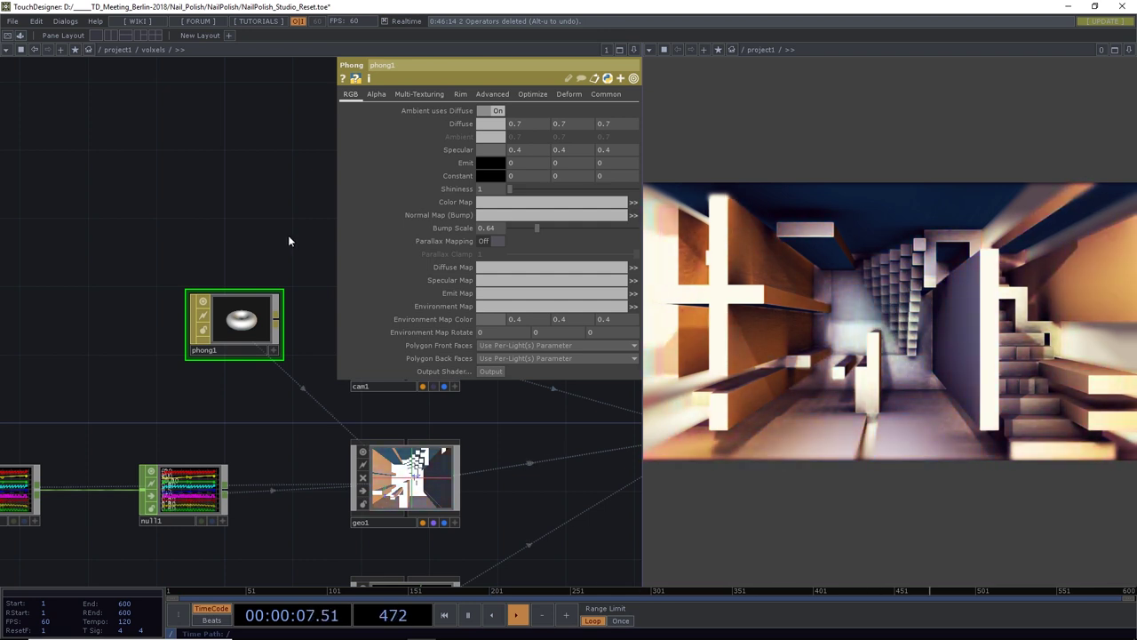
{"action": "left_click_drag", "start_coordinate": [247, 253], "coordinate": [226, 270]}
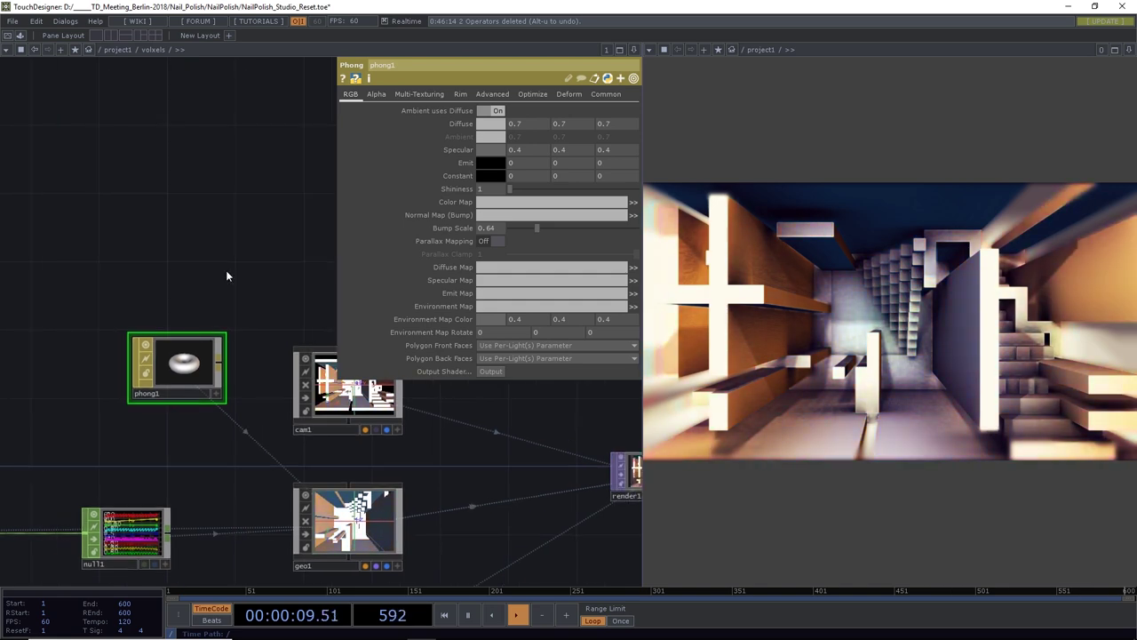
{"action": "key", "text": "Tab"}
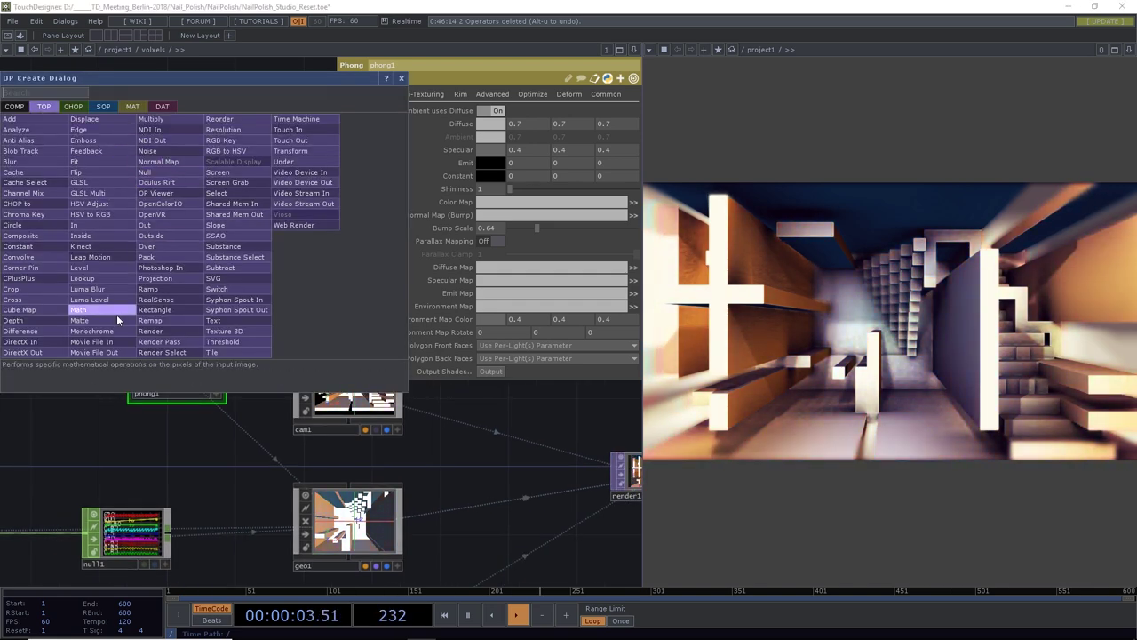
Add a Movie File In above phong1 loading grid_32x18.jpg from the NailPolish Image folder
{"action": "left_click", "coordinate": [111, 341]}
{"action": "left_click", "coordinate": [177, 271]}
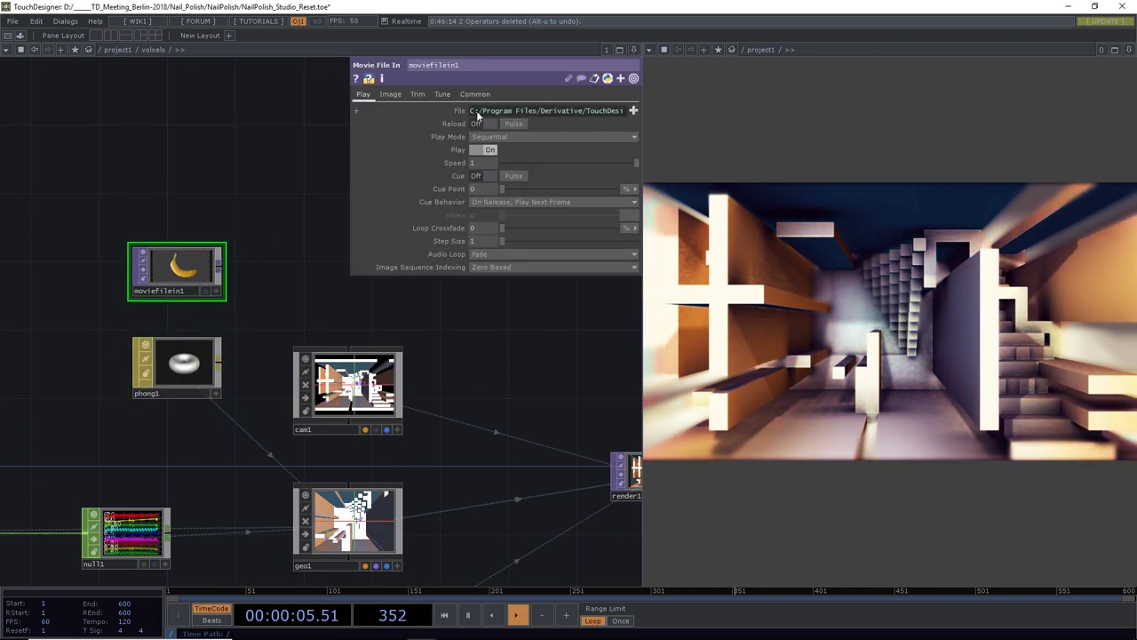
{"action": "left_click", "coordinate": [633, 110]}
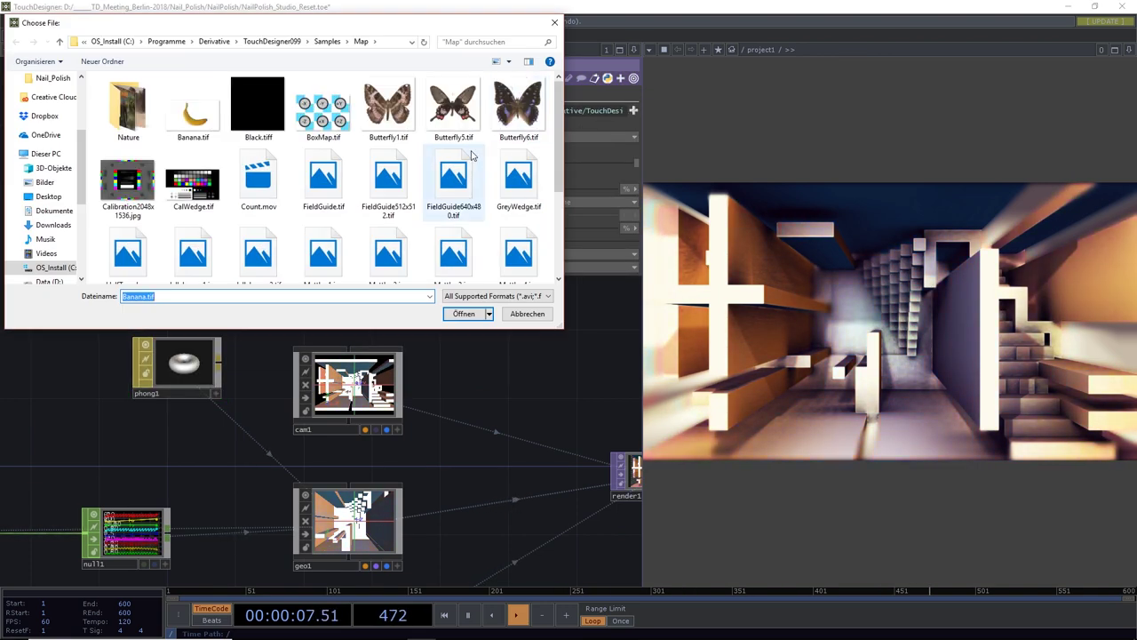
{"action": "scroll", "coordinate": [83, 229], "scroll_direction": "down", "scroll_amount": 3}
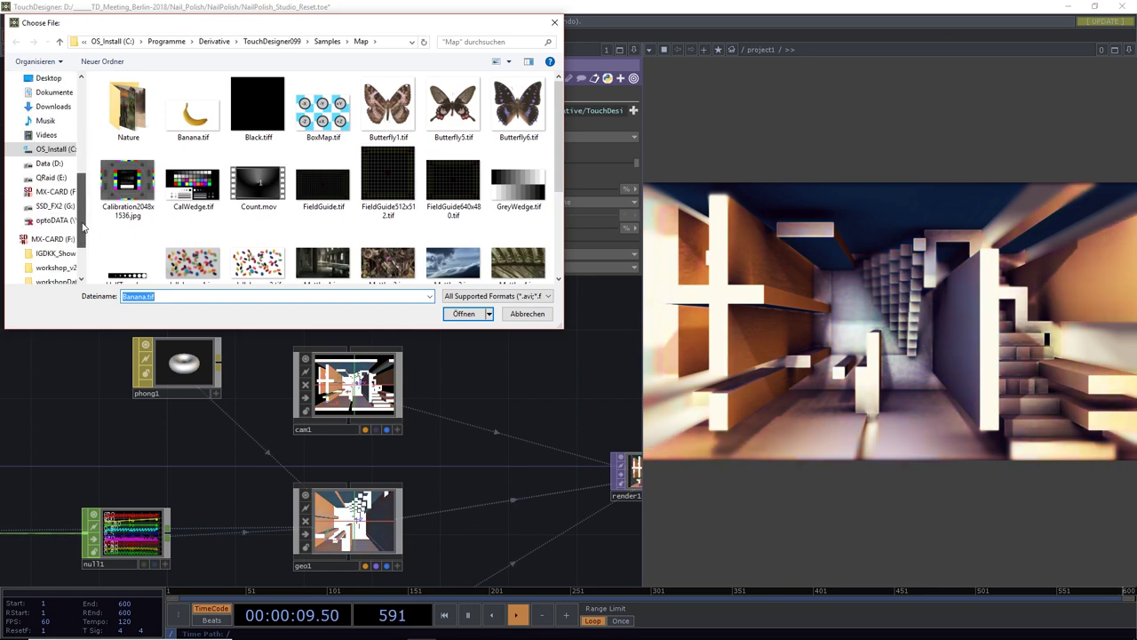
{"action": "left_click", "coordinate": [49, 166]}
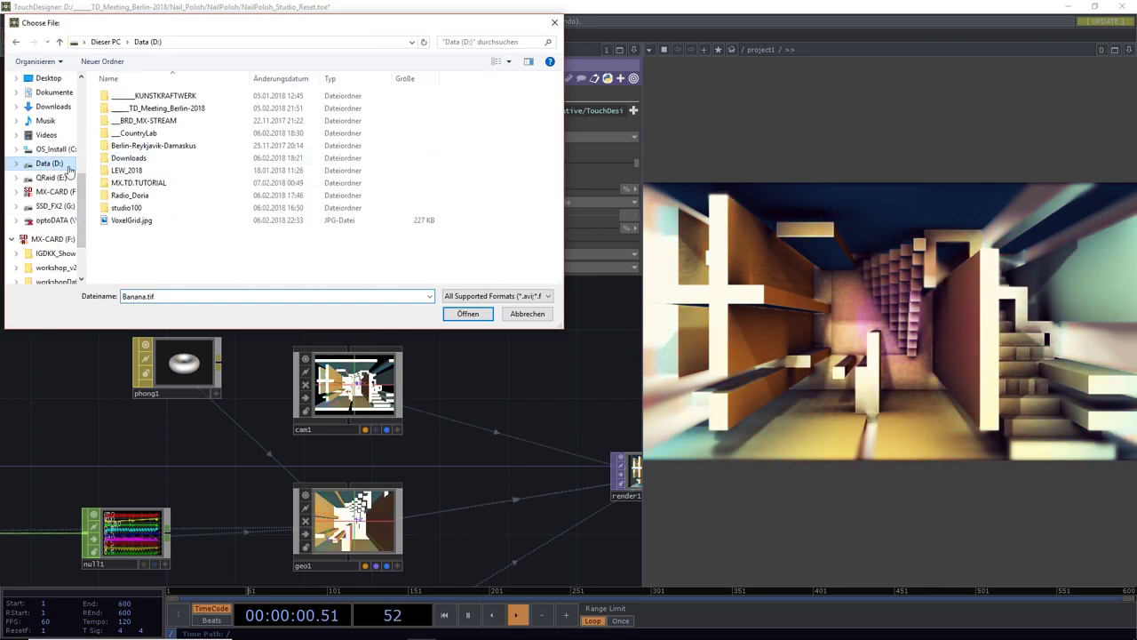
{"action": "double_click", "coordinate": [171, 109]}
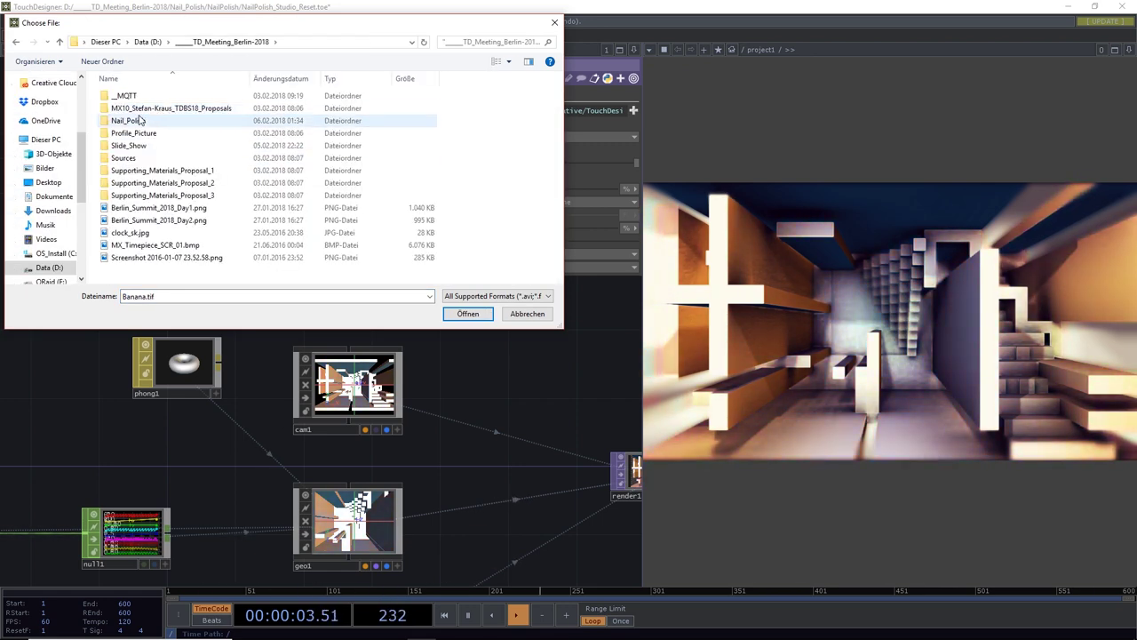
{"action": "double_click", "coordinate": [140, 119]}
{"action": "double_click", "coordinate": [129, 120]}
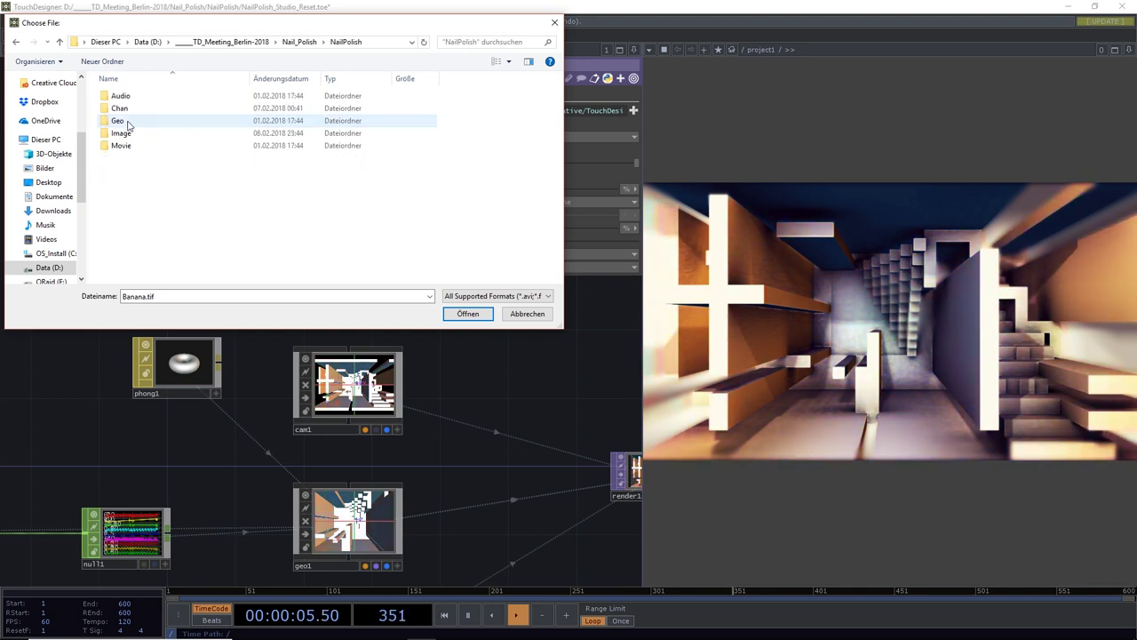
{"action": "double_click", "coordinate": [121, 132]}
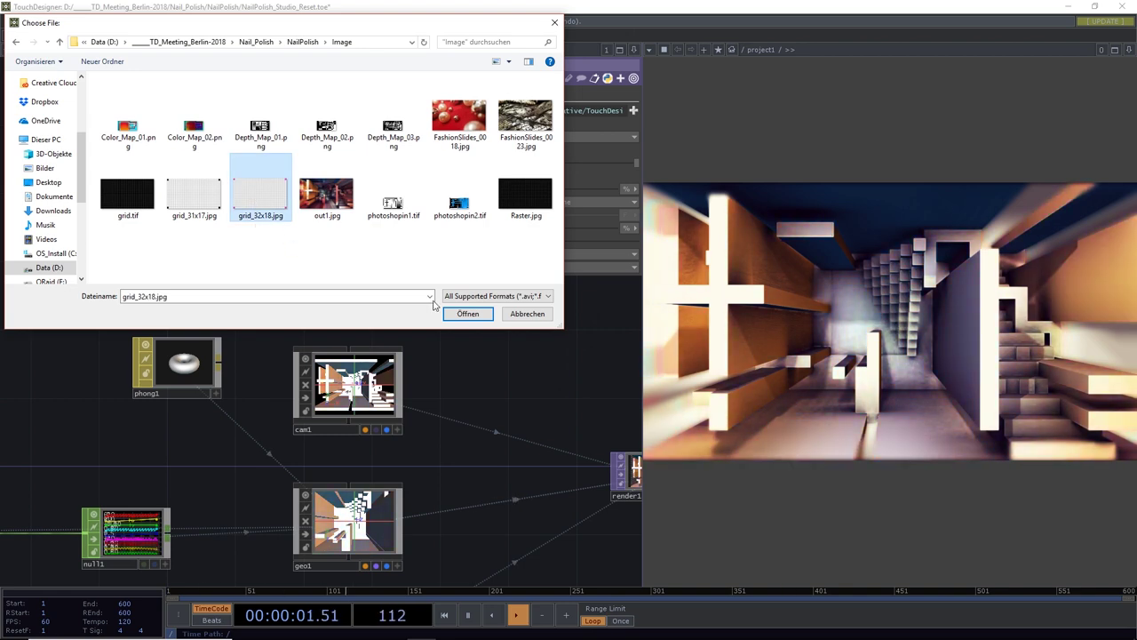
{"action": "left_click", "coordinate": [467, 313]}
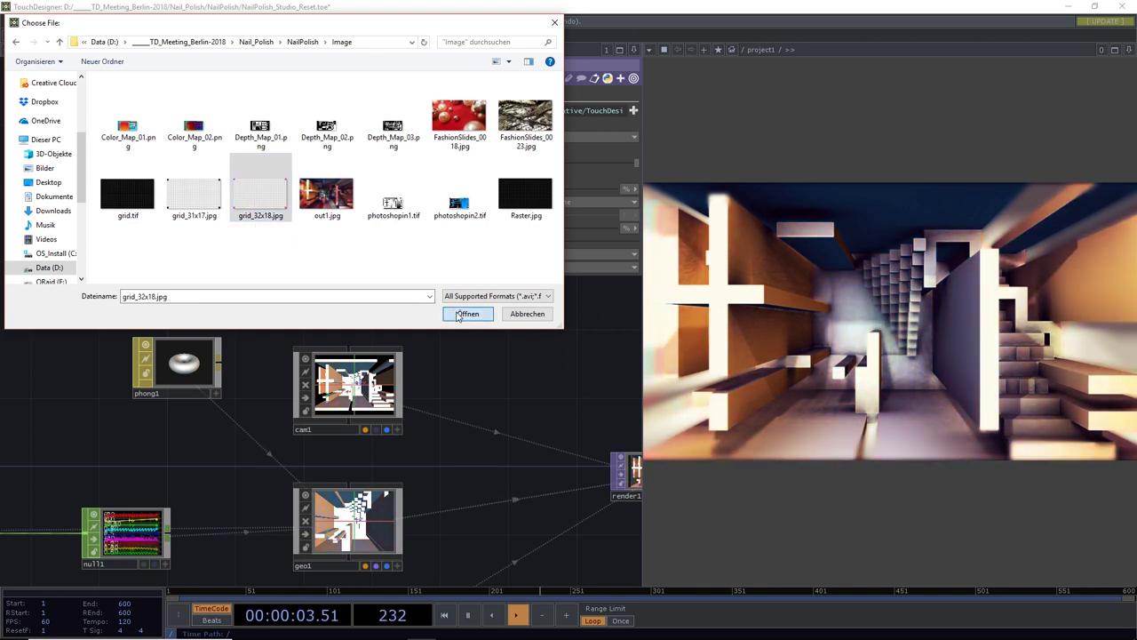
Set moviefilein1 as phong1's Diffuse Map and clear the Specular Map field
{"action": "left_click", "coordinate": [195, 355]}
{"action": "left_click_drag", "start_coordinate": [182, 277], "coordinate": [352, 277]}
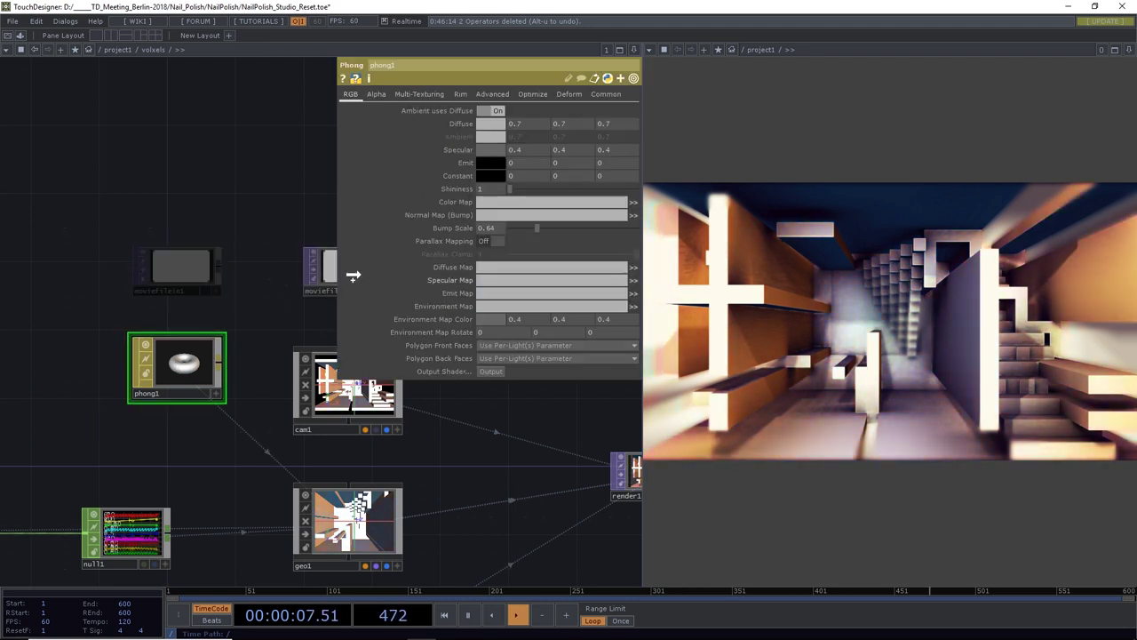
{"action": "left_click_drag", "start_coordinate": [502, 268], "coordinate": [508, 282]}
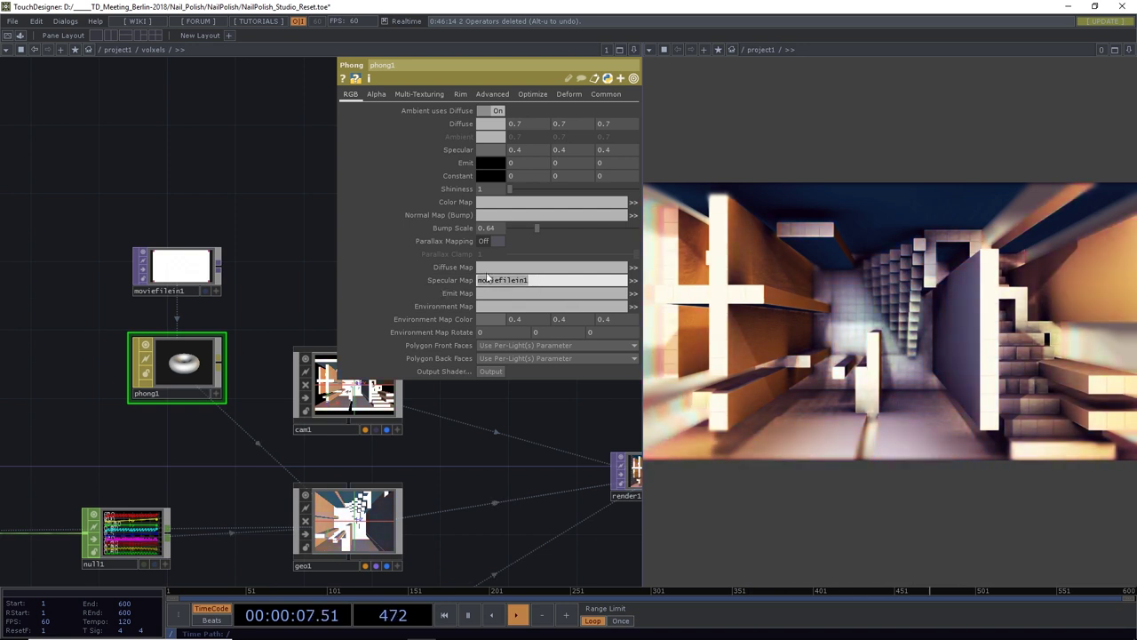
{"action": "left_click_drag", "start_coordinate": [488, 268], "coordinate": [490, 268]}
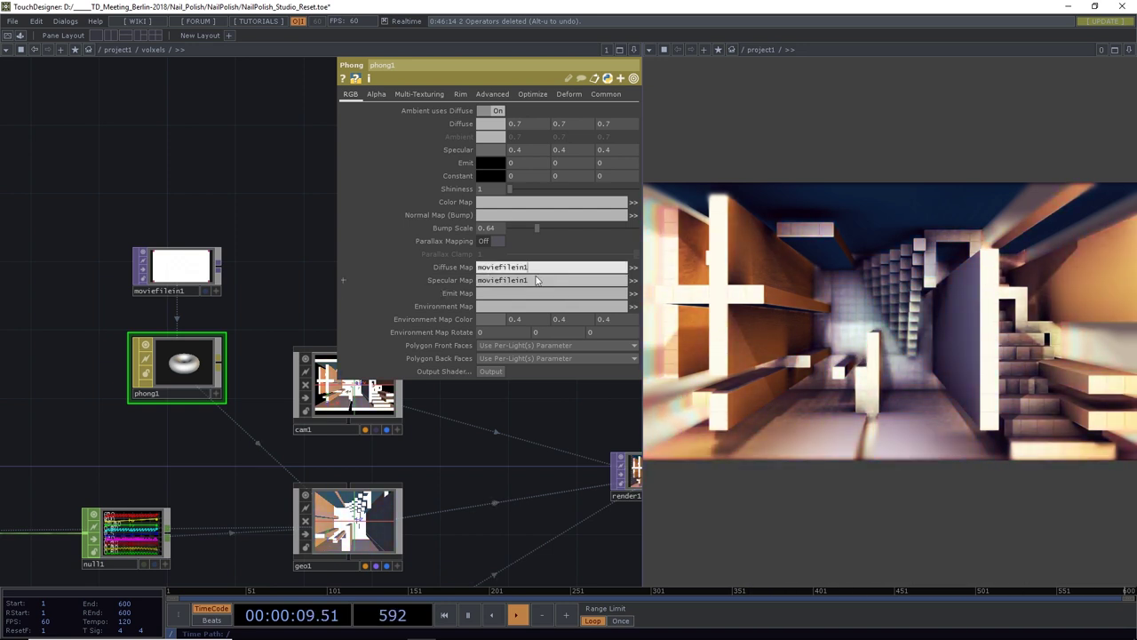
{"action": "left_click", "coordinate": [453, 285]}
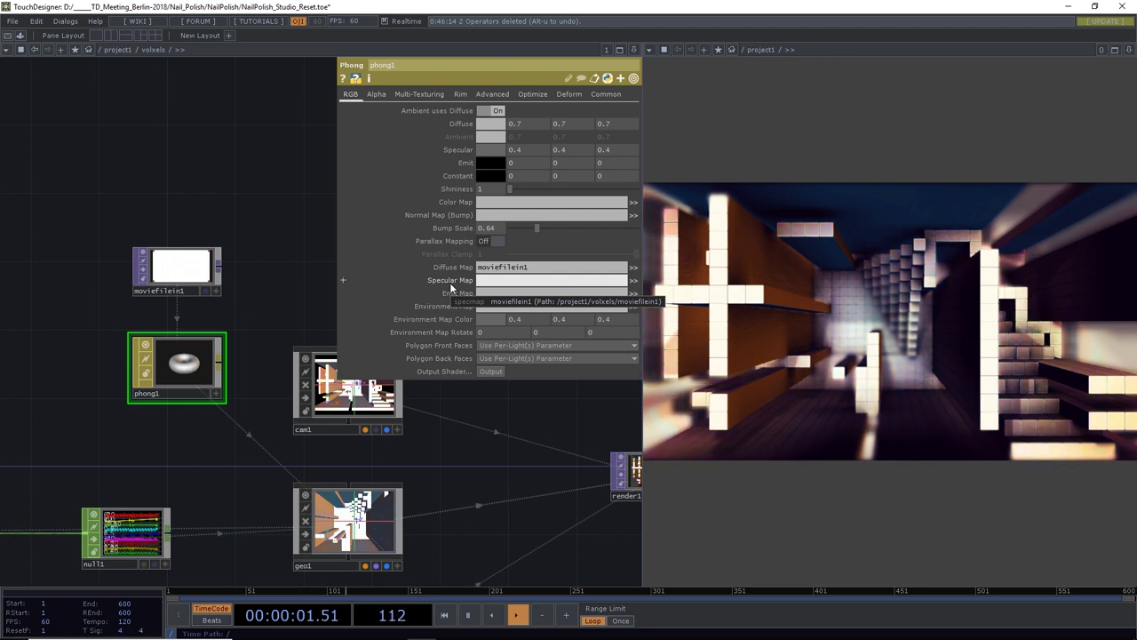
{"action": "key", "text": "BackSpace"}
{"action": "key", "text": "Return"}
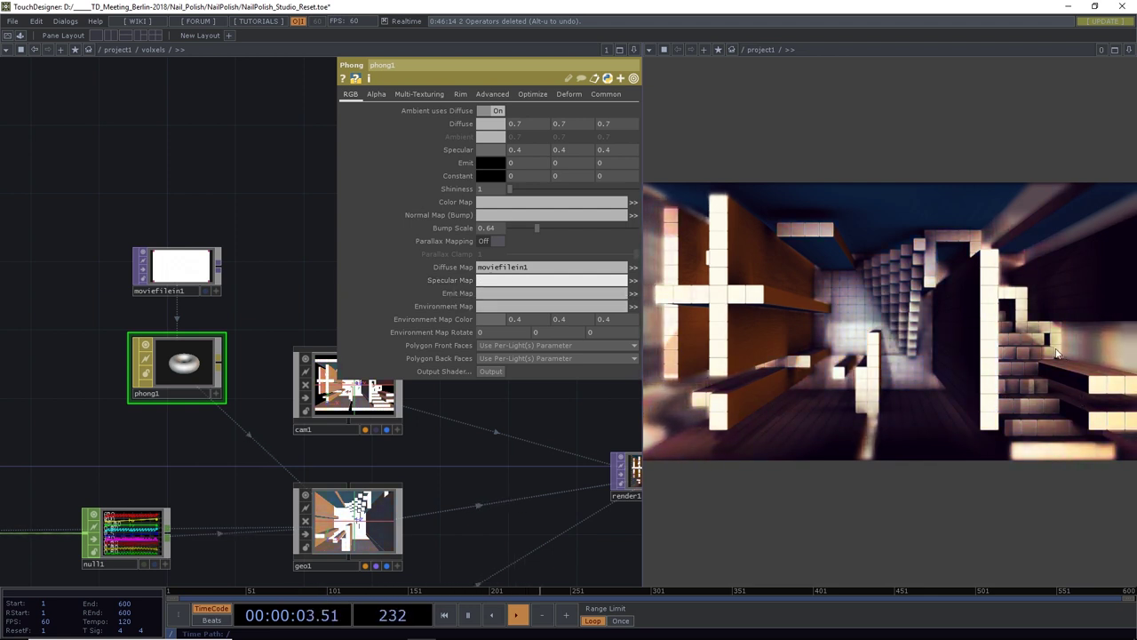
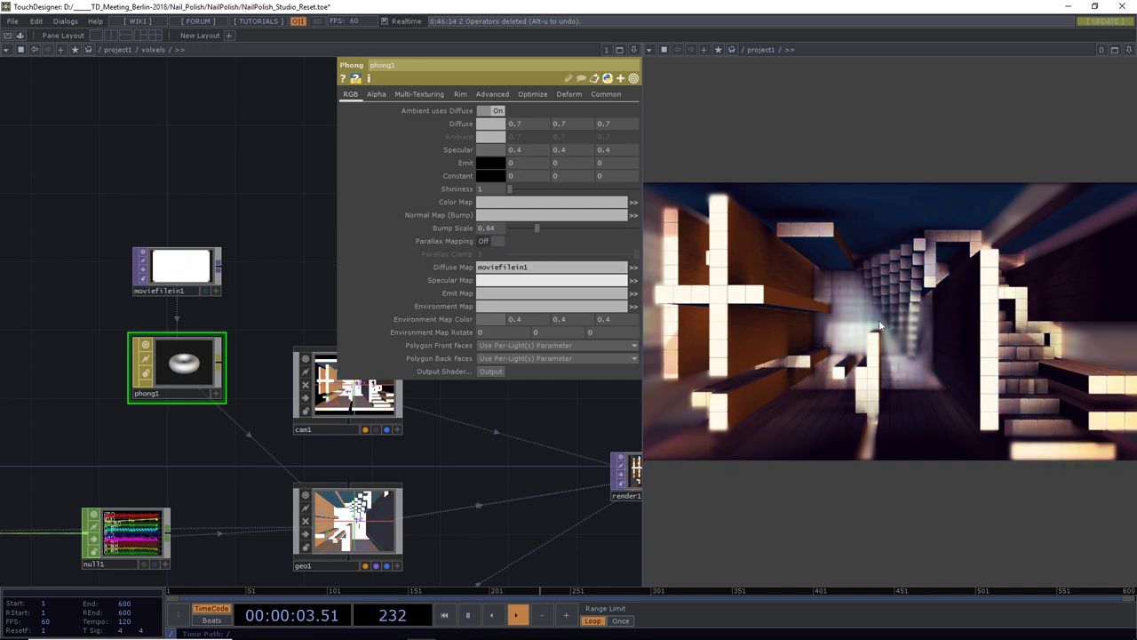
Add a Level TOP, level2, next to moviefilein1
{"action": "left_click_drag", "start_coordinate": [223, 251], "coordinate": [235, 345]}
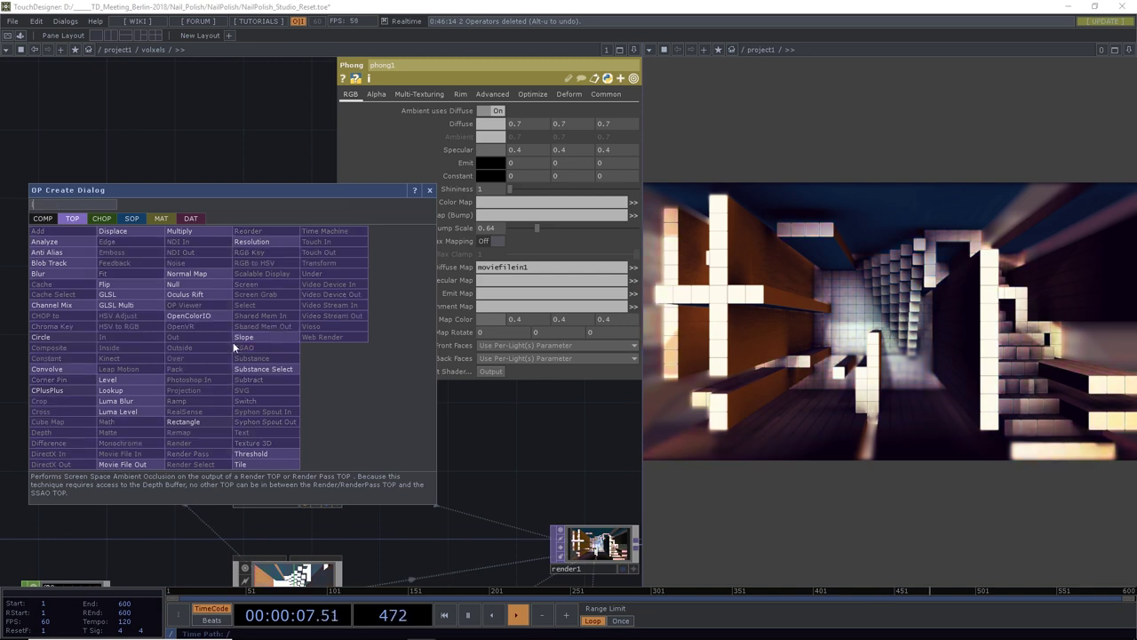
{"action": "left_click", "coordinate": [124, 379]}
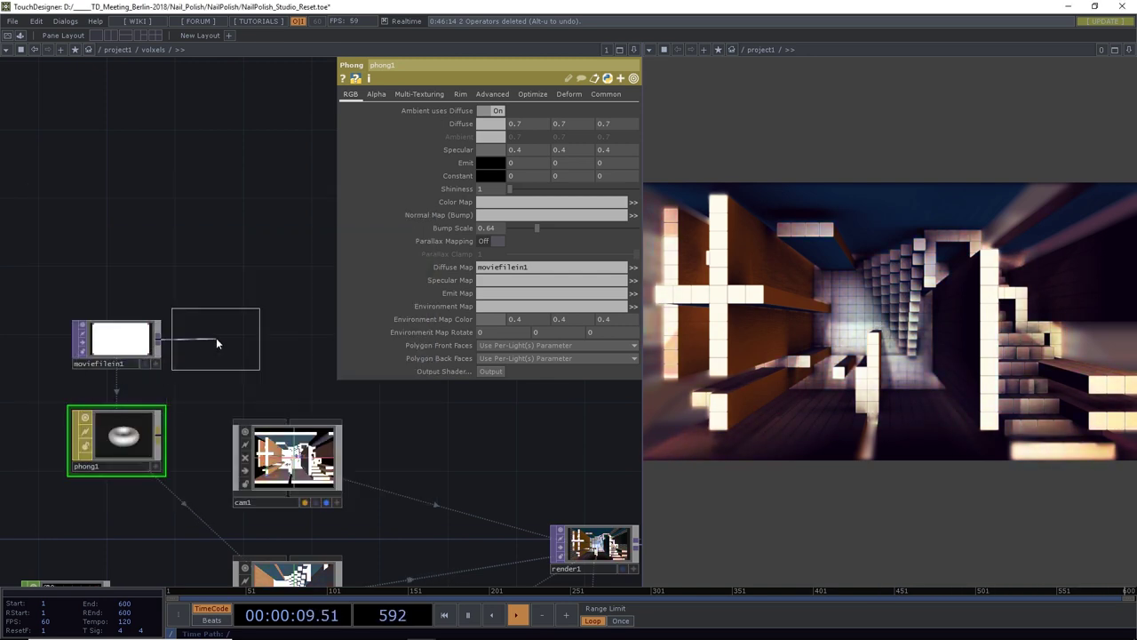
{"action": "left_click", "coordinate": [220, 338]}
Use level2 as phong1's Diffuse Map and set level2's Invert to 1
{"action": "left_click", "coordinate": [147, 424]}
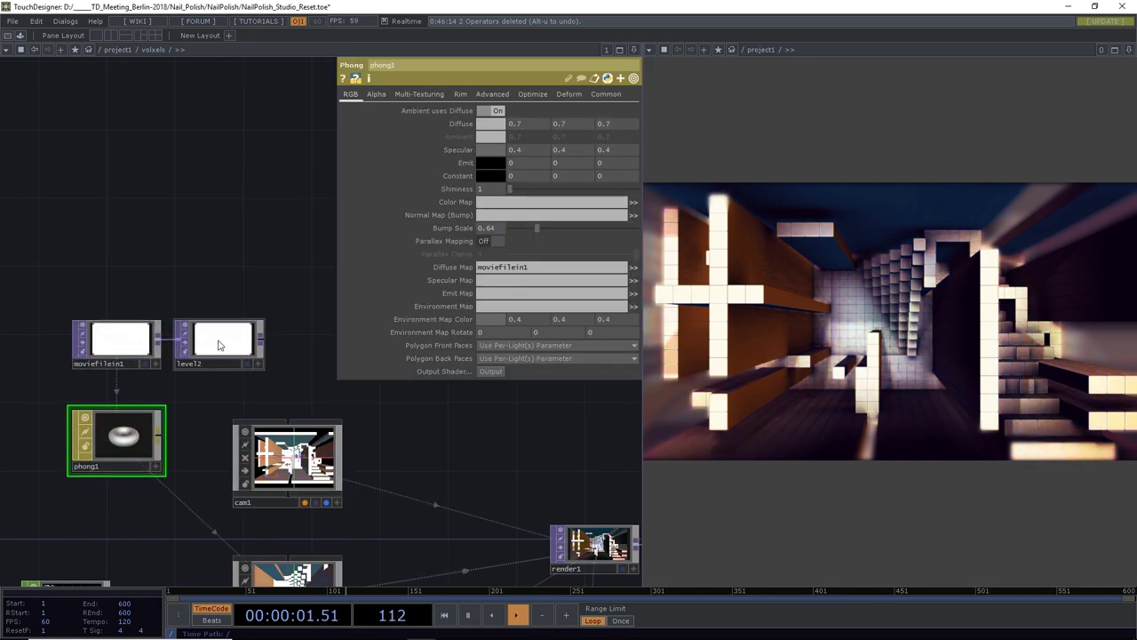
{"action": "left_click_drag", "start_coordinate": [220, 346], "coordinate": [521, 271]}
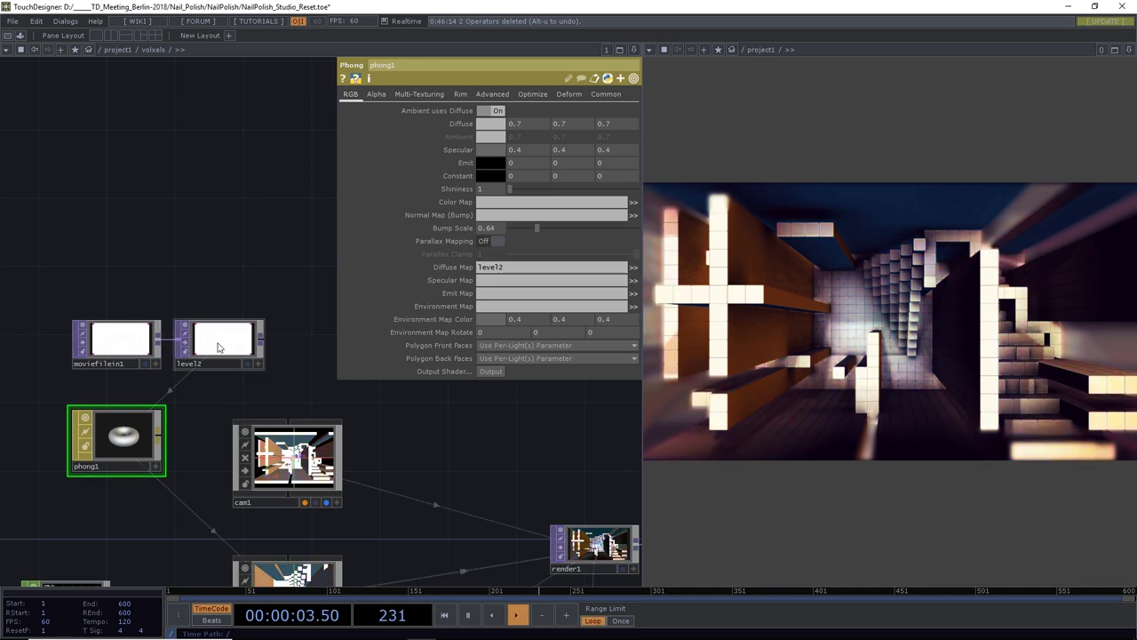
{"action": "left_click", "coordinate": [220, 347]}
{"action": "left_click_drag", "start_coordinate": [480, 124], "coordinate": [681, 148]}
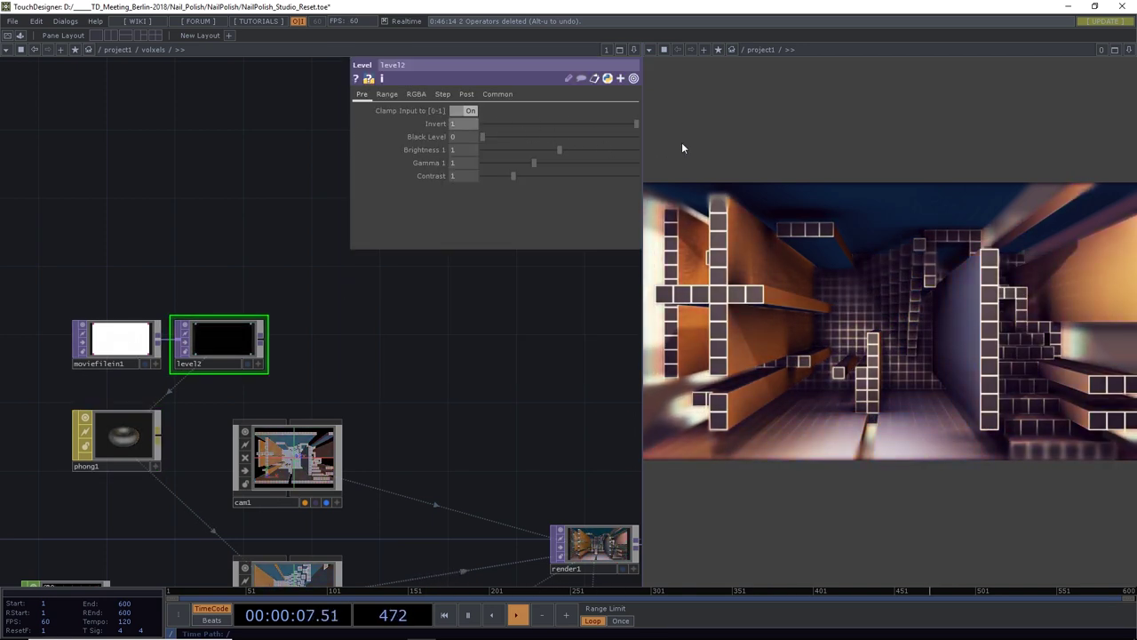
Lower level2 to Brightness 0.615 and Contrast 0.37, then reselect phong1
{"action": "mouse_move", "coordinate": [483, 136]}
{"action": "left_mouse_down"}
{"action": "mouse_move", "coordinate": [597, 143]}
{"action": "mouse_move", "coordinate": [482, 138]}
{"action": "left_mouse_up"}
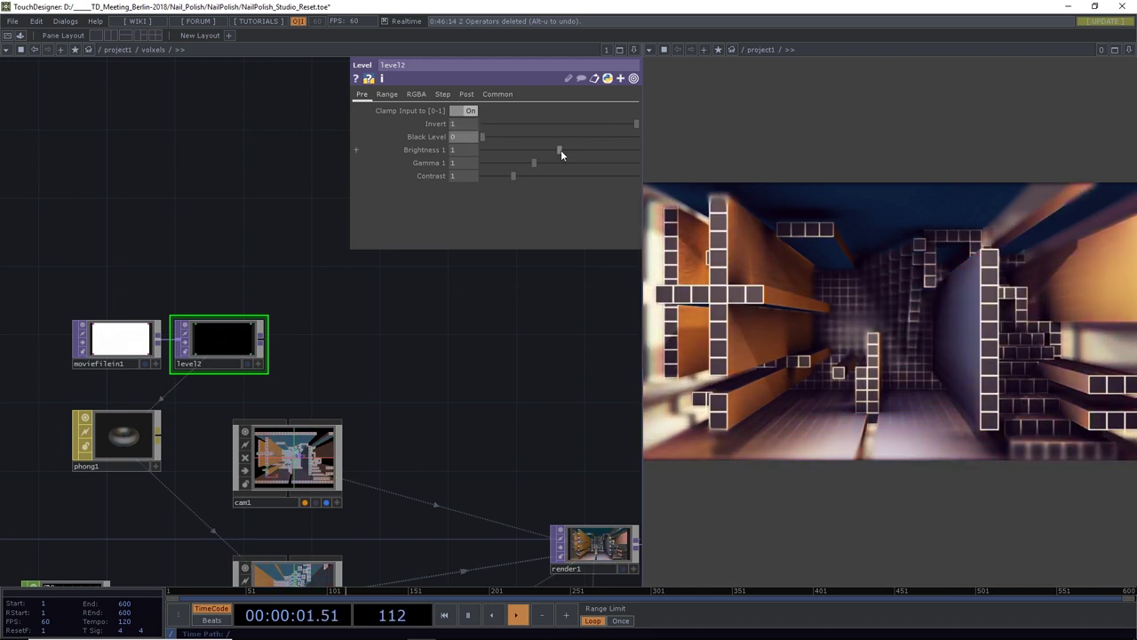
{"action": "left_click_drag", "start_coordinate": [561, 149], "coordinate": [491, 182]}
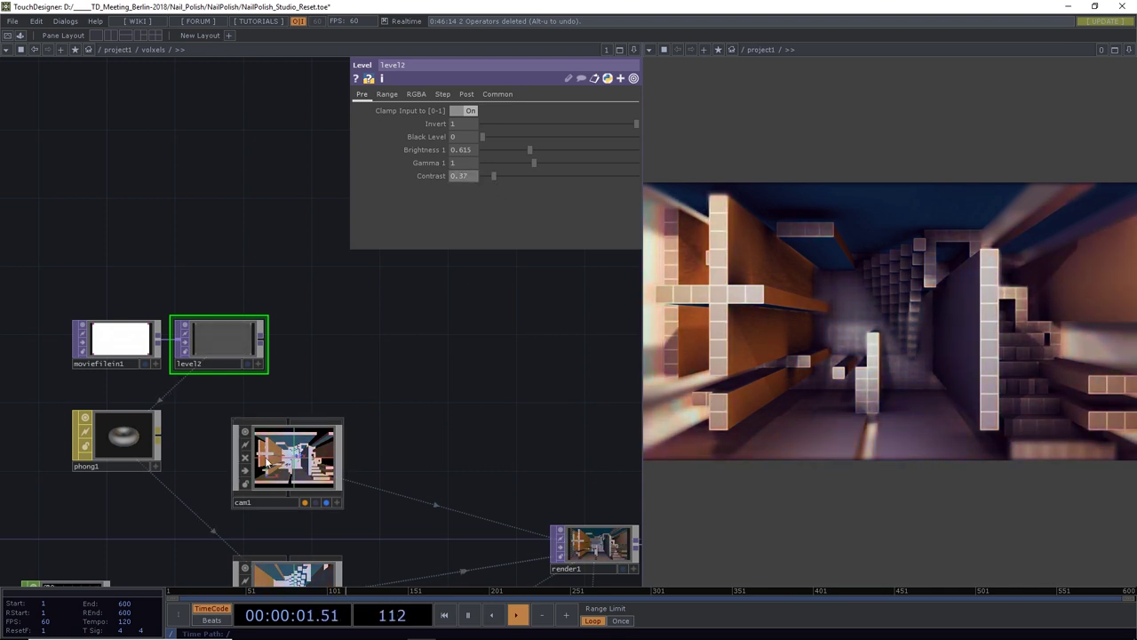
{"action": "left_click", "coordinate": [158, 435]}
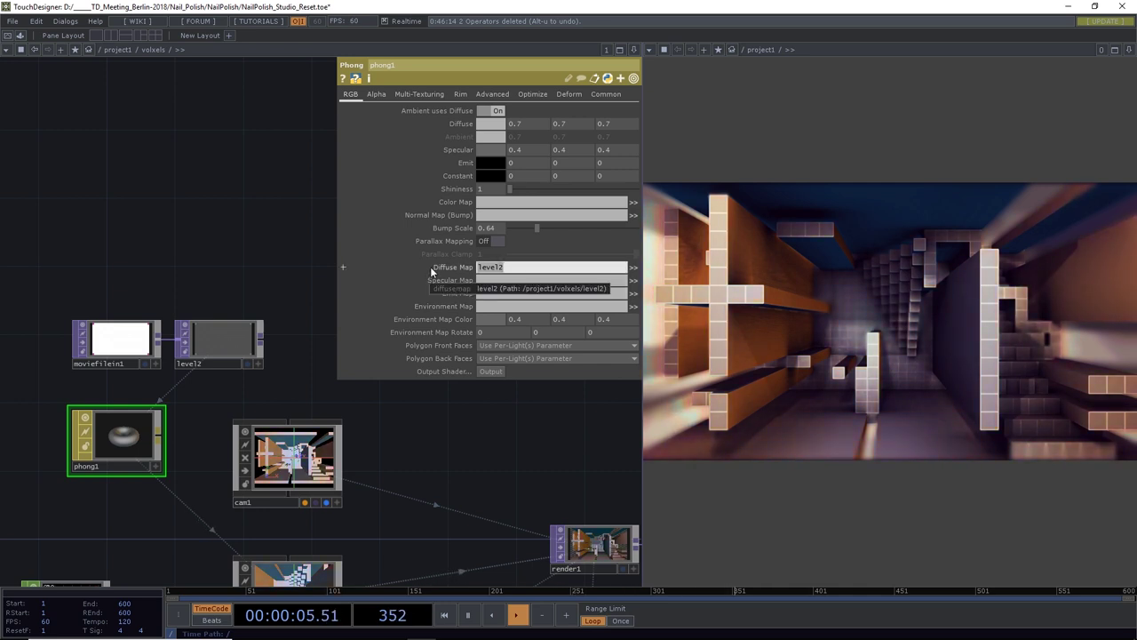
Move level2 from phong1's Diffuse Map to its Specular Map and make the Specular colour white
{"action": "key", "text": "BackSpace"}
{"action": "left_click", "coordinate": [488, 282]}
{"action": "type", "text": "level2"}
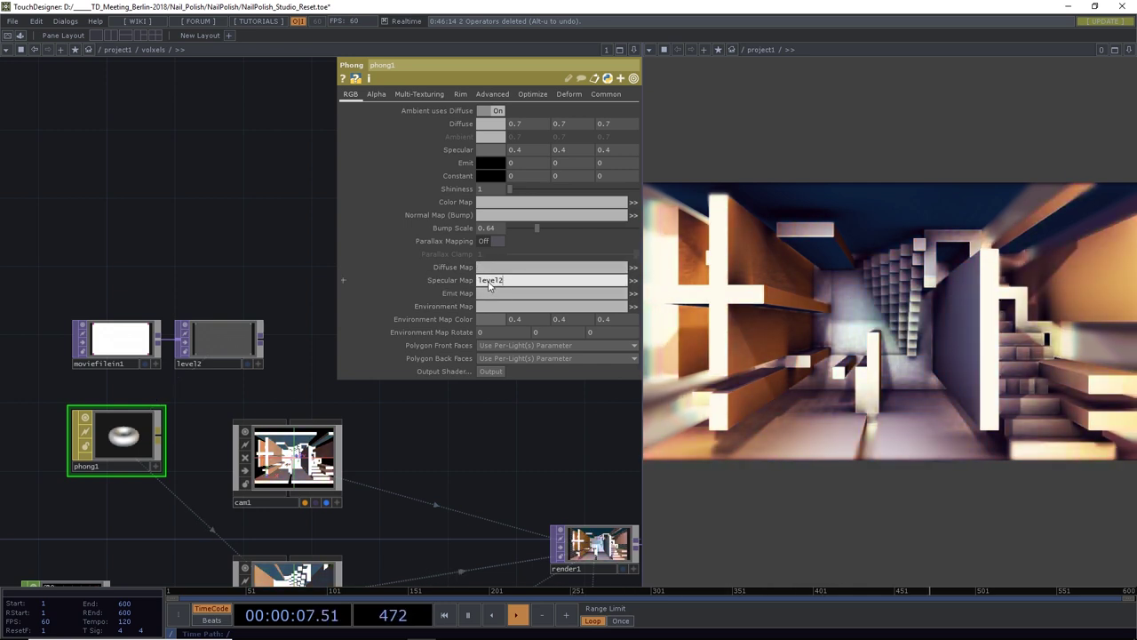
{"action": "key", "text": "Return"}
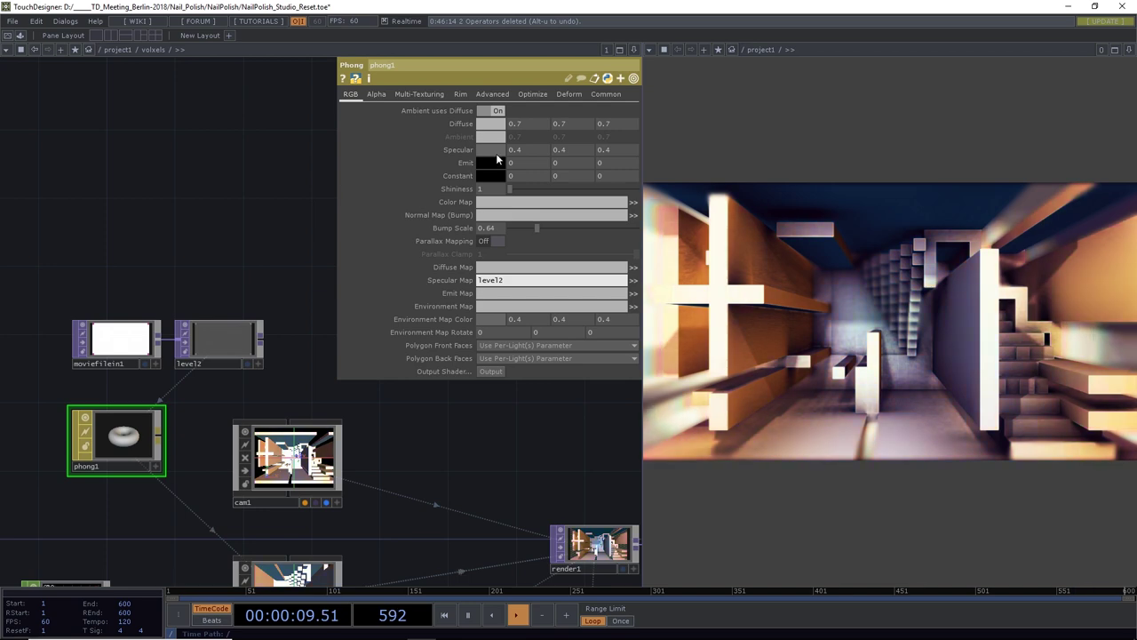
{"action": "left_click", "coordinate": [494, 151]}
{"action": "left_click", "coordinate": [286, 123]}
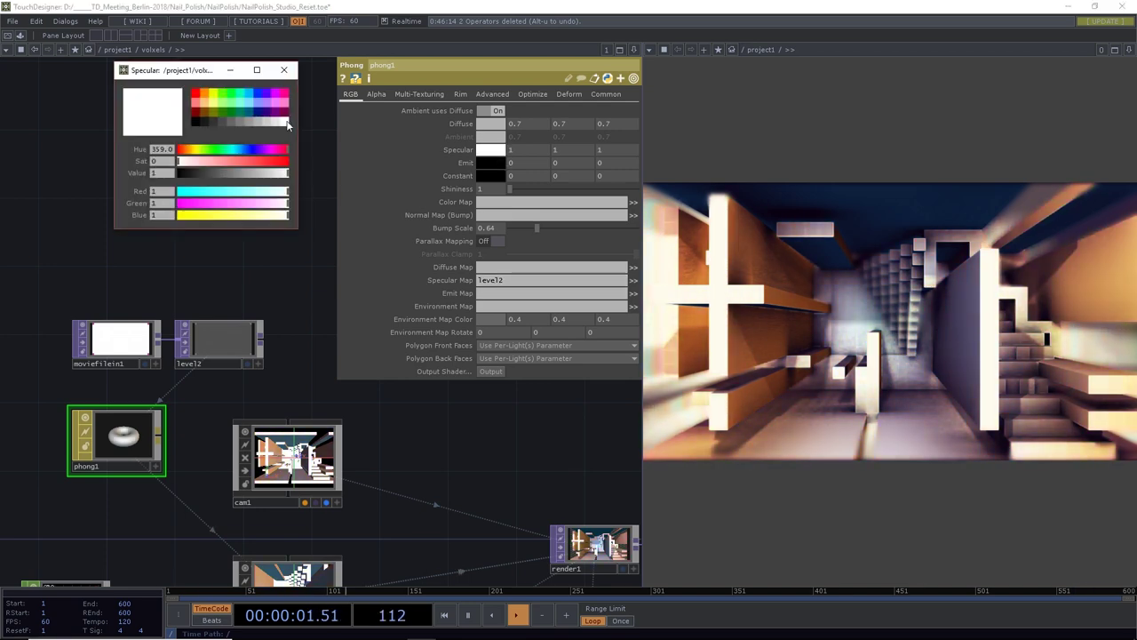
{"action": "left_click", "coordinate": [285, 71]}
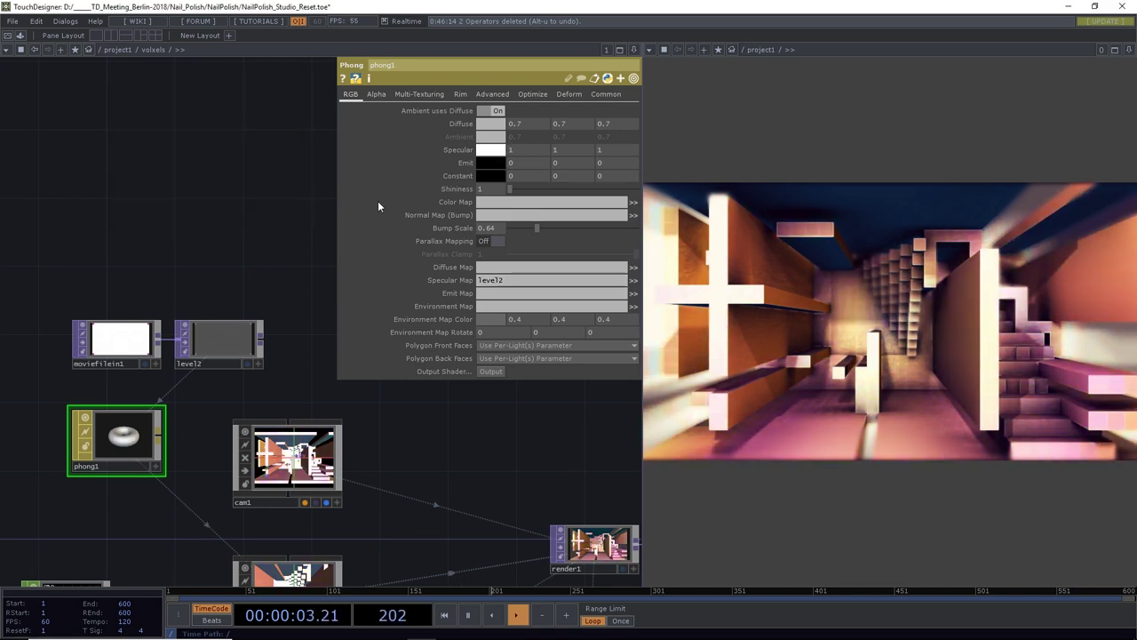
Push level2's Invert to full and raise its Brightness to 0.646
{"action": "left_click", "coordinate": [207, 351]}
{"action": "left_click_drag", "start_coordinate": [555, 124], "coordinate": [670, 133]}
{"action": "left_click_drag", "start_coordinate": [530, 149], "coordinate": [561, 153]}
Reset level2's Brightness and Contrast to 1 and lower Invert to 0.656
{"action": "right_click", "coordinate": [423, 149]}
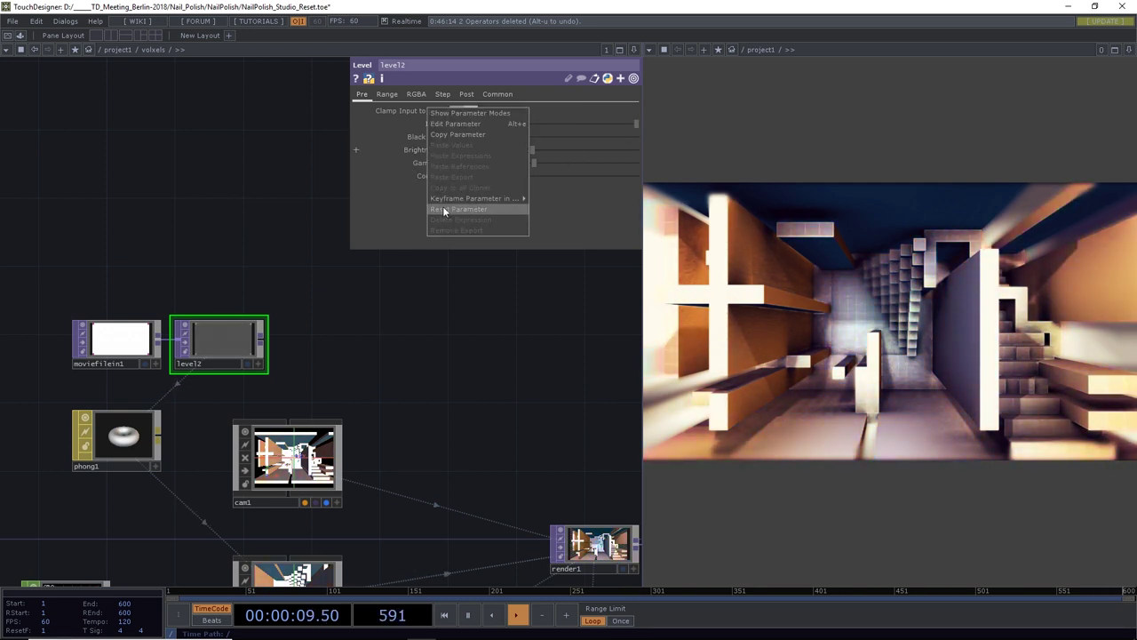
{"action": "left_click", "coordinate": [466, 211]}
{"action": "right_click", "coordinate": [434, 178]}
{"action": "left_click", "coordinate": [455, 236]}
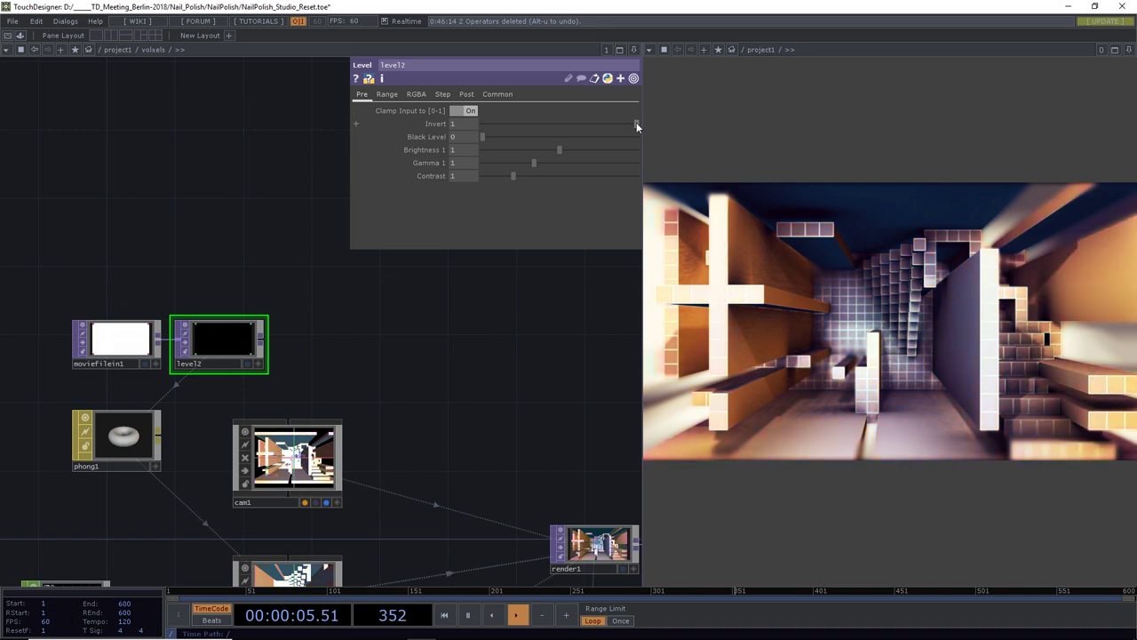
{"action": "left_click_drag", "start_coordinate": [636, 123], "coordinate": [584, 138]}
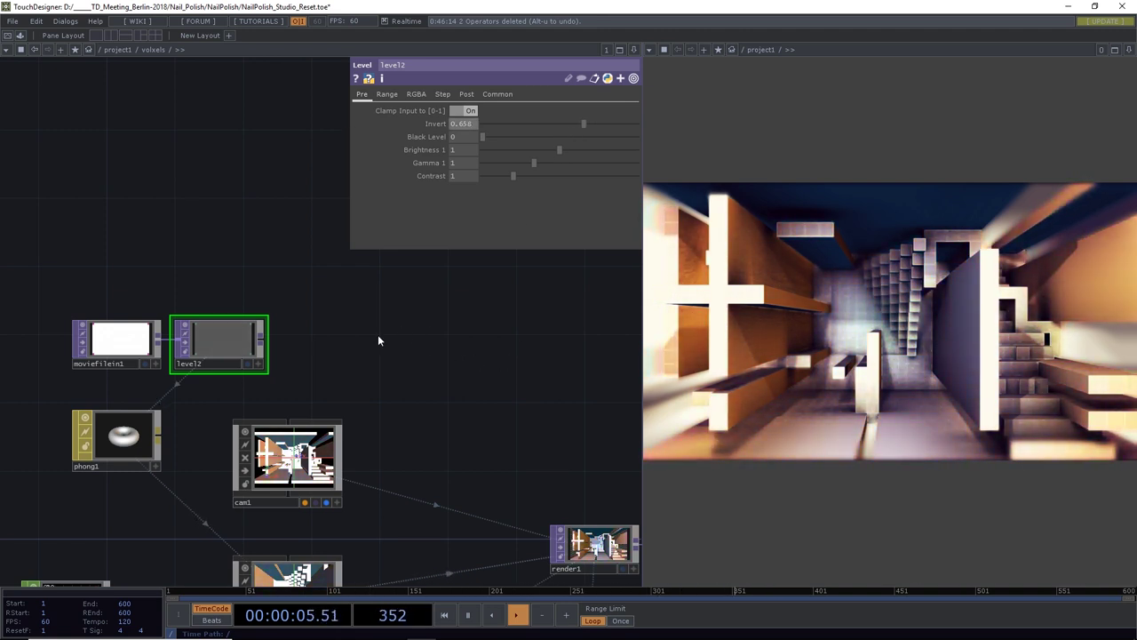
{"action": "left_click", "coordinate": [130, 446]}
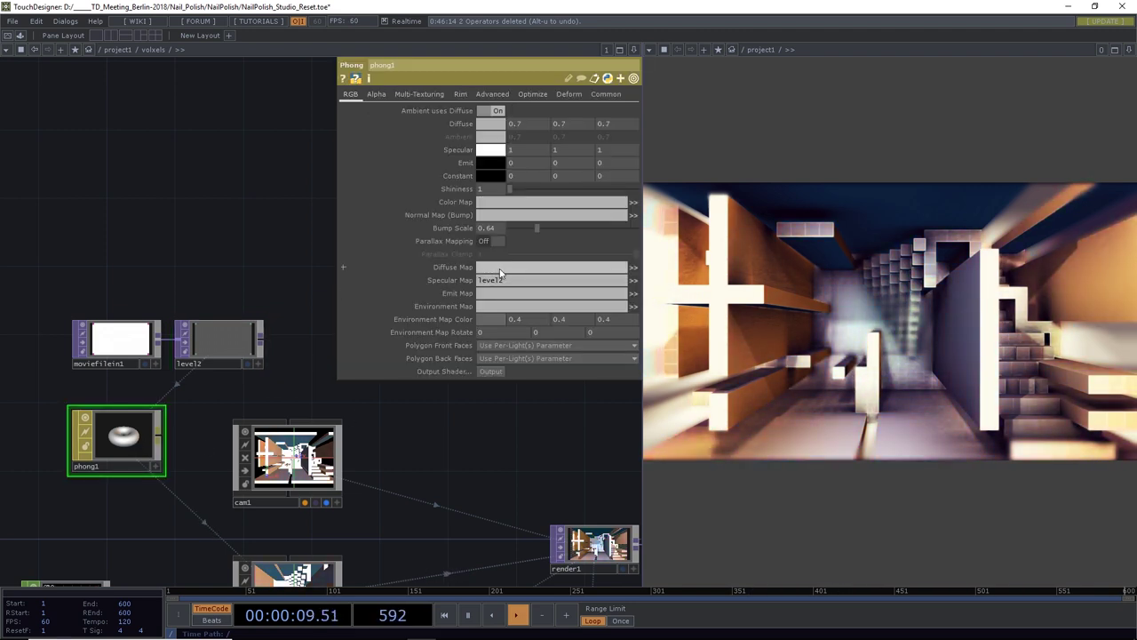
Add moviefilein3 loading FashionSlides_0018.jpg
{"action": "left_click_drag", "start_coordinate": [241, 263], "coordinate": [287, 358]}
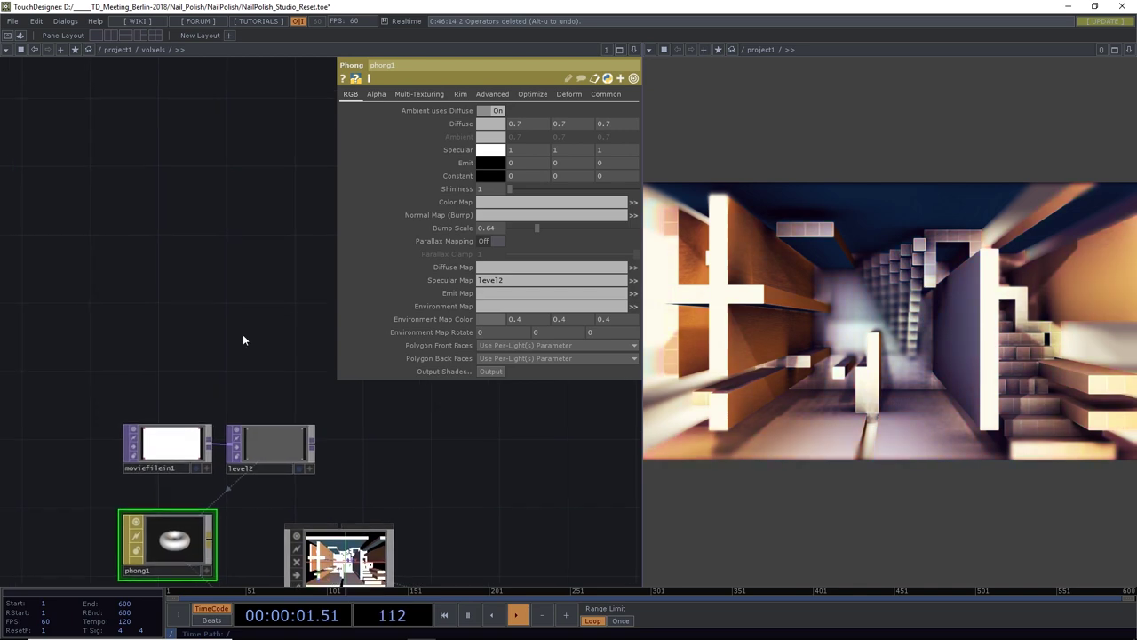
{"action": "key", "text": "Tab"}
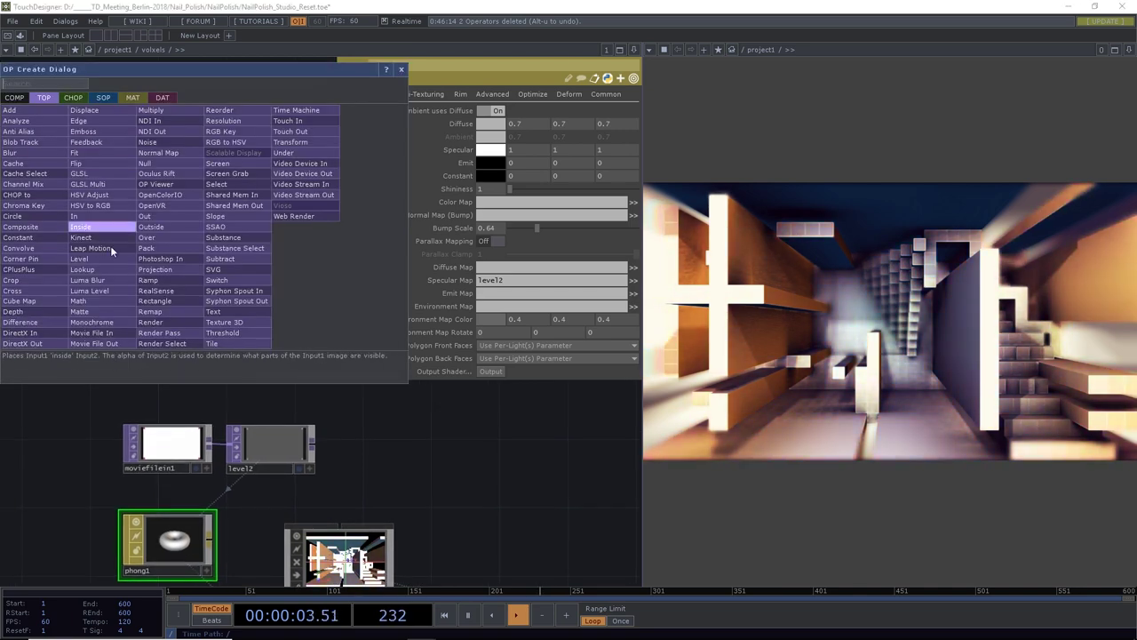
{"action": "left_click", "coordinate": [110, 333]}
{"action": "left_click", "coordinate": [133, 192]}
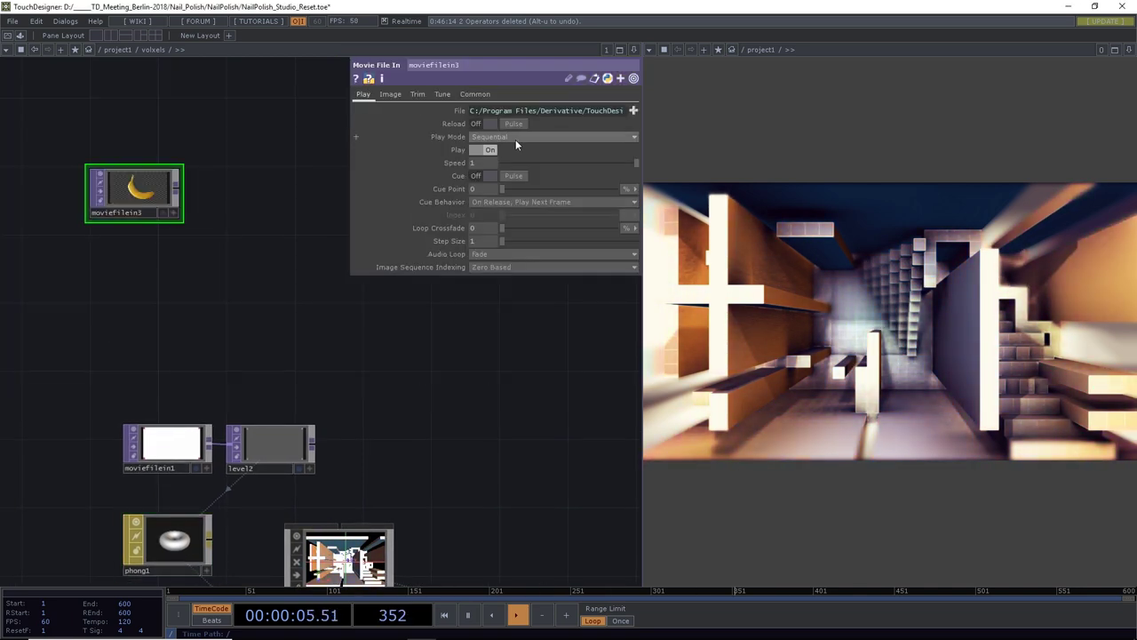
{"action": "left_click", "coordinate": [633, 110]}
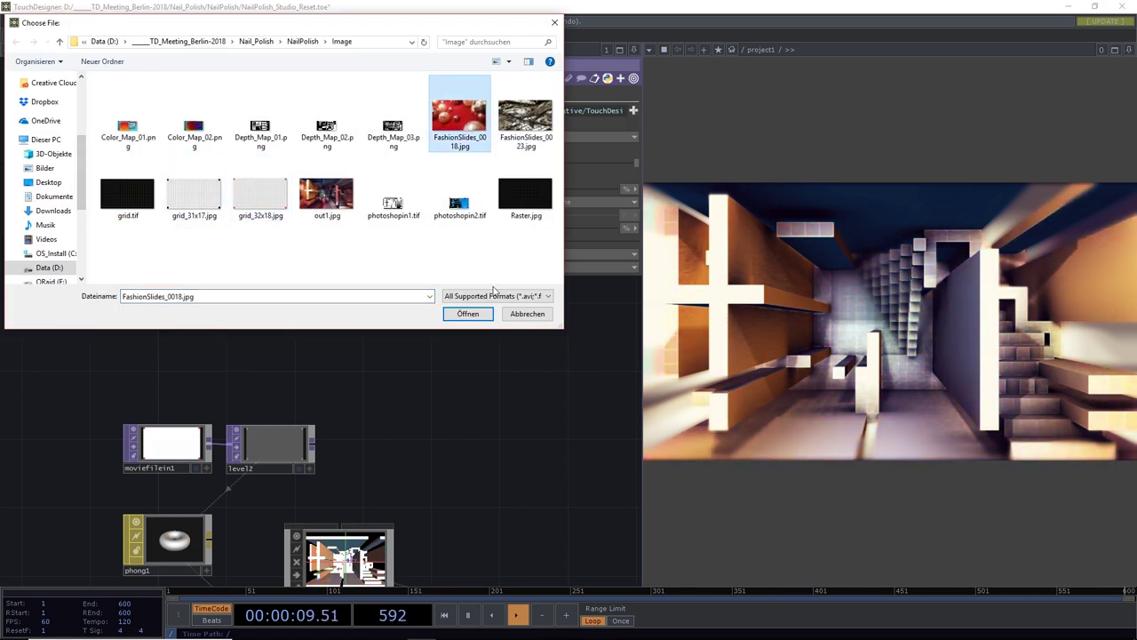
{"action": "left_click", "coordinate": [468, 315]}
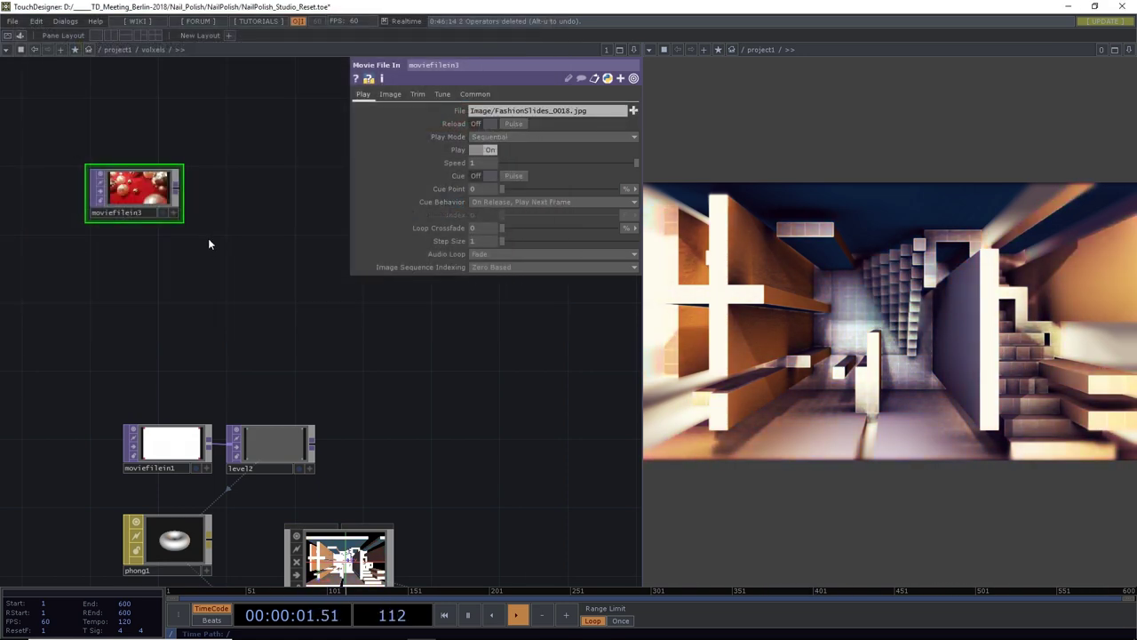
Duplicate it as moviefilein4 and load FashionSlides_0023.jpg into the copy
{"action": "key", "text": "ctrl+c"}
{"action": "key", "text": "ctrl+v"}
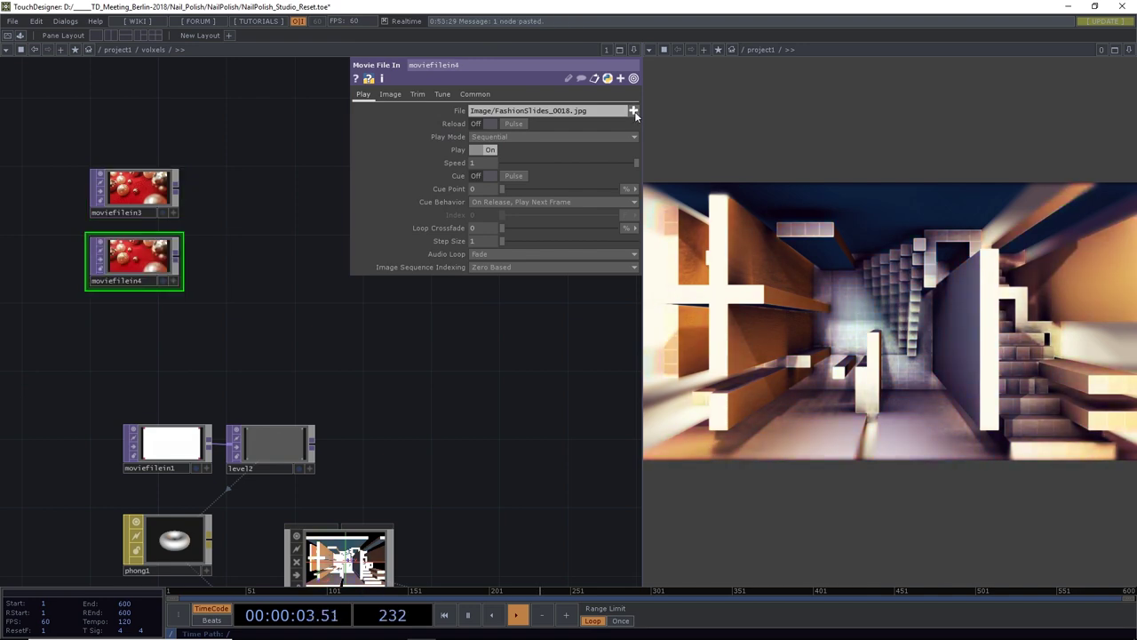
{"action": "left_click", "coordinate": [633, 110]}
{"action": "double_click", "coordinate": [523, 117]}
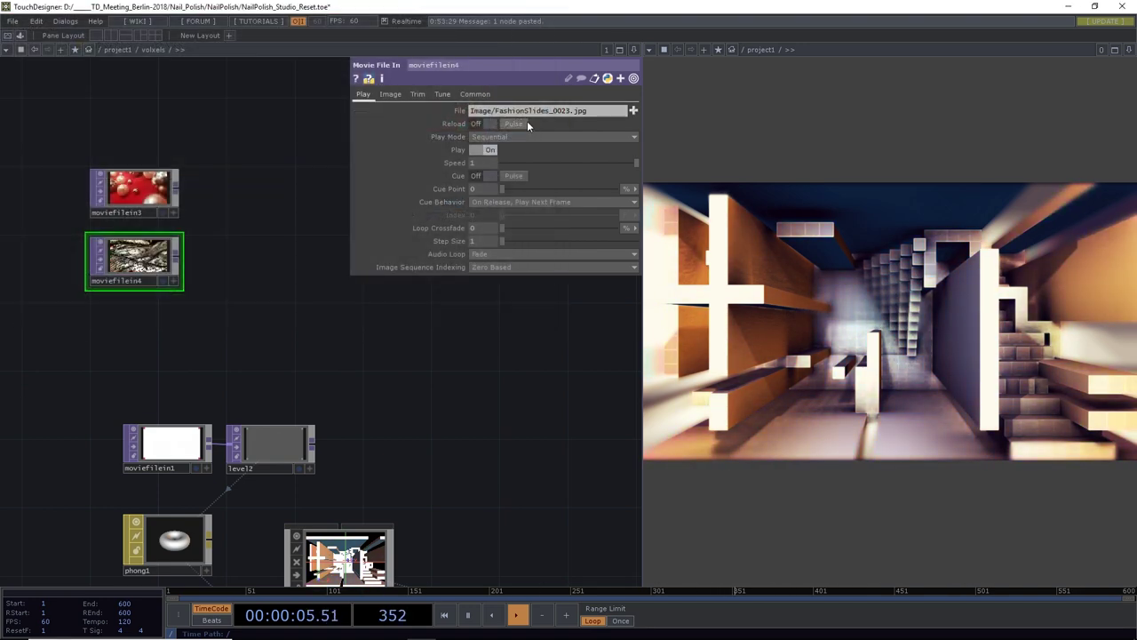
{"action": "left_click_drag", "start_coordinate": [280, 264], "coordinate": [195, 283]}
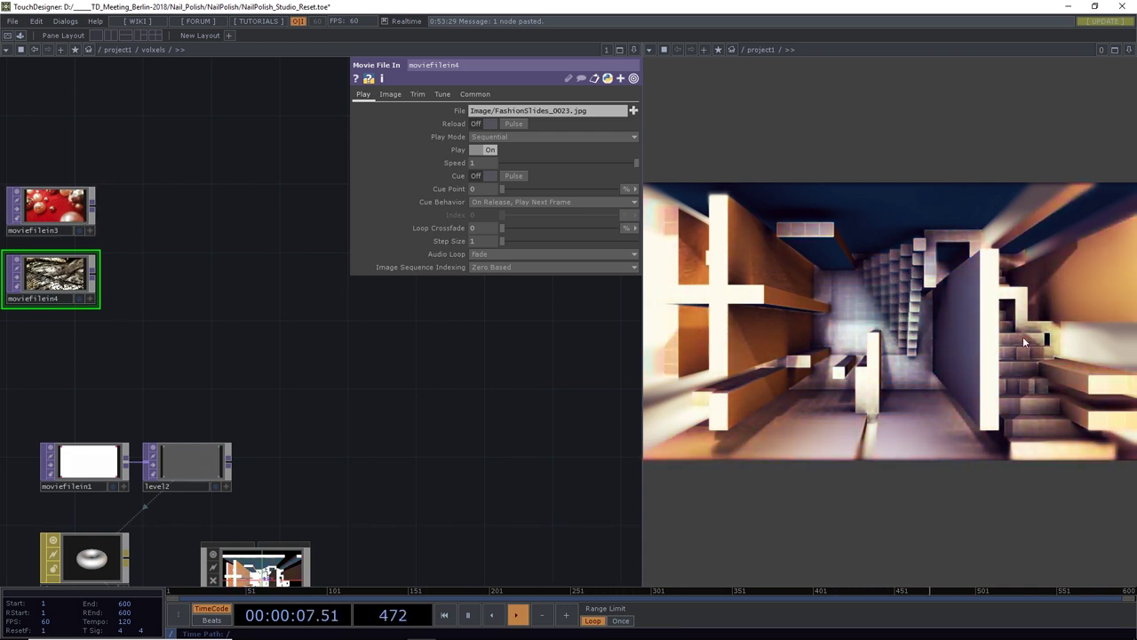
Create matte1 with moviefilein3 and moviefilein4 as its first two inputs
{"action": "scroll", "coordinate": [247, 297], "scroll_direction": "down", "scroll_amount": 2}
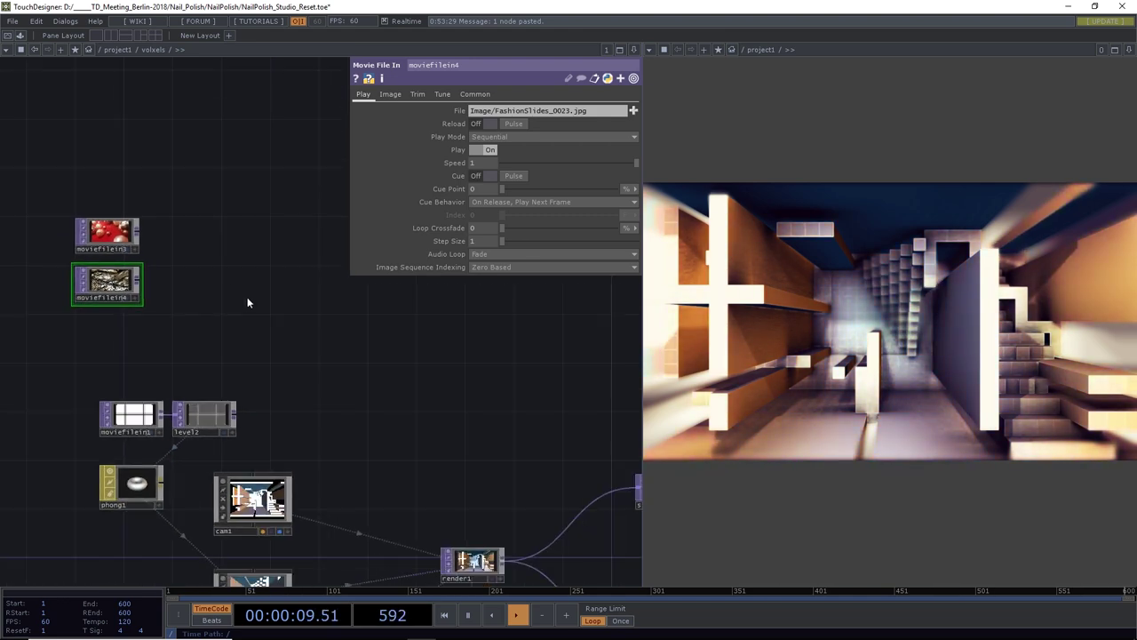
{"action": "left_click", "coordinate": [138, 233]}
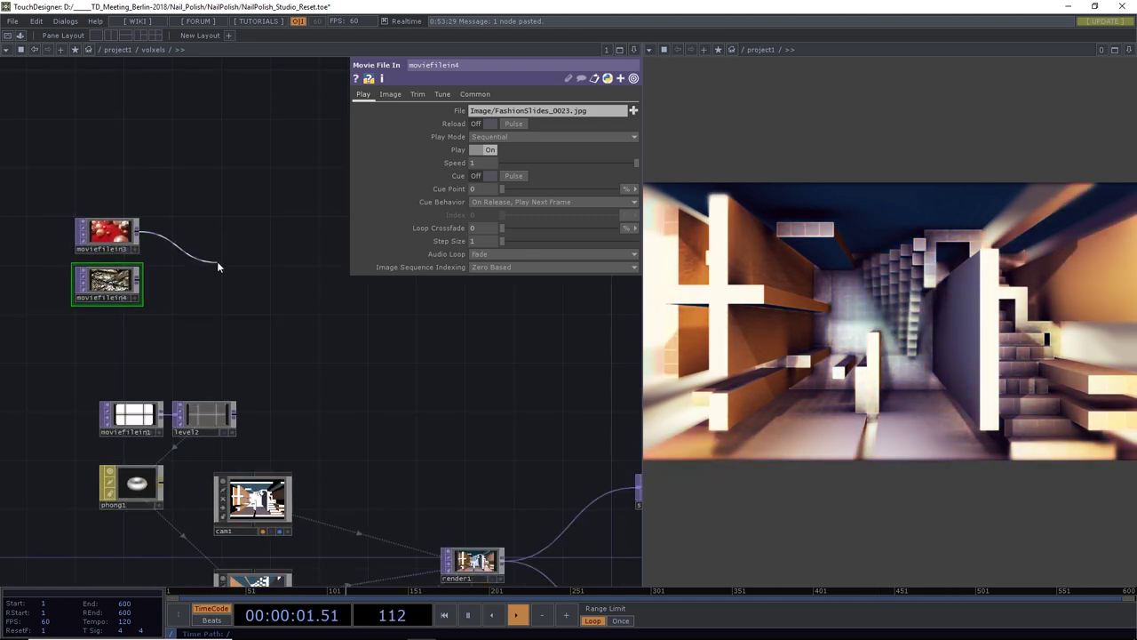
{"action": "left_click", "coordinate": [217, 263]}
{"action": "type", "text": "matt"}
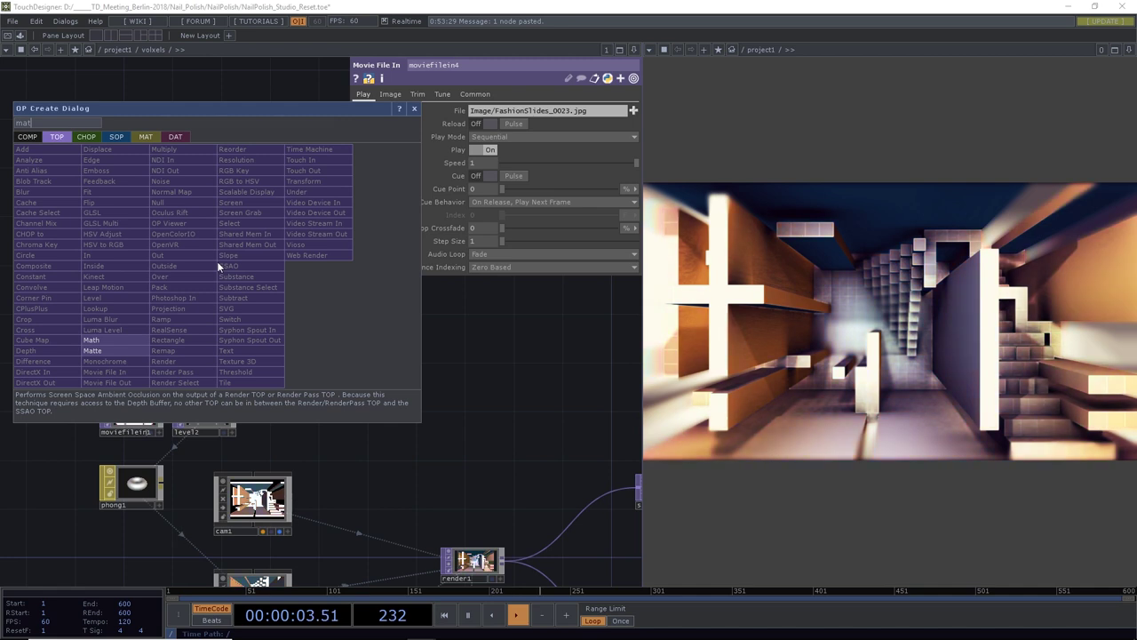
{"action": "left_click", "coordinate": [150, 352]}
{"action": "left_click", "coordinate": [231, 259]}
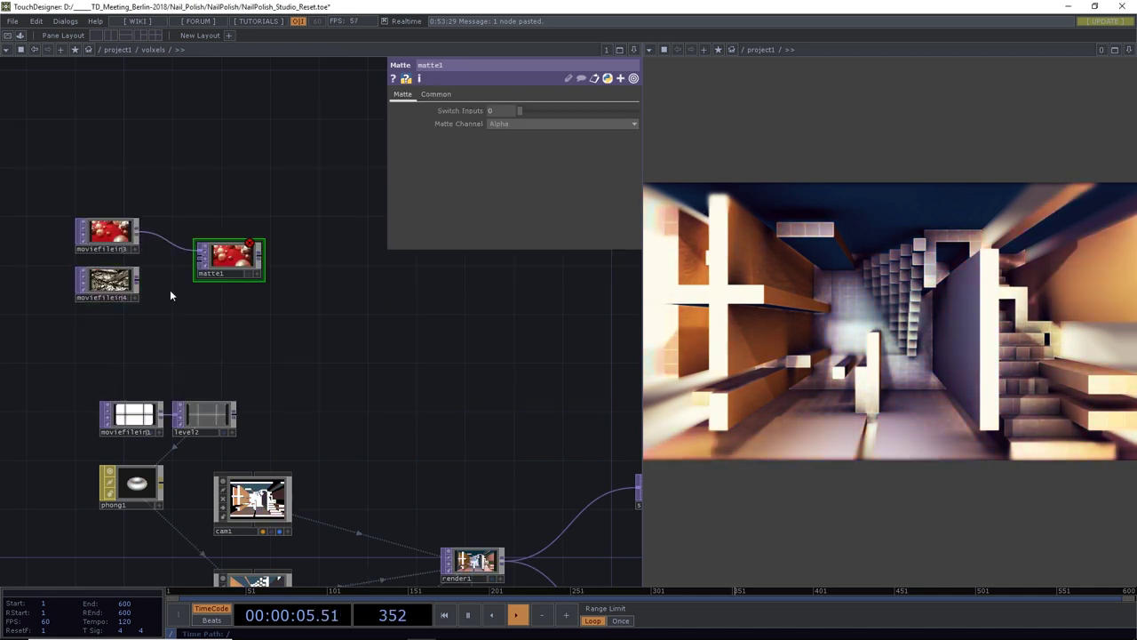
{"action": "left_click", "coordinate": [134, 281]}
{"action": "left_click", "coordinate": [191, 261]}
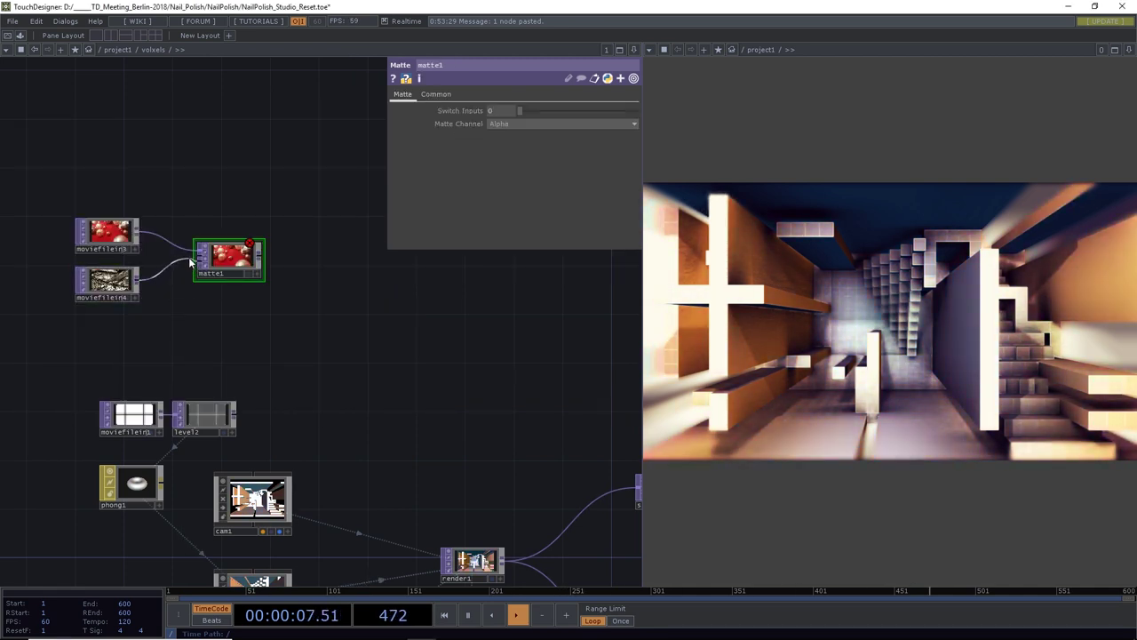
Start a wire from the room-map node's output and bring matte1 back into view
{"action": "scroll", "coordinate": [189, 316], "scroll_direction": "down", "scroll_amount": 4}
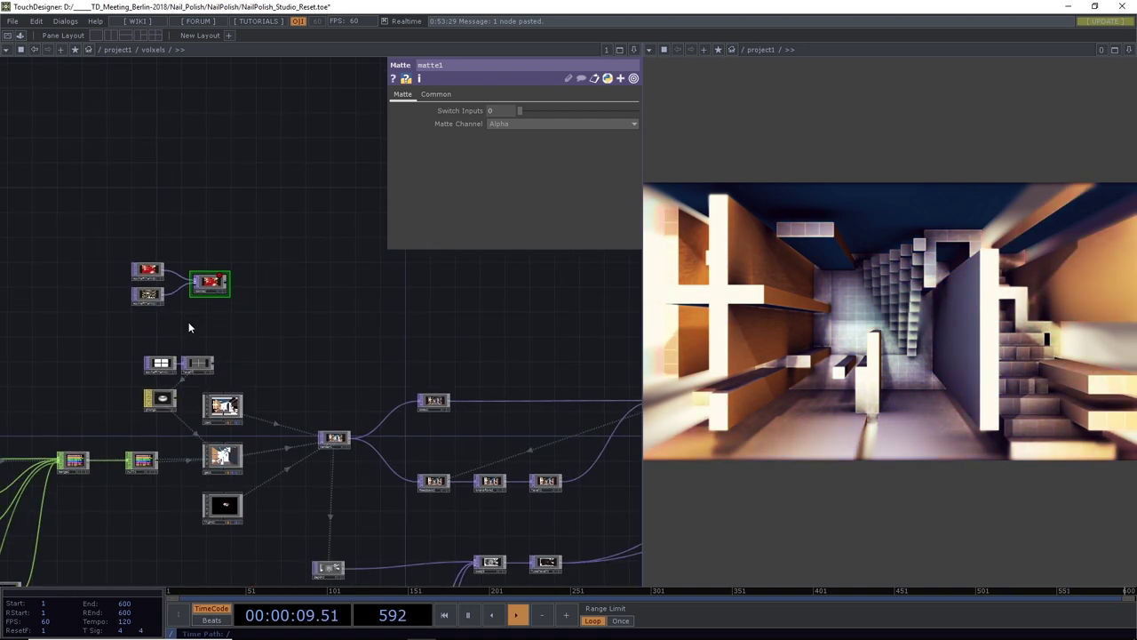
{"action": "left_click_drag", "start_coordinate": [189, 322], "coordinate": [337, 311]}
{"action": "scroll", "coordinate": [336, 311], "scroll_direction": "down", "scroll_amount": 5}
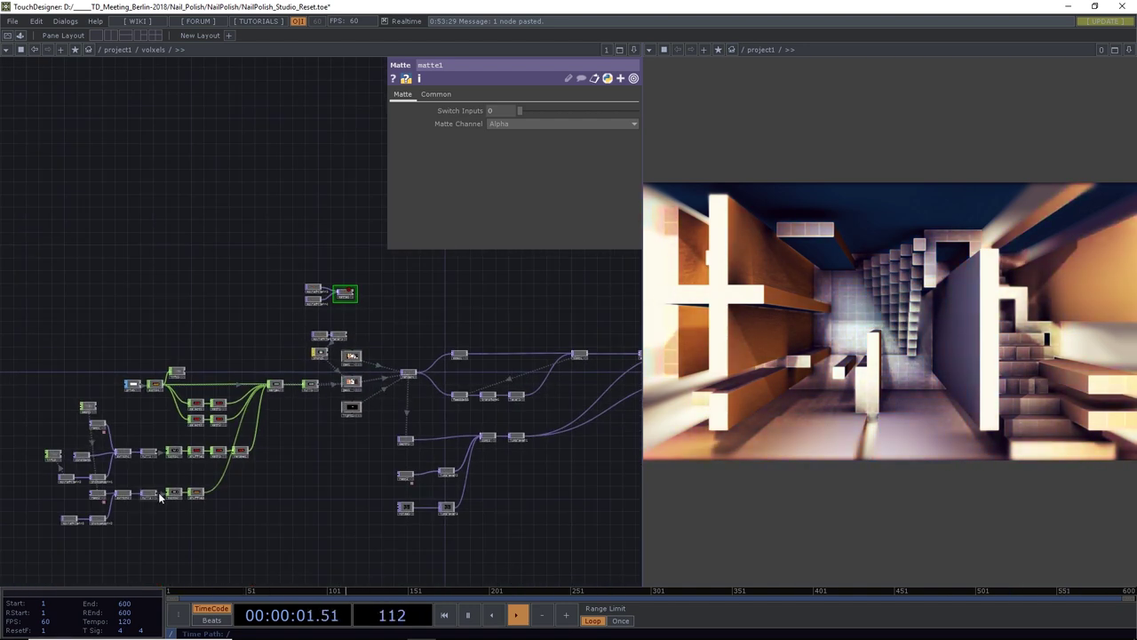
{"action": "scroll", "coordinate": [98, 480], "scroll_direction": "up", "scroll_amount": 5}
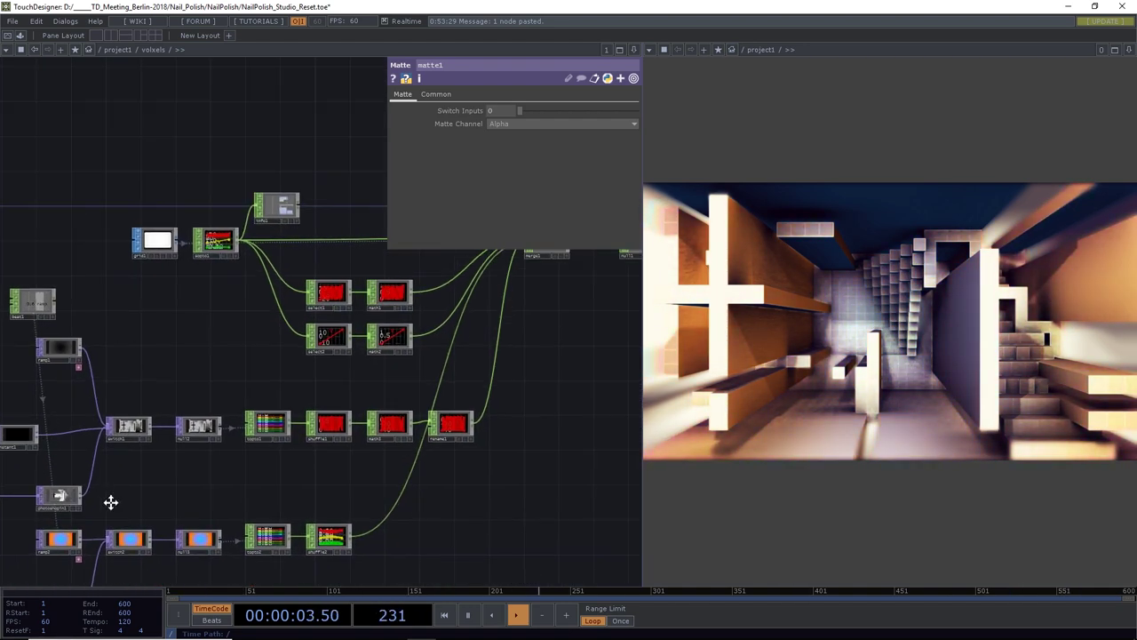
{"action": "scroll", "coordinate": [157, 500], "scroll_direction": "down", "scroll_amount": 5}
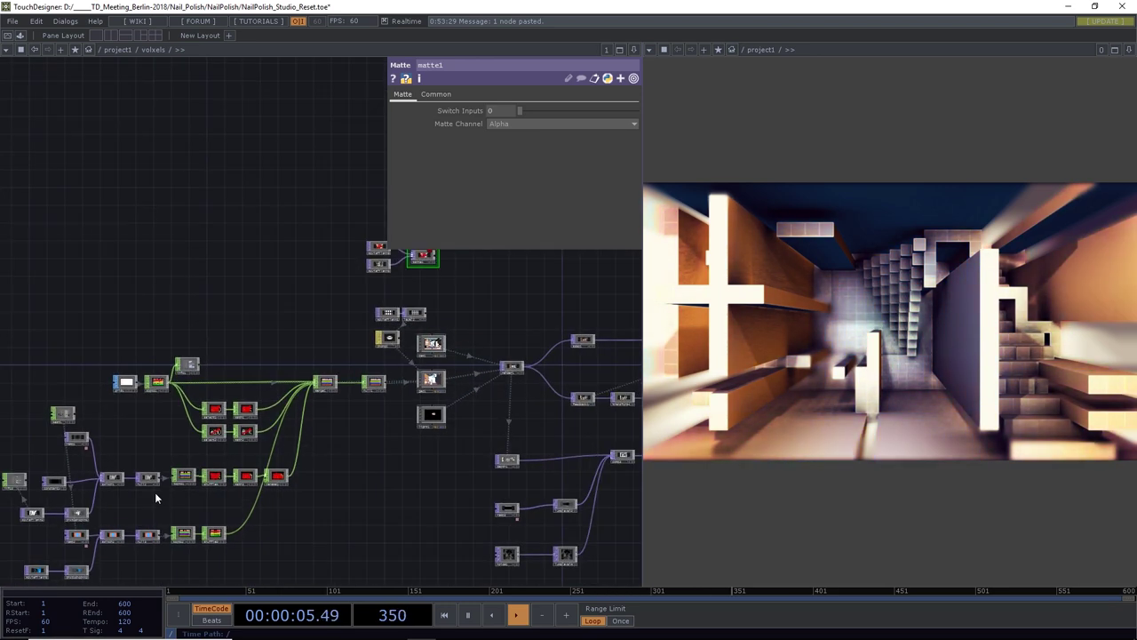
{"action": "left_click", "coordinate": [161, 477]}
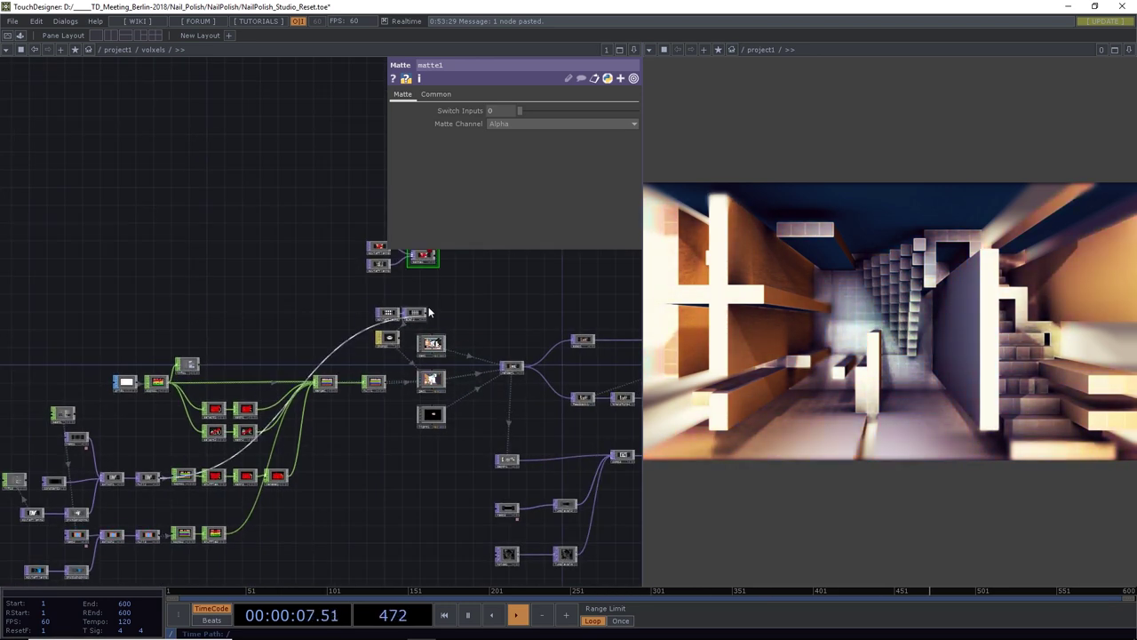
{"action": "scroll", "coordinate": [436, 277], "scroll_direction": "up", "scroll_amount": 5}
{"action": "scroll", "coordinate": [436, 277], "scroll_direction": "up", "scroll_amount": 5}
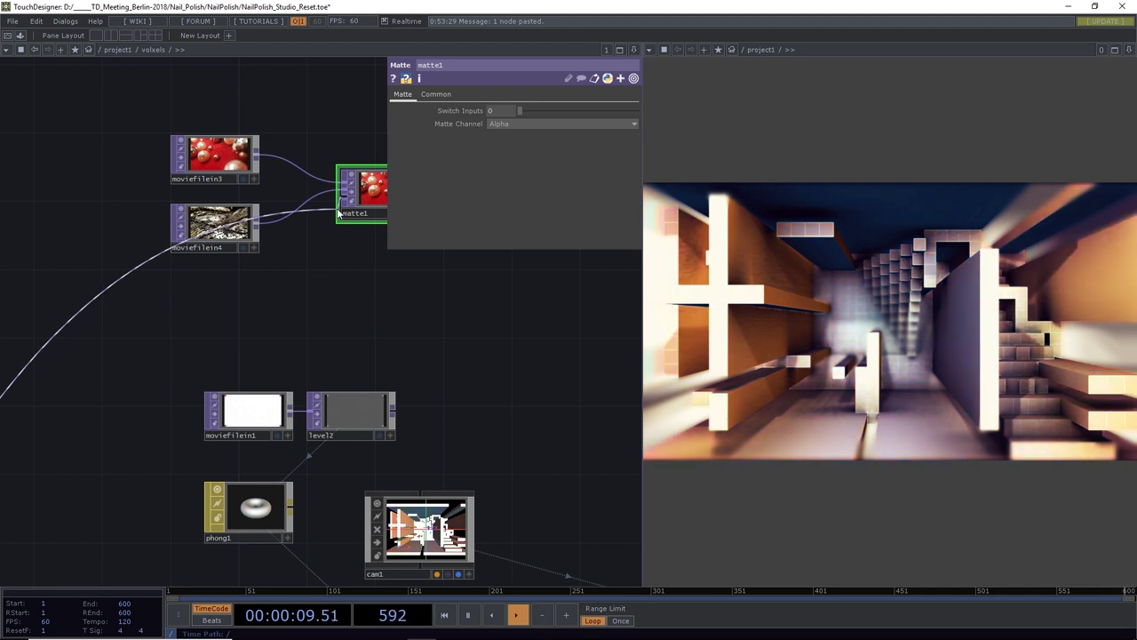
Connect the room map to matte1's matte input and set Matte Channel to Luminance
{"action": "left_click_drag", "start_coordinate": [344, 274], "coordinate": [330, 397]}
{"action": "left_click", "coordinate": [499, 121]}
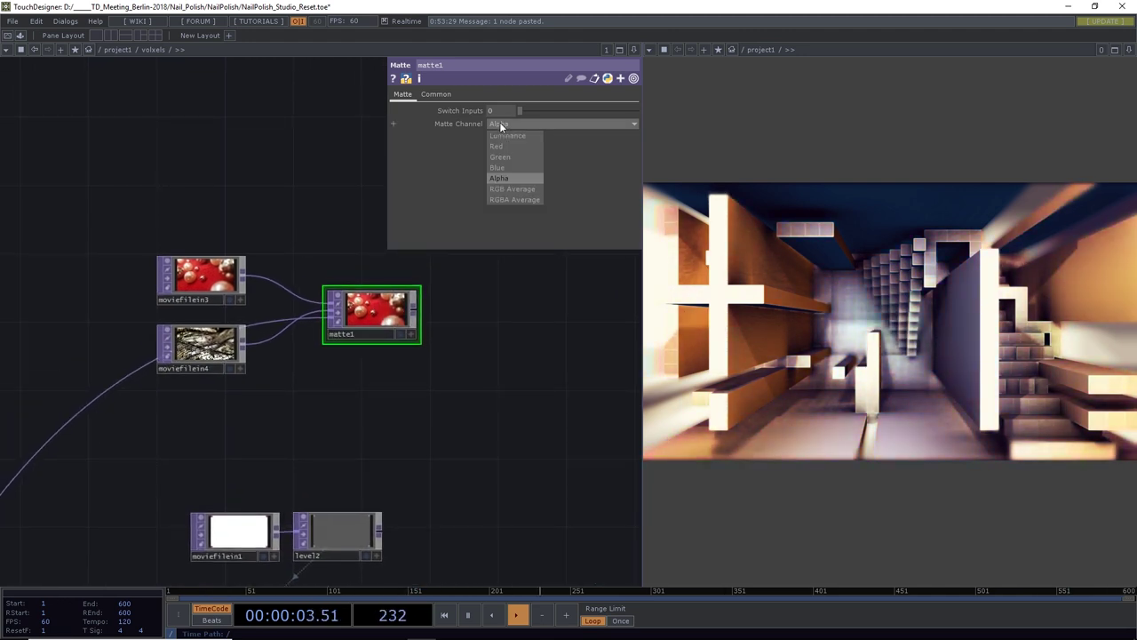
{"action": "left_click", "coordinate": [505, 134]}
{"action": "scroll", "coordinate": [365, 317], "scroll_direction": "up", "scroll_amount": 8}
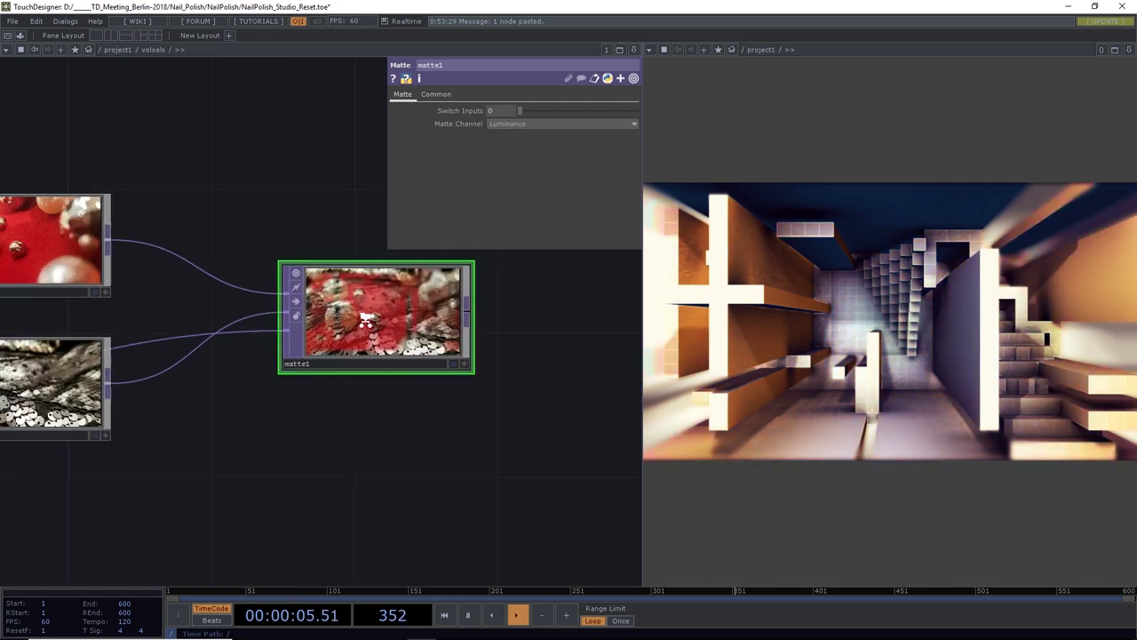
{"action": "scroll", "coordinate": [365, 315], "scroll_direction": "down", "scroll_amount": 8}
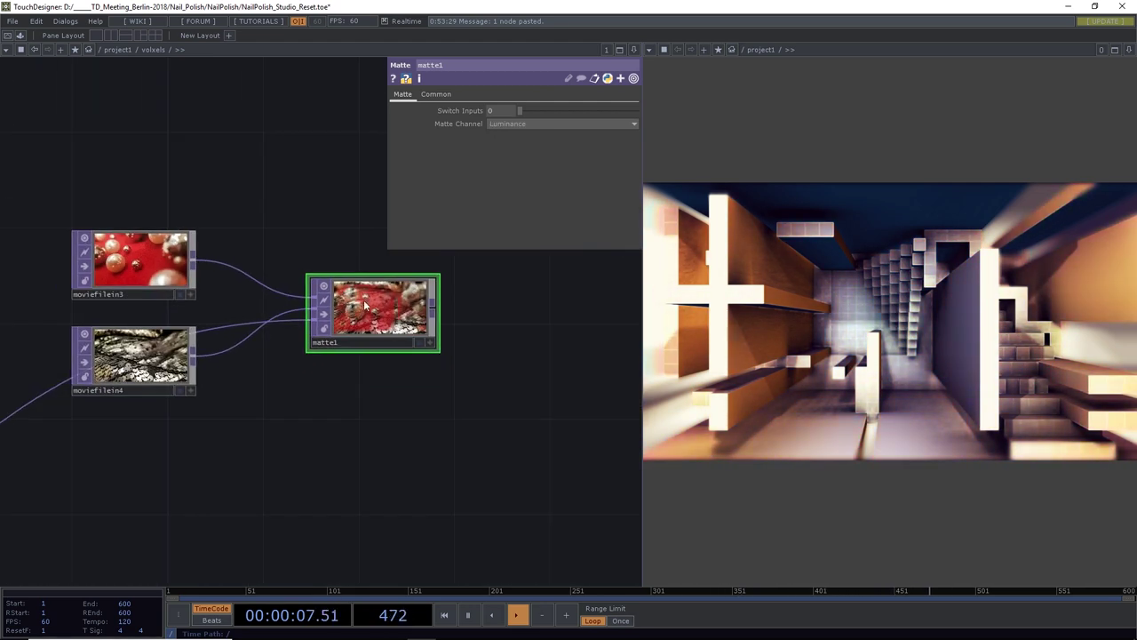
{"action": "scroll", "coordinate": [388, 289], "scroll_direction": "up", "scroll_amount": 4}
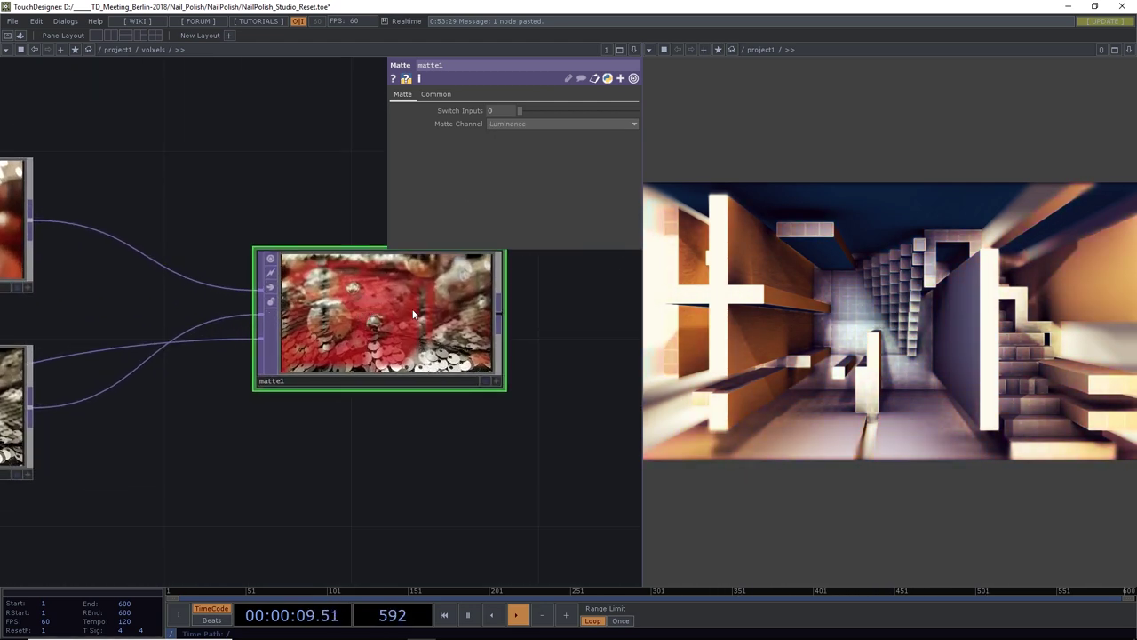
Set matte1's Input and Viewer Smoothness to Nearest Pixel
{"action": "left_click", "coordinate": [436, 94]}
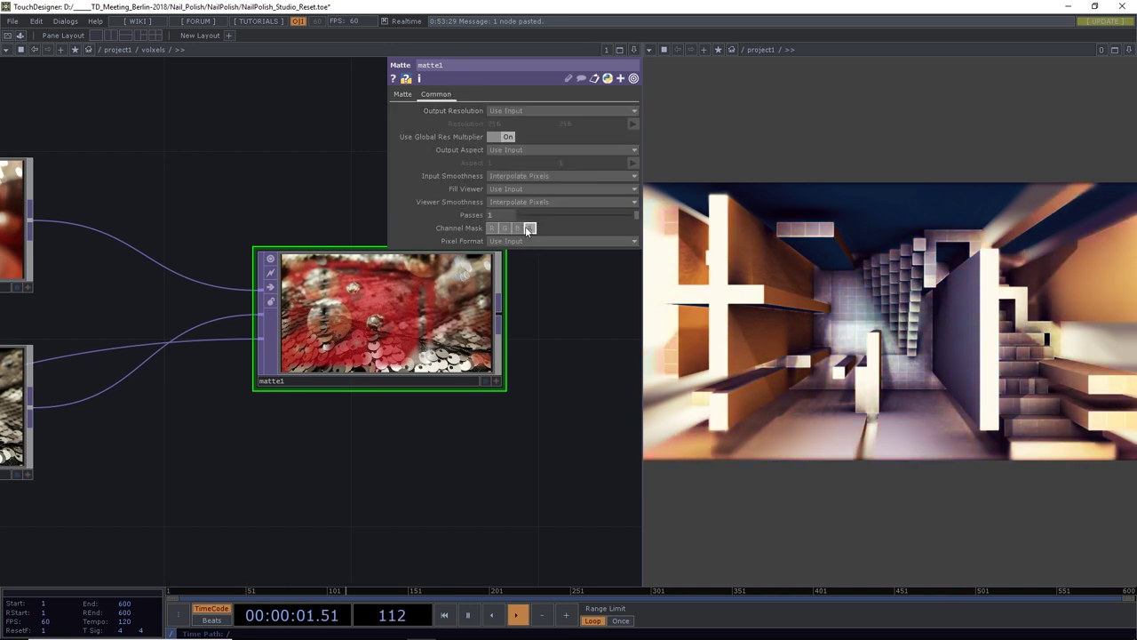
{"action": "left_click", "coordinate": [527, 175]}
{"action": "left_click", "coordinate": [527, 185]}
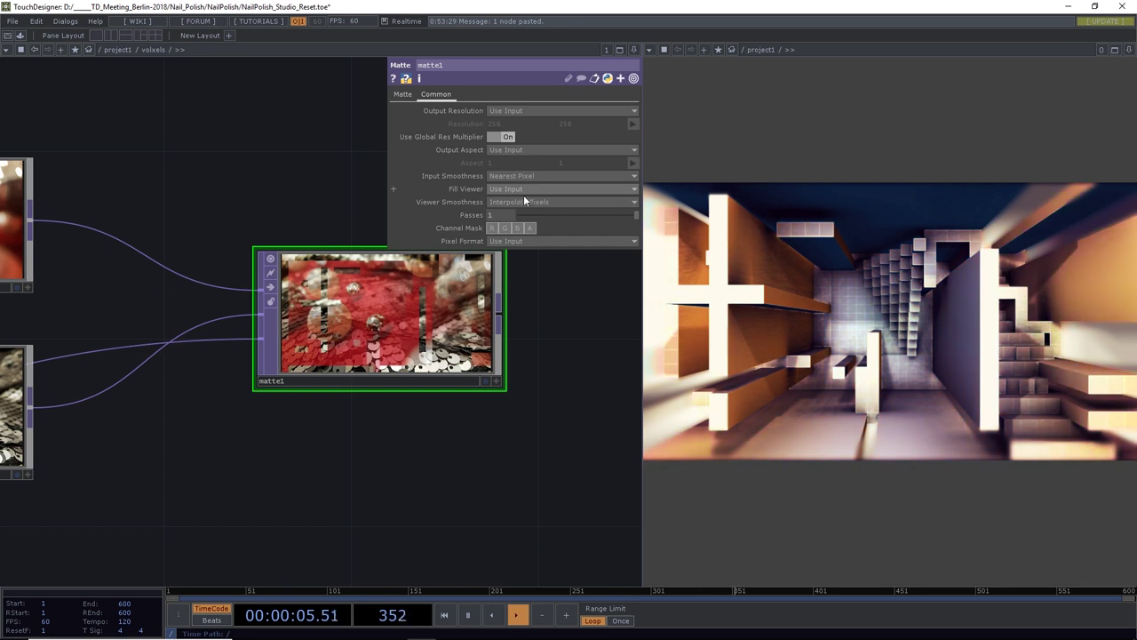
{"action": "left_click", "coordinate": [524, 202]}
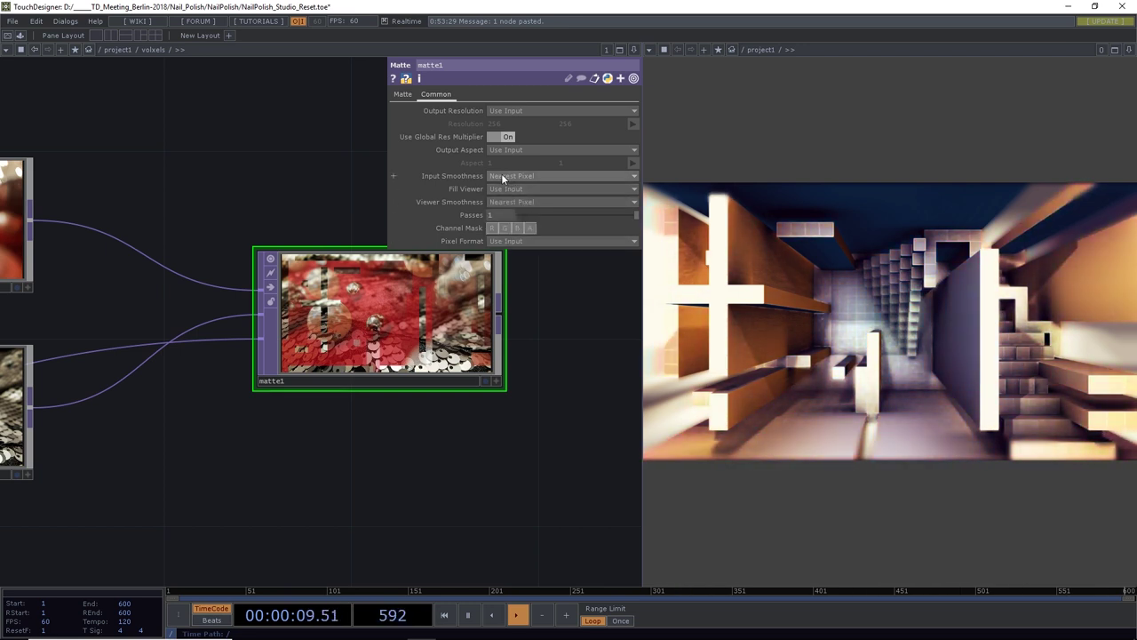
{"action": "scroll", "coordinate": [386, 319], "scroll_direction": "up", "scroll_amount": 5}
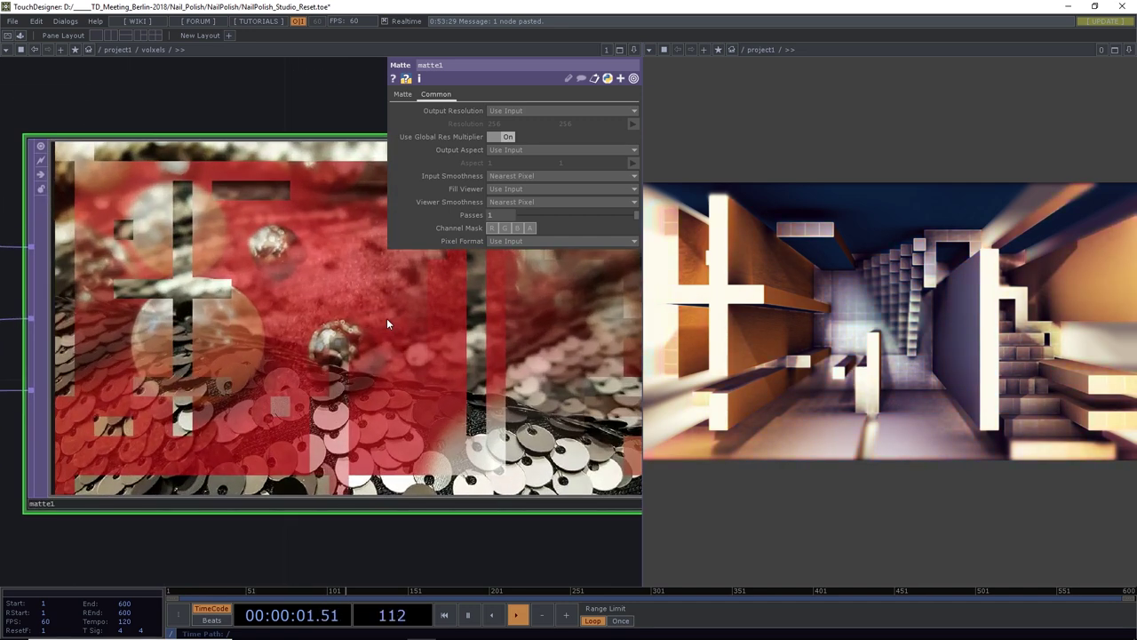
{"action": "scroll", "coordinate": [387, 318], "scroll_direction": "down", "scroll_amount": 3}
Test matte1's Switch Inputs blend at 0.162
{"action": "left_click", "coordinate": [403, 94]}
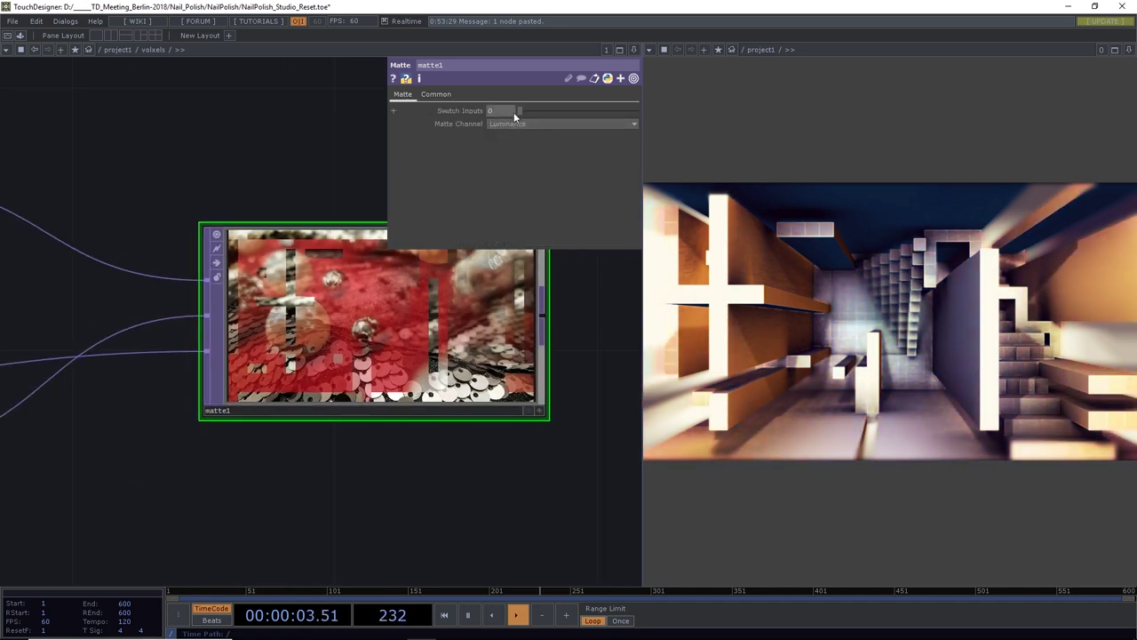
{"action": "left_click_drag", "start_coordinate": [521, 111], "coordinate": [473, 102]}
{"action": "scroll", "coordinate": [280, 276], "scroll_direction": "down", "scroll_amount": 5}
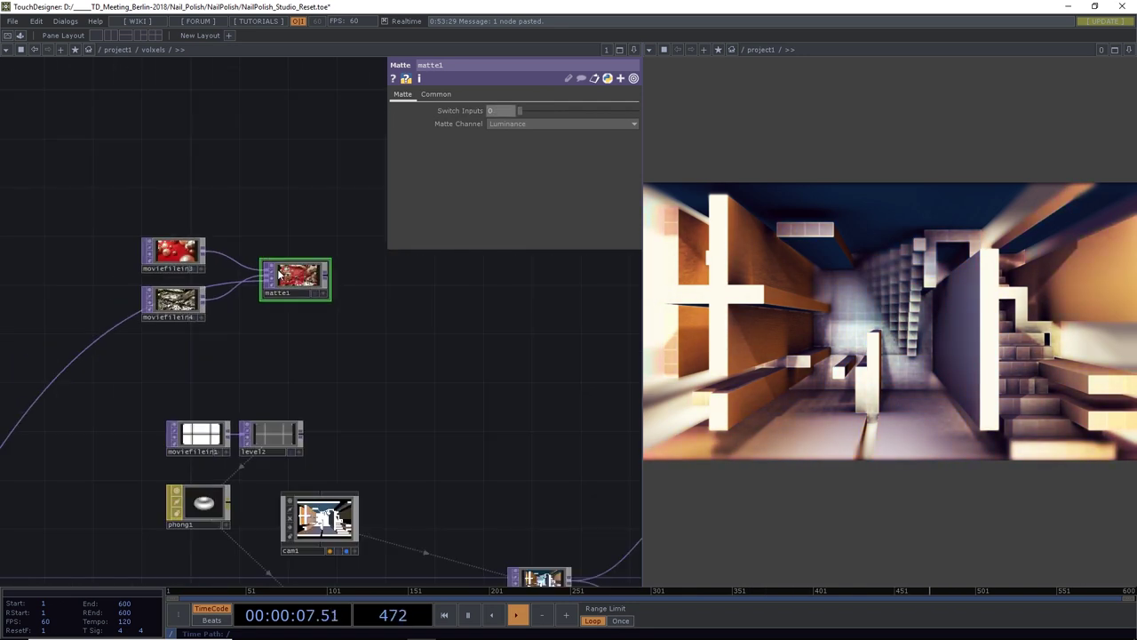
{"action": "scroll", "coordinate": [276, 320], "scroll_direction": "down", "scroll_amount": 3}
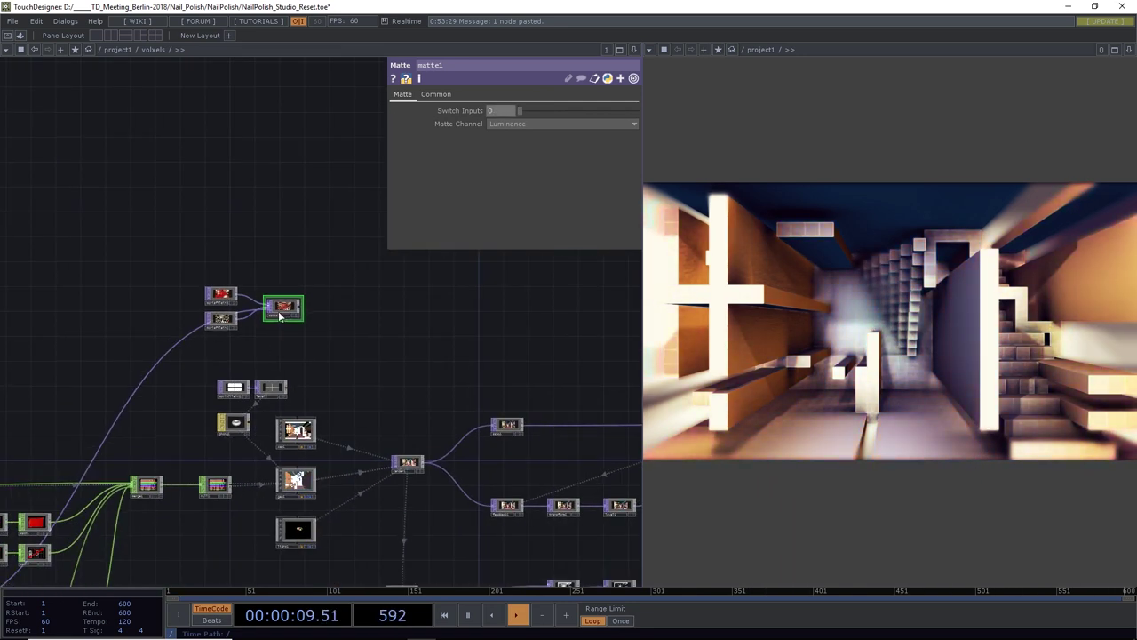
{"action": "scroll", "coordinate": [311, 281], "scroll_direction": "up", "scroll_amount": 8}
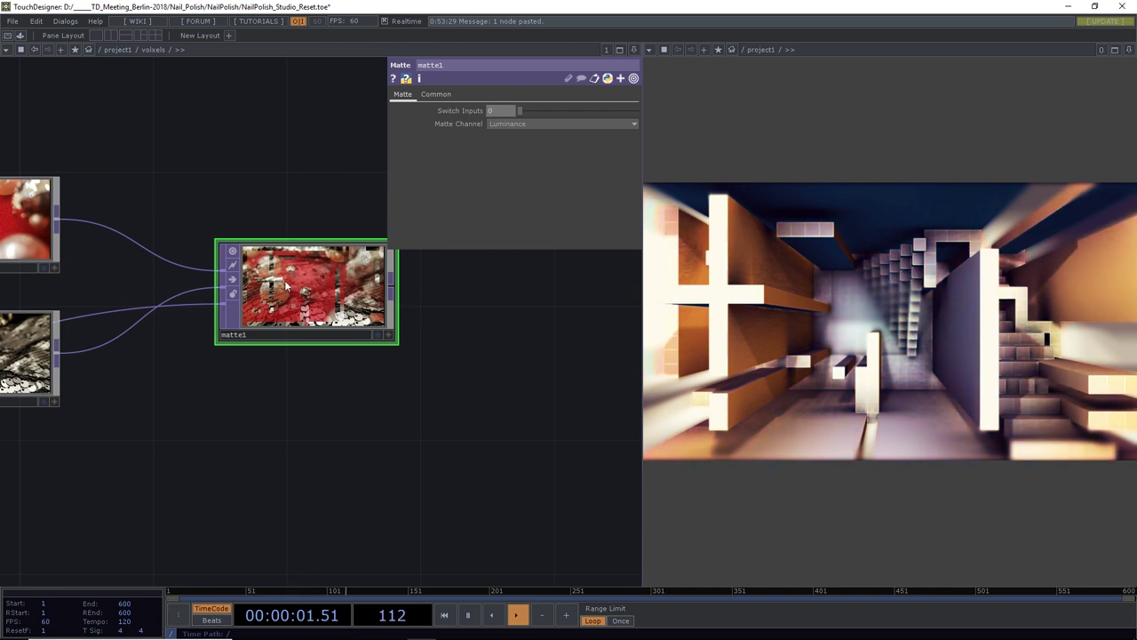
{"action": "scroll", "coordinate": [180, 416], "scroll_direction": "down", "scroll_amount": 10}
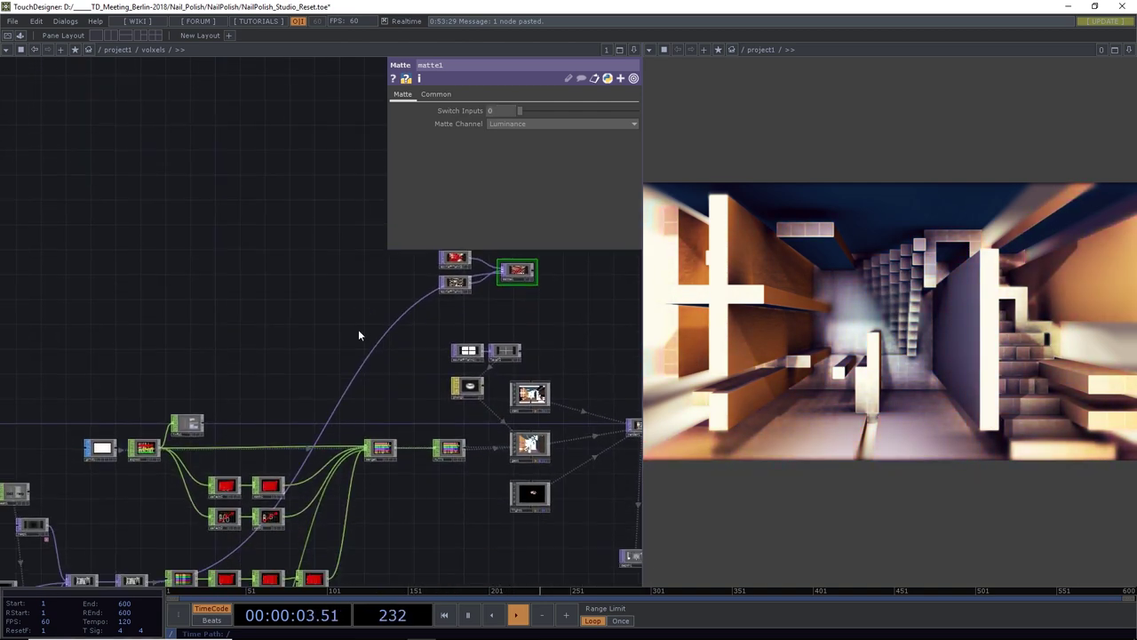
{"action": "scroll", "coordinate": [183, 385], "scroll_direction": "up", "scroll_amount": 8}
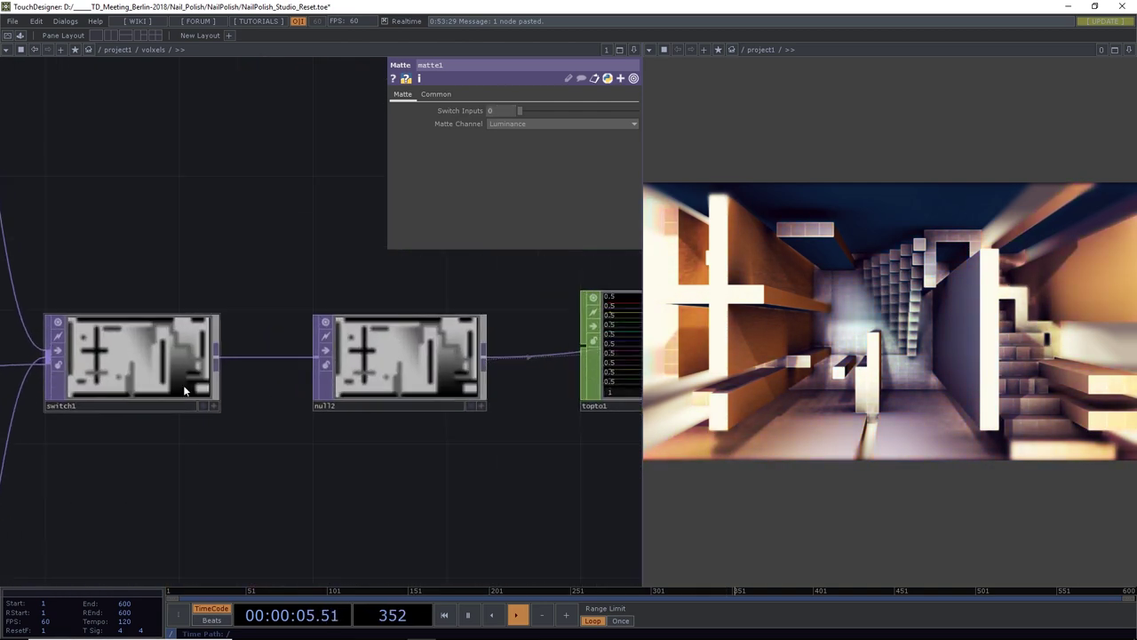
{"action": "scroll", "coordinate": [147, 351], "scroll_direction": "down", "scroll_amount": 3}
Set switch1's Viewer Smoothness to Nearest Pixel
{"action": "left_click", "coordinate": [150, 353]}
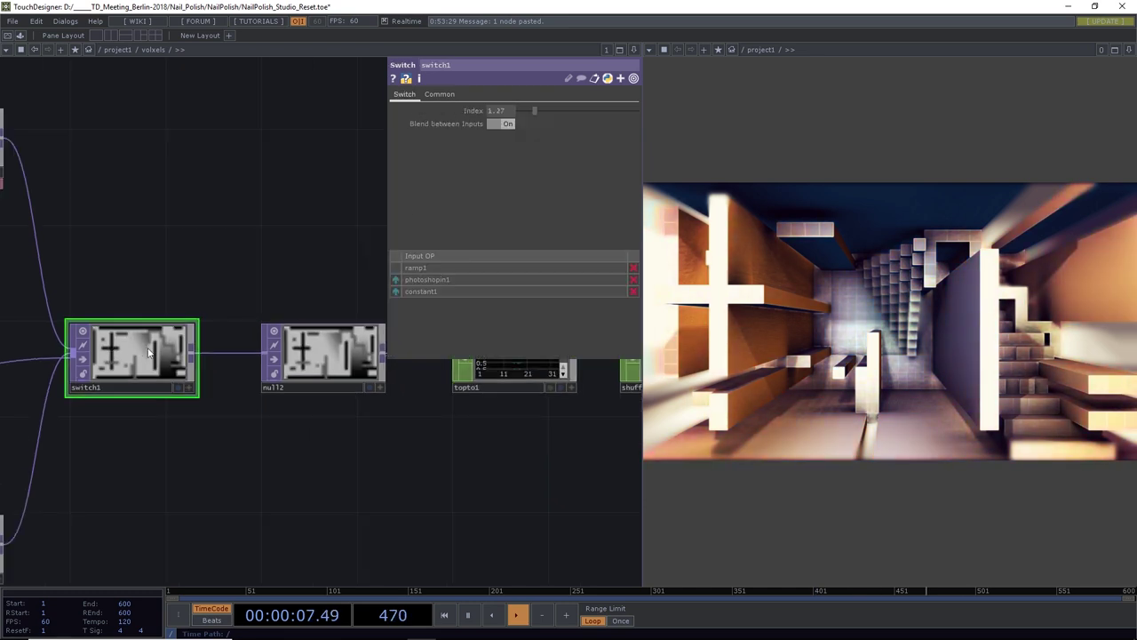
{"action": "left_click", "coordinate": [438, 93]}
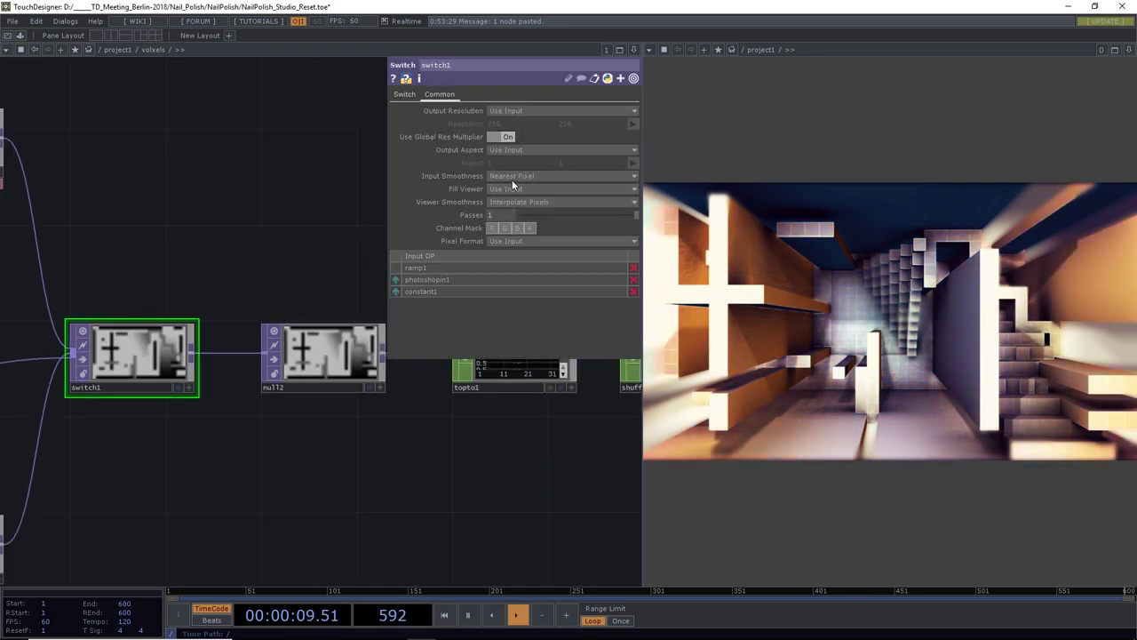
{"action": "left_click", "coordinate": [514, 202]}
{"action": "left_click", "coordinate": [514, 214]}
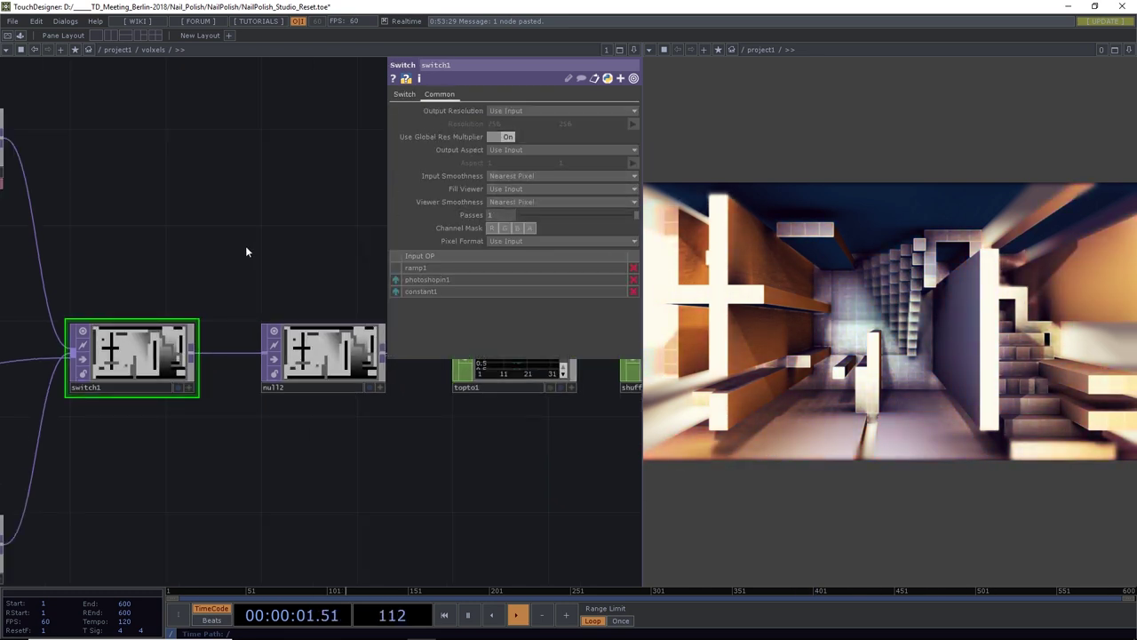
{"action": "scroll", "coordinate": [246, 246], "scroll_direction": "down", "scroll_amount": 3}
{"action": "scroll", "coordinate": [241, 261], "scroll_direction": "down", "scroll_amount": 6}
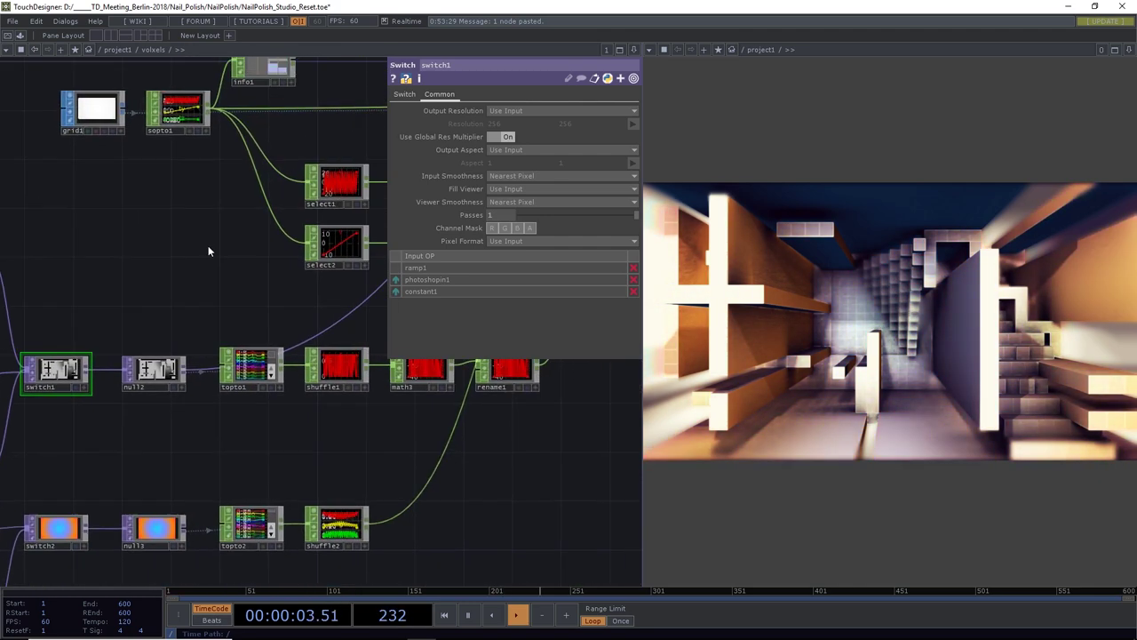
{"action": "left_click_drag", "start_coordinate": [274, 148], "coordinate": [233, 216]}
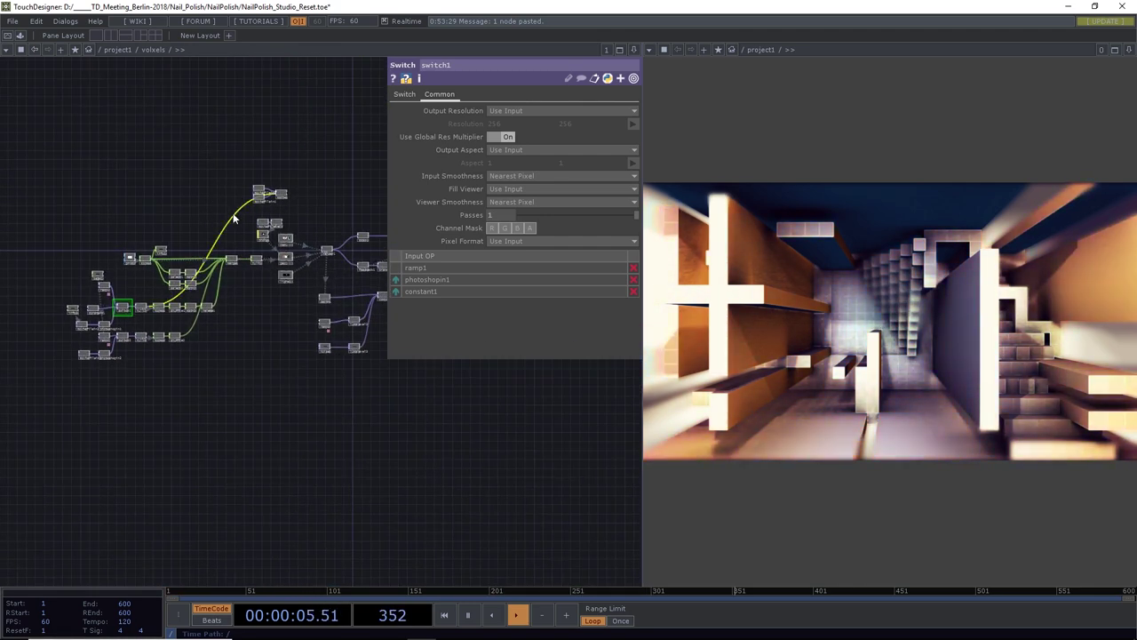
Insert a Threshold TOP, thresh1, on the mask wire into matte1
{"action": "left_click", "coordinate": [253, 213]}
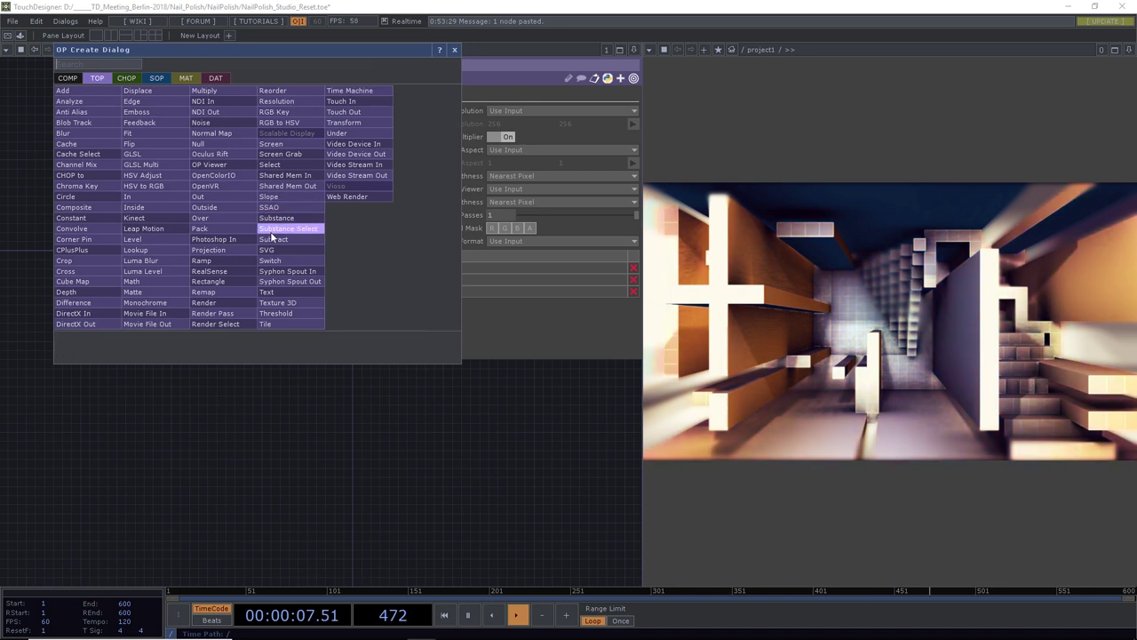
{"action": "left_click", "coordinate": [292, 315]}
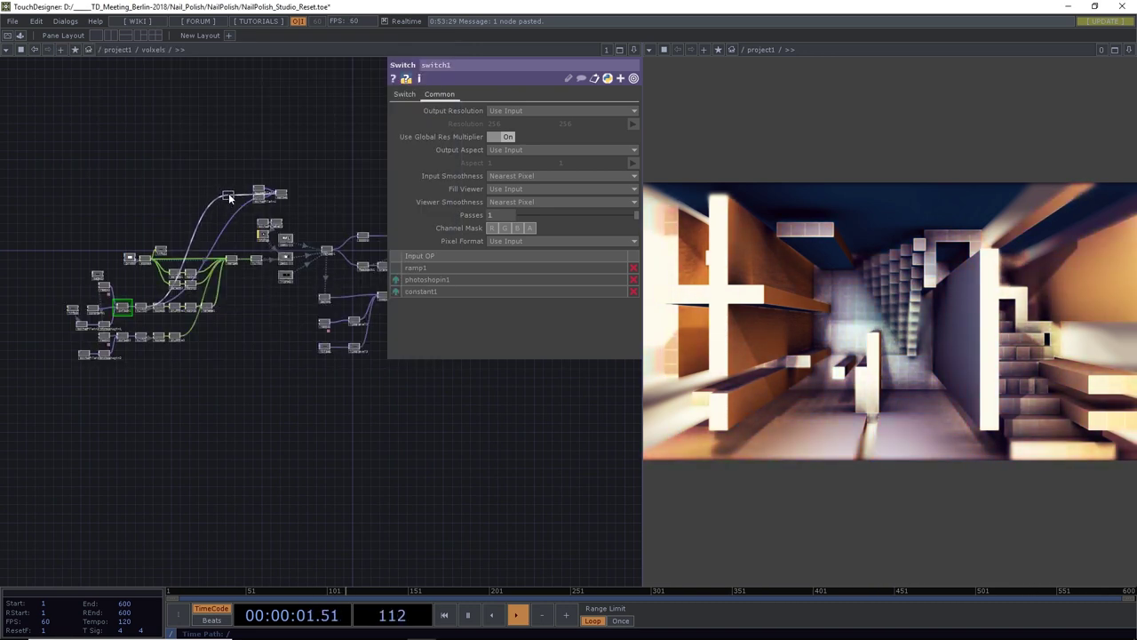
{"action": "left_click", "coordinate": [228, 196]}
{"action": "scroll", "coordinate": [229, 196], "scroll_direction": "up", "scroll_amount": 10}
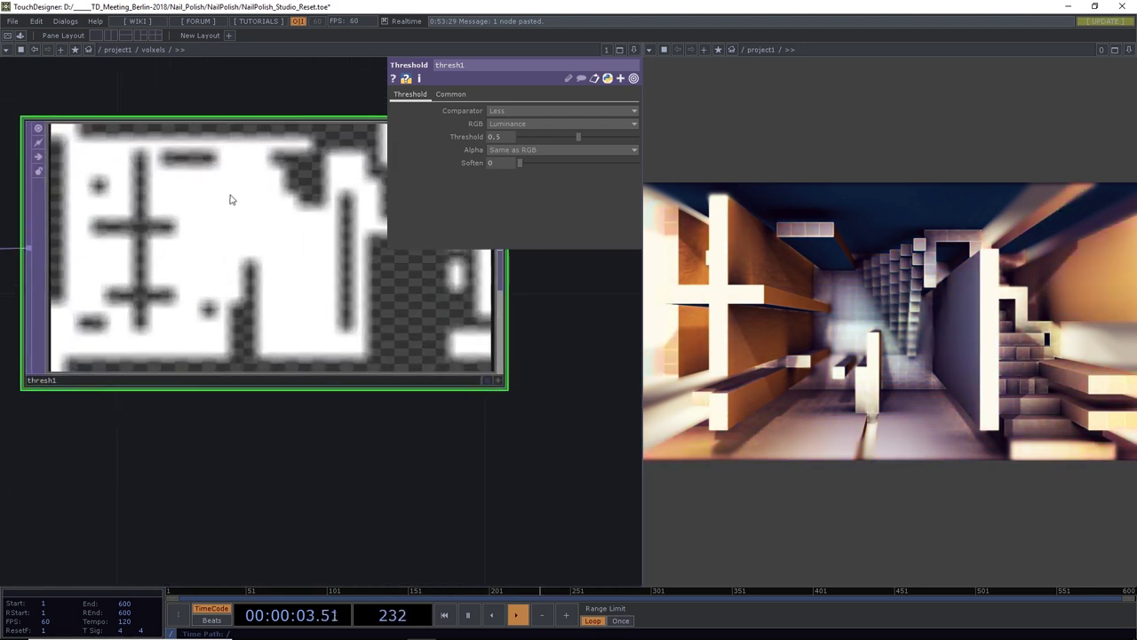
Set thresh1's Input and Viewer Smoothness to Nearest Pixel
{"action": "left_click", "coordinate": [450, 93]}
{"action": "left_click", "coordinate": [511, 176]}
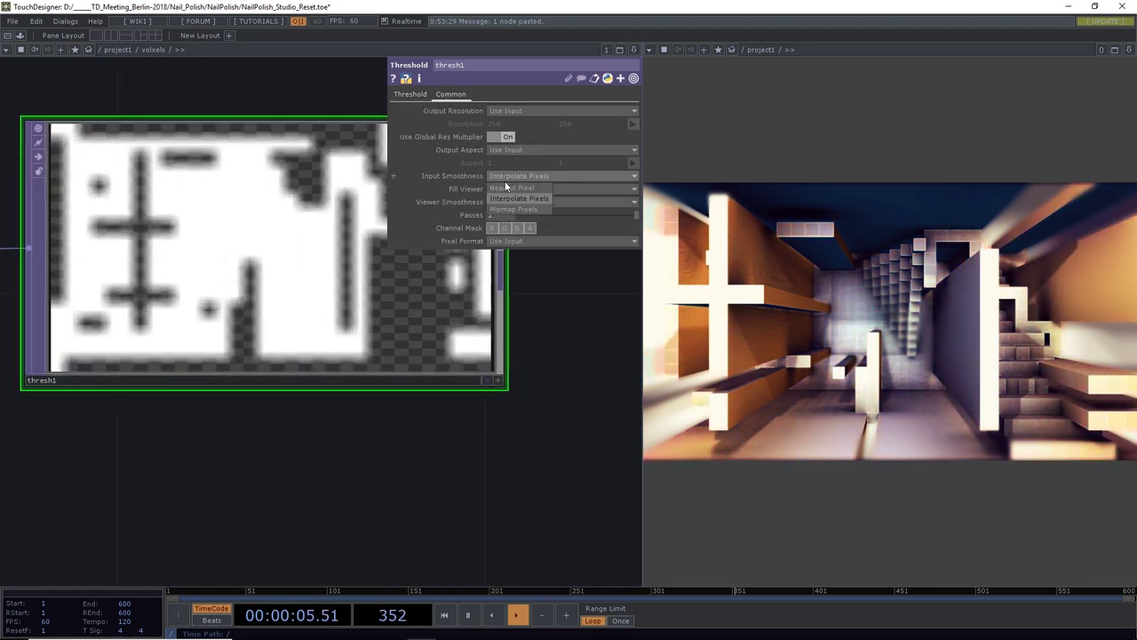
{"action": "left_click", "coordinate": [509, 189]}
{"action": "left_click", "coordinate": [511, 202]}
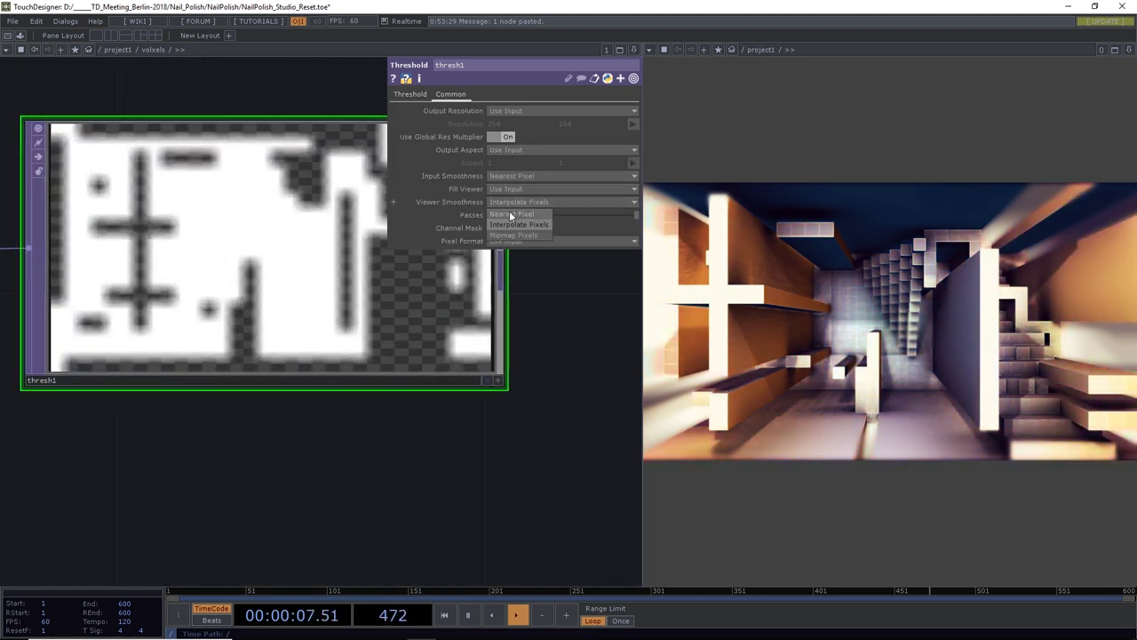
{"action": "left_click", "coordinate": [509, 213]}
Raise thresh1's Threshold to 0.685, keeping Soften at 0
{"action": "left_click", "coordinate": [410, 93]}
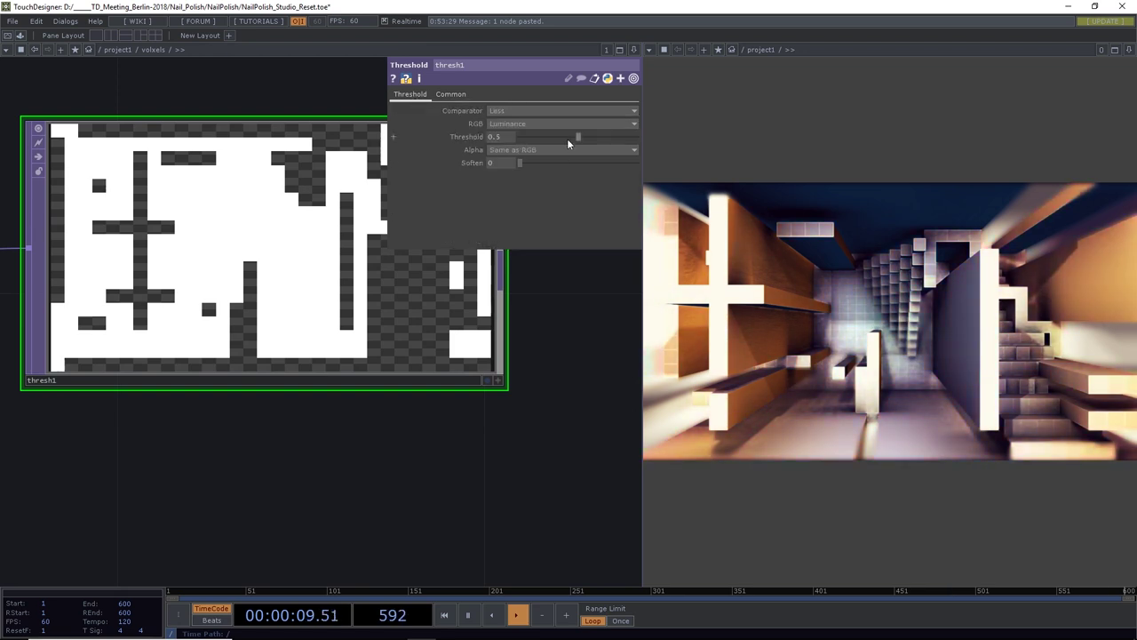
{"action": "left_click_drag", "start_coordinate": [575, 139], "coordinate": [599, 151]}
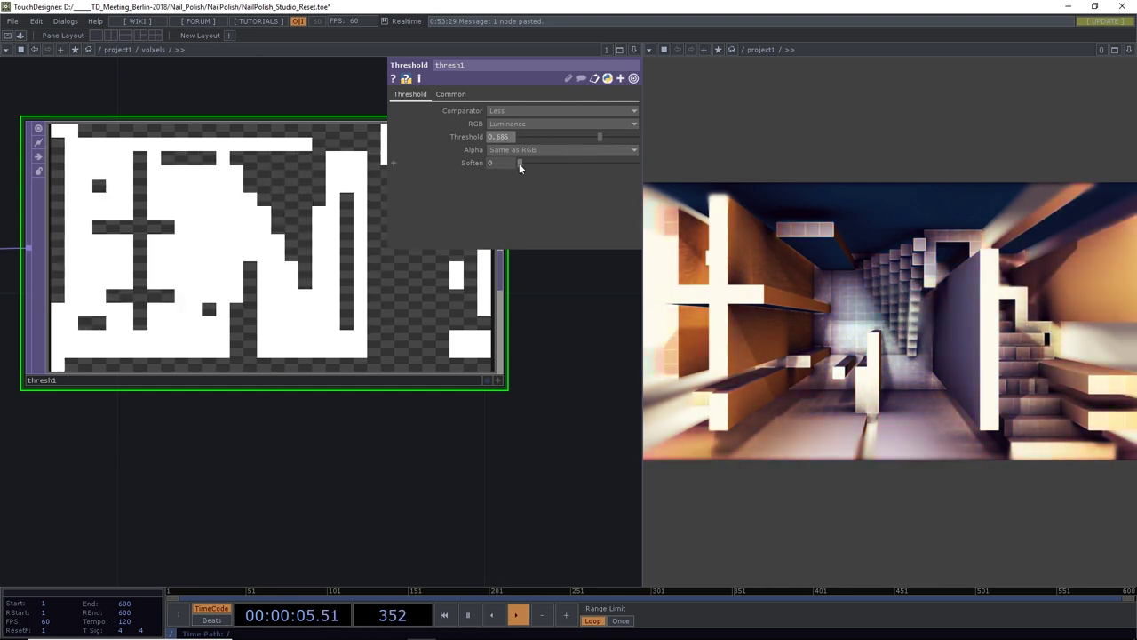
{"action": "left_click_drag", "start_coordinate": [519, 163], "coordinate": [495, 163]}
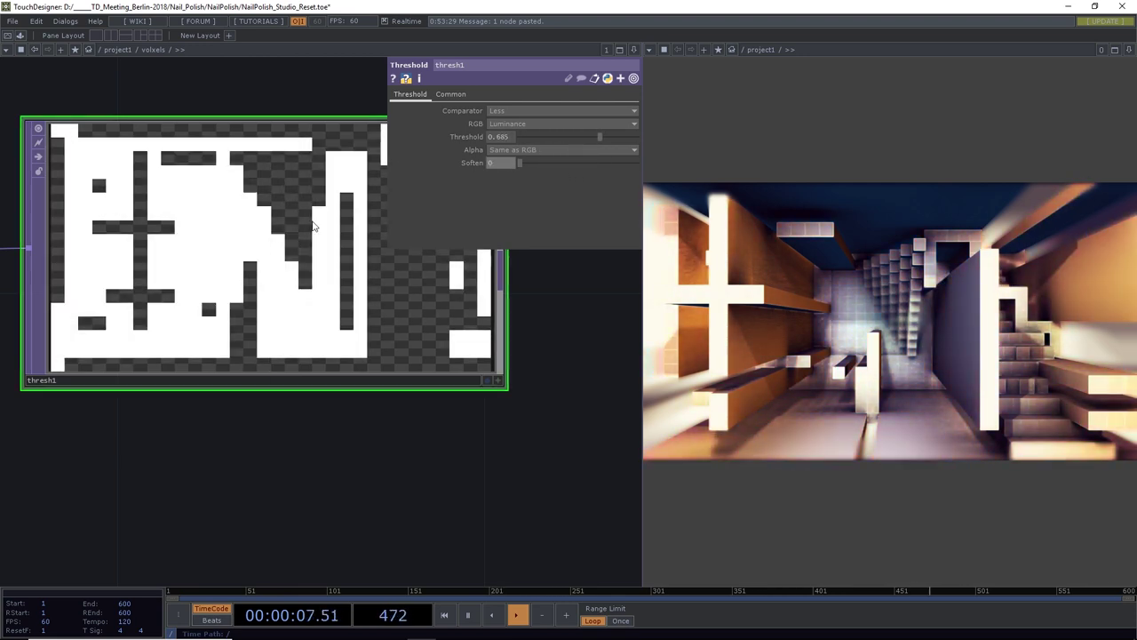
{"action": "scroll", "coordinate": [309, 227], "scroll_direction": "down", "scroll_amount": 3}
{"action": "scroll", "coordinate": [308, 229], "scroll_direction": "down", "scroll_amount": 4}
{"action": "left_click_drag", "start_coordinate": [396, 297], "coordinate": [254, 373]}
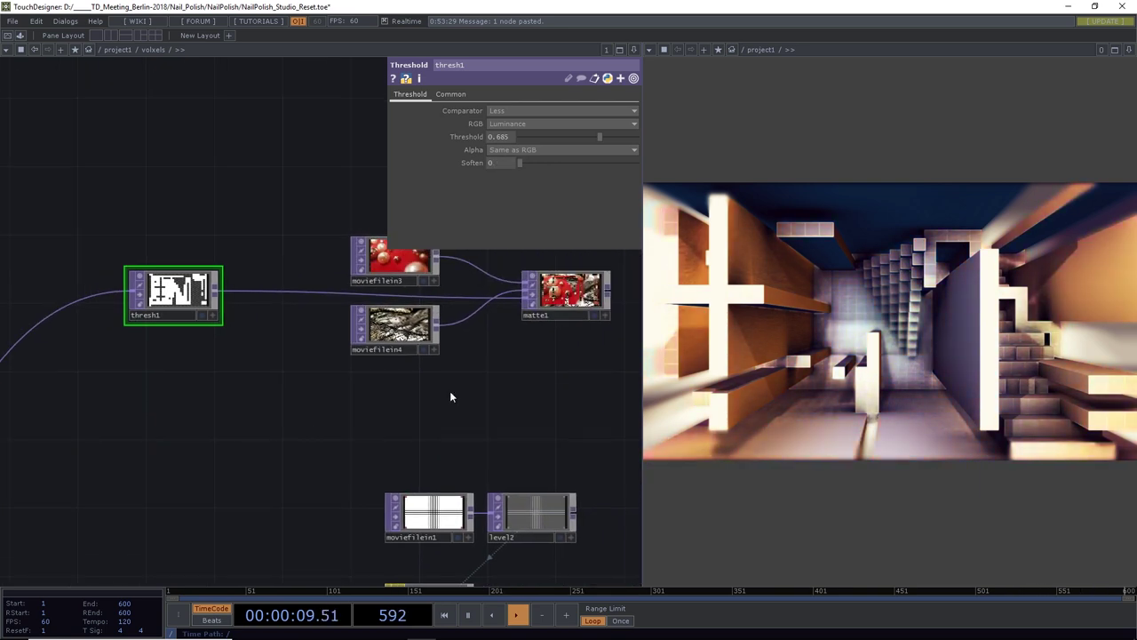
Set matte1's Matte Channel to Alpha
{"action": "left_click_drag", "start_coordinate": [451, 394], "coordinate": [259, 419]}
{"action": "left_click", "coordinate": [373, 333]}
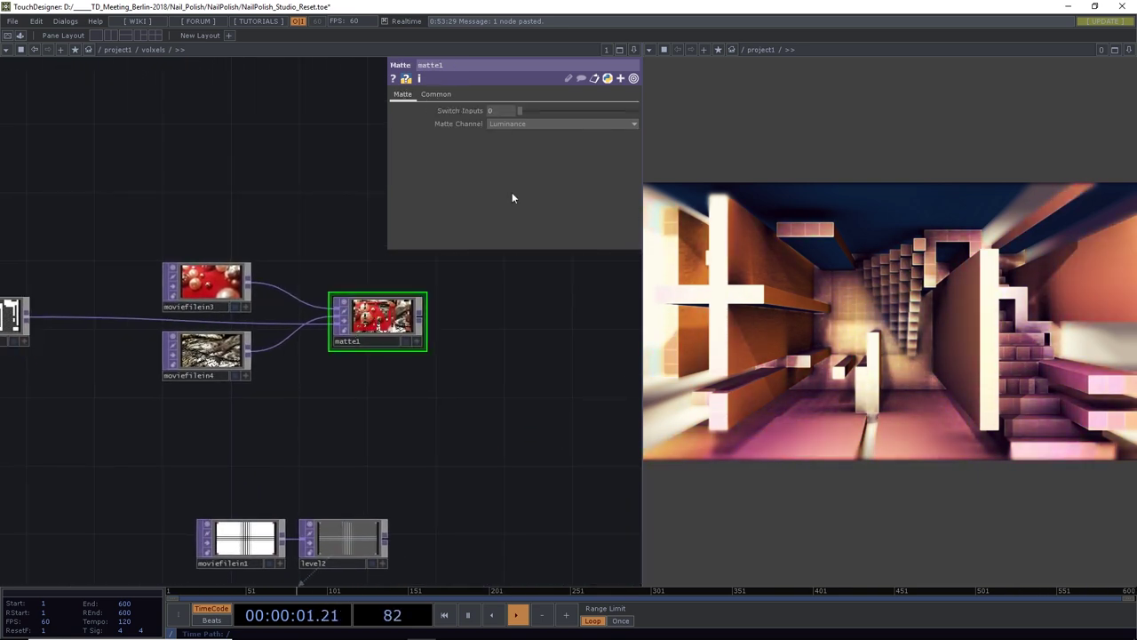
{"action": "left_click", "coordinate": [506, 125]}
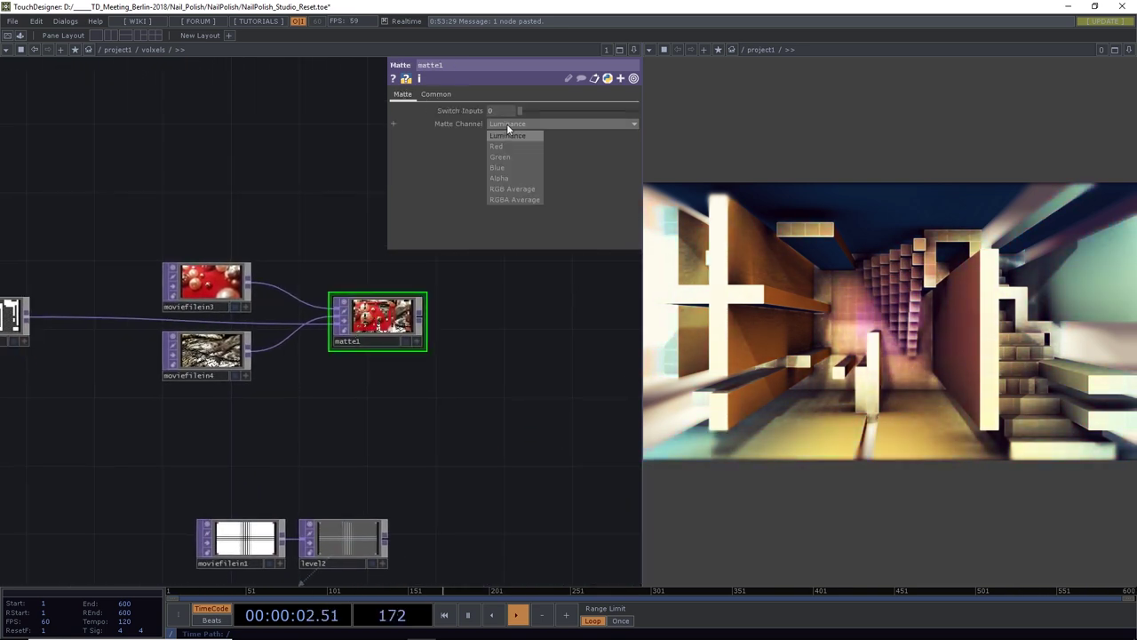
{"action": "left_click", "coordinate": [510, 177]}
{"action": "scroll", "coordinate": [375, 322], "scroll_direction": "up", "scroll_amount": 5}
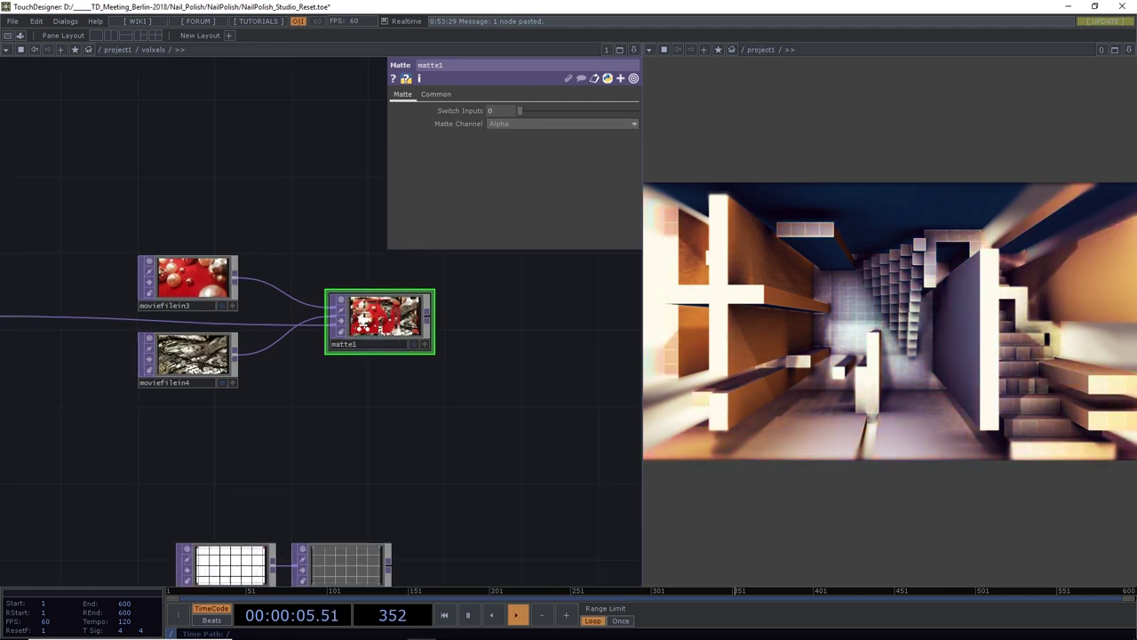
{"action": "scroll", "coordinate": [375, 322], "scroll_direction": "down", "scroll_amount": 6}
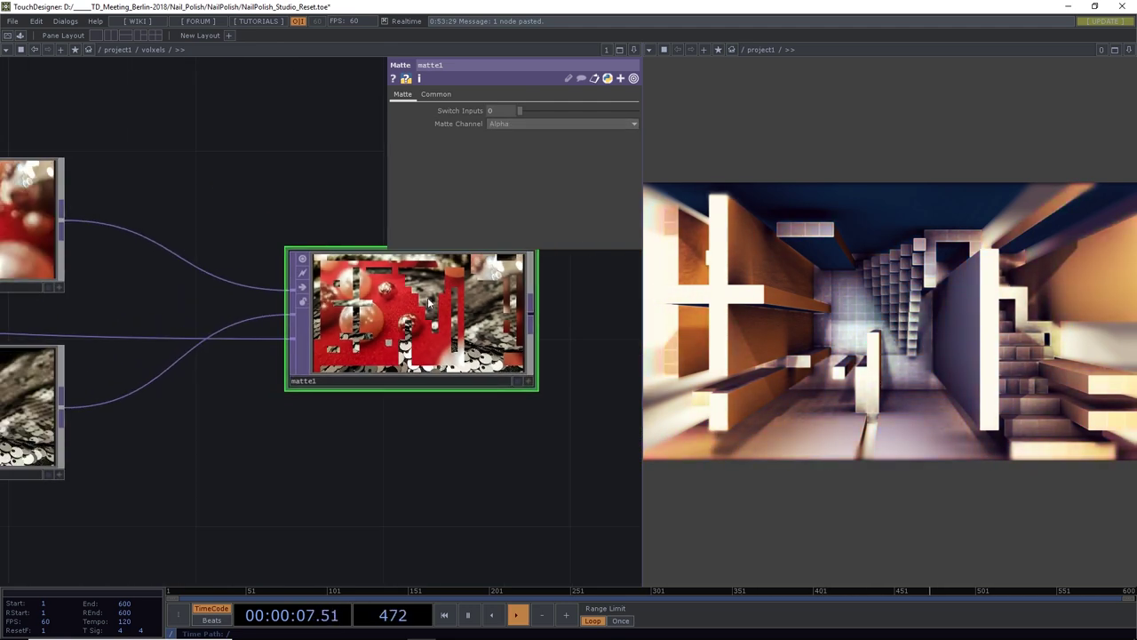
{"action": "scroll", "coordinate": [465, 321], "scroll_direction": "down", "scroll_amount": 5}
Save the project as NailPolish_Studio_Reset.1.toe
{"action": "left_click_drag", "start_coordinate": [465, 321], "coordinate": [279, 303]}
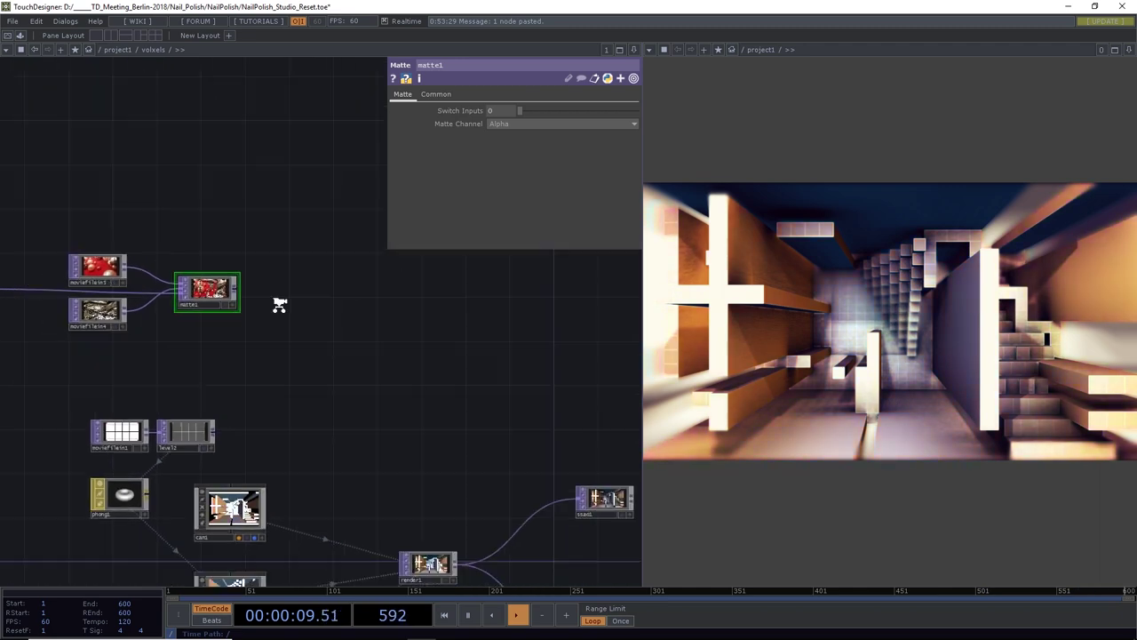
{"action": "scroll", "coordinate": [319, 311], "scroll_direction": "down", "scroll_amount": 1}
{"action": "key", "text": "ctrl+s"}
{"action": "left_click_drag", "start_coordinate": [358, 320], "coordinate": [328, 253]}
Use matte1 as phong1's Diffuse Map
{"action": "left_click", "coordinate": [121, 378]}
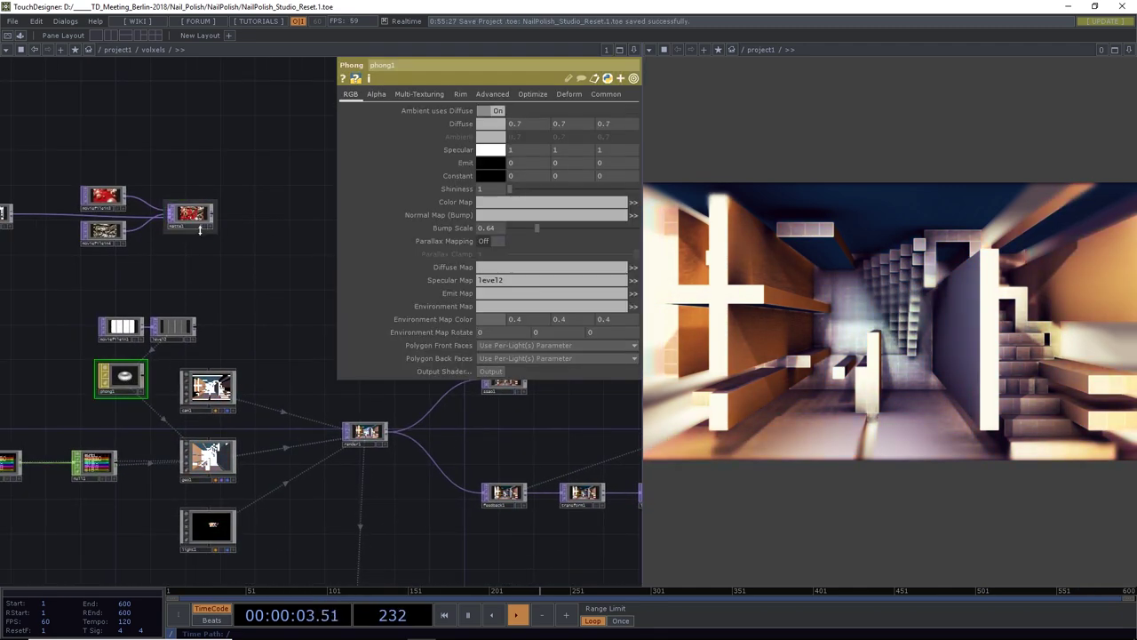
{"action": "left_click_drag", "start_coordinate": [199, 215], "coordinate": [489, 269]}
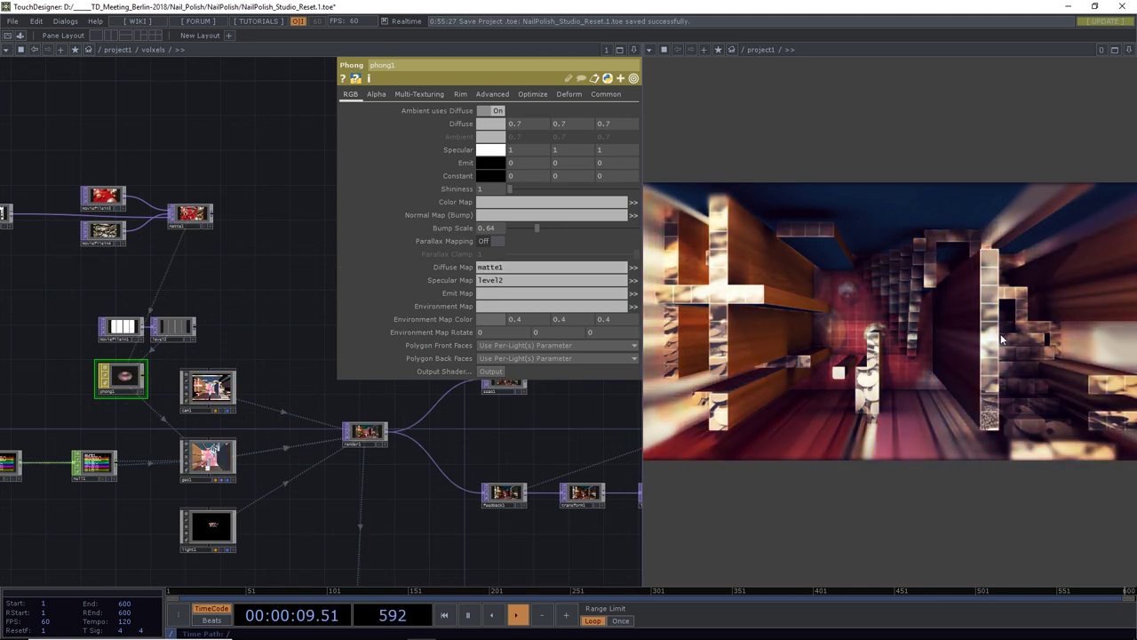
{"action": "left_click_drag", "start_coordinate": [261, 275], "coordinate": [337, 307]}
Fine-tune thresh1's Threshold to 0.715 with Soften left at 0
{"action": "left_click", "coordinate": [22, 258]}
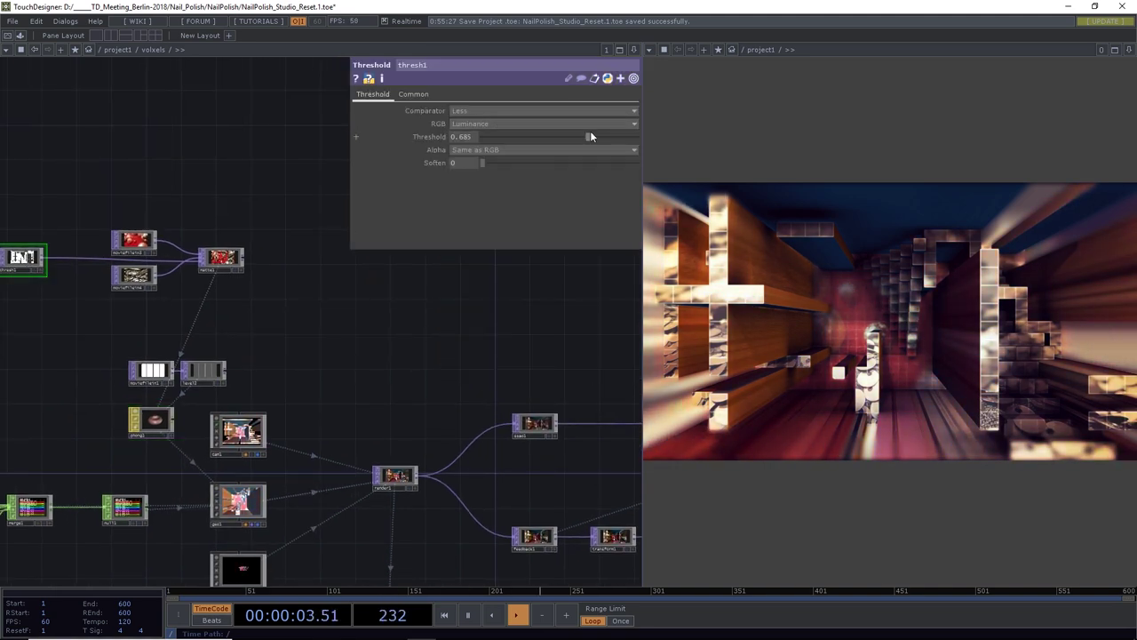
{"action": "mouse_move", "coordinate": [591, 132]}
{"action": "left_mouse_down"}
{"action": "mouse_move", "coordinate": [531, 141]}
{"action": "mouse_move", "coordinate": [593, 138]}
{"action": "left_mouse_up"}
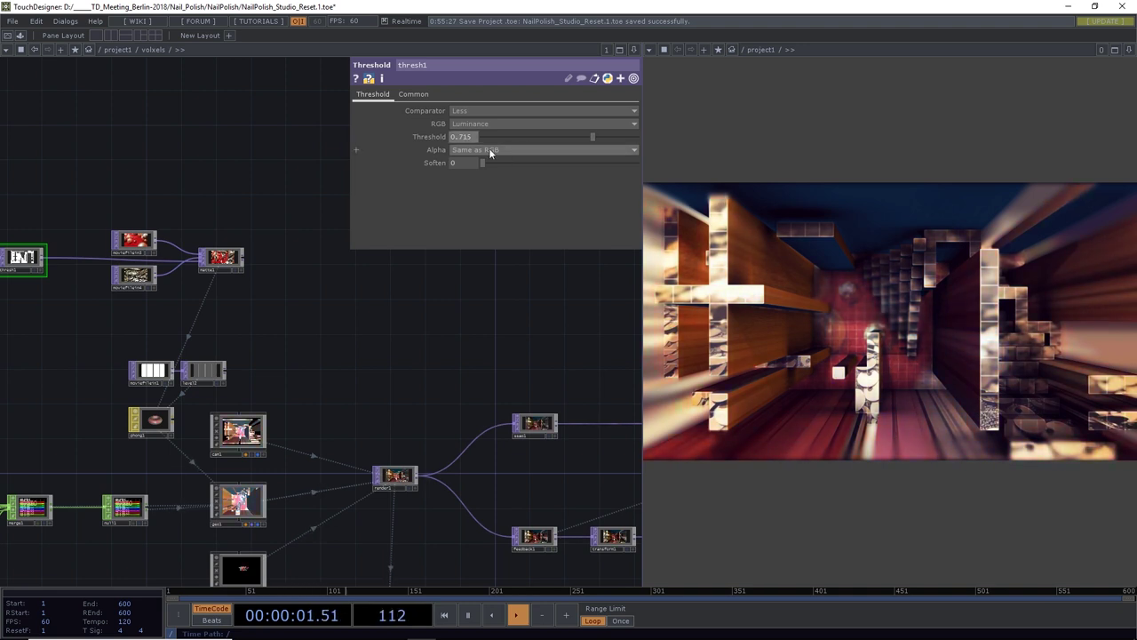
{"action": "left_click_drag", "start_coordinate": [482, 166], "coordinate": [414, 200]}
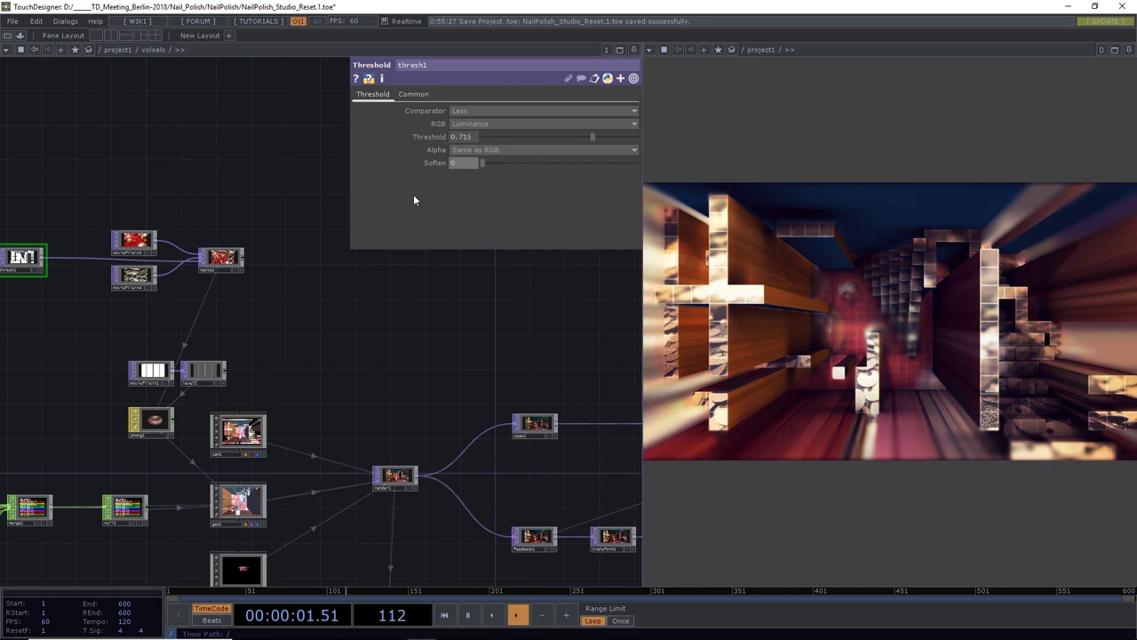
{"action": "scroll", "coordinate": [371, 369], "scroll_direction": "down", "scroll_amount": 10}
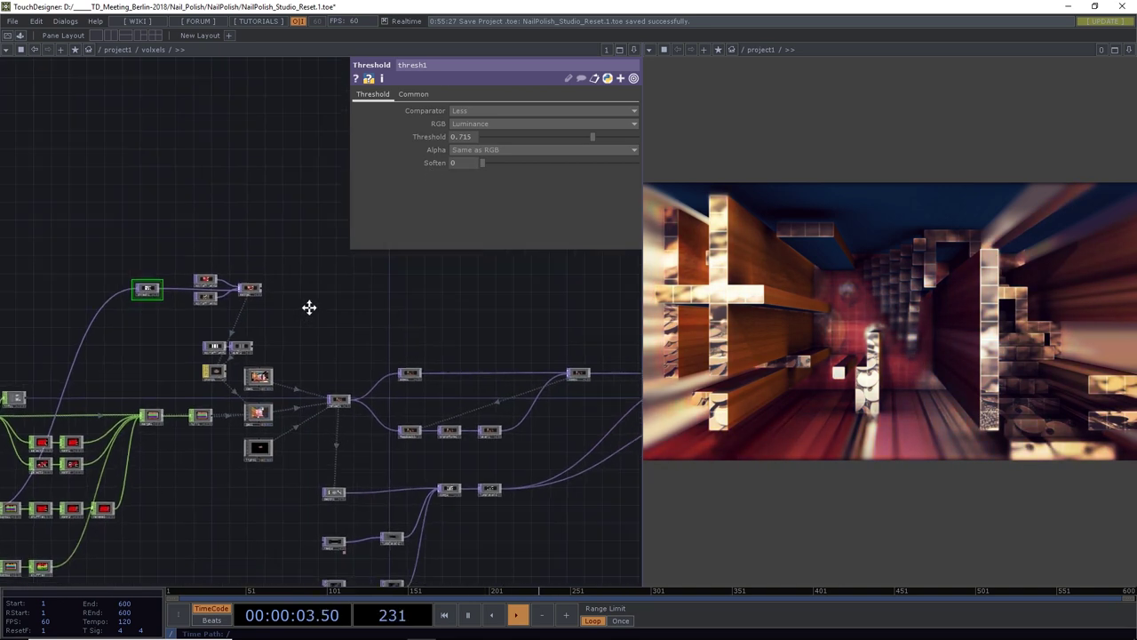
Save the project as NailPolish_Studio_Reset.2.toe
{"action": "key", "text": "ctrl+s"}
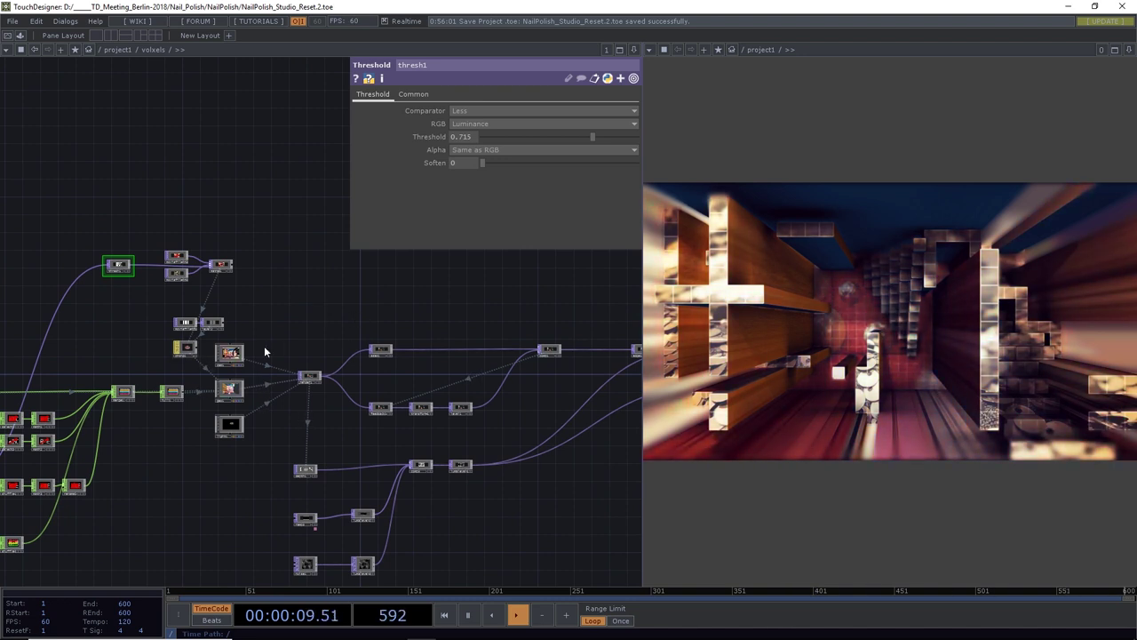
{"action": "scroll", "coordinate": [276, 355], "scroll_direction": "up", "scroll_amount": 1}
{"action": "scroll", "coordinate": [272, 382], "scroll_direction": "up", "scroll_amount": 3}
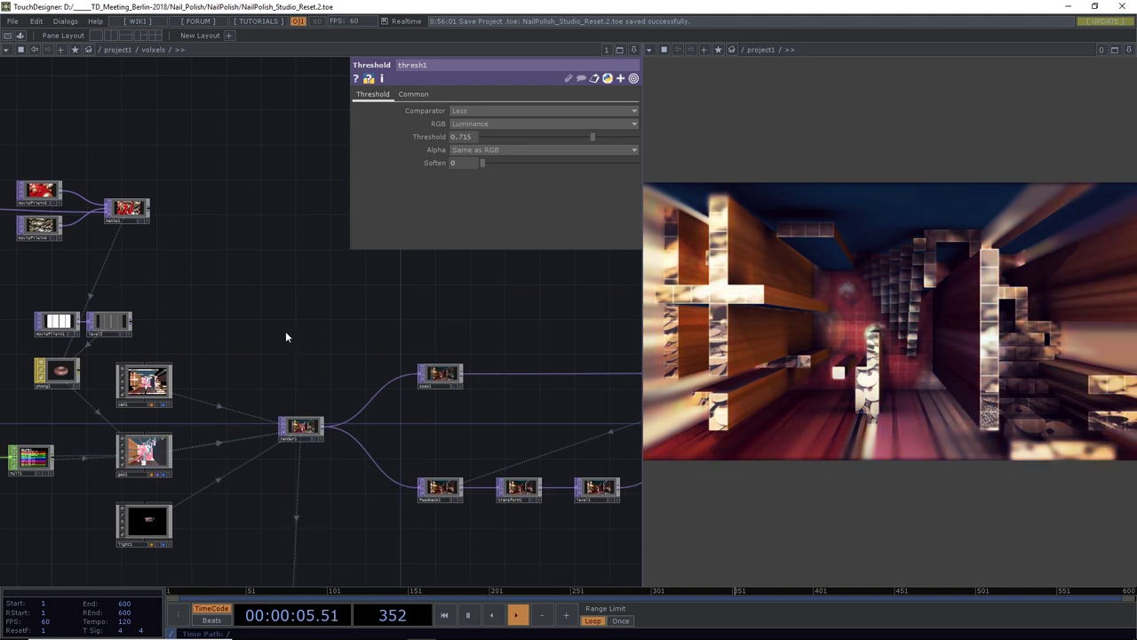
Try a Render Pass TOP fed by render1, check its Advanced settings, then delete it
{"action": "key", "text": "Tab"}
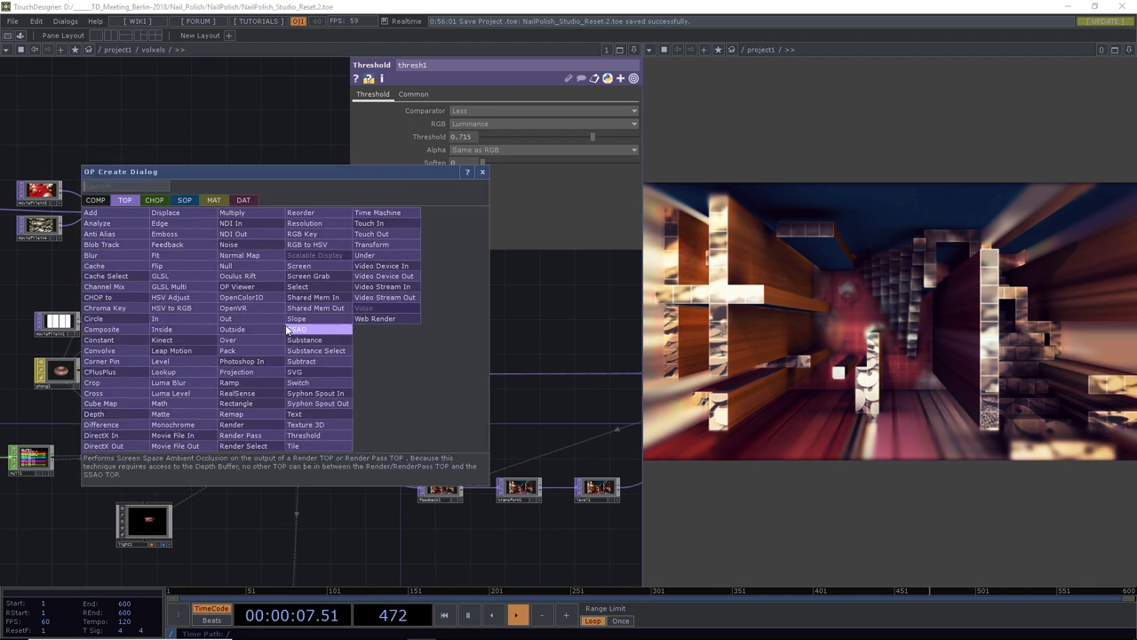
{"action": "left_click", "coordinate": [251, 430]}
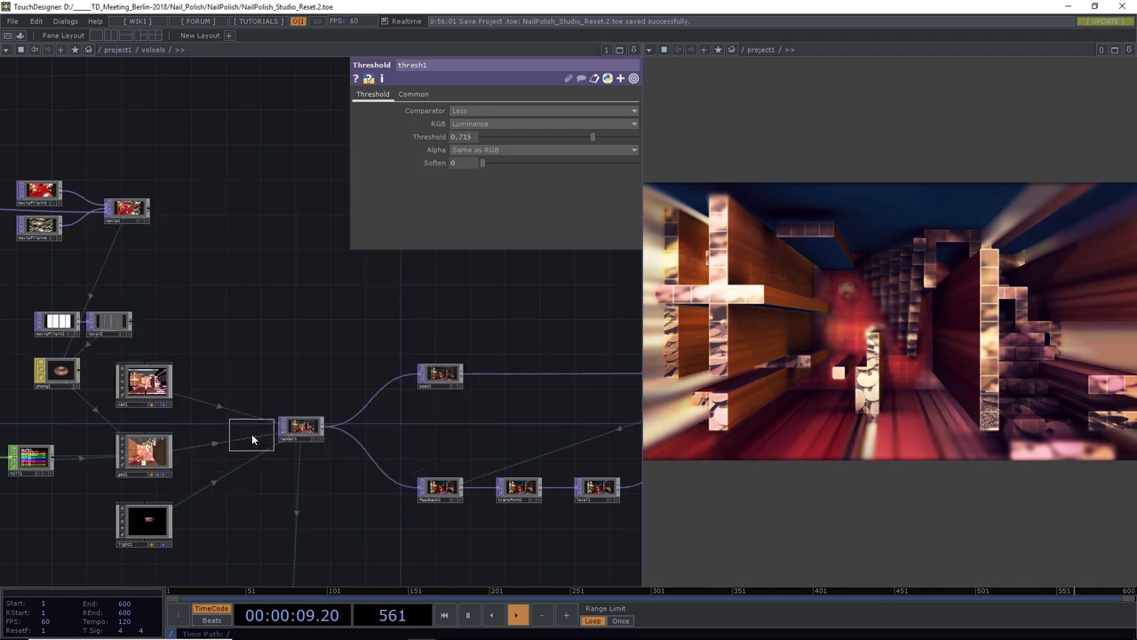
{"action": "left_click", "coordinate": [288, 352]}
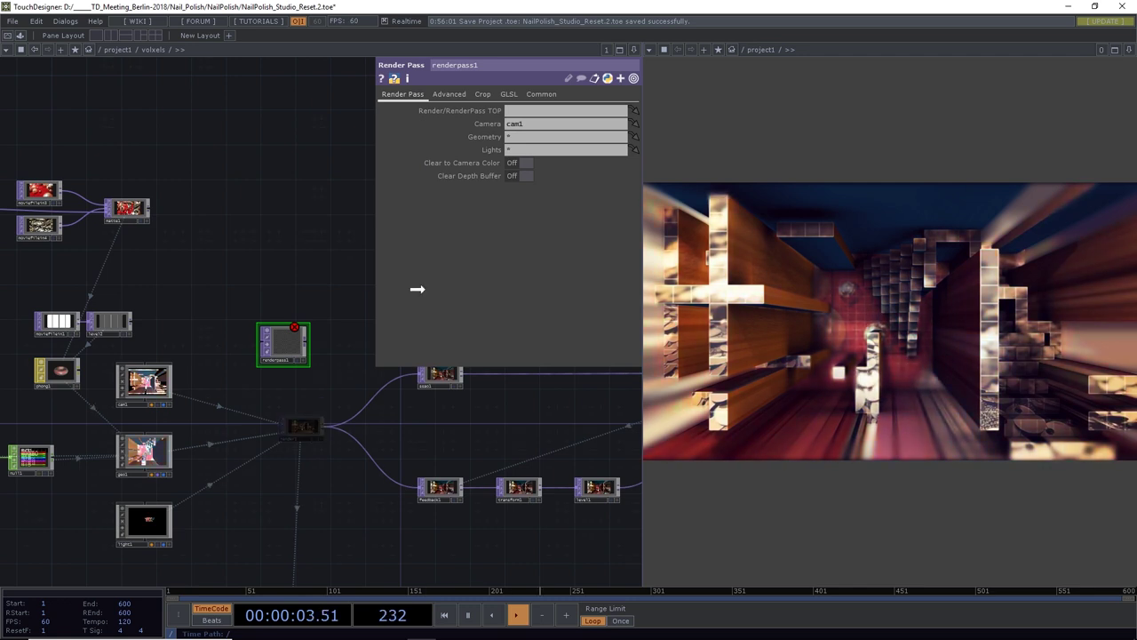
{"action": "left_click_drag", "start_coordinate": [513, 113], "coordinate": [520, 112]}
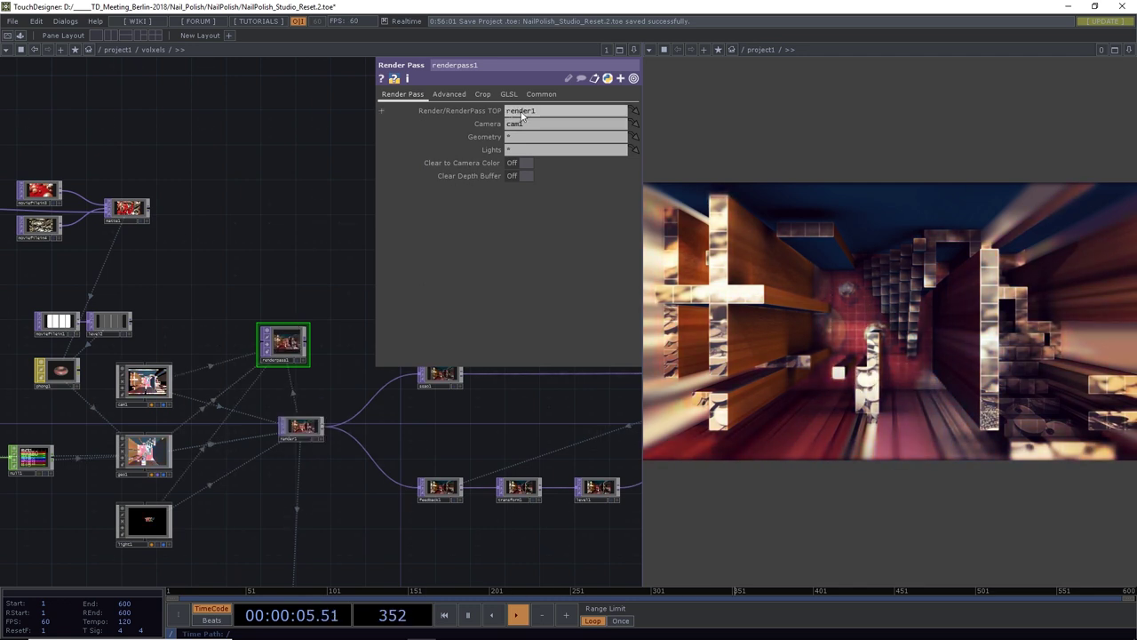
{"action": "left_click", "coordinate": [447, 95]}
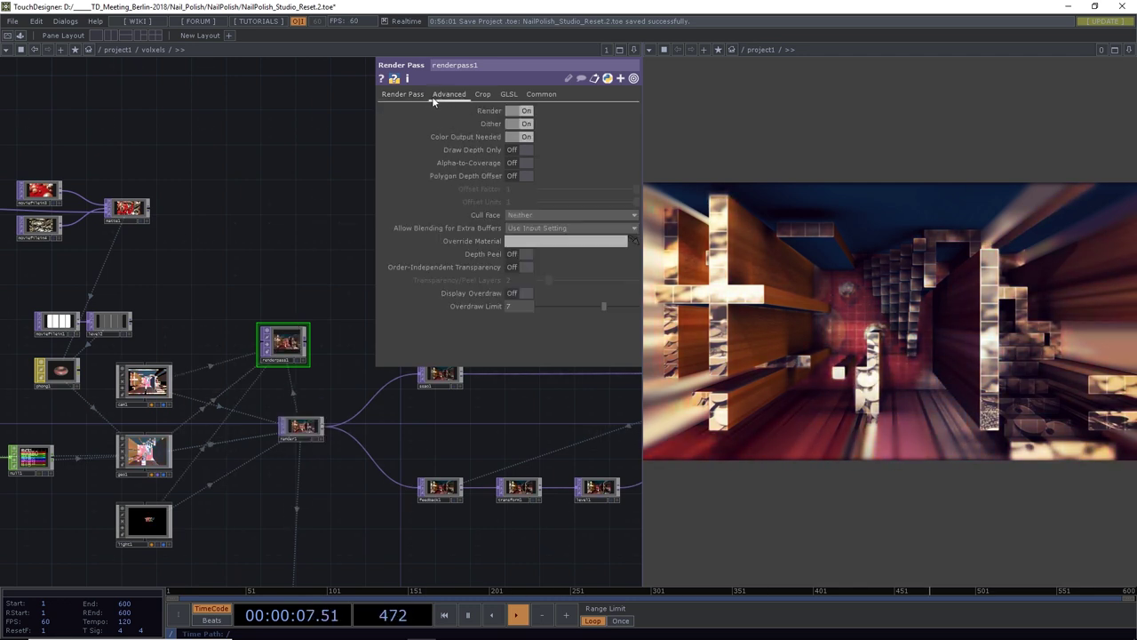
{"action": "left_click", "coordinate": [409, 98]}
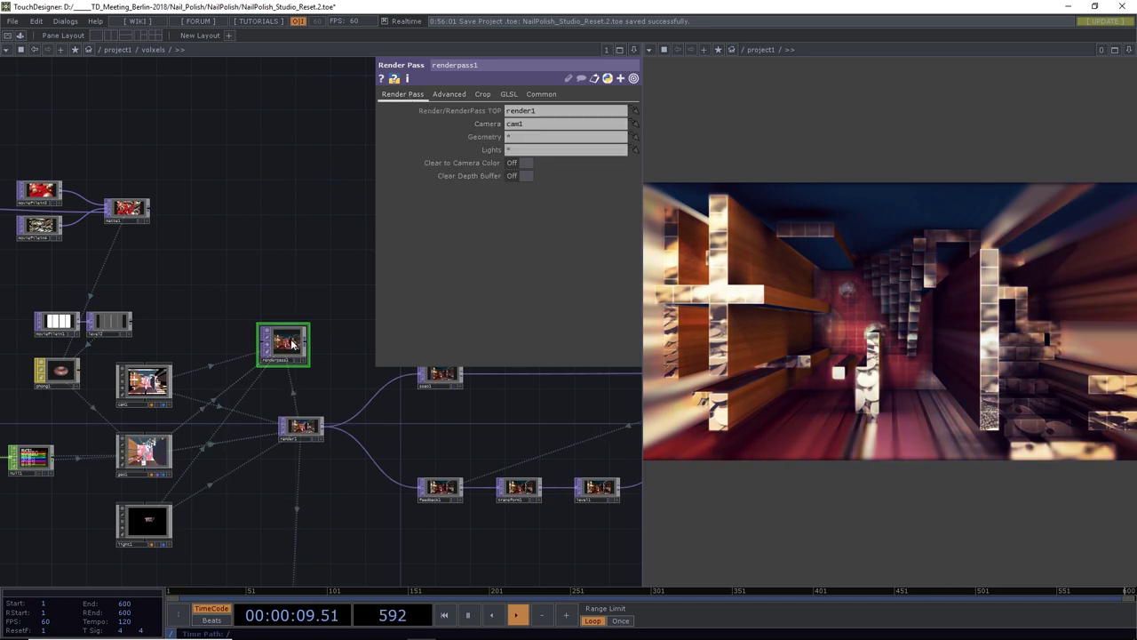
{"action": "key", "text": "Delete"}
{"action": "key", "text": "Tab"}
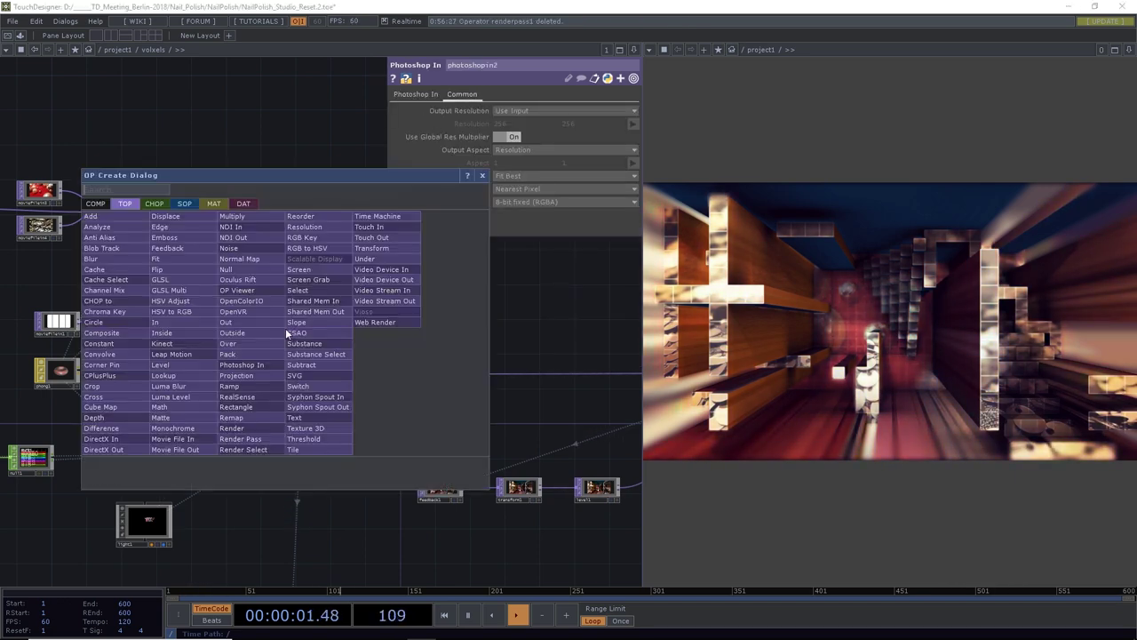
Add a render2 Render TOP looking through a new cam2 camera, with Render Mode set to Cube Map
{"action": "left_click", "coordinate": [244, 430]}
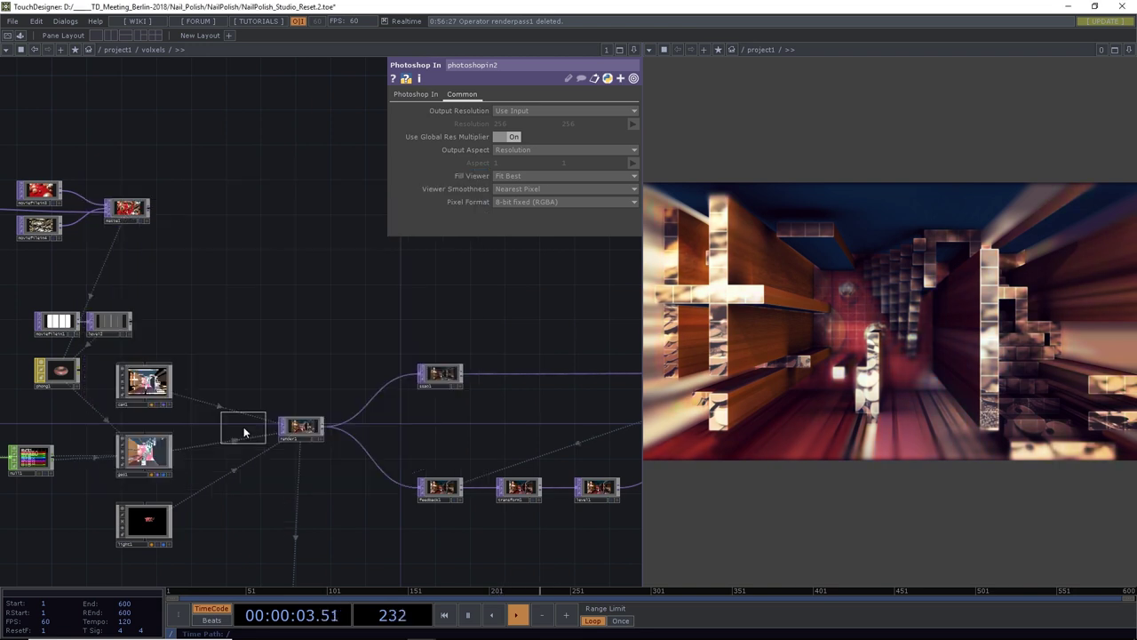
{"action": "left_click", "coordinate": [309, 341]}
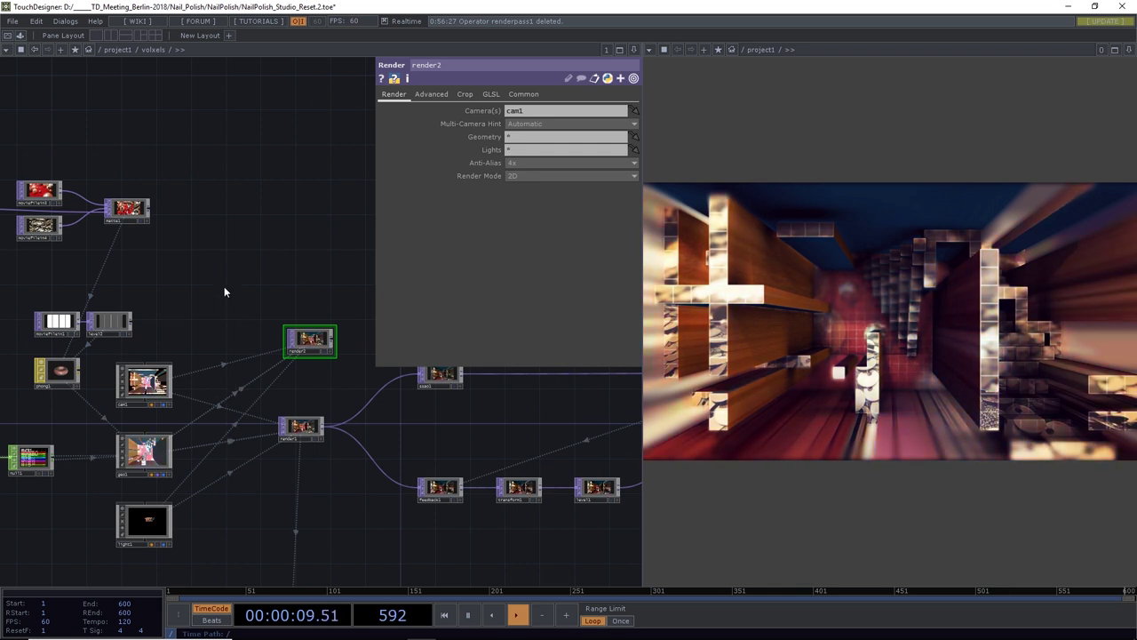
{"action": "key", "text": "Tab"}
{"action": "left_click", "coordinate": [34, 162]}
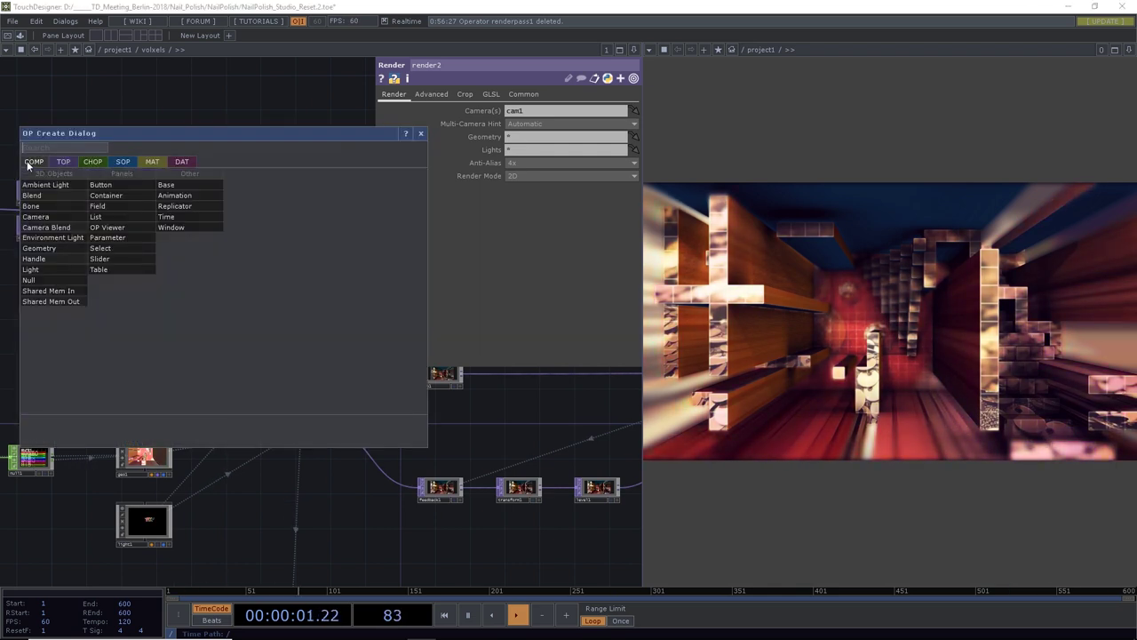
{"action": "left_click", "coordinate": [44, 224]}
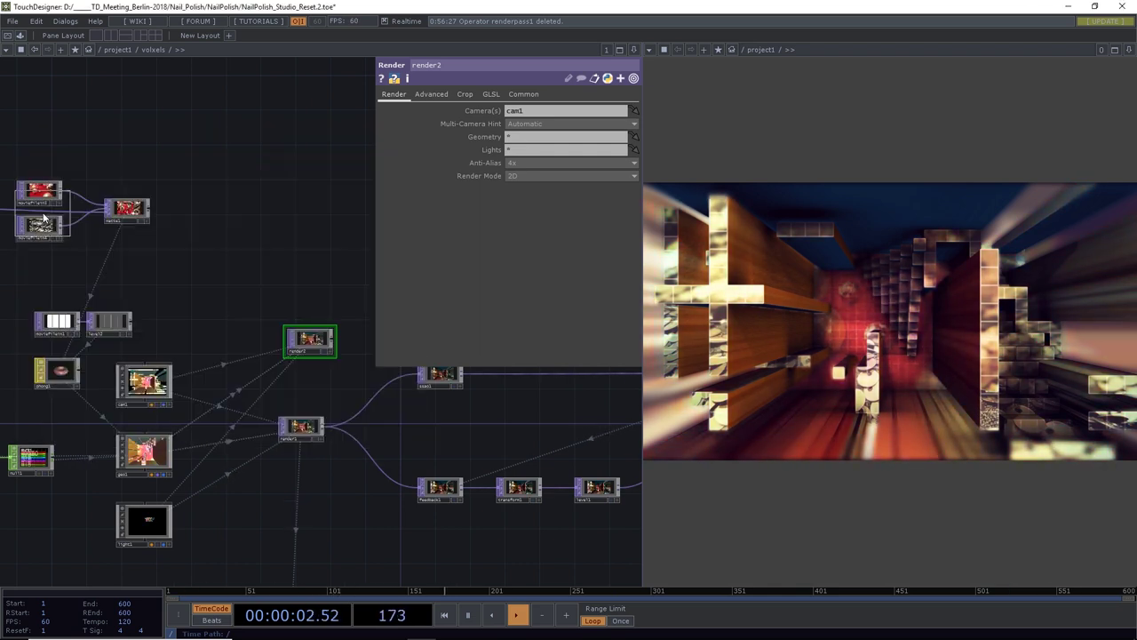
{"action": "left_click", "coordinate": [203, 305]}
{"action": "left_click", "coordinate": [307, 344]}
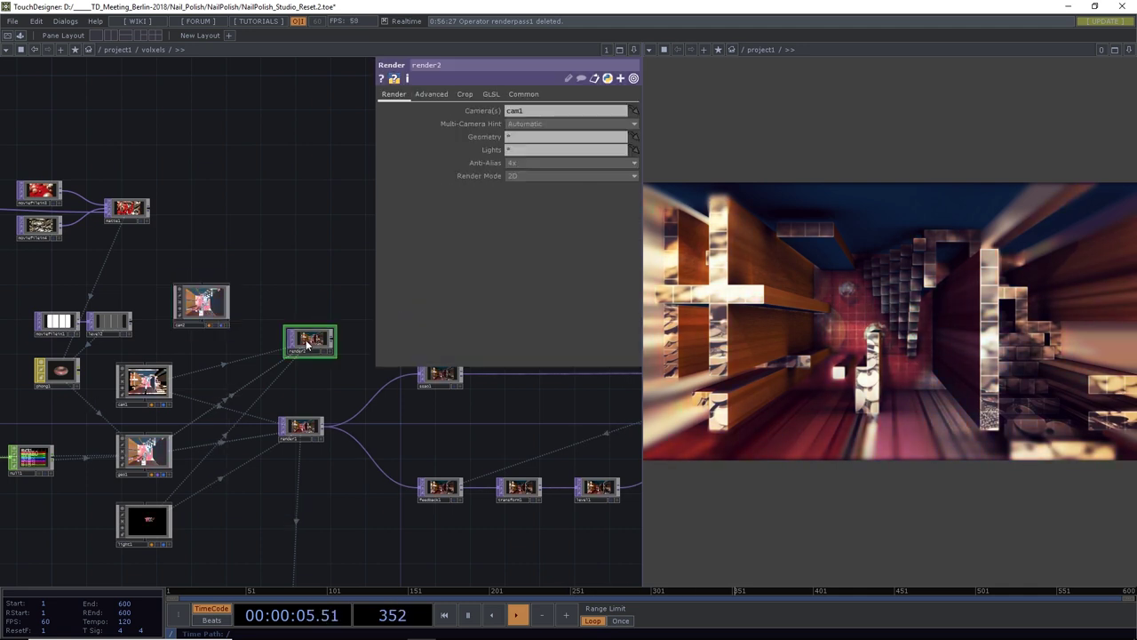
{"action": "left_click_drag", "start_coordinate": [202, 304], "coordinate": [544, 116]}
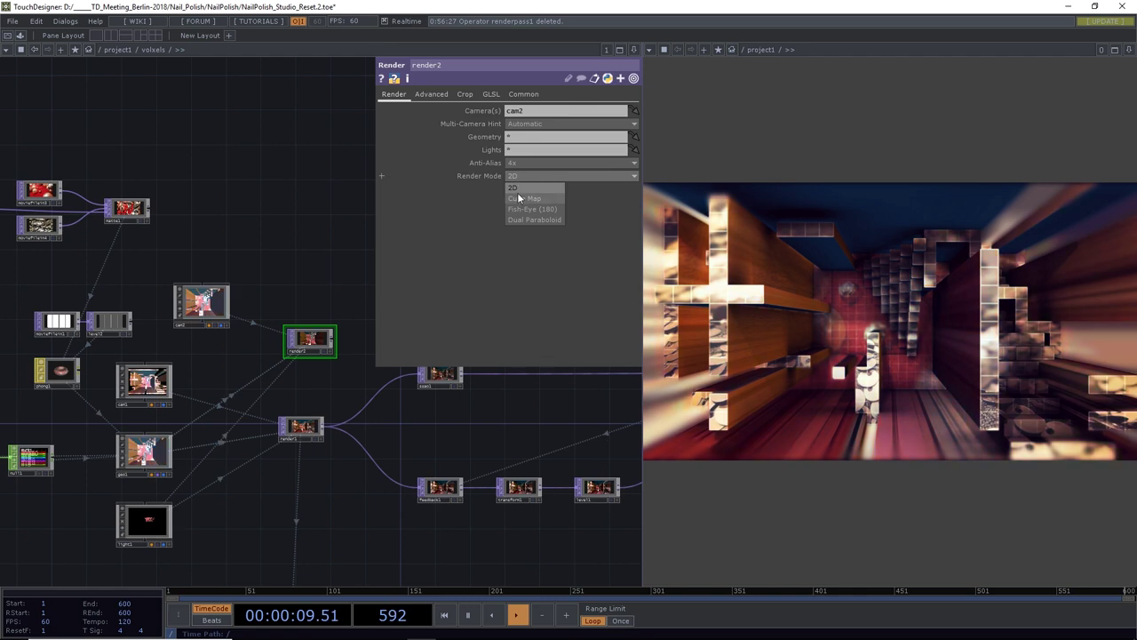
{"action": "left_click", "coordinate": [520, 198]}
{"action": "scroll", "coordinate": [311, 341], "scroll_direction": "up", "scroll_amount": 5}
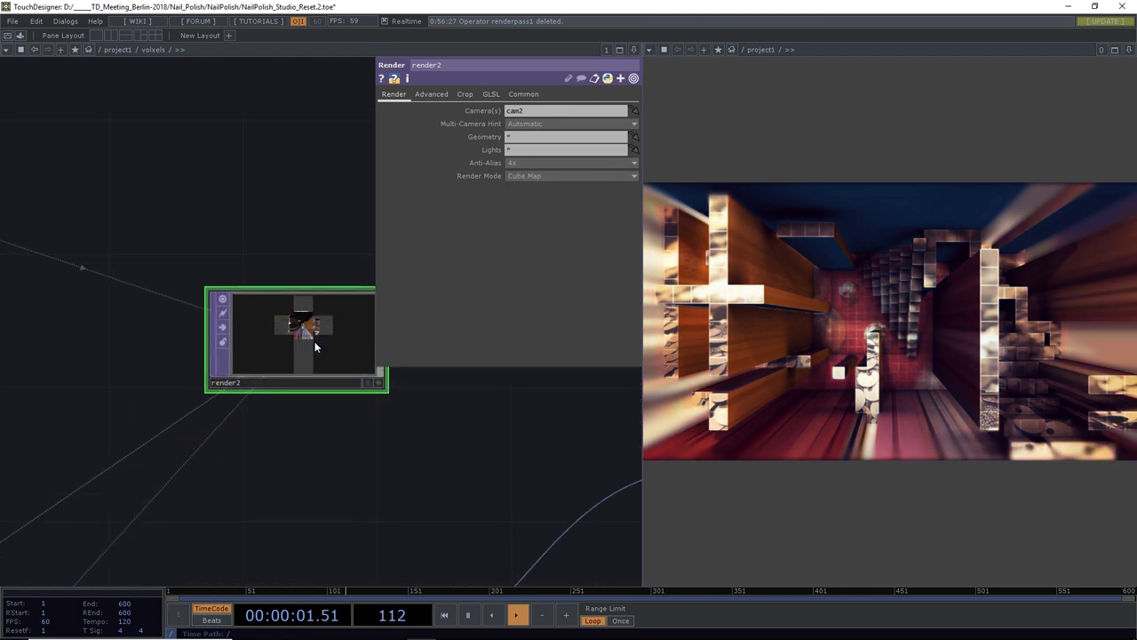
Inspect render2's cube map, show cam2's parameters (Translate 0 0 5), and pan toward phong1
{"action": "scroll", "coordinate": [315, 347], "scroll_direction": "up", "scroll_amount": 8}
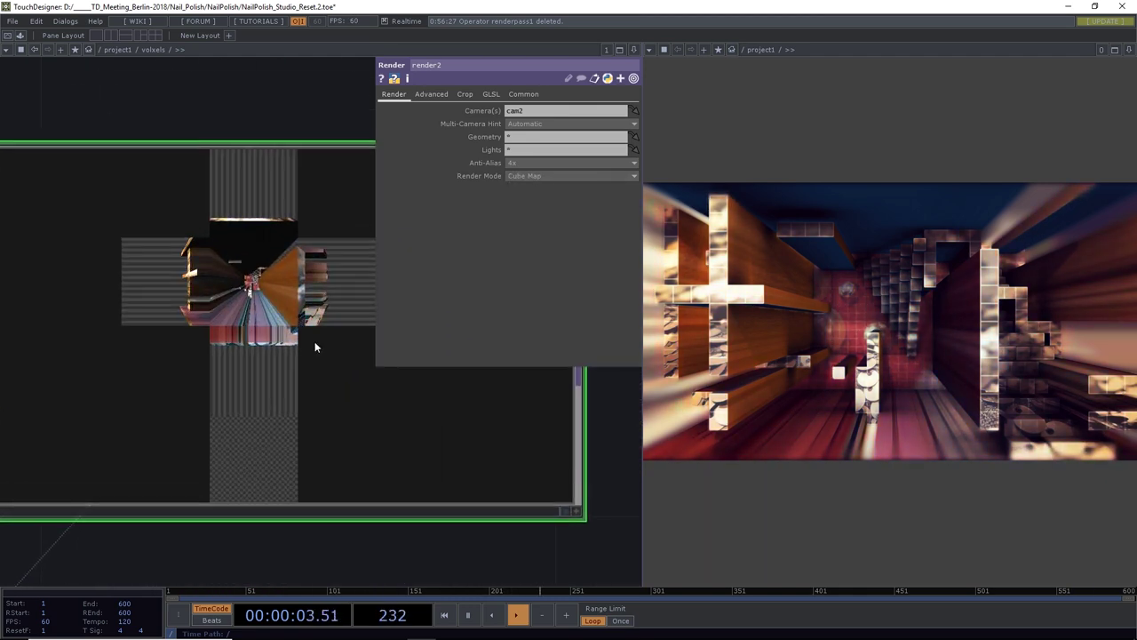
{"action": "scroll", "coordinate": [315, 347], "scroll_direction": "down", "scroll_amount": 10}
{"action": "left_click_drag", "start_coordinate": [253, 261], "coordinate": [306, 262]}
{"action": "left_click", "coordinate": [147, 262]}
{"action": "scroll", "coordinate": [149, 269], "scroll_direction": "up", "scroll_amount": 8}
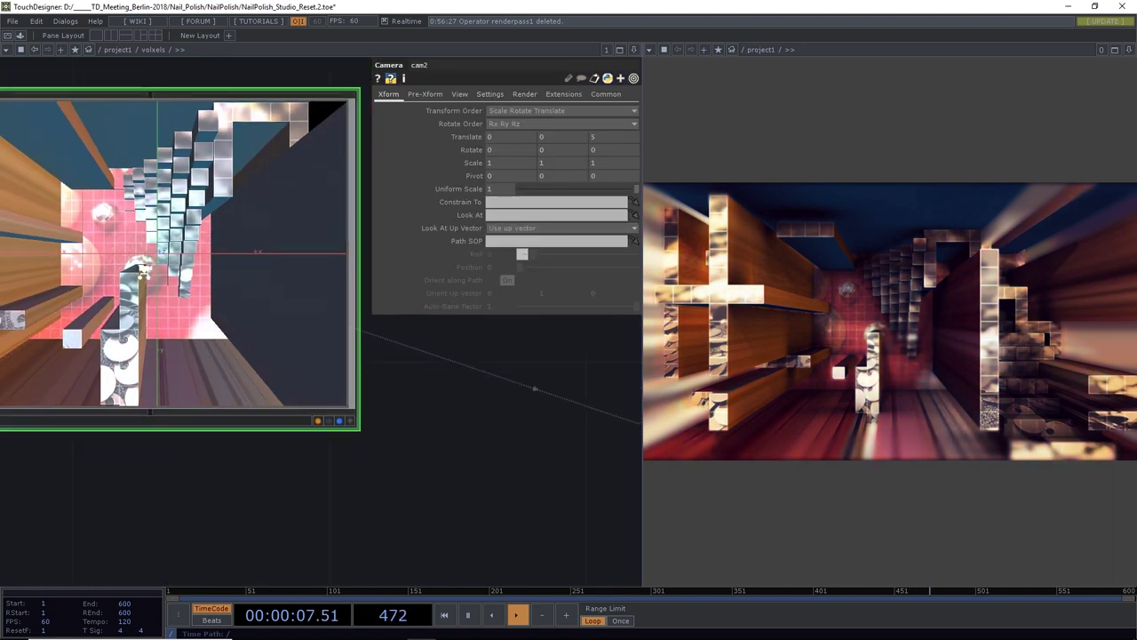
{"action": "scroll", "coordinate": [148, 270], "scroll_direction": "down", "scroll_amount": 3}
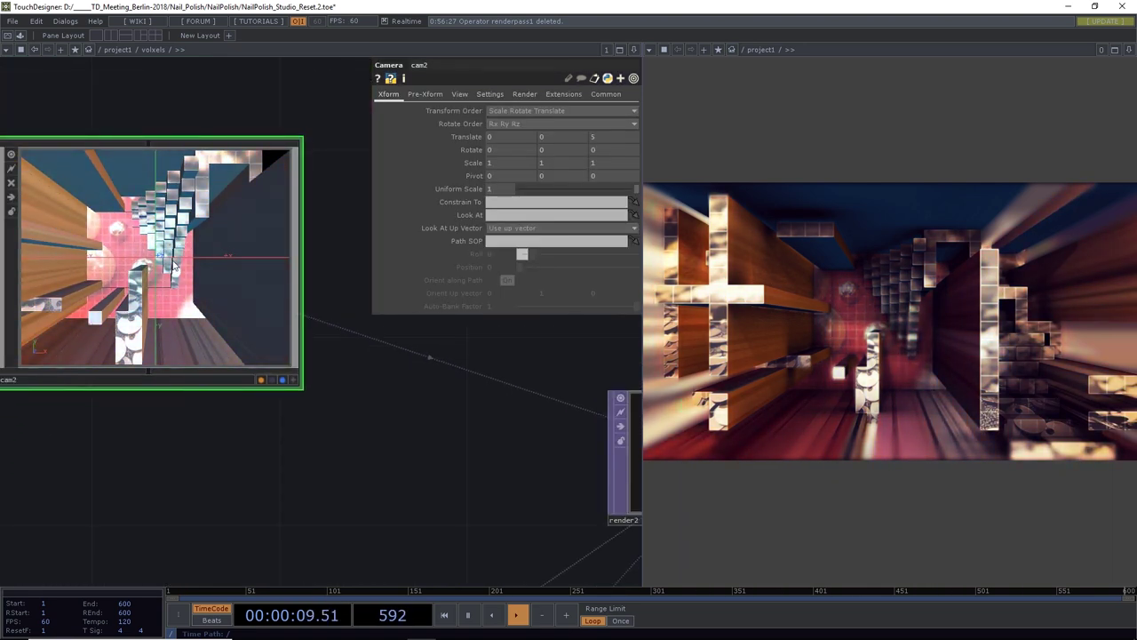
{"action": "scroll", "coordinate": [173, 265], "scroll_direction": "down", "scroll_amount": 3}
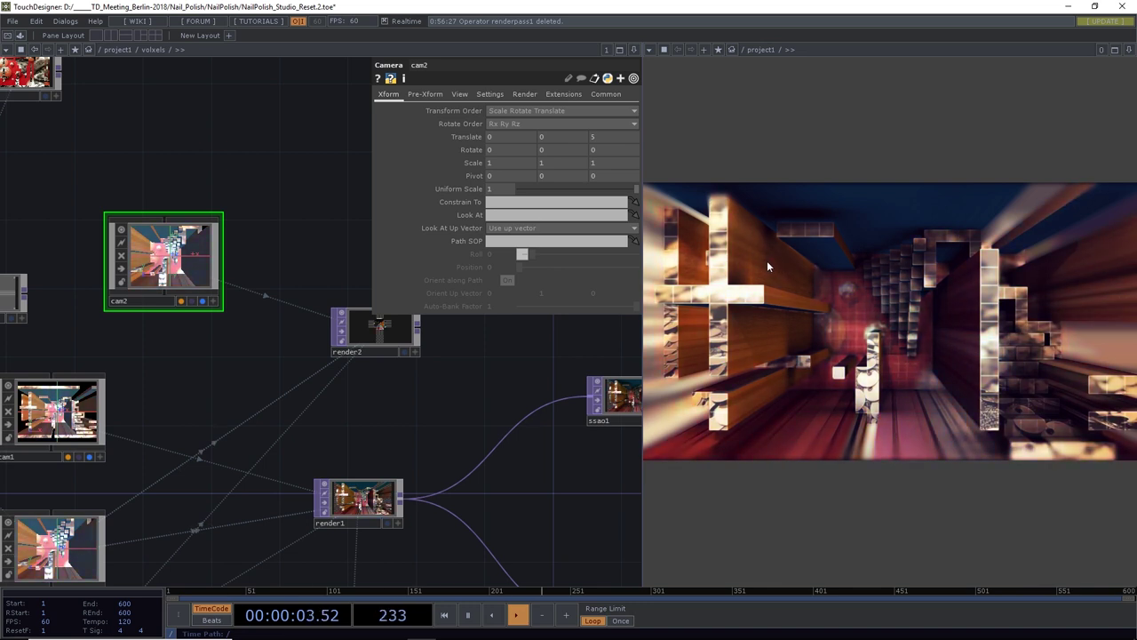
{"action": "left_click_drag", "start_coordinate": [456, 378], "coordinate": [422, 422]}
{"action": "left_click_drag", "start_coordinate": [243, 393], "coordinate": [376, 456]}
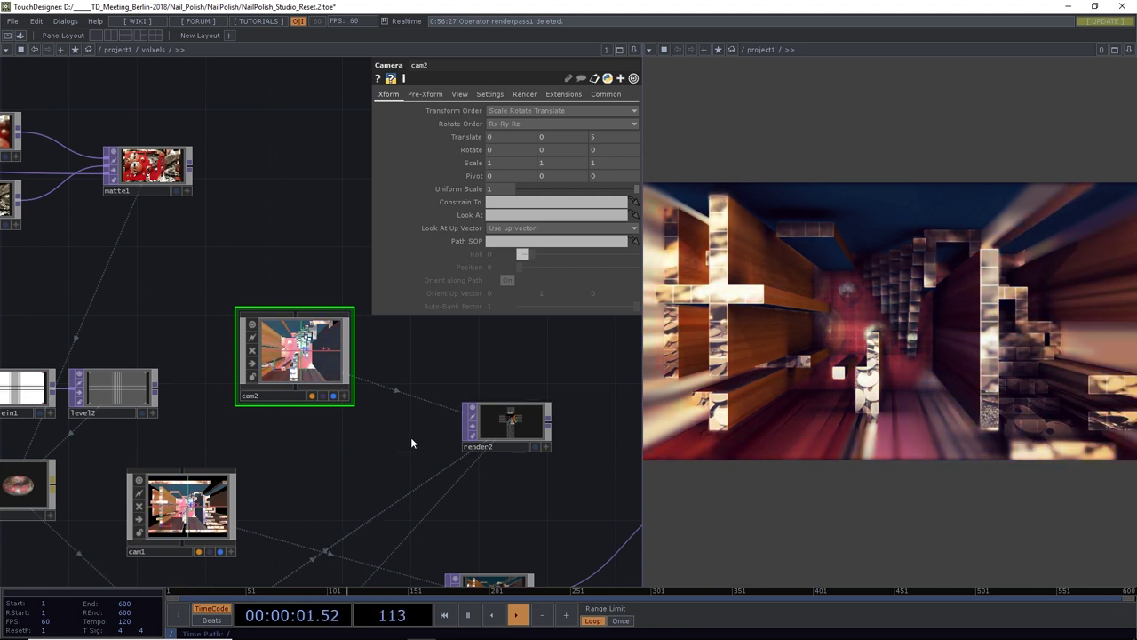
{"action": "left_click_drag", "start_coordinate": [333, 451], "coordinate": [365, 435]}
Set render2 as the phong1 material's Environment Map
{"action": "scroll", "coordinate": [365, 431], "scroll_direction": "down", "scroll_amount": 3}
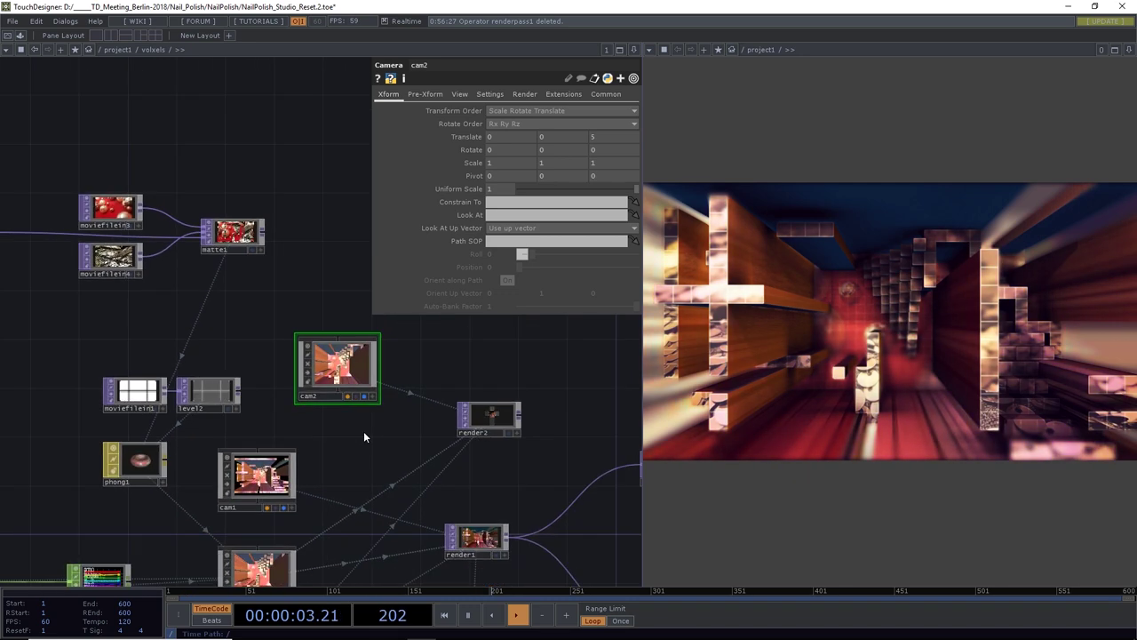
{"action": "left_click", "coordinate": [145, 461]}
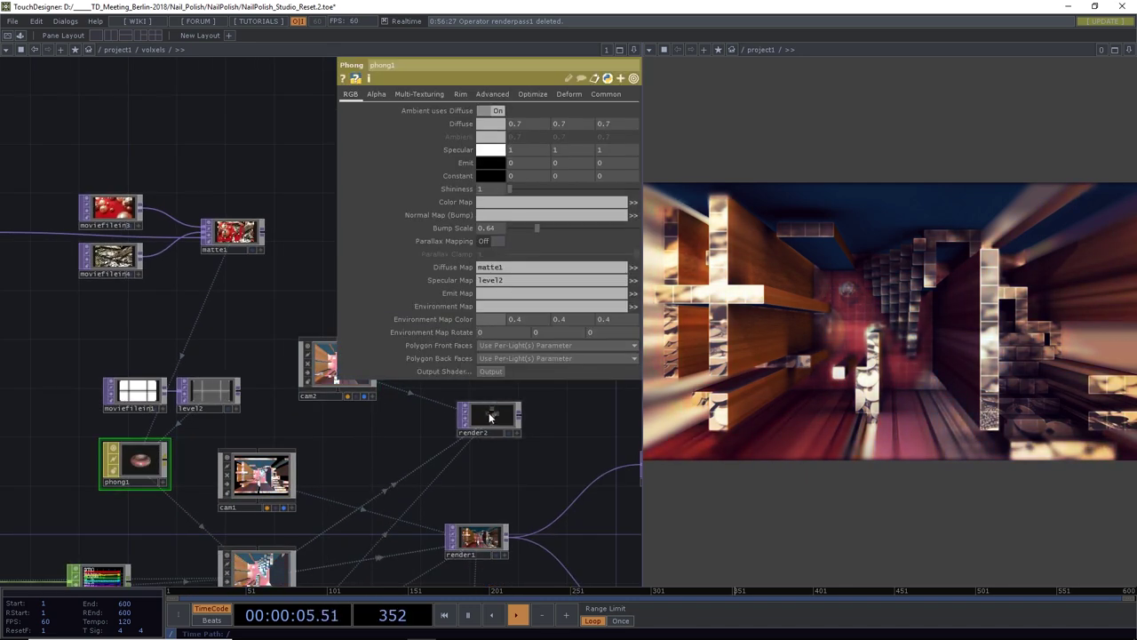
{"action": "left_click_drag", "start_coordinate": [514, 329], "coordinate": [516, 306]}
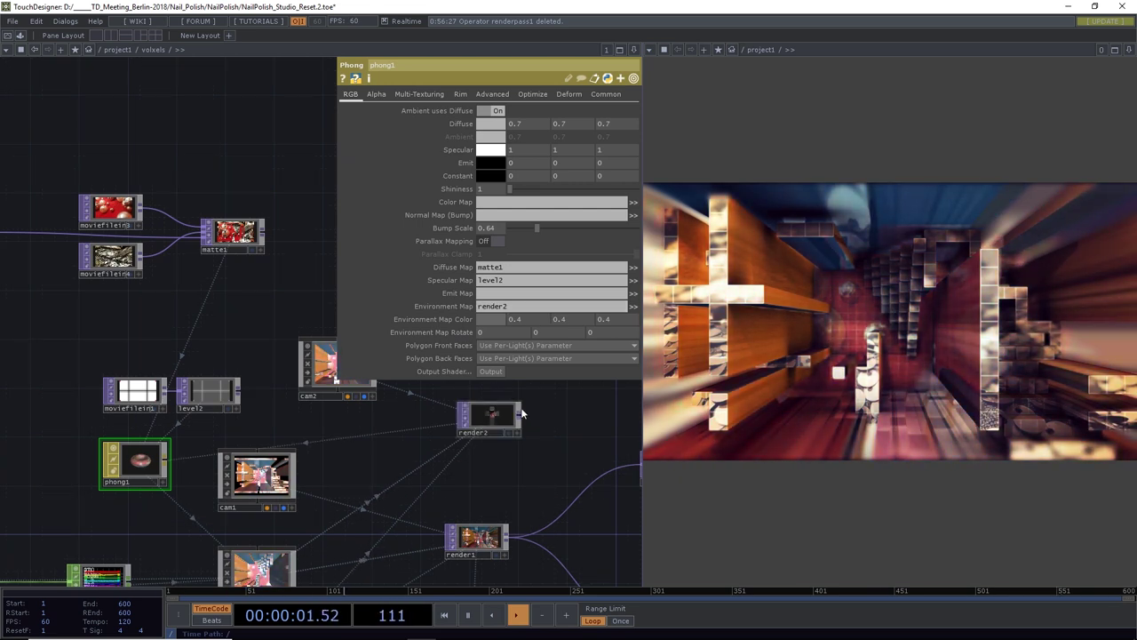
Set phong1's Environment Map Color to grey 0.7 0.7 0.7
{"action": "left_click", "coordinate": [489, 319]}
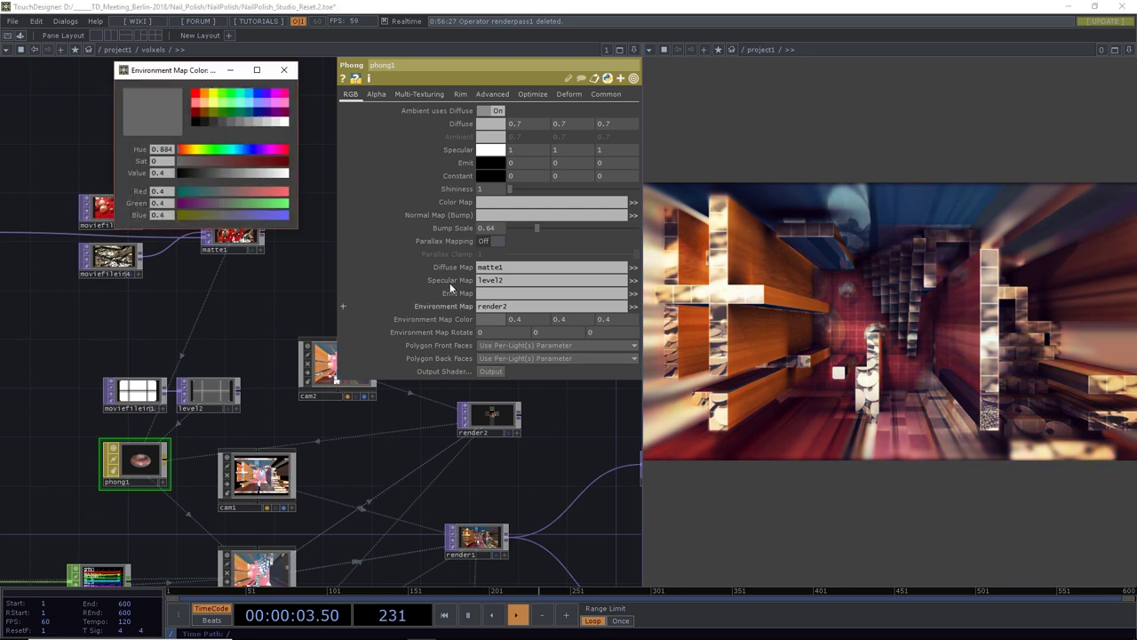
{"action": "left_click", "coordinate": [275, 123]}
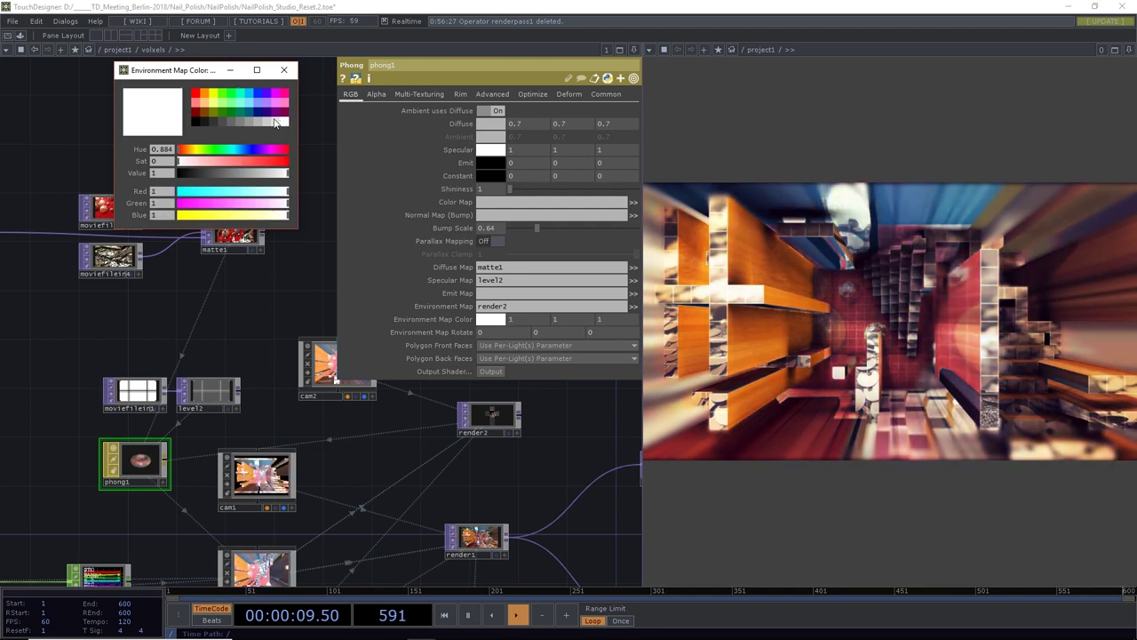
{"action": "left_click", "coordinate": [266, 124]}
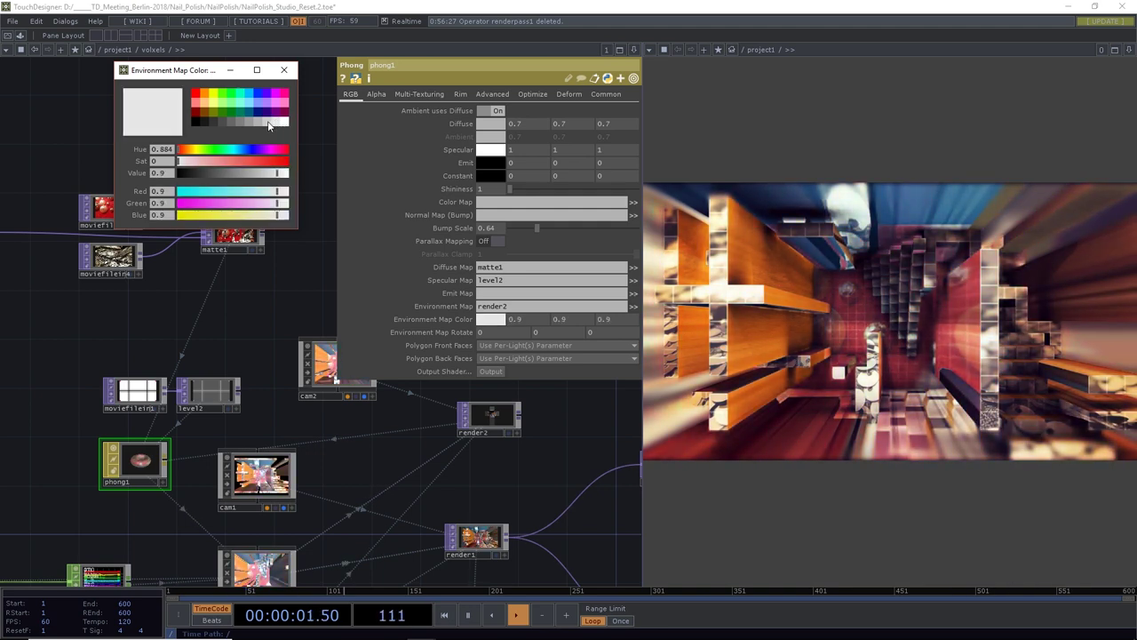
{"action": "left_click", "coordinate": [256, 124]}
{"action": "left_click", "coordinate": [245, 124]}
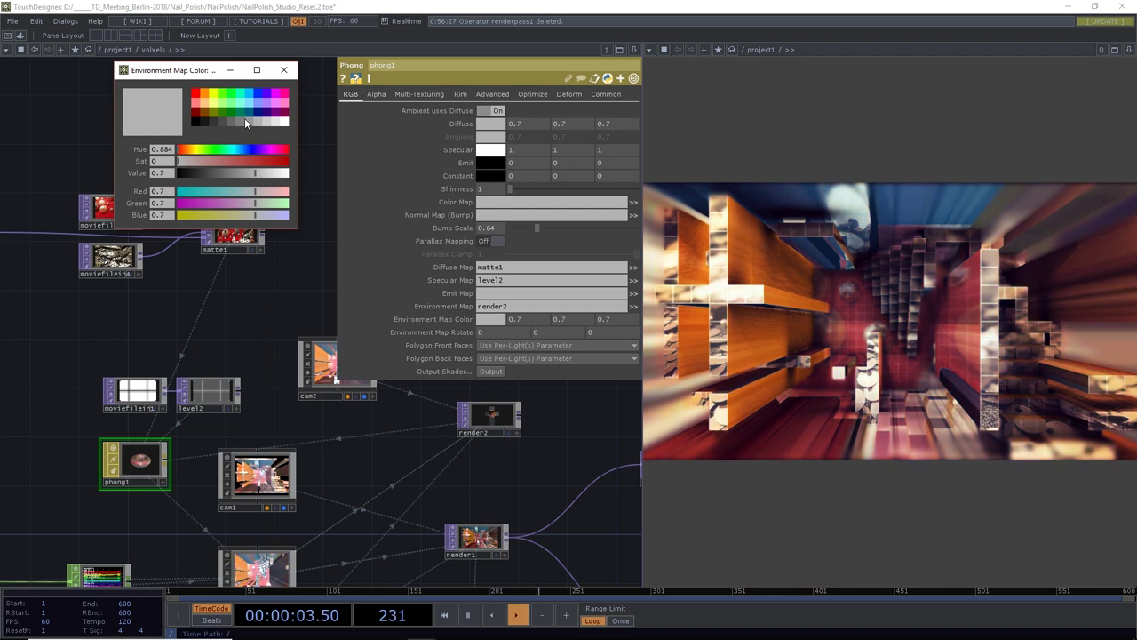
{"action": "left_click", "coordinate": [235, 123]}
{"action": "left_click", "coordinate": [226, 124]}
{"action": "left_click", "coordinate": [216, 123]}
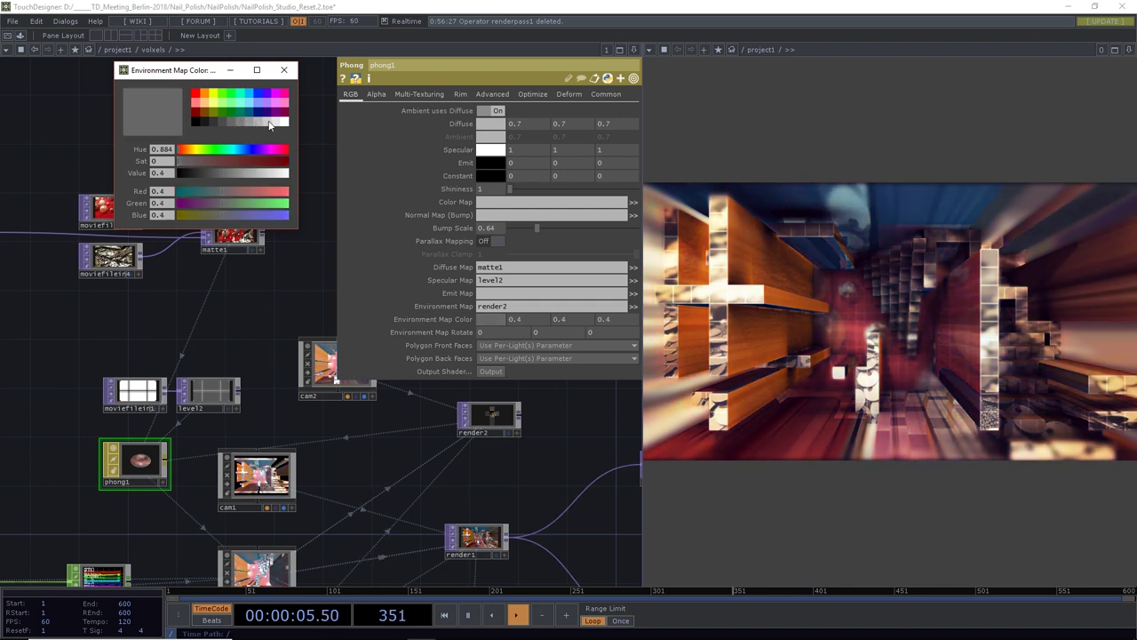
{"action": "left_click", "coordinate": [257, 124]}
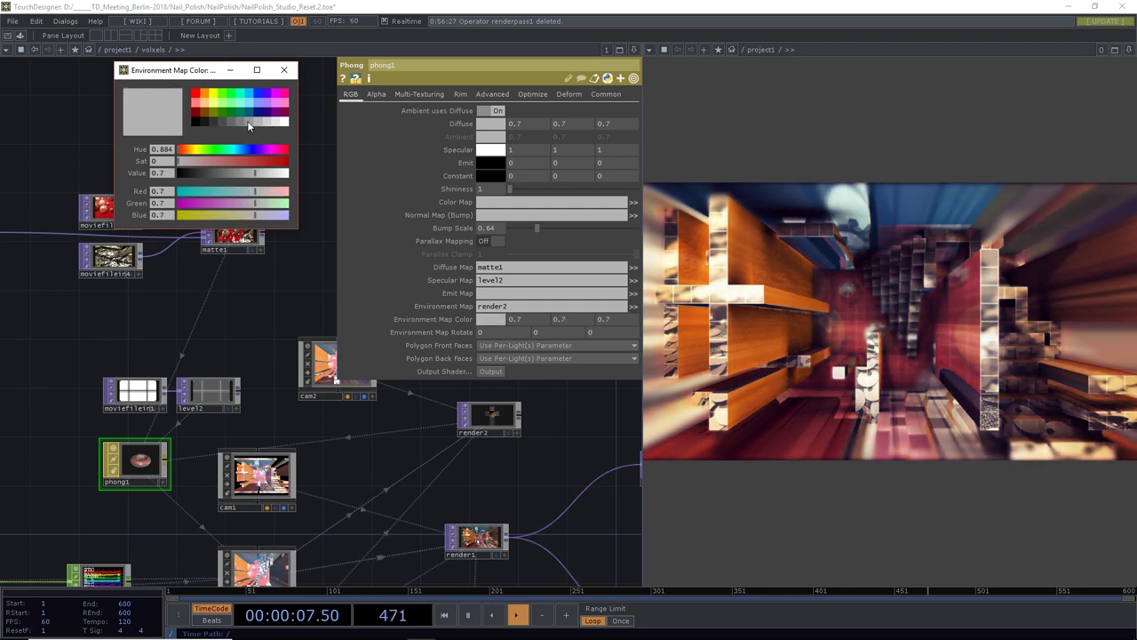
{"action": "left_click", "coordinate": [236, 123]}
{"action": "left_click", "coordinate": [226, 123]}
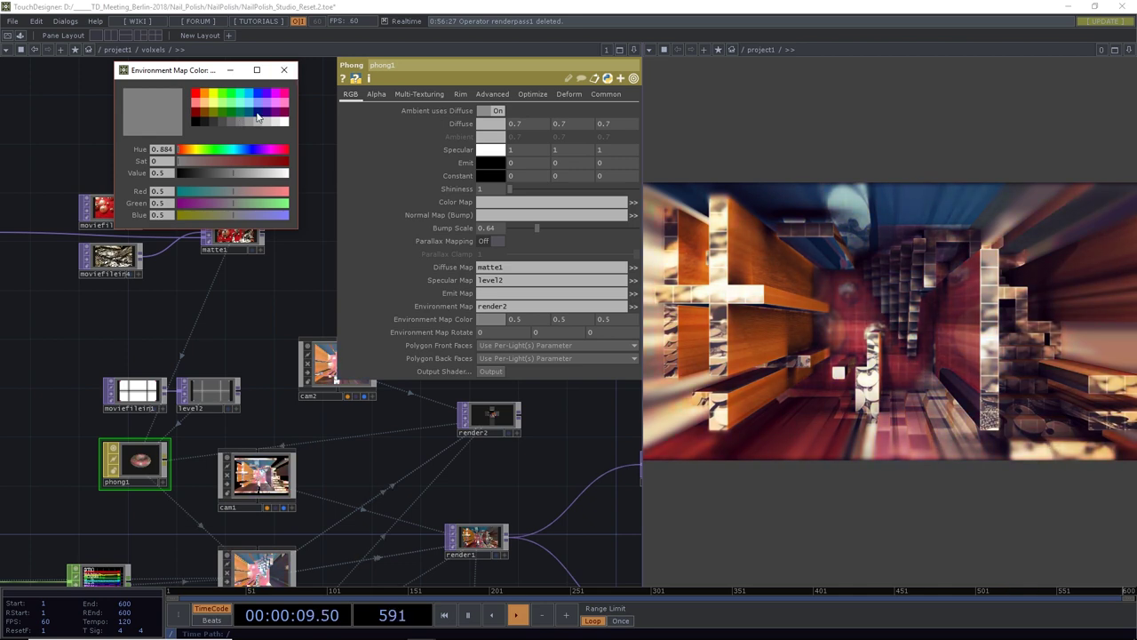
{"action": "left_click", "coordinate": [249, 122]}
{"action": "left_click", "coordinate": [259, 124]}
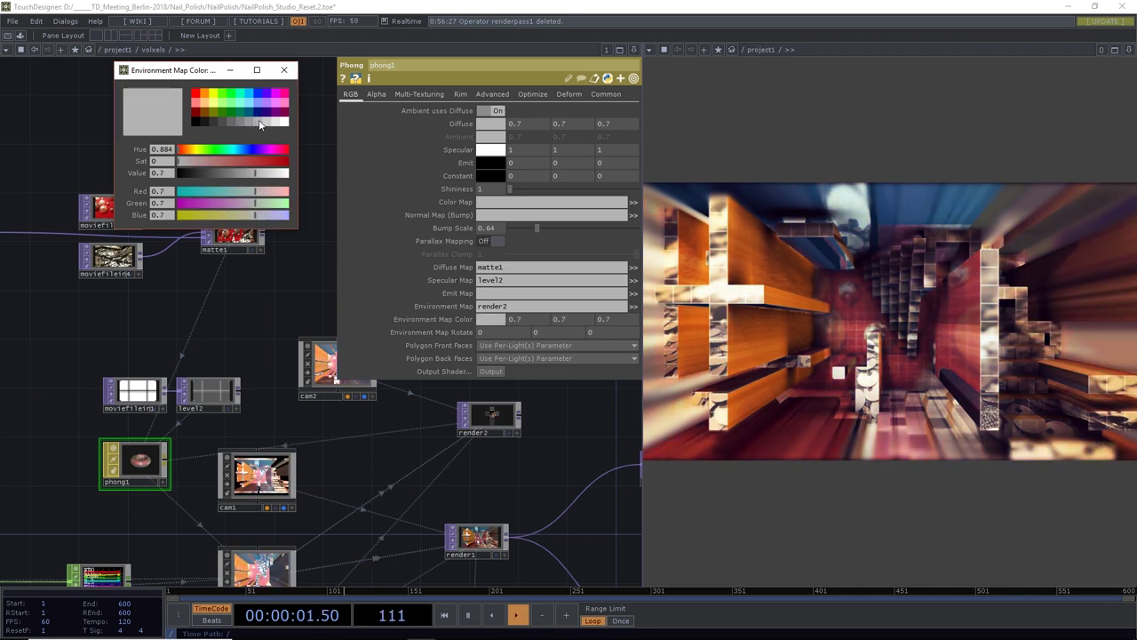
{"action": "left_click", "coordinate": [285, 71]}
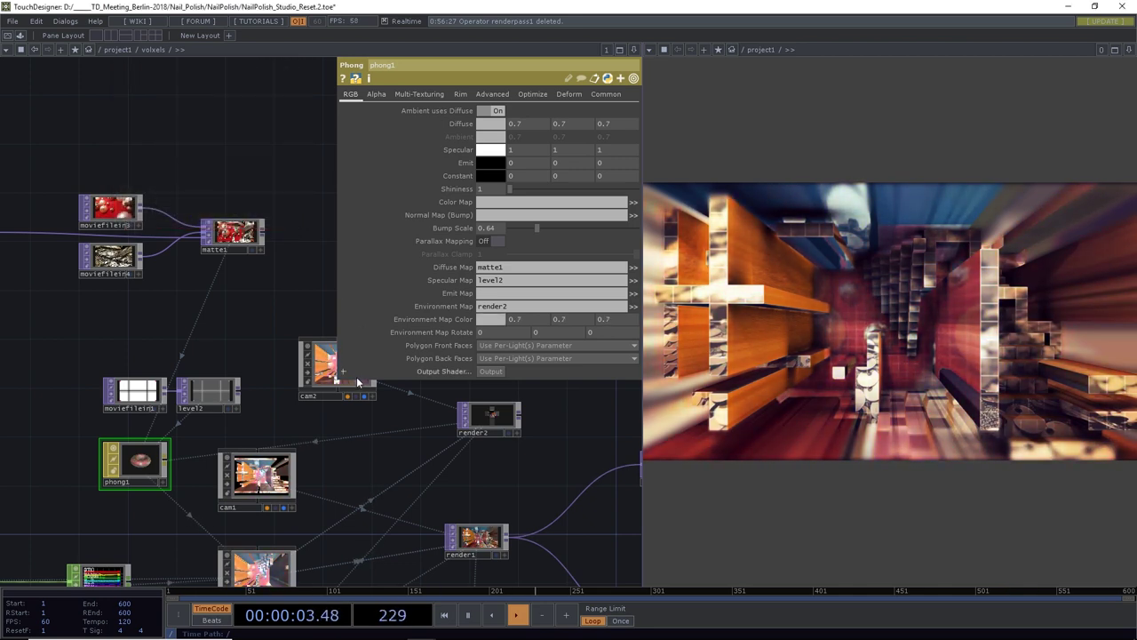
{"action": "left_click", "coordinate": [327, 371]}
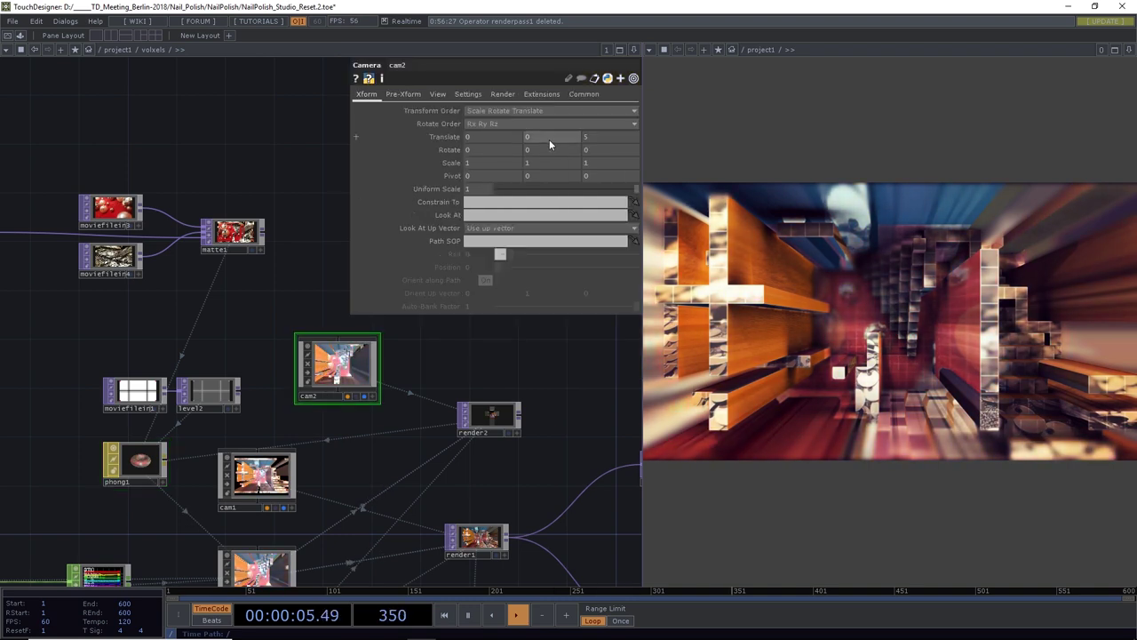
Move cam2 to Translate z -2 and save as NailPolish_Studio_Reset.3.toe
{"action": "mouse_move", "coordinate": [587, 133]}
{"action": "middle_mouse_down"}
{"action": "mouse_move", "coordinate": [590, 117]}
{"action": "mouse_move", "coordinate": [590, 132]}
{"action": "middle_mouse_up"}
{"action": "middle_click_drag", "start_coordinate": [500, 146], "coordinate": [498, 143]}
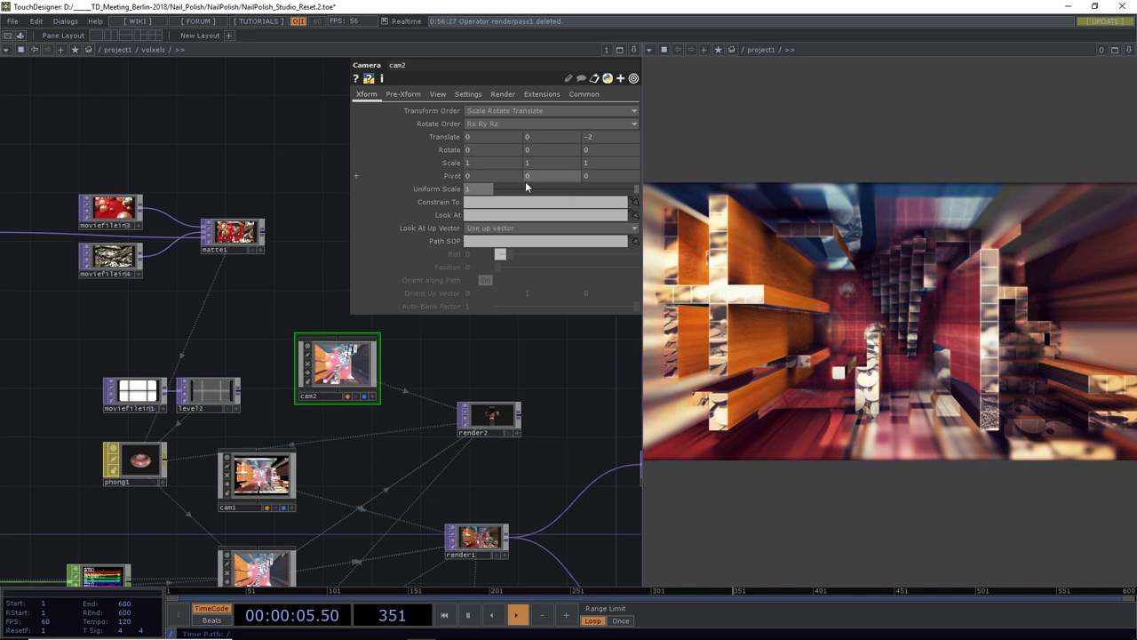
{"action": "key", "text": "ctrl+s"}
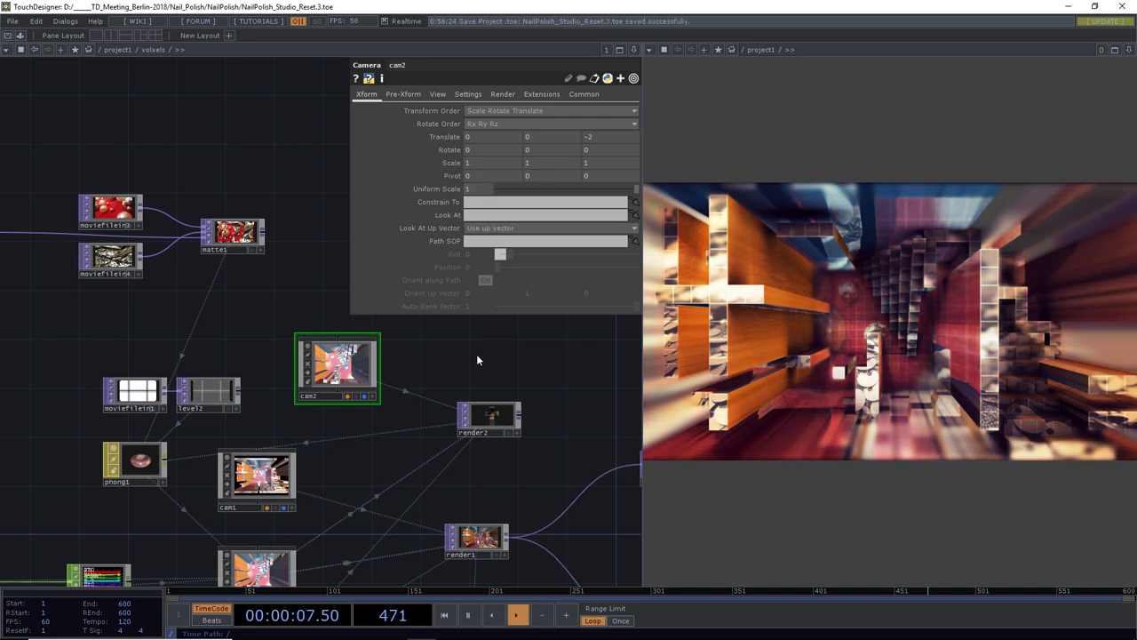
Set switch1's Index to 1, then fine-tune it upward toward 1.195
{"action": "scroll", "coordinate": [475, 355], "scroll_direction": "down", "scroll_amount": 6}
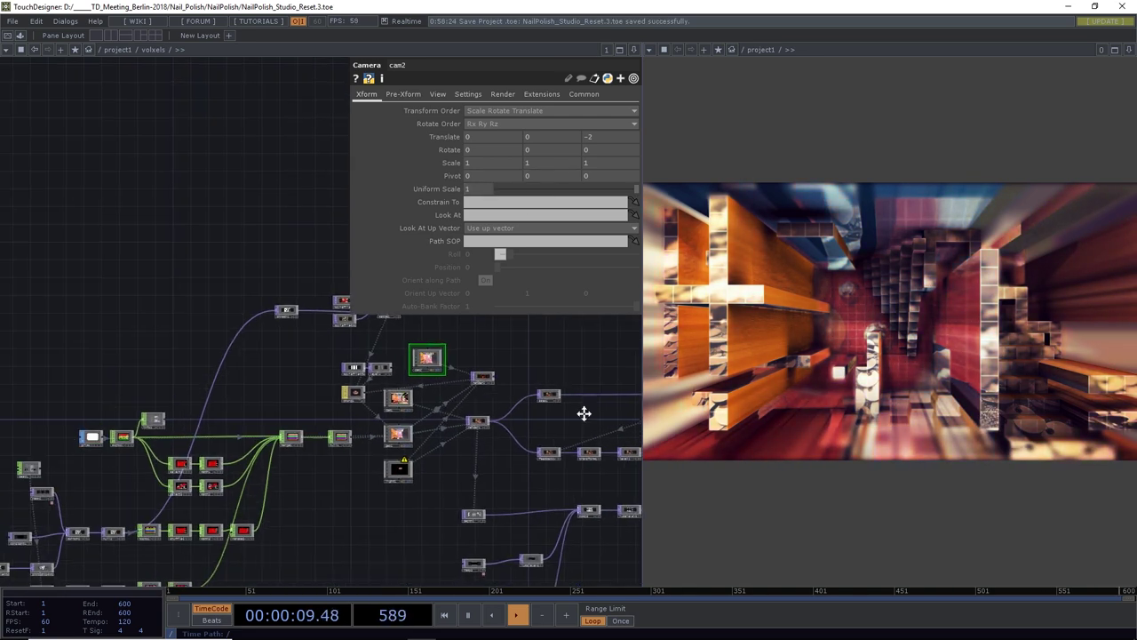
{"action": "scroll", "coordinate": [298, 494], "scroll_direction": "up", "scroll_amount": 8}
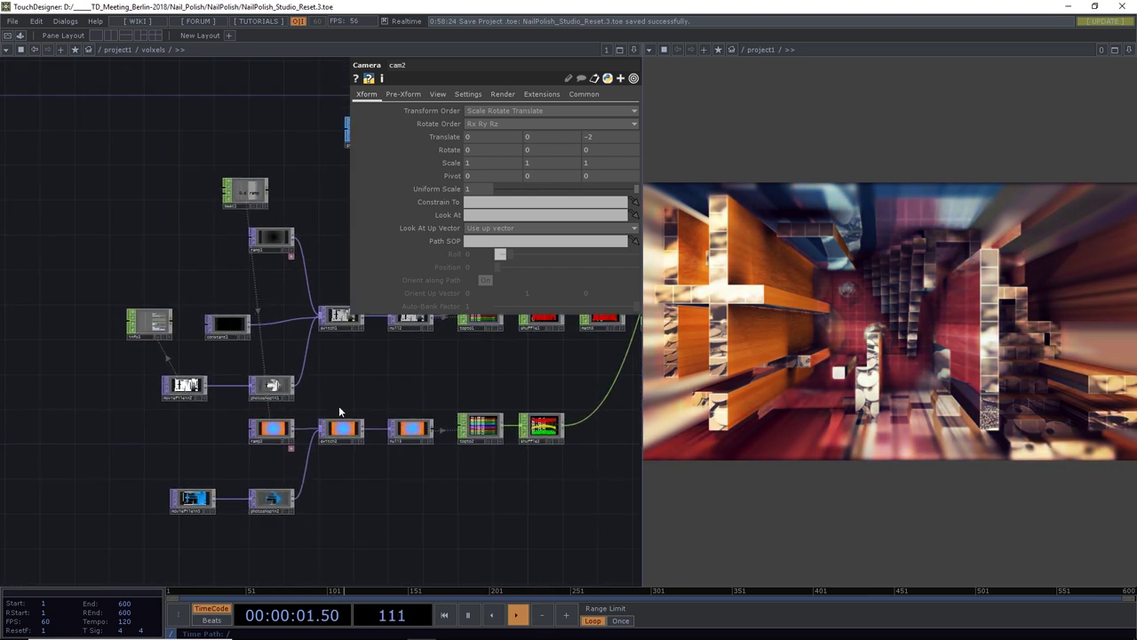
{"action": "left_click", "coordinate": [321, 385]}
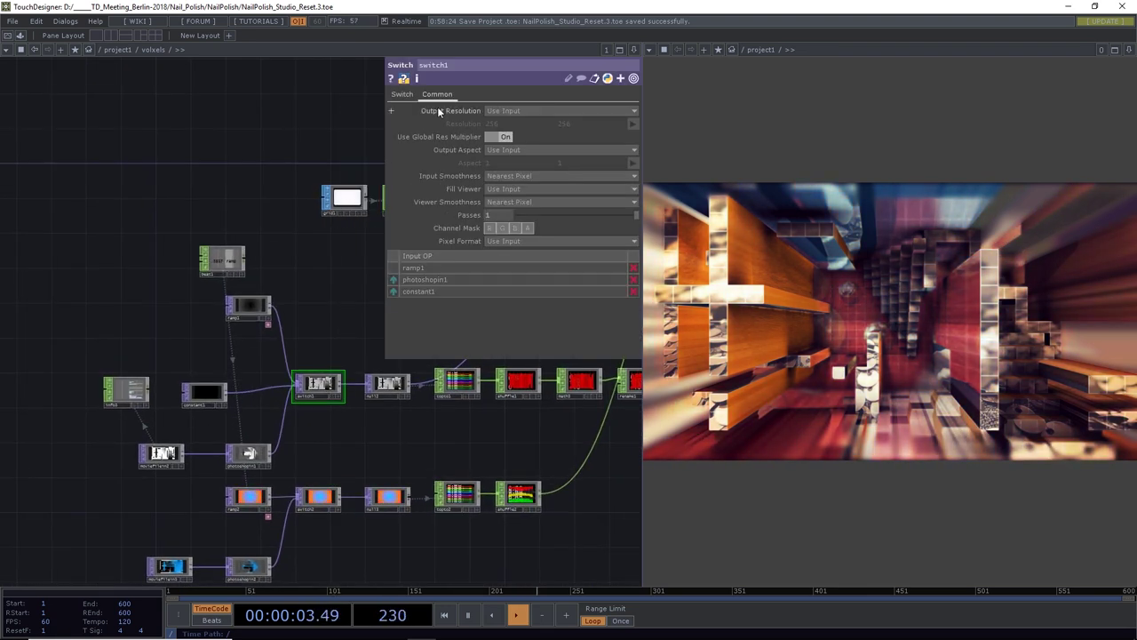
{"action": "left_click", "coordinate": [402, 94]}
{"action": "left_click_drag", "start_coordinate": [535, 110], "coordinate": [488, 114]}
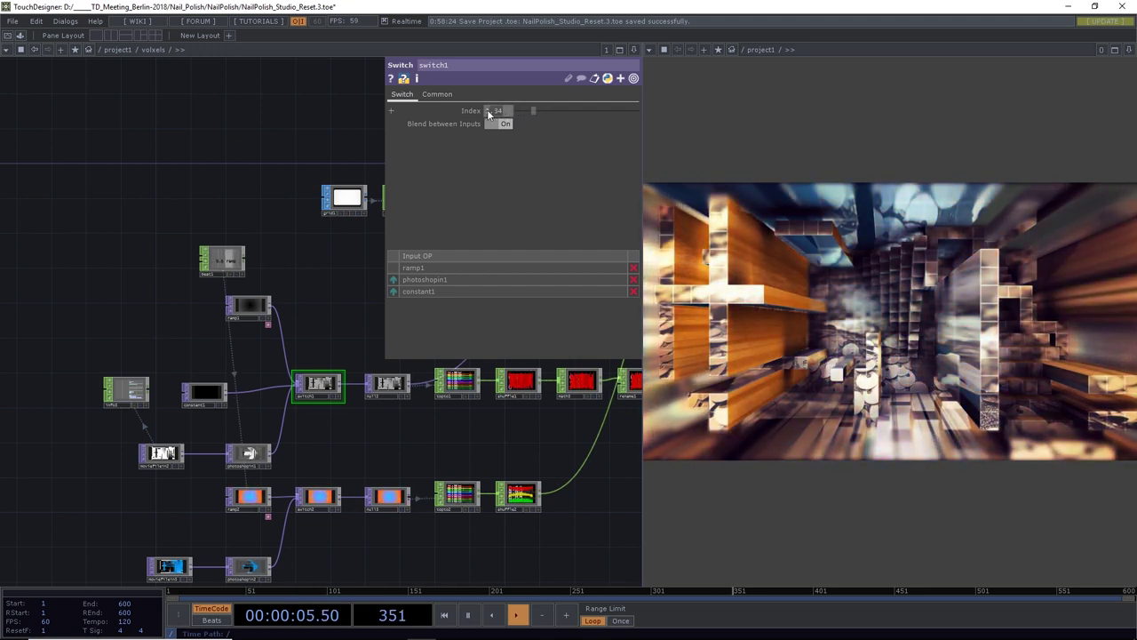
{"action": "type", "text": "1"}
{"action": "key", "text": "Return"}
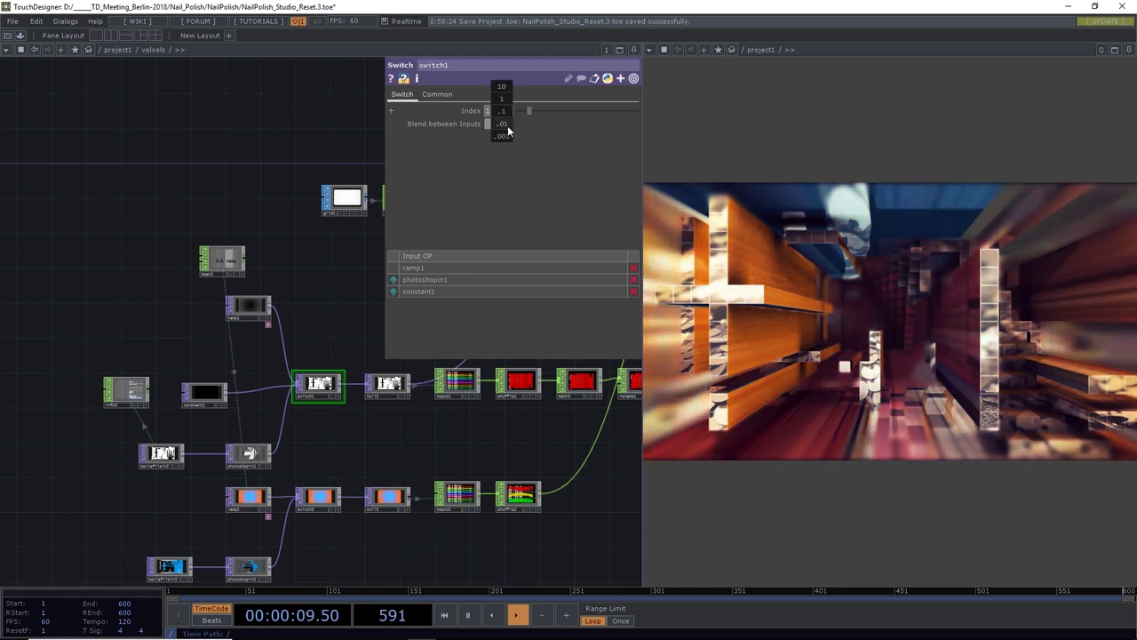
{"action": "middle_click_drag", "start_coordinate": [509, 133], "coordinate": [520, 131]}
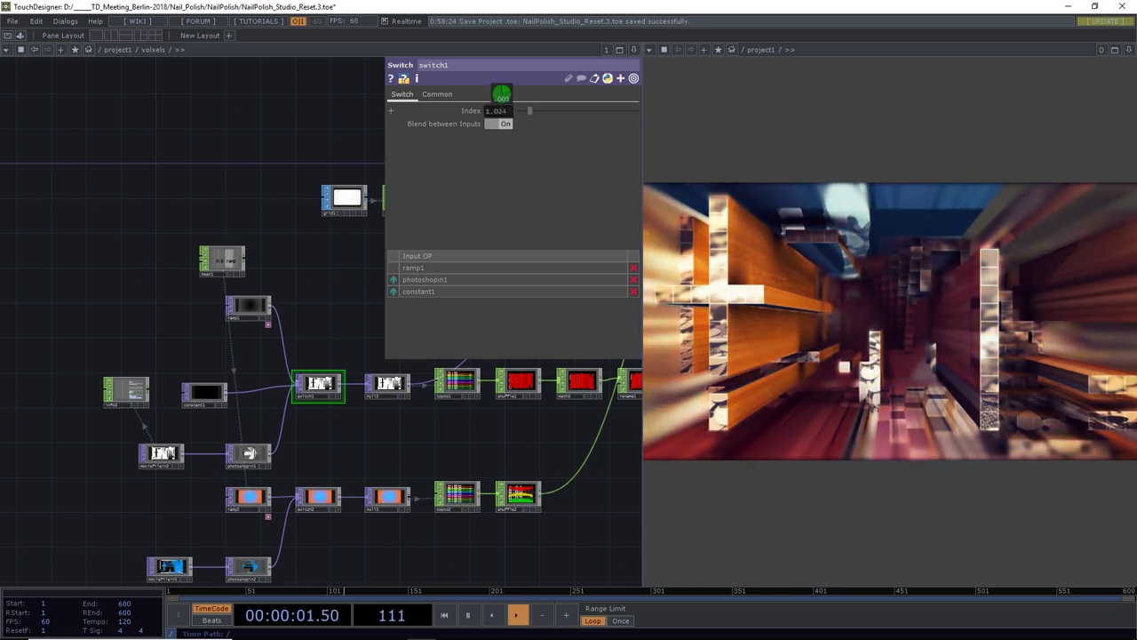
{"action": "middle_click_drag", "start_coordinate": [502, 95], "coordinate": [504, 94]}
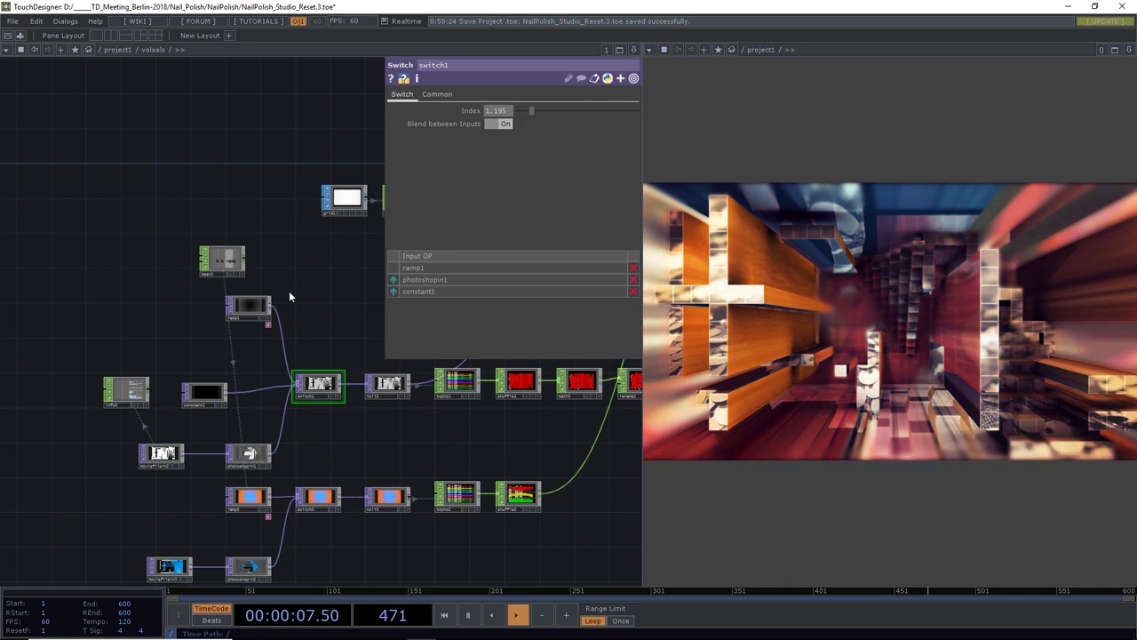
{"action": "key", "text": "h"}
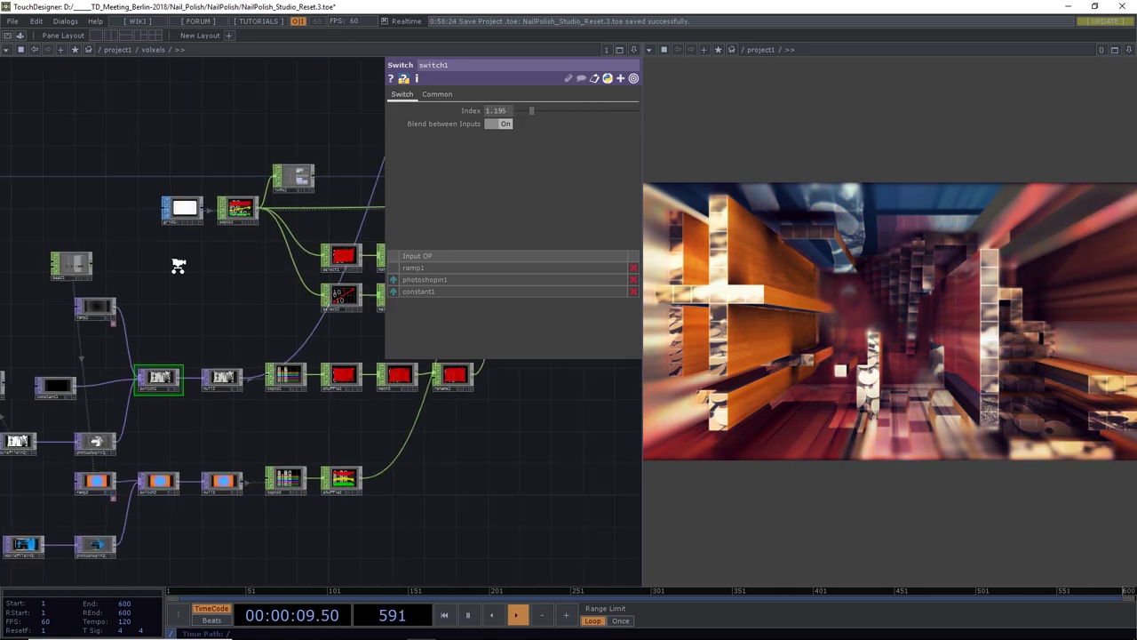
{"action": "left_click_drag", "start_coordinate": [206, 281], "coordinate": [151, 266]}
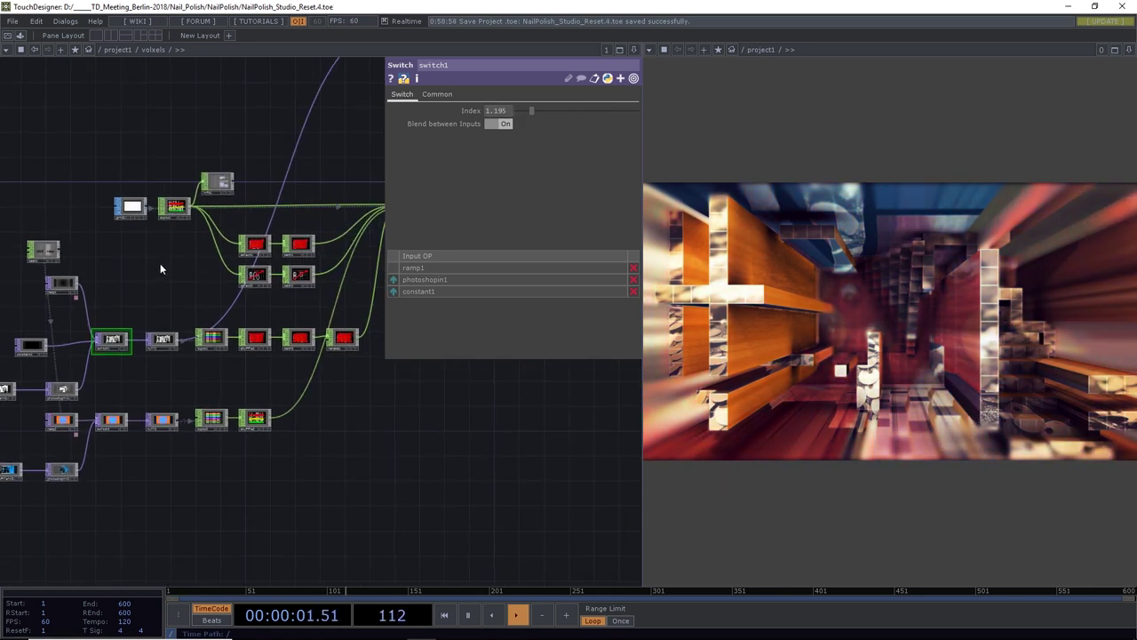
Pan the network over to out1 and start a wire from its output
{"action": "left_click_drag", "start_coordinate": [450, 442], "coordinate": [375, 467]}
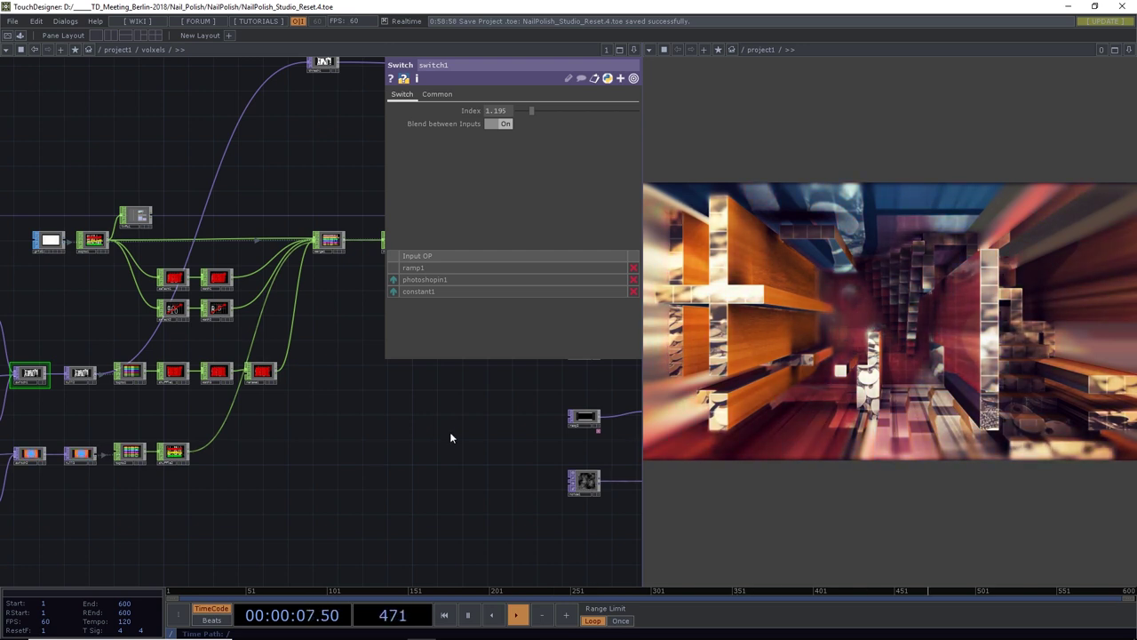
{"action": "left_click_drag", "start_coordinate": [449, 431], "coordinate": [91, 445]}
{"action": "scroll", "coordinate": [302, 437], "scroll_direction": "up", "scroll_amount": 3}
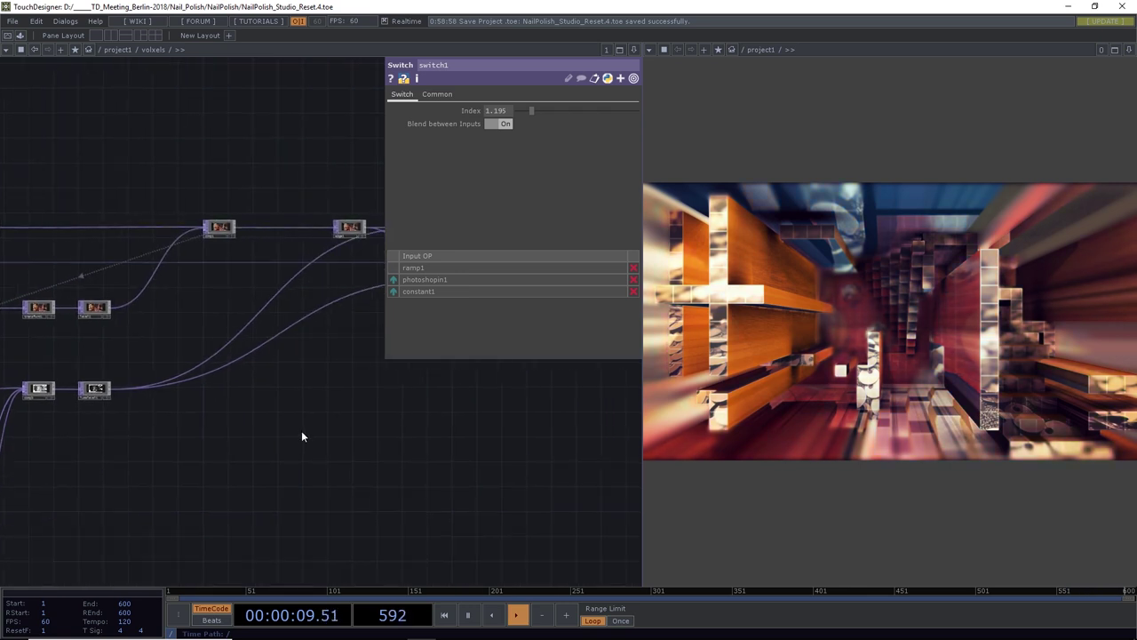
{"action": "left_click_drag", "start_coordinate": [302, 436], "coordinate": [155, 459]}
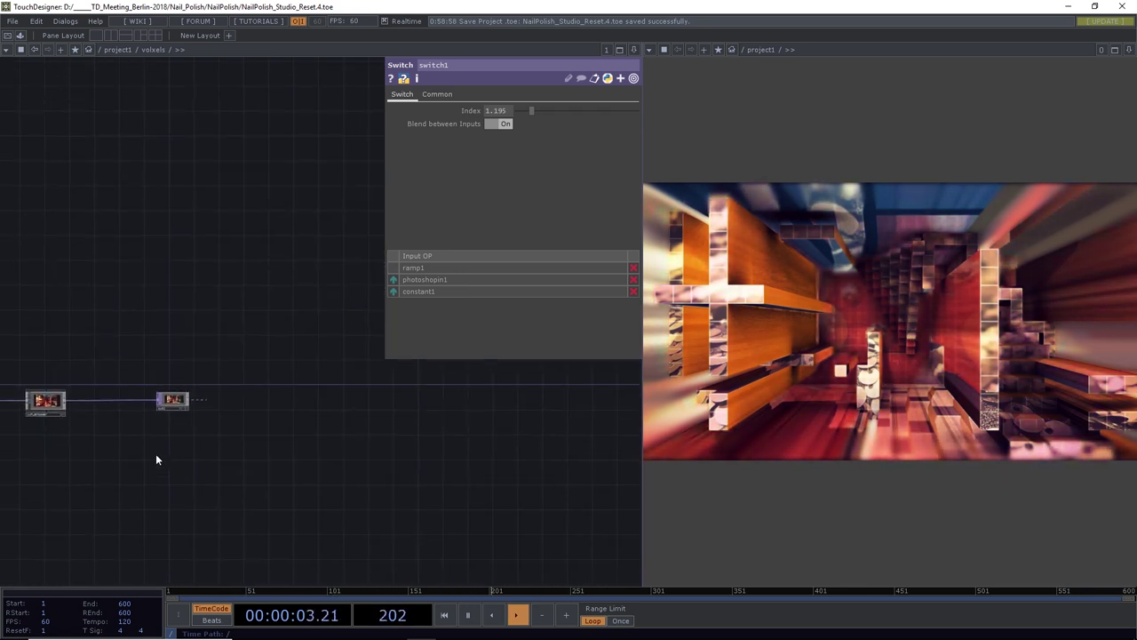
{"action": "left_click", "coordinate": [183, 400]}
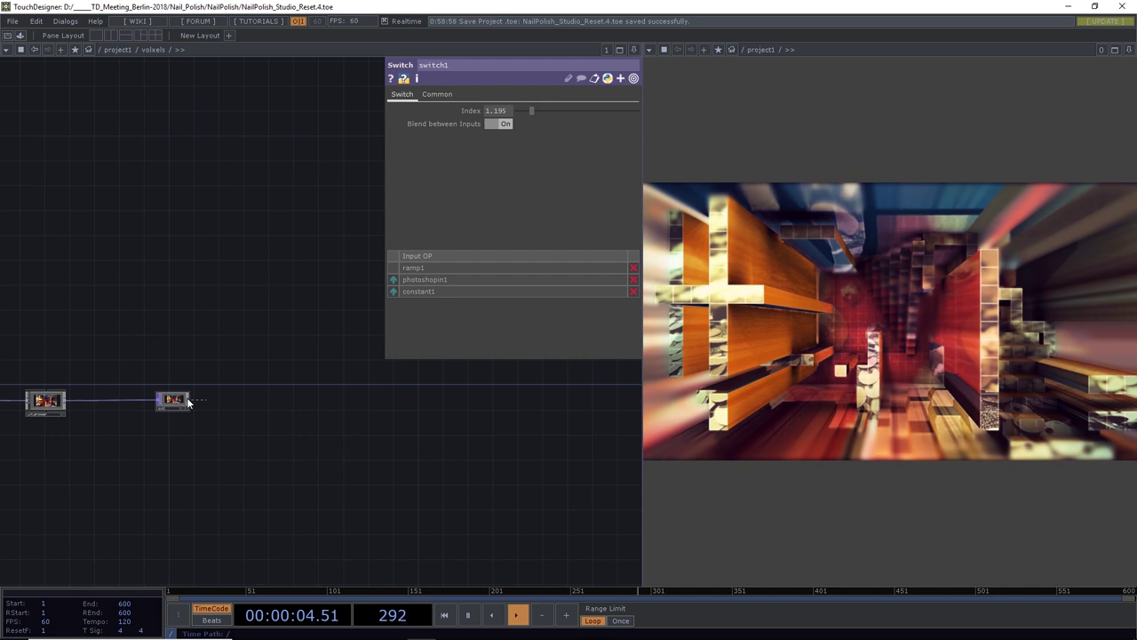
Create a Movie File Out TOP fed by out1, found by searching 'mo'
{"action": "left_click", "coordinate": [211, 274]}
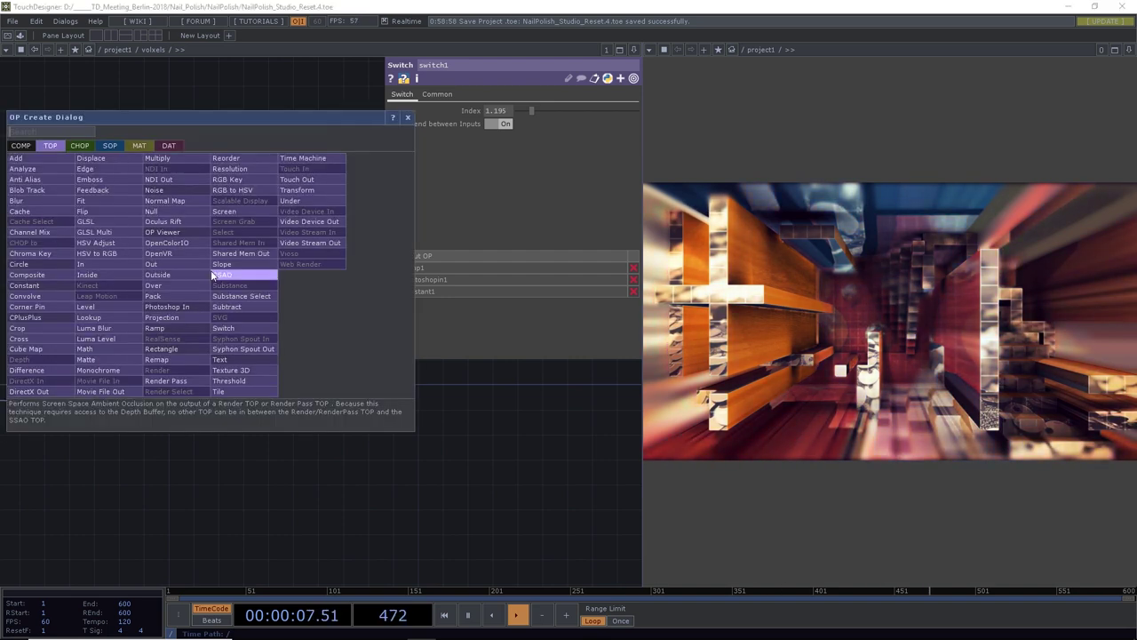
{"action": "type", "text": "mo"}
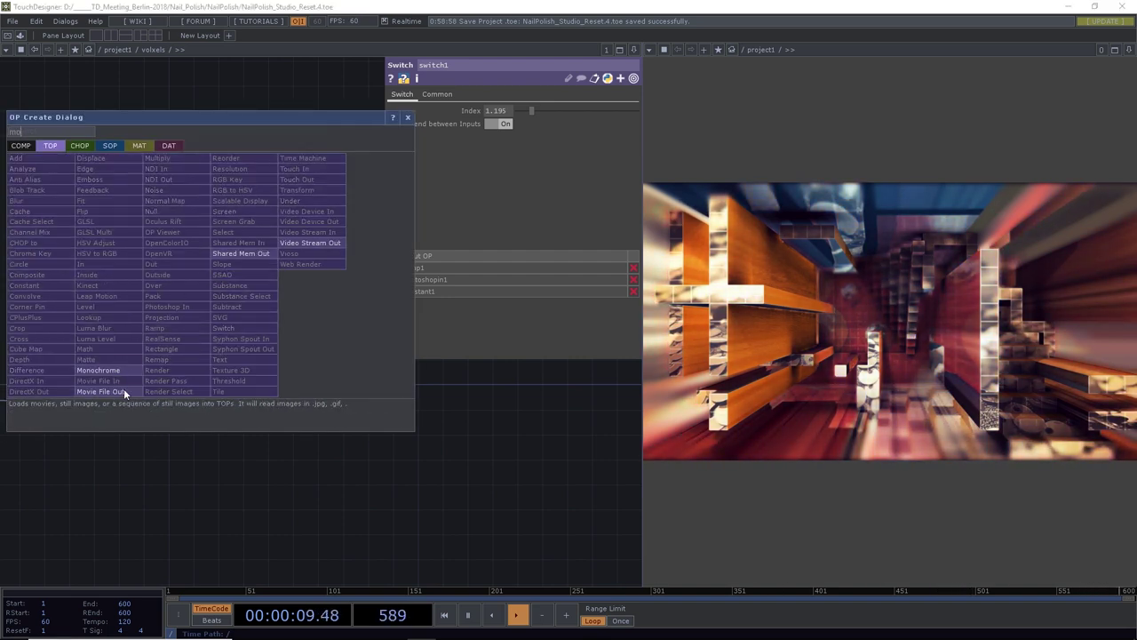
{"action": "left_click", "coordinate": [125, 394]}
{"action": "left_click", "coordinate": [244, 331]}
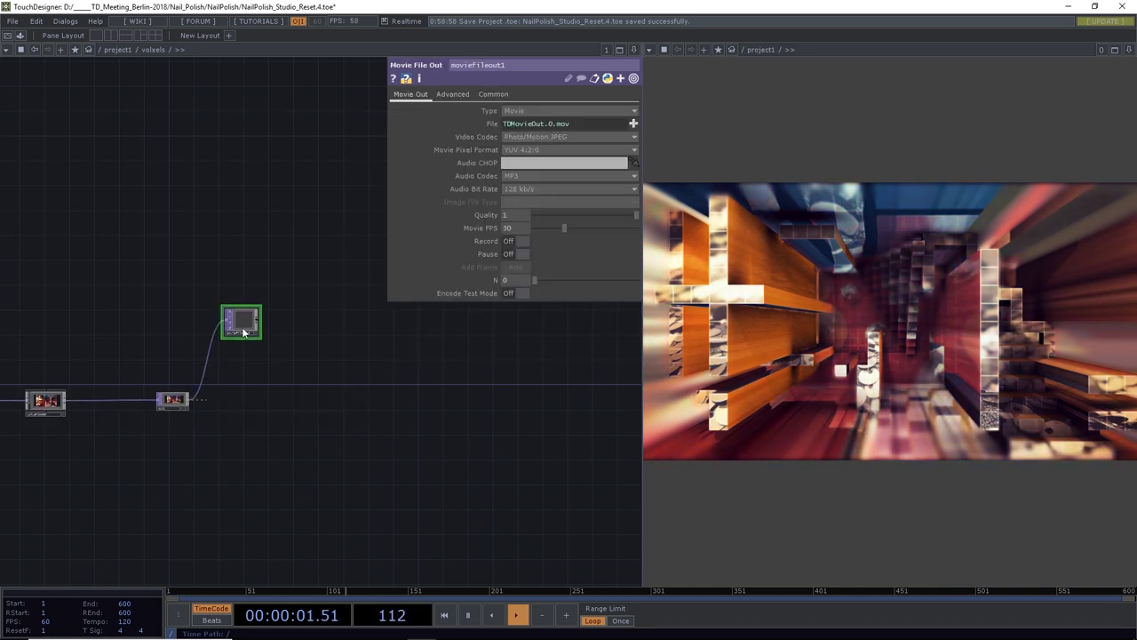
{"action": "scroll", "coordinate": [216, 302], "scroll_direction": "up", "scroll_amount": 3}
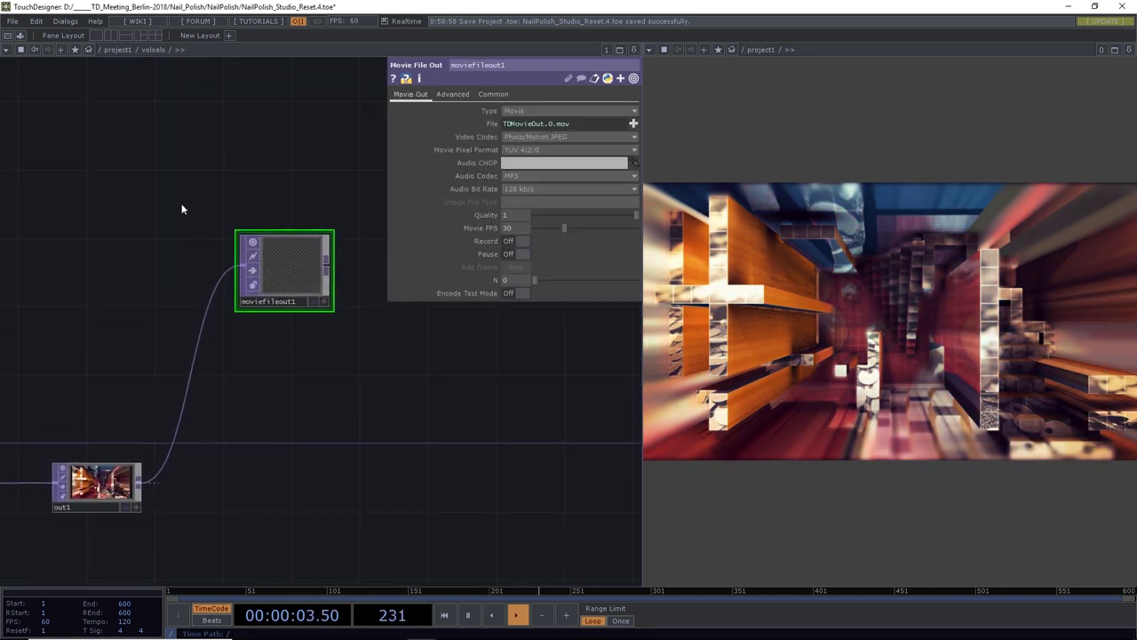
Set moviefileout1's video codec to Animation and pixel format to RGB
{"action": "left_click", "coordinate": [521, 139]}
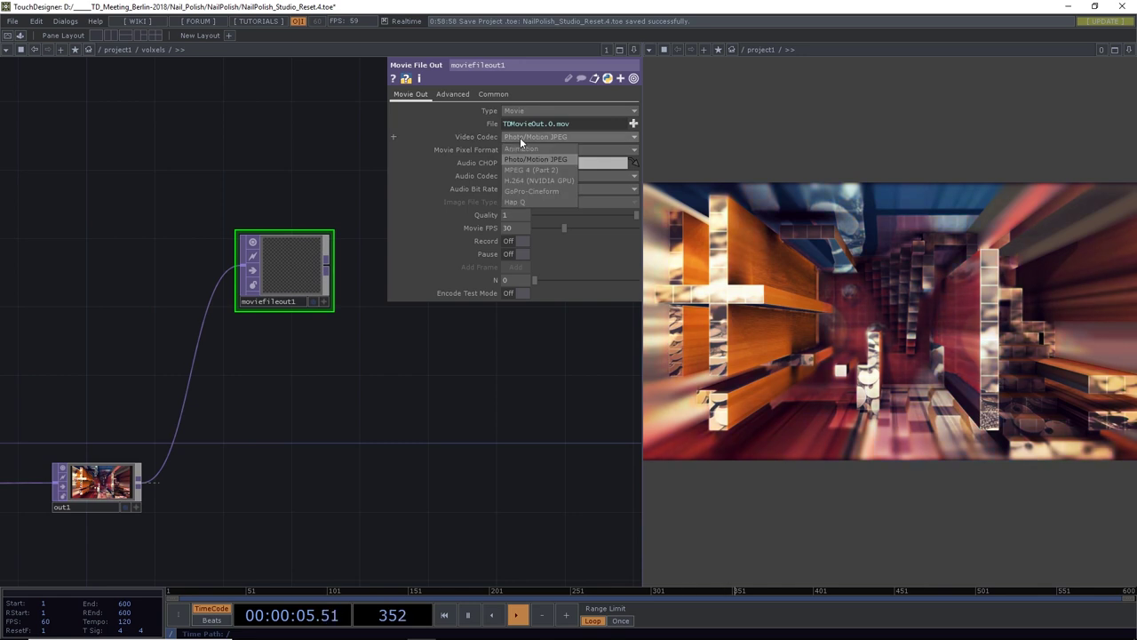
{"action": "left_click", "coordinate": [522, 149]}
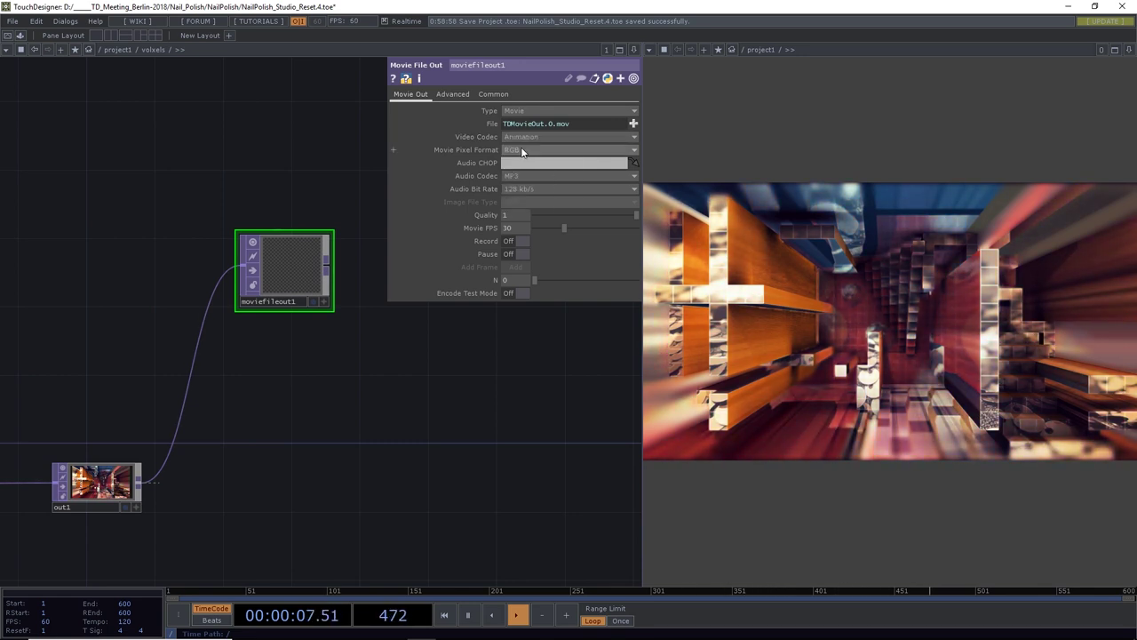
{"action": "left_click", "coordinate": [521, 149]}
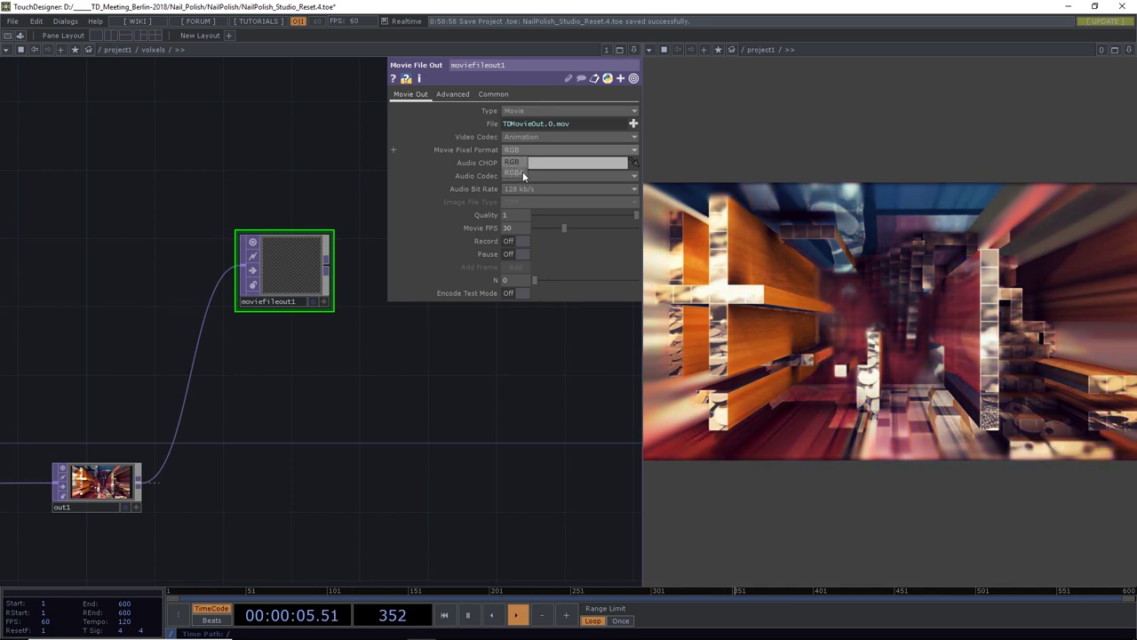
{"action": "left_click", "coordinate": [563, 137]}
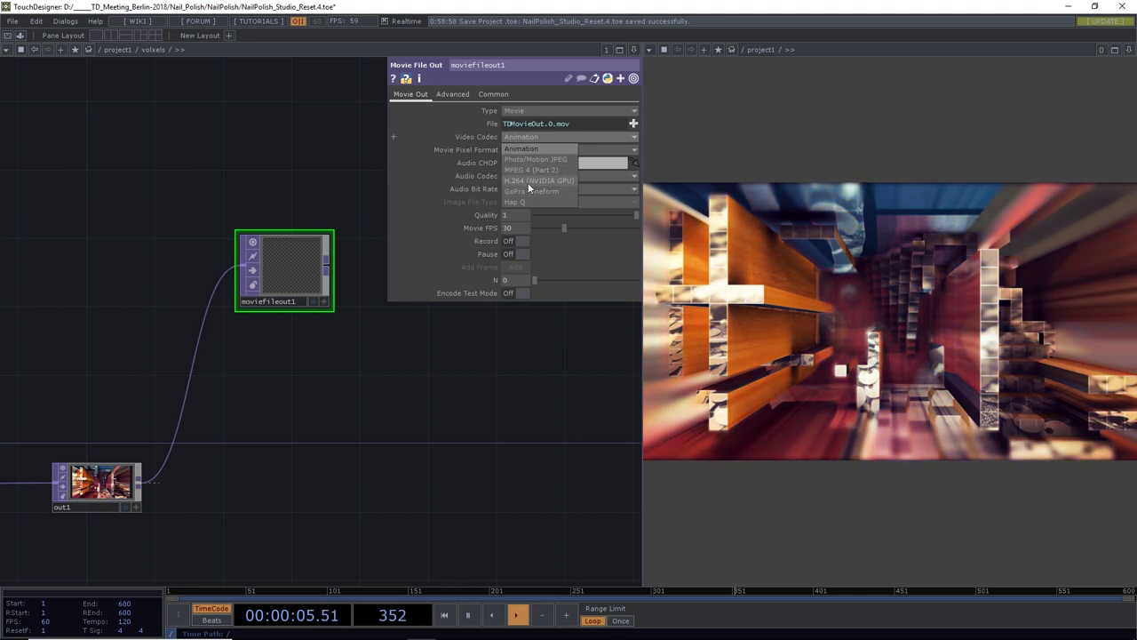
{"action": "left_click", "coordinate": [439, 252]}
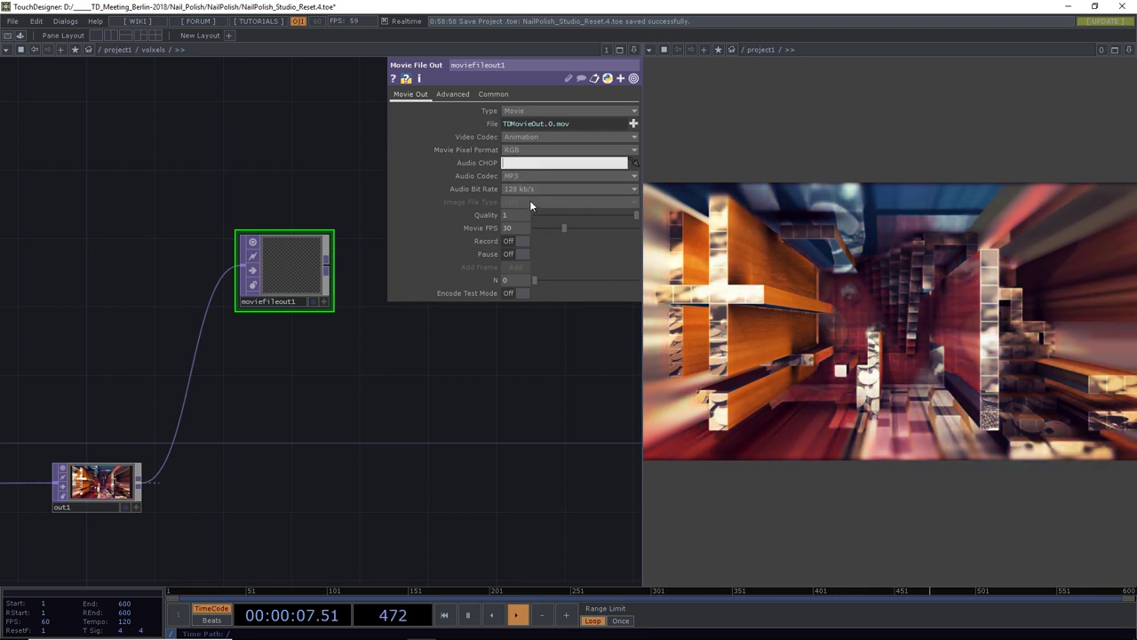
{"action": "left_click", "coordinate": [527, 164]}
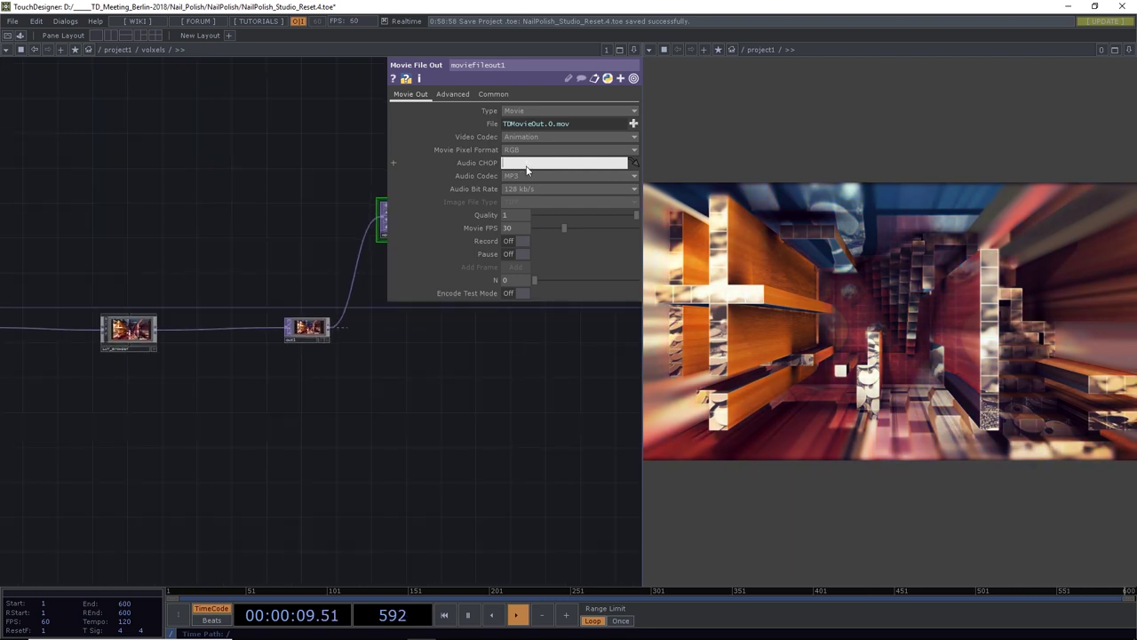
Add the audioAnalysis component from the Palette Browser's Tools folder to the network
{"action": "scroll", "coordinate": [397, 302], "scroll_direction": "down", "scroll_amount": 5}
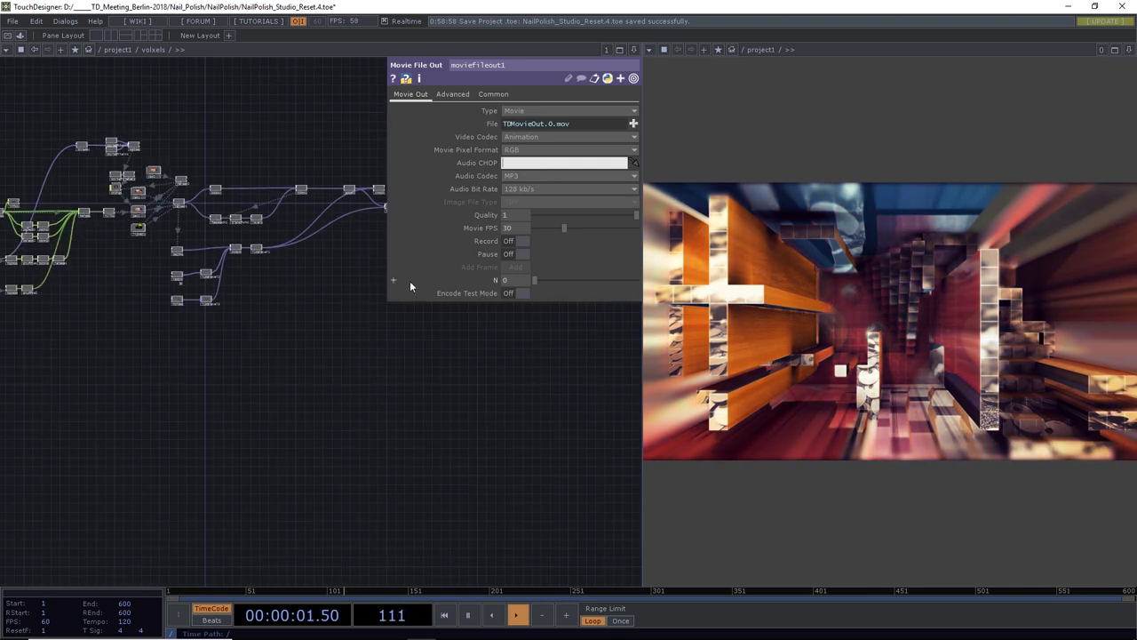
{"action": "scroll", "coordinate": [397, 397], "scroll_direction": "up", "scroll_amount": 4}
{"action": "scroll", "coordinate": [163, 257], "scroll_direction": "up", "scroll_amount": 2}
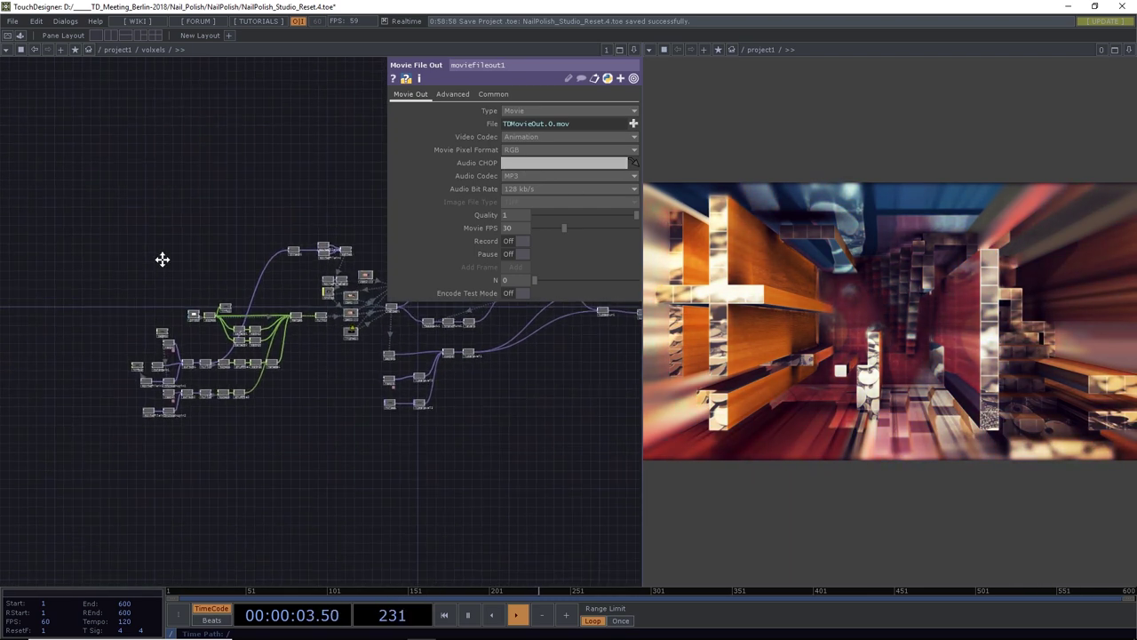
{"action": "scroll", "coordinate": [155, 296], "scroll_direction": "up", "scroll_amount": 2}
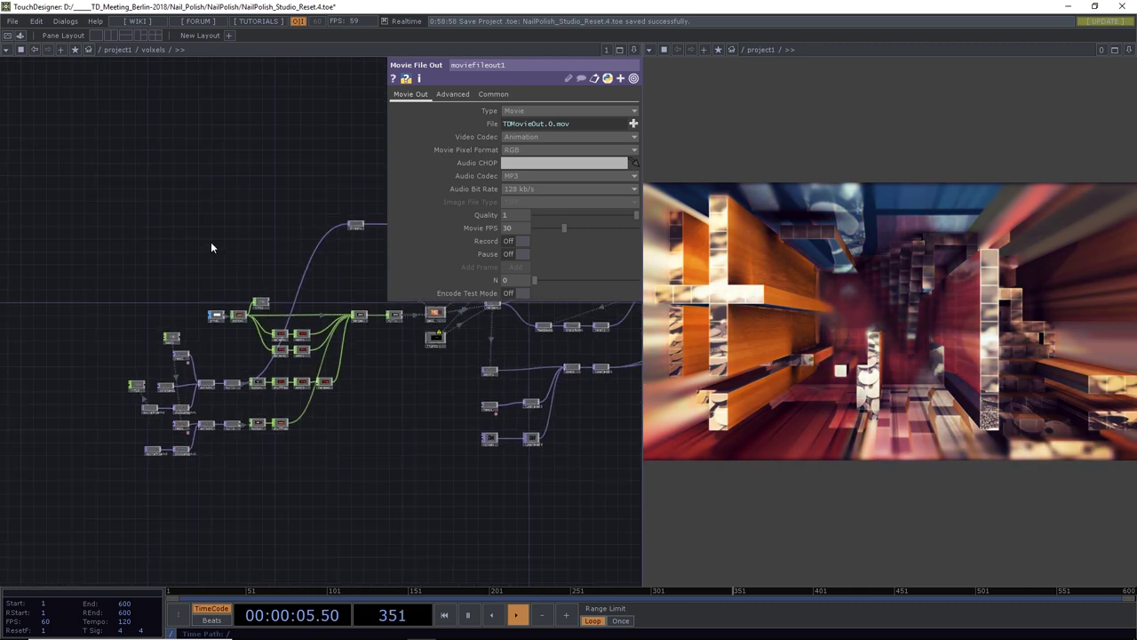
{"action": "scroll", "coordinate": [172, 310], "scroll_direction": "up", "scroll_amount": 5}
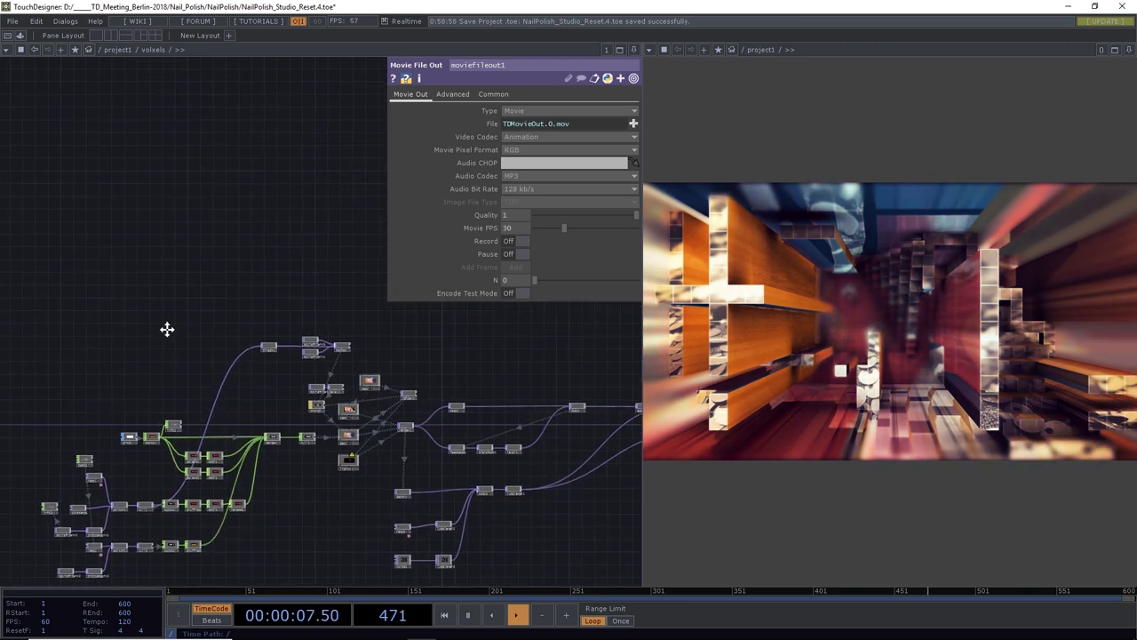
{"action": "left_click_drag", "start_coordinate": [185, 340], "coordinate": [196, 311]}
{"action": "left_click", "coordinate": [65, 21]}
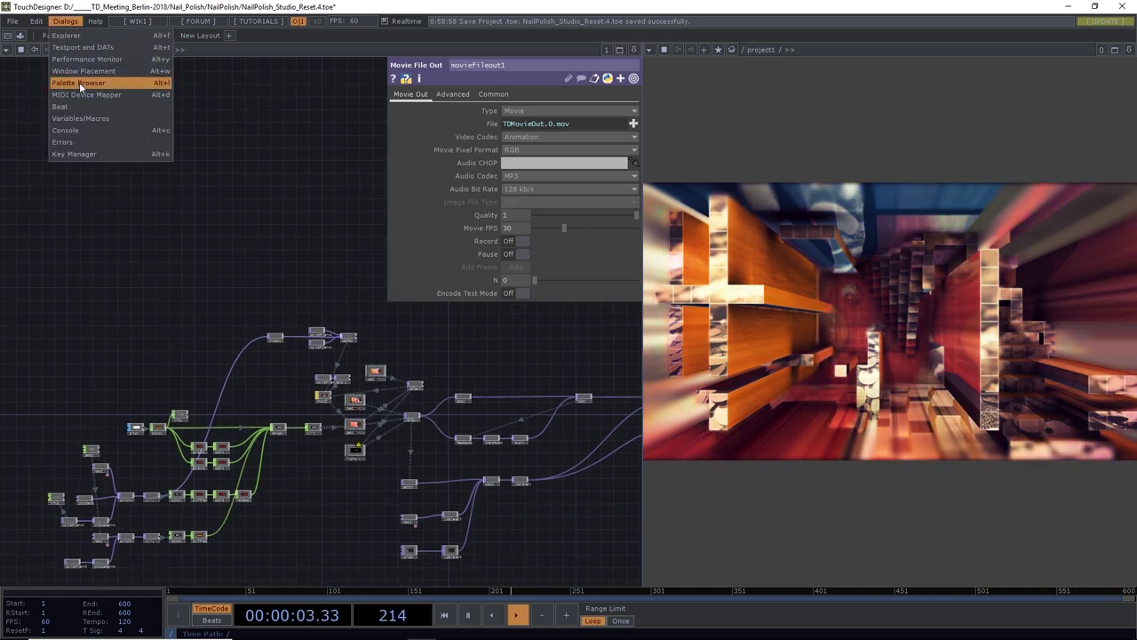
{"action": "left_click", "coordinate": [79, 83]}
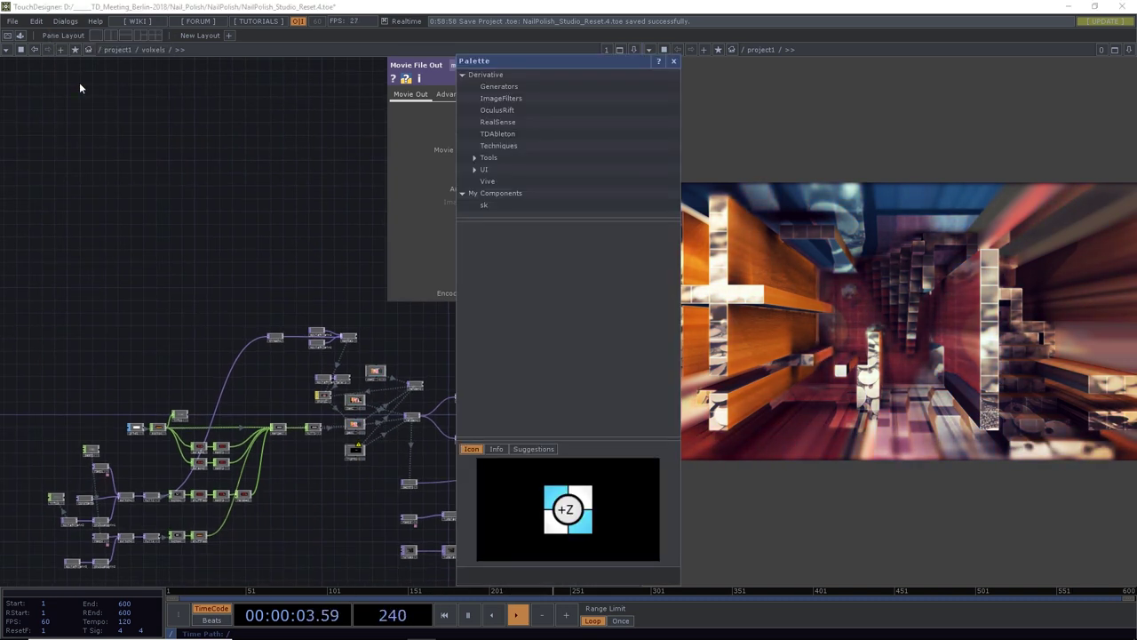
{"action": "left_click", "coordinate": [474, 158]}
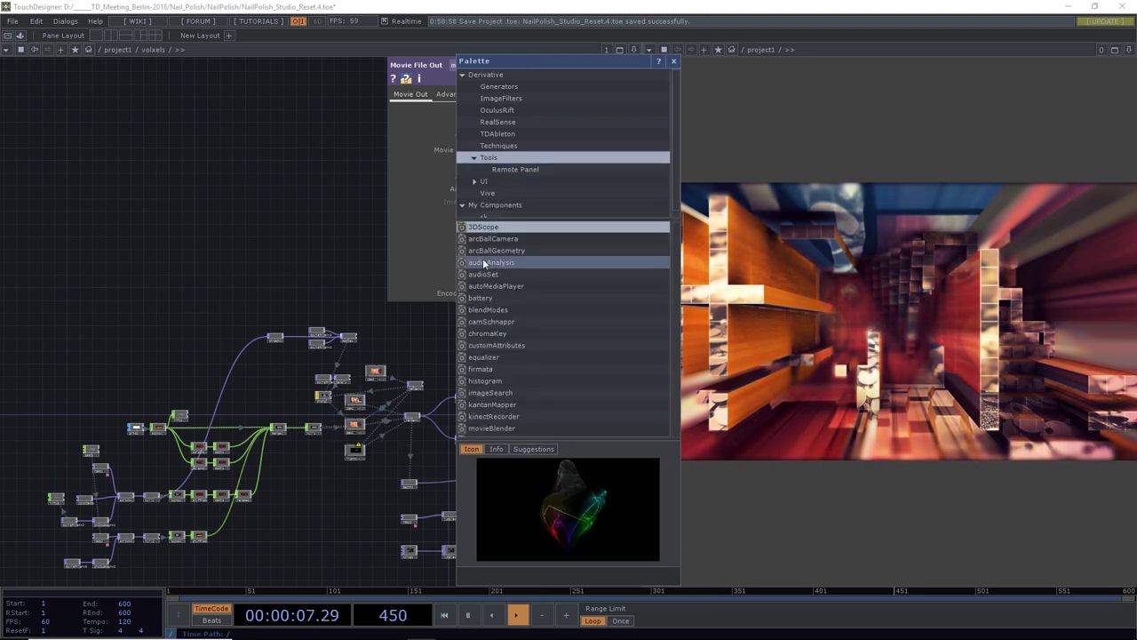
{"action": "left_click_drag", "start_coordinate": [453, 263], "coordinate": [182, 283]}
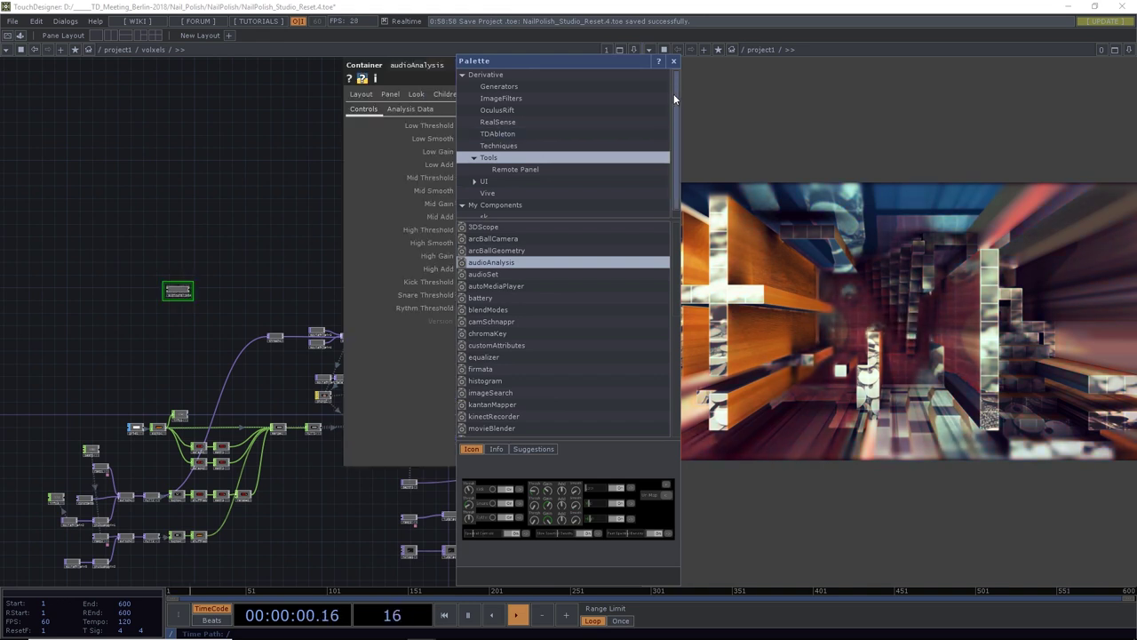
{"action": "left_click", "coordinate": [673, 61]}
Drag a wire from audioAnalysis's output to create a new CHOP
{"action": "scroll", "coordinate": [187, 289], "scroll_direction": "up", "scroll_amount": 5}
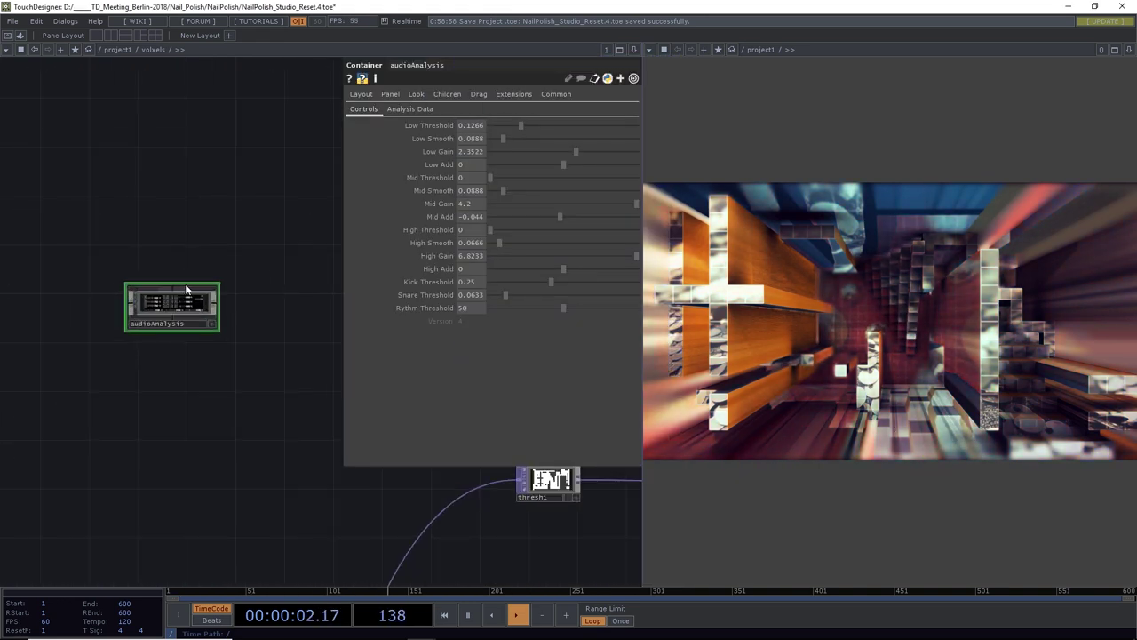
{"action": "left_click", "coordinate": [218, 302]}
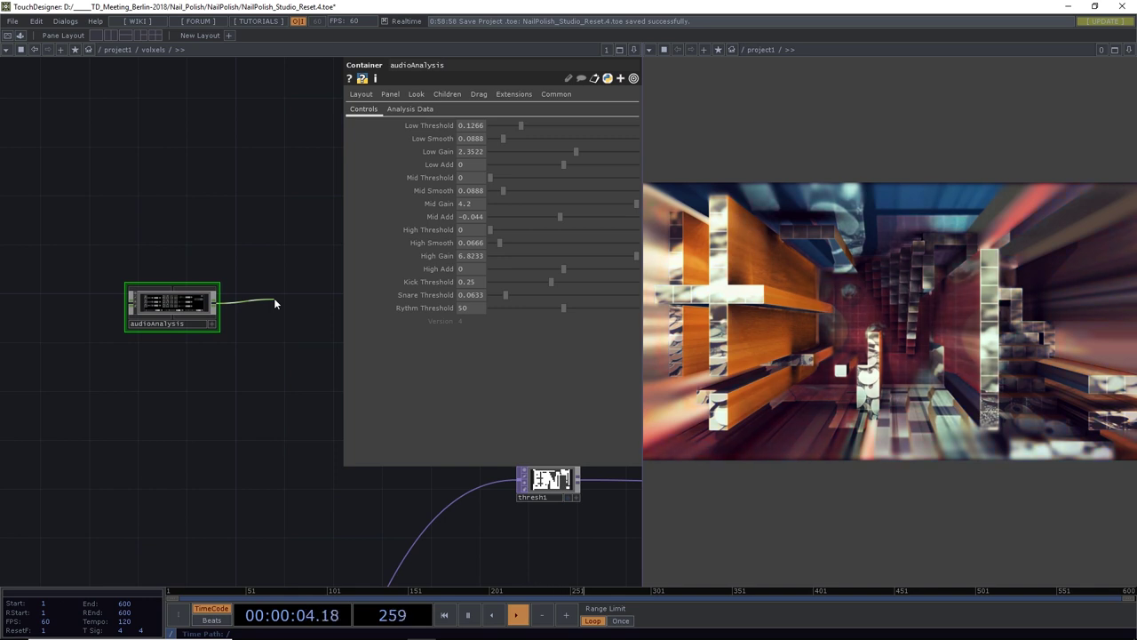
{"action": "left_click", "coordinate": [275, 304]}
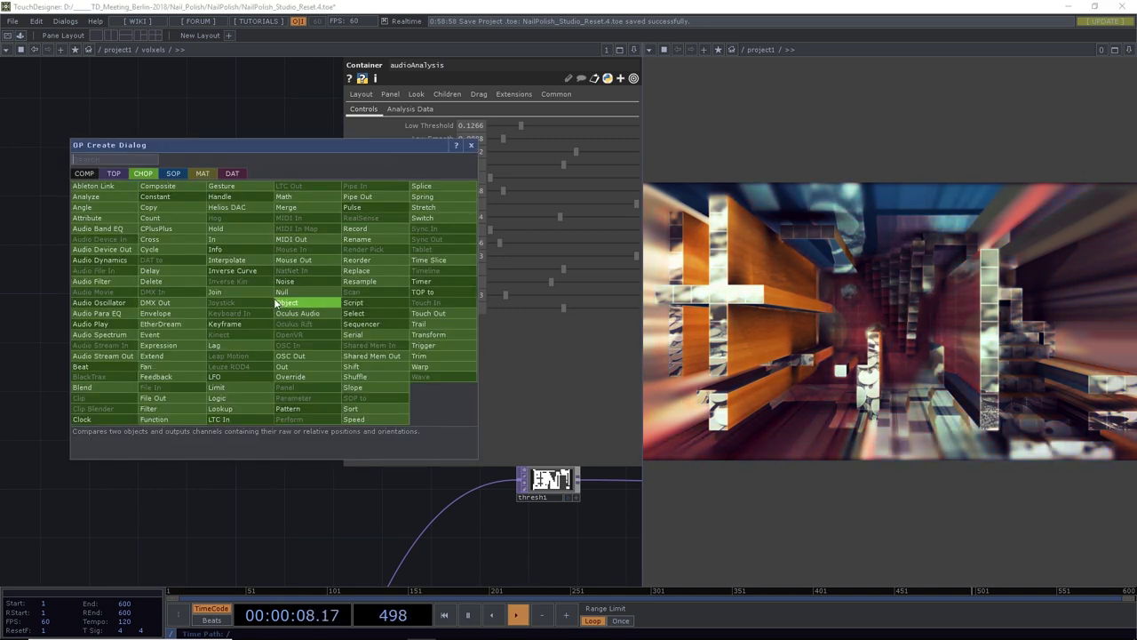
Add a Select CHOP, select3, keeping only audioAnalysis's Rythm channel
{"action": "type", "text": "se"}
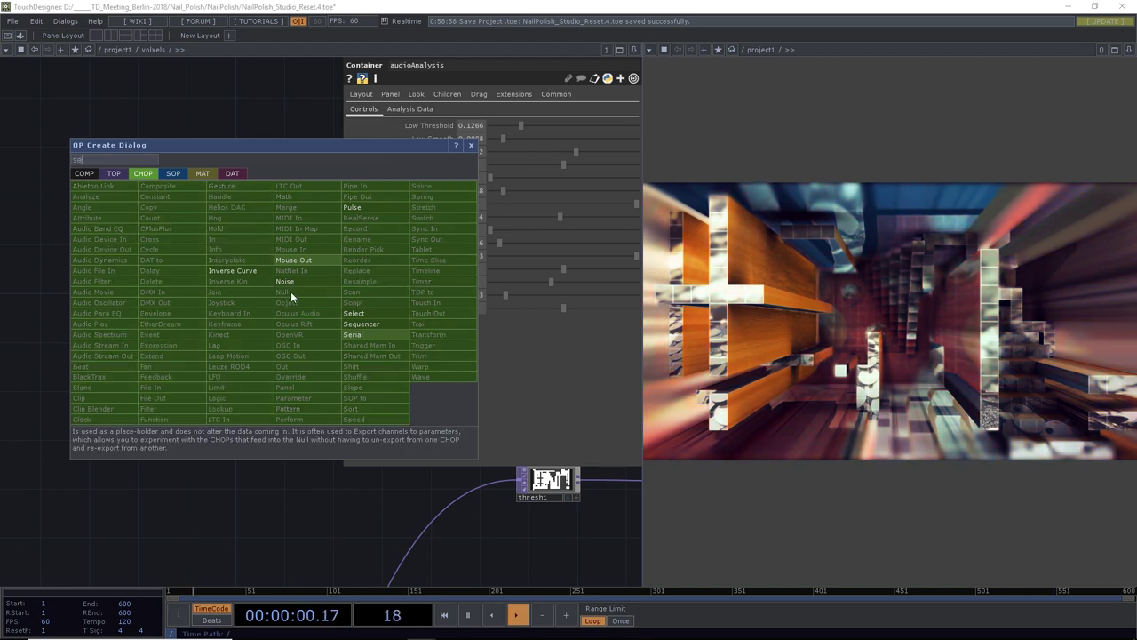
{"action": "left_click", "coordinate": [350, 313]}
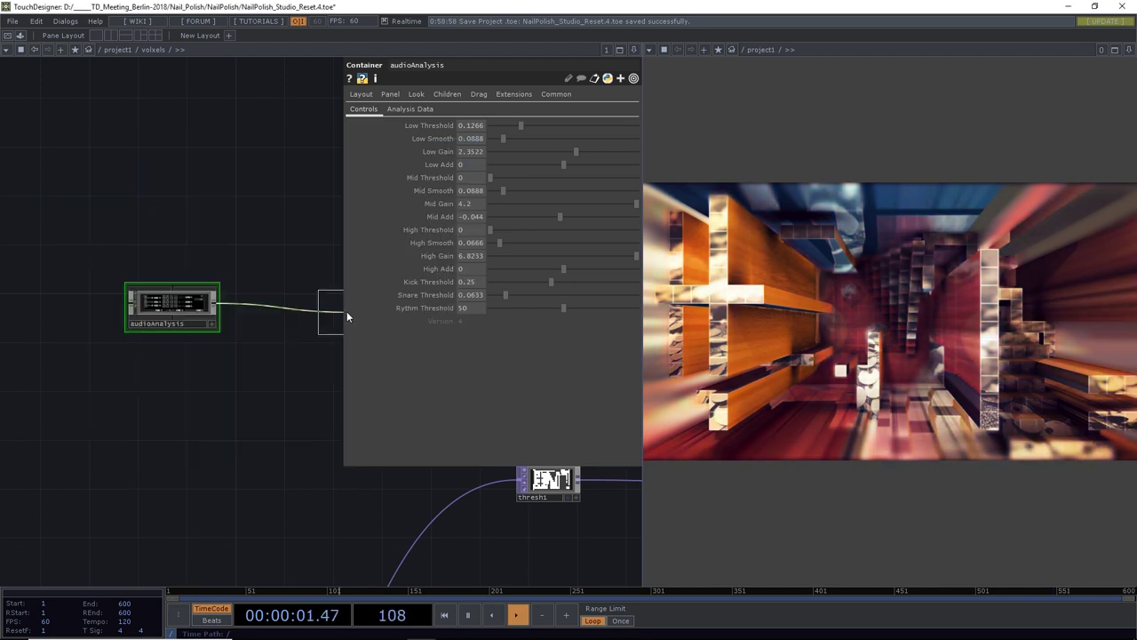
{"action": "left_click", "coordinate": [271, 303]}
{"action": "scroll", "coordinate": [270, 305], "scroll_direction": "up", "scroll_amount": 4}
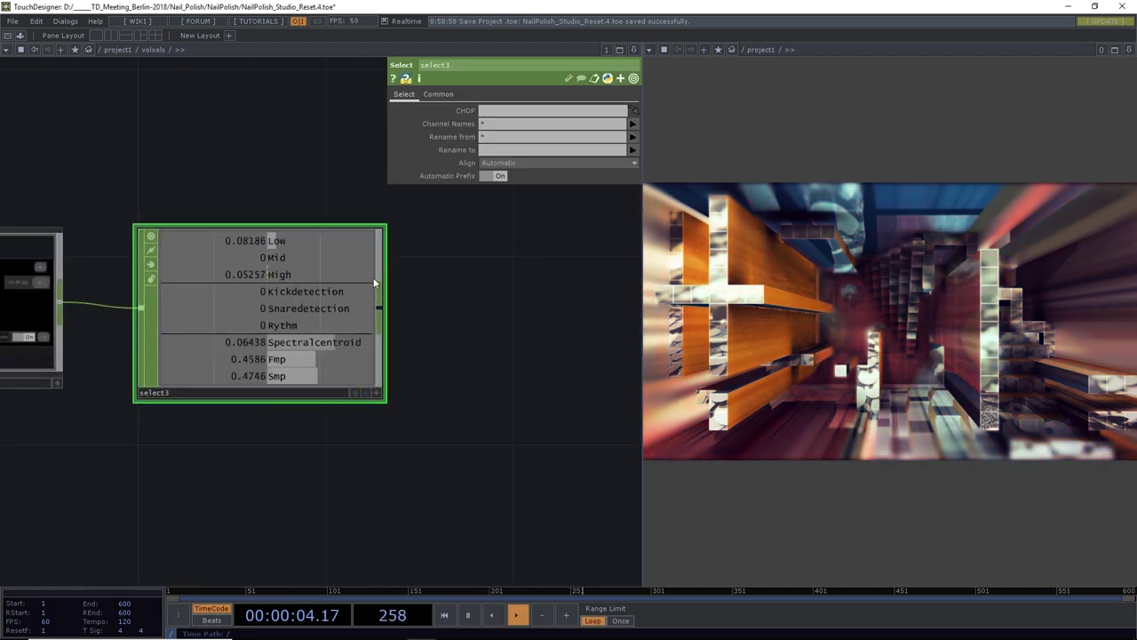
{"action": "left_click", "coordinate": [632, 123]}
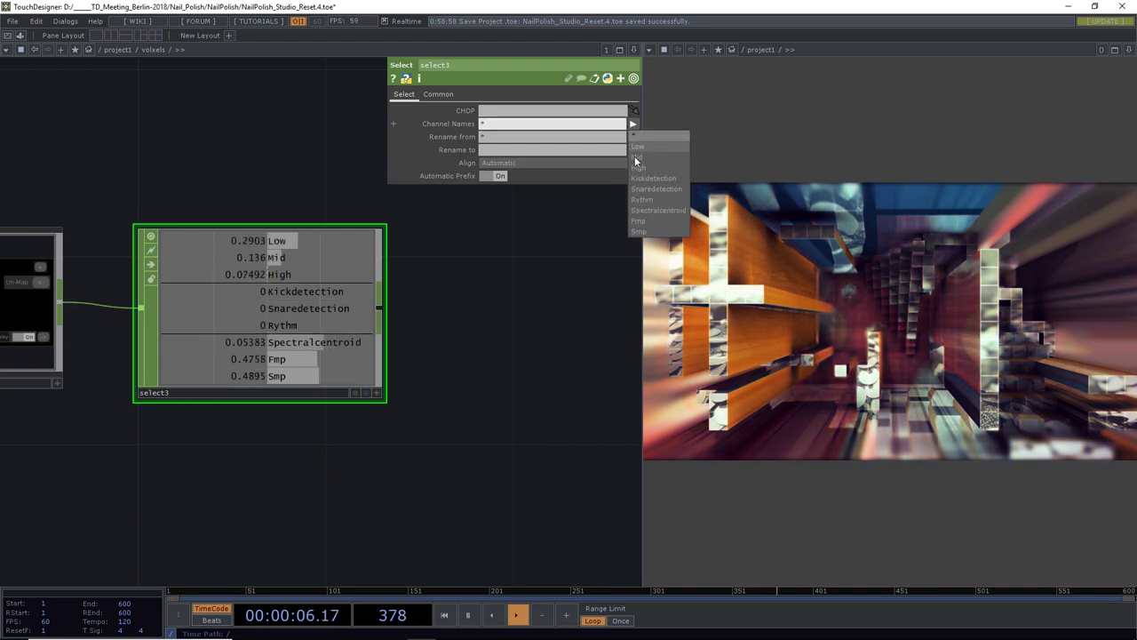
{"action": "left_click", "coordinate": [641, 198]}
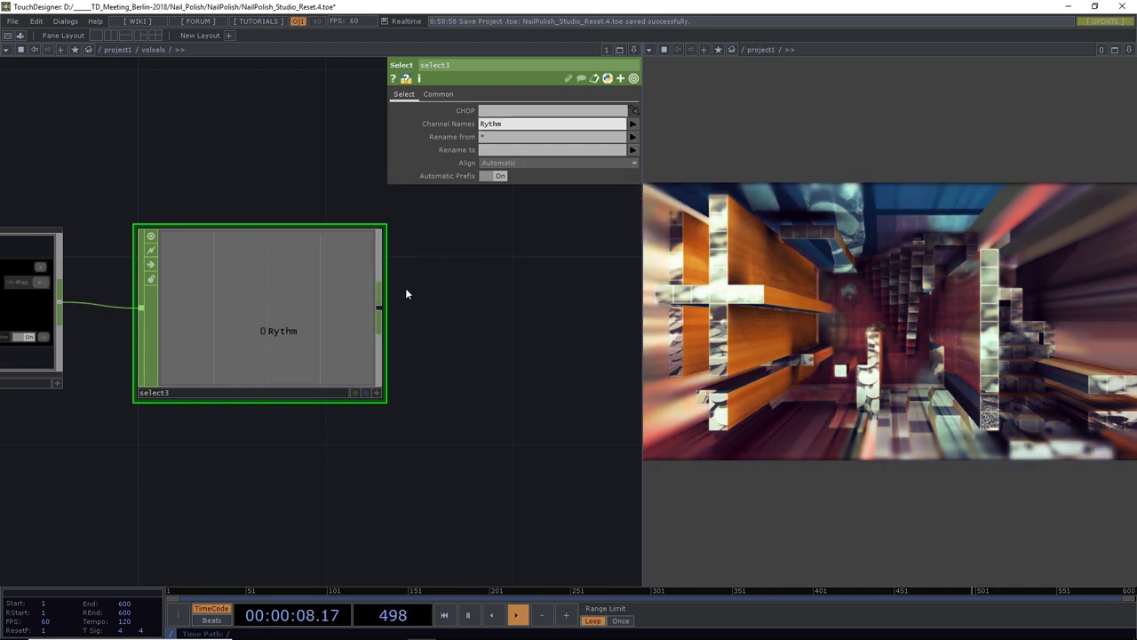
Wire from select3's output and search 'coun' for the next CHOP
{"action": "scroll", "coordinate": [396, 294], "scroll_direction": "down", "scroll_amount": 5}
{"action": "left_click_drag", "start_coordinate": [447, 307], "coordinate": [312, 314]}
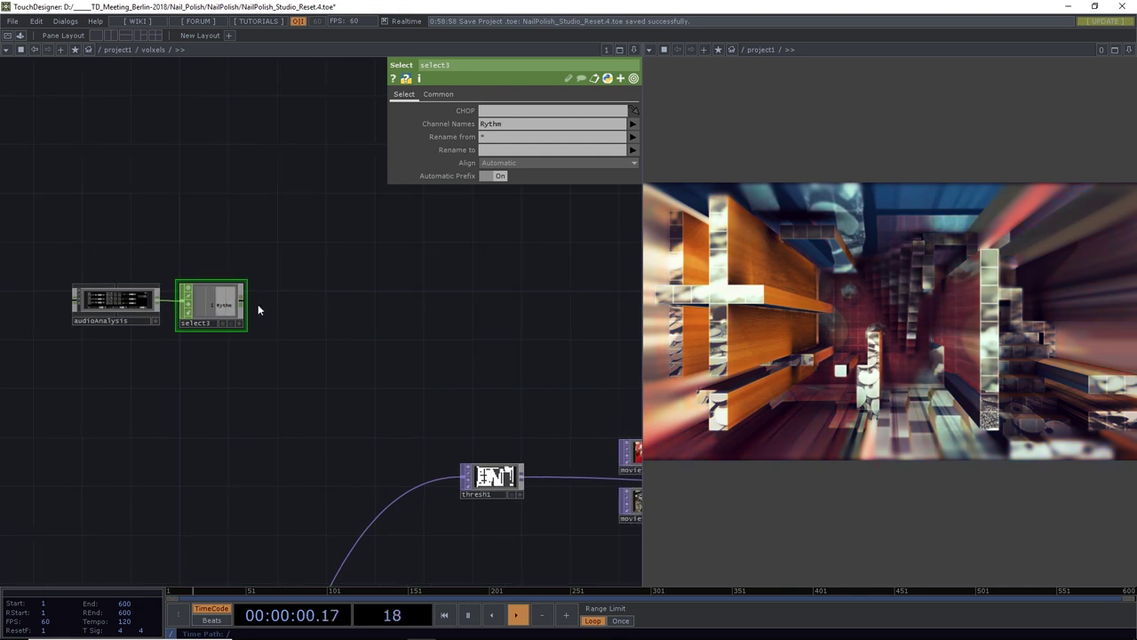
{"action": "scroll", "coordinate": [224, 304], "scroll_direction": "up", "scroll_amount": 5}
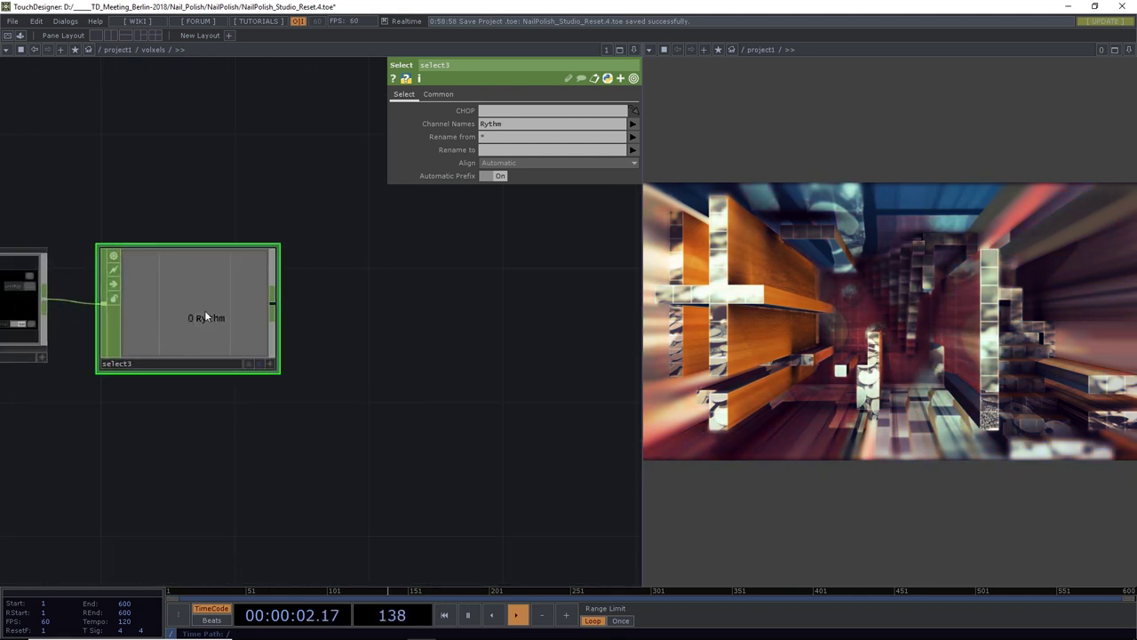
{"action": "scroll", "coordinate": [209, 307], "scroll_direction": "down", "scroll_amount": 3}
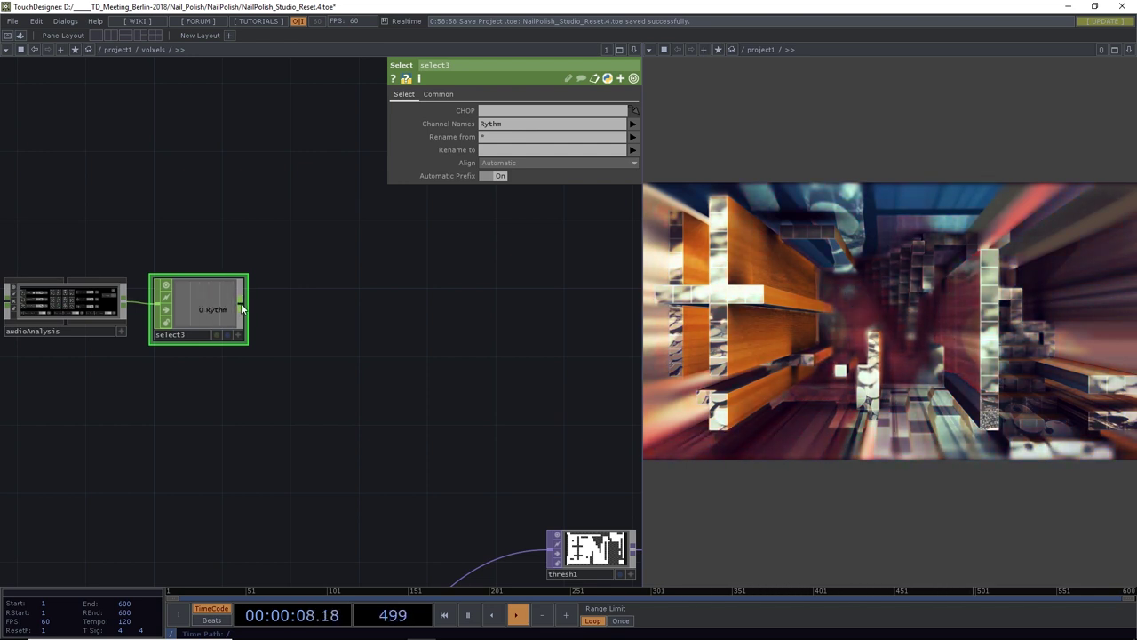
{"action": "left_click", "coordinate": [246, 308]}
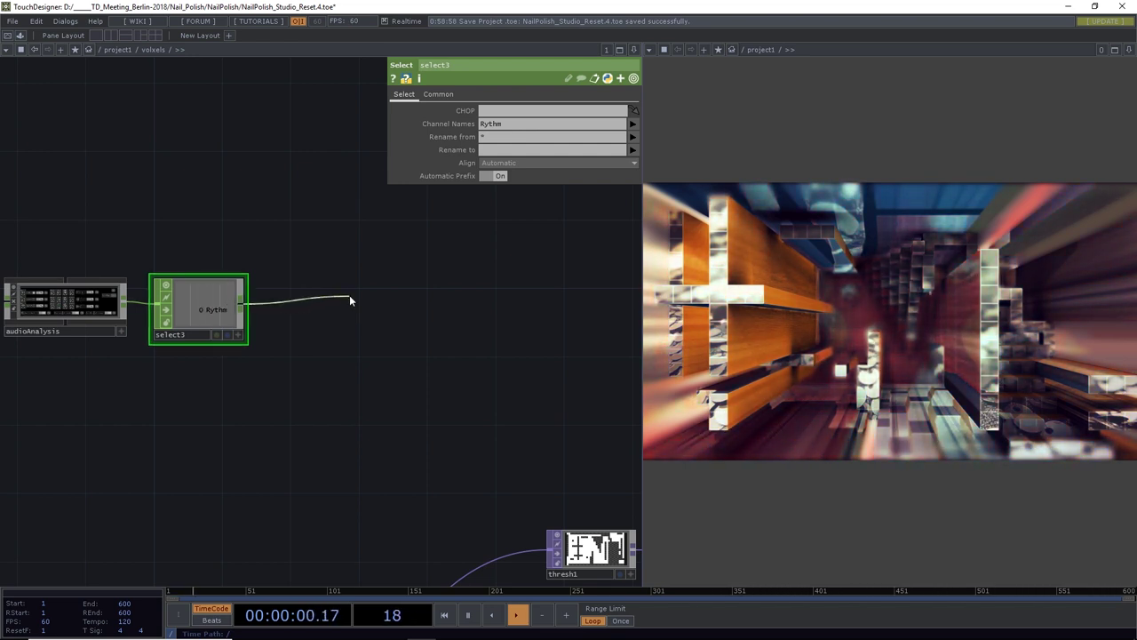
{"action": "left_click", "coordinate": [350, 298]}
{"action": "type", "text": "coun"}
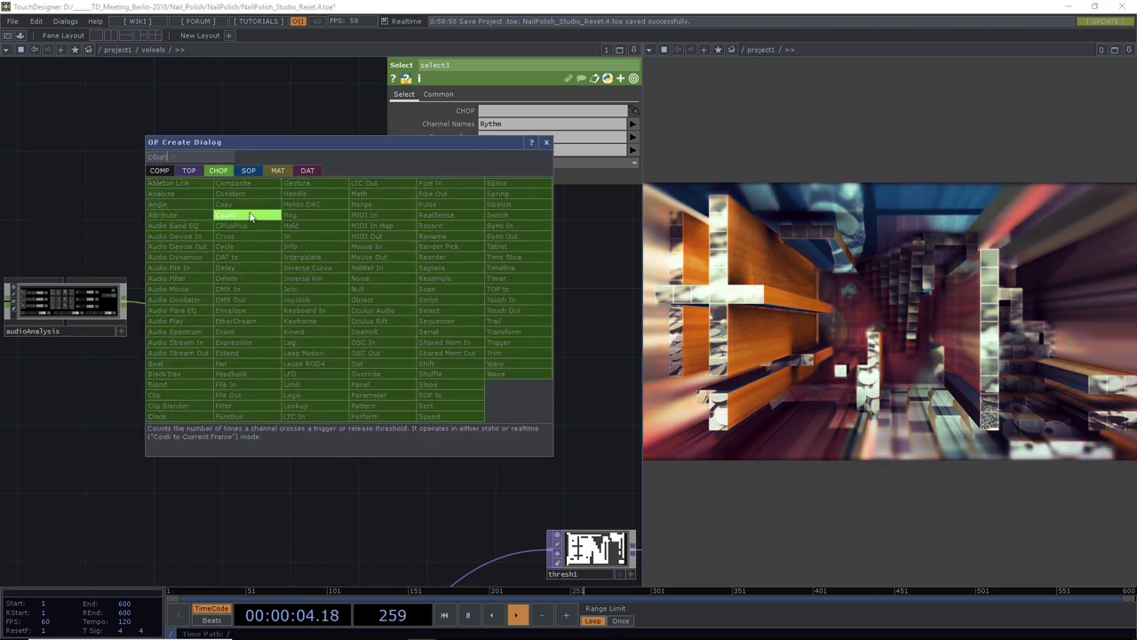
Add count1 after select3, looping between Limit Min/Max with maximum 8, and reset it
{"action": "left_click", "coordinate": [254, 216]}
{"action": "left_click", "coordinate": [347, 315]}
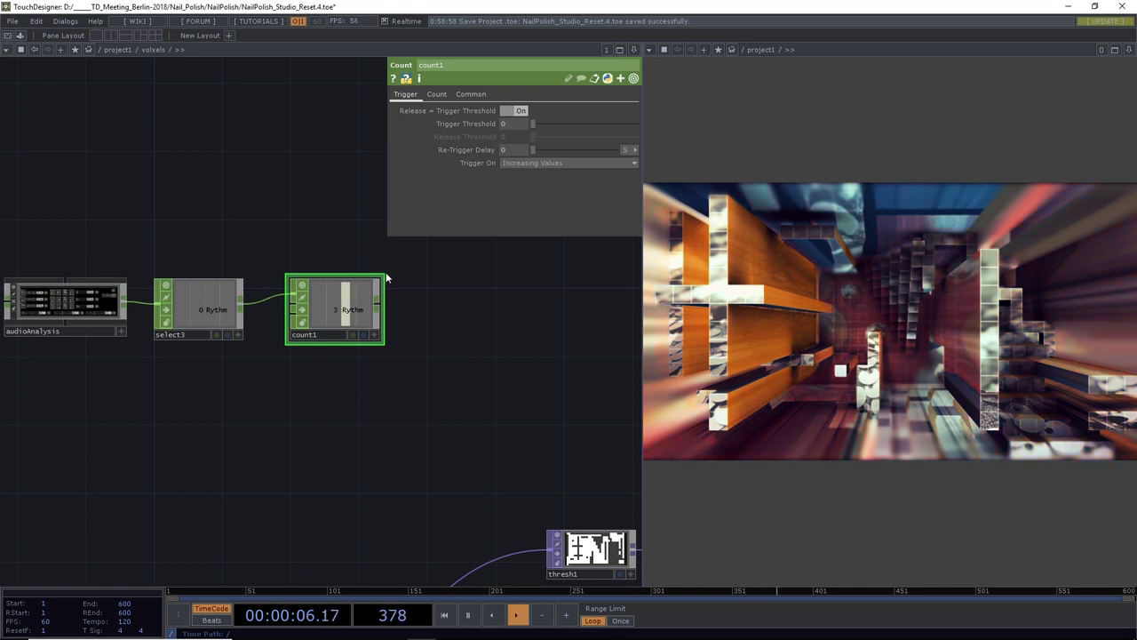
{"action": "left_click", "coordinate": [436, 94]}
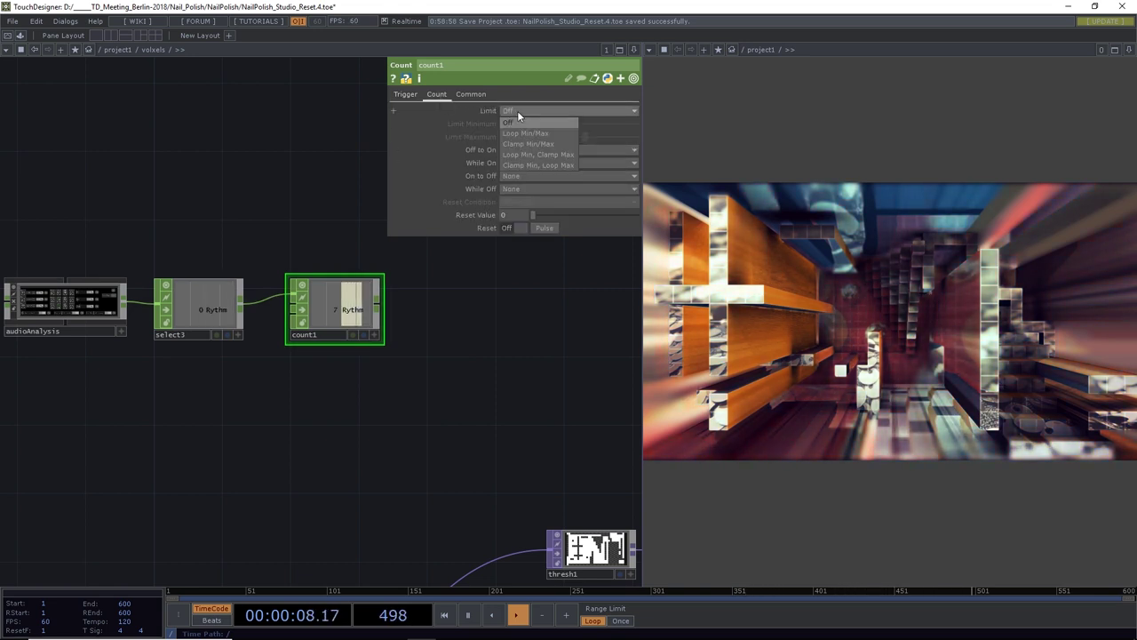
{"action": "left_click", "coordinate": [522, 132]}
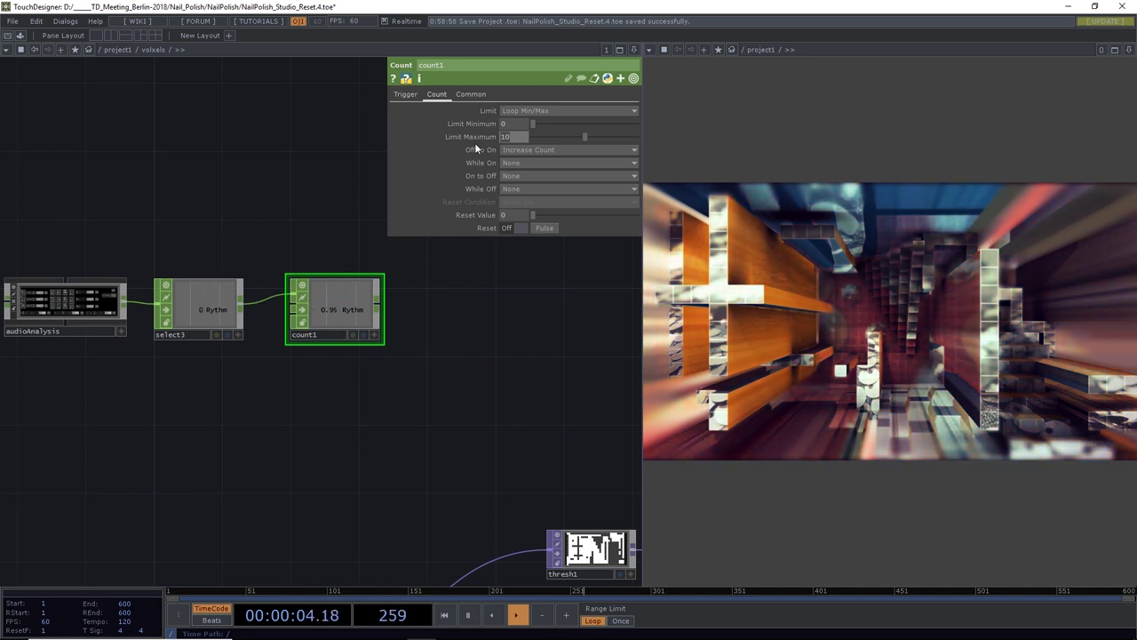
{"action": "type", "text": "8"}
{"action": "key", "text": "Return"}
{"action": "left_click", "coordinate": [545, 228]}
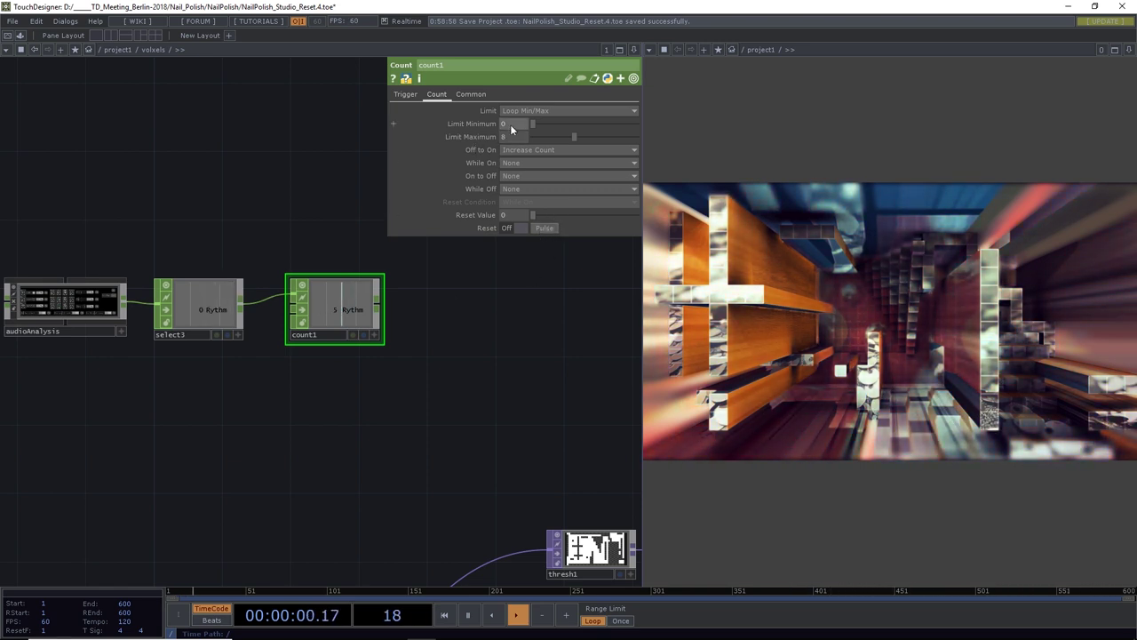
{"action": "left_click", "coordinate": [545, 228]}
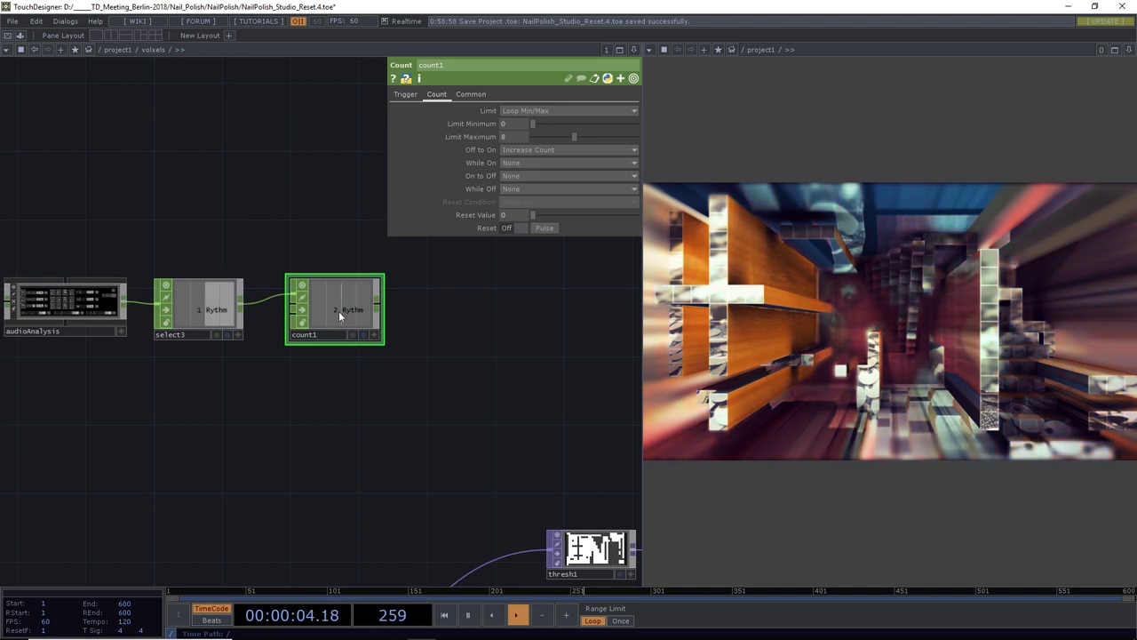
Wire logic1 after count1 with Convert Input set to Off When Outside Bounds
{"action": "middle_click_drag", "start_coordinate": [343, 311], "coordinate": [294, 321]}
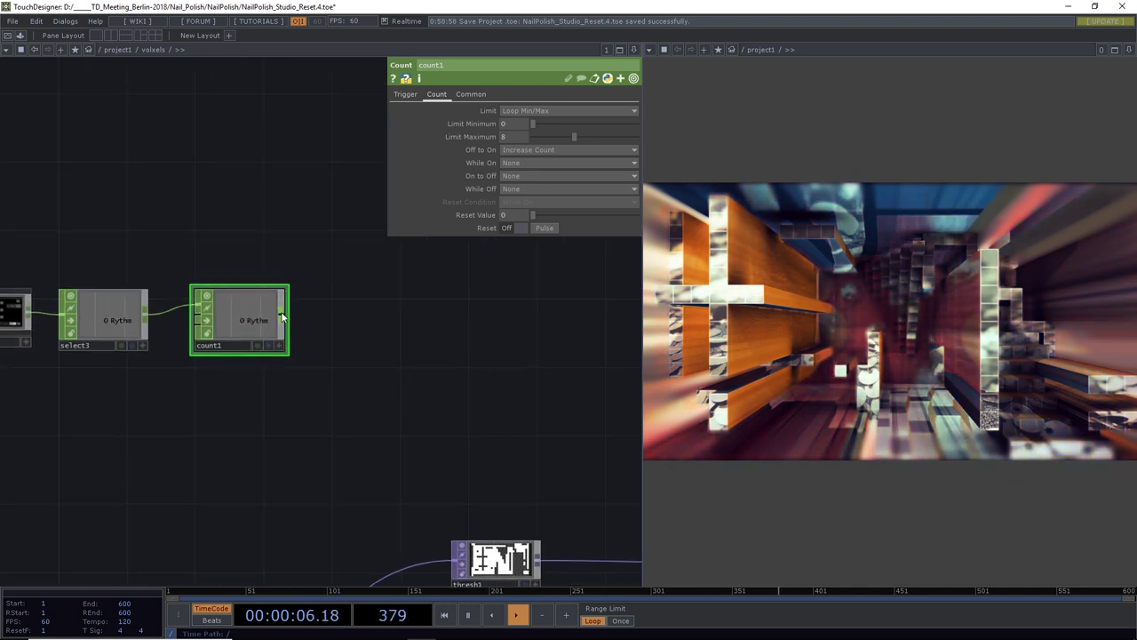
{"action": "left_click", "coordinate": [283, 315]}
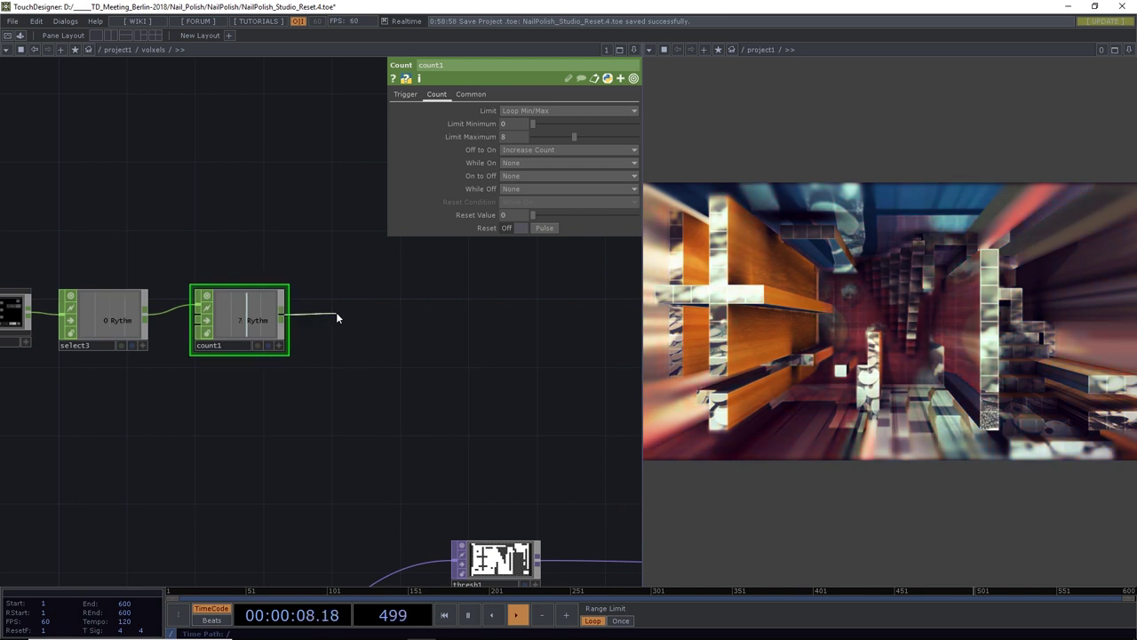
{"action": "left_click", "coordinate": [336, 312]}
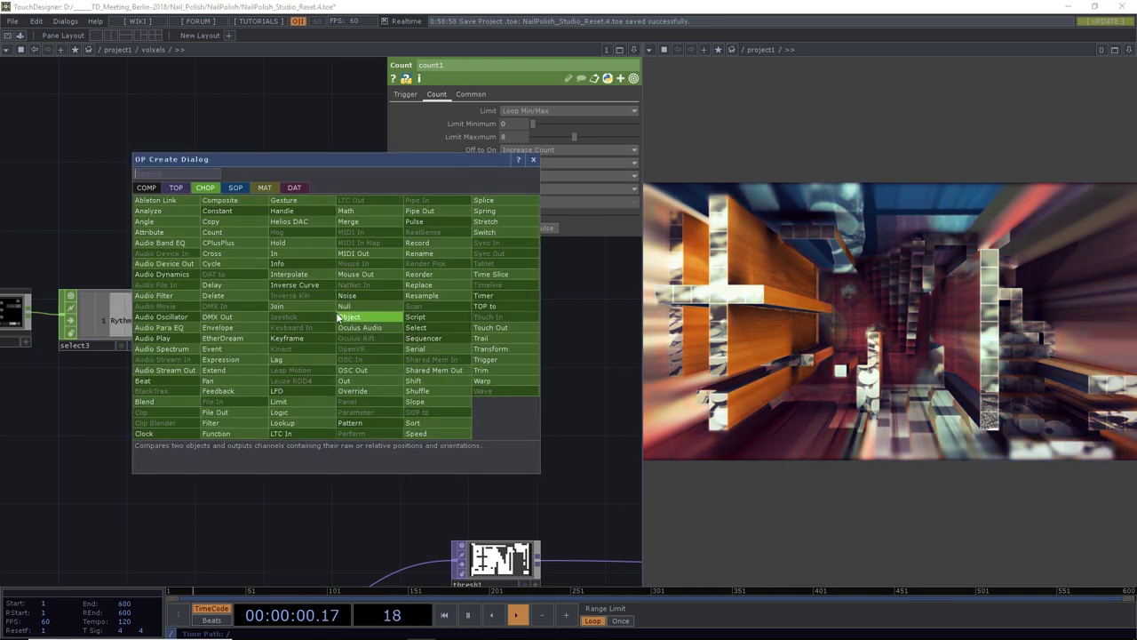
{"action": "type", "text": "logi"}
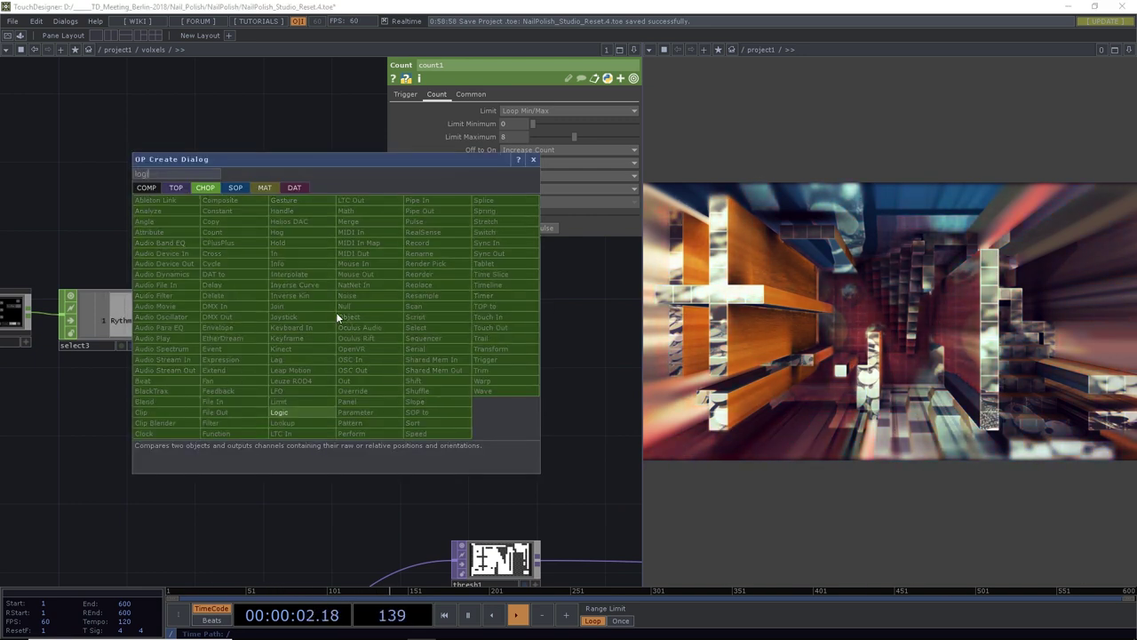
{"action": "left_click", "coordinate": [293, 411]}
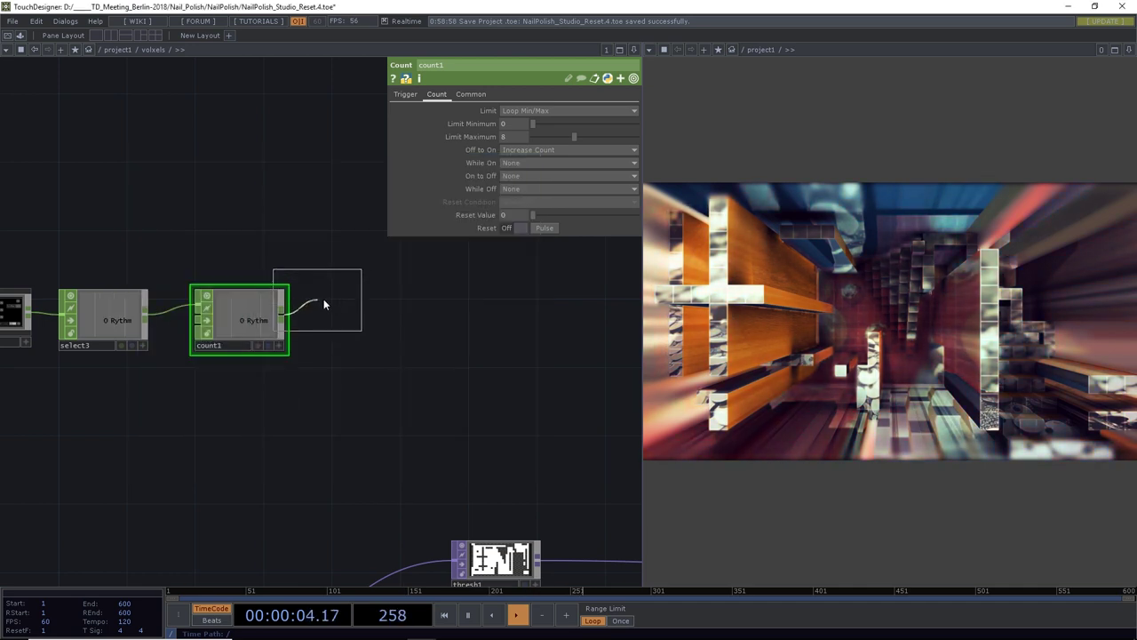
{"action": "left_click", "coordinate": [353, 314]}
{"action": "left_click", "coordinate": [490, 110]}
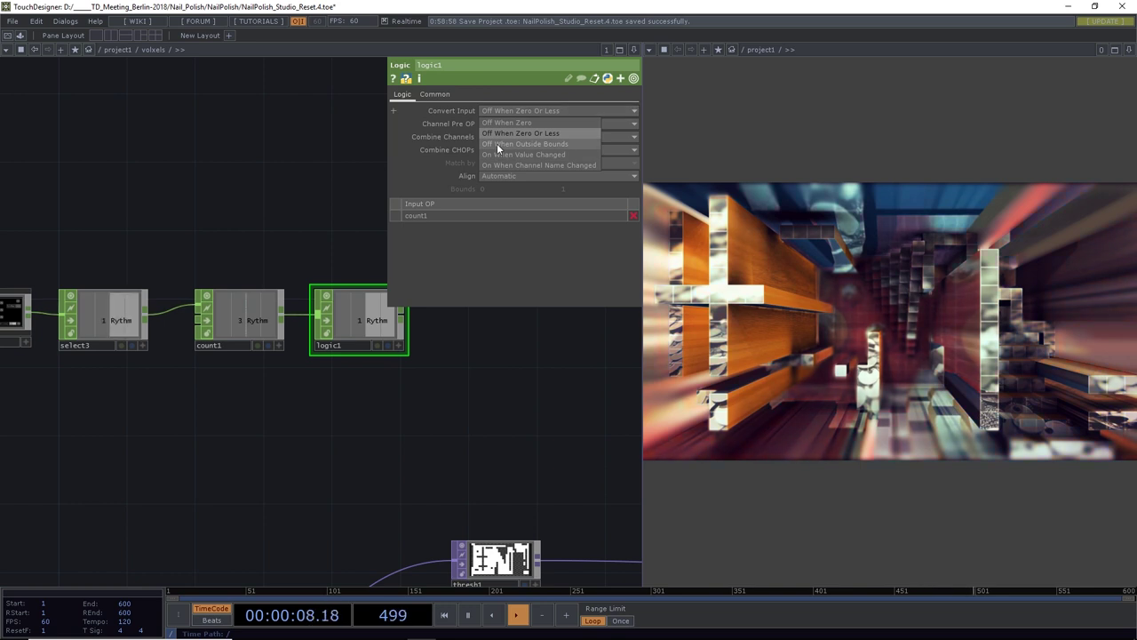
{"action": "left_click", "coordinate": [497, 143]}
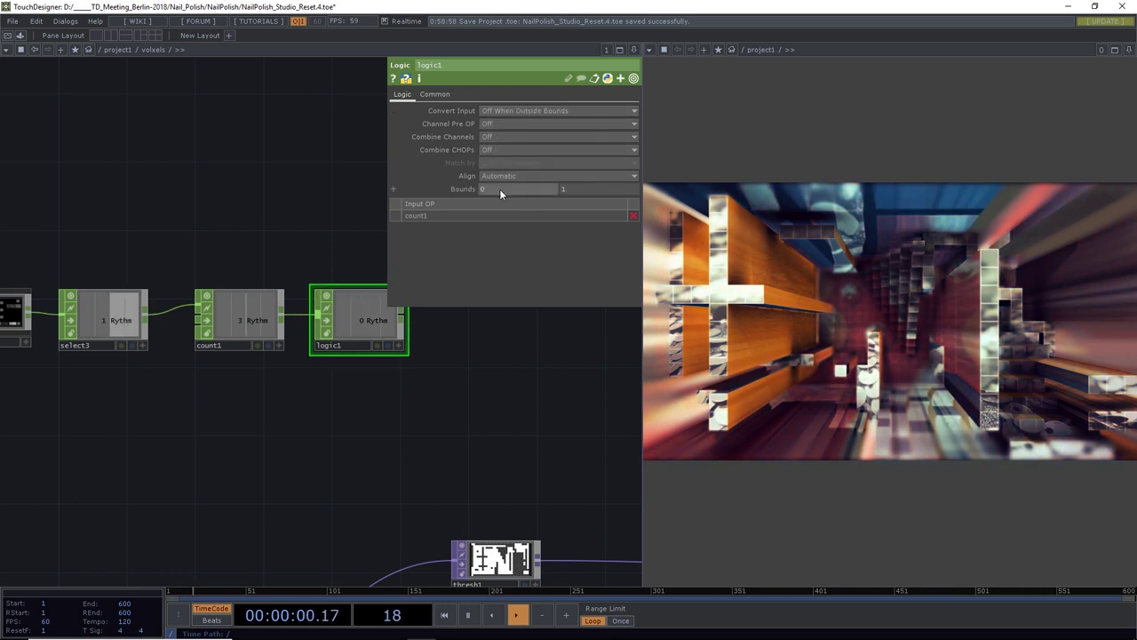
{"action": "left_click_drag", "start_coordinate": [462, 335], "coordinate": [422, 338]}
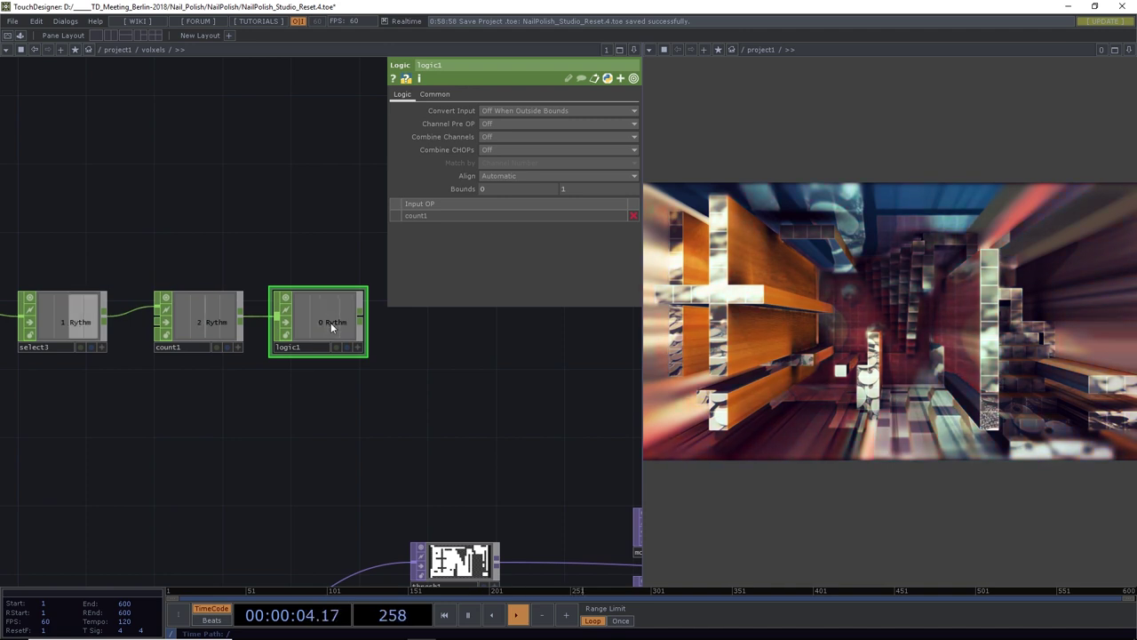
{"action": "scroll", "coordinate": [330, 322], "scroll_direction": "down", "scroll_amount": 3}
{"action": "left_click_drag", "start_coordinate": [371, 359], "coordinate": [245, 330]}
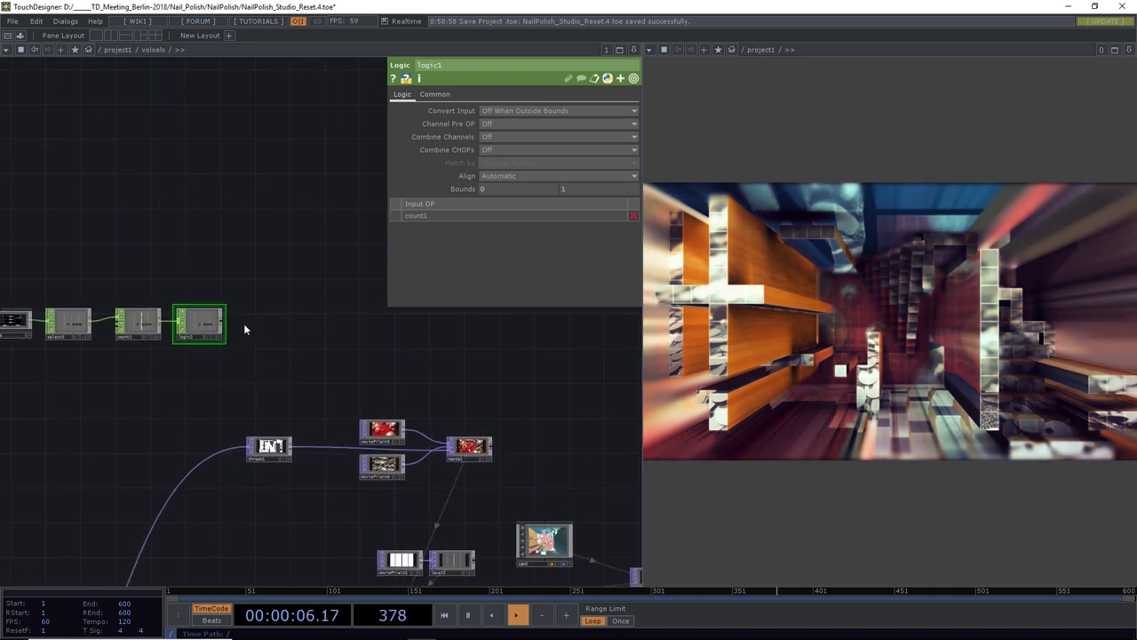
{"action": "left_click", "coordinate": [226, 325]}
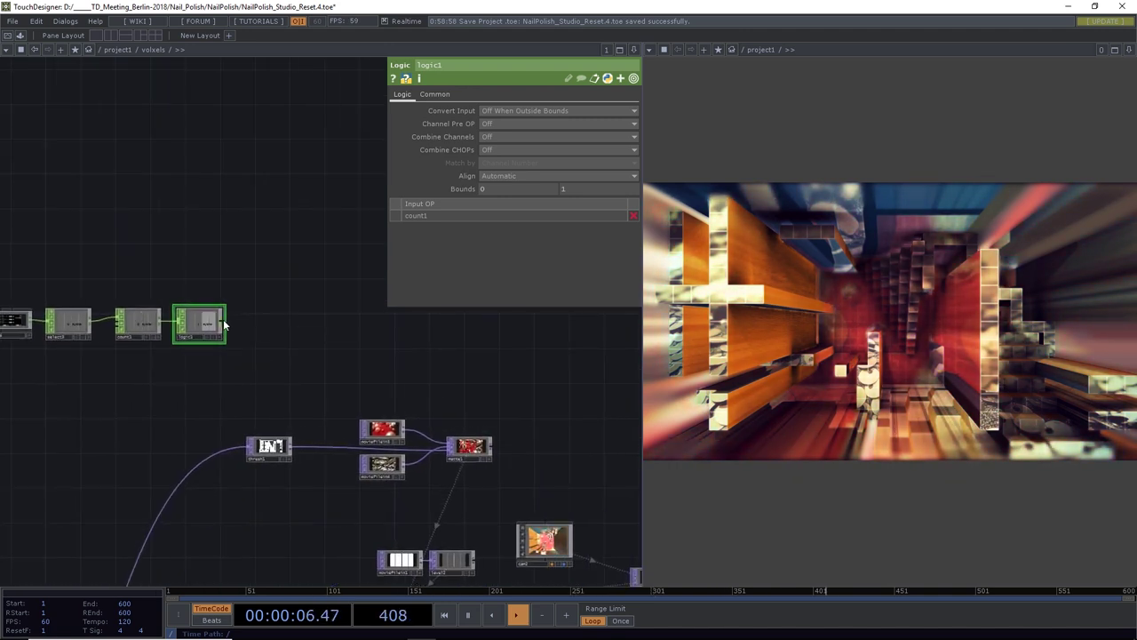
Chain filter1 and then speed1 after logic1
{"action": "left_click", "coordinate": [271, 329]}
{"action": "type", "text": "filt"}
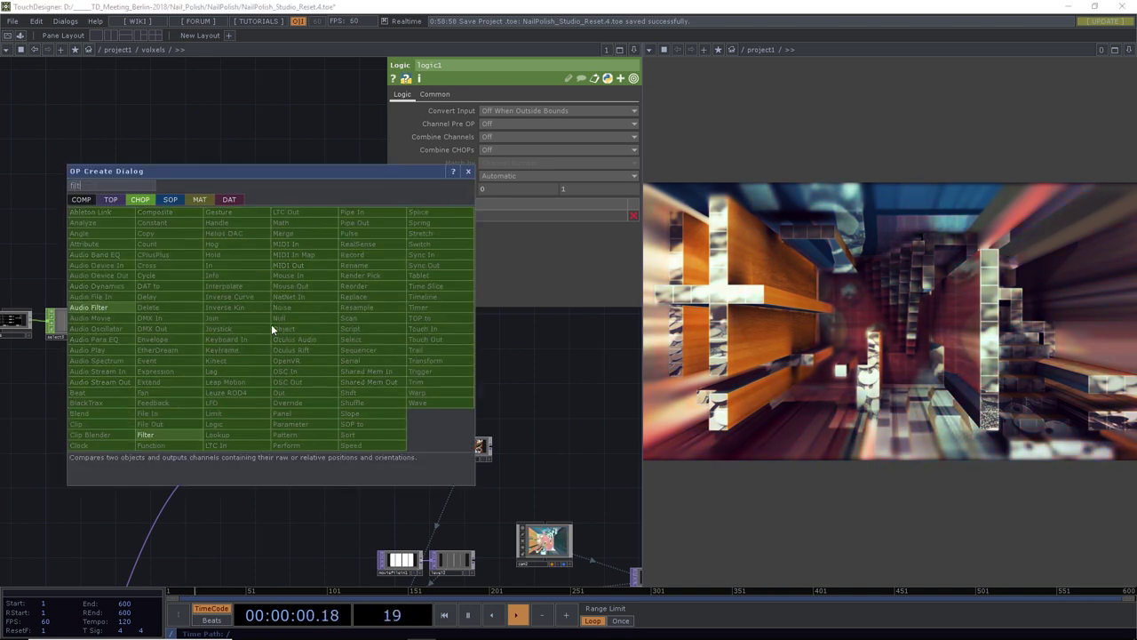
{"action": "type", "text": "er"}
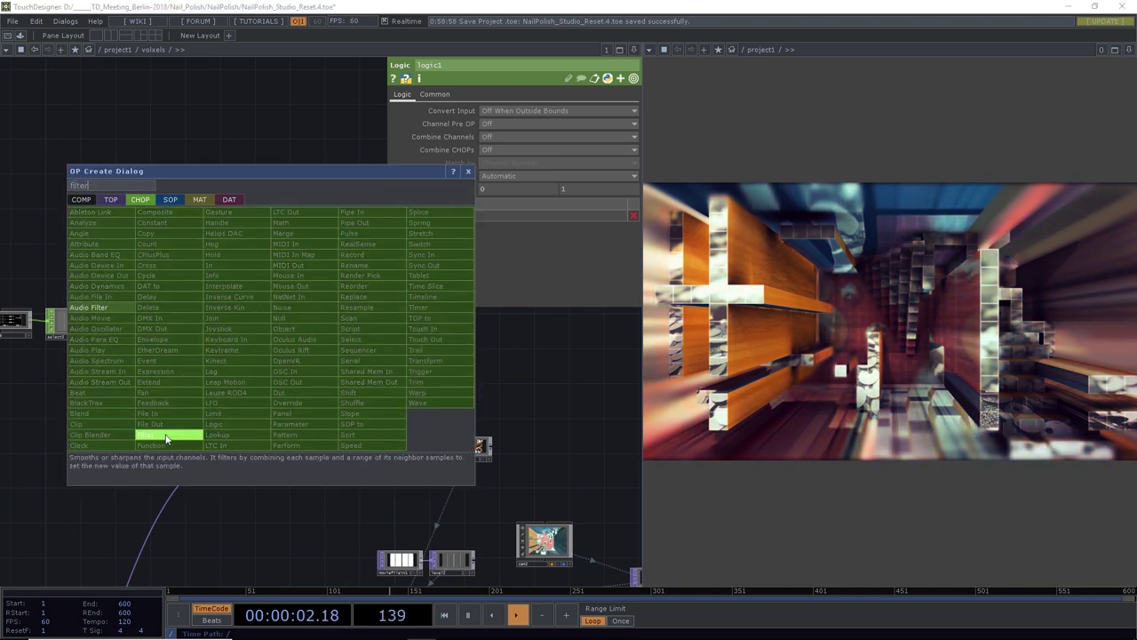
{"action": "left_click", "coordinate": [165, 438]}
{"action": "left_click", "coordinate": [271, 326]}
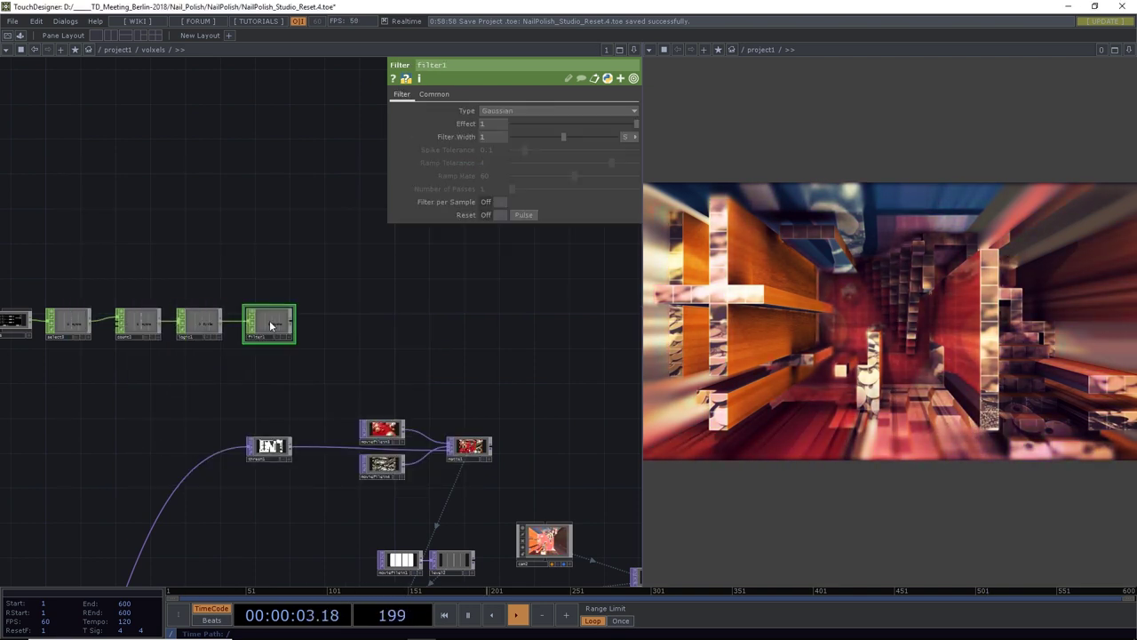
{"action": "left_click", "coordinate": [347, 324]}
{"action": "type", "text": "spe"}
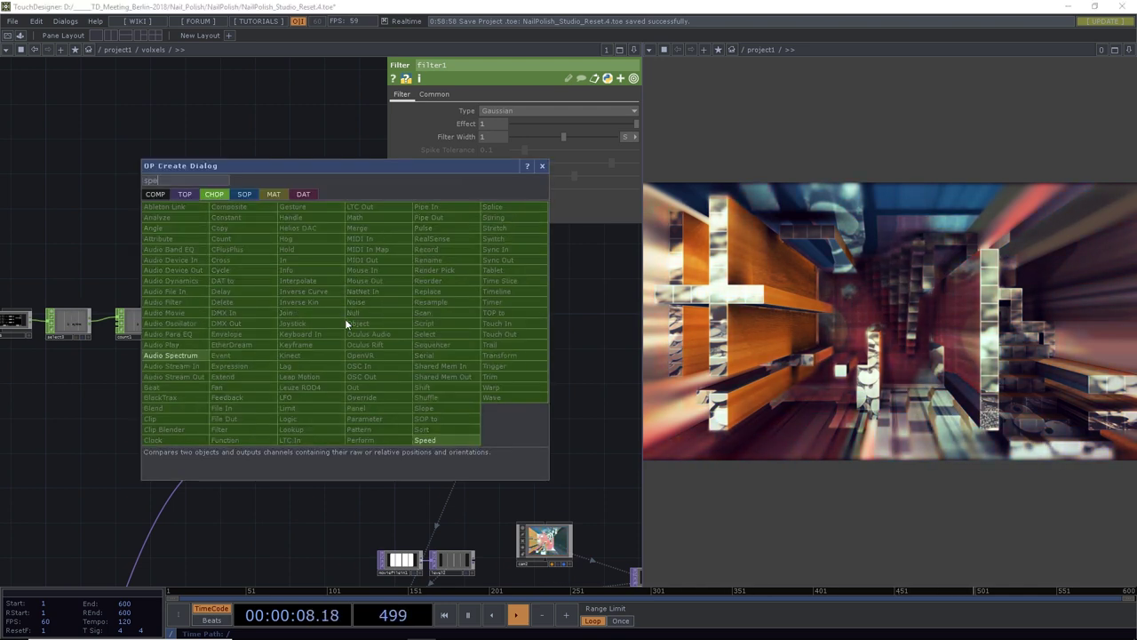
{"action": "type", "text": "ed"}
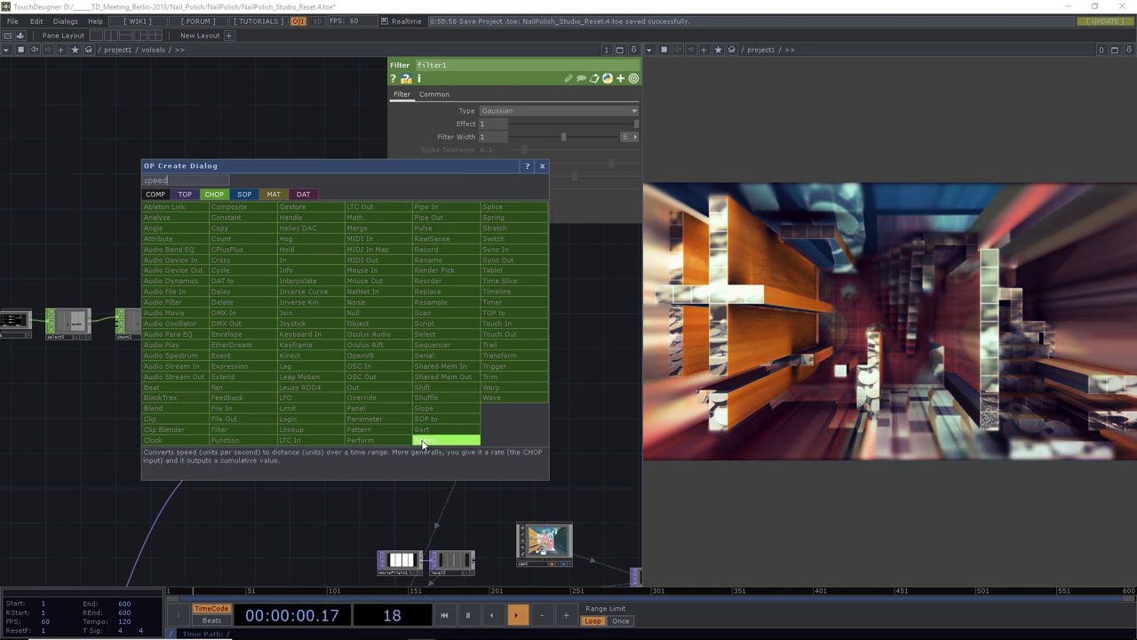
{"action": "left_click", "coordinate": [425, 441]}
{"action": "left_click", "coordinate": [334, 323]}
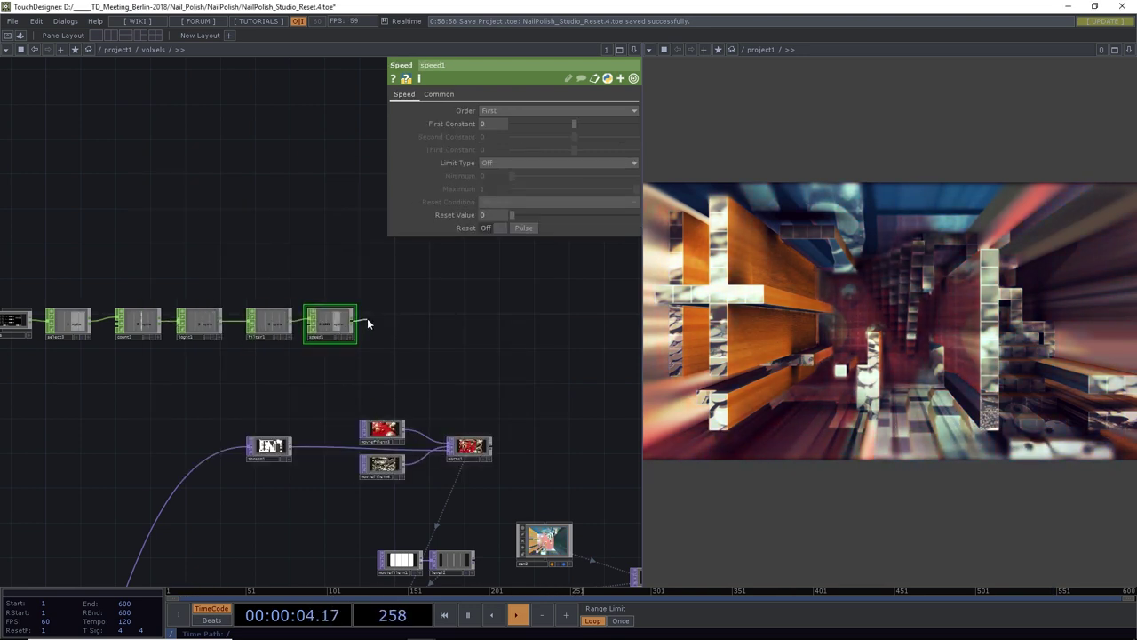
Add trail1 after speed1, zoom out over the network, and select speed1
{"action": "right_click", "coordinate": [367, 323]}
{"action": "type", "text": "trail"}
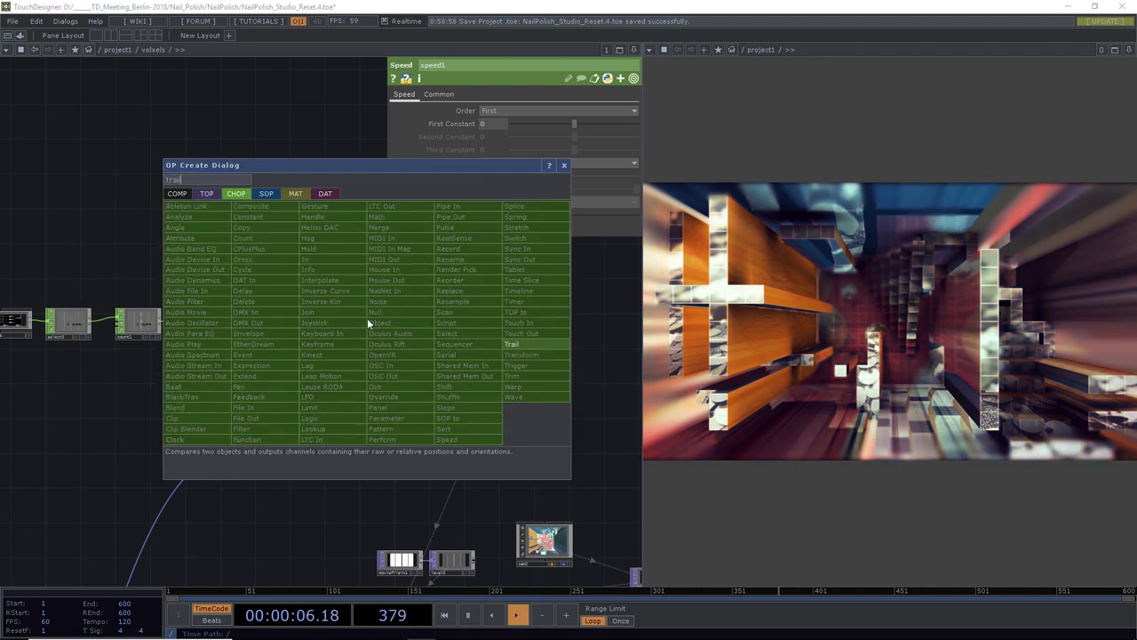
{"action": "key", "text": "Return"}
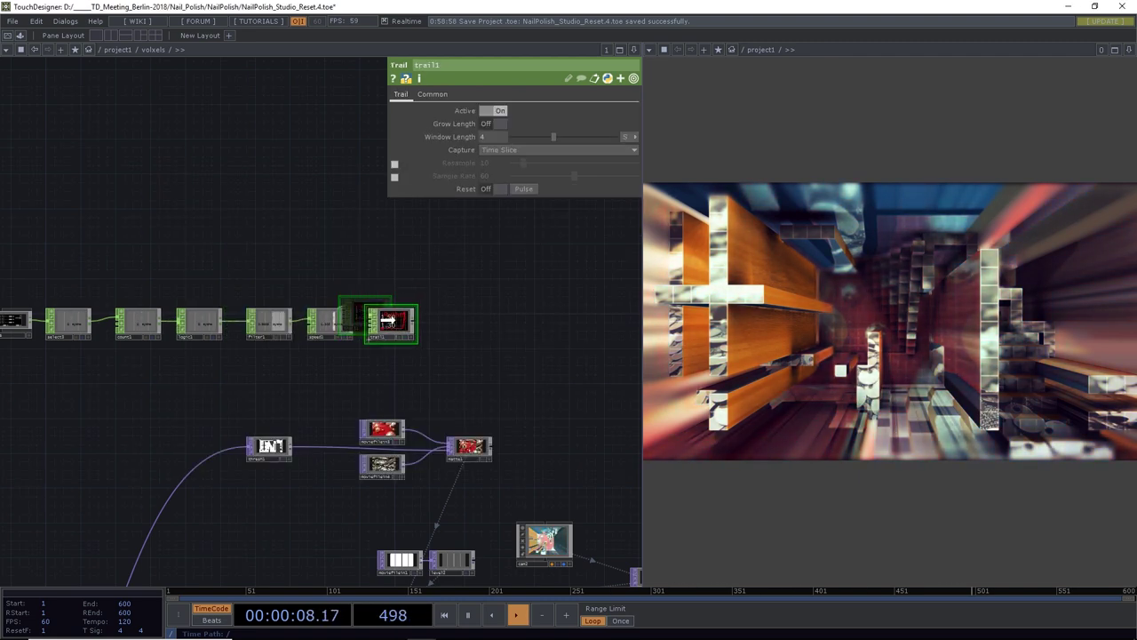
{"action": "left_click", "coordinate": [389, 320]}
{"action": "scroll", "coordinate": [392, 324], "scroll_direction": "up", "scroll_amount": 5}
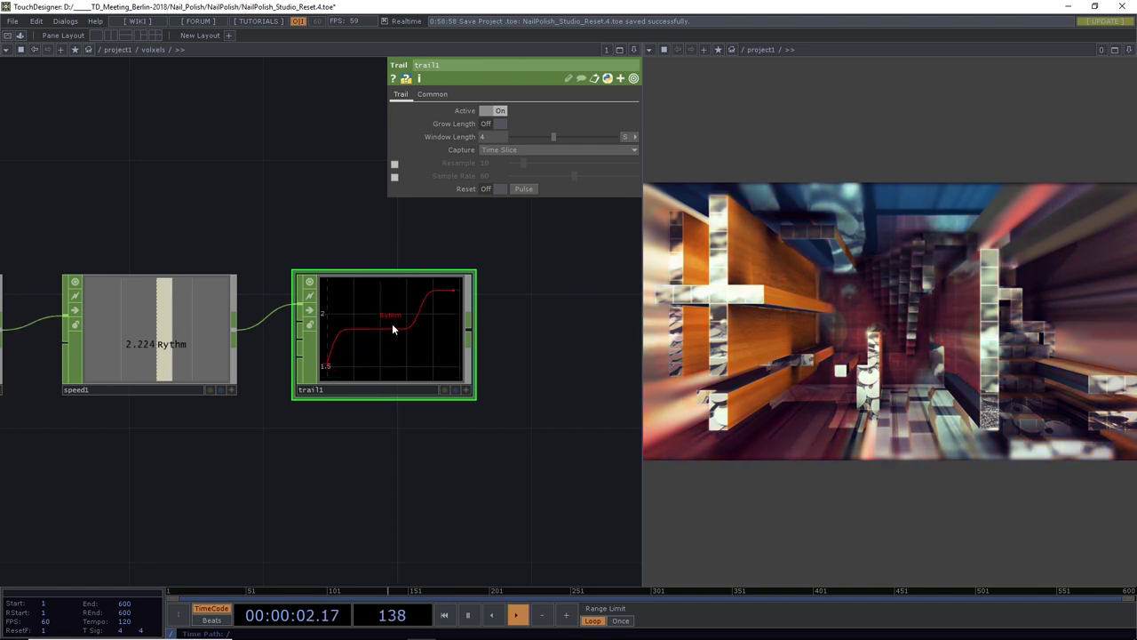
{"action": "scroll", "coordinate": [392, 323], "scroll_direction": "down", "scroll_amount": 5}
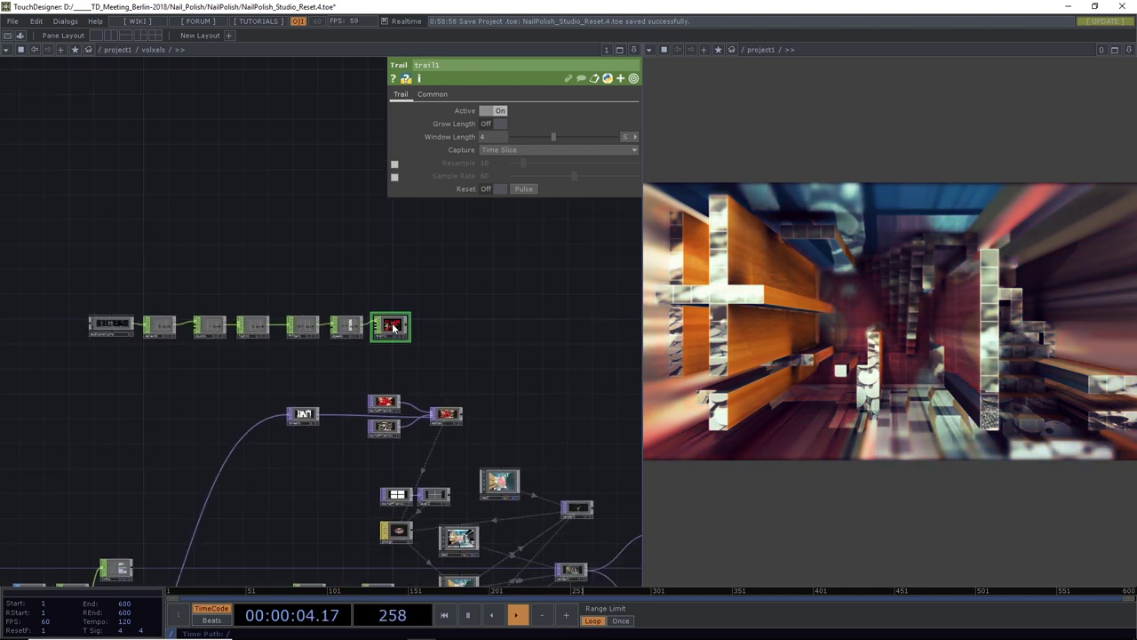
{"action": "left_click_drag", "start_coordinate": [461, 370], "coordinate": [518, 290]}
{"action": "scroll", "coordinate": [499, 324], "scroll_direction": "down", "scroll_amount": 3}
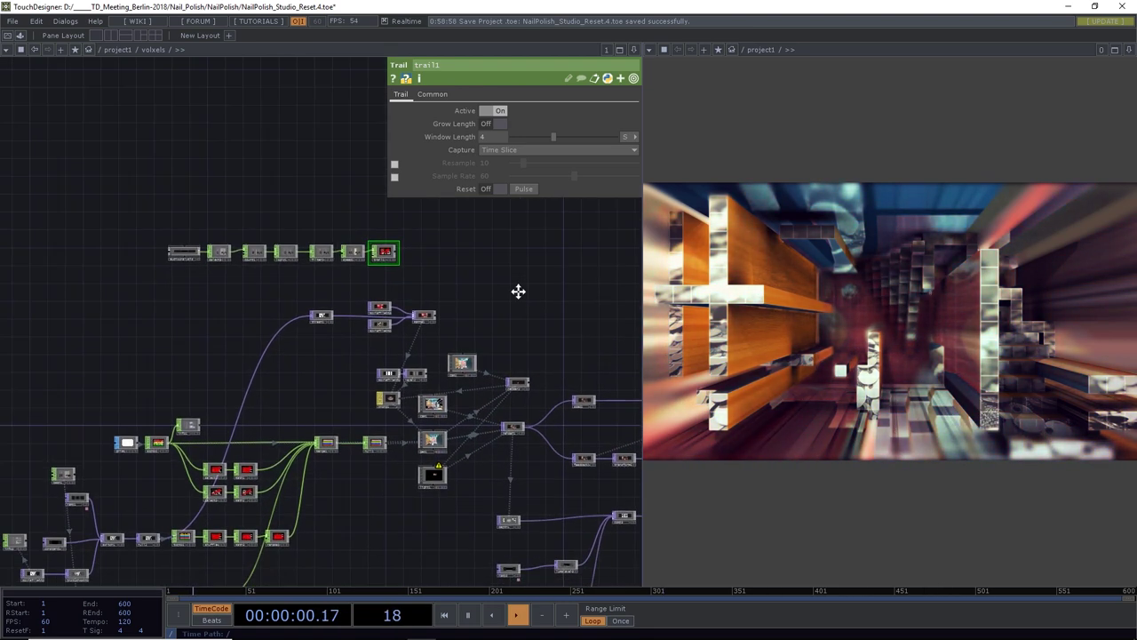
{"action": "scroll", "coordinate": [516, 293], "scroll_direction": "down", "scroll_amount": 3}
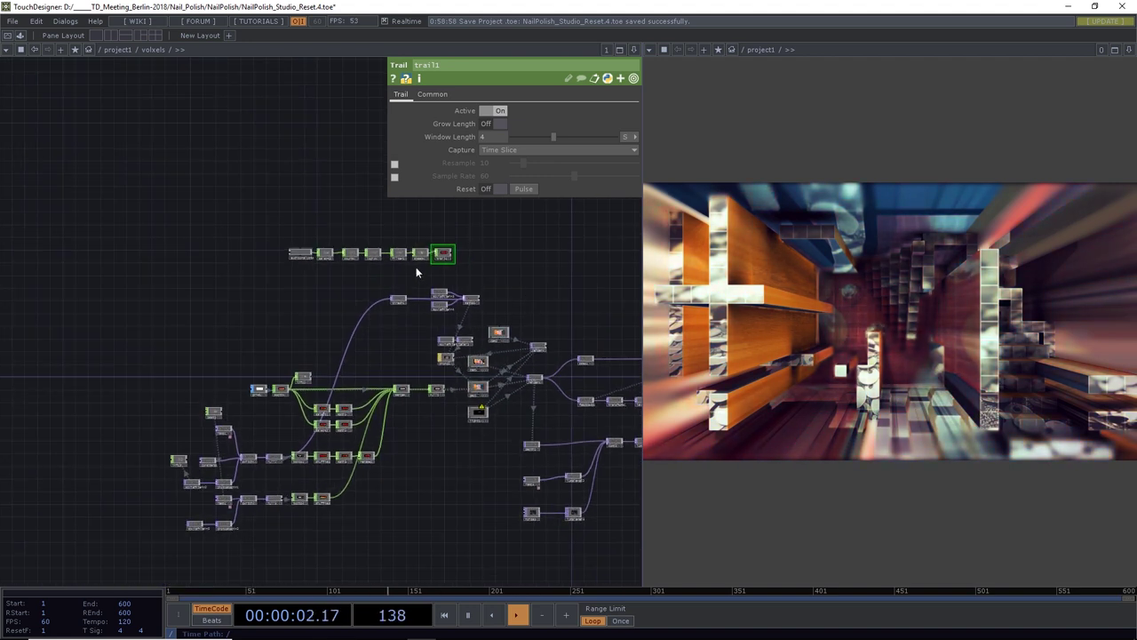
{"action": "left_click", "coordinate": [421, 255]}
Open a floating viewer of speed1's Rythm and link it to ramp1's Phase as a CHOP reference
{"action": "right_click", "coordinate": [424, 255]}
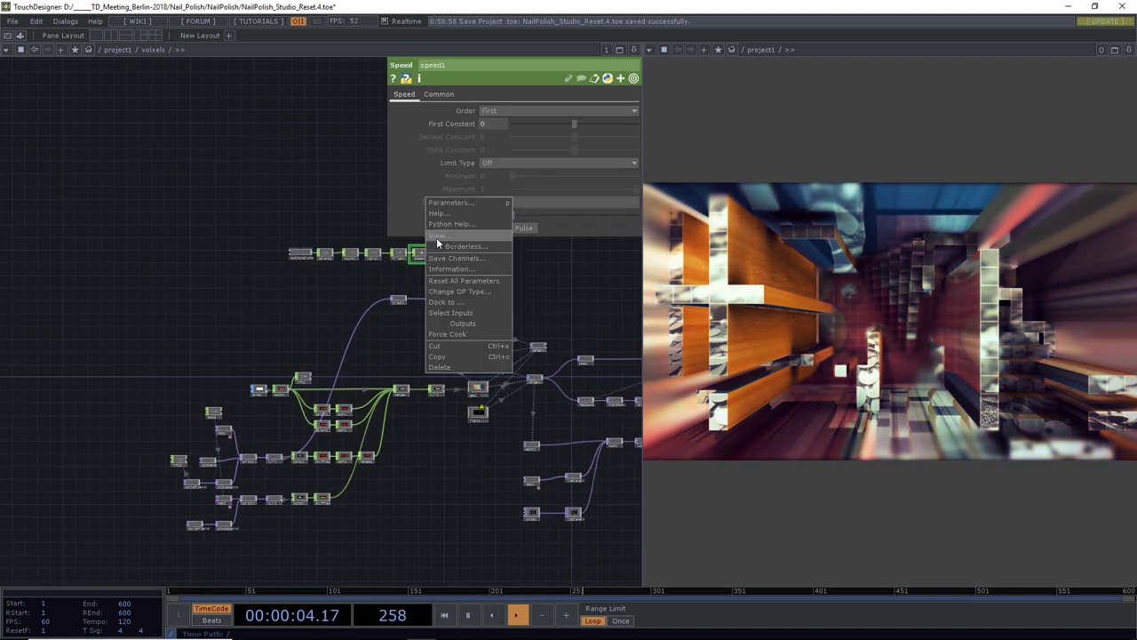
{"action": "left_click", "coordinate": [443, 237]}
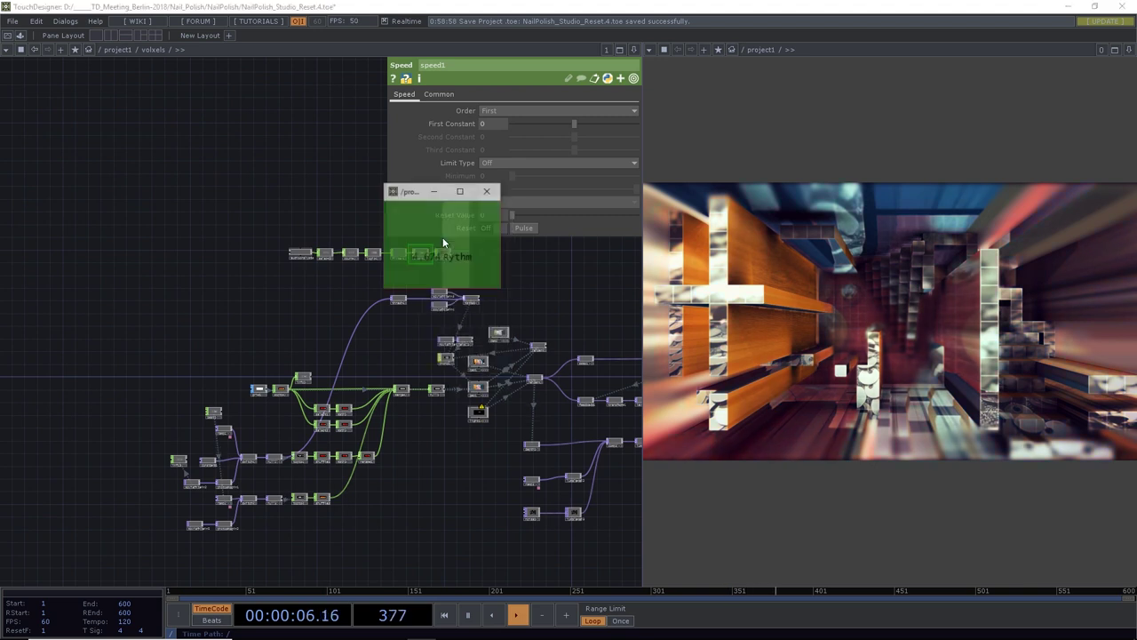
{"action": "left_click_drag", "start_coordinate": [398, 199], "coordinate": [148, 196]}
{"action": "scroll", "coordinate": [215, 502], "scroll_direction": "up", "scroll_amount": 5}
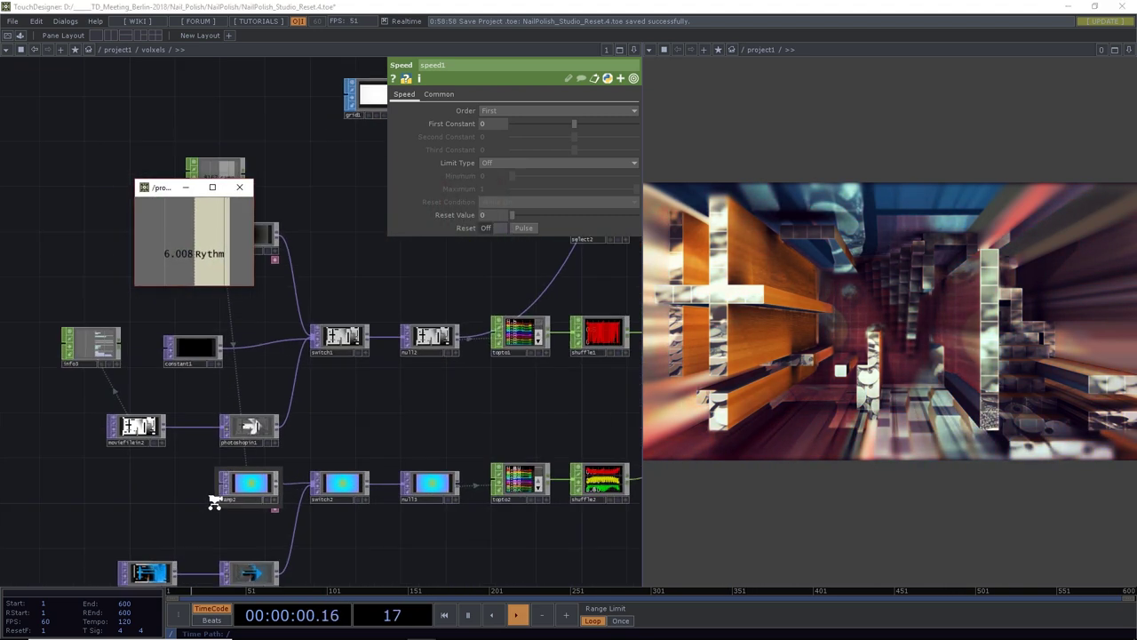
{"action": "left_click_drag", "start_coordinate": [254, 373], "coordinate": [335, 388]}
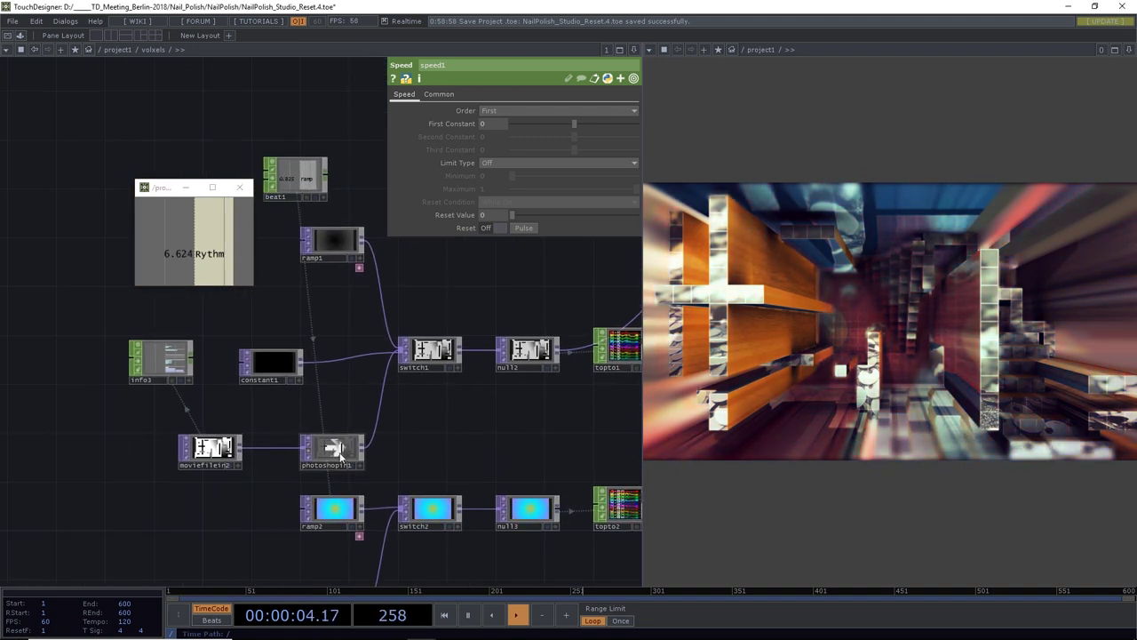
{"action": "left_click_drag", "start_coordinate": [382, 418], "coordinate": [370, 505]}
{"action": "left_click", "coordinate": [322, 336]}
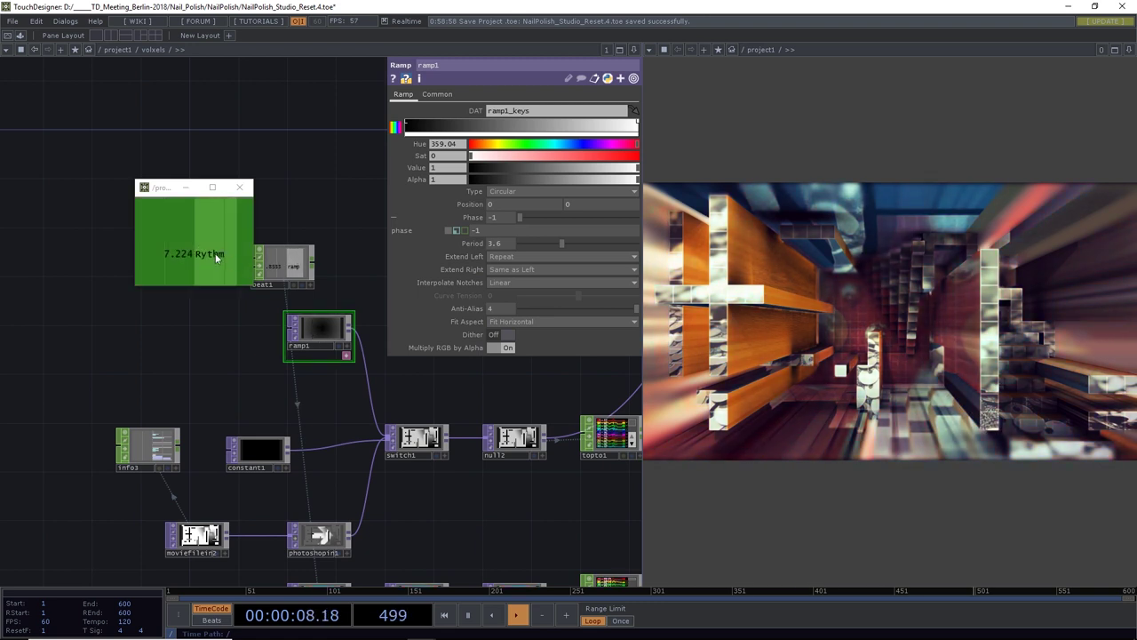
{"action": "left_click_drag", "start_coordinate": [216, 257], "coordinate": [483, 248]}
{"action": "left_click", "coordinate": [503, 204]}
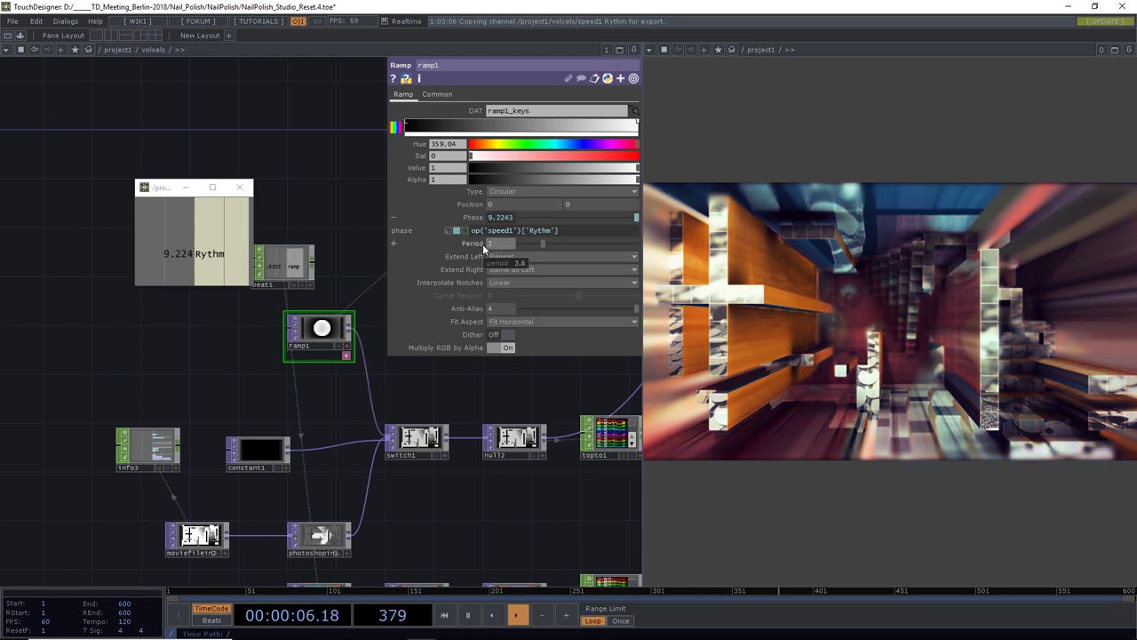
Drag switch1's Index to 0.66, then select cam1
{"action": "left_click", "coordinate": [418, 437]}
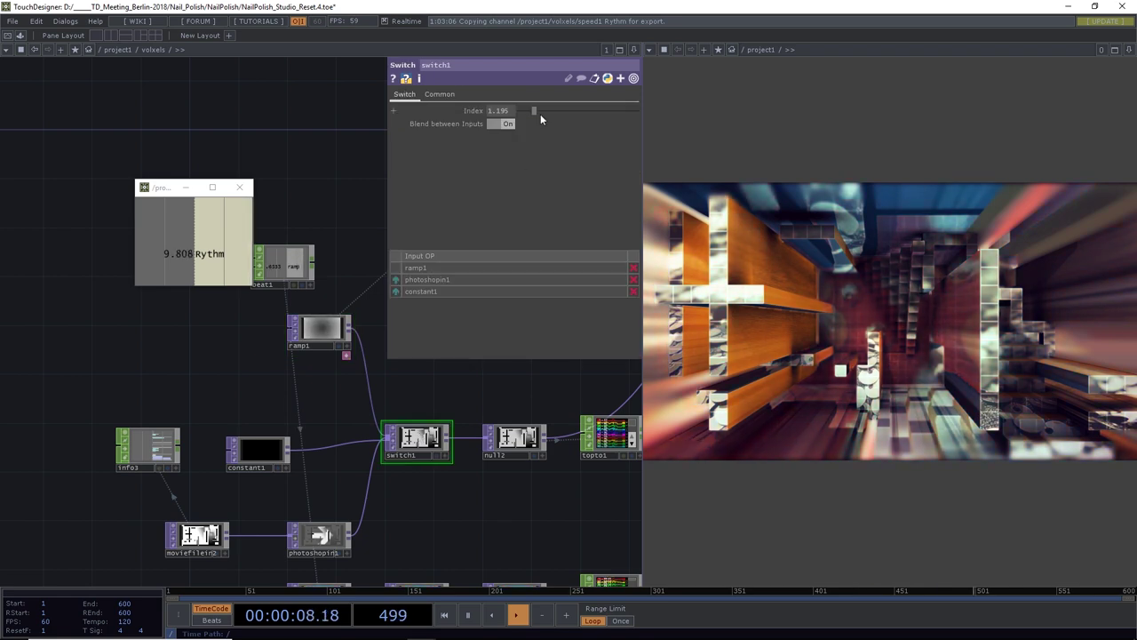
{"action": "middle_click_drag", "start_coordinate": [505, 113], "coordinate": [504, 95]}
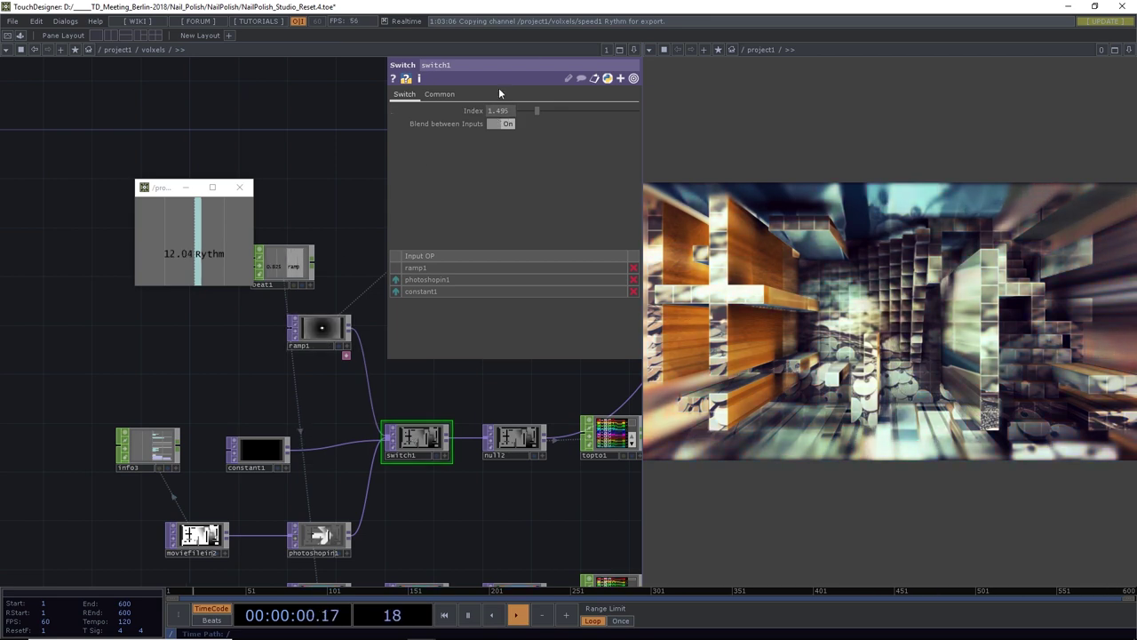
{"action": "mouse_move", "coordinate": [538, 110]}
{"action": "left_mouse_down"}
{"action": "mouse_move", "coordinate": [559, 111]}
{"action": "mouse_move", "coordinate": [524, 110]}
{"action": "left_mouse_up"}
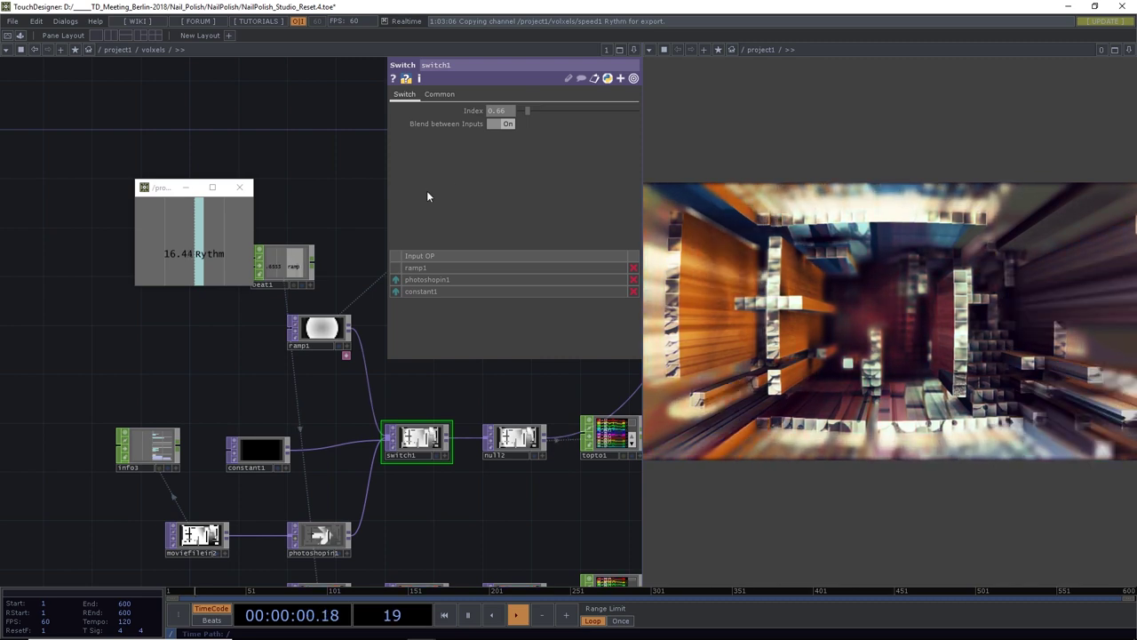
{"action": "scroll", "coordinate": [194, 329], "scroll_direction": "down", "scroll_amount": 4}
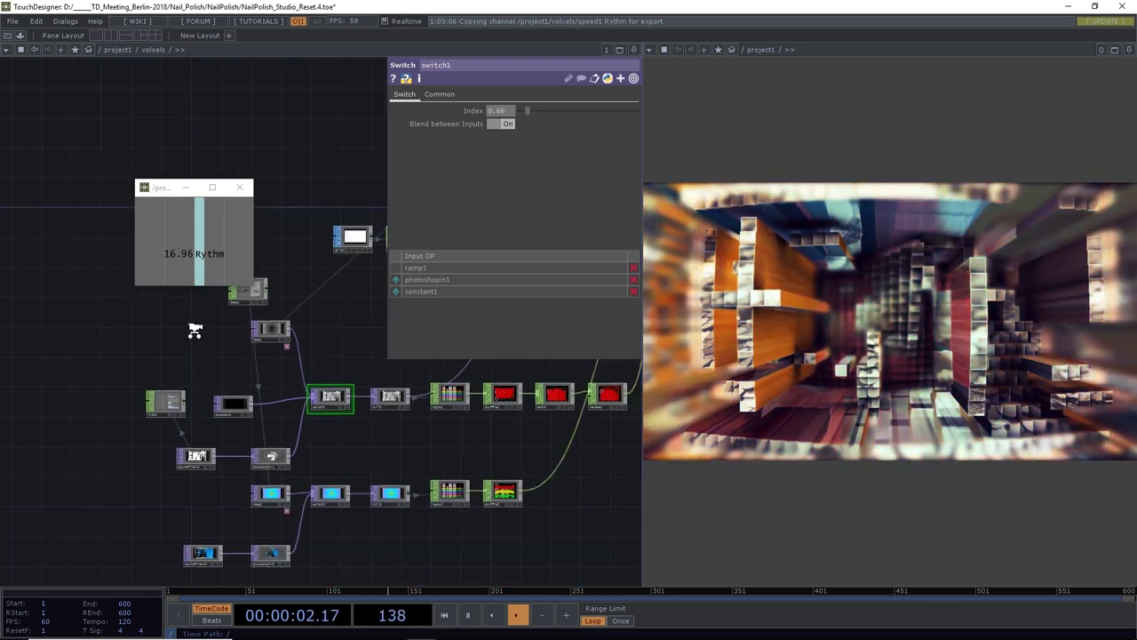
{"action": "left_click_drag", "start_coordinate": [301, 318], "coordinate": [70, 442]}
{"action": "left_click_drag", "start_coordinate": [306, 448], "coordinate": [285, 454]}
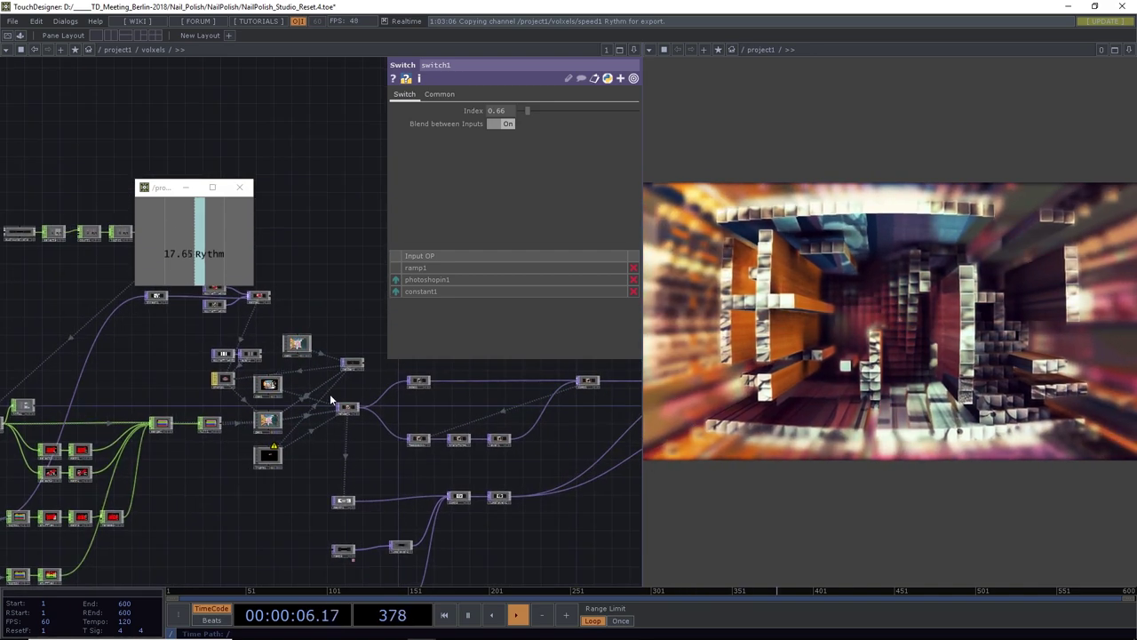
{"action": "scroll", "coordinate": [330, 400], "scroll_direction": "up", "scroll_amount": 3}
{"action": "left_click_drag", "start_coordinate": [287, 386], "coordinate": [408, 470]}
{"action": "left_click", "coordinate": [329, 461]}
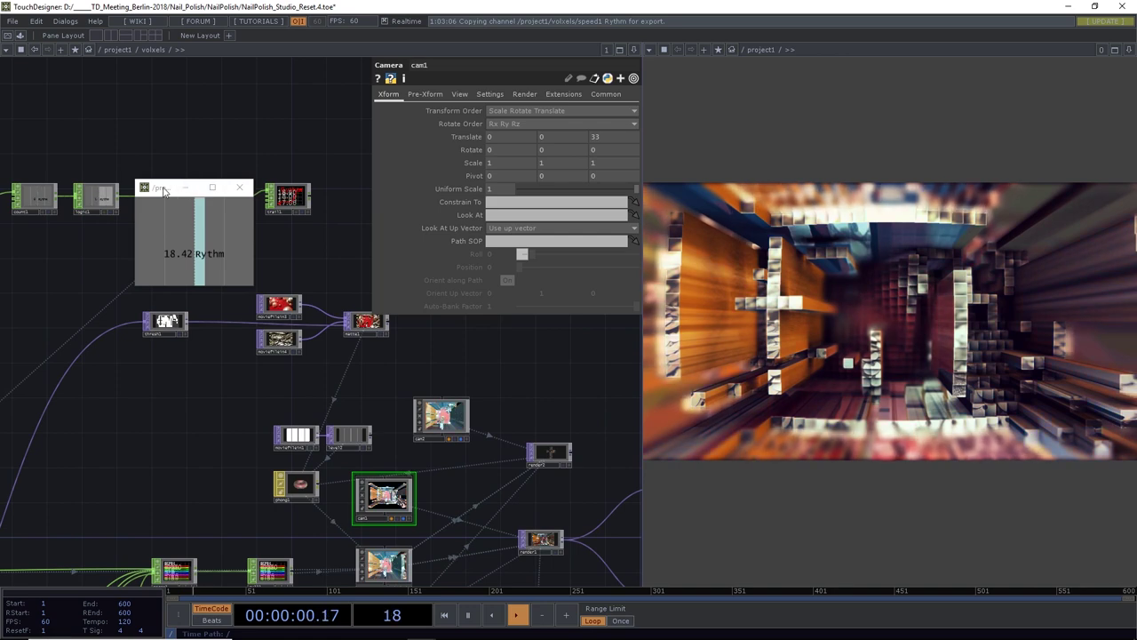
Make cam1's Translate z follow 25+op('filter1')['Rythm'] through a CHOP reference
{"action": "left_click_drag", "start_coordinate": [163, 191], "coordinate": [115, 303]}
{"action": "scroll", "coordinate": [161, 198], "scroll_direction": "up", "scroll_amount": 3}
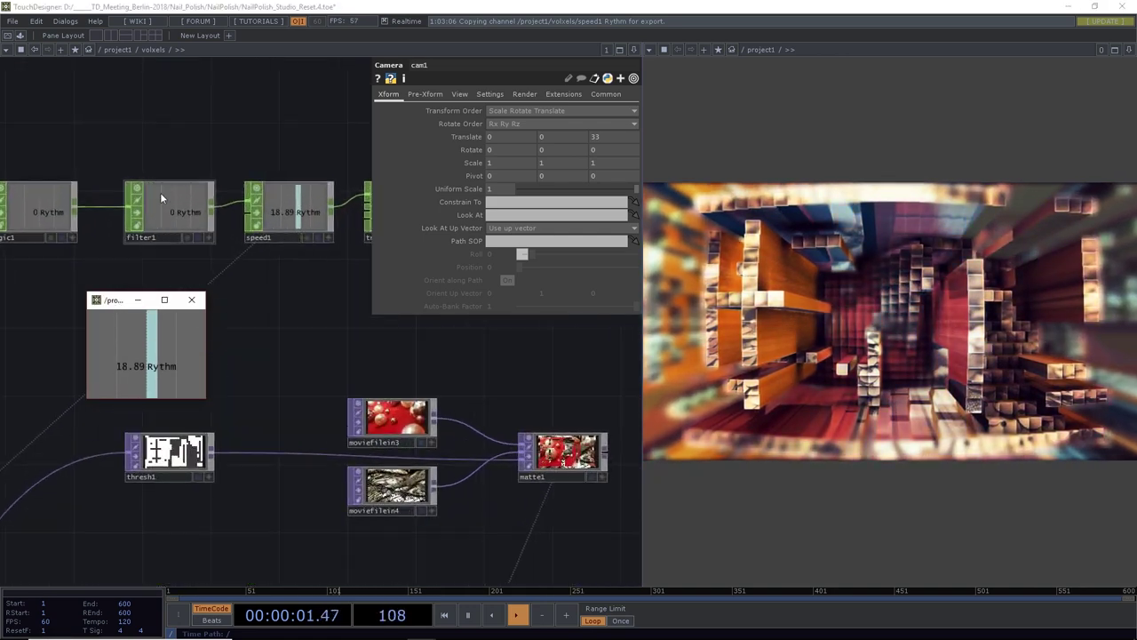
{"action": "left_click", "coordinate": [206, 236]}
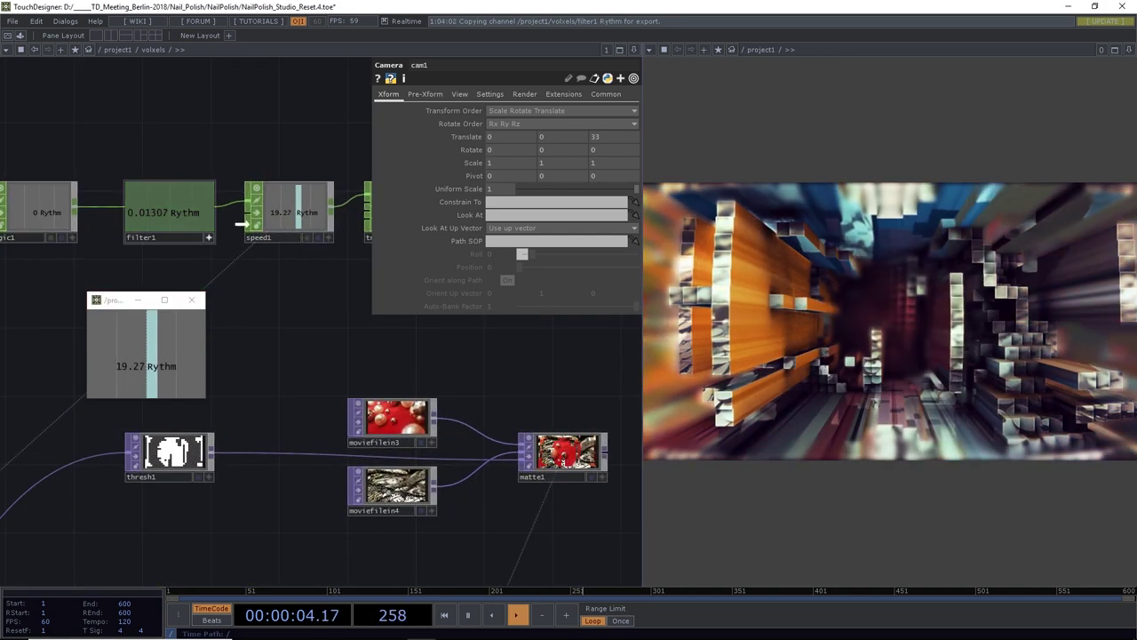
{"action": "left_click_drag", "start_coordinate": [566, 136], "coordinate": [614, 136]}
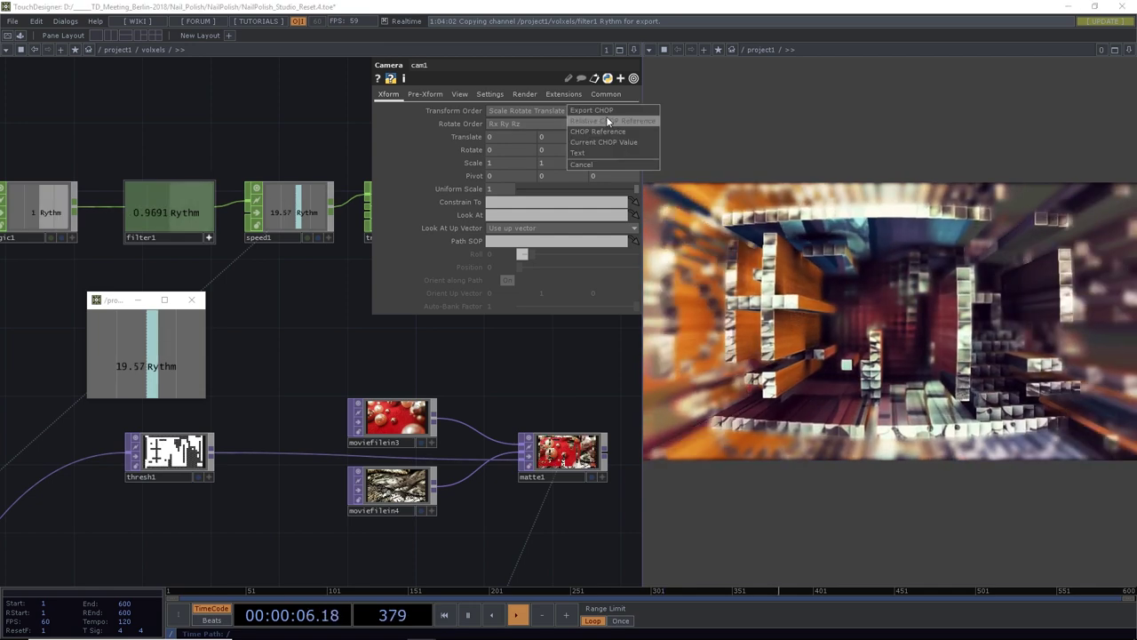
{"action": "left_click", "coordinate": [606, 116]}
{"action": "left_click", "coordinate": [457, 136]}
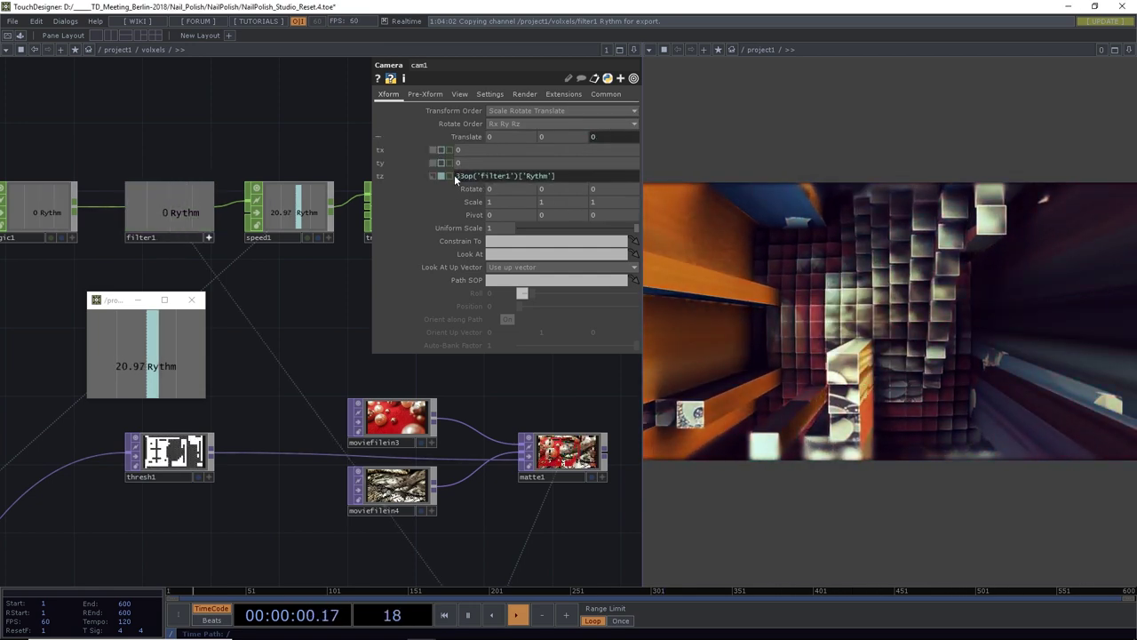
{"action": "type", "text": "3+"}
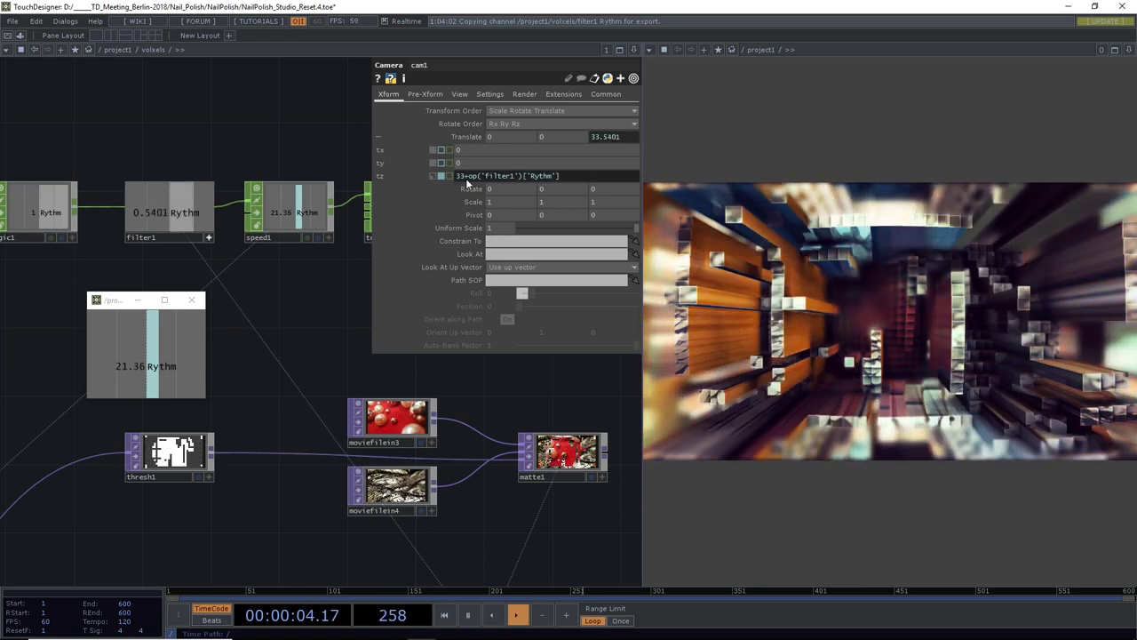
{"action": "key", "text": "BackSpace"}
{"action": "key", "text": "BackSpace"}
{"action": "key", "text": "BackSpace"}
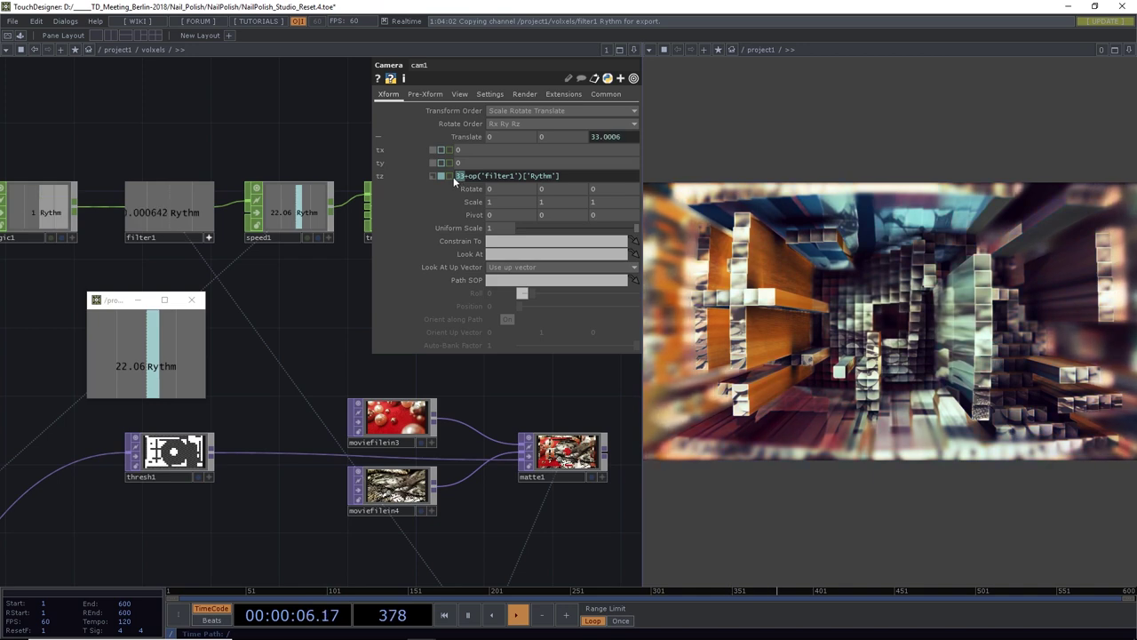
{"action": "type", "text": "25+"}
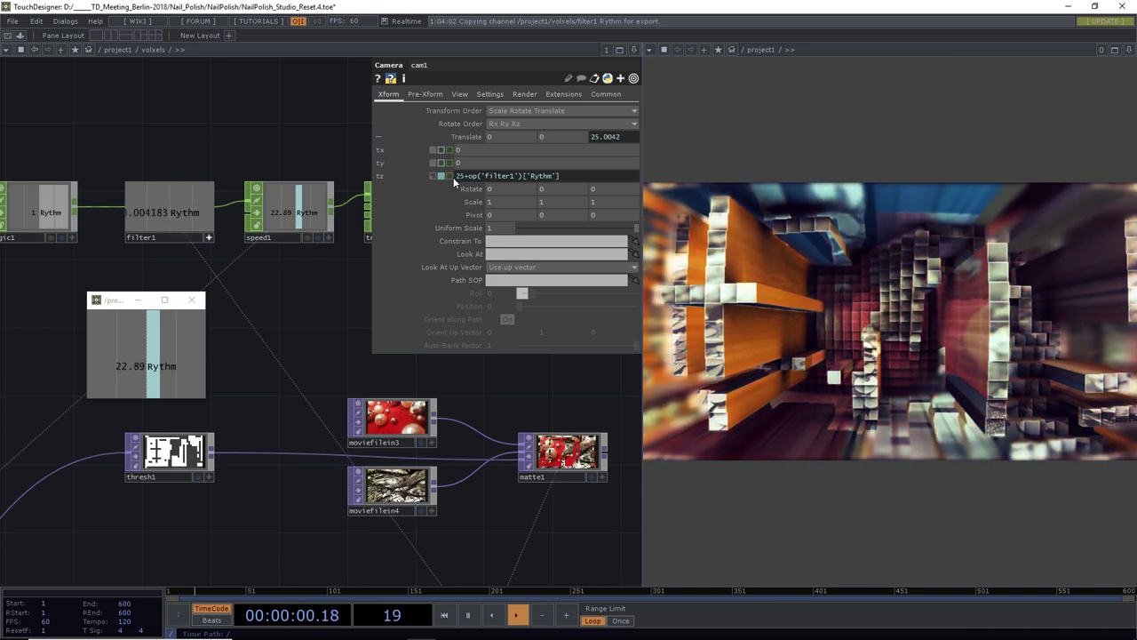
Close the floating Rythm viewer and save the project as NailPolish_Studio_Reset.5.toe
{"action": "left_click", "coordinate": [191, 299]}
{"action": "left_click_drag", "start_coordinate": [214, 242], "coordinate": [156, 251]}
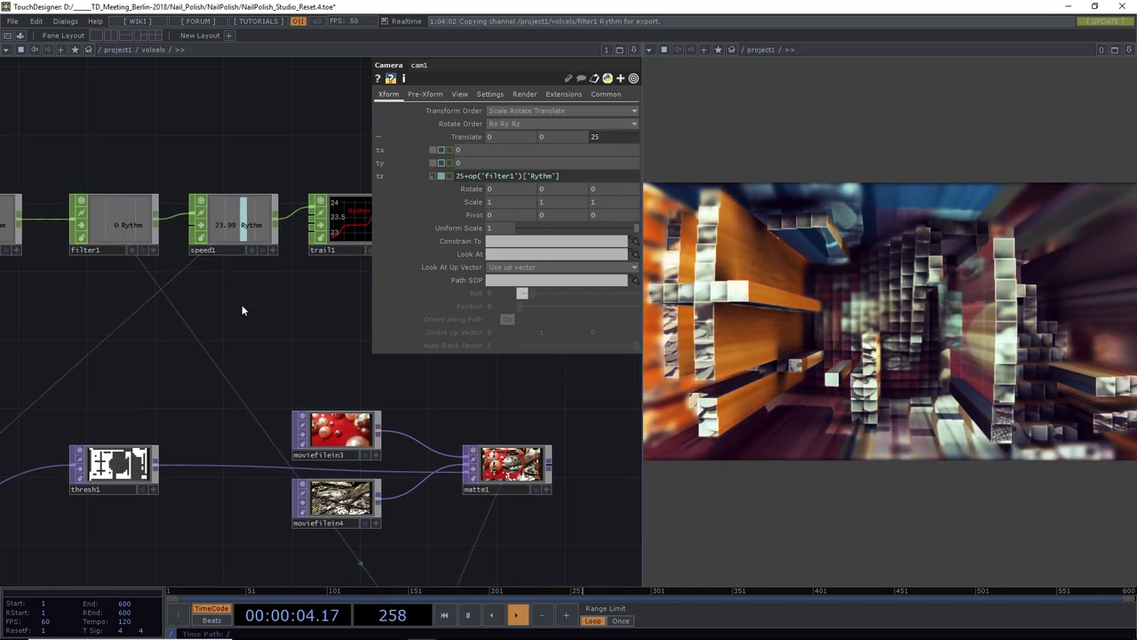
{"action": "key", "text": "ctrl+s"}
{"action": "scroll", "coordinate": [297, 358], "scroll_direction": "down", "scroll_amount": 6}
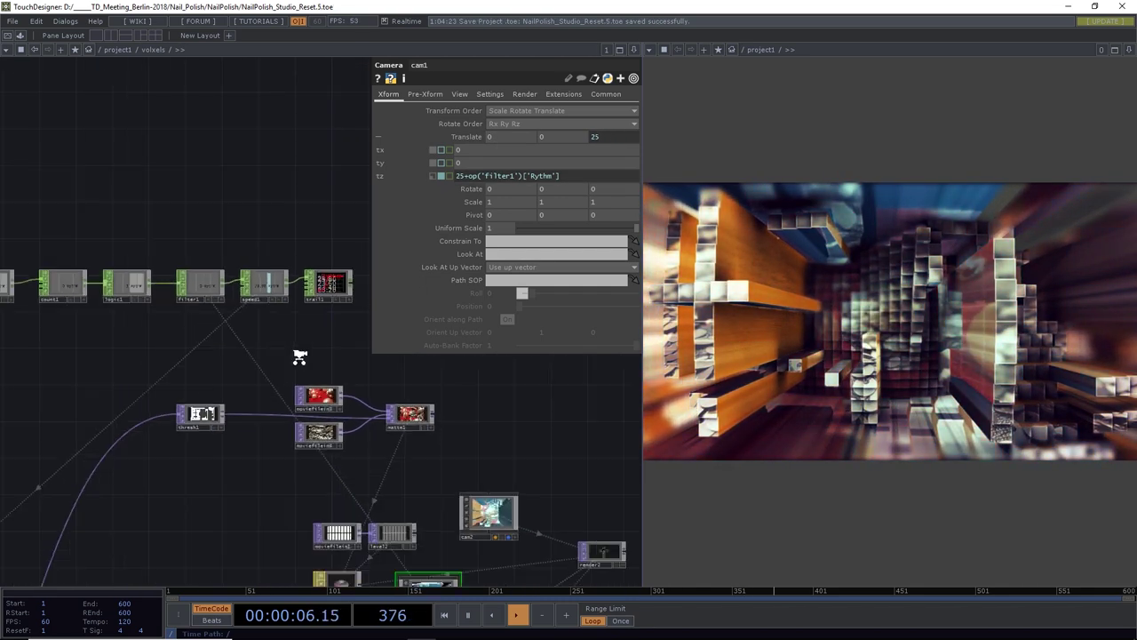
{"action": "scroll", "coordinate": [152, 325], "scroll_direction": "up", "scroll_amount": 6}
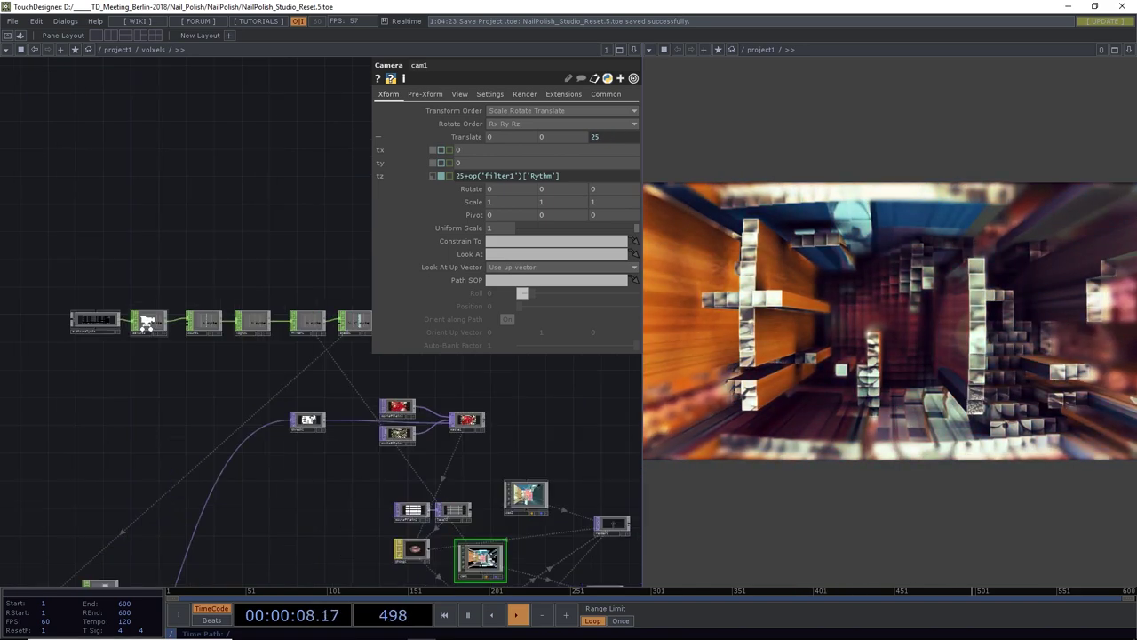
{"action": "scroll", "coordinate": [152, 325], "scroll_direction": "down", "scroll_amount": 5}
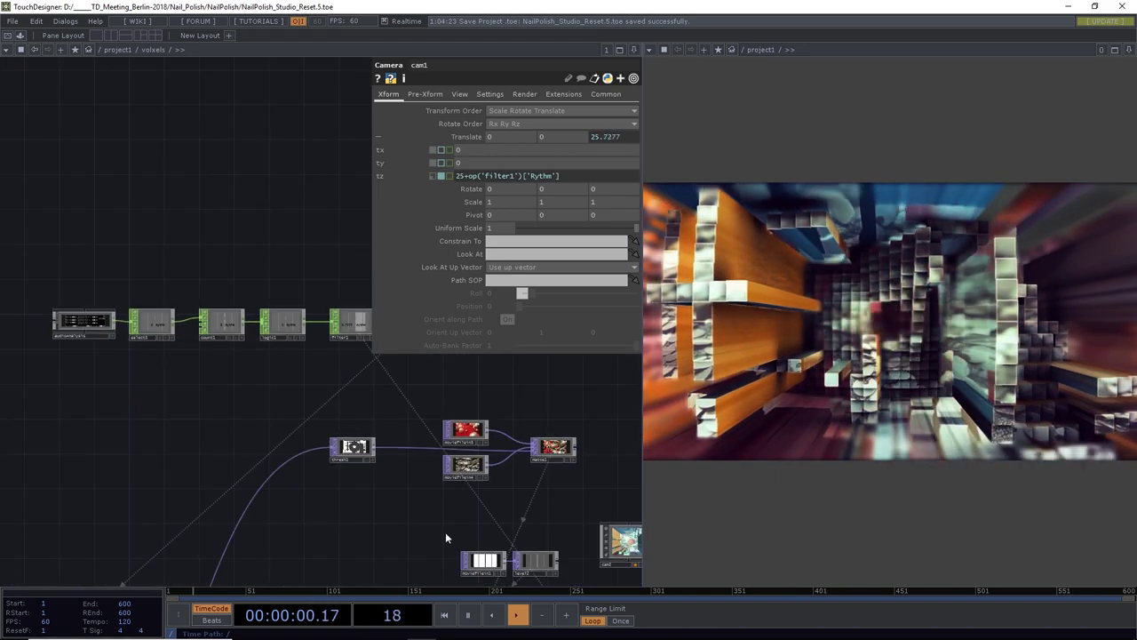
{"action": "mouse_move", "coordinate": [445, 531]}
{"action": "left_mouse_down"}
{"action": "mouse_move", "coordinate": [398, 486]}
{"action": "mouse_move", "coordinate": [368, 480]}
{"action": "mouse_move", "coordinate": [449, 522]}
{"action": "left_mouse_up"}
{"action": "scroll", "coordinate": [398, 485], "scroll_direction": "down", "scroll_amount": 2}
{"action": "scroll", "coordinate": [469, 549], "scroll_direction": "down", "scroll_amount": 2}
{"action": "left_click_drag", "start_coordinate": [440, 569], "coordinate": [446, 517]}
Branch a lag1 CHOP off select3 with lag times 0.1 and 0.2
{"action": "left_click", "coordinate": [478, 541]}
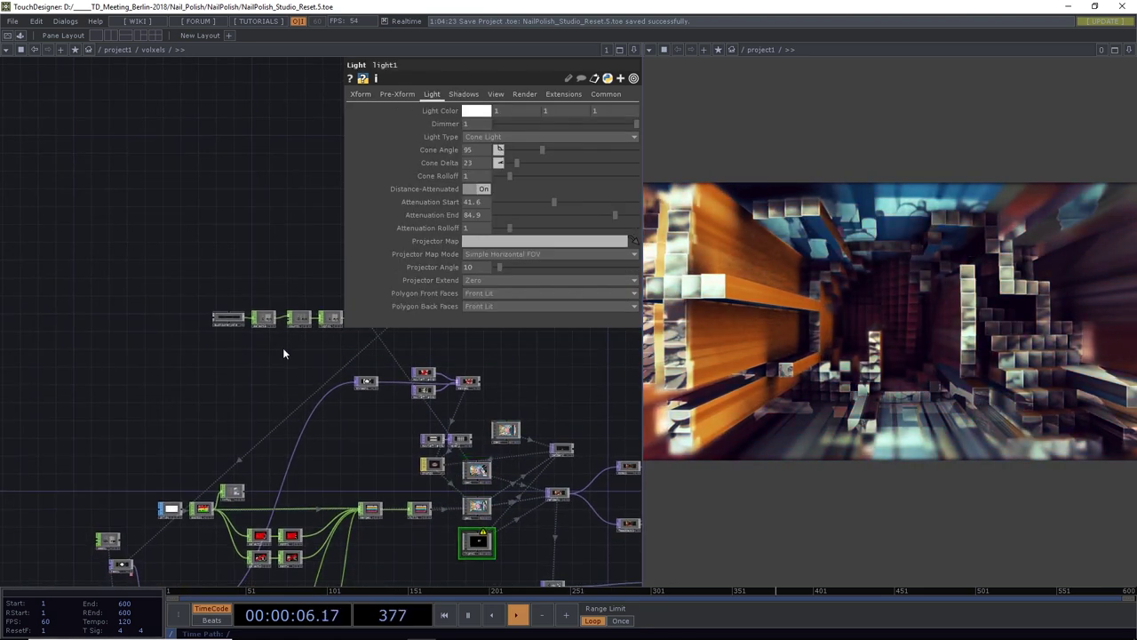
{"action": "left_click_drag", "start_coordinate": [283, 353], "coordinate": [346, 391]}
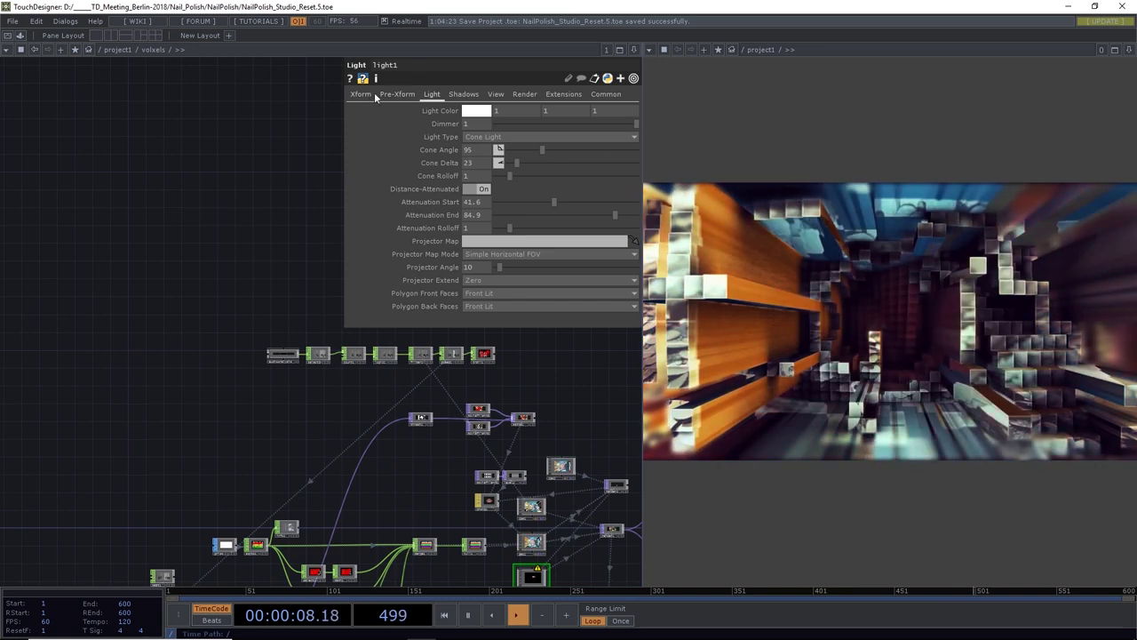
{"action": "scroll", "coordinate": [322, 348], "scroll_direction": "up", "scroll_amount": 5}
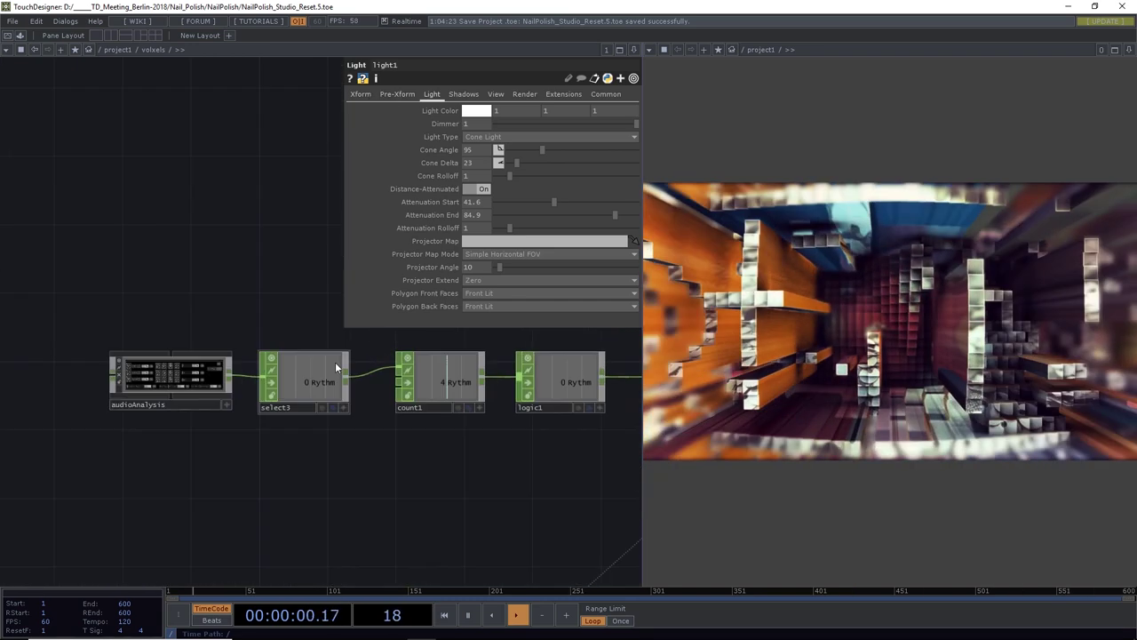
{"action": "left_click", "coordinate": [345, 409]}
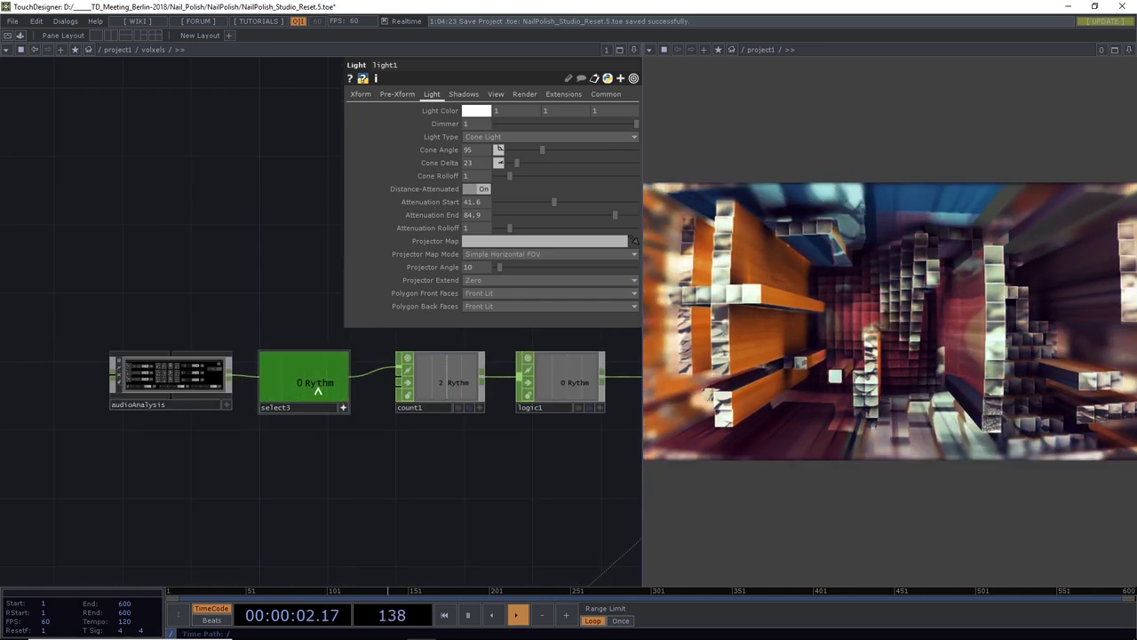
{"action": "left_click_drag", "start_coordinate": [543, 439], "coordinate": [157, 462]}
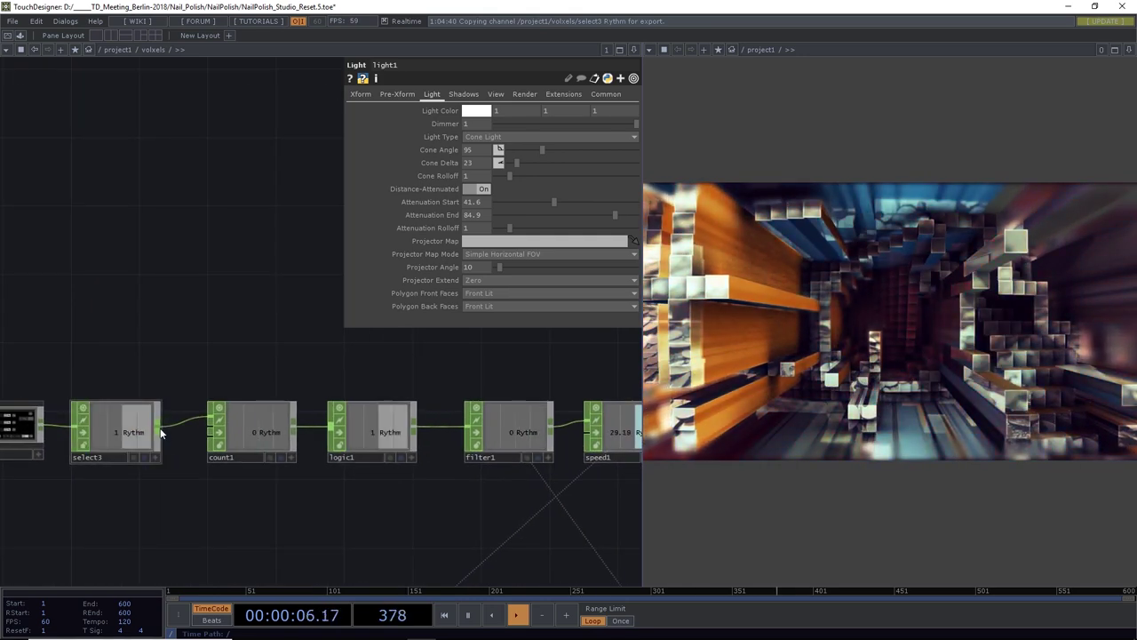
{"action": "left_click", "coordinate": [161, 426]}
{"action": "left_click", "coordinate": [209, 298]}
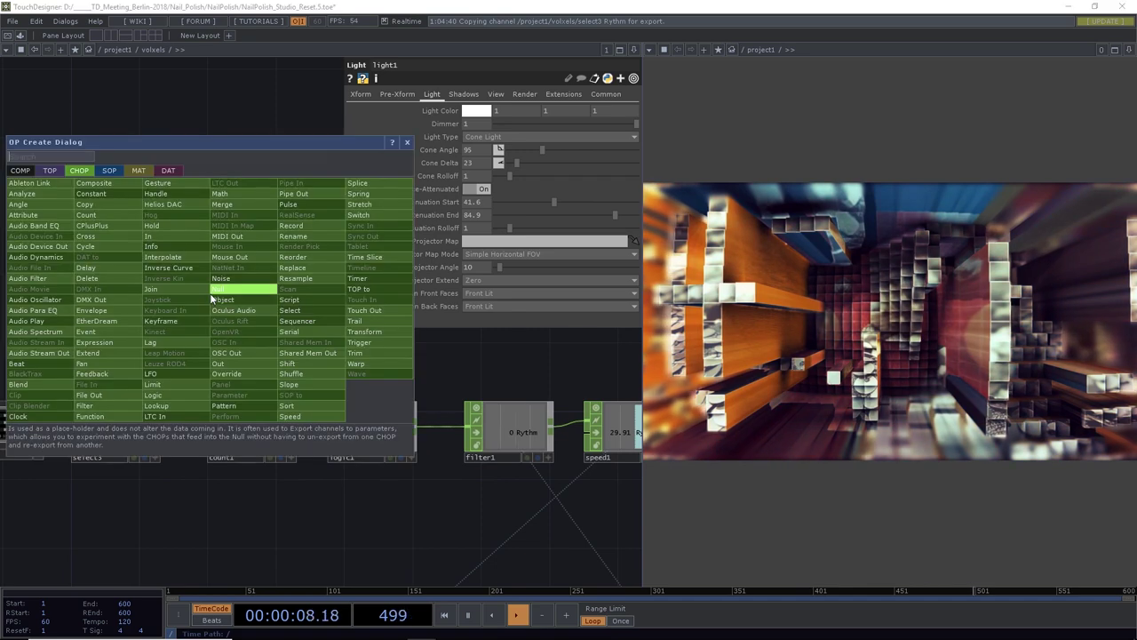
{"action": "type", "text": "la"}
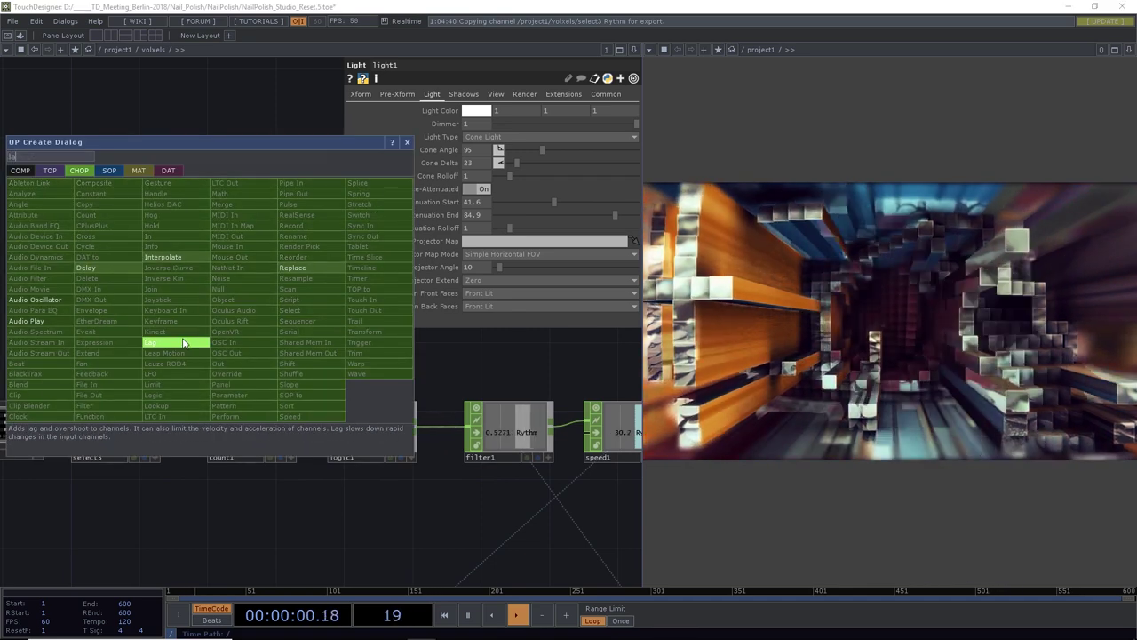
{"action": "left_click", "coordinate": [169, 342]}
{"action": "left_click", "coordinate": [260, 322]}
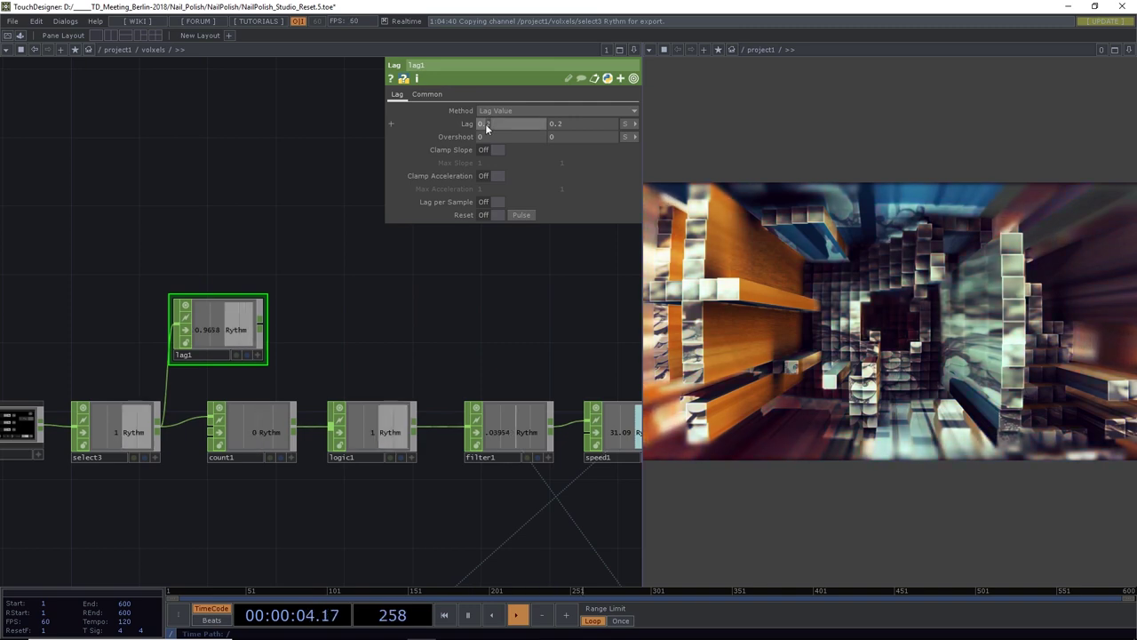
{"action": "left_click_drag", "start_coordinate": [507, 125], "coordinate": [564, 126]}
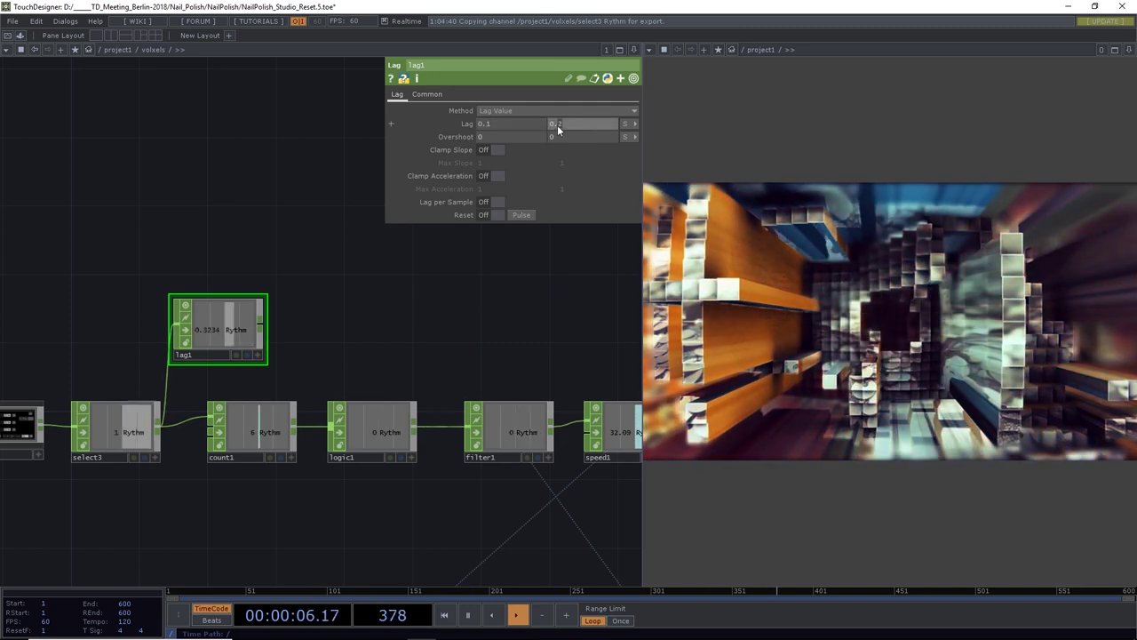
{"action": "type", "text": "0.5"}
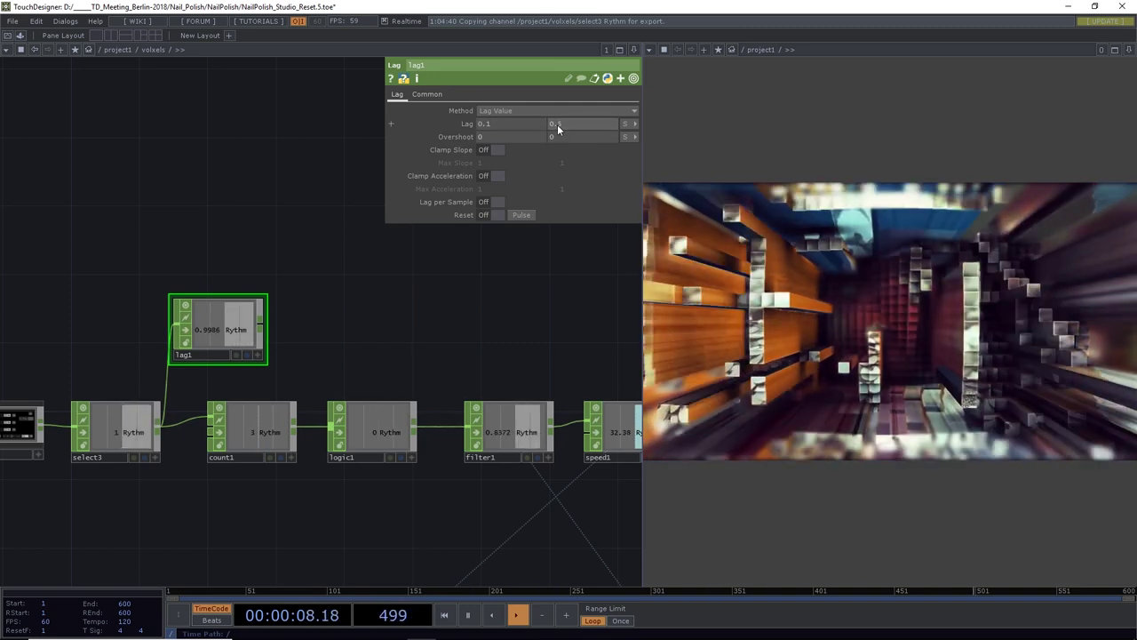
{"action": "key", "text": "Return"}
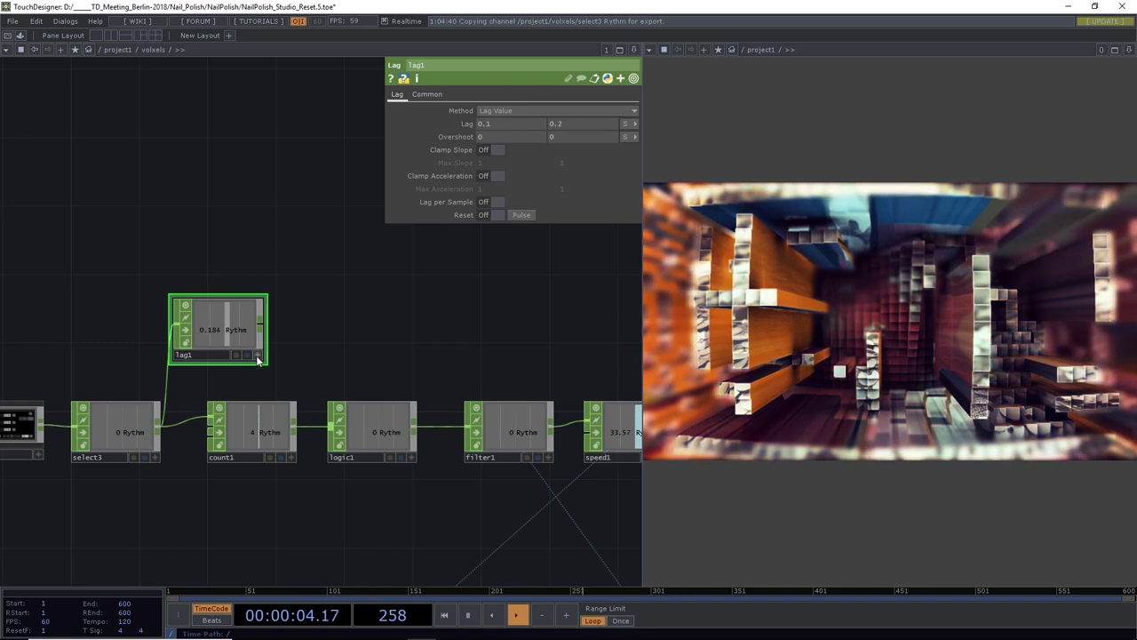
{"action": "scroll", "coordinate": [306, 346], "scroll_direction": "down", "scroll_amount": 5}
{"action": "scroll", "coordinate": [405, 432], "scroll_direction": "up", "scroll_amount": 4}
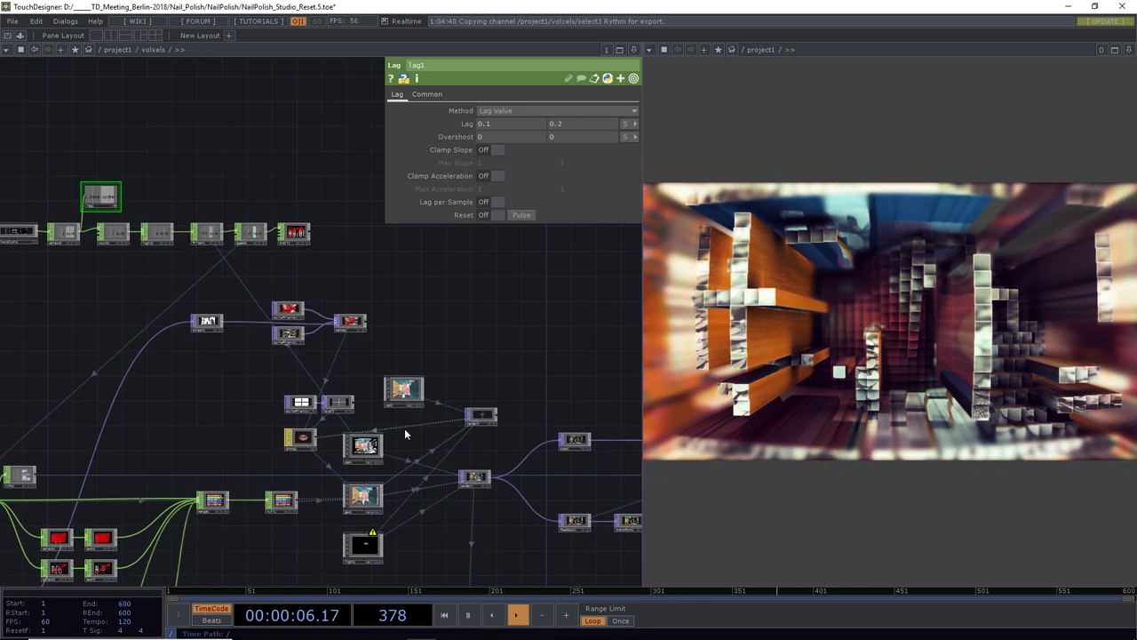
Drive light1's Dimmer with the expression 1+(op('lag1')['Rythm']/2)
{"action": "left_click", "coordinate": [360, 546]}
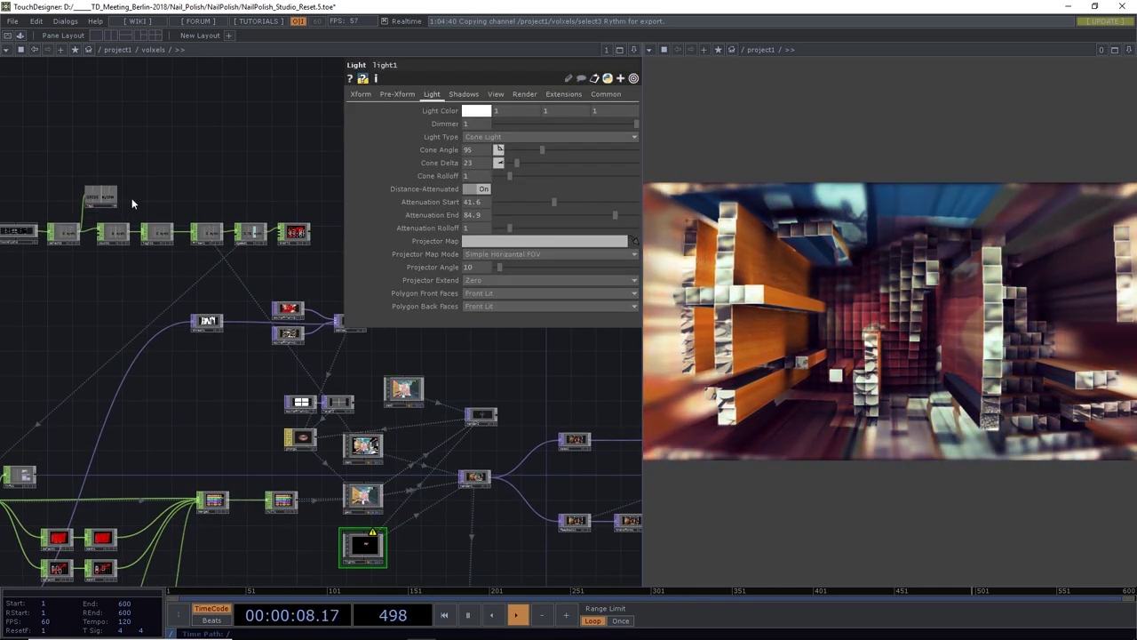
{"action": "left_click_drag", "start_coordinate": [377, 140], "coordinate": [448, 123]}
{"action": "left_click", "coordinate": [453, 114]}
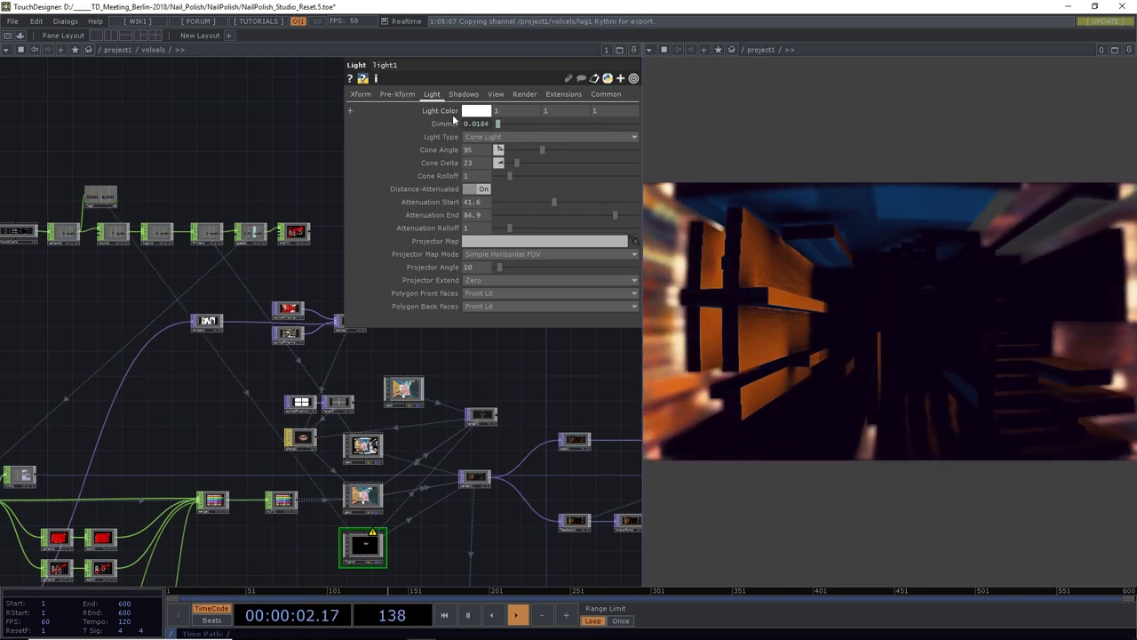
{"action": "left_click", "coordinate": [451, 125]}
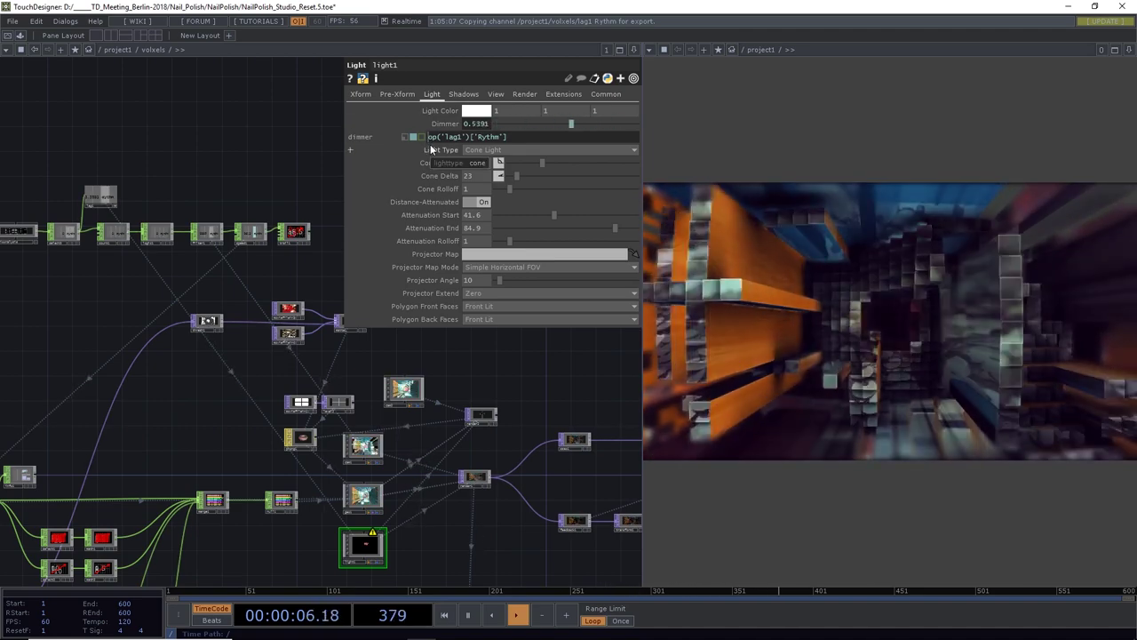
{"action": "type", "text": "1+"}
{"action": "key", "text": "Return"}
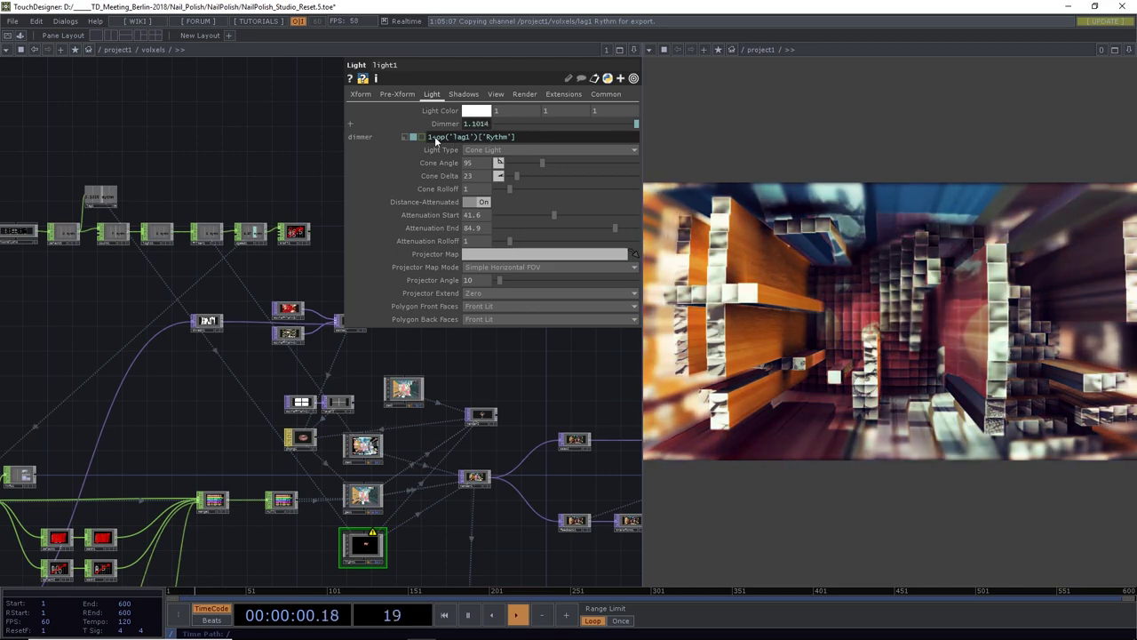
{"action": "left_click", "coordinate": [436, 137]}
{"action": "type", "text": "("}
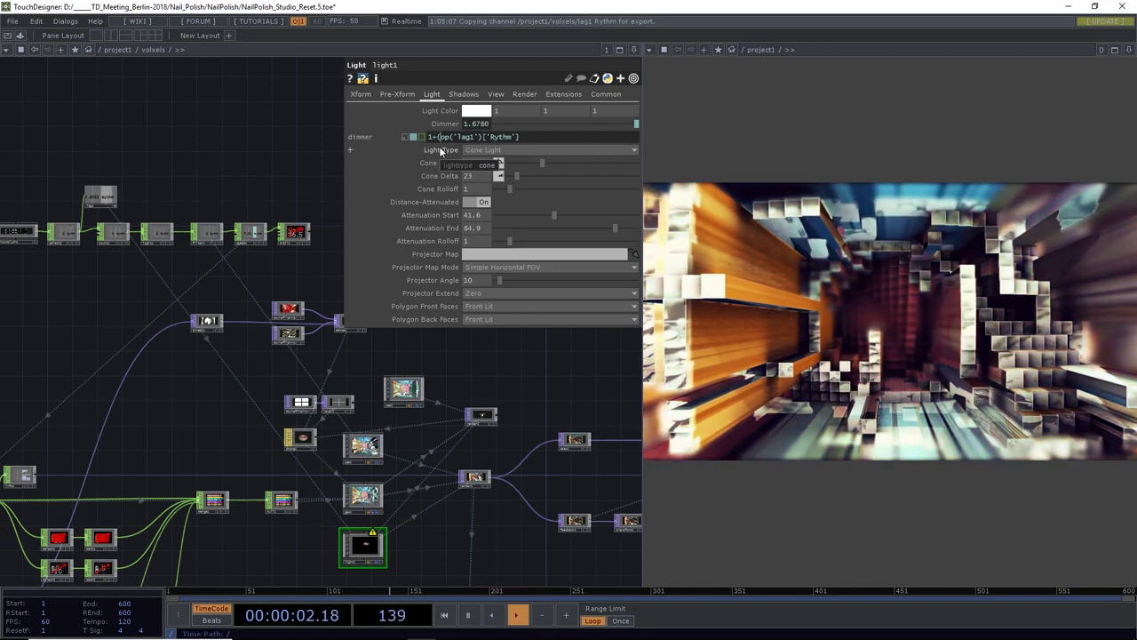
{"action": "type", "text": "/"}
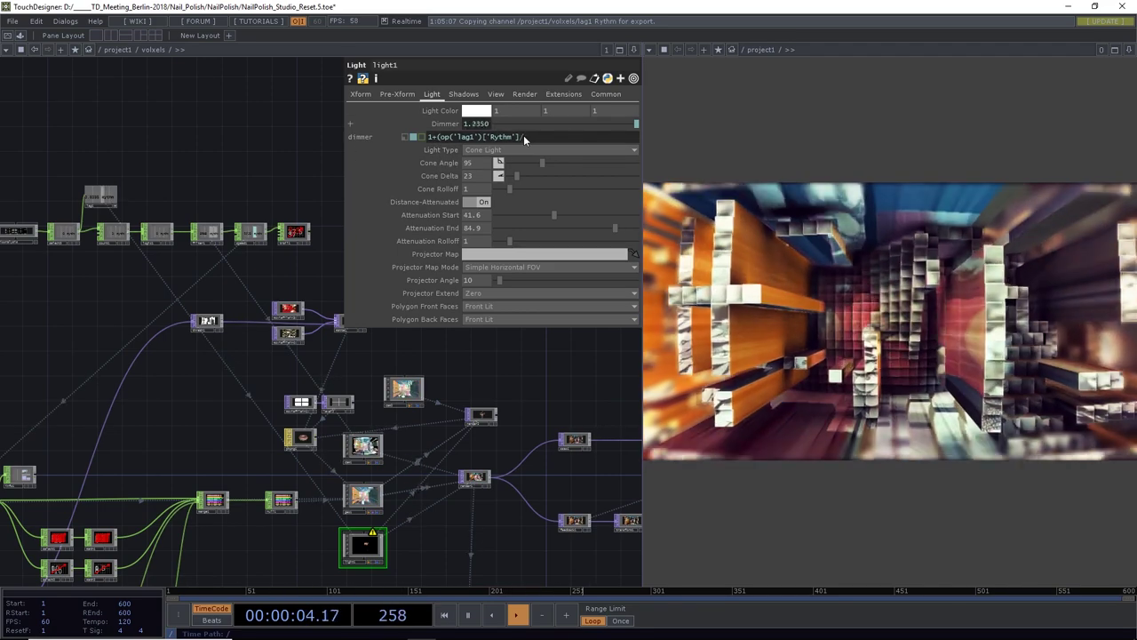
{"action": "type", "text": "2)"}
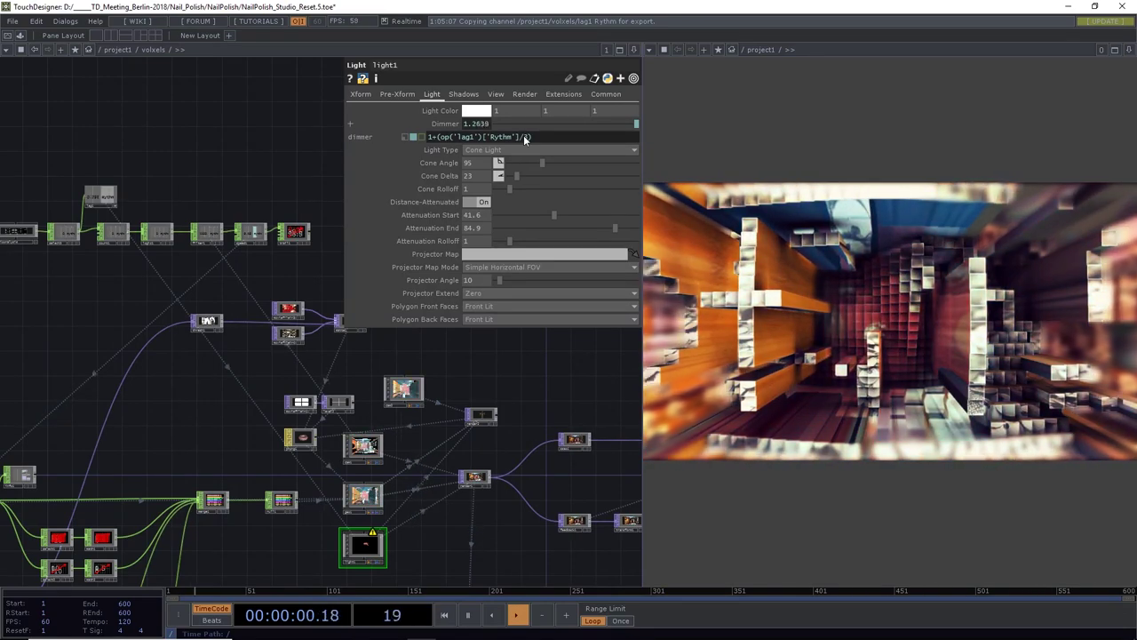
{"action": "key", "text": "Return"}
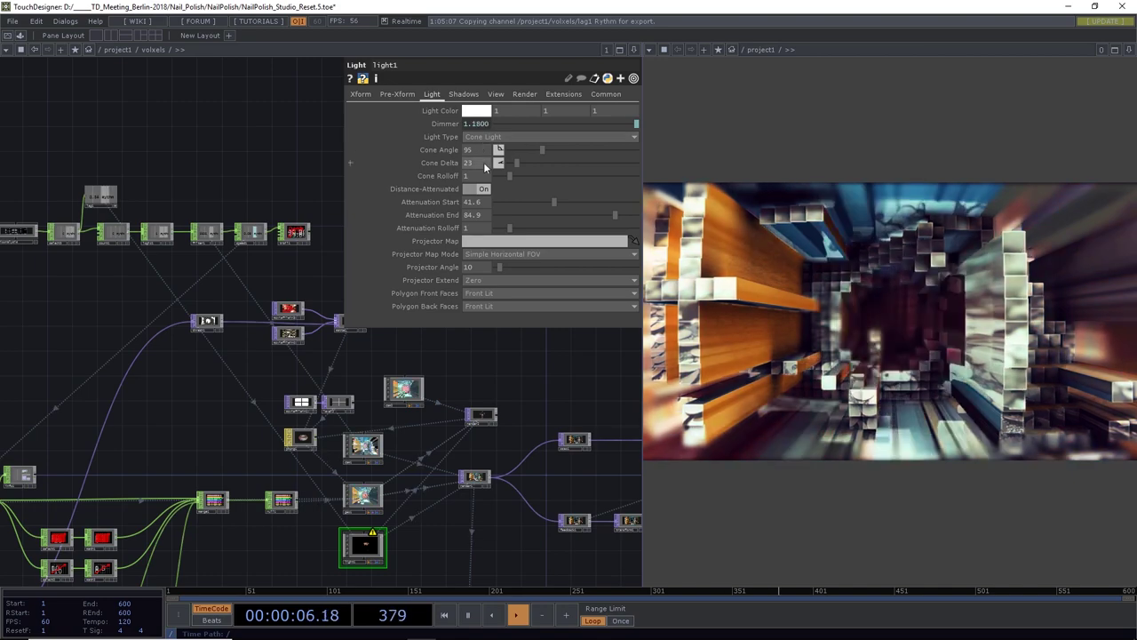
Soften the light cone (Cone Angle 57) and move light1 to Translate -7 13 23
{"action": "mouse_move", "coordinate": [518, 163]}
{"action": "left_mouse_down"}
{"action": "mouse_move", "coordinate": [533, 165]}
{"action": "mouse_move", "coordinate": [515, 165]}
{"action": "mouse_move", "coordinate": [536, 149]}
{"action": "mouse_move", "coordinate": [522, 150]}
{"action": "mouse_move", "coordinate": [559, 150]}
{"action": "mouse_move", "coordinate": [530, 154]}
{"action": "left_mouse_up"}
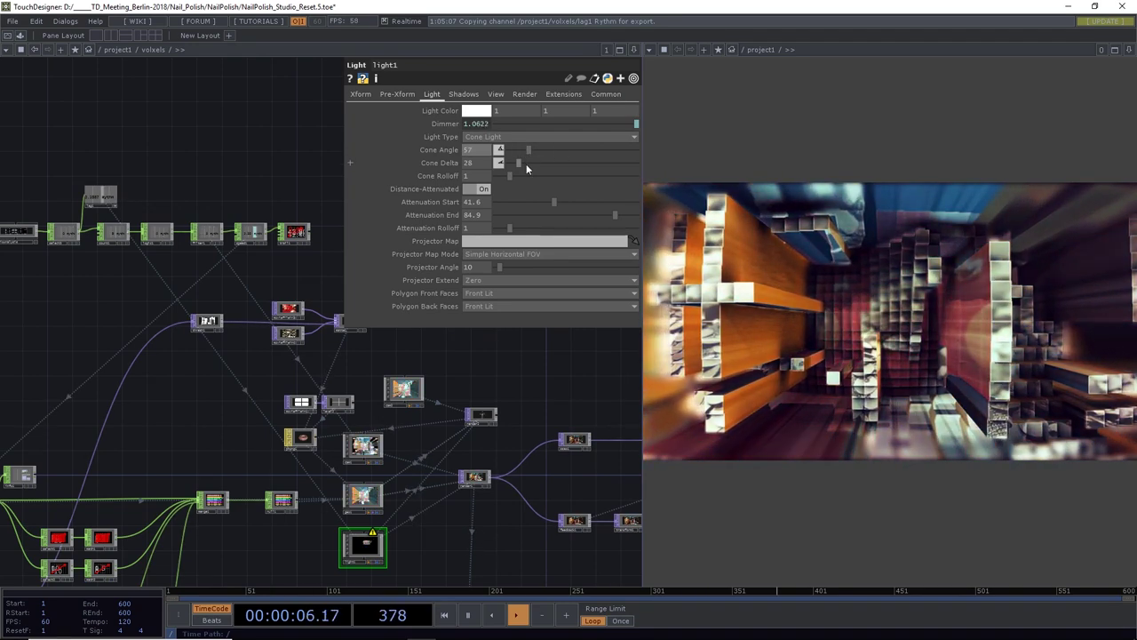
{"action": "left_click", "coordinate": [359, 95]}
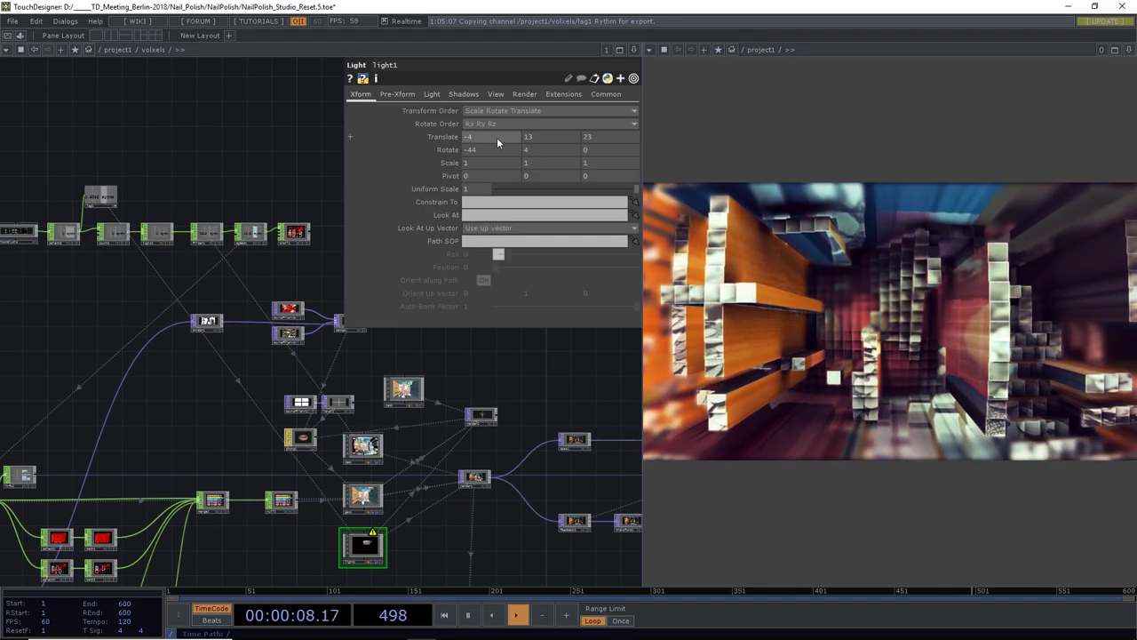
{"action": "middle_click_drag", "start_coordinate": [497, 137], "coordinate": [495, 137]}
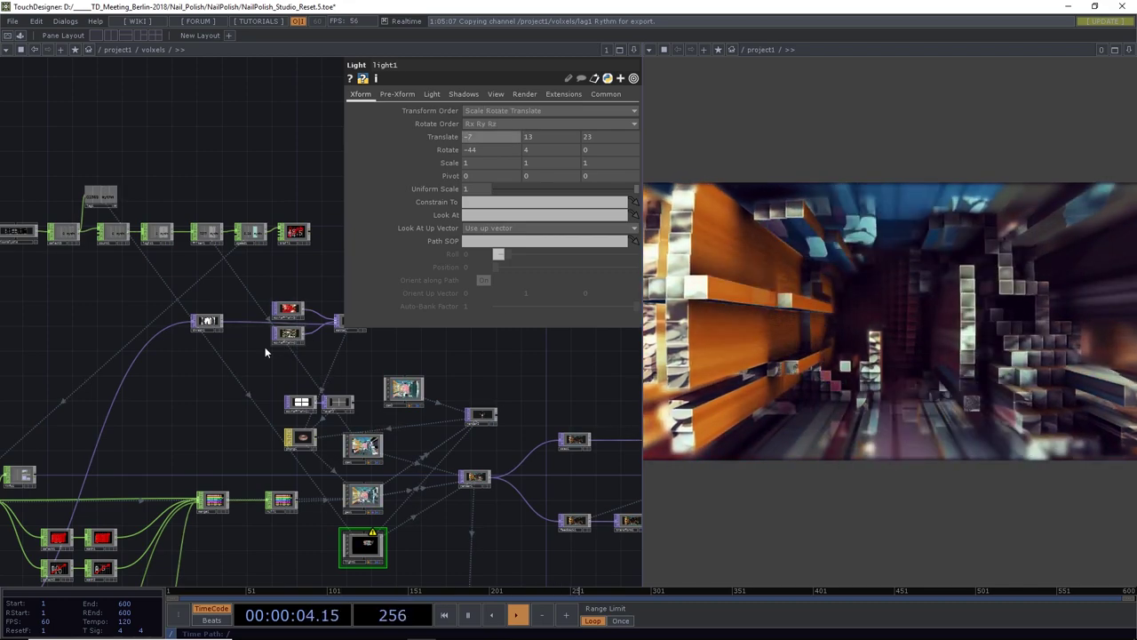
{"action": "scroll", "coordinate": [258, 355], "scroll_direction": "down", "scroll_amount": 6}
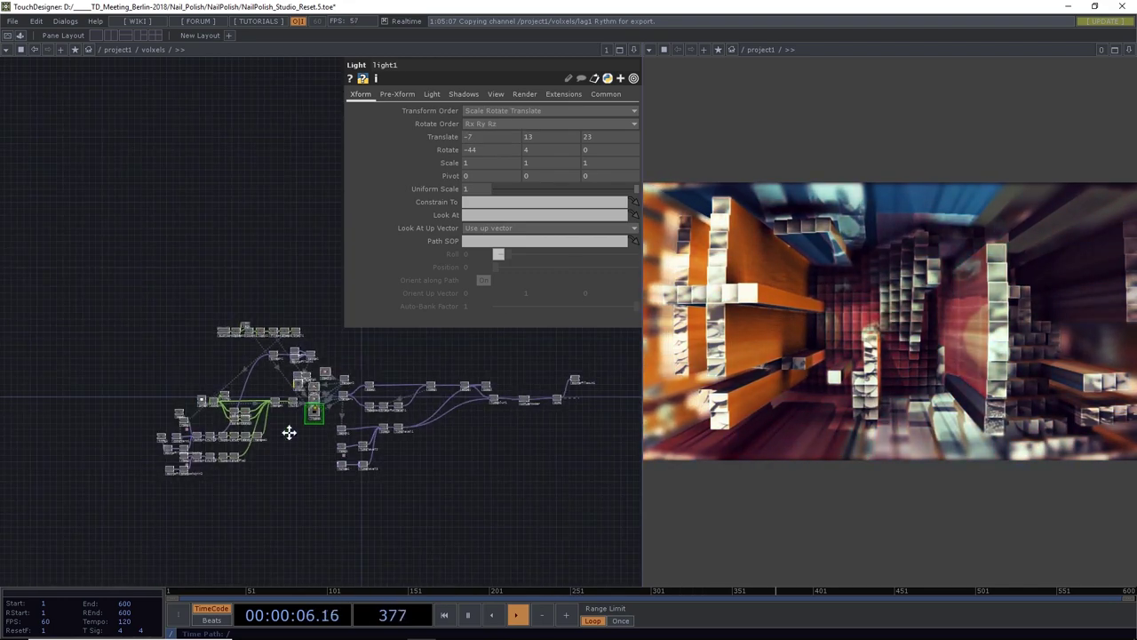
Create a slider1 Slider component in empty space above the network
{"action": "left_click_drag", "start_coordinate": [287, 432], "coordinate": [254, 413]}
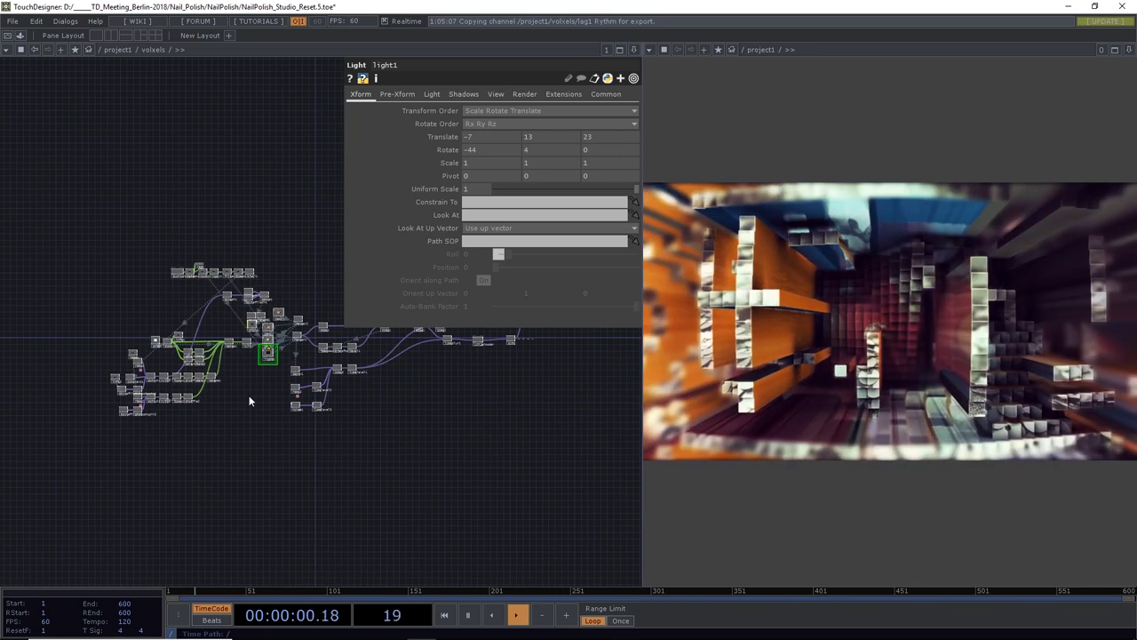
{"action": "key", "text": "Tab"}
{"action": "left_click", "coordinate": [59, 270]}
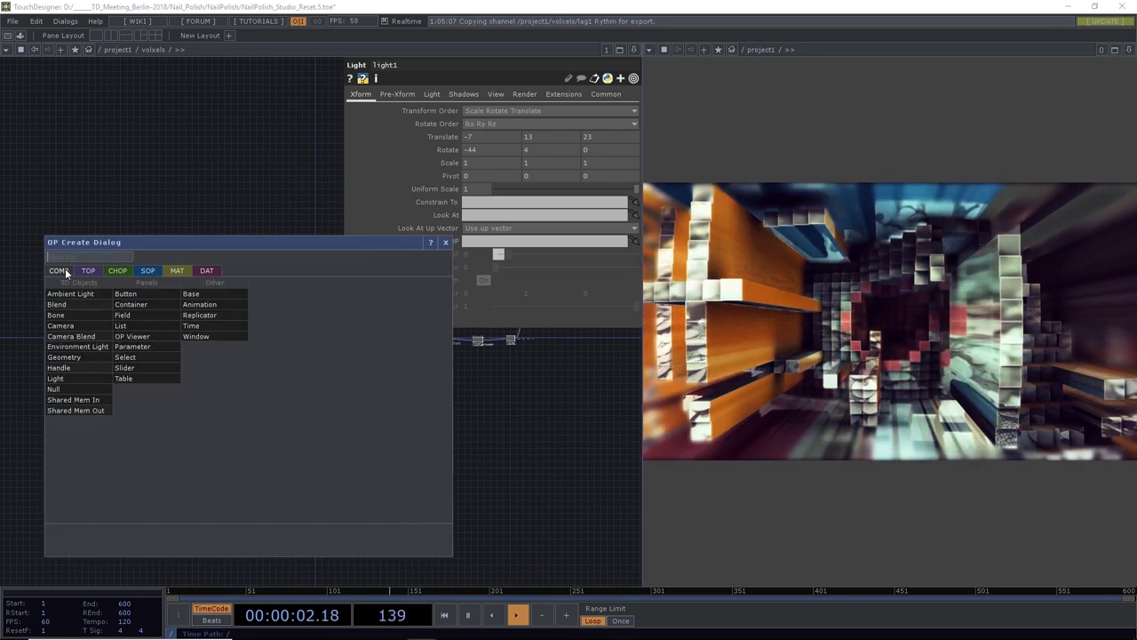
{"action": "left_click", "coordinate": [131, 362]}
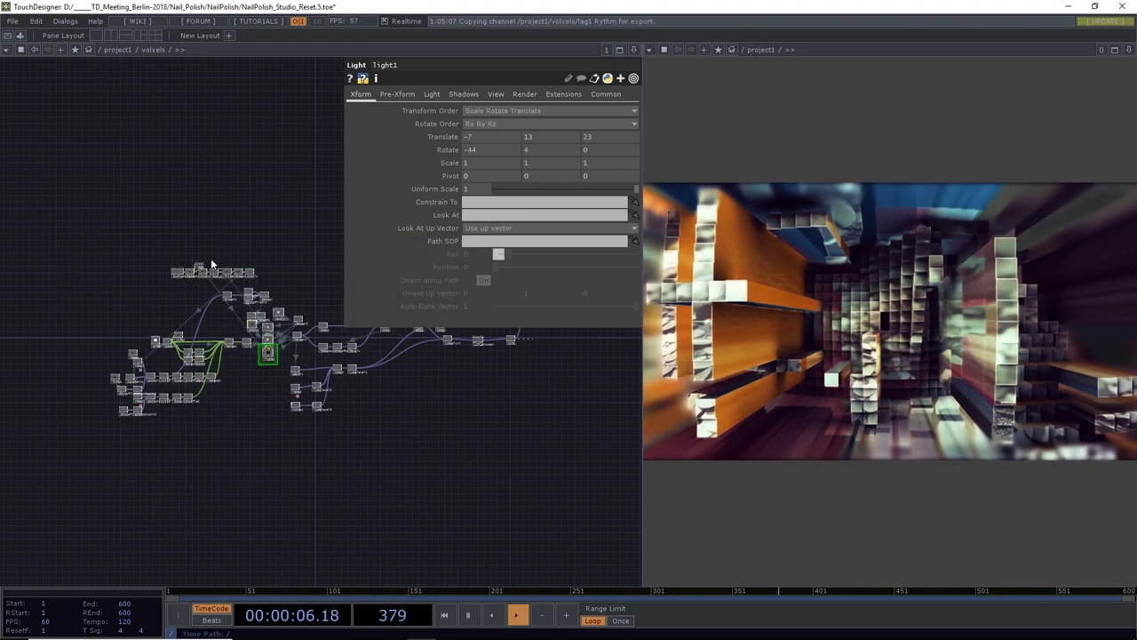
{"action": "left_click", "coordinate": [181, 240]}
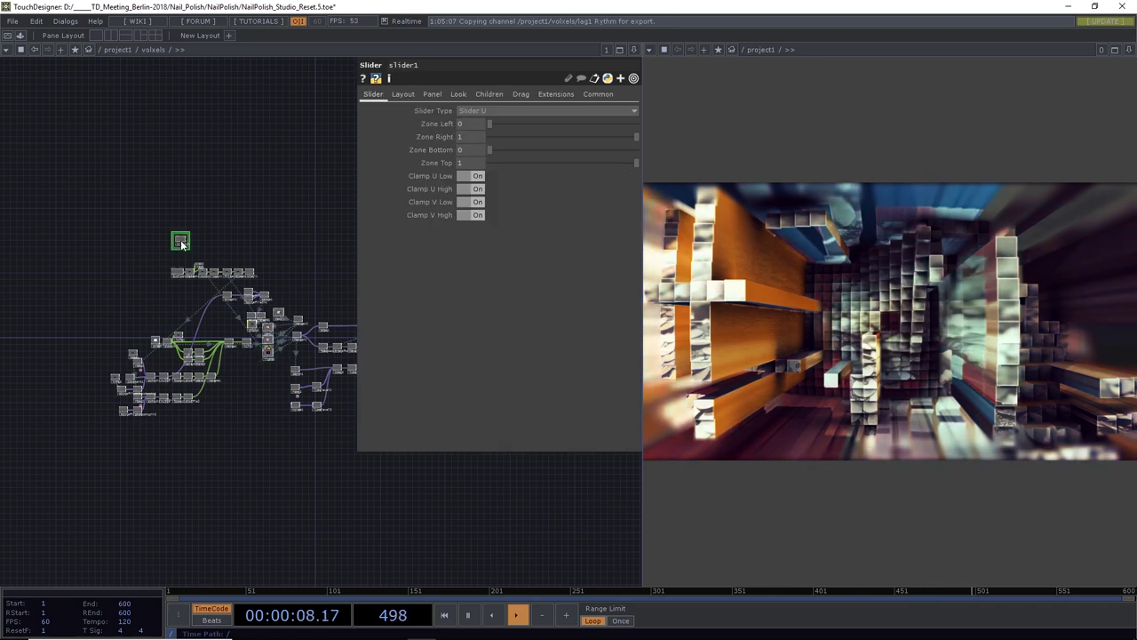
{"action": "scroll", "coordinate": [182, 254], "scroll_direction": "up", "scroll_amount": 10}
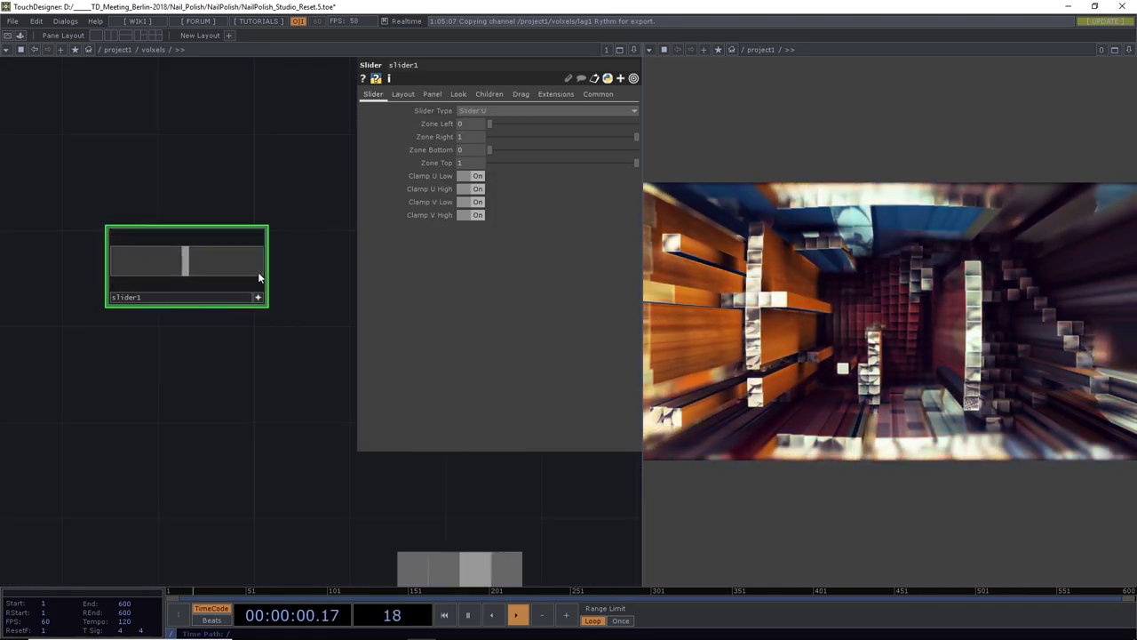
Wire a new Null CHOP from slider1's output and place it beside the slider
{"action": "left_click_drag", "start_coordinate": [263, 264], "coordinate": [308, 262]}
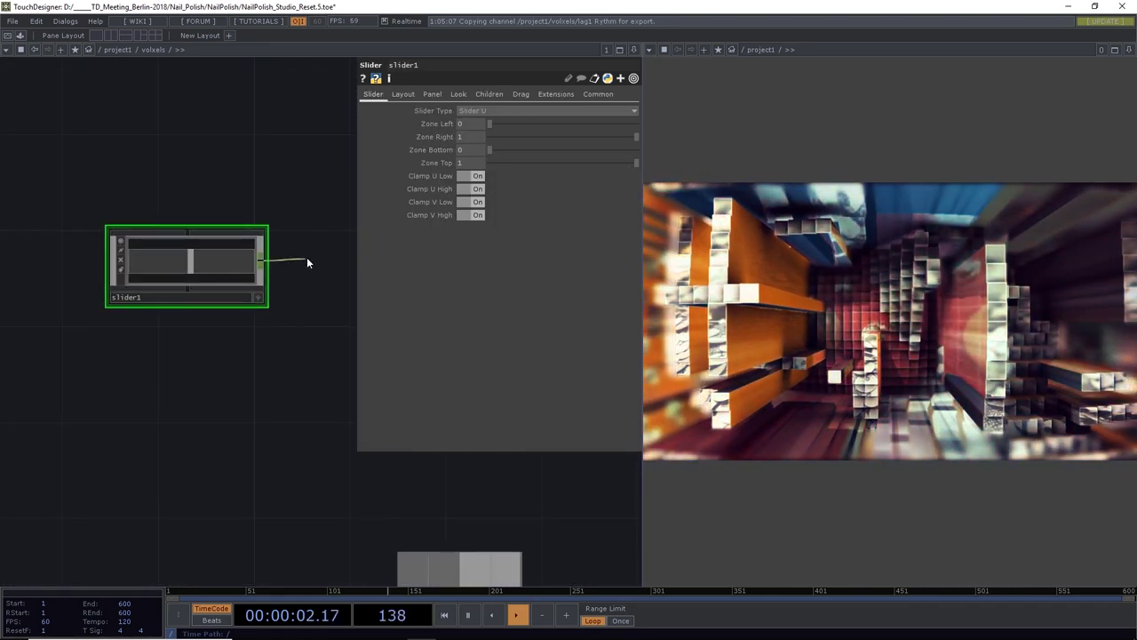
{"action": "left_click", "coordinate": [306, 263]}
{"action": "type", "text": "null"}
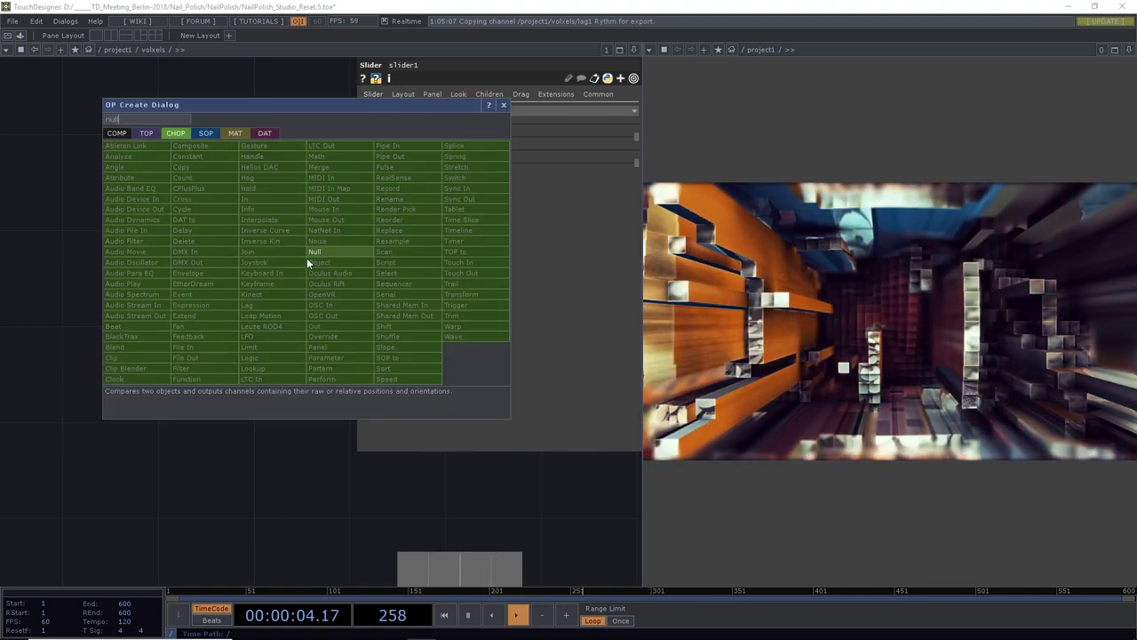
{"action": "left_click", "coordinate": [308, 259]}
{"action": "left_click_drag", "start_coordinate": [317, 259], "coordinate": [394, 259]}
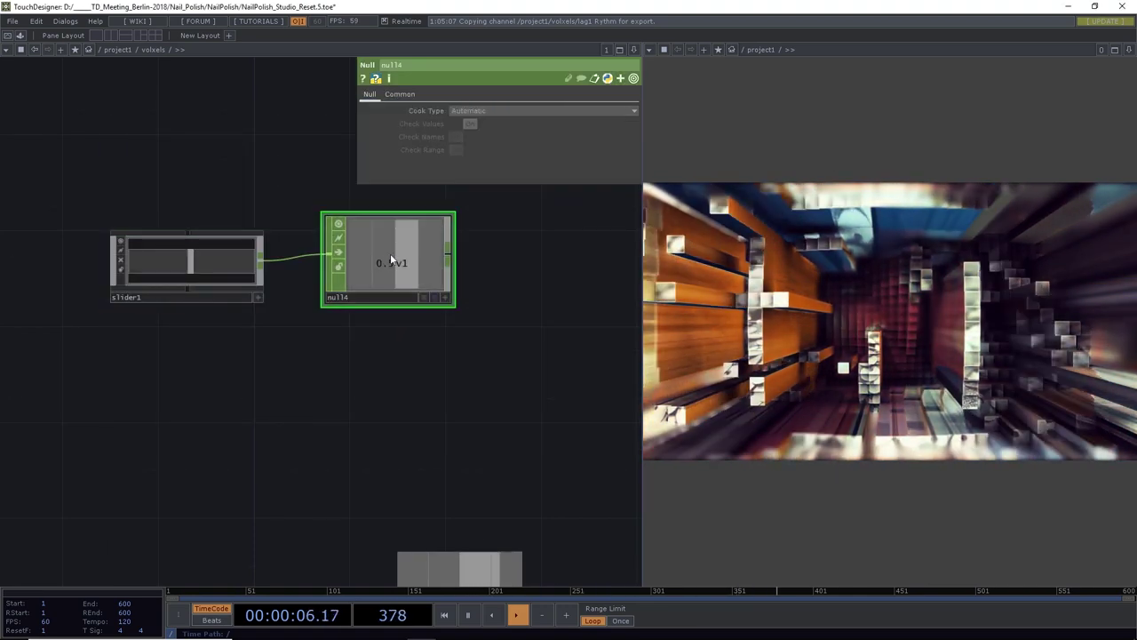
{"action": "scroll", "coordinate": [373, 342], "scroll_direction": "down", "scroll_amount": 1}
{"action": "scroll", "coordinate": [372, 341], "scroll_direction": "down", "scroll_amount": 5}
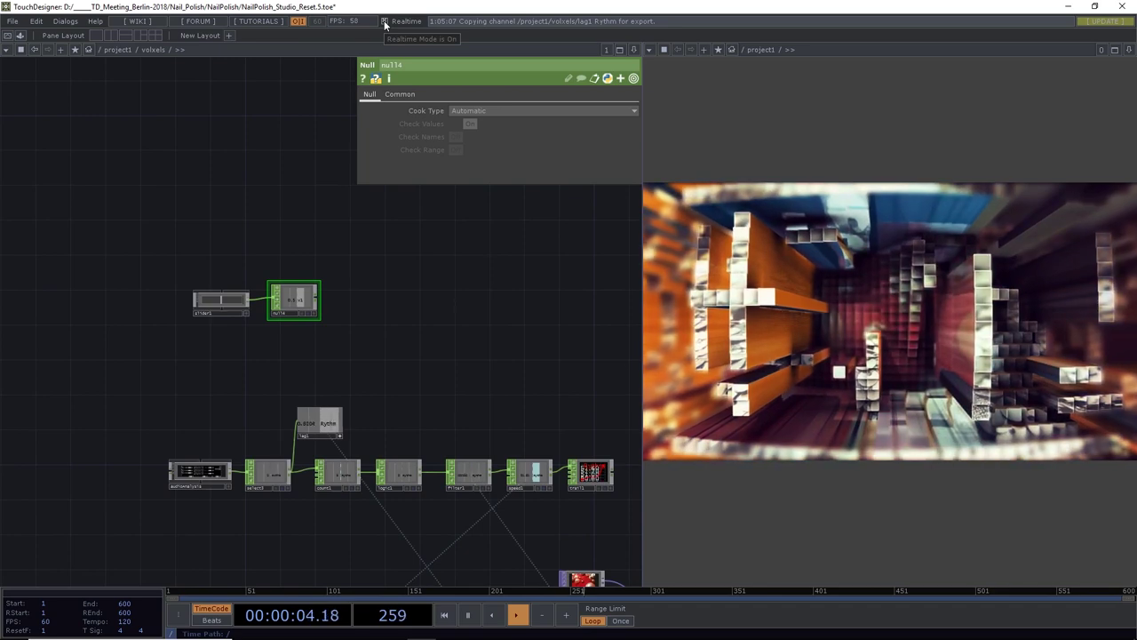
{"action": "left_click_drag", "start_coordinate": [449, 345], "coordinate": [347, 310]}
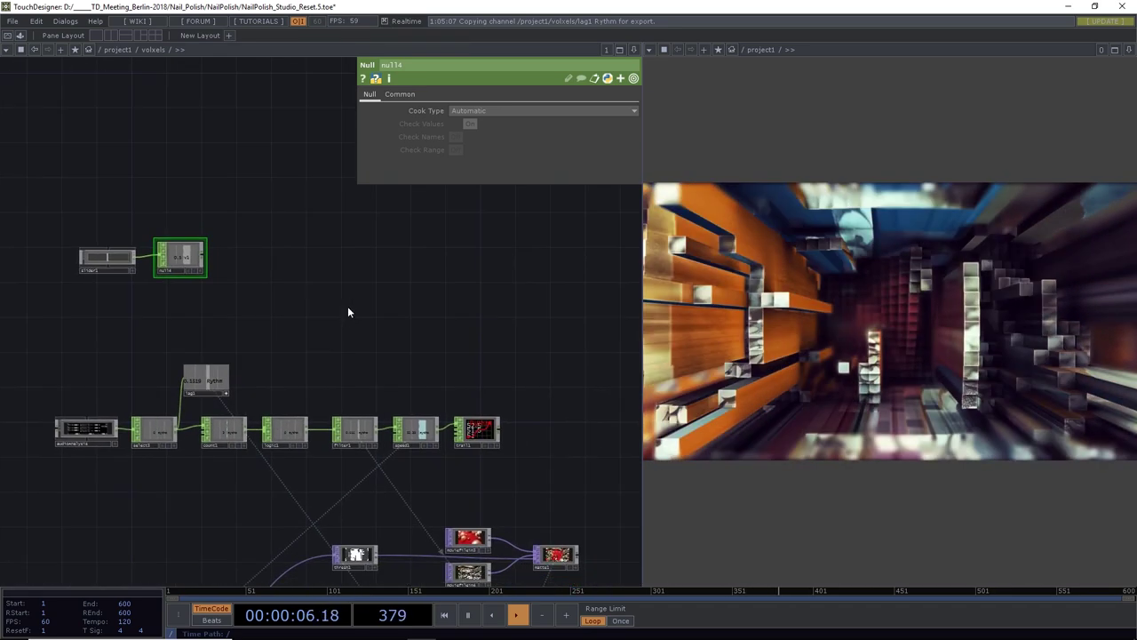
{"action": "scroll", "coordinate": [348, 311], "scroll_direction": "down", "scroll_amount": 2}
{"action": "scroll", "coordinate": [347, 306], "scroll_direction": "down", "scroll_amount": 2}
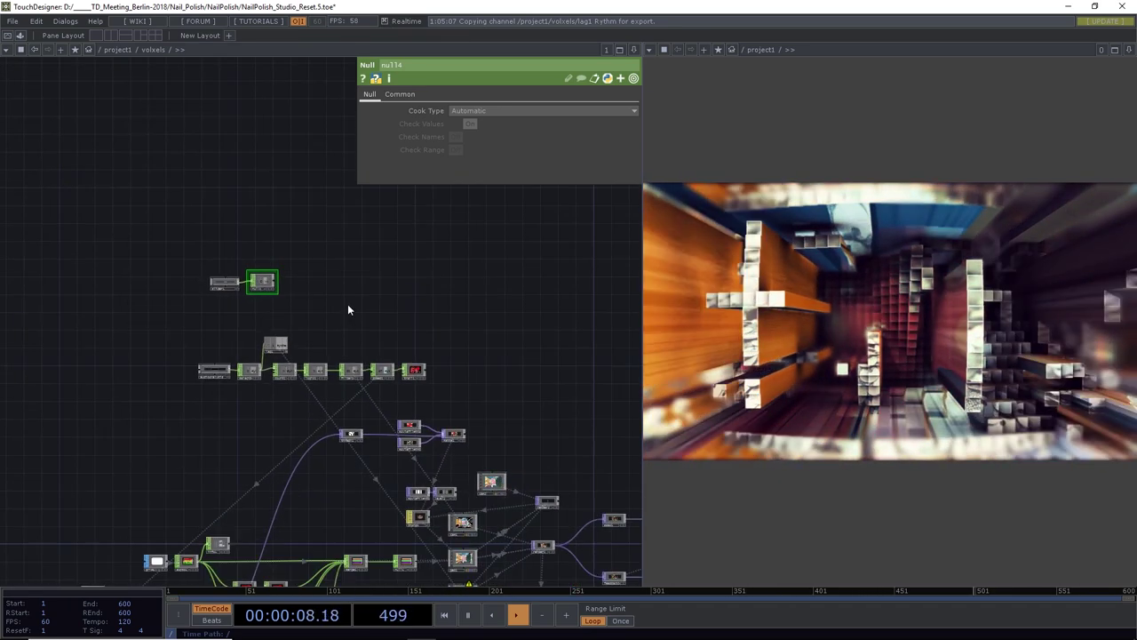
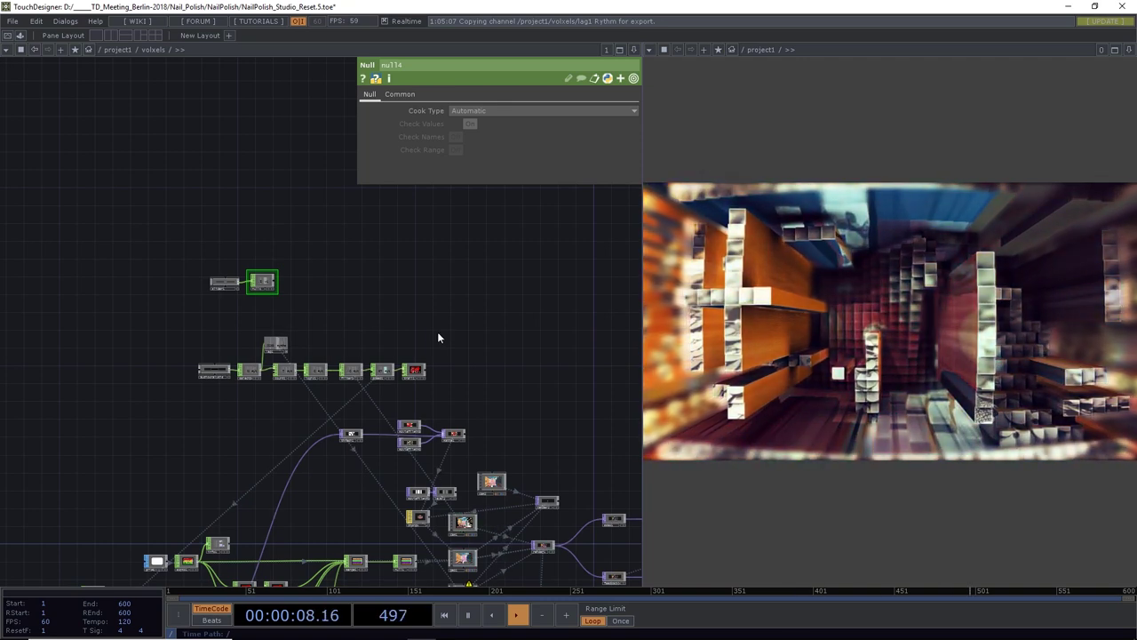
Activate slider1 and drag it below 0.5 so null14 alters the voxel tunnel render
{"action": "scroll", "coordinate": [245, 295], "scroll_direction": "up", "scroll_amount": 5}
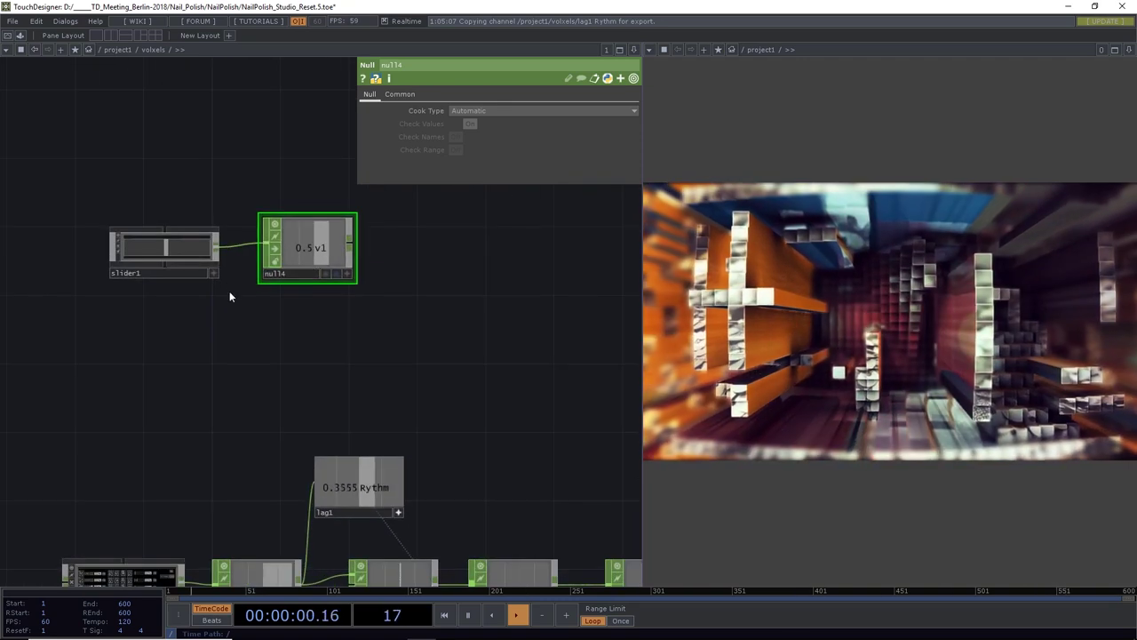
{"action": "left_click", "coordinate": [213, 273]}
{"action": "mouse_move", "coordinate": [166, 251]}
{"action": "left_mouse_down"}
{"action": "mouse_move", "coordinate": [114, 251]}
{"action": "mouse_move", "coordinate": [220, 254]}
{"action": "mouse_move", "coordinate": [105, 264]}
{"action": "mouse_move", "coordinate": [223, 272]}
{"action": "mouse_move", "coordinate": [146, 257]}
{"action": "mouse_move", "coordinate": [164, 262]}
{"action": "left_mouse_up"}
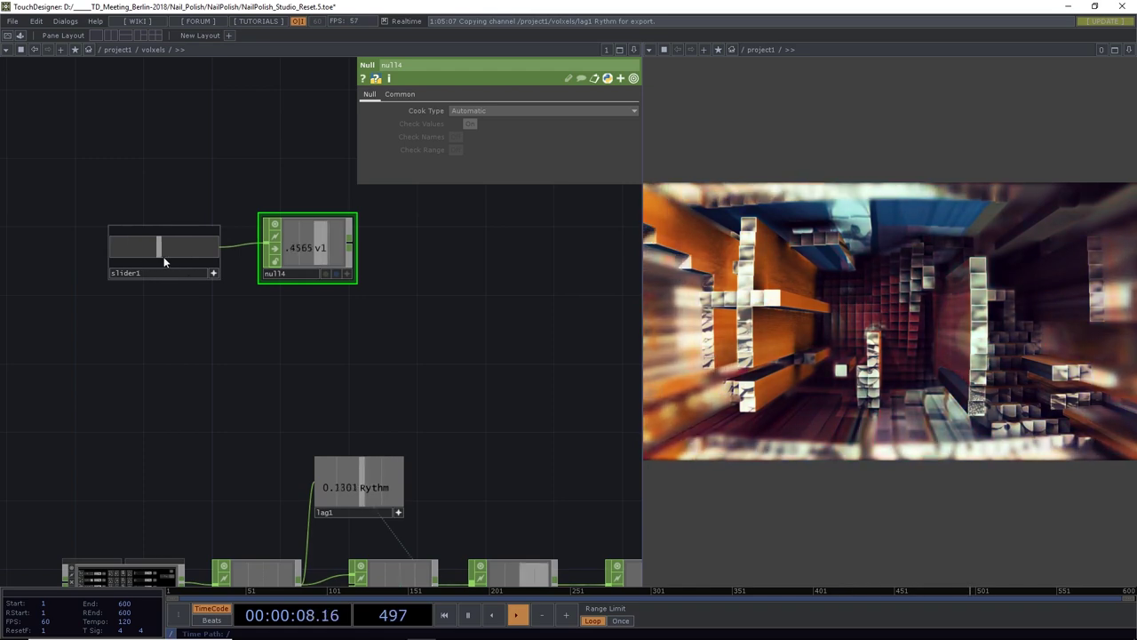
{"action": "scroll", "coordinate": [216, 404], "scroll_direction": "down", "scroll_amount": 5}
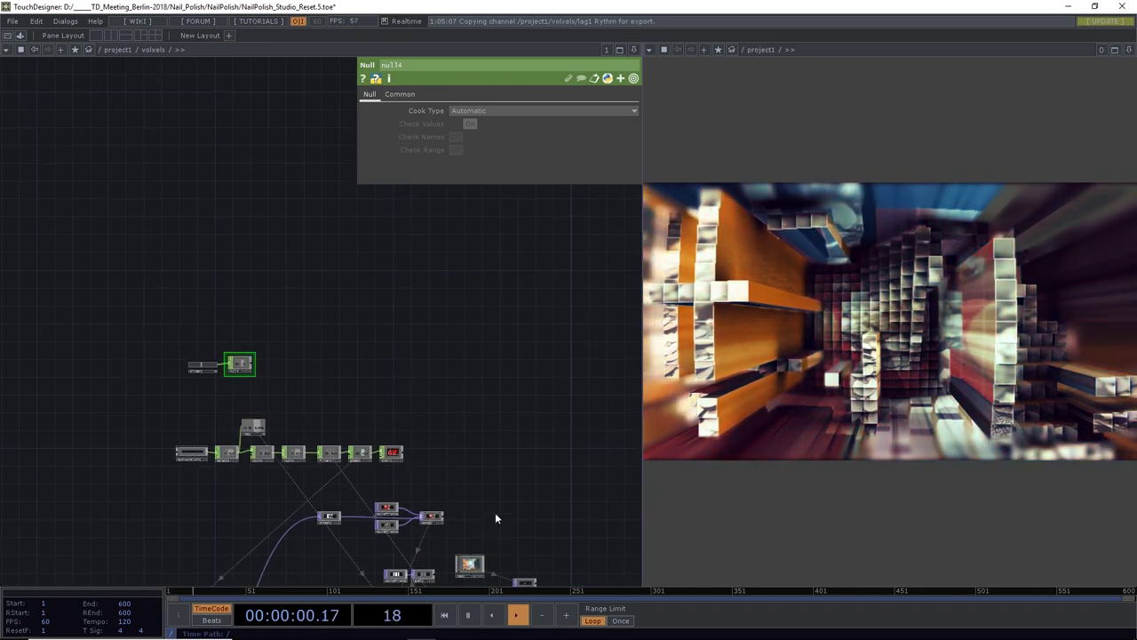
{"action": "left_click_drag", "start_coordinate": [496, 518], "coordinate": [468, 462]}
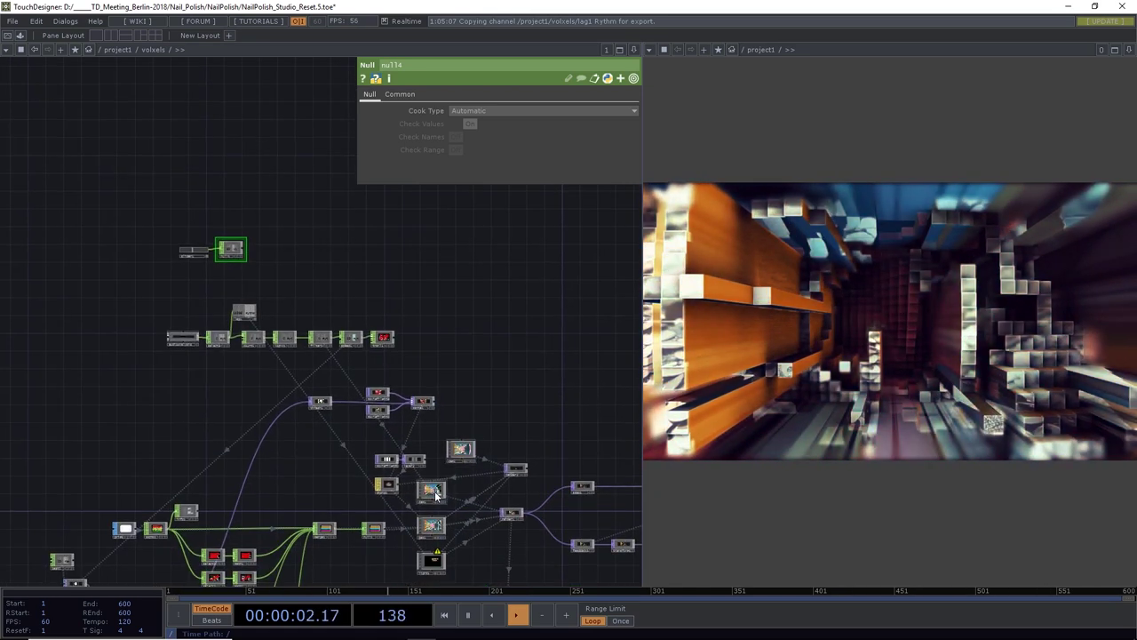
Export the null's v1 channel to cam1's Projection Blend and sweep slider1 to test it
{"action": "left_click", "coordinate": [433, 491]}
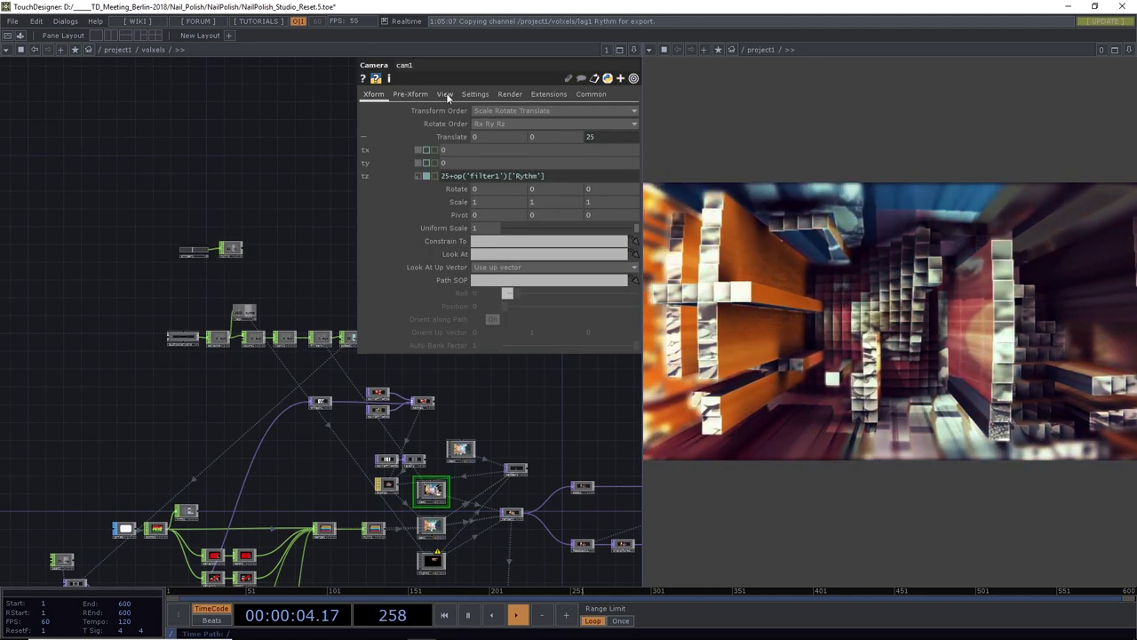
{"action": "left_click", "coordinate": [445, 93]}
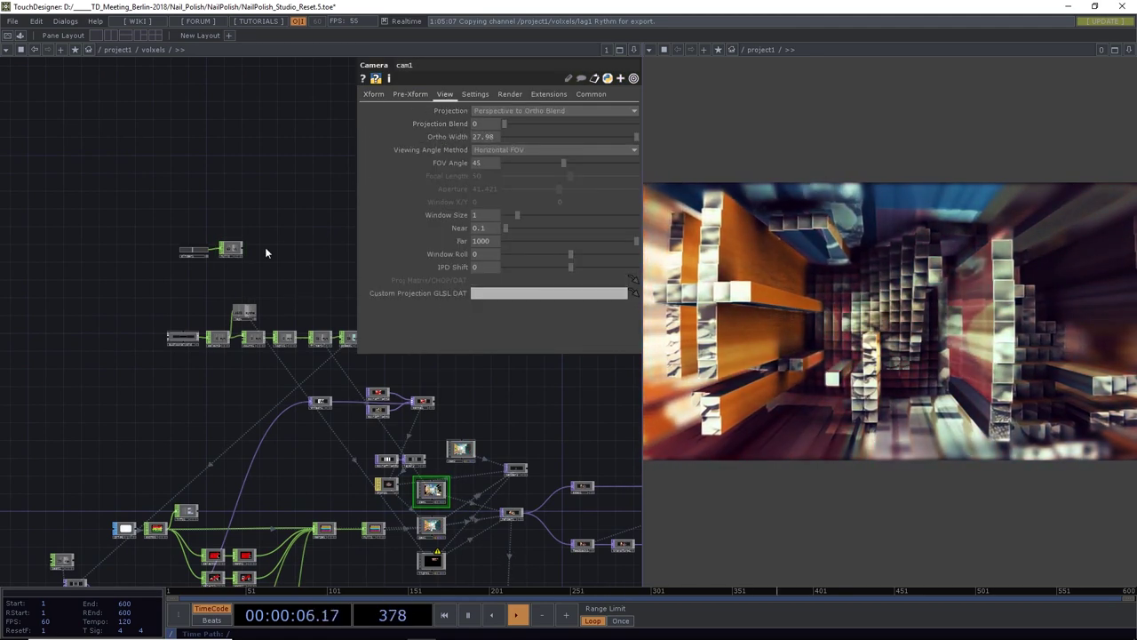
{"action": "scroll", "coordinate": [244, 258], "scroll_direction": "up", "scroll_amount": 3}
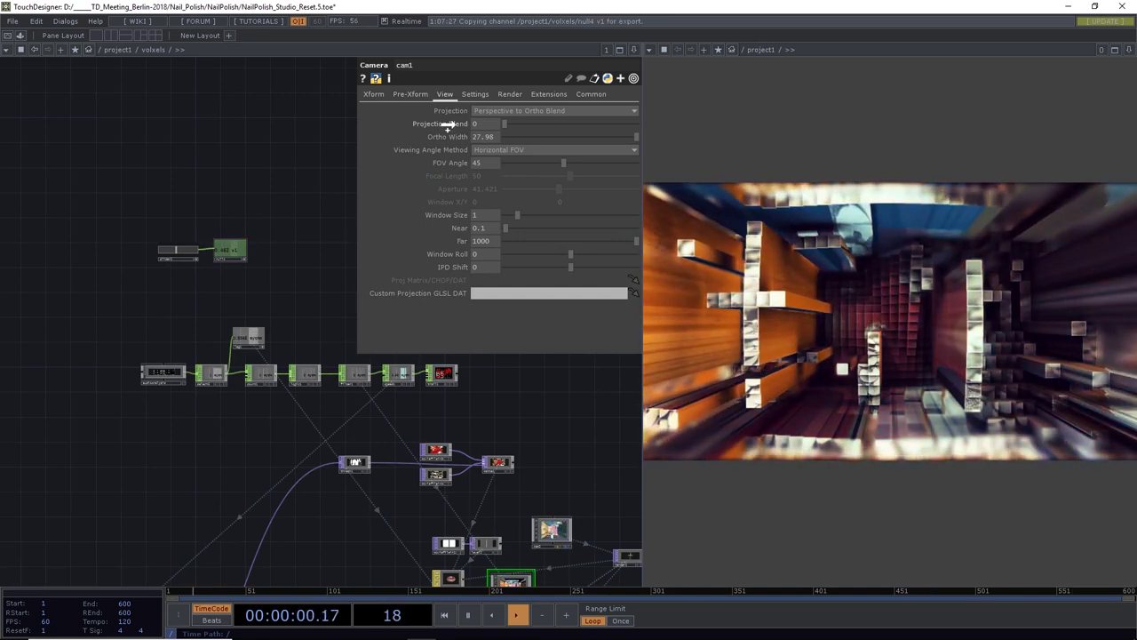
{"action": "left_click_drag", "start_coordinate": [449, 124], "coordinate": [456, 114]}
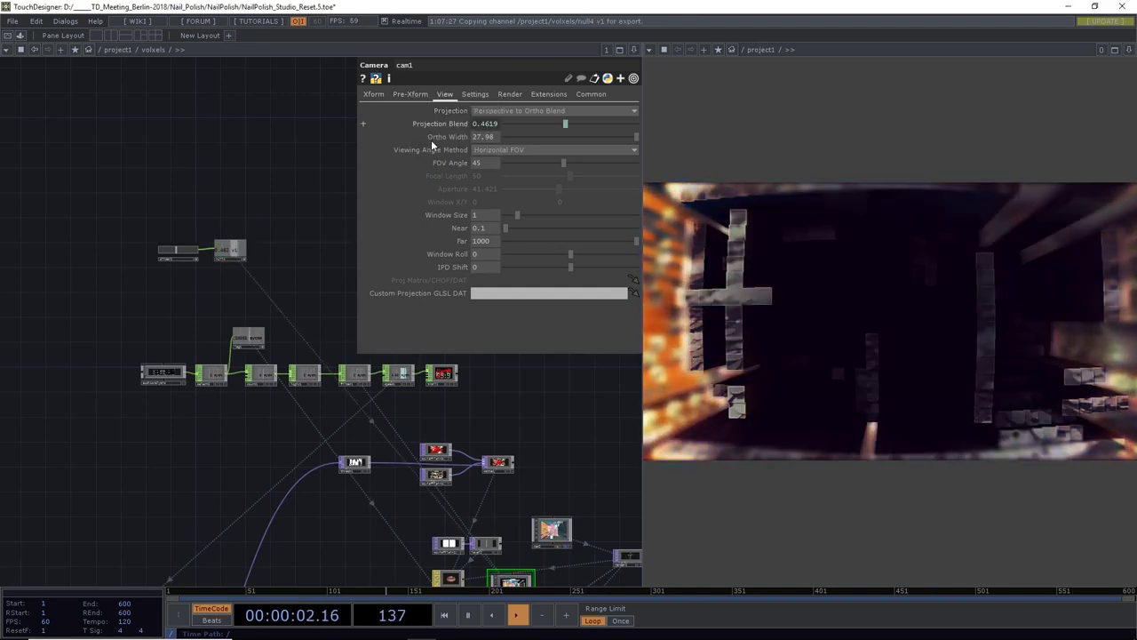
{"action": "scroll", "coordinate": [191, 257], "scroll_direction": "up", "scroll_amount": 5}
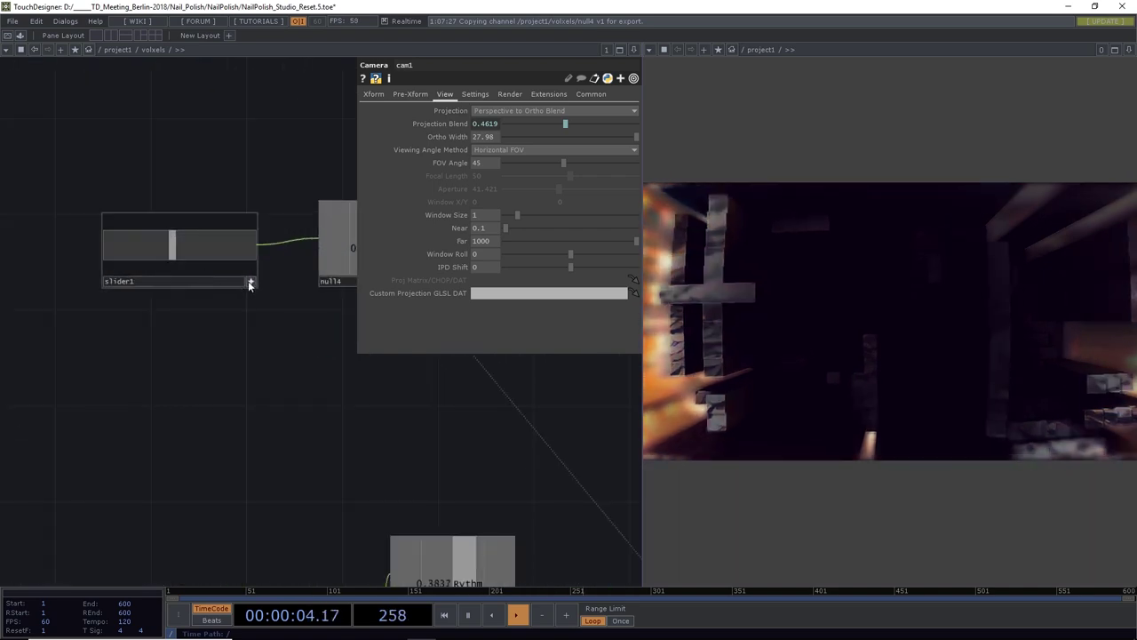
{"action": "left_click_drag", "start_coordinate": [173, 247], "coordinate": [70, 264]}
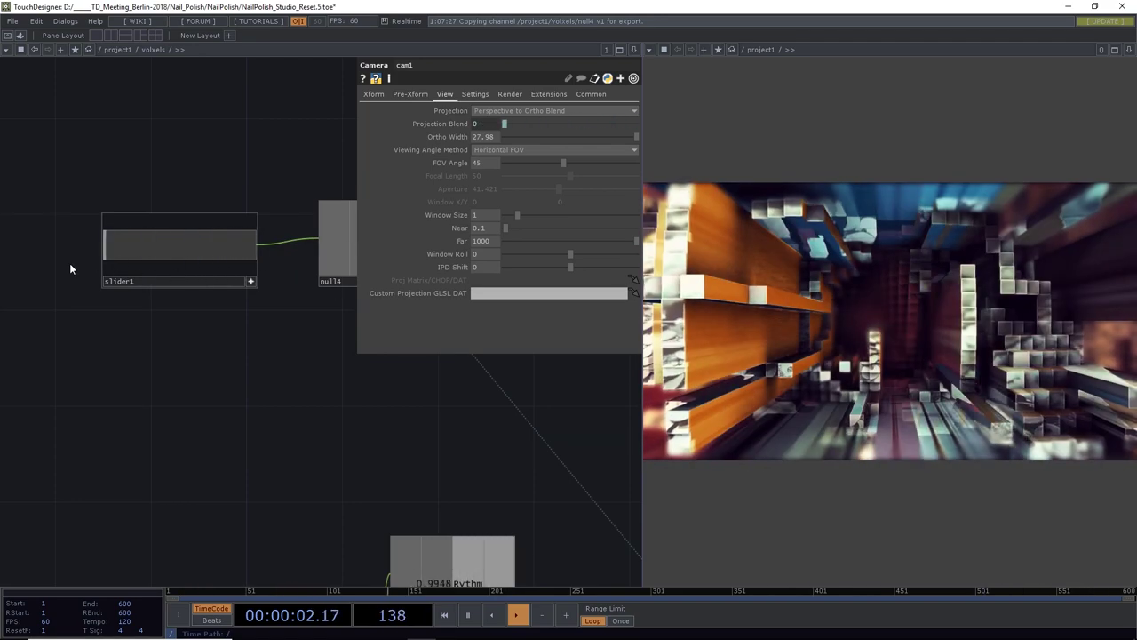
Bring up the OP Create dialog from null14's output to add a connected CHOP
{"action": "scroll", "coordinate": [181, 364], "scroll_direction": "down", "scroll_amount": 6}
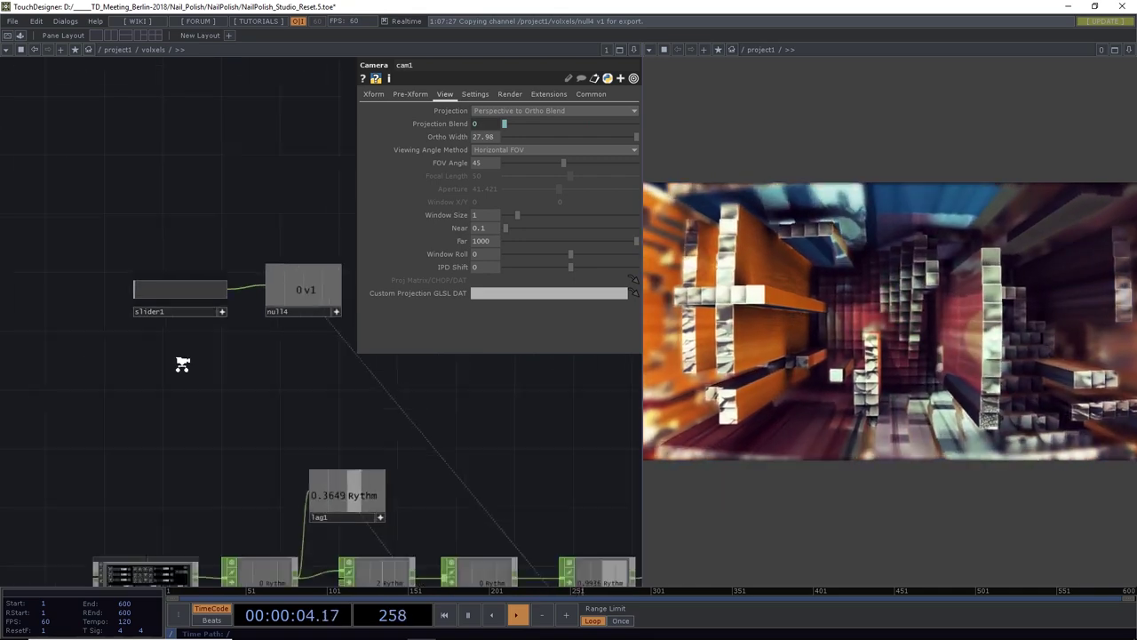
{"action": "left_click_drag", "start_coordinate": [261, 362], "coordinate": [201, 264]}
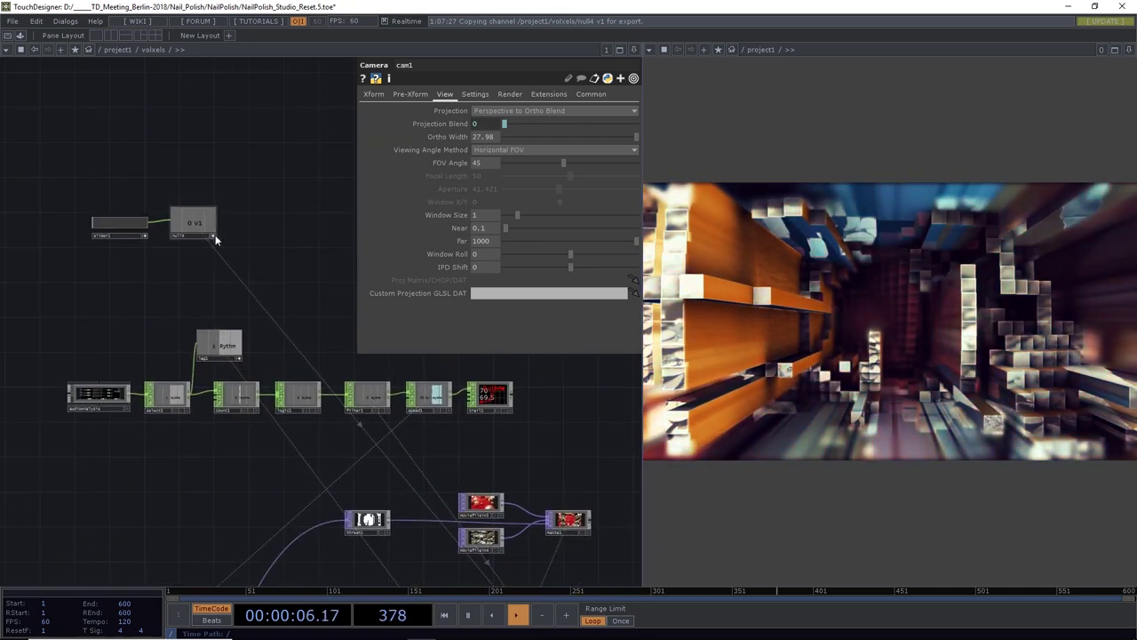
{"action": "left_click_drag", "start_coordinate": [279, 250], "coordinate": [217, 331]}
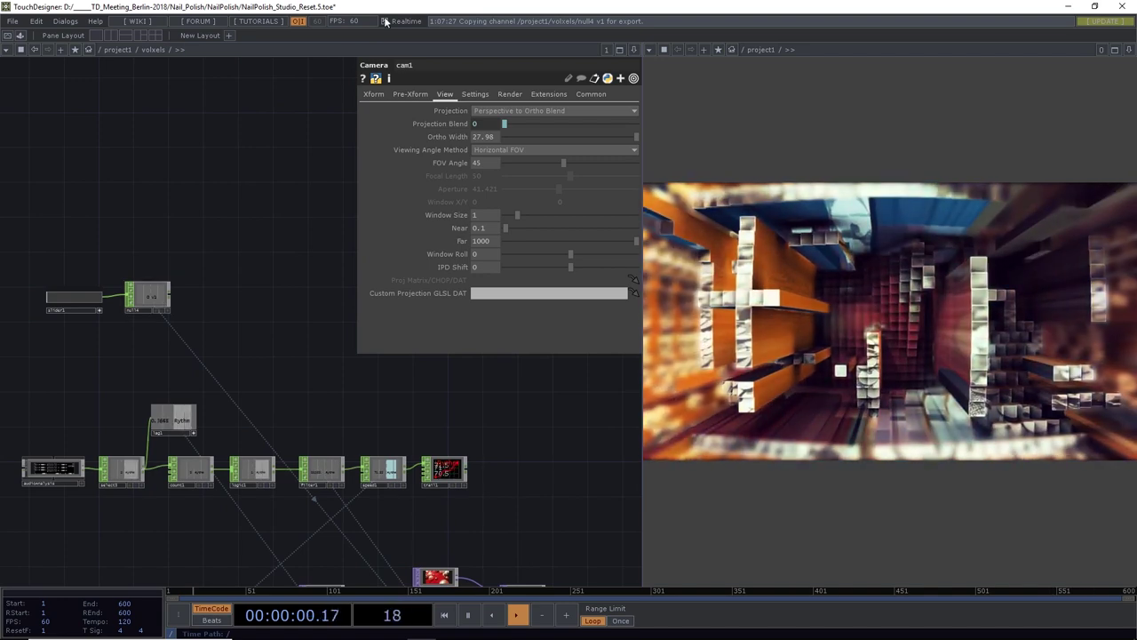
{"action": "left_click", "coordinate": [170, 295]}
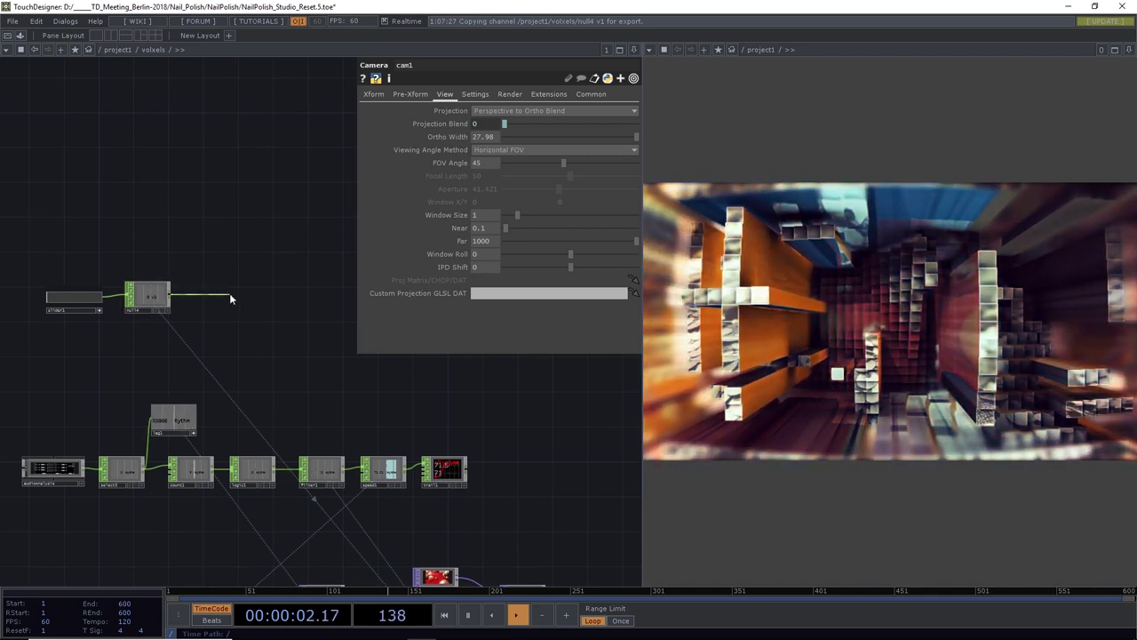
{"action": "left_click", "coordinate": [230, 296]}
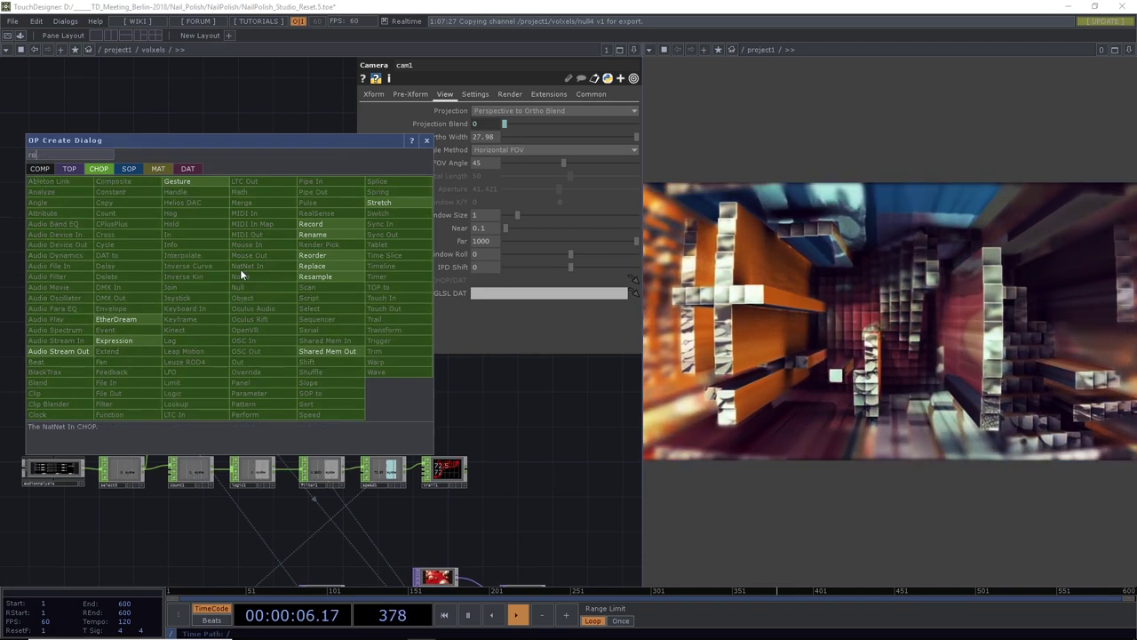
Add a Record CHOP, record1, after the null, then zoom into the audioAnalysis component
{"action": "left_click", "coordinate": [322, 233]}
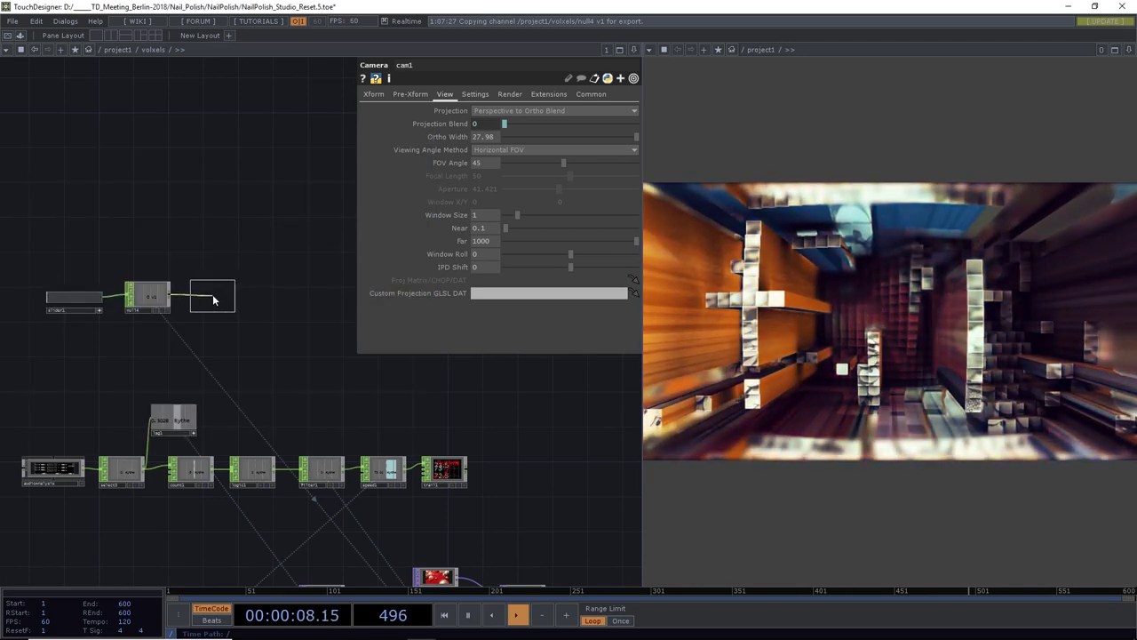
{"action": "left_click", "coordinate": [208, 301]}
{"action": "scroll", "coordinate": [317, 328], "scroll_direction": "down", "scroll_amount": 5}
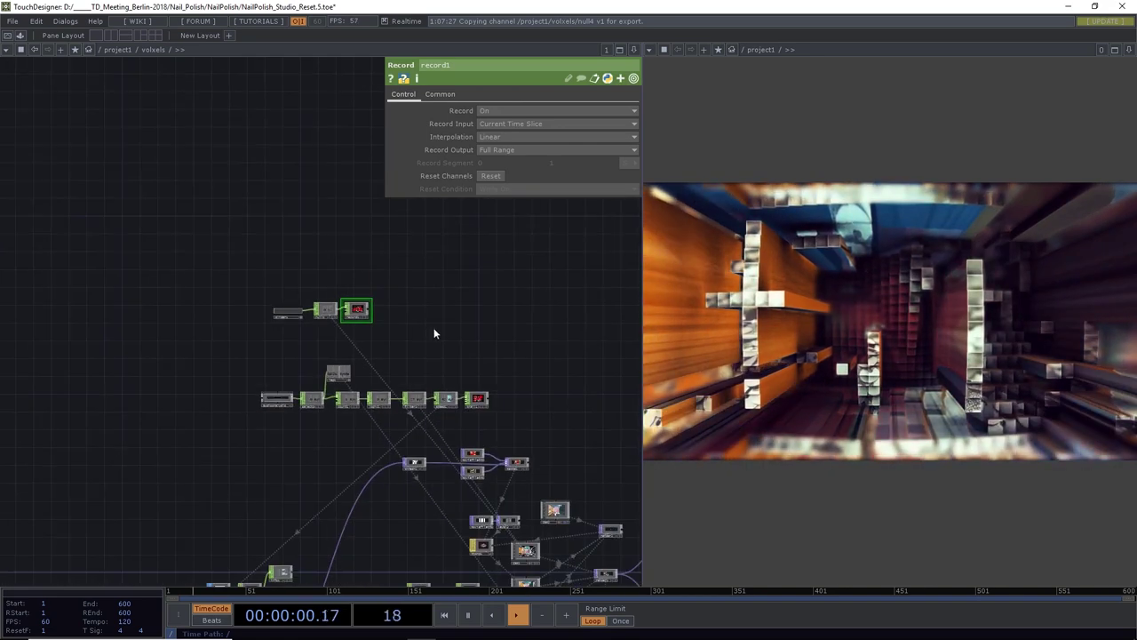
{"action": "scroll", "coordinate": [335, 262], "scroll_direction": "up", "scroll_amount": 2}
{"action": "left_click_drag", "start_coordinate": [335, 262], "coordinate": [335, 260]}
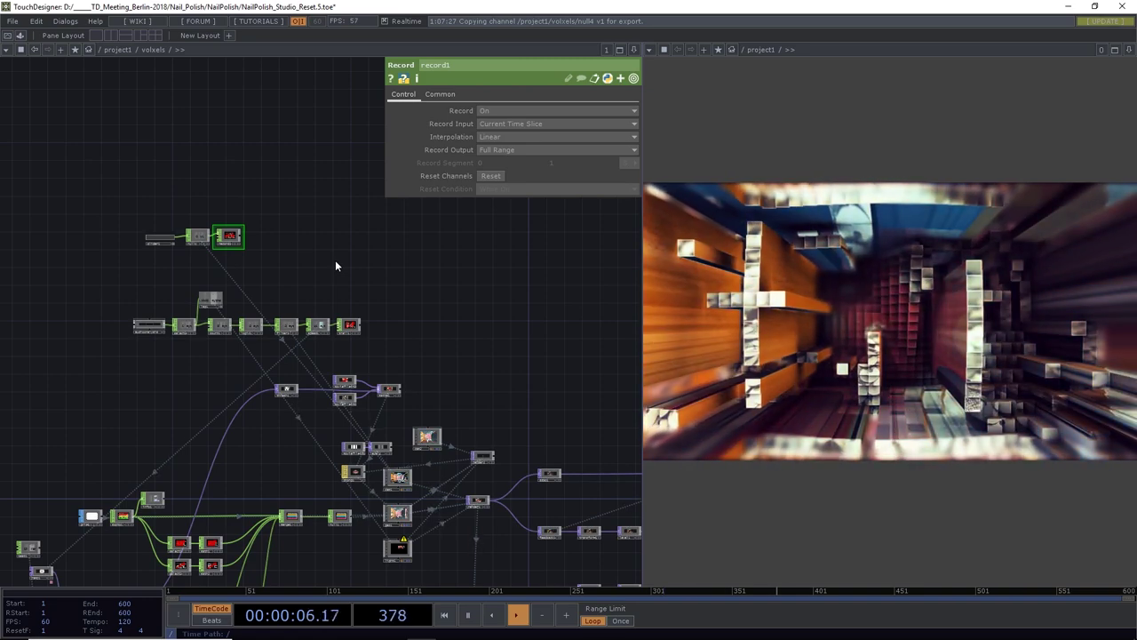
{"action": "scroll", "coordinate": [160, 327], "scroll_direction": "up", "scroll_amount": 10}
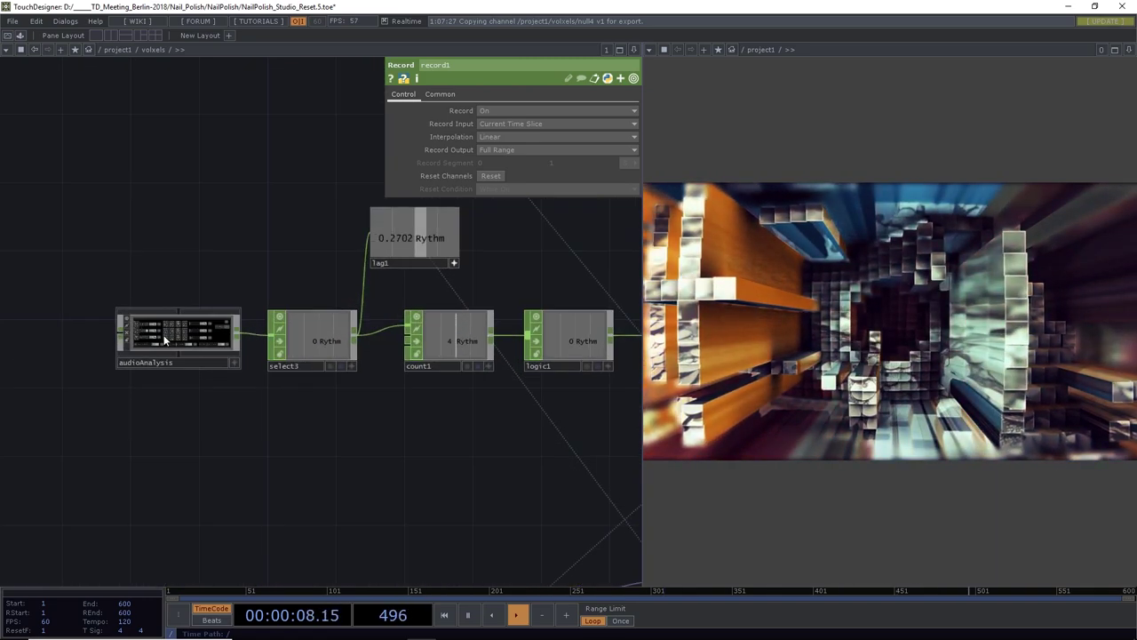
{"action": "scroll", "coordinate": [300, 355], "scroll_direction": "up", "scroll_amount": 10}
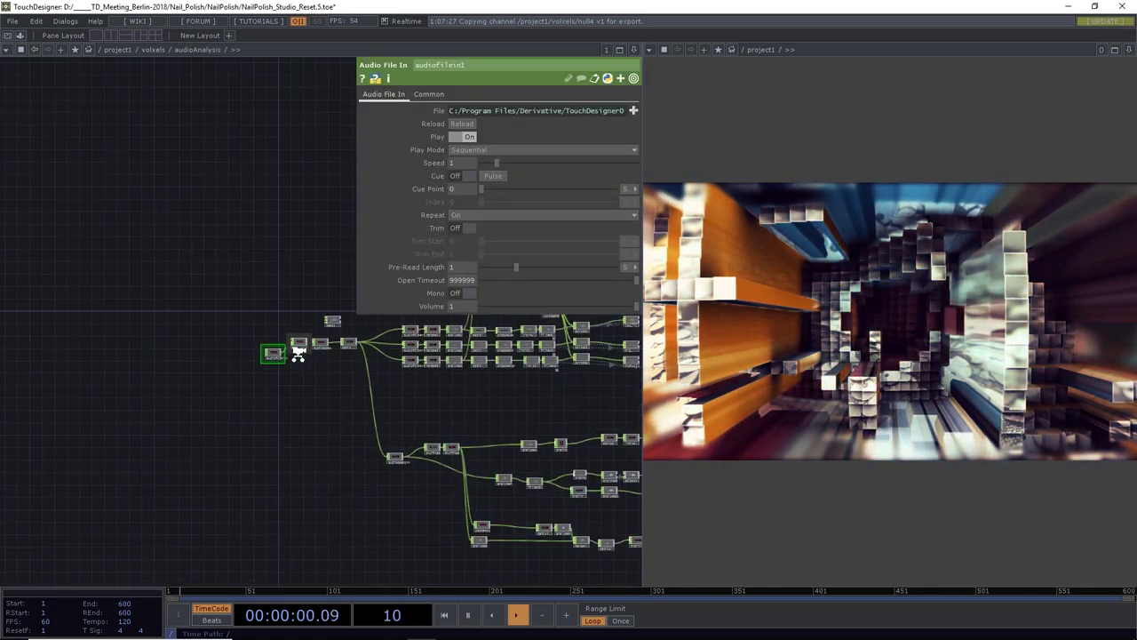
Wire a new Info CHOP, info1, from audiofilein1 to read its 4218-frame length
{"action": "left_click_drag", "start_coordinate": [256, 375], "coordinate": [308, 450]}
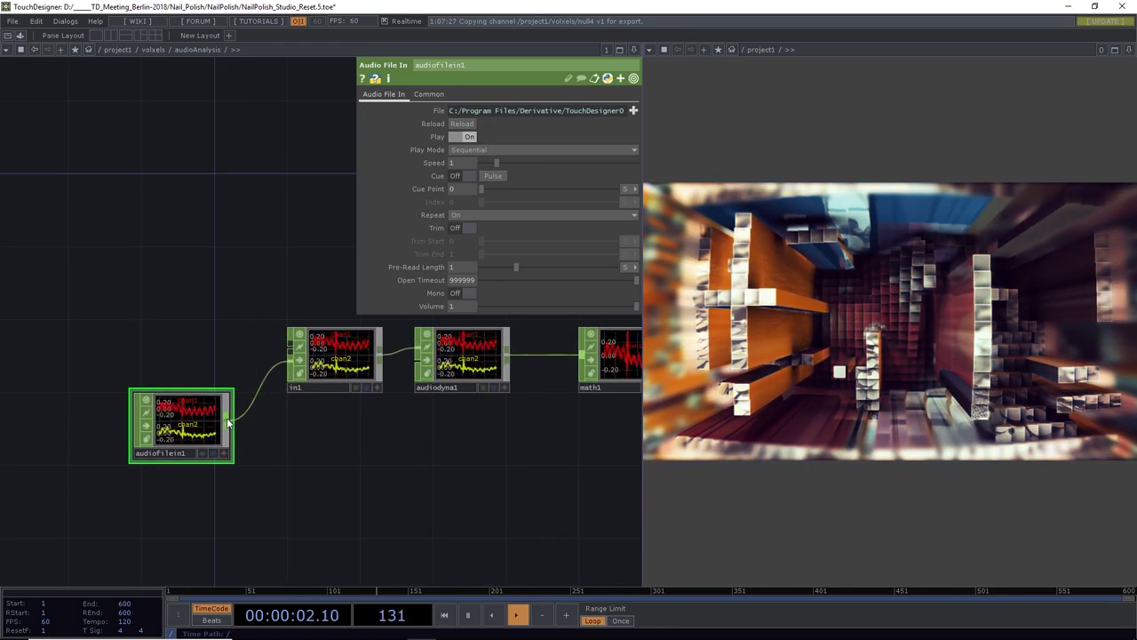
{"action": "left_click", "coordinate": [225, 414]}
{"action": "left_click", "coordinate": [277, 271]}
{"action": "type", "text": "info"}
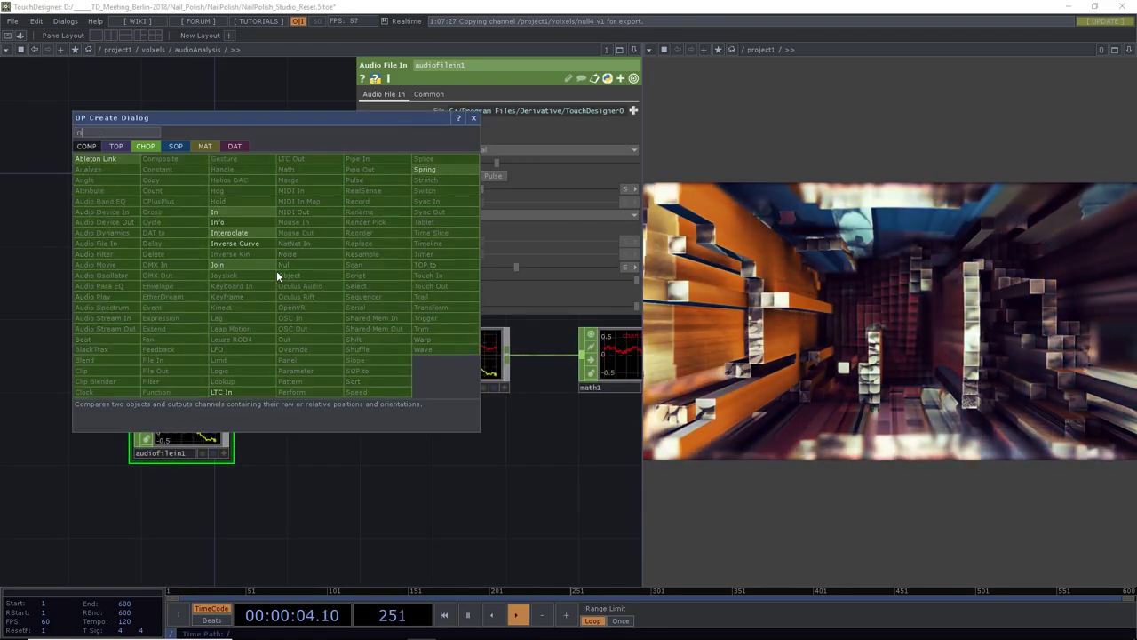
{"action": "left_click", "coordinate": [228, 224]}
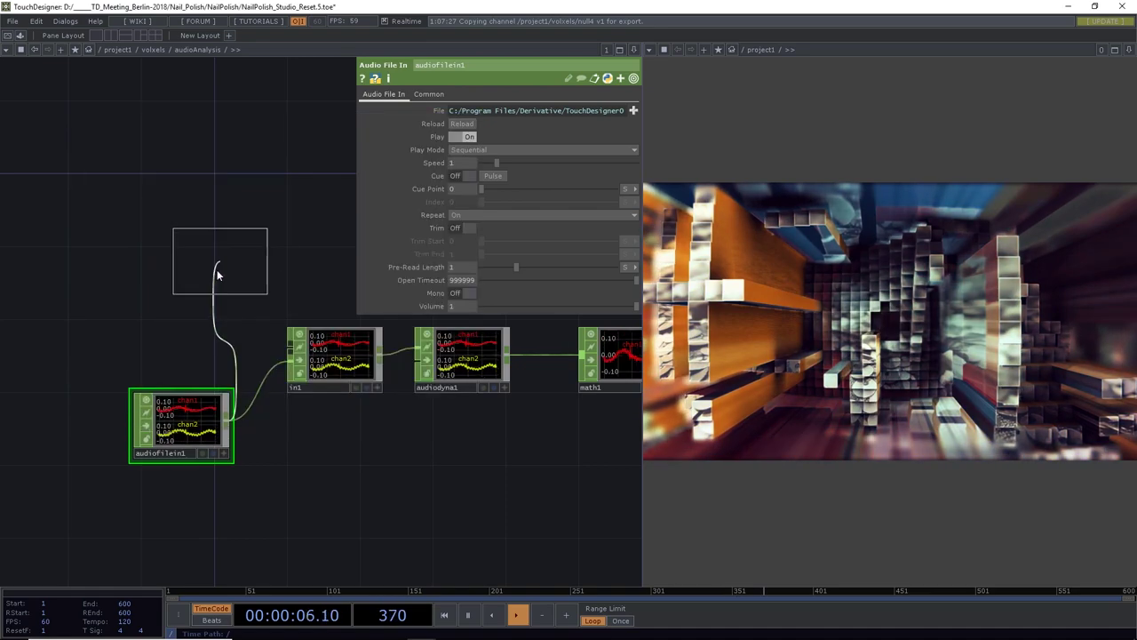
{"action": "left_click", "coordinate": [338, 484]}
{"action": "scroll", "coordinate": [339, 484], "scroll_direction": "up", "scroll_amount": 8}
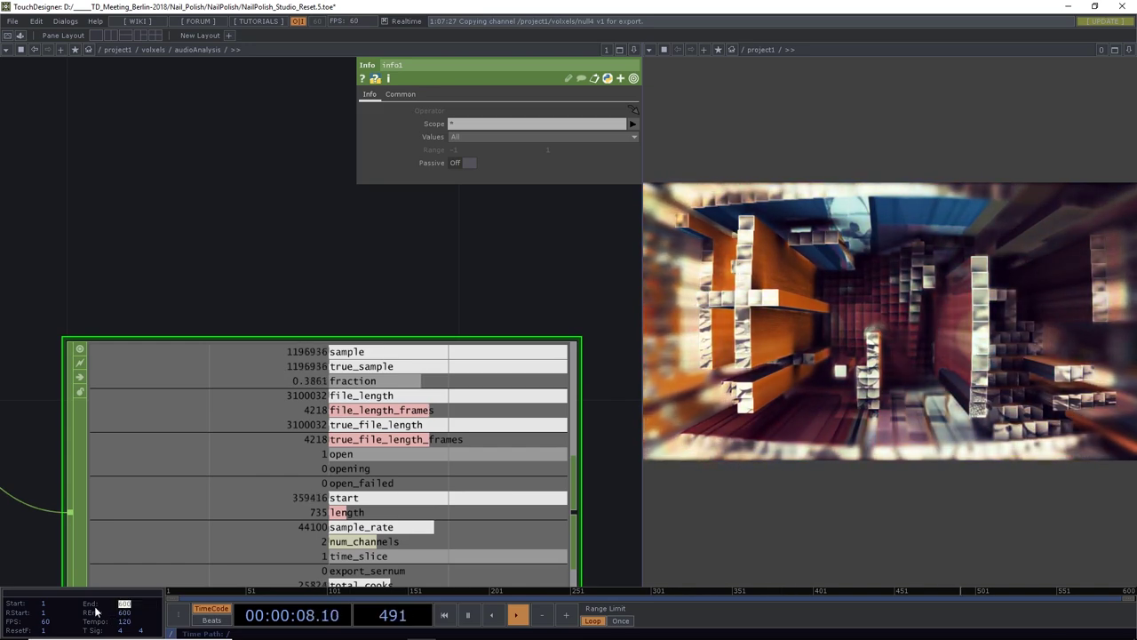
Set the timeline End and REnd to 4218, then select audiofilein1
{"action": "type", "text": "18"}
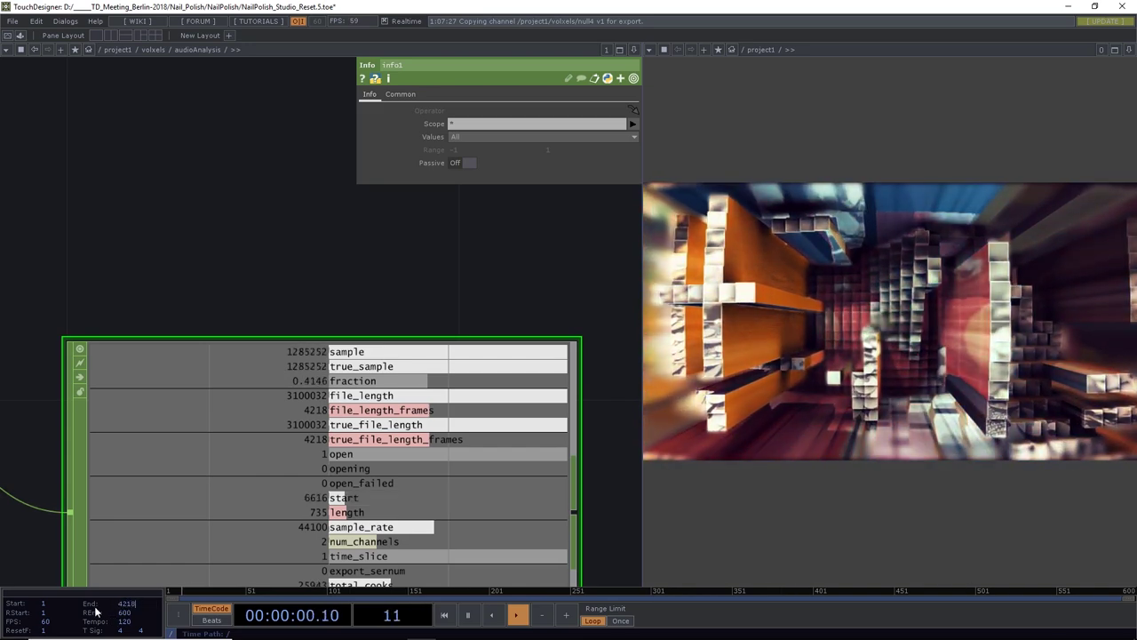
{"action": "key", "text": "Tab"}
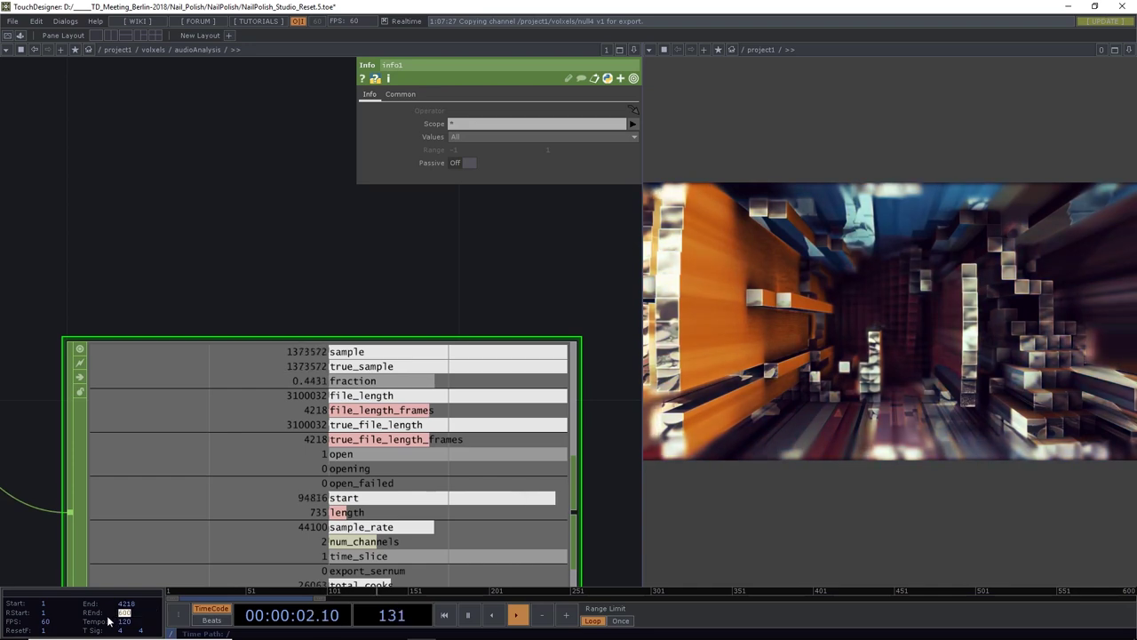
{"action": "type", "text": "4218"}
{"action": "key", "text": "Return"}
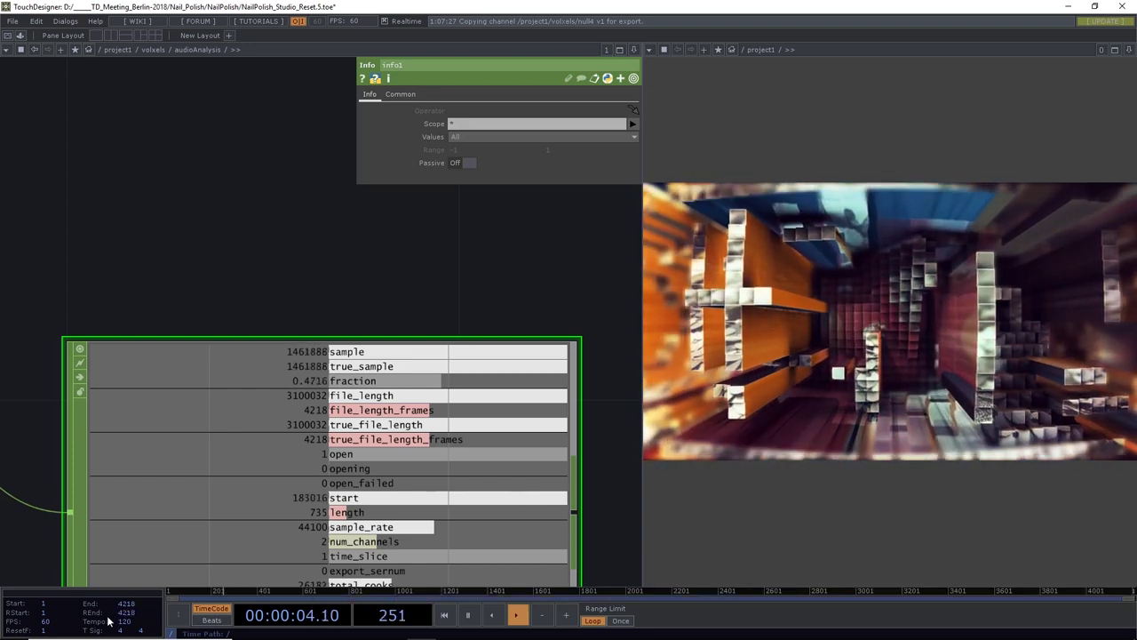
{"action": "scroll", "coordinate": [249, 311], "scroll_direction": "down", "scroll_amount": 5}
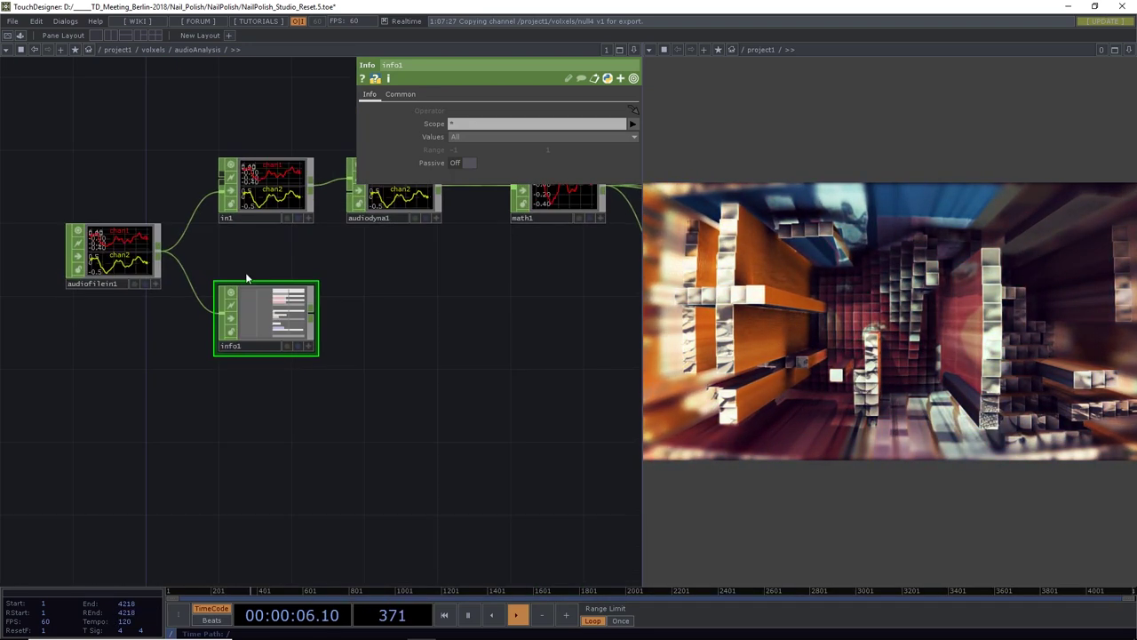
{"action": "left_click", "coordinate": [126, 255]}
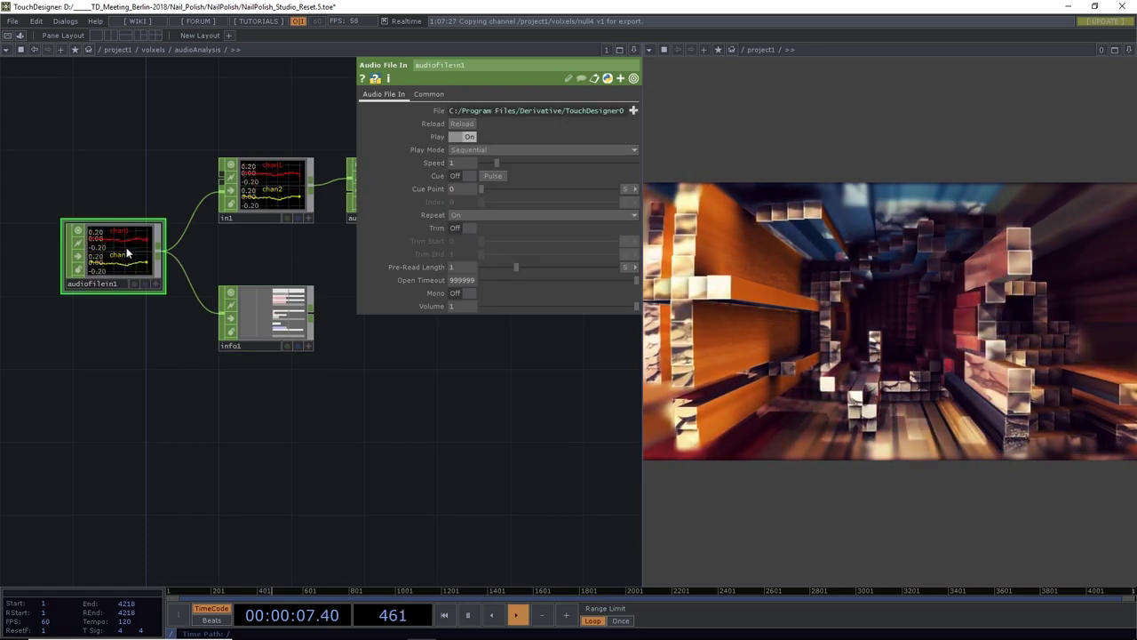
Set audiofilein1's Play Mode to Locked to Timeline and test playback, leaving it at frame 1
{"action": "left_click", "coordinate": [472, 149]}
{"action": "left_click", "coordinate": [475, 162]}
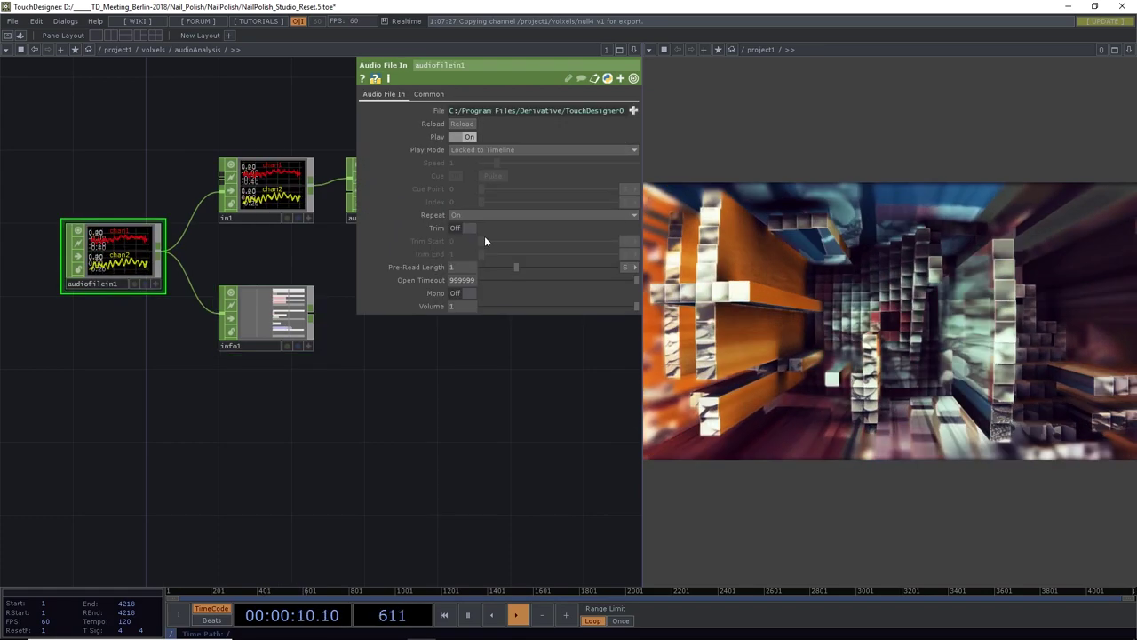
{"action": "left_click", "coordinate": [445, 615]}
{"action": "left_click", "coordinate": [516, 615]}
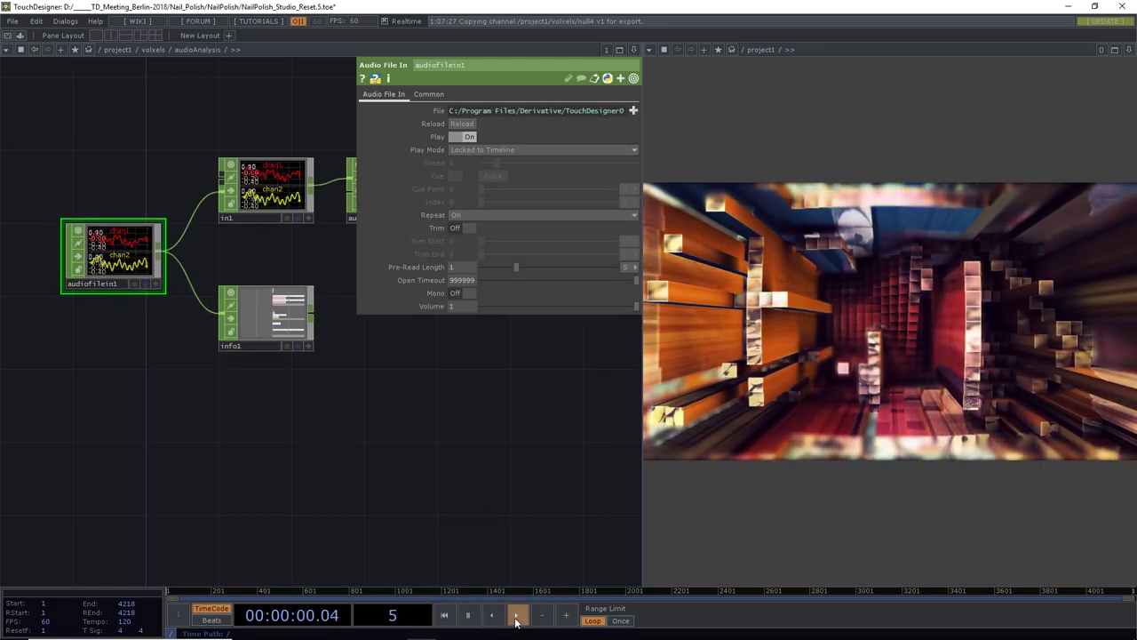
{"action": "left_click", "coordinate": [447, 618]}
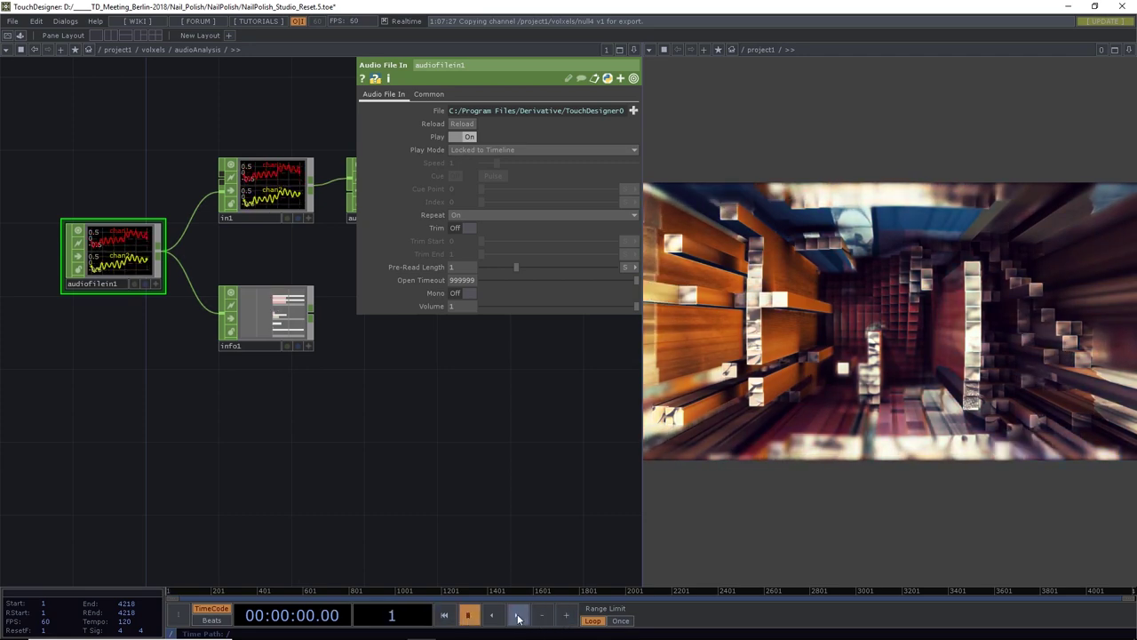
{"action": "left_click", "coordinate": [515, 615]}
{"action": "left_click", "coordinate": [444, 615]}
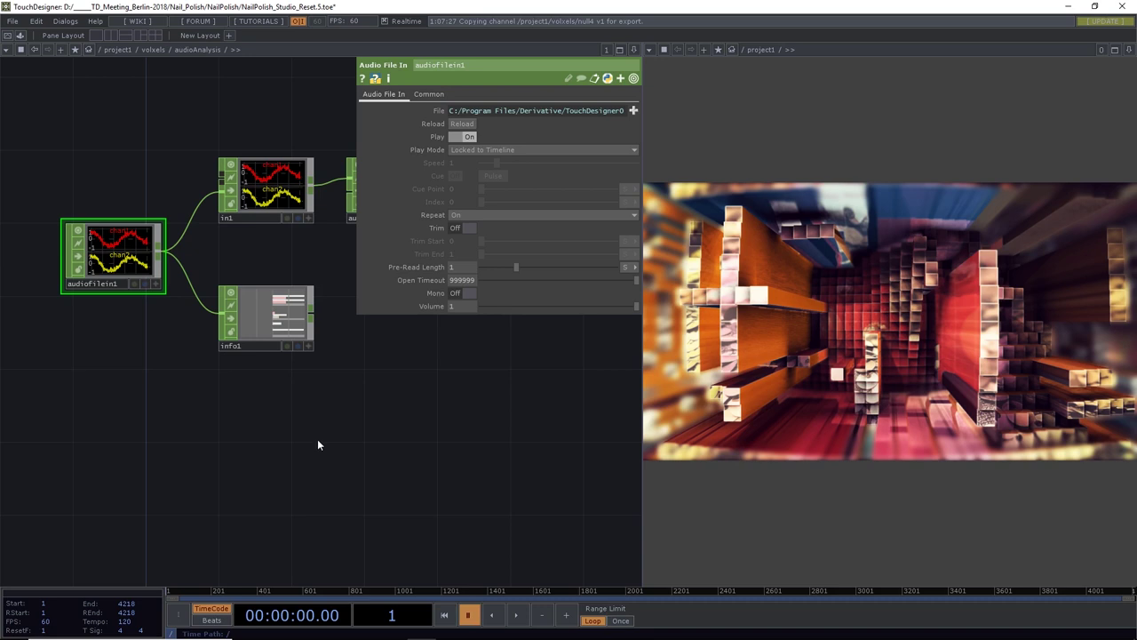
Go up to the volxels network and re-enter the audioAnalysis container
{"action": "left_click", "coordinate": [157, 50]}
{"action": "scroll", "coordinate": [196, 250], "scroll_direction": "down", "scroll_amount": 5}
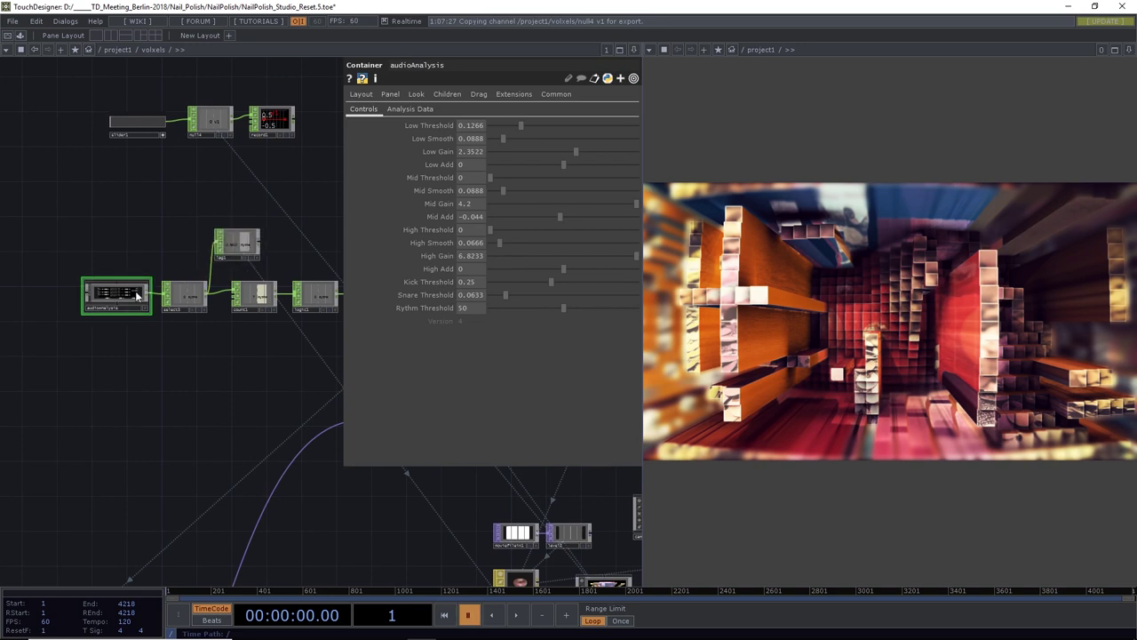
{"action": "key", "text": "i"}
{"action": "left_click_drag", "start_coordinate": [155, 378], "coordinate": [216, 444]}
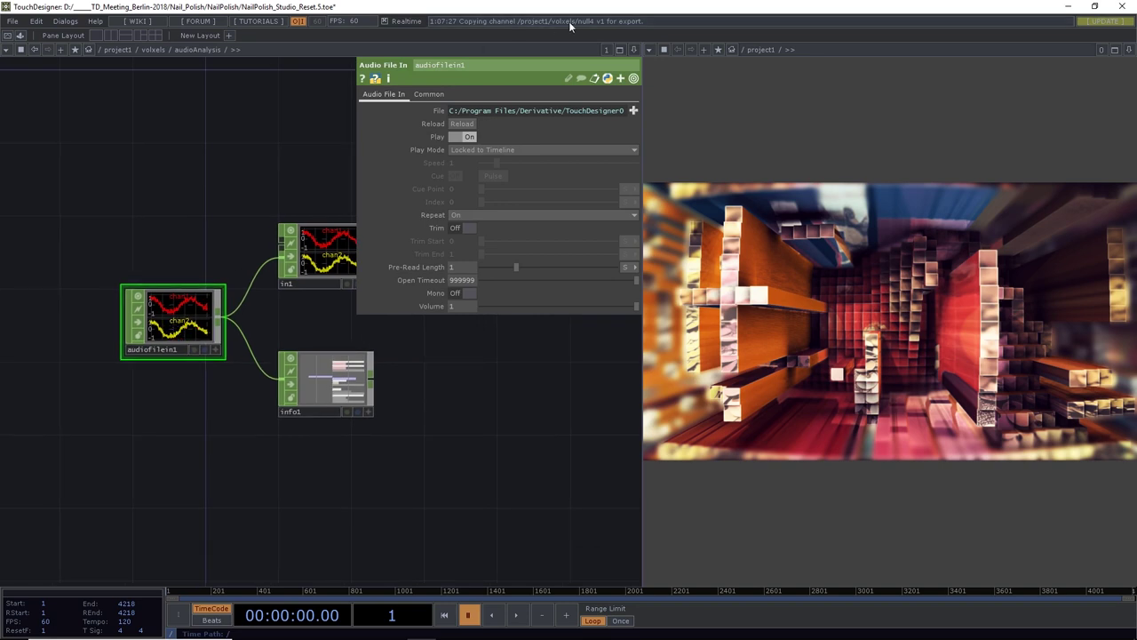
Split the output viewer top/bottom and make the lower half a Network Editor
{"action": "left_click", "coordinate": [634, 49]}
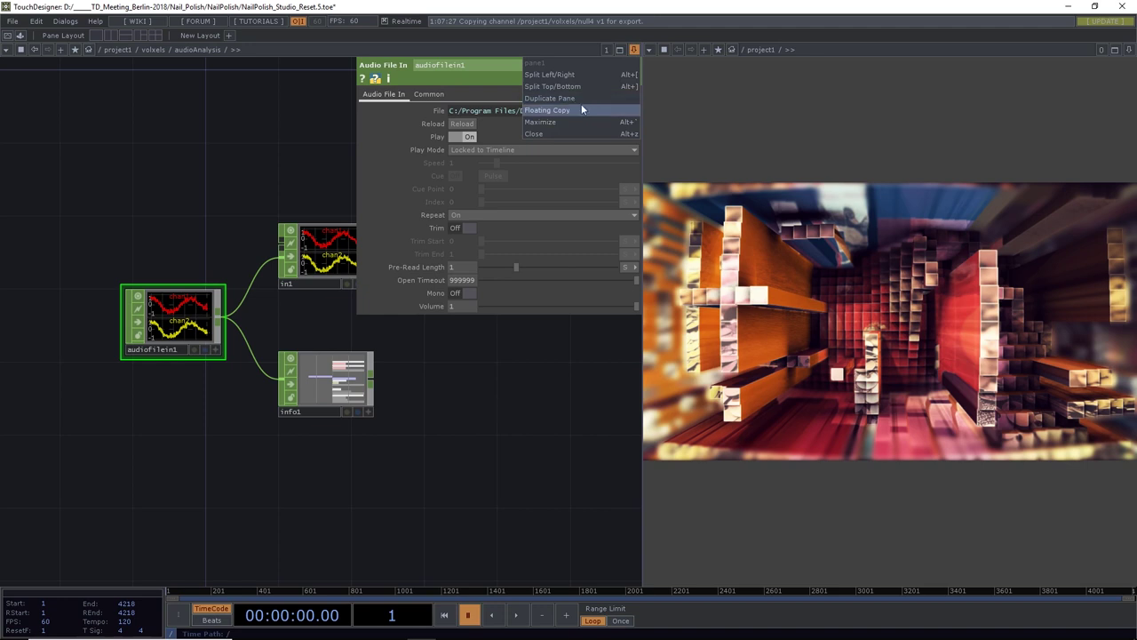
{"action": "left_click", "coordinate": [1129, 50]}
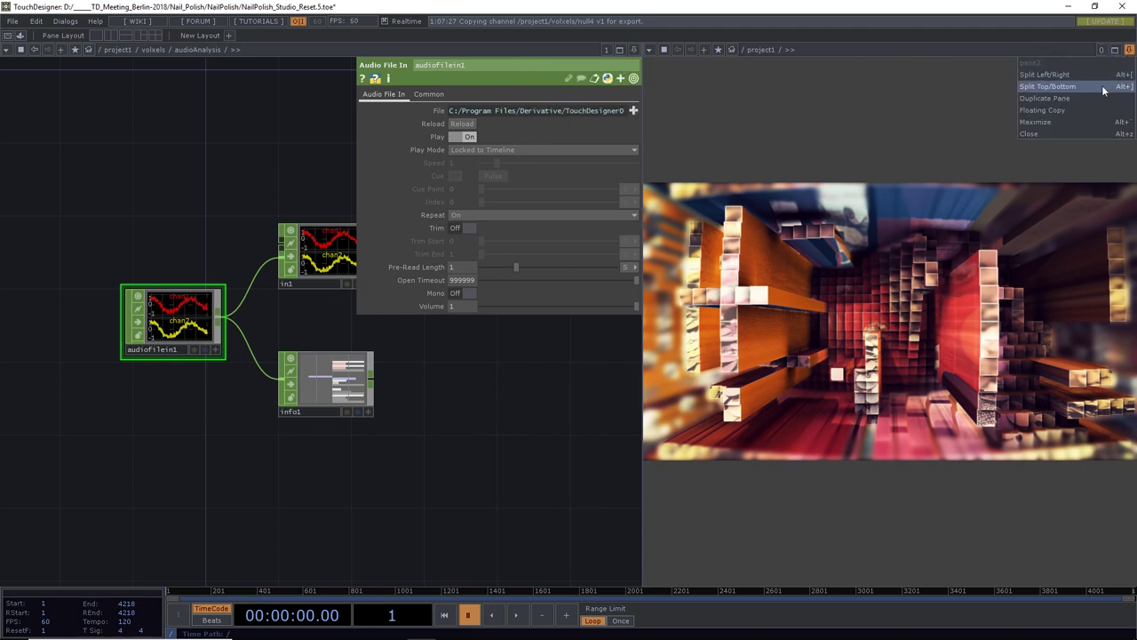
{"action": "left_click", "coordinate": [1104, 87]}
{"action": "left_click", "coordinate": [647, 322]}
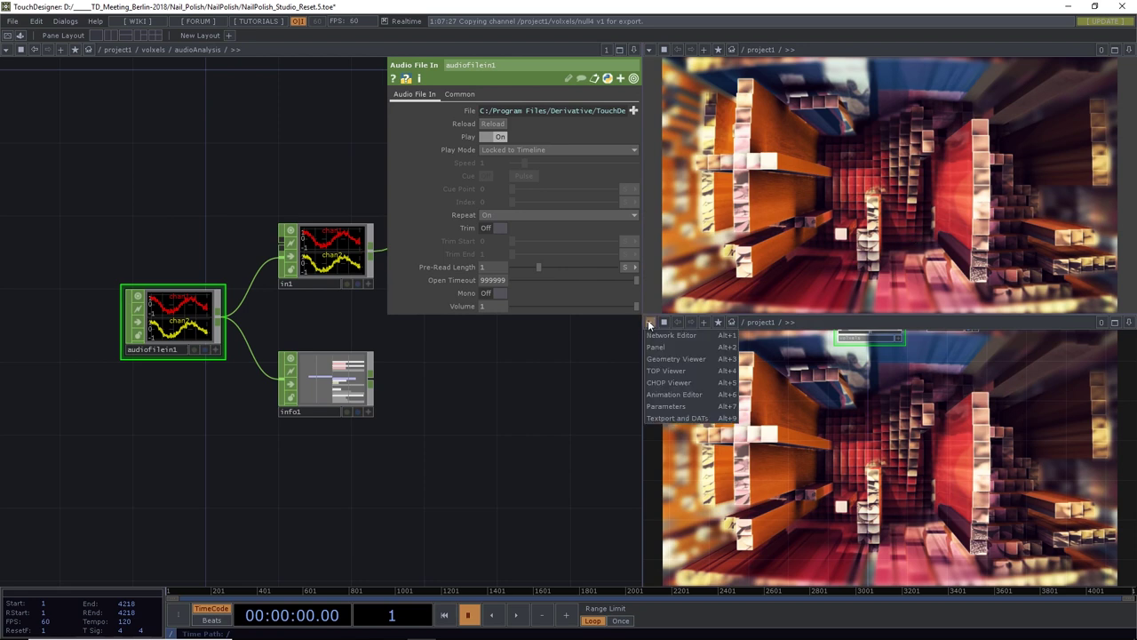
{"action": "left_click", "coordinate": [658, 340]}
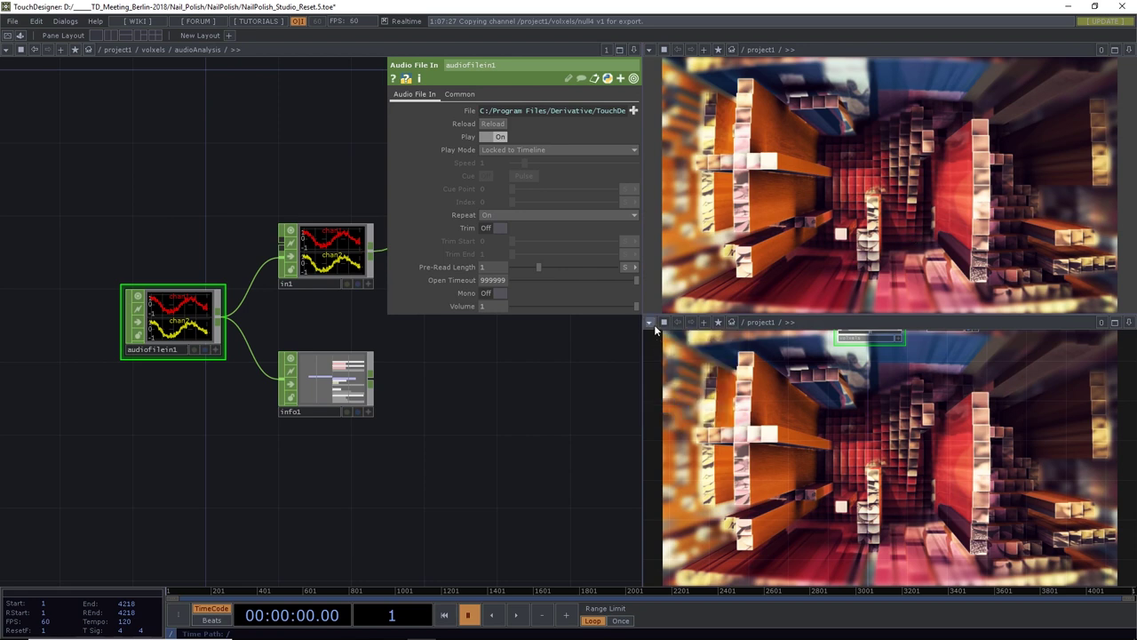
{"action": "left_click", "coordinate": [654, 323]}
{"action": "left_click", "coordinate": [656, 341]}
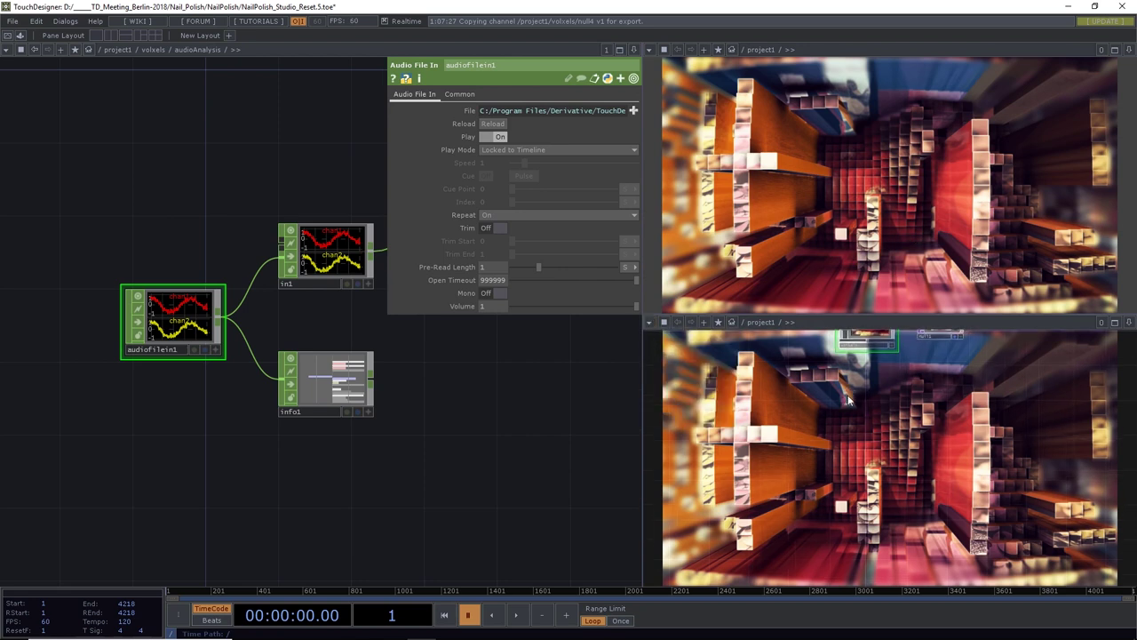
In the lower pane, enter the volxels network and frame the moviefileout1 node
{"action": "key", "text": "h"}
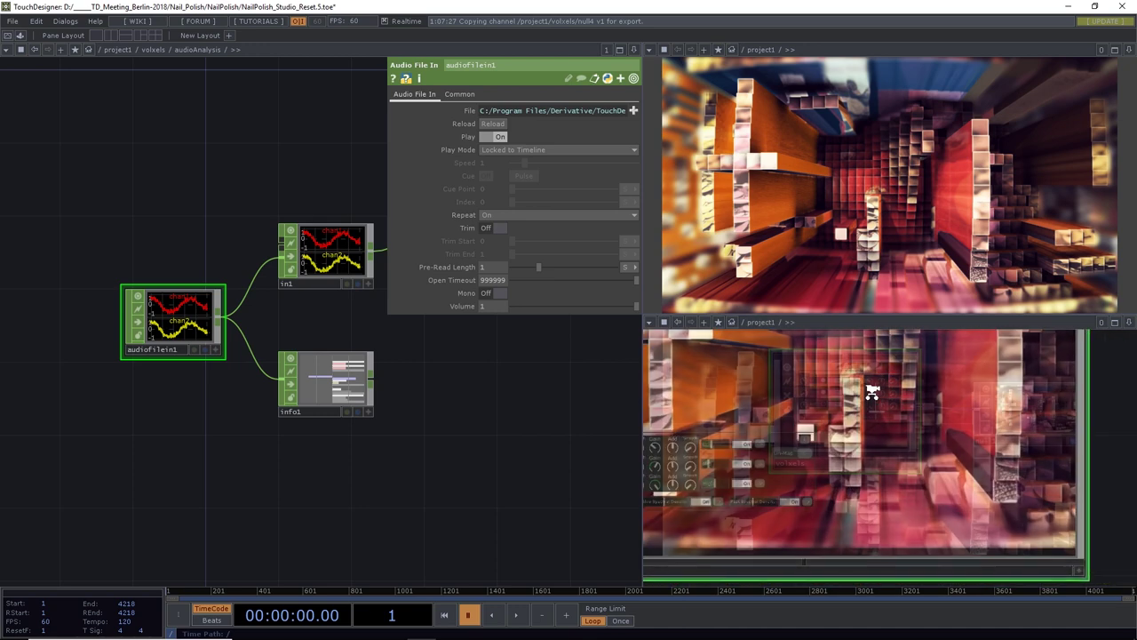
{"action": "scroll", "coordinate": [873, 392], "scroll_direction": "down", "scroll_amount": 5}
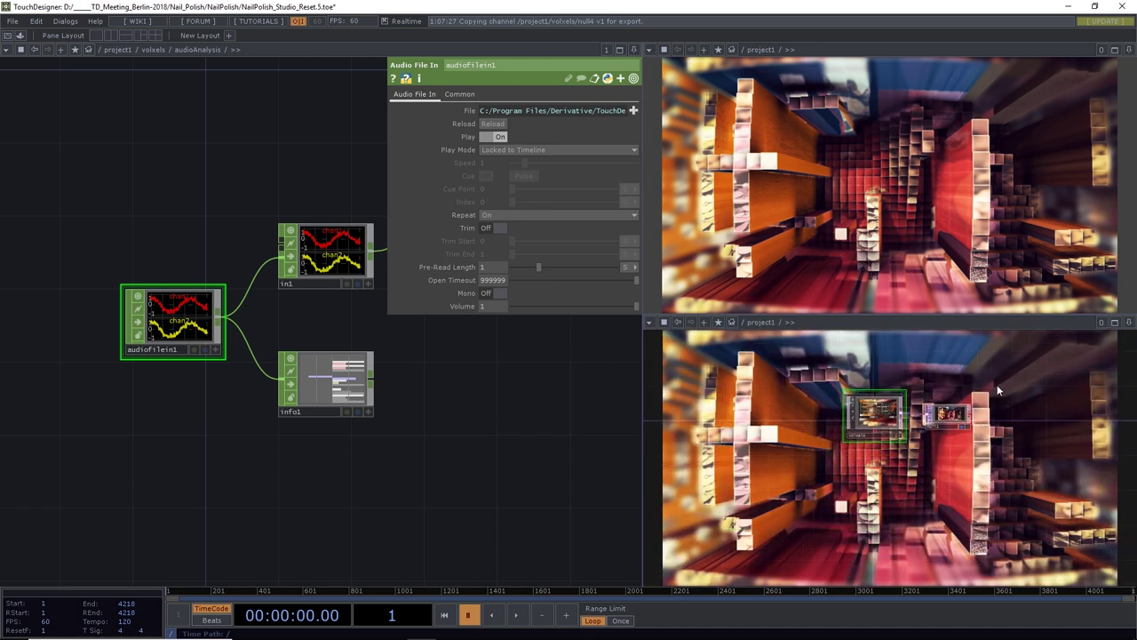
{"action": "left_click_drag", "start_coordinate": [997, 391], "coordinate": [789, 395]}
{"action": "double_click", "coordinate": [673, 419]}
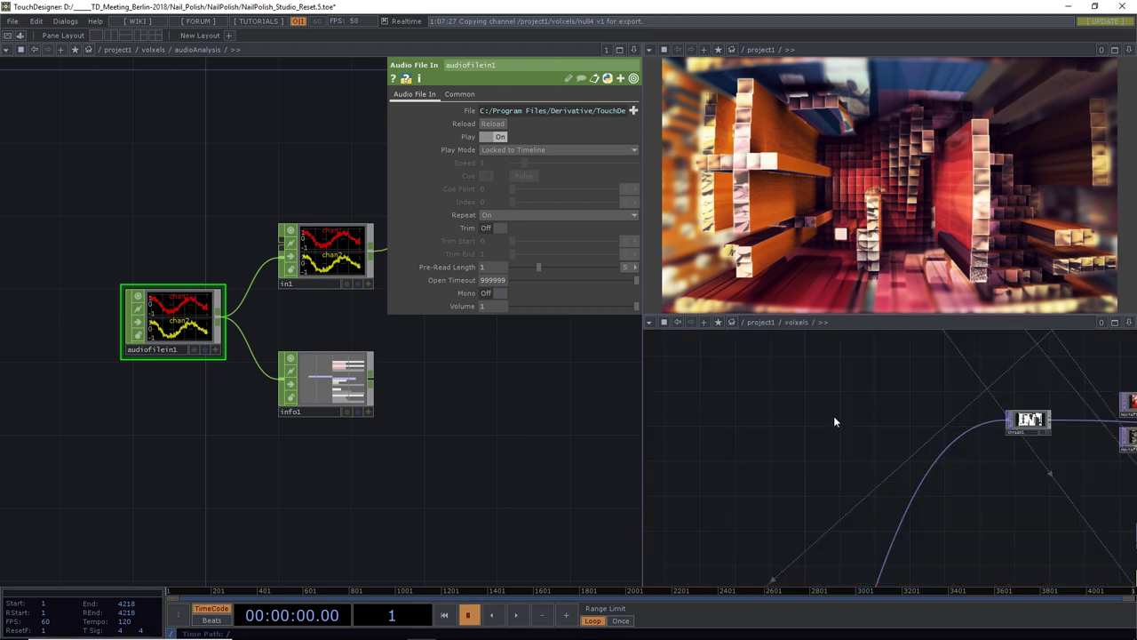
{"action": "scroll", "coordinate": [1000, 395], "scroll_direction": "down", "scroll_amount": 5}
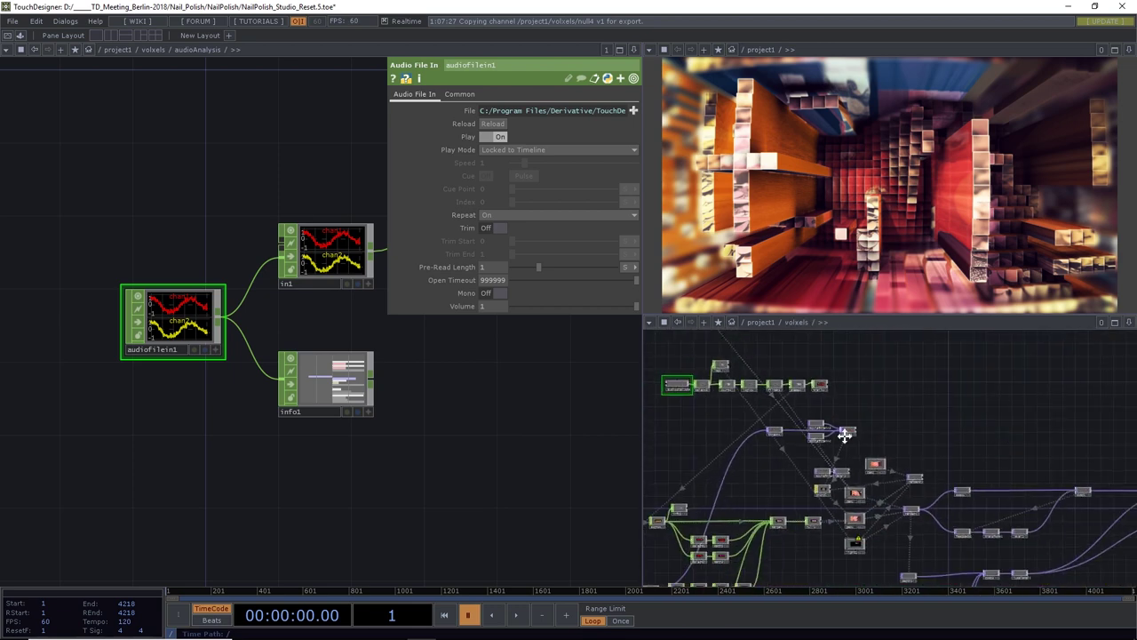
{"action": "scroll", "coordinate": [1009, 465], "scroll_direction": "up", "scroll_amount": 2}
{"action": "left_click_drag", "start_coordinate": [1009, 465], "coordinate": [855, 467]}
{"action": "scroll", "coordinate": [908, 457], "scroll_direction": "up", "scroll_amount": 6}
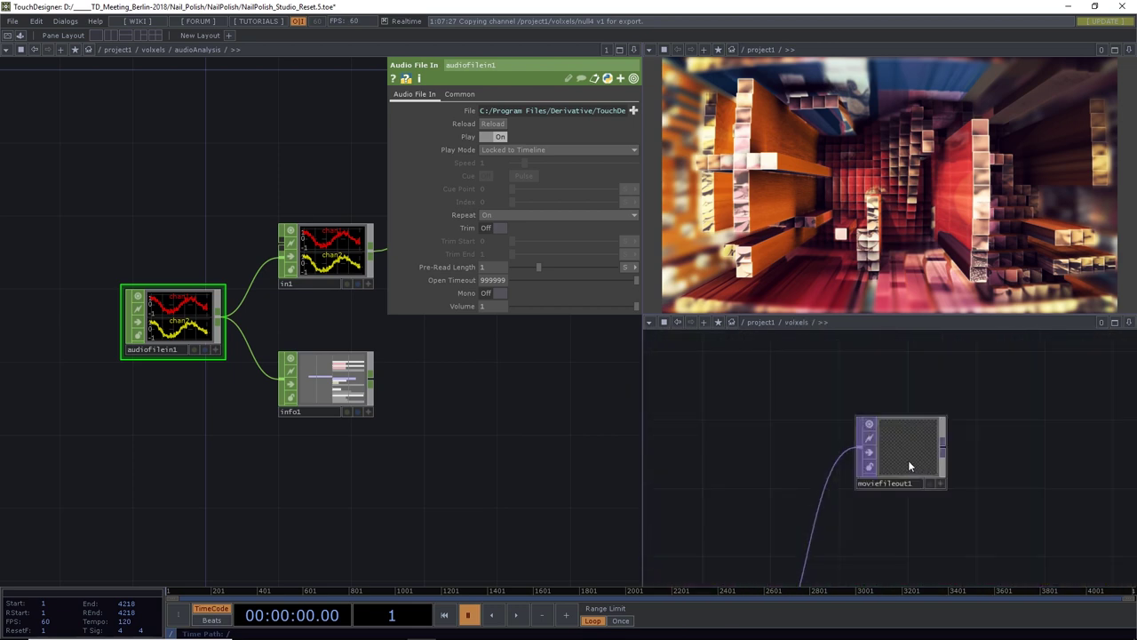
Set moviefileout1's Audio CHOP to audioAnalysis/audiofilein1, then return the left pane to volxels
{"action": "left_click", "coordinate": [907, 453]}
{"action": "key", "text": "p"}
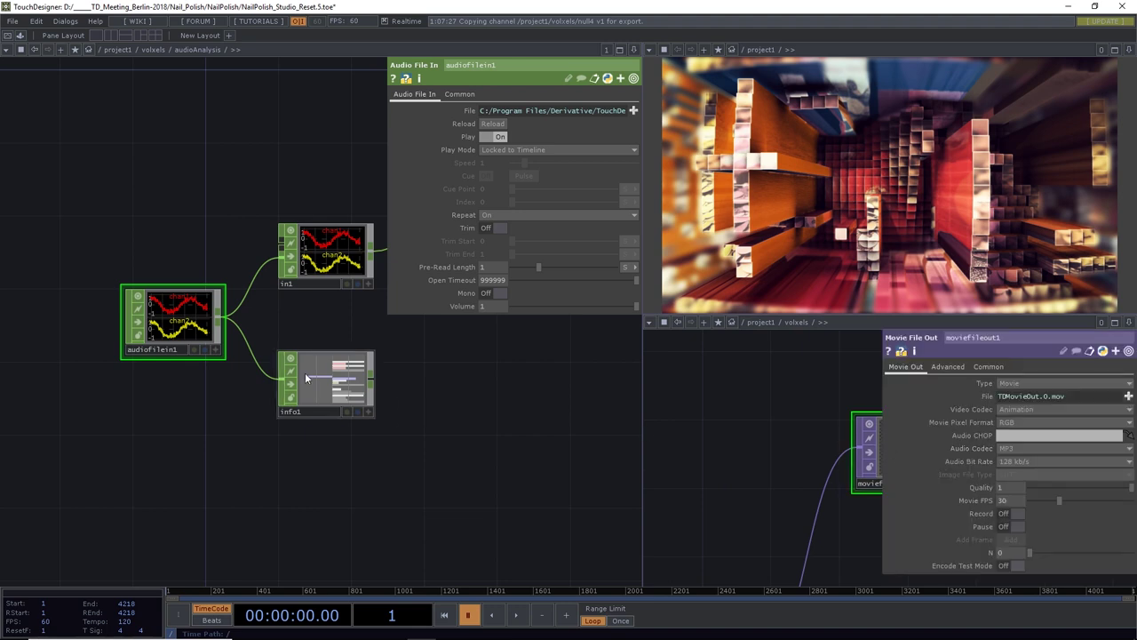
{"action": "left_click_drag", "start_coordinate": [178, 324], "coordinate": [1029, 435]}
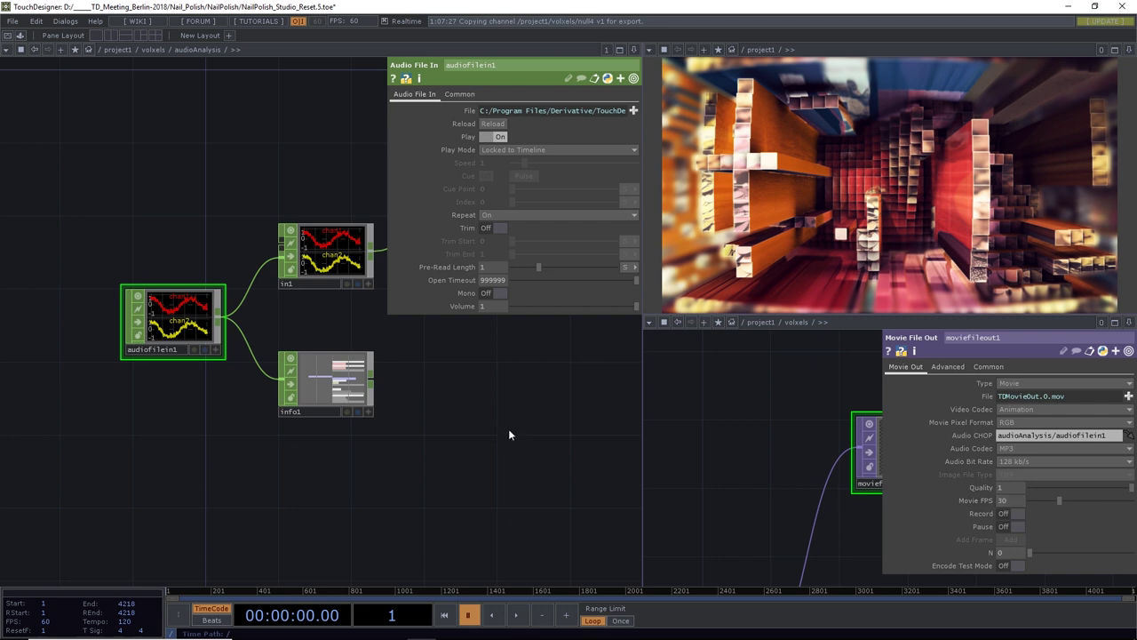
{"action": "left_click_drag", "start_coordinate": [491, 421], "coordinate": [311, 444]}
{"action": "scroll", "coordinate": [488, 431], "scroll_direction": "down", "scroll_amount": 5}
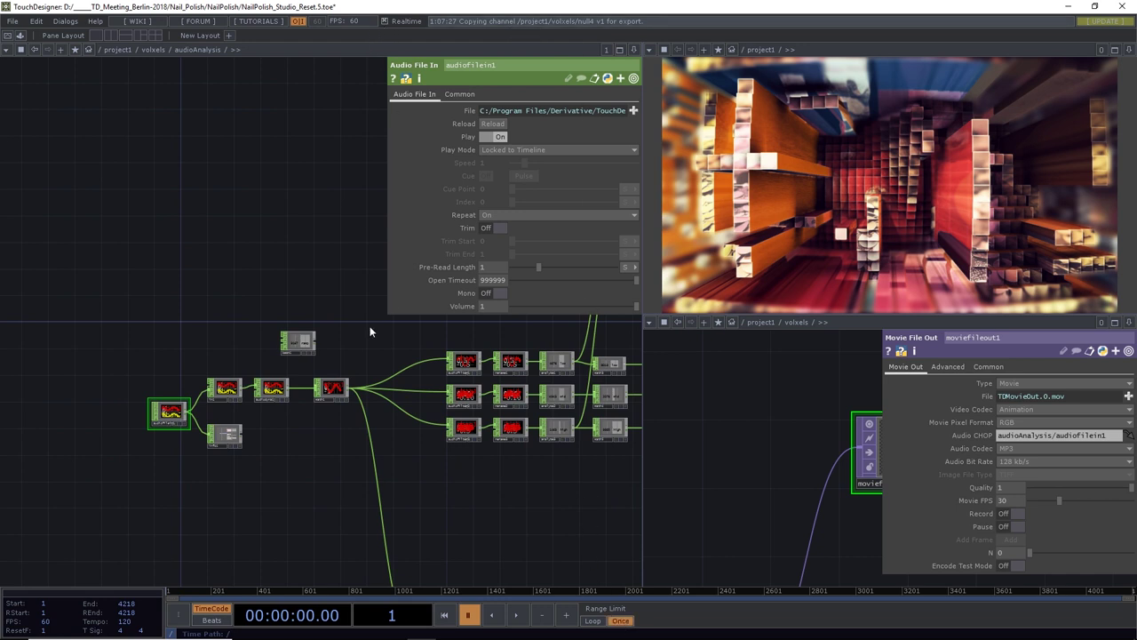
{"action": "left_click", "coordinate": [121, 50]}
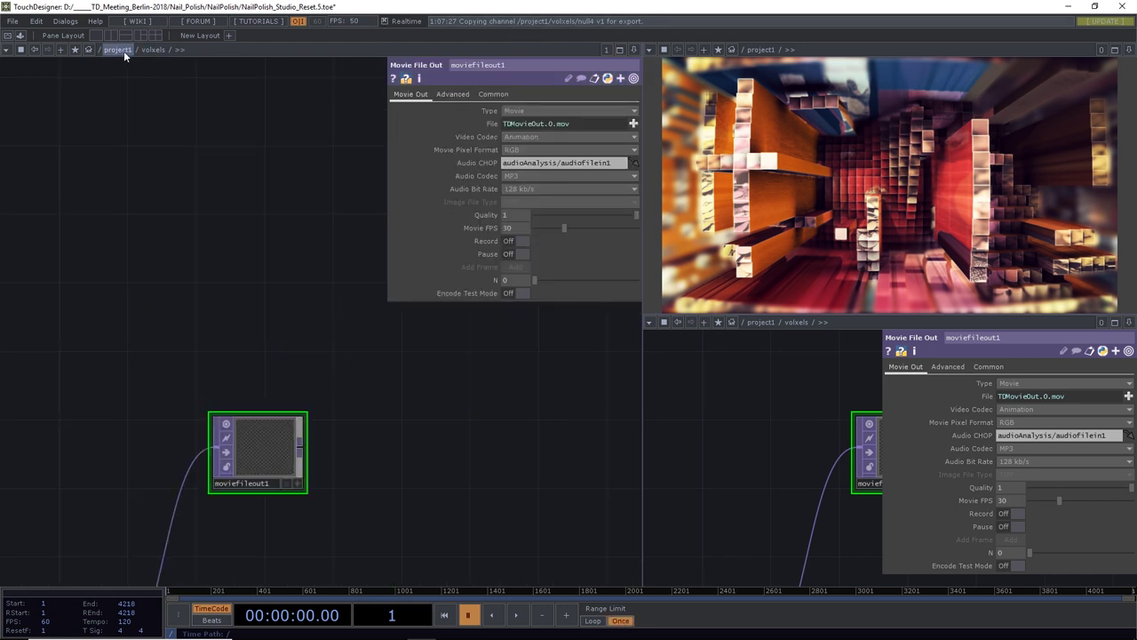
Confirm record1's Record Input is Current Time Slice and set the timeline Range Limit to Once
{"action": "scroll", "coordinate": [202, 272], "scroll_direction": "down", "scroll_amount": 3}
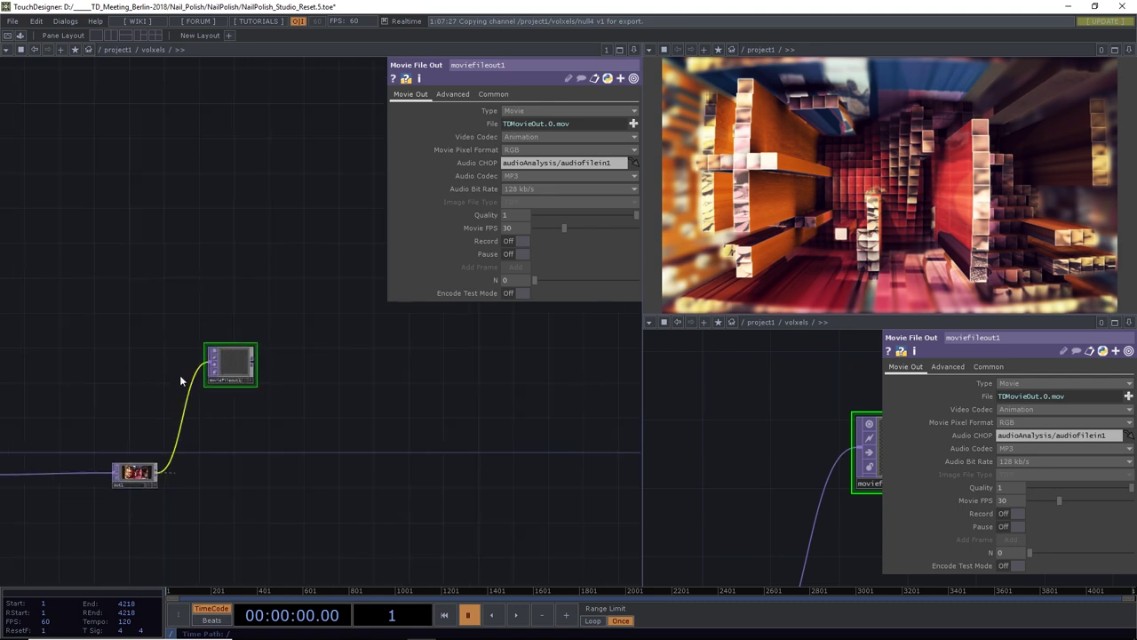
{"action": "scroll", "coordinate": [155, 365], "scroll_direction": "left", "scroll_amount": 10}
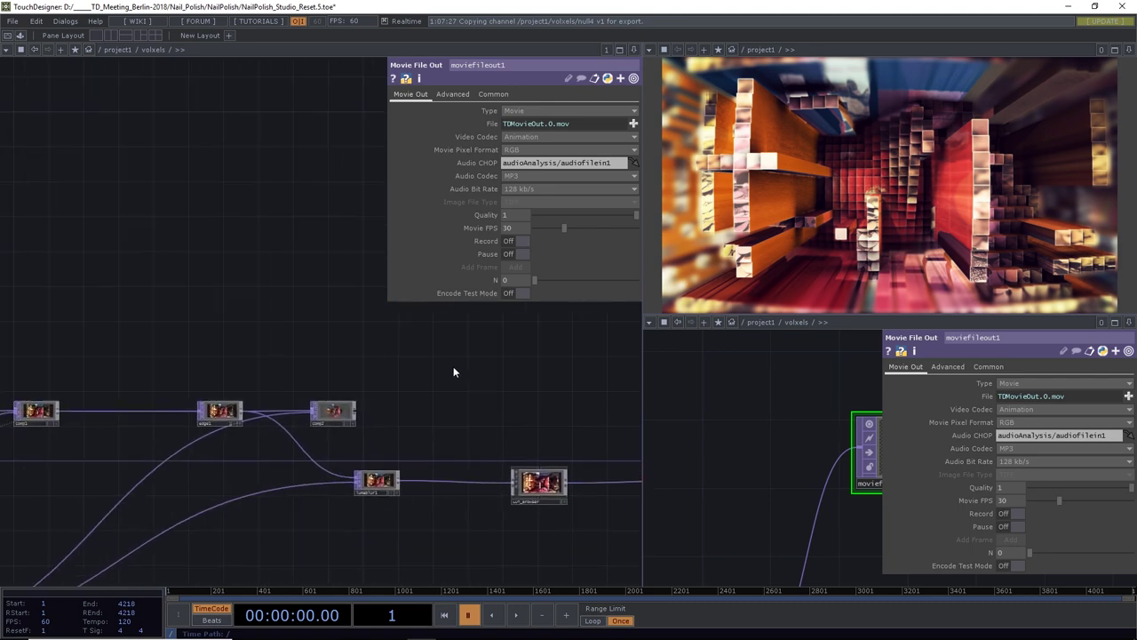
{"action": "scroll", "coordinate": [244, 367], "scroll_direction": "down", "scroll_amount": 5}
{"action": "scroll", "coordinate": [330, 360], "scroll_direction": "left", "scroll_amount": 3}
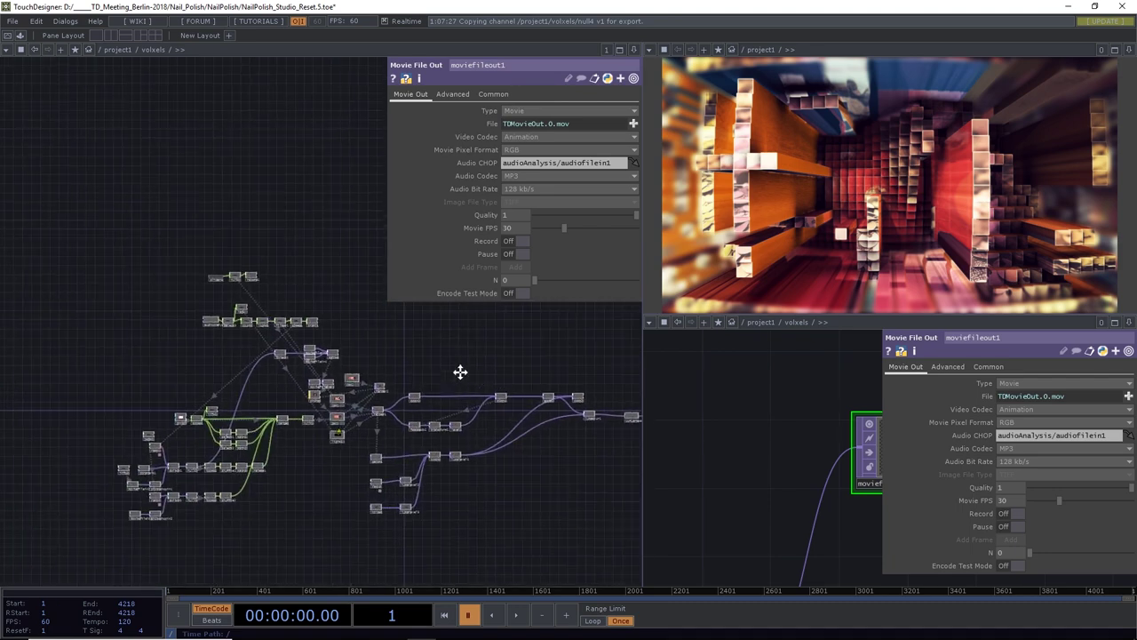
{"action": "scroll", "coordinate": [362, 347], "scroll_direction": "up", "scroll_amount": 5}
{"action": "left_click_drag", "start_coordinate": [453, 361], "coordinate": [364, 411]}
{"action": "left_click", "coordinate": [326, 348]}
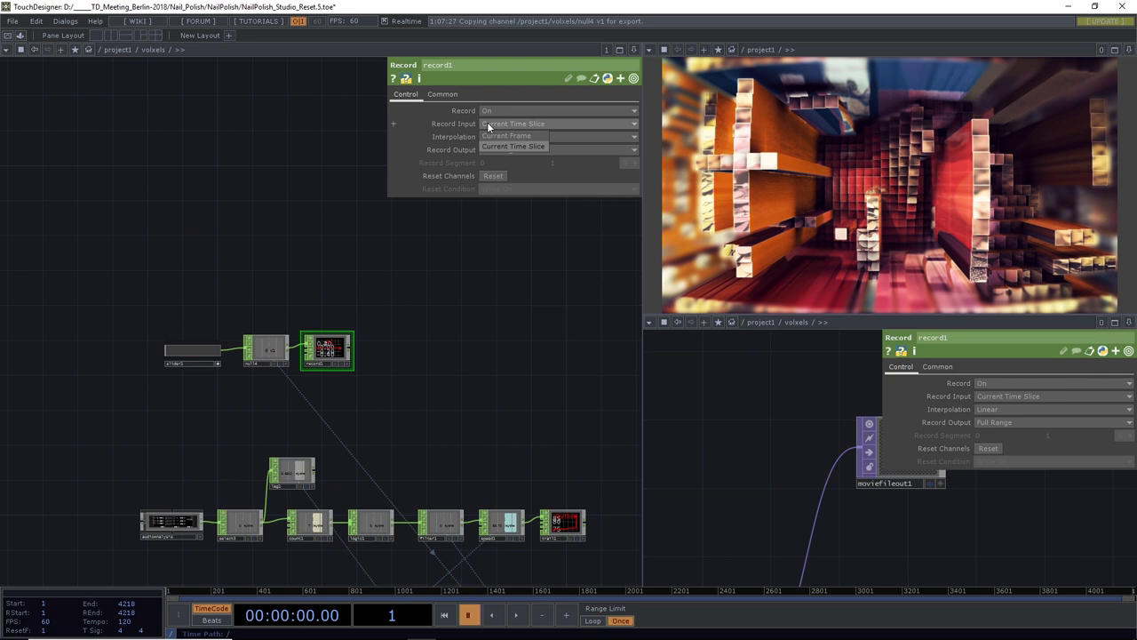
{"action": "left_click", "coordinate": [490, 146]}
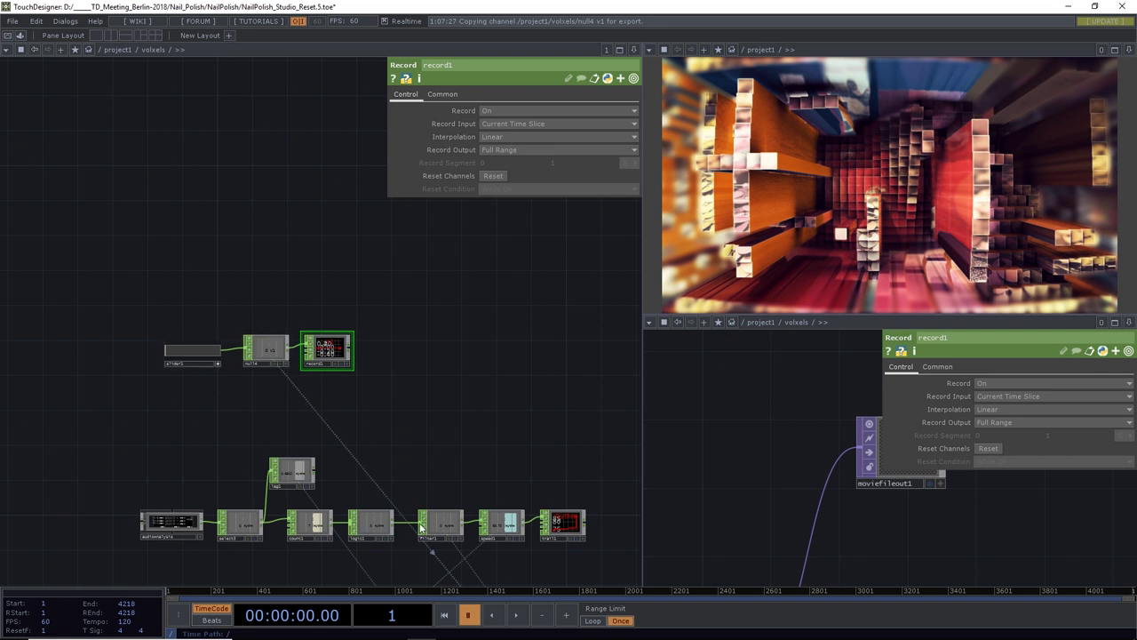
{"action": "left_click", "coordinate": [619, 622]}
Play the timeline and move slider1 up and down so record1 captures it through frame 4218
{"action": "left_click", "coordinate": [515, 615]}
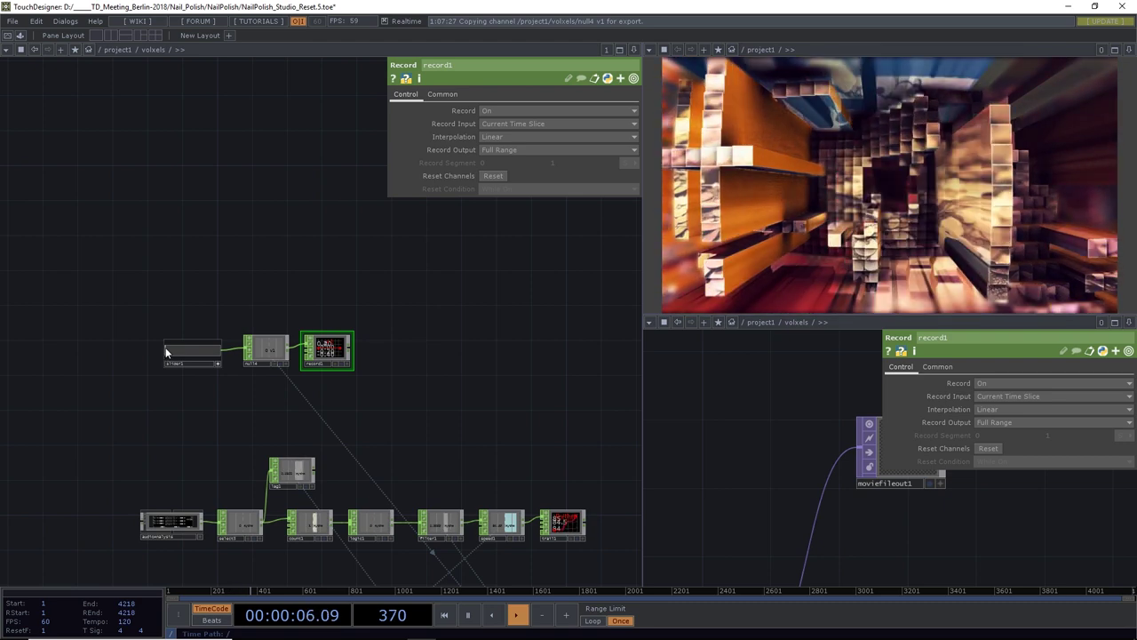
{"action": "left_click_drag", "start_coordinate": [173, 349], "coordinate": [145, 356]}
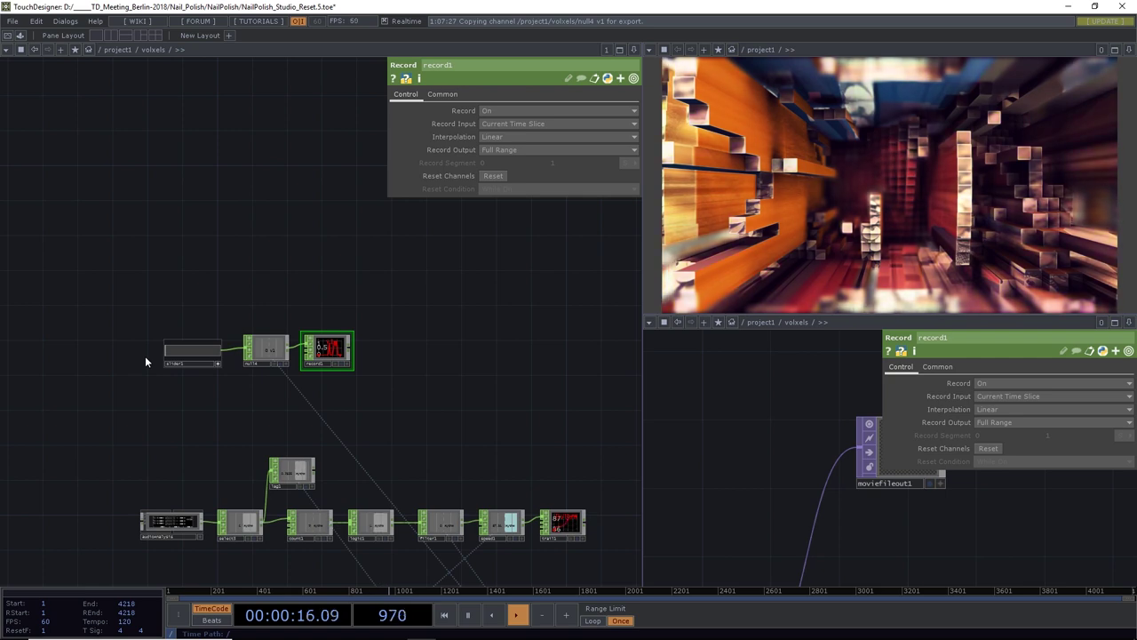
{"action": "left_click", "coordinate": [175, 356]}
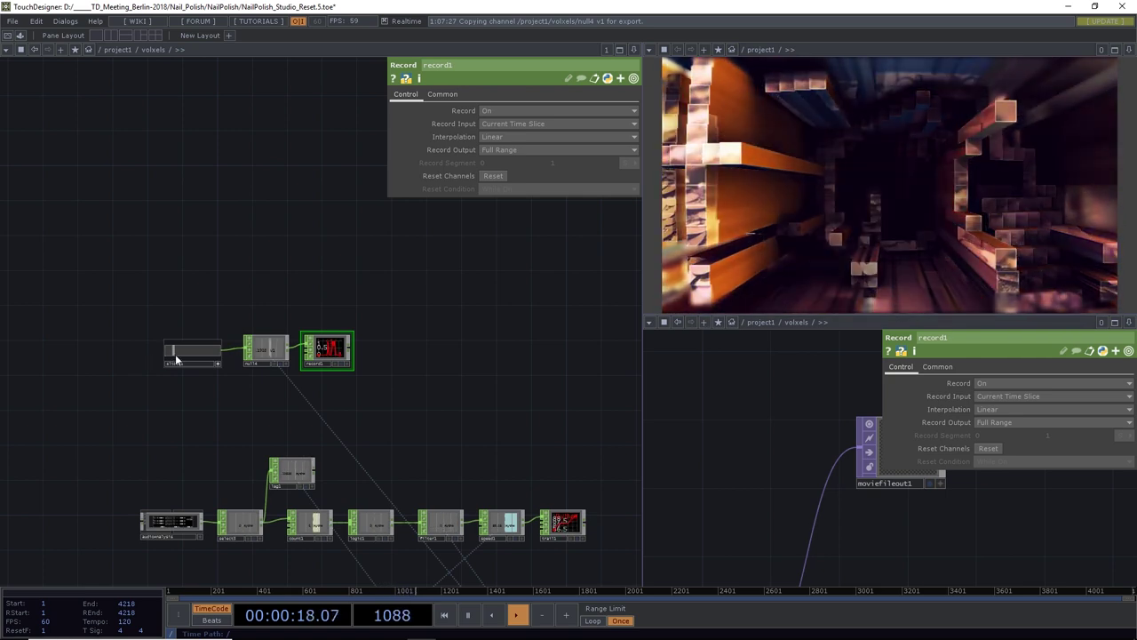
{"action": "left_click_drag", "start_coordinate": [148, 353], "coordinate": [221, 357]}
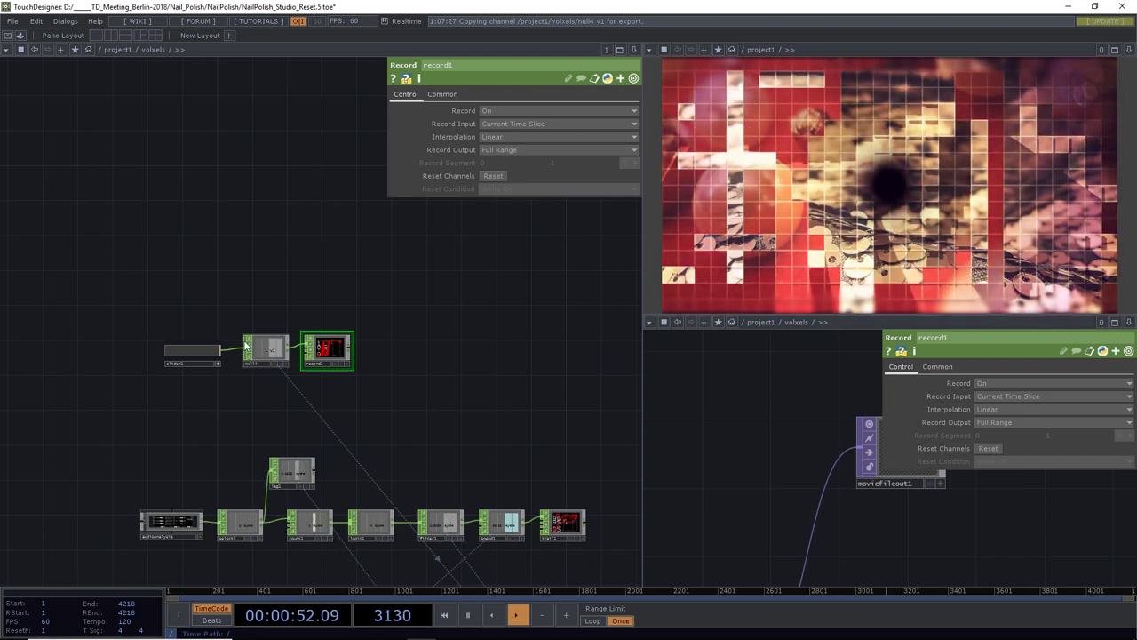
{"action": "left_click_drag", "start_coordinate": [221, 355], "coordinate": [162, 360]}
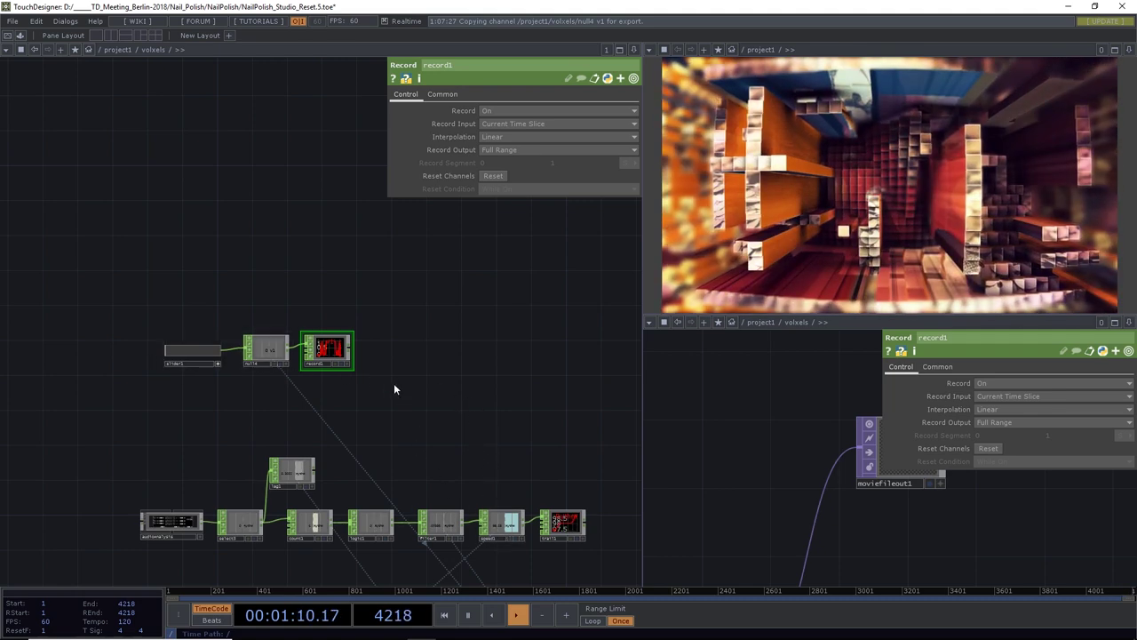
Use record1's Save Channels to write record1.bclip into the project's Chan folder
{"action": "right_click", "coordinate": [334, 351]}
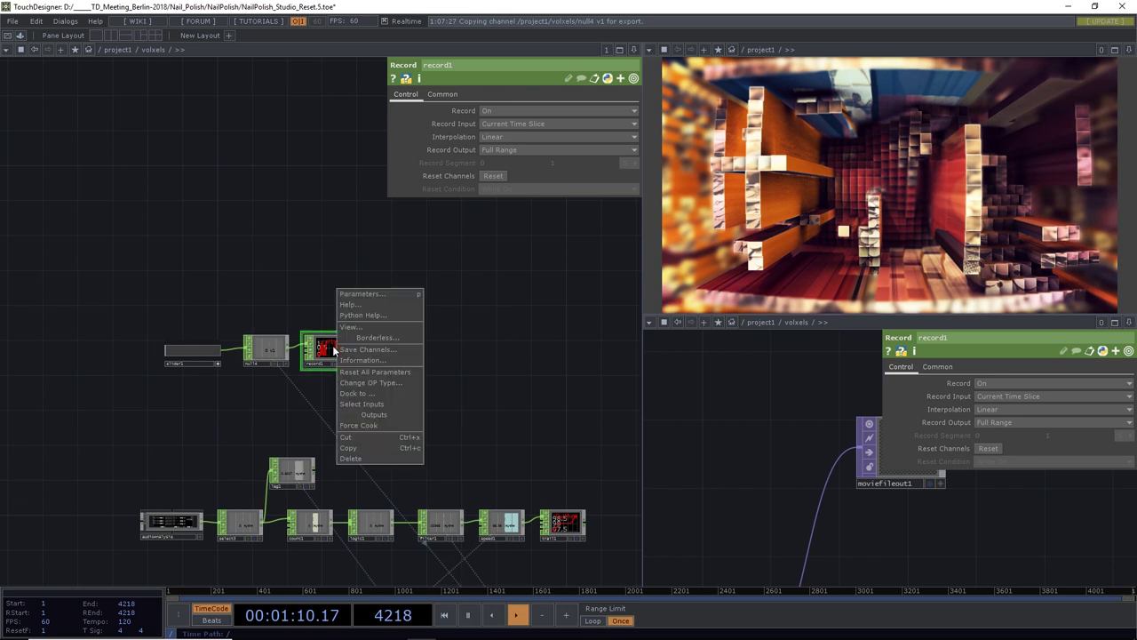
{"action": "left_click", "coordinate": [366, 349]}
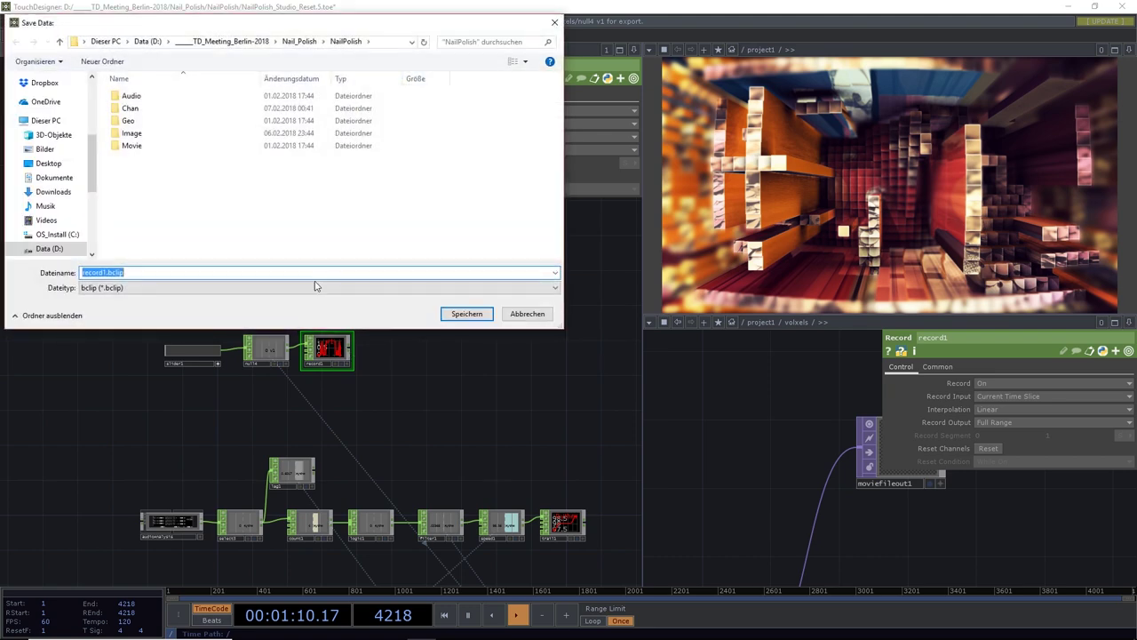
{"action": "double_click", "coordinate": [134, 109]}
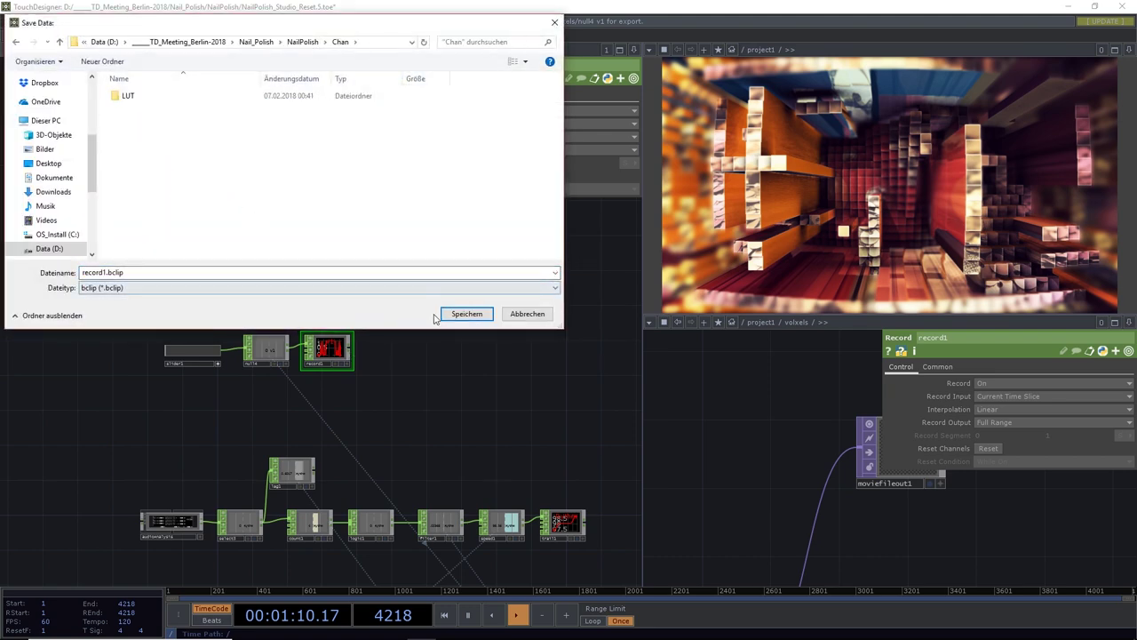
{"action": "left_click", "coordinate": [463, 314]}
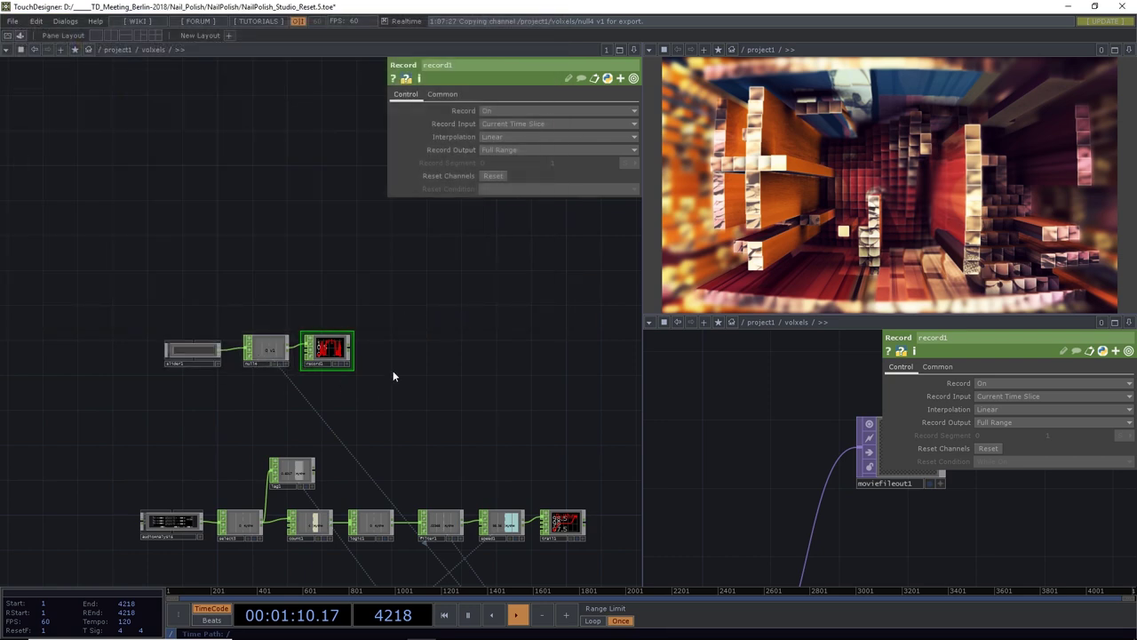
{"action": "left_click_drag", "start_coordinate": [392, 370], "coordinate": [396, 393]}
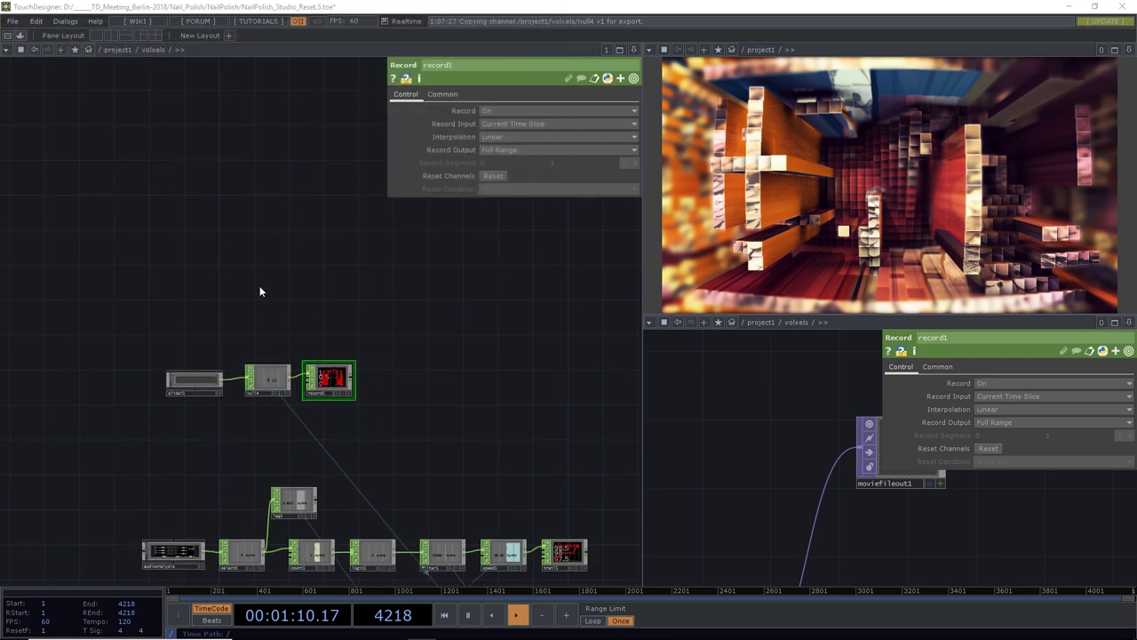
Add a File In CHOP (filein1) to the network
{"action": "key", "text": "Tab"}
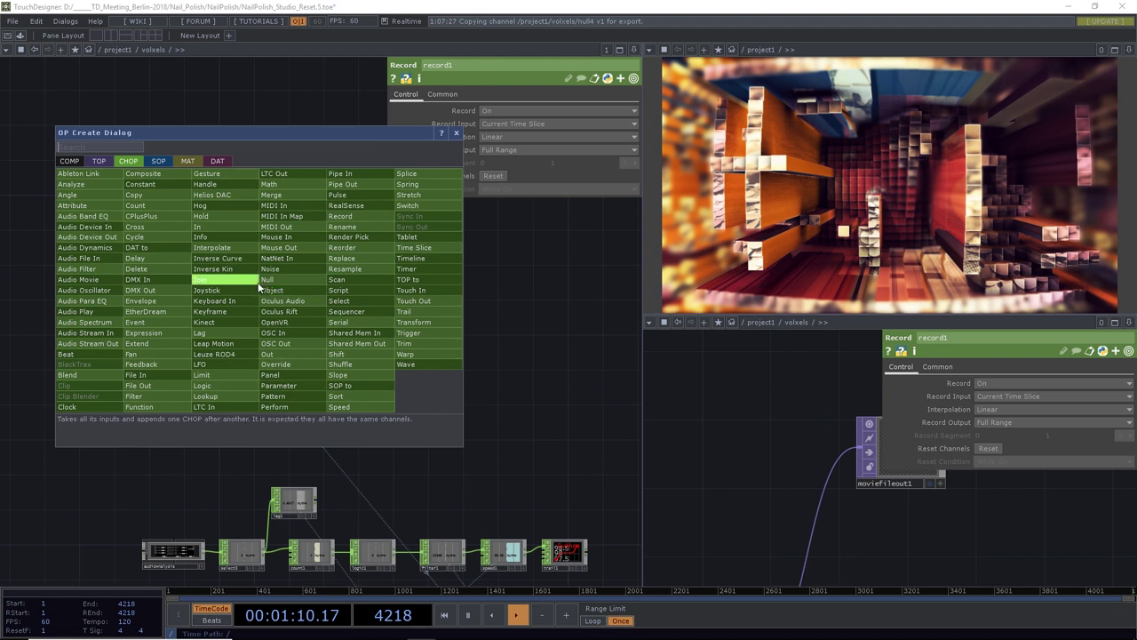
{"action": "type", "text": "f"}
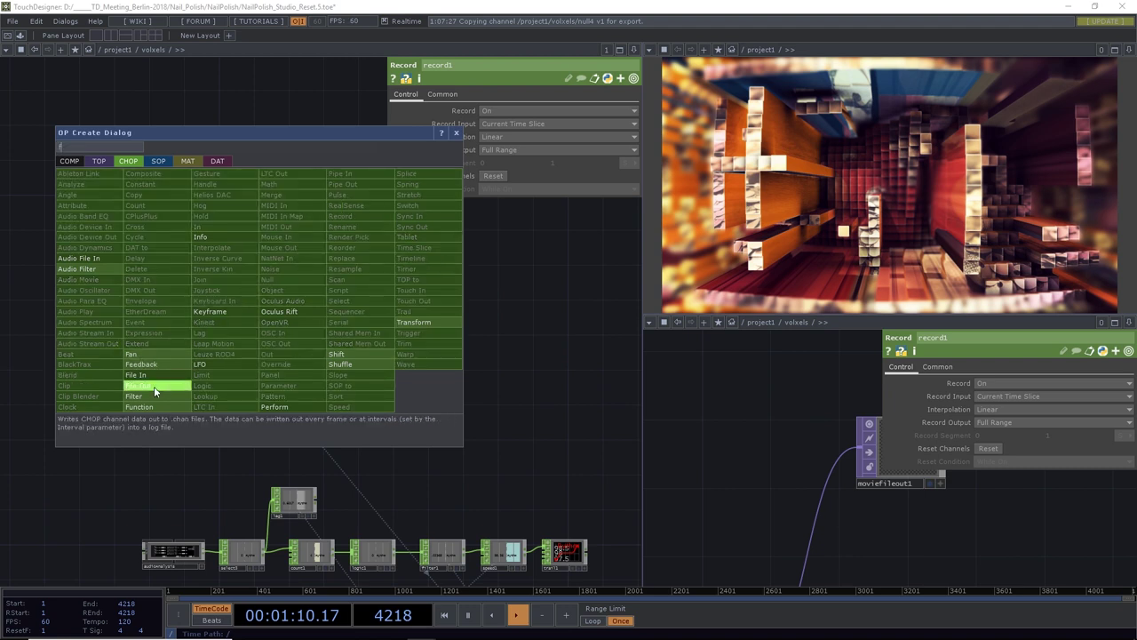
{"action": "left_click", "coordinate": [153, 385]}
{"action": "left_click", "coordinate": [269, 304]}
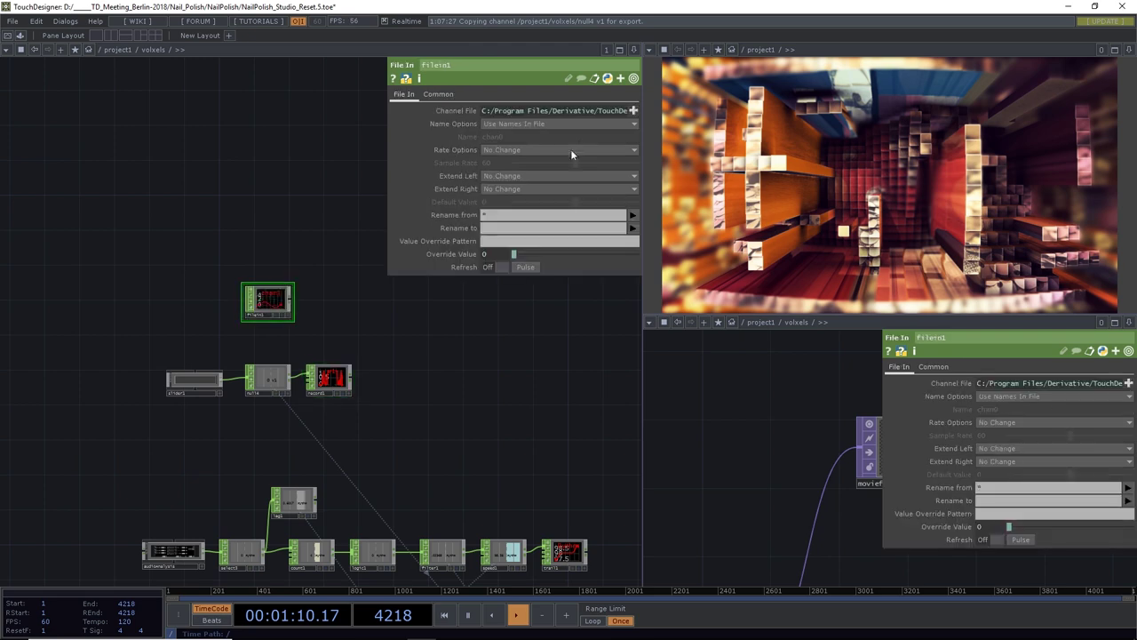
Load Chan/record1.bclip from the NailPolish project folder into filein1
{"action": "left_click", "coordinate": [634, 110]}
{"action": "double_click", "coordinate": [134, 101]}
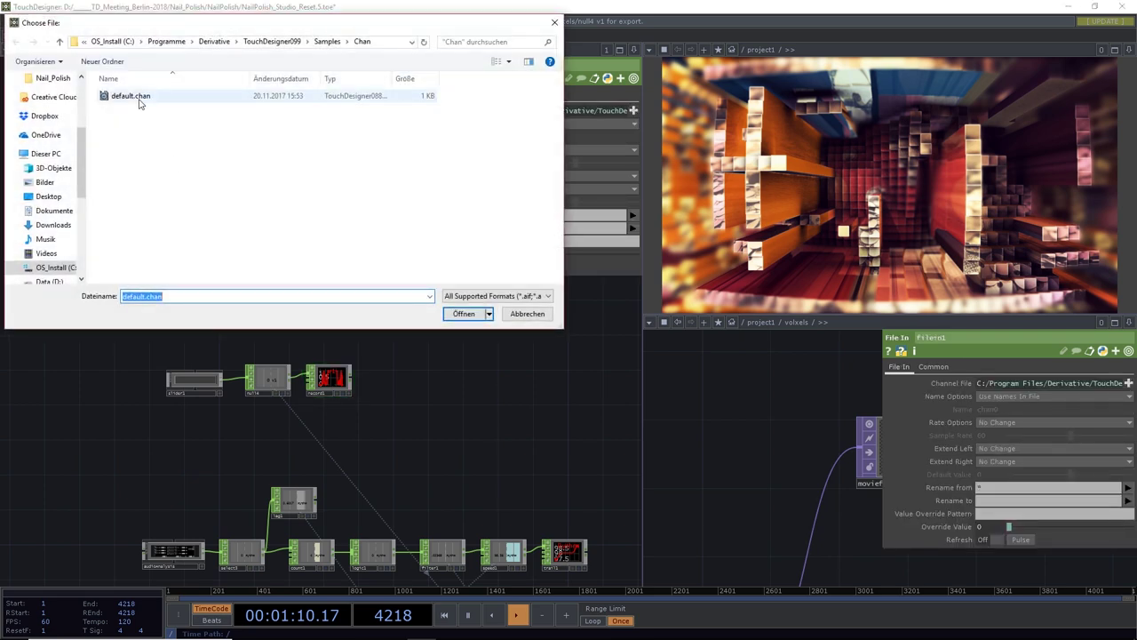
{"action": "left_click", "coordinate": [632, 110]}
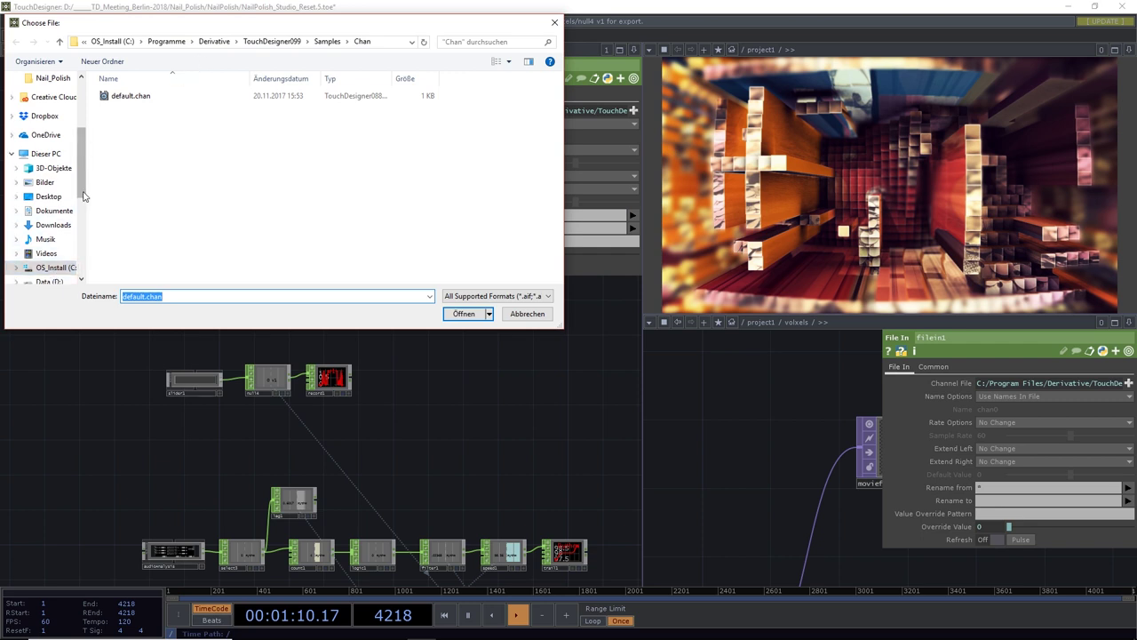
{"action": "scroll", "coordinate": [55, 178], "scroll_direction": "down", "scroll_amount": 3}
{"action": "left_click", "coordinate": [51, 163]}
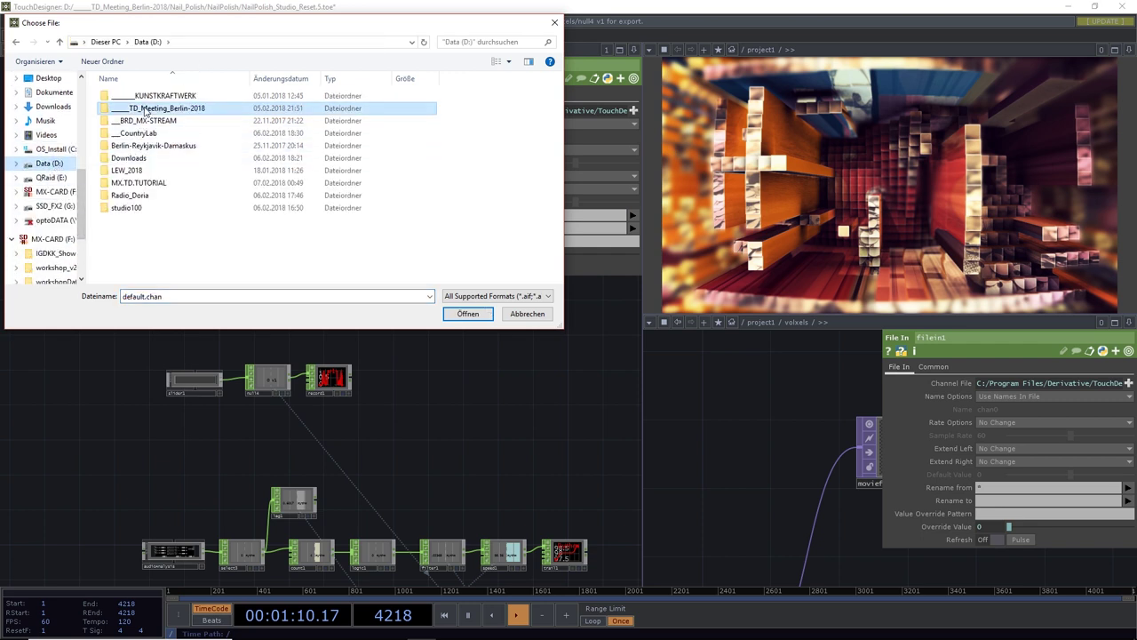
{"action": "double_click", "coordinate": [140, 111]}
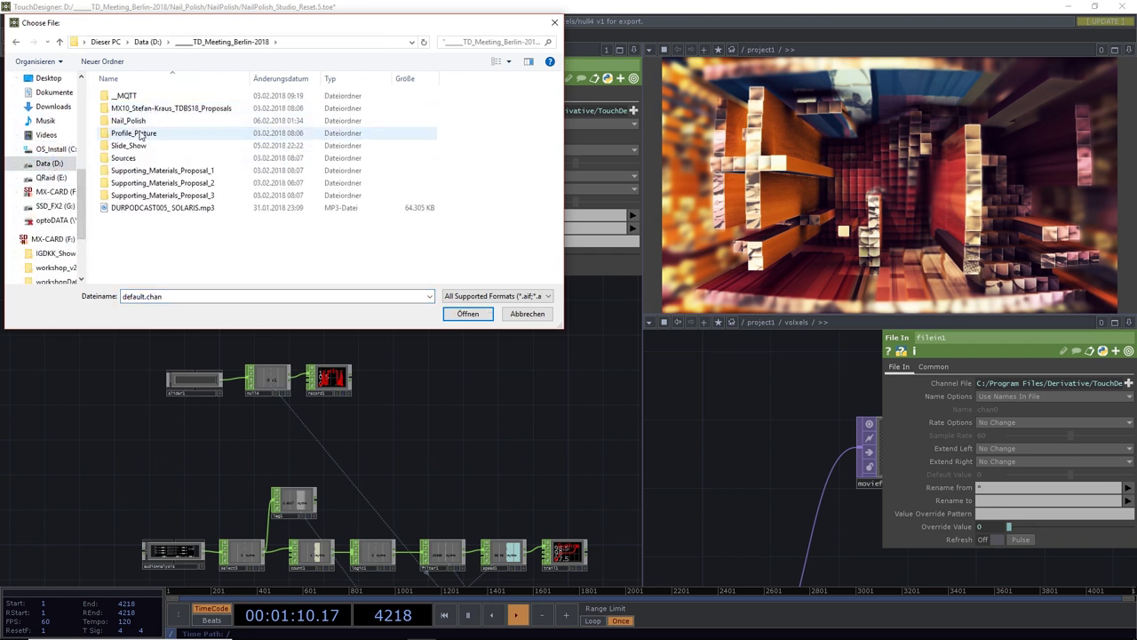
{"action": "double_click", "coordinate": [133, 120]}
{"action": "double_click", "coordinate": [133, 121]}
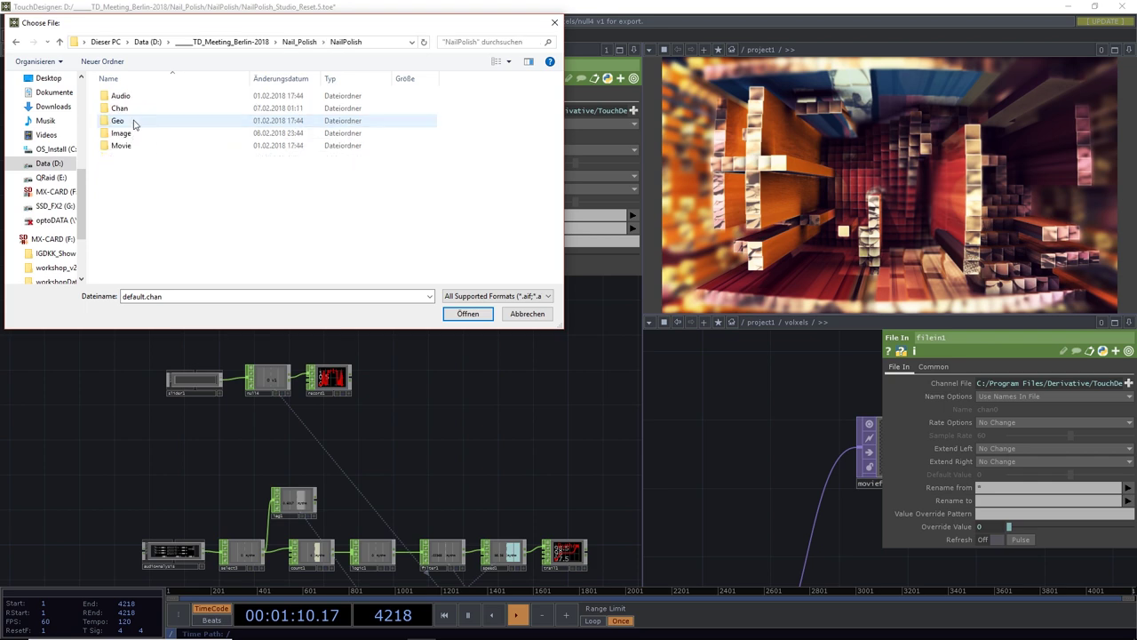
{"action": "left_click", "coordinate": [122, 109]}
{"action": "double_click", "coordinate": [123, 109]}
{"action": "left_click", "coordinate": [133, 109]}
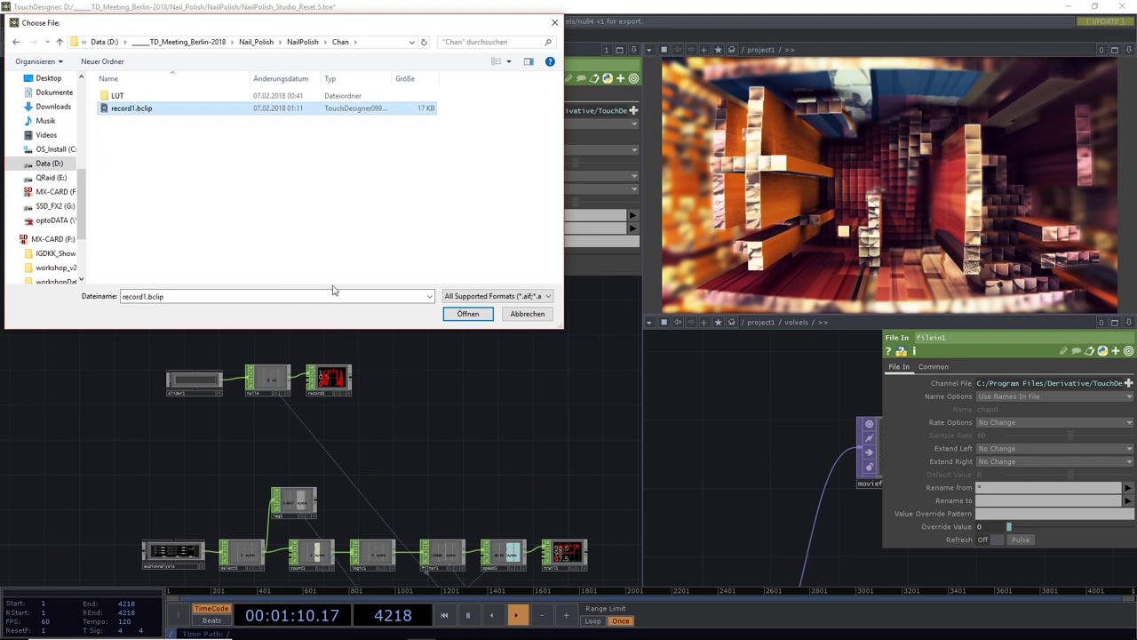
{"action": "left_click", "coordinate": [468, 315]}
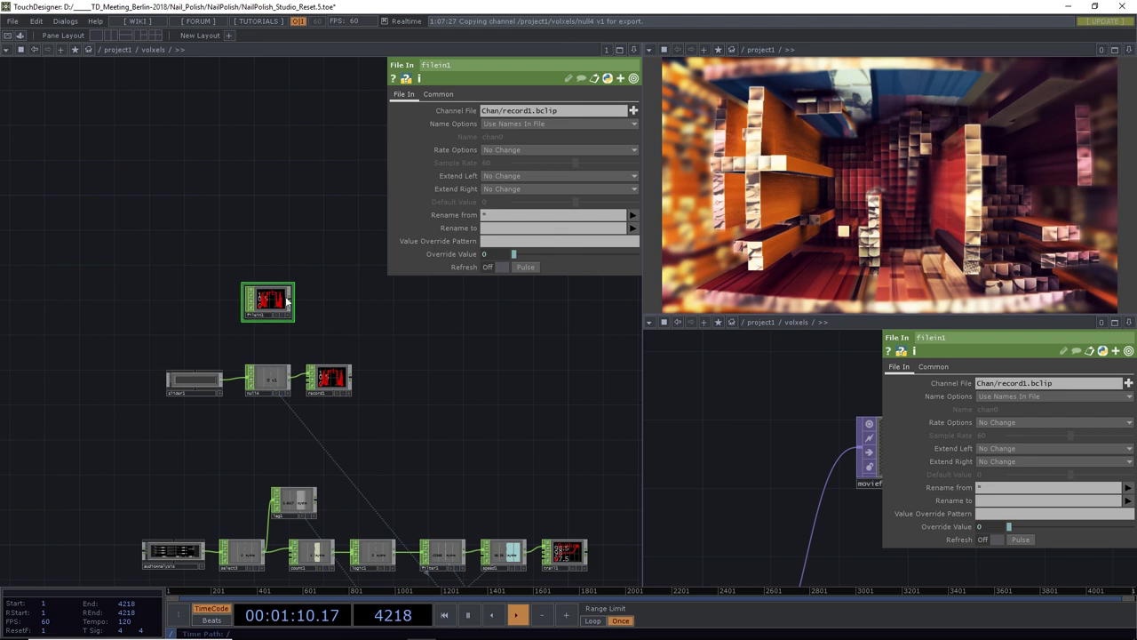
{"action": "left_click", "coordinate": [291, 303]}
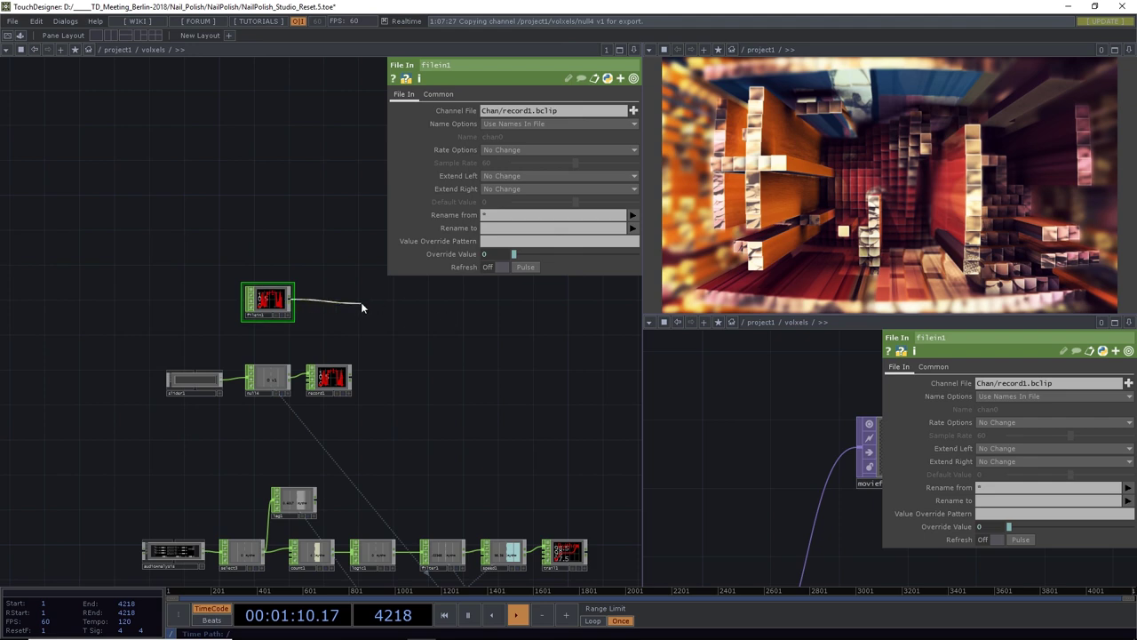
Add a Lookup CHOP (lookup1) wired from filein1's output
{"action": "left_click", "coordinate": [360, 302]}
{"action": "type", "text": "look"}
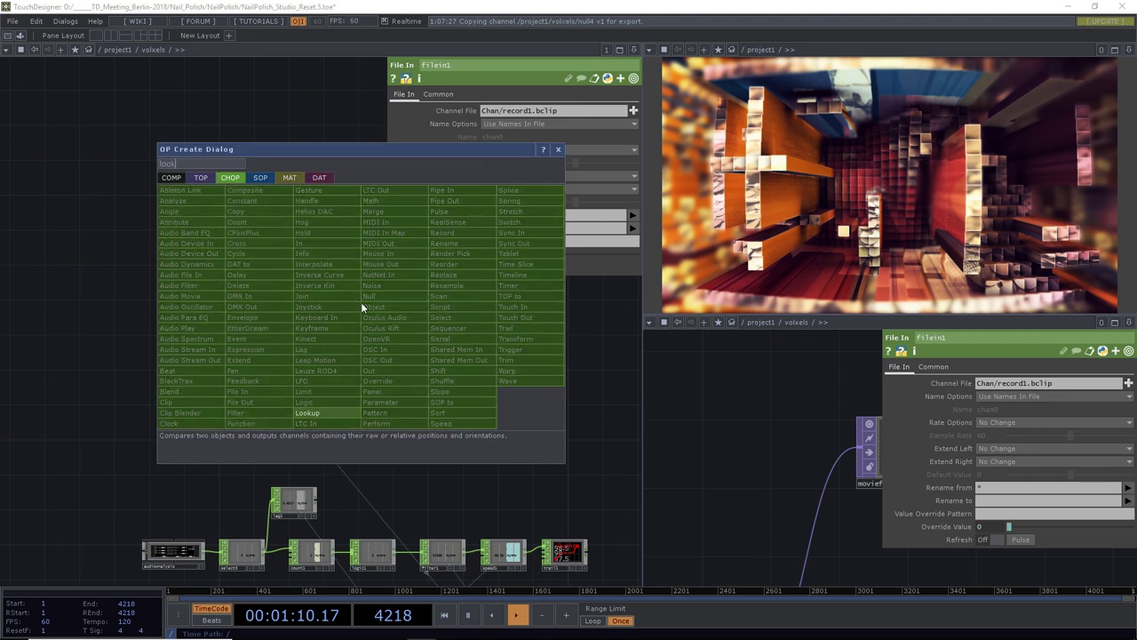
{"action": "left_click", "coordinate": [307, 412]}
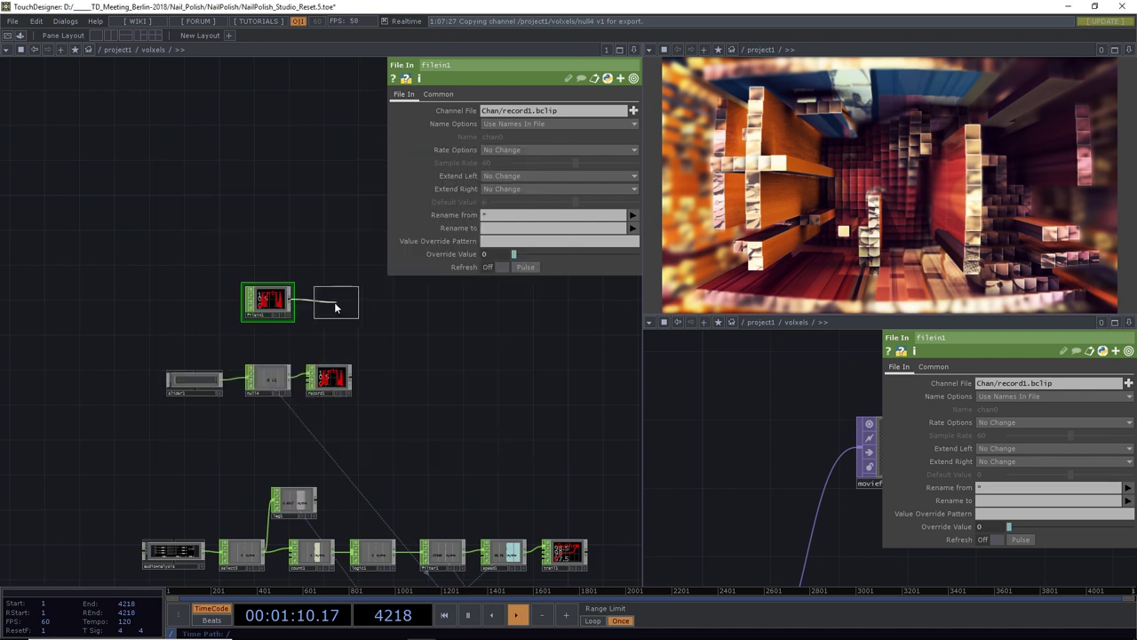
{"action": "left_click", "coordinate": [335, 308]}
{"action": "scroll", "coordinate": [329, 302], "scroll_direction": "up", "scroll_amount": 5}
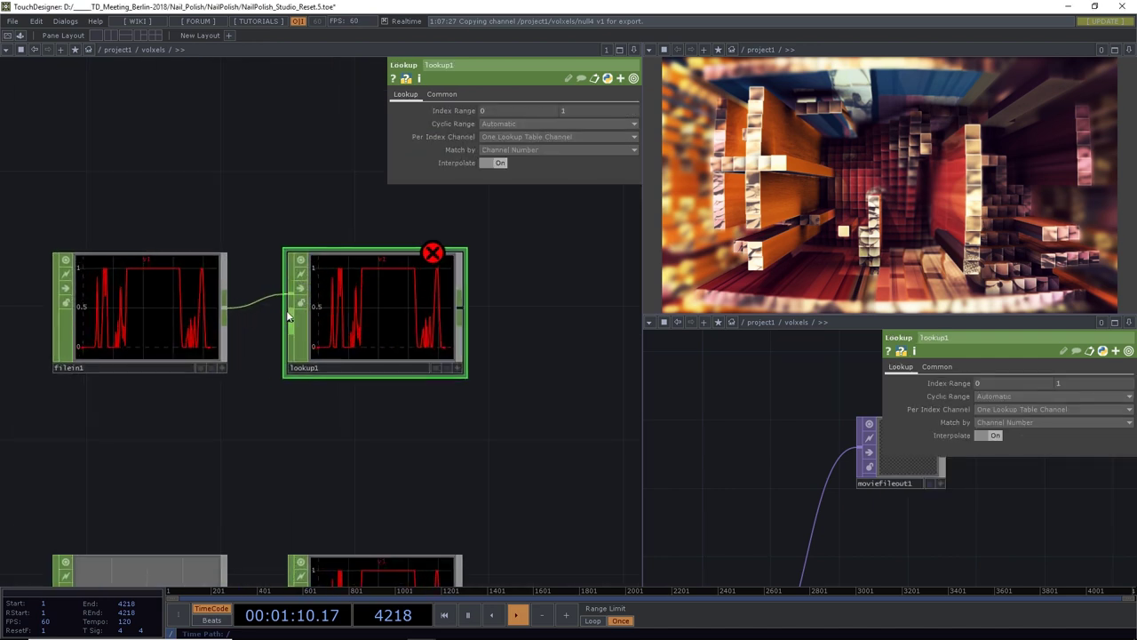
Wire filein1 into lookup1's second input, then disconnect that second input again
{"action": "left_click_drag", "start_coordinate": [225, 308], "coordinate": [282, 318]}
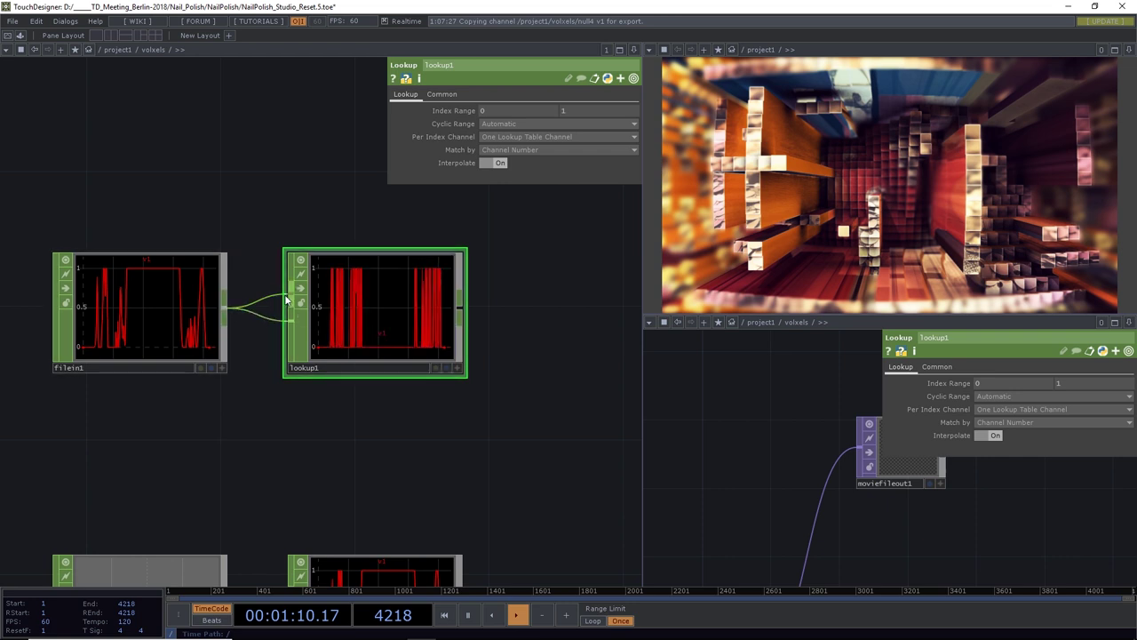
{"action": "right_click", "coordinate": [271, 299]}
{"action": "left_click", "coordinate": [278, 328]}
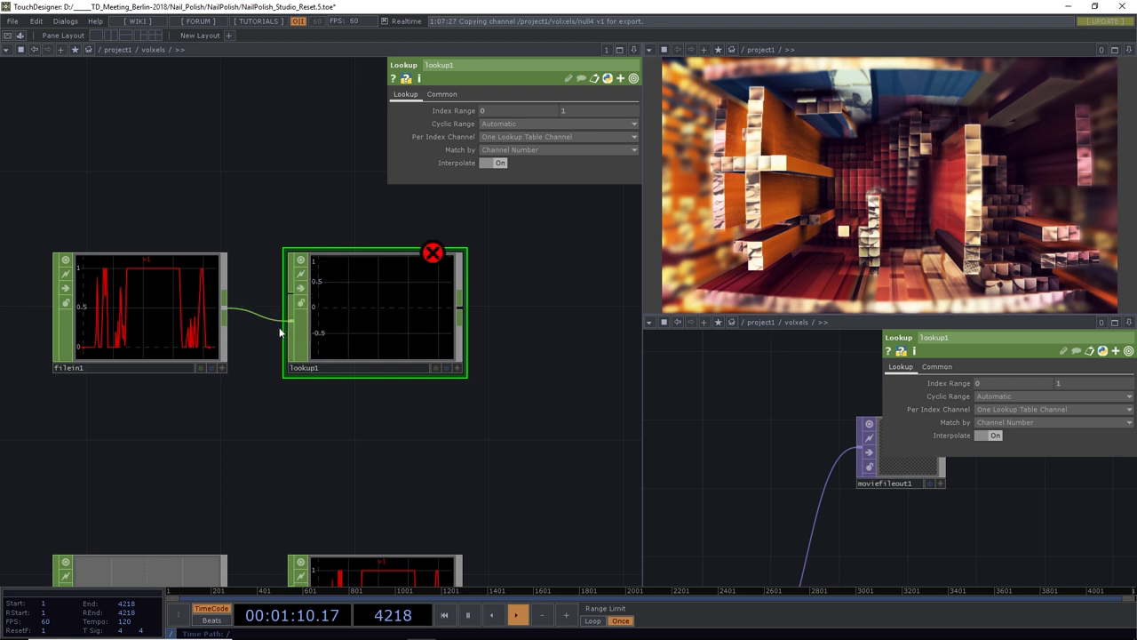
{"action": "scroll", "coordinate": [287, 293], "scroll_direction": "down", "scroll_amount": 5}
{"action": "left_click_drag", "start_coordinate": [394, 349], "coordinate": [394, 307]}
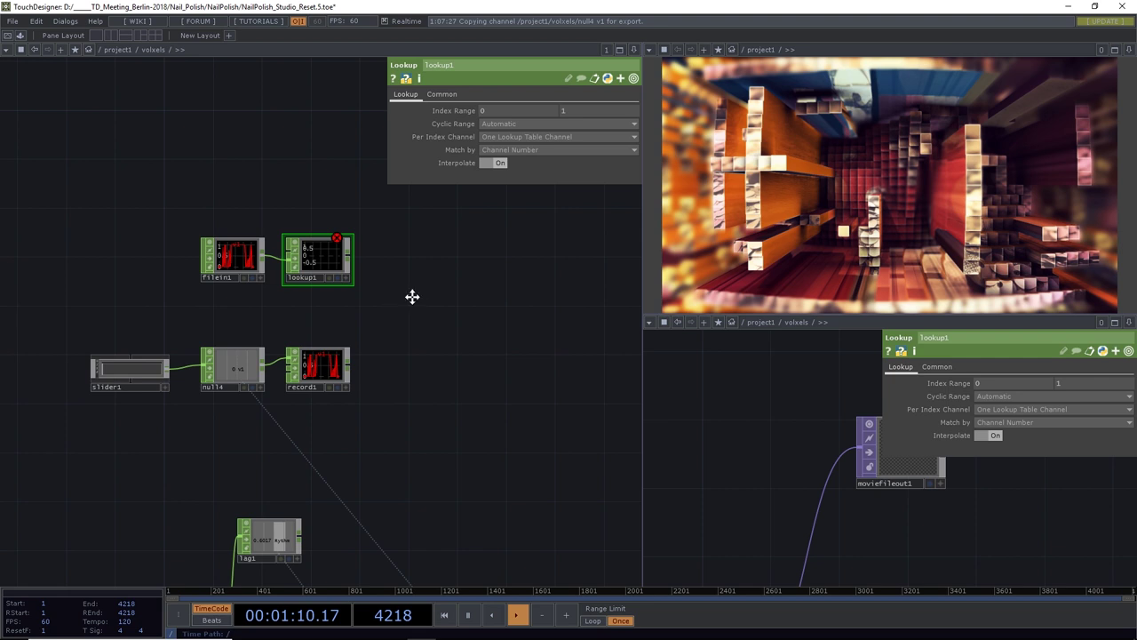
{"action": "left_click_drag", "start_coordinate": [561, 440], "coordinate": [532, 500]}
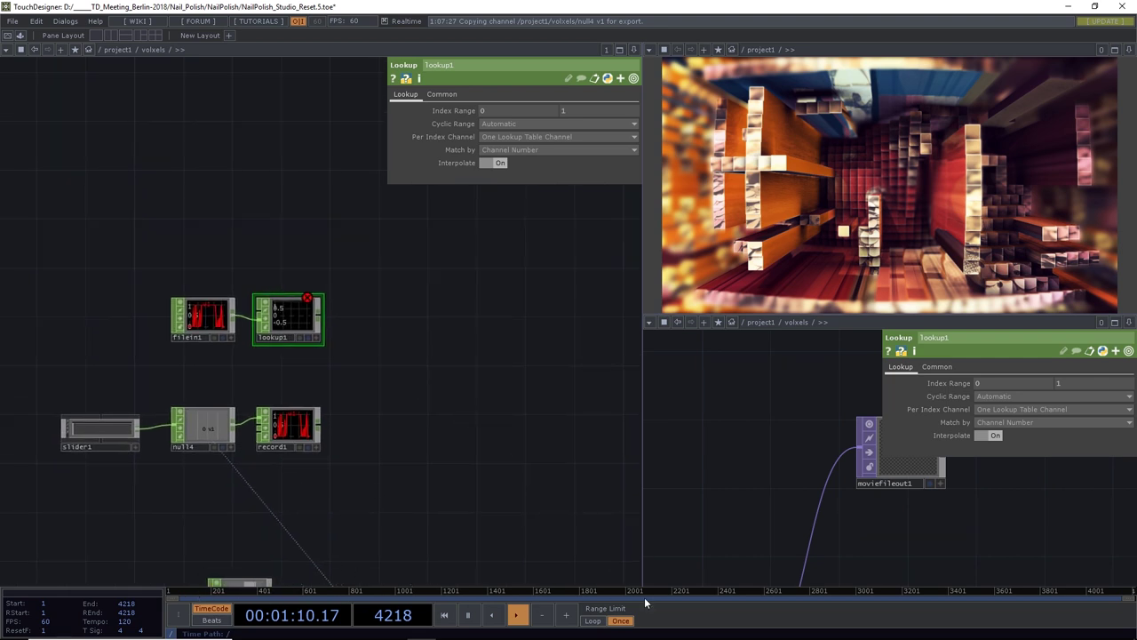
Place a Timer CHOP (timer1) above the File In node
{"action": "left_click_drag", "start_coordinate": [372, 417], "coordinate": [434, 441]}
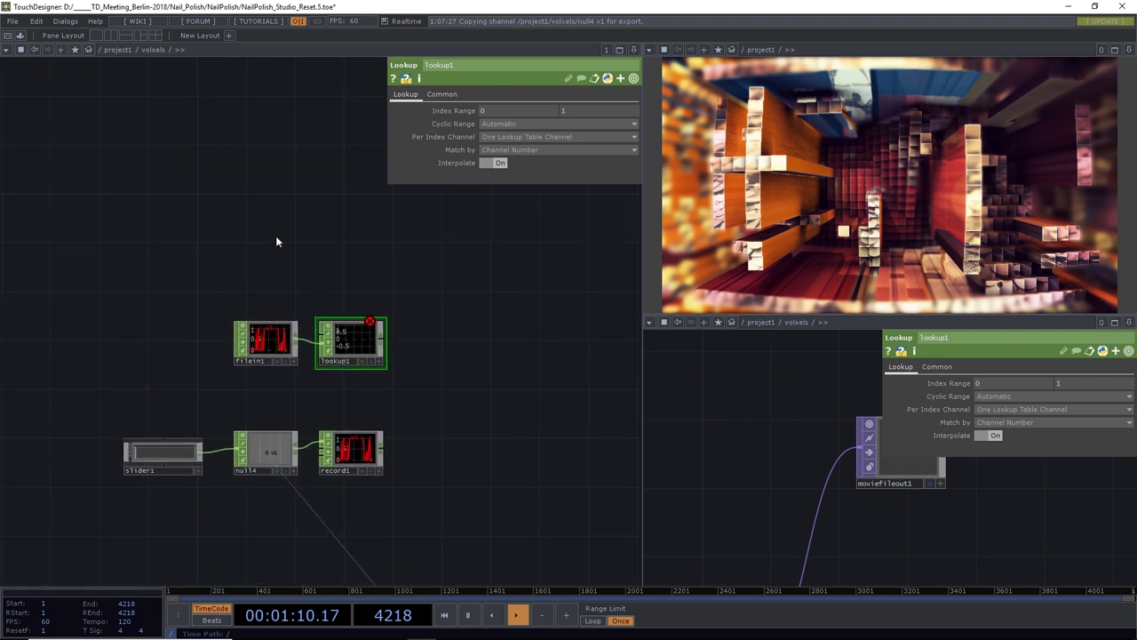
{"action": "key", "text": "Tab"}
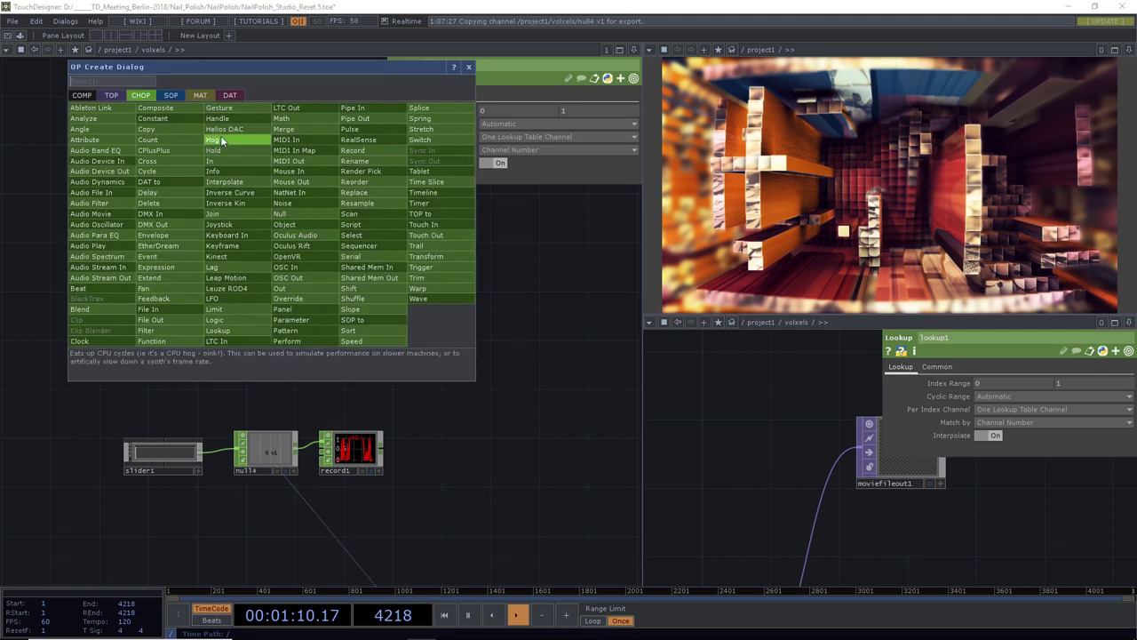
{"action": "type", "text": "tim"}
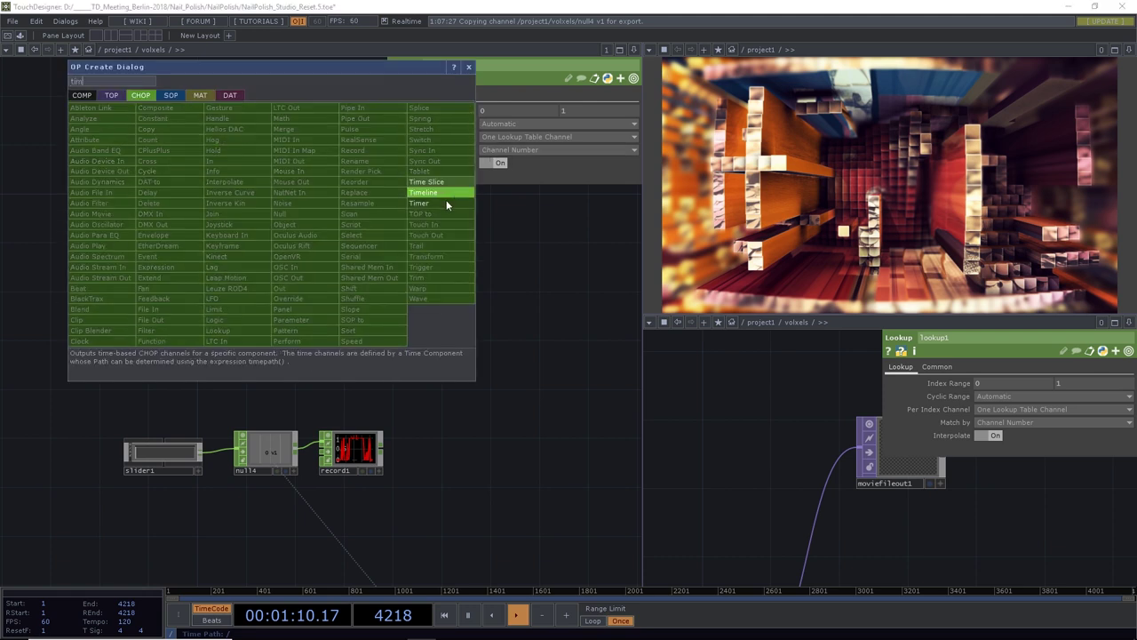
{"action": "left_click", "coordinate": [445, 200]}
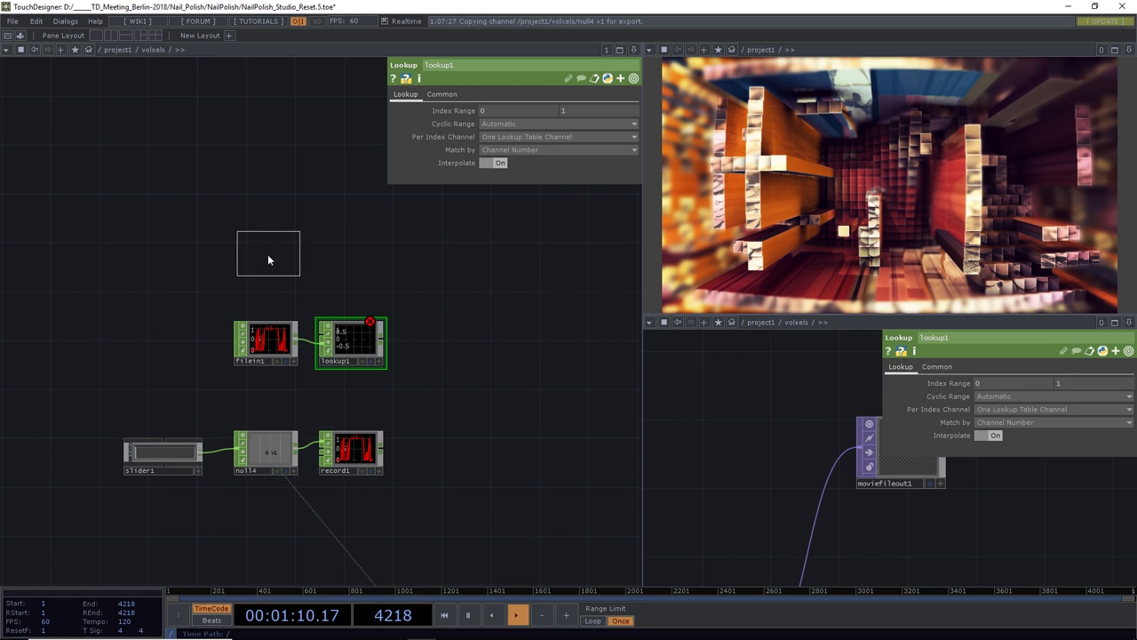
{"action": "left_click", "coordinate": [268, 259]}
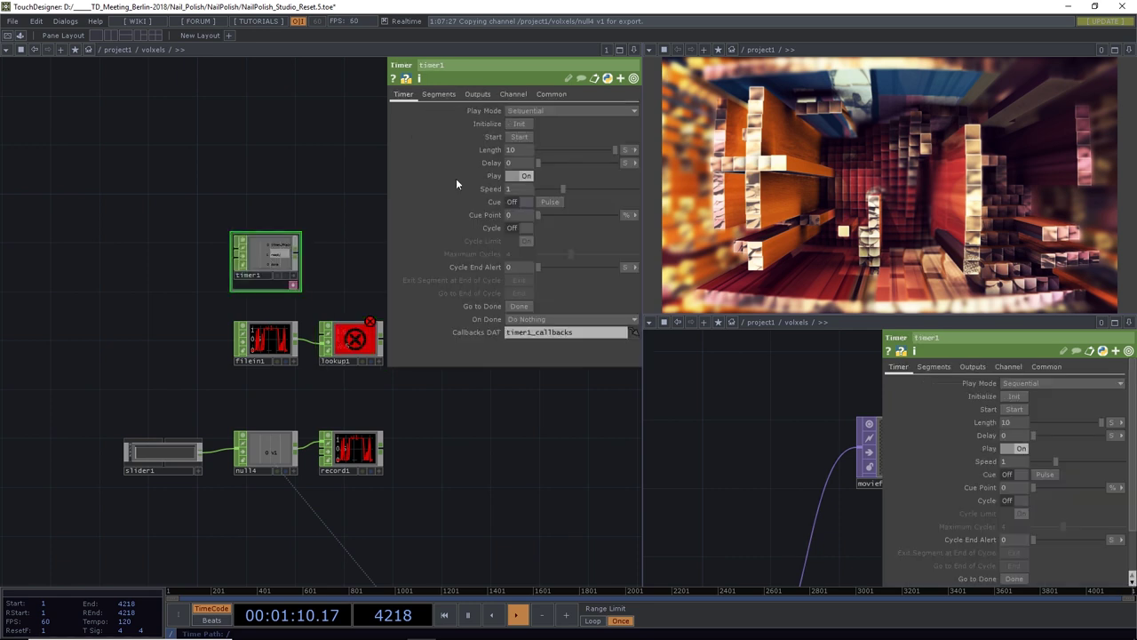
Lock timer1 to the timeline with a Length of 4218 frames
{"action": "left_click", "coordinate": [526, 110]}
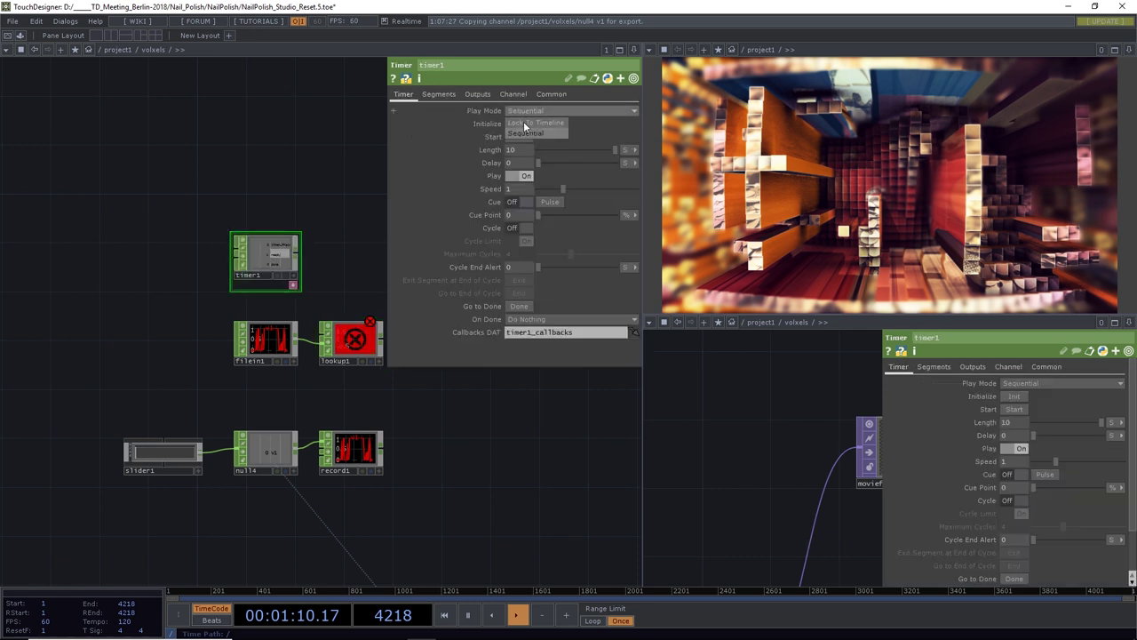
{"action": "left_click", "coordinate": [526, 123]}
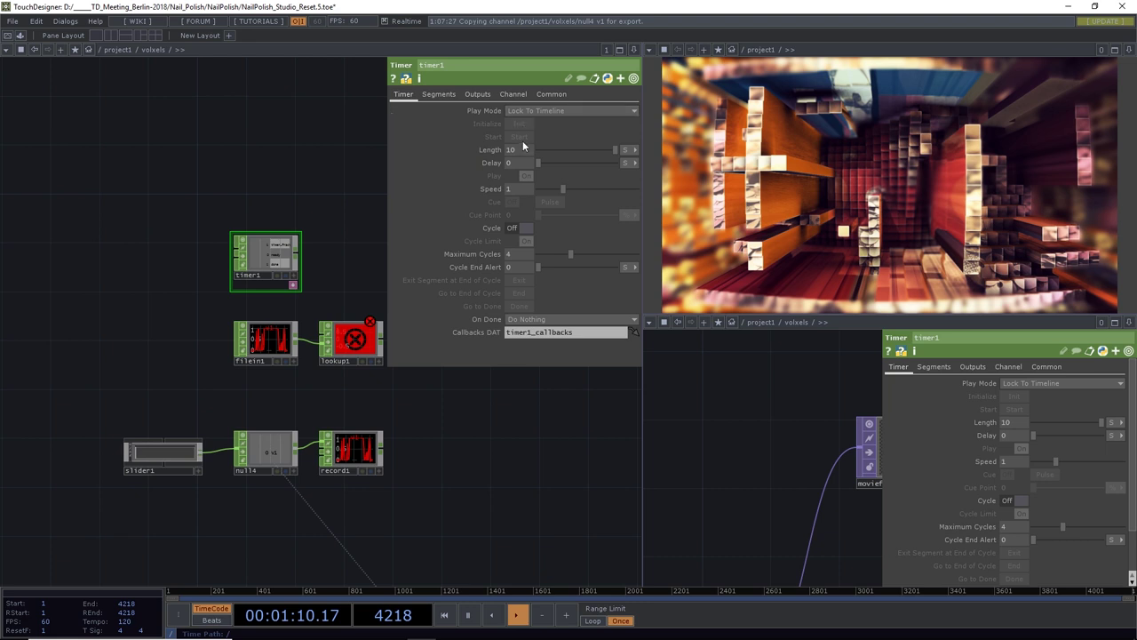
{"action": "left_click", "coordinate": [626, 150]}
{"action": "type", "text": "4218"}
{"action": "scroll", "coordinate": [307, 255], "scroll_direction": "up", "scroll_amount": 4}
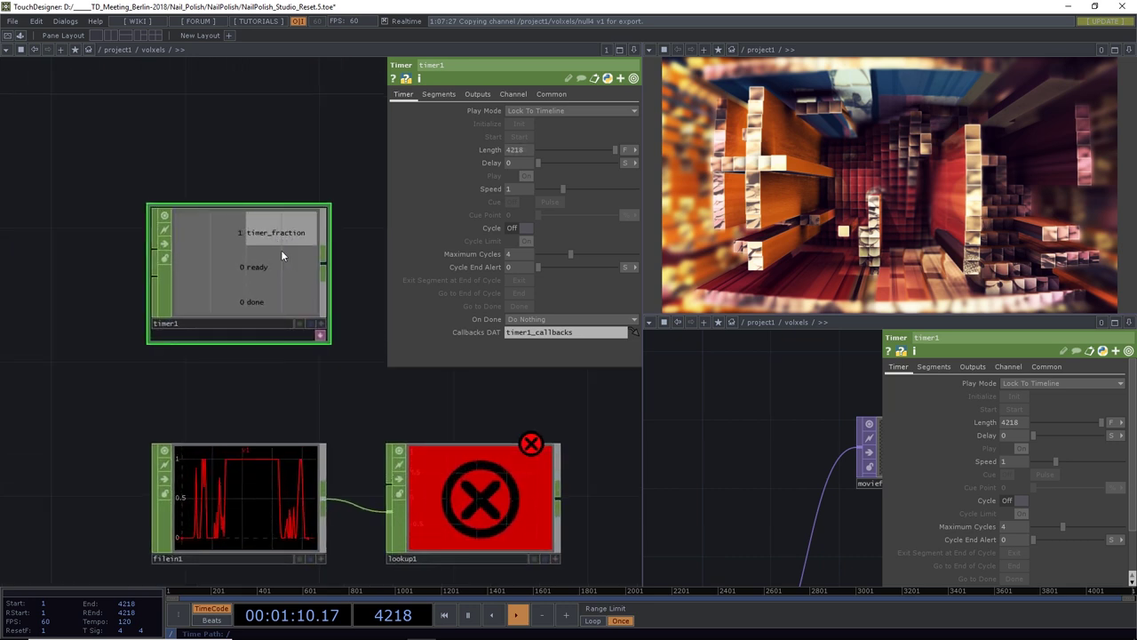
{"action": "scroll", "coordinate": [359, 232], "scroll_direction": "down", "scroll_amount": 3}
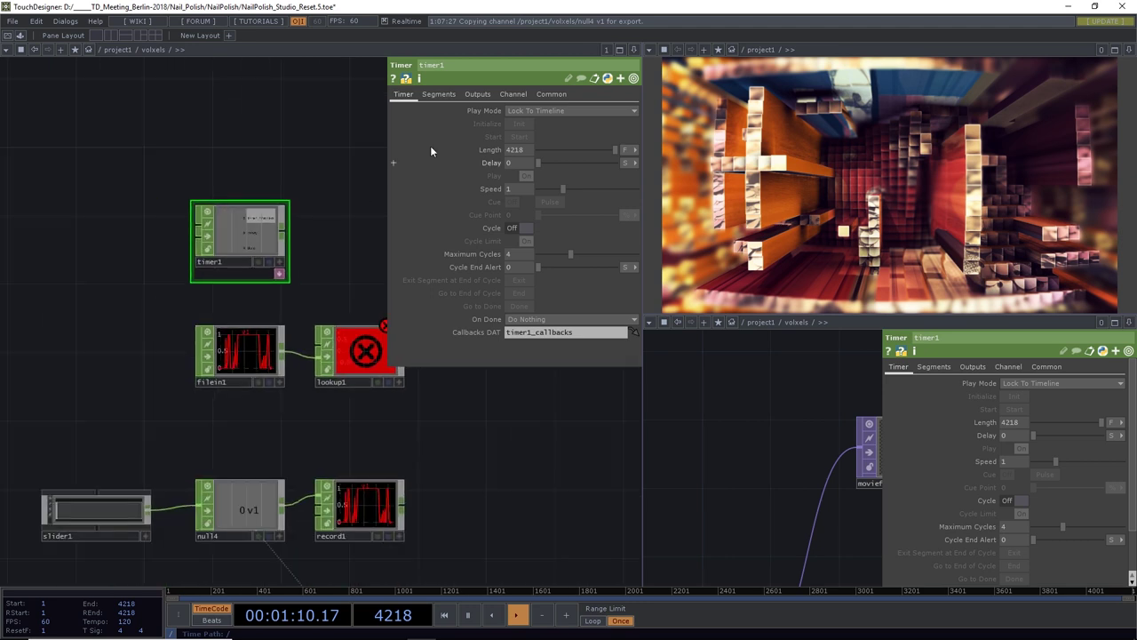
Wire timer1's fraction output into lookup1's second input and rewind to frame 1
{"action": "left_click", "coordinate": [480, 94]}
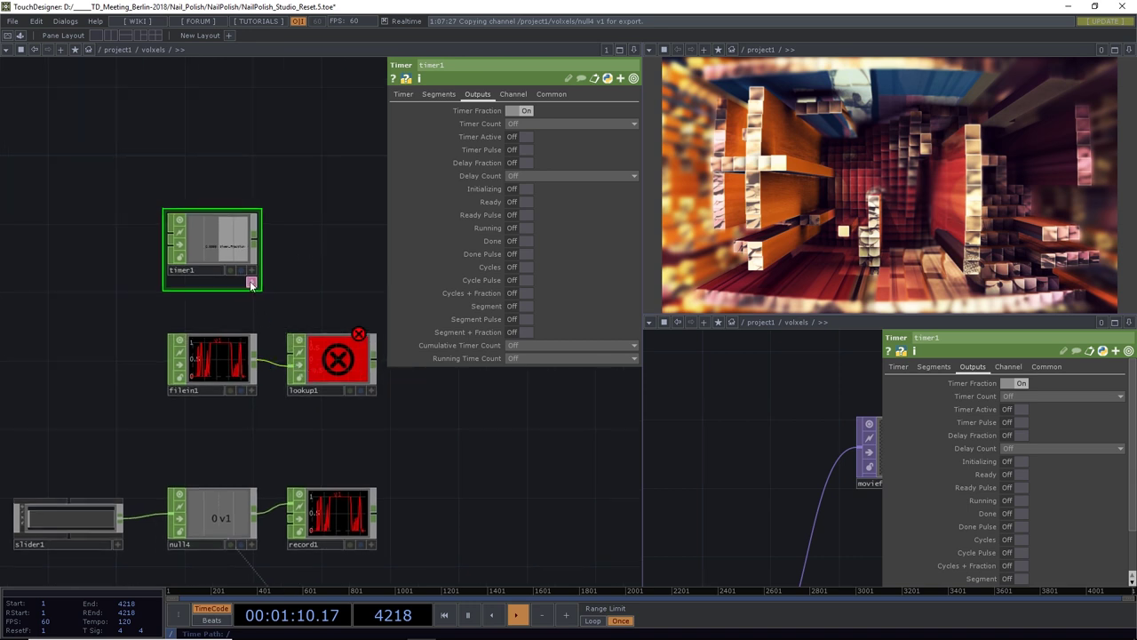
{"action": "left_click", "coordinate": [252, 284]}
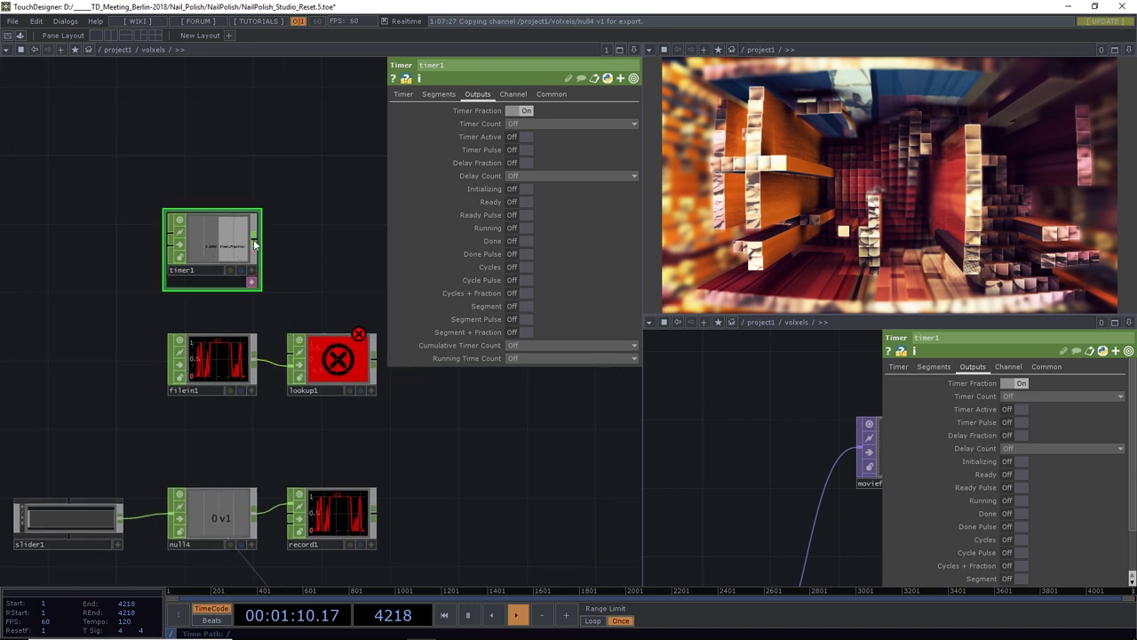
{"action": "left_click_drag", "start_coordinate": [265, 319], "coordinate": [290, 357]}
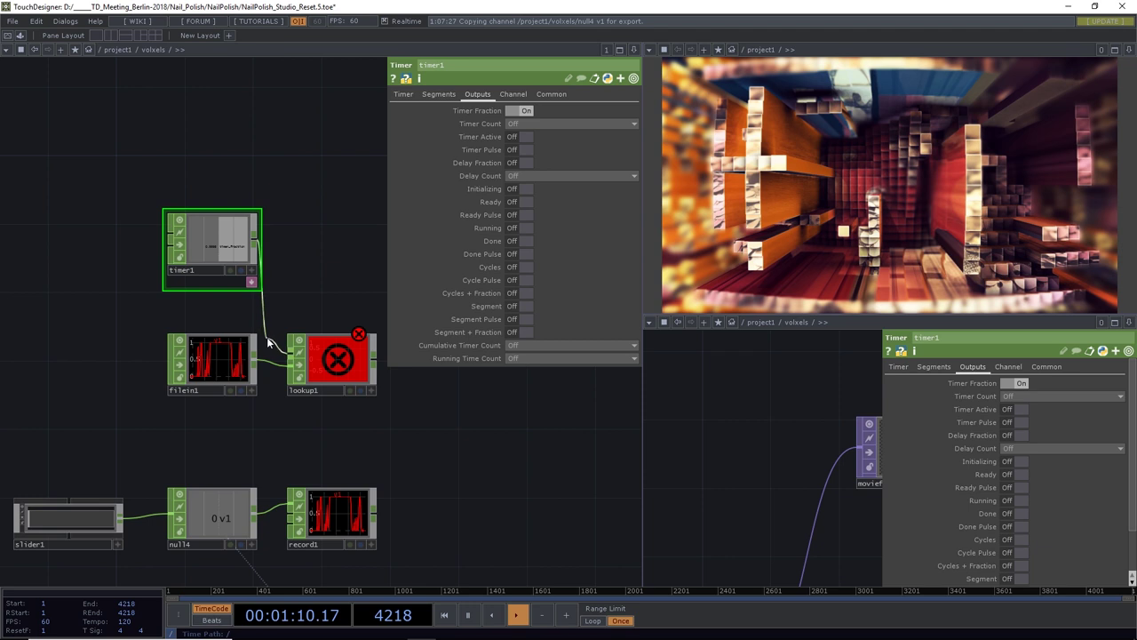
{"action": "left_click_drag", "start_coordinate": [319, 301], "coordinate": [284, 303]}
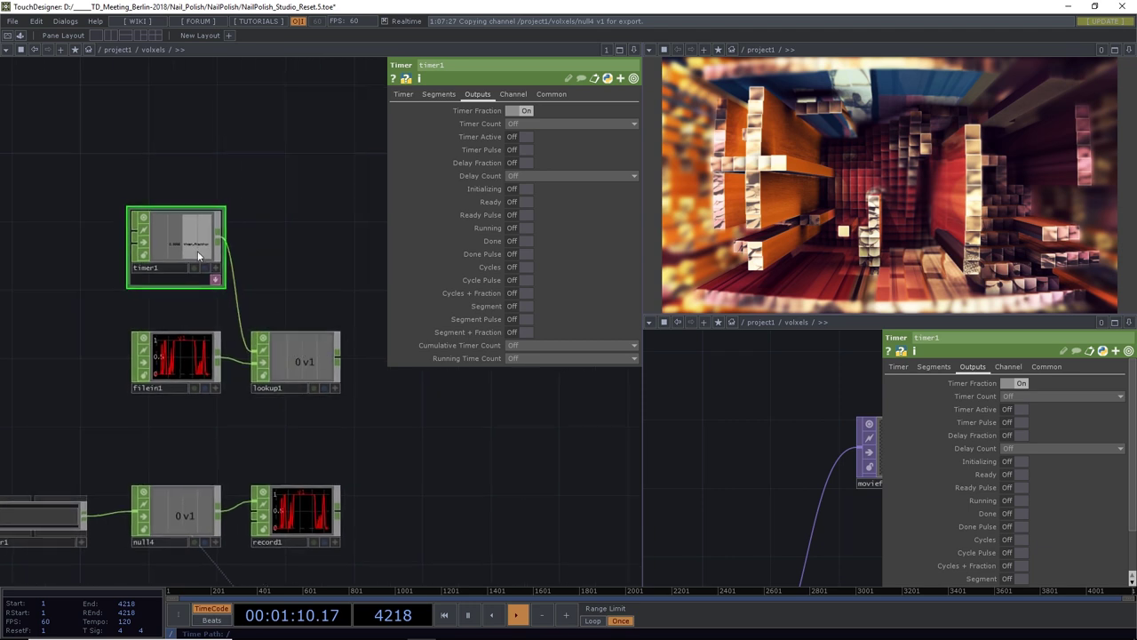
{"action": "left_click", "coordinate": [405, 95]}
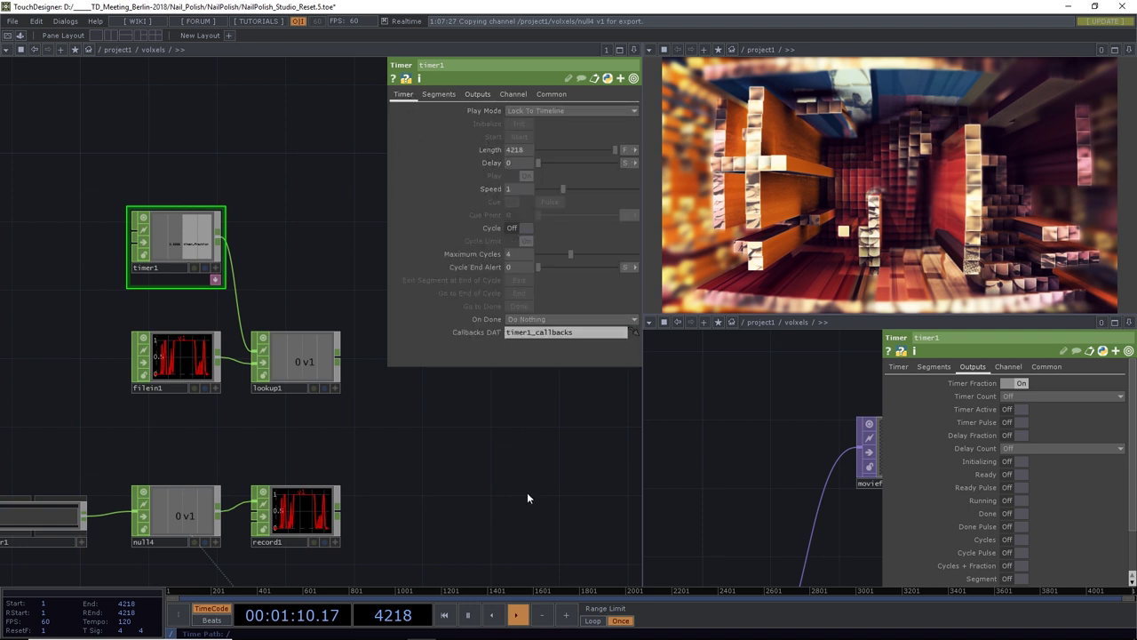
{"action": "left_click", "coordinate": [444, 615]}
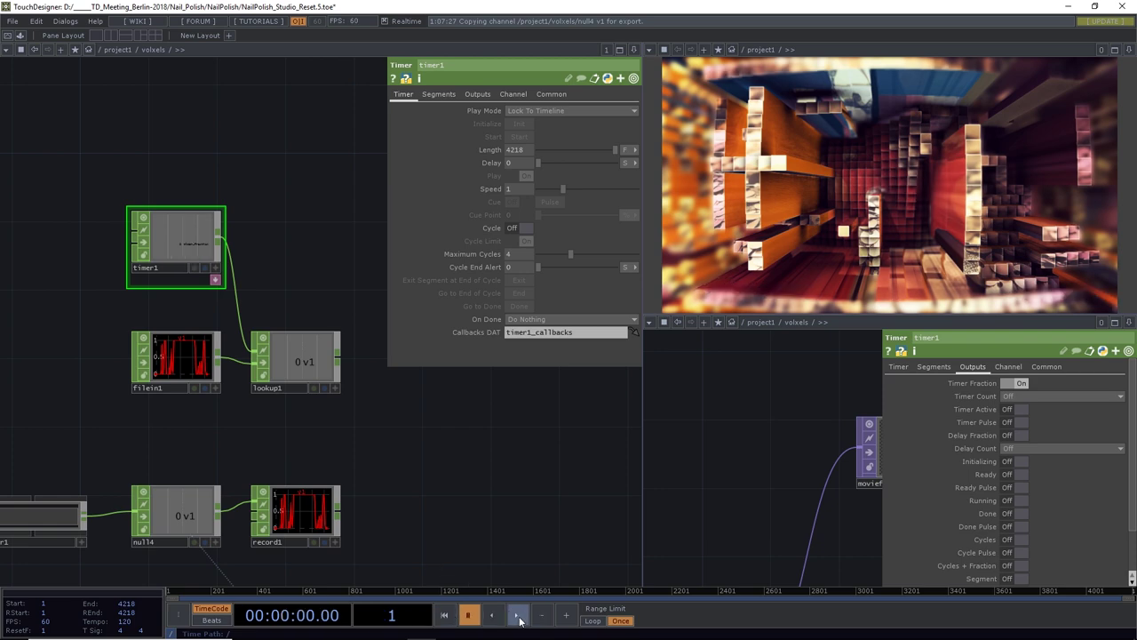
Play the timeline and check lookup1's output with a temporary Trail CHOP, then delete it
{"action": "left_click", "coordinate": [518, 615]}
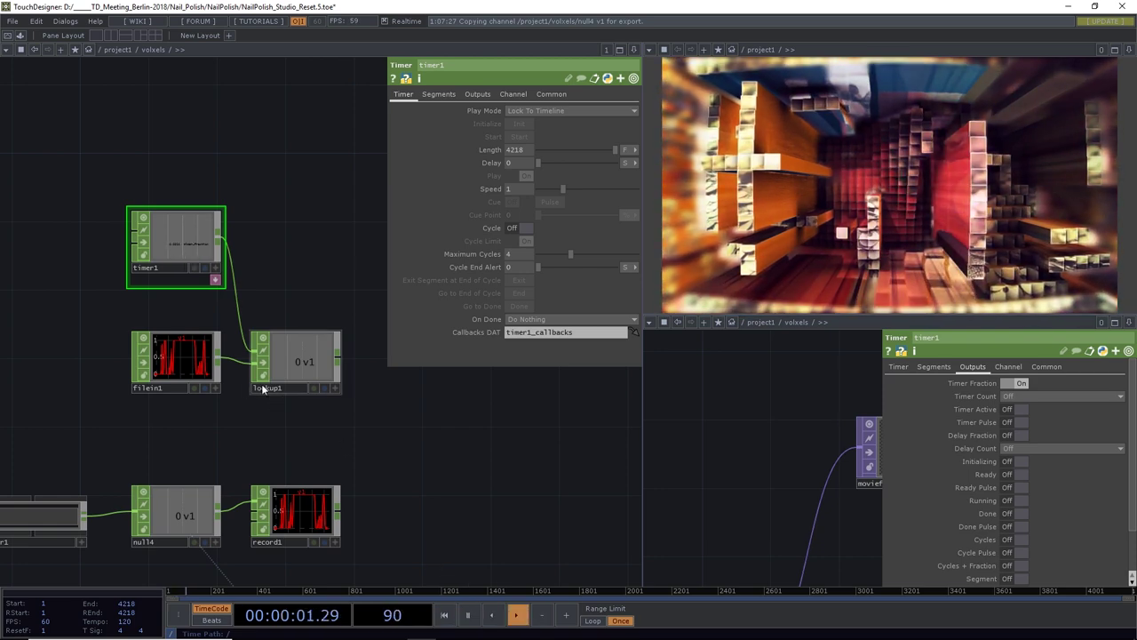
{"action": "scroll", "coordinate": [277, 362], "scroll_direction": "up", "scroll_amount": 3}
{"action": "left_click_drag", "start_coordinate": [265, 452], "coordinate": [320, 468]}
{"action": "left_click_drag", "start_coordinate": [490, 480], "coordinate": [414, 496]}
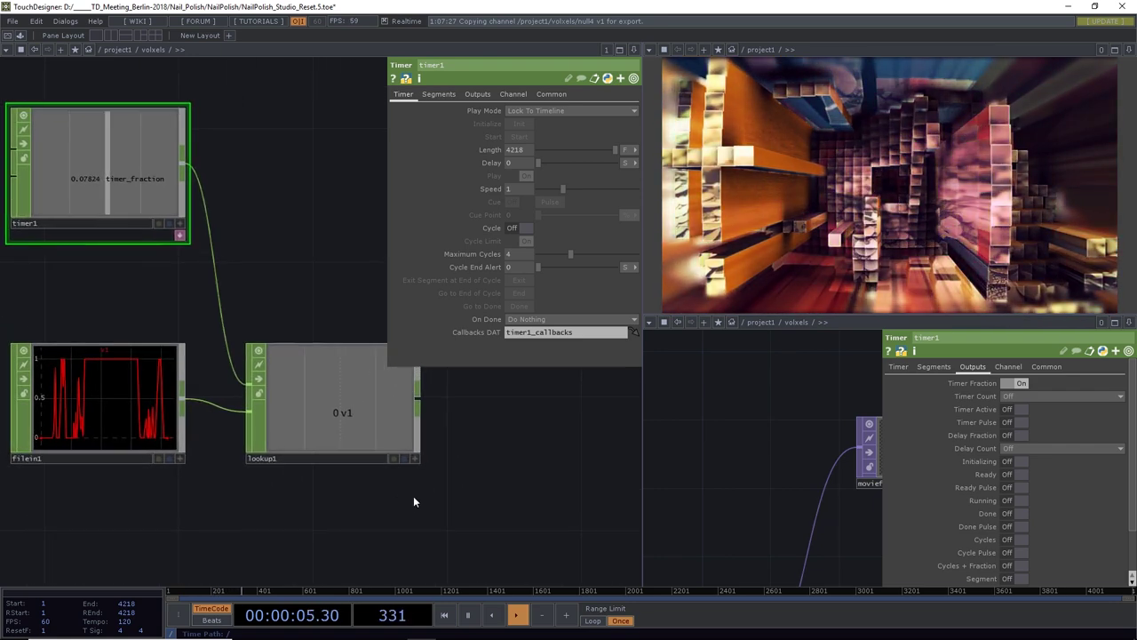
{"action": "scroll", "coordinate": [454, 485], "scroll_direction": "down", "scroll_amount": 5}
{"action": "left_click_drag", "start_coordinate": [463, 449], "coordinate": [333, 427]}
{"action": "left_click", "coordinate": [322, 424]}
{"action": "left_click", "coordinate": [374, 428]}
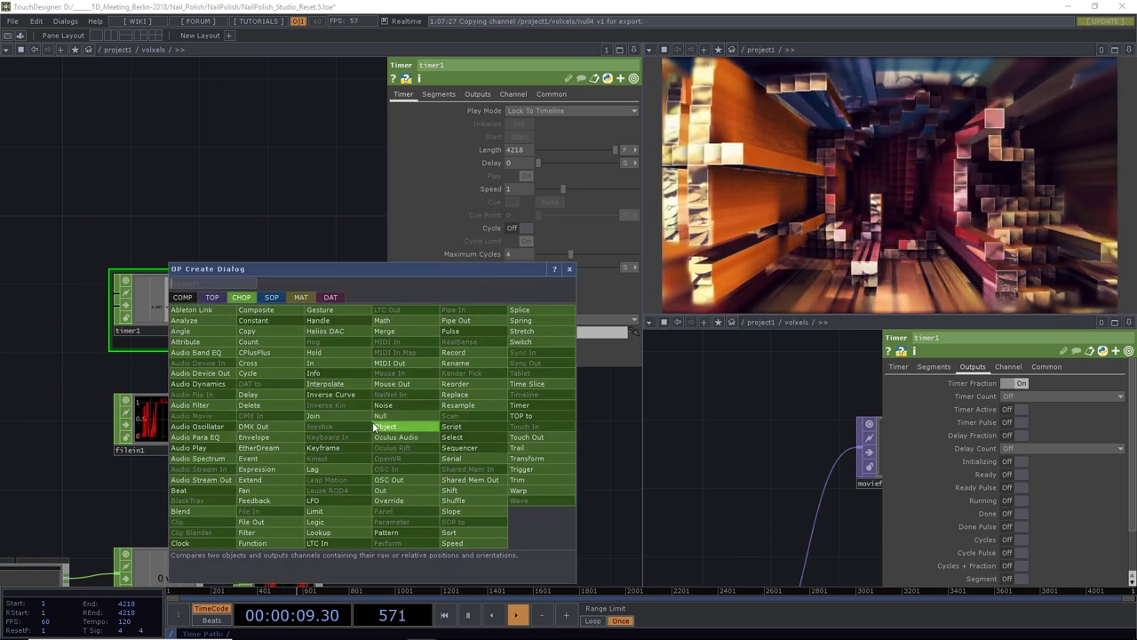
{"action": "type", "text": "tr"}
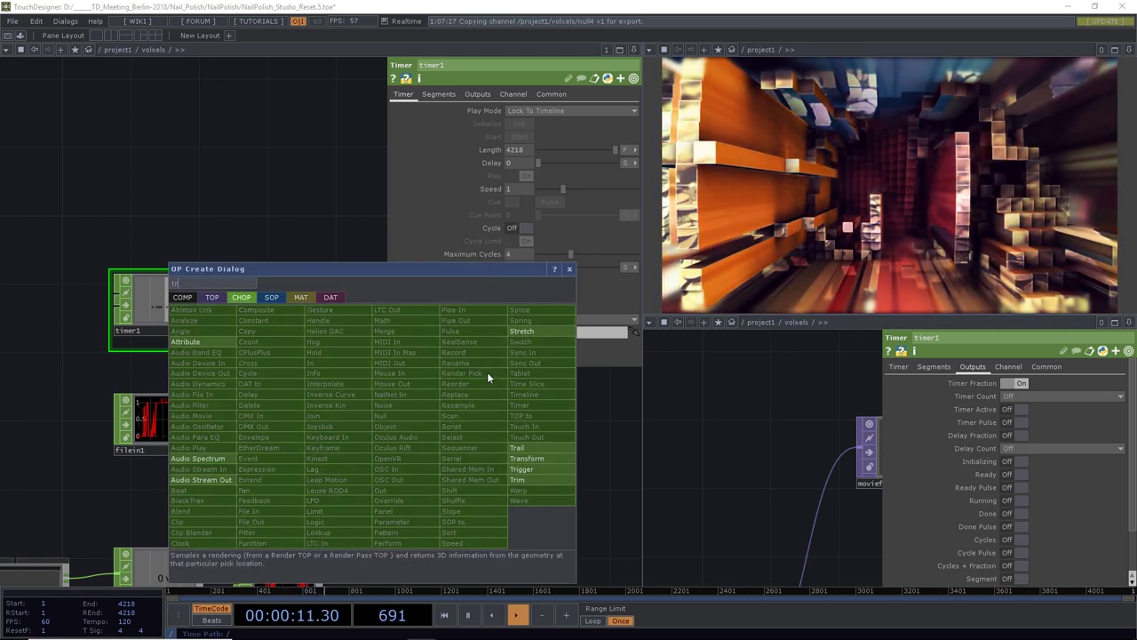
{"action": "left_click", "coordinate": [517, 448]}
{"action": "left_click", "coordinate": [378, 428]}
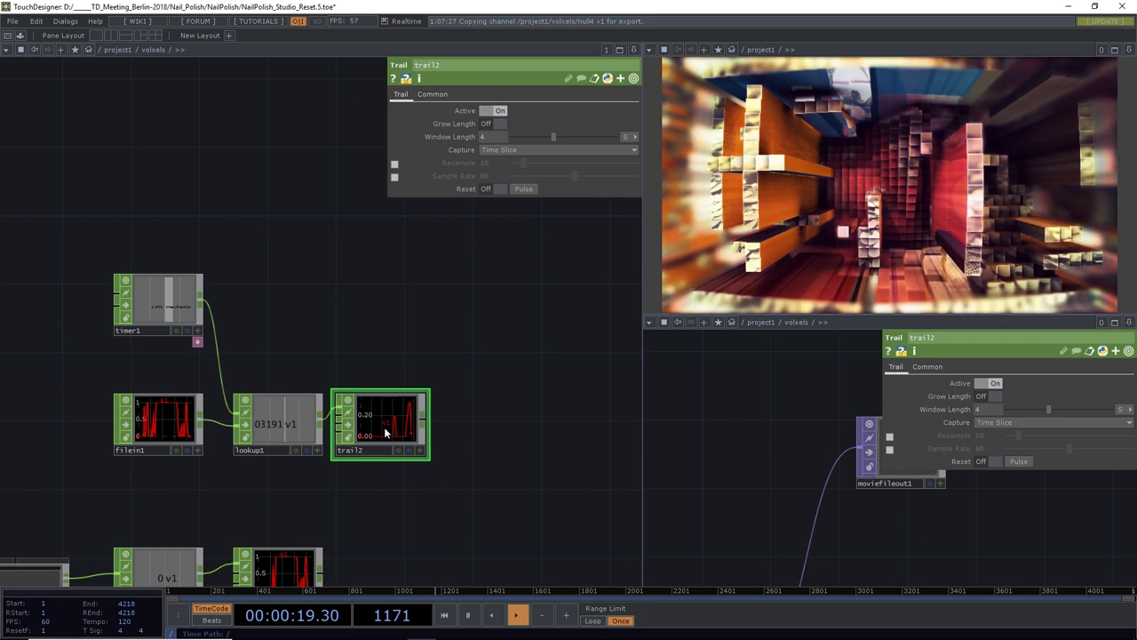
{"action": "key", "text": "Delete"}
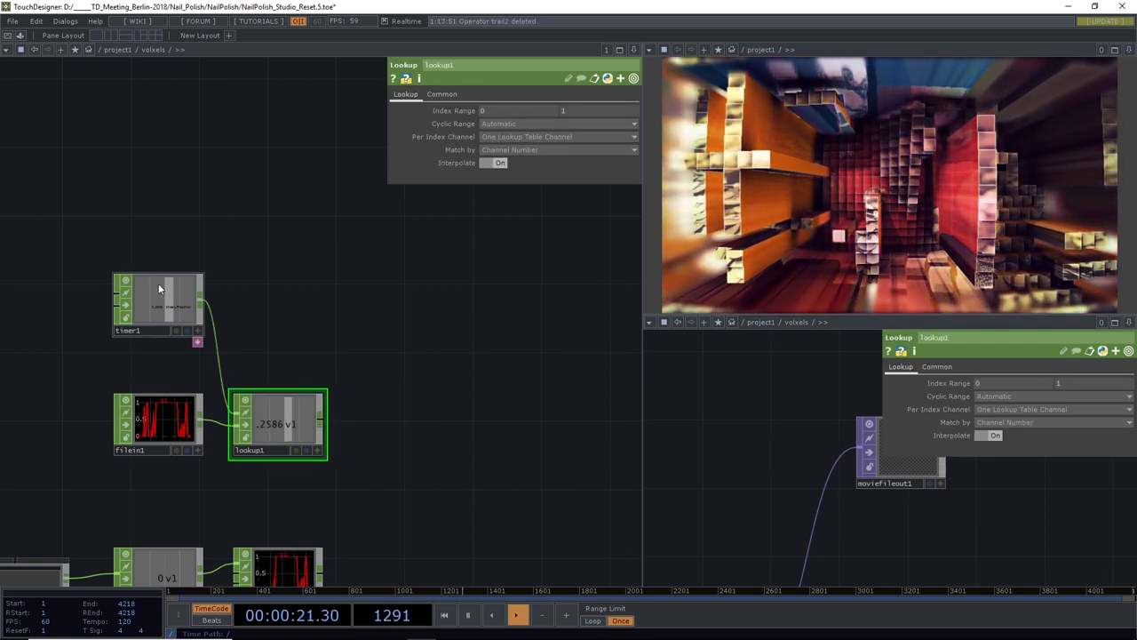
Pause, rewind to frame 1, and save as NailPolish_Studio_Reset.6.toe
{"action": "left_click", "coordinate": [160, 289]}
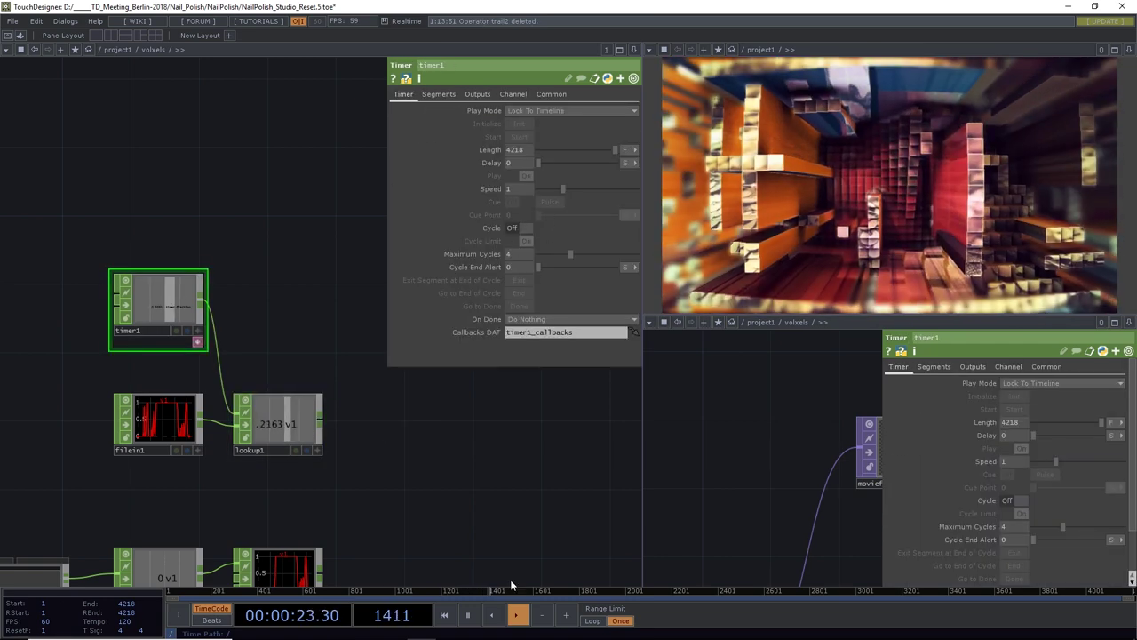
{"action": "left_click", "coordinate": [467, 615]}
{"action": "left_click", "coordinate": [444, 615]}
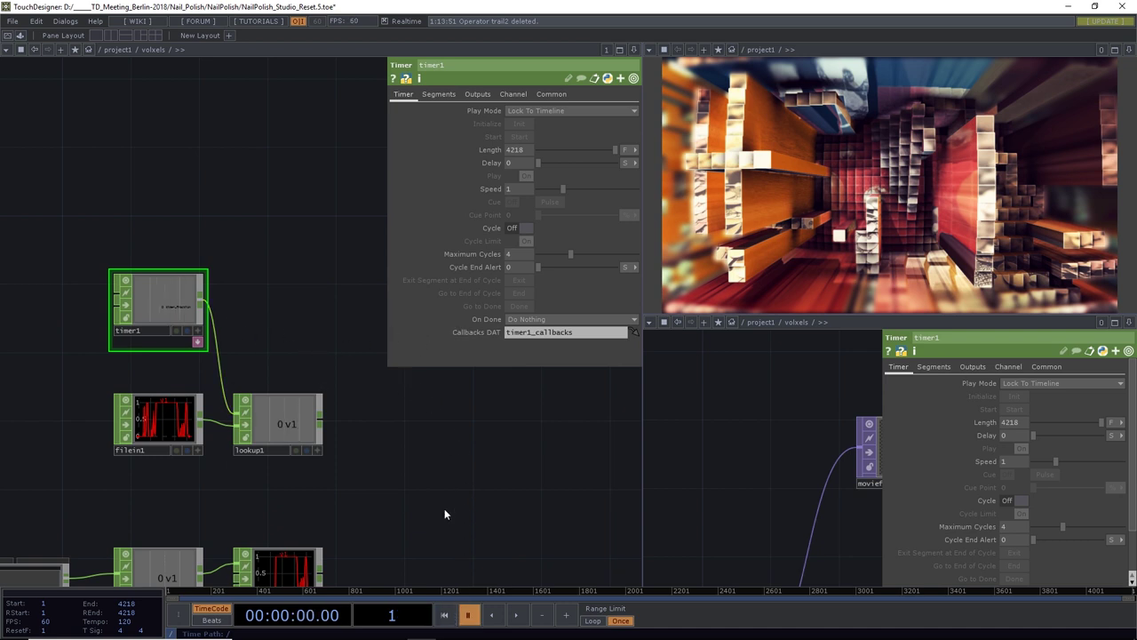
{"action": "key", "text": "ctrl+s"}
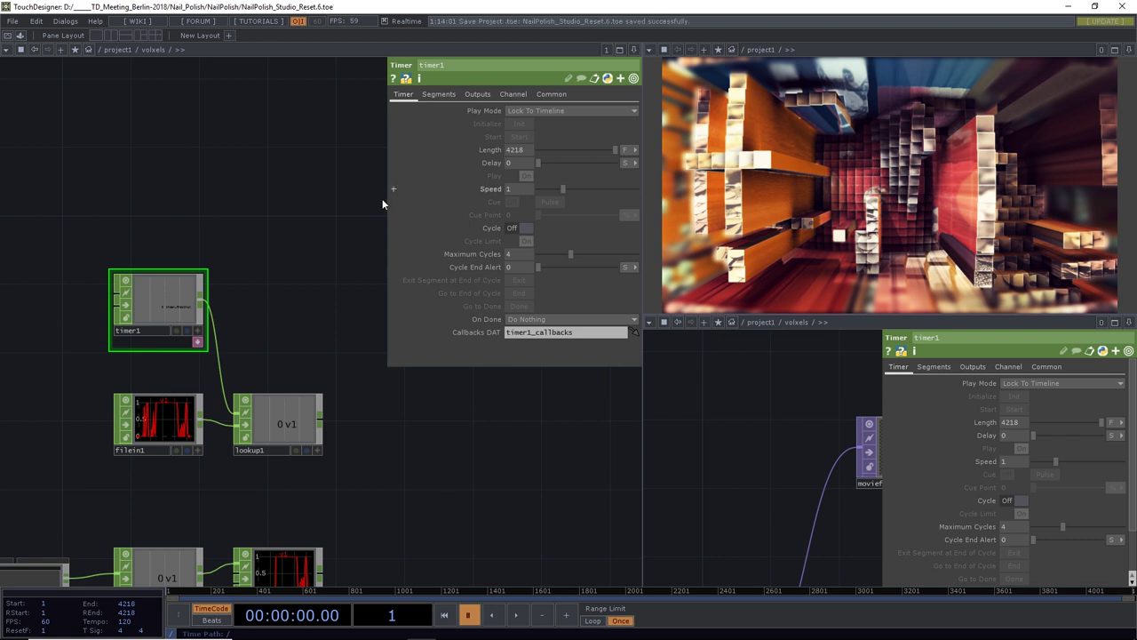
Insert a Switch CHOP into the wire leaving slider1
{"action": "scroll", "coordinate": [424, 399], "scroll_direction": "down", "scroll_amount": 5}
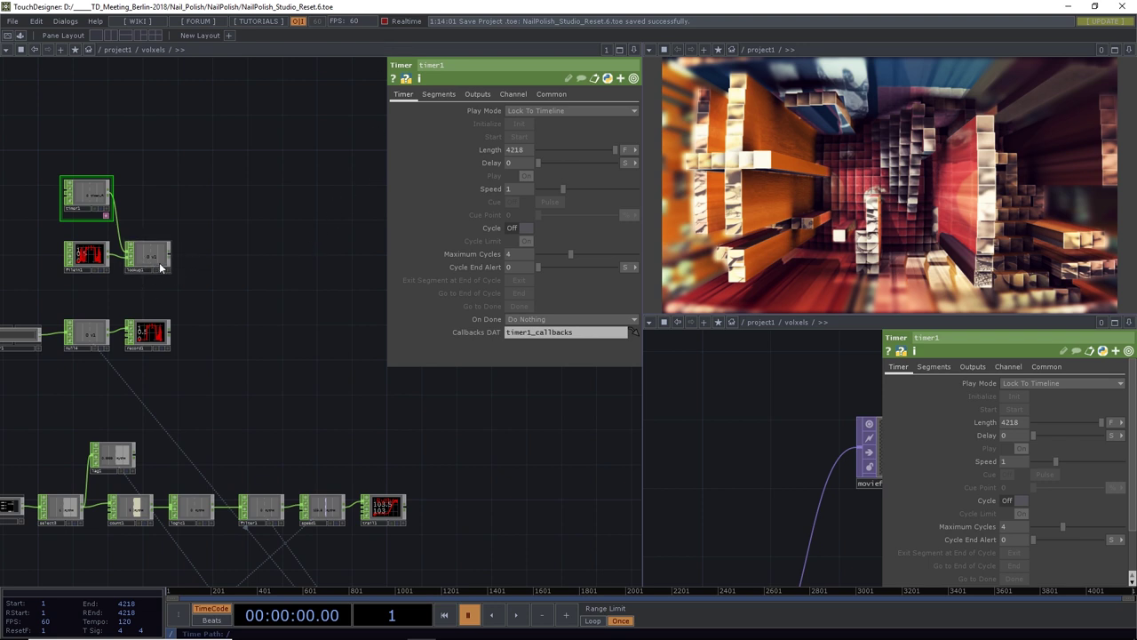
{"action": "scroll", "coordinate": [164, 289], "scroll_direction": "up", "scroll_amount": 3}
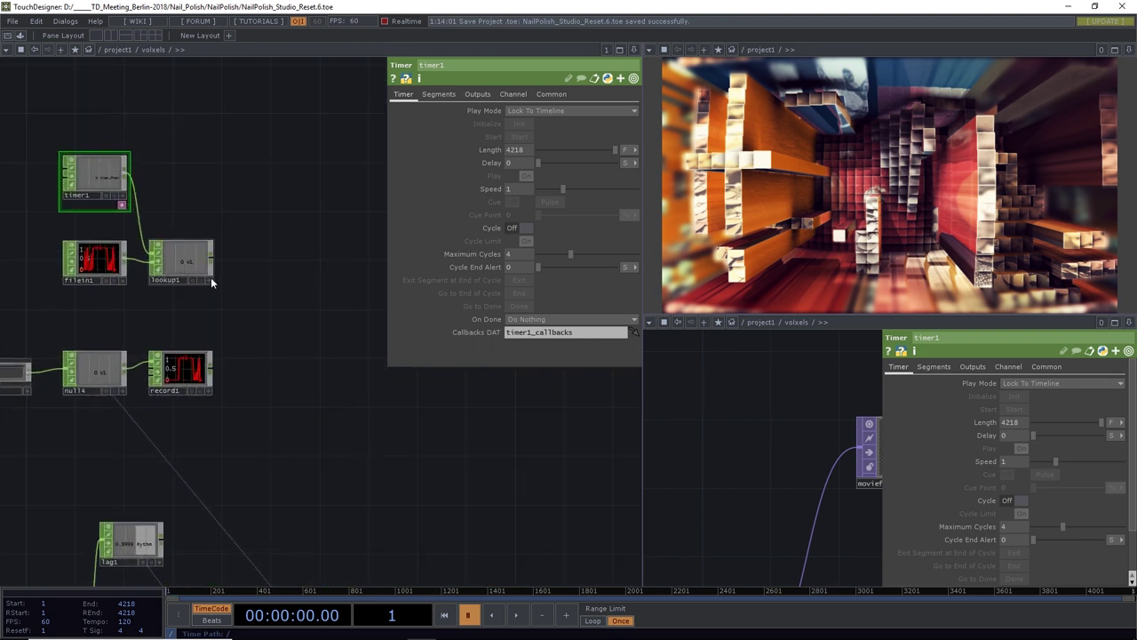
{"action": "scroll", "coordinate": [267, 357], "scroll_direction": "down", "scroll_amount": 5}
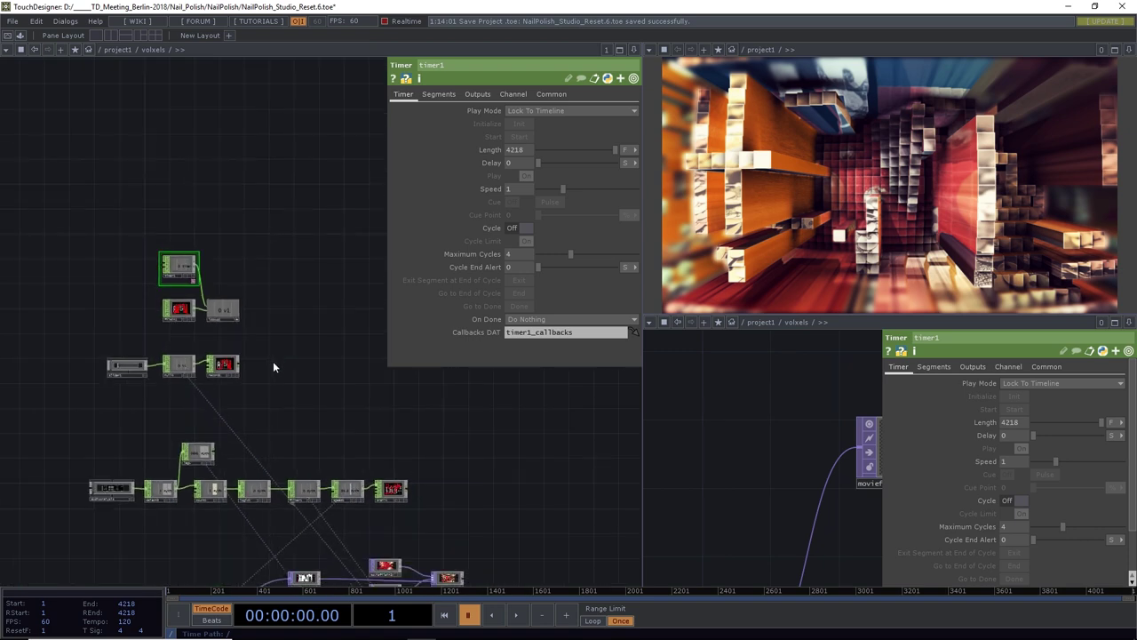
{"action": "left_click_drag", "start_coordinate": [279, 382], "coordinate": [264, 312]}
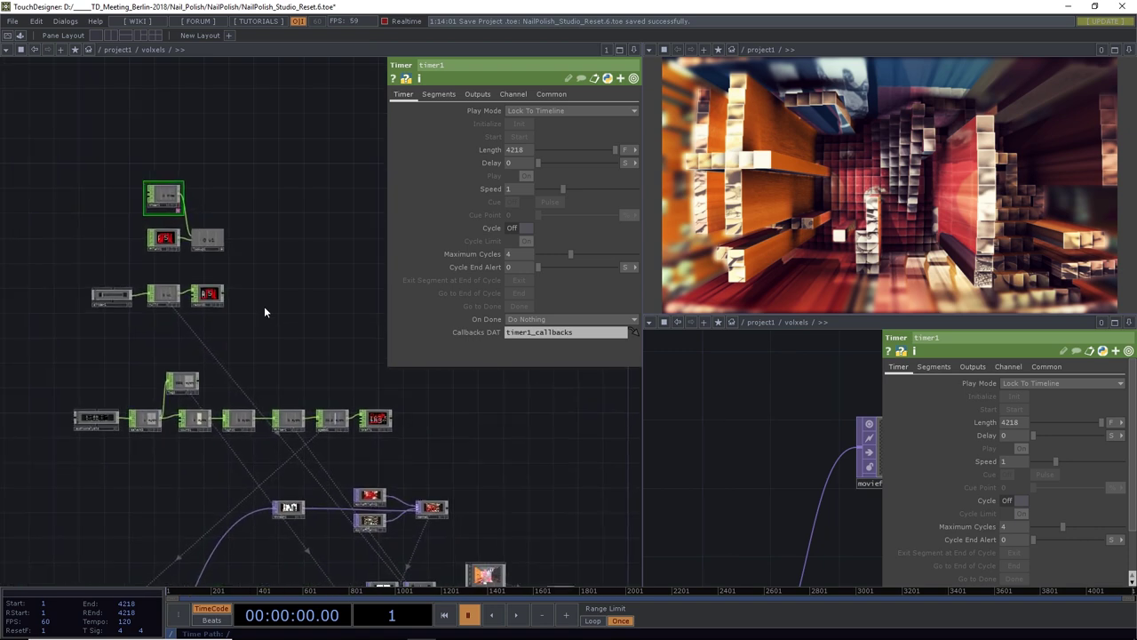
{"action": "left_click_drag", "start_coordinate": [207, 268], "coordinate": [317, 306]}
{"action": "left_click_drag", "start_coordinate": [162, 306], "coordinate": [279, 305]}
{"action": "right_click", "coordinate": [211, 309]}
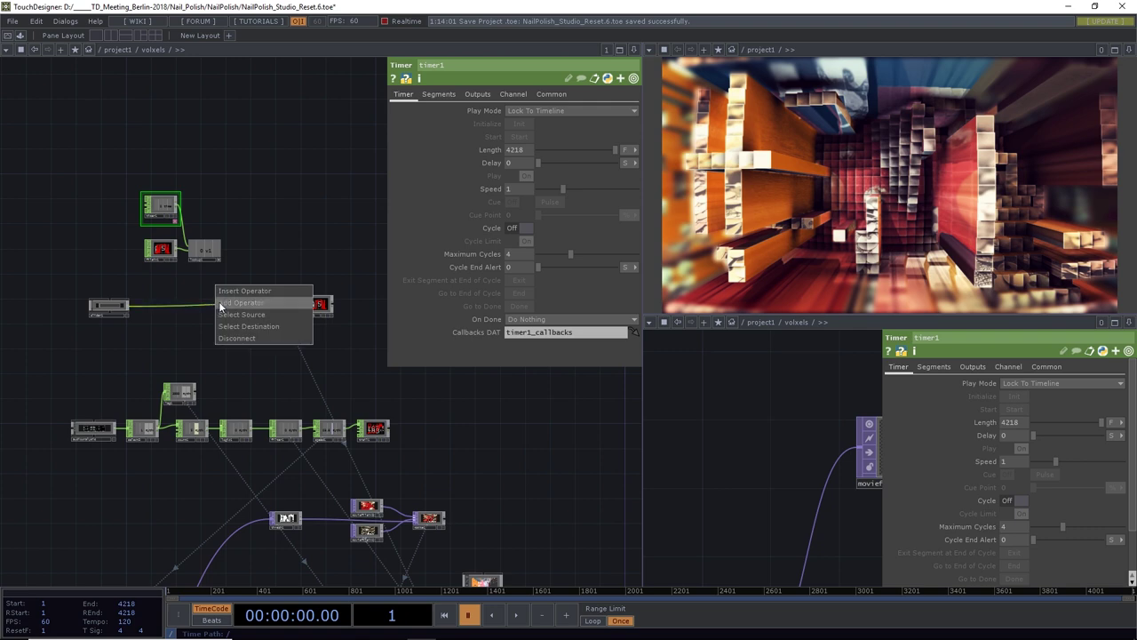
{"action": "left_click", "coordinate": [242, 293]}
{"action": "type", "text": "switch"}
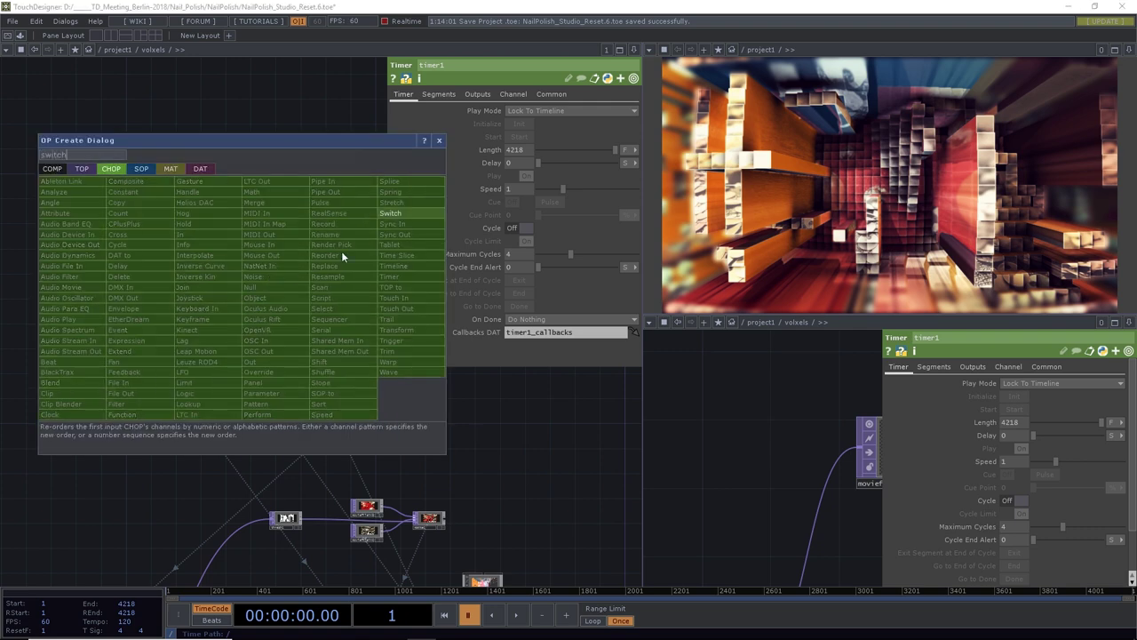
{"action": "left_click", "coordinate": [390, 213]}
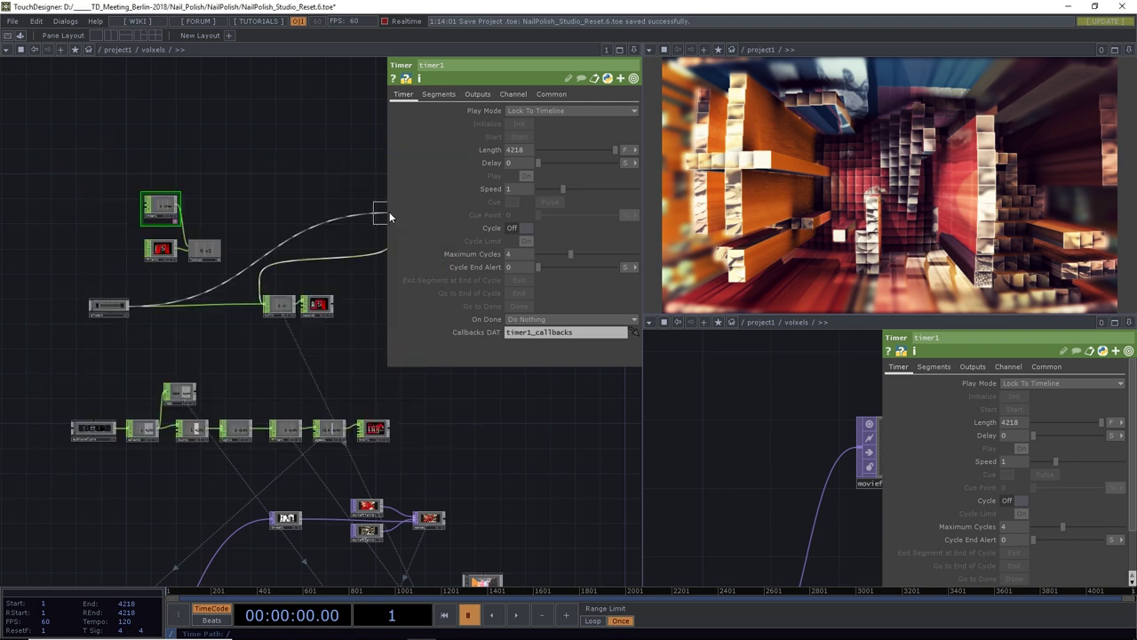
{"action": "left_click", "coordinate": [224, 312]}
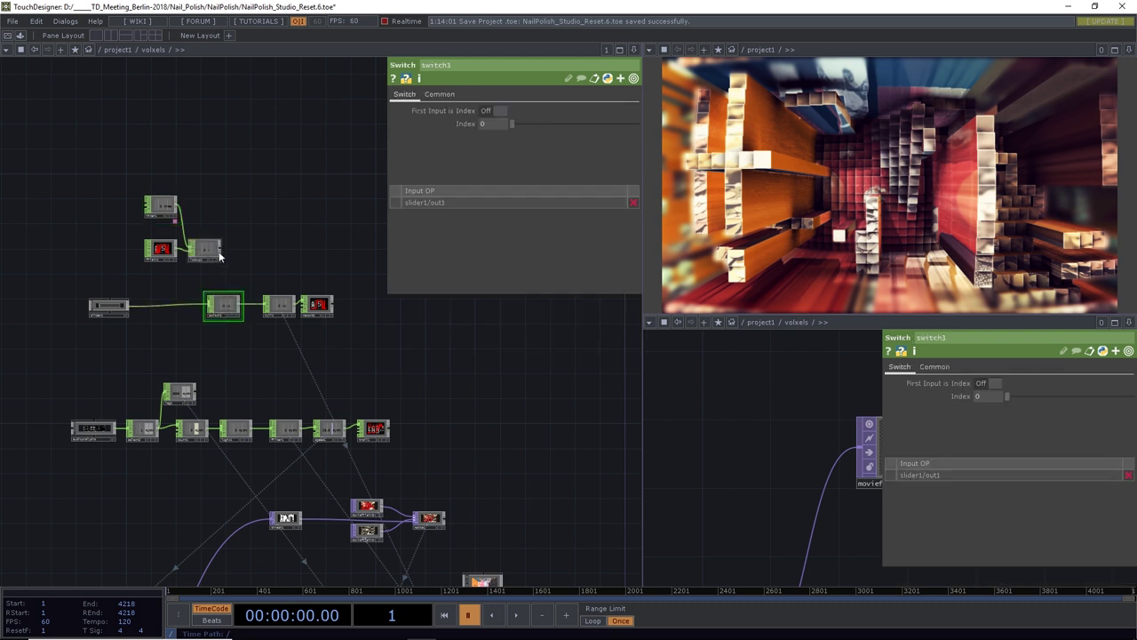
Wire lookup1 into the switch's second input and set its Index to 1
{"action": "left_click_drag", "start_coordinate": [221, 251], "coordinate": [204, 308]}
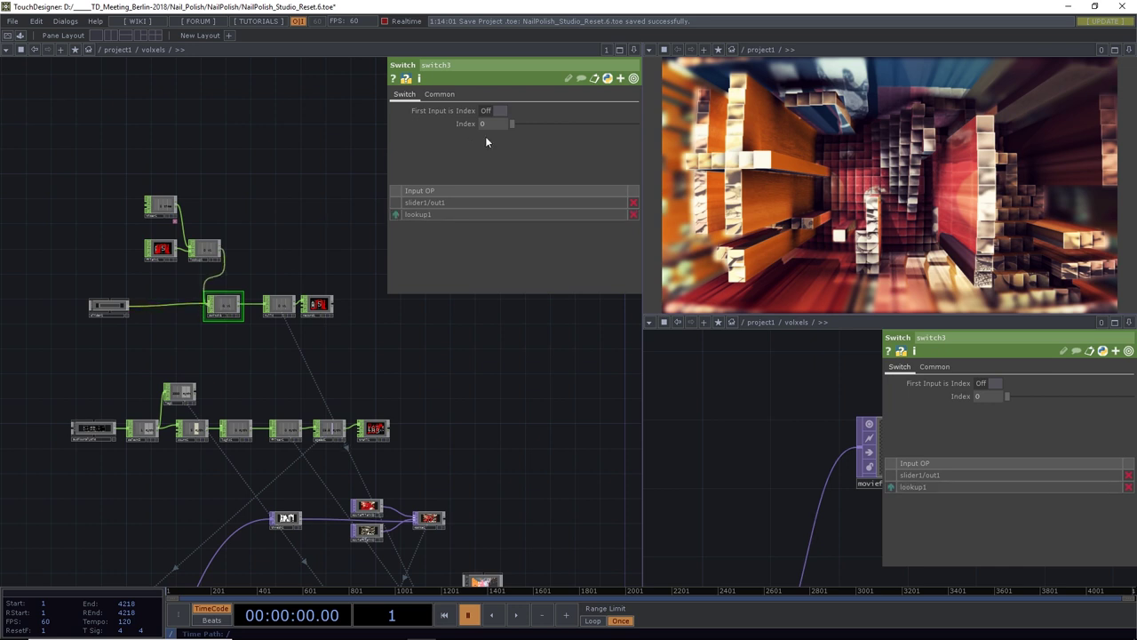
{"action": "left_click_drag", "start_coordinate": [517, 125], "coordinate": [531, 125]}
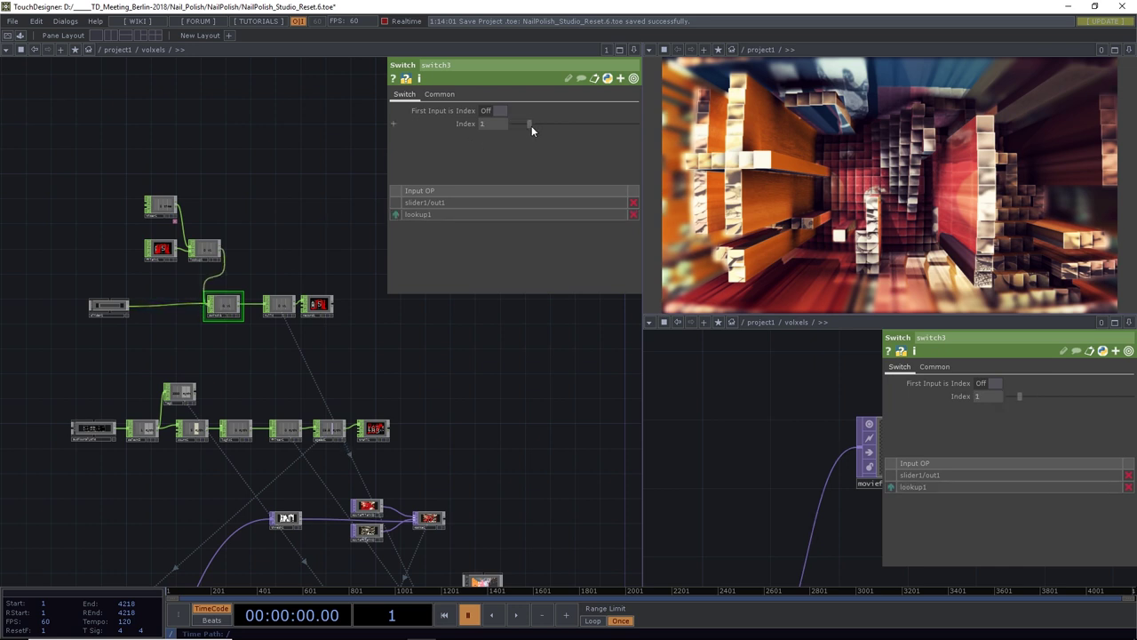
{"action": "scroll", "coordinate": [124, 307], "scroll_direction": "up", "scroll_amount": 5}
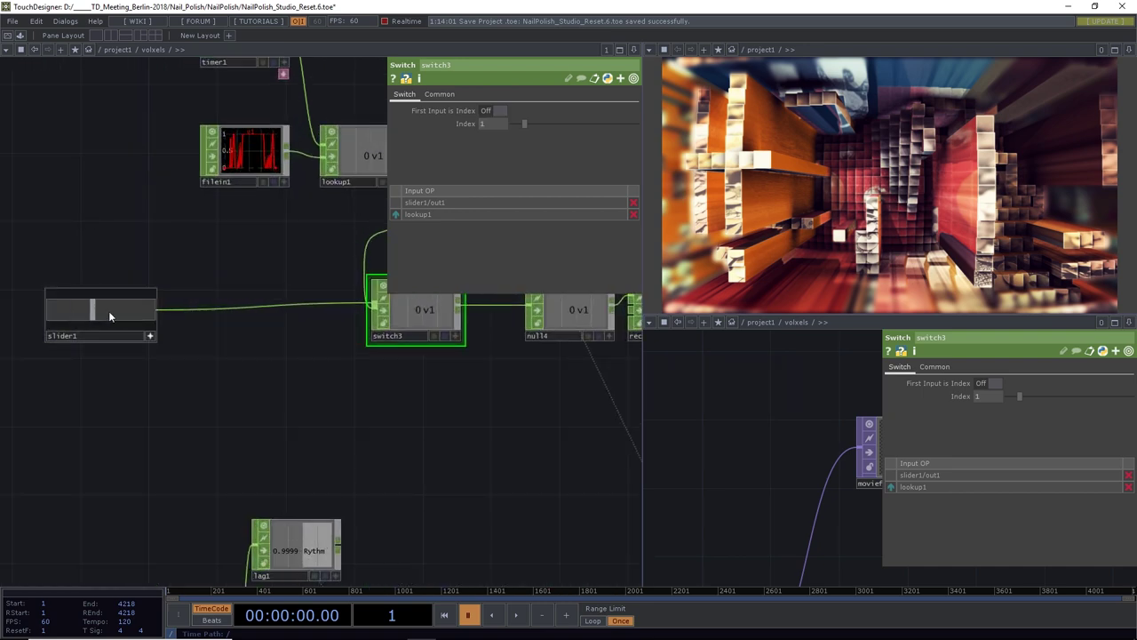
{"action": "scroll", "coordinate": [166, 266], "scroll_direction": "down", "scroll_amount": 5}
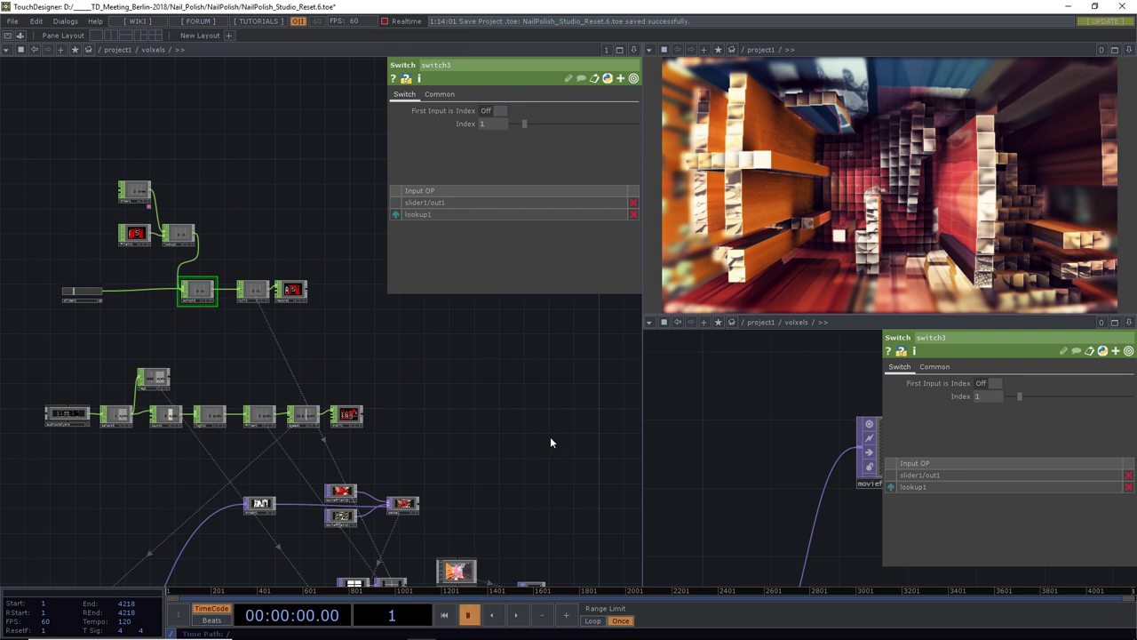
{"action": "left_click_drag", "start_coordinate": [550, 442], "coordinate": [216, 334]}
{"action": "scroll", "coordinate": [488, 424], "scroll_direction": "down", "scroll_amount": 4}
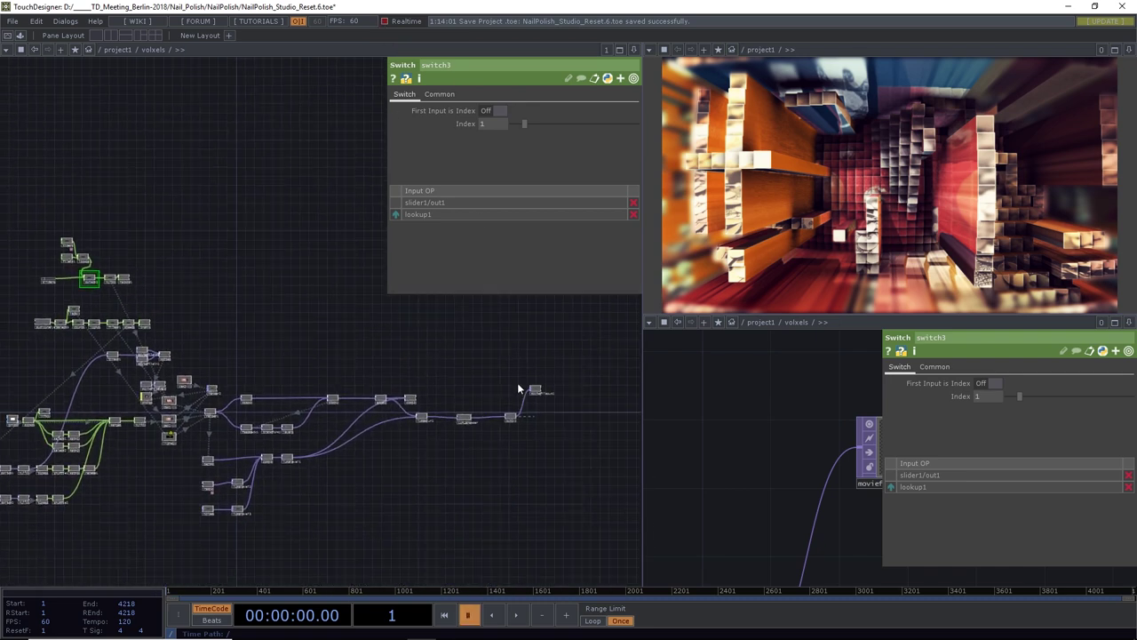
{"action": "scroll", "coordinate": [519, 389], "scroll_direction": "up", "scroll_amount": 10}
Turn Record on for moviefileout1 and overwrite TDMovieOut.0.mov in the NailPolish folder
{"action": "left_click", "coordinate": [440, 369]}
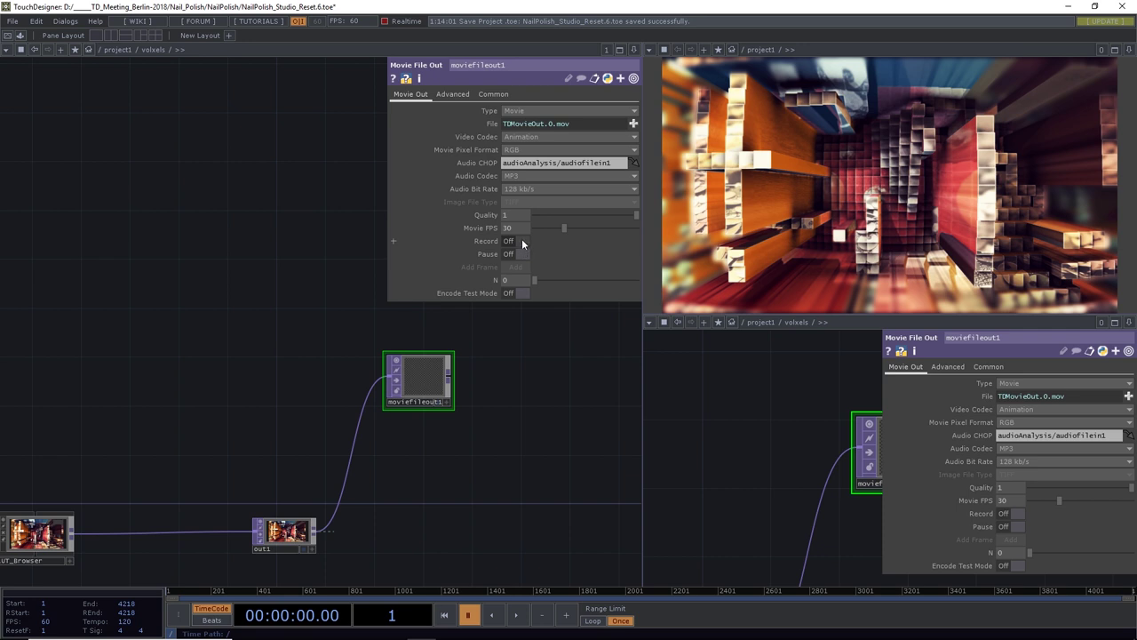
{"action": "left_click", "coordinate": [522, 241]}
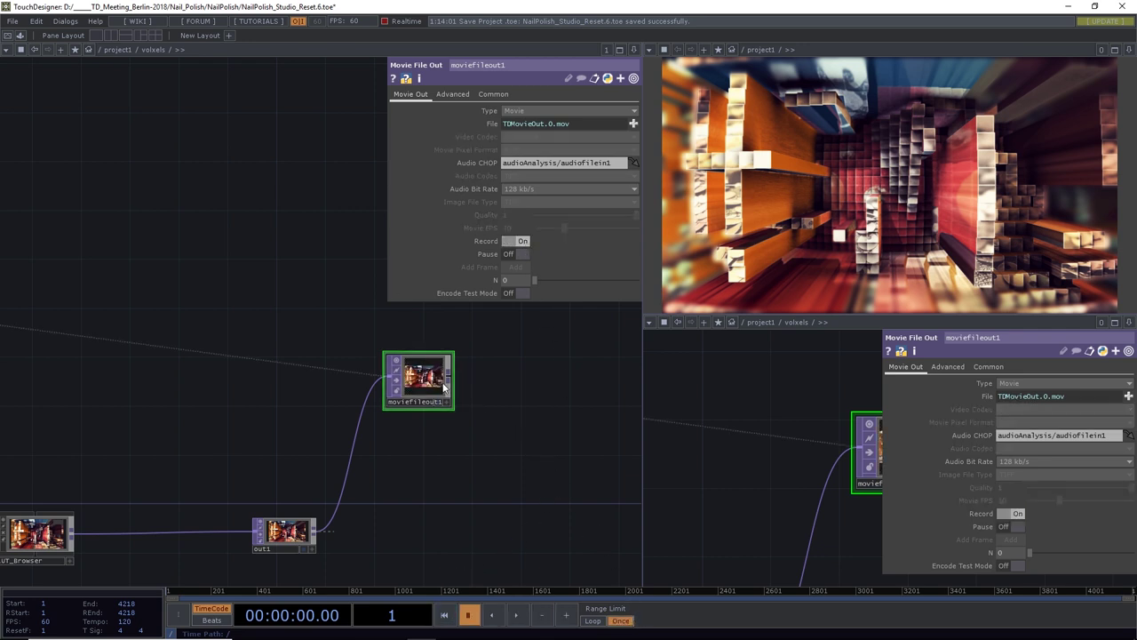
{"action": "left_click", "coordinate": [633, 125]}
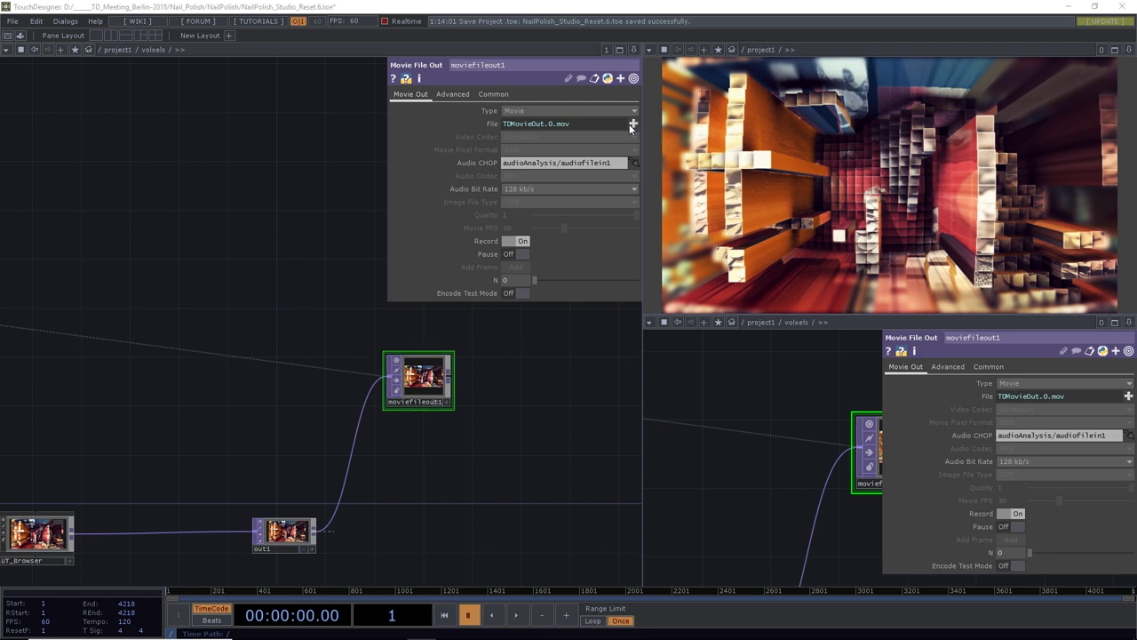
{"action": "left_click", "coordinate": [292, 43]}
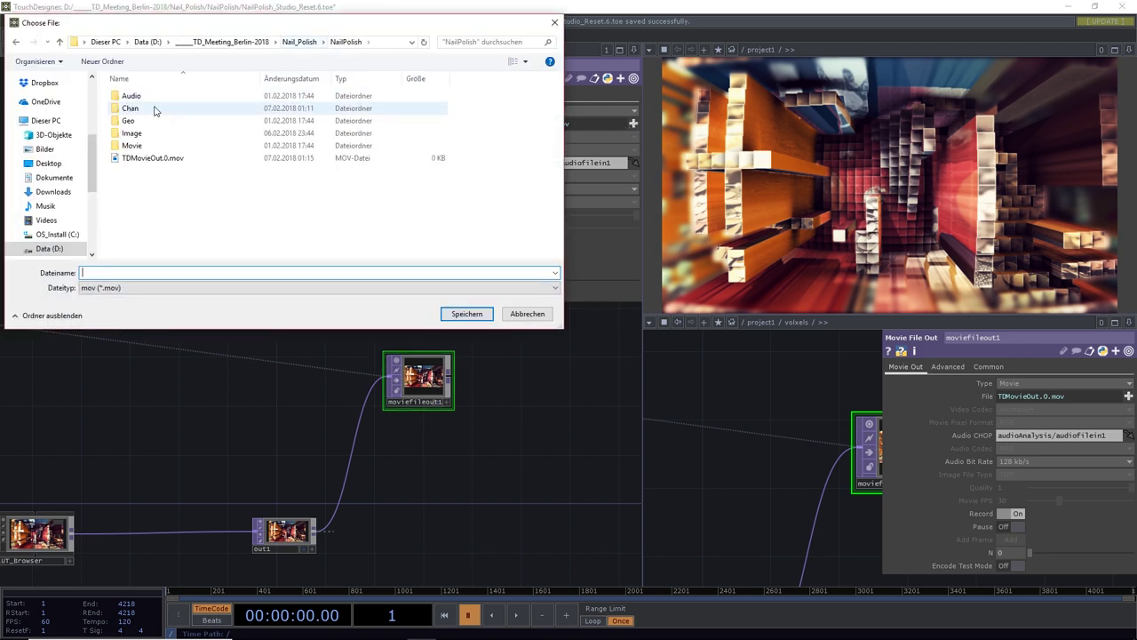
{"action": "double_click", "coordinate": [134, 147]}
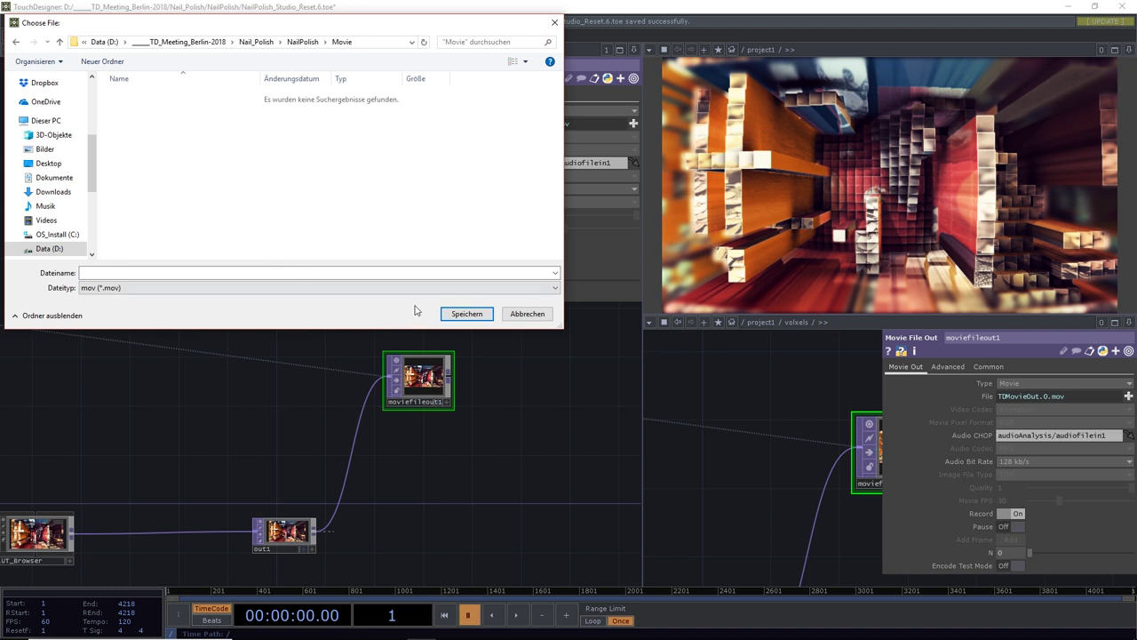
{"action": "left_click", "coordinate": [293, 44]}
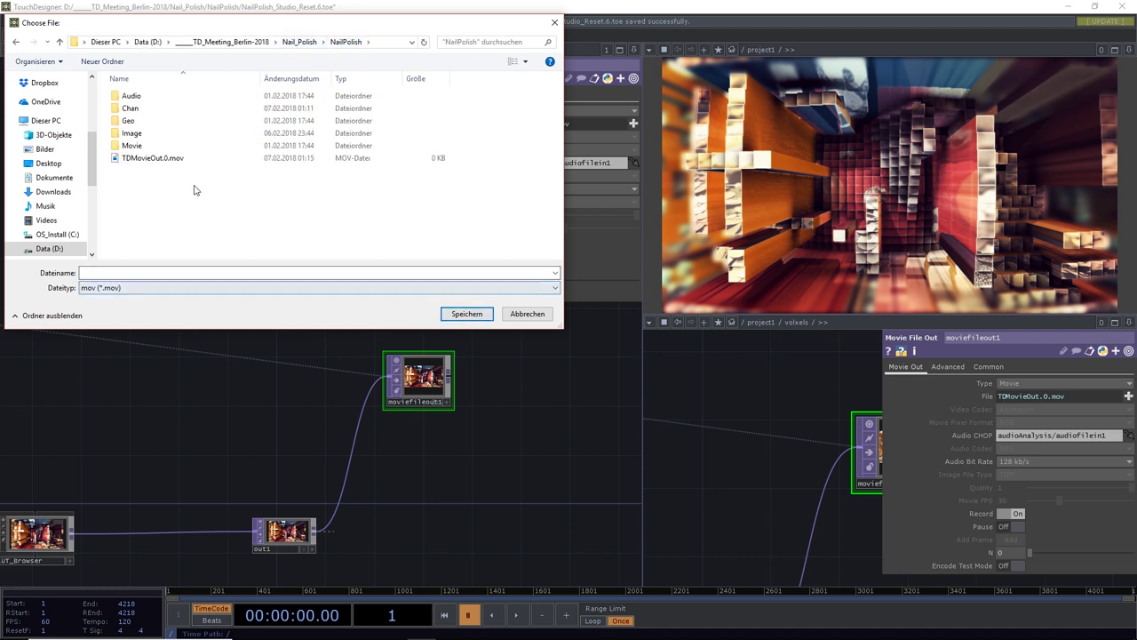
{"action": "left_click", "coordinate": [174, 160]}
{"action": "left_click", "coordinate": [465, 314]}
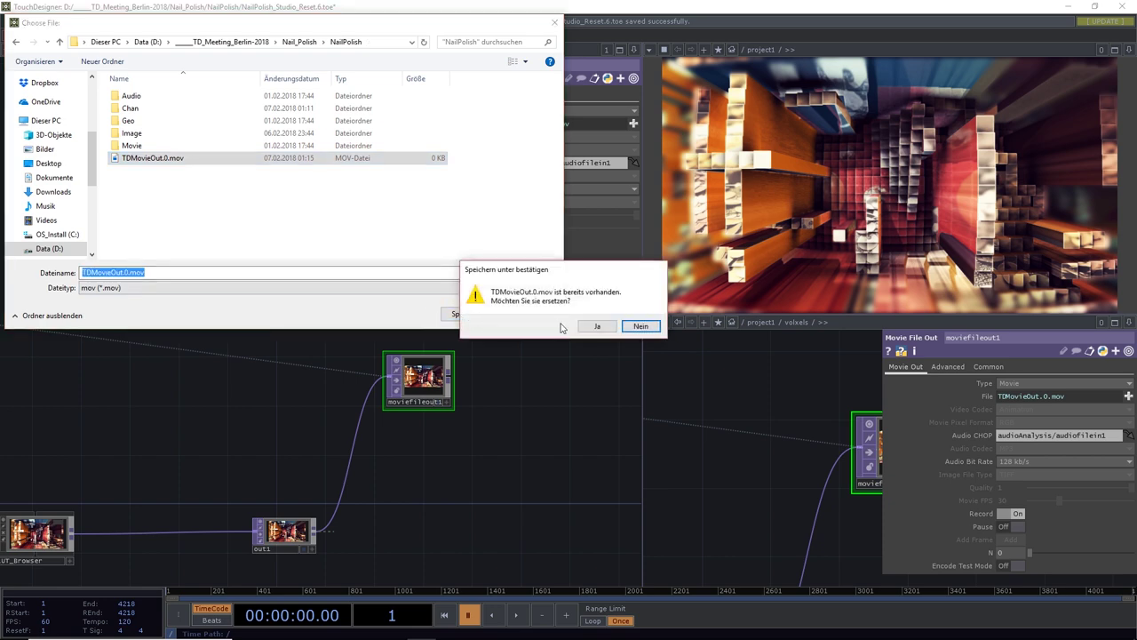
{"action": "left_click", "coordinate": [593, 325]}
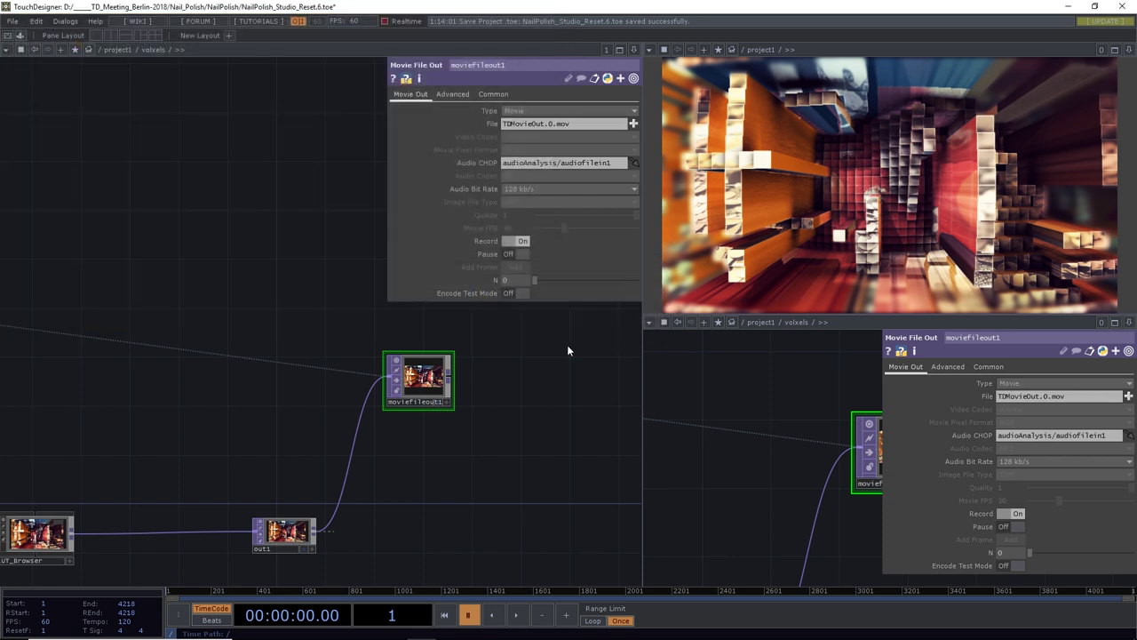
Start timeline playback so the tunnel records into TDMovieOut.0.mov
{"action": "left_click", "coordinate": [518, 615]}
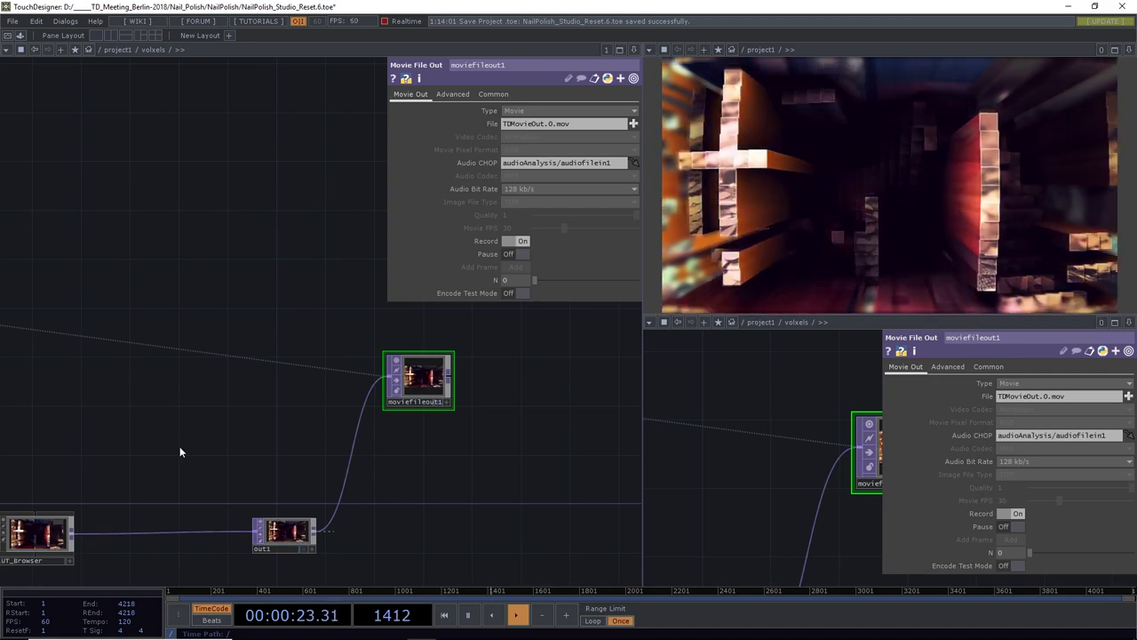
{"action": "left_click_drag", "start_coordinate": [180, 452], "coordinate": [503, 421]}
{"action": "scroll", "coordinate": [503, 418], "scroll_direction": "down", "scroll_amount": 3}
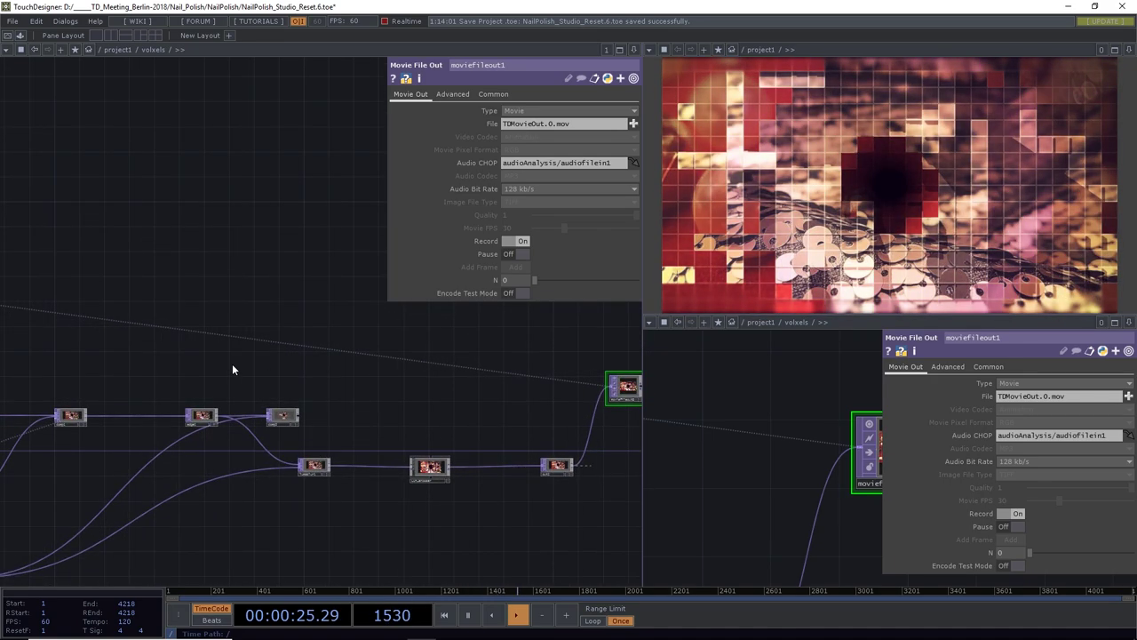
{"action": "left_click_drag", "start_coordinate": [233, 365], "coordinate": [475, 355]}
{"action": "left_click_drag", "start_coordinate": [122, 381], "coordinate": [251, 391]}
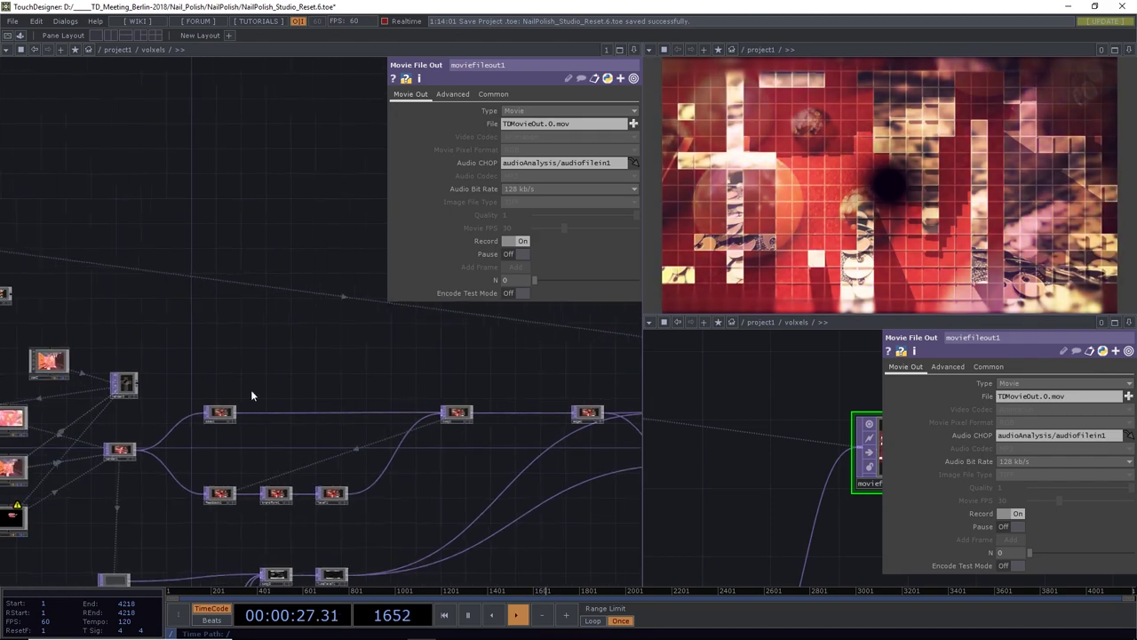
{"action": "scroll", "coordinate": [222, 404], "scroll_direction": "up", "scroll_amount": 5}
{"action": "left_click", "coordinate": [242, 449]}
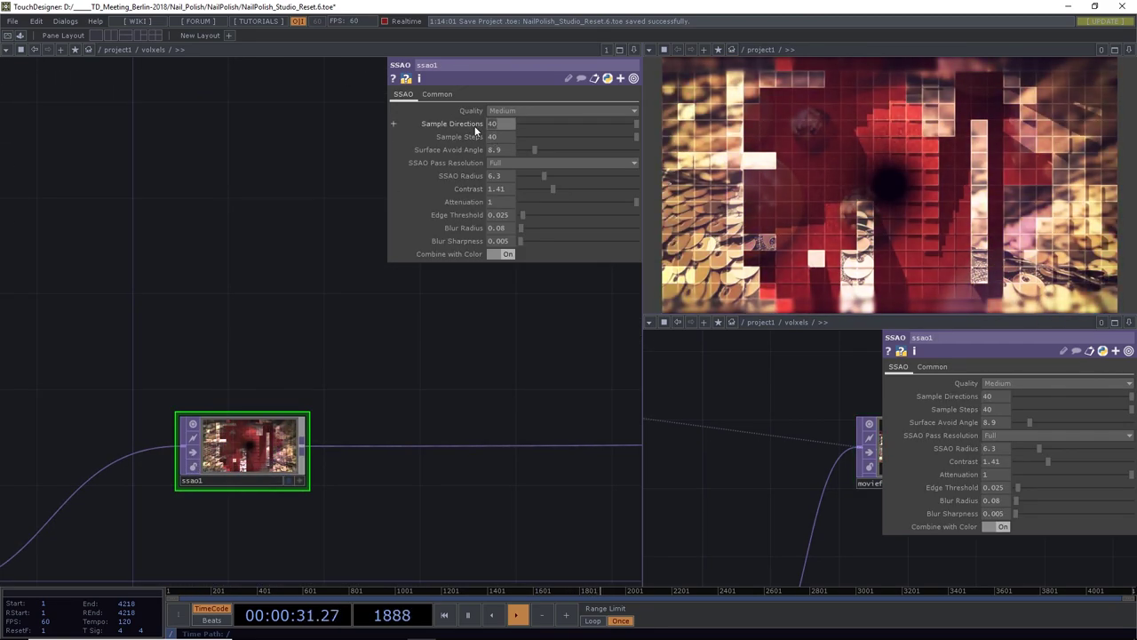
Raise ssao1's Sample Directions and Sample Steps from 40 to 50 during recording
{"action": "left_click_drag", "start_coordinate": [476, 129], "coordinate": [486, 135]}
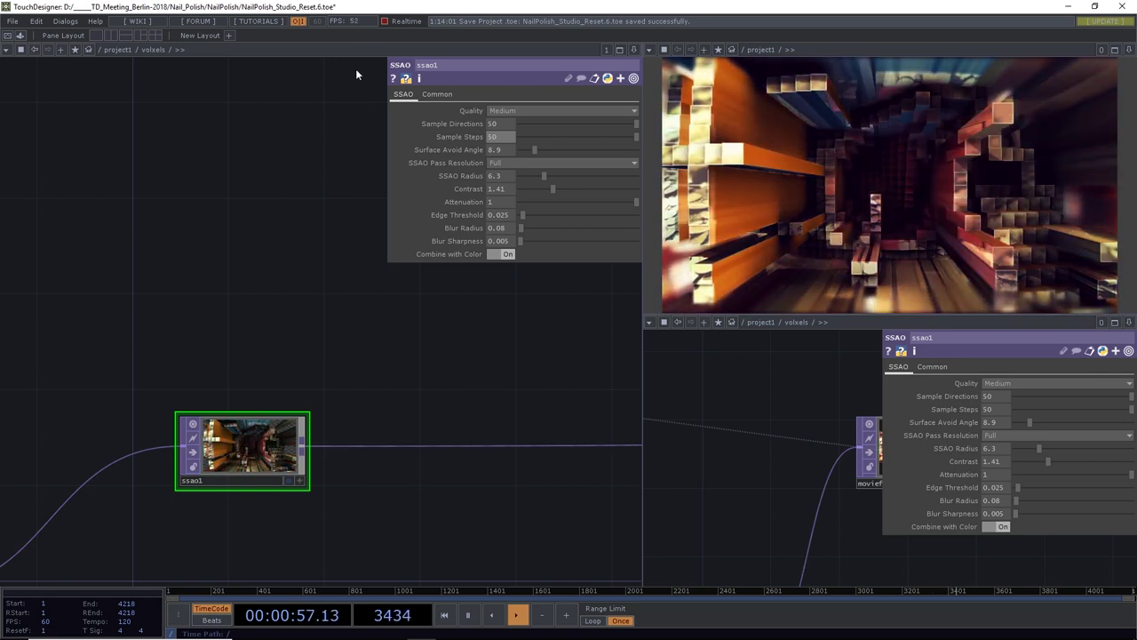
{"action": "left_click_drag", "start_coordinate": [184, 351], "coordinate": [542, 206]}
{"action": "scroll", "coordinate": [542, 212], "scroll_direction": "down", "scroll_amount": 5}
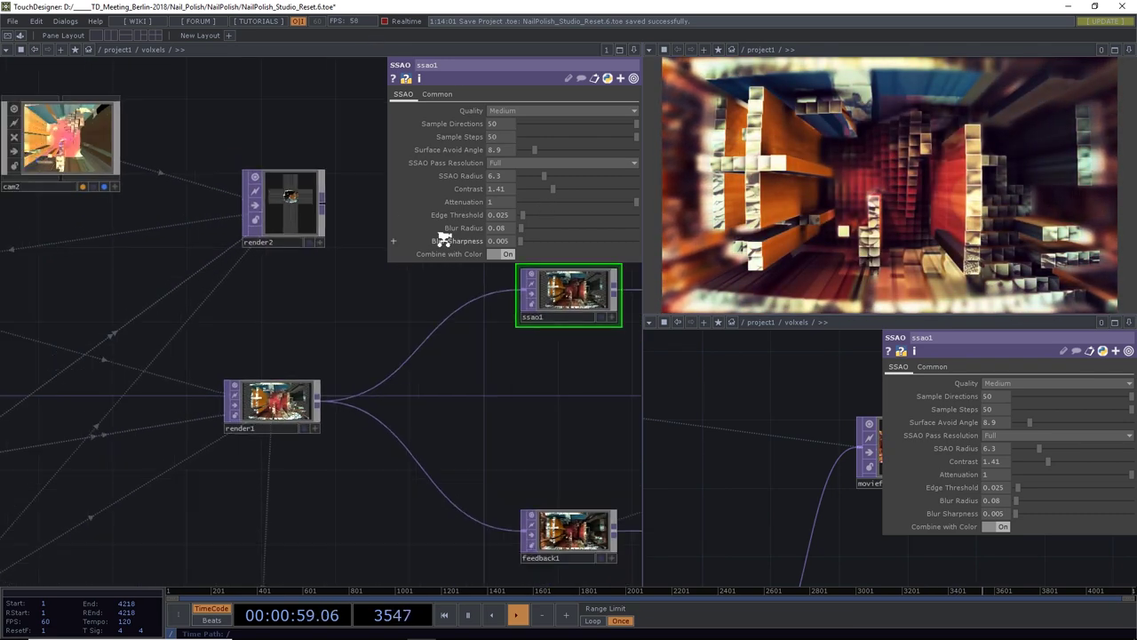
{"action": "left_click", "coordinate": [331, 345]}
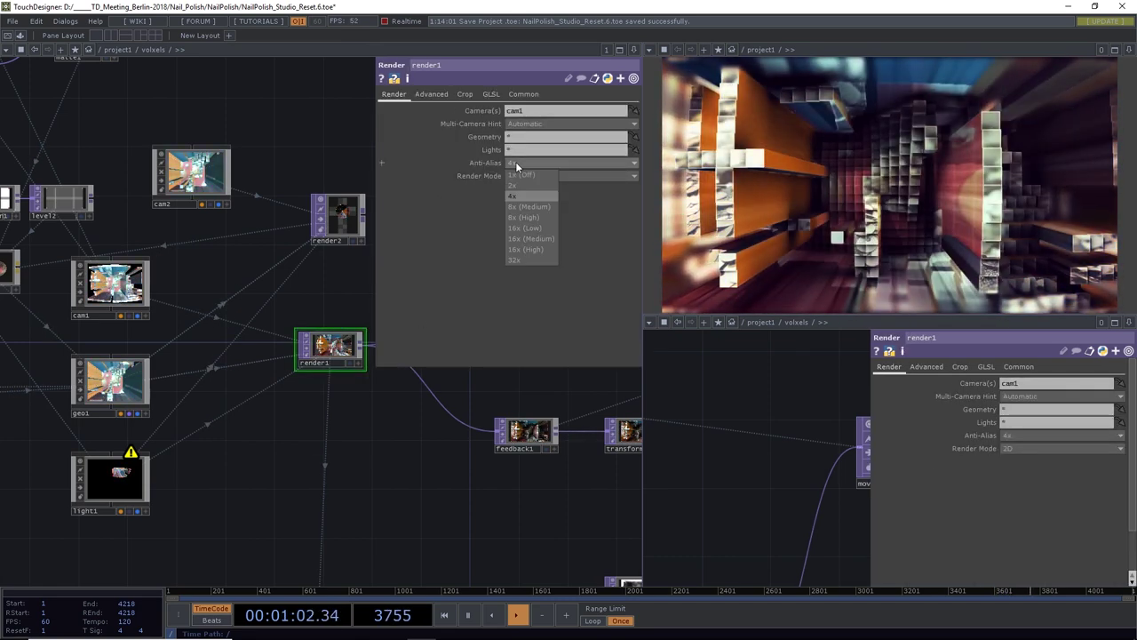
Set render1's anti-aliasing to 16x (Medium)
{"action": "left_click", "coordinate": [516, 163]}
{"action": "left_click", "coordinate": [530, 238]}
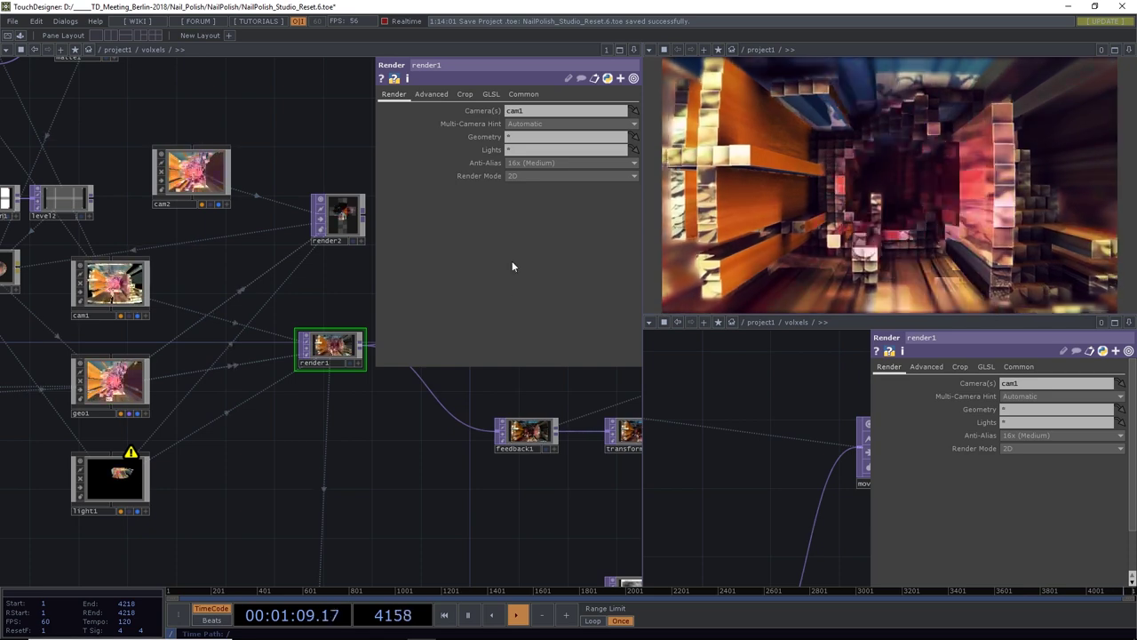
{"action": "left_click_drag", "start_coordinate": [424, 436], "coordinate": [98, 427]}
{"action": "scroll", "coordinate": [269, 426], "scroll_direction": "down", "scroll_amount": 3}
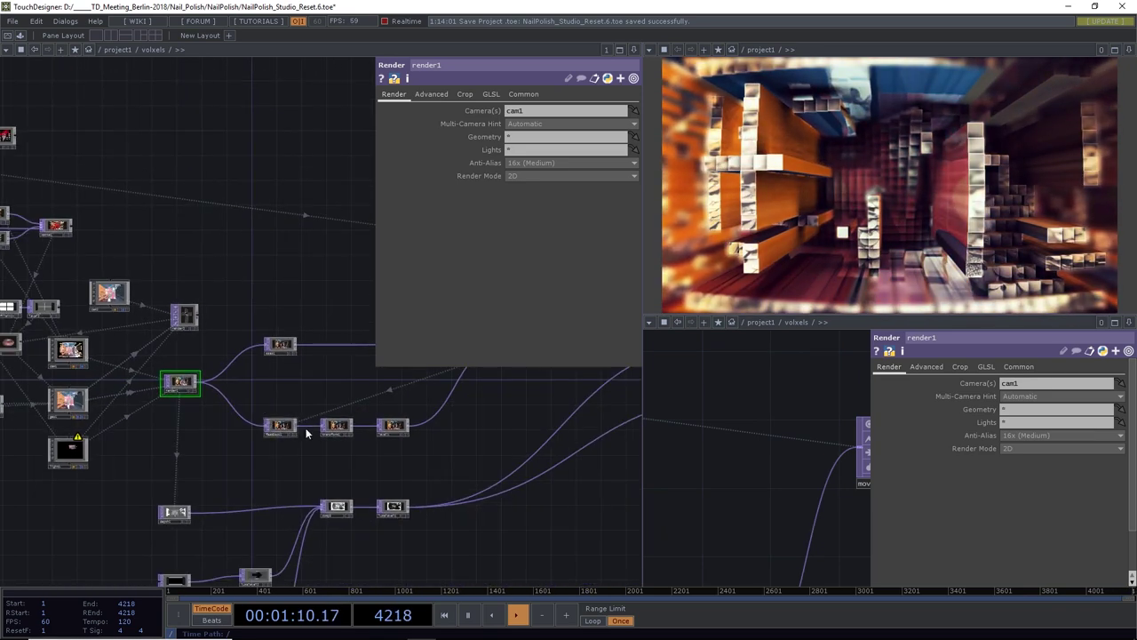
{"action": "left_click_drag", "start_coordinate": [476, 443], "coordinate": [460, 458]}
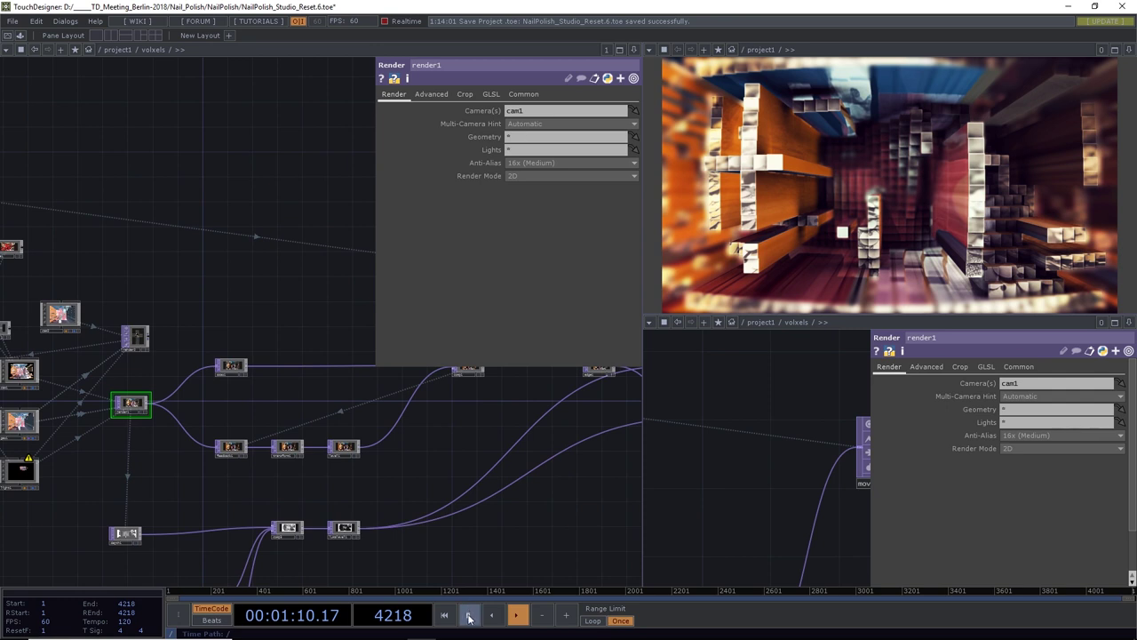
{"action": "left_click_drag", "start_coordinate": [521, 548], "coordinate": [293, 521]}
{"action": "scroll", "coordinate": [297, 508], "scroll_direction": "up", "scroll_amount": 3}
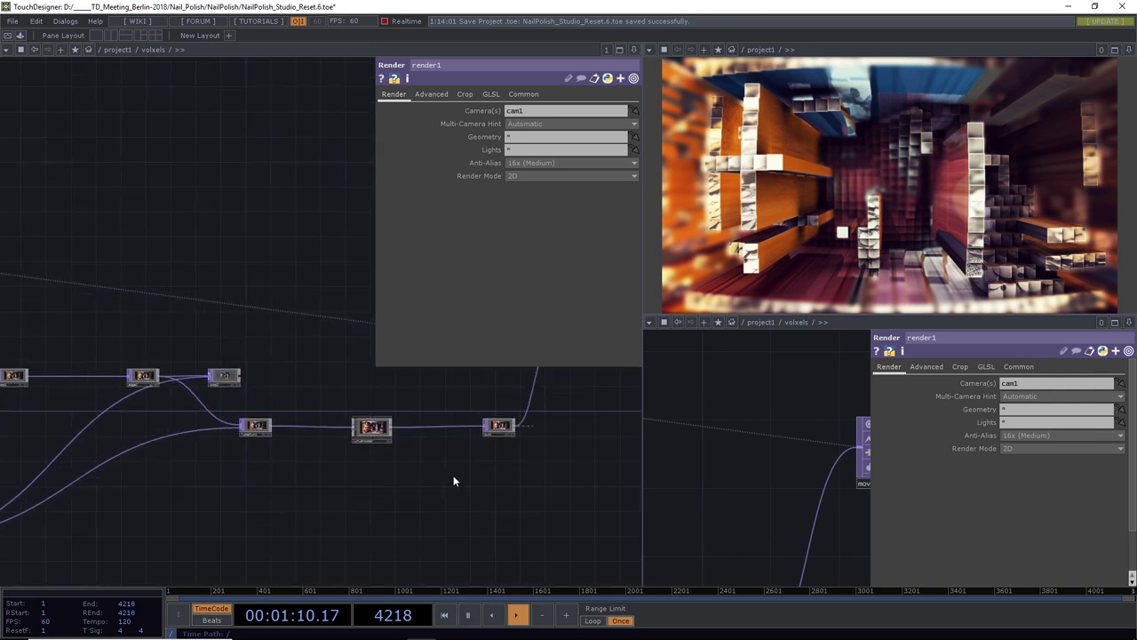
{"action": "left_click_drag", "start_coordinate": [457, 480], "coordinate": [399, 484]}
{"action": "scroll", "coordinate": [328, 427], "scroll_direction": "up", "scroll_amount": 3}
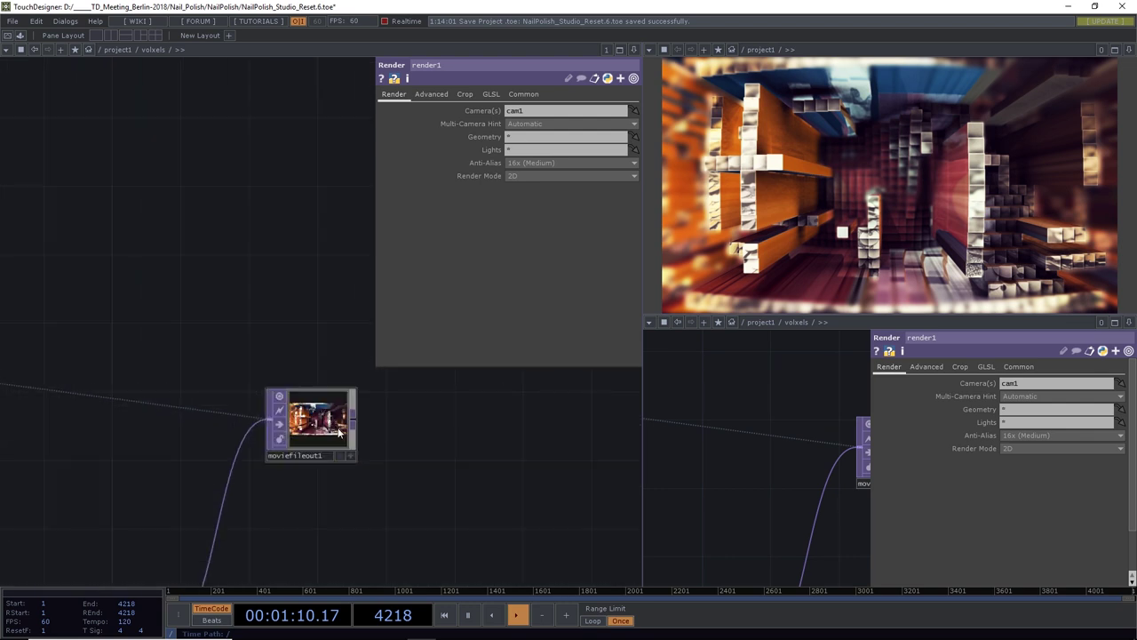
Turn moviefileout1 recording off and save the project as NailPolish_Studio_Reset.7.toe
{"action": "left_click", "coordinate": [342, 431]}
{"action": "left_click", "coordinate": [523, 242]}
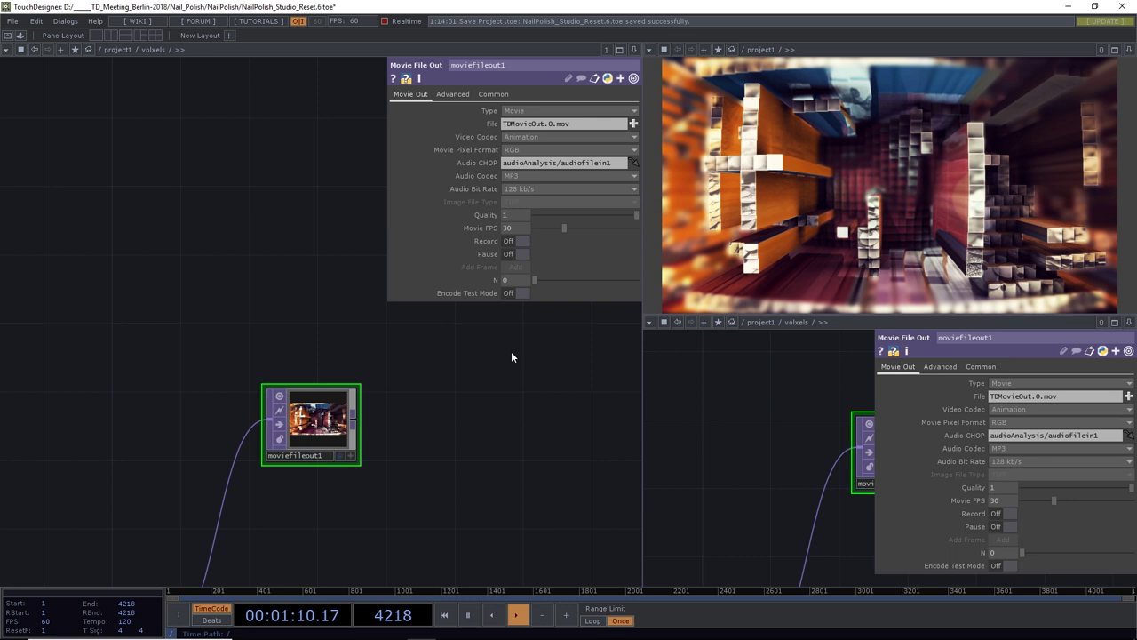
{"action": "left_click", "coordinate": [8, 20]}
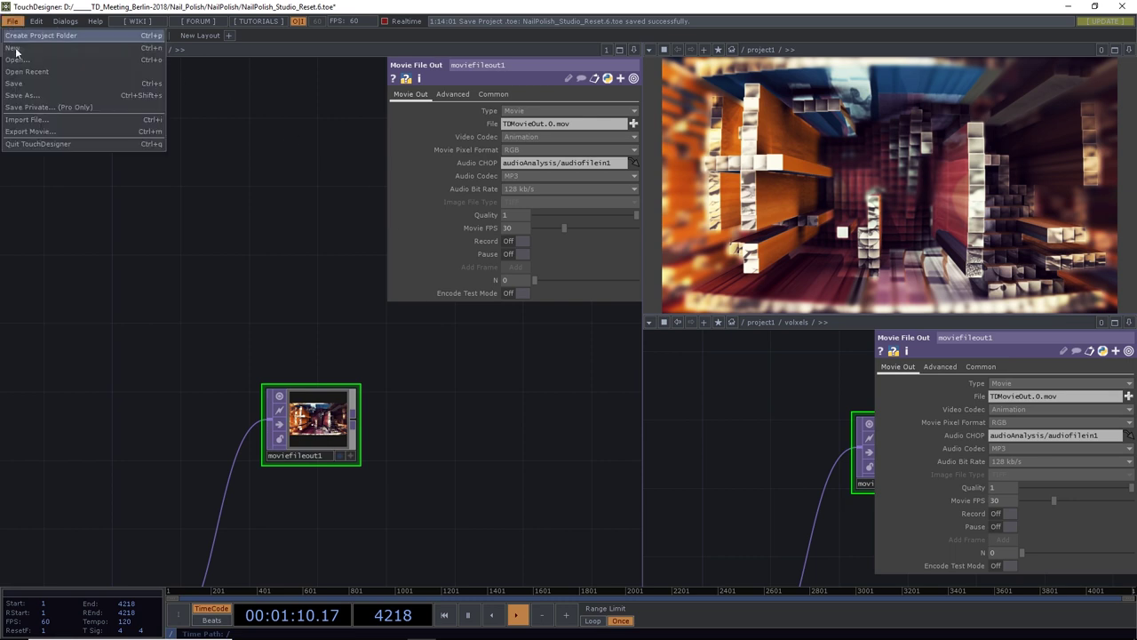
{"action": "left_click", "coordinate": [25, 84]}
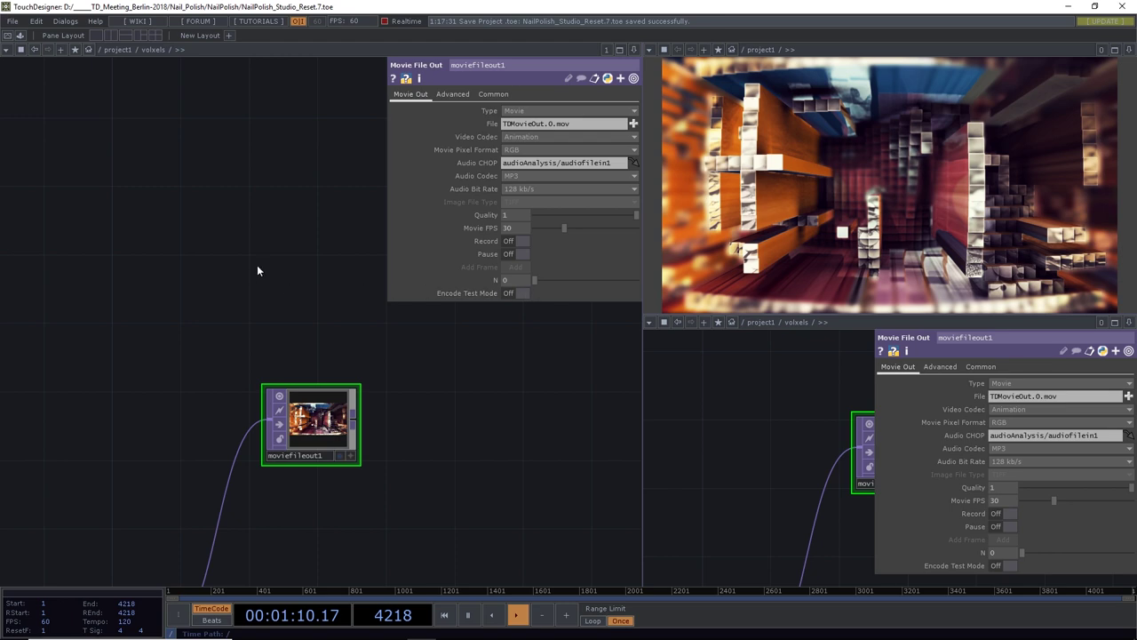
{"action": "key", "text": "Tab"}
{"action": "left_click", "coordinate": [94, 139]}
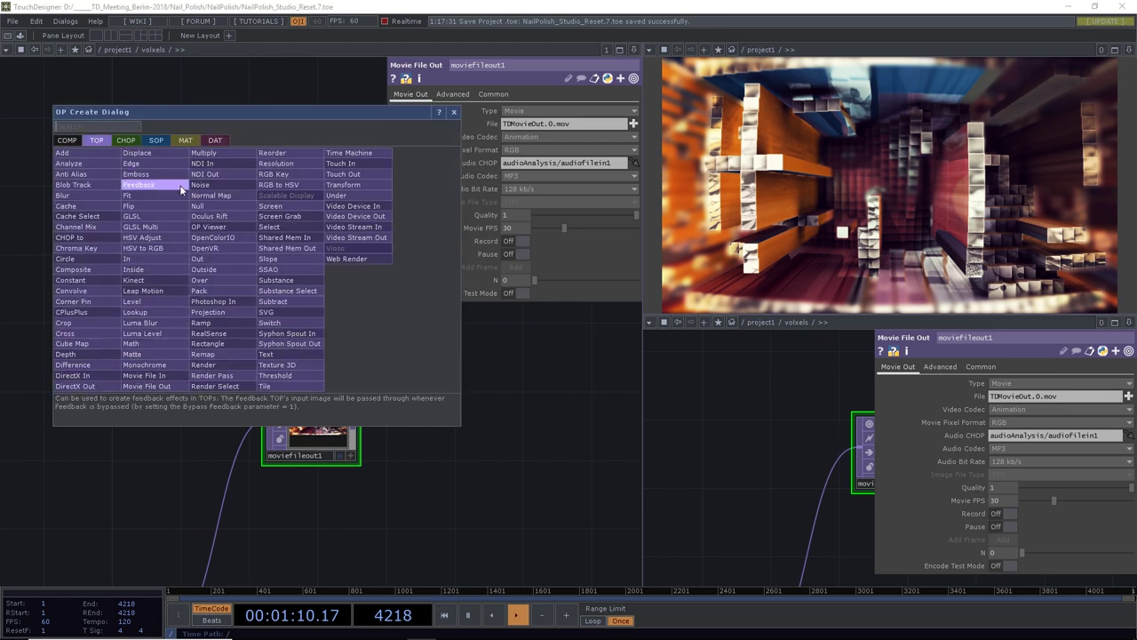
Add a Movie File In loading TDMovieOut.0.mov, rewind to frame 1, and set Play Mode to Locked to Timeline
{"action": "left_click", "coordinate": [158, 376]}
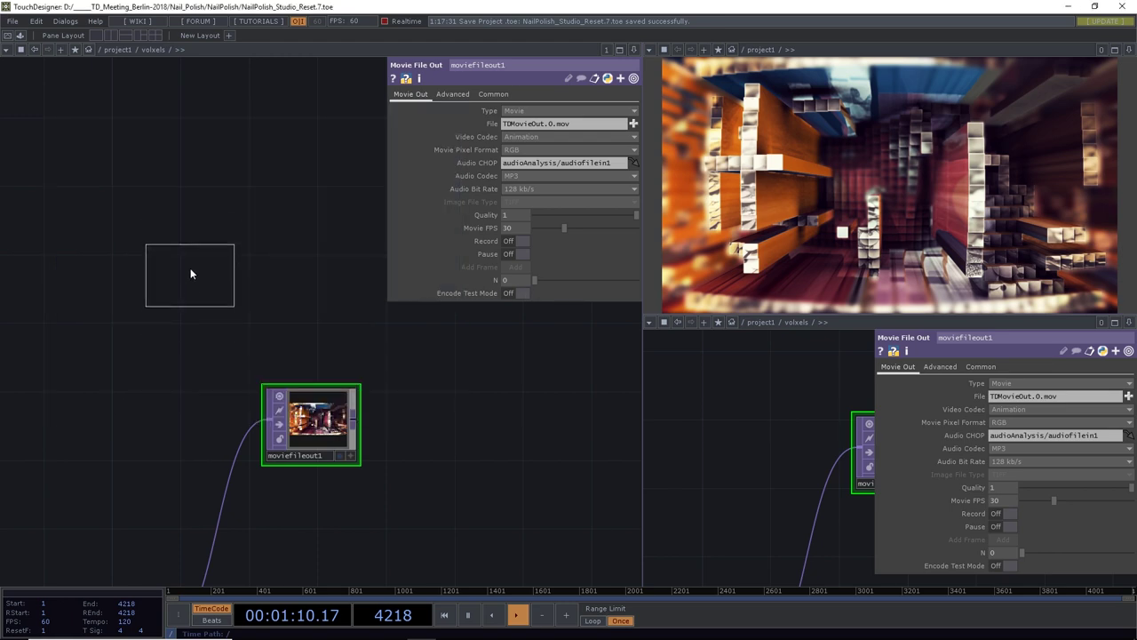
{"action": "left_click", "coordinate": [224, 279]}
{"action": "left_click", "coordinate": [634, 110]}
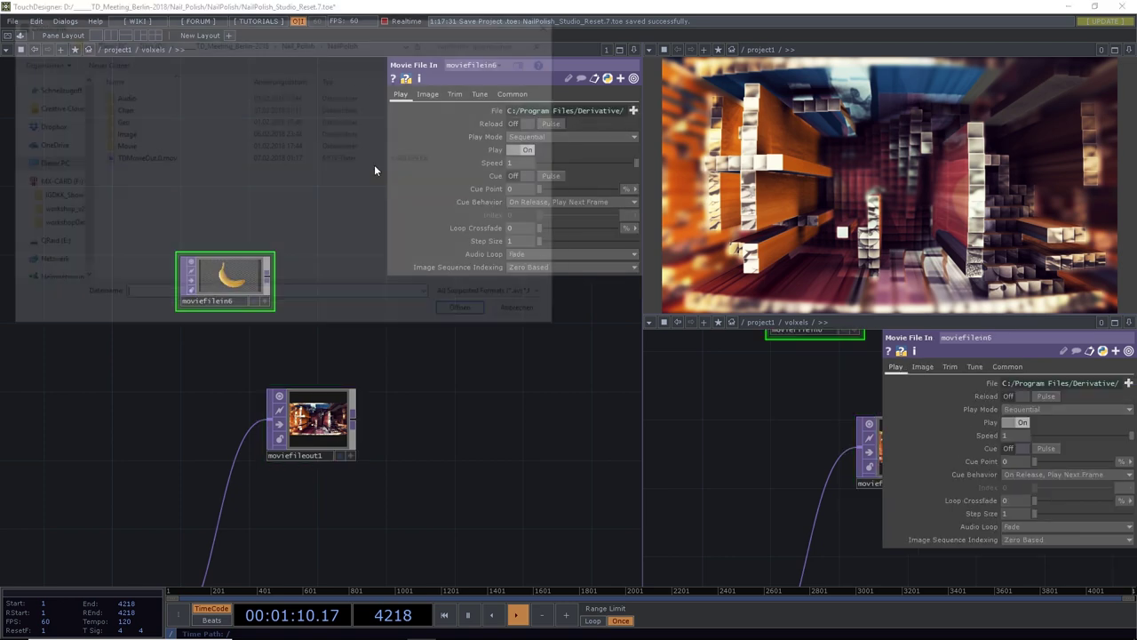
{"action": "left_click", "coordinate": [138, 158]}
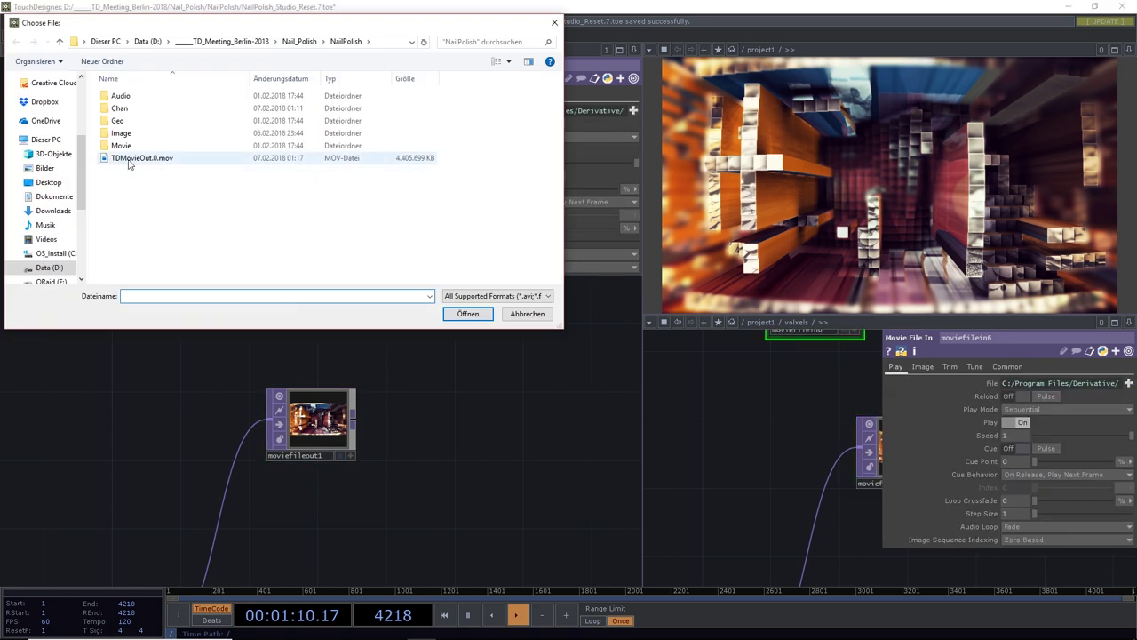
{"action": "left_click", "coordinate": [468, 313]}
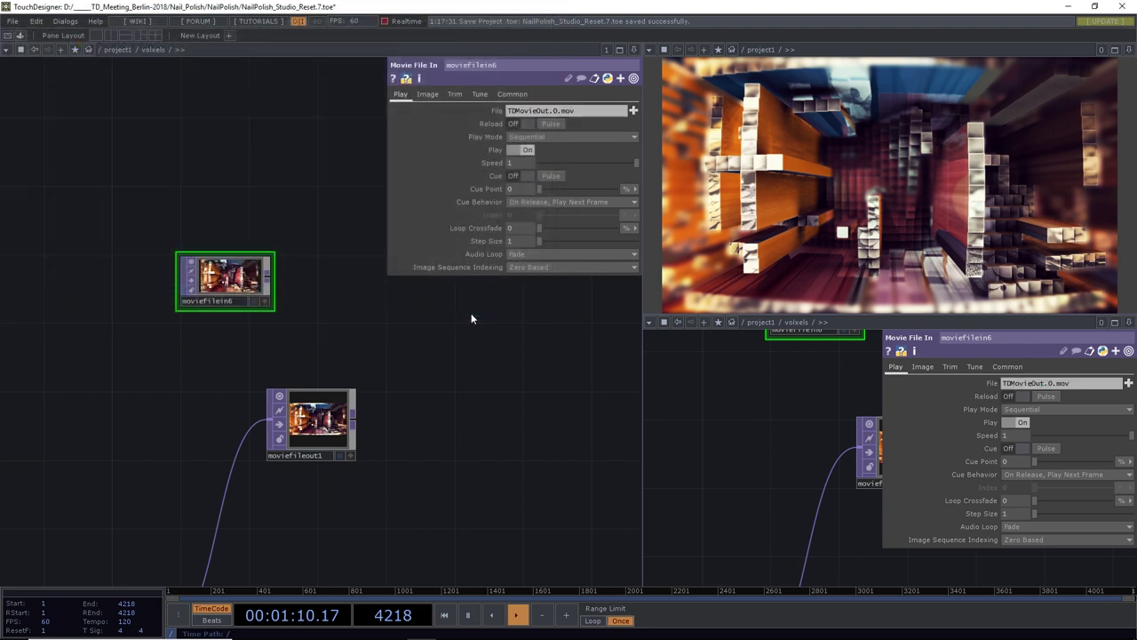
{"action": "left_click", "coordinate": [445, 615]}
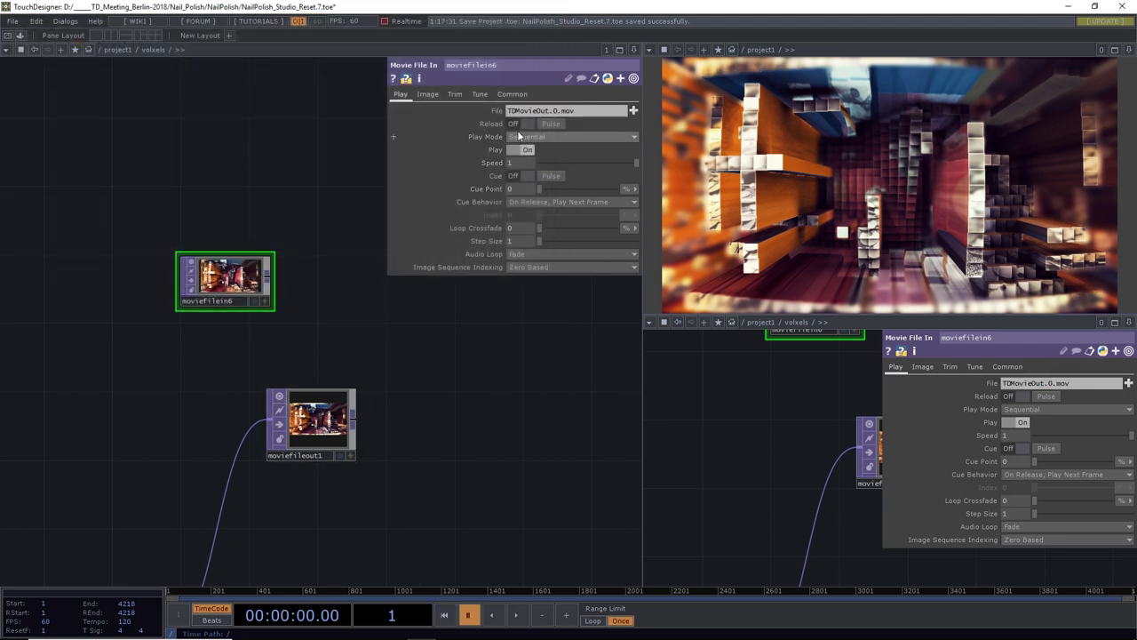
{"action": "left_click", "coordinate": [514, 136]}
{"action": "left_click", "coordinate": [511, 162]}
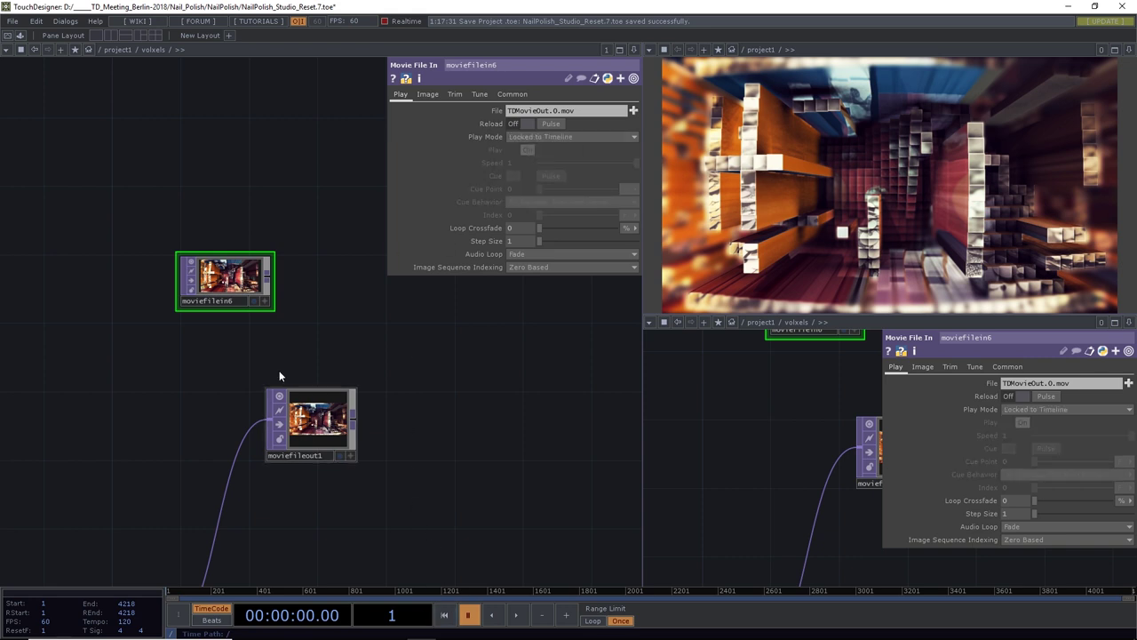
Wire a new Info CHOP (info2) from moviefilein6's output
{"action": "scroll", "coordinate": [298, 293], "scroll_direction": "up", "scroll_amount": 5}
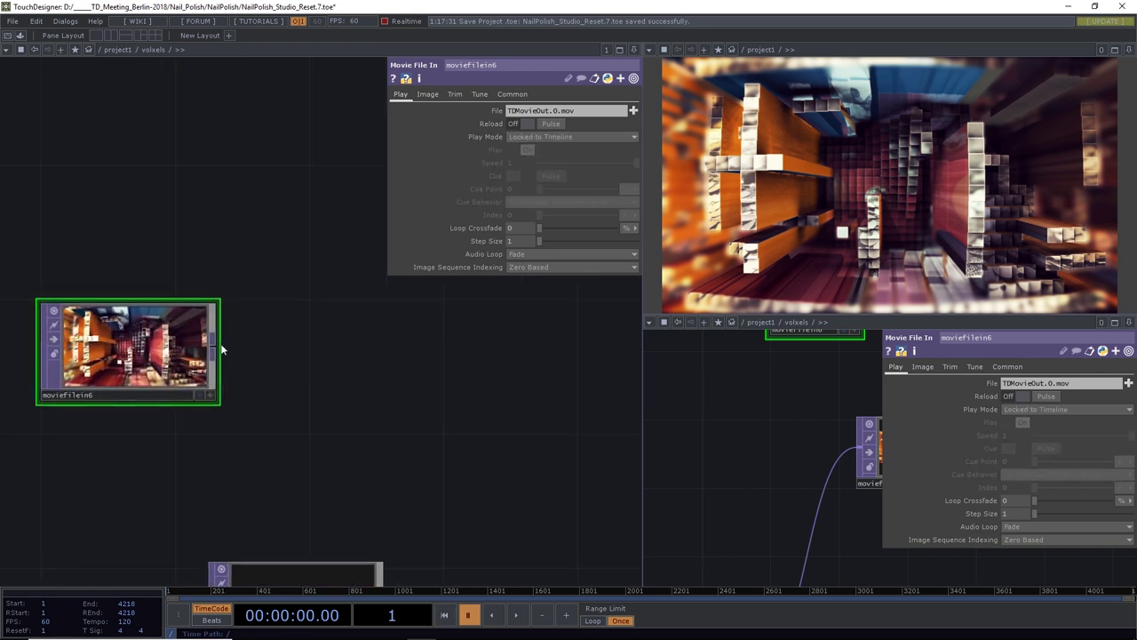
{"action": "left_click", "coordinate": [213, 342]}
{"action": "left_click", "coordinate": [377, 336]}
{"action": "type", "text": "in"}
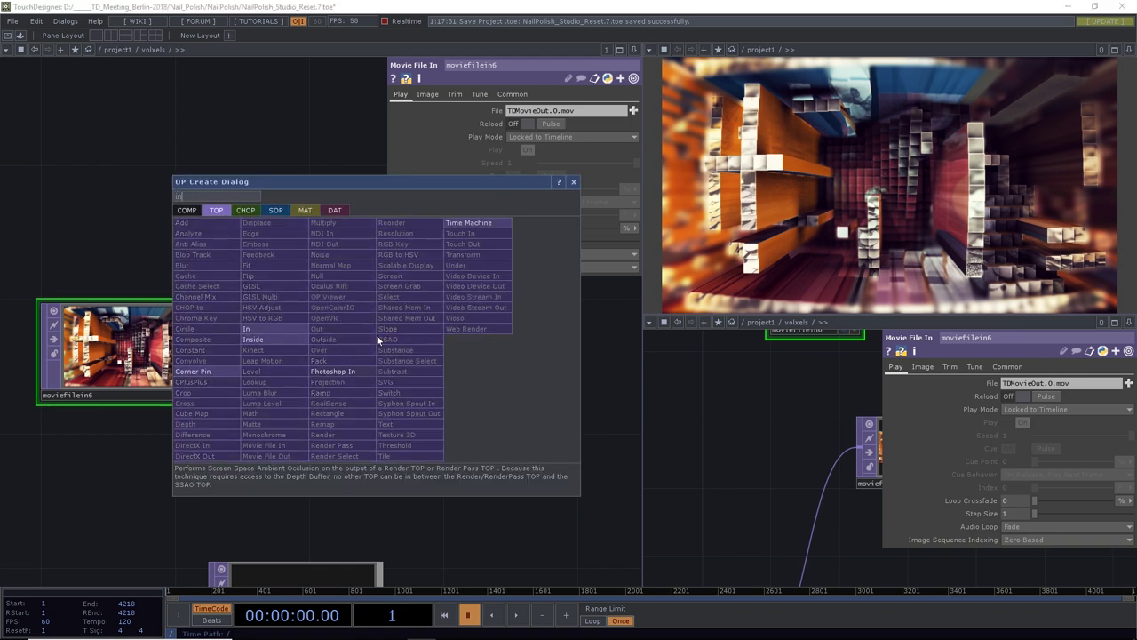
{"action": "type", "text": "fo"}
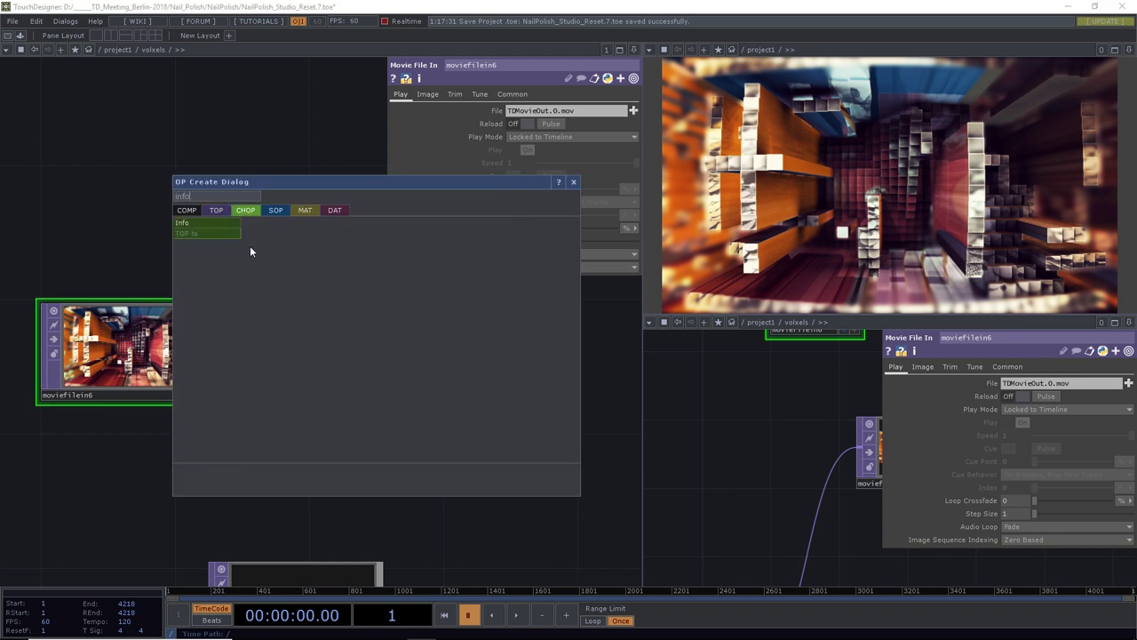
{"action": "key", "text": "Return"}
{"action": "left_click", "coordinate": [257, 173]}
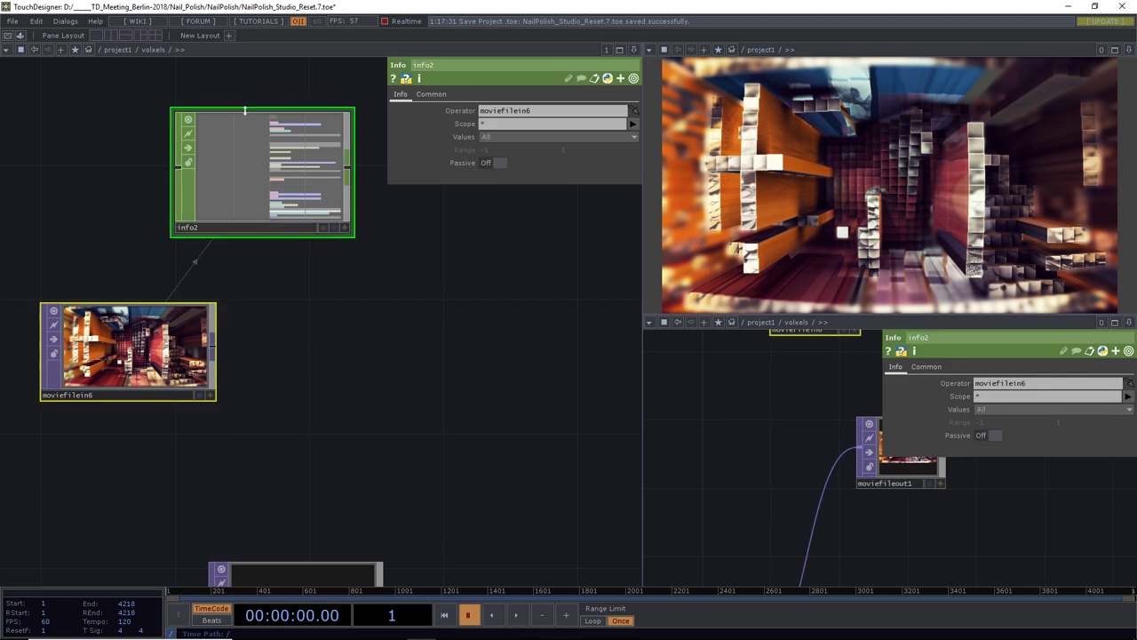
Open moviefilein6 in a floating View window and play the timeline to watch the exported movie
{"action": "scroll", "coordinate": [246, 111], "scroll_direction": "up", "scroll_amount": 5}
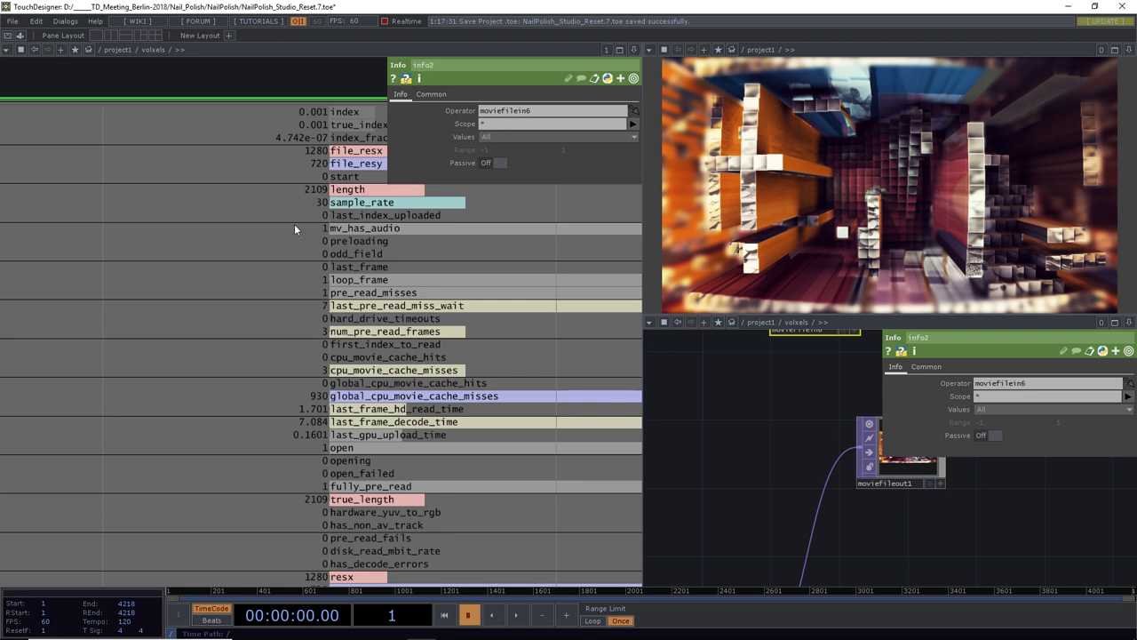
{"action": "scroll", "coordinate": [295, 230], "scroll_direction": "down", "scroll_amount": 6}
{"action": "left_click_drag", "start_coordinate": [313, 324], "coordinate": [310, 330]}
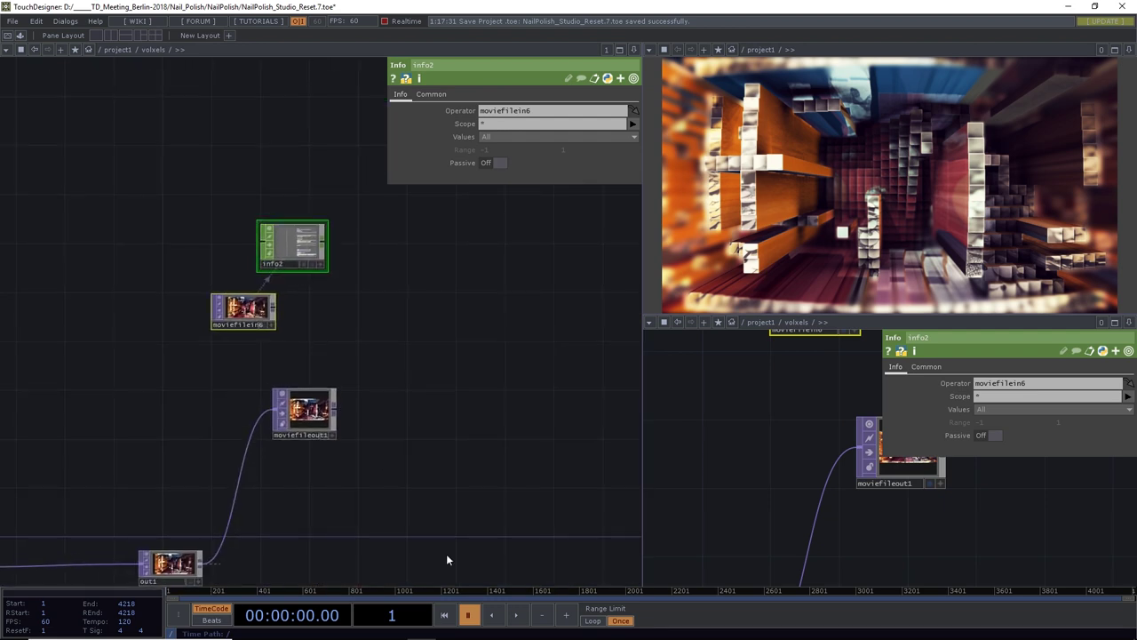
{"action": "right_click", "coordinate": [251, 311]}
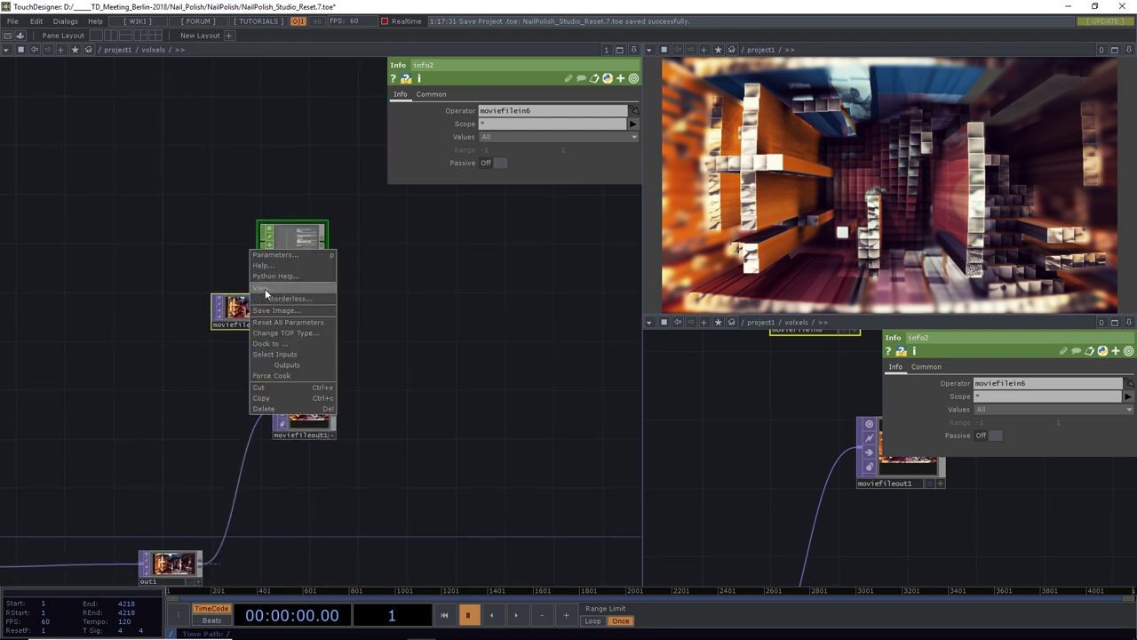
{"action": "left_click", "coordinate": [265, 294]}
{"action": "left_click", "coordinate": [518, 617]}
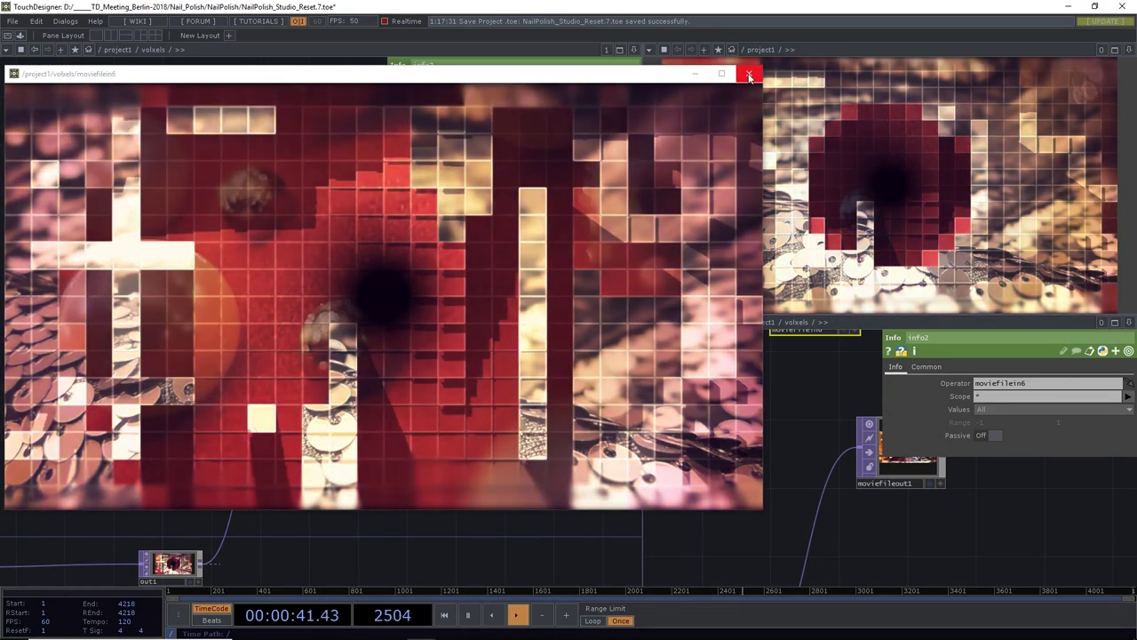
Close the floating movie viewer and zoom out and pan to show the whole voxel network
{"action": "left_click", "coordinate": [749, 75]}
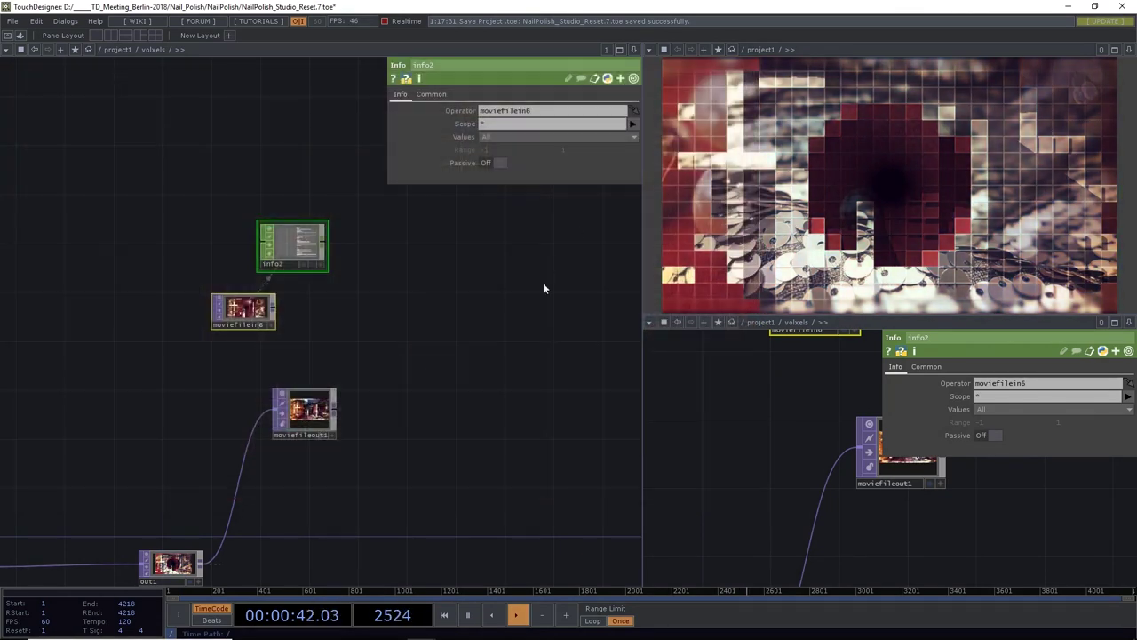
{"action": "scroll", "coordinate": [351, 342], "scroll_direction": "down", "scroll_amount": 5}
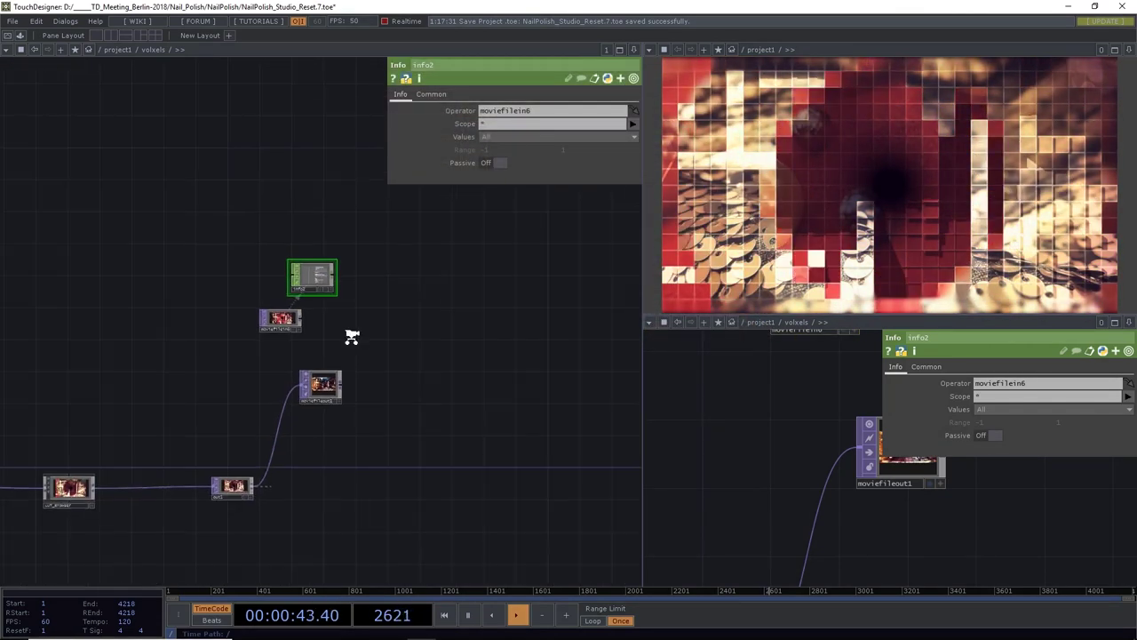
{"action": "left_click_drag", "start_coordinate": [416, 354], "coordinate": [528, 369]}
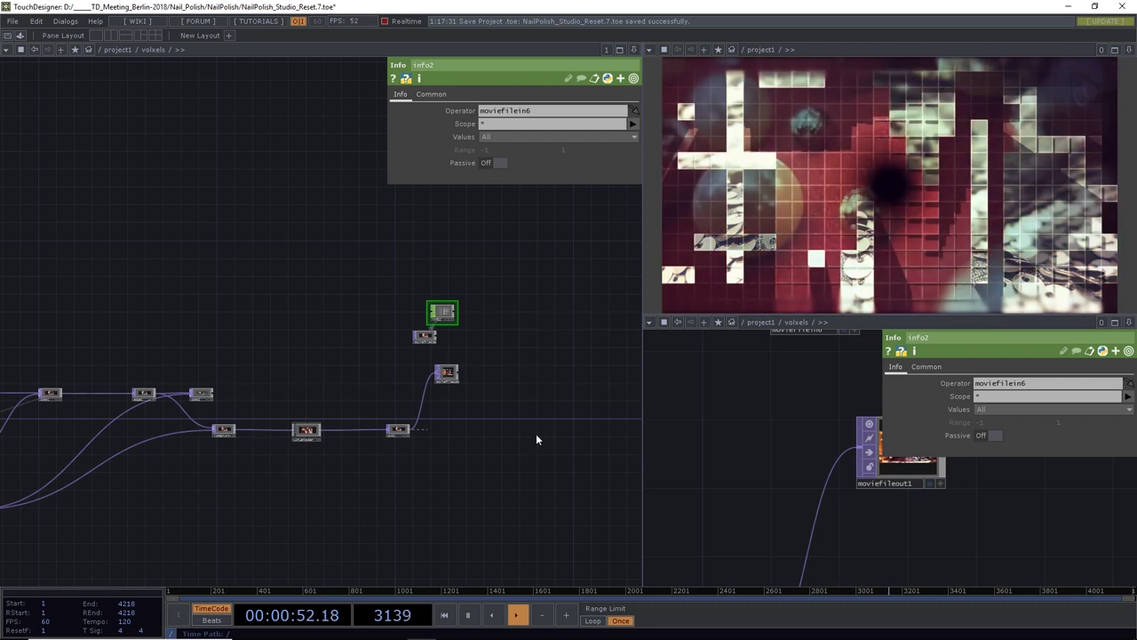
{"action": "left_click_drag", "start_coordinate": [494, 449], "coordinate": [576, 418]}
{"action": "scroll", "coordinate": [516, 450], "scroll_direction": "down", "scroll_amount": 10}
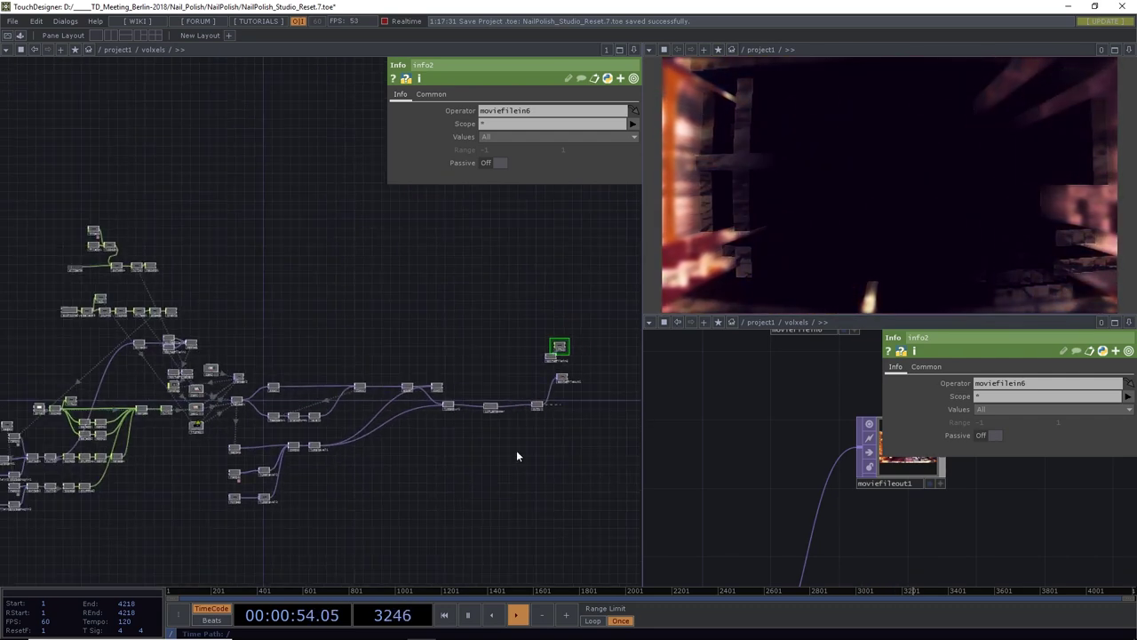
{"action": "scroll", "coordinate": [495, 488], "scroll_direction": "up", "scroll_amount": 8}
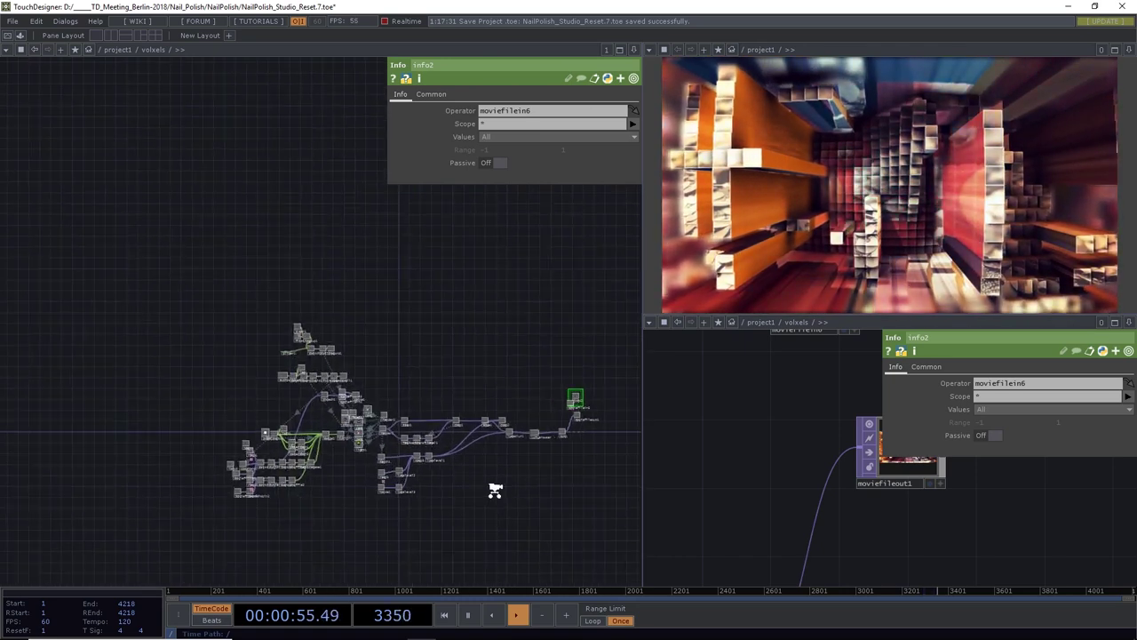